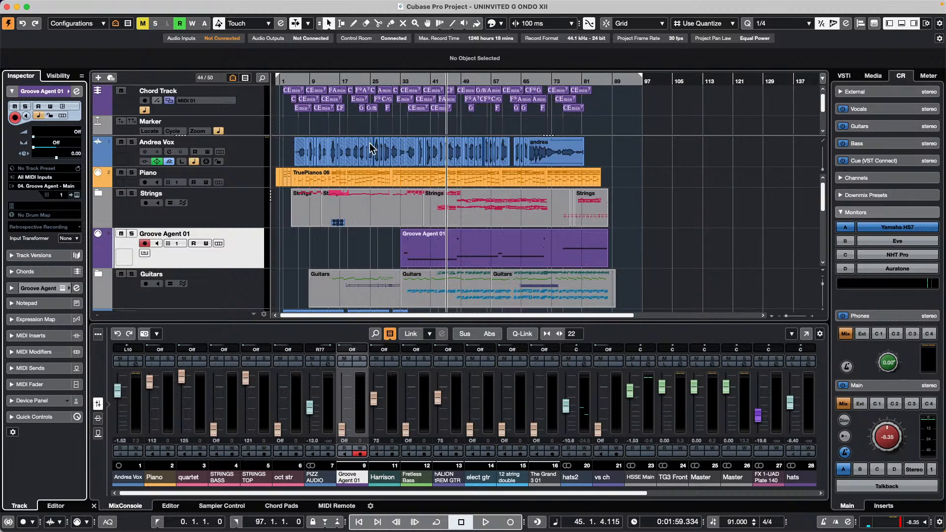
# - Rename the Channel Strip external effect to Distressor in Audio Connections' External FX tab
pyautogui.click(256, 147)
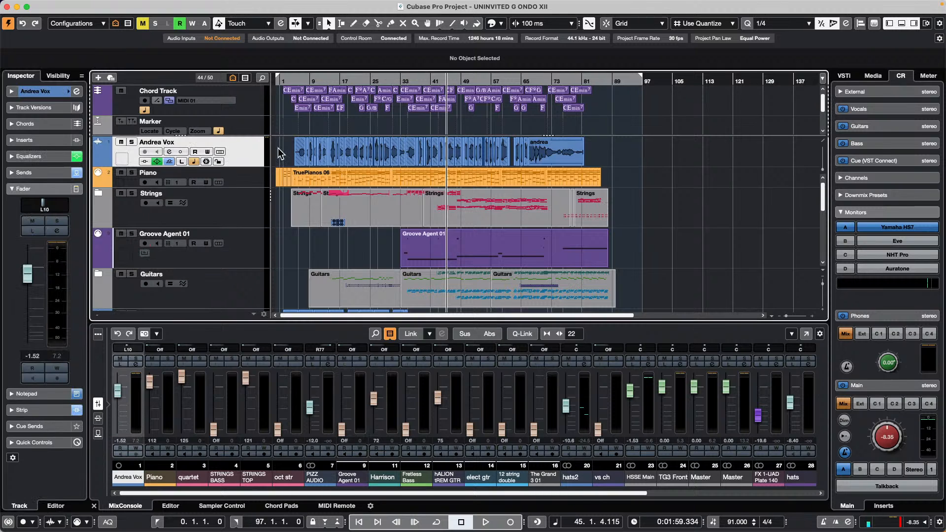
pyautogui.click(294, 5)
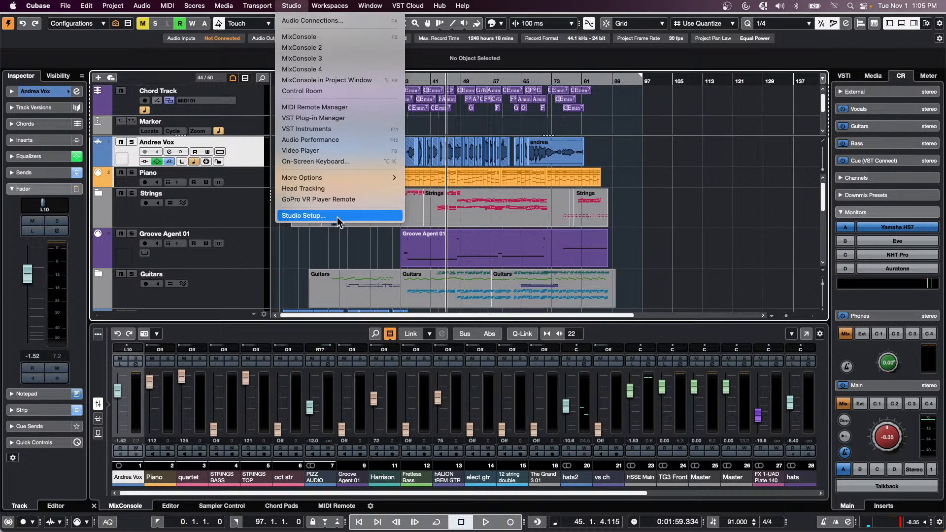
pyautogui.click(320, 21)
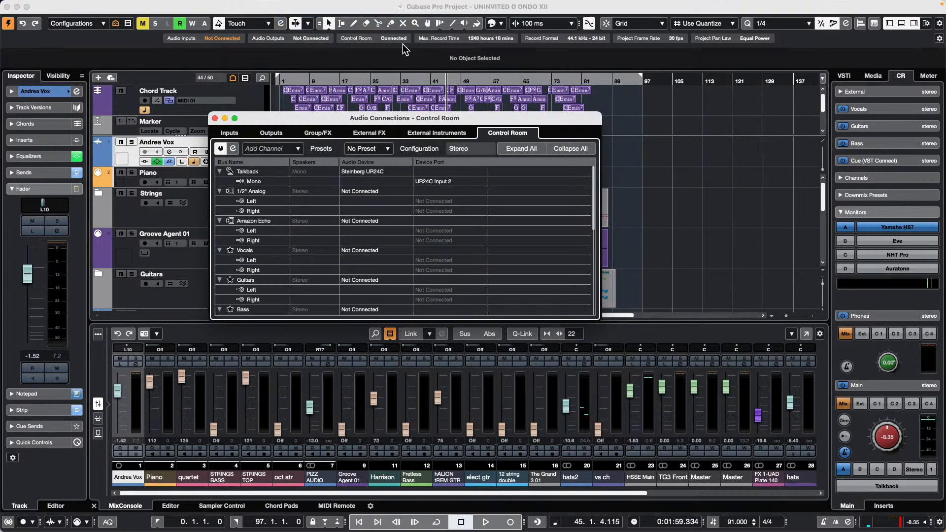
pyautogui.click(380, 135)
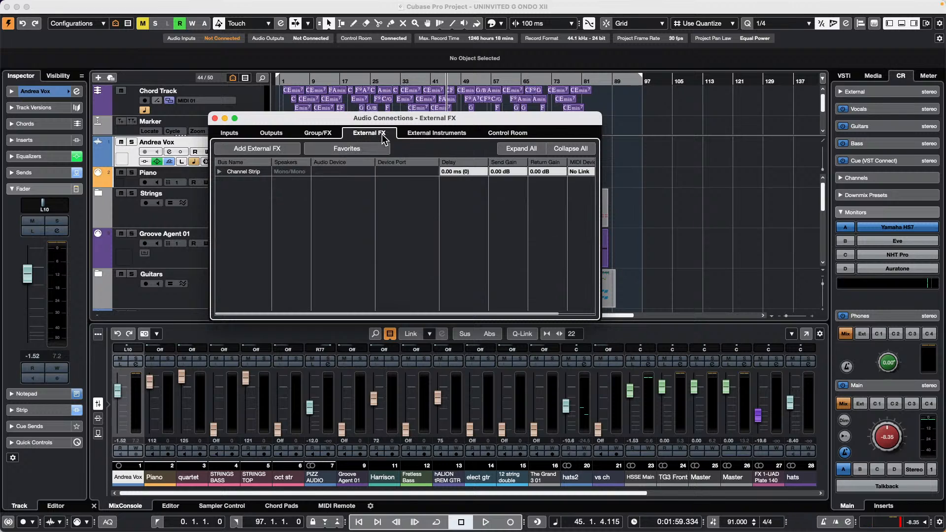
pyautogui.click(220, 172)
pyautogui.doubleClick(254, 172)
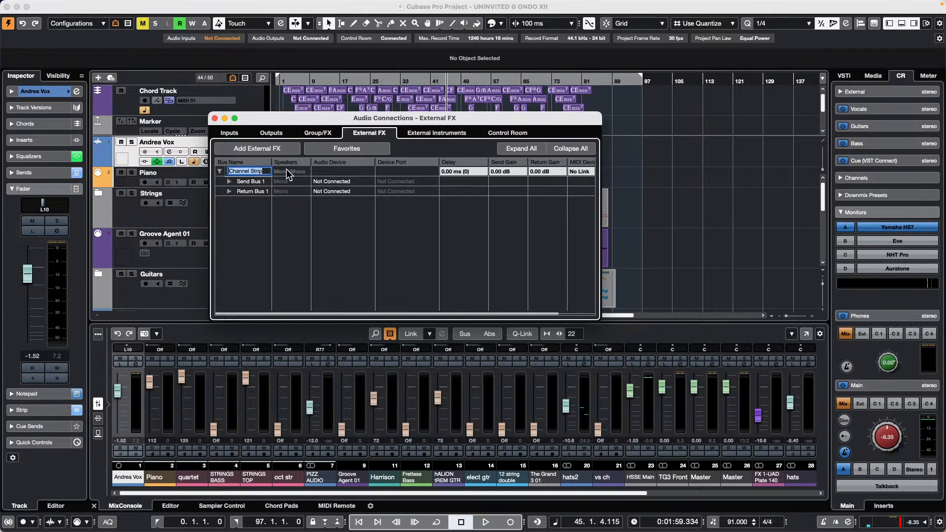
pyautogui.write('Distressor')
pyautogui.press('Return')
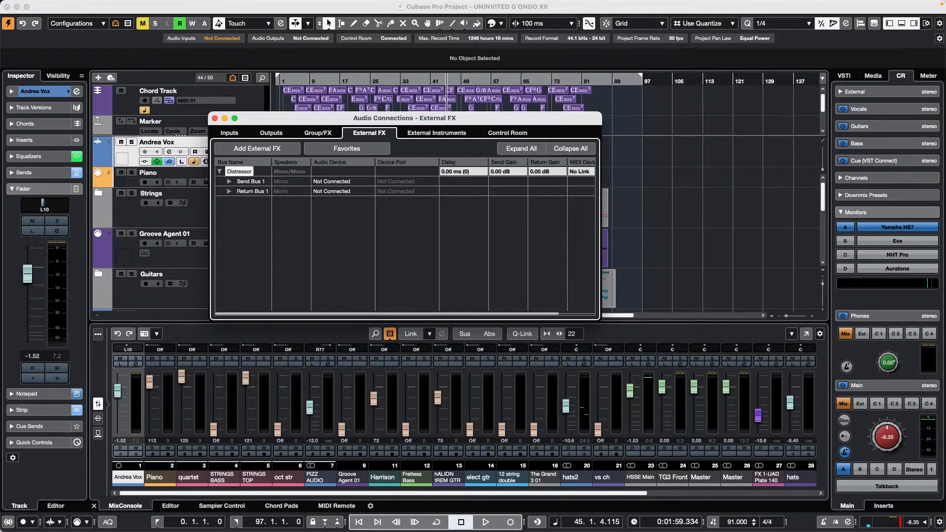
# - Check the Distressor send and return bus devices, leave them unconnected, and close Audio Connections
pyautogui.click(229, 182)
pyautogui.click(229, 201)
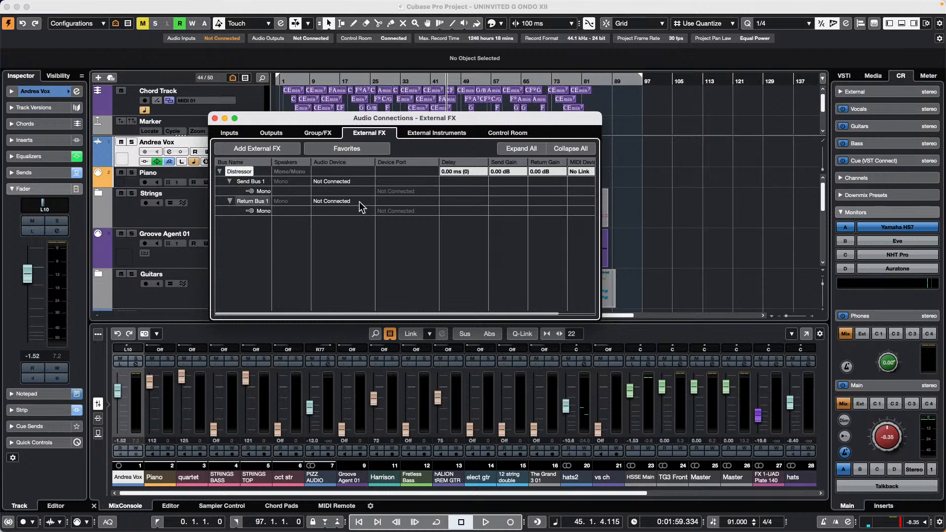
pyautogui.click(348, 201)
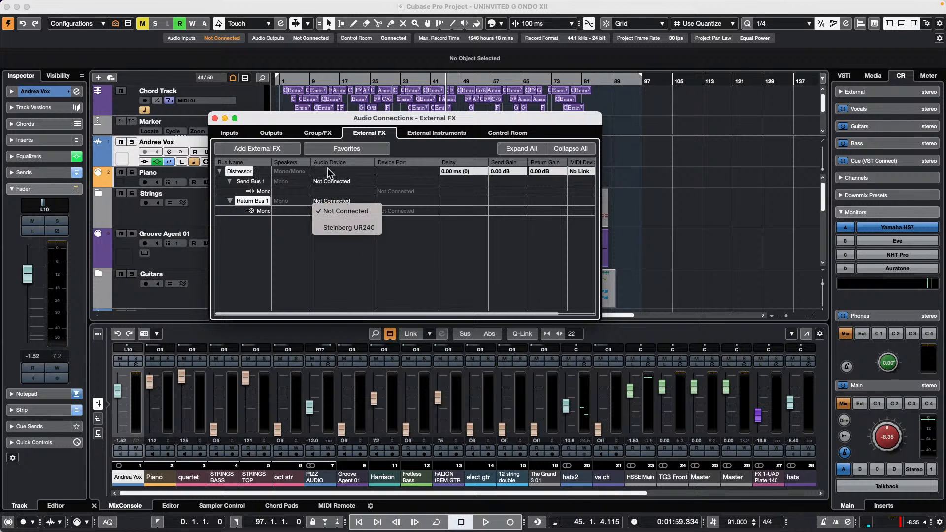
pyautogui.click(331, 181)
pyautogui.click(331, 181)
pyautogui.click(431, 258)
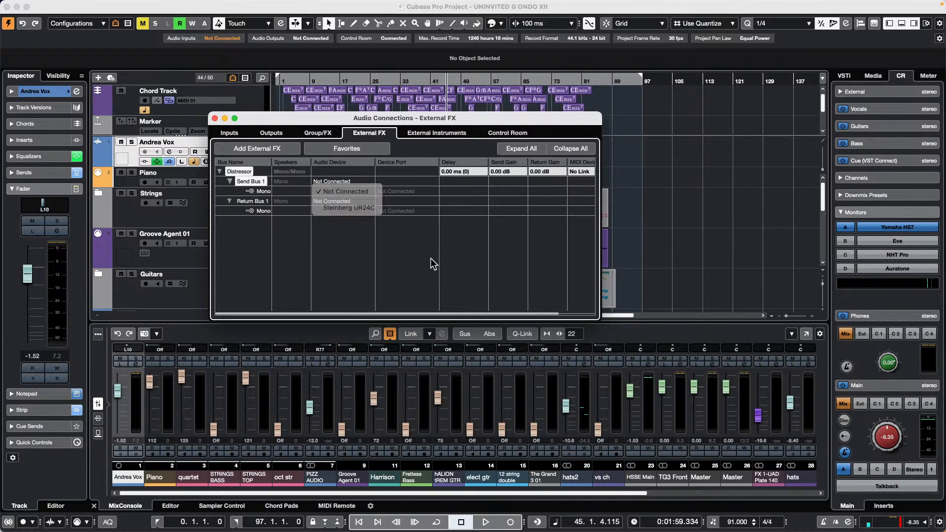
pyautogui.click(215, 118)
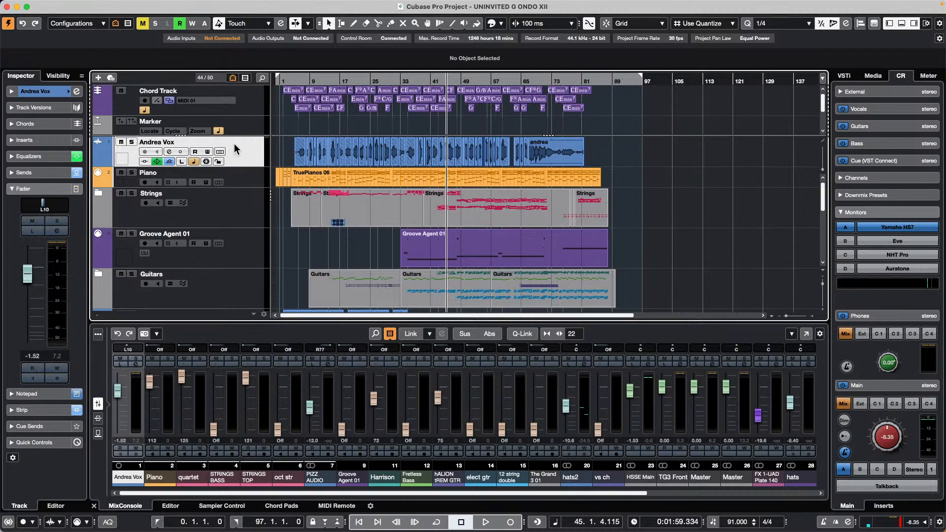
# - Load External Plug-ins > Distressor into Andrea Vox's first insert slot and run Measure Delay
pyautogui.click(48, 140)
pyautogui.click(54, 158)
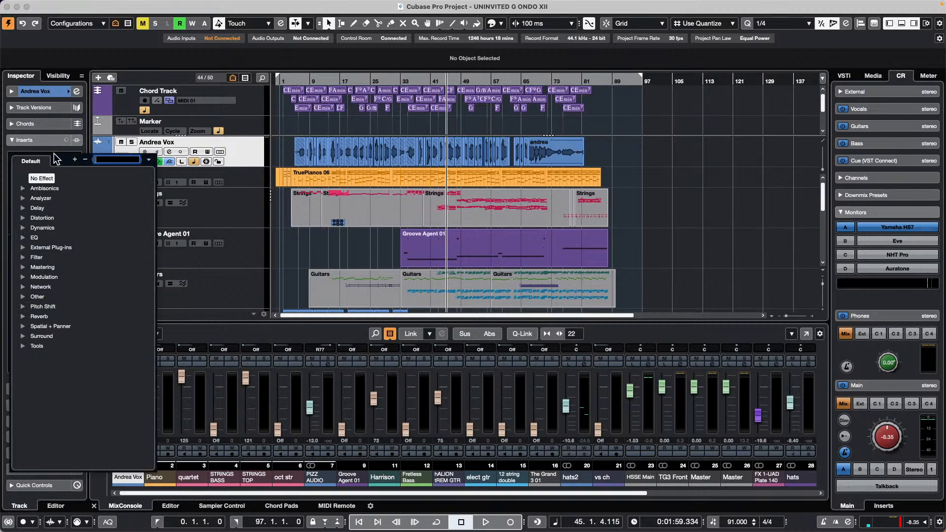
pyautogui.click(21, 247)
pyautogui.click(23, 247)
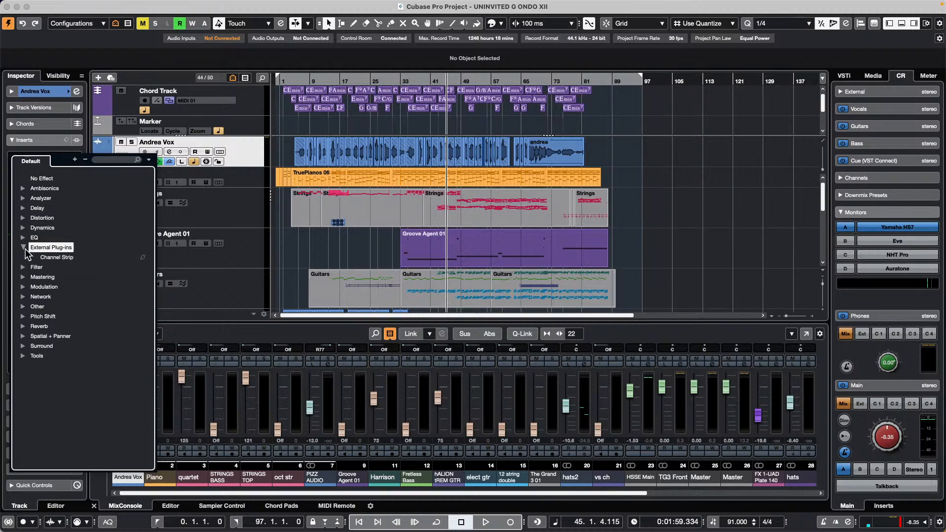
pyautogui.click(64, 256)
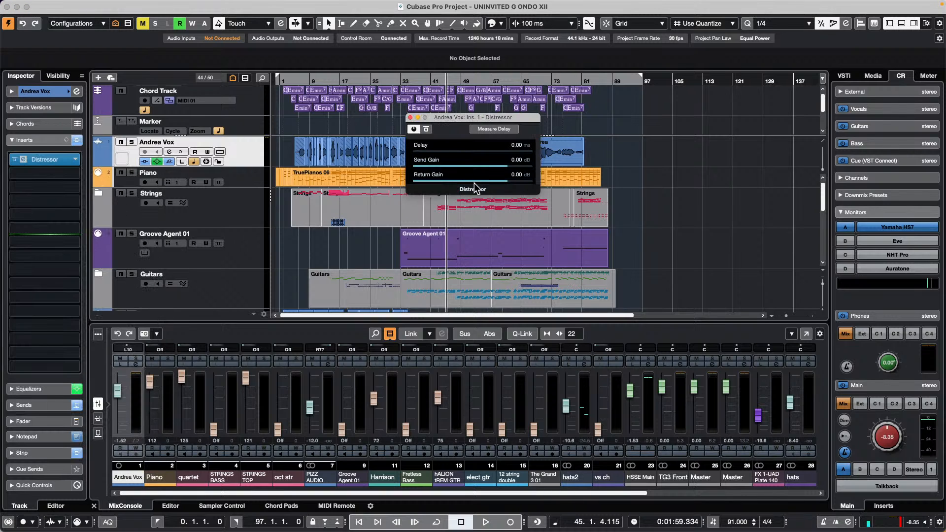
pyautogui.click(505, 129)
pyautogui.click(410, 117)
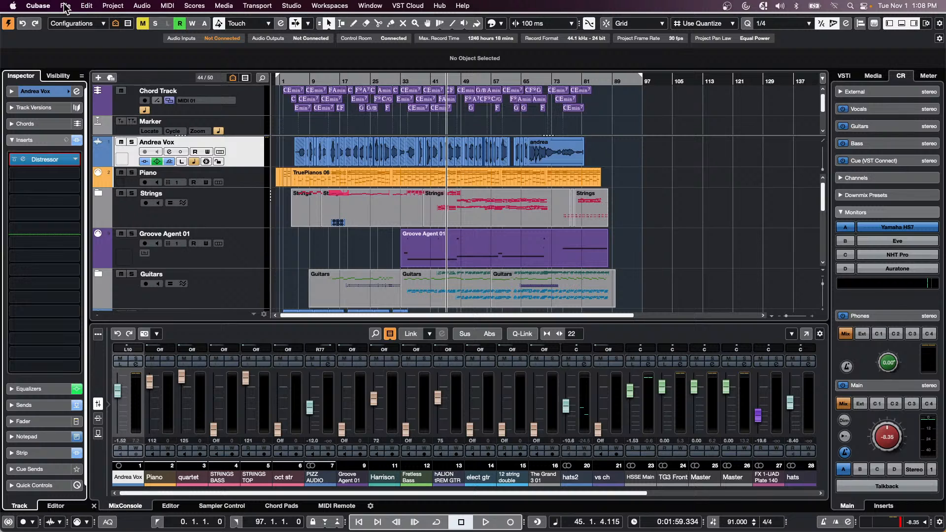
# - Open comping C12.cpr from Recent Projects and zoom the timeline out to view the whole project
pyautogui.click(65, 7)
pyautogui.moveTo(97, 217)
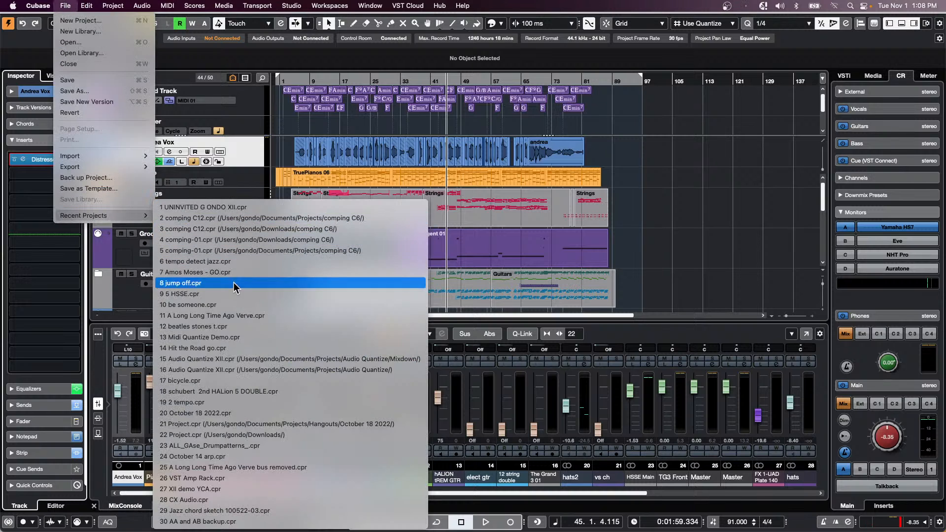
pyautogui.click(269, 219)
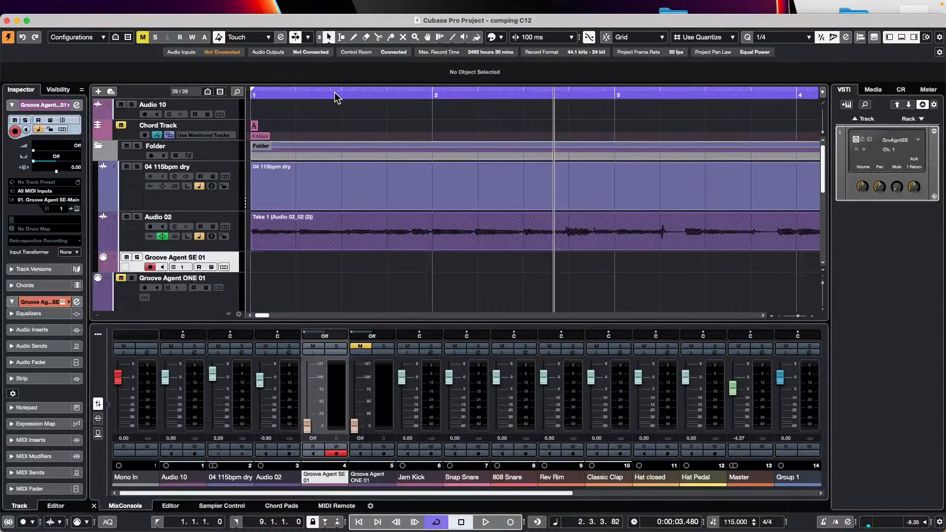
pyautogui.click(335, 93)
pyautogui.moveTo(335, 90); pyautogui.dragTo(309, 81)
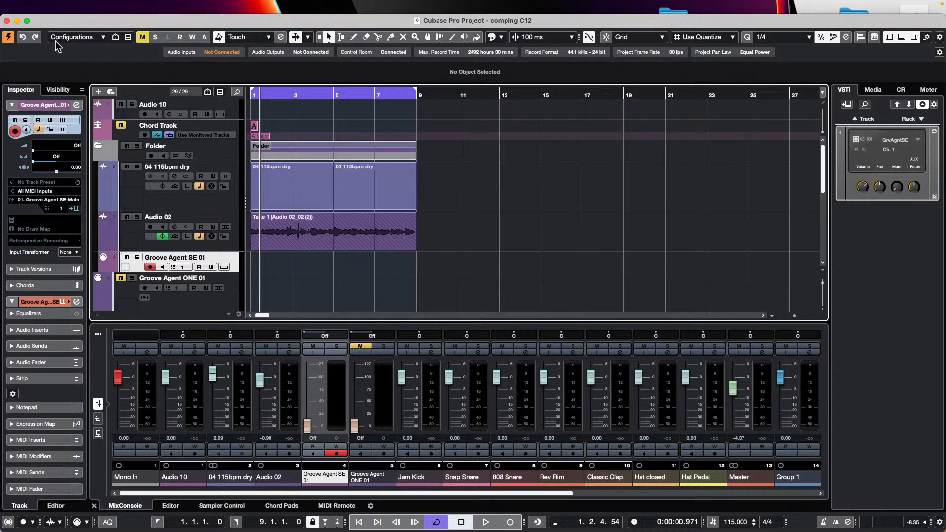
# - Start playback, maximize the project window and raise Control Room monitoring to about -2.40 dB
pyautogui.moveTo(301, 96); pyautogui.dragTo(252, 99)
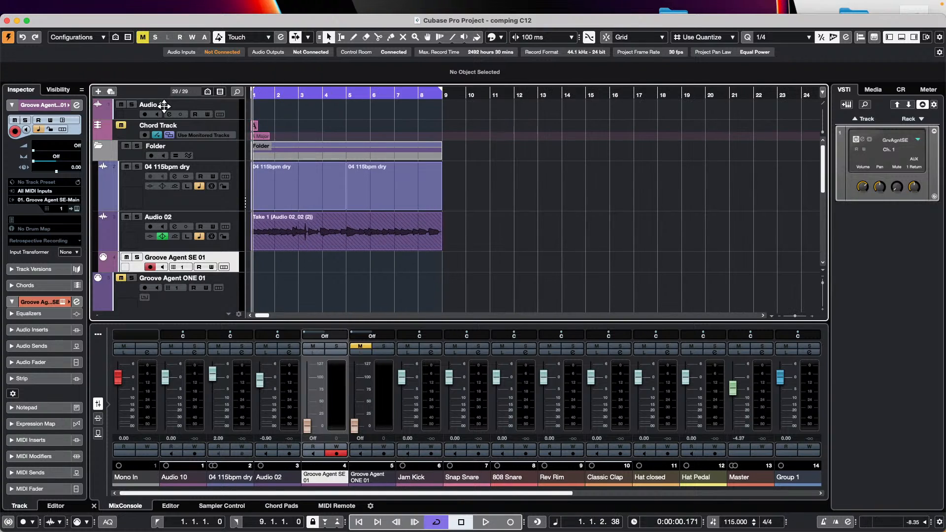
pyautogui.press('space')
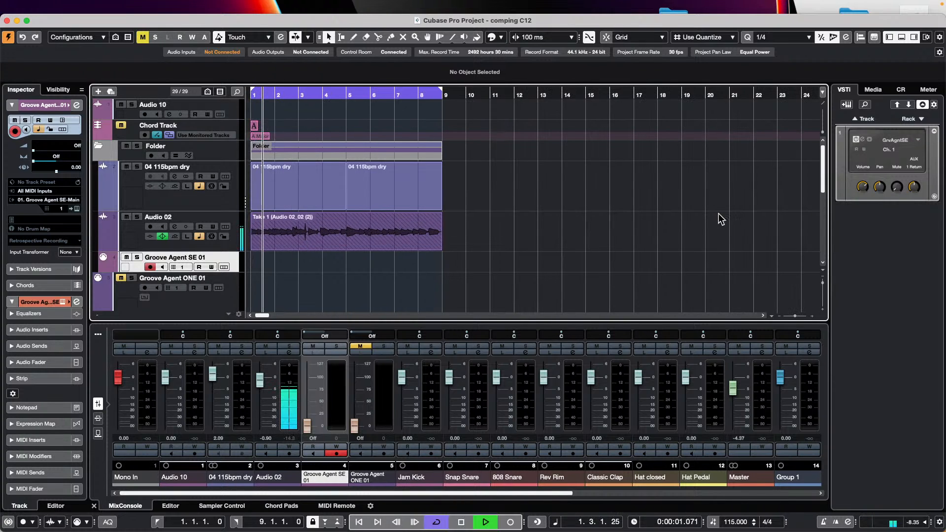
pyautogui.click(901, 90)
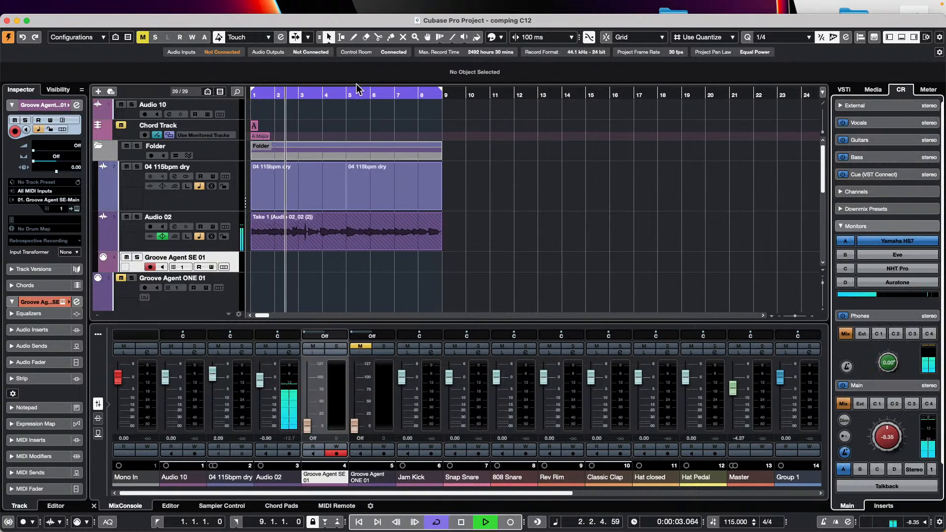
pyautogui.click(27, 20)
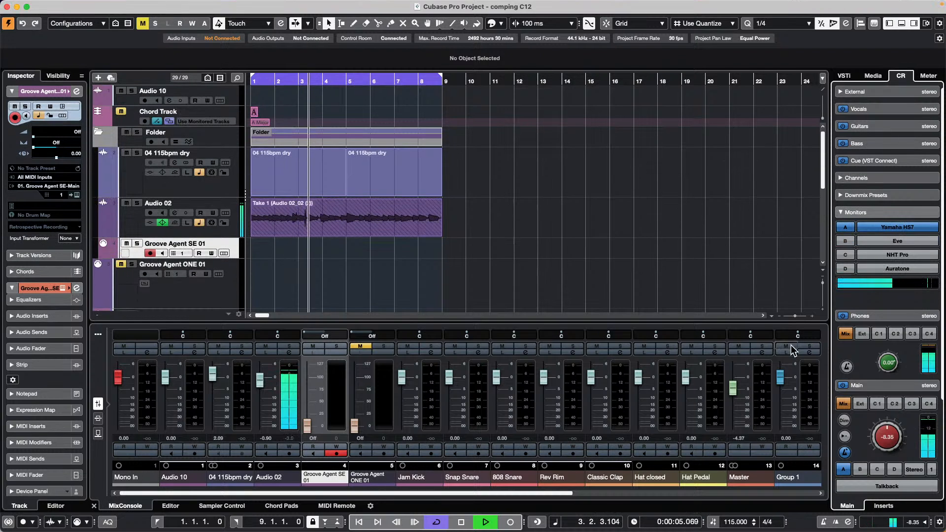
pyautogui.moveTo(889, 440); pyautogui.dragTo(892, 422)
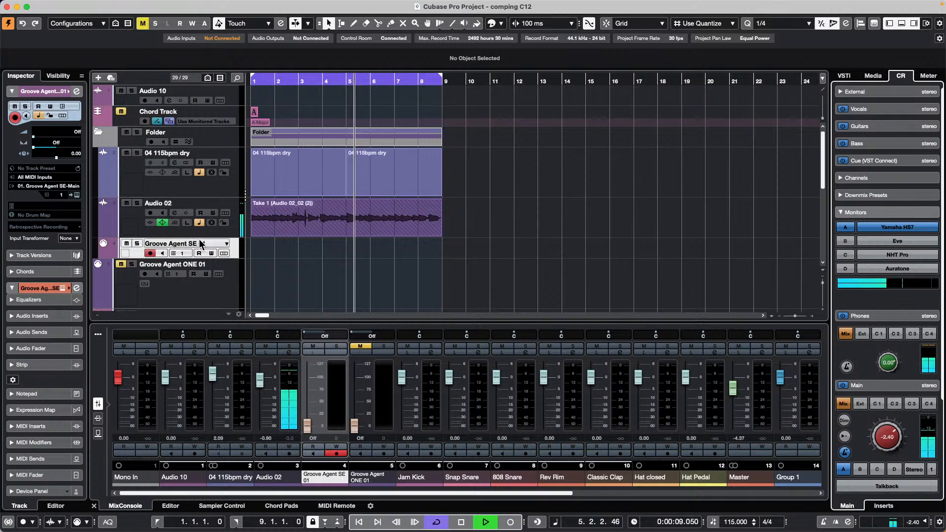
# - Reveal Audio 02's take lanes and activate Take 2 with the Comp tool
pyautogui.click(129, 221)
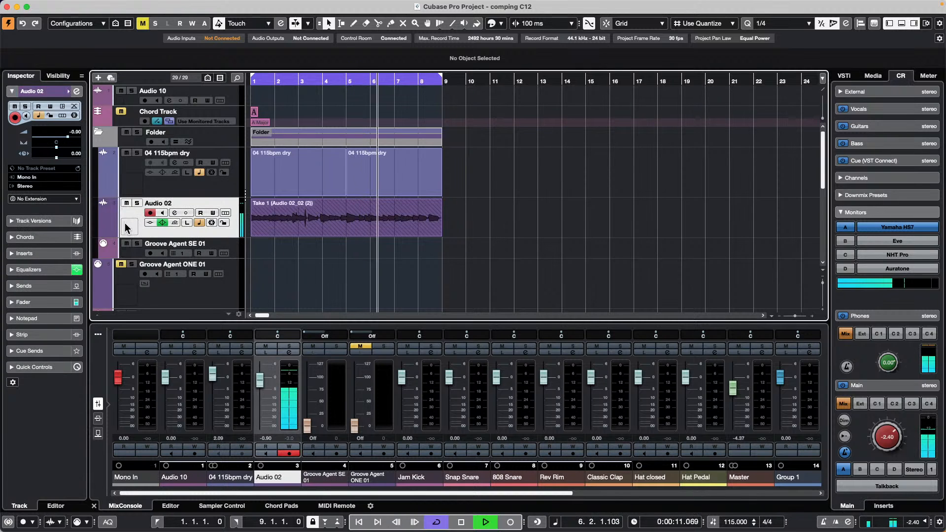
pyautogui.click(225, 213)
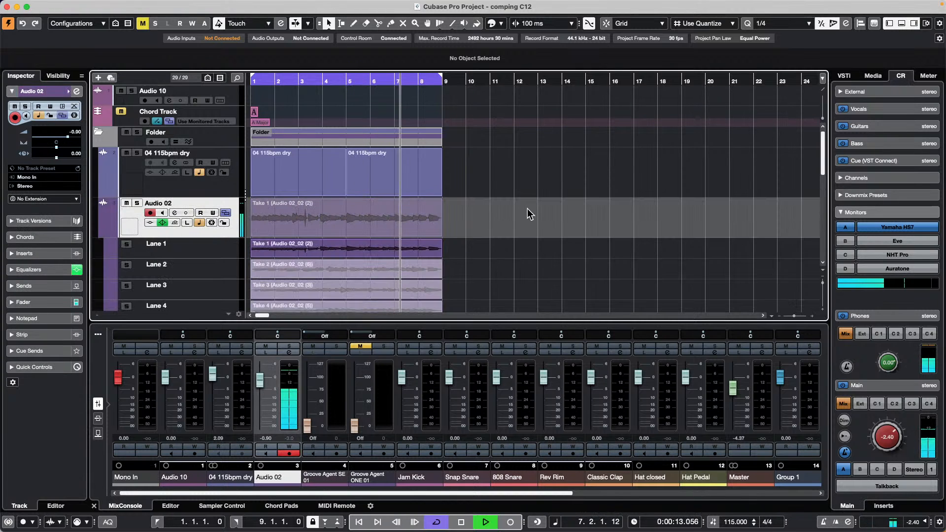
pyautogui.scroll(-1, 524, 211)
pyautogui.scroll(-5, 524, 211)
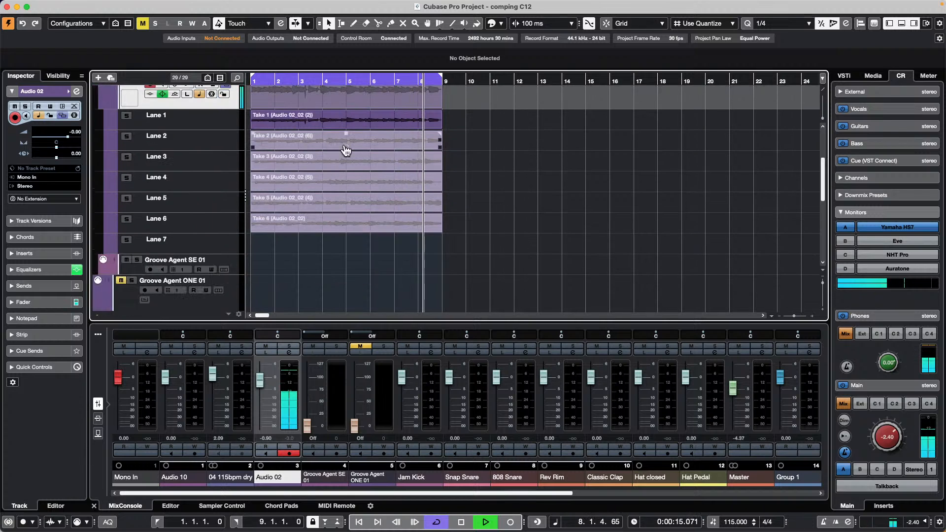
pyautogui.rightClick(332, 176)
pyautogui.click(431, 172)
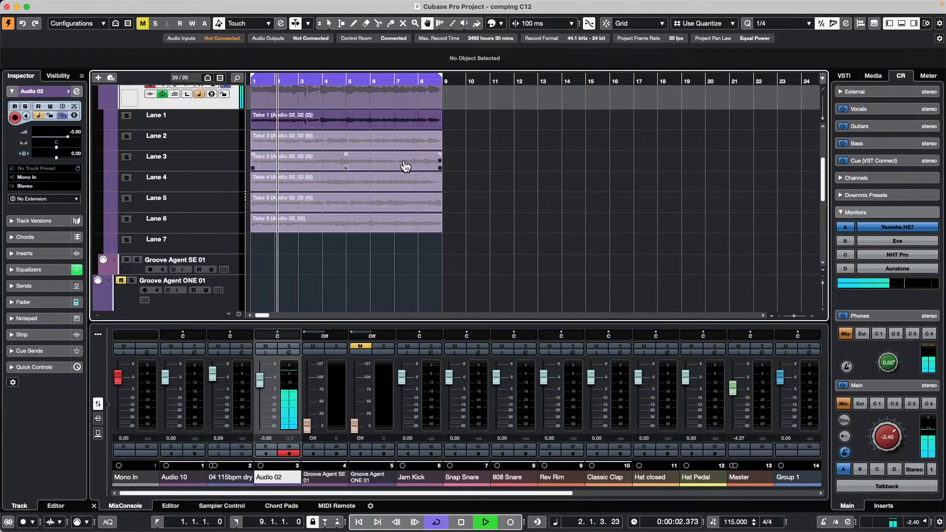
pyautogui.click(324, 149)
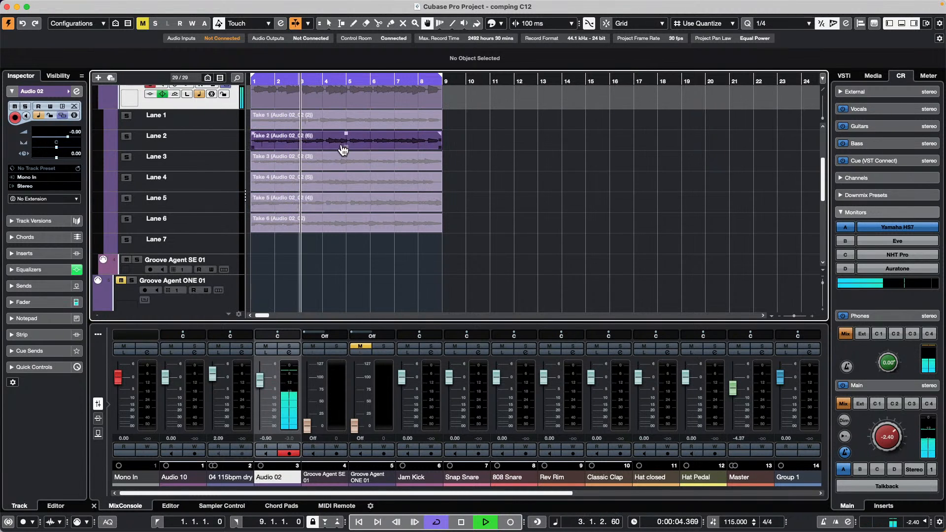
# - Audition Takes 3, 4, 6, 5, 4 and 3 in turn, finishing with Take 2 active
pyautogui.rightClick(322, 166)
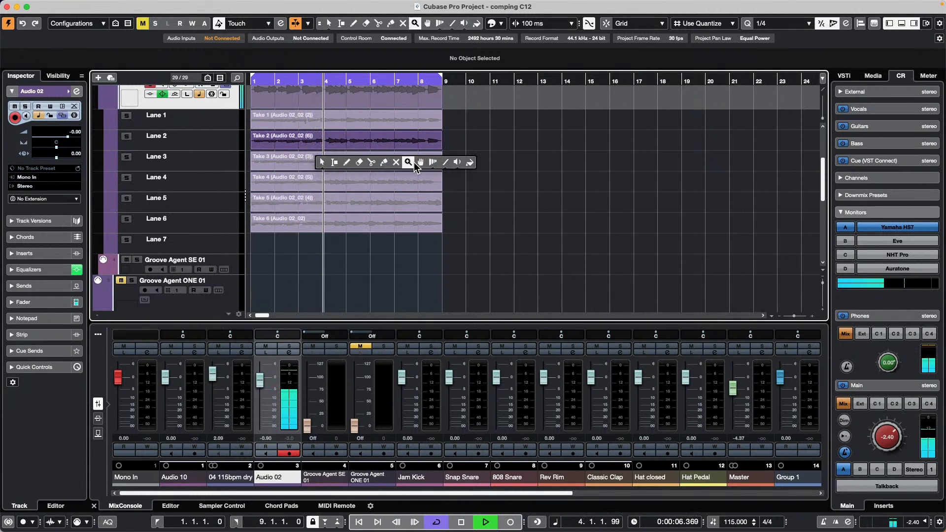
pyautogui.click(428, 163)
pyautogui.click(320, 163)
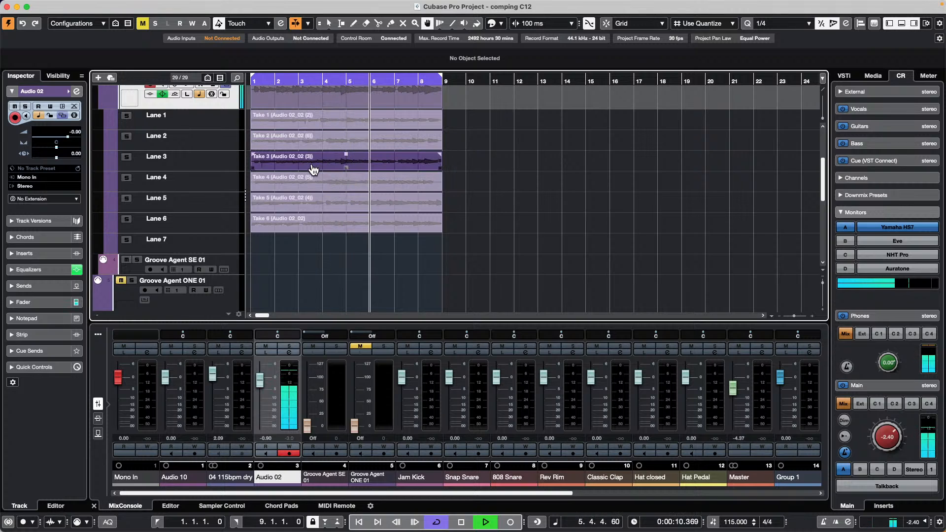
pyautogui.click(316, 183)
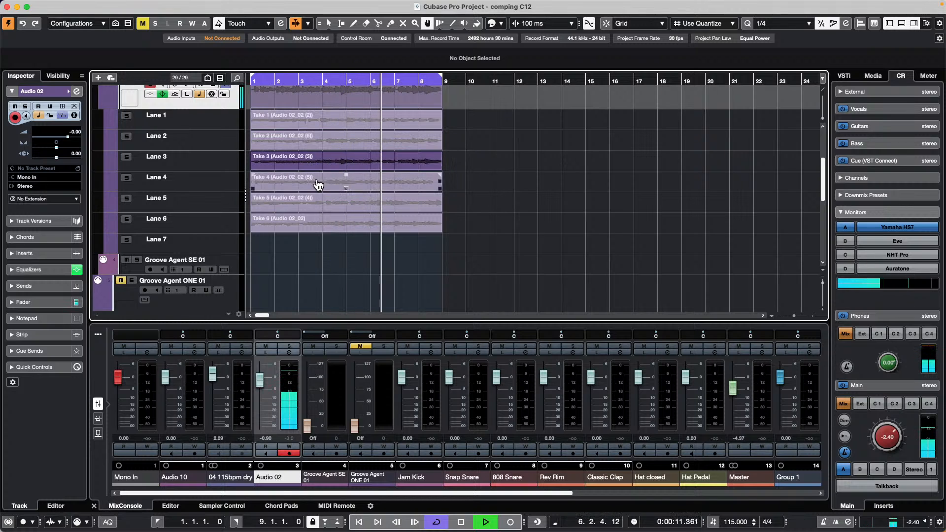
pyautogui.click(354, 209)
pyautogui.click(352, 223)
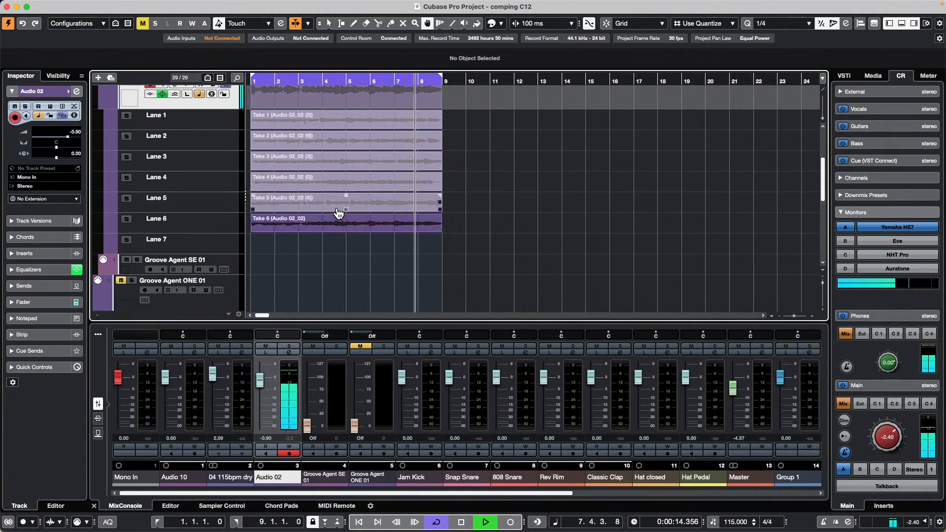
pyautogui.click(337, 206)
pyautogui.click(334, 188)
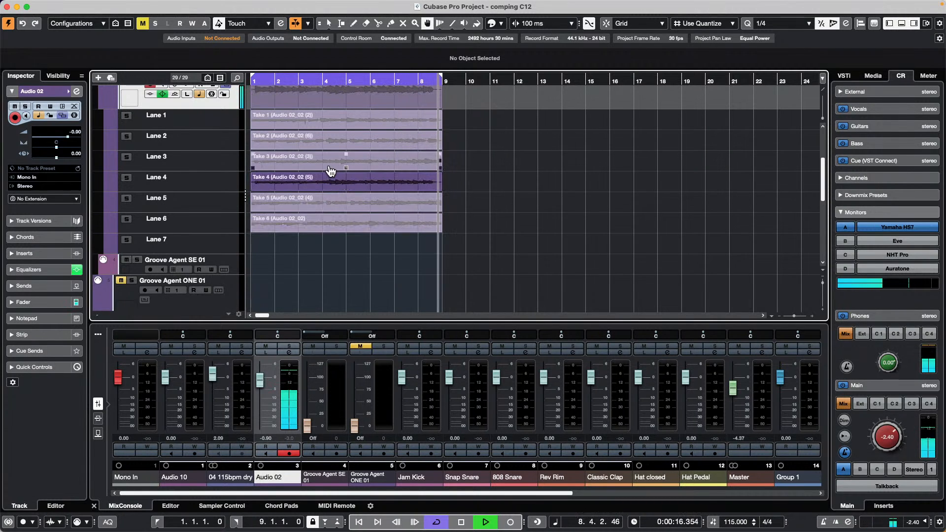
pyautogui.click(330, 166)
pyautogui.click(297, 138)
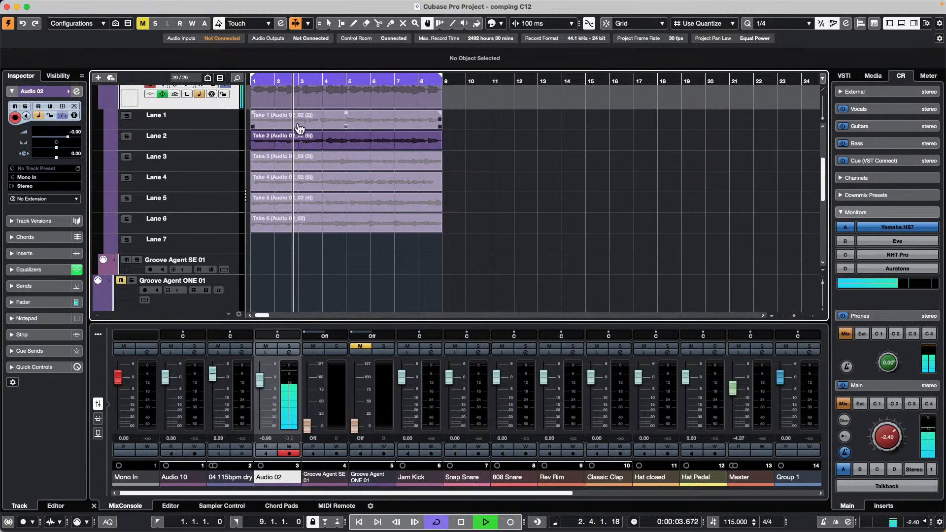
# - Split the takes into ranges, using Take 5 for bars 5–7 and Take 4 for bars 1.8–3 and 7.7–8.6
pyautogui.moveTo(309, 142); pyautogui.dragTo(394, 162)
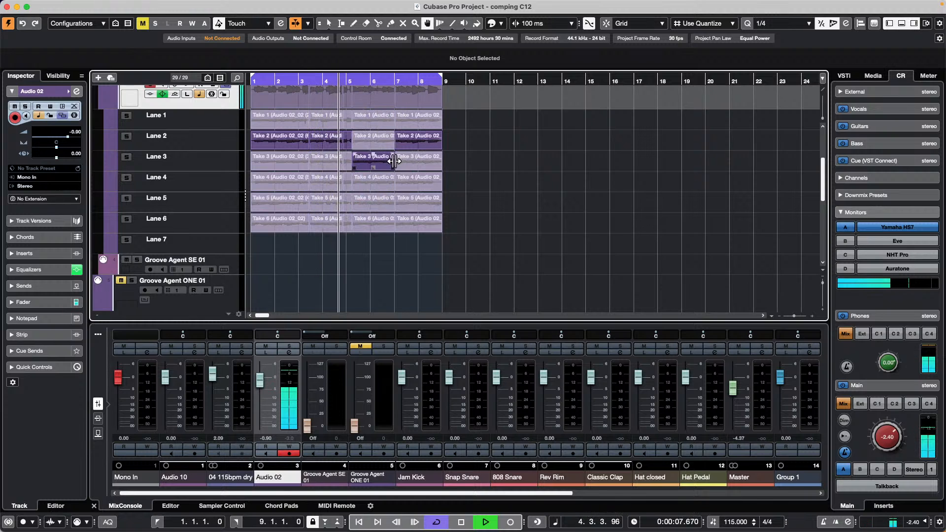
pyautogui.click(377, 205)
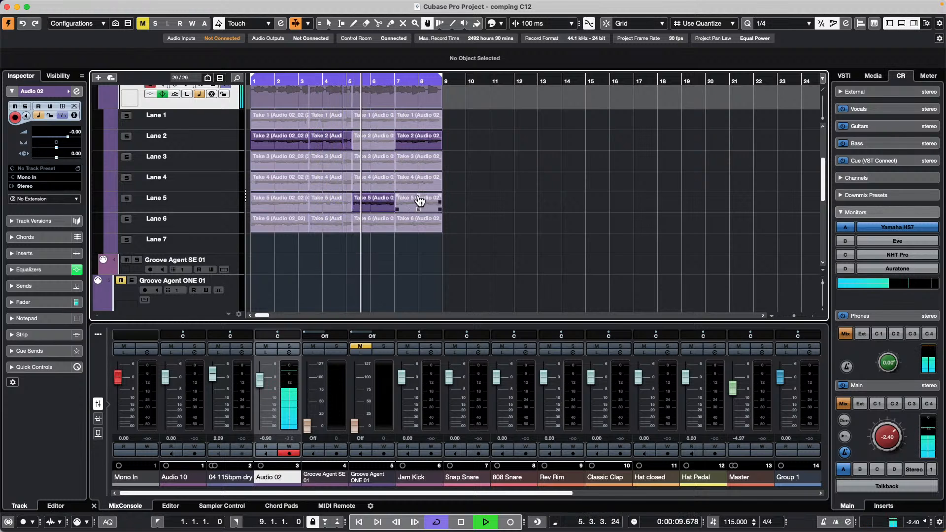
pyautogui.moveTo(414, 185); pyautogui.dragTo(437, 184)
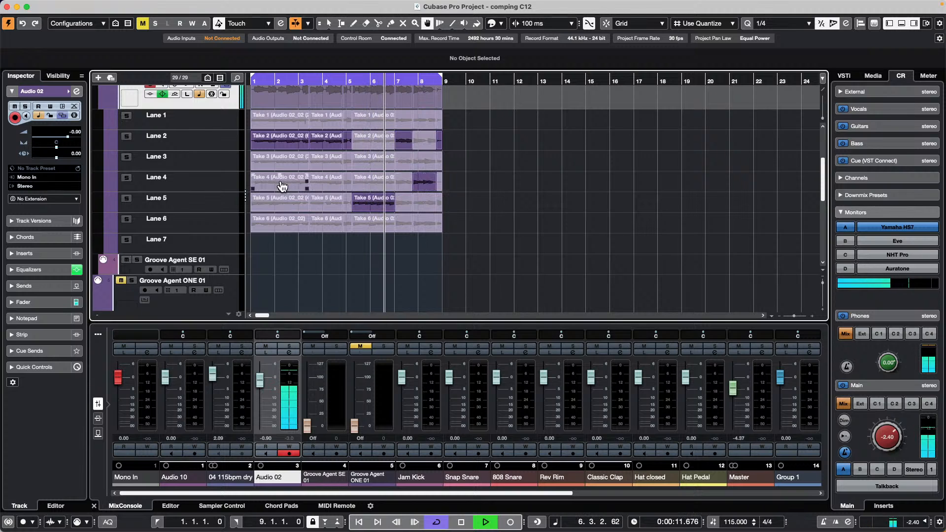
pyautogui.moveTo(274, 186); pyautogui.dragTo(299, 186)
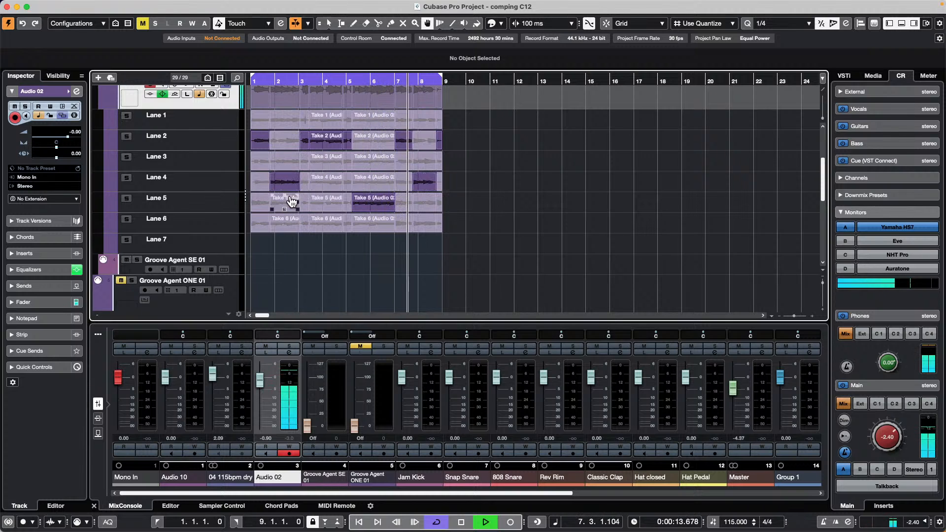
# - Audition the openings of Lanes 6 through 2 and use Take 5 for the opening section
pyautogui.keyDown('super'); pyautogui.click(271, 224); pyautogui.keyUp('super')
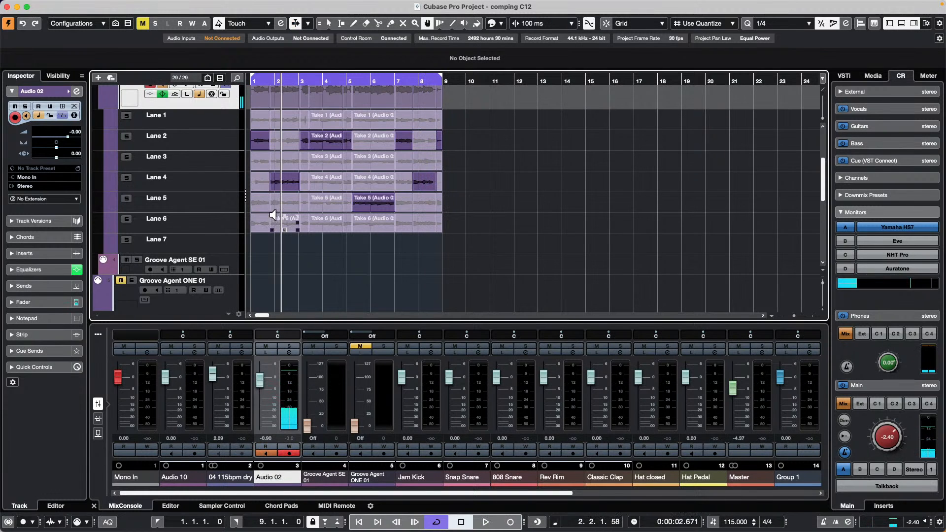
pyautogui.keyDown('super'); pyautogui.click(270, 206); pyautogui.keyUp('super')
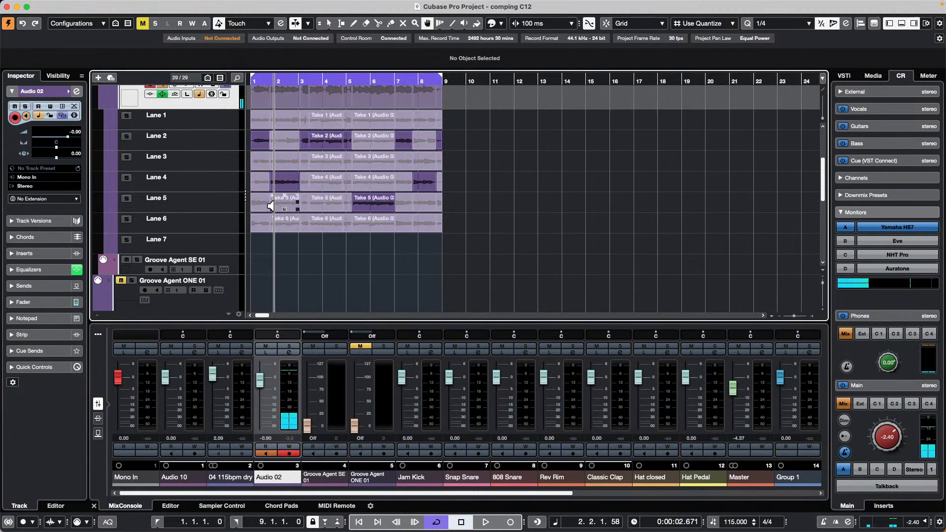
pyautogui.keyDown('super'); pyautogui.click(270, 178); pyautogui.keyUp('super')
pyautogui.keyDown('super'); pyautogui.click(271, 162); pyautogui.keyUp('super')
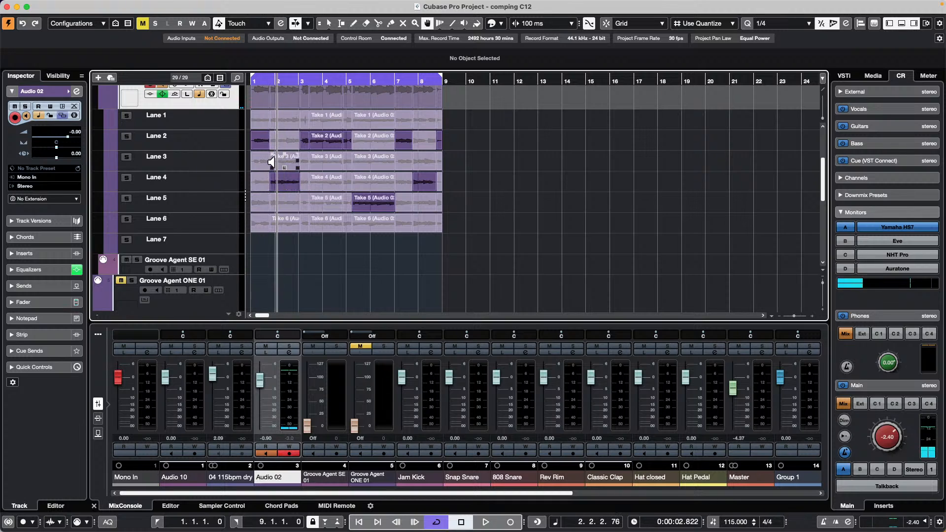
pyautogui.keyDown('super'); pyautogui.click(273, 137); pyautogui.keyUp('super')
pyautogui.click(275, 204)
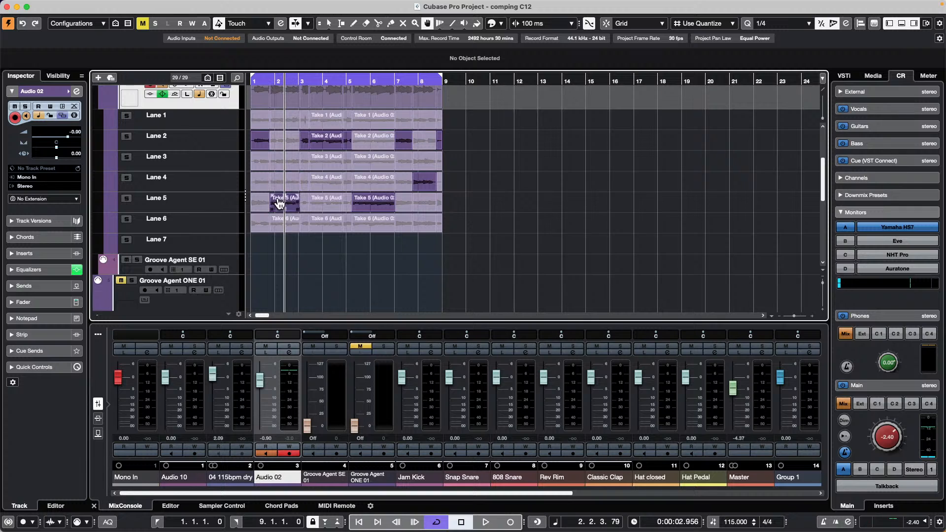
# - During playback, use Take 5 for bars 5–6, Take 3 for the opening and Take 2 for bar 2
pyautogui.press('space')
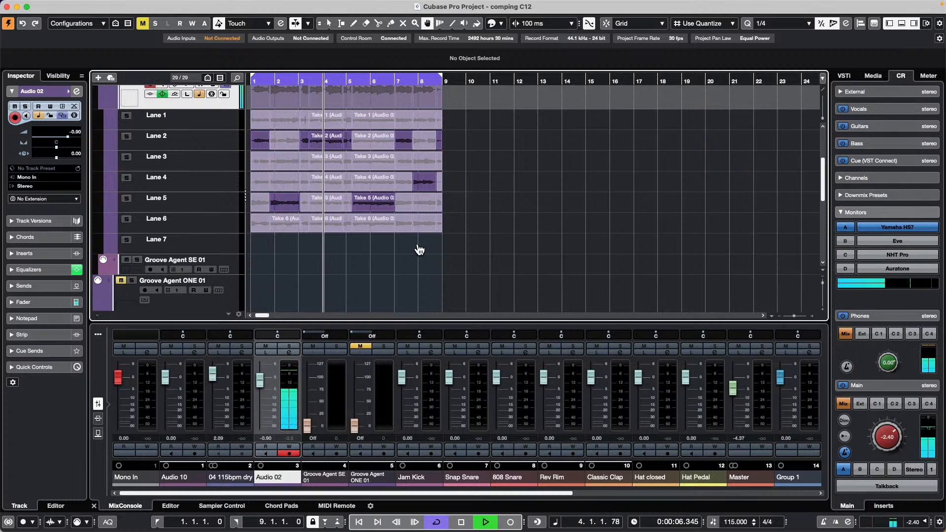
pyautogui.click(373, 193)
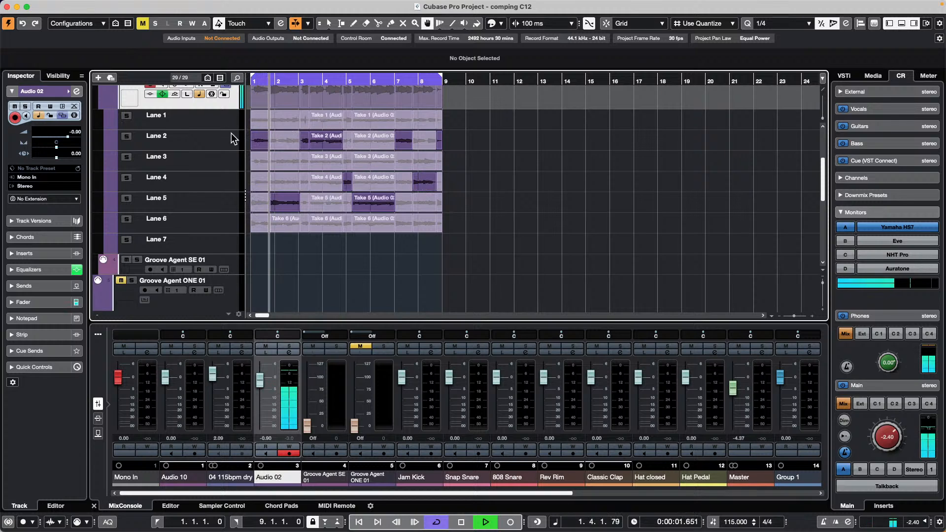
pyautogui.click(259, 162)
pyautogui.click(286, 184)
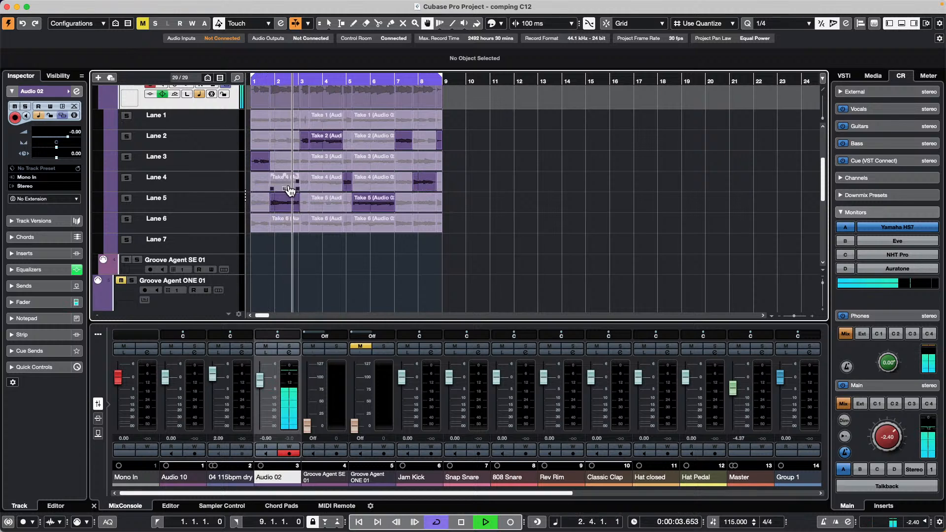
pyautogui.scroll(3, 266, 207)
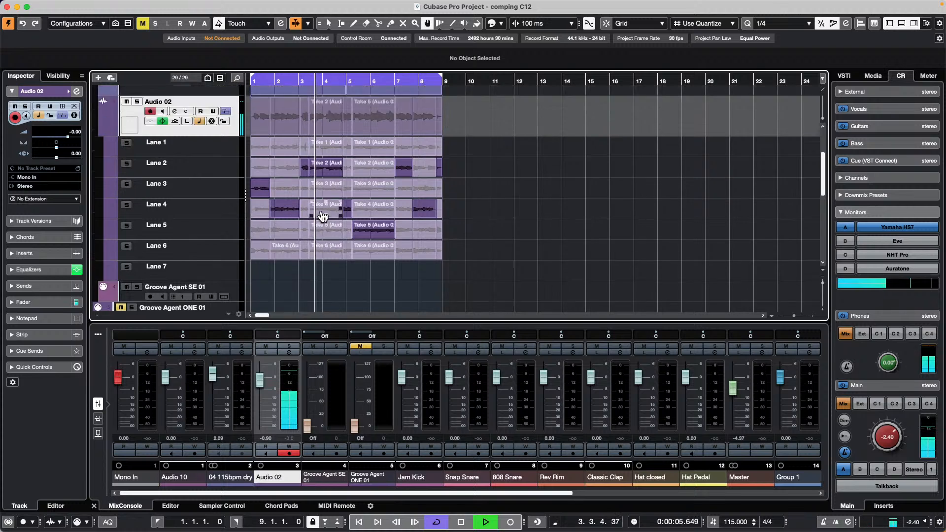
pyautogui.click(290, 274)
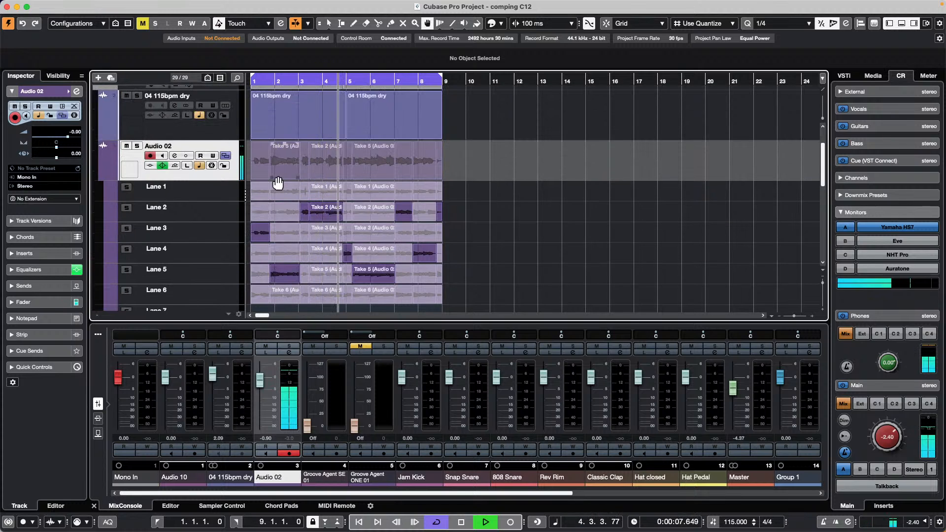
pyautogui.click(285, 257)
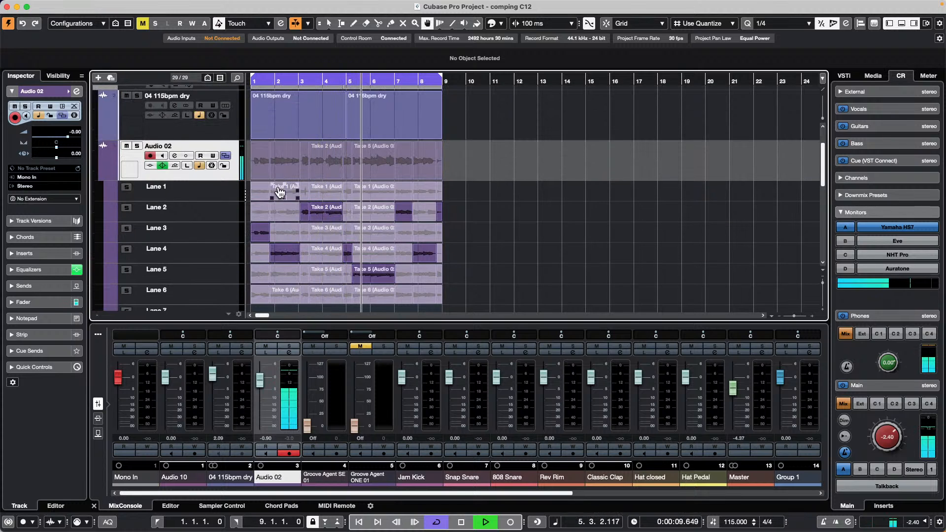
pyautogui.click(284, 212)
# - Collapse Audio 02's take lanes and stop playback
pyautogui.click(227, 157)
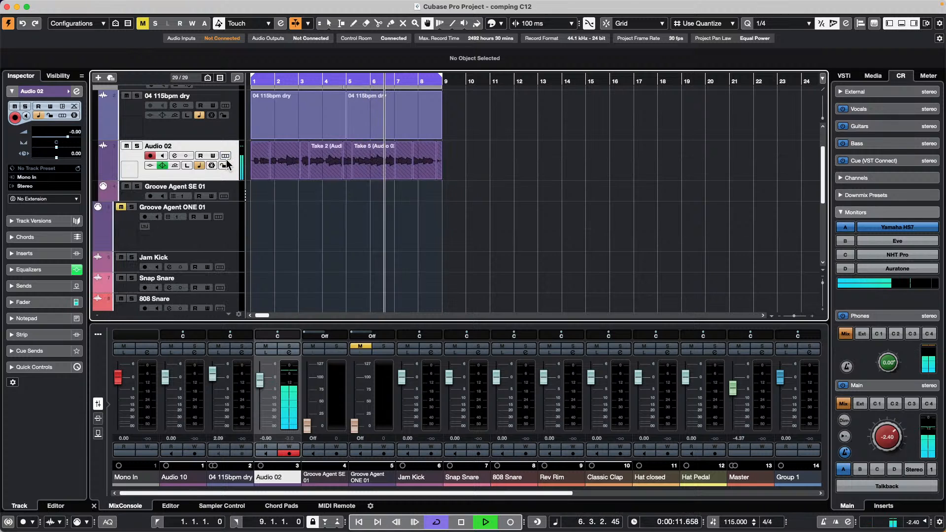
pyautogui.click(226, 158)
pyautogui.click(226, 157)
pyautogui.click(227, 157)
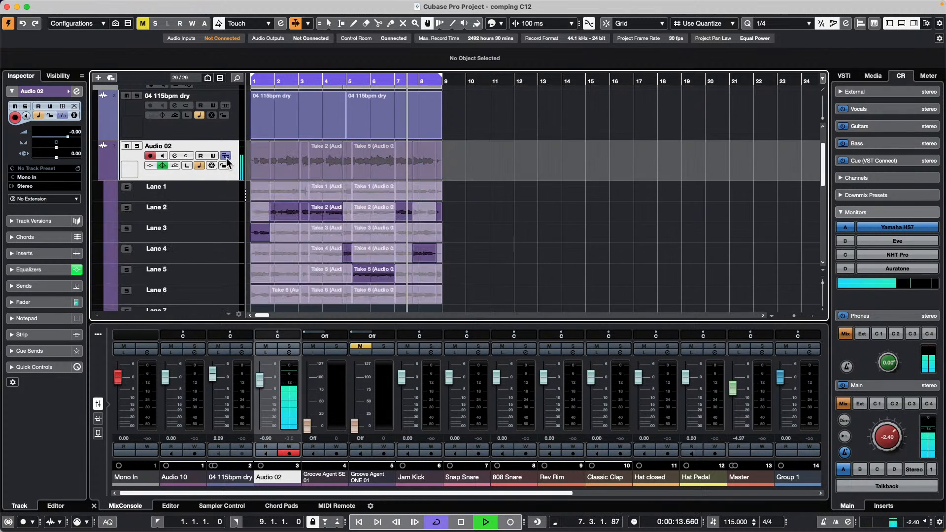
pyautogui.click(227, 157)
pyautogui.click(227, 158)
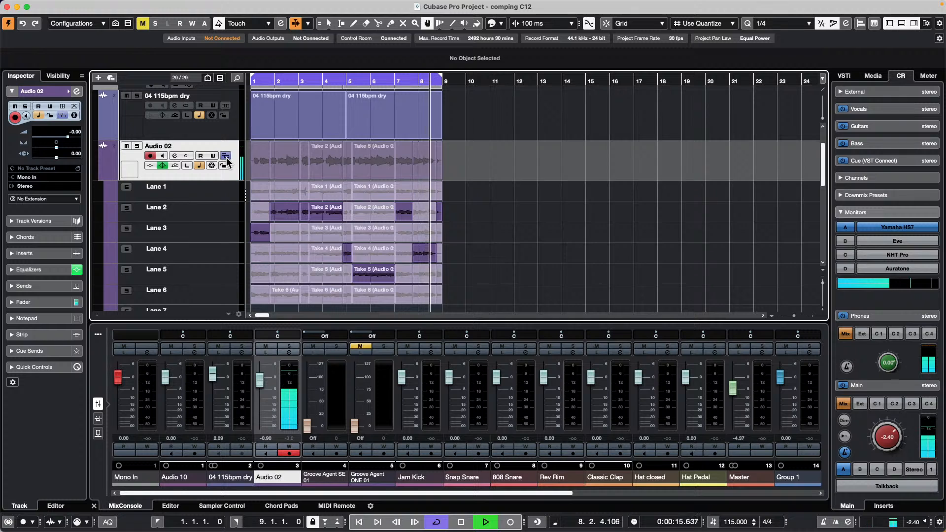
pyautogui.click(227, 157)
pyautogui.click(226, 158)
pyautogui.click(227, 157)
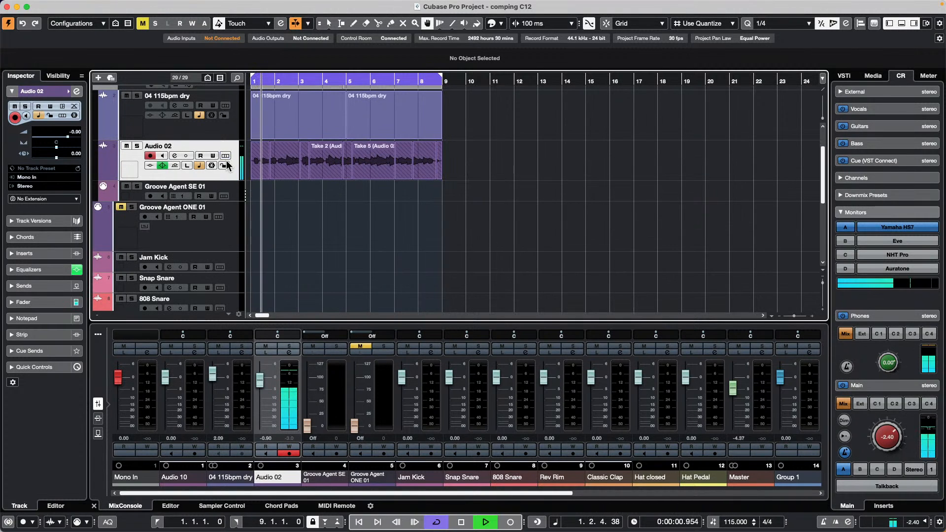
pyautogui.press('space')
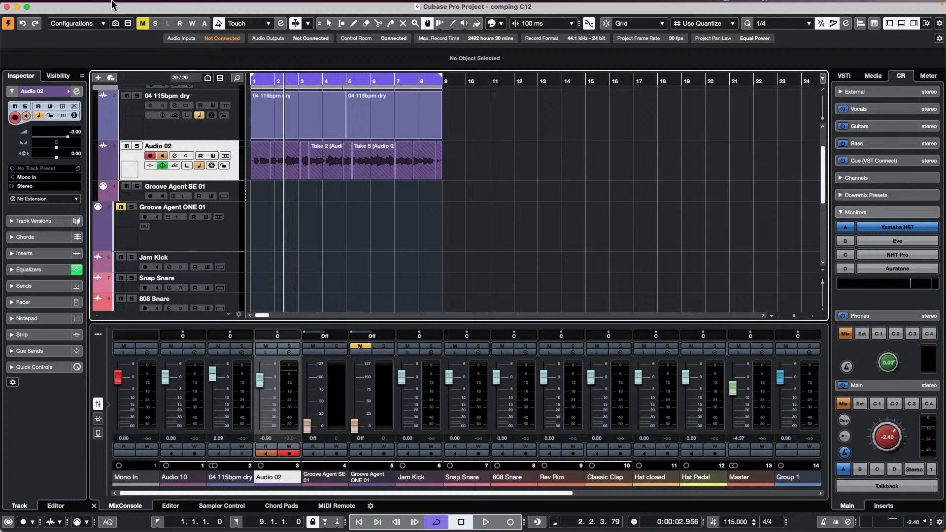
# - Create a new empty project in the confirmed project folder
pyautogui.click(66, 6)
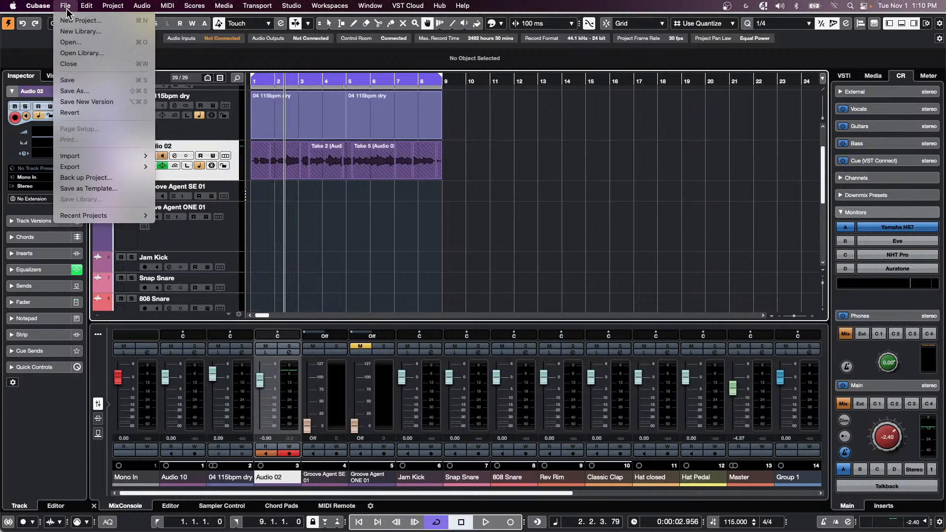
pyautogui.press('Return')
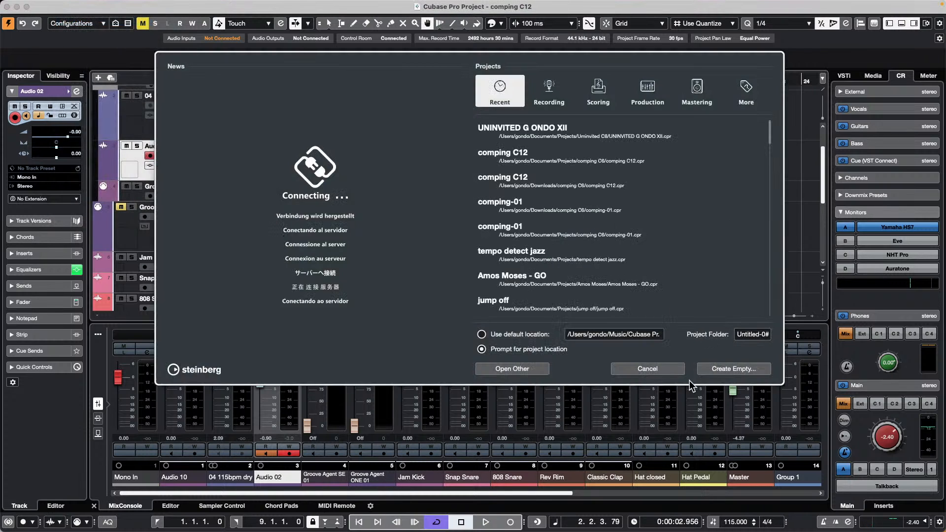
pyautogui.click(739, 372)
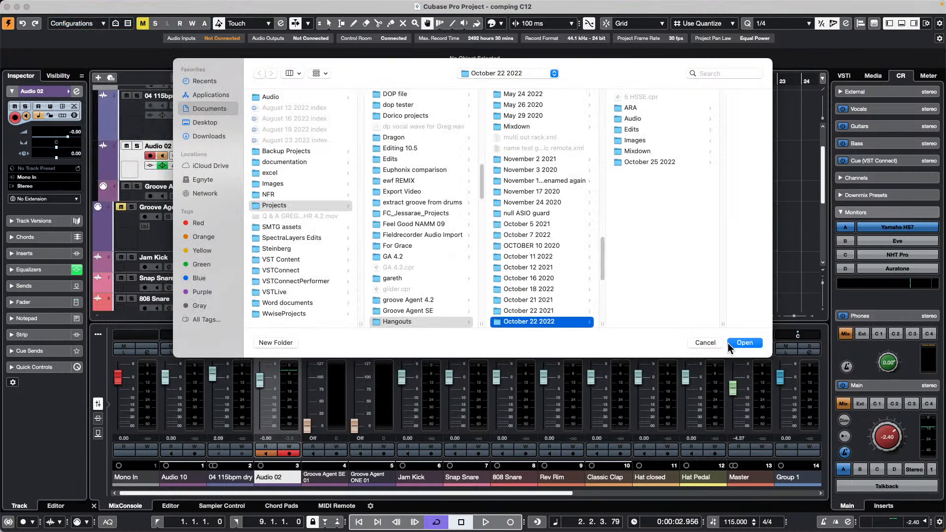
pyautogui.click(744, 342)
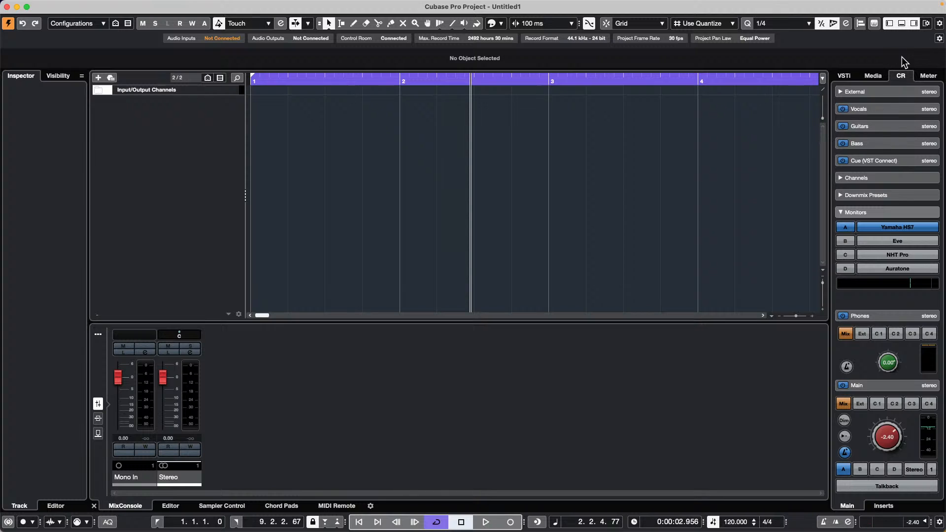
# - Add Atmo 07_AM-01 from the Caleidoscope collection in the Media browser onto a new audio track
pyautogui.click(873, 75)
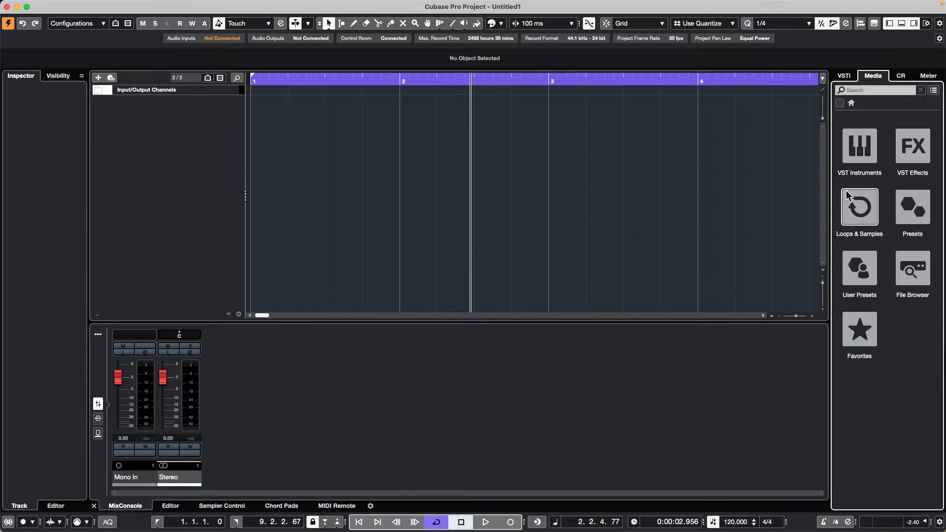
pyautogui.click(857, 220)
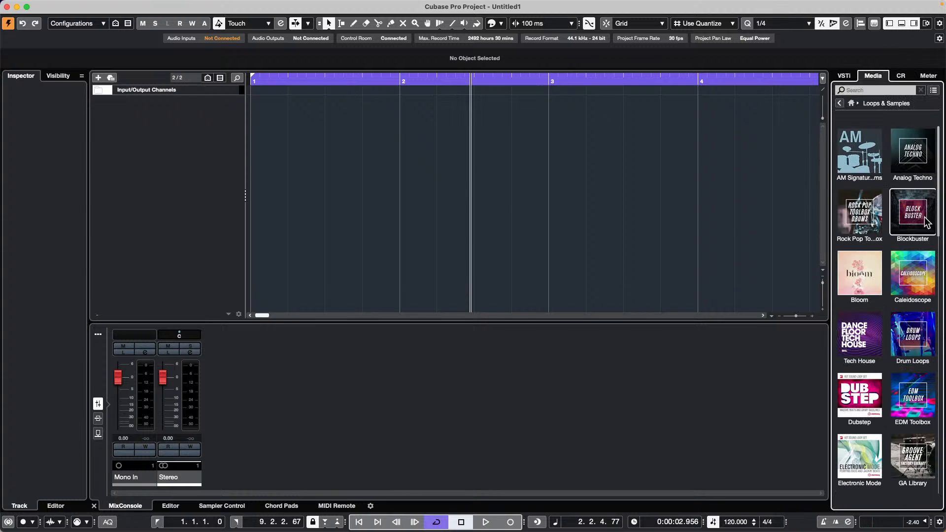
pyautogui.click(917, 263)
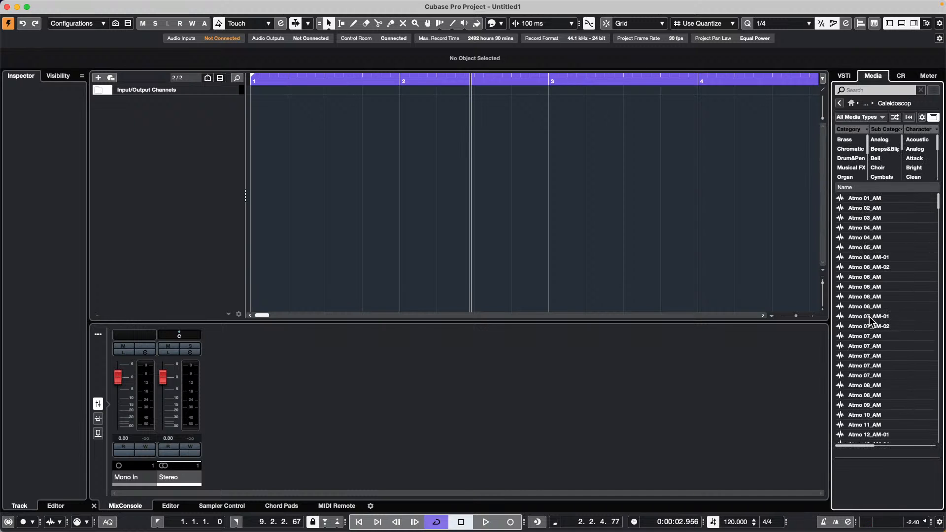
pyautogui.doubleClick(870, 318)
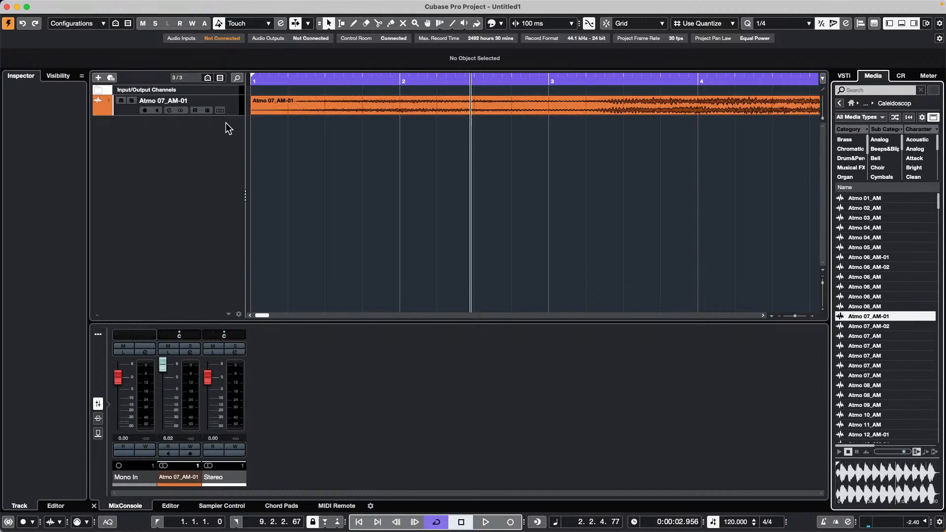
# - Make the Atmo 07_AM-01 track taller and zoom the timeline out to about 15 bars
pyautogui.moveTo(231, 114); pyautogui.dragTo(217, 175)
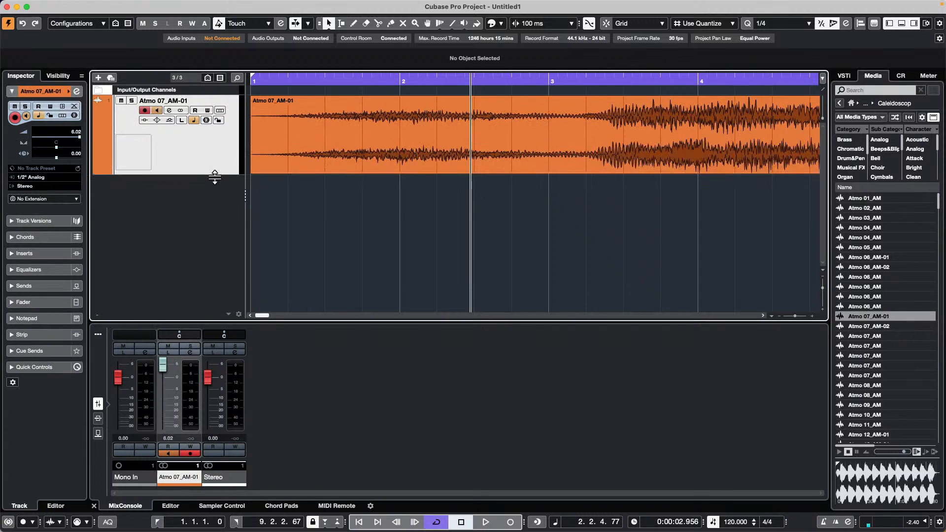
pyautogui.moveTo(327, 78); pyautogui.dragTo(295, 29)
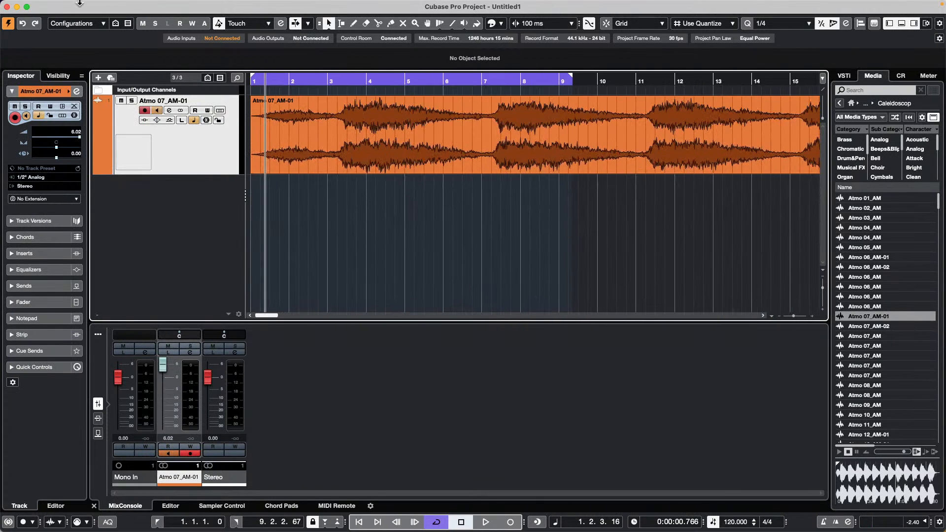
pyautogui.moveTo(114, 5)
pyautogui.click(148, 6)
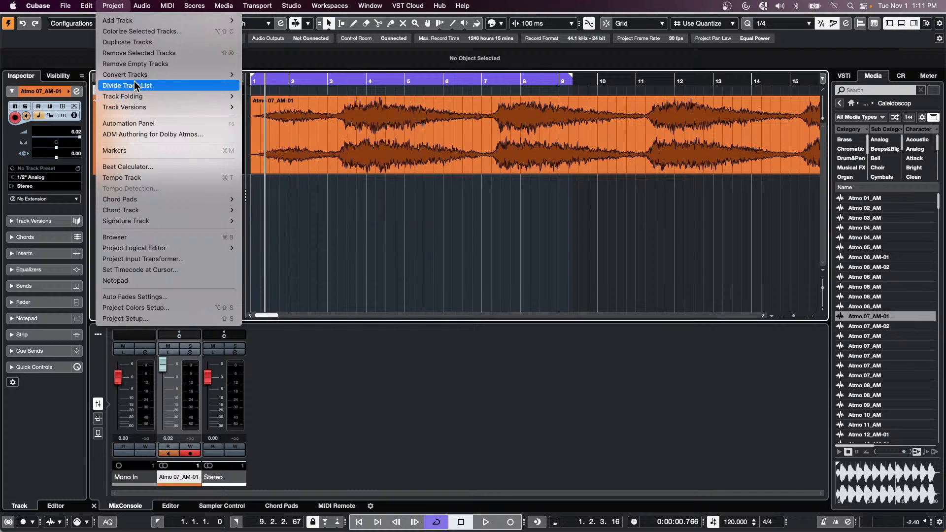
pyautogui.moveTo(137, 75)
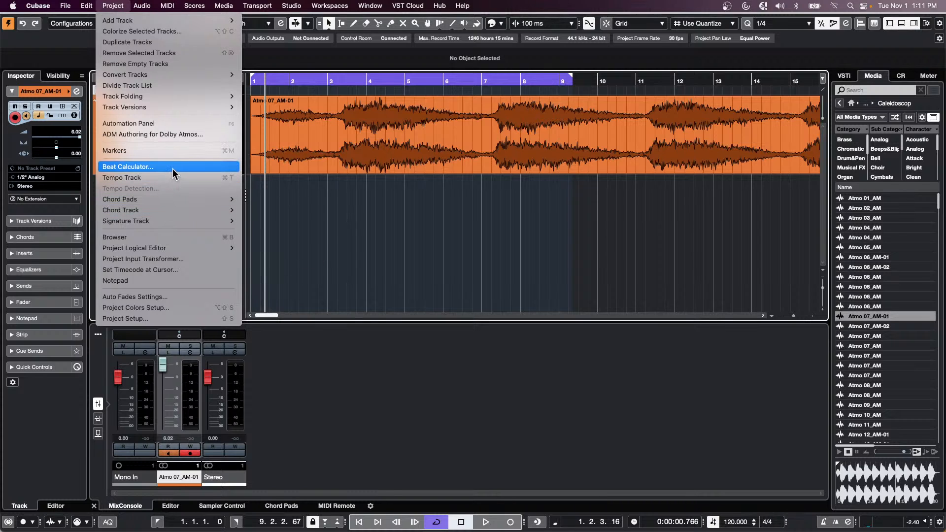
pyautogui.moveTo(204, 114)
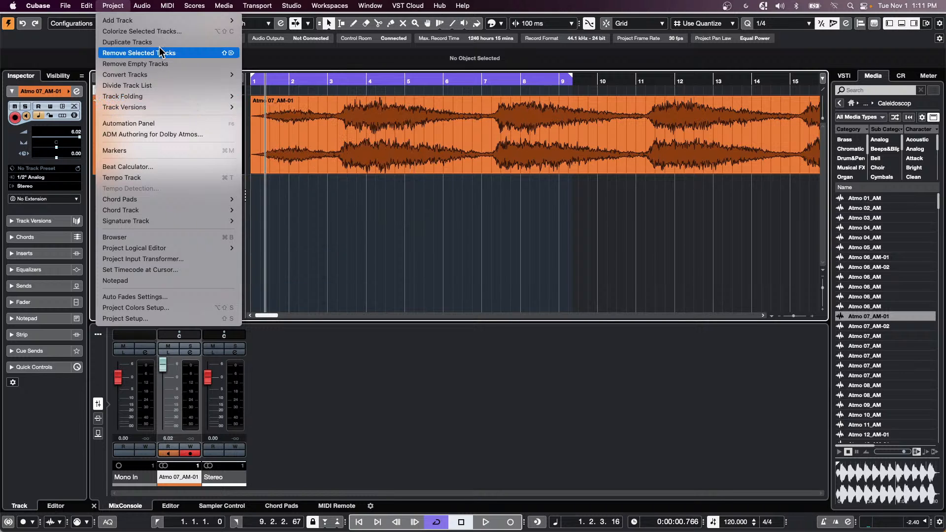
pyautogui.moveTo(143, 7)
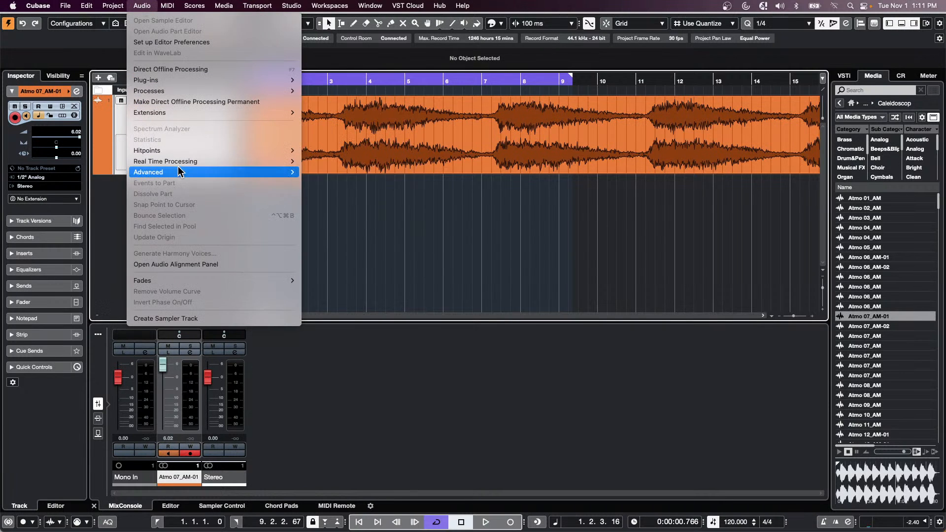
pyautogui.moveTo(178, 176)
pyautogui.click(460, 141)
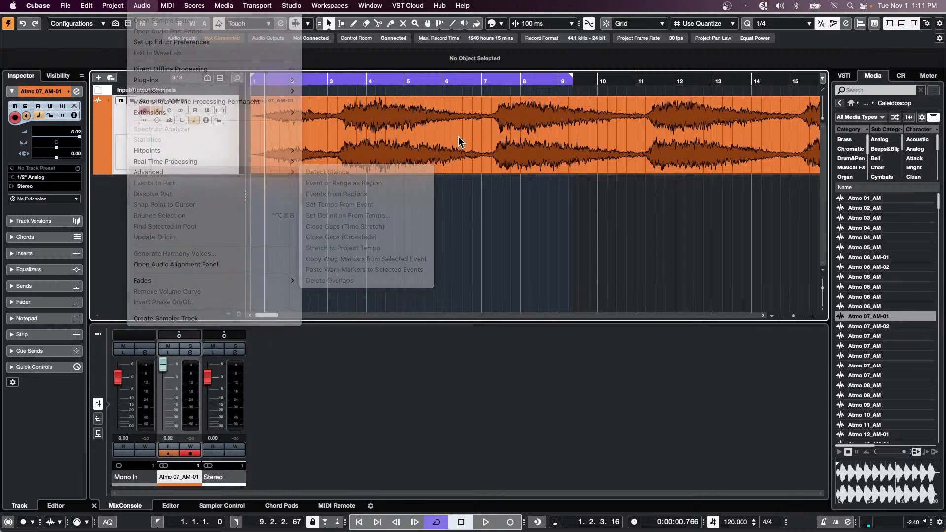
pyautogui.click(460, 141)
pyautogui.click(120, 6)
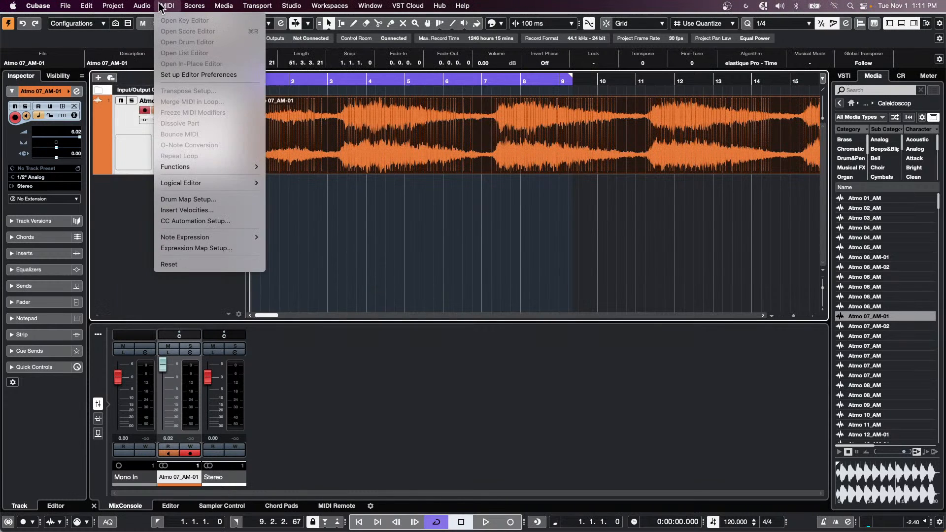
pyautogui.moveTo(142, 6)
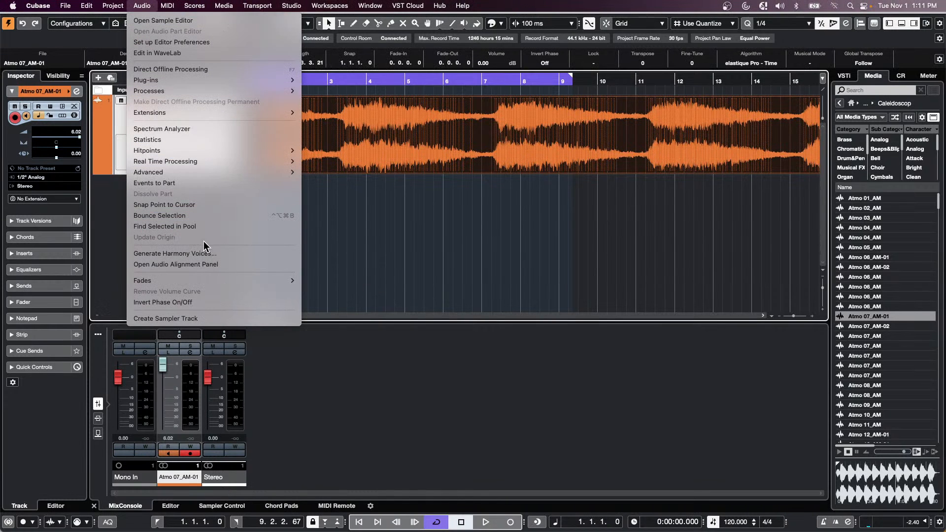
pyautogui.moveTo(211, 177)
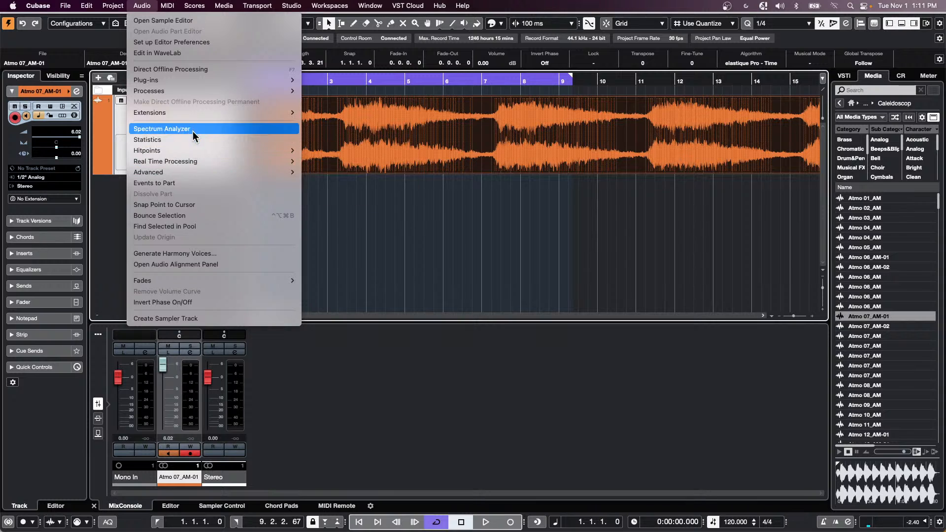
pyautogui.moveTo(197, 91)
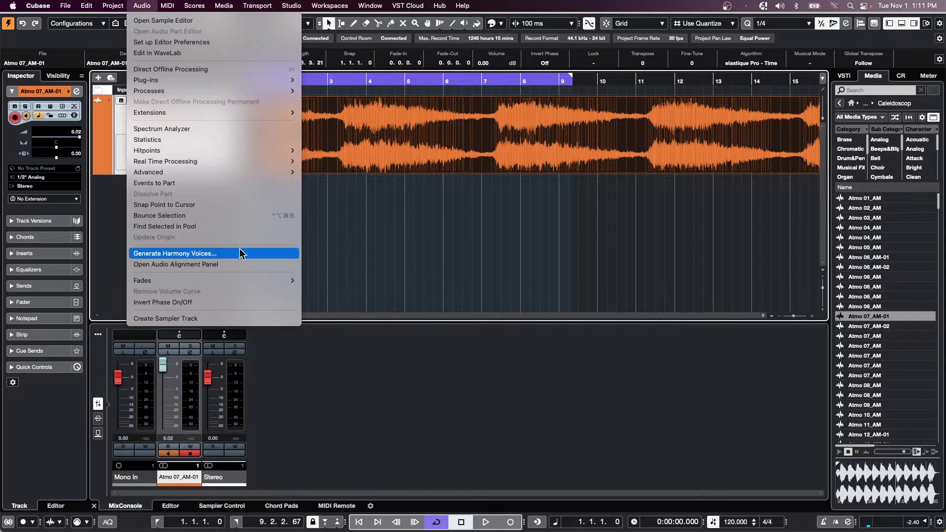
pyautogui.moveTo(257, 176)
pyautogui.moveTo(239, 150)
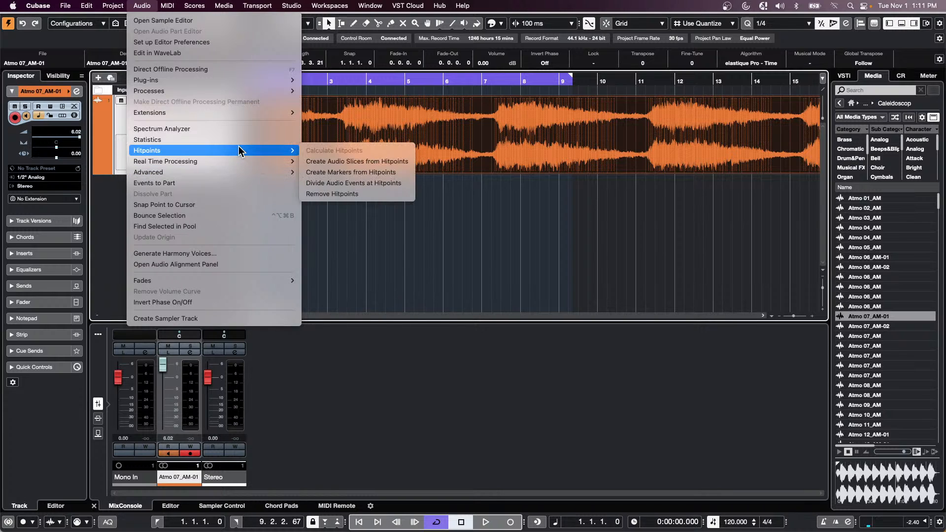
pyautogui.click(483, 276)
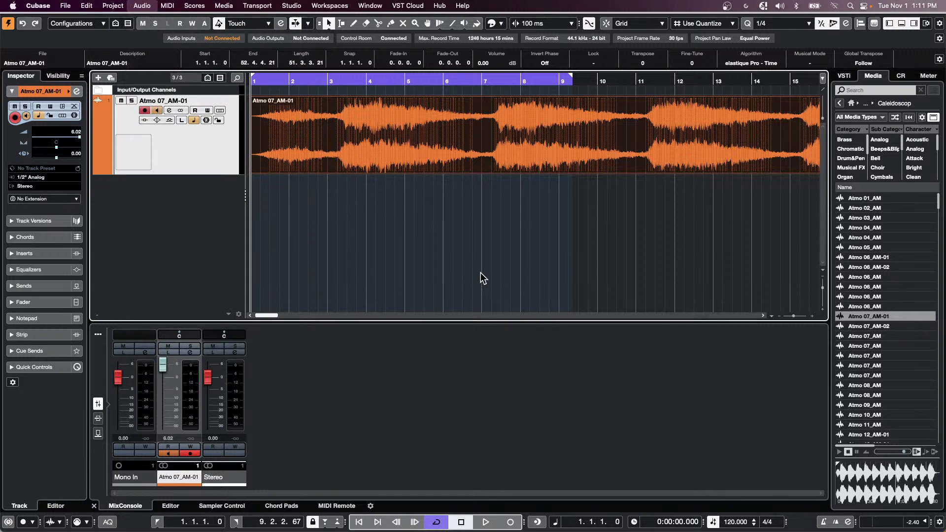
# - Open the Atmo 07_AM-01 event in the Sample Editor and enable Edit Hitpoints with a raised threshold
pyautogui.doubleClick(439, 150)
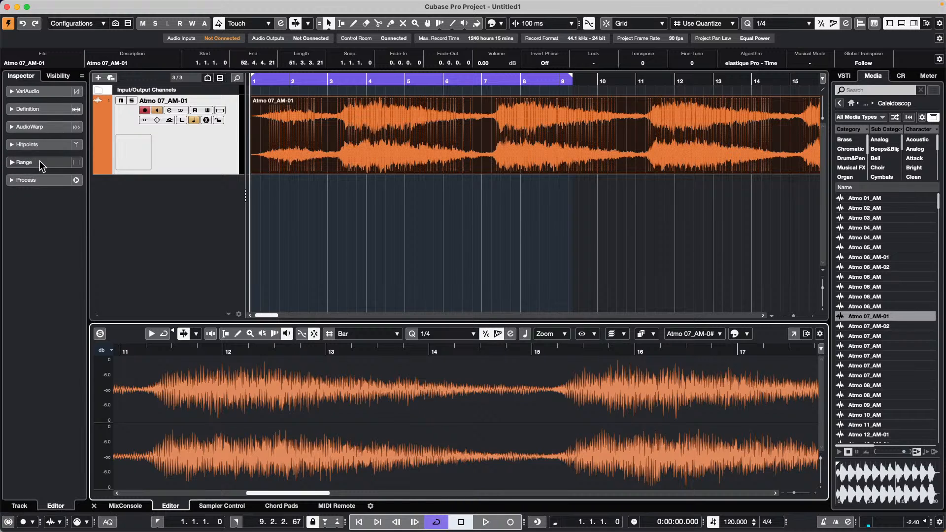
pyautogui.click(43, 144)
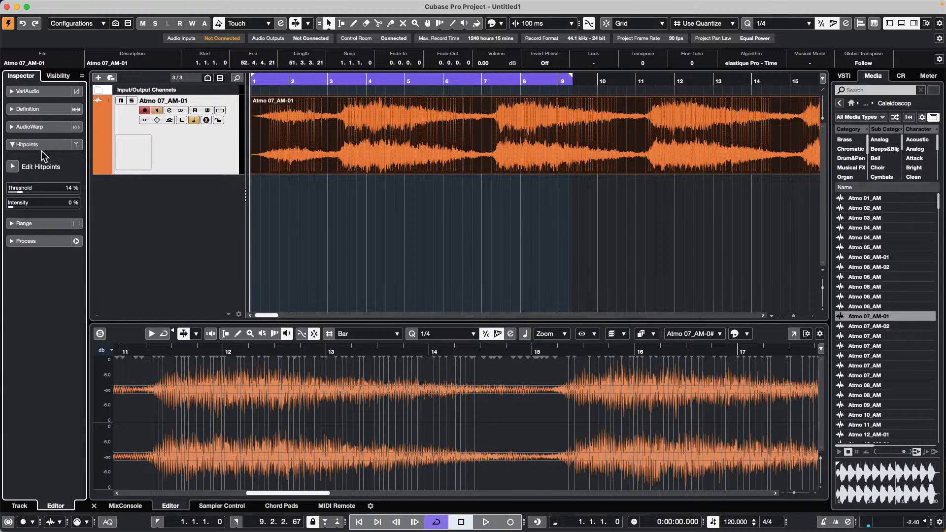
pyautogui.click(13, 166)
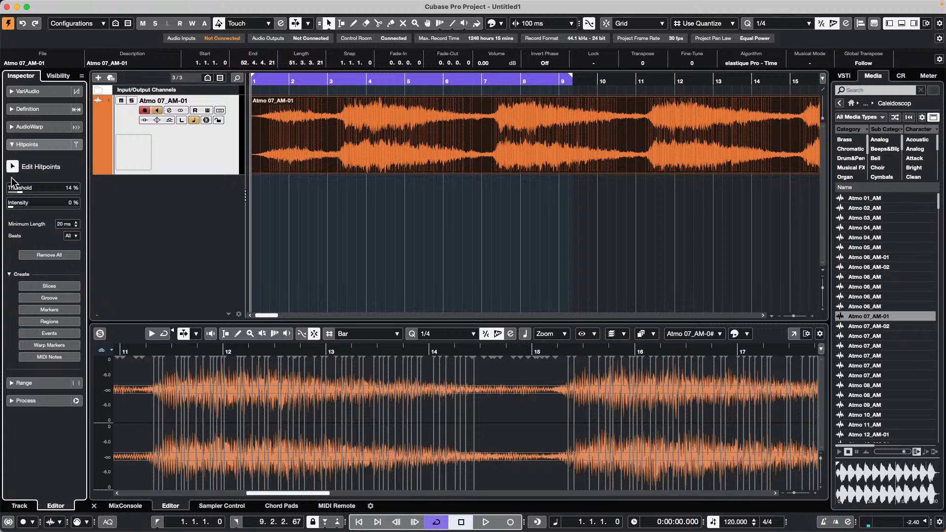
pyautogui.moveTo(21, 194); pyautogui.dragTo(71, 193)
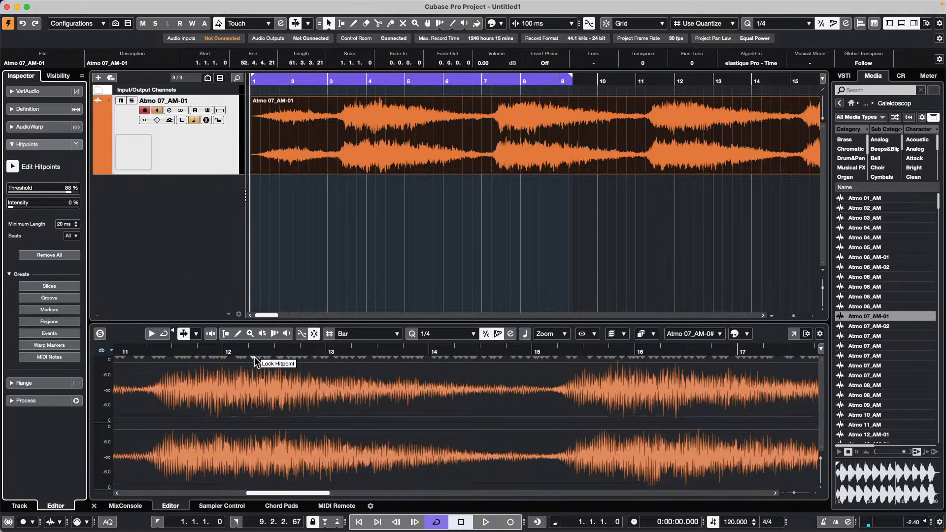
# - Fine-tune the hitpoint threshold to 72 % and move the playback position to bar 19
pyautogui.moveTo(254, 351); pyautogui.dragTo(253, 330)
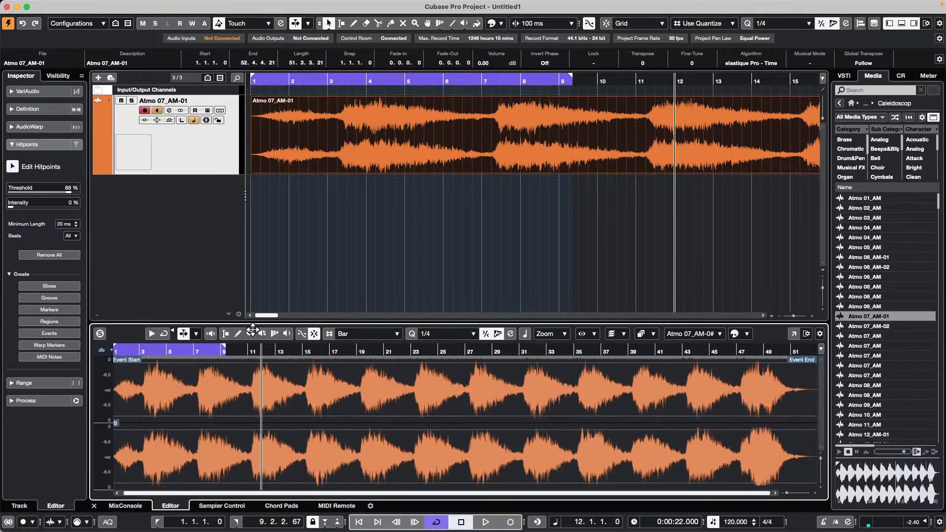
pyautogui.moveTo(68, 189); pyautogui.dragTo(74, 197)
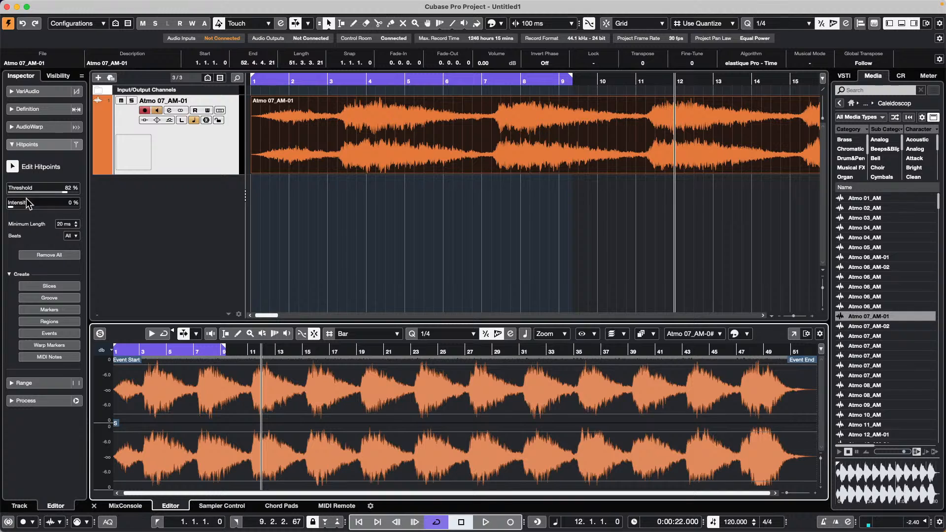
pyautogui.click(13, 167)
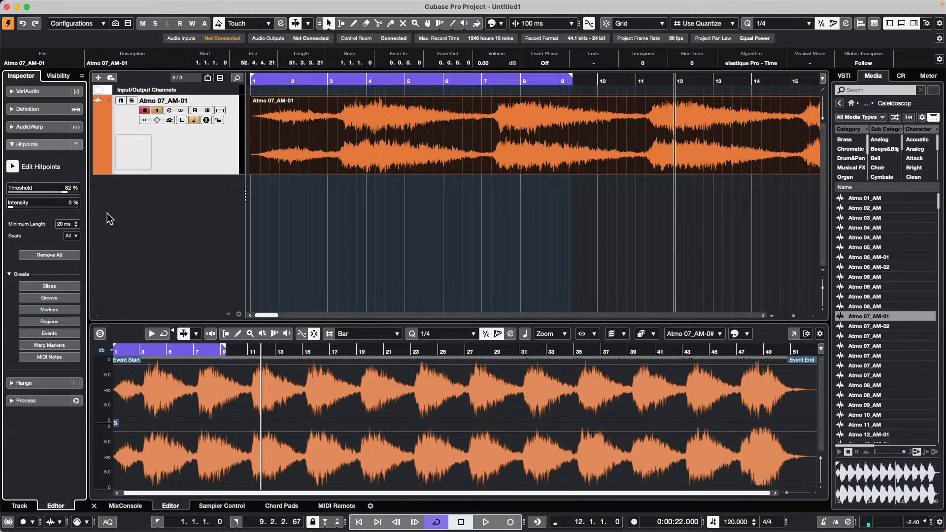
pyautogui.scroll(-20, 73, 190)
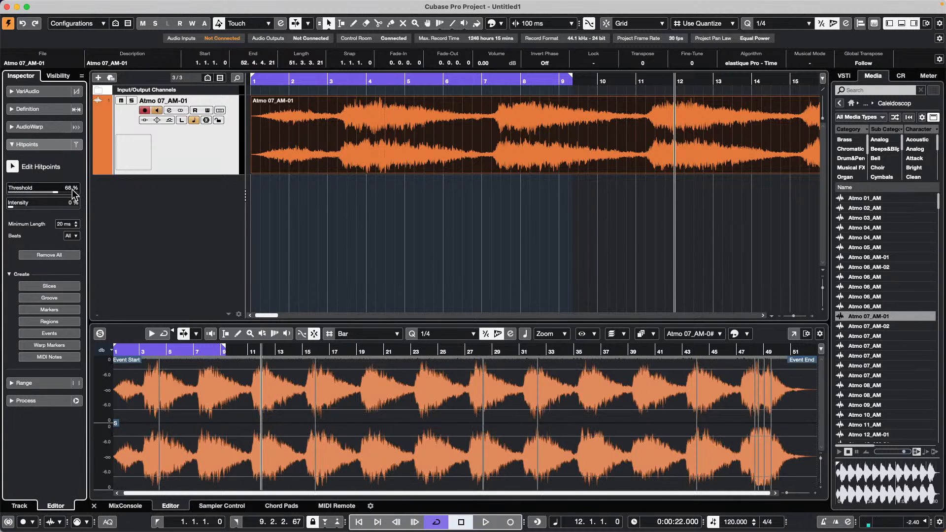
pyautogui.scroll(5, 73, 191)
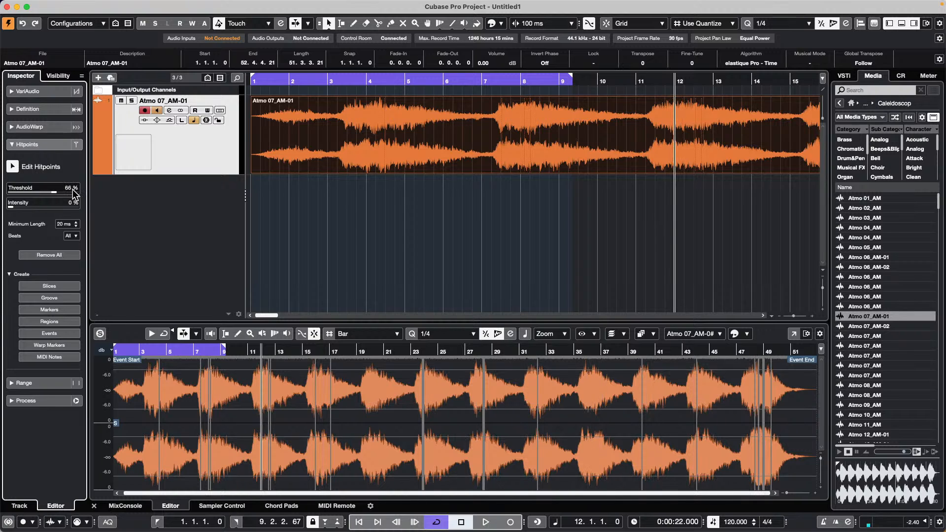
pyautogui.scroll(2, 73, 191)
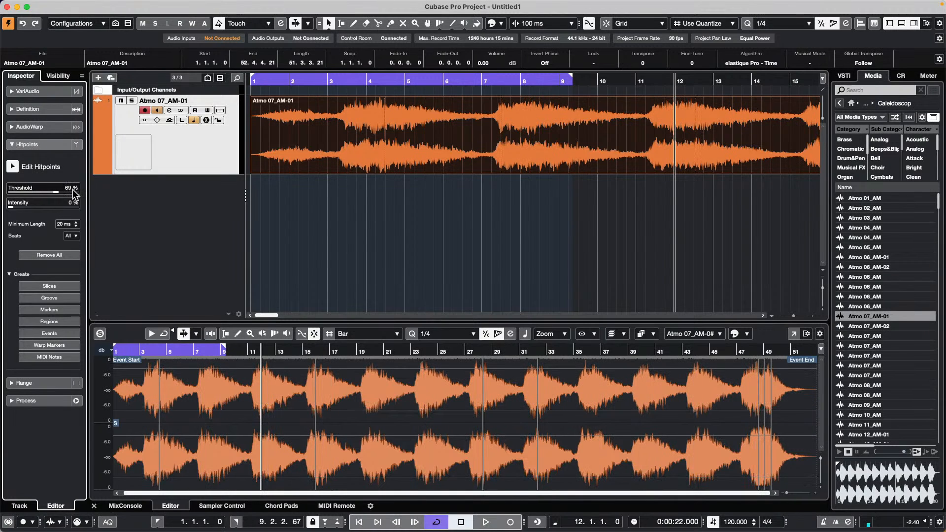
pyautogui.scroll(3, 72, 191)
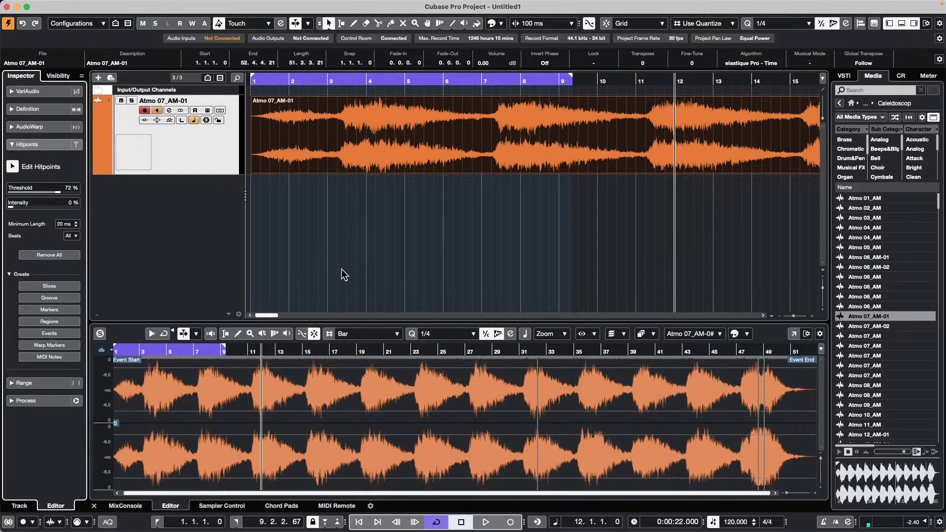
pyautogui.click(358, 350)
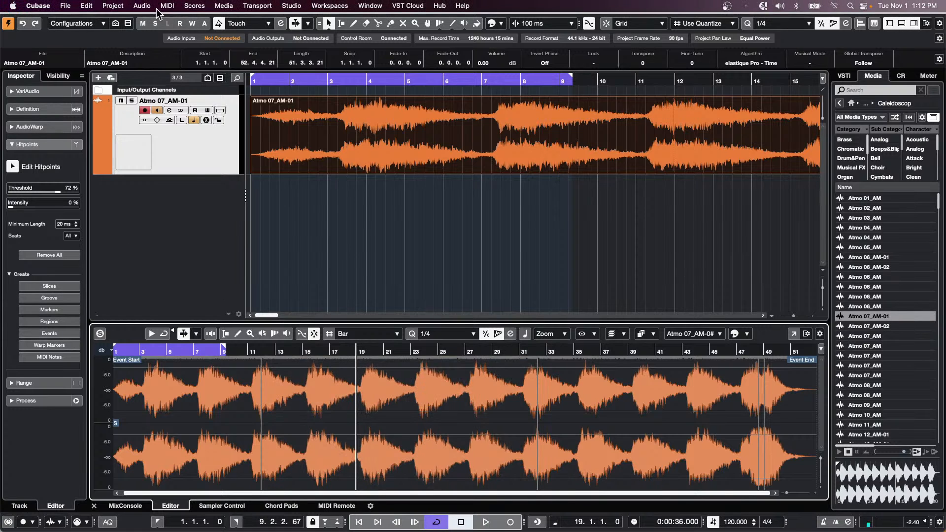
# - Open the Atmo 07_AM-01 audio in WaveLab Pro 11 via Audio > Edit in WaveLab
pyautogui.click(112, 6)
pyautogui.moveTo(134, 8)
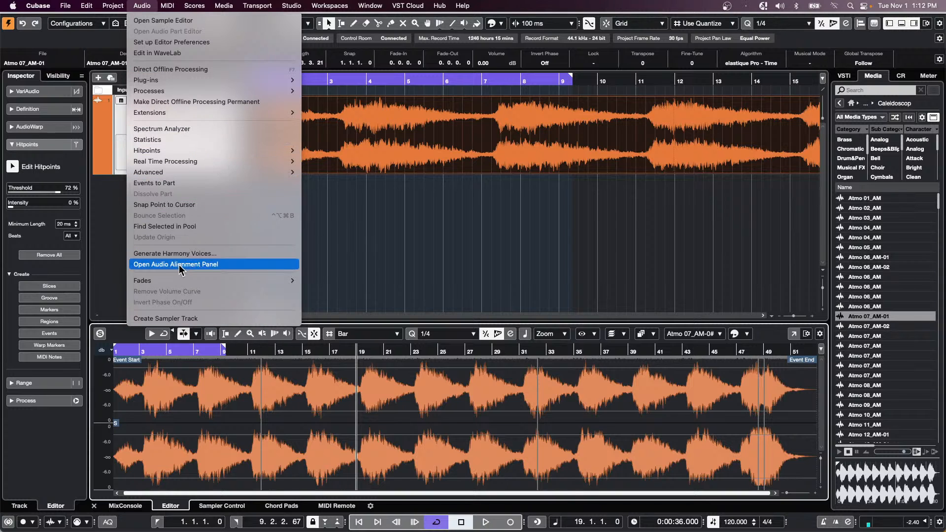
pyautogui.moveTo(178, 150)
pyautogui.press('Escape')
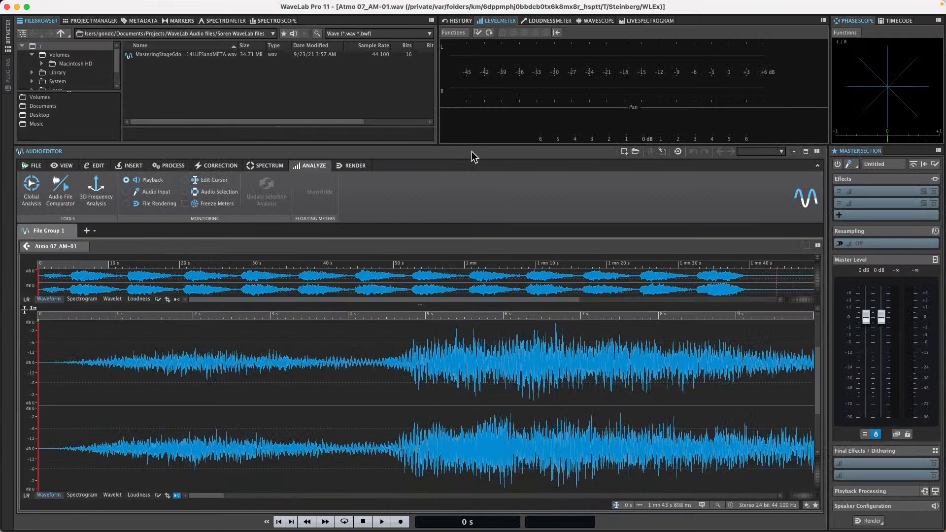
# - Place the cursor at about 5.9 s, then browse the Edit and View tabs and file info page
pyautogui.click(374, 314)
pyautogui.moveTo(374, 306); pyautogui.dragTo(374, 296)
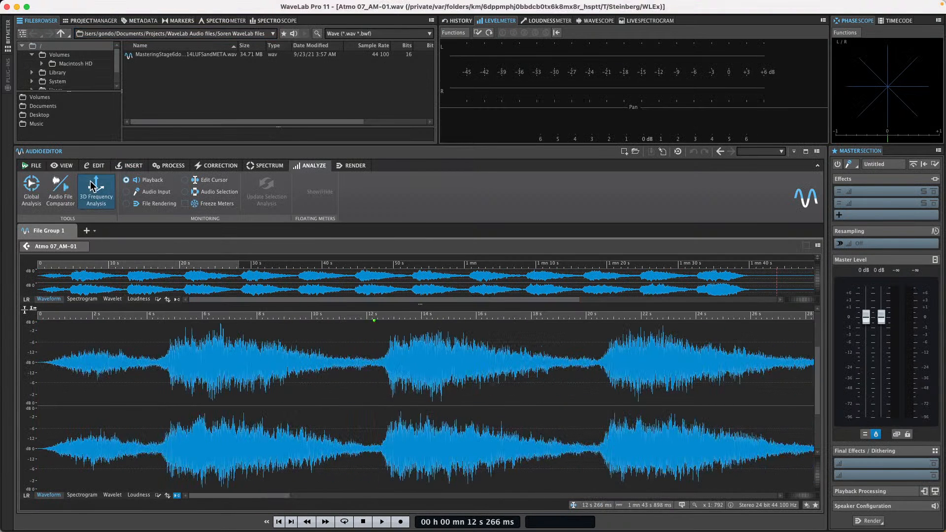
pyautogui.click(98, 166)
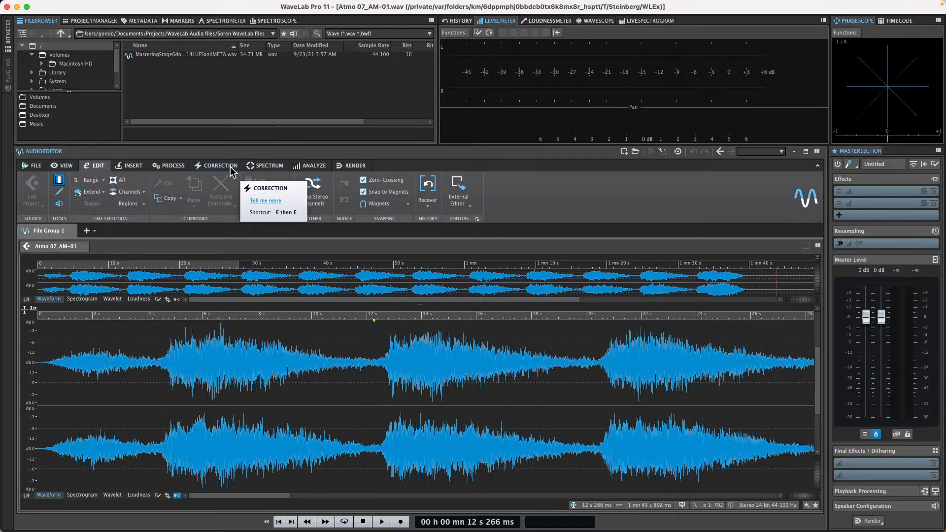
pyautogui.click(310, 166)
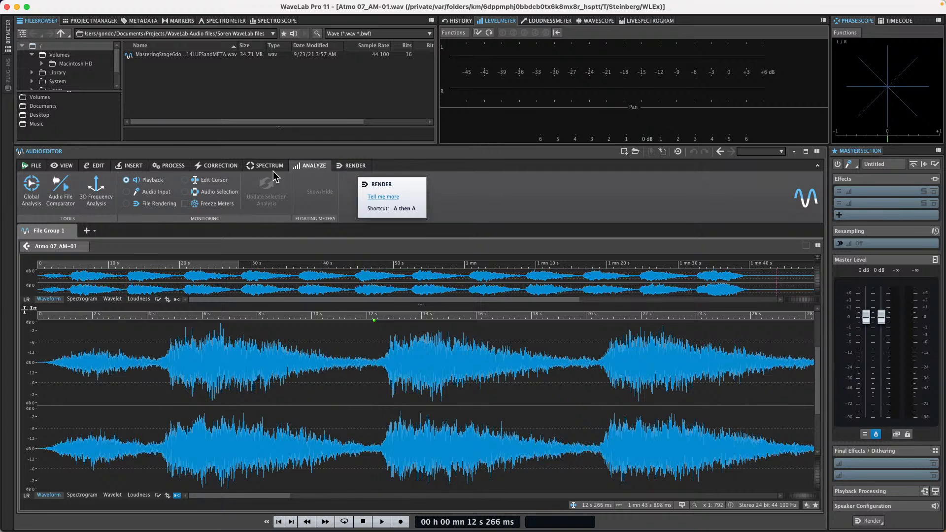
pyautogui.click(94, 166)
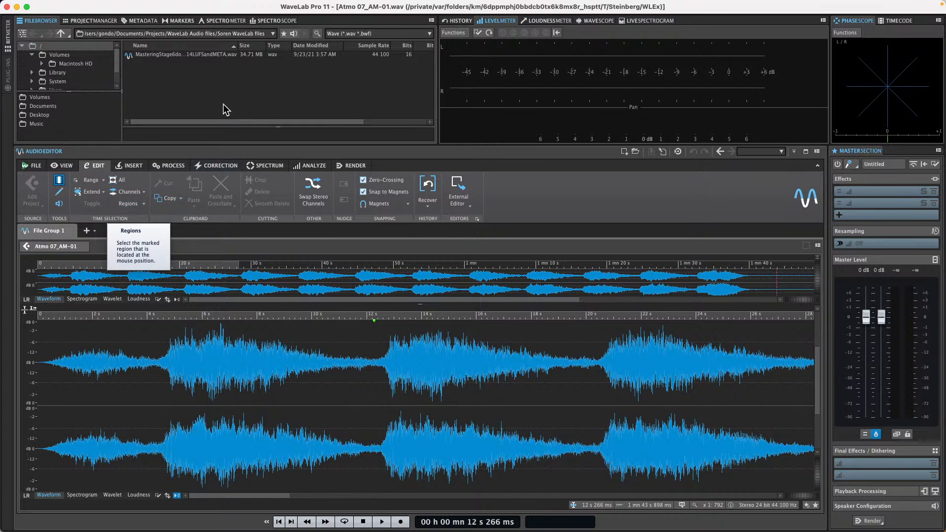
pyautogui.click(68, 169)
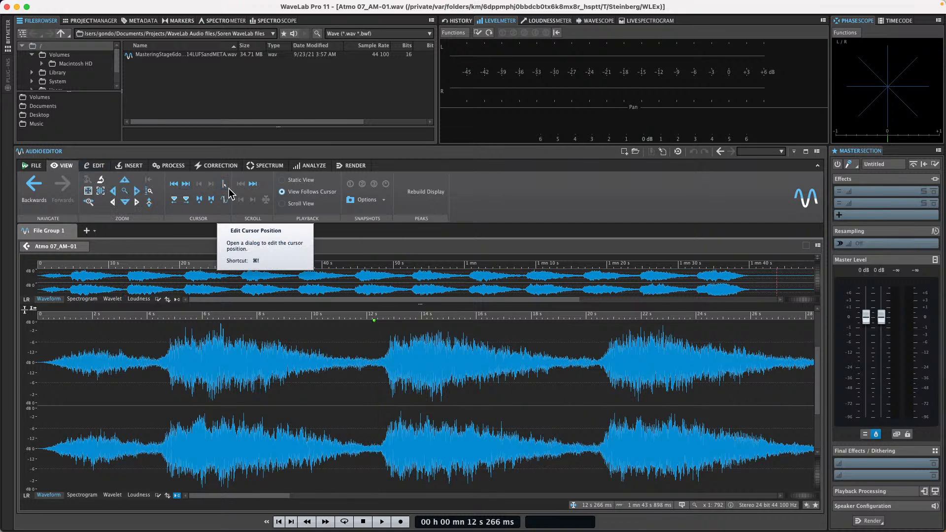
pyautogui.click(31, 167)
pyautogui.click(64, 166)
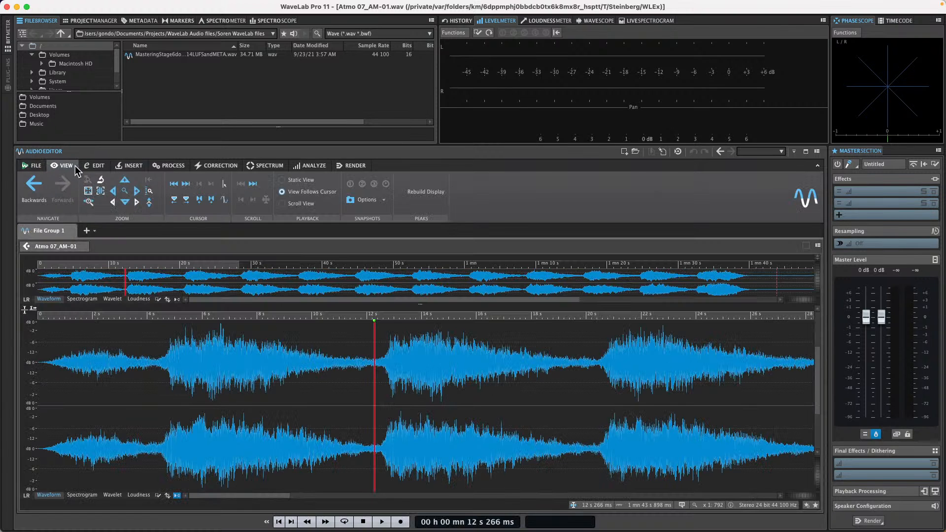
pyautogui.click(94, 165)
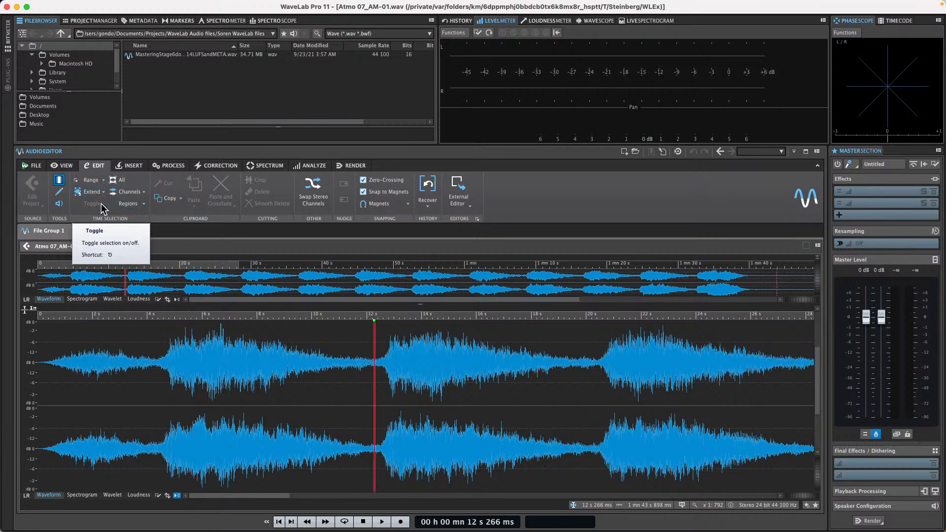
# - Browse the Insert and Process tabs, then open Analyze > Global Analysis
pyautogui.click(132, 166)
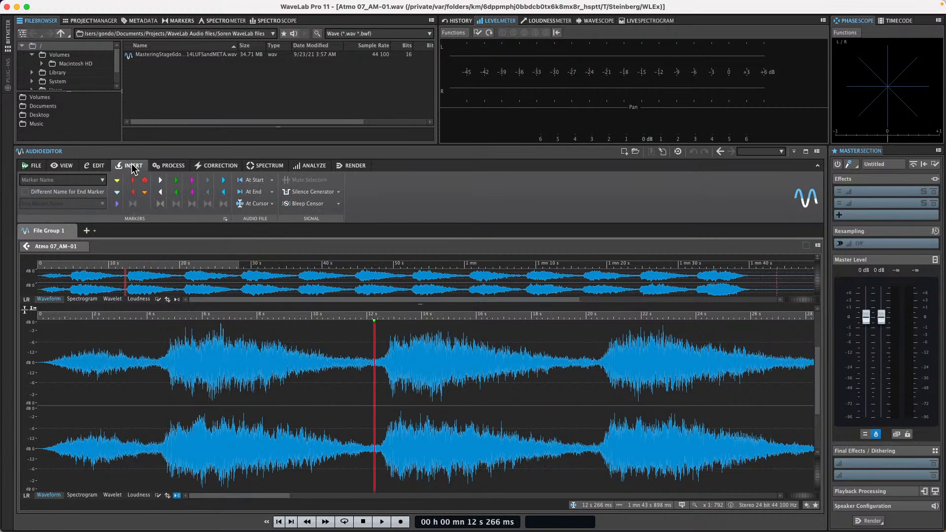
pyautogui.click(167, 166)
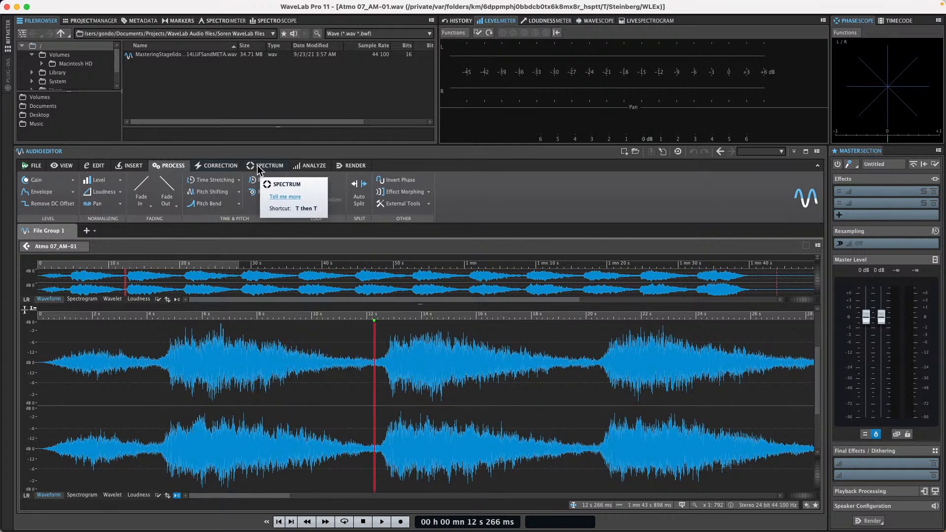
pyautogui.click(308, 166)
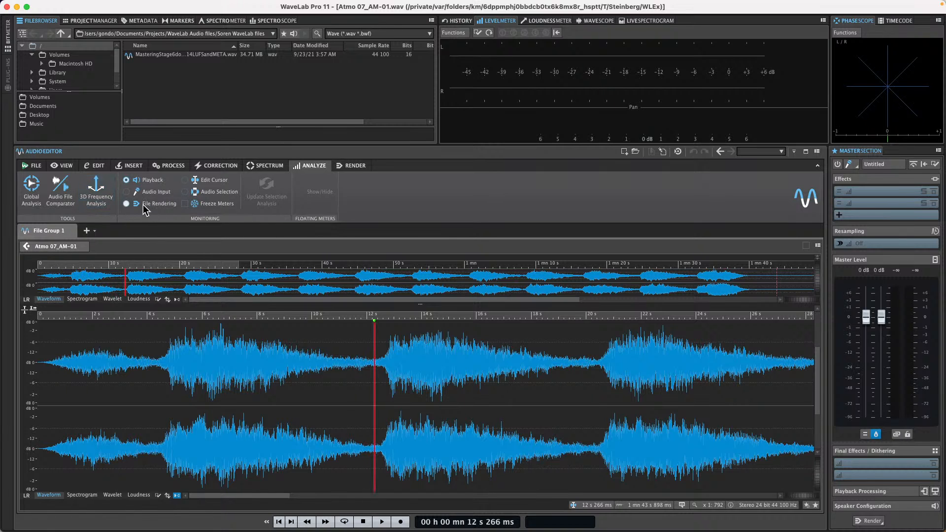
pyautogui.click(23, 184)
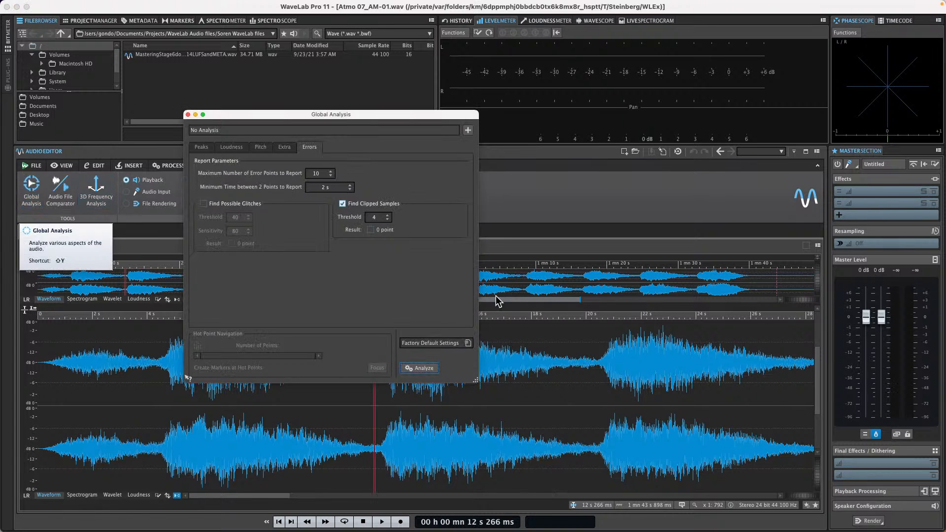
# - Analyze the whole file and view the Loudness results, selecting the right channel's maximum
pyautogui.click(421, 369)
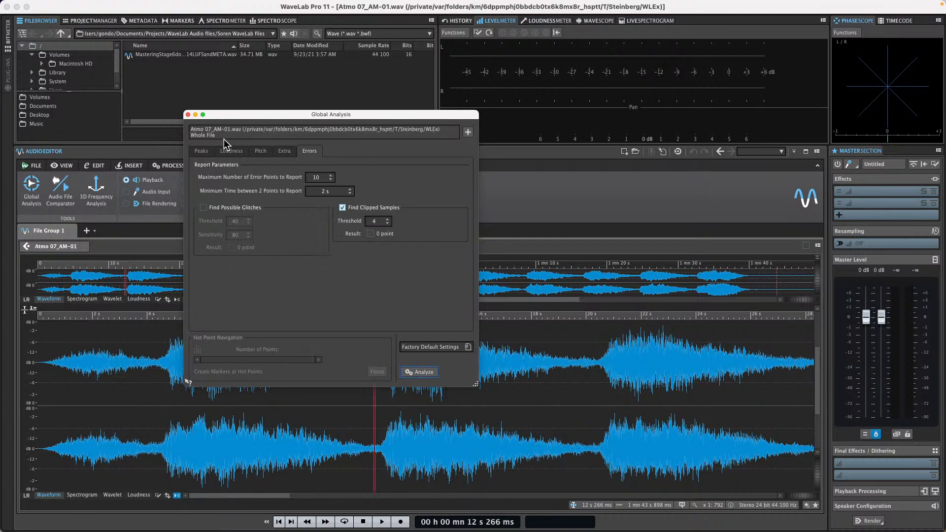
pyautogui.click(231, 151)
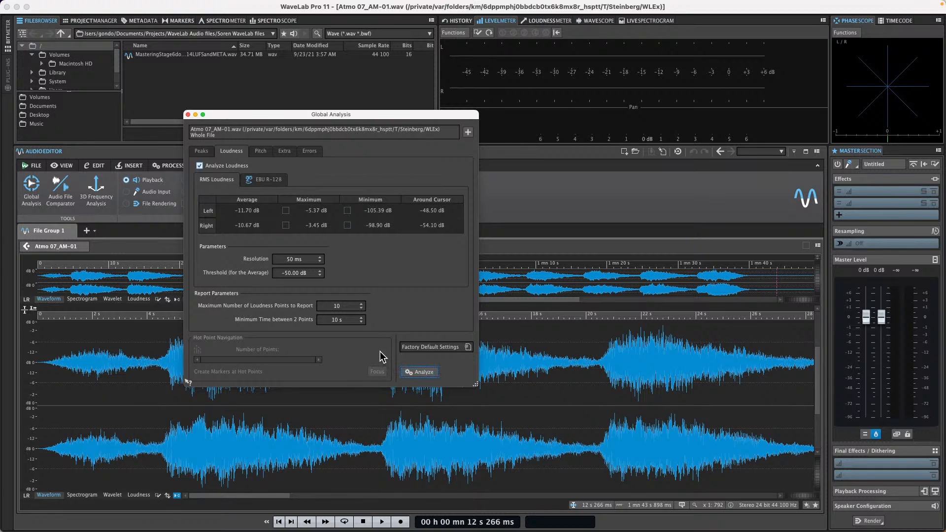
pyautogui.doubleClick(348, 305)
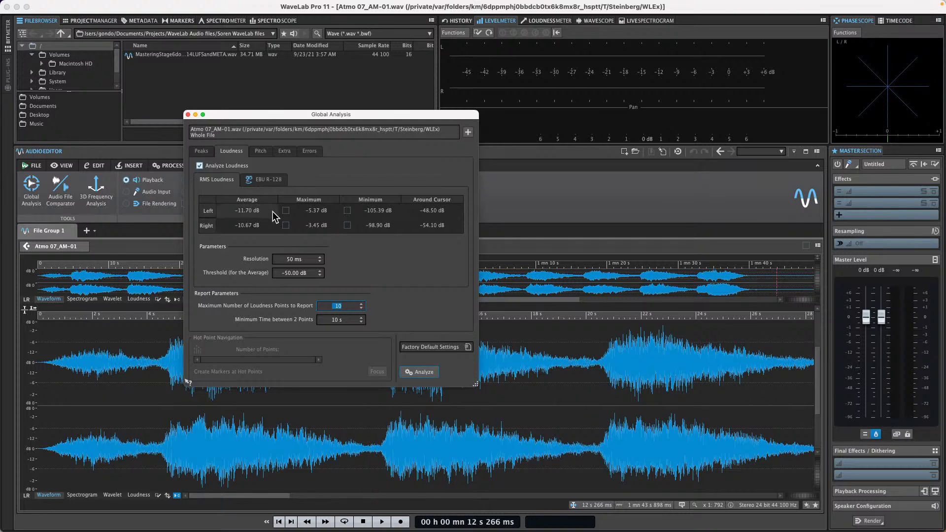
pyautogui.click(286, 226)
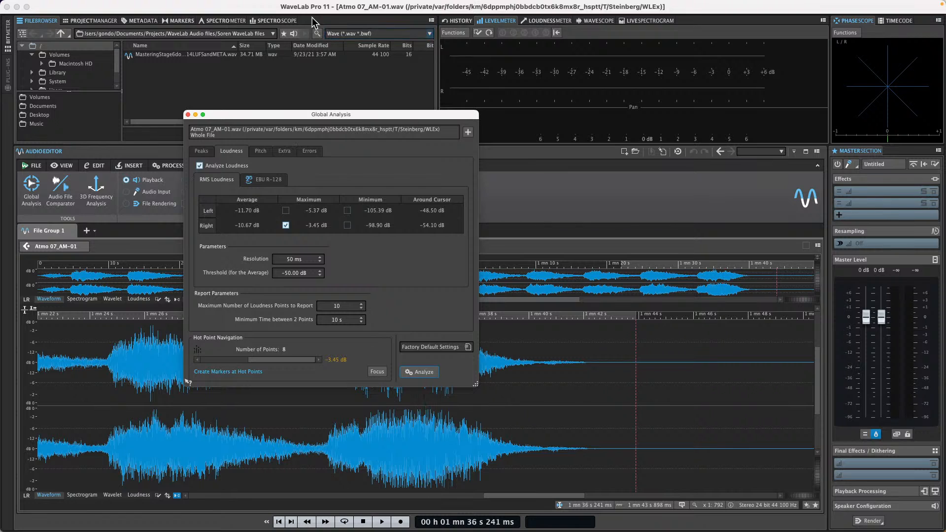
# - Settle on the right channel's -3.45 dB maximum and create markers at its 8 hot points
pyautogui.moveTo(357, 121); pyautogui.dragTo(645, 84)
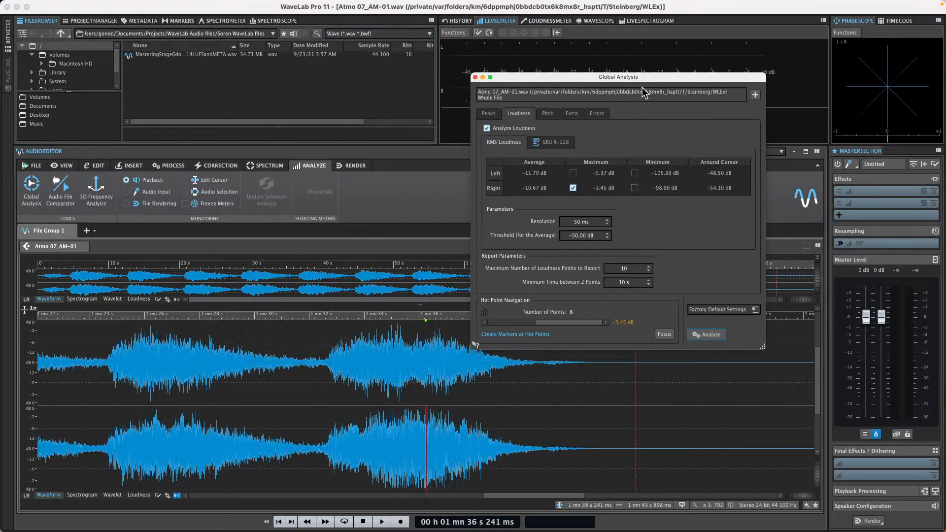
pyautogui.click(573, 188)
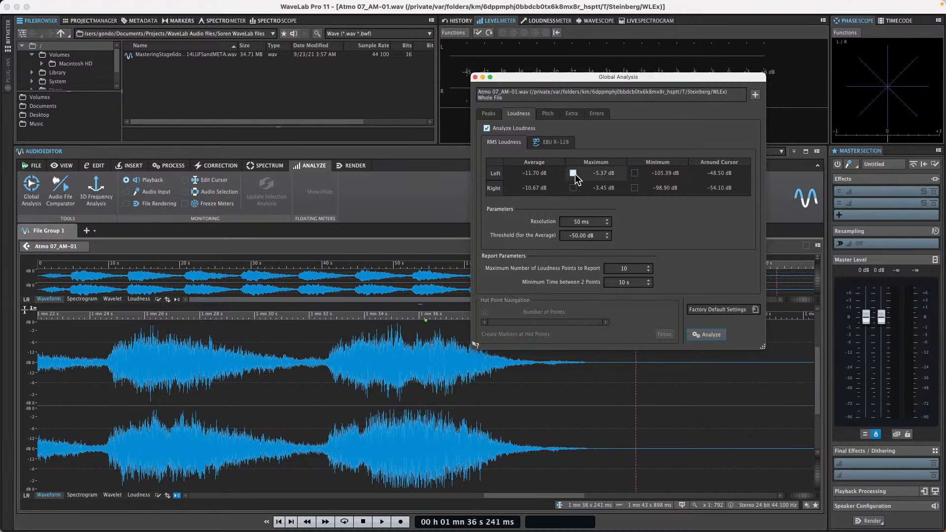
pyautogui.click(573, 173)
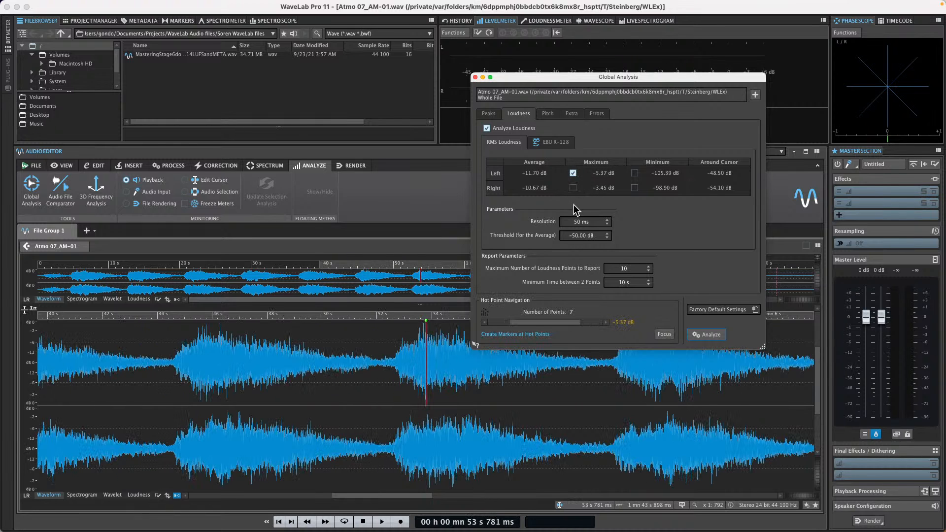
pyautogui.click(573, 187)
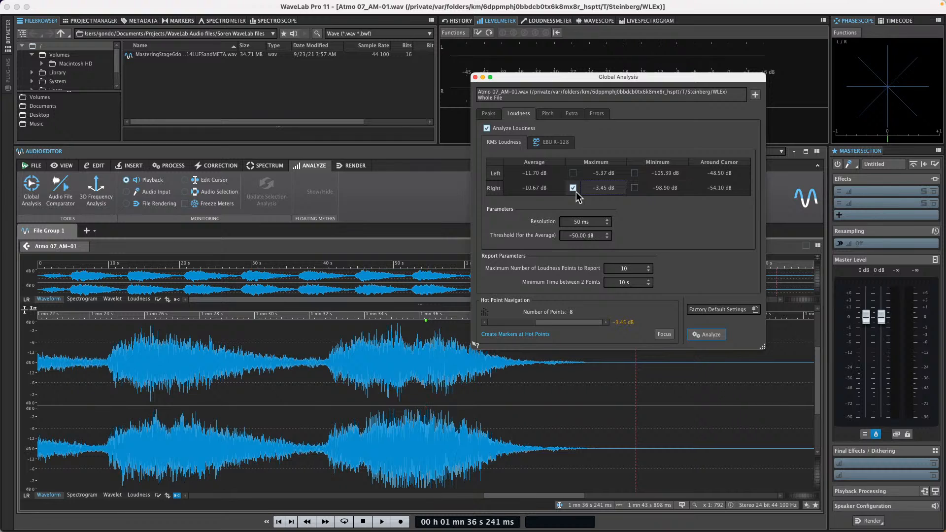
pyautogui.click(573, 188)
pyautogui.click(635, 173)
pyautogui.click(634, 173)
pyautogui.click(573, 188)
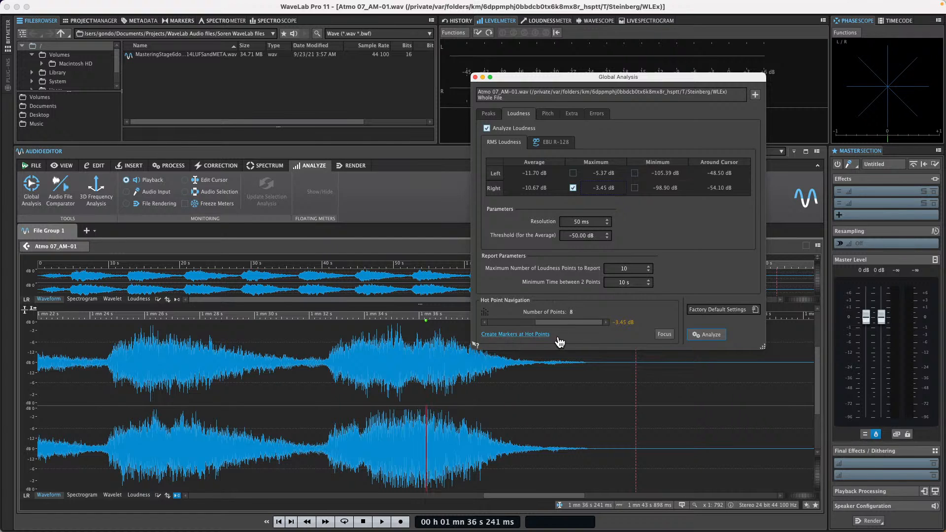
pyautogui.click(526, 337)
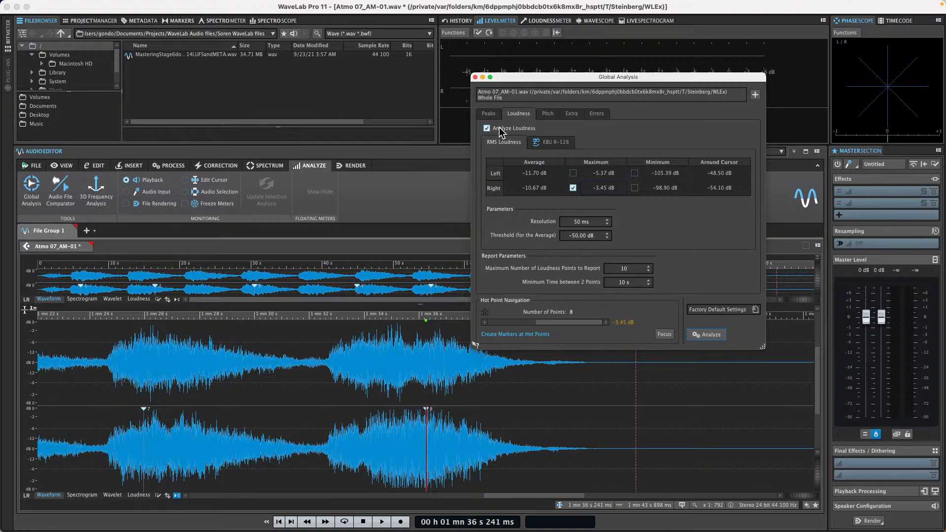
# - Move the playback position to about 1:28 and re-run the Global Analysis
pyautogui.click(475, 78)
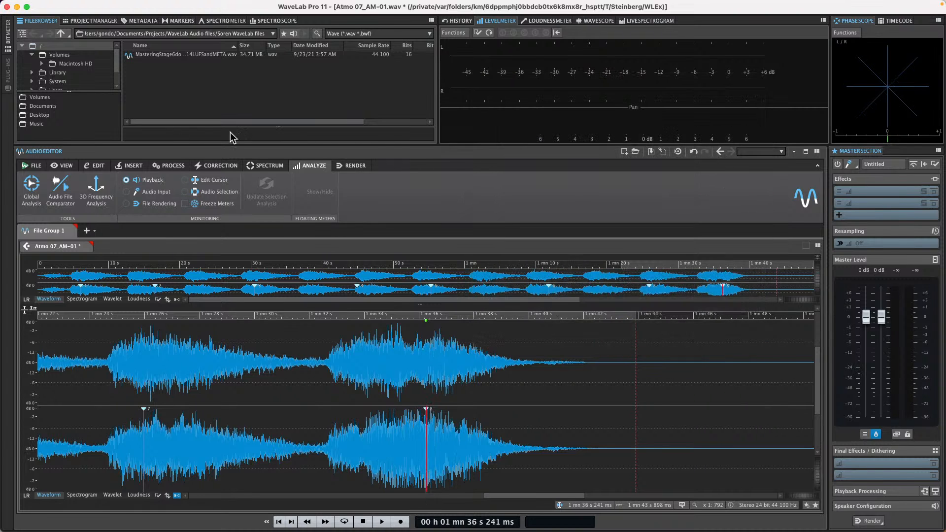
pyautogui.click(219, 345)
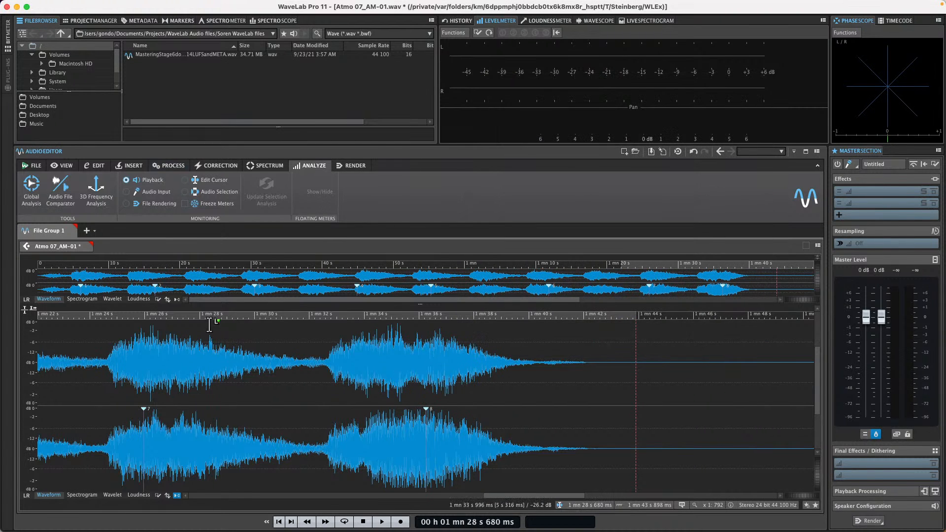
pyautogui.click(31, 187)
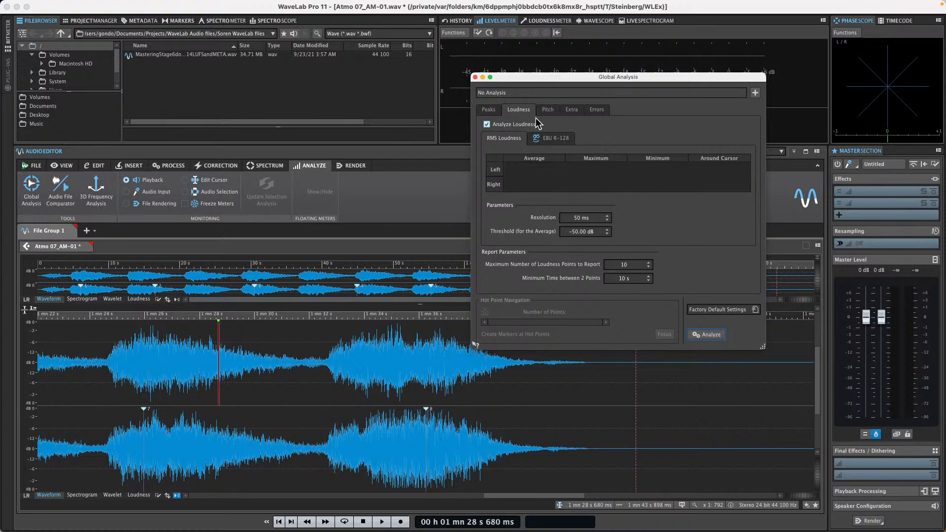
pyautogui.click(705, 335)
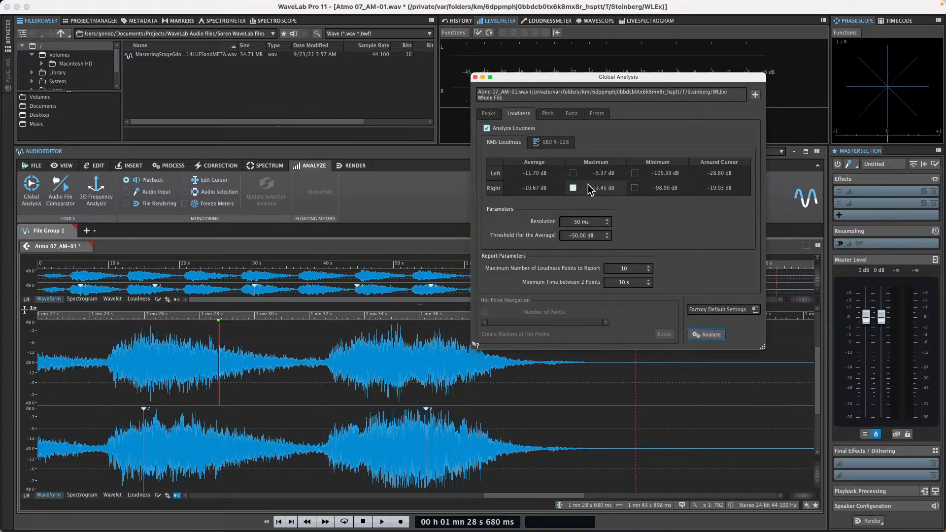
# - Create markers at the right and left channels' hot points, zoom in near 53 s, and close the analysis
pyautogui.click(573, 188)
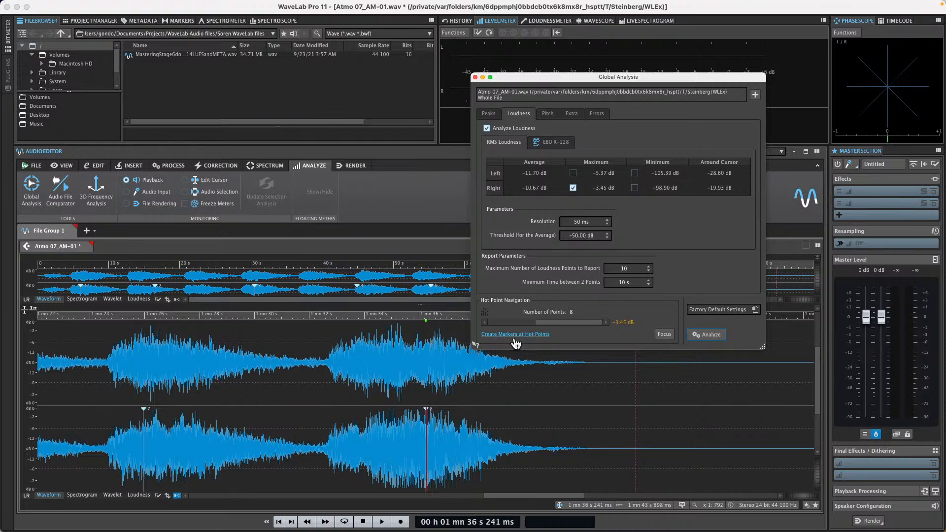
pyautogui.click(515, 336)
pyautogui.click(572, 173)
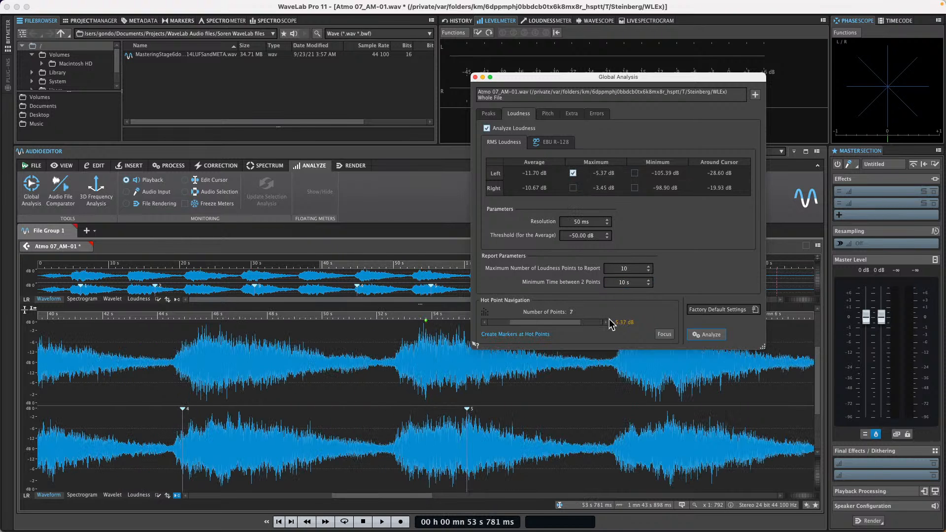
pyautogui.click(522, 337)
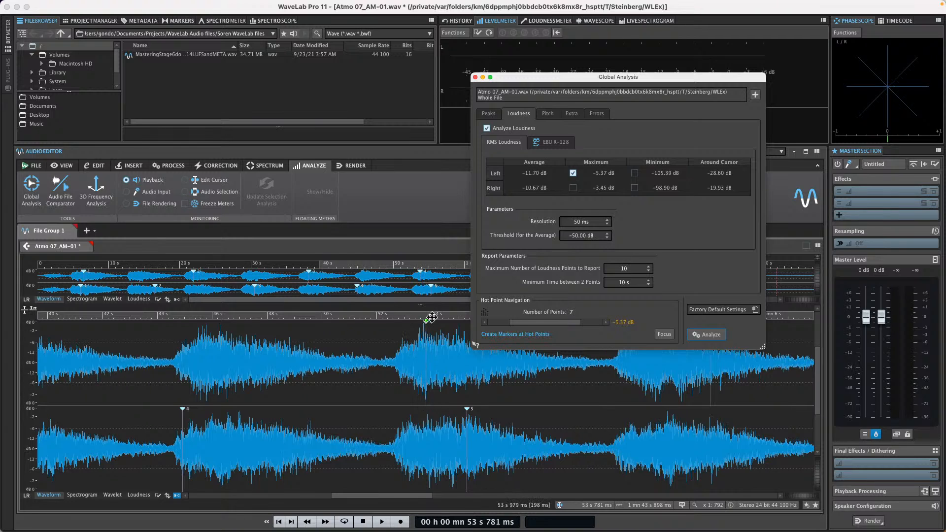
pyautogui.moveTo(428, 314); pyautogui.dragTo(408, 354)
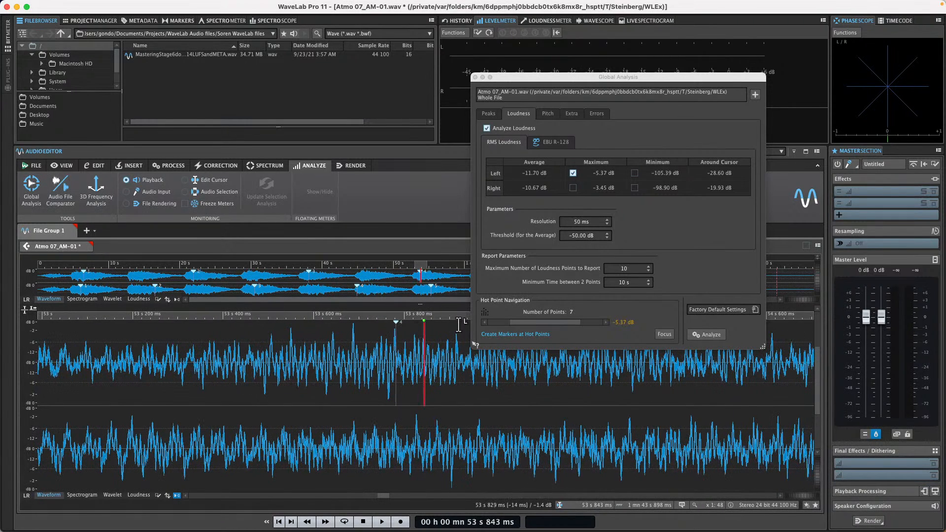
pyautogui.click(474, 78)
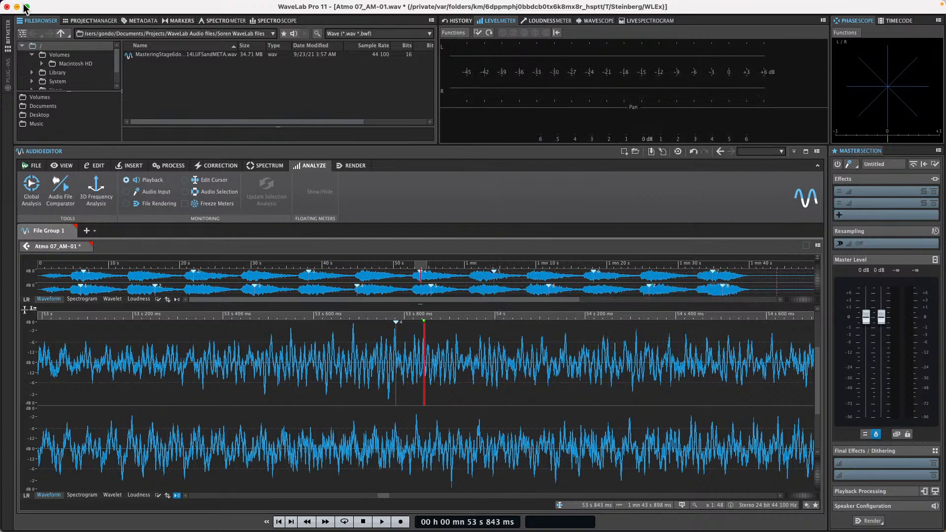
# - Quit WaveLab with Save and Quit to return to the Cubase project
pyautogui.click(7, 7)
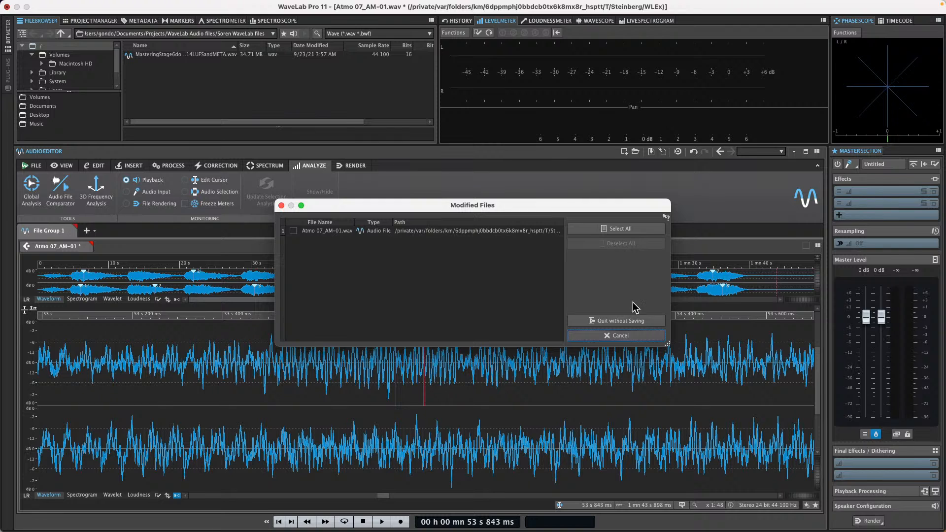
pyautogui.click(634, 320)
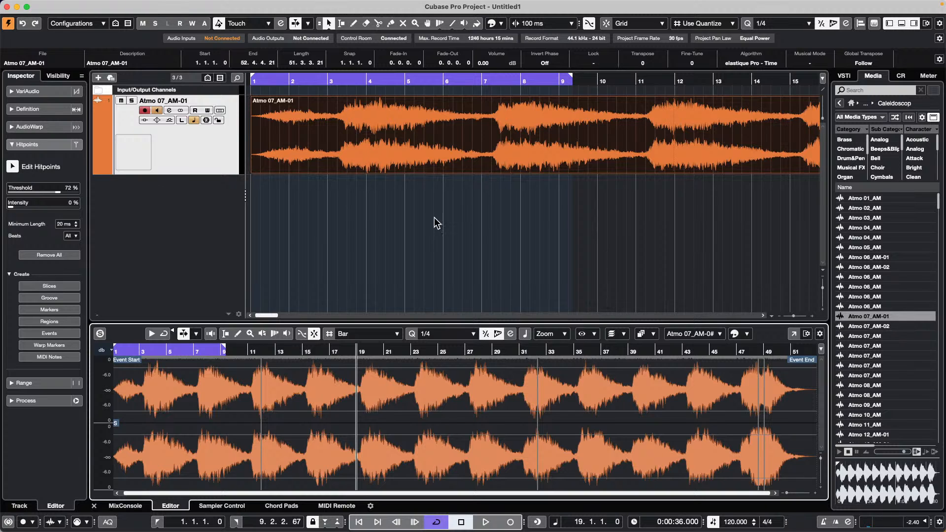
# - Open the recent UNINVITED G ONDO XII project
pyautogui.click(67, 5)
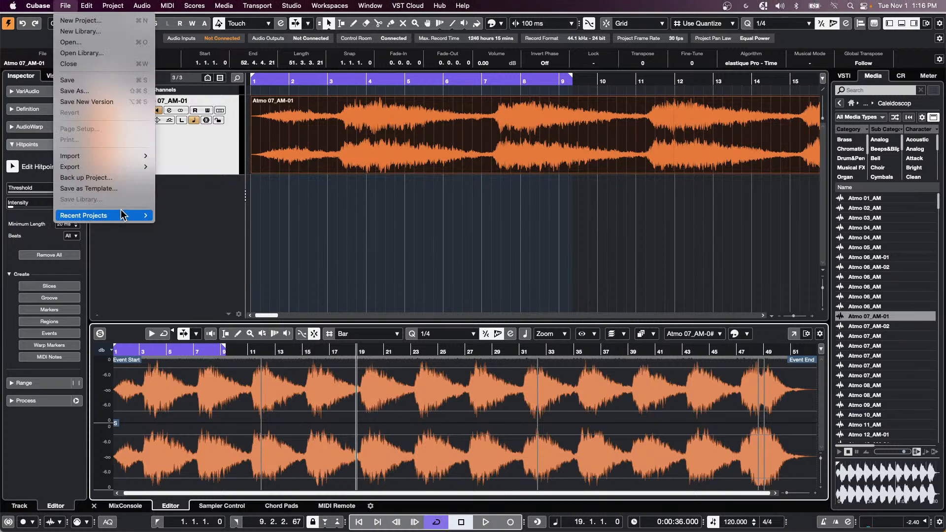
pyautogui.moveTo(123, 216)
pyautogui.click(248, 209)
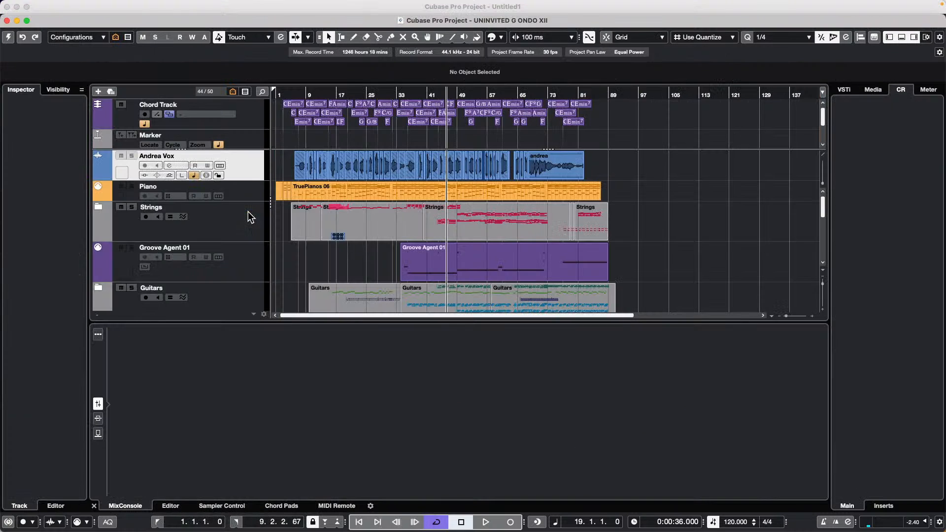
# - Open the TruePianos 06 part's notes in a separate Key Editor window
pyautogui.doubleClick(376, 190)
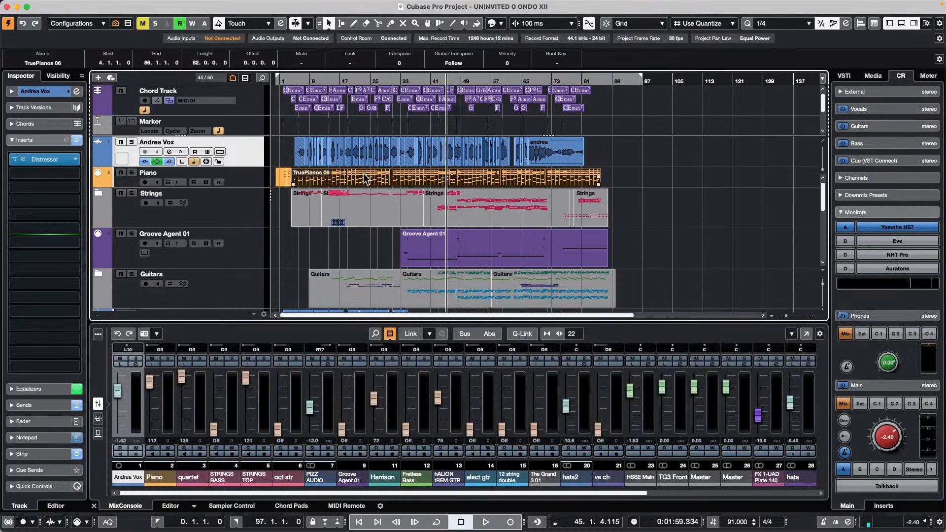
pyautogui.doubleClick(365, 178)
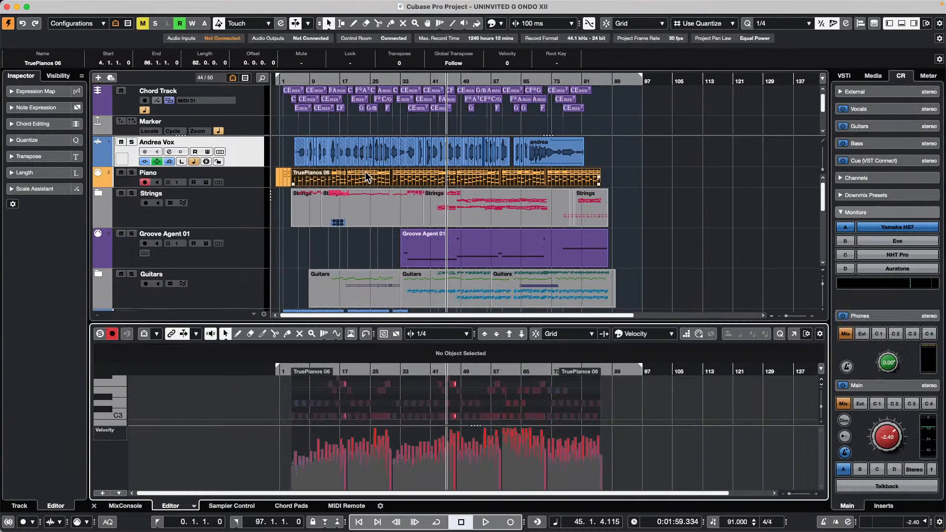
pyautogui.click(793, 334)
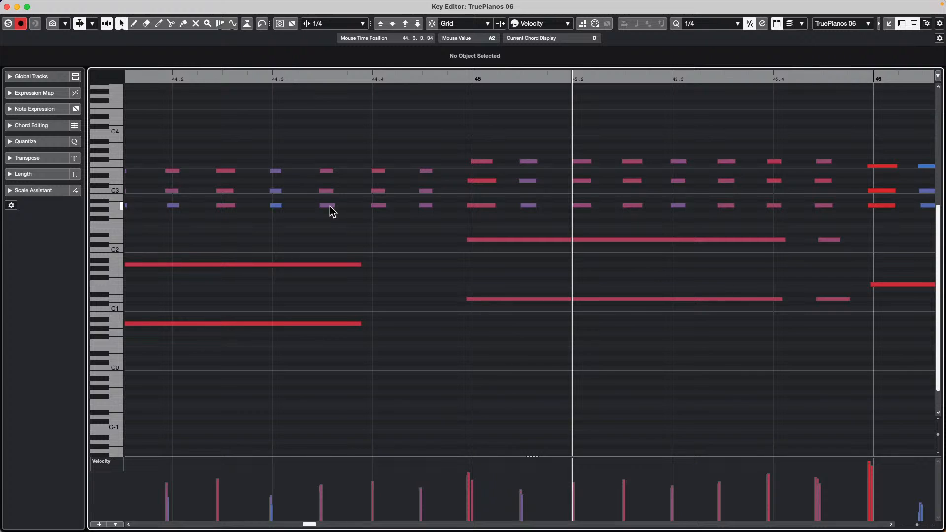
# - Inspect the C3 and A2 notes with Acoustic Feedback off, then turn it back on
pyautogui.click(327, 191)
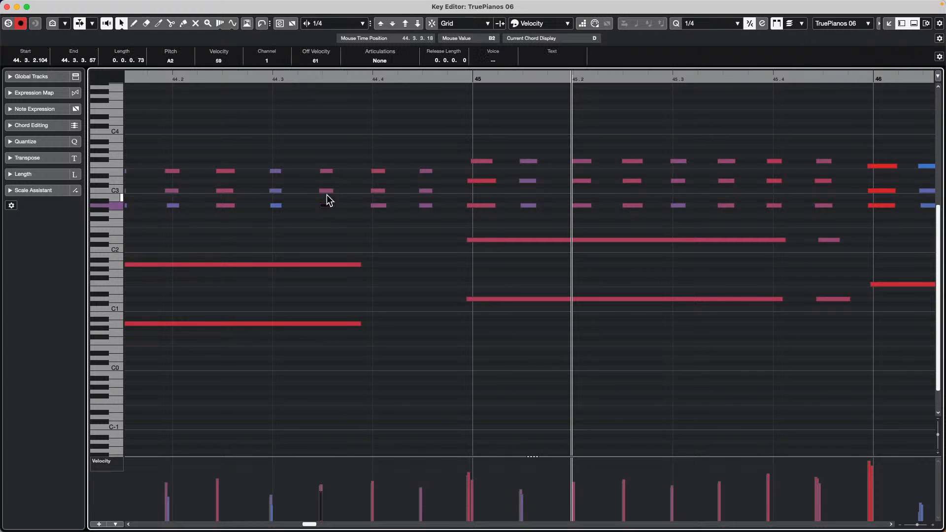
pyautogui.click(108, 25)
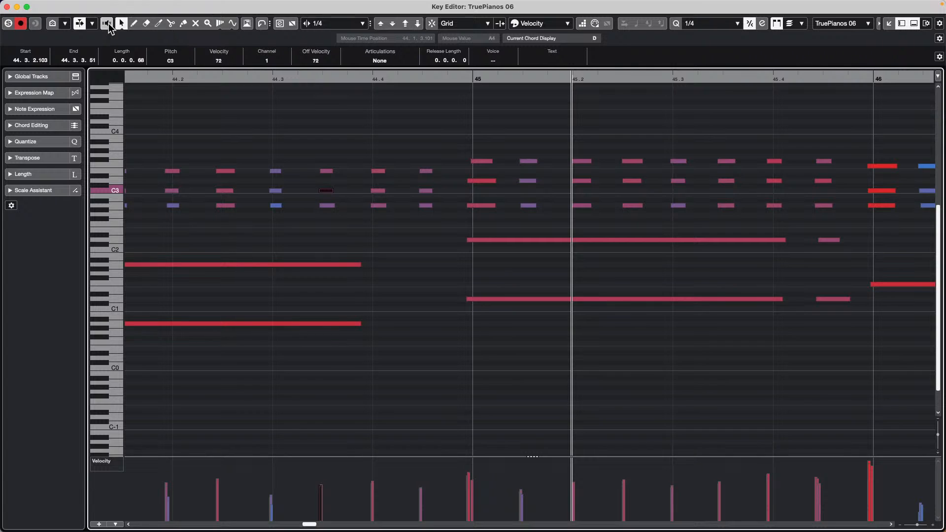
pyautogui.click(328, 206)
pyautogui.click(328, 190)
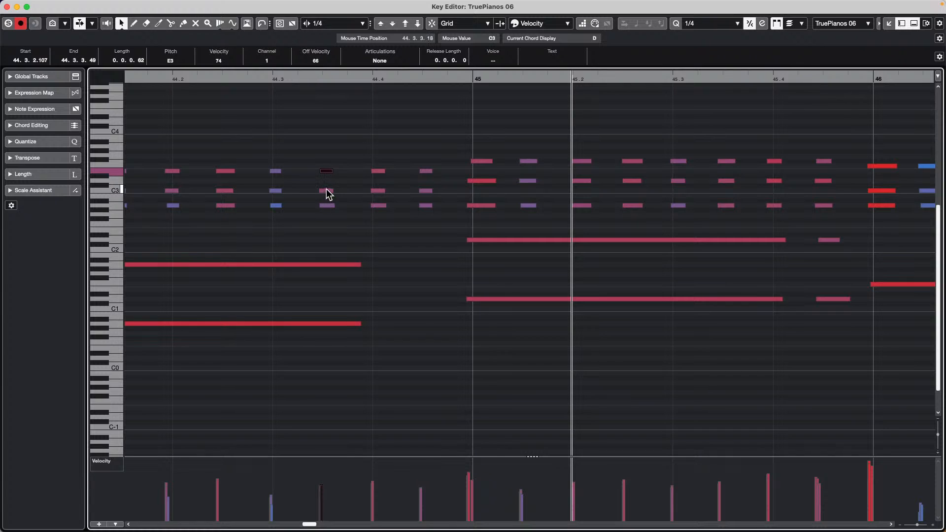
pyautogui.click(327, 206)
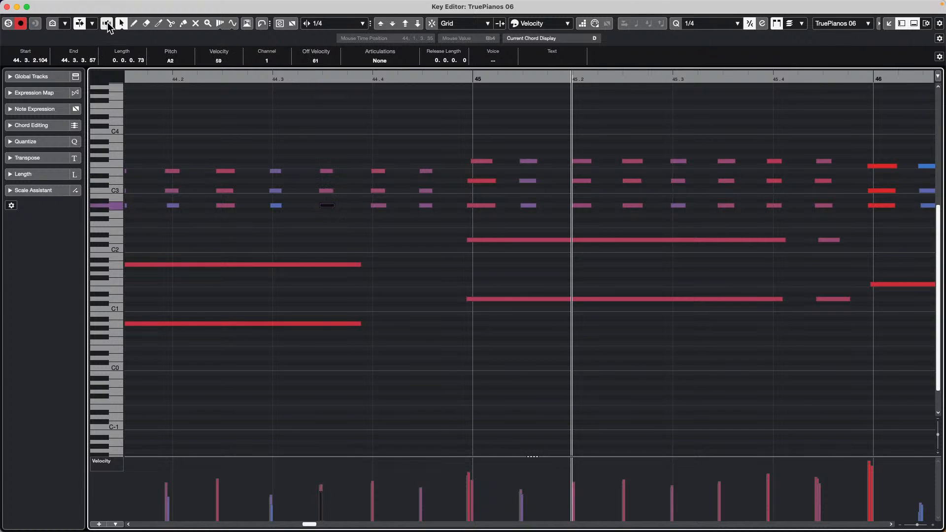
pyautogui.click(107, 24)
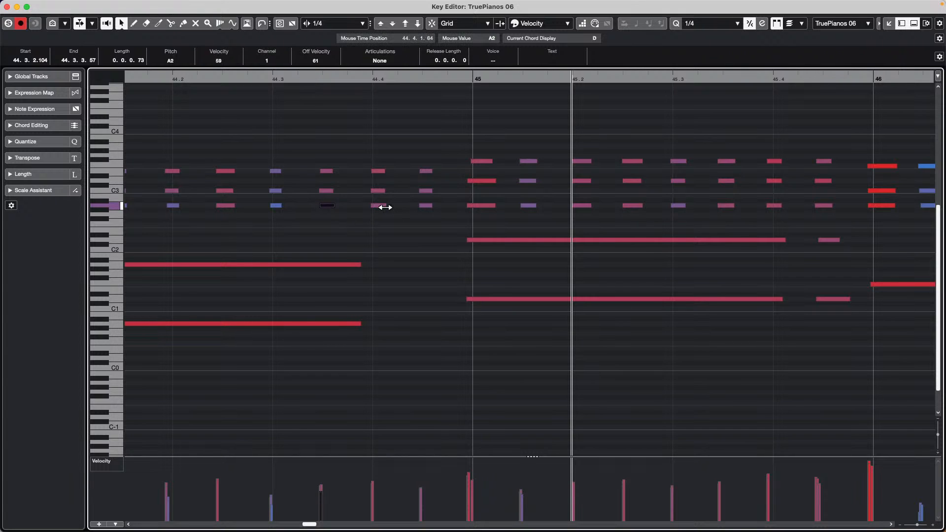
# - Check the C3, A2 and F#3 notes around bars 44–45, then close the Key Editor
pyautogui.click(378, 191)
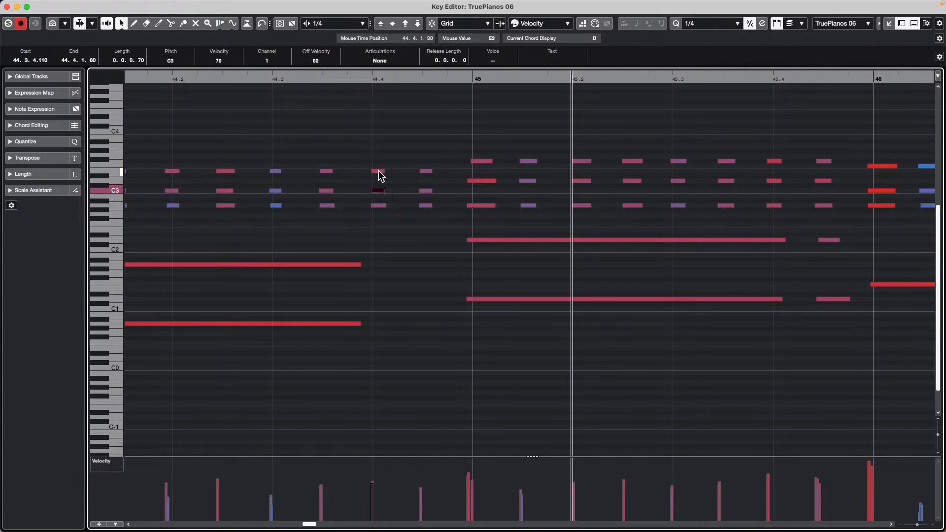
pyautogui.press('Right')
pyautogui.click(426, 205)
pyautogui.click(484, 205)
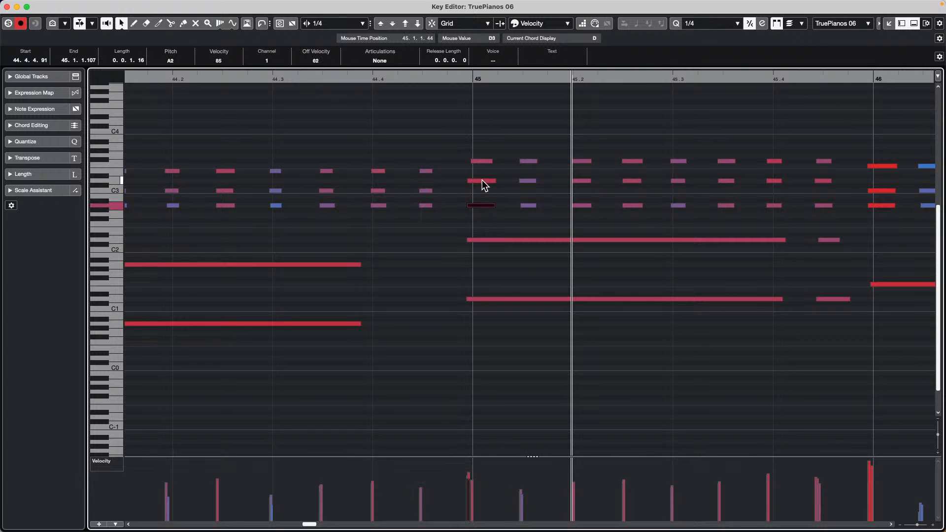
pyautogui.click(482, 181)
pyautogui.click(484, 162)
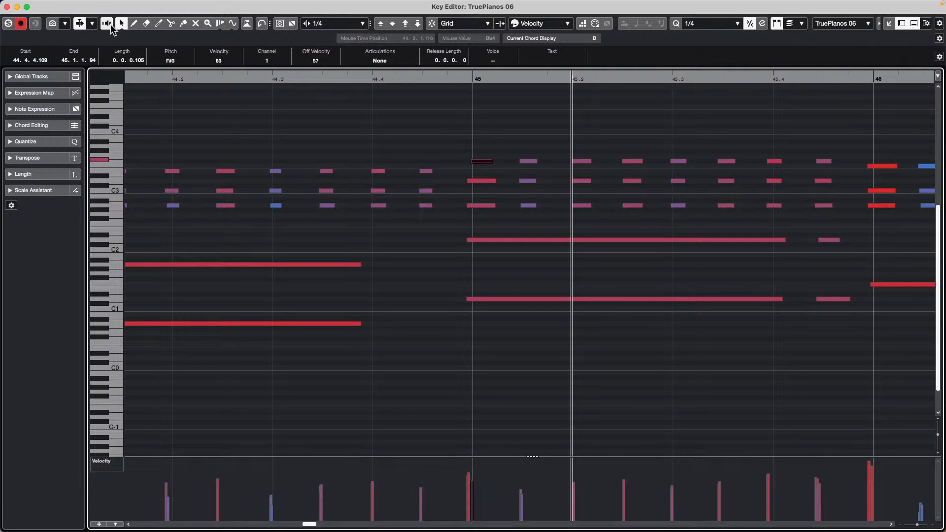
pyautogui.click(6, 6)
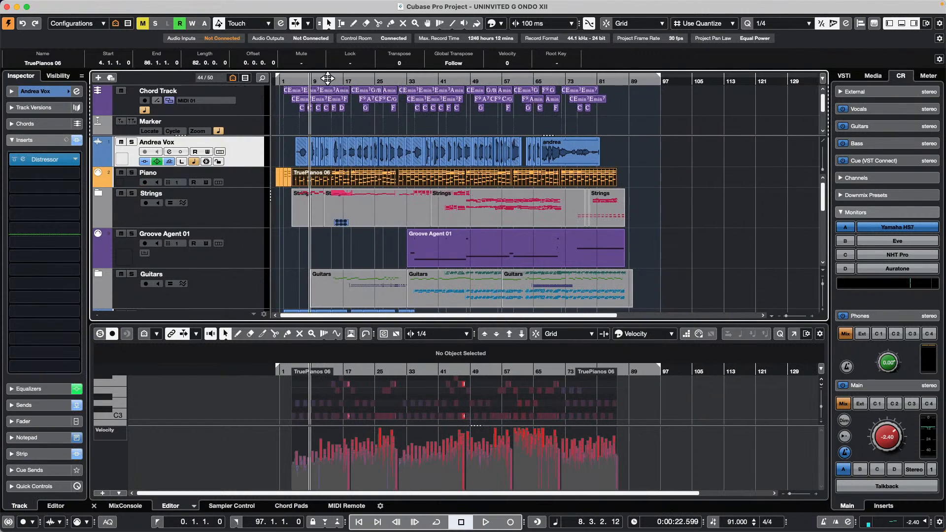
# - Zoom in around bar 5, play a short passage from bar 6, and show the Add Track options
pyautogui.click(299, 81)
pyautogui.moveTo(298, 83); pyautogui.dragTo(384, 75)
pyautogui.press('space')
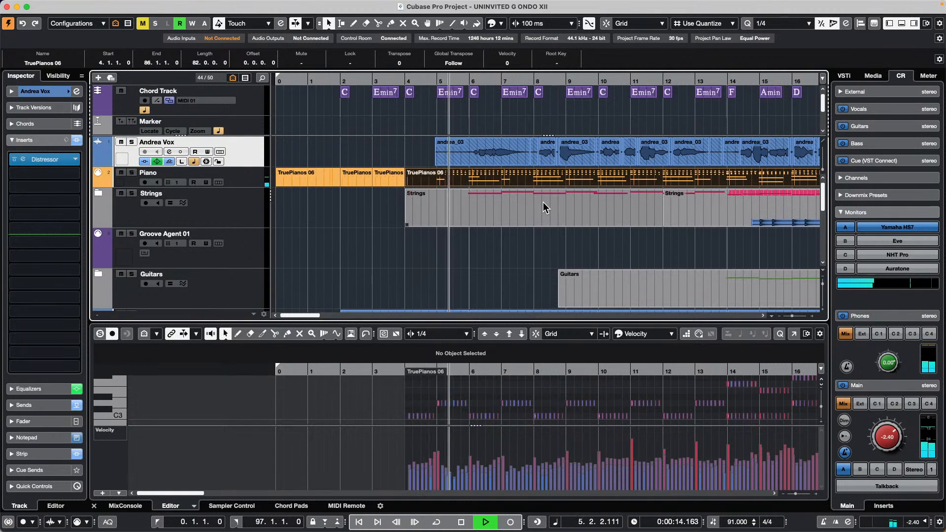
pyautogui.press('space')
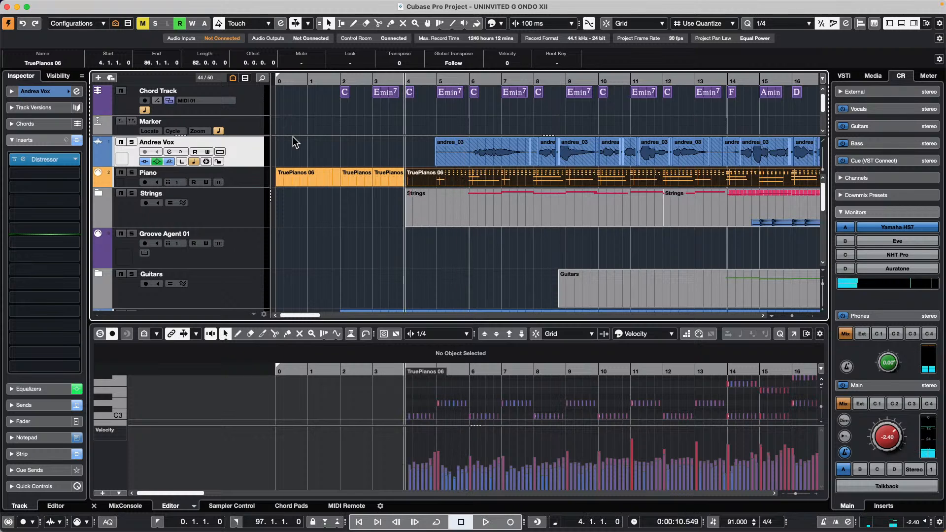
pyautogui.rightClick(260, 129)
pyautogui.moveTo(368, 129)
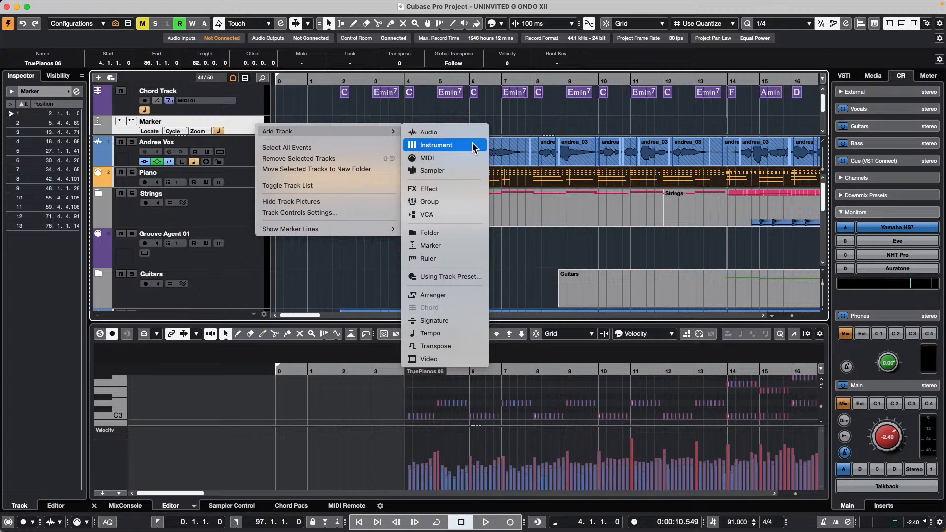
# - Add a full-height Markers 01 track and create a cycle marker spanning bars 4–8
pyautogui.click(458, 248)
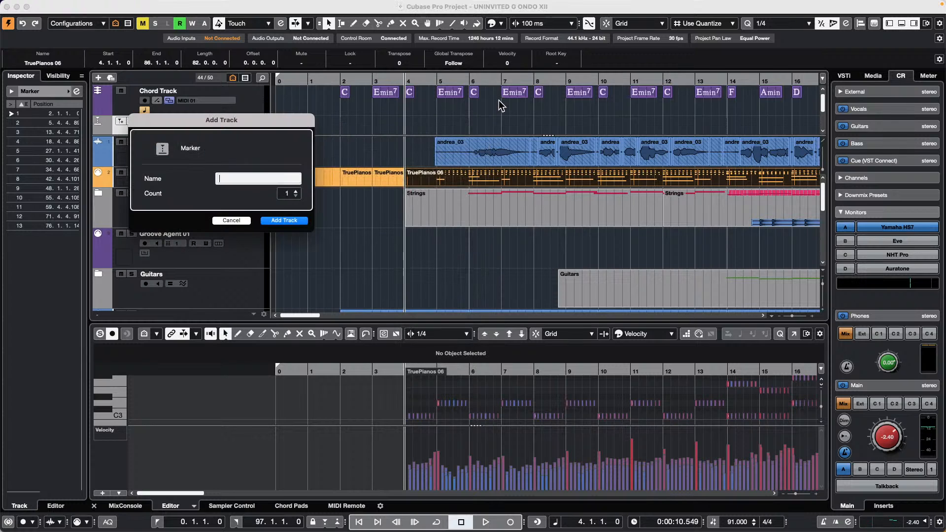
pyautogui.click(299, 220)
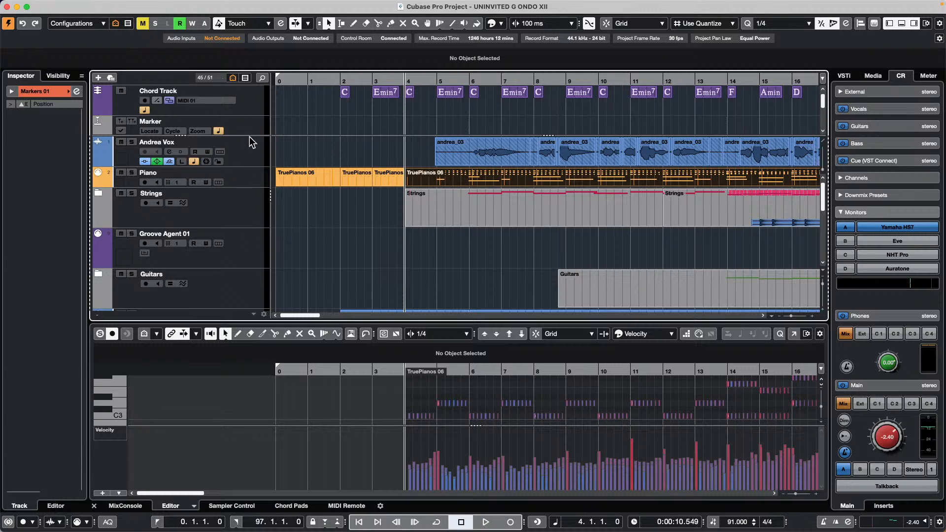
pyautogui.moveTo(247, 135); pyautogui.dragTo(244, 187)
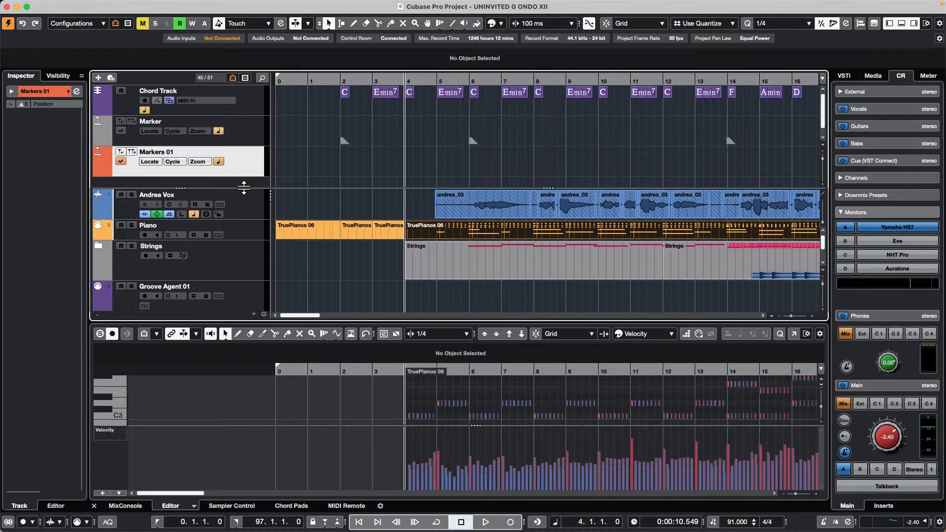
pyautogui.rightClick(424, 176)
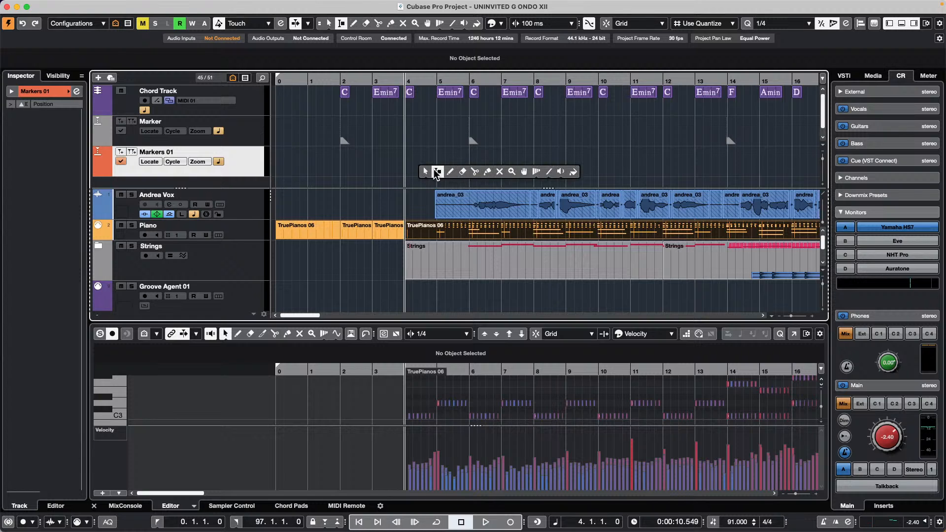
pyautogui.click(436, 172)
pyautogui.moveTo(405, 168); pyautogui.dragTo(535, 162)
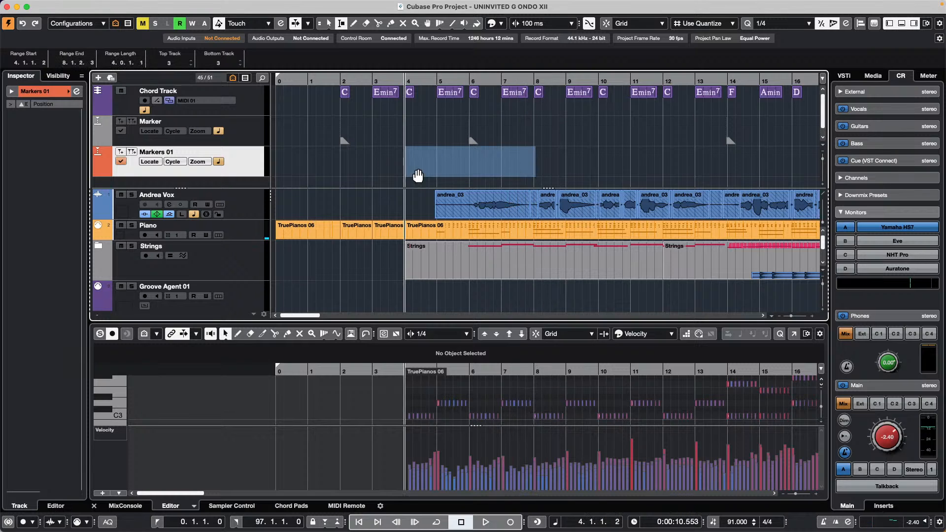
pyautogui.click(132, 152)
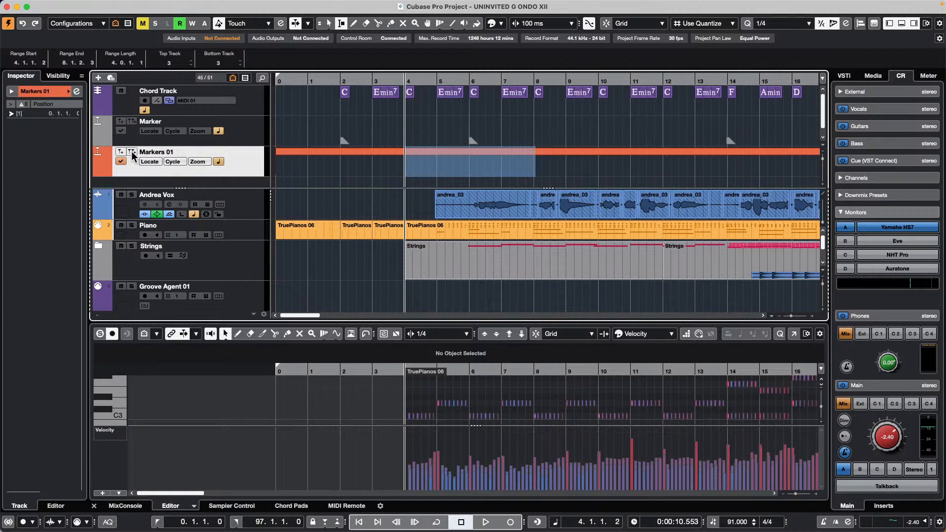
pyautogui.press('super+z')
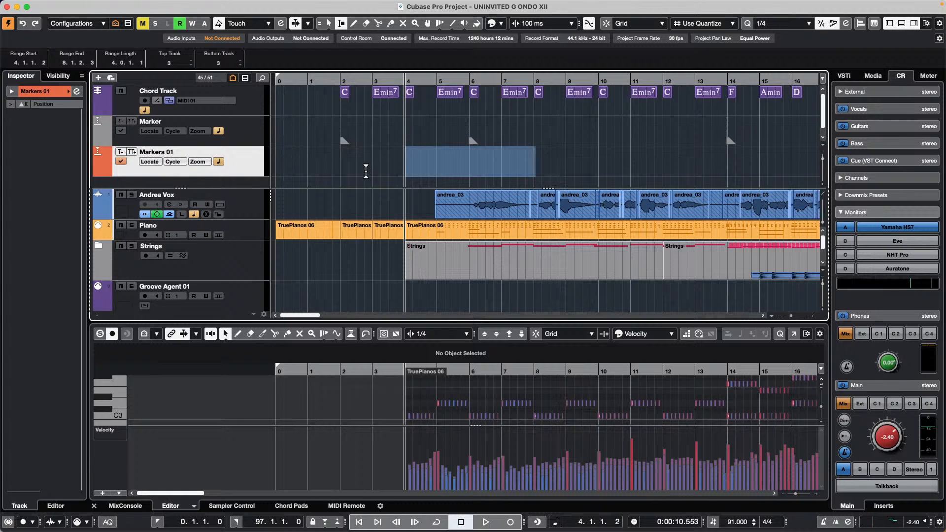
pyautogui.press('p')
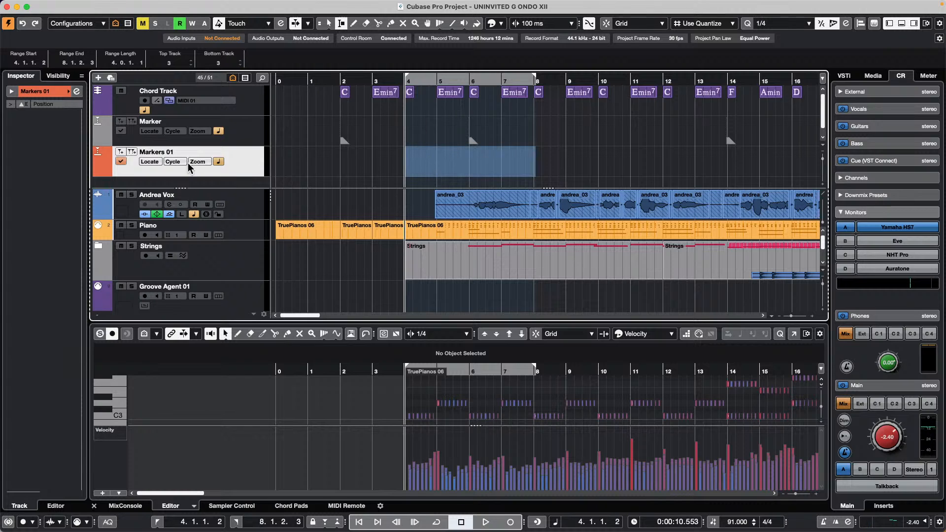
pyautogui.click(132, 152)
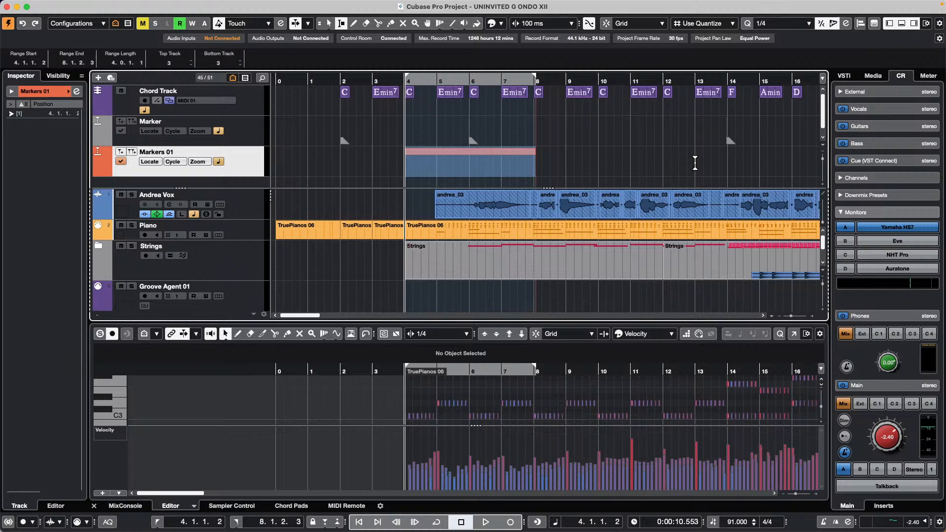
# - Add a second cycle marker over bars 13–16, then select the bar 4–8 marker
pyautogui.moveTo(695, 163); pyautogui.dragTo(793, 166)
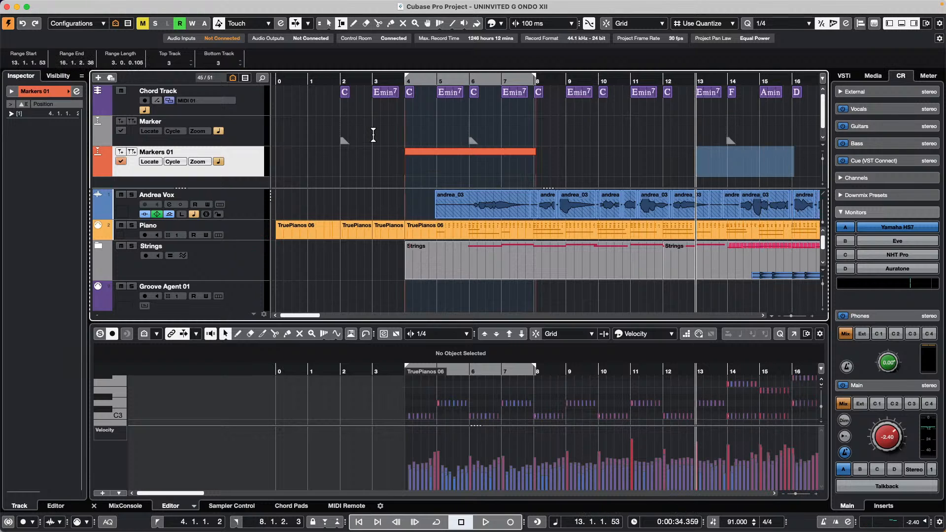
pyautogui.press('p')
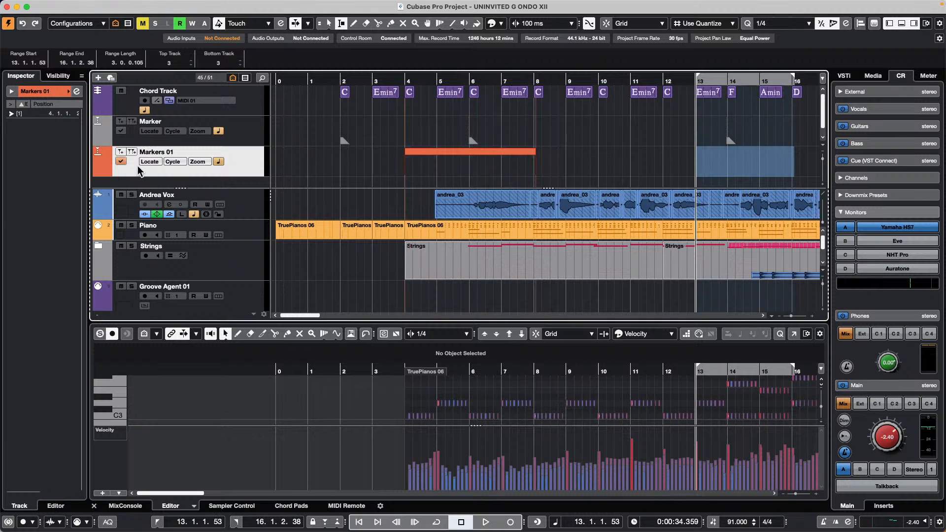
pyautogui.click(132, 153)
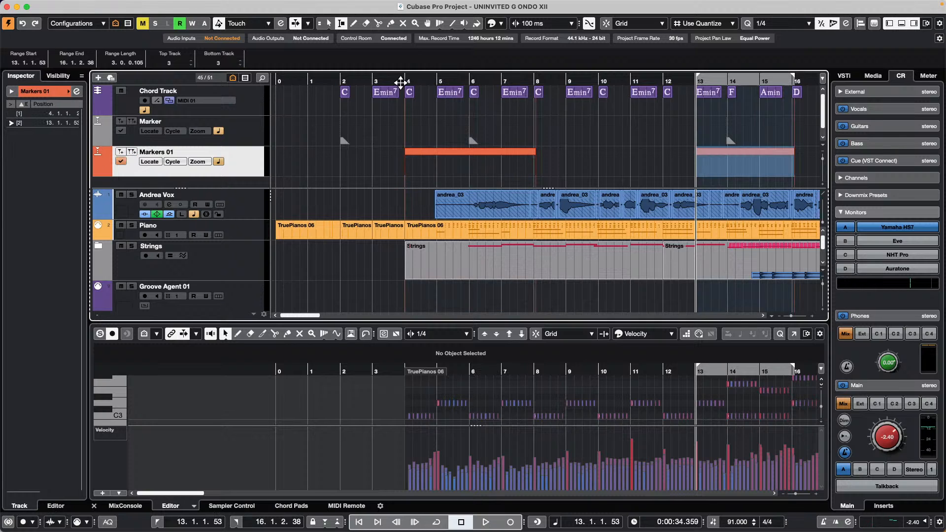
pyautogui.click(373, 80)
pyautogui.rightClick(469, 156)
pyautogui.click(470, 155)
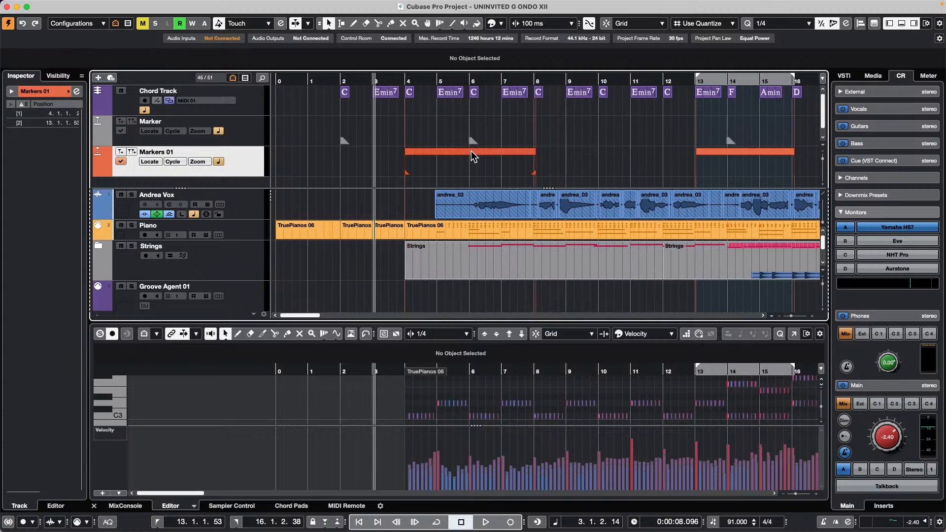
pyautogui.click(470, 151)
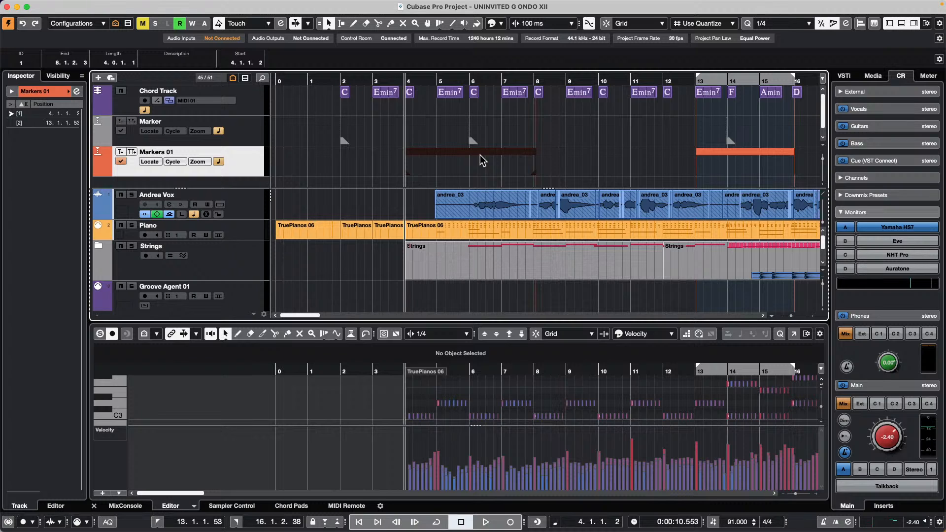
# - Toggle the Pool open and closed, then loop playback over the bar 4–8 cycle marker
pyautogui.press('super+p')
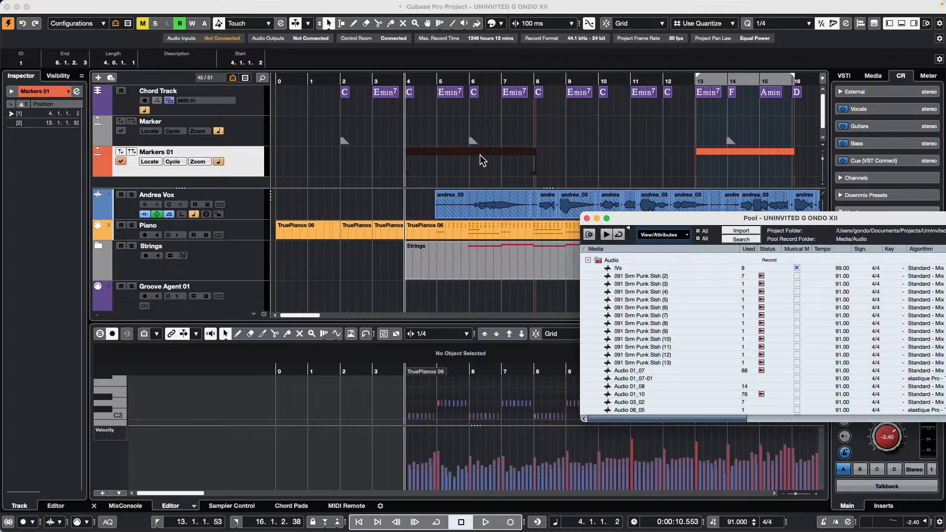
pyautogui.press('super+p')
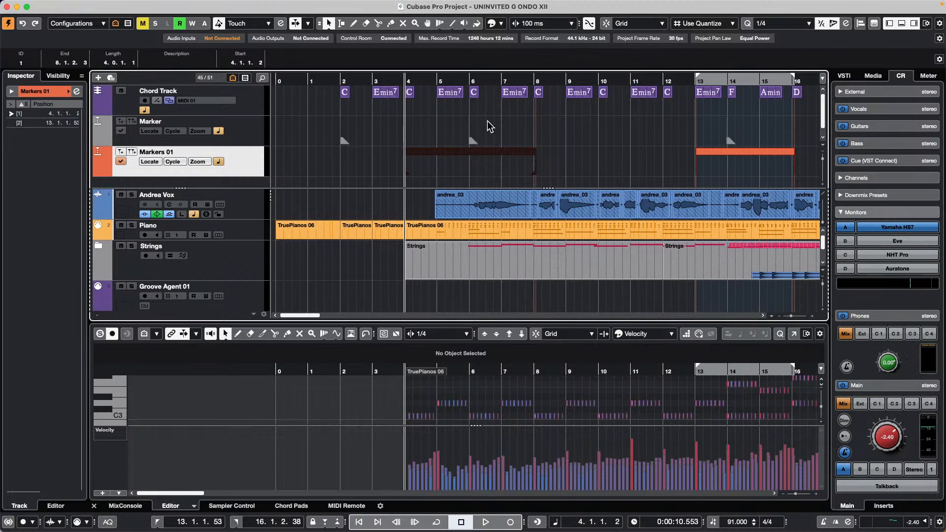
pyautogui.click(489, 126)
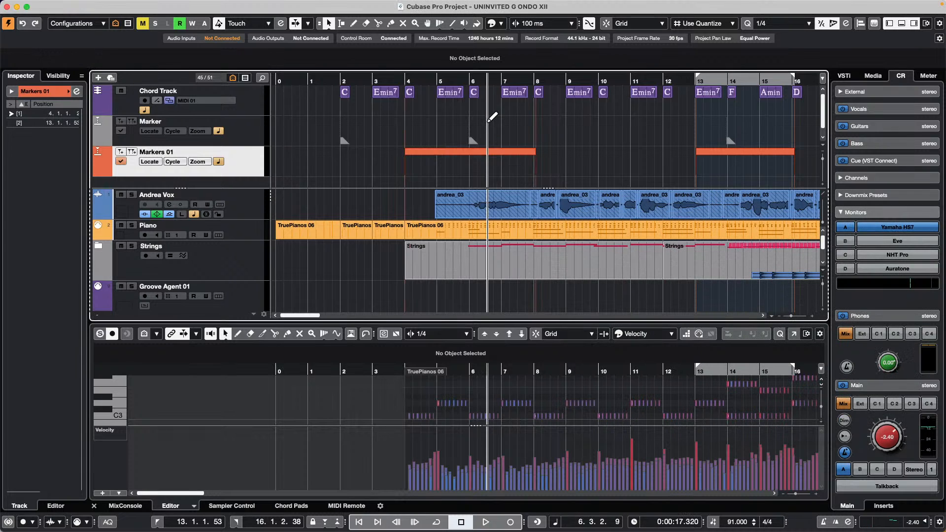
pyautogui.click(442, 153)
pyautogui.doubleClick(442, 153)
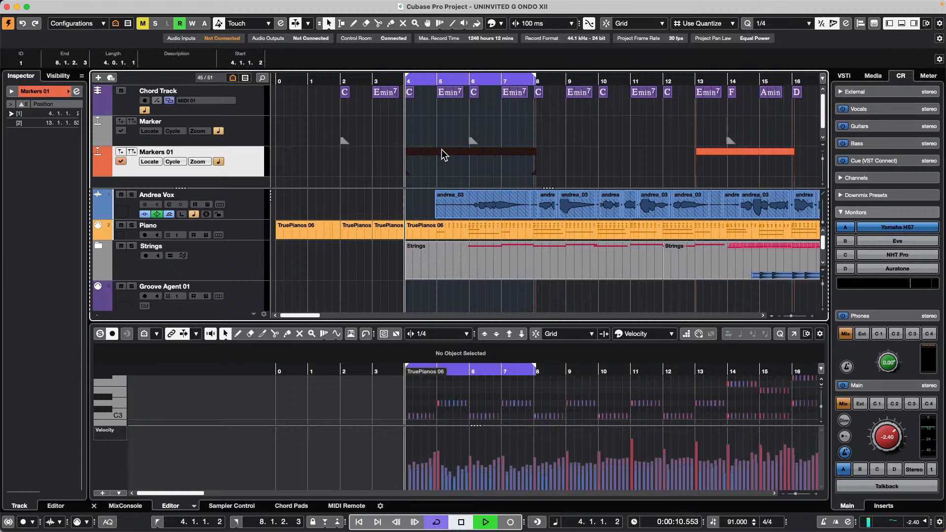
pyautogui.press('space')
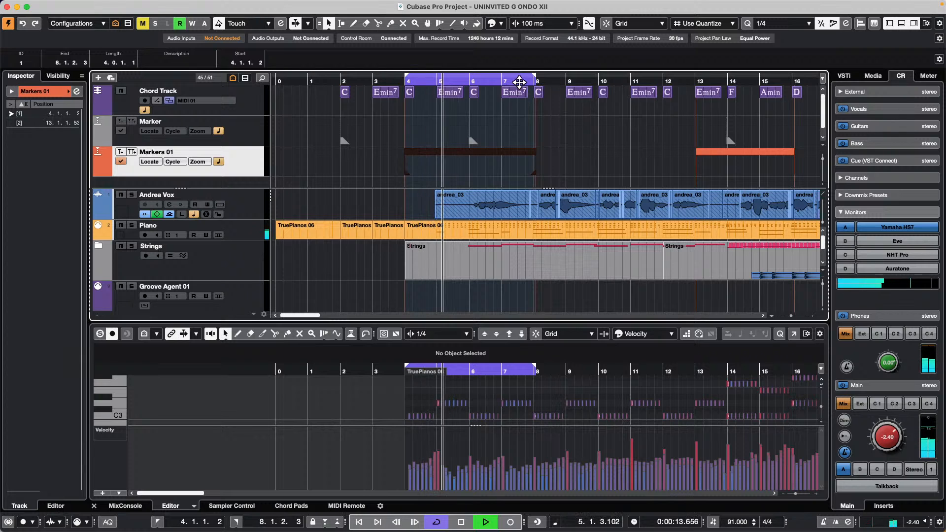
# - Set the loop end exactly on bar 8, turn Cycle off, and select the bar 13–16 marker
pyautogui.moveTo(536, 78); pyautogui.dragTo(534, 78)
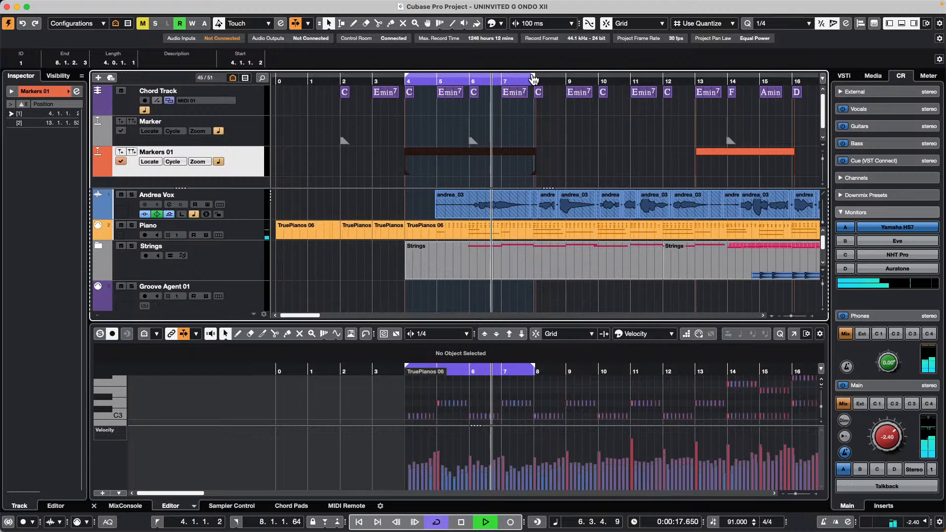
pyautogui.moveTo(535, 77); pyautogui.dragTo(534, 78)
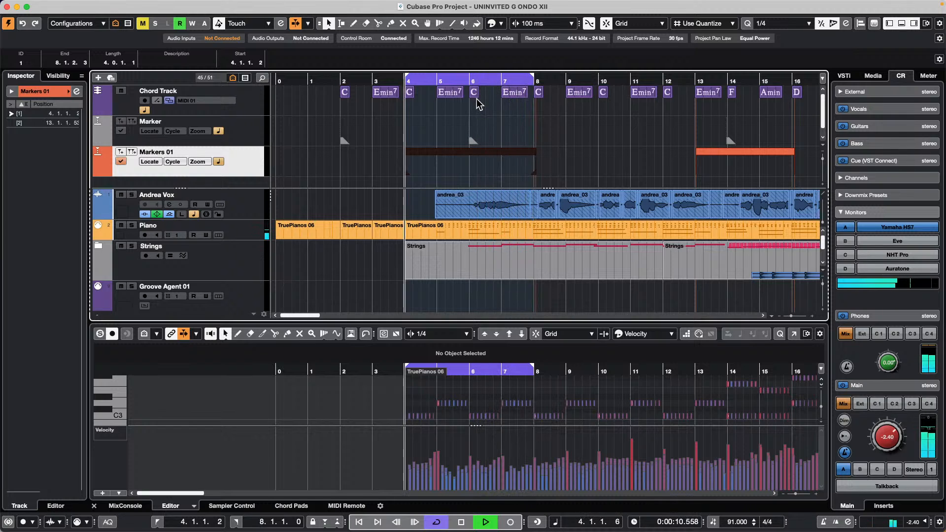
pyautogui.press('KP_Divide')
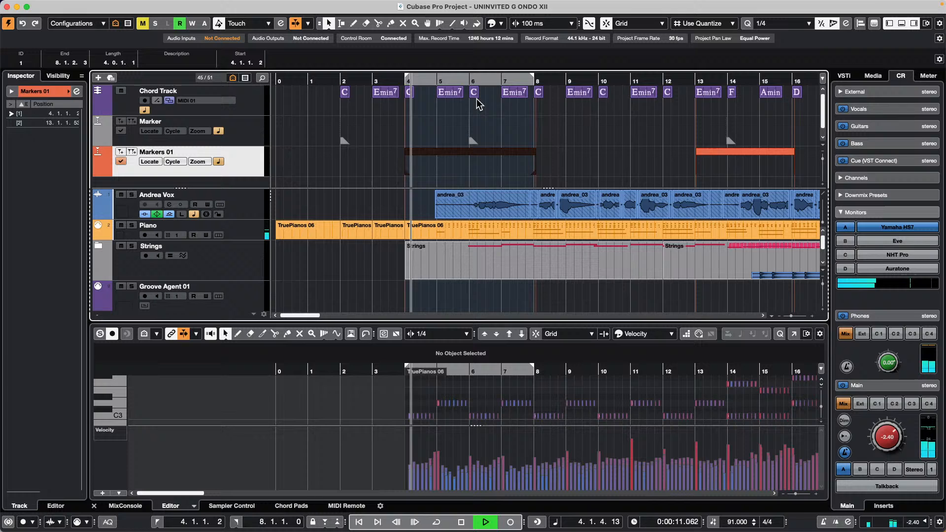
pyautogui.click(738, 153)
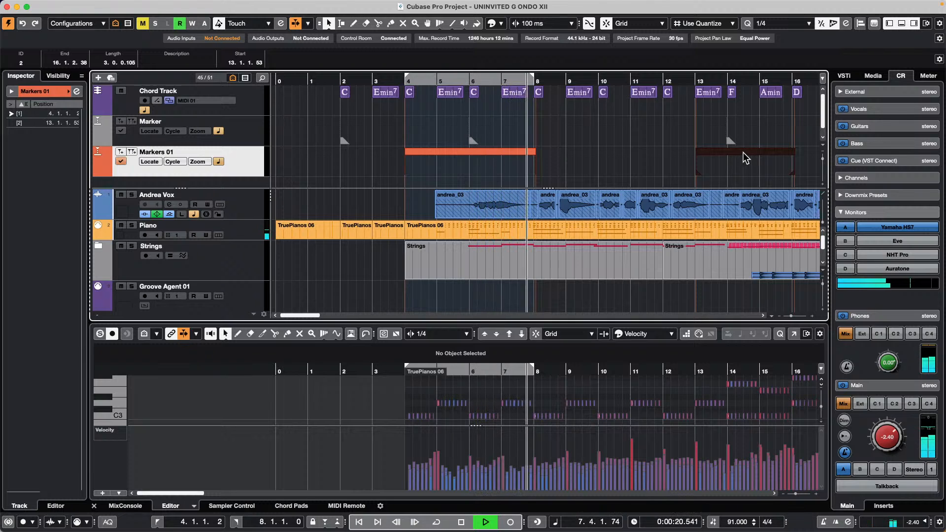
# - Step between cycle markers and loop playback over the bar 13–16 marker
pyautogui.press('Left')
pyautogui.press('Right')
pyautogui.press('Left')
pyautogui.press('Left')
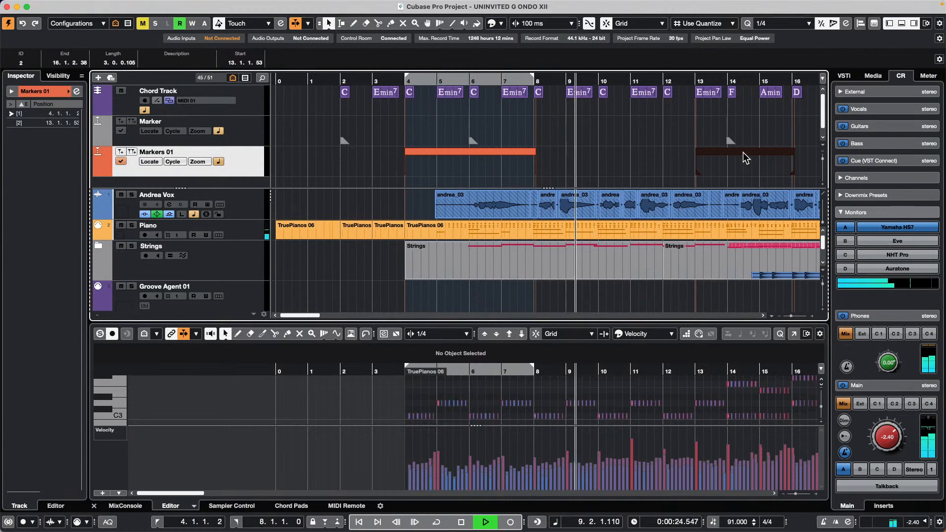
pyautogui.doubleClick(742, 152)
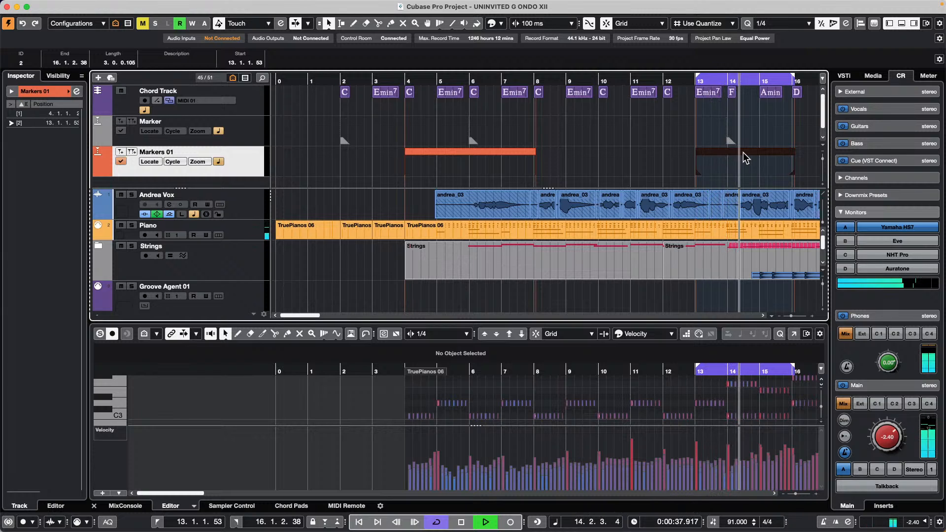
pyautogui.press('KP_Subtract')
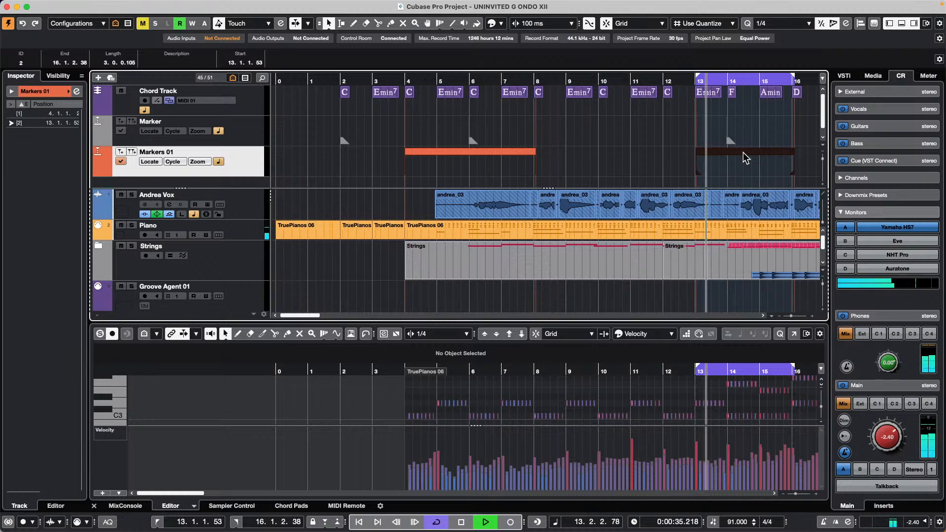
# - Set locators to the bar 4–8 marker, turn Cycle off, then set them back to bars 13–16
pyautogui.press('Left')
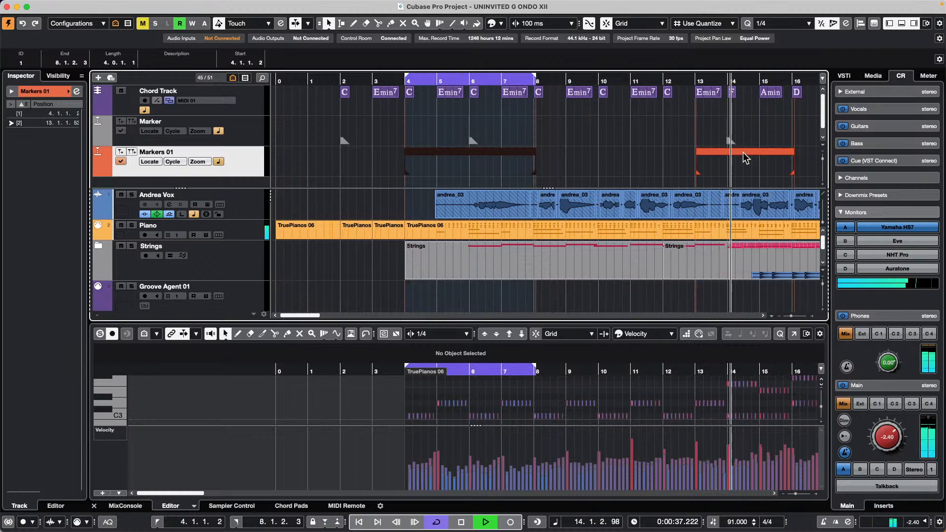
pyautogui.press('p')
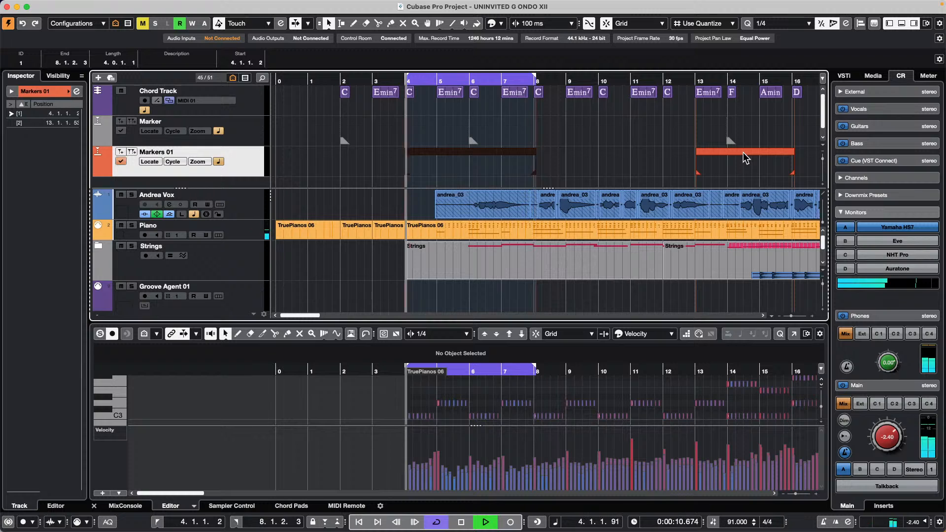
pyautogui.press('/')
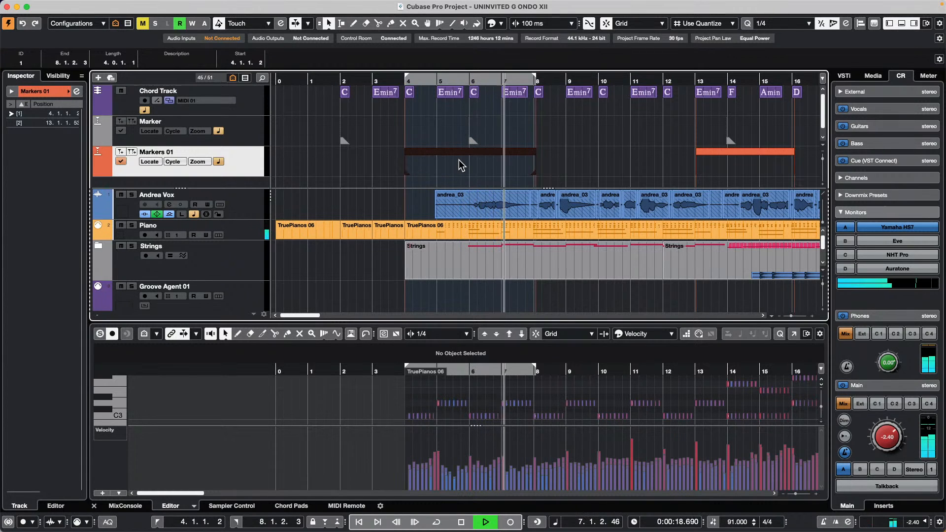
pyautogui.press('Right')
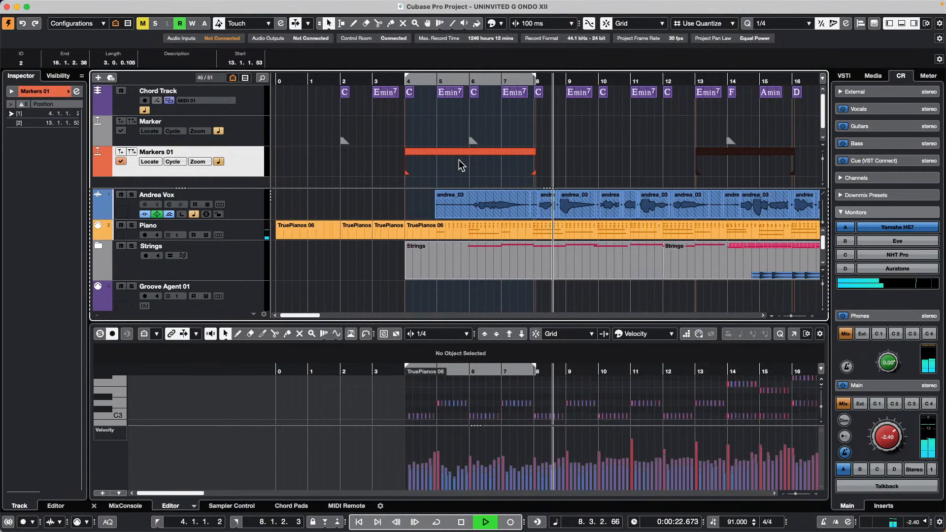
pyautogui.press('p')
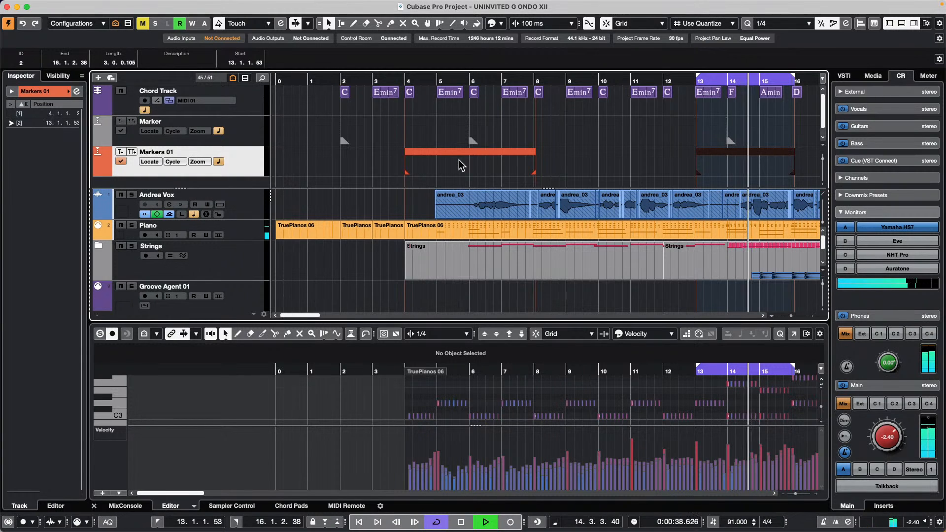
# - Zoom out, turn Cycle off, stop playback, step through the cycle markers, and re-enable Cycle
pyautogui.press('g')
pyautogui.press('g')
pyautogui.press('g')
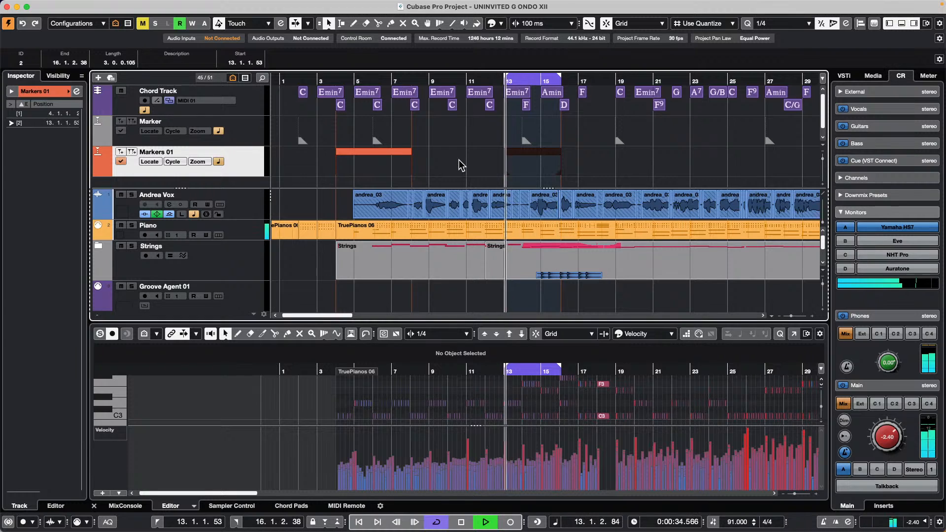
pyautogui.press('/')
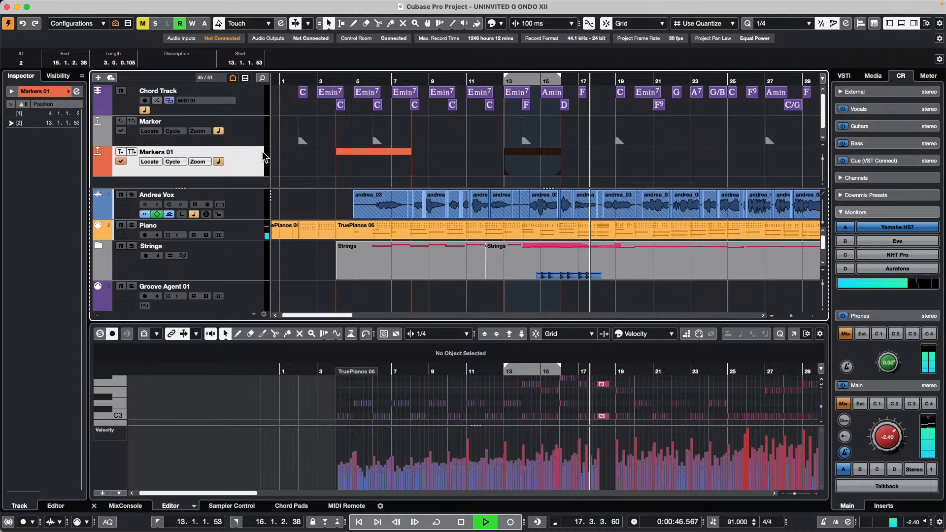
pyautogui.press('space')
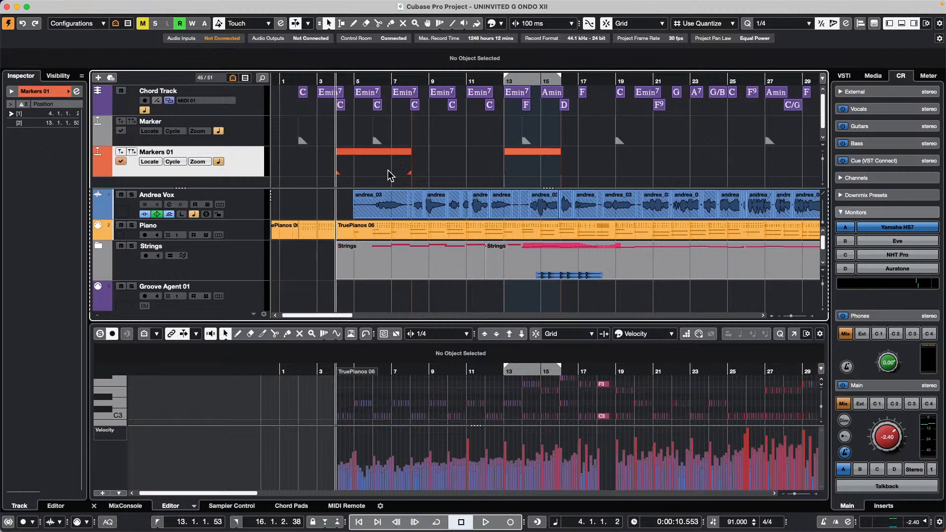
pyautogui.hotkey('shift', 'n')
pyautogui.hotkey('shift', 'b')
pyautogui.hotkey('shift', 'n')
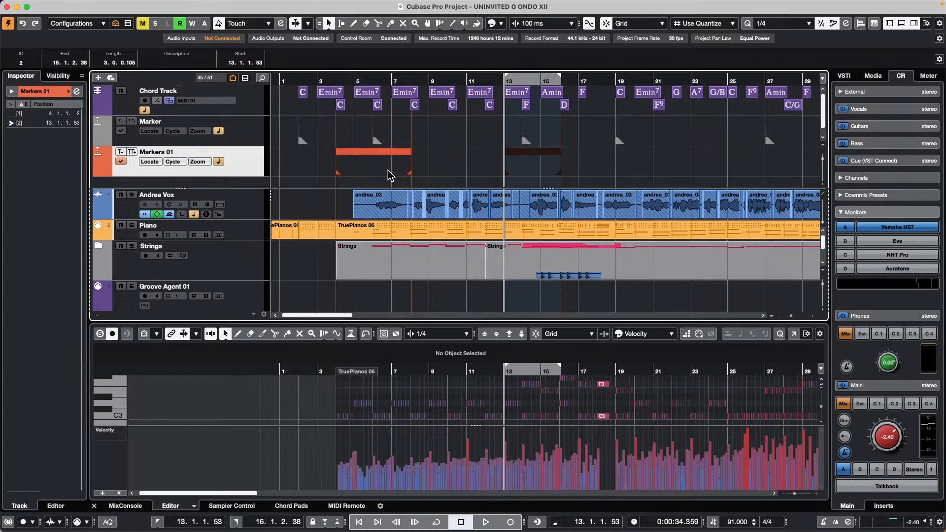
pyautogui.press('KP_Divide')
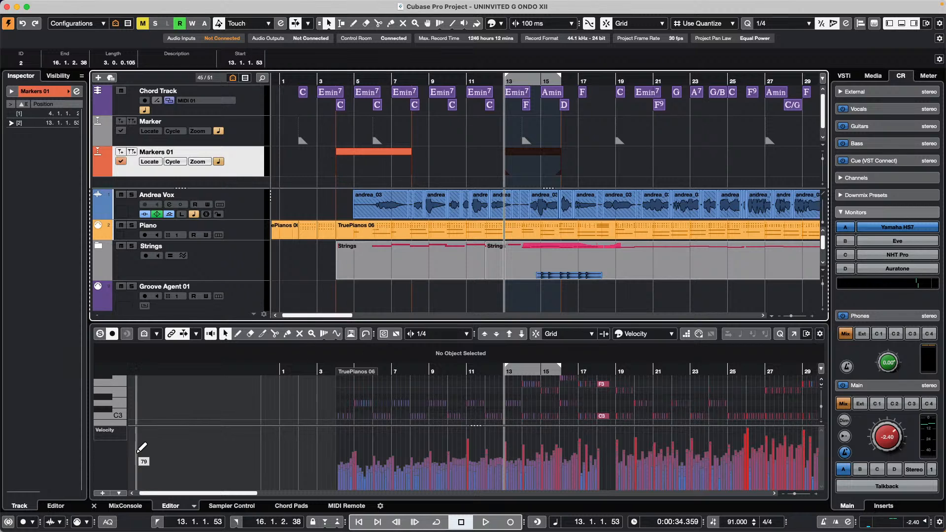
# - Show the MixConsole in the lower zone, then open and activate the recent Amos Moses - GO project
pyautogui.click(118, 505)
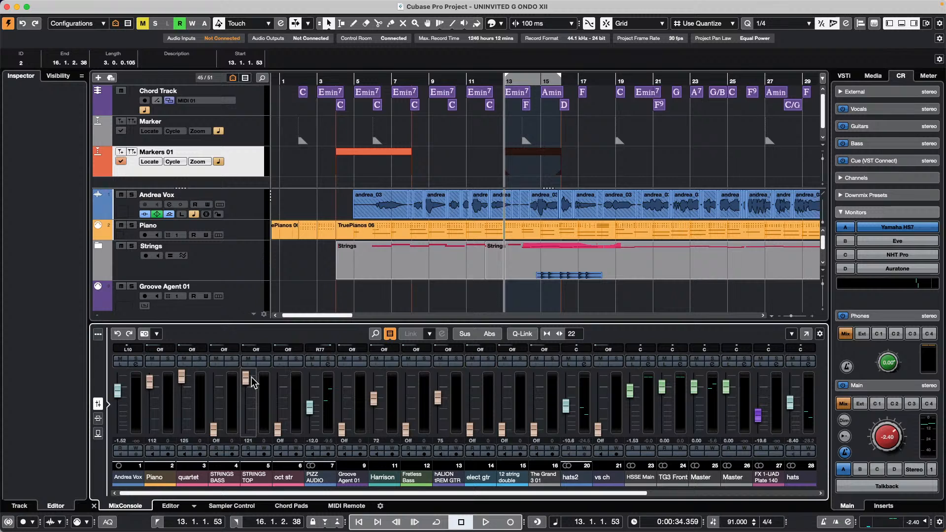
pyautogui.press('g')
pyautogui.press('g')
pyautogui.press('g')
pyautogui.press('g')
pyautogui.press('g')
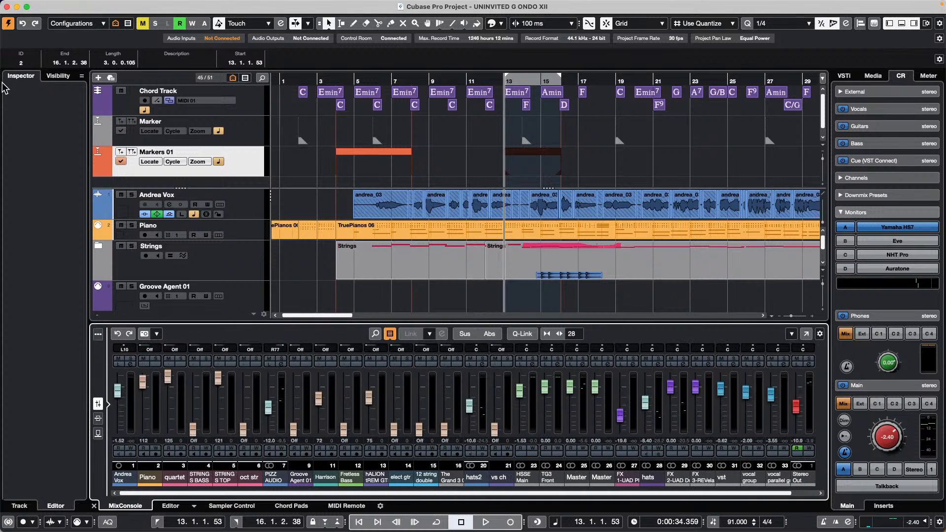
pyautogui.moveTo(3, 4)
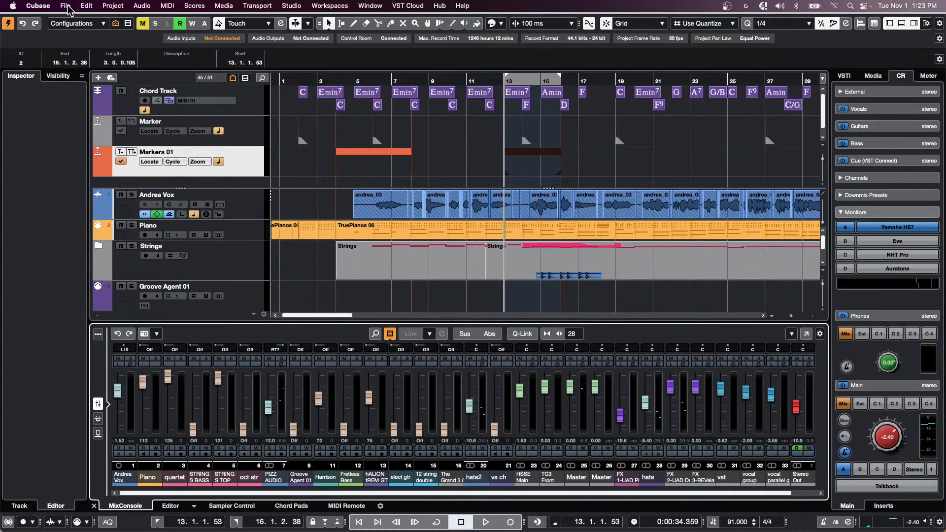
pyautogui.click(66, 6)
pyautogui.moveTo(127, 215)
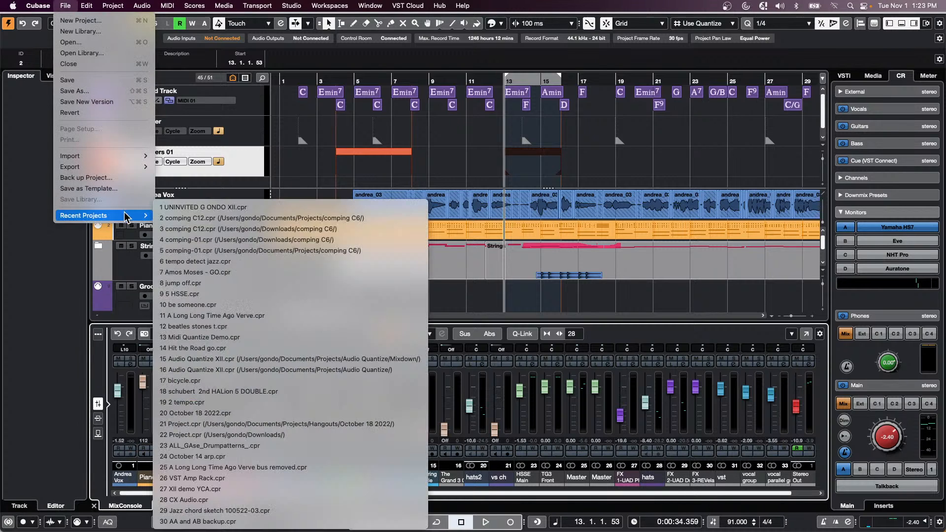
pyautogui.click(283, 273)
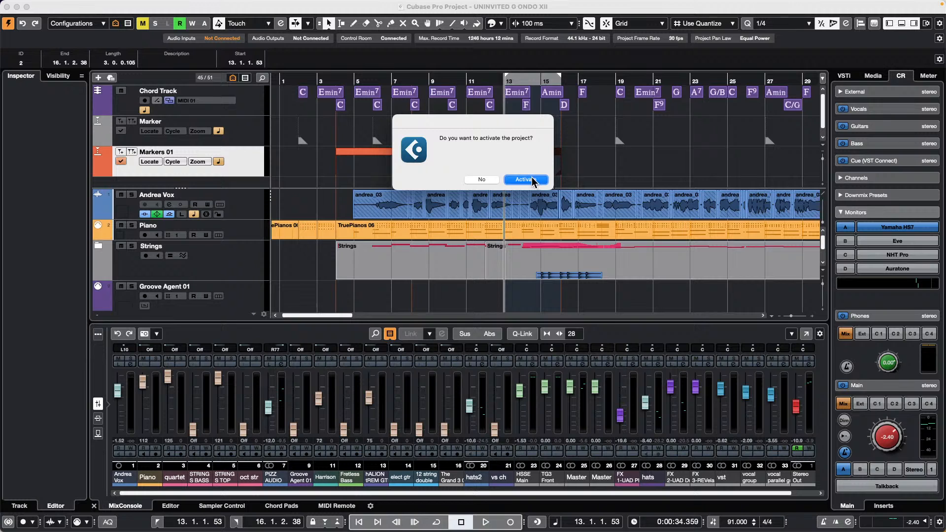
pyautogui.press('Return')
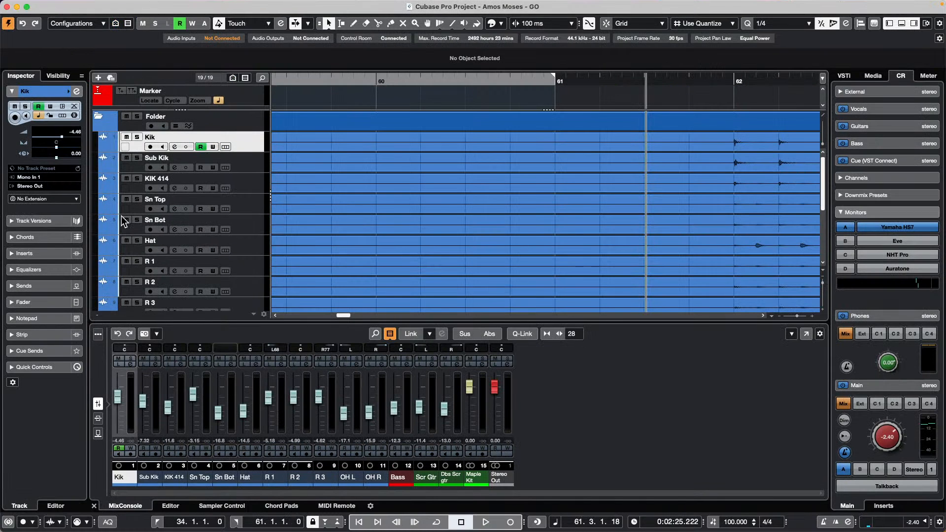
# - Zoom in on the timeline and widen the MixConsole channel strips with the Stereo Out channel selected
pyautogui.moveTo(97, 5)
pyautogui.click(65, 6)
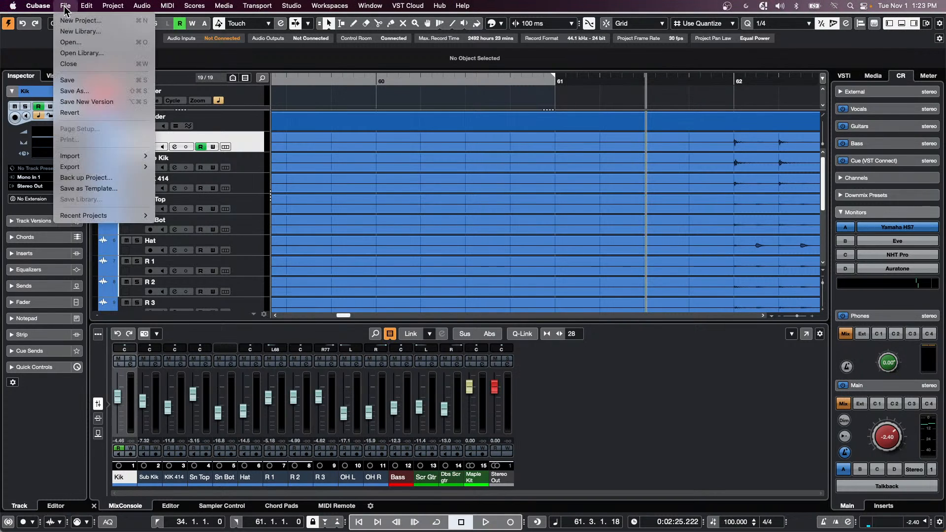
pyautogui.click(94, 354)
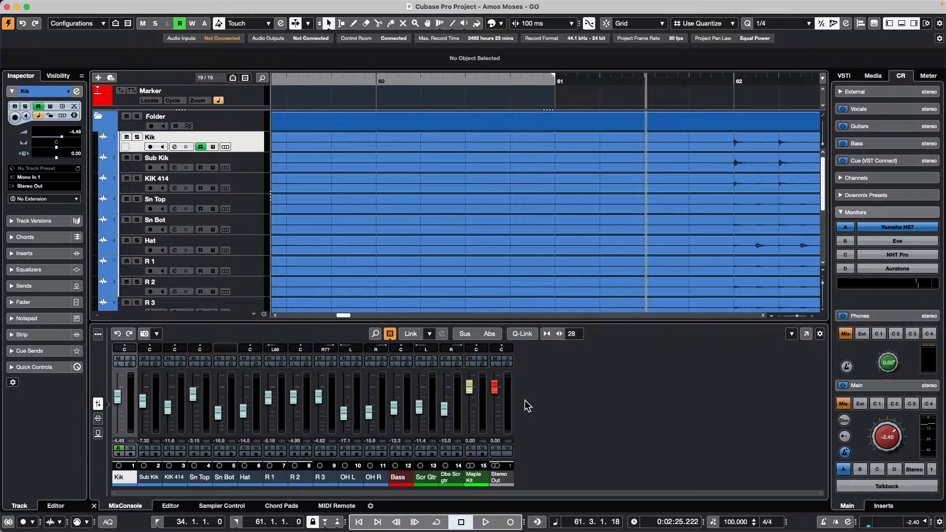
pyautogui.press('h')
pyautogui.press('h')
pyautogui.press('h')
pyautogui.press('h')
pyautogui.click(504, 397)
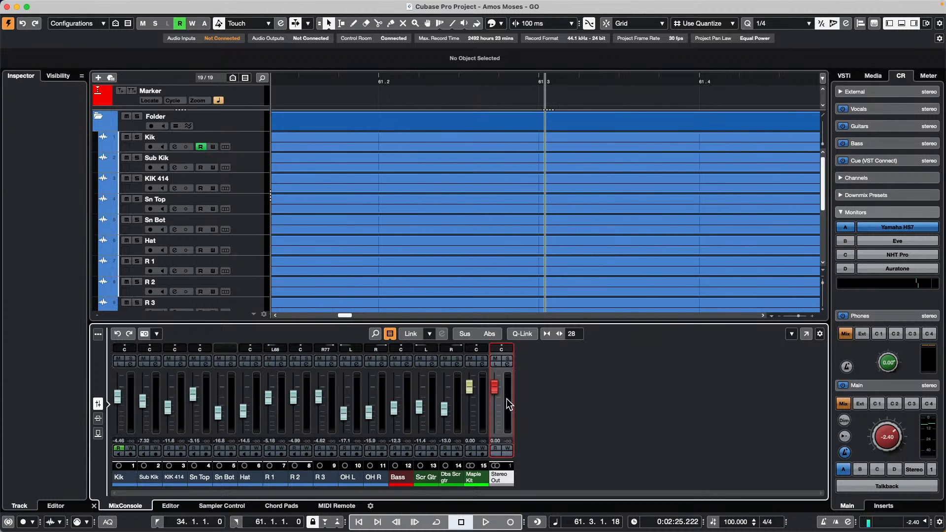
pyautogui.press('h')
pyautogui.press('h')
pyautogui.press('h')
pyautogui.press('h')
pyautogui.press('h')
pyautogui.press('h')
pyautogui.press('h')
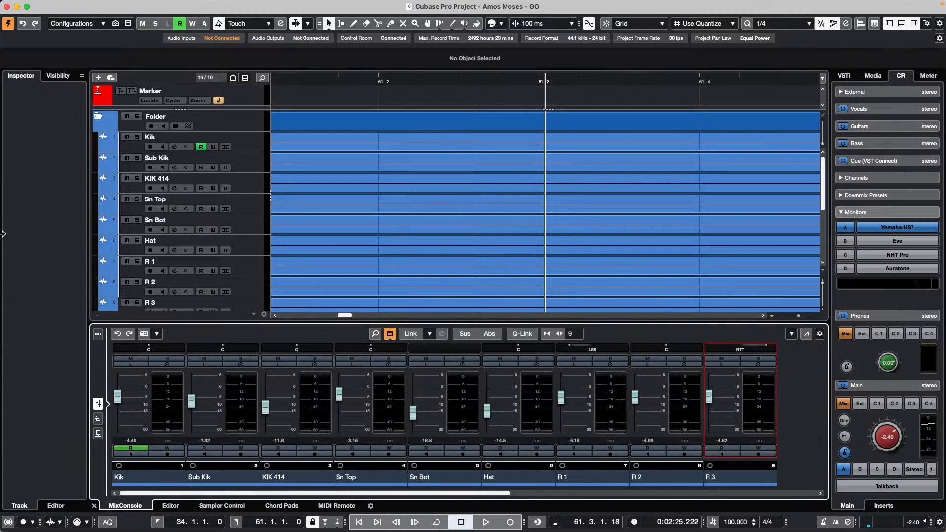
# - Reopen UNINVITED G ONDO XII.cpr from File > Recent Projects
pyautogui.click(65, 5)
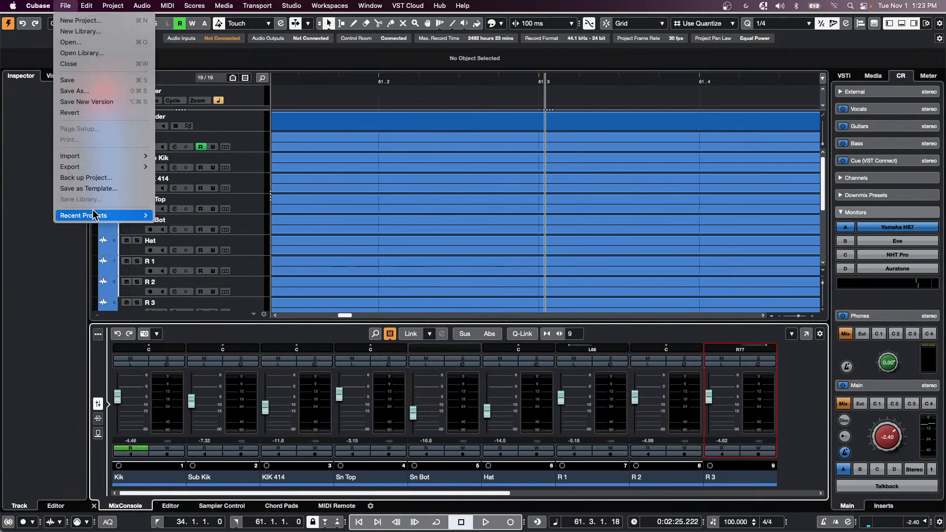
pyautogui.moveTo(138, 216)
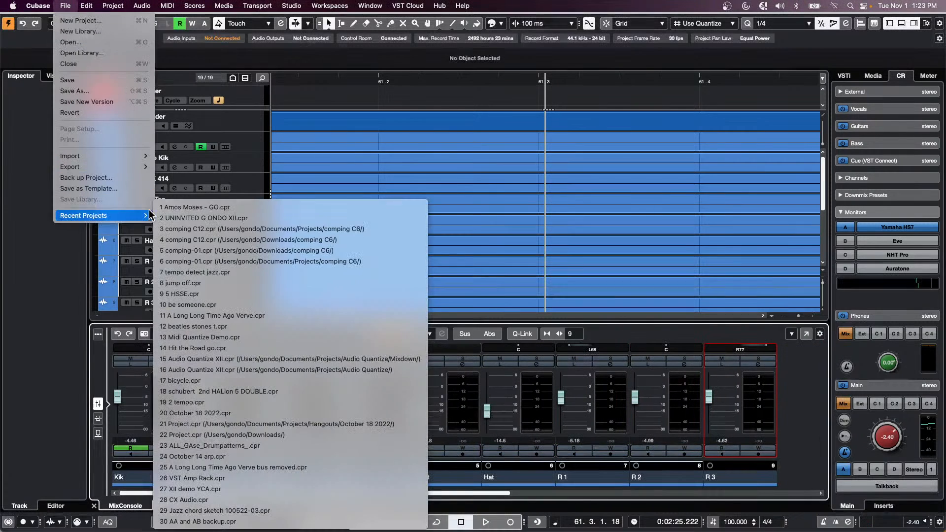
pyautogui.click(252, 218)
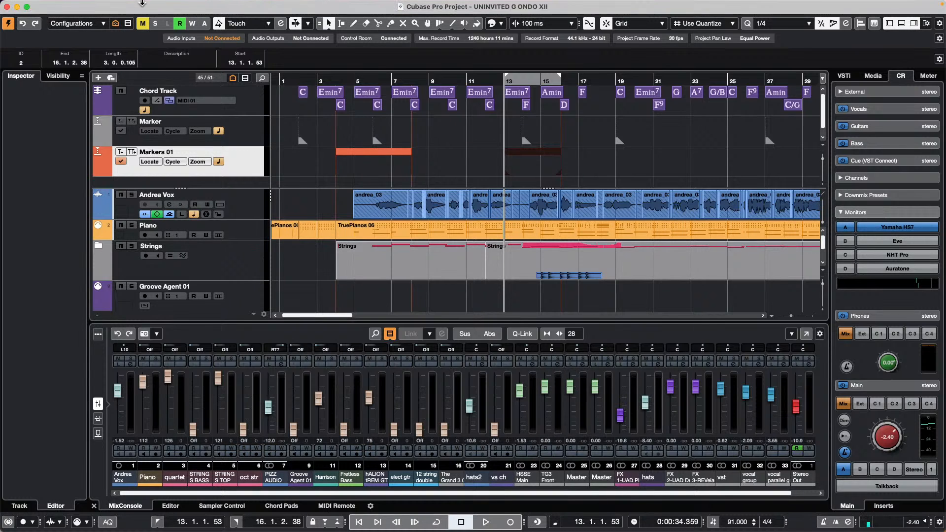
pyautogui.moveTo(125, 4)
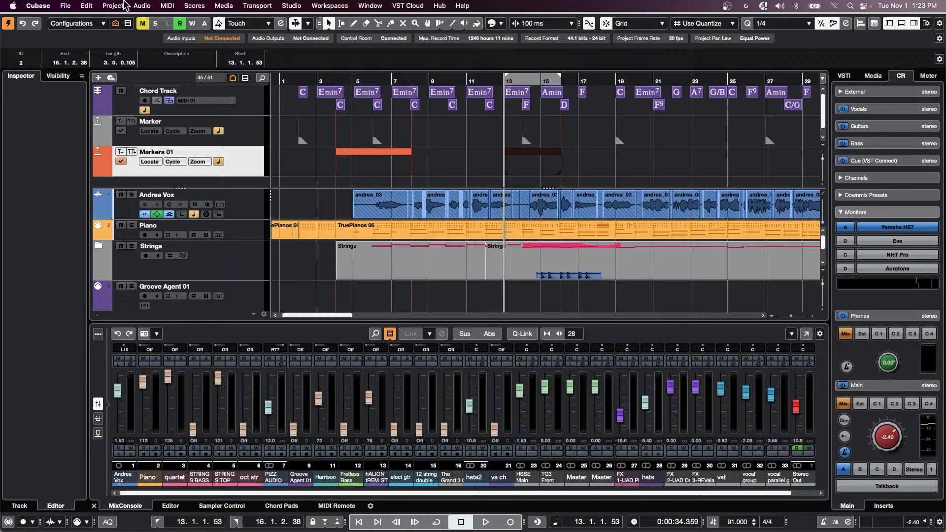
pyautogui.click(48, 5)
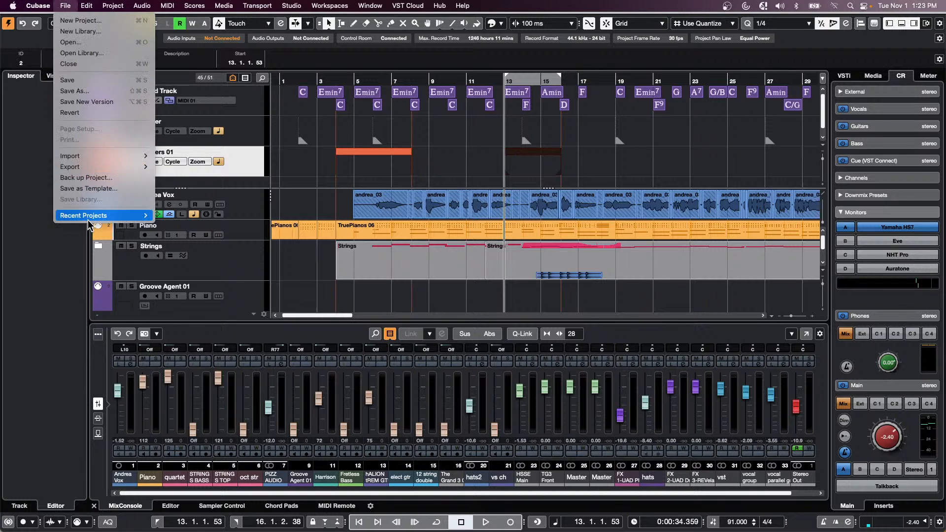
pyautogui.moveTo(114, 215)
pyautogui.click(172, 208)
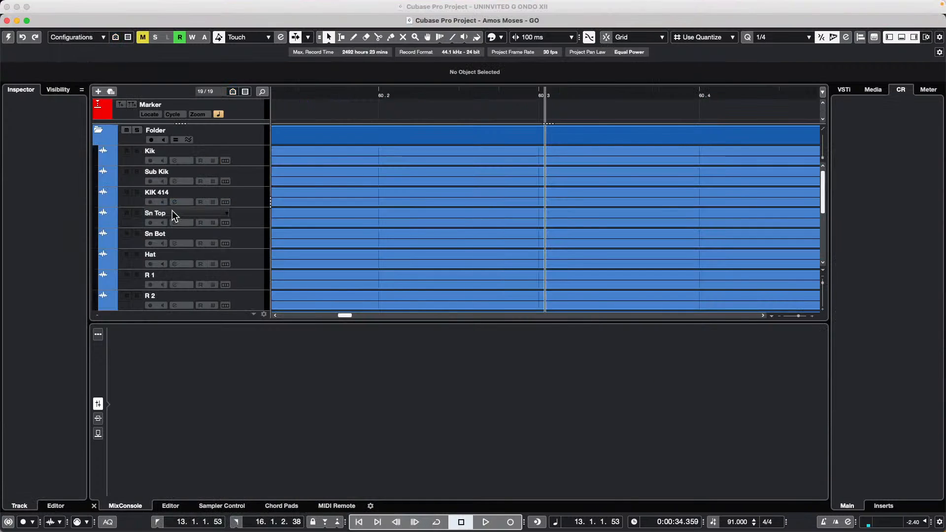
pyautogui.click(8, 38)
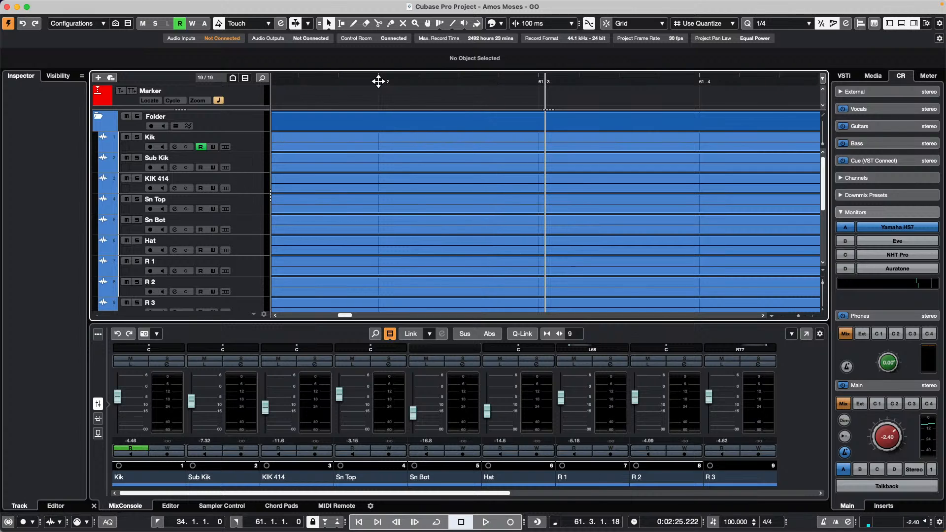
pyautogui.click(65, 6)
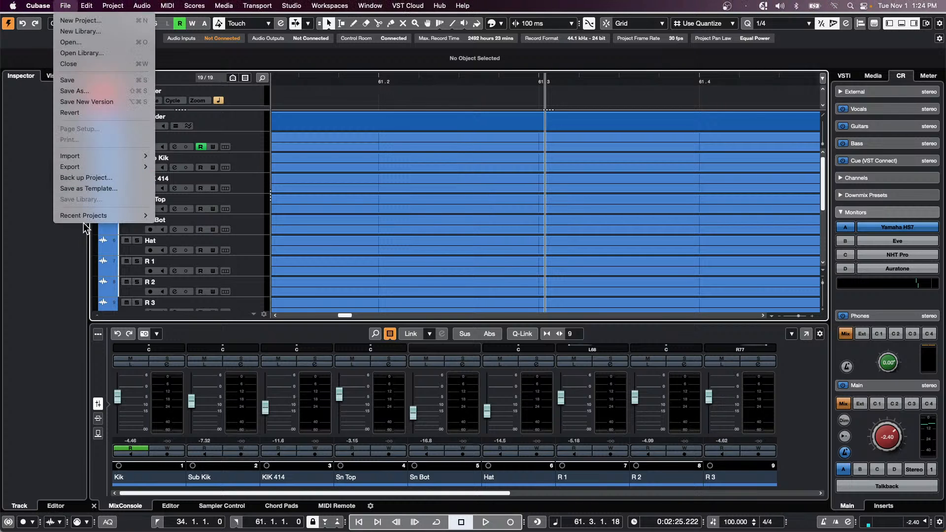
pyautogui.moveTo(85, 220)
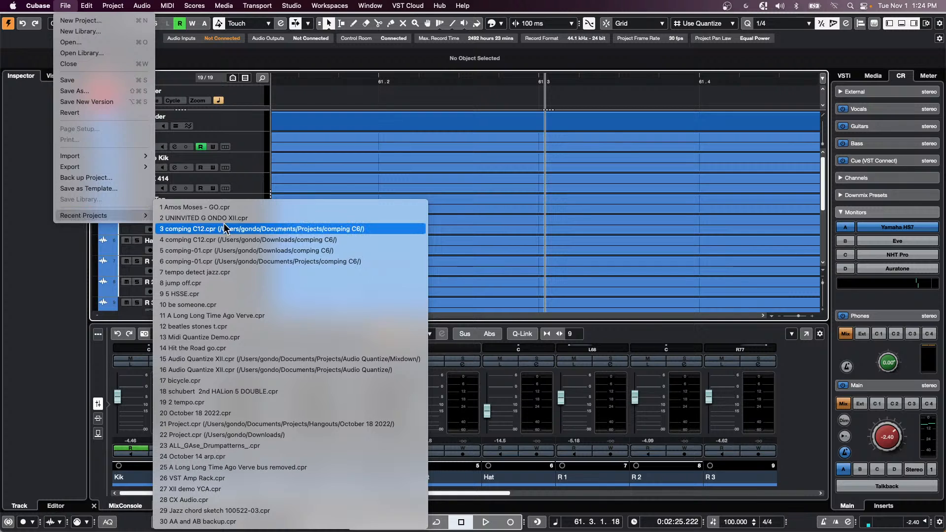
pyautogui.click(451, 117)
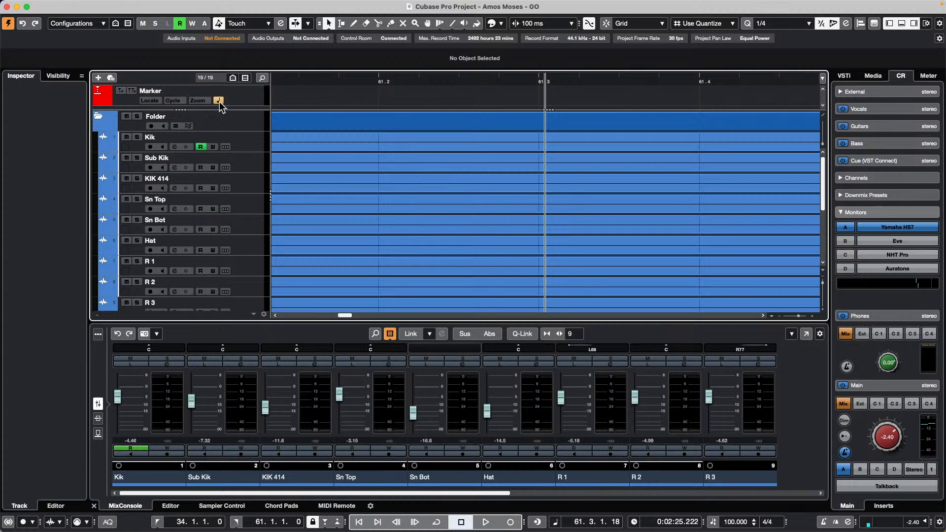
pyautogui.click(67, 6)
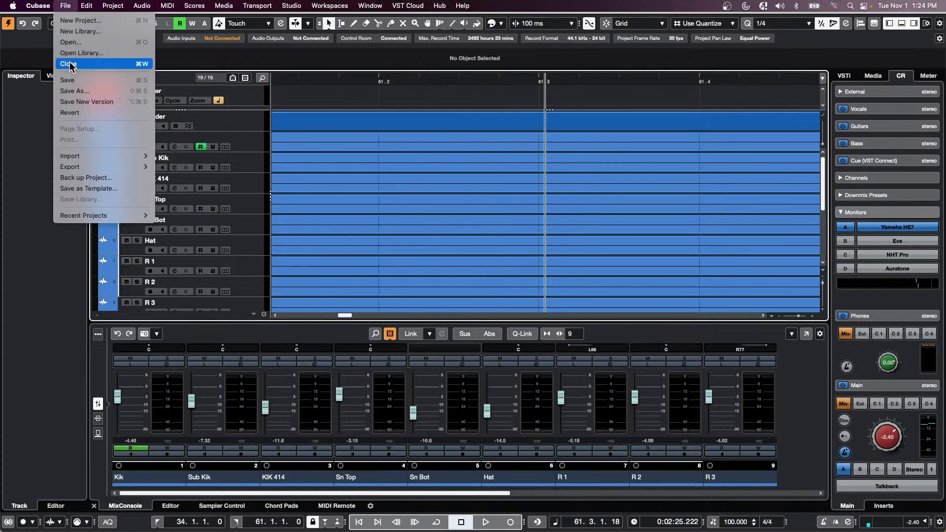
pyautogui.moveTo(126, 215)
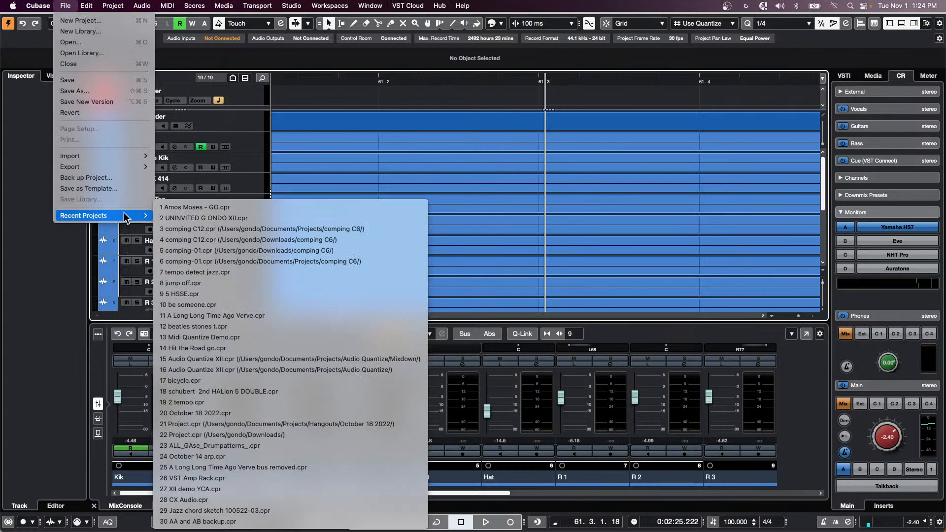
pyautogui.click(245, 219)
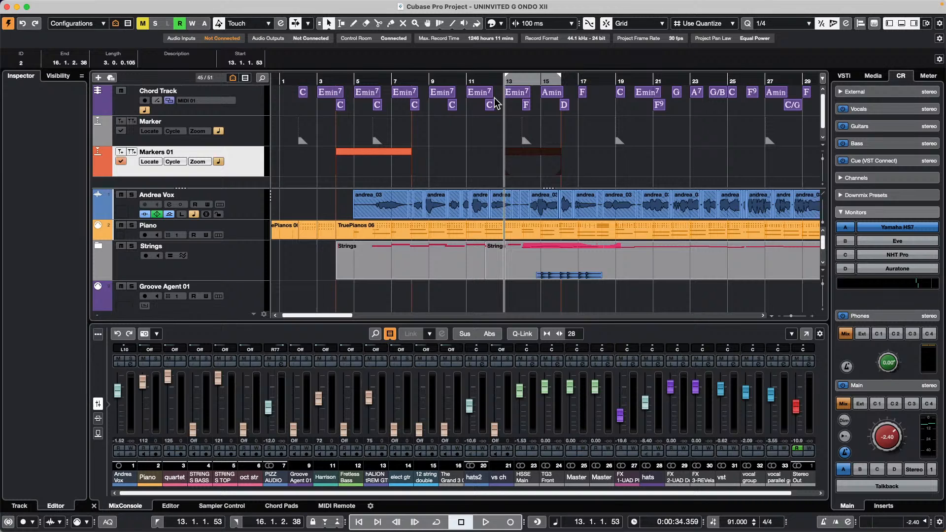
# - Start an empty project from File > New Project, located in a newly made 'November 1 2022' folder
pyautogui.click(62, 6)
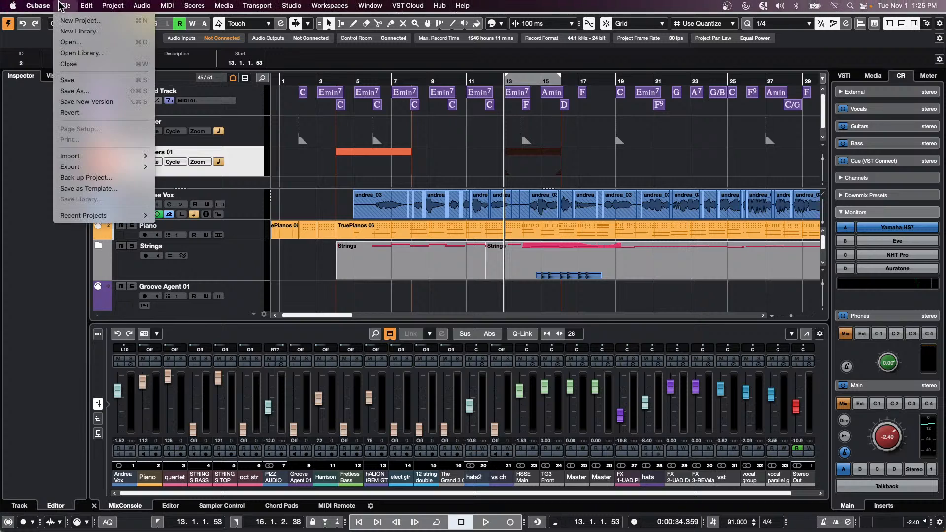
pyautogui.click(76, 21)
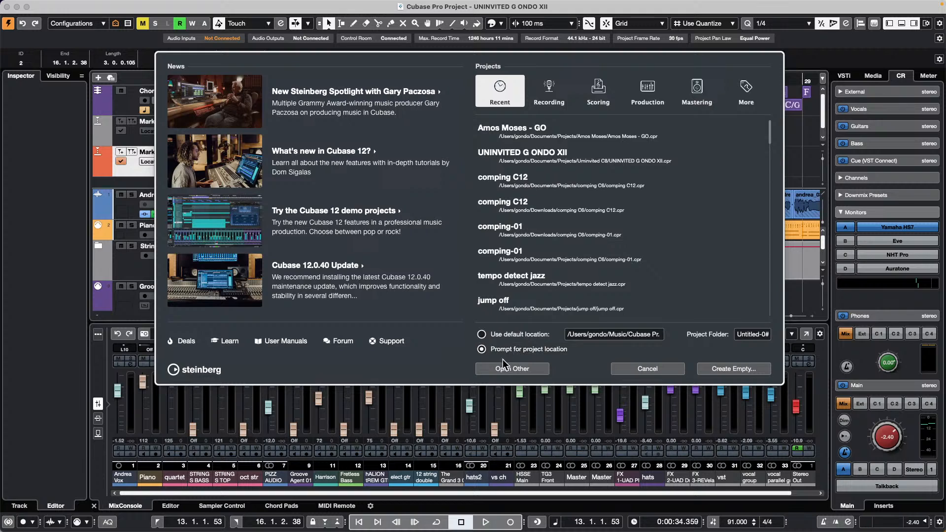
pyautogui.click(735, 372)
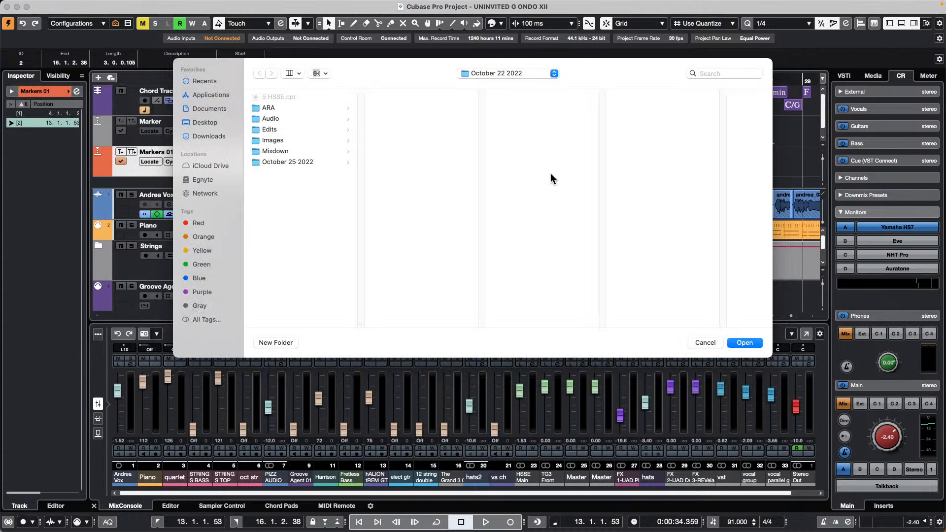
pyautogui.click(511, 75)
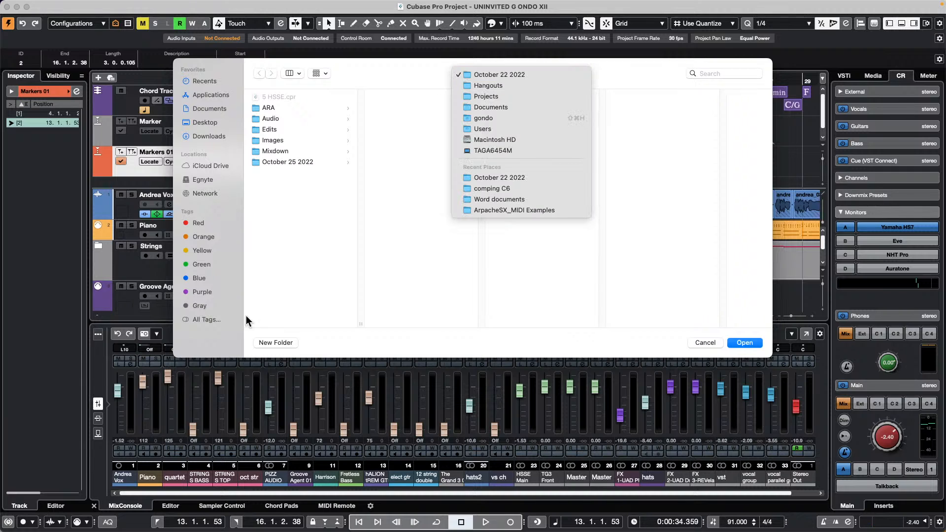
pyautogui.click(275, 343)
pyautogui.click(276, 343)
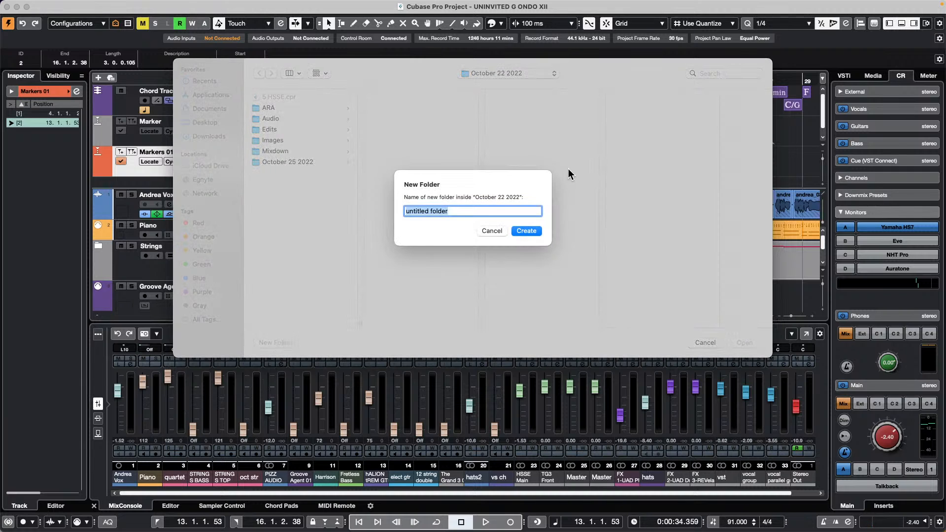
pyautogui.write('November 1 2022')
pyautogui.press('Return')
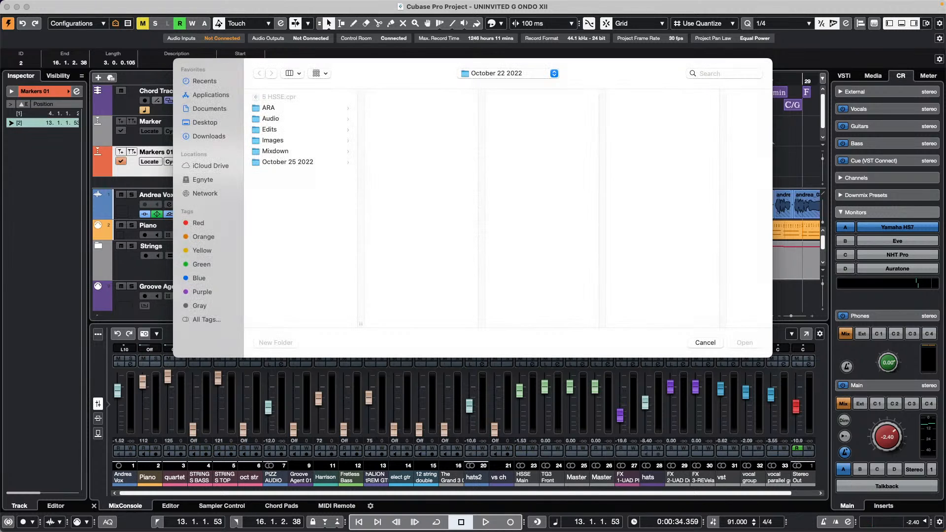
pyautogui.click(744, 342)
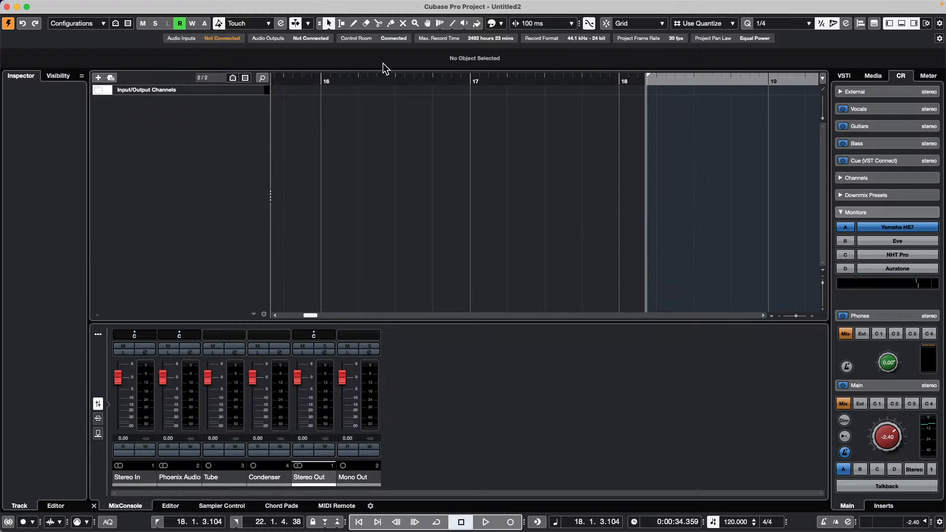
# - Move the project position to around bar 16, then Save As under a chosen project name
pyautogui.moveTo(405, 83); pyautogui.dragTo(407, 38)
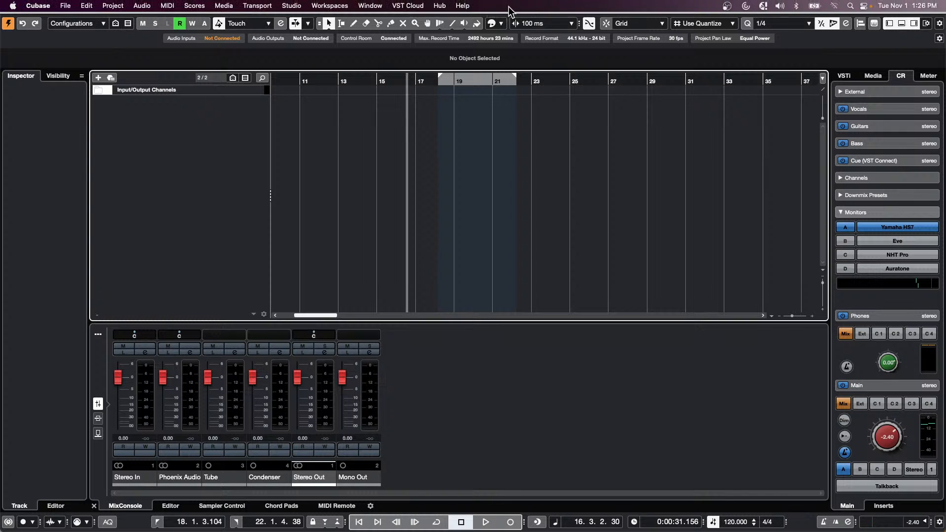
pyautogui.click(66, 7)
pyautogui.click(74, 91)
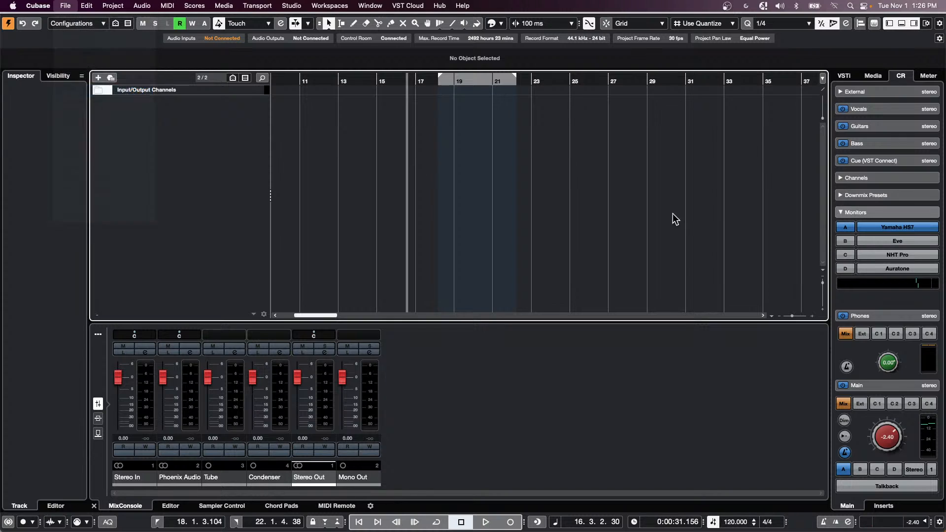
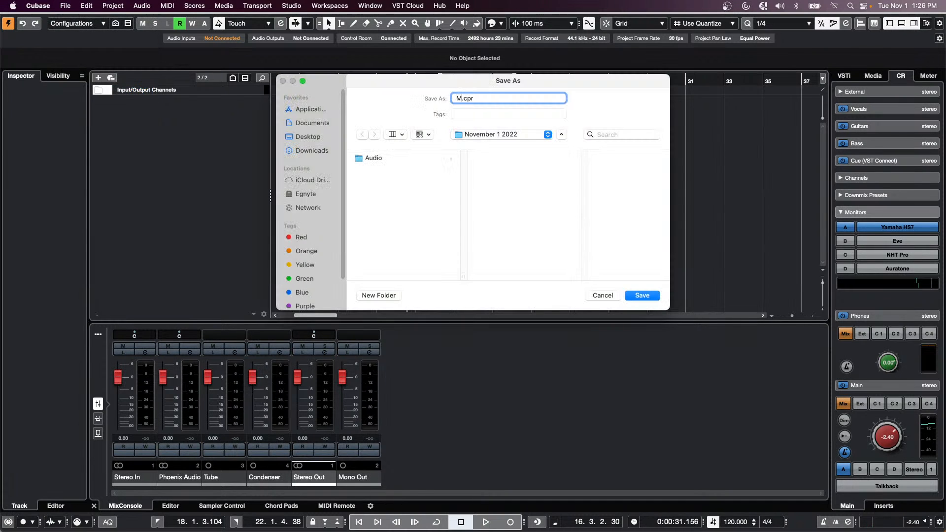
pyautogui.press('Return')
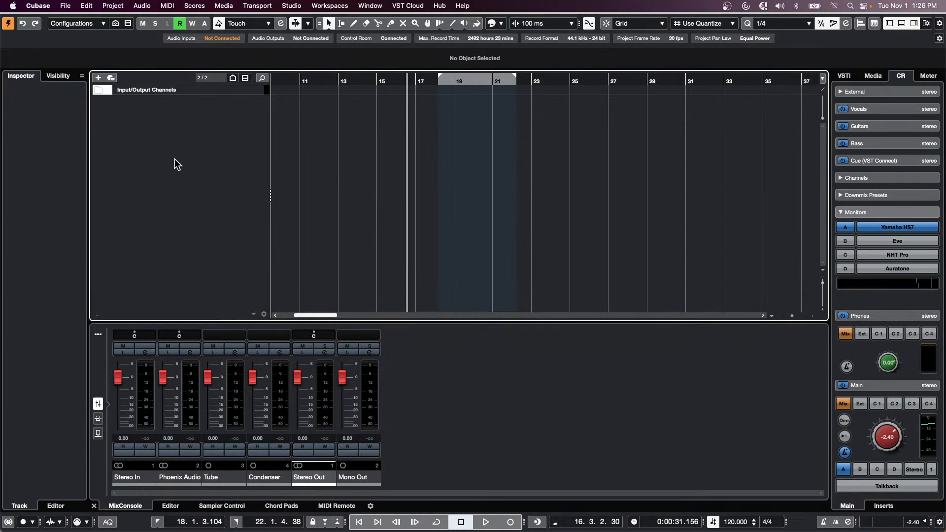
# - Check the track list's context menus without adding tracks, then save the project again
pyautogui.rightClick(177, 92)
pyautogui.click(121, 140)
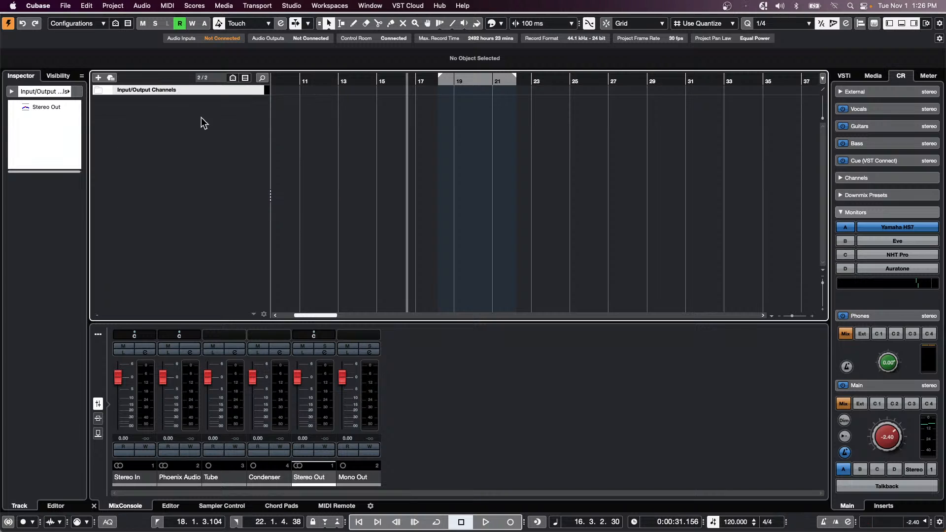
pyautogui.rightClick(201, 118)
pyautogui.click(394, 140)
pyautogui.click(64, 5)
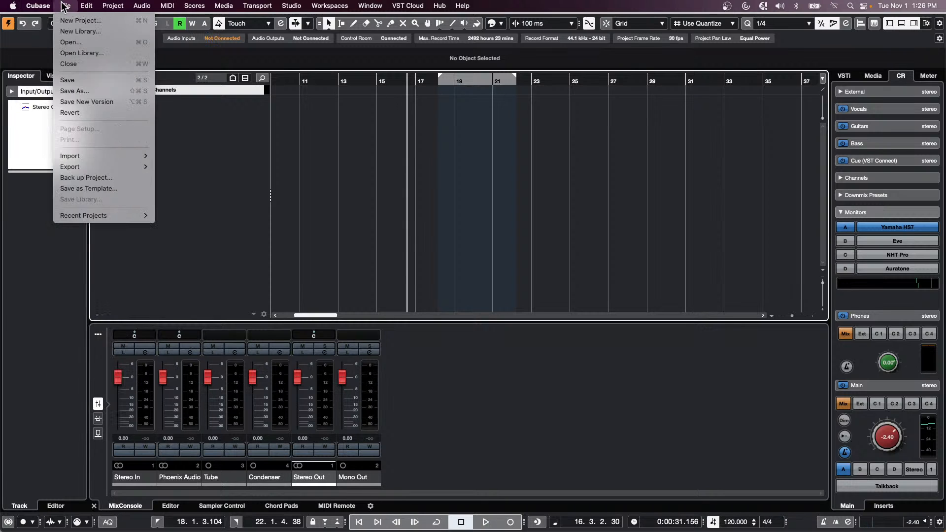
pyautogui.click(85, 82)
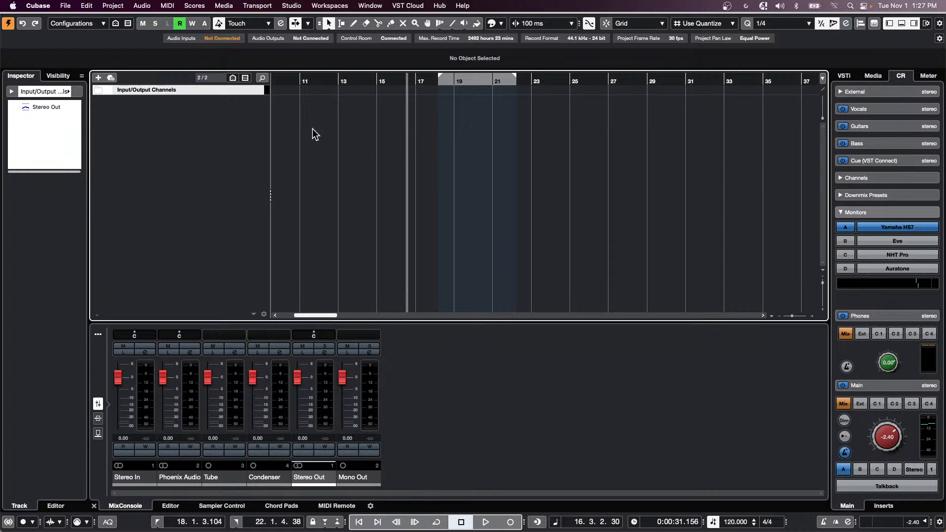
# - In the Media panel, open Loops & Samples > Pro SoundEffects and search for 'gun'
pyautogui.rightClick(236, 107)
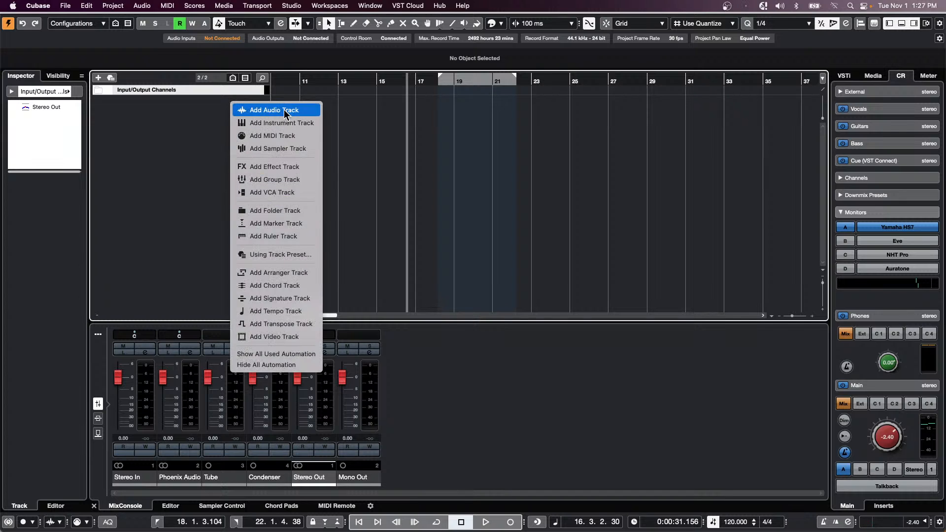
pyautogui.click(734, 259)
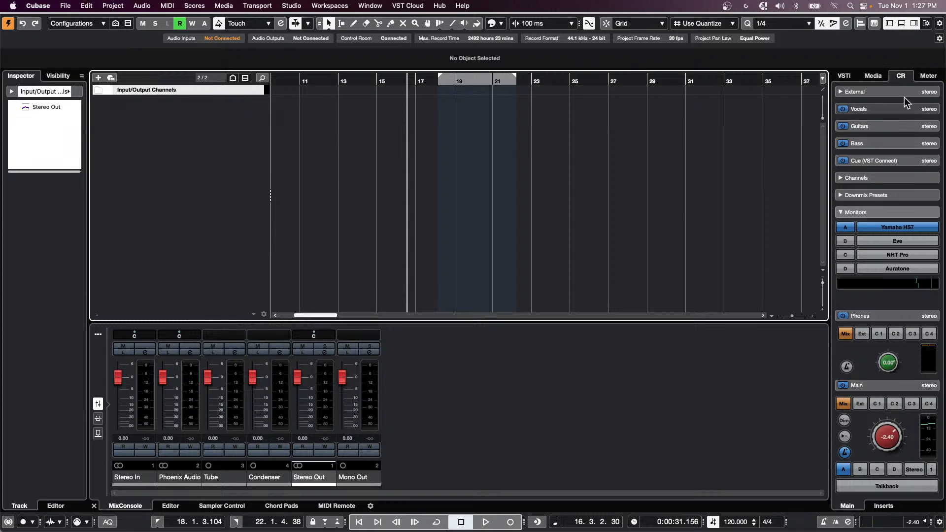
pyautogui.click(873, 76)
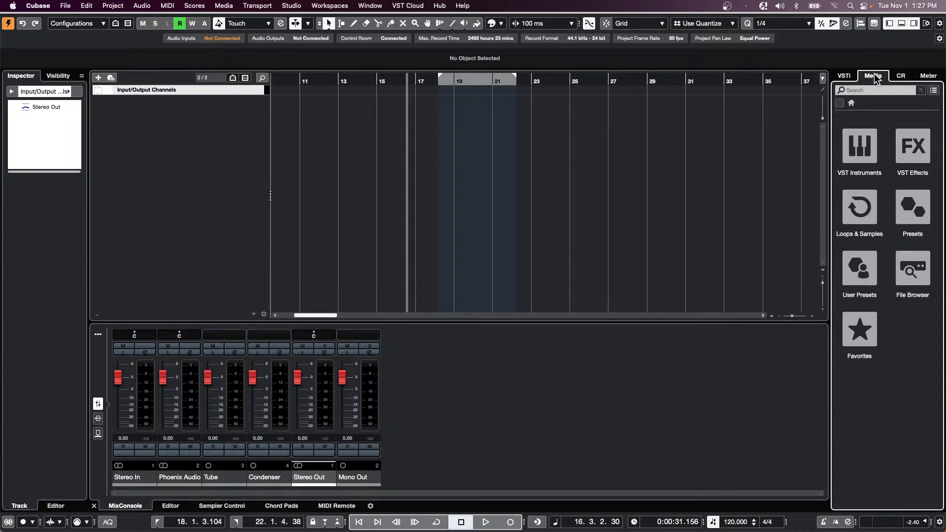
pyautogui.click(872, 219)
pyautogui.scroll(-10, 881, 276)
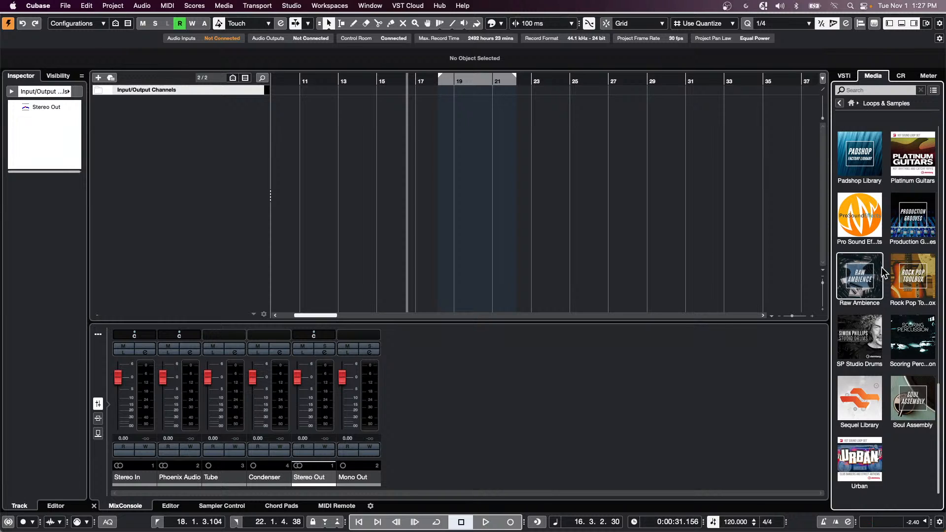
pyautogui.scroll(1, 884, 273)
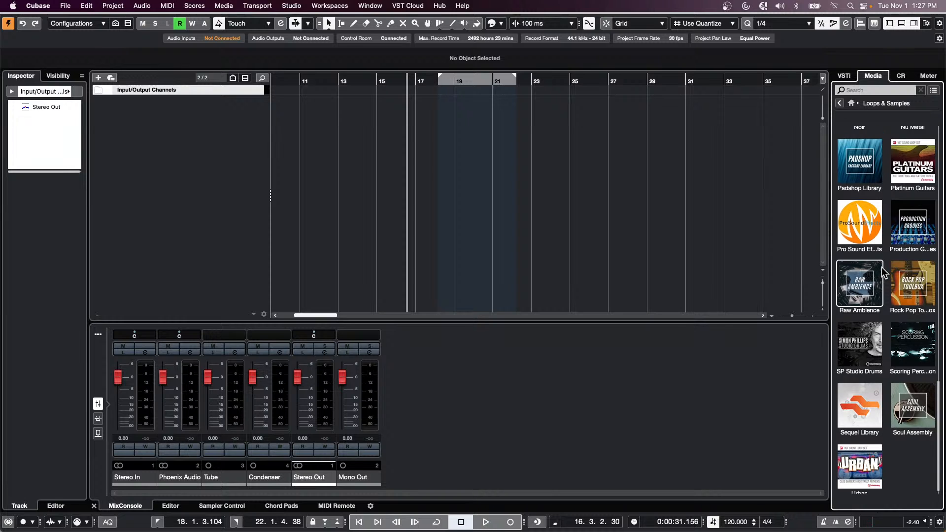
pyautogui.click(860, 224)
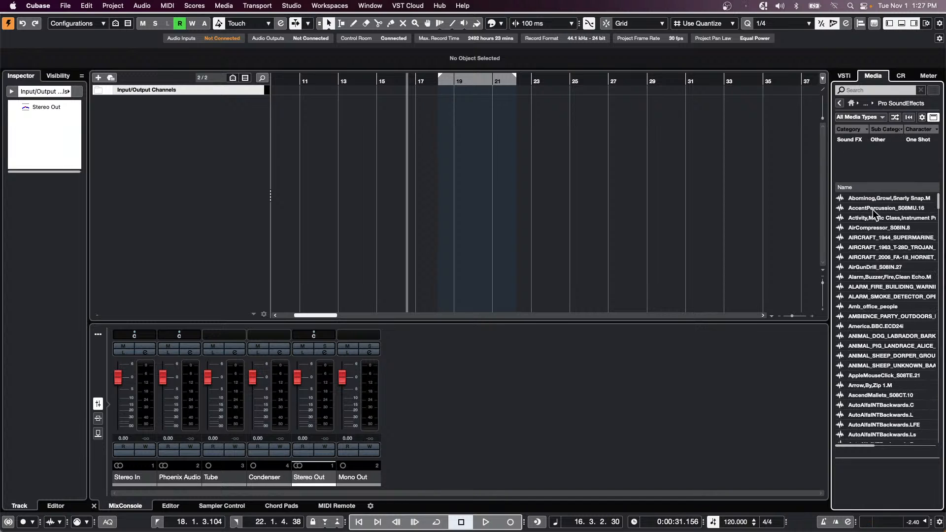
pyautogui.click(868, 90)
pyautogui.write('gun')
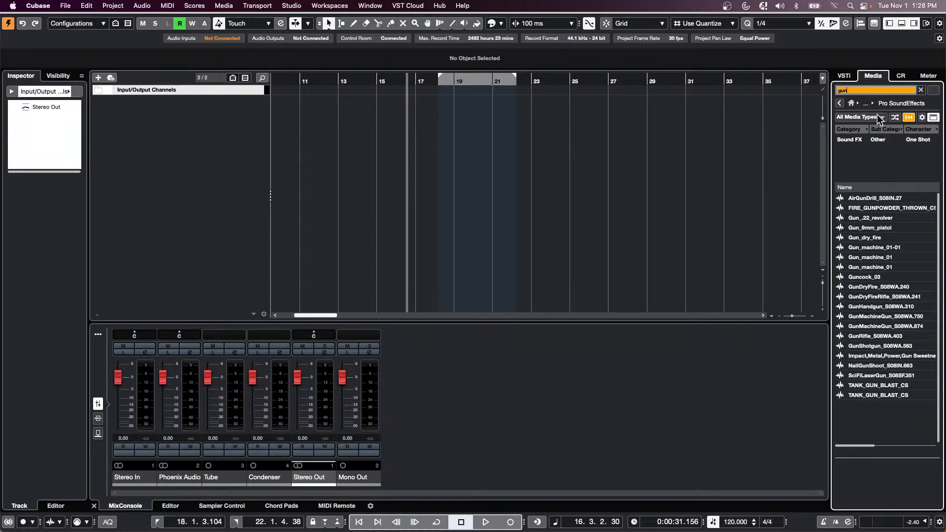
# - Audition the gunshot results: Gun_.22_revolver, Gun_9mm_pistol, Gun_dry_fire and others
pyautogui.click(874, 218)
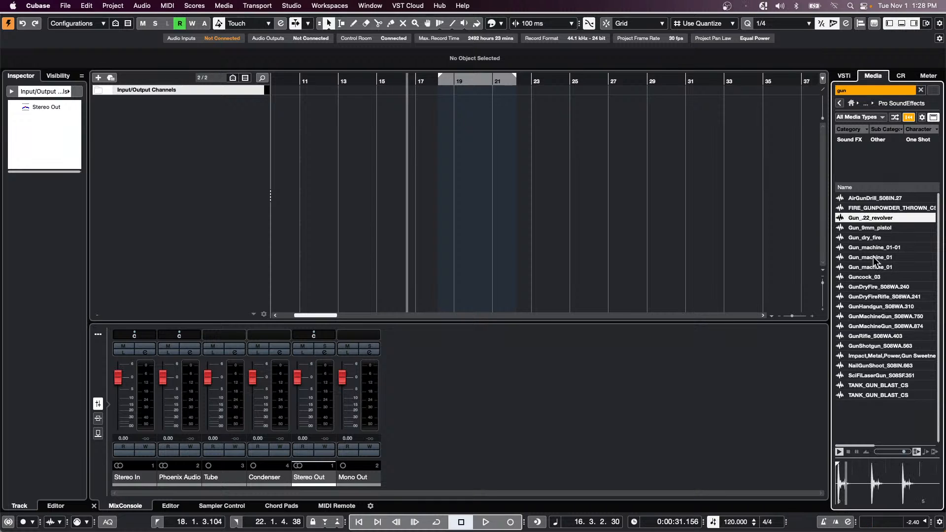
pyautogui.click(873, 228)
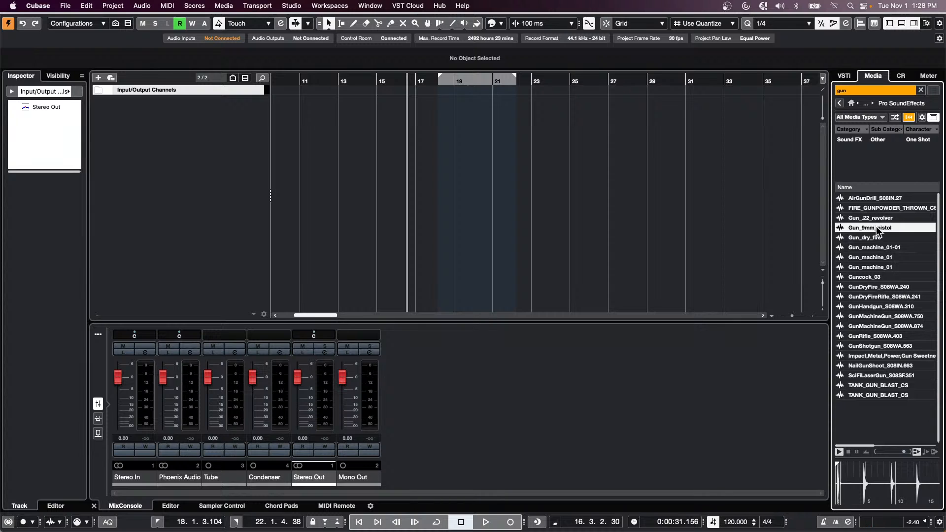
pyautogui.click(874, 237)
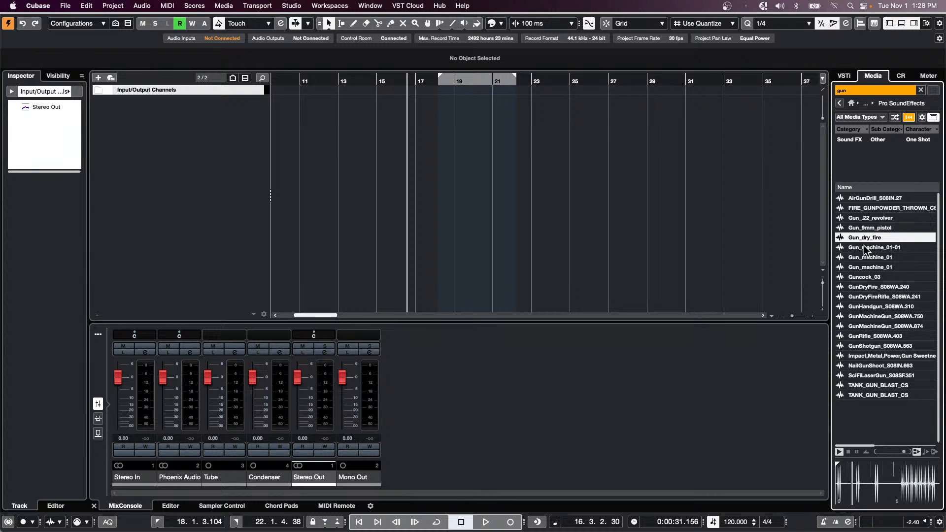
pyautogui.click(871, 247)
pyautogui.click(873, 228)
# - Add Gun_.22_revolver on a new audio track, trim it to one bar near bar 18, and open it in the Sample Editor
pyautogui.doubleClick(874, 218)
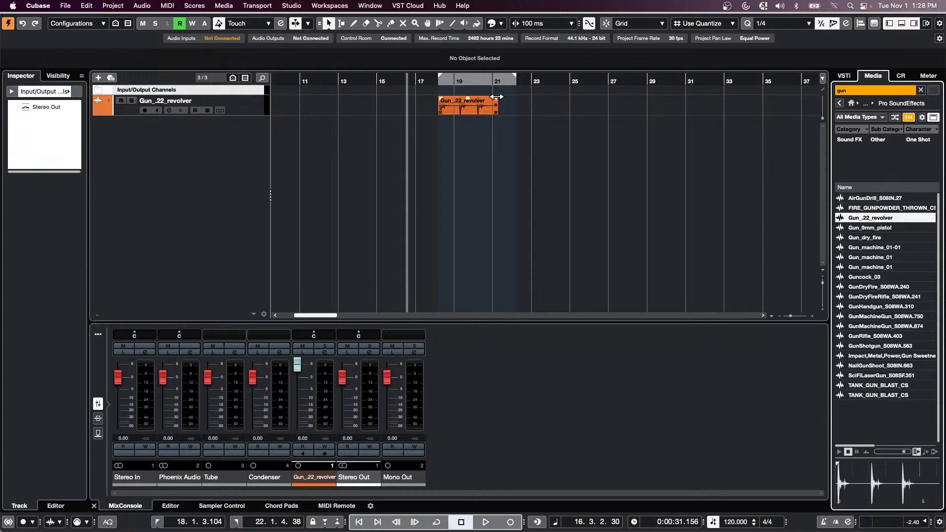
pyautogui.moveTo(496, 113); pyautogui.dragTo(454, 114)
pyautogui.moveTo(426, 78); pyautogui.dragTo(423, 105)
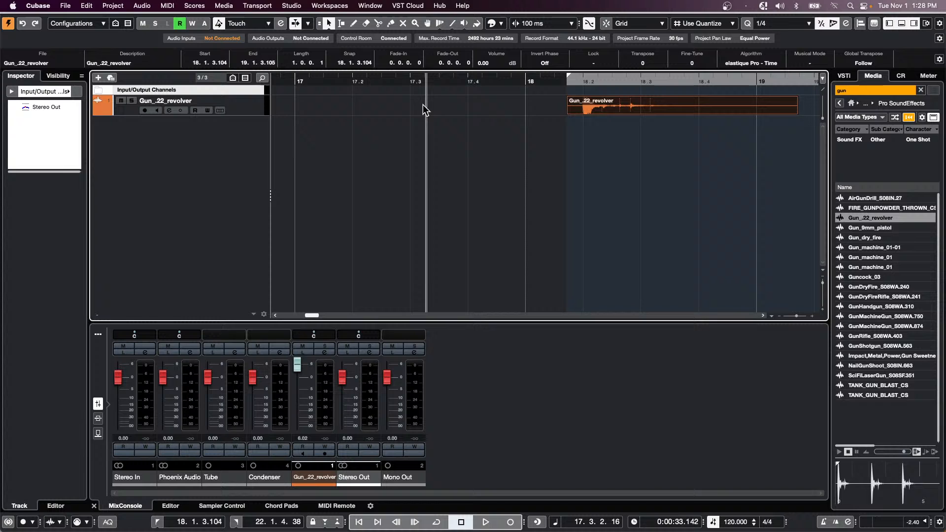
pyautogui.click(575, 109)
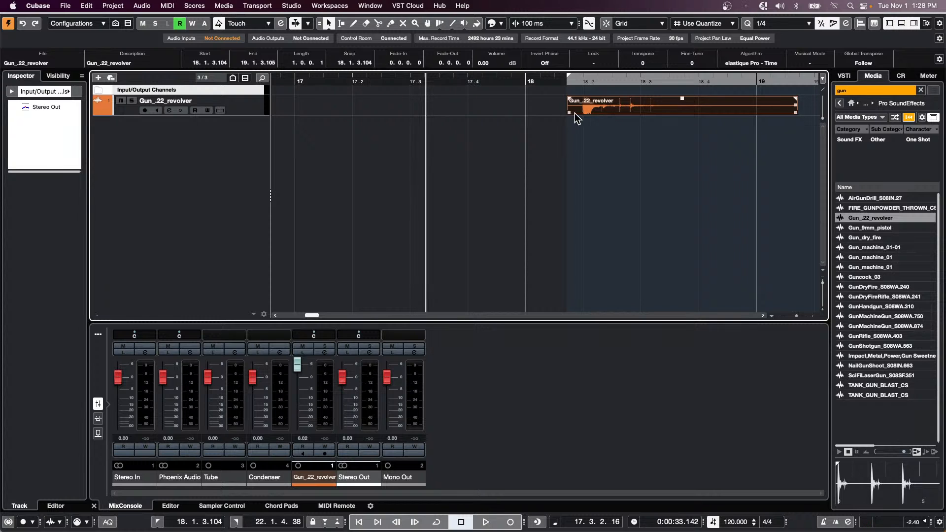
pyautogui.doubleClick(625, 113)
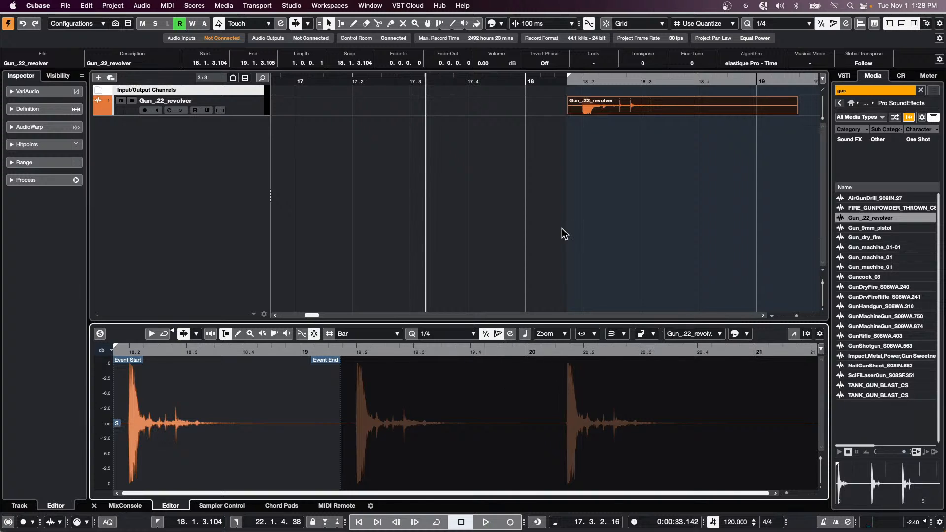
# - Drag the snap point to the first shot's onset and move the event so it snaps to 18.1.1.0
pyautogui.click(654, 336)
pyautogui.click(658, 298)
pyautogui.click(612, 334)
pyautogui.click(641, 333)
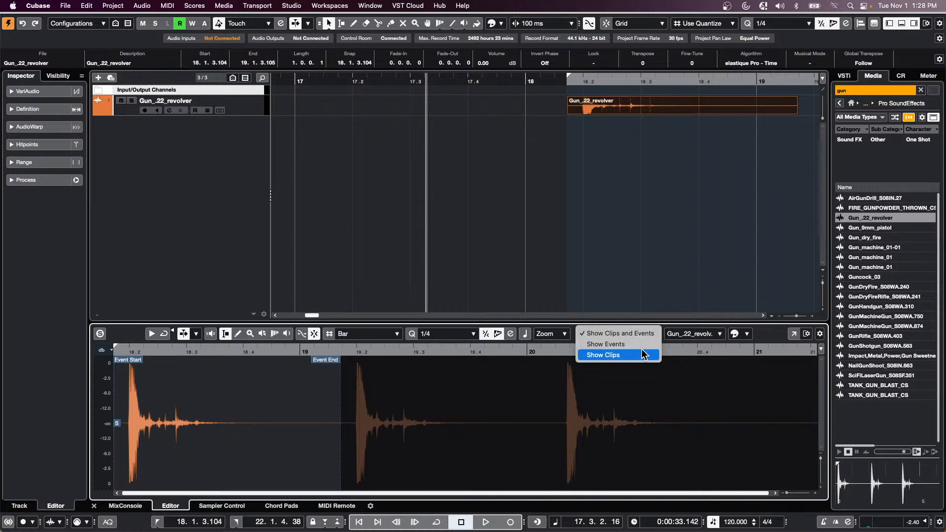
pyautogui.click(479, 357)
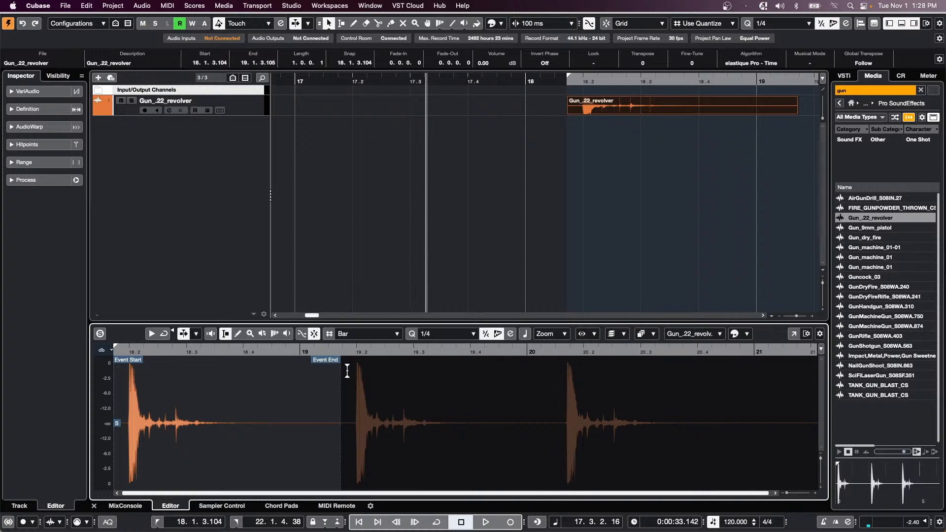
pyautogui.moveTo(118, 429); pyautogui.dragTo(131, 425)
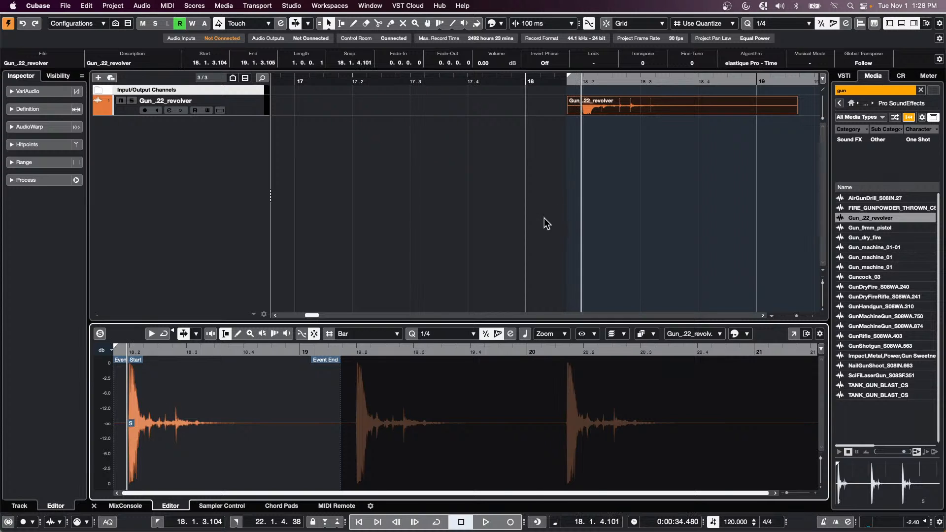
pyautogui.moveTo(649, 110); pyautogui.dragTo(609, 106)
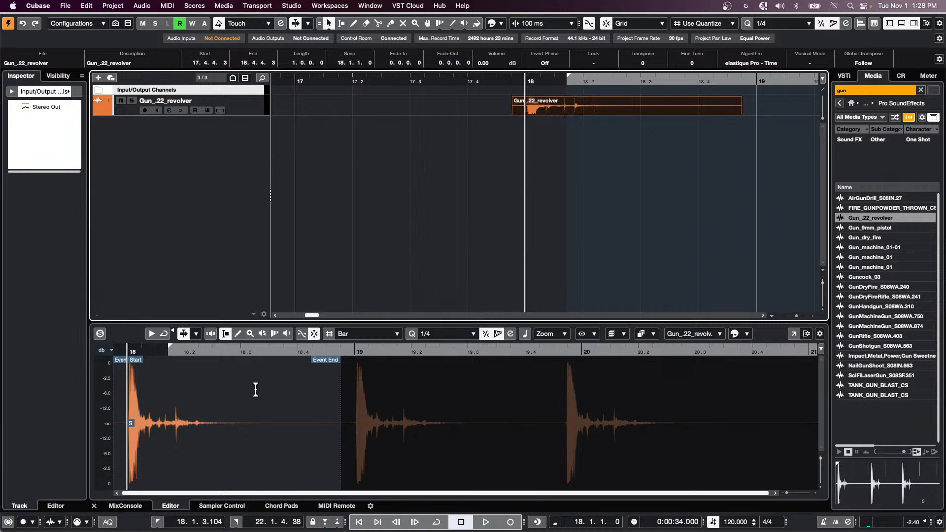
# - Run Audio > Statistics on Gun_.22_revolver to show its true peak, RMS and LUFS loudness
pyautogui.click(168, 6)
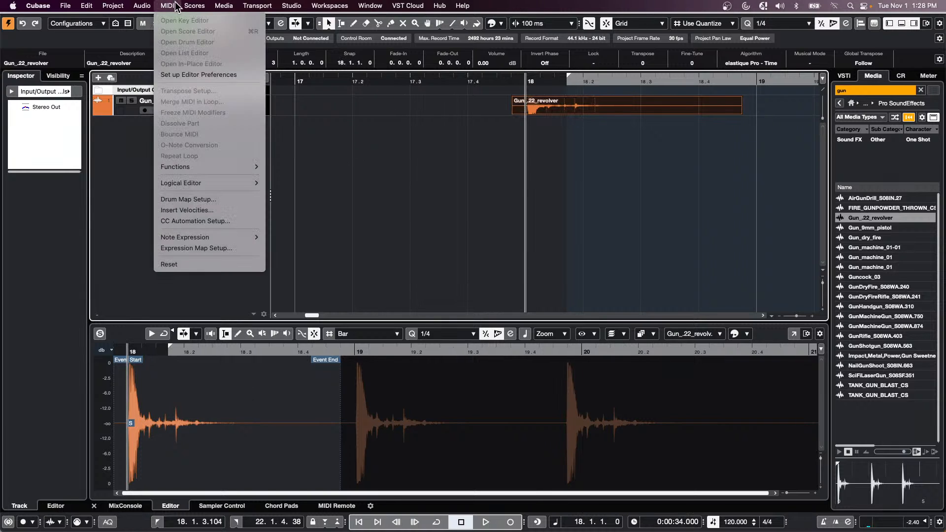
pyautogui.moveTo(196, 9)
pyautogui.moveTo(127, 7)
pyautogui.moveTo(167, 156)
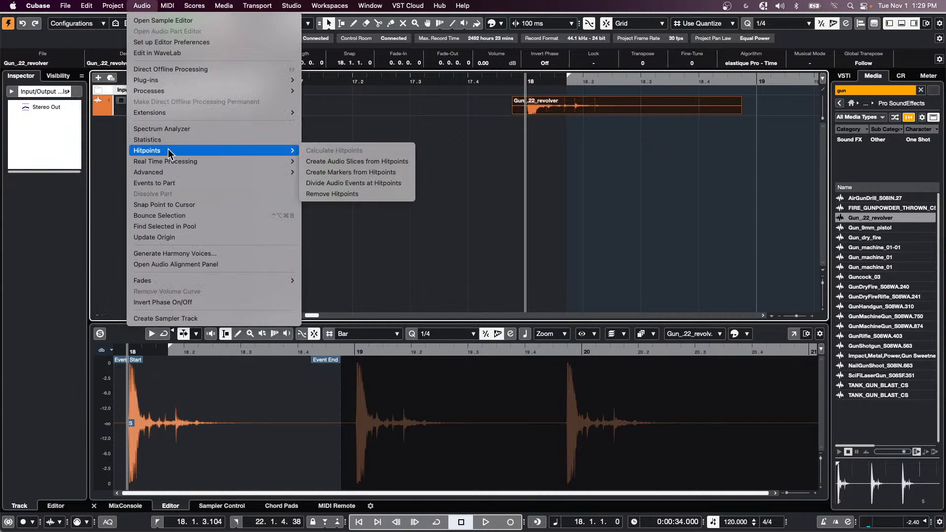
pyautogui.click(117, 252)
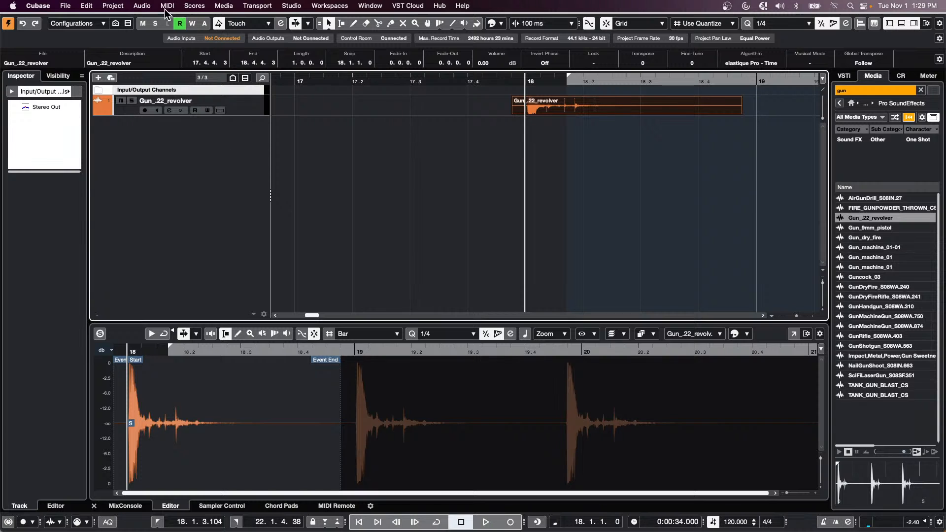
pyautogui.click(142, 6)
pyautogui.moveTo(174, 176)
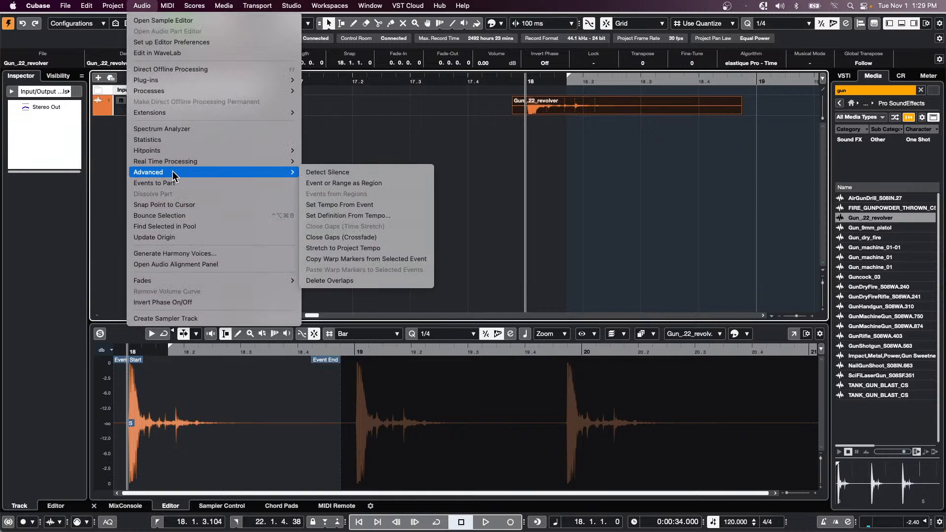
pyautogui.click(179, 142)
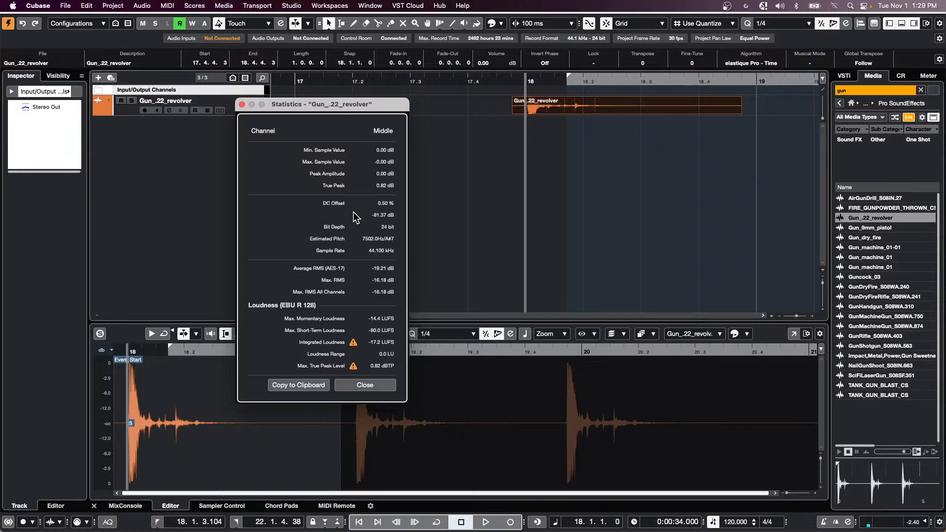
# - Close the Statistics window, then look through the Audio > Advanced submenu without choosing anything
pyautogui.click(241, 104)
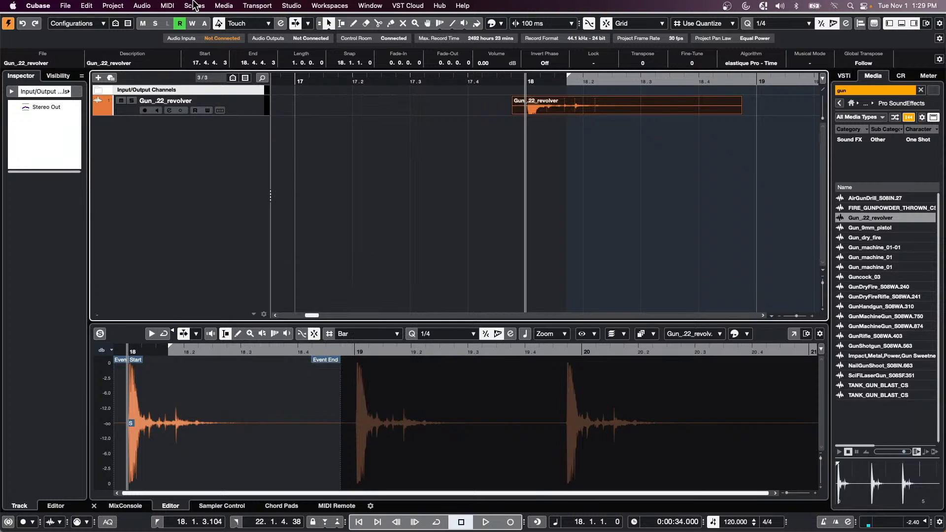
pyautogui.click(142, 5)
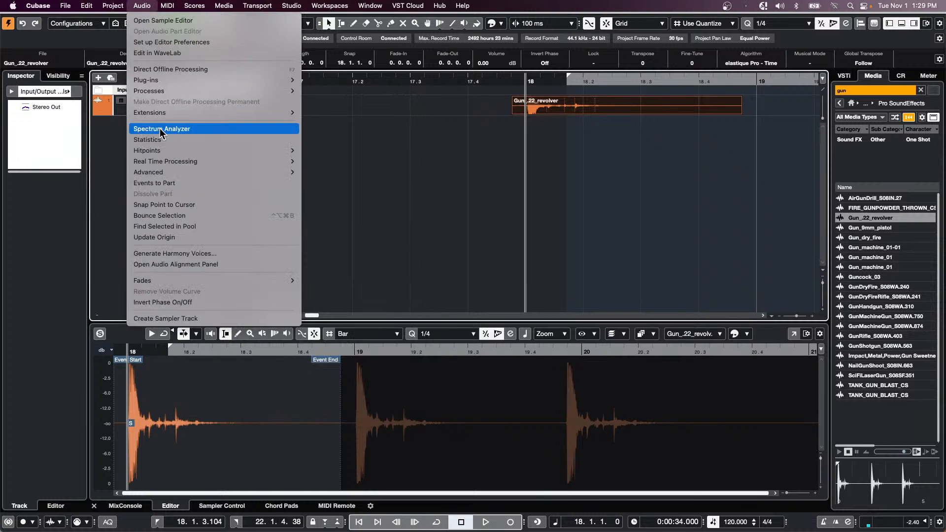
pyautogui.moveTo(173, 163)
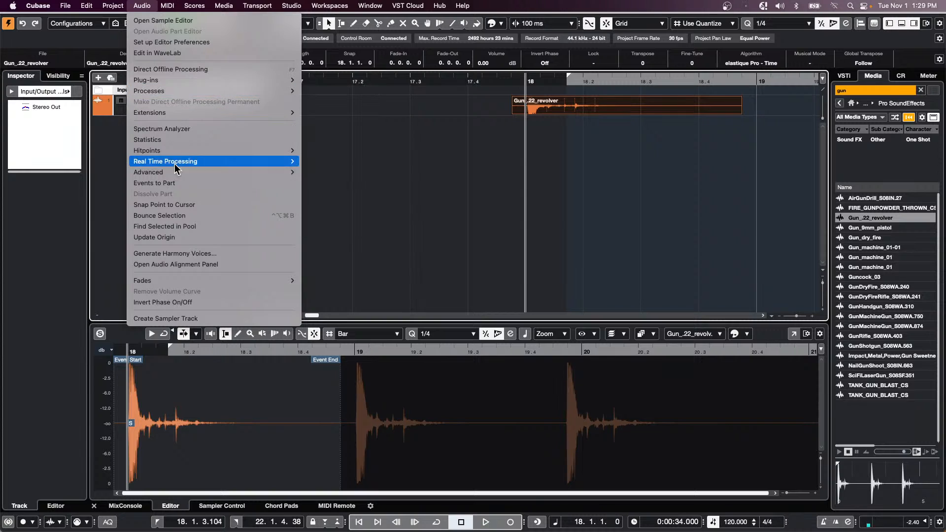
pyautogui.moveTo(180, 179)
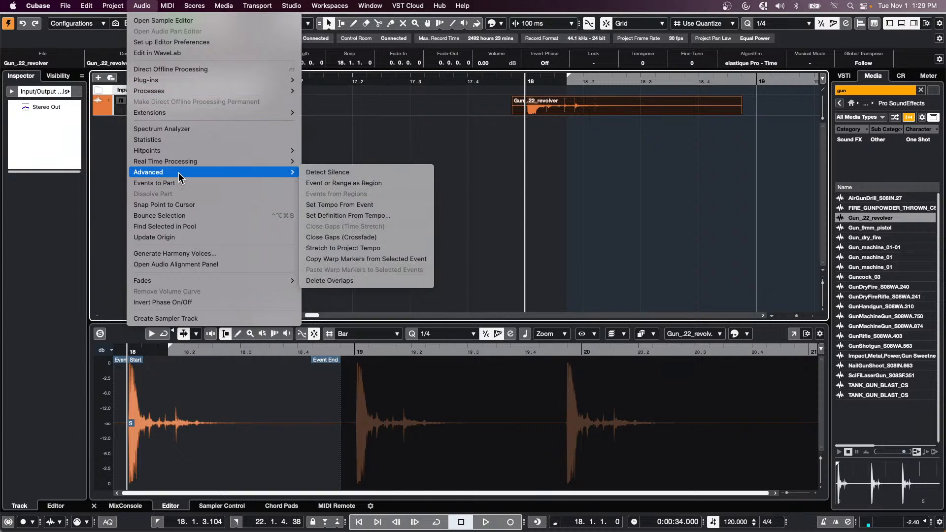
pyautogui.click(379, 138)
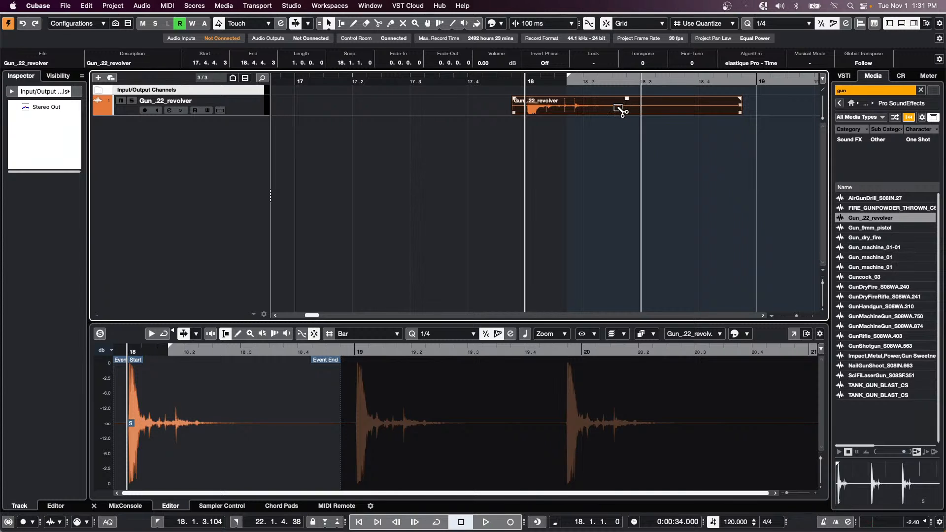
# - Cycle-play the Gun_.22_revolver event with locators set to it, then stop
pyautogui.hotkey('shift', 'g')
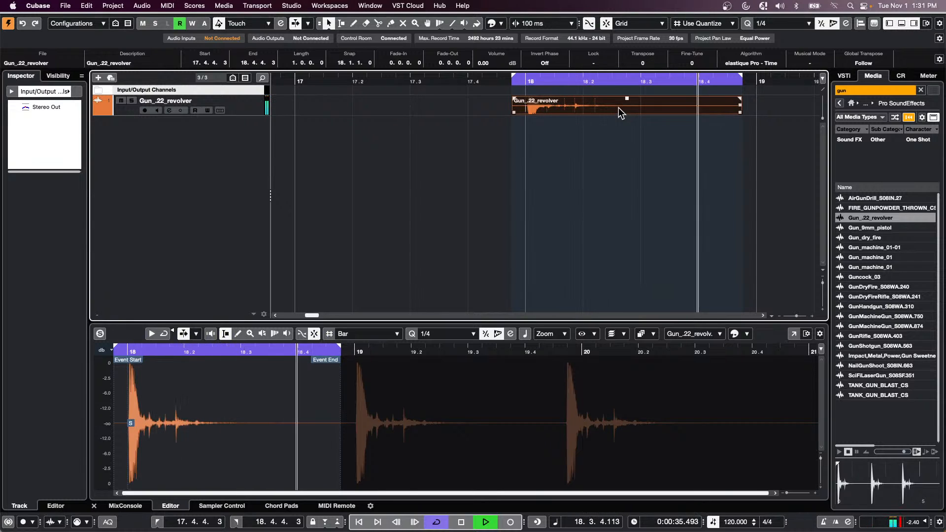
pyautogui.press('space')
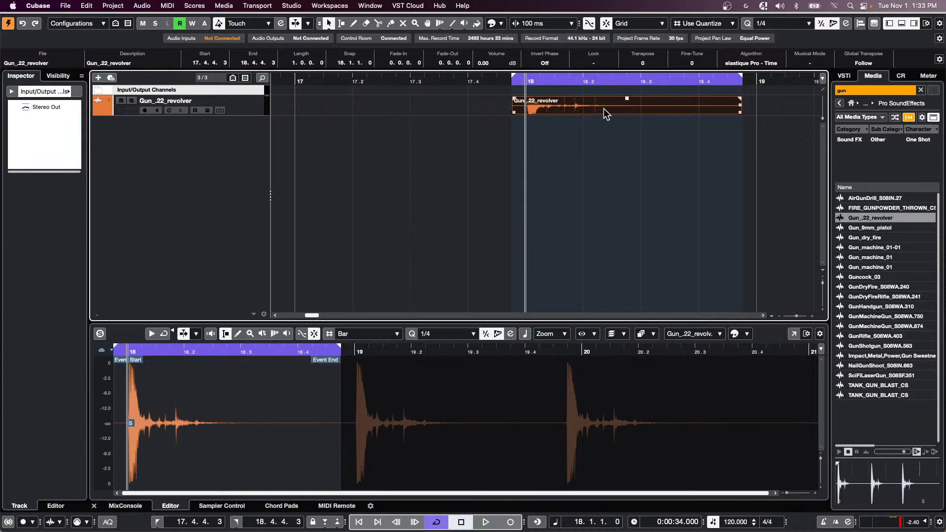
# - Preview Aqua in the Padshop Library with the search cleared, then drag it in at bar 17
pyautogui.click(839, 102)
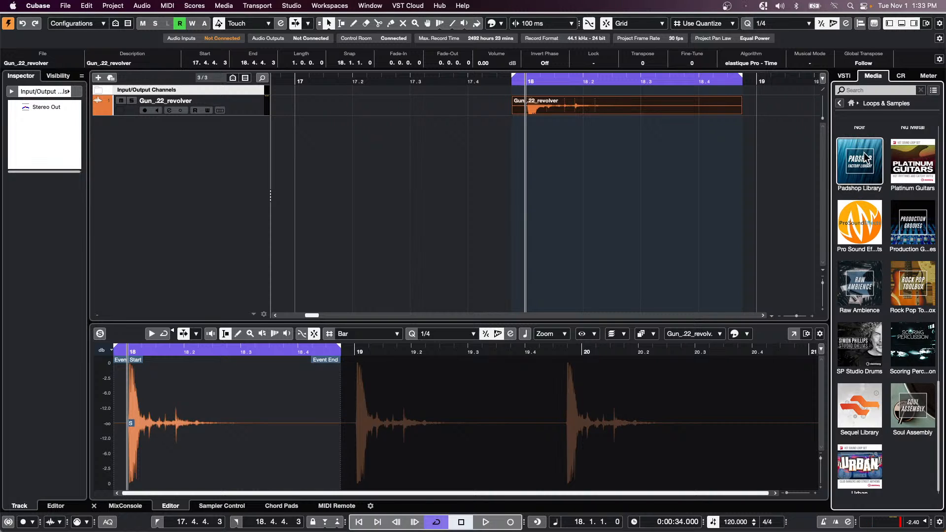
pyautogui.click(870, 170)
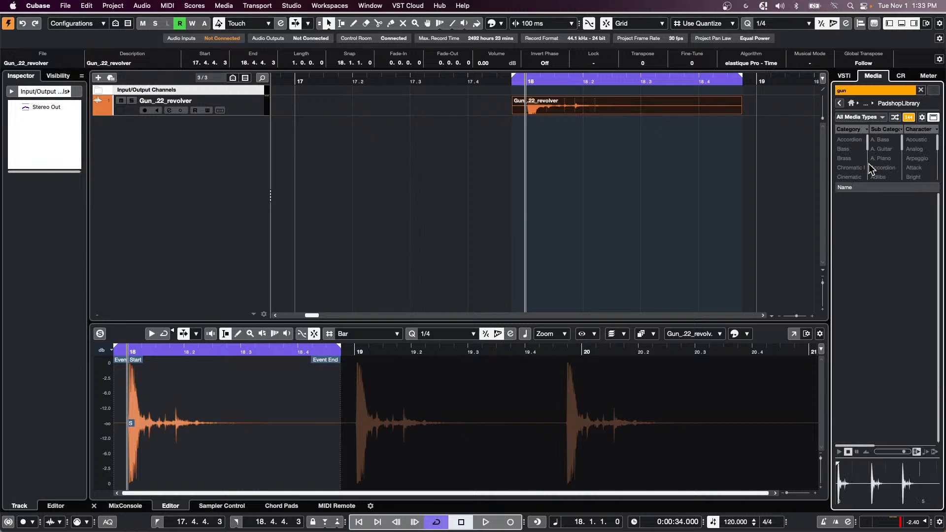
pyautogui.click(861, 92)
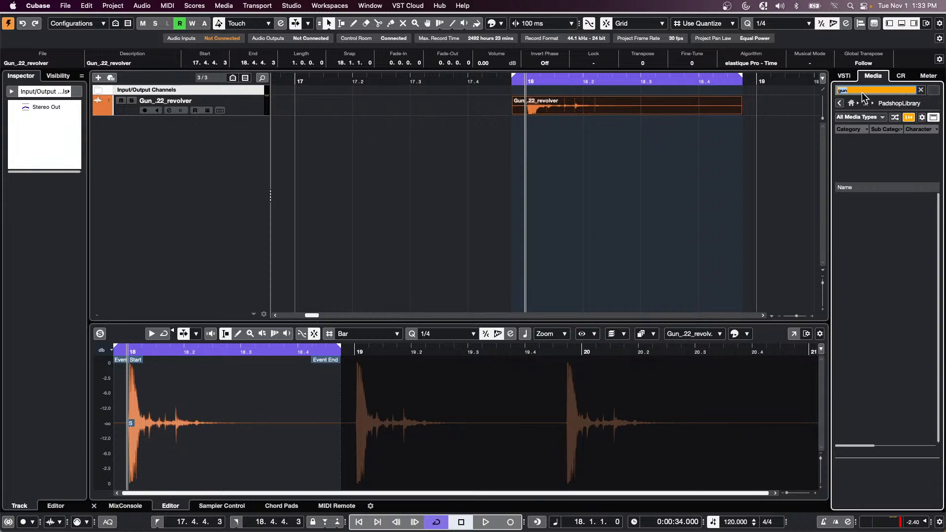
pyautogui.click(866, 257)
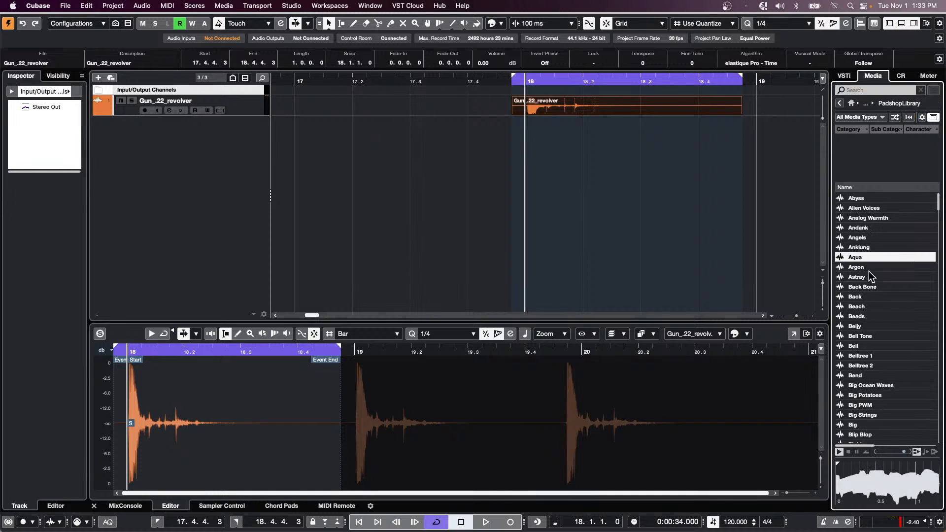
pyautogui.moveTo(855, 257); pyautogui.dragTo(262, 176)
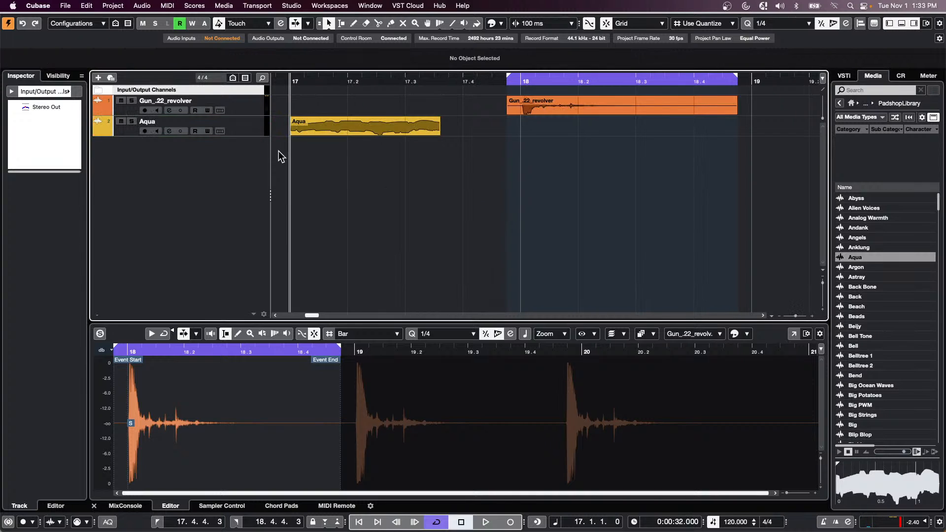
# - Select the Aqua event to show its waveform, browsing Audio menu and Process options without applying anything
pyautogui.click(344, 132)
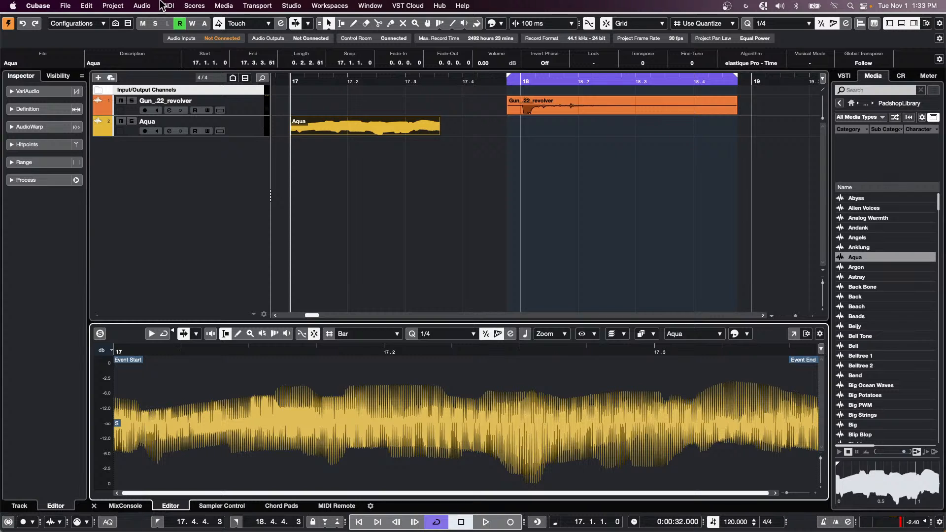
pyautogui.click(142, 5)
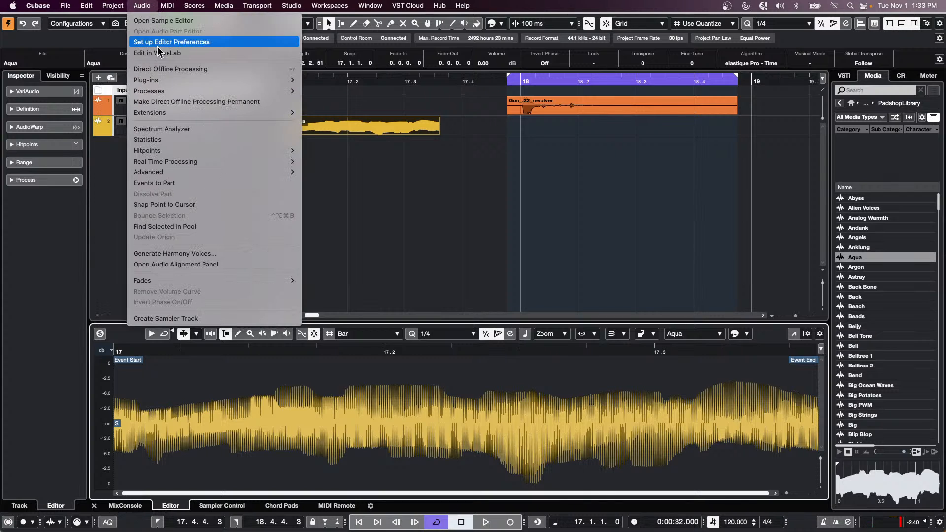
pyautogui.moveTo(201, 156)
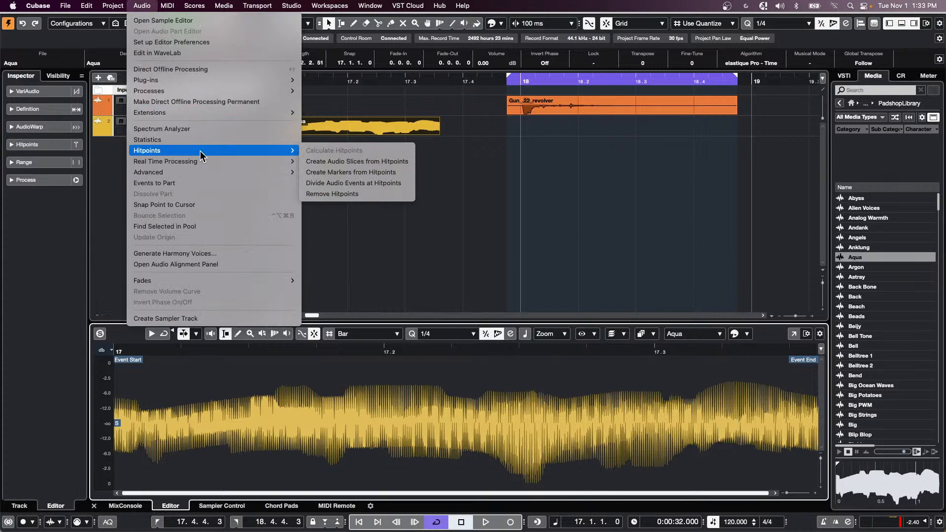
pyautogui.click(21, 198)
pyautogui.click(40, 179)
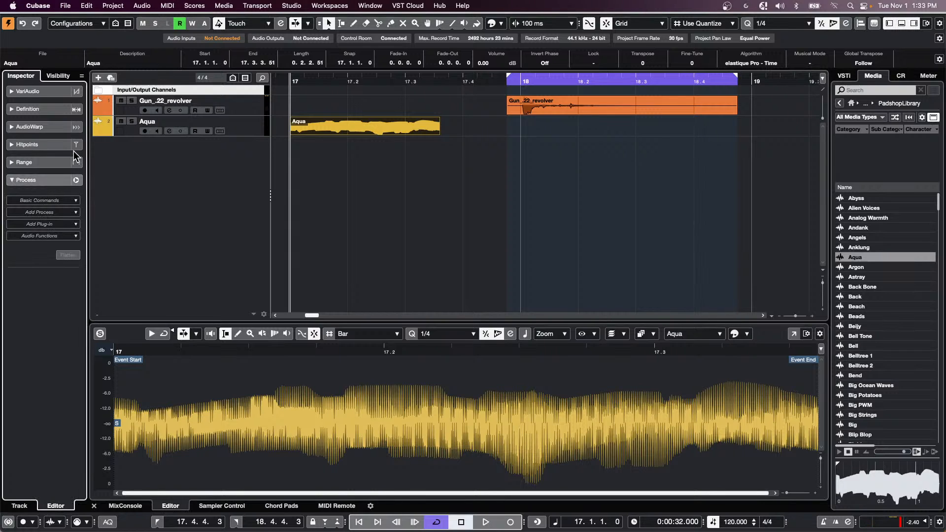
pyautogui.click(391, 139)
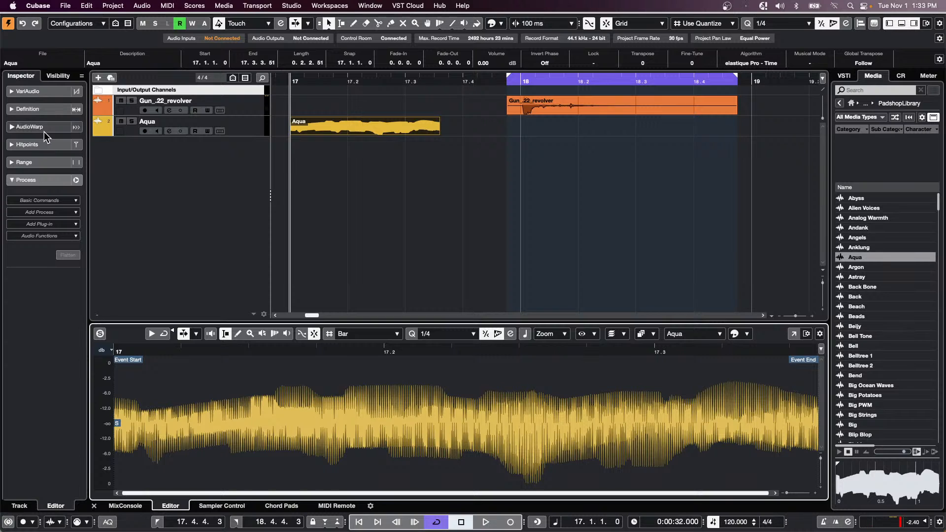
pyautogui.click(354, 124)
# - Load ModMachine from the Delay category into the Aqua track's first insert slot
pyautogui.click(249, 132)
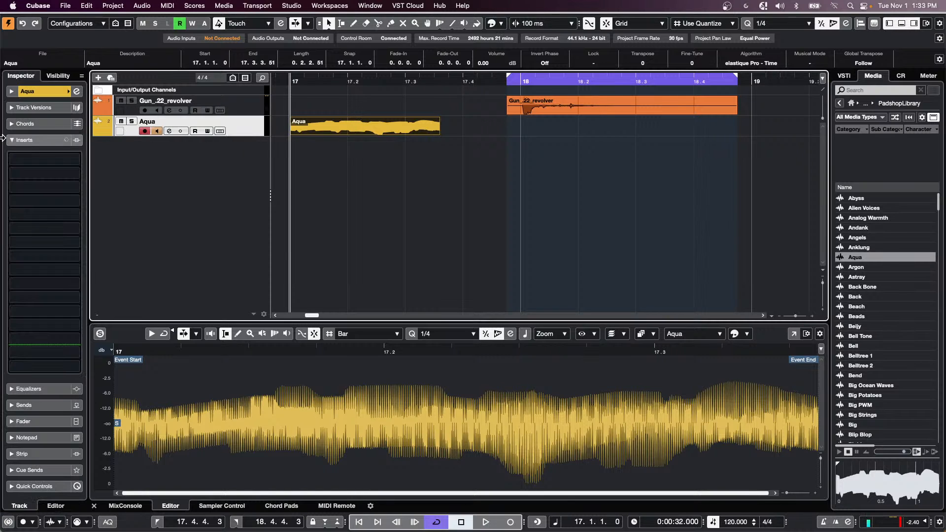
pyautogui.click(66, 164)
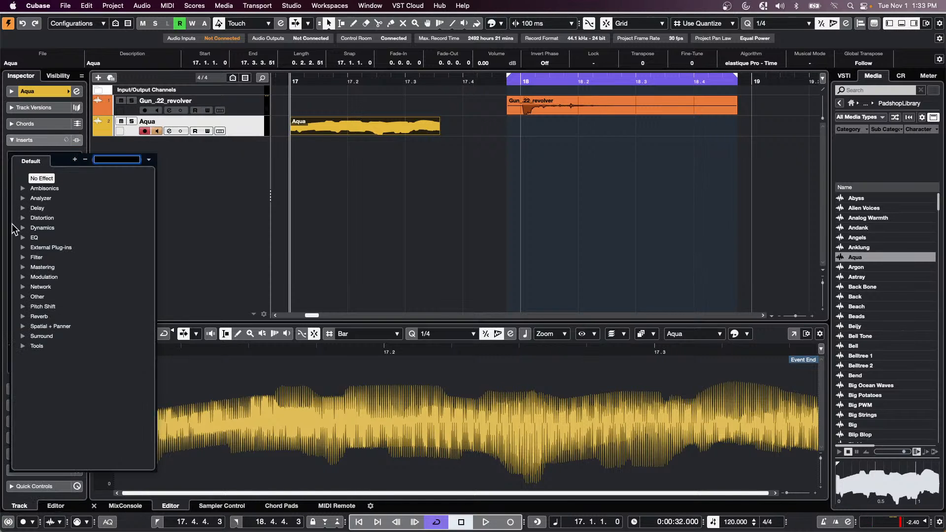
pyautogui.click(23, 198)
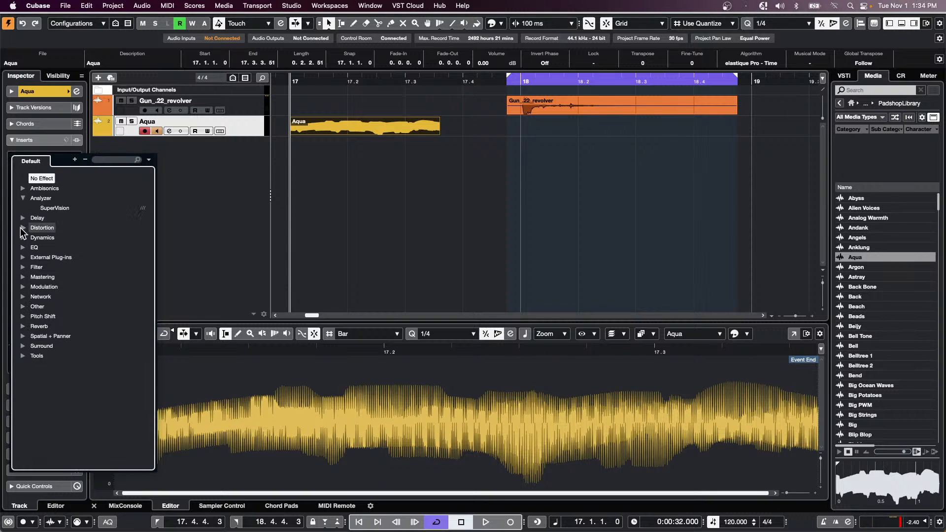
pyautogui.click(22, 218)
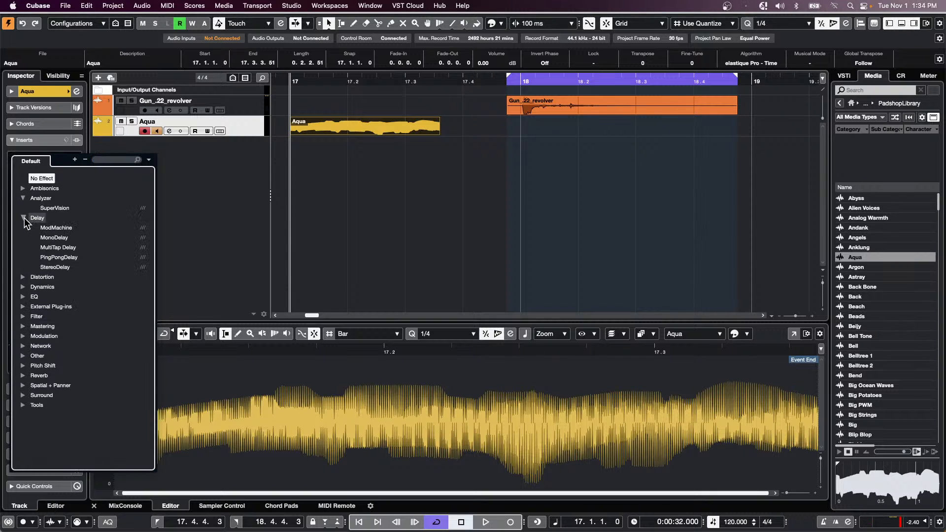
pyautogui.click(58, 227)
# - Load Flanger from the Modulation category into the second insert slot
pyautogui.click(71, 176)
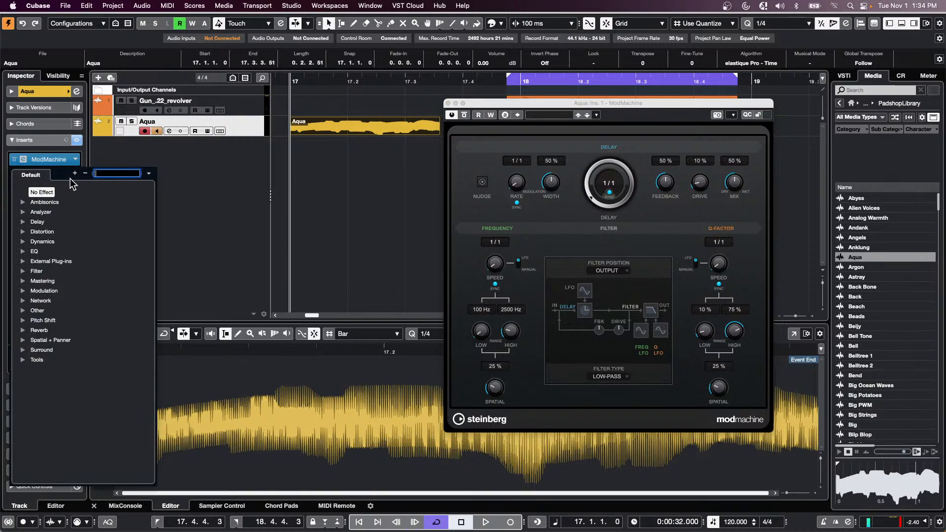
pyautogui.click(24, 292)
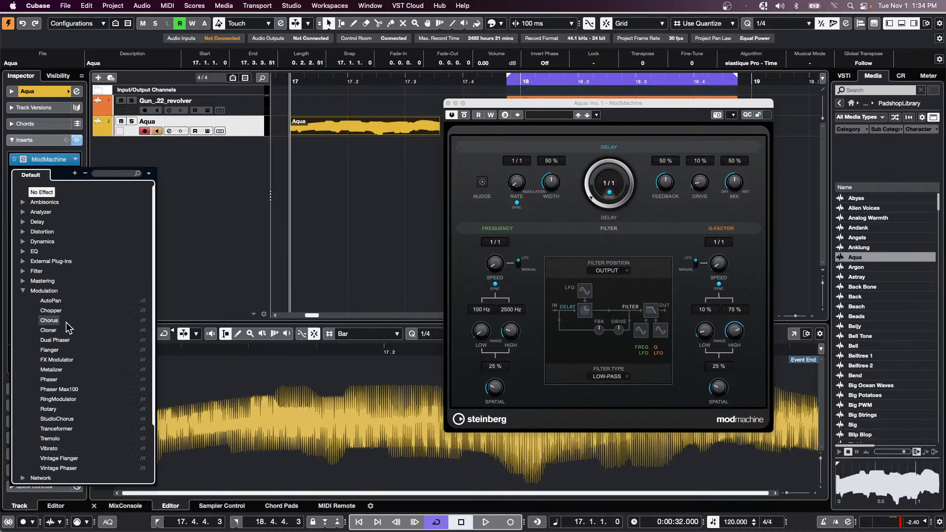
pyautogui.click(54, 351)
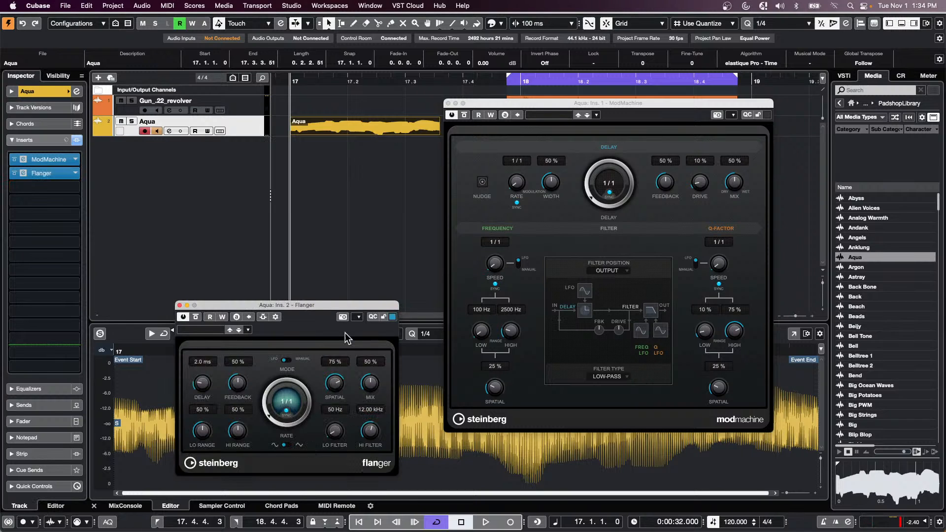
# - Audition the inserts and shorten the ModMachine delay time to 1/4
pyautogui.press('space')
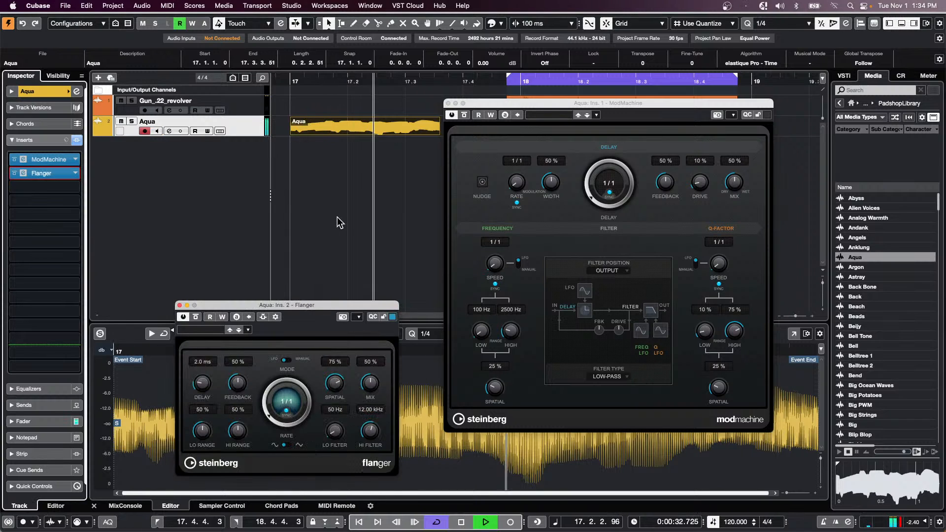
pyautogui.press('space')
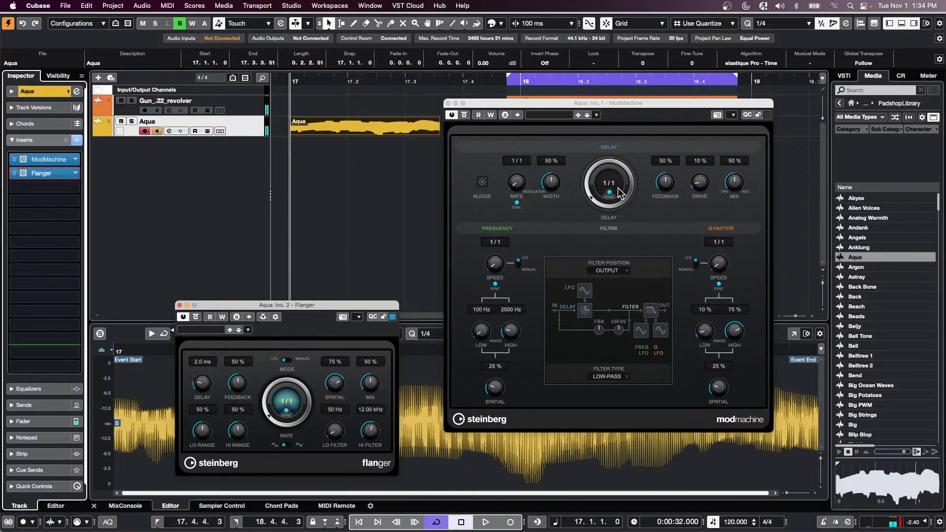
pyautogui.moveTo(591, 198); pyautogui.dragTo(587, 184)
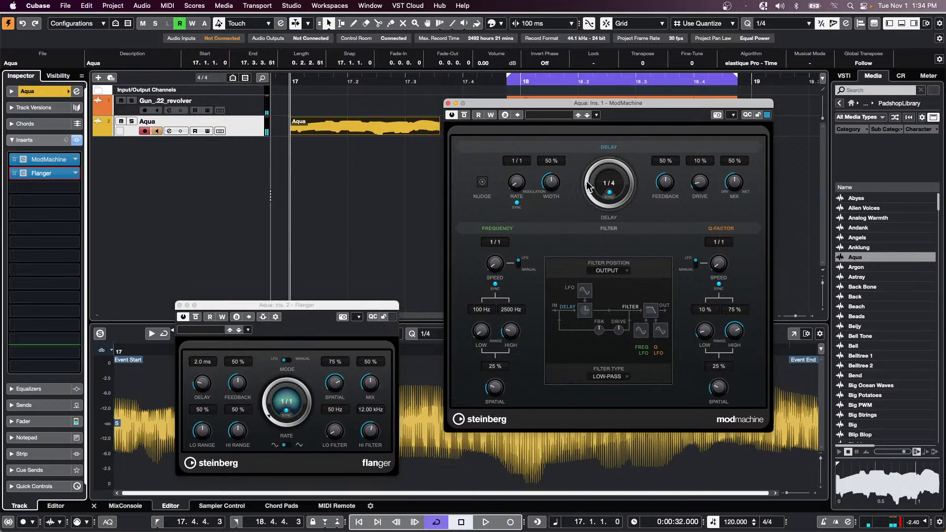
pyautogui.moveTo(323, 80); pyautogui.dragTo(231, 110)
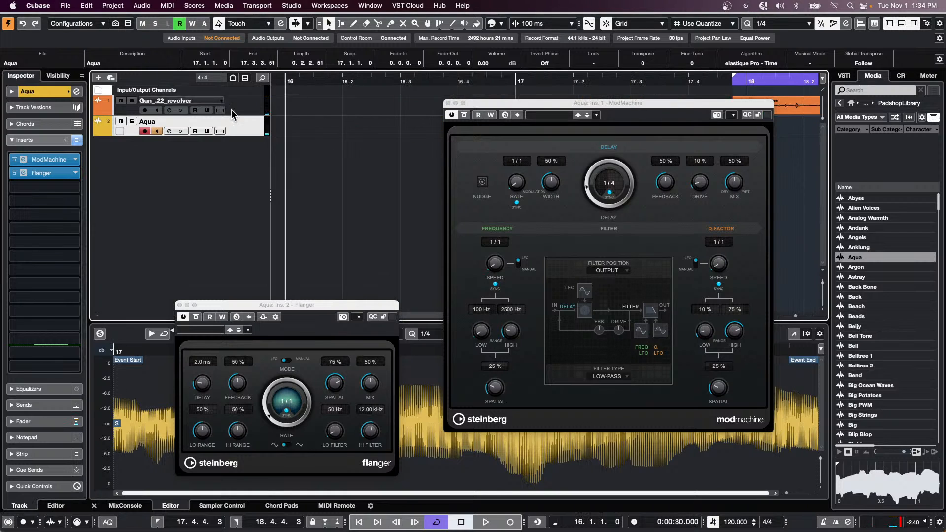
pyautogui.moveTo(528, 104); pyautogui.dragTo(522, 249)
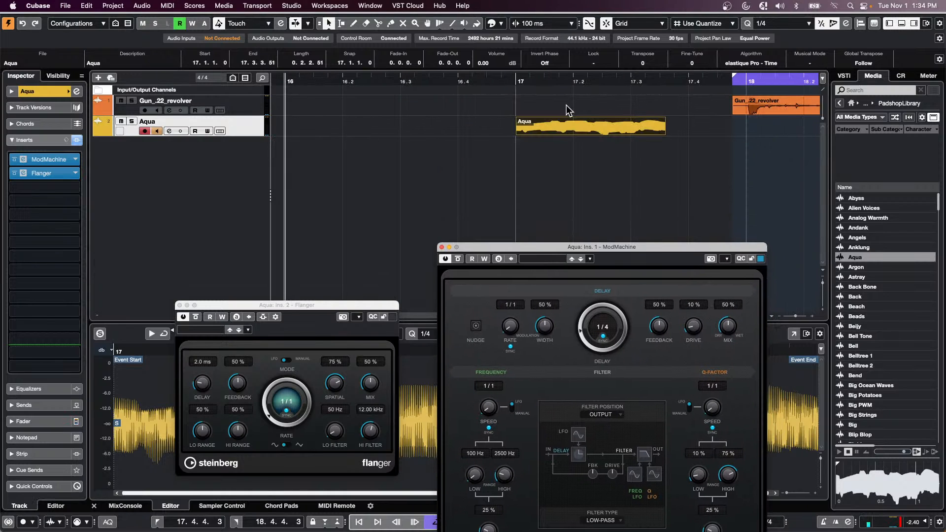
pyautogui.press('space')
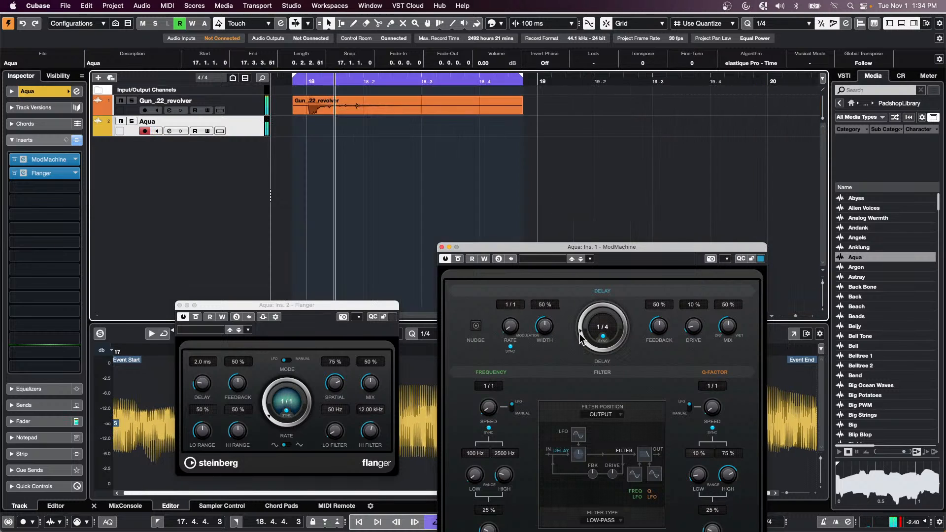
pyautogui.press('space')
# - Mute the revolver track, repeat the Aqua event up to bar 24, and set Flanger rate to 1/4
pyautogui.click(121, 100)
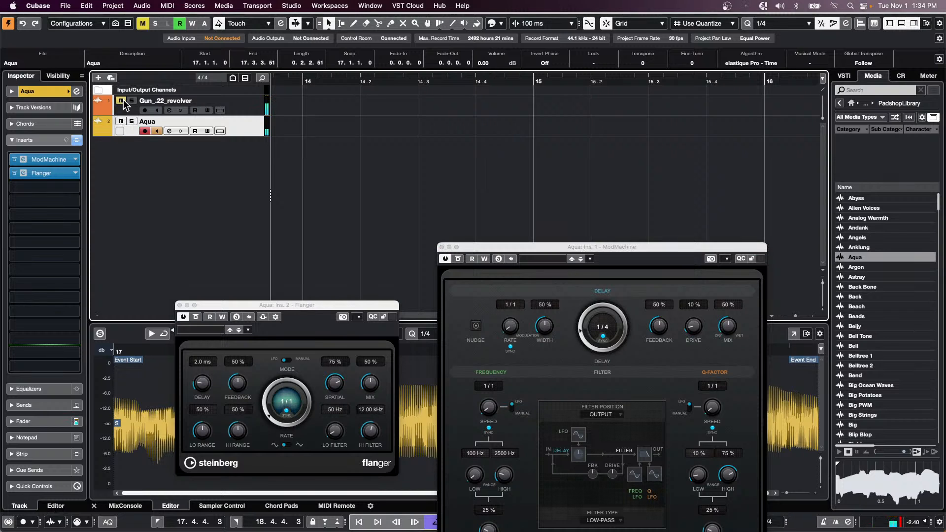
pyautogui.hscroll(10, 392, 84)
pyautogui.moveTo(389, 84); pyautogui.dragTo(381, 27)
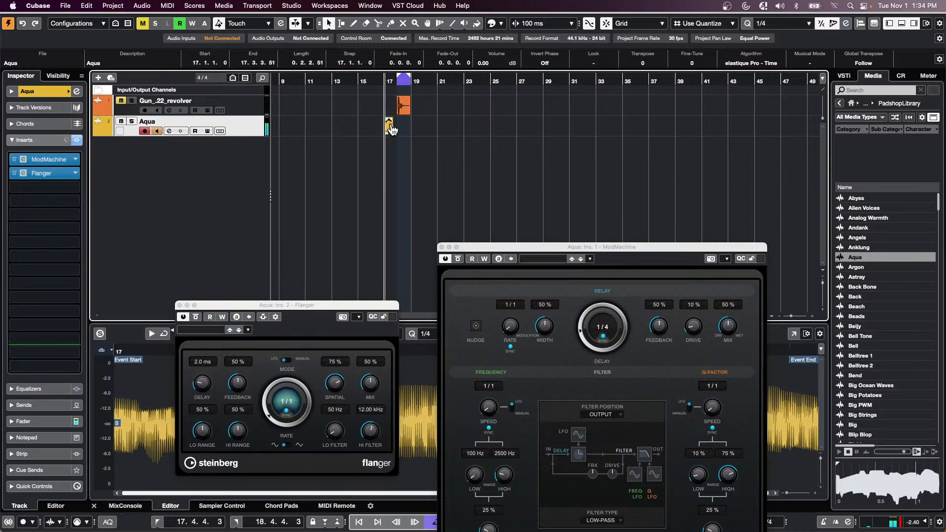
pyautogui.moveTo(392, 130); pyautogui.dragTo(488, 129)
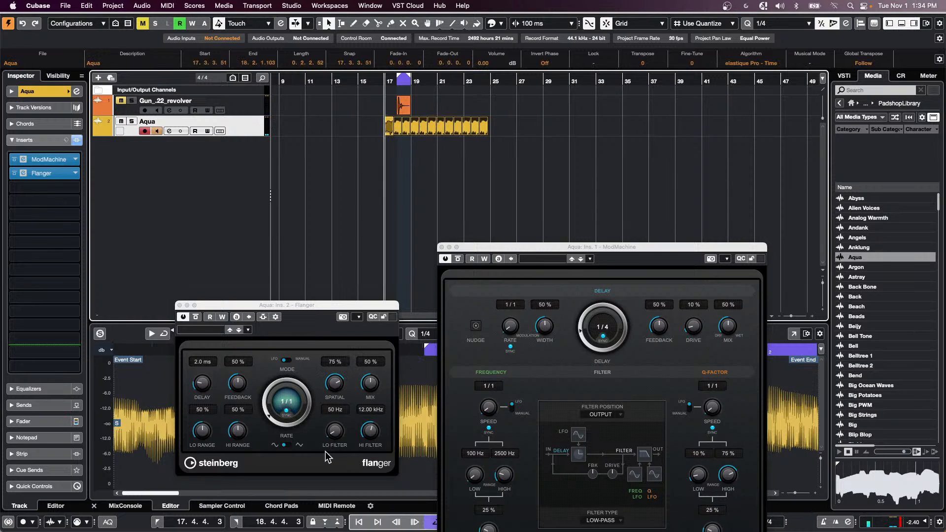
pyautogui.moveTo(278, 421); pyautogui.dragTo(264, 401)
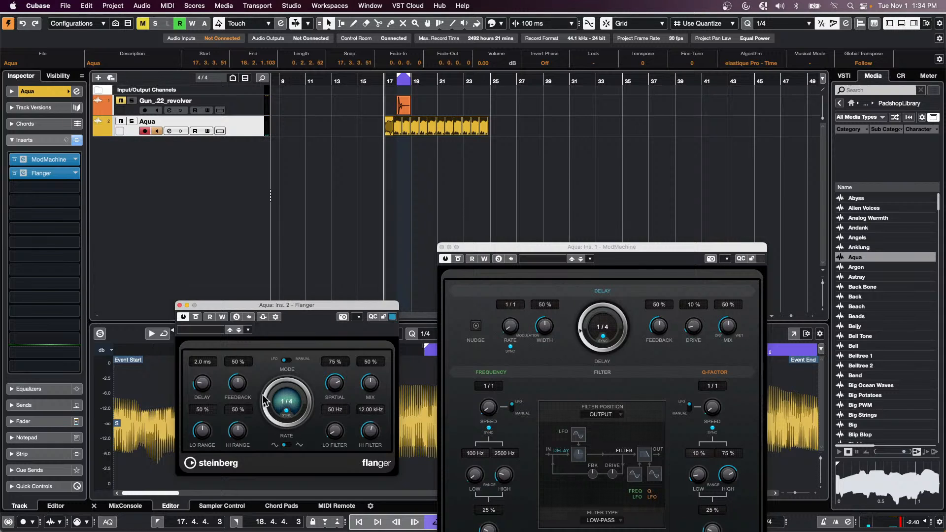
pyautogui.press('space')
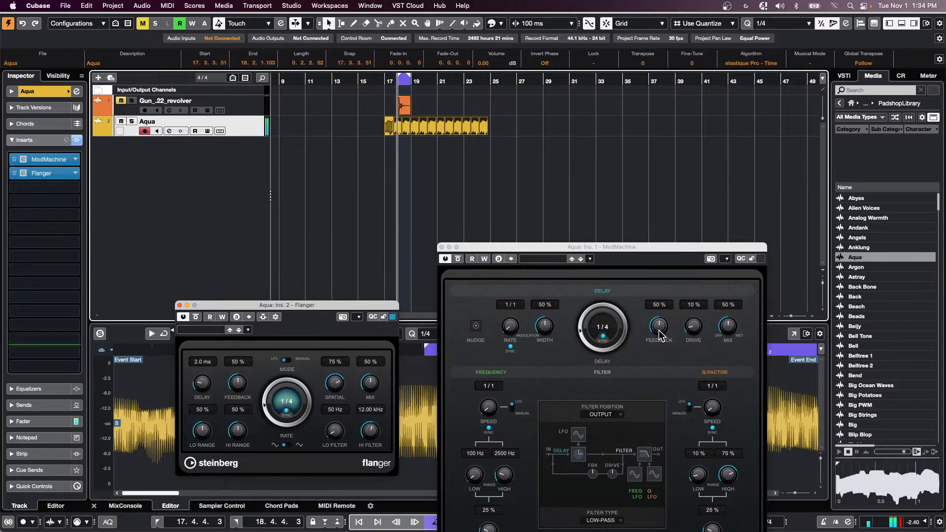
# - Load the Arpeggios preset into ModMachine
pyautogui.click(547, 258)
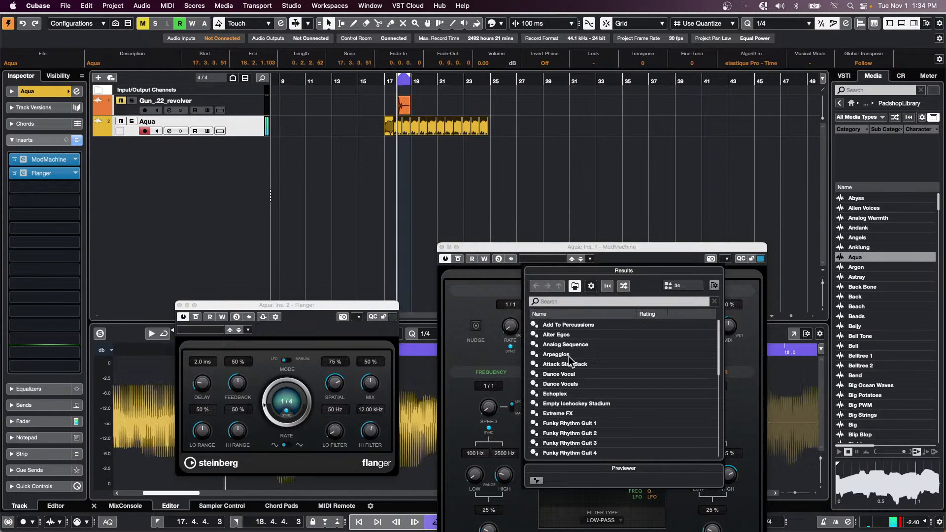
pyautogui.click(557, 354)
pyautogui.click(481, 283)
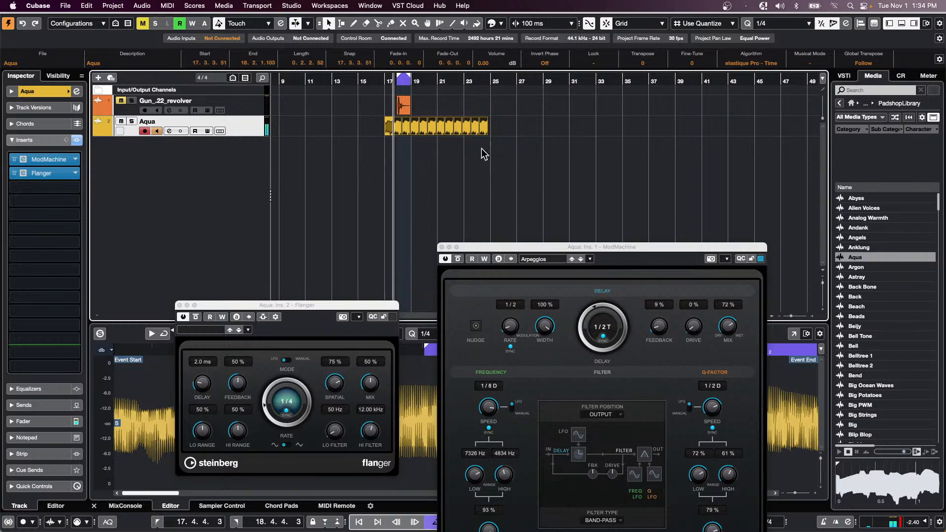
# - Delete the longer Aqua event after the short first piece, then open Direct Offline Processing with F7
pyautogui.click(388, 130)
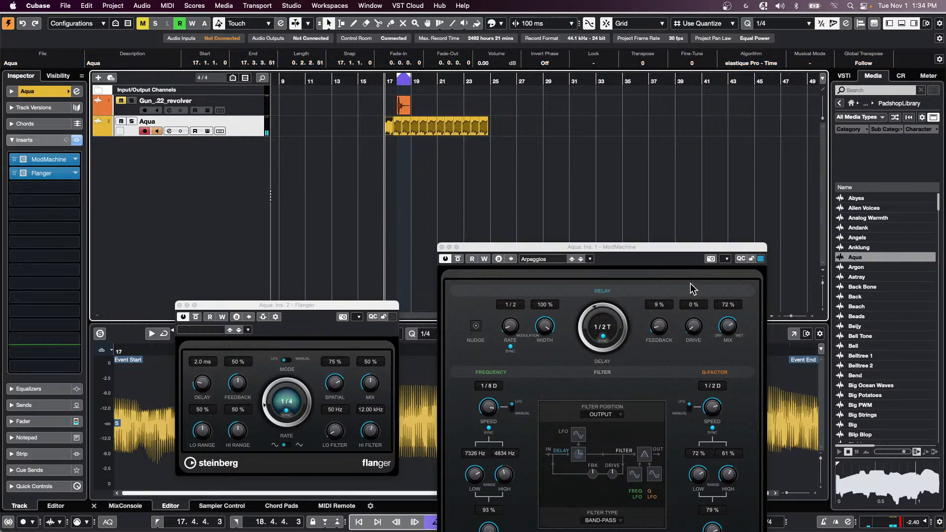
pyautogui.click(398, 130)
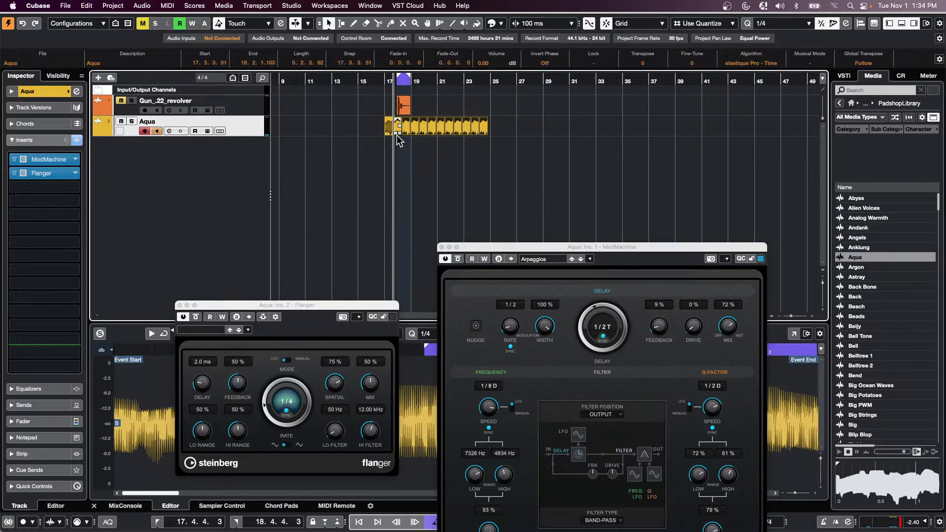
pyautogui.press('Delete')
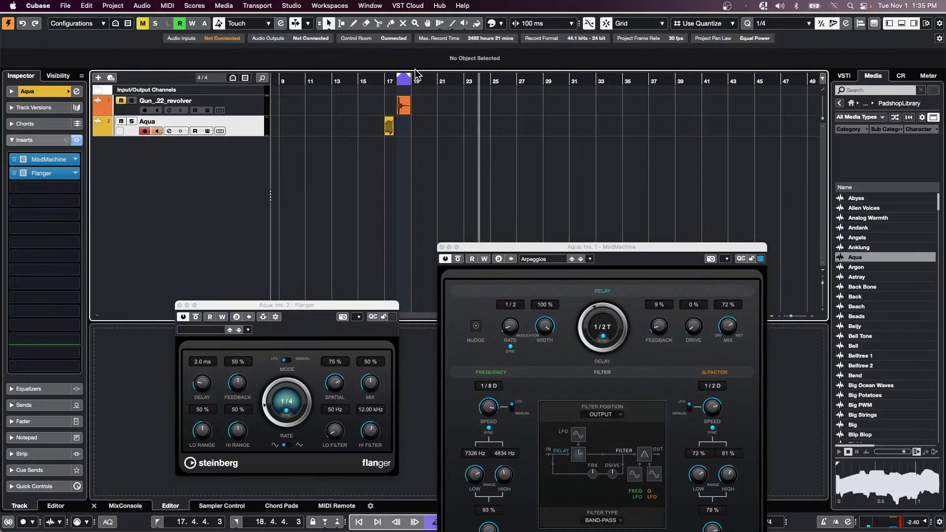
pyautogui.moveTo(385, 80); pyautogui.dragTo(384, 105)
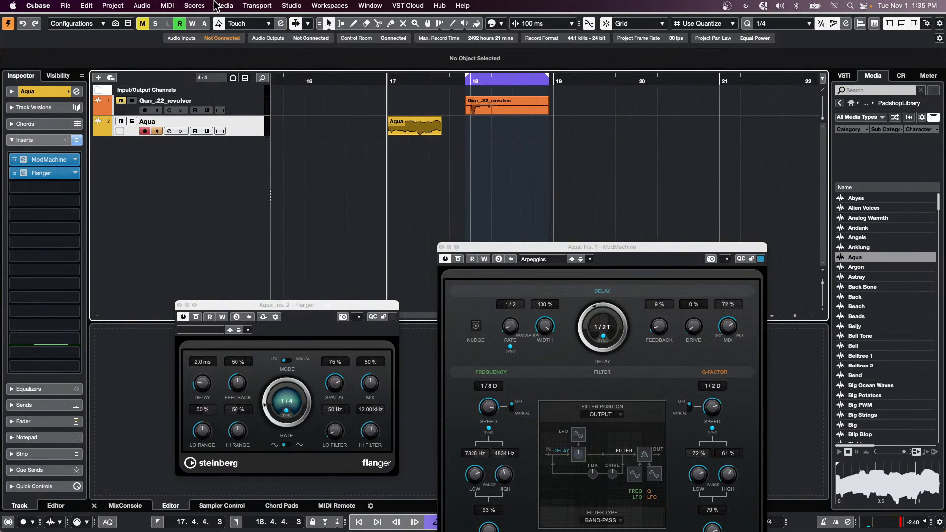
pyautogui.press('F7')
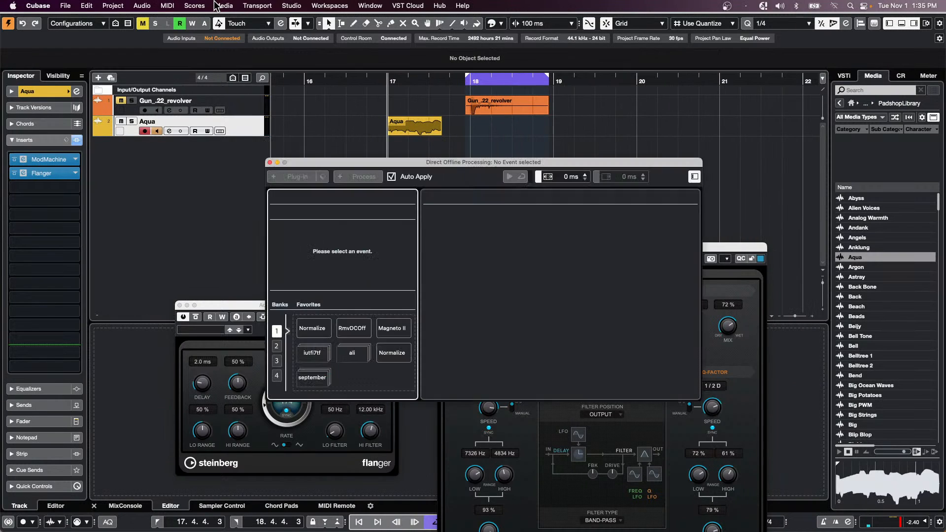
# - Look through the insert chain preset options without choosing one
pyautogui.click(65, 141)
pyautogui.click(152, 221)
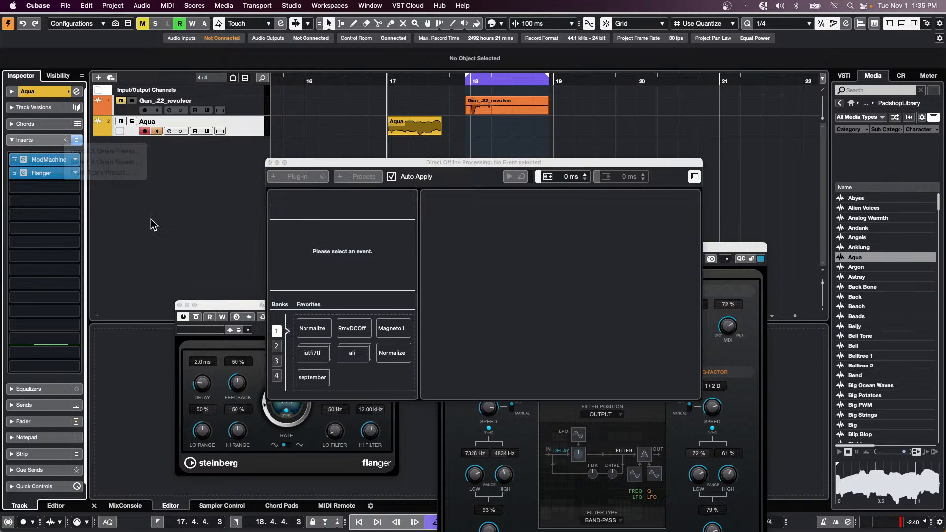
pyautogui.click(67, 142)
pyautogui.click(316, 260)
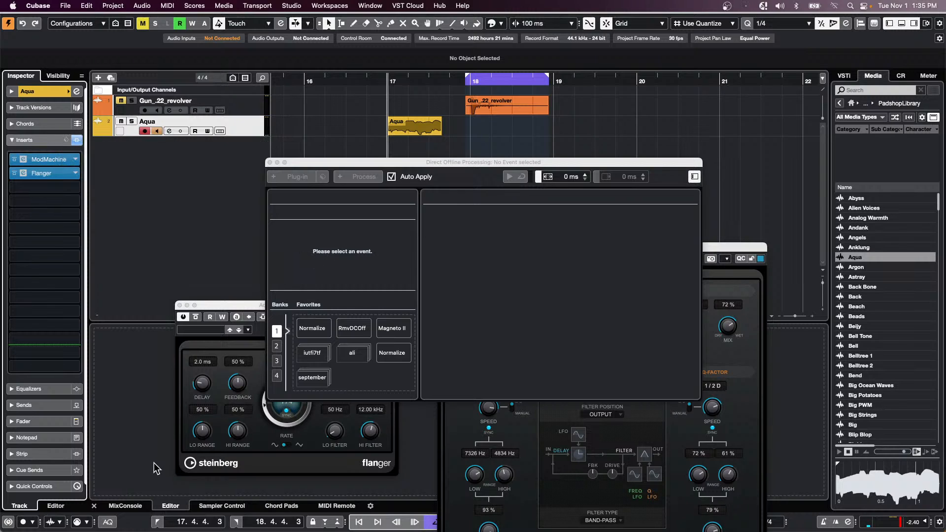
# - Show the MixConsole in the lower zone with insert racks, and close the Flanger window
pyautogui.click(129, 506)
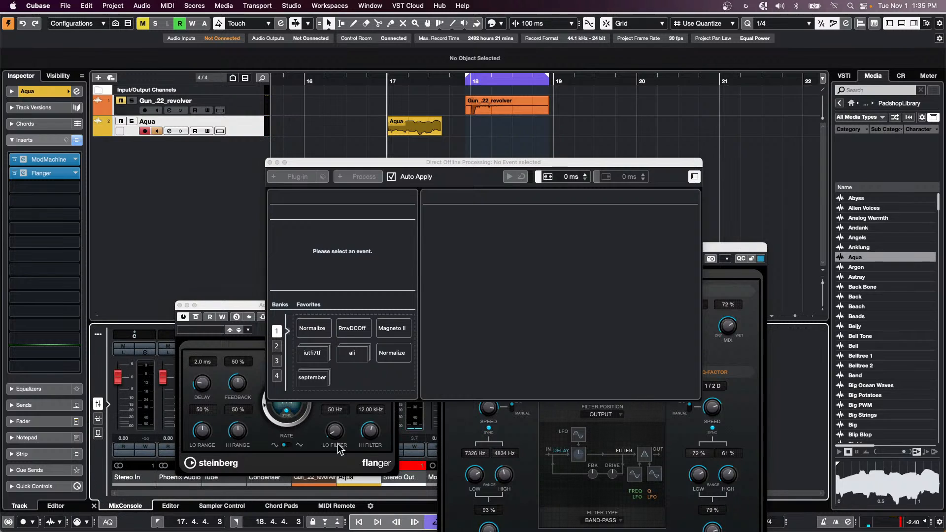
pyautogui.click(180, 305)
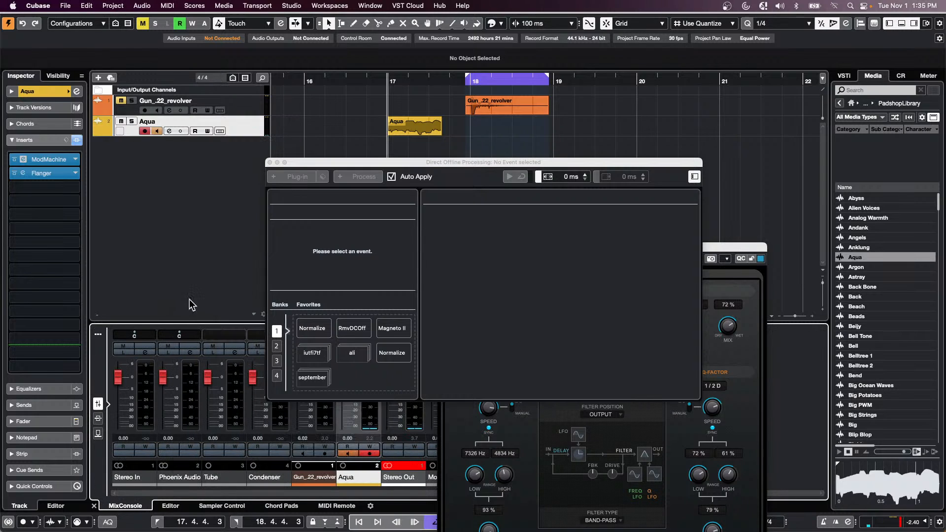
pyautogui.click(98, 419)
# - Drag Aqua's Inserts rack into Direct Offline Processing to add ModMachine and Flanger as processes
pyautogui.moveTo(385, 164); pyautogui.dragTo(669, 162)
pyautogui.click(376, 386)
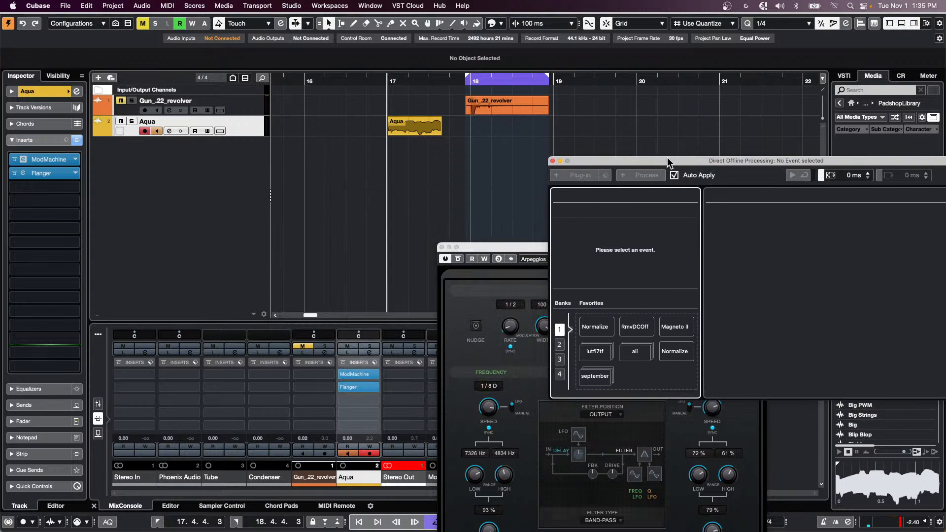
pyautogui.moveTo(359, 364); pyautogui.dragTo(635, 241)
pyautogui.moveTo(357, 363); pyautogui.dragTo(642, 253)
pyautogui.click(423, 127)
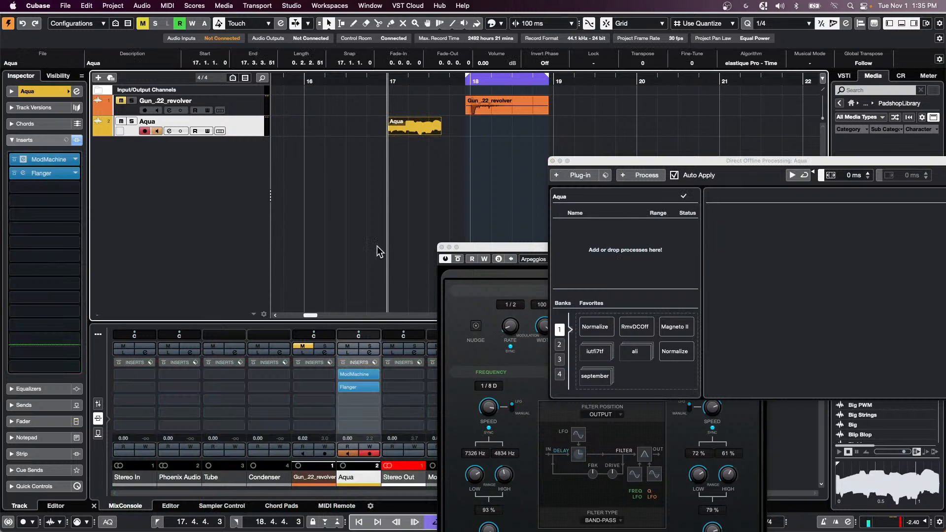
pyautogui.moveTo(358, 364); pyautogui.dragTo(625, 257)
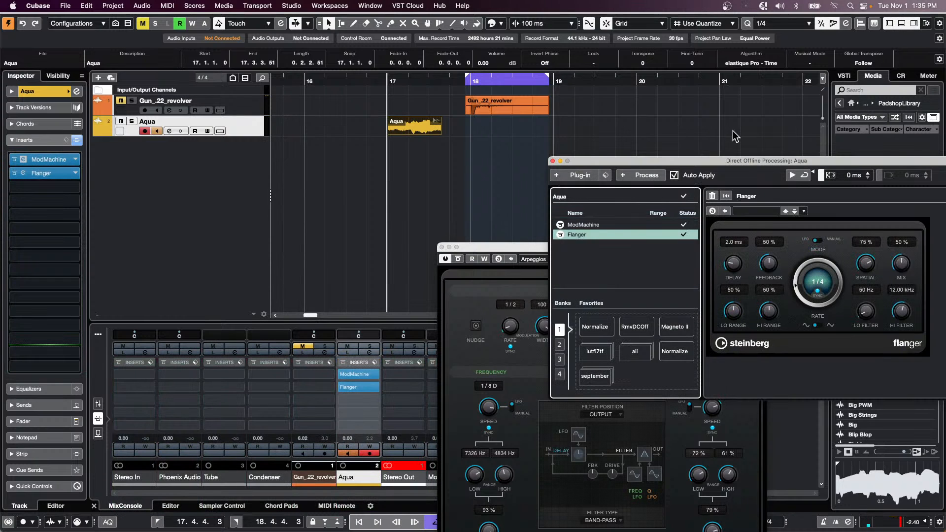
pyautogui.moveTo(741, 161); pyautogui.dragTo(409, 196)
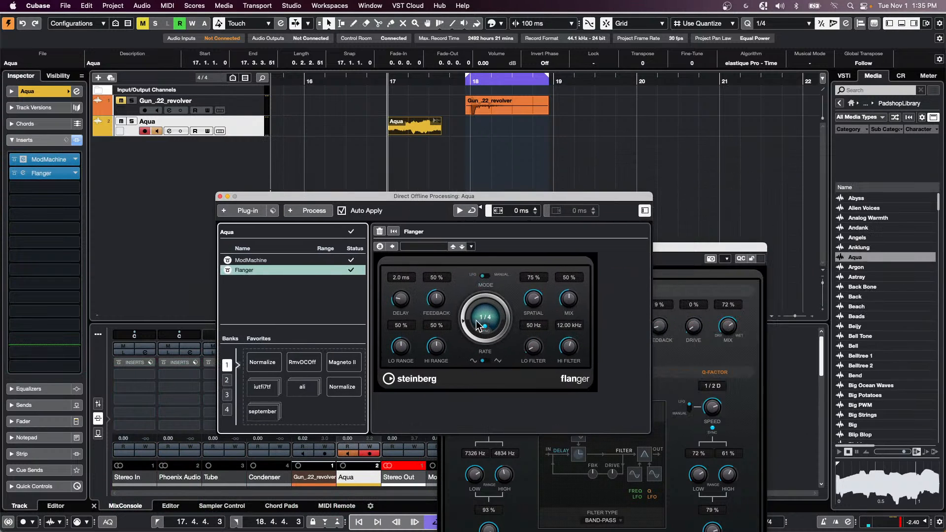
# - Set the offline Flanger rate to 1/16, adjust the ModMachine delay, and audition
pyautogui.moveTo(466, 328); pyautogui.dragTo(465, 318)
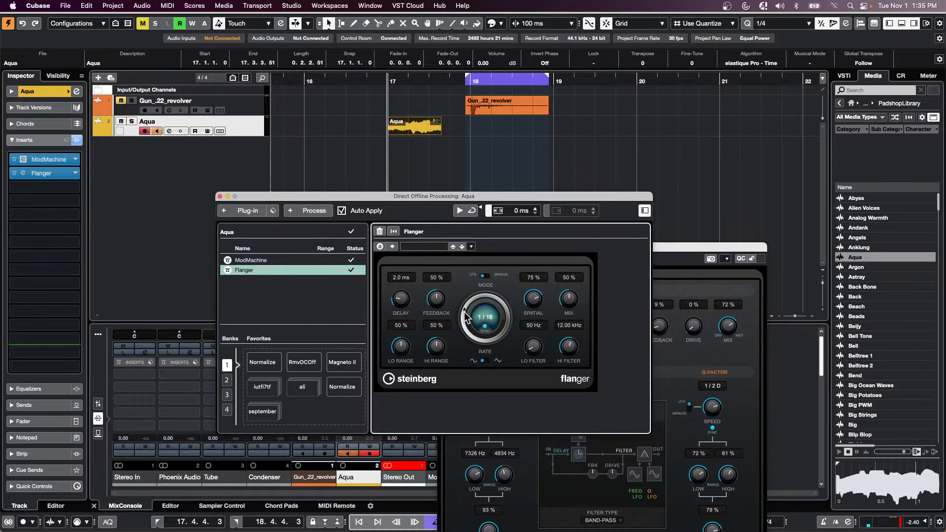
pyautogui.click(249, 260)
pyautogui.moveTo(524, 320); pyautogui.dragTo(515, 295)
pyautogui.click(376, 78)
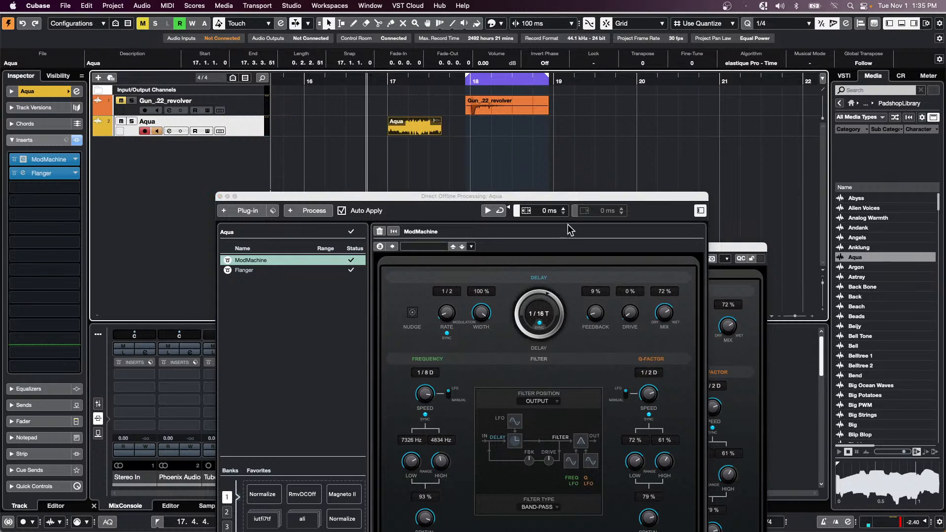
pyautogui.press('space')
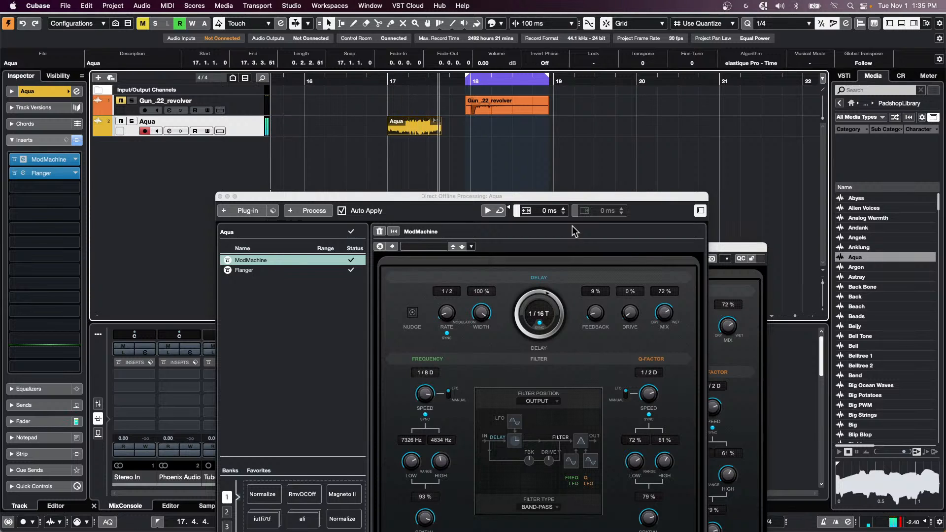
pyautogui.press('space')
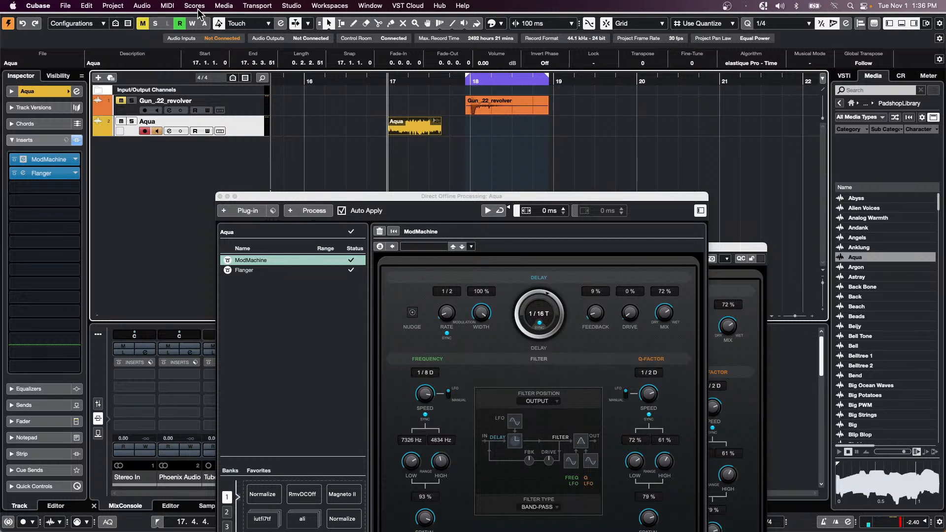
# - Set the offline ModMachine delay to 1/4 and play back the processed Aqua event
pyautogui.click(142, 5)
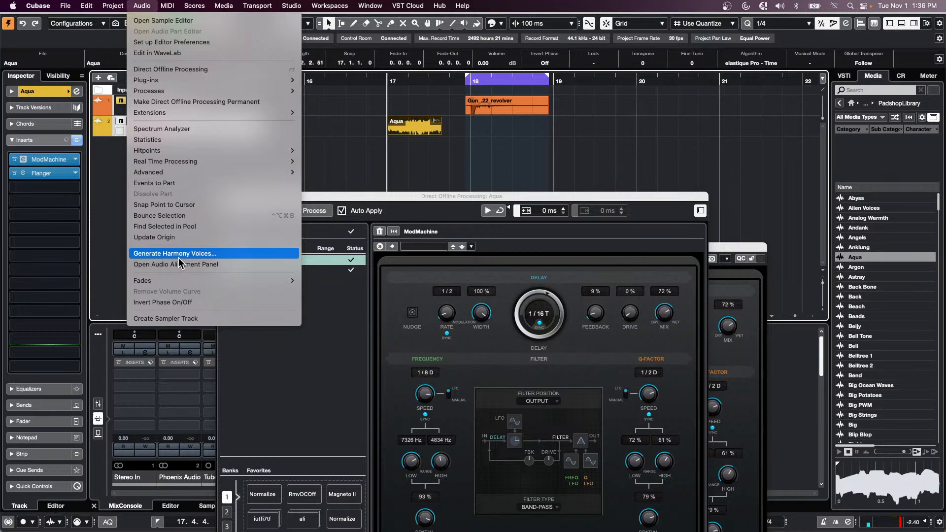
pyautogui.click(435, 161)
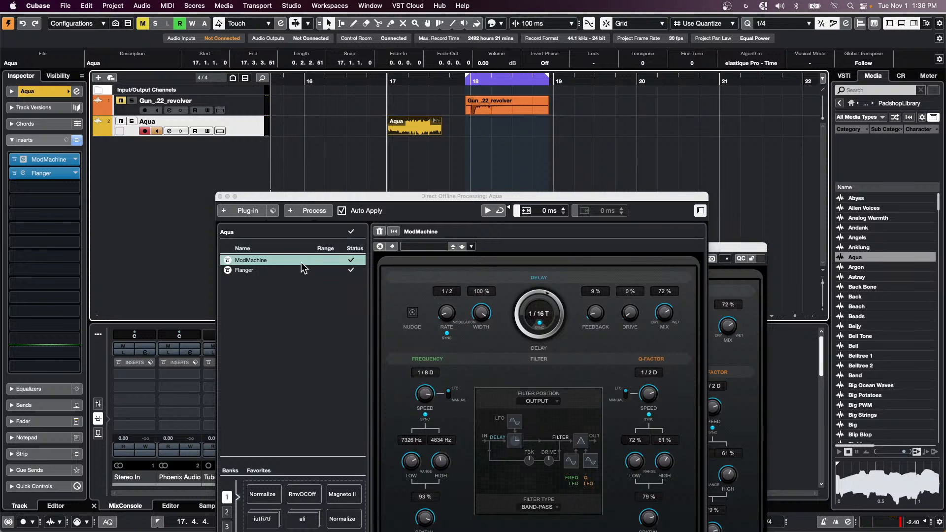
pyautogui.click(545, 299)
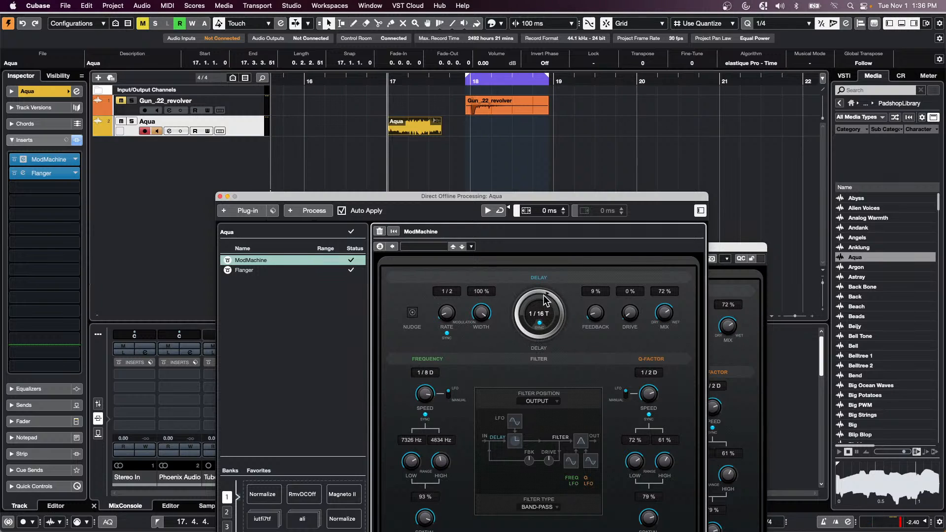
pyautogui.moveTo(545, 300); pyautogui.dragTo(510, 311)
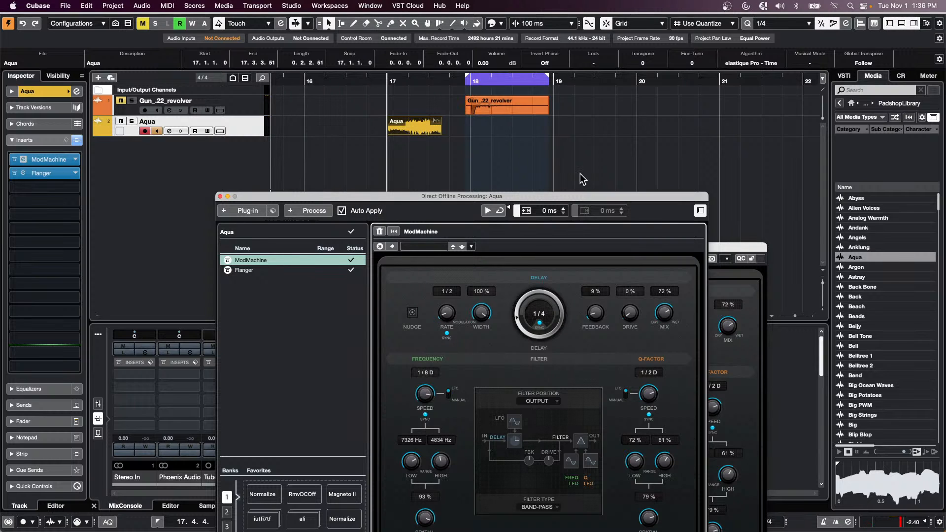
pyautogui.press('space')
# - Use Delete All to strip ModMachine and Flanger from the Aqua event, then close both windows
pyautogui.rightClick(267, 260)
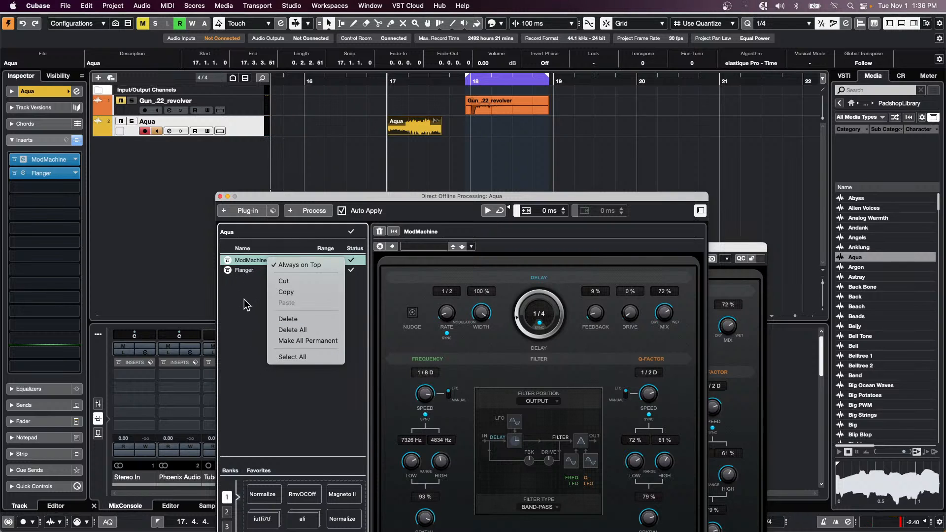
pyautogui.click(332, 336)
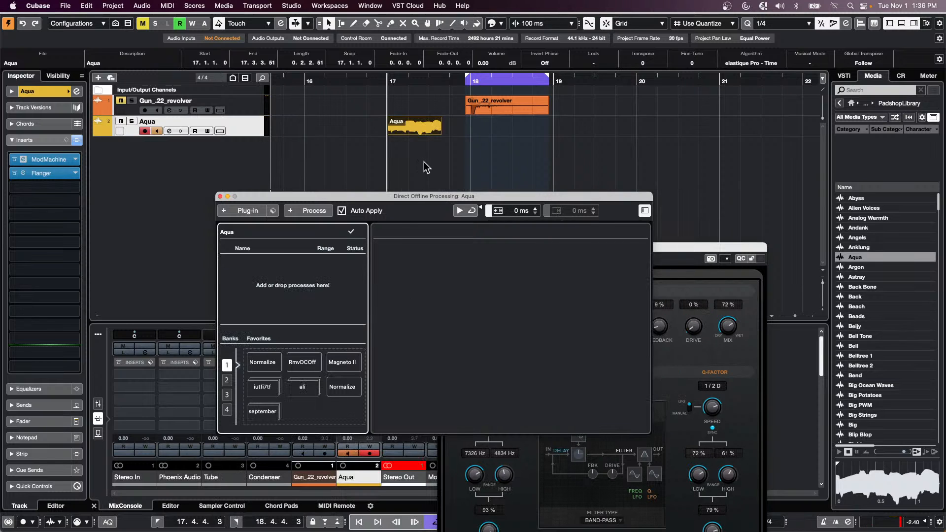
pyautogui.click(219, 197)
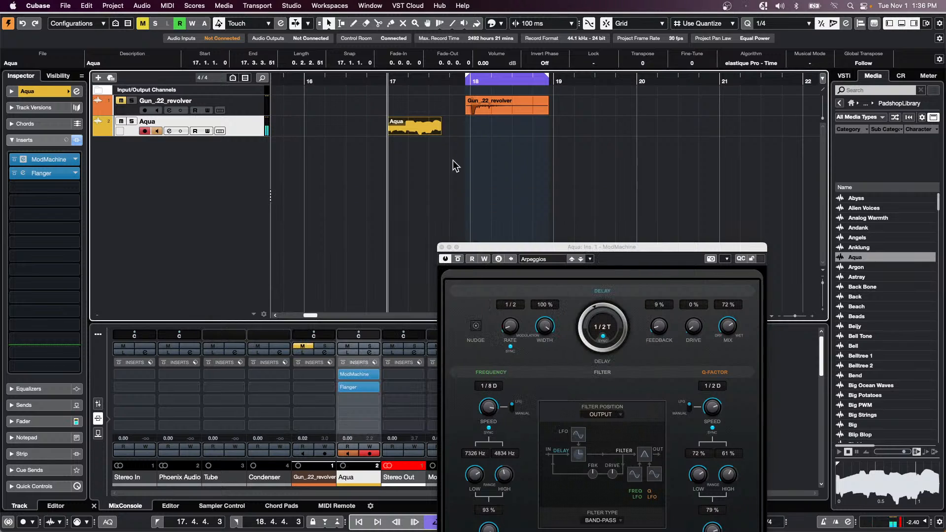
pyautogui.click(442, 248)
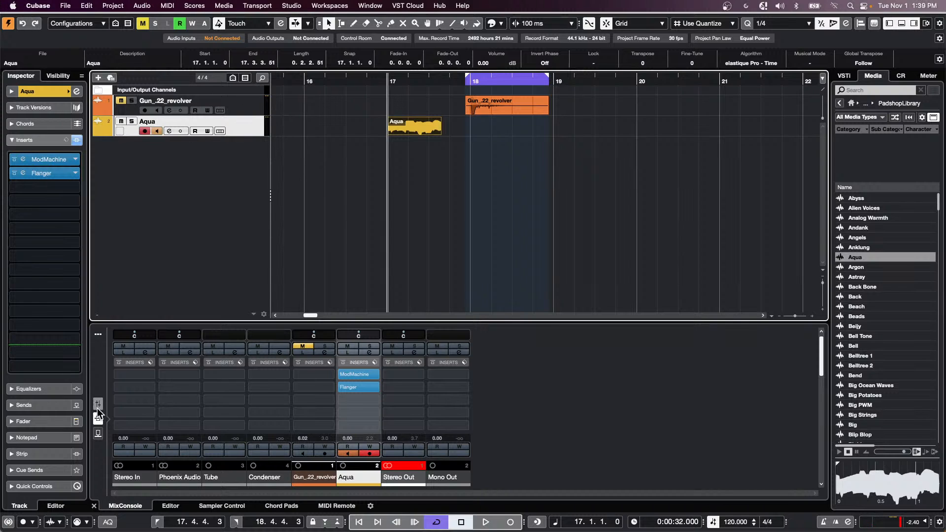
# - Open jump off.cpr from Recent Projects, activate it, and close the Resolve Missing Files dialog
pyautogui.click(68, 6)
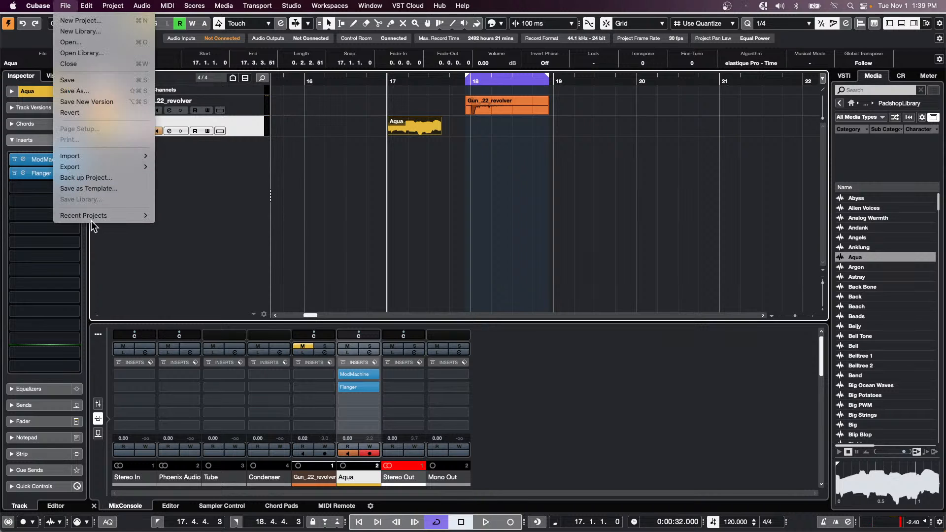
pyautogui.moveTo(94, 220)
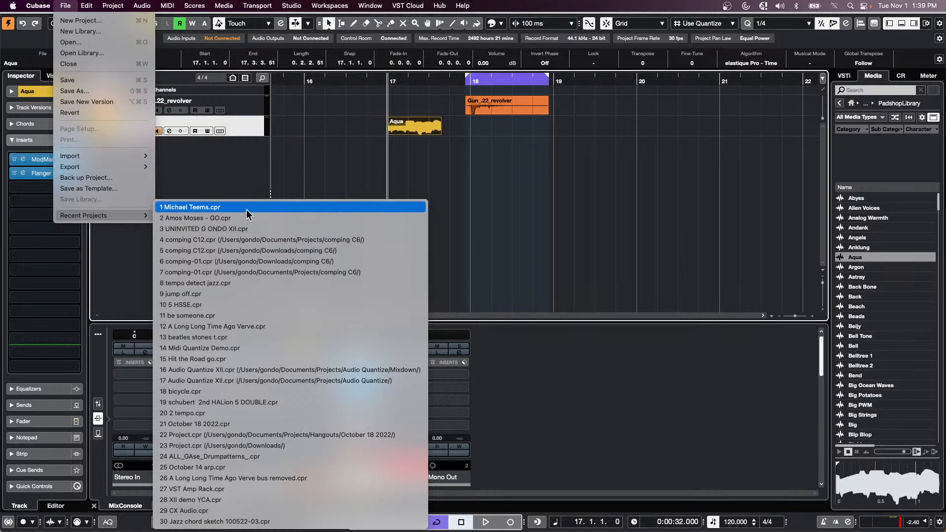
pyautogui.click(229, 295)
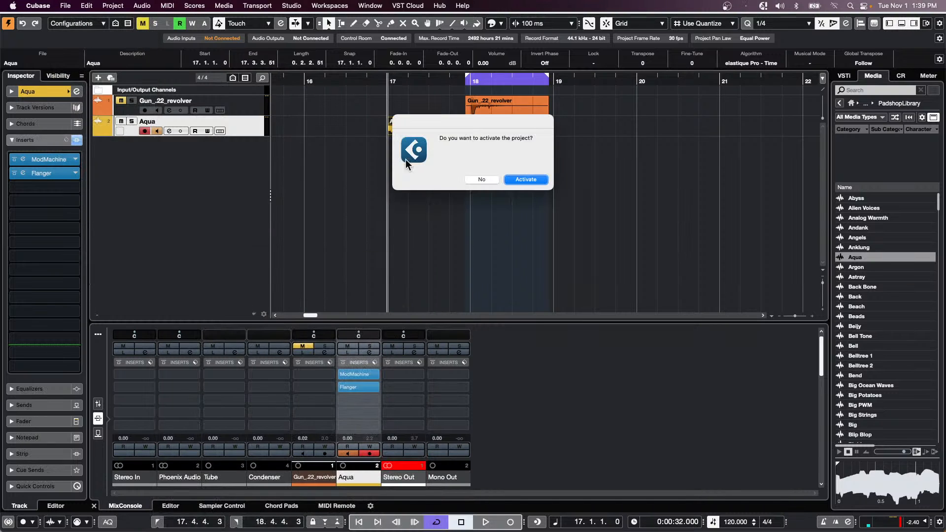
pyautogui.click(527, 178)
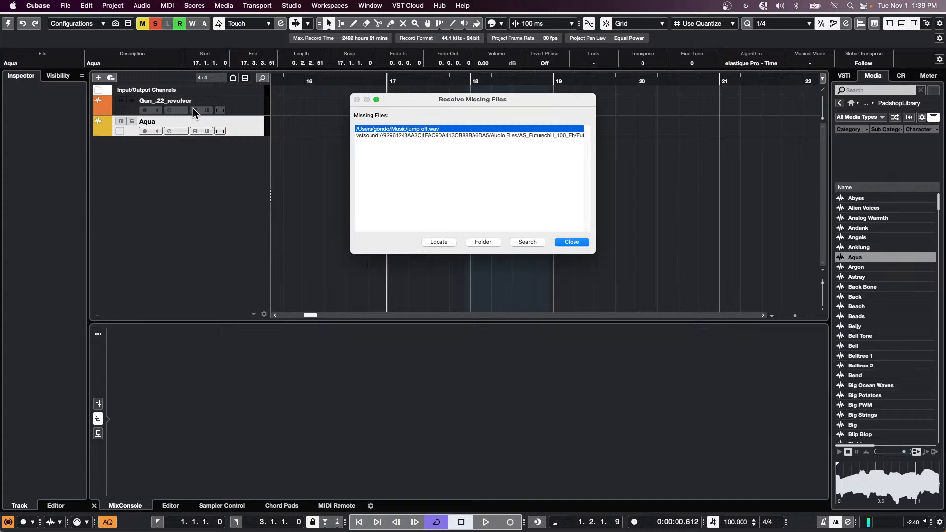
pyautogui.click(571, 242)
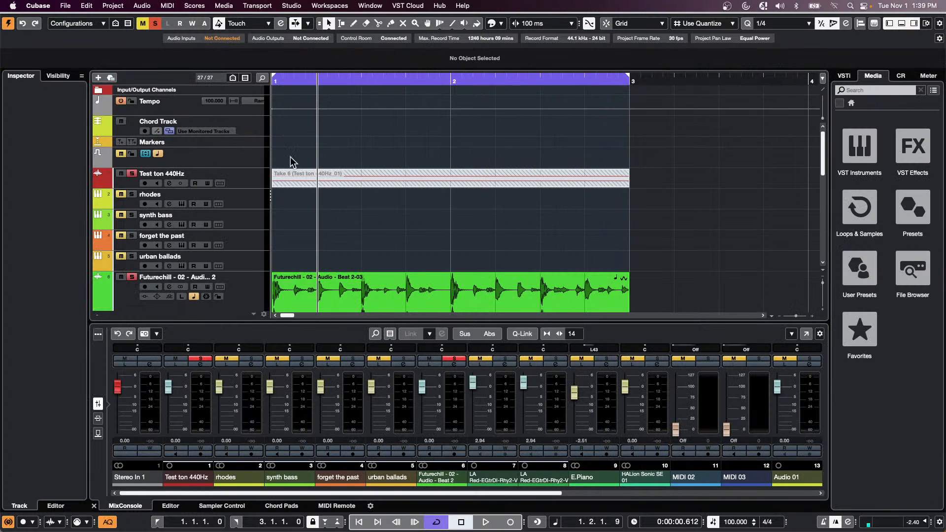
# - Select the synth bass track and load Arpache 5 into MIDI insert slot 1
pyautogui.click(253, 222)
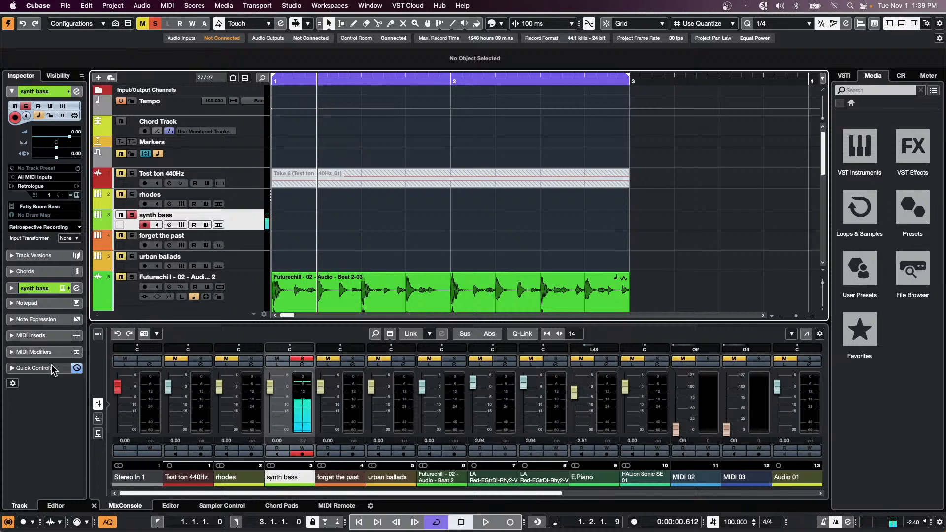
pyautogui.click(35, 337)
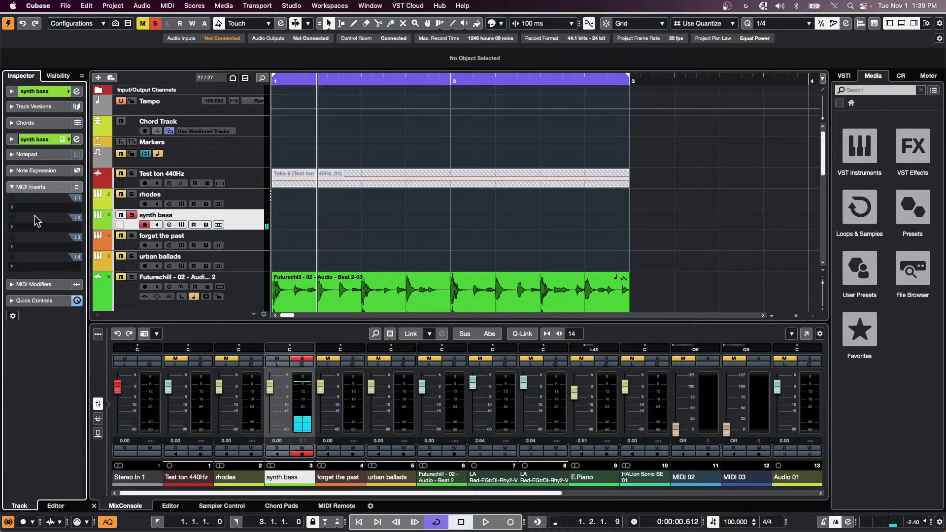
pyautogui.click(42, 201)
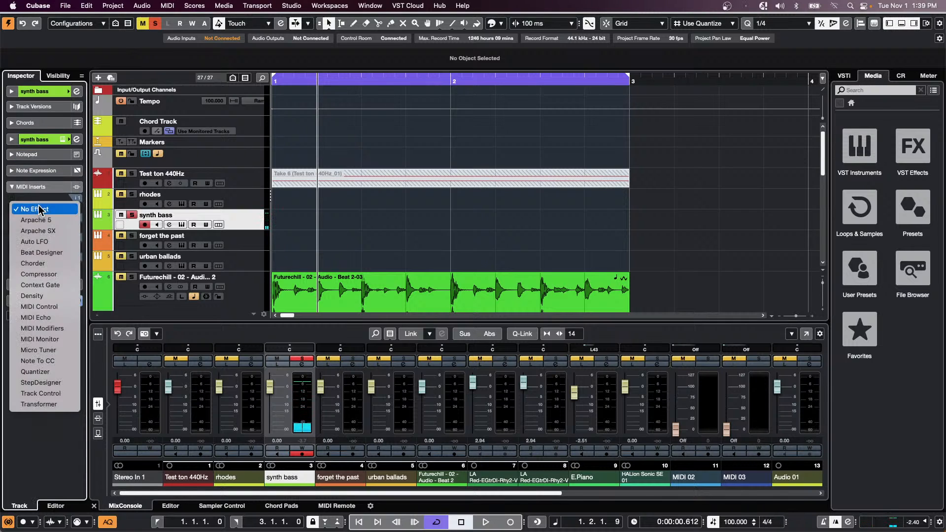
pyautogui.click(63, 221)
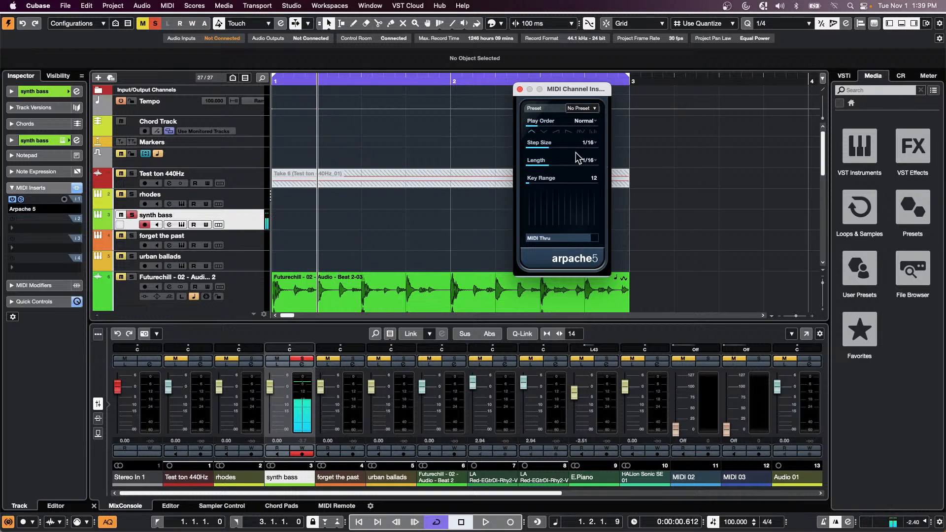
# - Set Arpache 5 to 1/16 steps and 1/32 length, trying play orders before returning to Normal
pyautogui.click(593, 146)
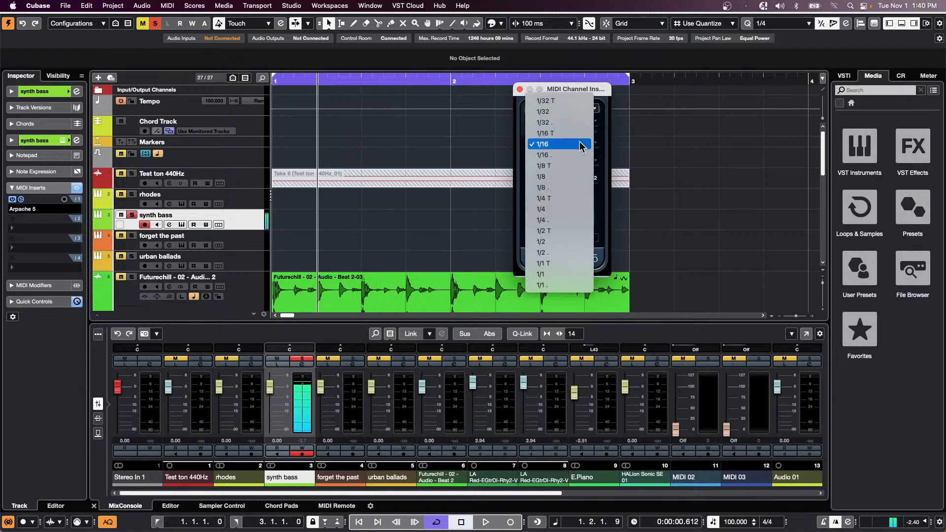
pyautogui.click(580, 146)
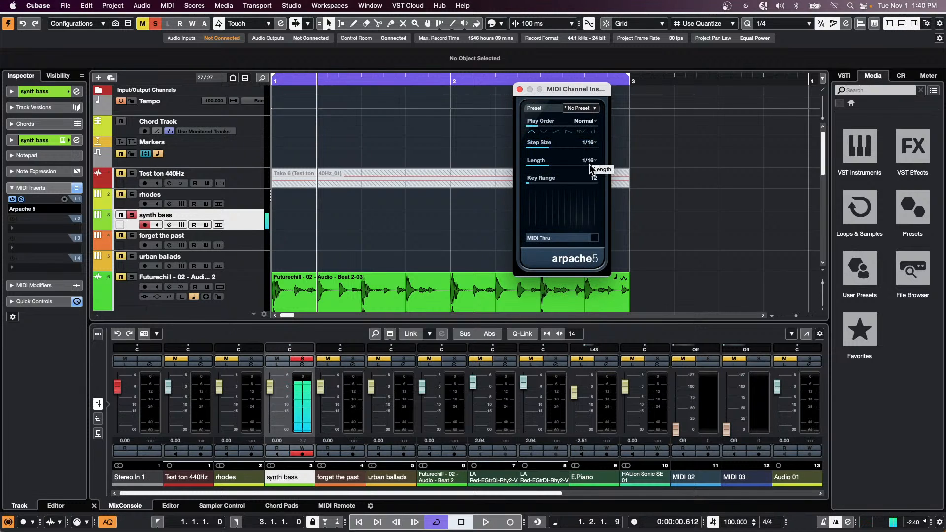
pyautogui.moveTo(544, 166); pyautogui.dragTo(538, 167)
pyautogui.click(555, 132)
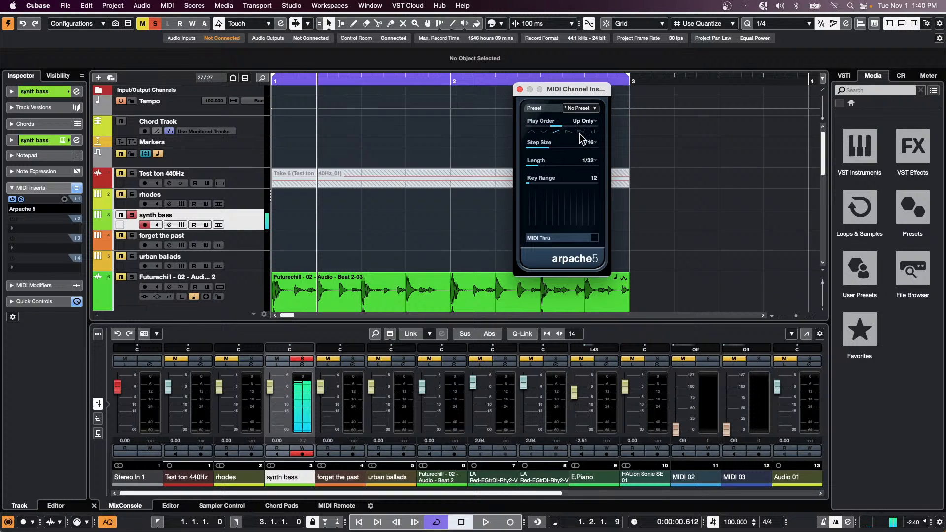
pyautogui.click(583, 131)
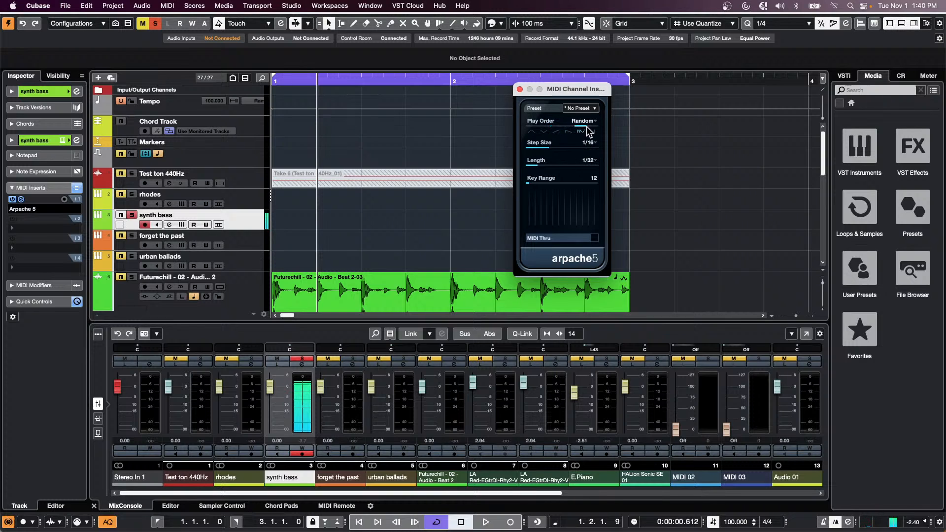
pyautogui.click(544, 132)
pyautogui.click(533, 131)
# - Raise the Arpache 5 key range to 25
pyautogui.scroll(7, 595, 180)
pyautogui.scroll(4, 596, 181)
pyautogui.click(61, 232)
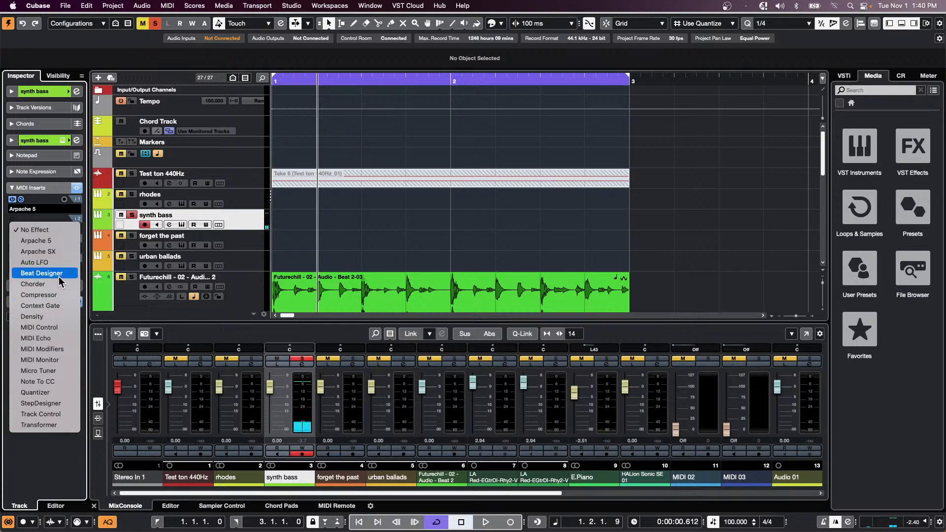
pyautogui.click(42, 273)
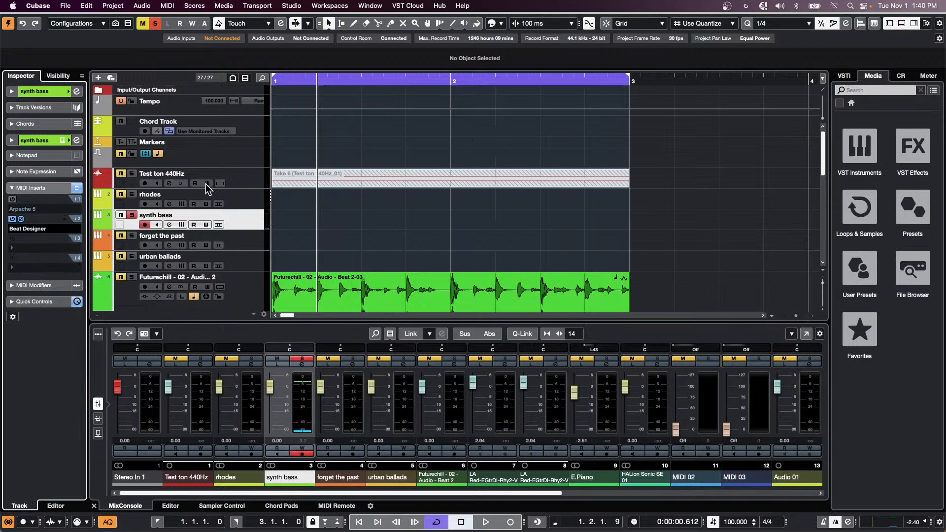
pyautogui.click(21, 219)
pyautogui.click(627, 165)
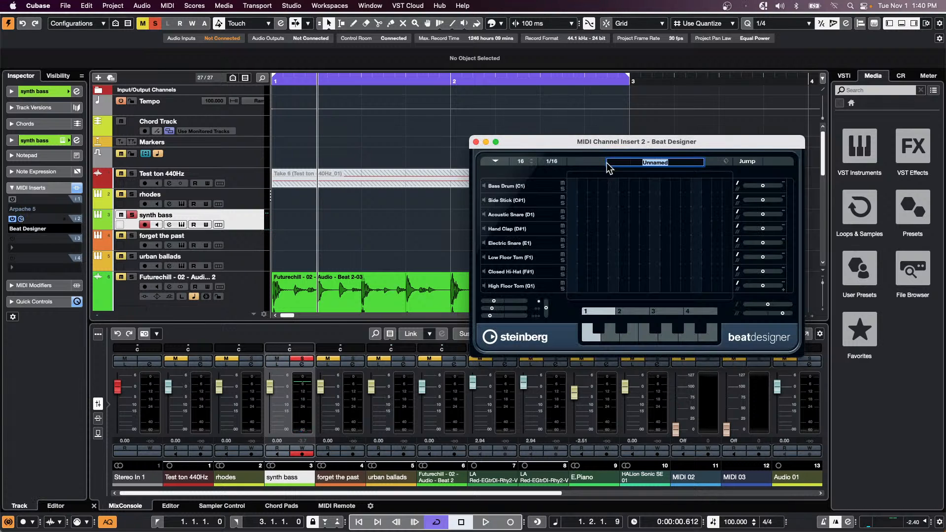
pyautogui.click(582, 169)
pyautogui.click(725, 162)
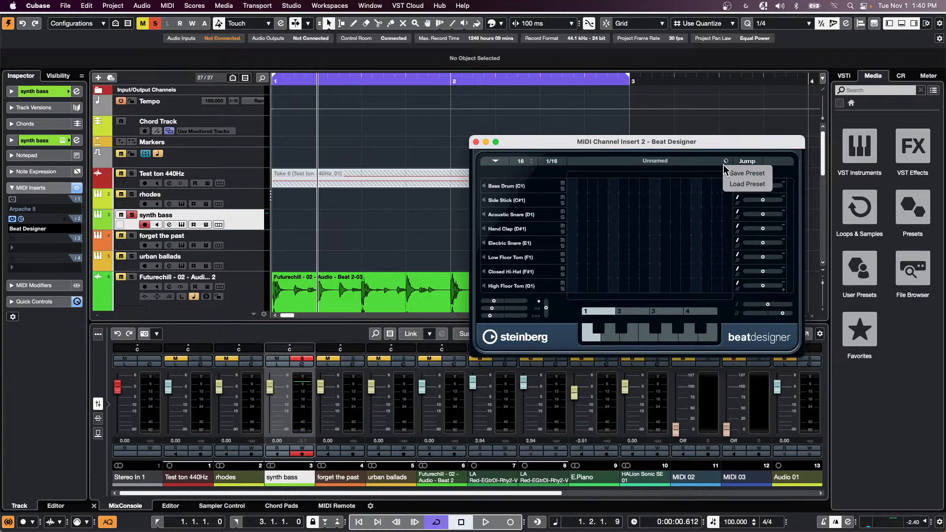
pyautogui.click(733, 186)
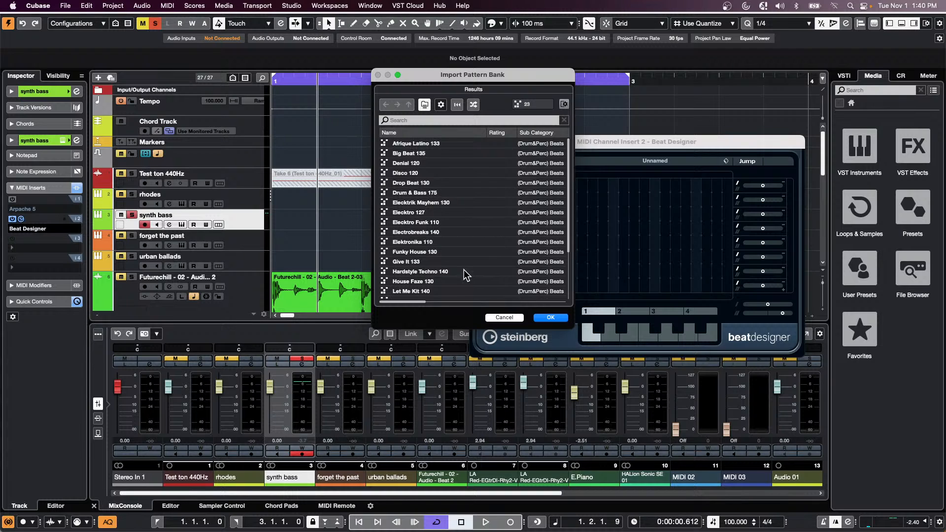
pyautogui.scroll(-3, 454, 263)
pyautogui.scroll(3, 454, 262)
pyautogui.doubleClick(414, 173)
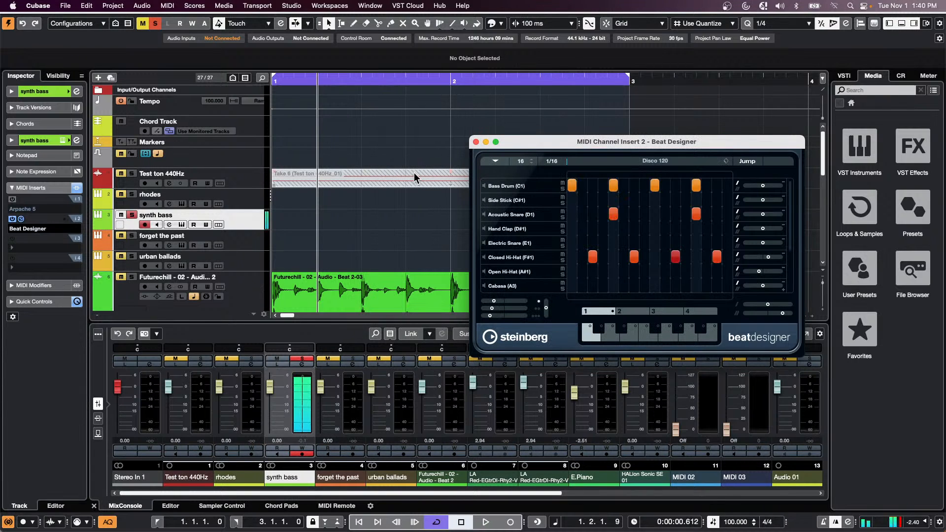
pyautogui.click(45, 229)
pyautogui.click(49, 186)
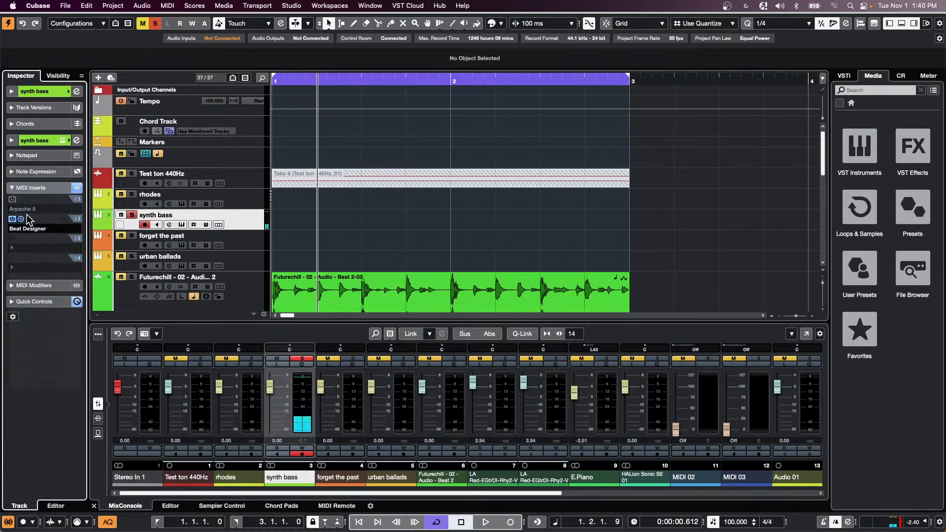
pyautogui.click(36, 224)
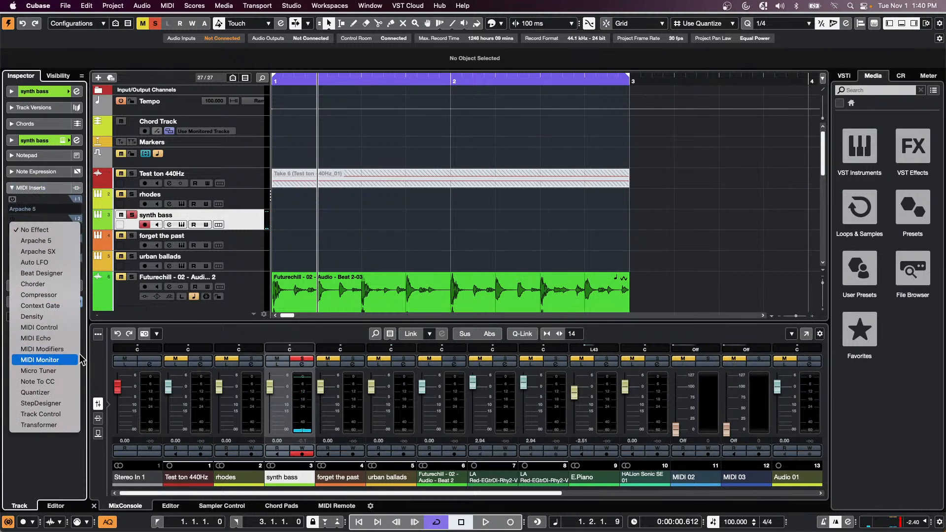
# - Load StepDesigner into the second MIDI insert with the 303 Sequence 1 preset
pyautogui.click(57, 405)
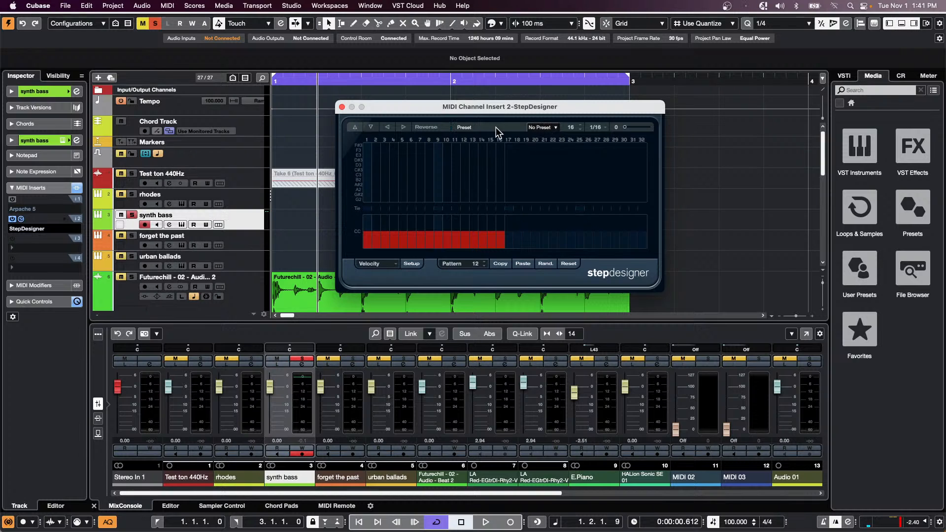
pyautogui.click(543, 127)
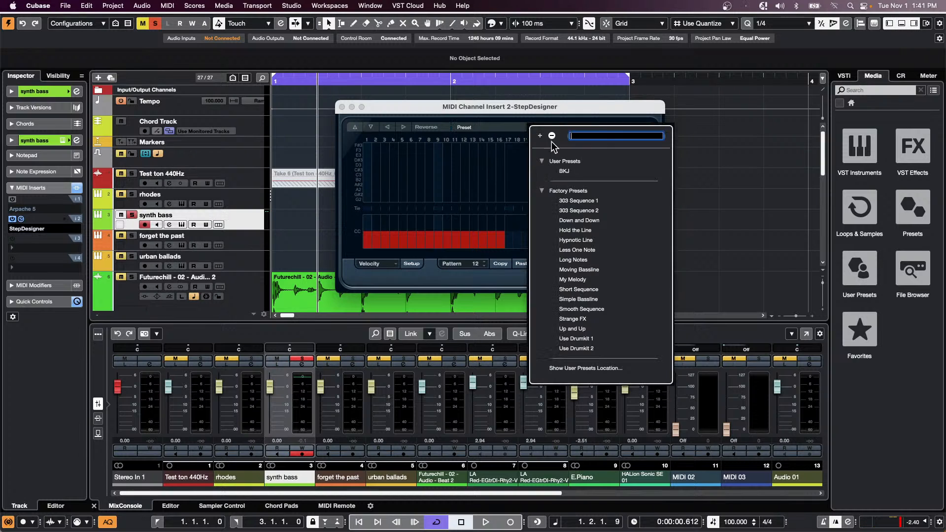
pyautogui.click(586, 202)
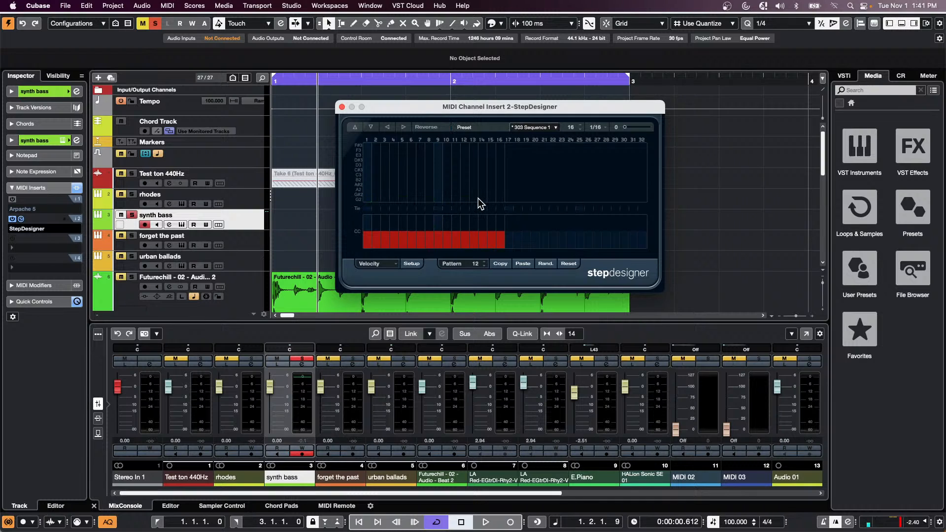
pyautogui.click(547, 129)
pyautogui.click(558, 219)
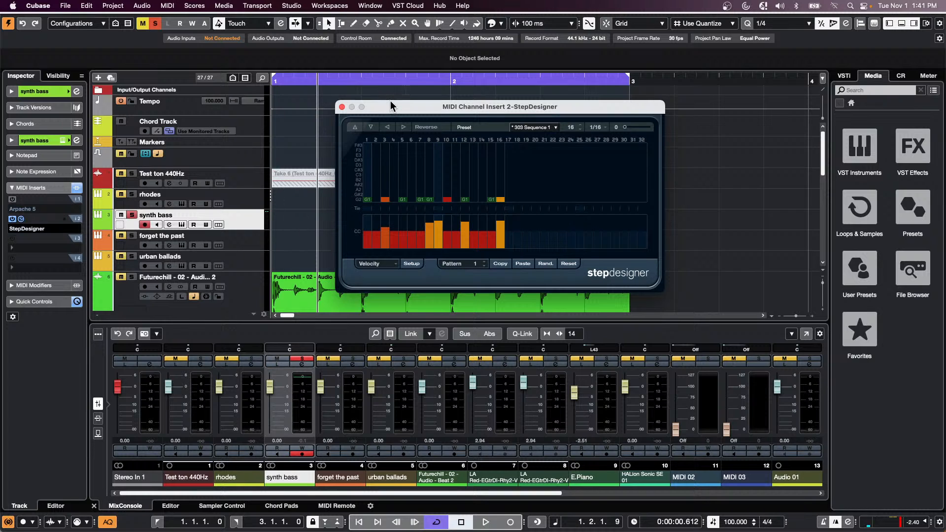
pyautogui.moveTo(390, 101); pyautogui.dragTo(567, 114)
# - Draw an empty synth bass MIDI part from bar 1 to bar 2
pyautogui.rightClick(378, 212)
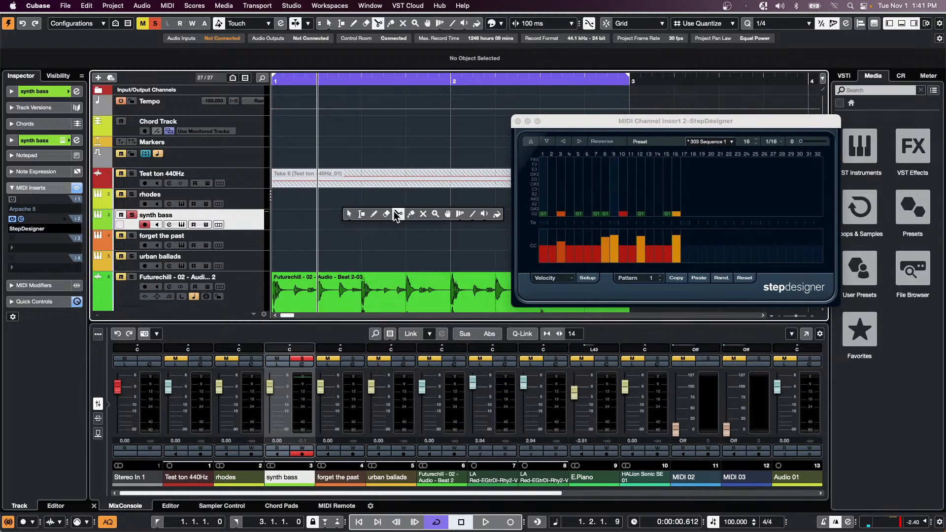
pyautogui.click(373, 214)
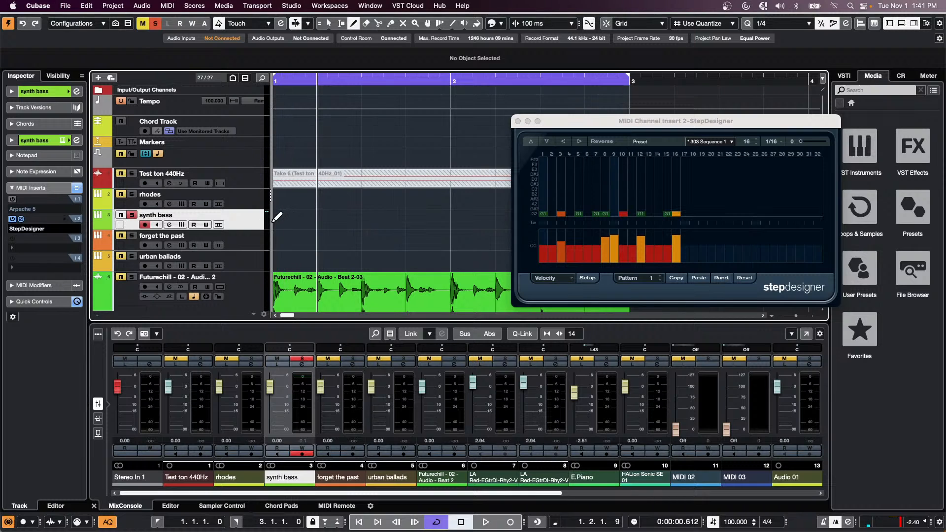
pyautogui.moveTo(278, 217); pyautogui.dragTo(454, 217)
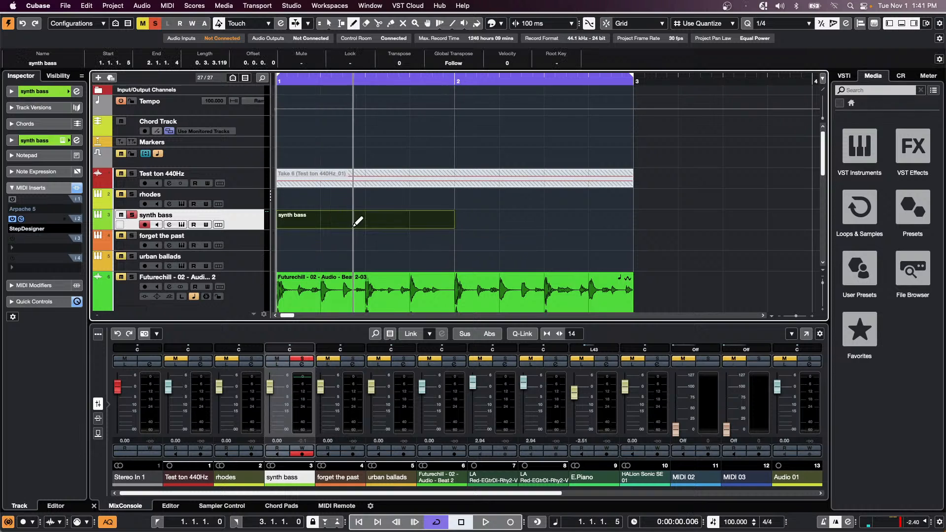
# - Open the synth bass part and draw a sustained C3 note across bar 1
pyautogui.press('1')
pyautogui.doubleClick(353, 225)
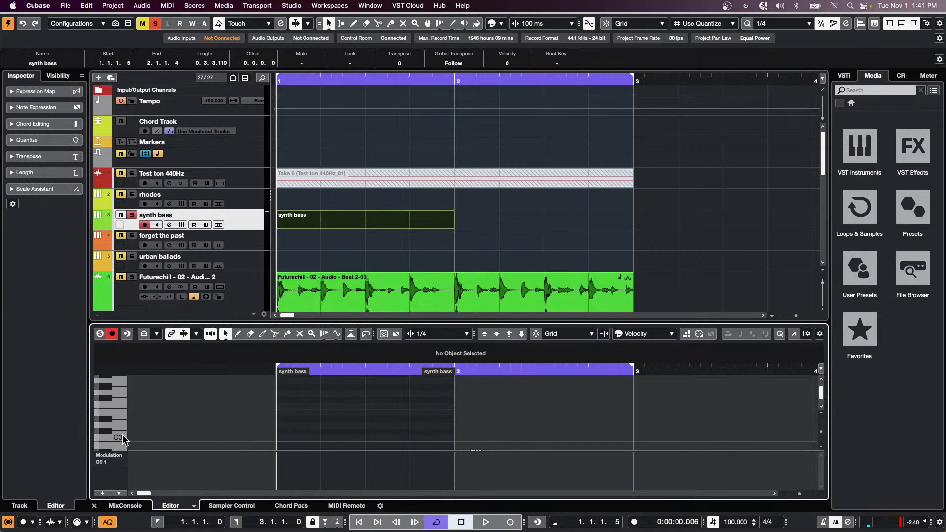
pyautogui.press('8')
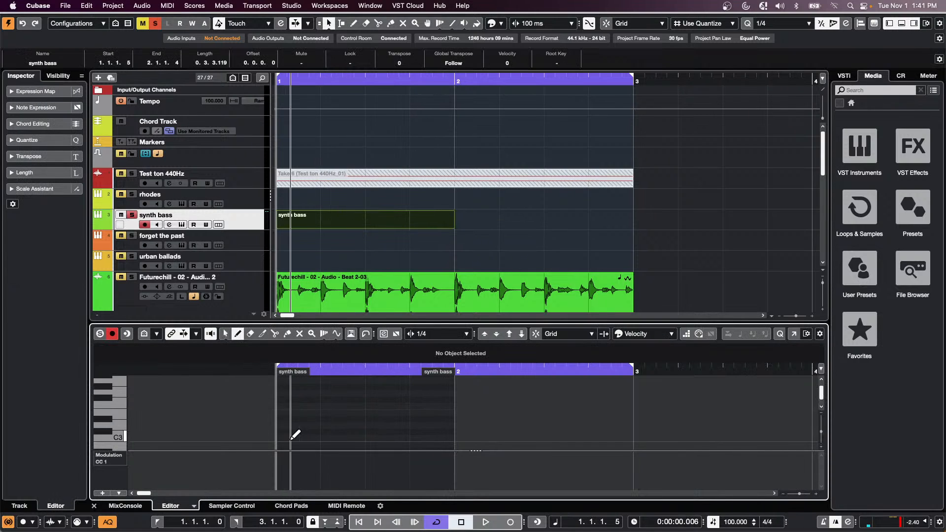
pyautogui.moveTo(278, 437); pyautogui.dragTo(460, 433)
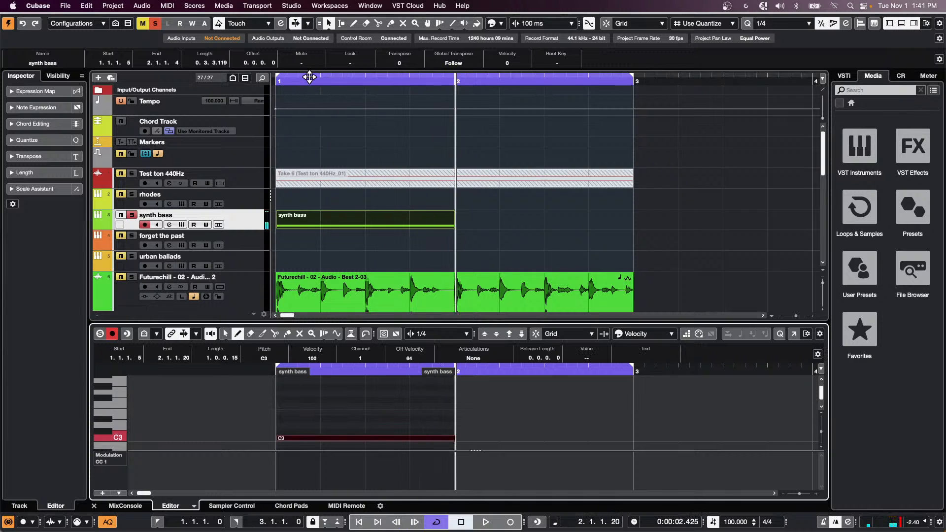
# - Return the playhead to bar 1 and briefly play the part back
pyautogui.moveTo(306, 81); pyautogui.dragTo(276, 83)
pyautogui.press('space')
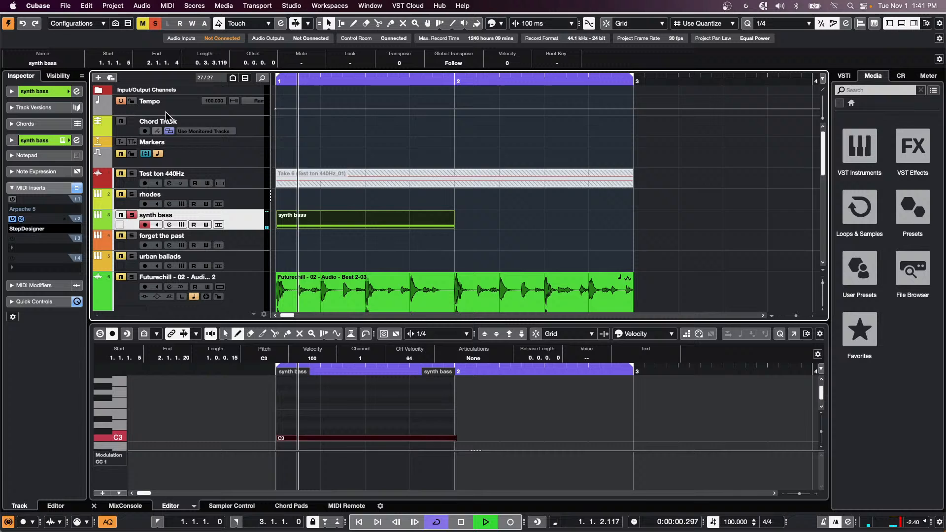
pyautogui.press('space')
# - Open StepDesigner and audition the 303 Sequence 1 and 303 Sequence 2 presets
pyautogui.click(21, 218)
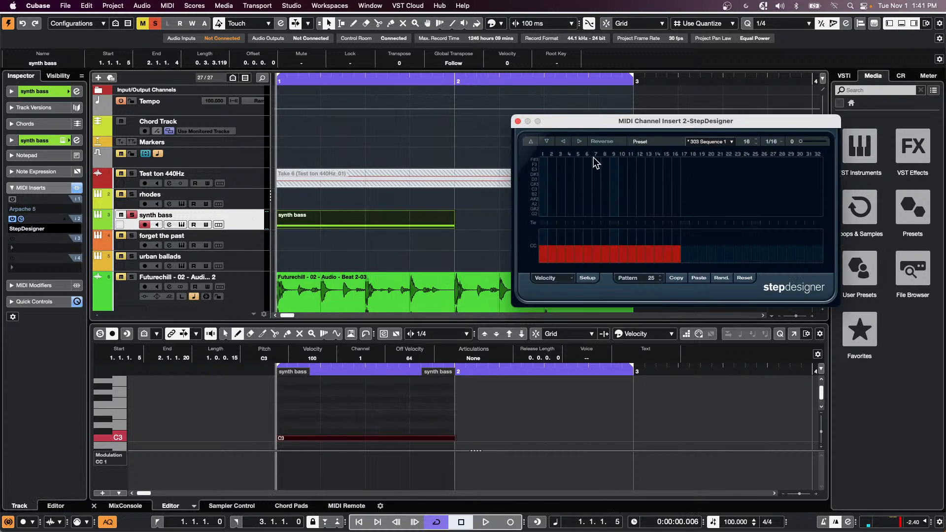
pyautogui.click(731, 142)
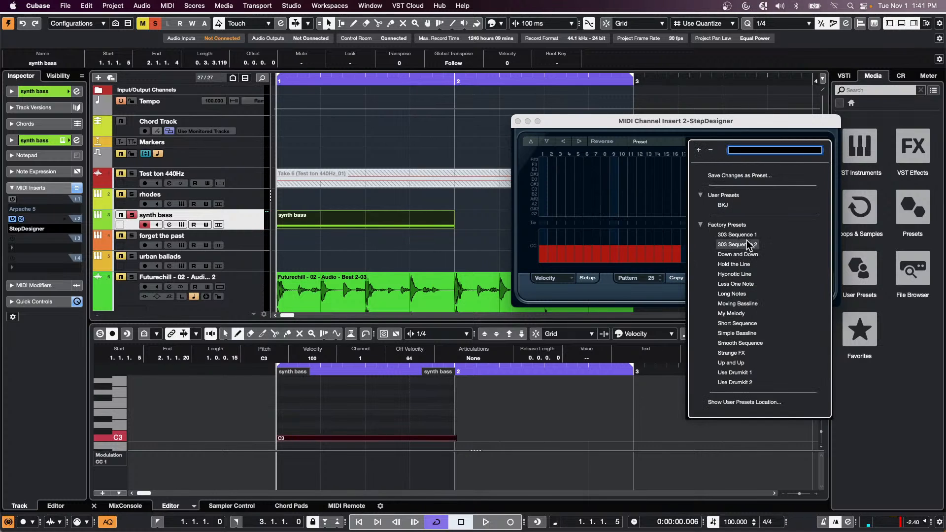
pyautogui.click(747, 235)
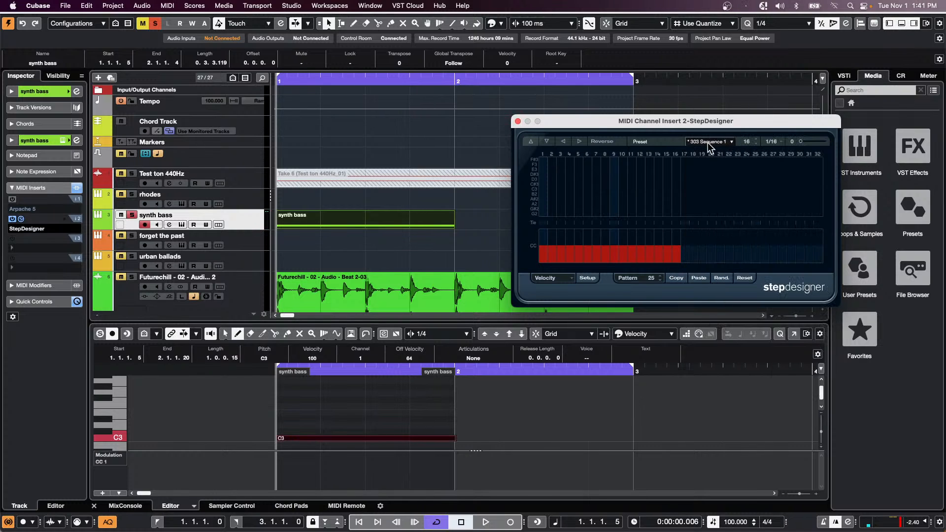
pyautogui.click(708, 142)
pyautogui.click(736, 247)
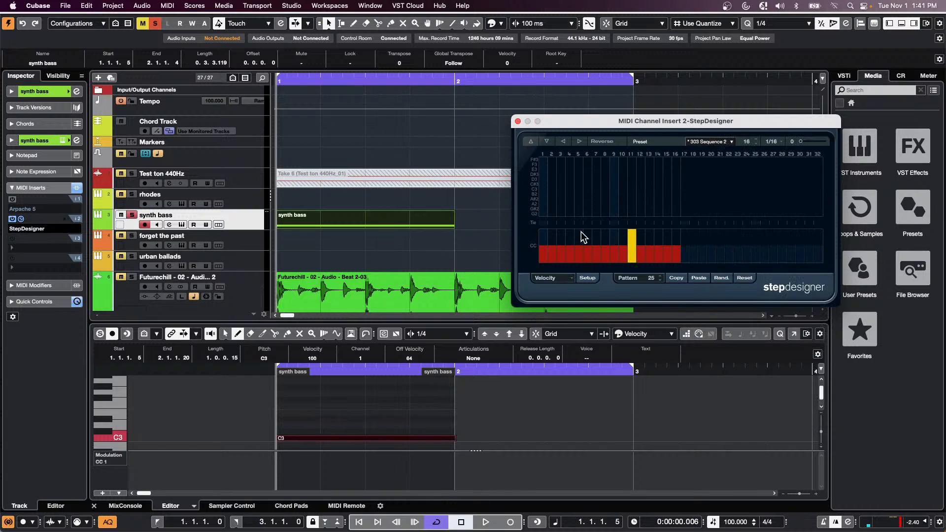
# - Draw bassline notes across steps 2–15 during playback, with E3 at step 14 and G#2 at step 4
pyautogui.click(555, 204)
pyautogui.moveTo(569, 214); pyautogui.dragTo(615, 219)
pyautogui.press('space')
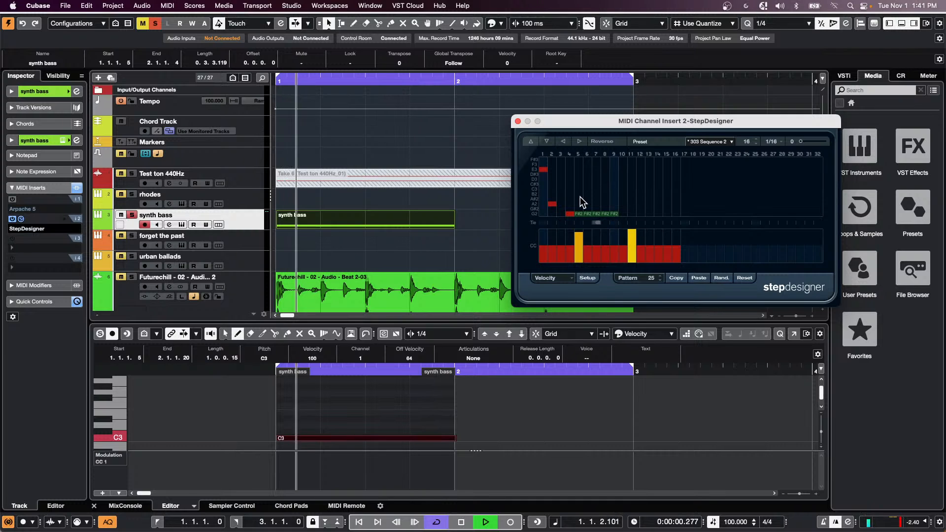
pyautogui.moveTo(623, 189)
pyautogui.mouseDown()
pyautogui.moveTo(641, 179)
pyautogui.moveTo(666, 209)
pyautogui.mouseUp()
pyautogui.click(660, 171)
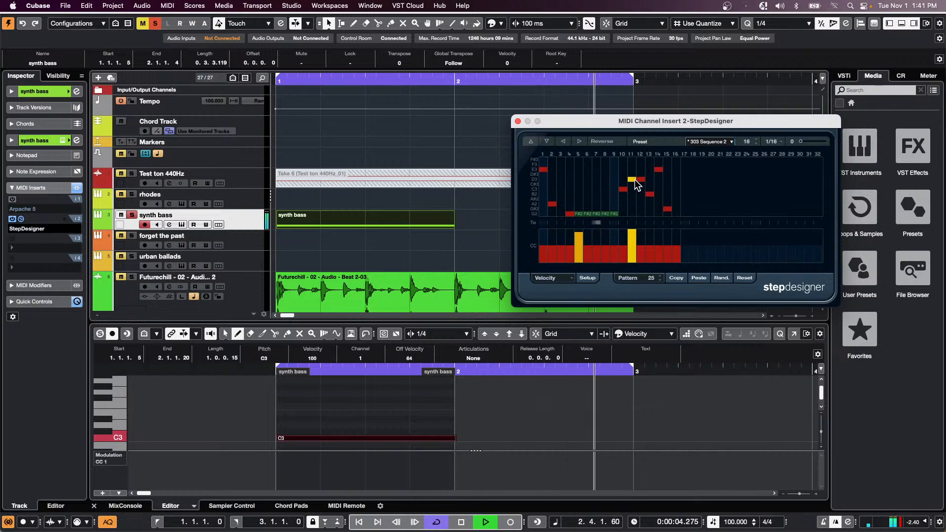
pyautogui.click(567, 208)
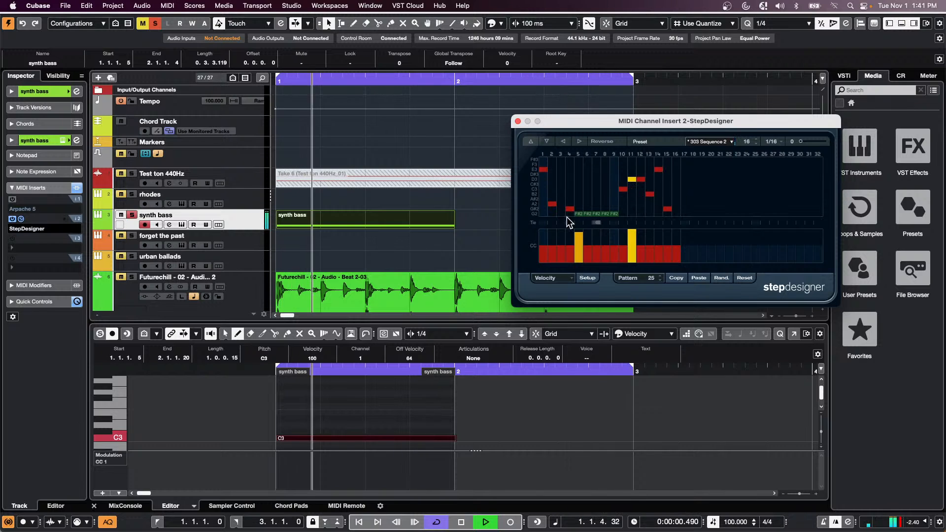
# - Paint CC 74 brightness across steps 2–12 and shorten the gates at steps 9 and 10
pyautogui.click(561, 279)
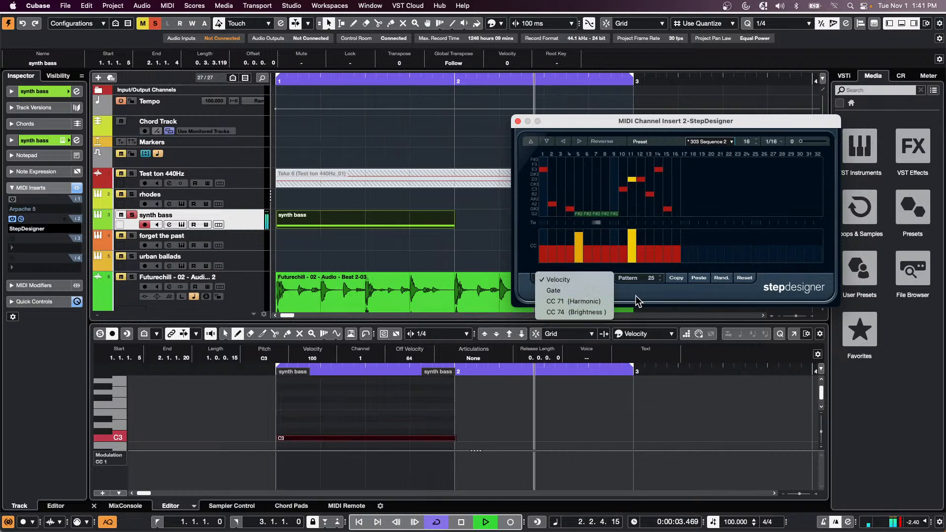
pyautogui.click(609, 312)
pyautogui.moveTo(557, 245)
pyautogui.mouseDown()
pyautogui.moveTo(601, 232)
pyautogui.moveTo(648, 249)
pyautogui.moveTo(669, 235)
pyautogui.mouseUp()
pyautogui.click(554, 280)
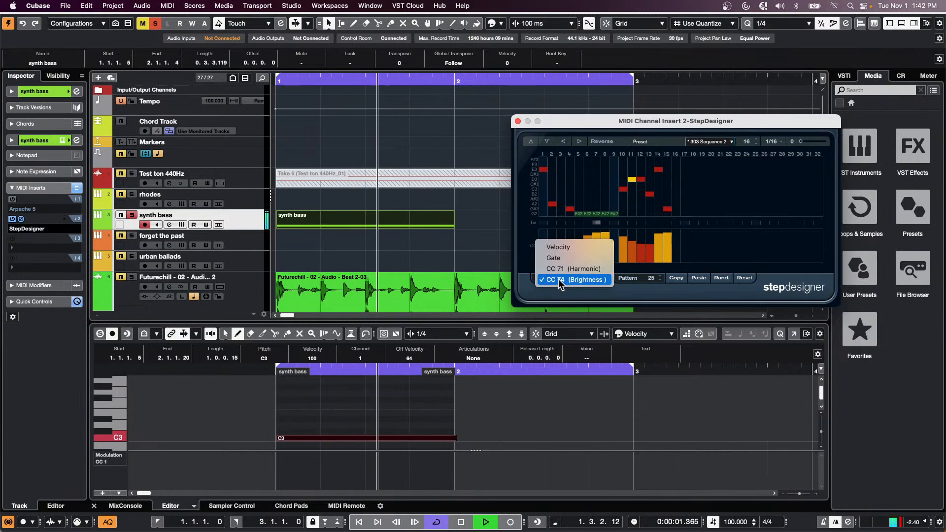
pyautogui.click(580, 258)
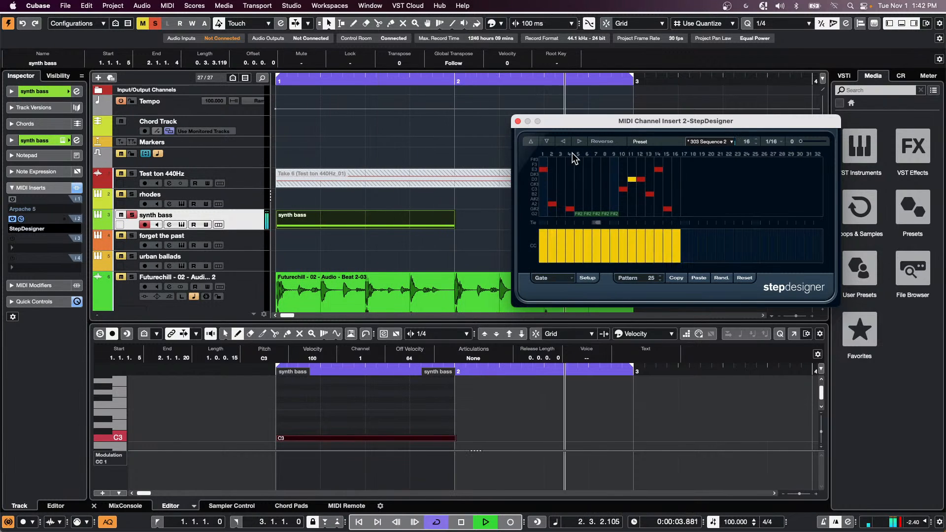
pyautogui.moveTo(616, 241); pyautogui.dragTo(623, 260)
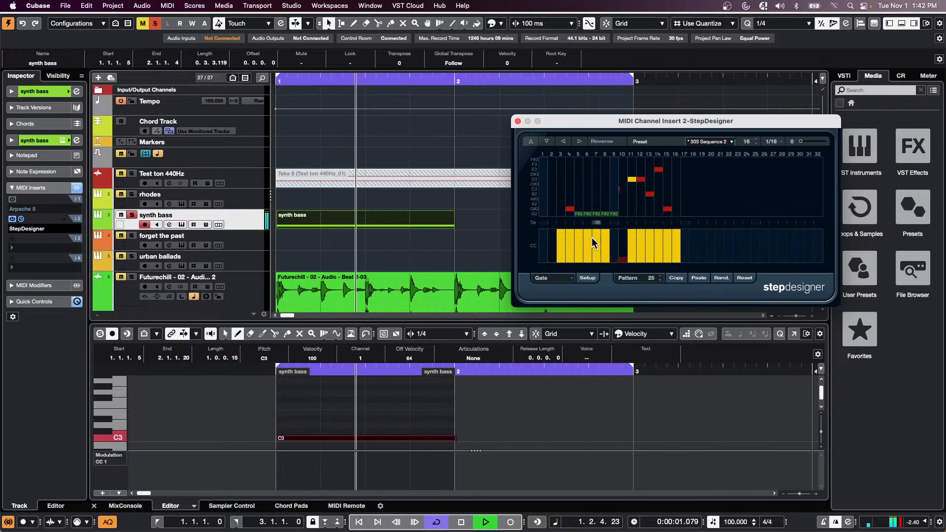
# - Lower the velocity of steps 7 and 8
pyautogui.click(549, 277)
pyautogui.click(565, 268)
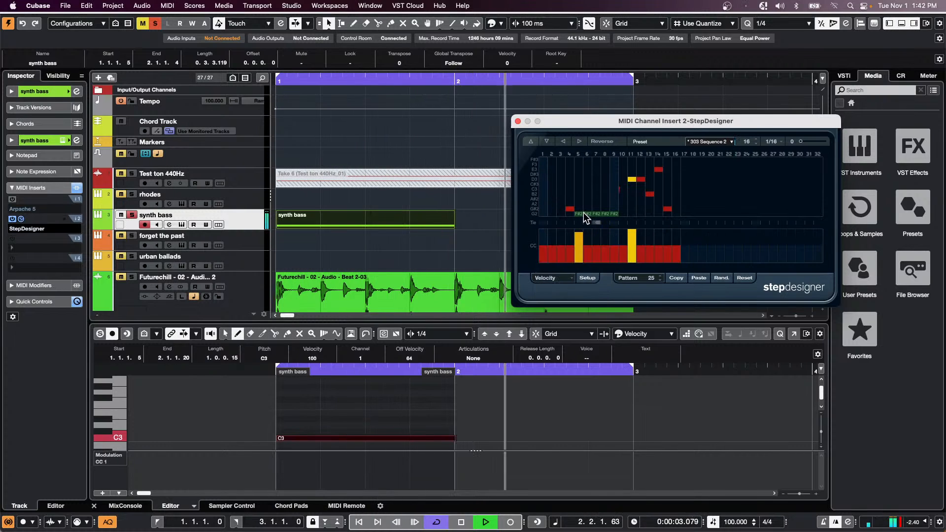
pyautogui.moveTo(595, 257); pyautogui.dragTo(604, 251)
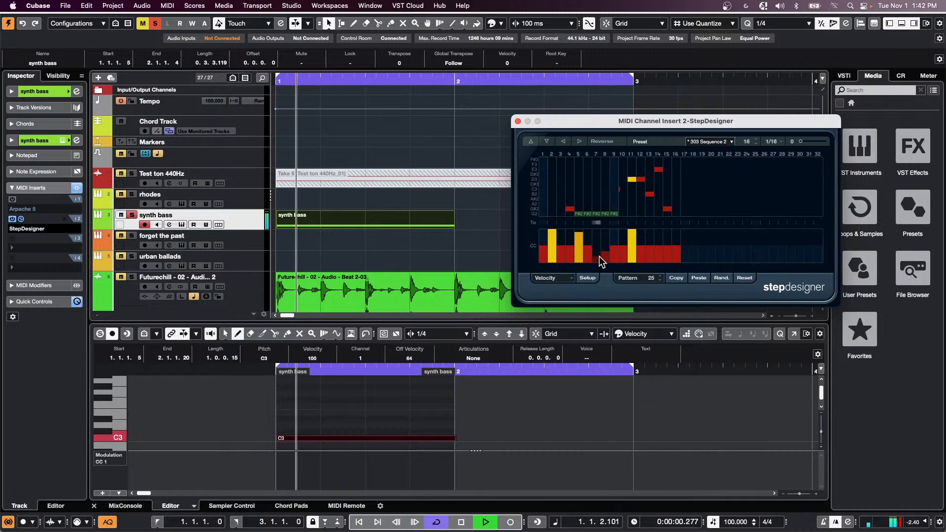
# - Reshape steps 3–9 into a descending line from D3, then switch to the Moving Bassline preset
pyautogui.moveTo(571, 181); pyautogui.dragTo(612, 191)
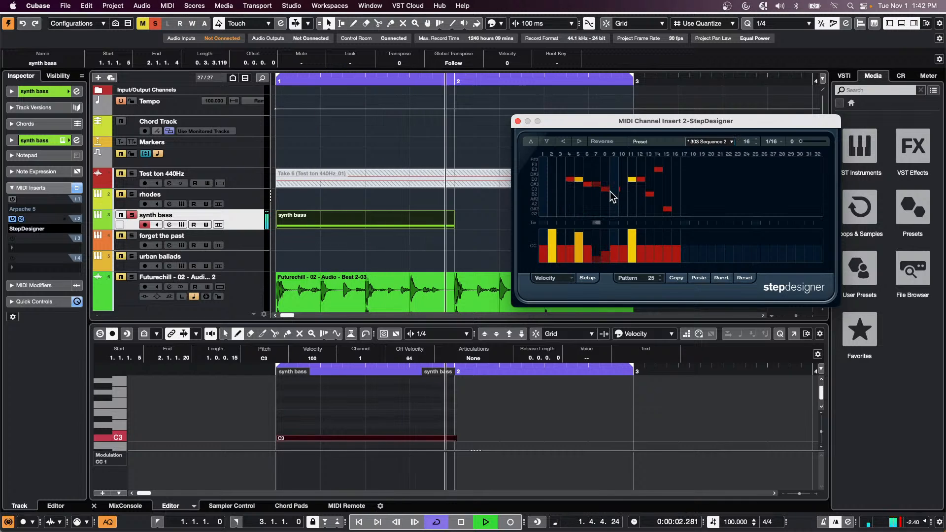
pyautogui.moveTo(567, 211); pyautogui.dragTo(575, 209)
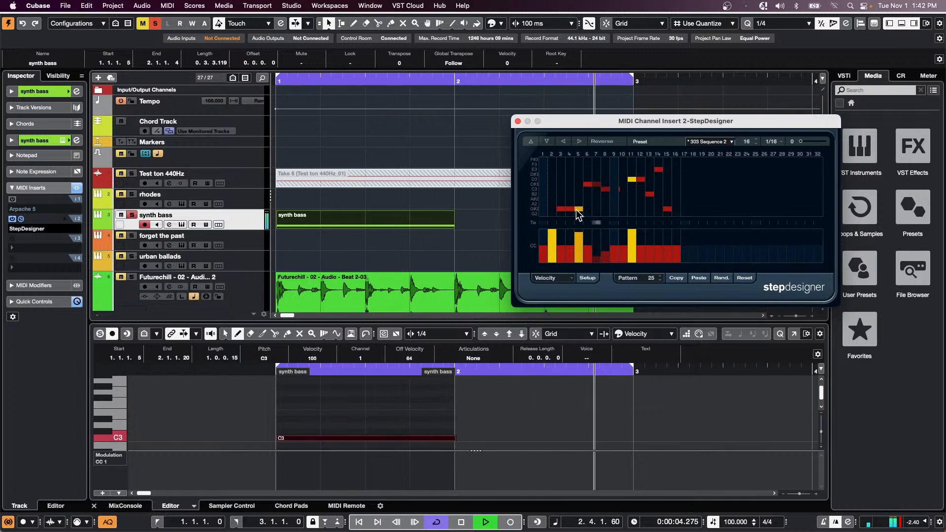
pyautogui.click(719, 141)
pyautogui.click(737, 303)
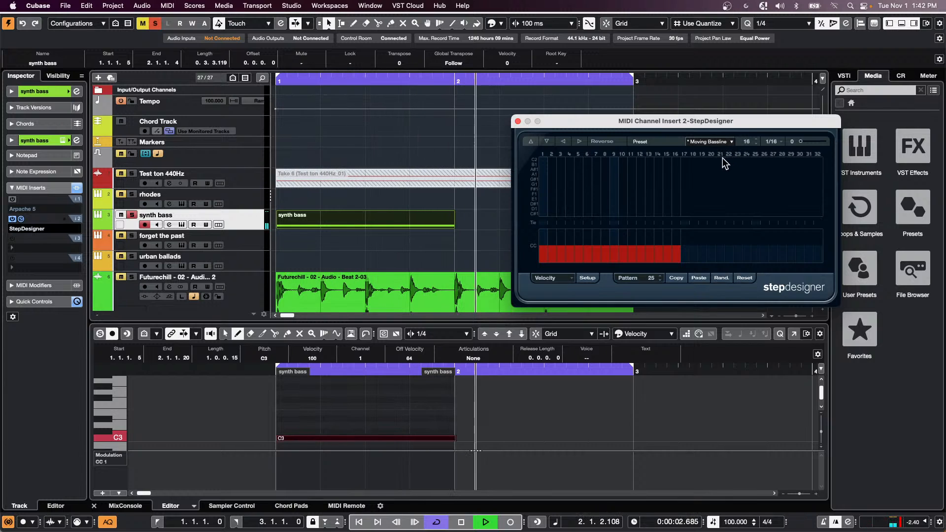
# - Stop playback and set StepDesigner's insert slot to No Effect
pyautogui.press('space')
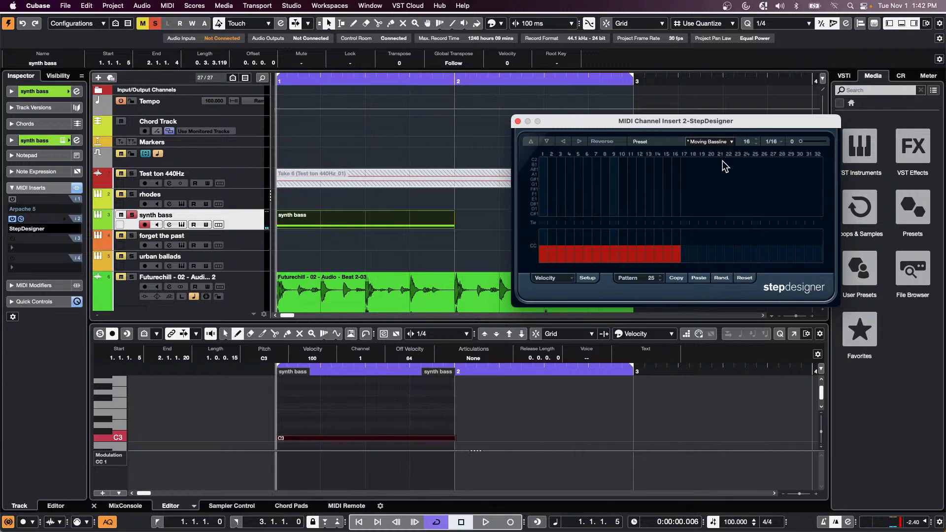
pyautogui.click(38, 229)
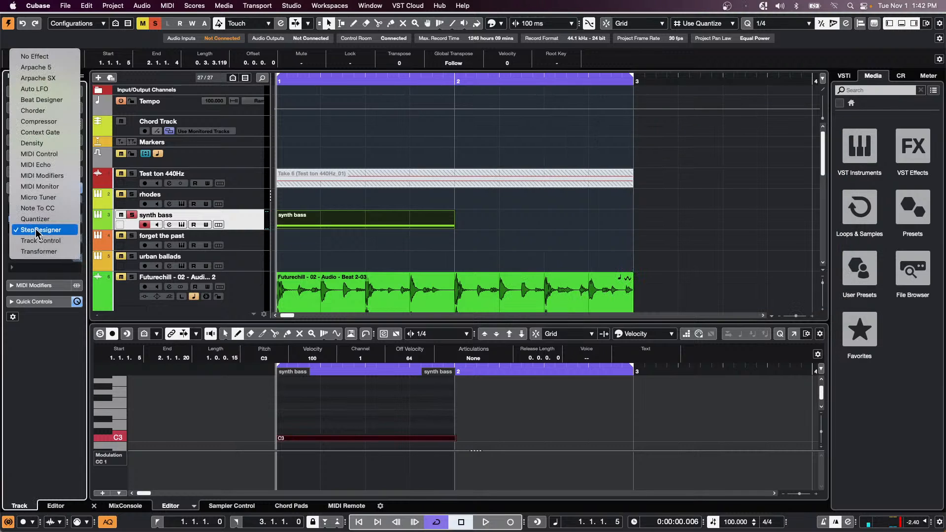
pyautogui.click(39, 67)
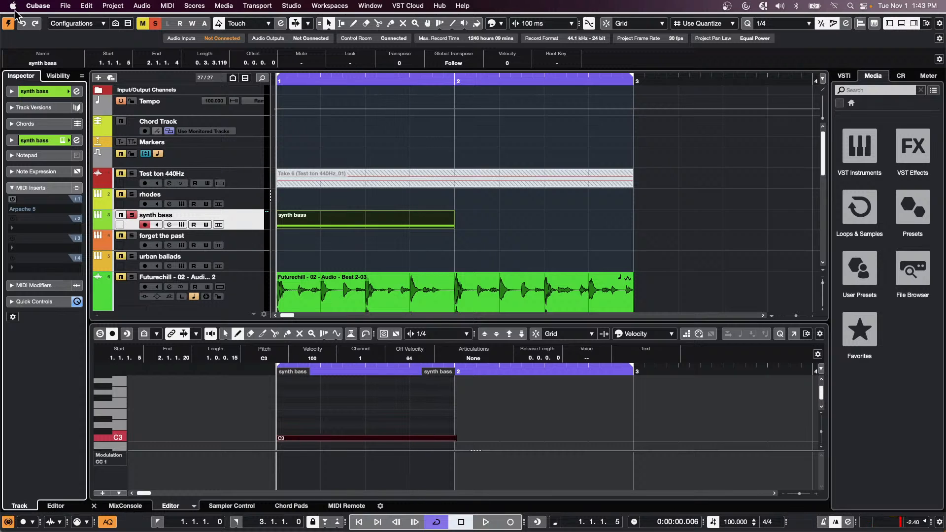
# - Start a new empty project set to ask for a location, then cancel the folder choice
pyautogui.click(66, 5)
pyautogui.click(73, 30)
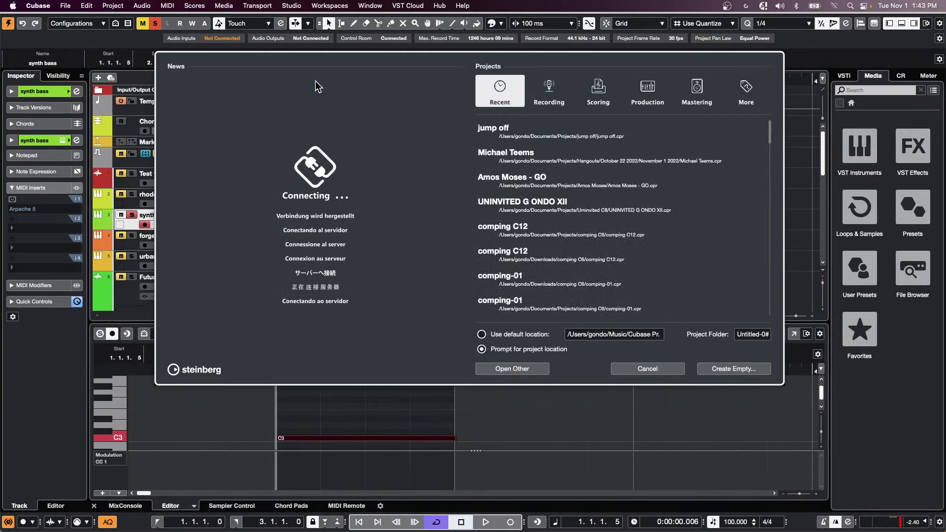
pyautogui.click(482, 334)
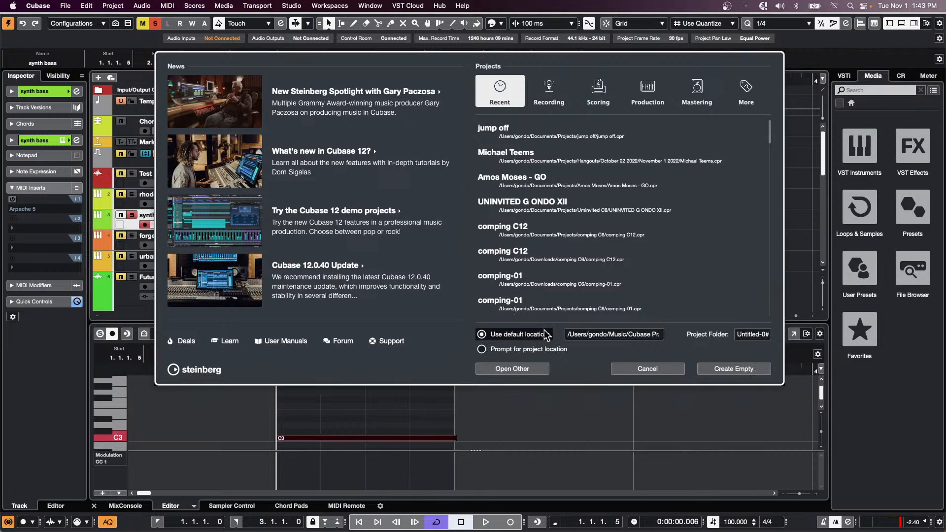
pyautogui.click(481, 348)
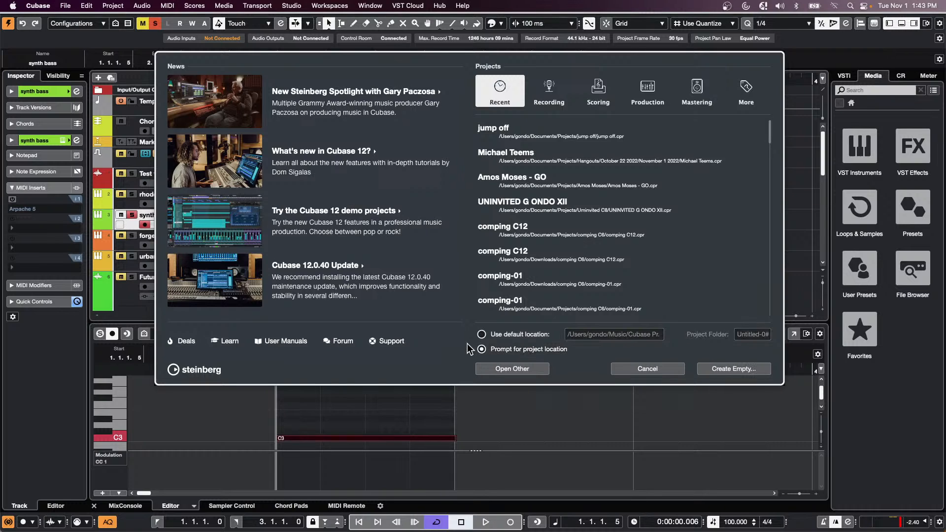
pyautogui.click(734, 369)
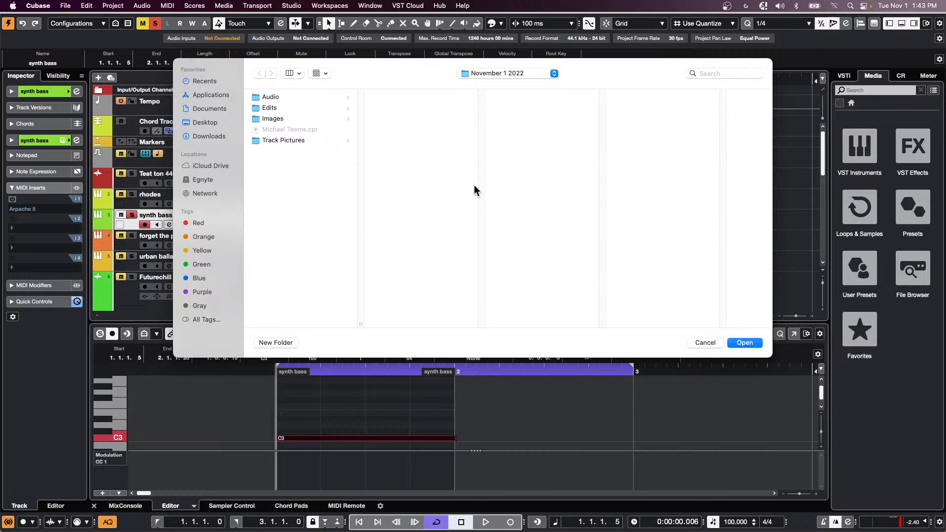
pyautogui.click(710, 343)
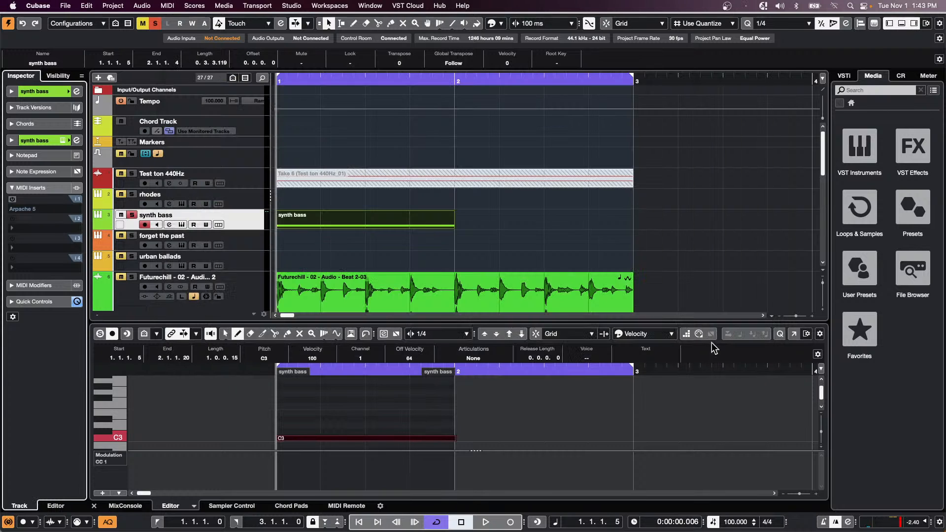
# - Create the new empty project in the November 1 2022 folder
pyautogui.click(65, 5)
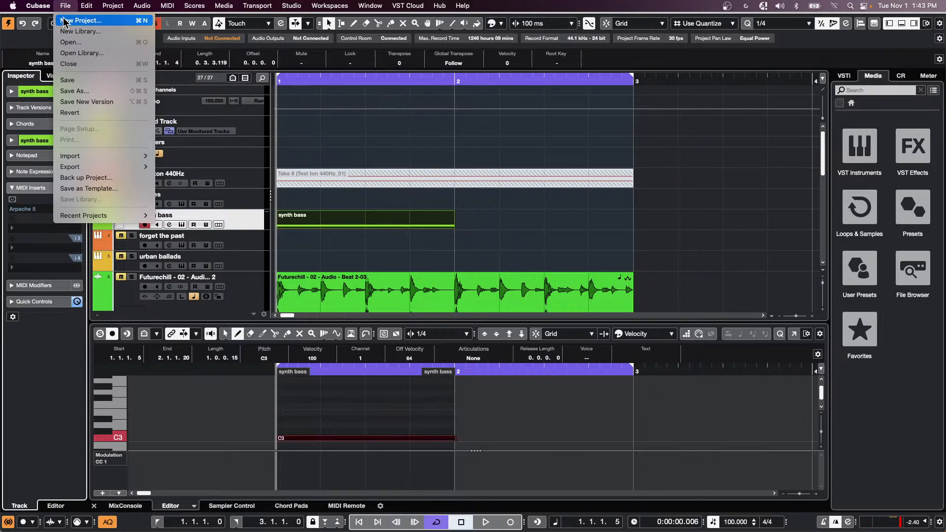
pyautogui.click(74, 20)
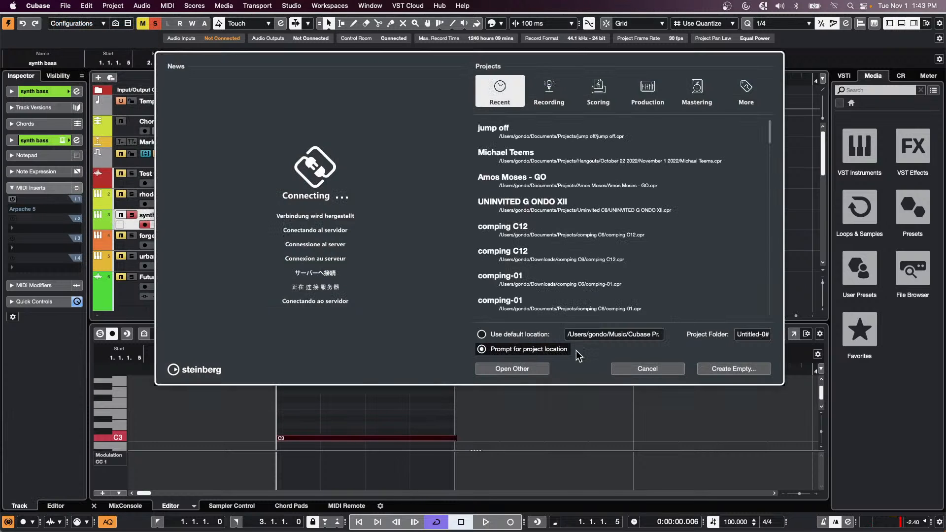
pyautogui.click(748, 371)
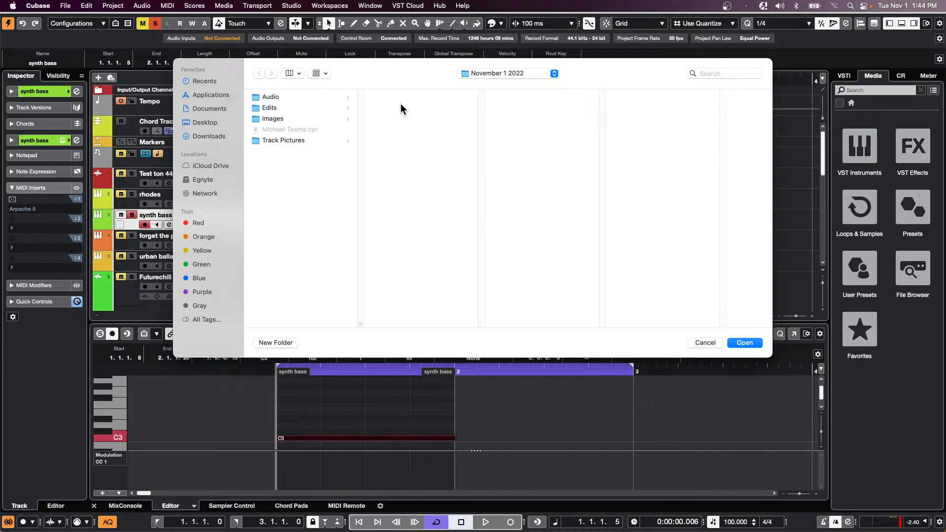
pyautogui.click(521, 74)
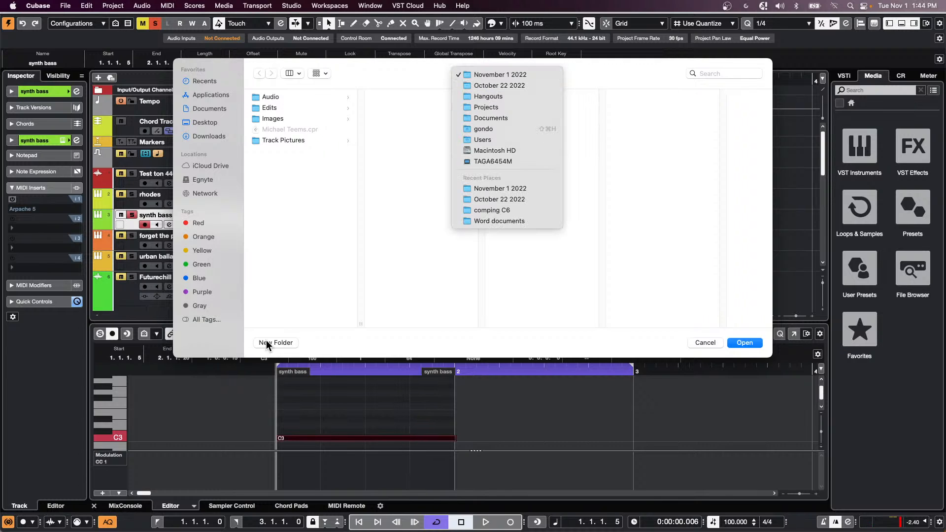
pyautogui.click(466, 276)
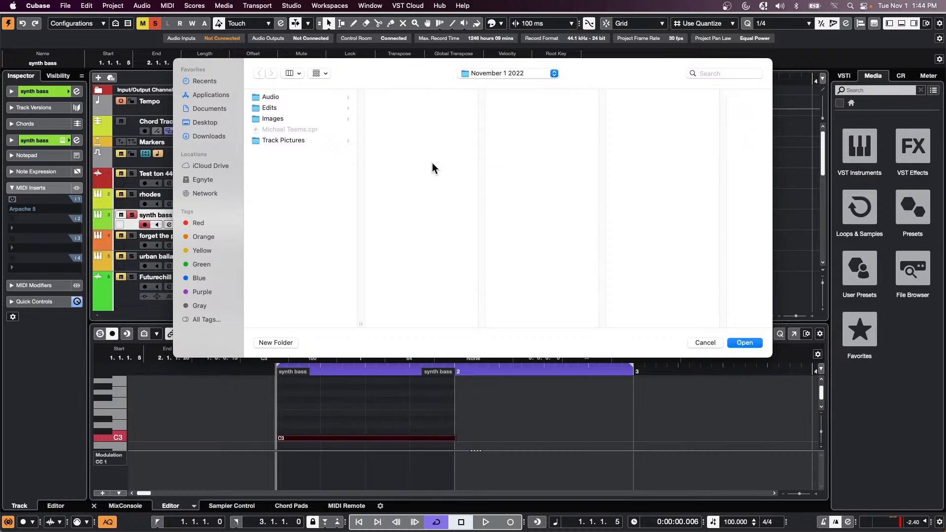
pyautogui.click(706, 342)
pyautogui.click(745, 342)
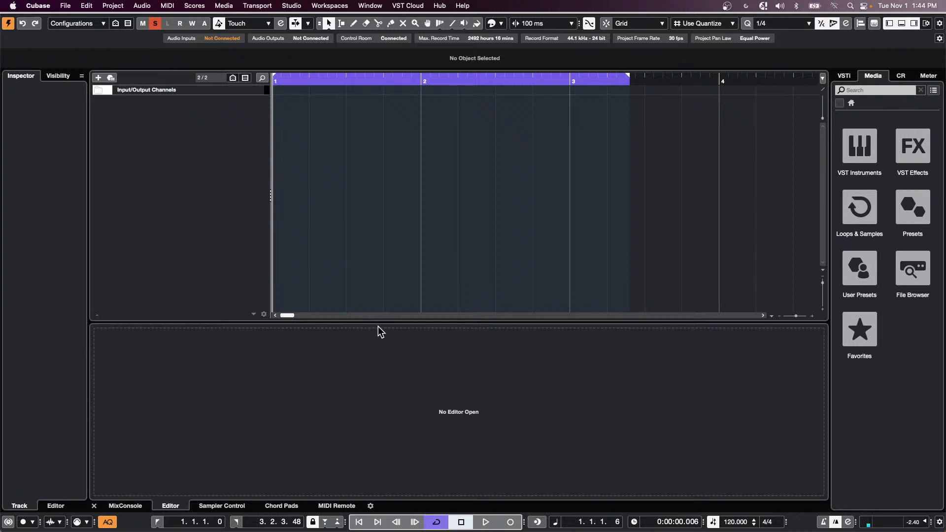
pyautogui.click(65, 6)
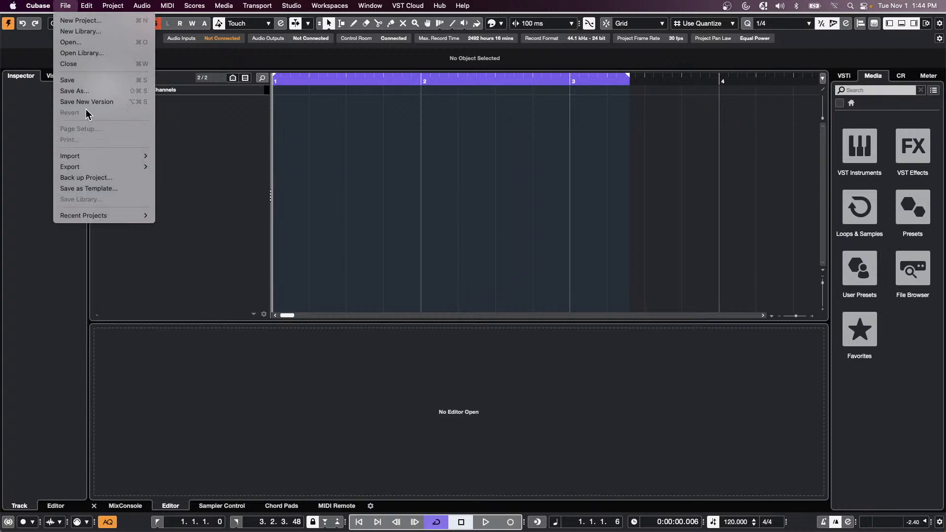
pyautogui.click(383, 160)
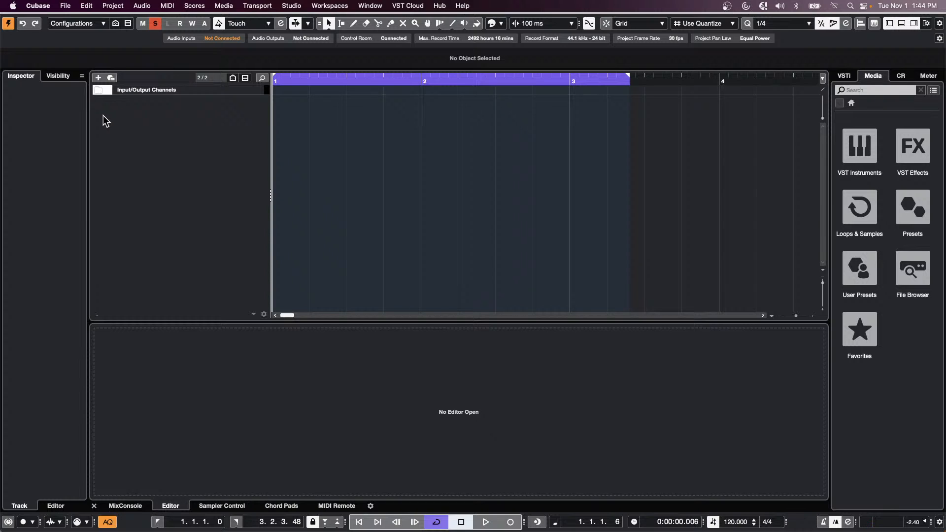
pyautogui.click(65, 6)
pyautogui.click(81, 20)
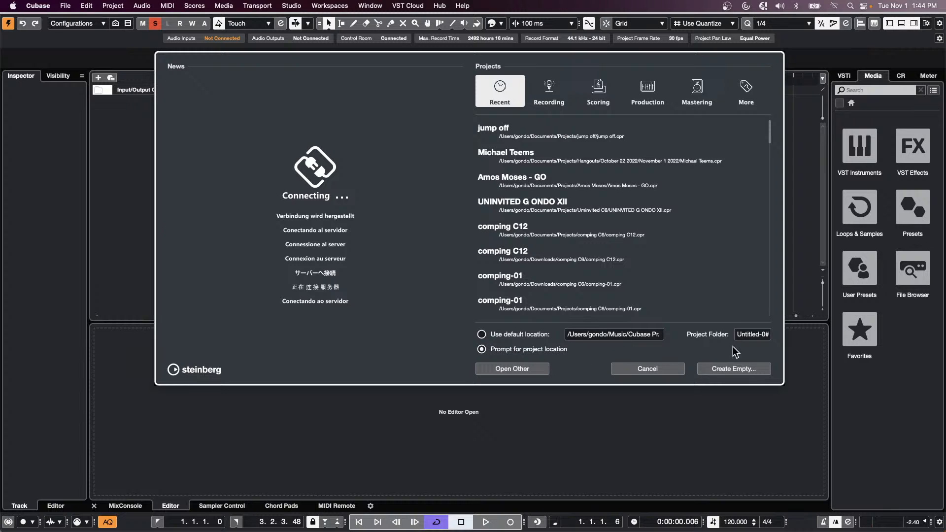
pyautogui.click(665, 371)
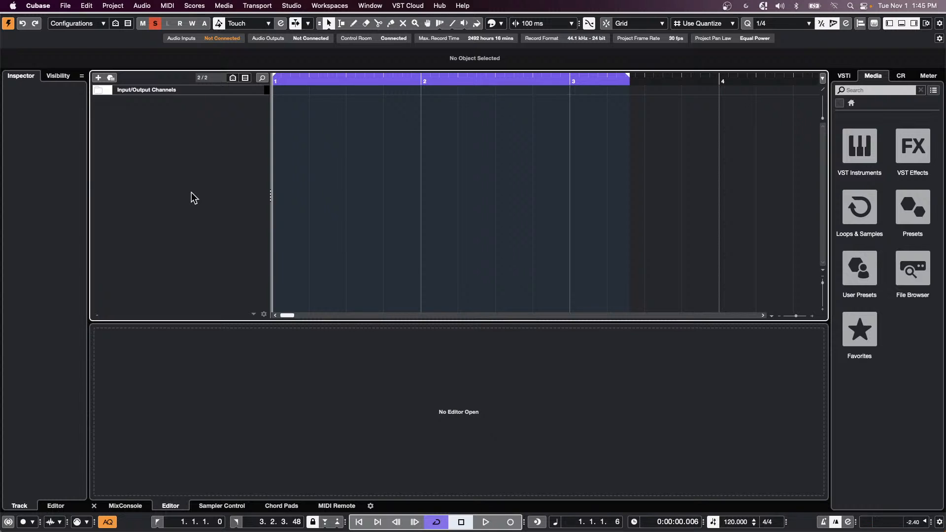
pyautogui.rightClick(218, 109)
# - Add a HALion Sonic SE instrument track and load Violins I Short Notes into slot 1
pyautogui.click(212, 114)
pyautogui.rightClick(212, 114)
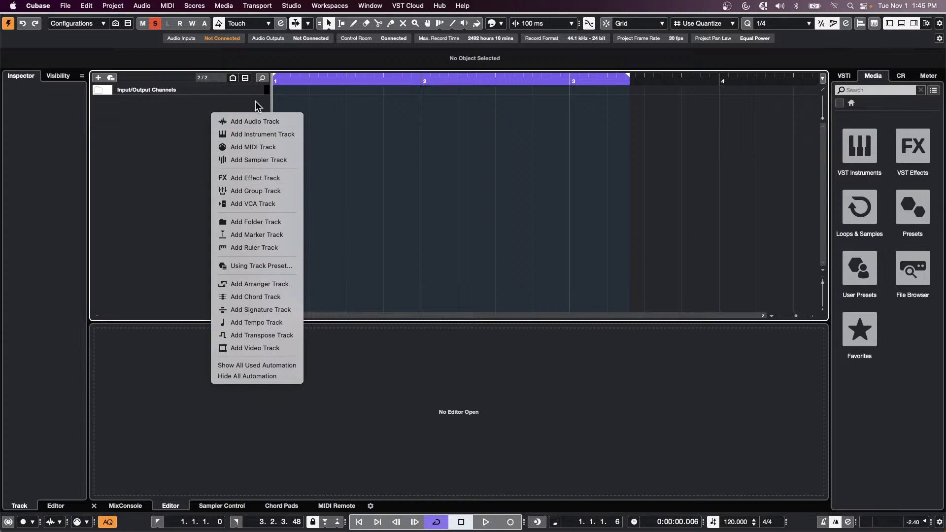
pyautogui.click(264, 135)
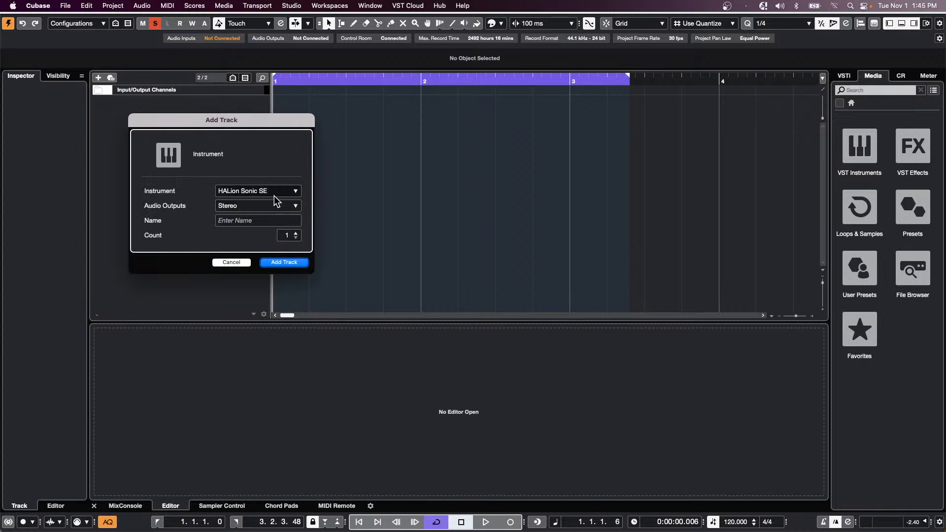
pyautogui.click(288, 263)
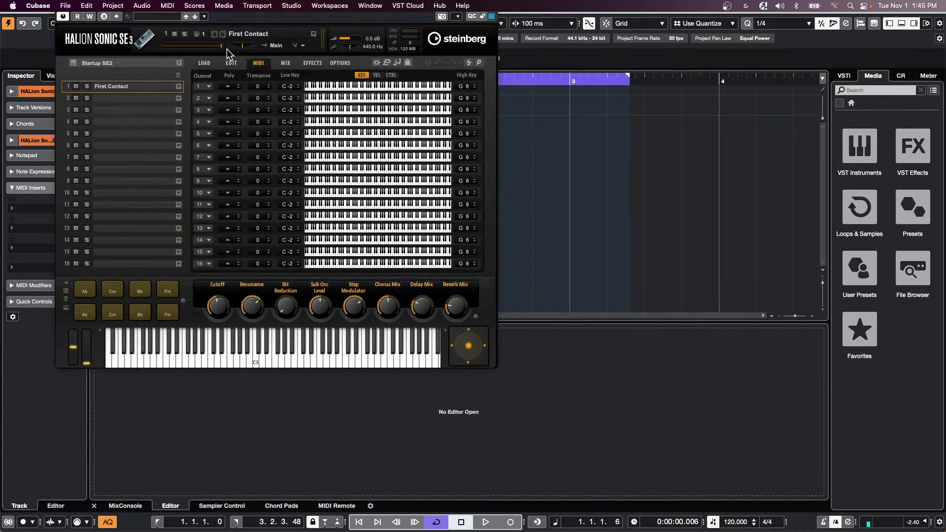
pyautogui.click(181, 89)
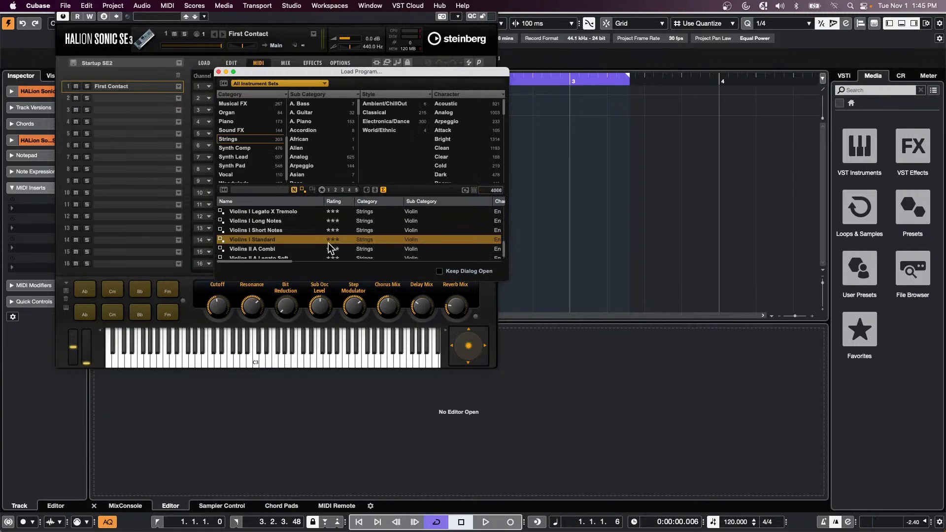
pyautogui.doubleClick(274, 230)
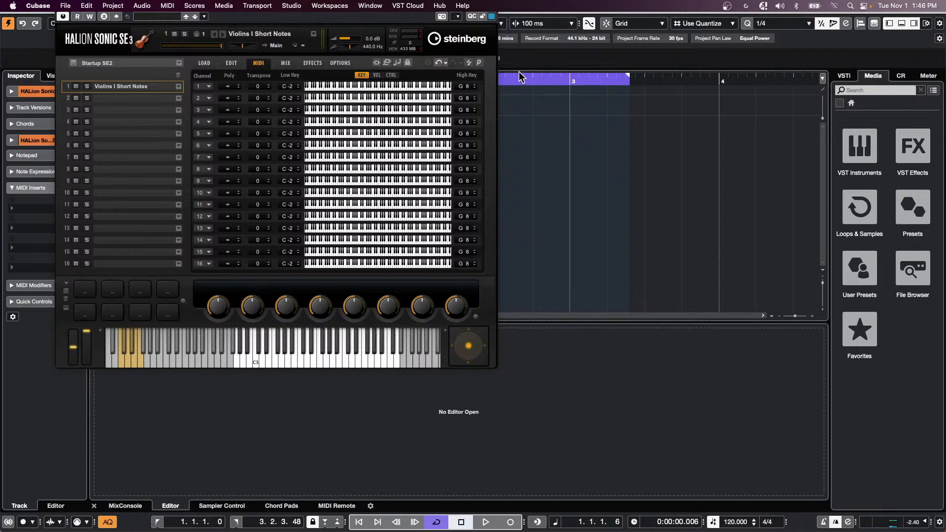
pyautogui.click(142, 6)
pyautogui.click(158, 38)
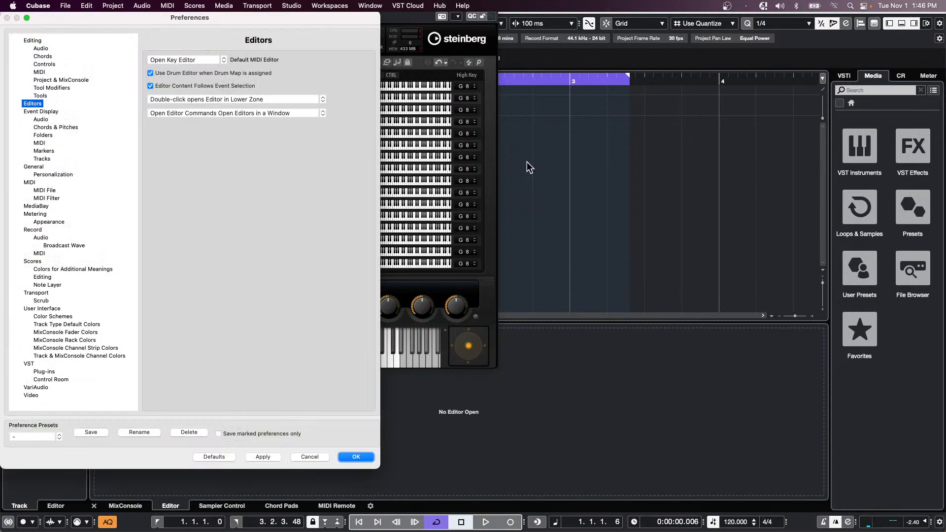
pyautogui.click(312, 454)
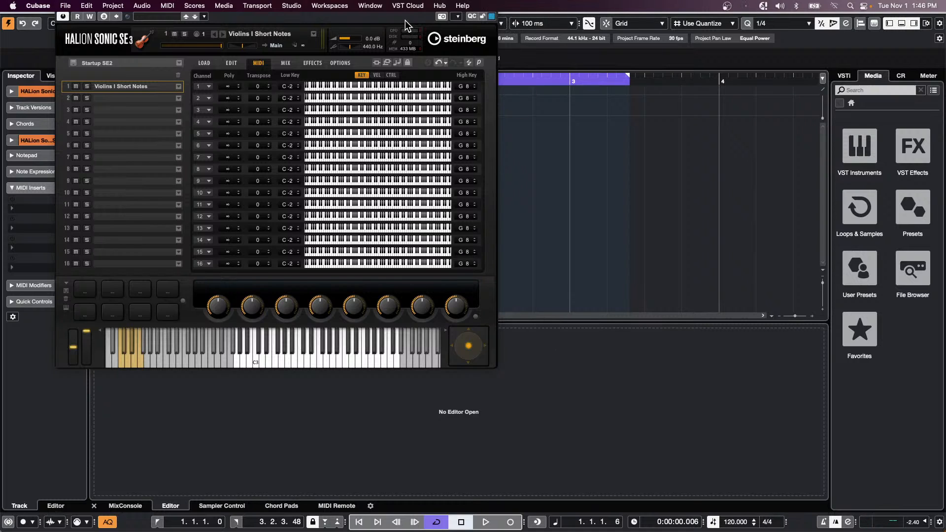
pyautogui.click(427, 7)
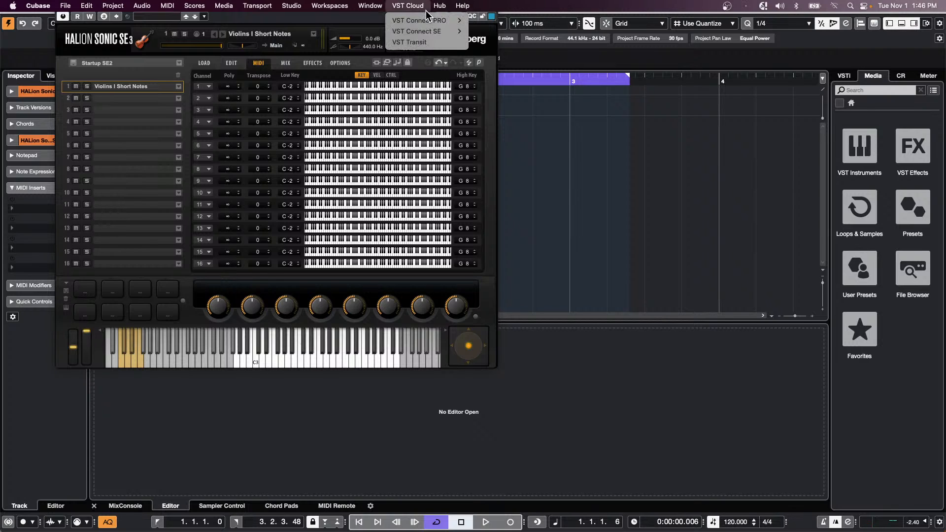
pyautogui.click(478, 110)
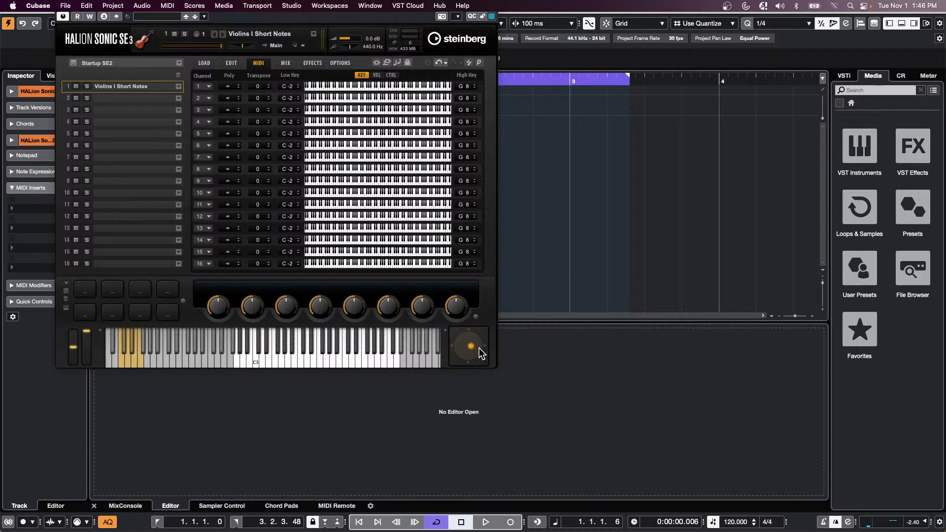
pyautogui.click(65, 5)
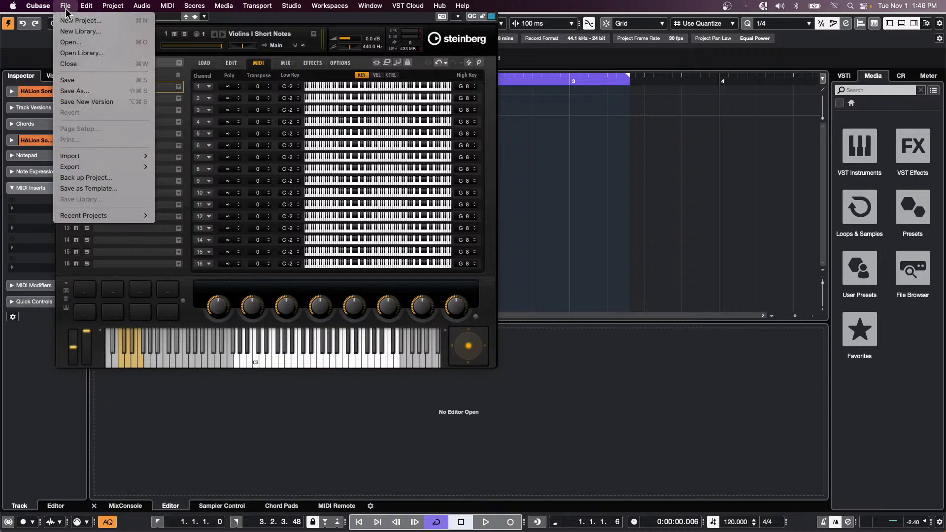
pyautogui.click(67, 22)
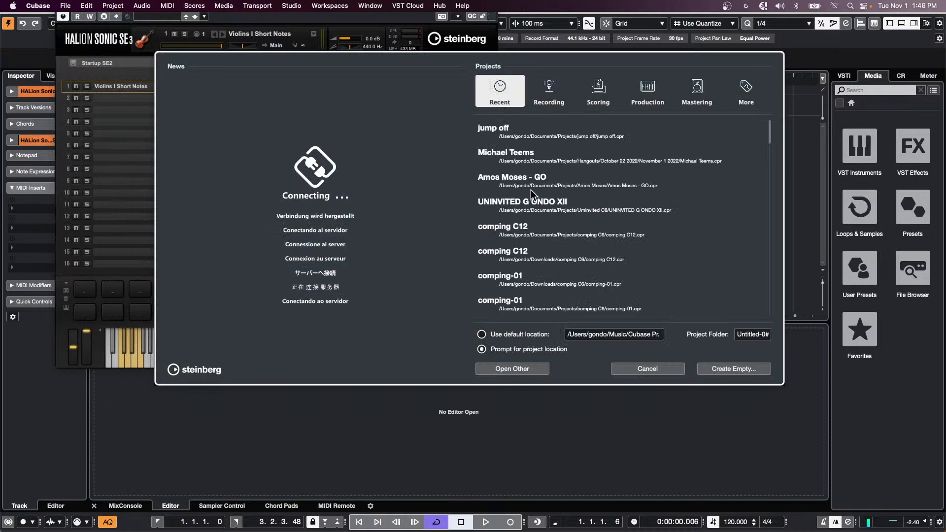
pyautogui.click(646, 369)
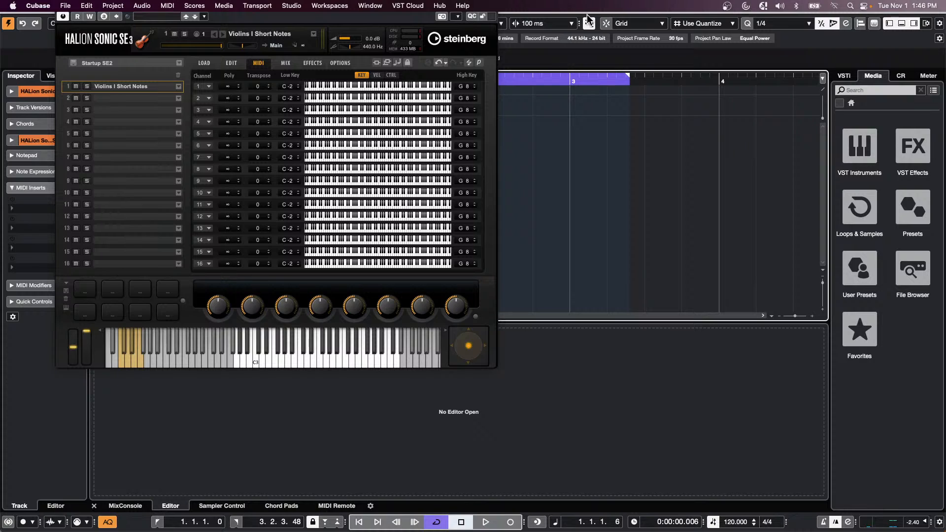
# - Move the project window aside and close the HALion Sonic SE plug-in window
pyautogui.moveTo(591, 12); pyautogui.dragTo(606, 44)
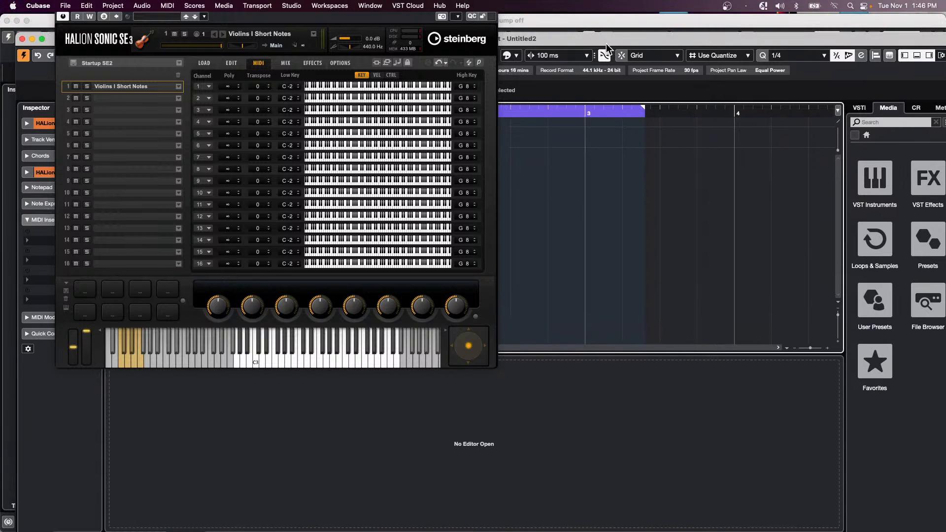
pyautogui.click(63, 17)
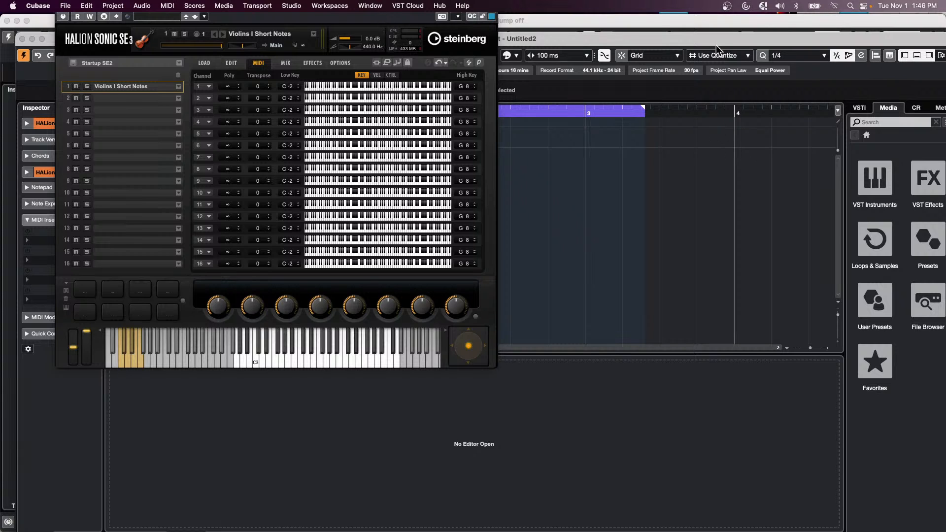
pyautogui.click(30, 29)
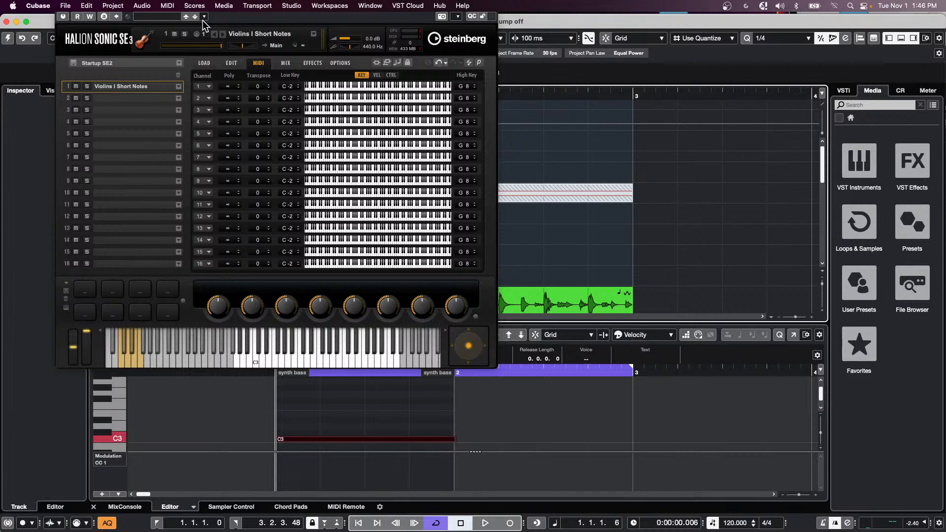
pyautogui.click(63, 17)
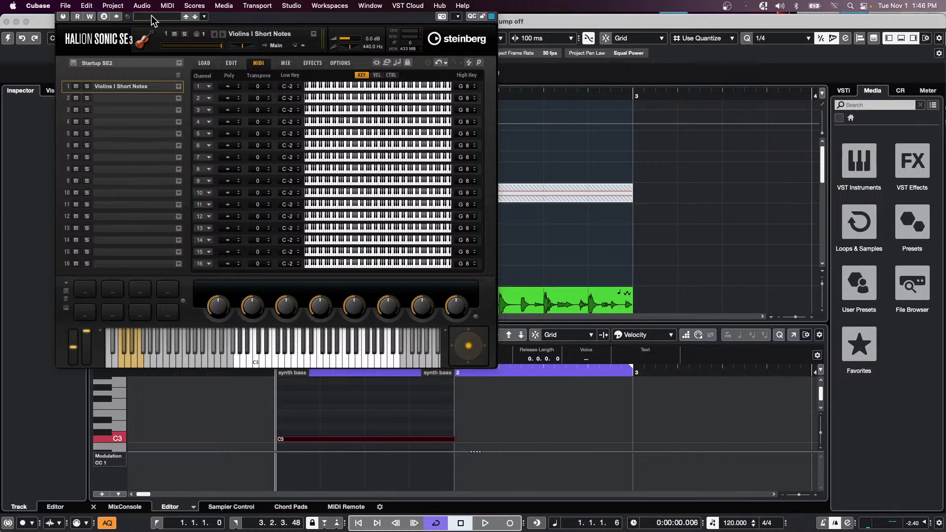
pyautogui.press('super+w')
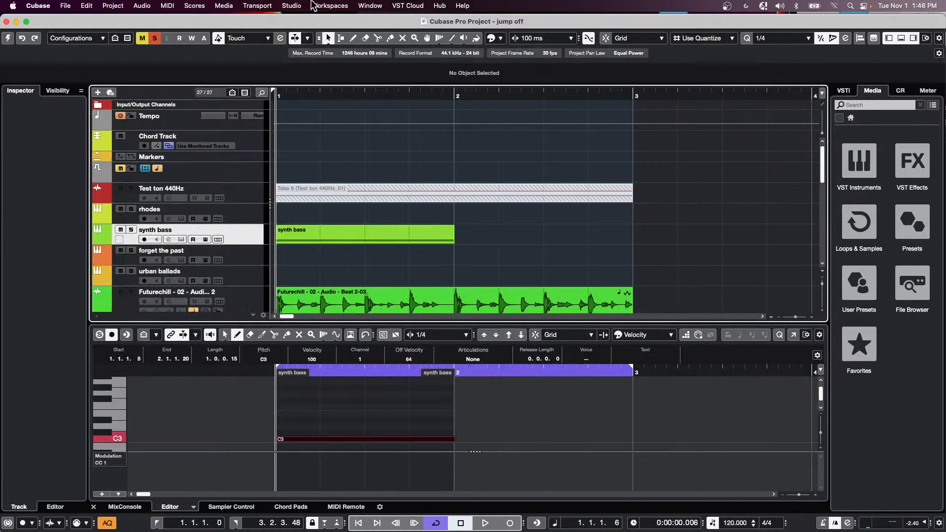
# - Switch to the Untitled1 project from the Window menu
pyautogui.click(338, 6)
pyautogui.moveTo(394, 5)
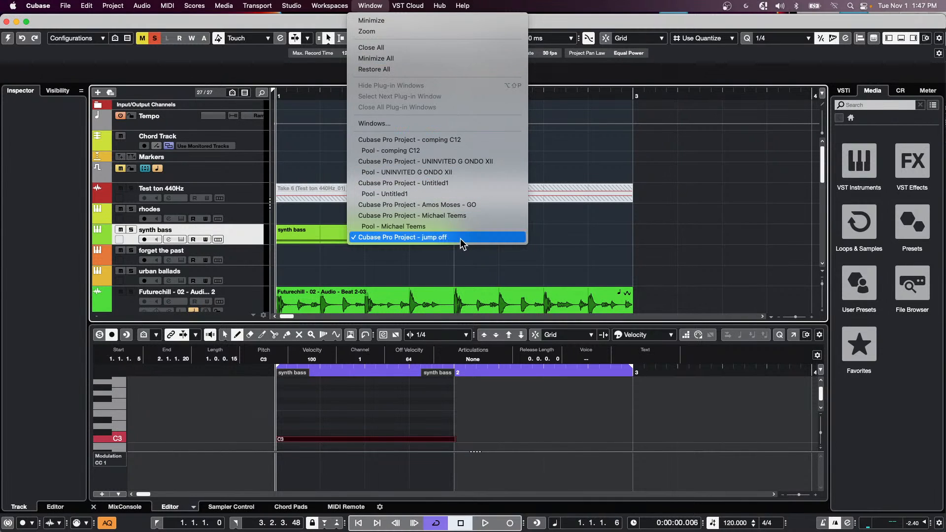
pyautogui.click(455, 184)
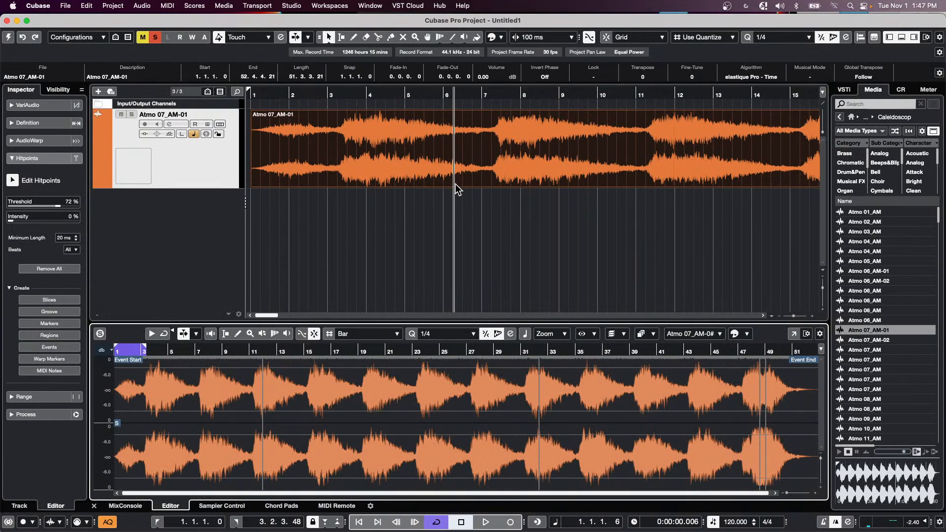
pyautogui.click(67, 6)
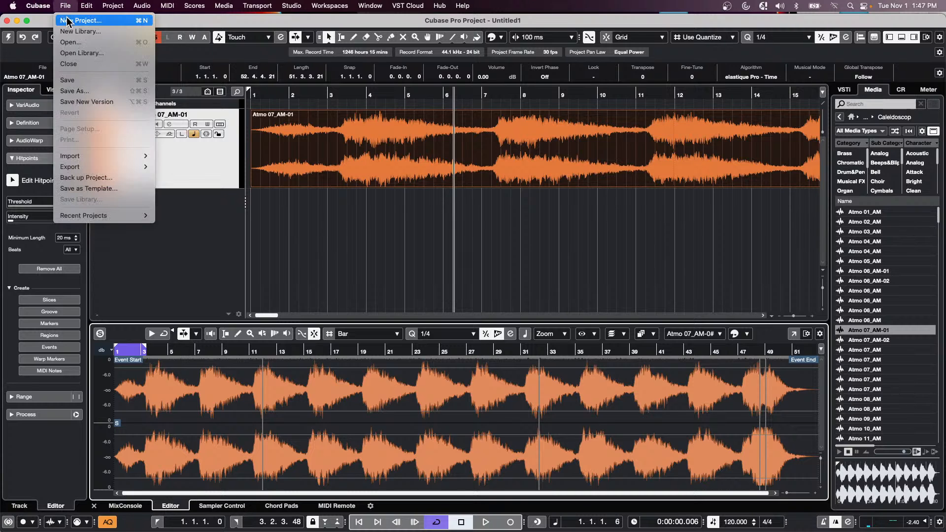
pyautogui.click(70, 22)
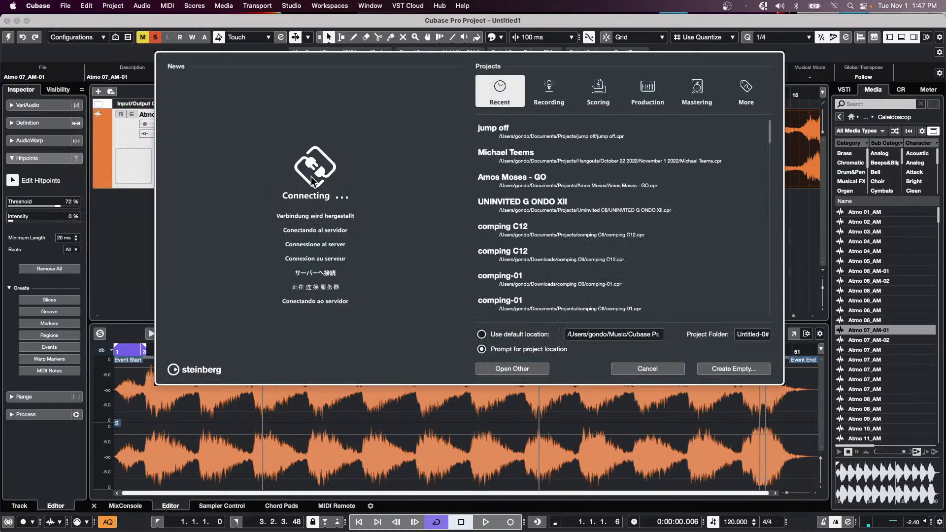
pyautogui.click(713, 369)
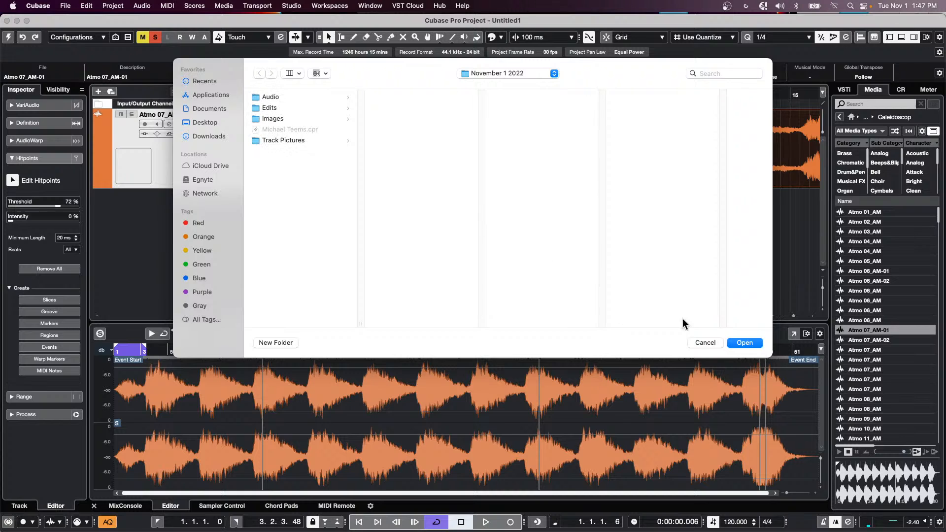
pyautogui.click(745, 342)
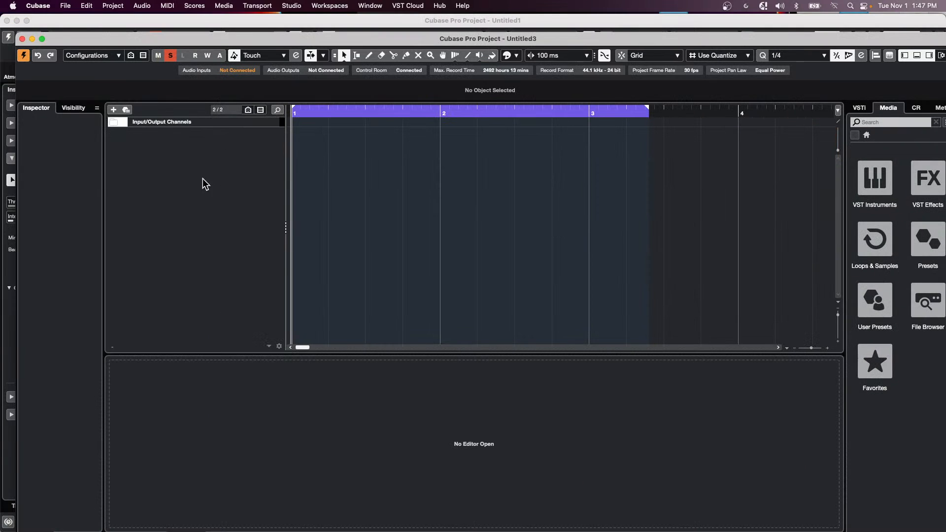
pyautogui.click(42, 38)
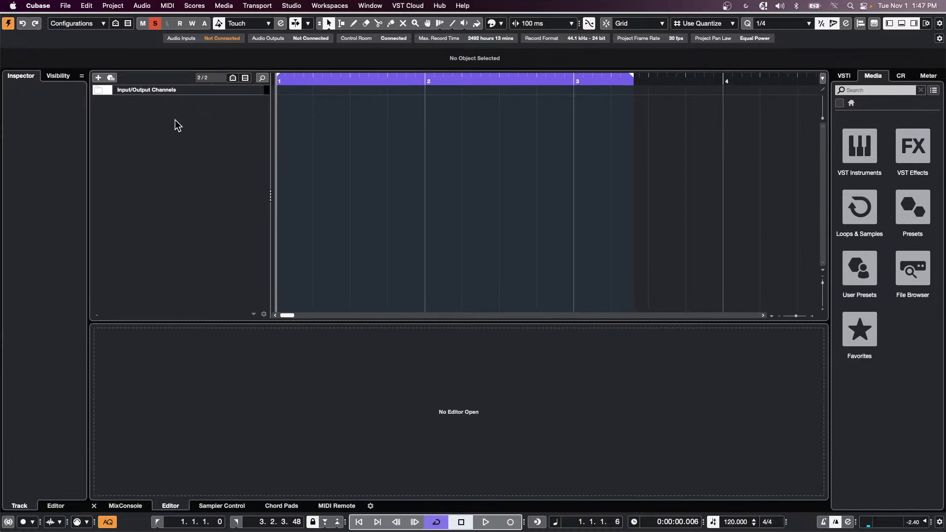
# - Add an instrument track with Retrologue as its instrument, creating Retrologue 01
pyautogui.rightClick(175, 130)
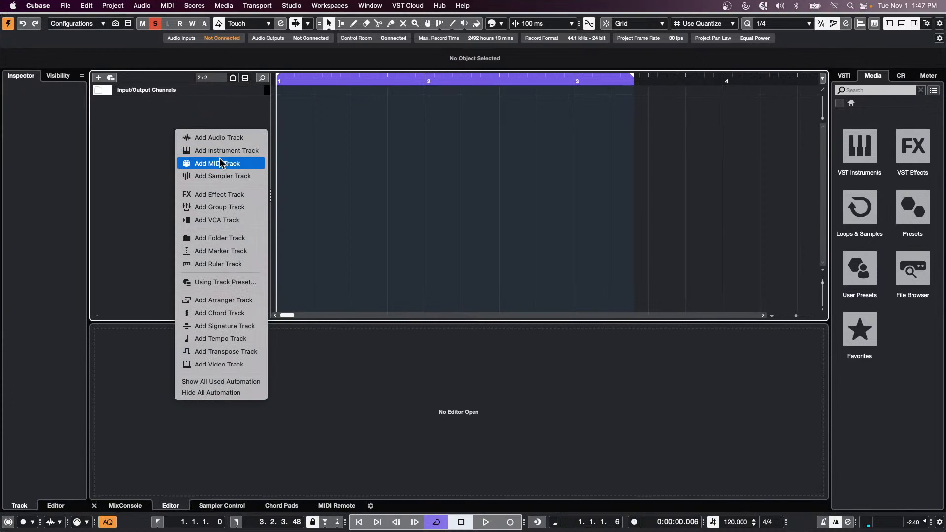
pyautogui.click(234, 151)
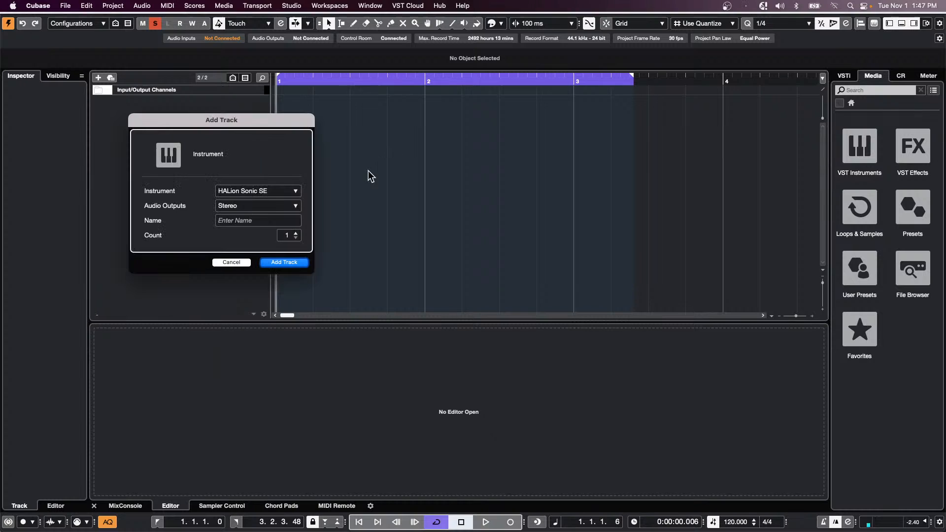
pyautogui.moveTo(249, 124); pyautogui.dragTo(381, 164)
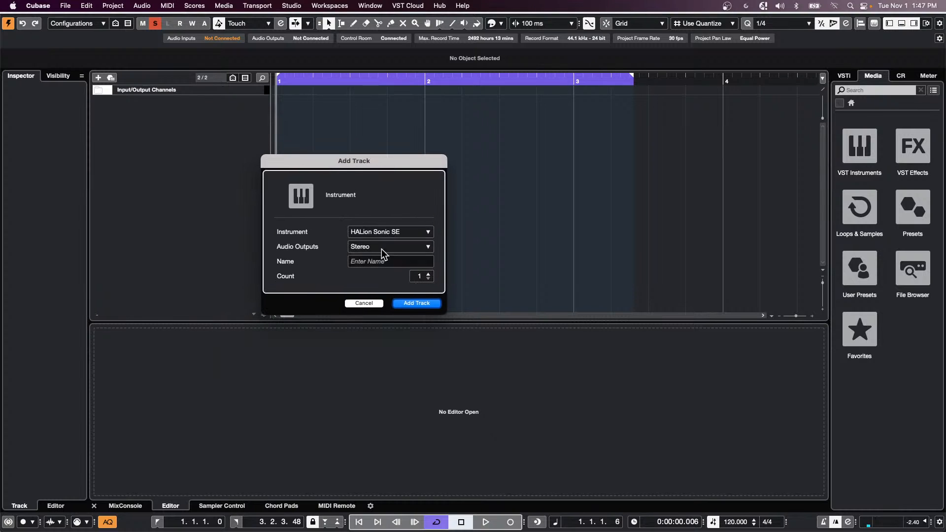
pyautogui.click(382, 232)
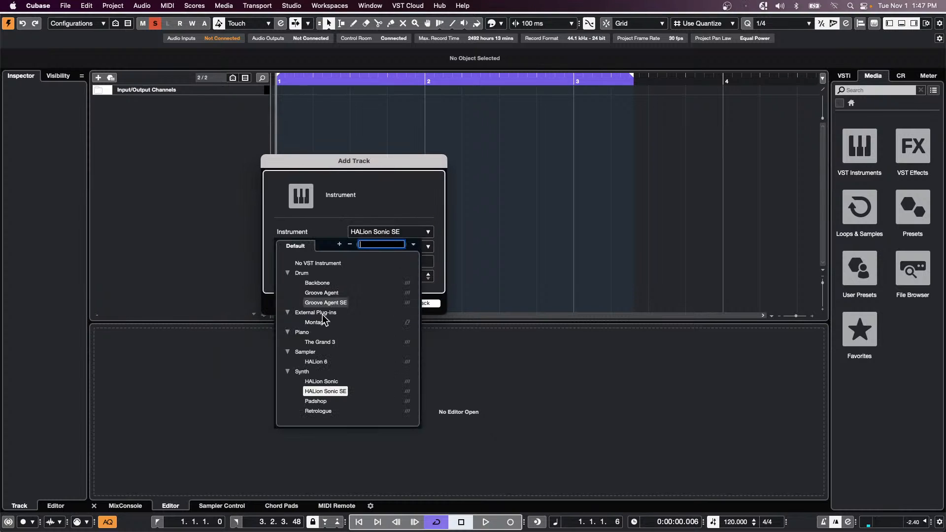
pyautogui.click(317, 411)
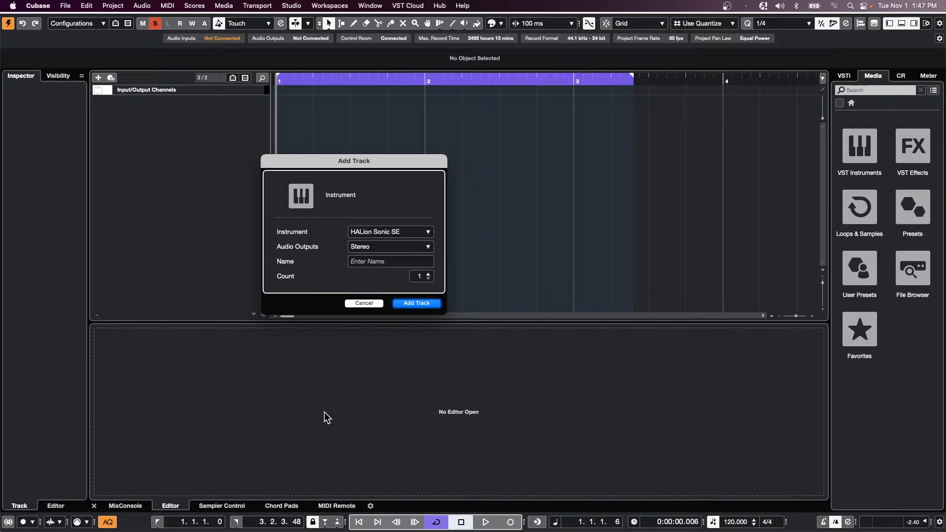
pyautogui.click(420, 303)
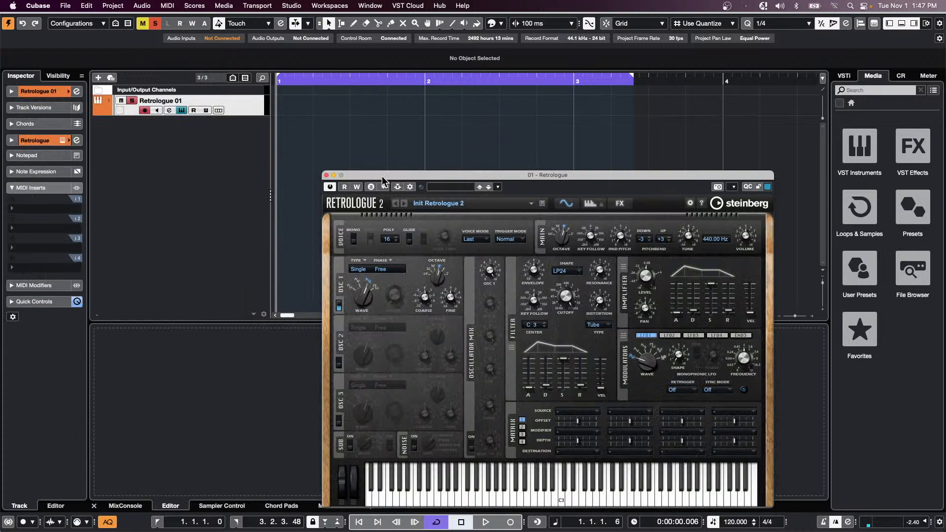
# - Load the Big Body Bass preset into Retrologue after trying Amorphous Metal, and expand the Inspector track section
pyautogui.click(465, 188)
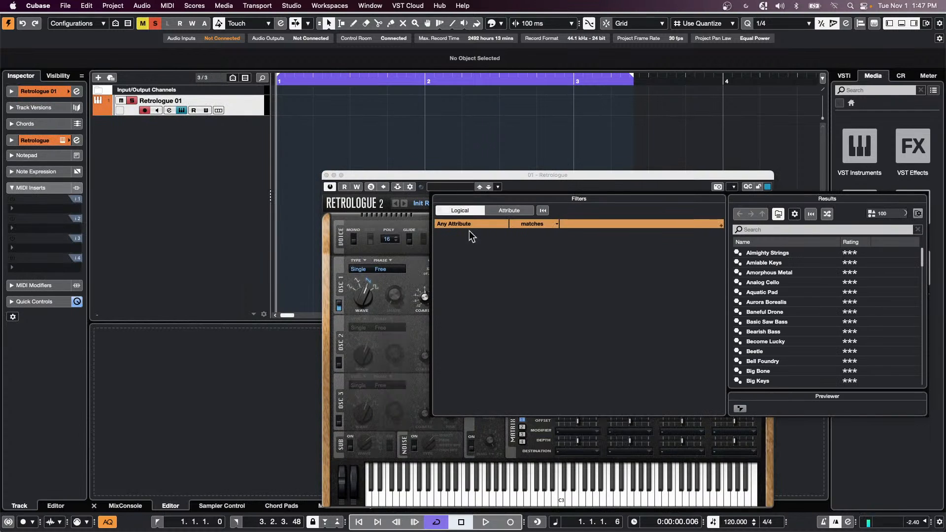
pyautogui.doubleClick(752, 312)
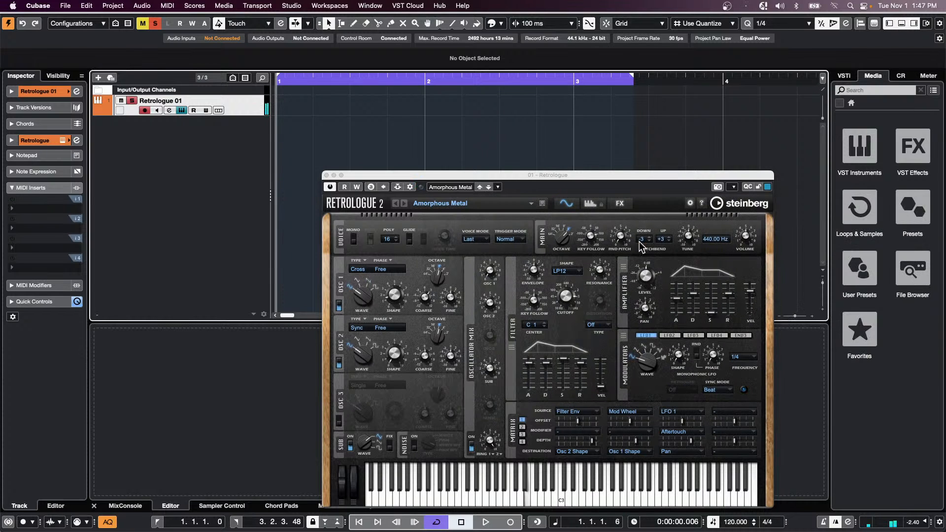
pyautogui.click(459, 204)
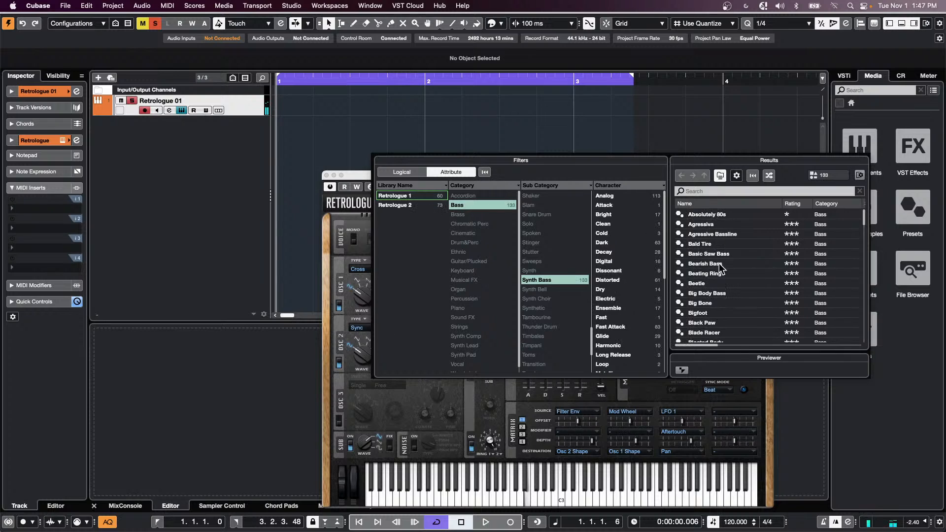
pyautogui.doubleClick(731, 294)
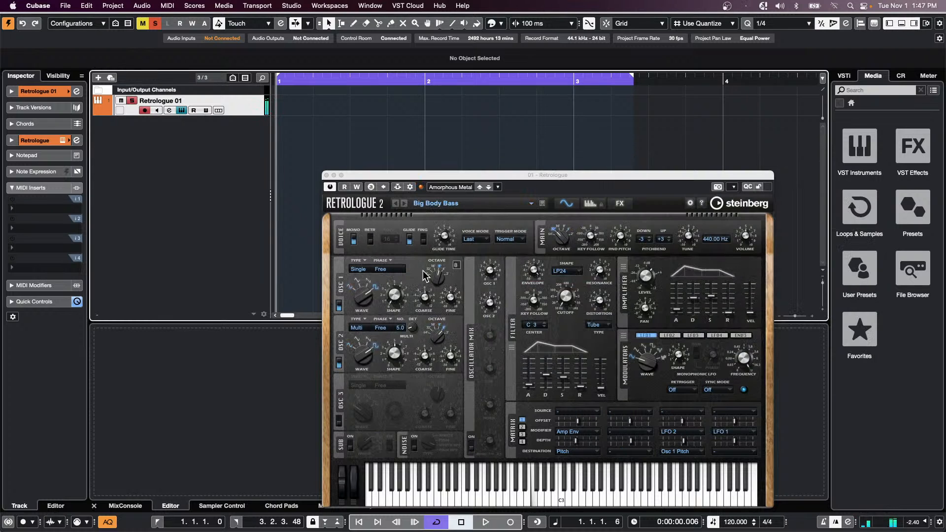
pyautogui.click(39, 93)
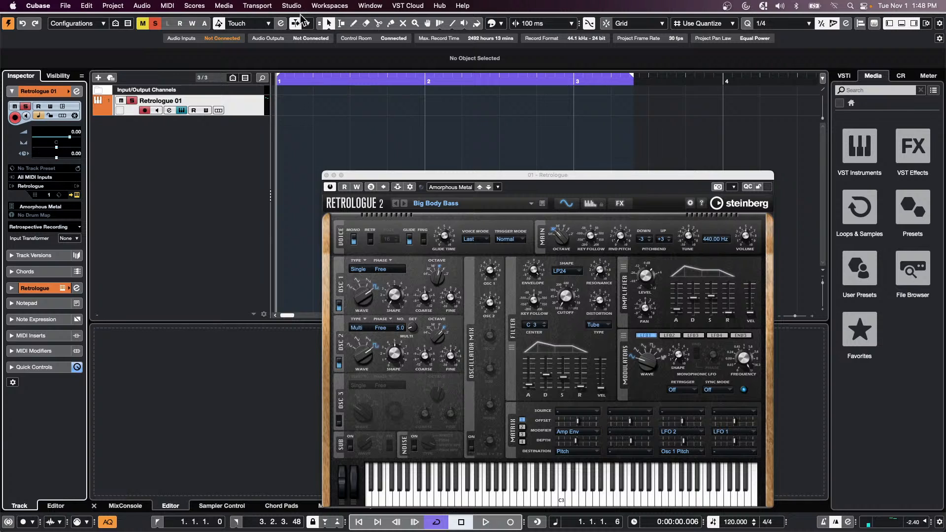
# - Review the Destinations tab of Project Synchronization Setup and close it with OK
pyautogui.click(264, 8)
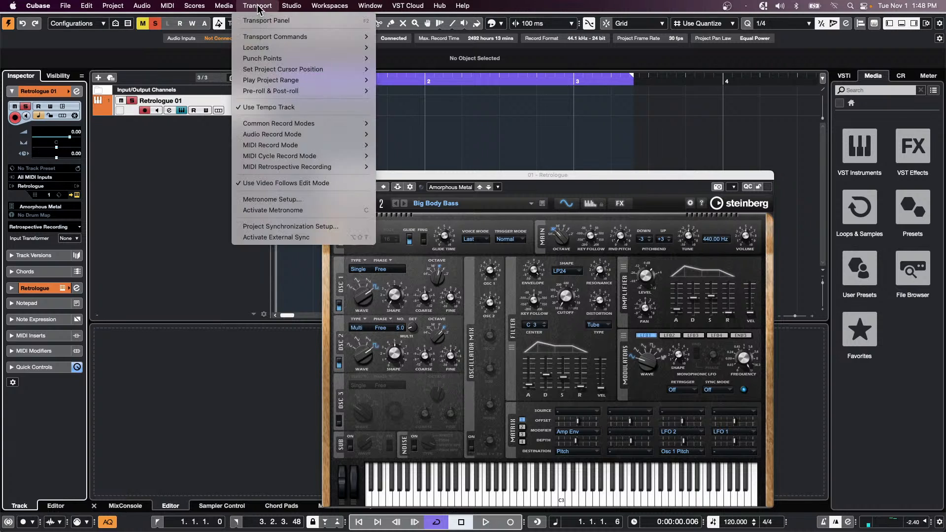
pyautogui.moveTo(294, 8)
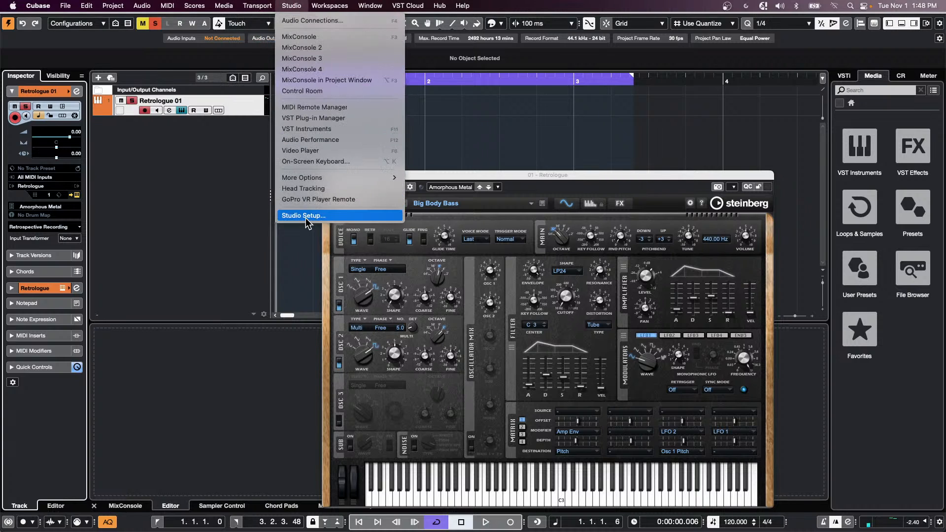
pyautogui.moveTo(254, 6)
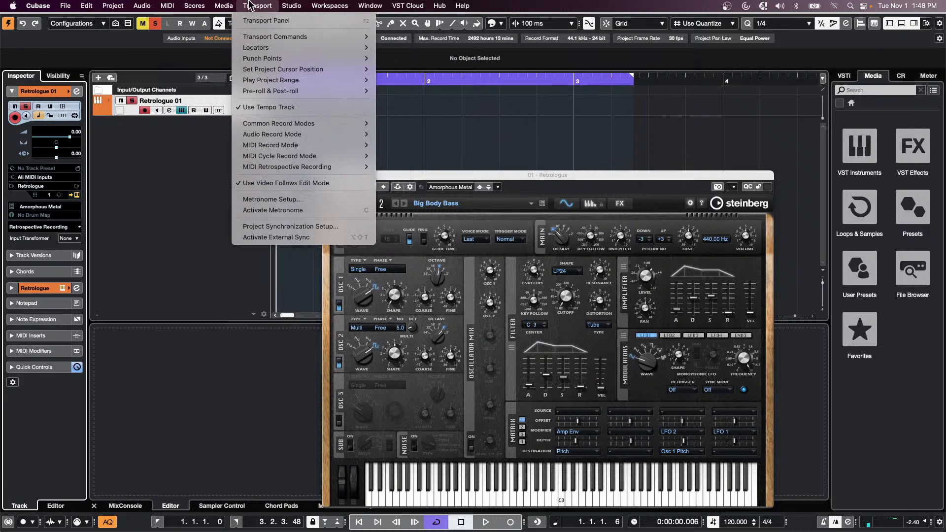
pyautogui.click(285, 226)
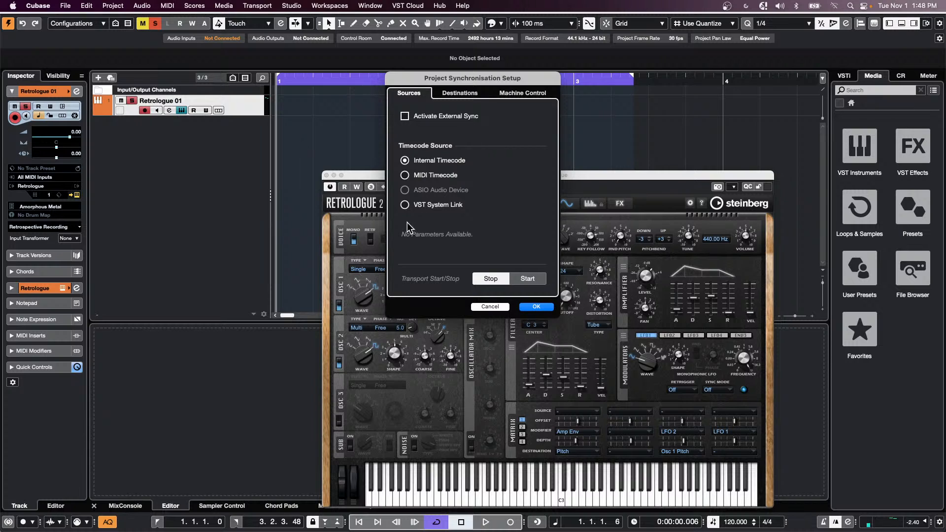
pyautogui.click(466, 95)
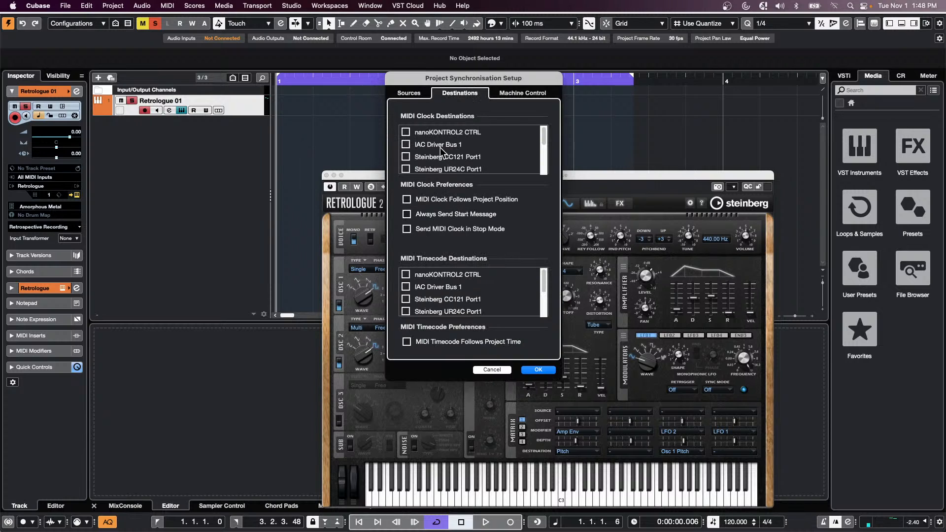
pyautogui.scroll(-3, 444, 152)
pyautogui.scroll(1, 470, 150)
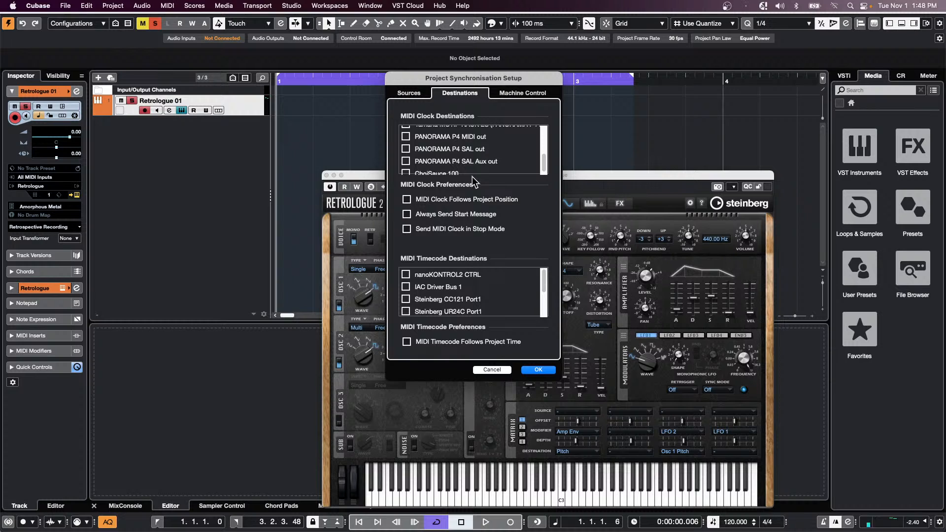
pyautogui.click(538, 370)
# - Close the Retrologue window, add a single MIDI track, MIDI 01, and set it to MIDI channel 16
pyautogui.click(325, 175)
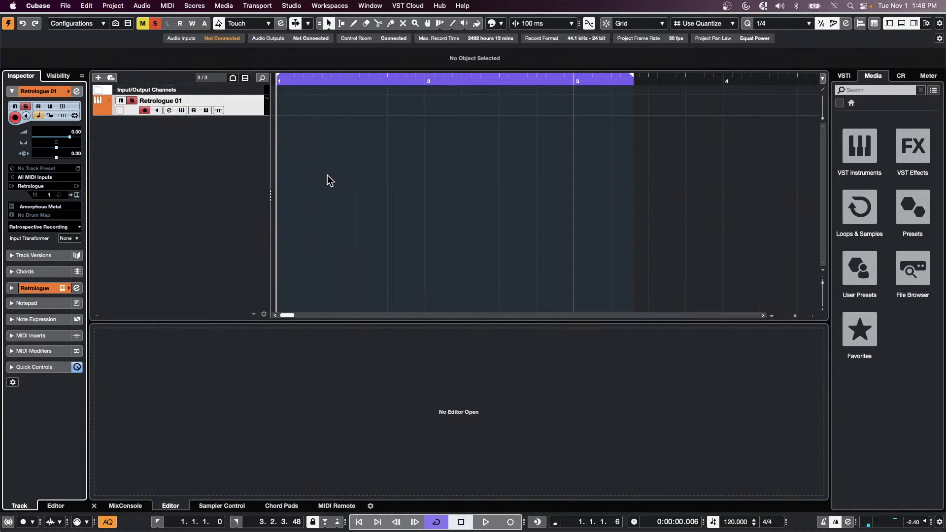
pyautogui.rightClick(134, 146)
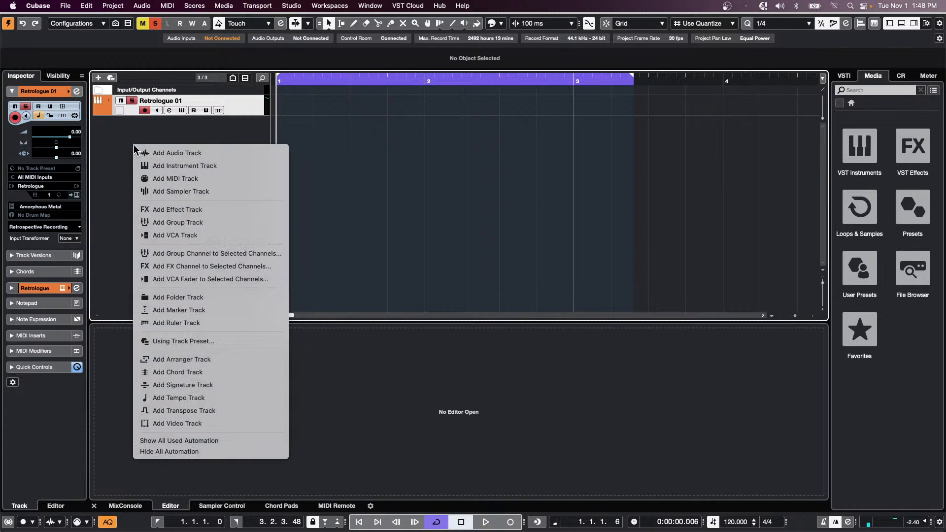
pyautogui.click(209, 178)
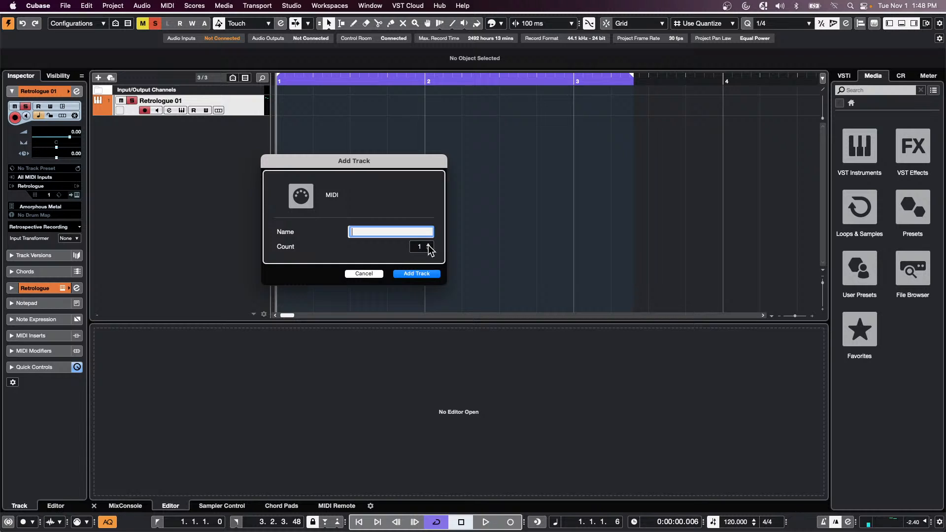
pyautogui.click(428, 245)
pyautogui.click(427, 250)
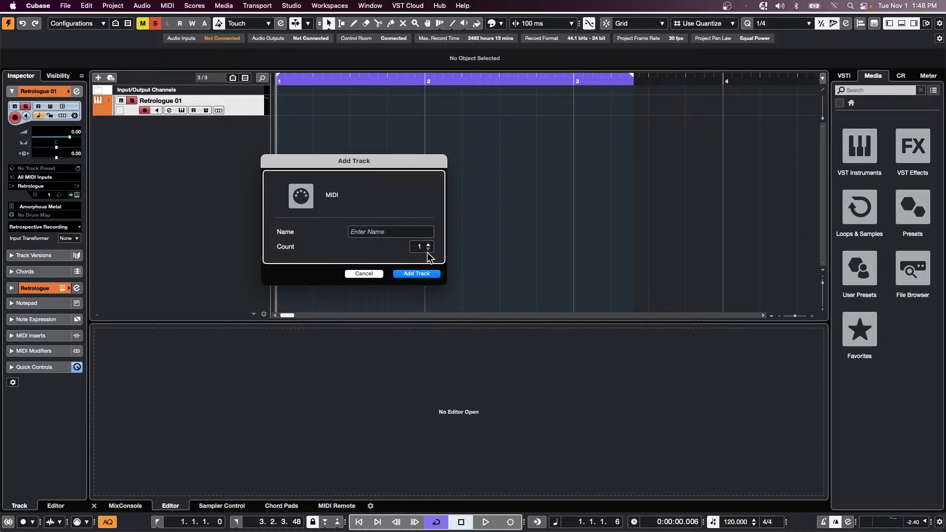
pyautogui.click(422, 275)
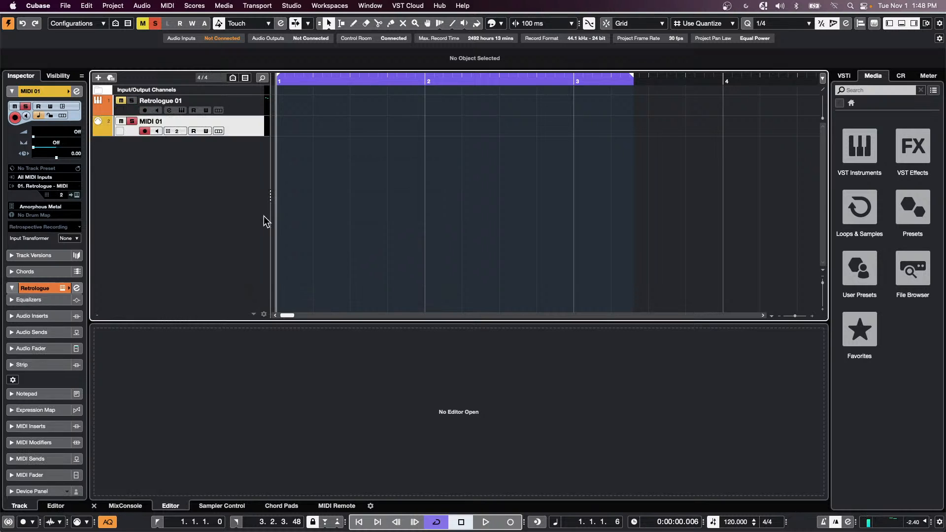
pyautogui.click(59, 195)
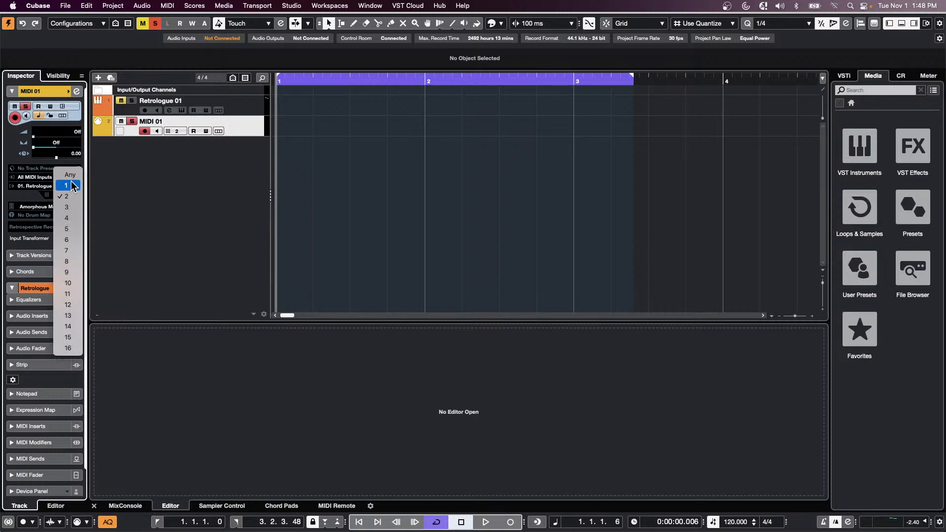
pyautogui.click(73, 347)
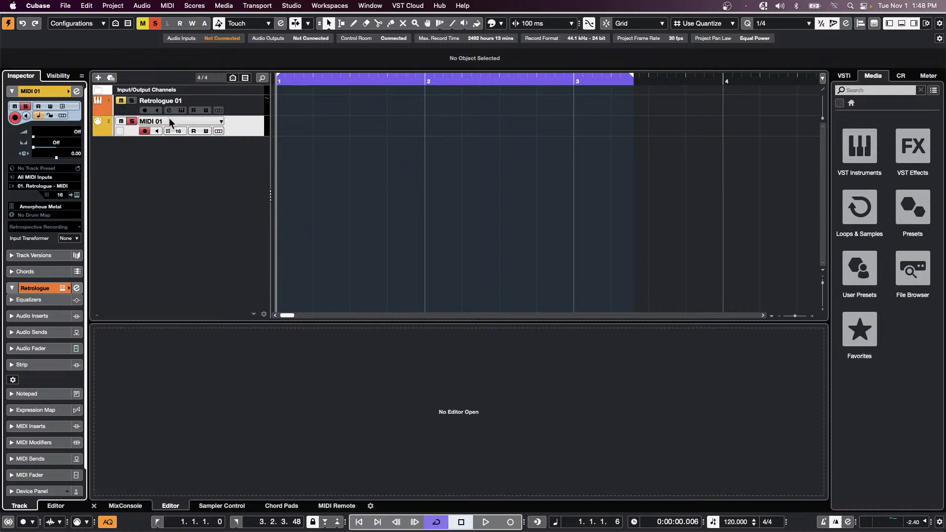
# - Add a second MIDI track, MIDI 02, with its output routed to Retrologue
pyautogui.rightClick(179, 147)
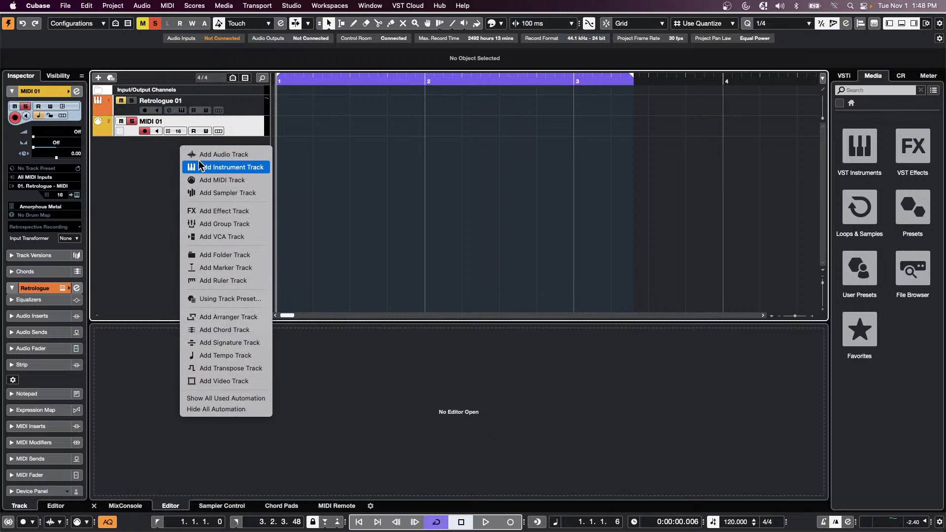
pyautogui.click(234, 180)
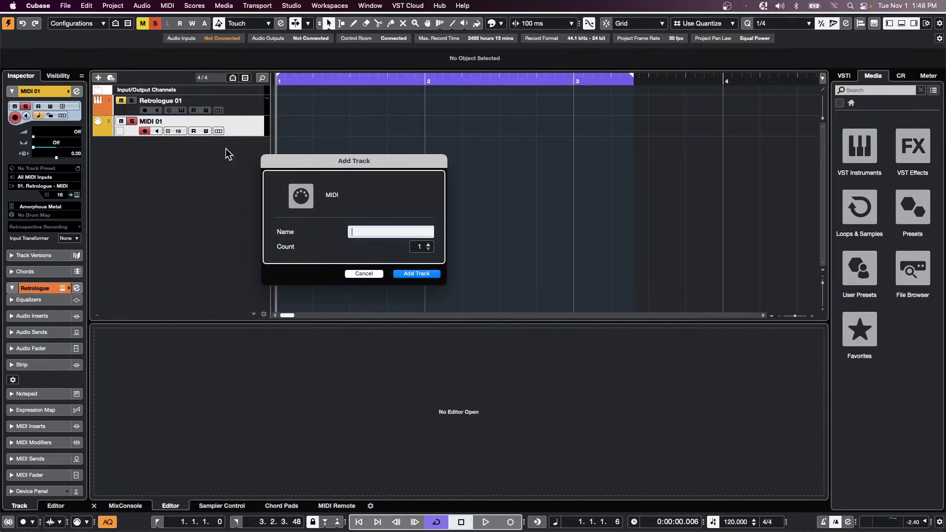
pyautogui.click(425, 274)
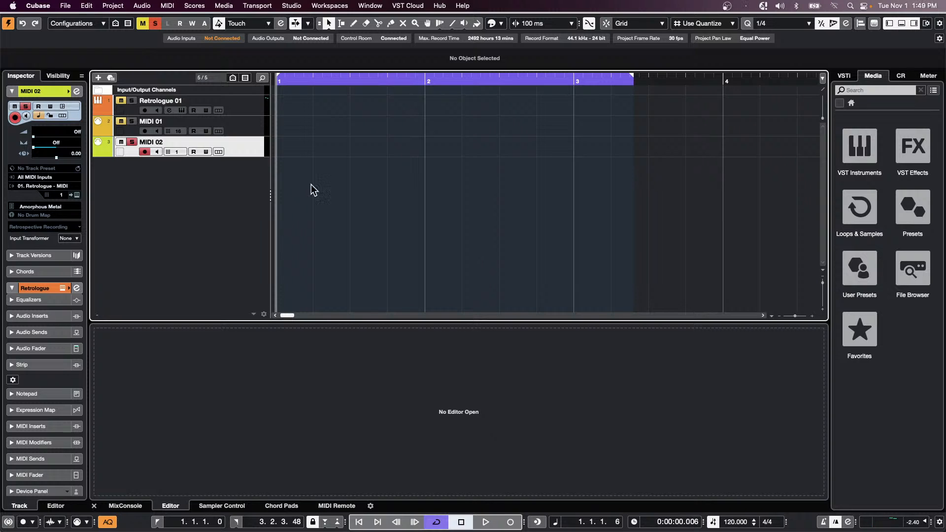
pyautogui.click(39, 187)
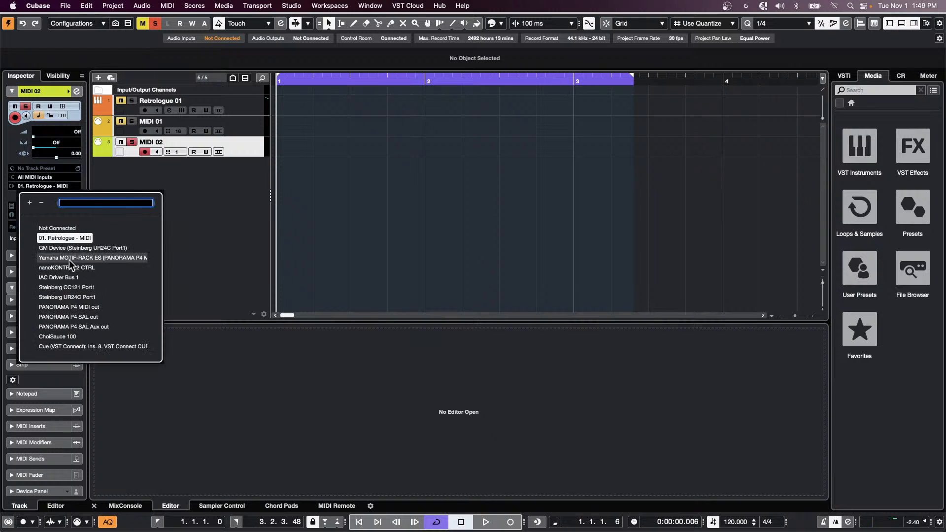
pyautogui.click(265, 154)
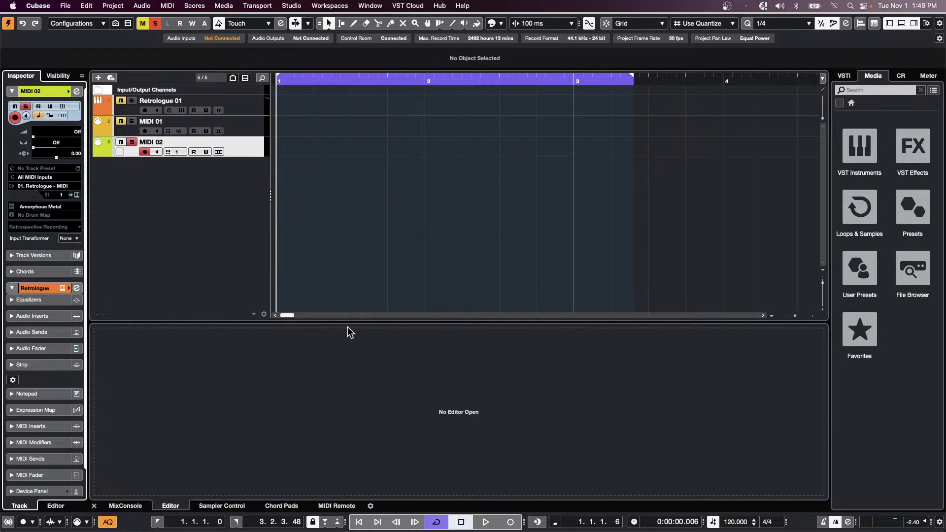
# - Record a short MIDI part onto MIDI 02, then stop with Space
pyautogui.click(492, 523)
pyautogui.click(510, 522)
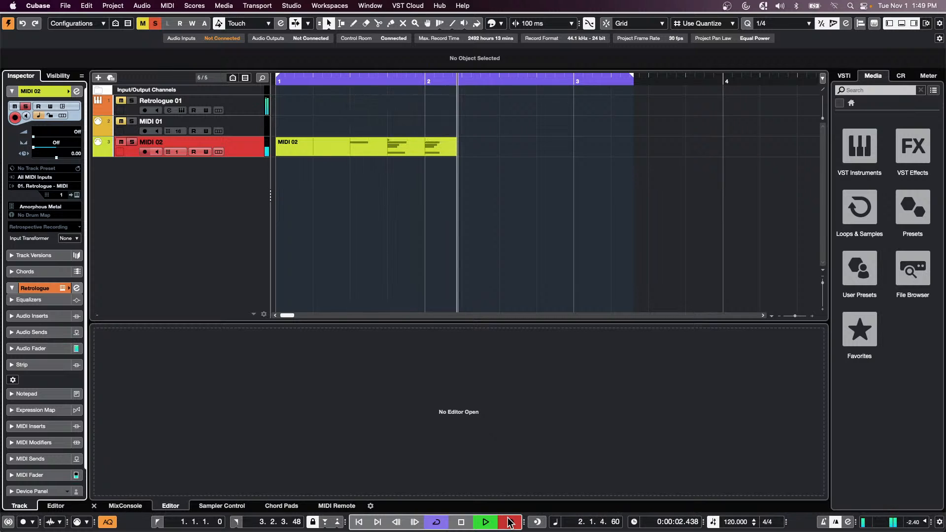
pyautogui.press('space')
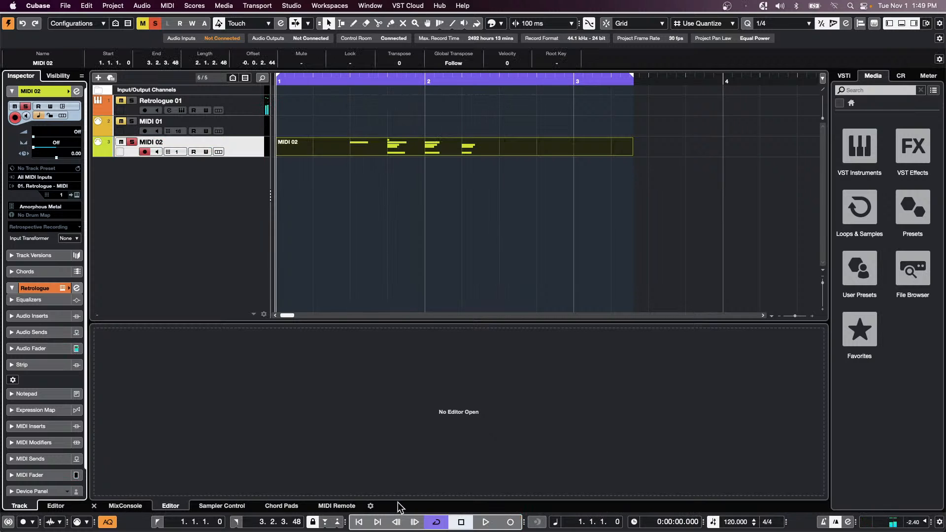
# - Switch off the AQ (Auto Quantize) button on the transport bar
pyautogui.click(107, 521)
pyautogui.click(295, 6)
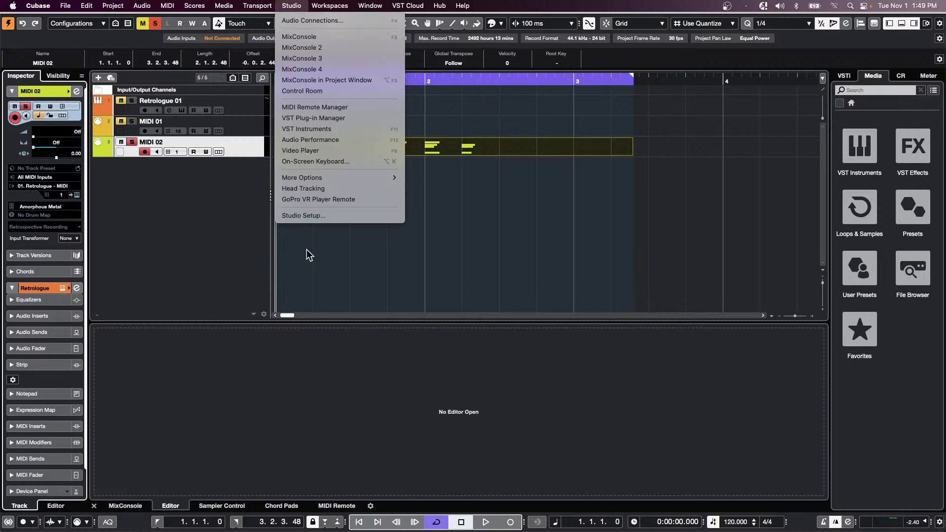
pyautogui.click(308, 22)
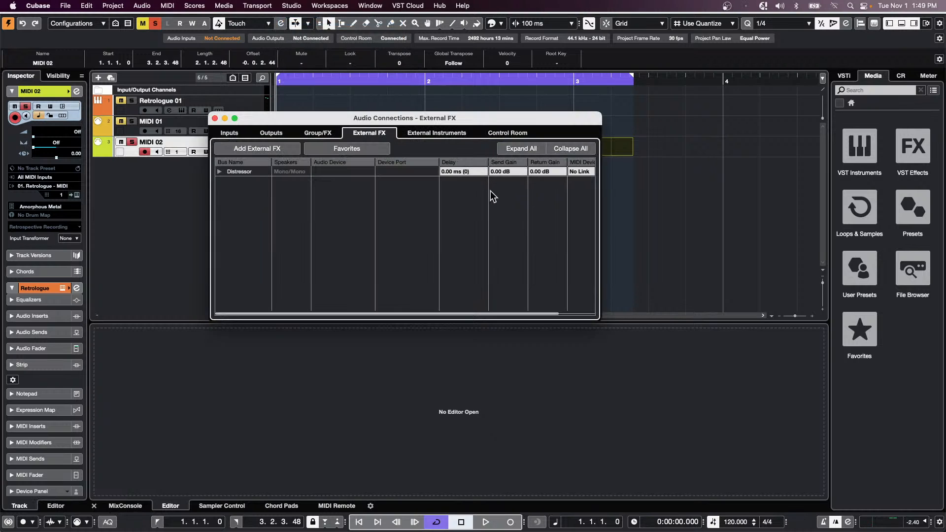
pyautogui.click(430, 134)
pyautogui.click(220, 172)
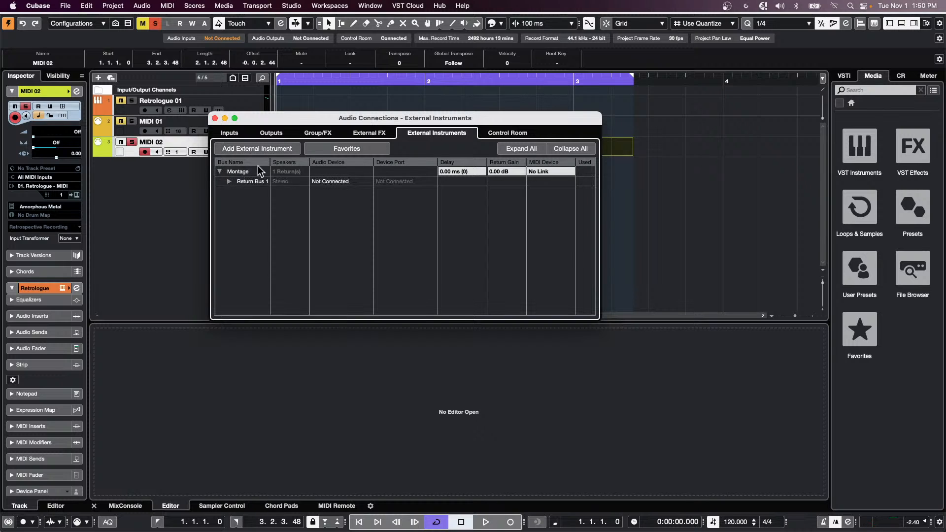
pyautogui.click(229, 182)
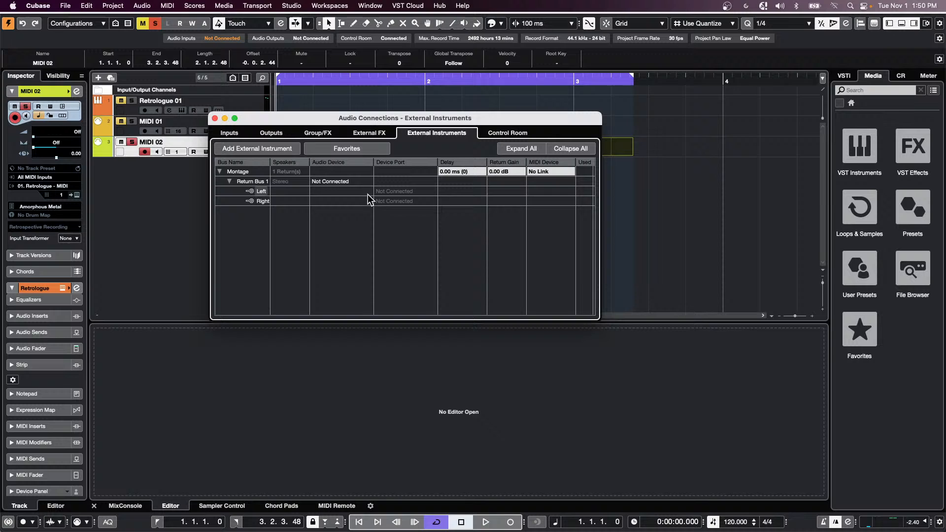
pyautogui.click(338, 181)
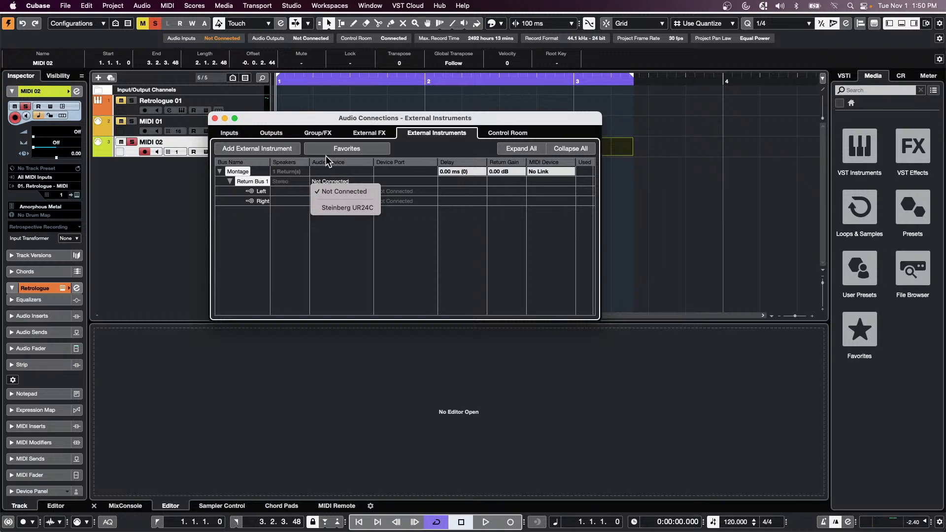
pyautogui.click(365, 225)
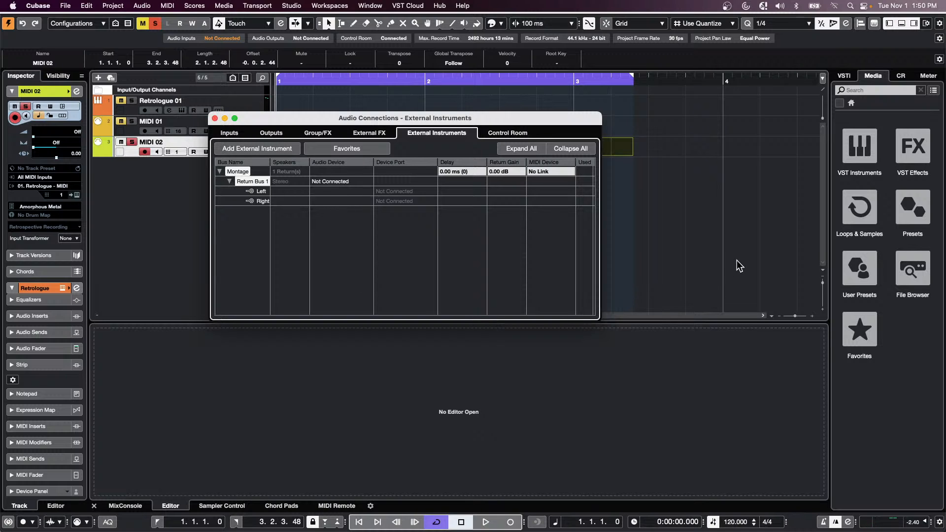
pyautogui.click(215, 118)
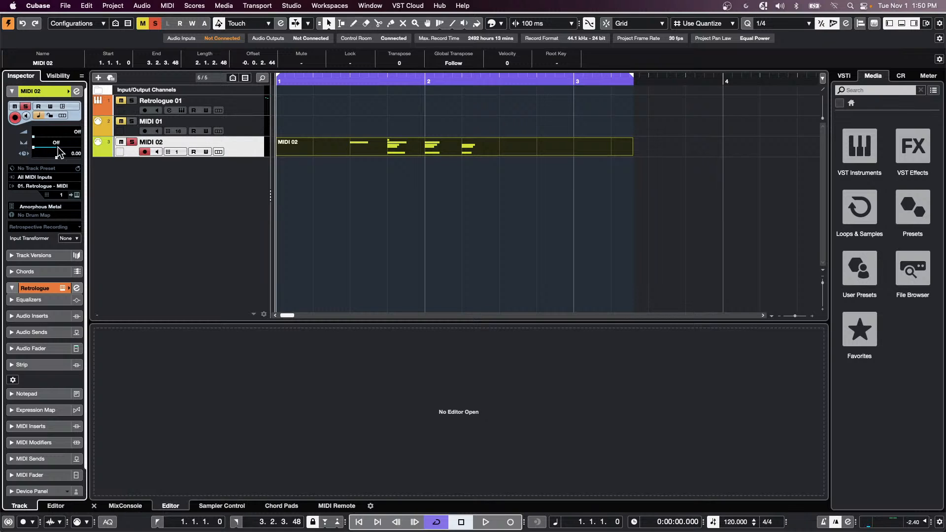
# - Add an instrument track with Montage selected as its instrument
pyautogui.rightClick(167, 185)
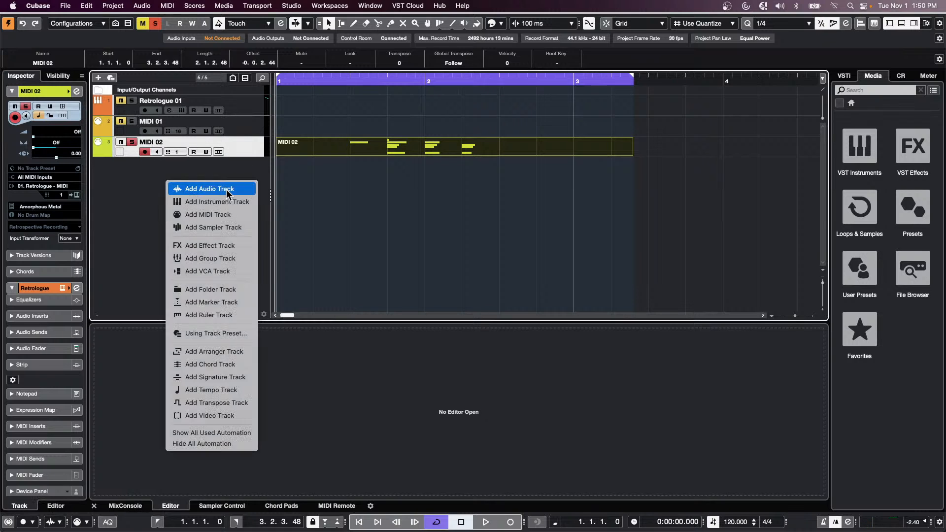
pyautogui.click(227, 206)
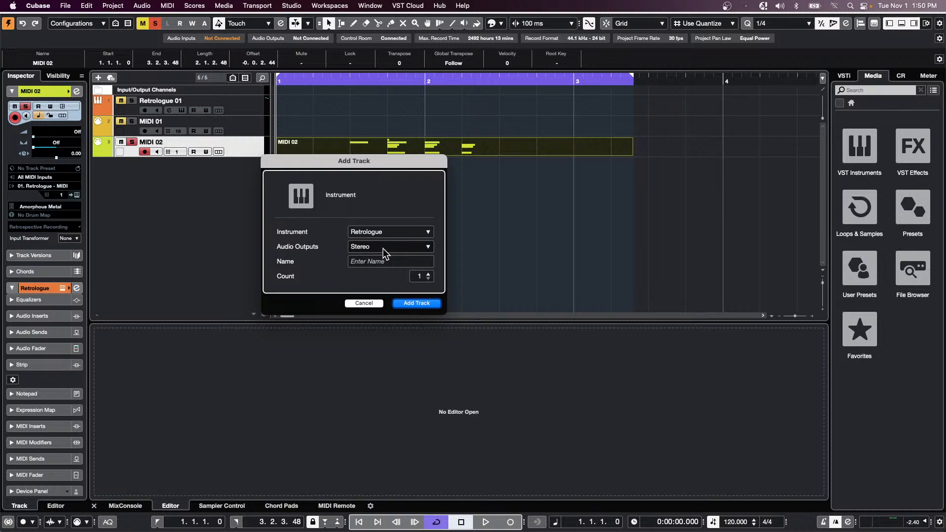
pyautogui.click(388, 233)
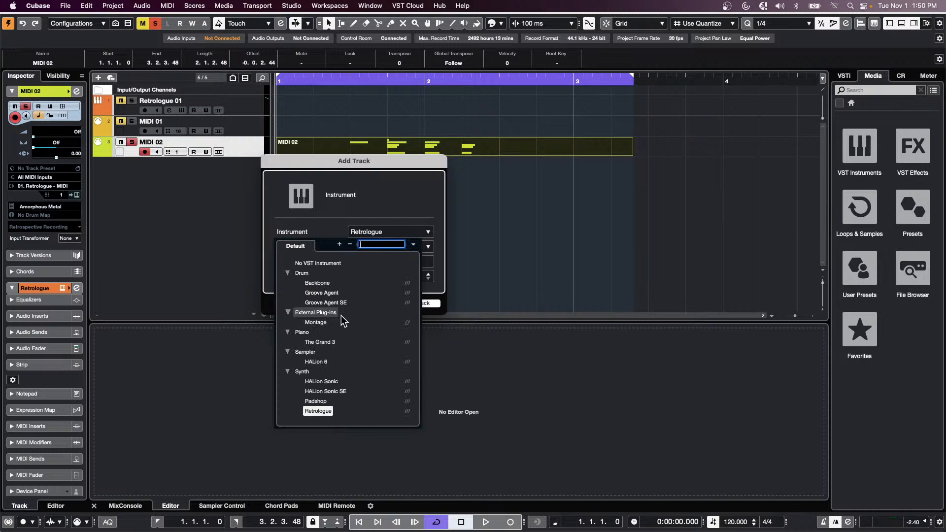
pyautogui.click(317, 323)
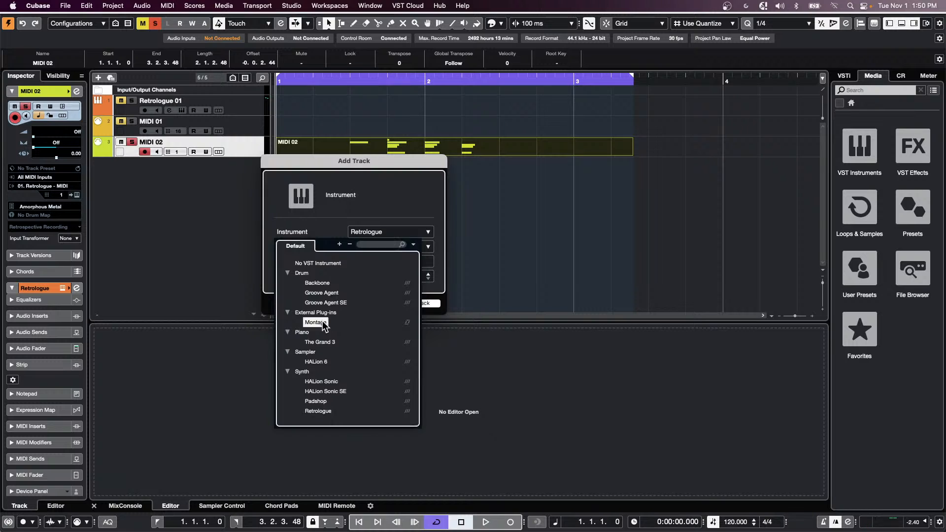
pyautogui.click(426, 304)
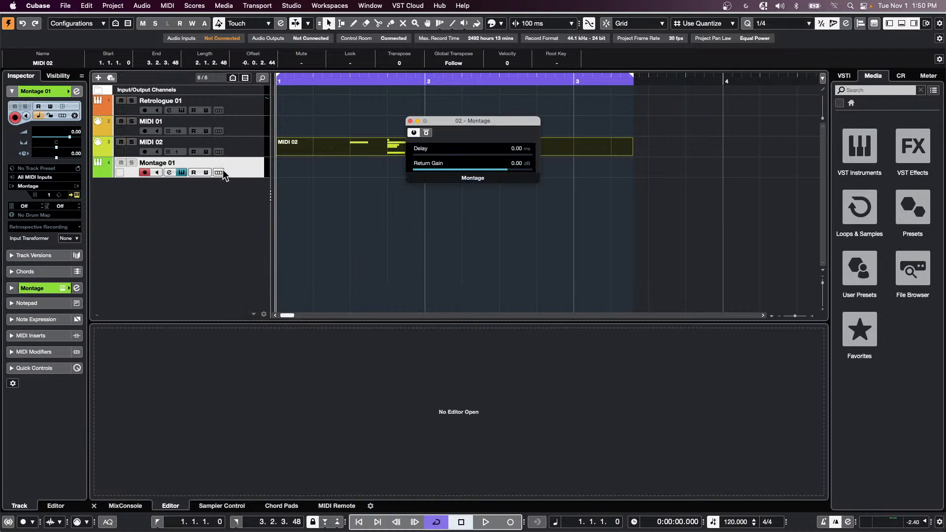
# - Open and close the Montage 01 channel settings, then close the Montage plug-in window
pyautogui.click(169, 172)
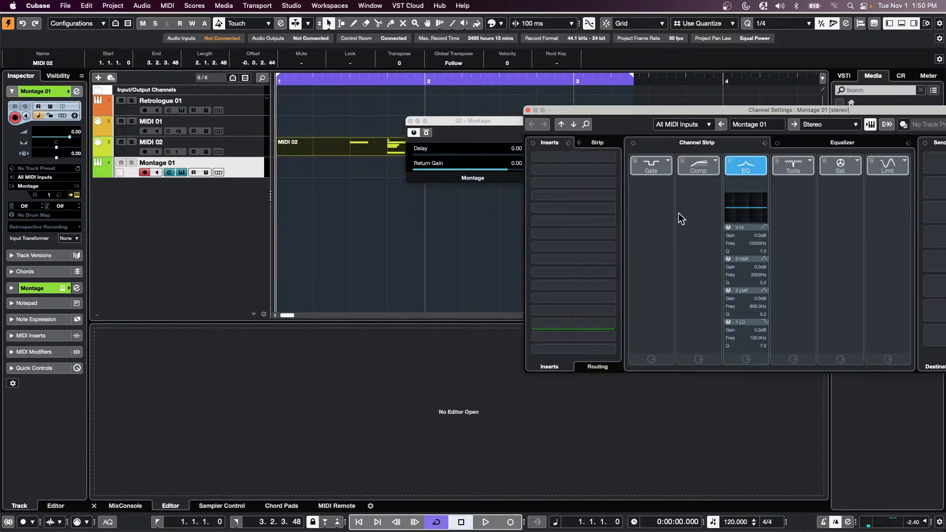
pyautogui.doubleClick(660, 108)
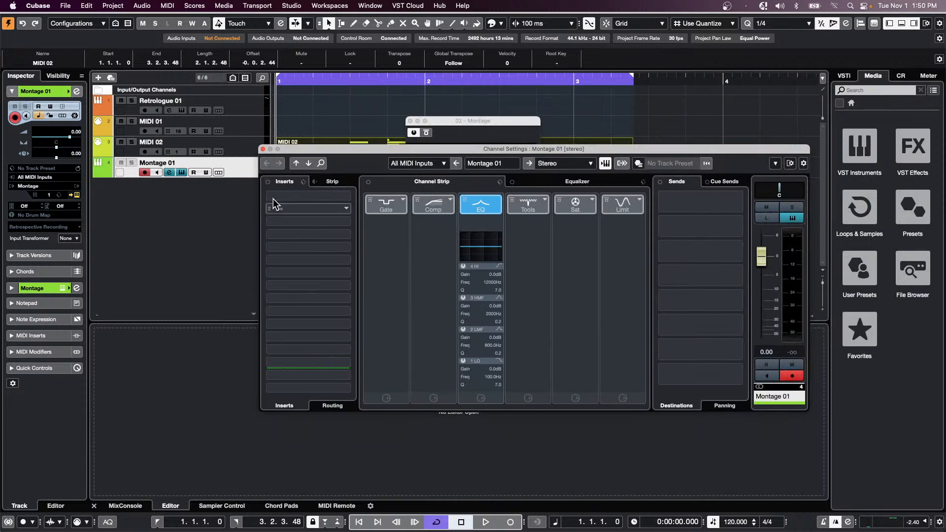
pyautogui.click(263, 149)
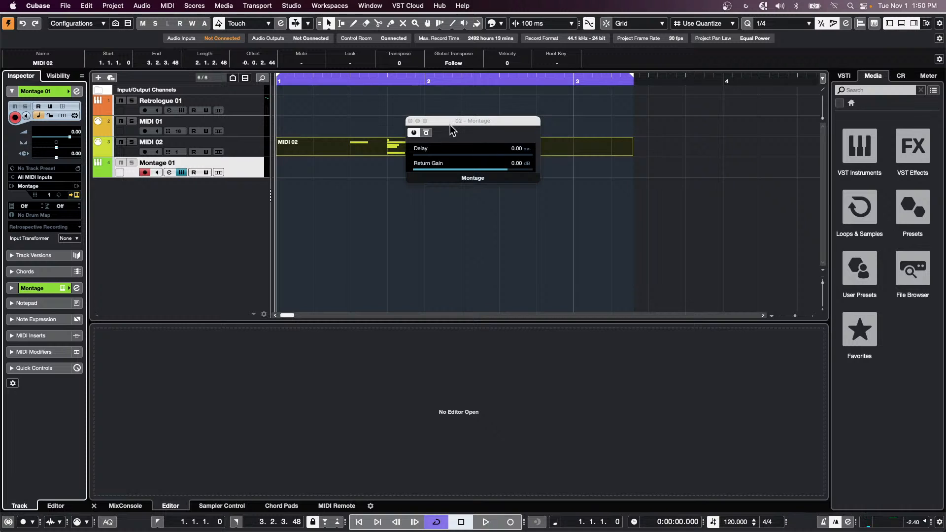
pyautogui.click(410, 121)
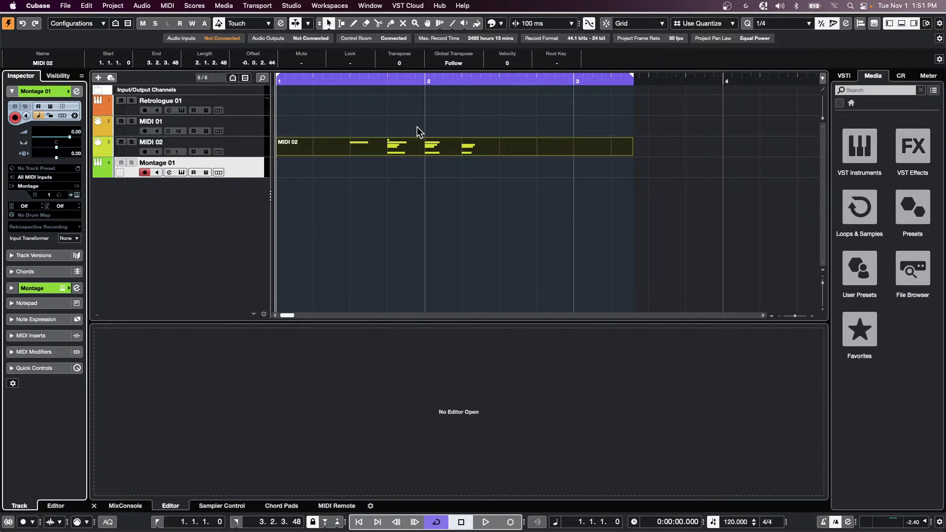
# - Dismiss the File > Recent Projects list without opening a project
pyautogui.click(65, 5)
pyautogui.moveTo(95, 215)
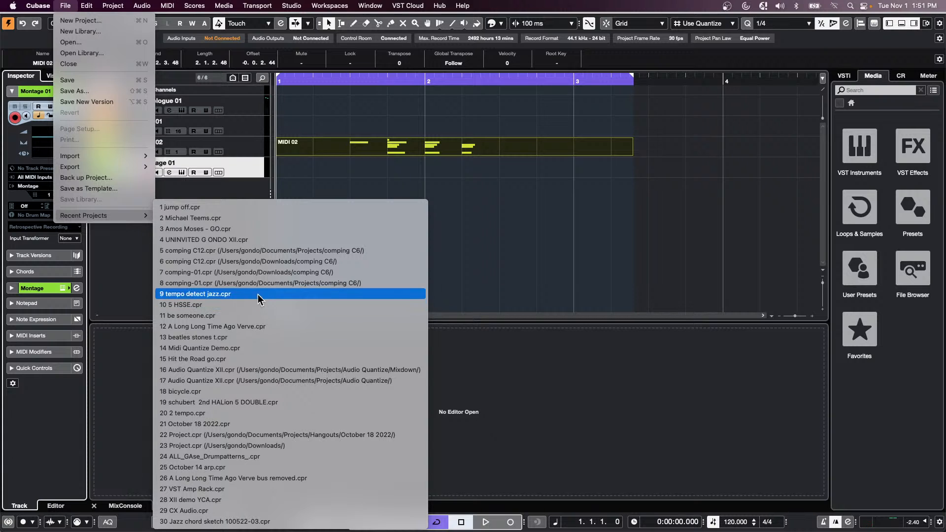
pyautogui.click(161, 193)
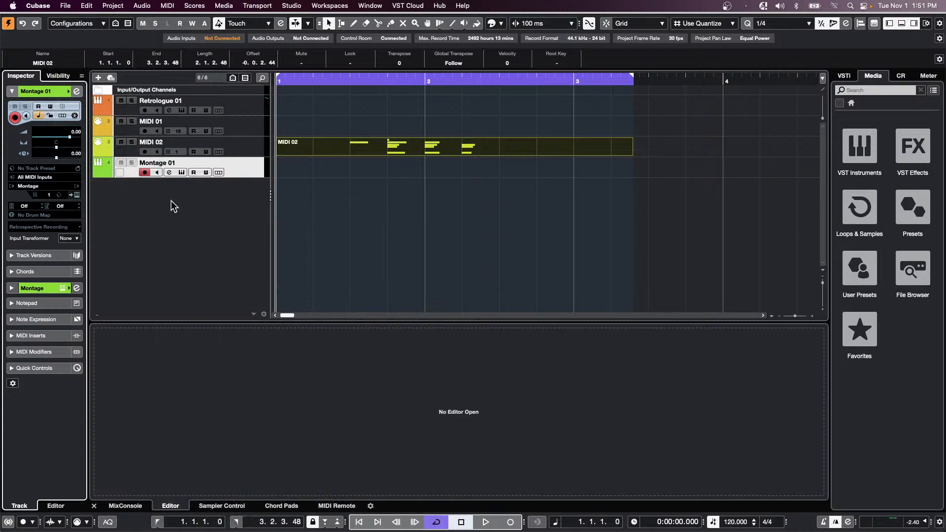
# - Add four instrument tracks using HALion Sonic SE as the instrument
pyautogui.rightClick(187, 217)
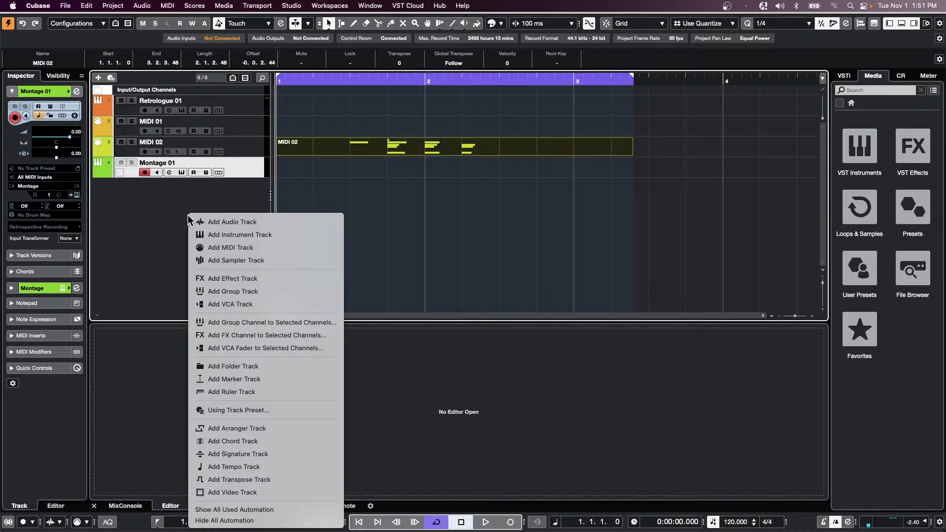
pyautogui.click(238, 234)
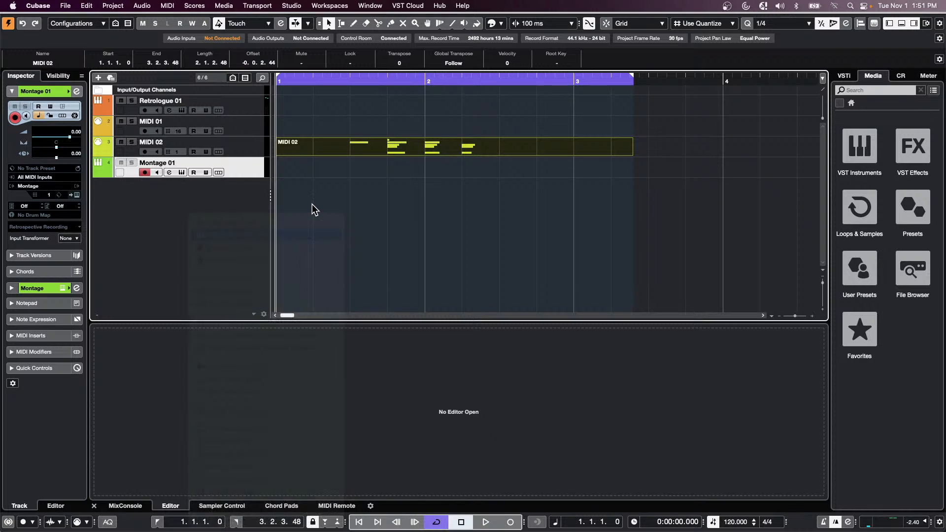
pyautogui.click(395, 231)
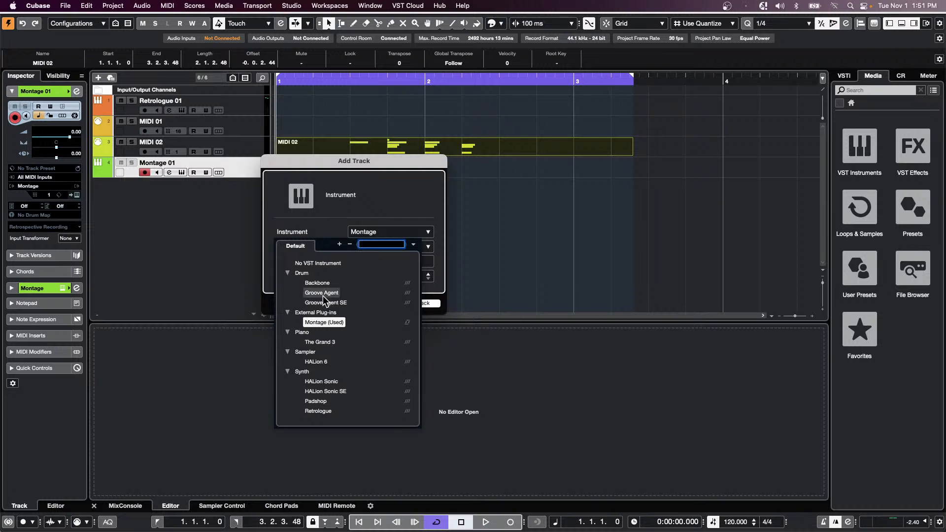
pyautogui.click(335, 390)
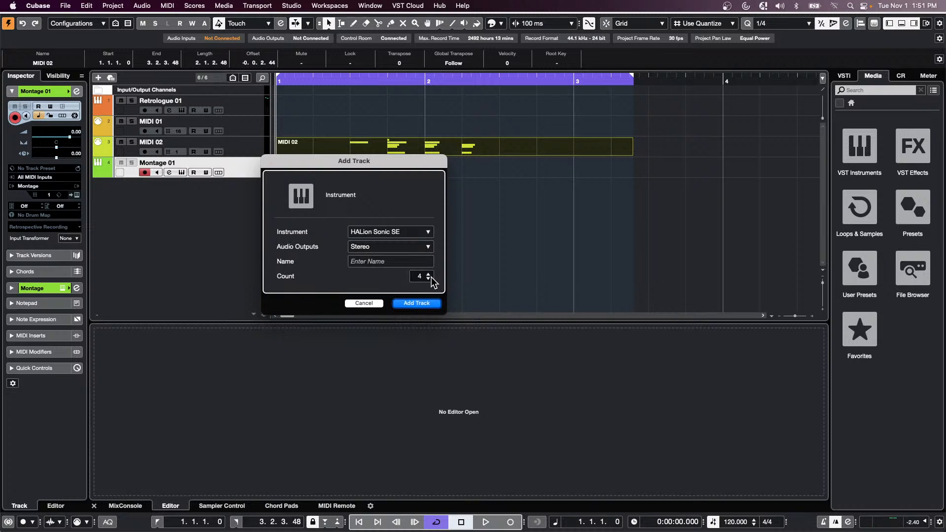
pyautogui.click(421, 304)
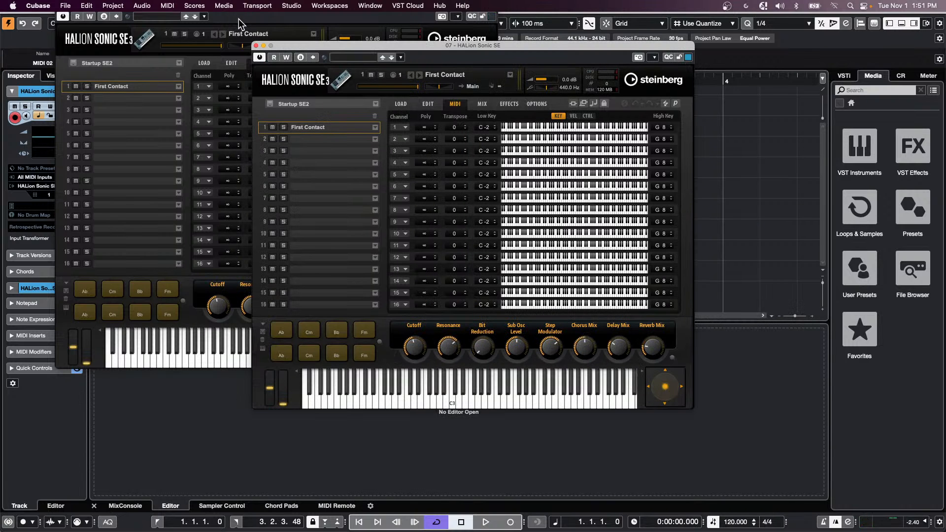
# - Close the extra HALion Sonic SE windows, deselect the MIDI 02 part, and open the Apple menu
pyautogui.click(256, 45)
pyautogui.press('F11')
pyautogui.click(256, 44)
pyautogui.click(256, 45)
pyautogui.click(256, 44)
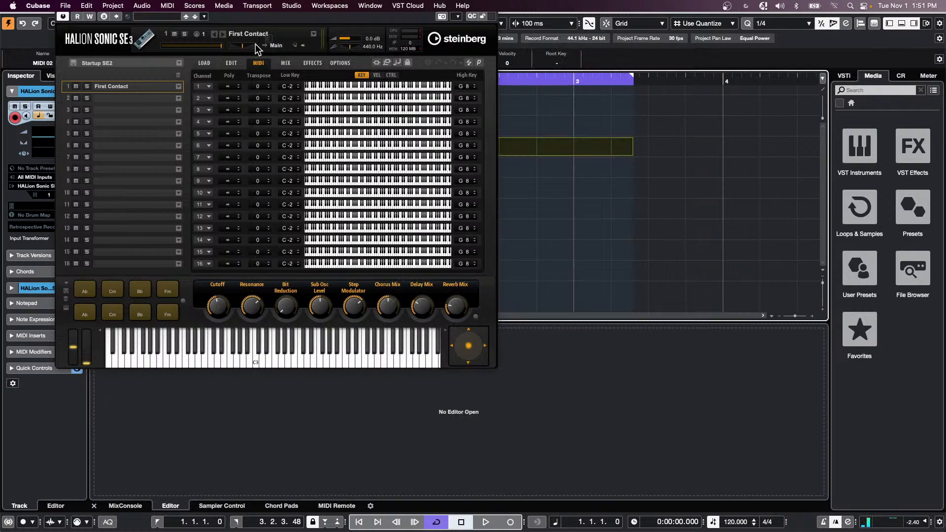
pyautogui.press('c')
pyautogui.press('c')
pyautogui.press('c')
pyautogui.press('c')
pyautogui.press('c')
pyautogui.press('c')
pyautogui.press('c')
pyautogui.press('c')
pyautogui.click(662, 236)
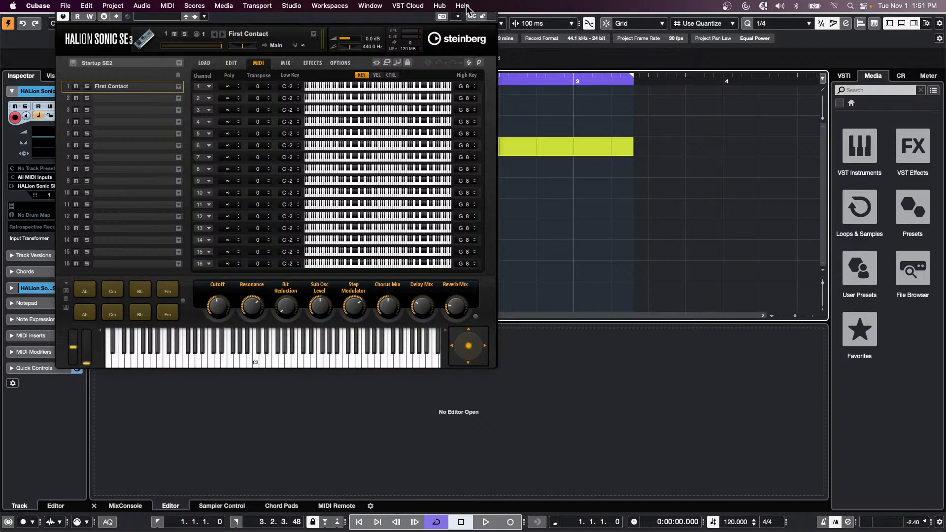
pyautogui.click(14, 6)
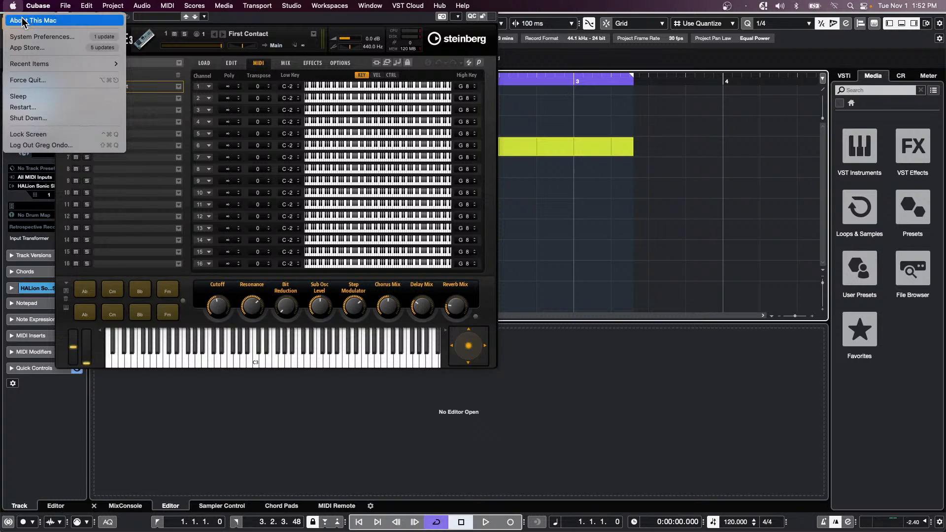
# - In System Preferences' Dock & Menu Bar, toggle desktop menu bar auto-hide off and on, then return to Cubase
pyautogui.click(30, 37)
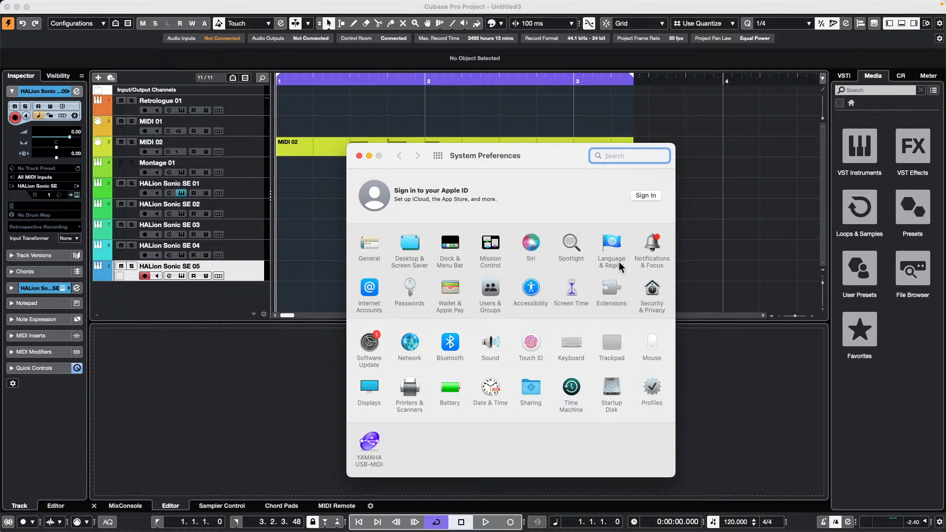
pyautogui.click(448, 243)
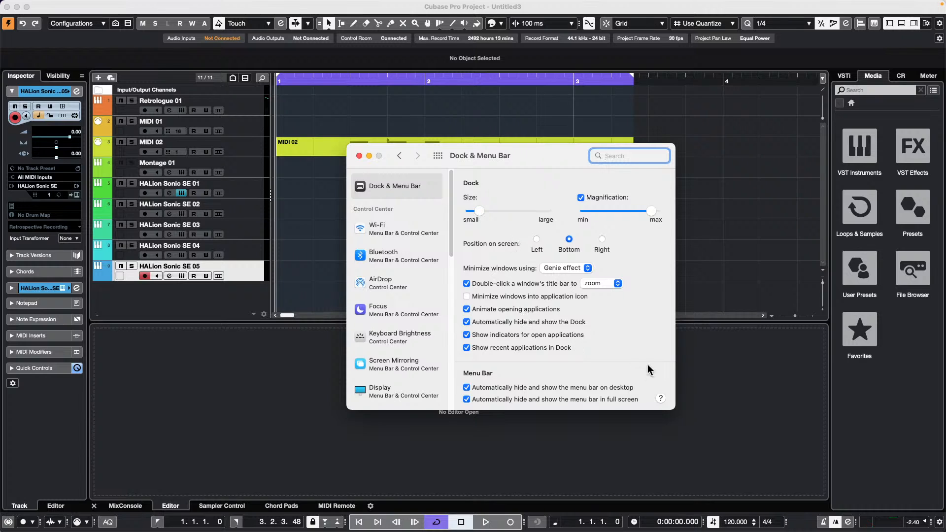
pyautogui.click(467, 388)
pyautogui.click(466, 388)
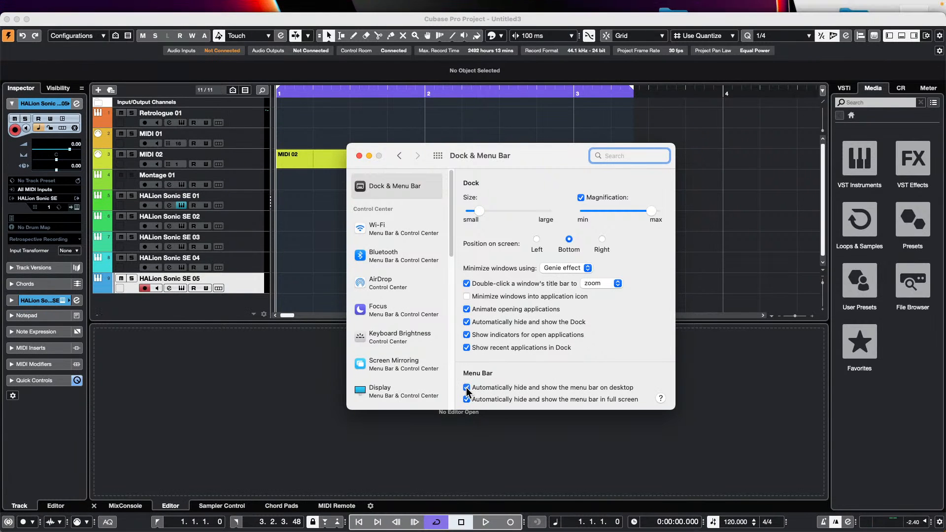
pyautogui.click(27, 19)
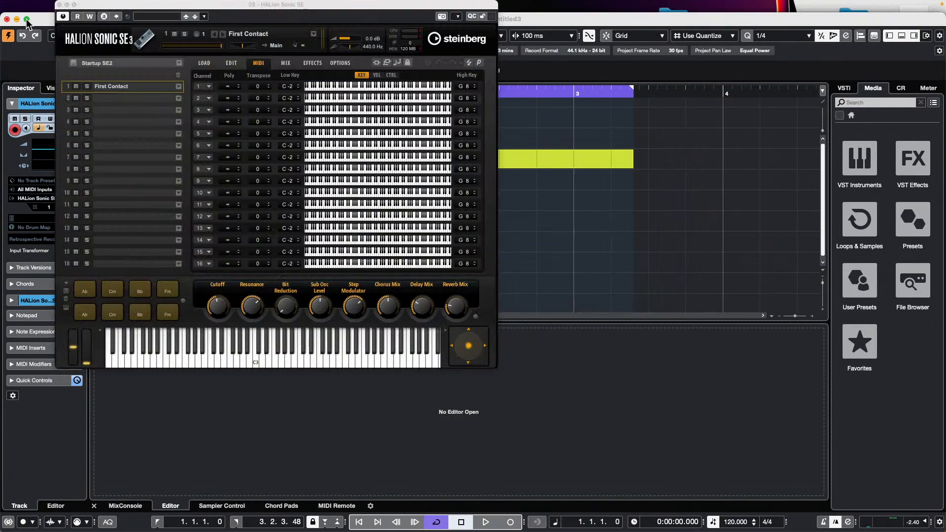
# - Close the HALion Sonic SE window and select HALion Sonic SE tracks 01 through 05
pyautogui.click(59, 4)
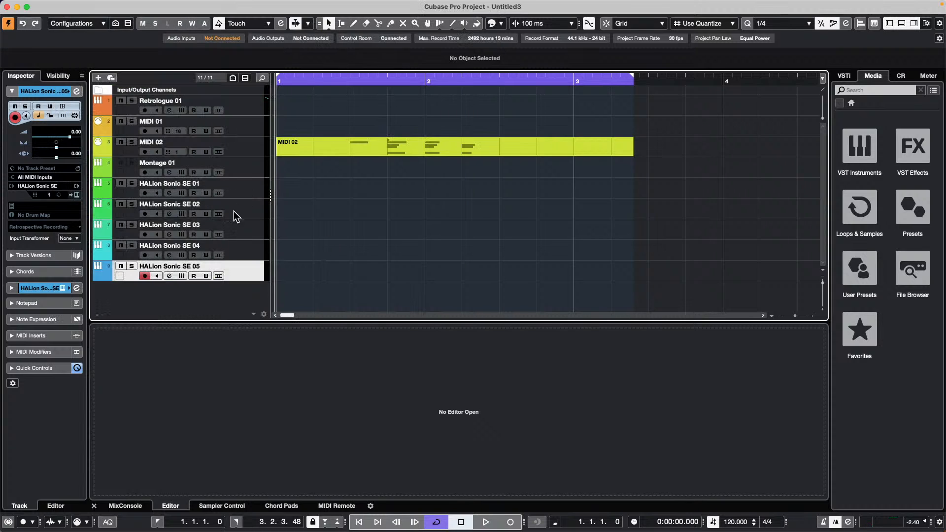
pyautogui.click(241, 191)
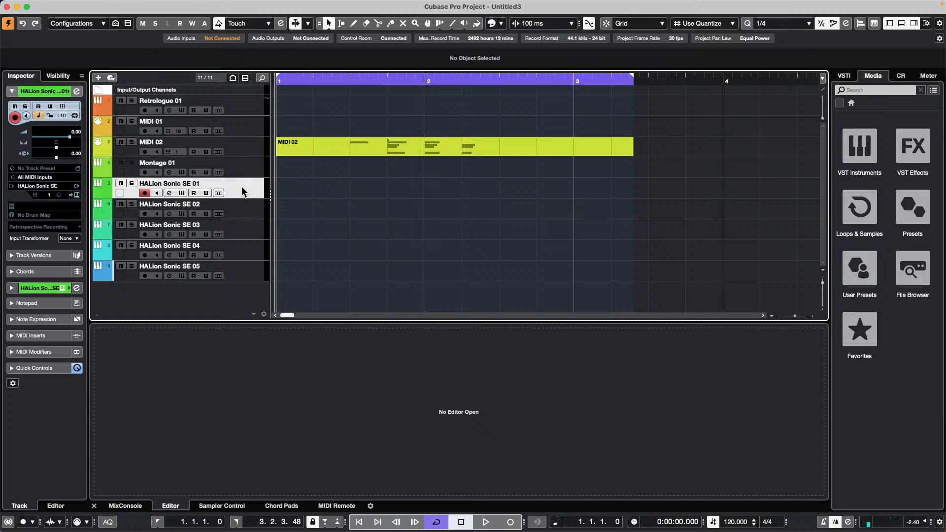
pyautogui.keyDown('shift'); pyautogui.click(249, 275); pyautogui.keyUp('shift')
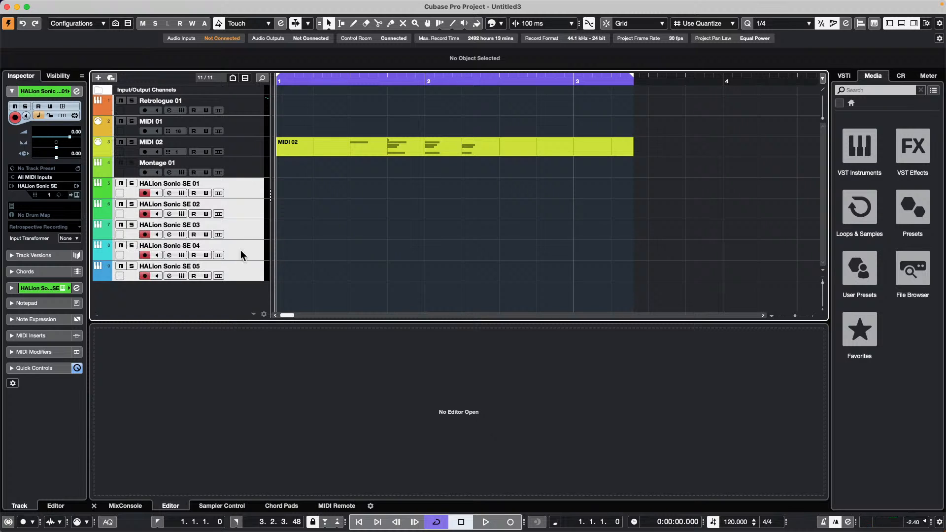
# - Add an FX 01-REVerence effect track and move its plug-in window aside
pyautogui.rightClick(250, 193)
pyautogui.moveTo(311, 196)
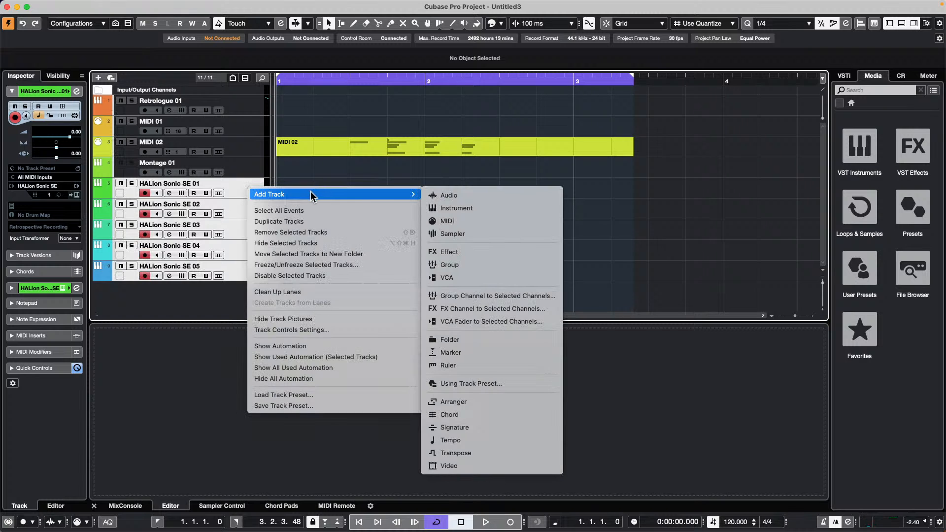
pyautogui.click(512, 311)
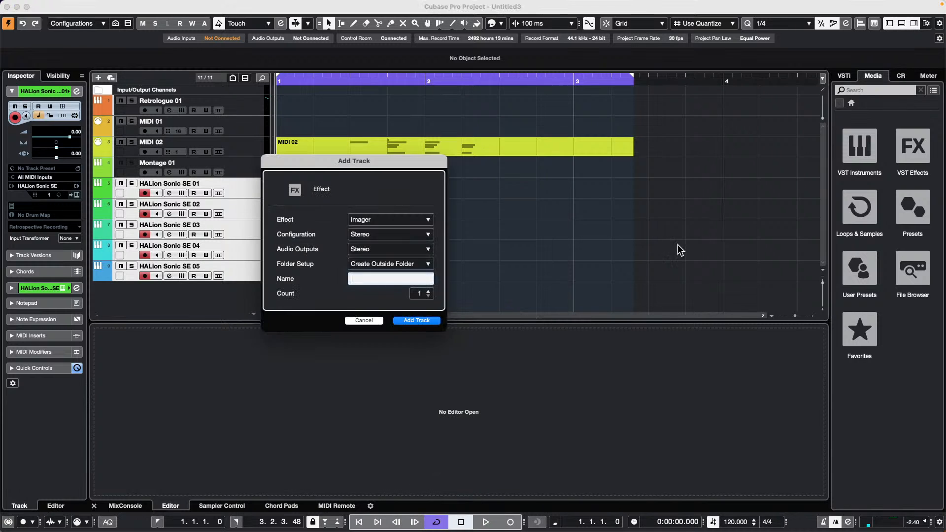
pyautogui.click(412, 221)
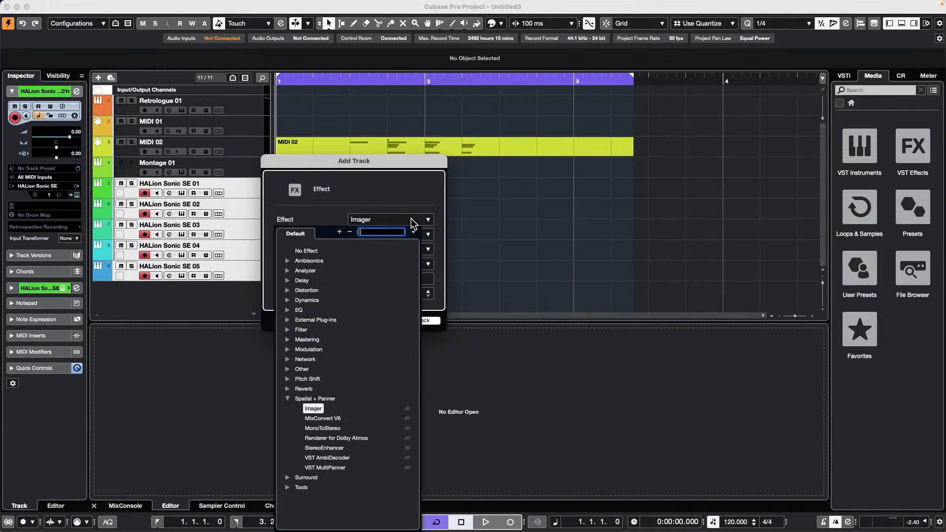
pyautogui.click(288, 389)
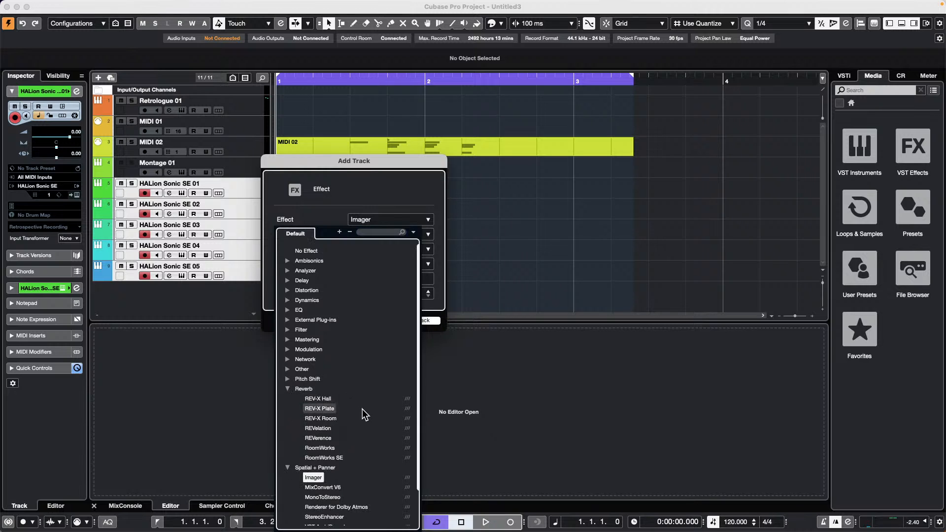
pyautogui.click(326, 437)
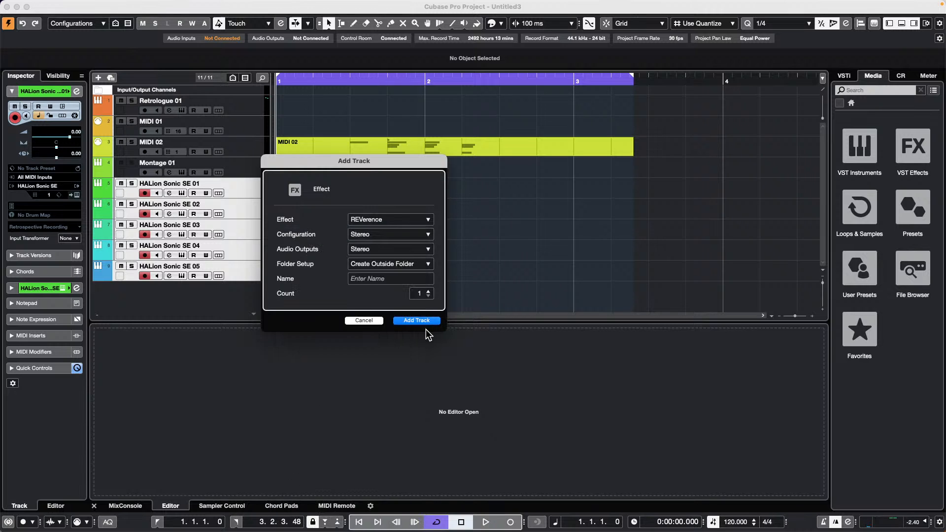
pyautogui.click(416, 320)
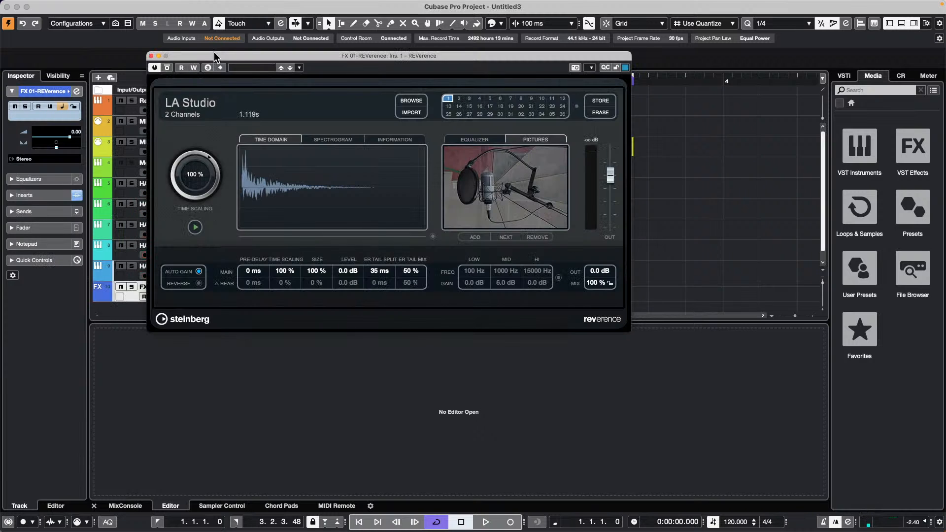
pyautogui.moveTo(229, 55); pyautogui.dragTo(488, 160)
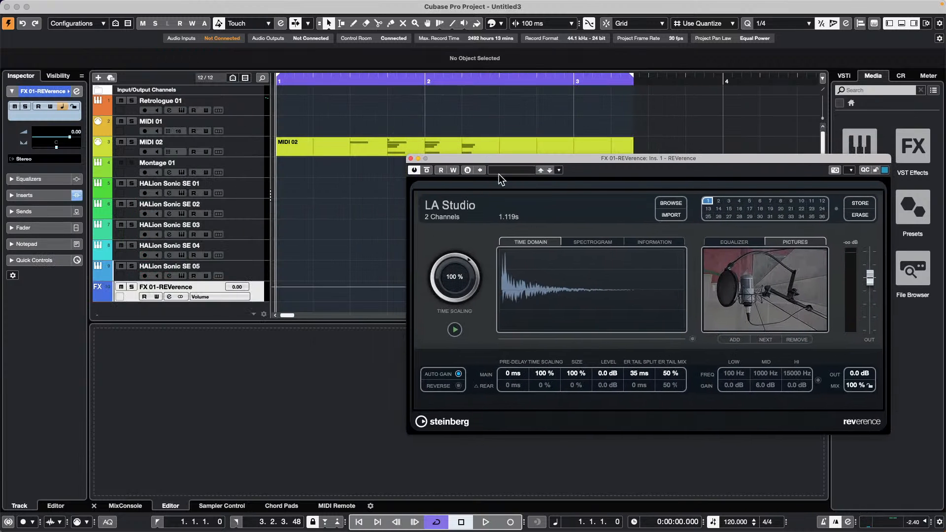
pyautogui.click(249, 190)
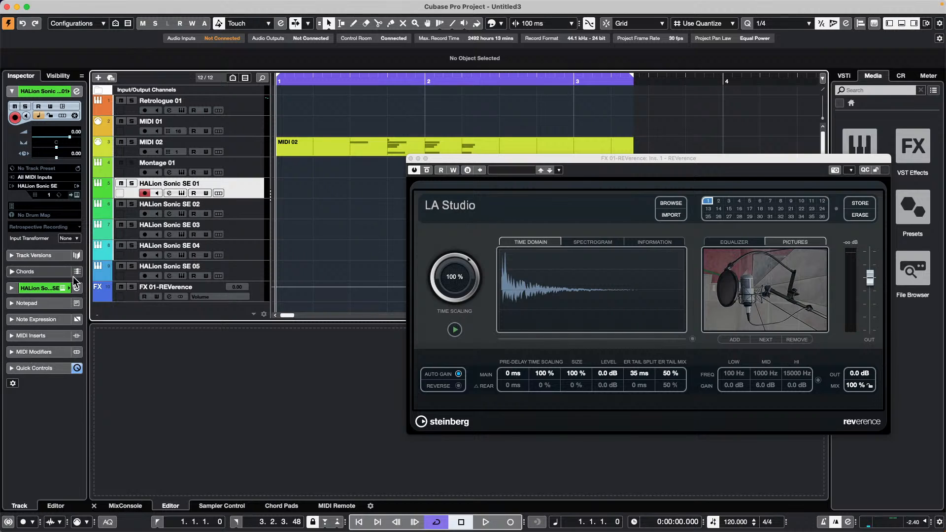
# - Show the Audio Sends section in the Inspector for the HALion Sonic SE tracks
pyautogui.click(49, 288)
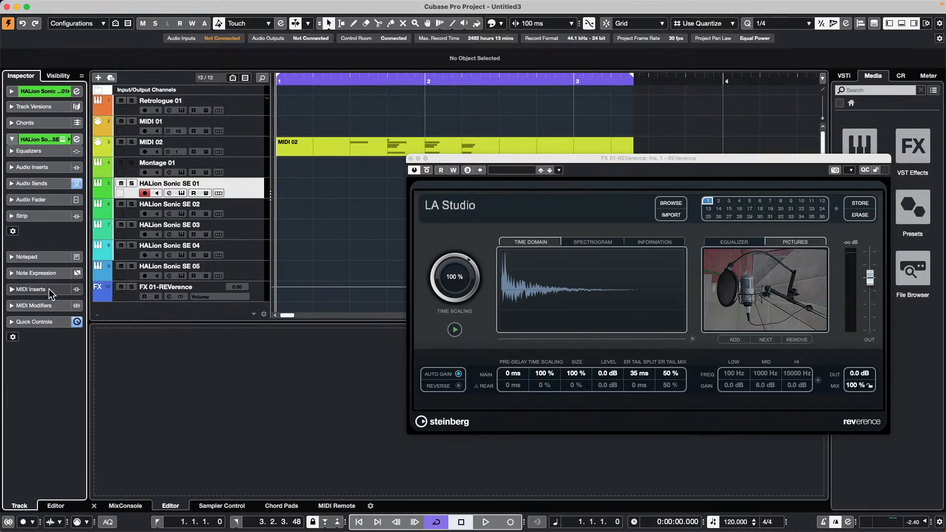
pyautogui.click(36, 184)
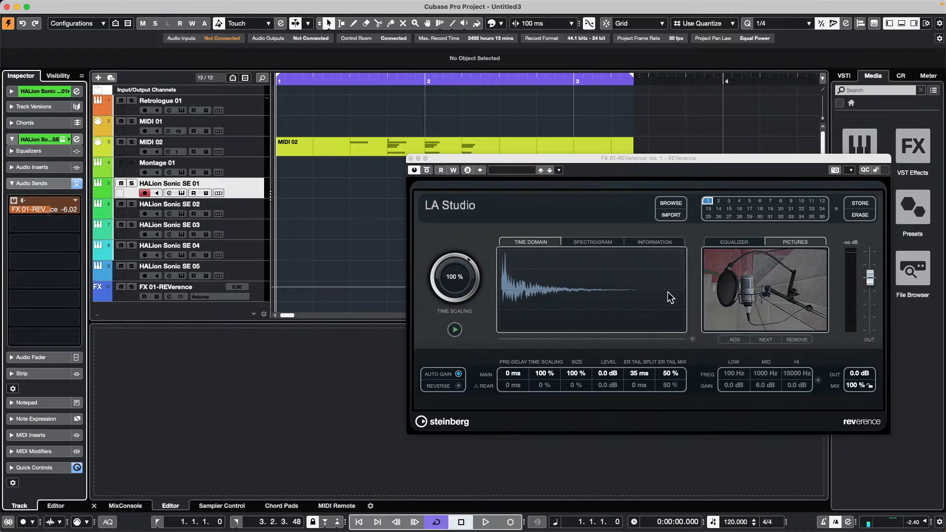
pyautogui.keyDown('shift'); pyautogui.click(251, 271); pyautogui.keyUp('shift')
pyautogui.rightClick(250, 270)
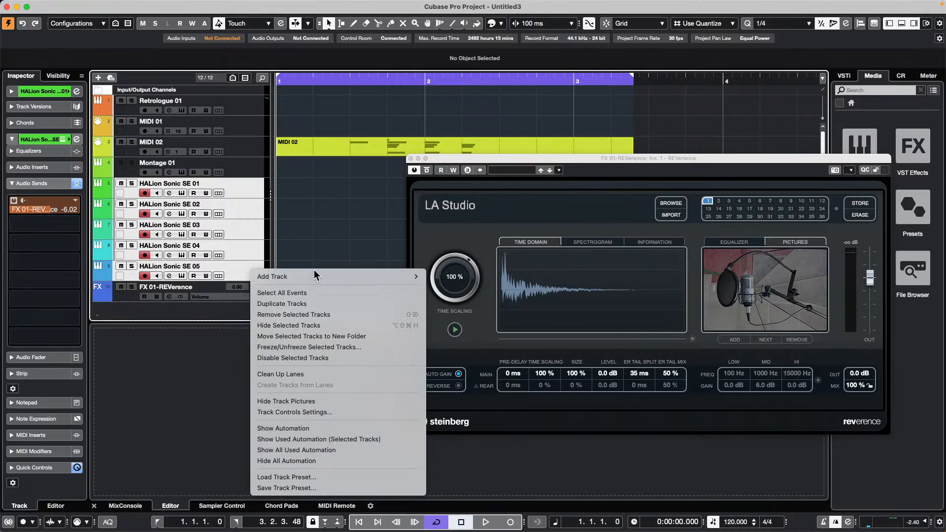
pyautogui.moveTo(314, 272)
pyautogui.click(363, 213)
# - Lower HALion Sonic SE 04's send to FX 01-REVerence to -12.4 dB
pyautogui.click(247, 188)
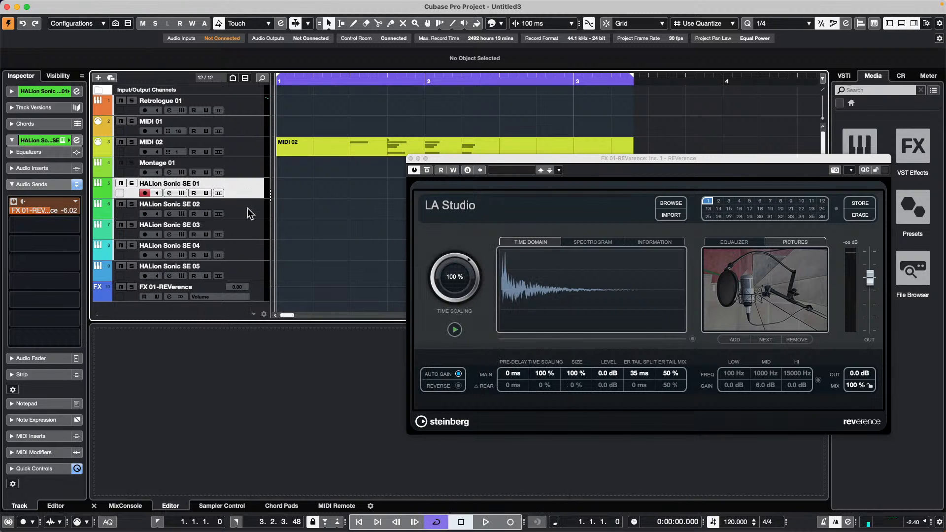
pyautogui.click(249, 212)
pyautogui.click(251, 233)
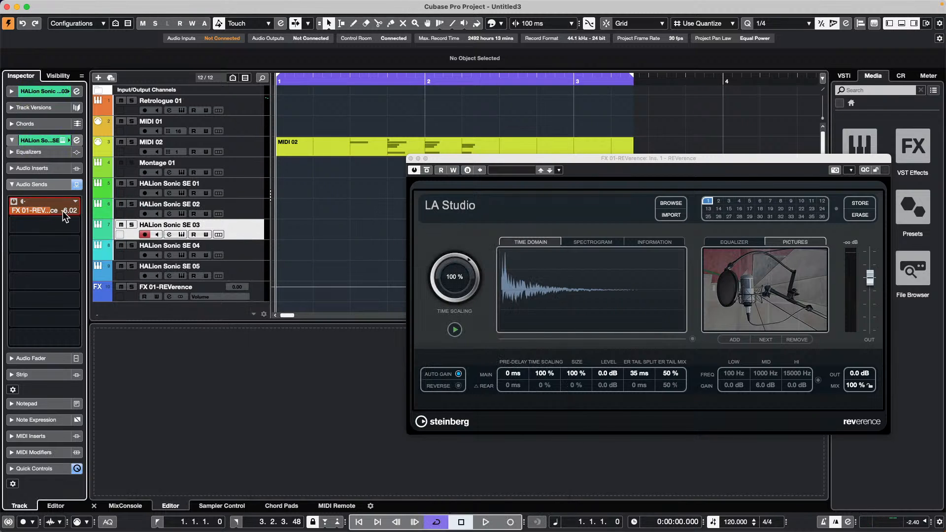
pyautogui.click(249, 254)
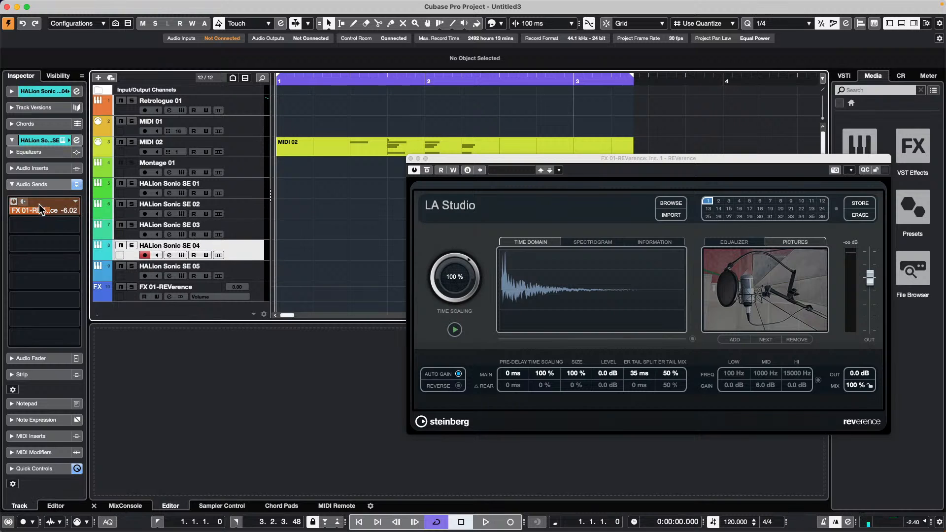
pyautogui.moveTo(39, 204); pyautogui.dragTo(24, 216)
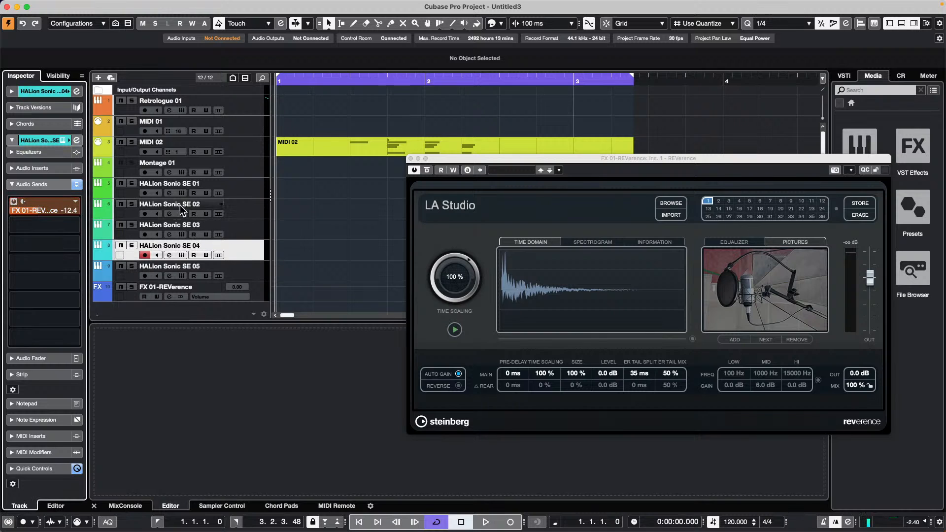
# - Compare the other HALion tracks' sends, then close the REVerence plug-in window
pyautogui.click(249, 226)
pyautogui.click(250, 201)
pyautogui.click(249, 191)
pyautogui.click(251, 227)
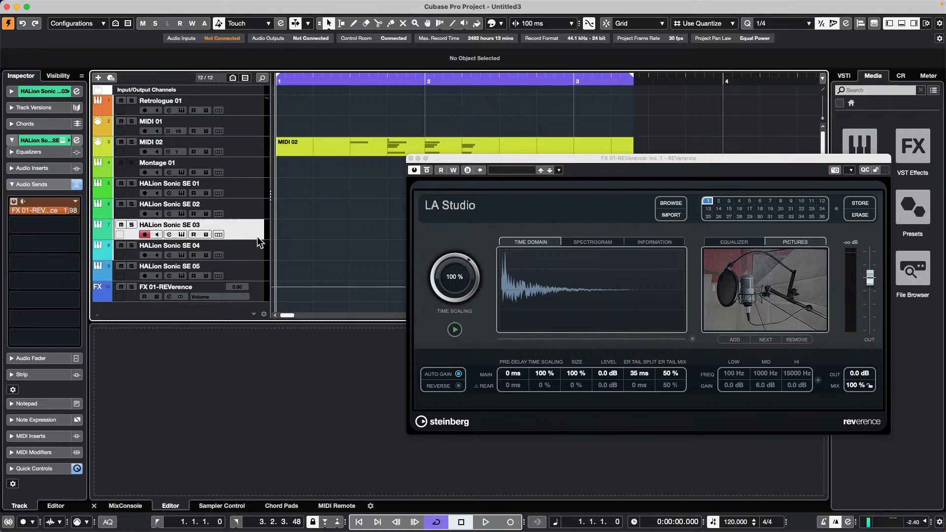
pyautogui.click(252, 250)
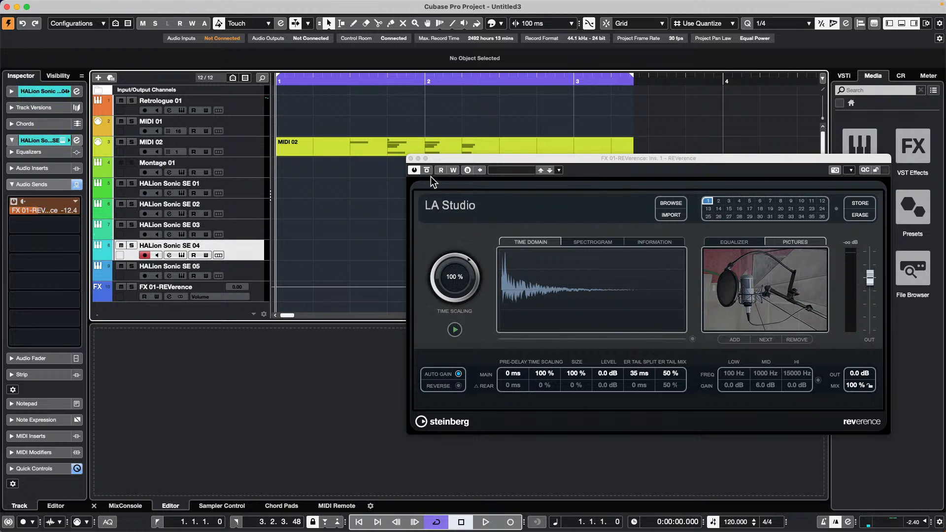
pyautogui.click(411, 158)
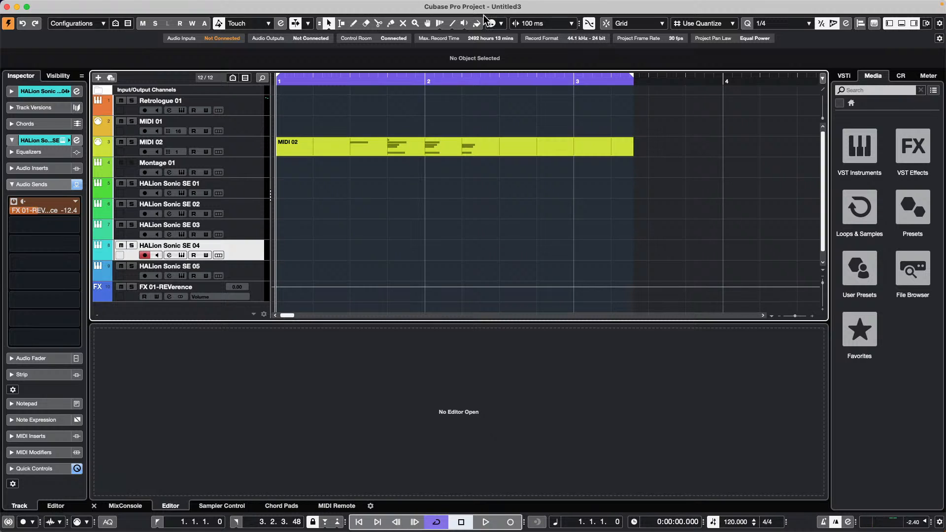
# - Open Studio Setup at the Audio System page showing the Steinberg UR24C driver
pyautogui.moveTo(478, 5)
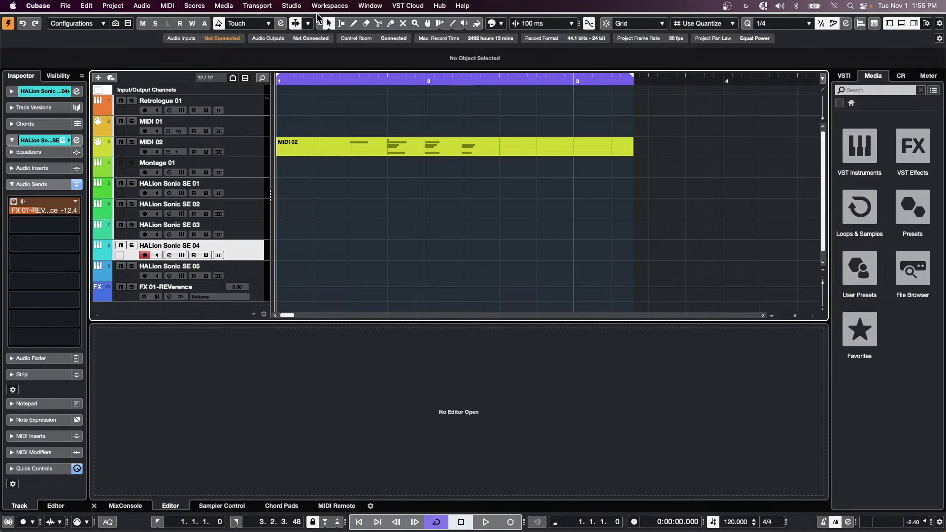
pyautogui.click(291, 5)
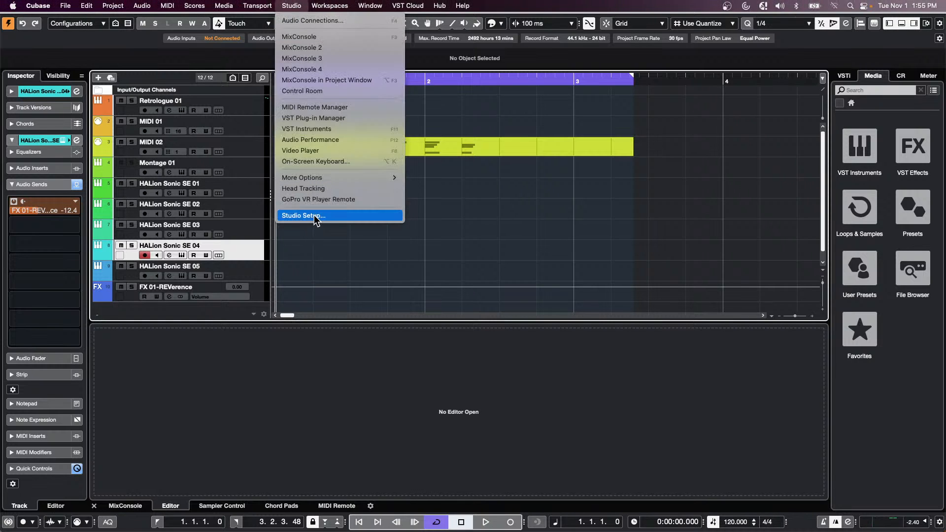
pyautogui.click(304, 215)
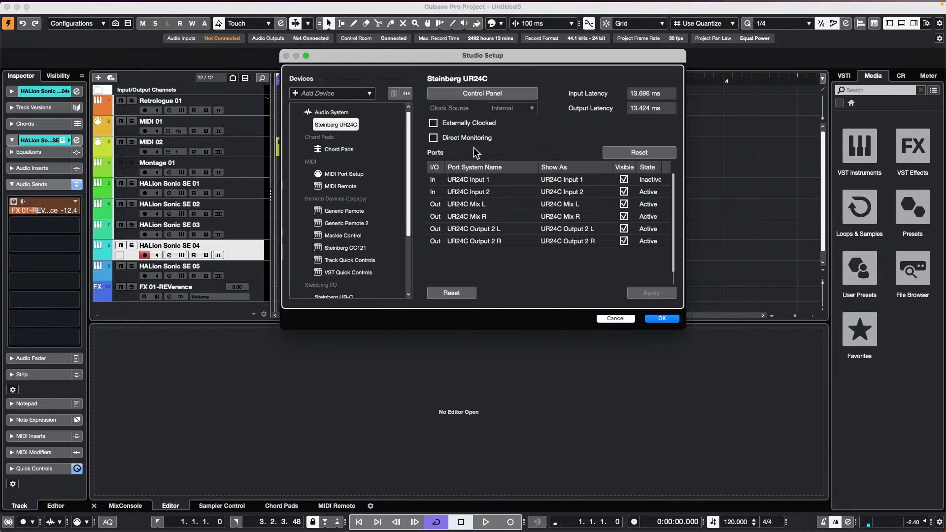
pyautogui.click(326, 112)
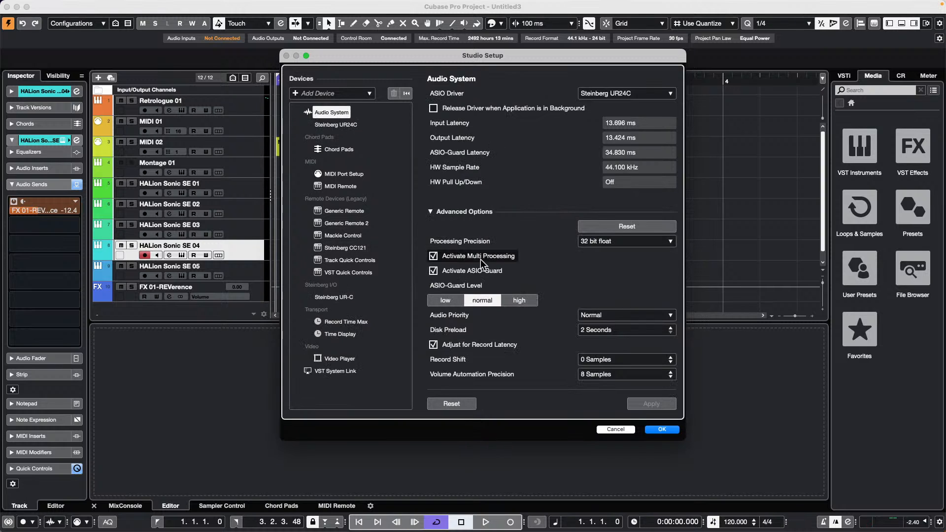
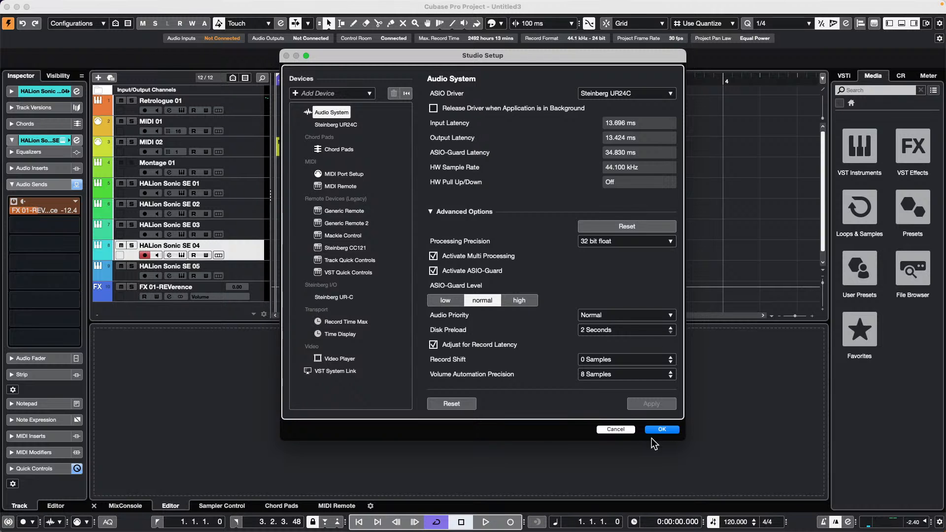
# - Close Studio Setup with OK, then dismiss the File > Import menu without importing anything
pyautogui.click(662, 430)
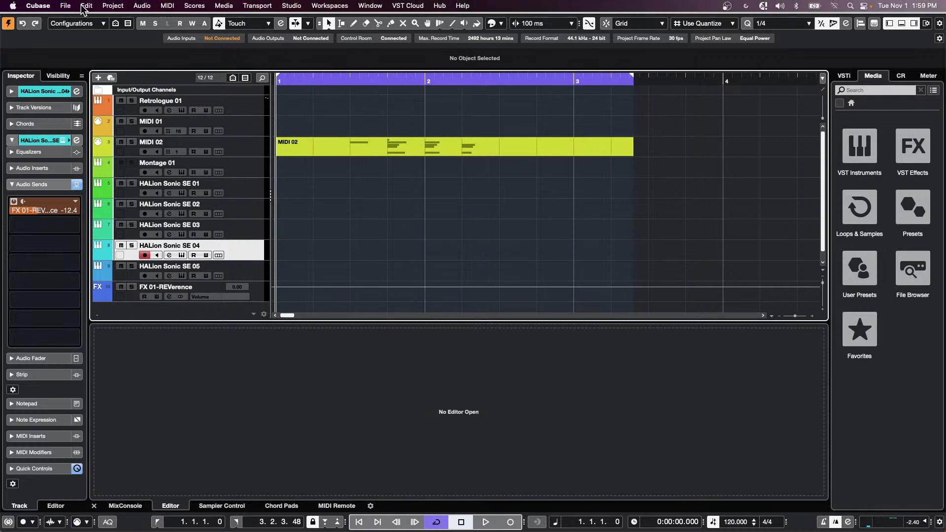
pyautogui.click(66, 6)
pyautogui.moveTo(69, 155)
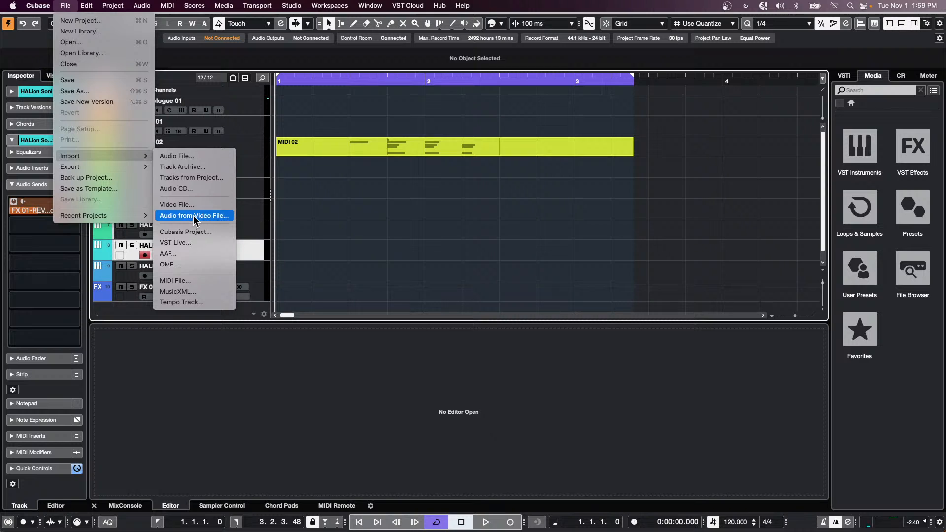
pyautogui.click(435, 213)
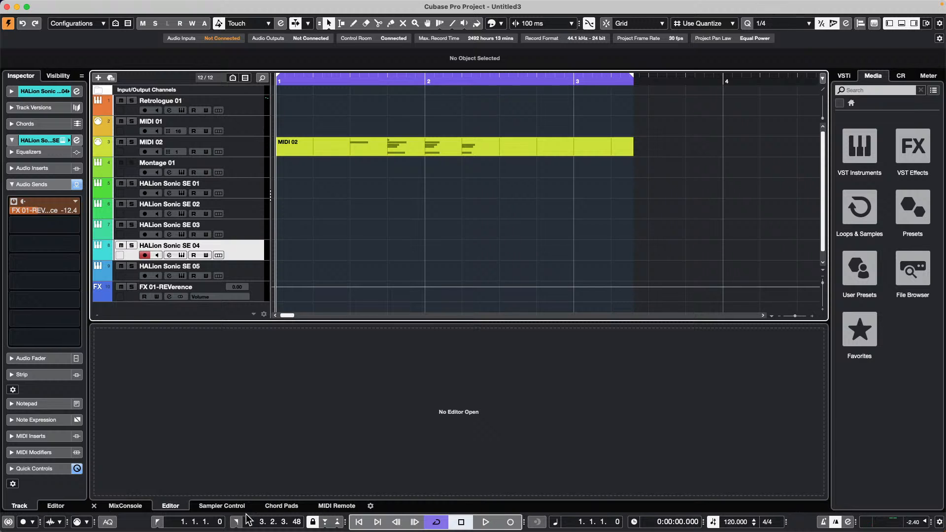
# - Show the Choi - 100 controller in the MIDI Remote tab, then open and close its Mapping Assistant
pyautogui.click(343, 507)
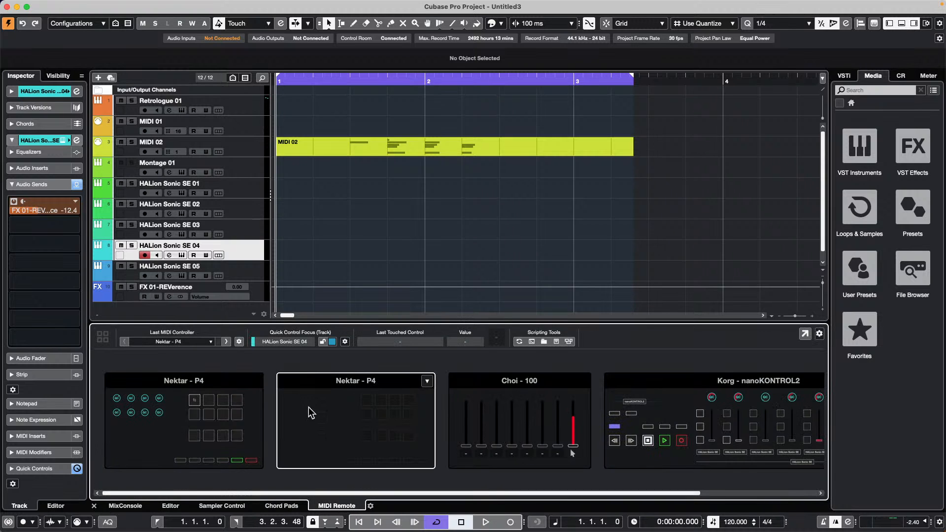
pyautogui.doubleClick(483, 378)
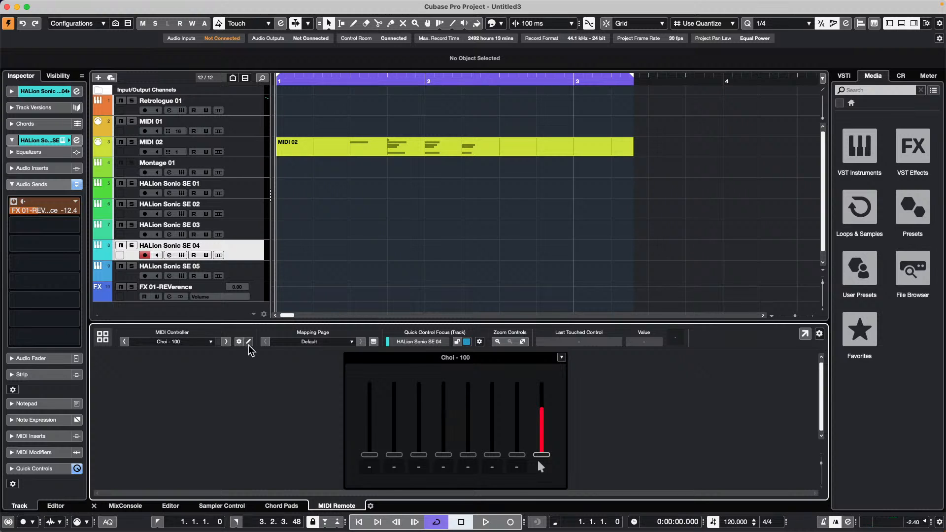
pyautogui.click(103, 338)
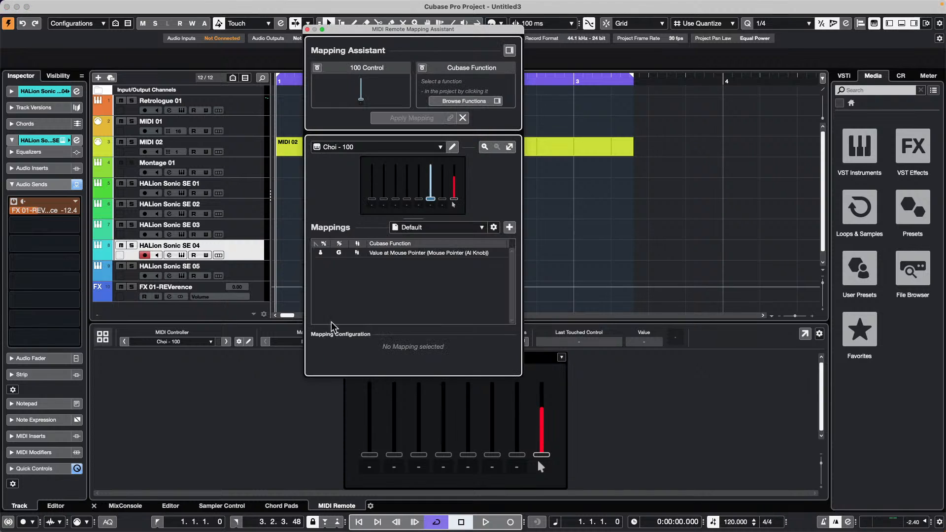
pyautogui.click(307, 29)
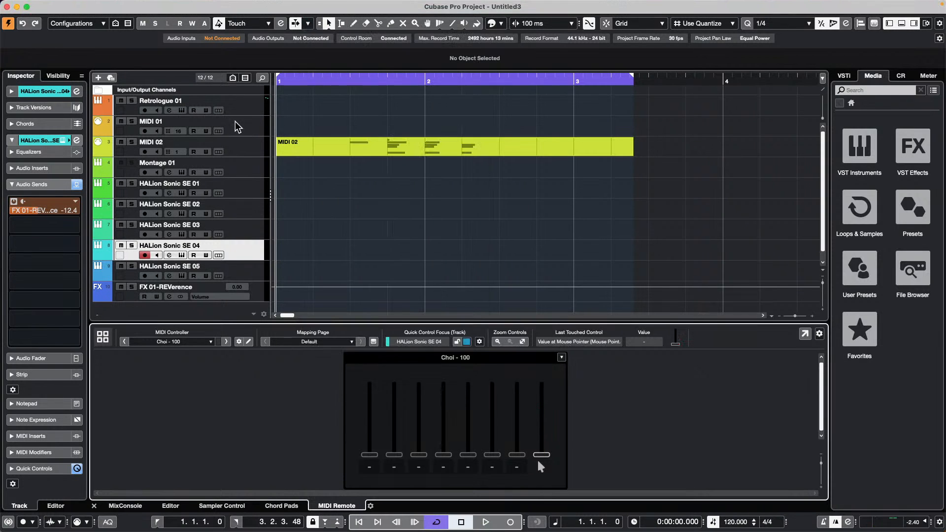
# - Delete the Choi 100 script from the MIDI Remote Manager's Scripts list and close the manager
pyautogui.click(240, 342)
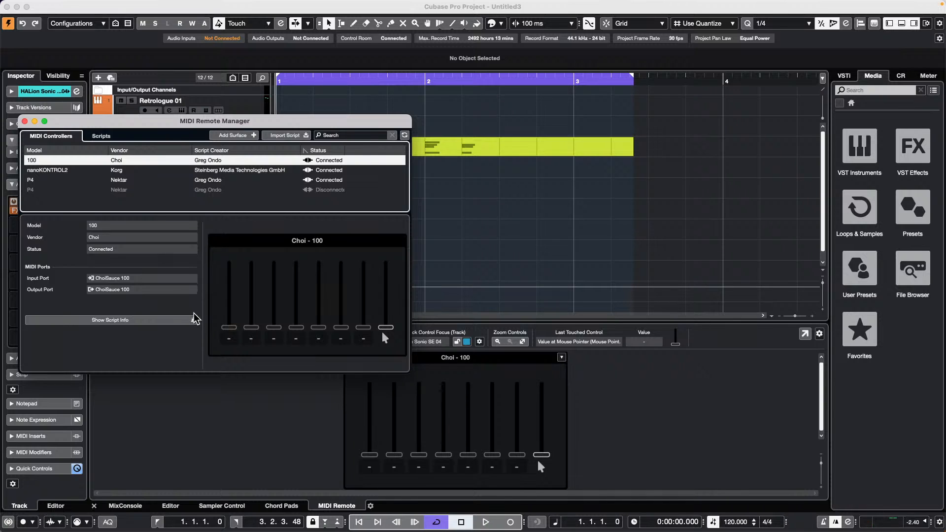
pyautogui.click(101, 136)
pyautogui.click(193, 225)
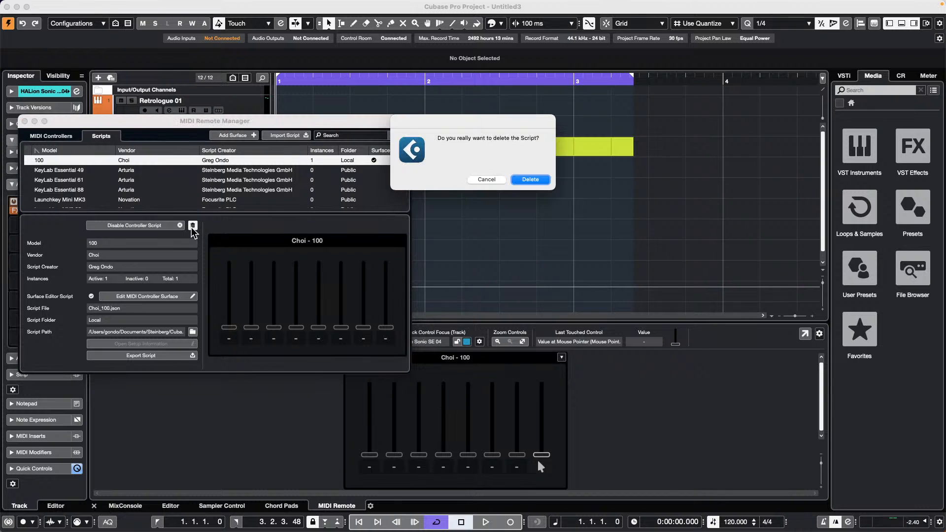
pyautogui.click(538, 180)
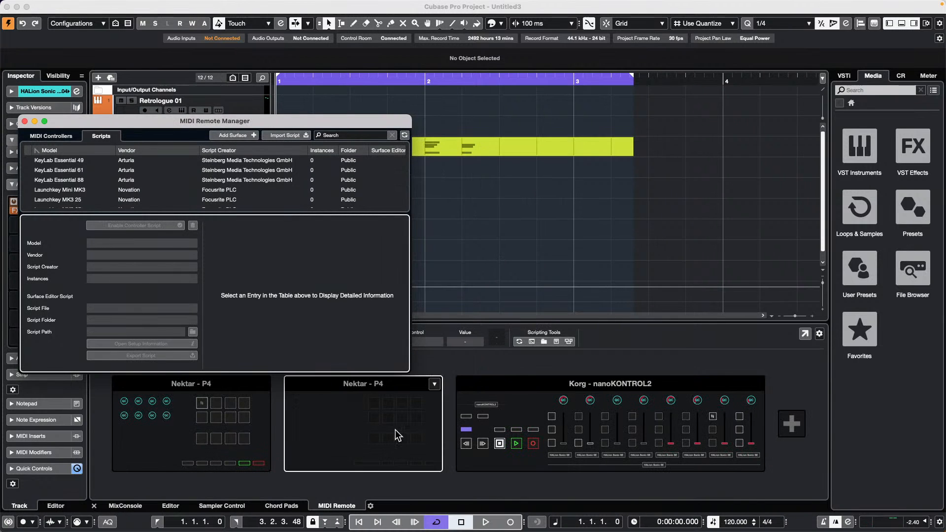
pyautogui.click(25, 121)
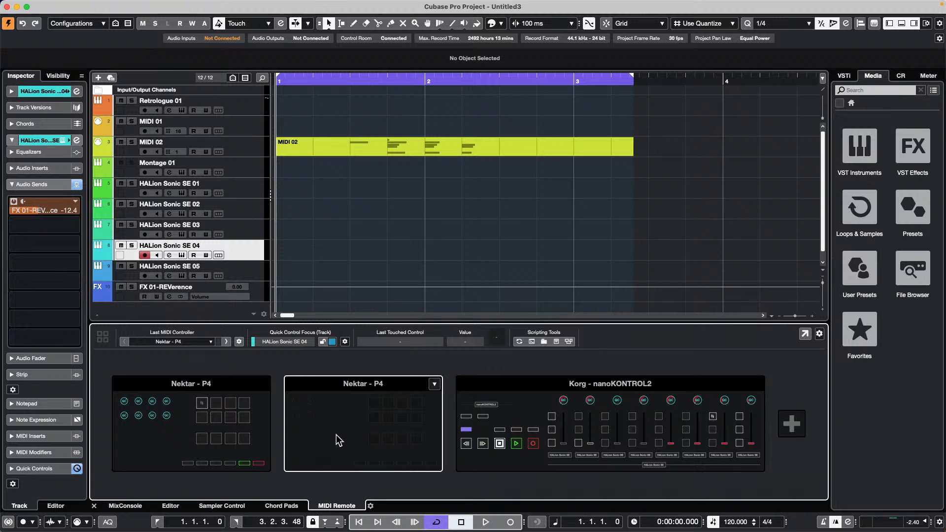
# - Start a new controller surface with the new vendor 'ChoiSauce' and model '100'
pyautogui.click(791, 423)
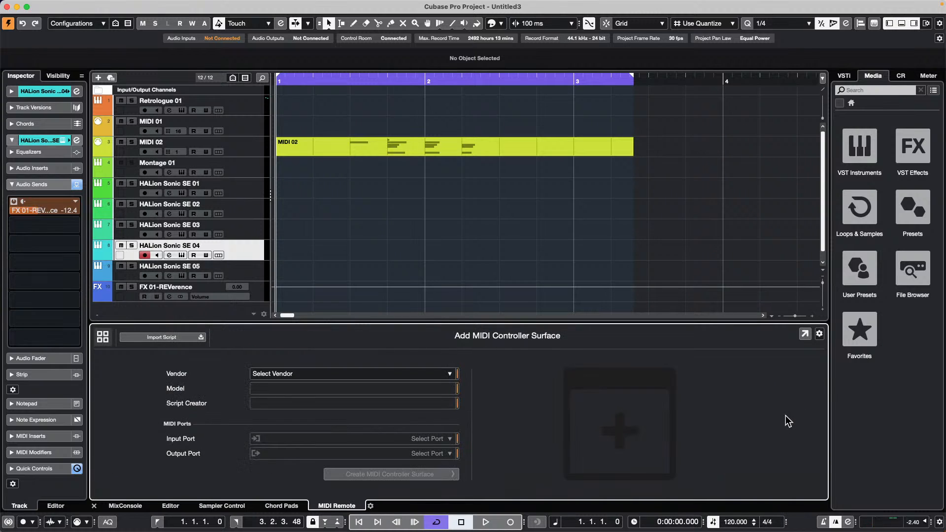
pyautogui.click(361, 373)
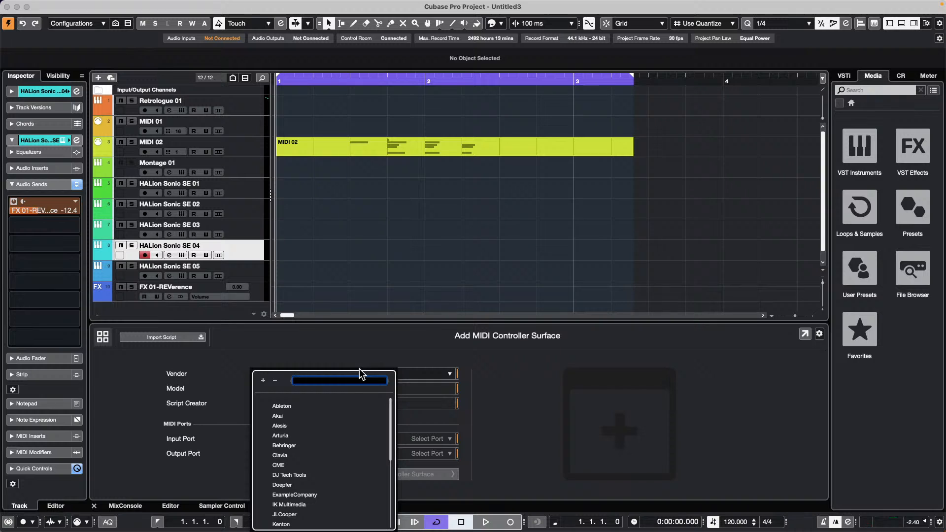
pyautogui.write('Ch')
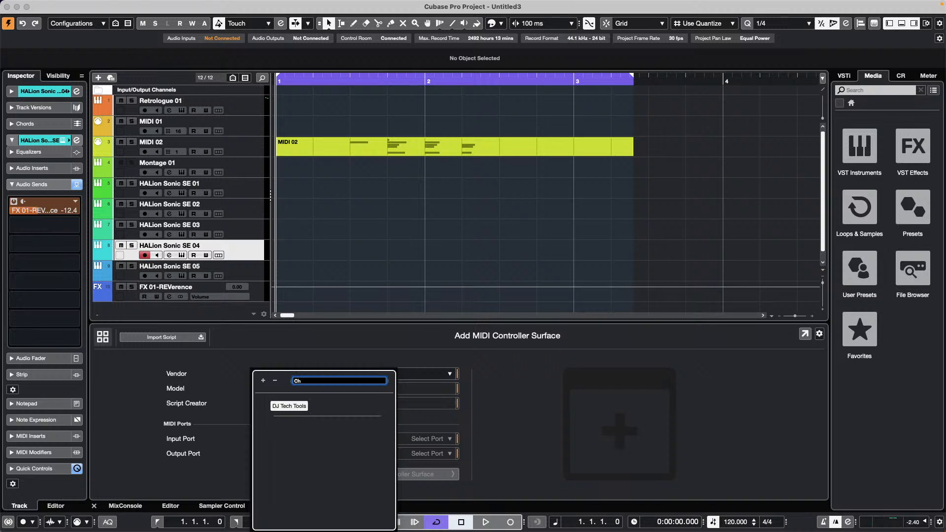
pyautogui.press('BackSpace')
pyautogui.press('BackSpace')
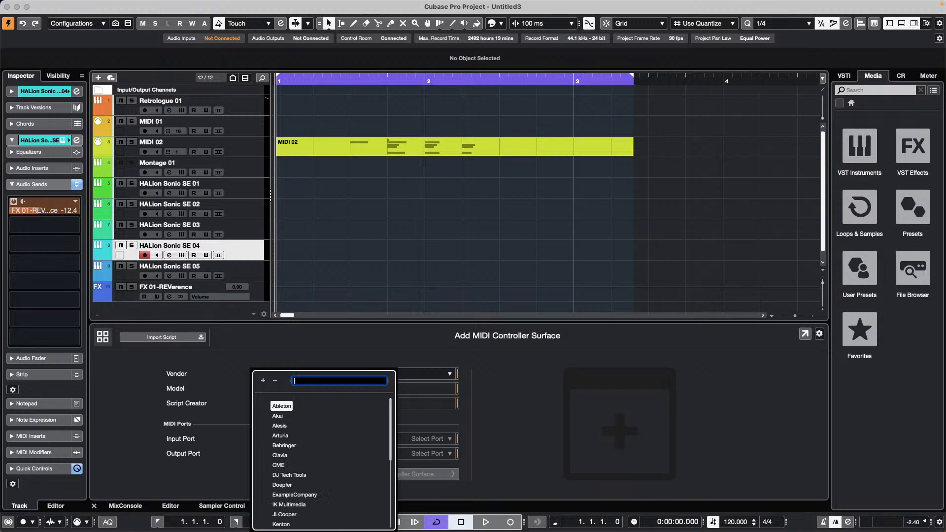
pyautogui.scroll(-10, 324, 424)
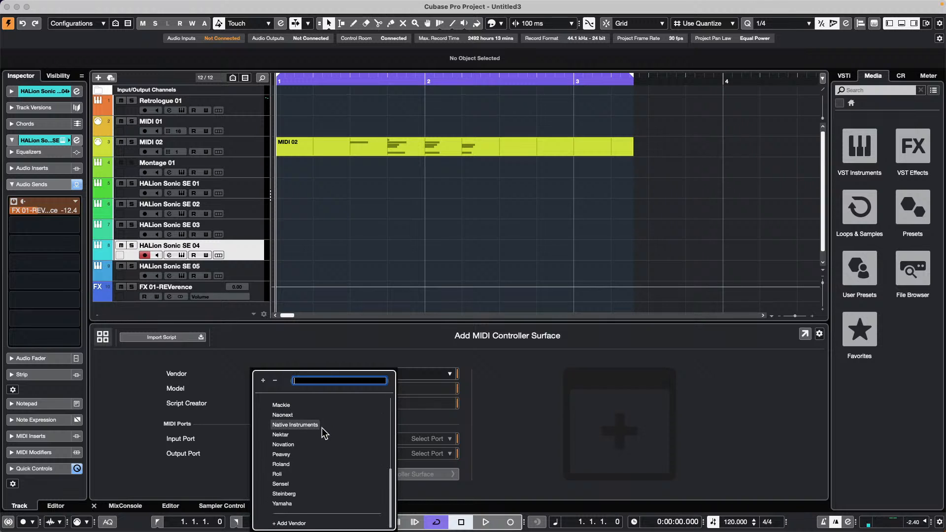
pyautogui.click(297, 523)
pyautogui.click(312, 372)
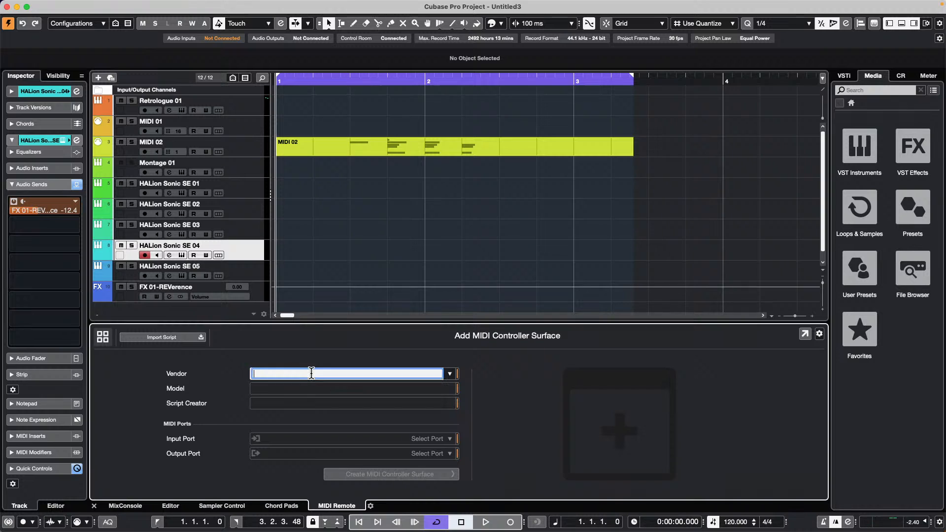
pyautogui.write('C')
pyautogui.write('hlo')
pyautogui.write('iSauce')
pyautogui.press('Left')
pyautogui.press('Left')
pyautogui.press('Left')
pyautogui.press('Left')
pyautogui.press('Left')
pyautogui.press('Left')
pyautogui.press('Left')
pyautogui.press('BackSpace')
pyautogui.click(294, 387)
pyautogui.write('1')
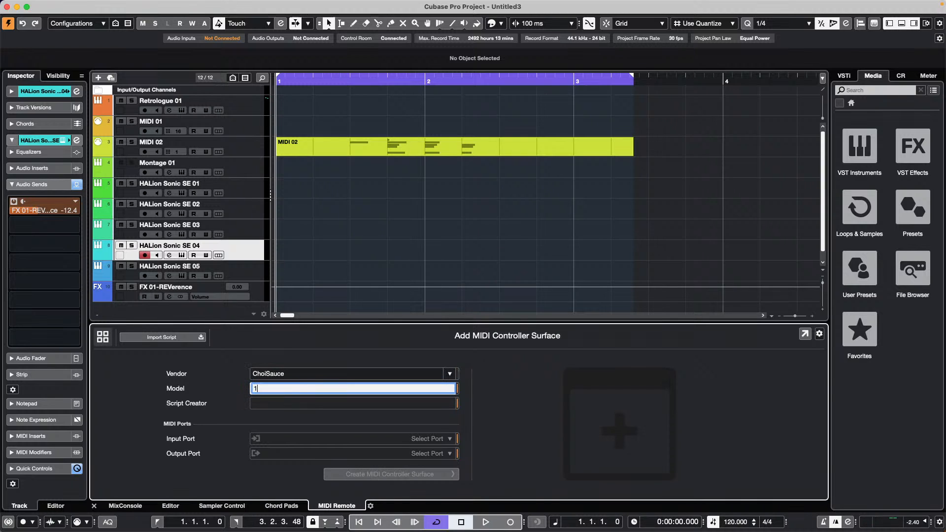
pyautogui.write('00')
pyautogui.press('Tab')
# - Set both input and output ports to ChoiSauce 100 and create the controller surface
pyautogui.click(431, 440)
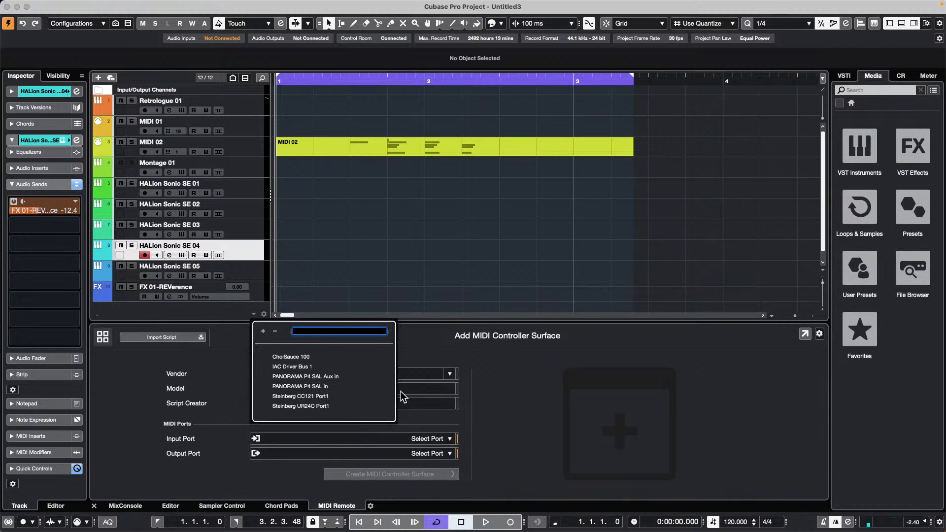
pyautogui.click(297, 356)
pyautogui.click(438, 451)
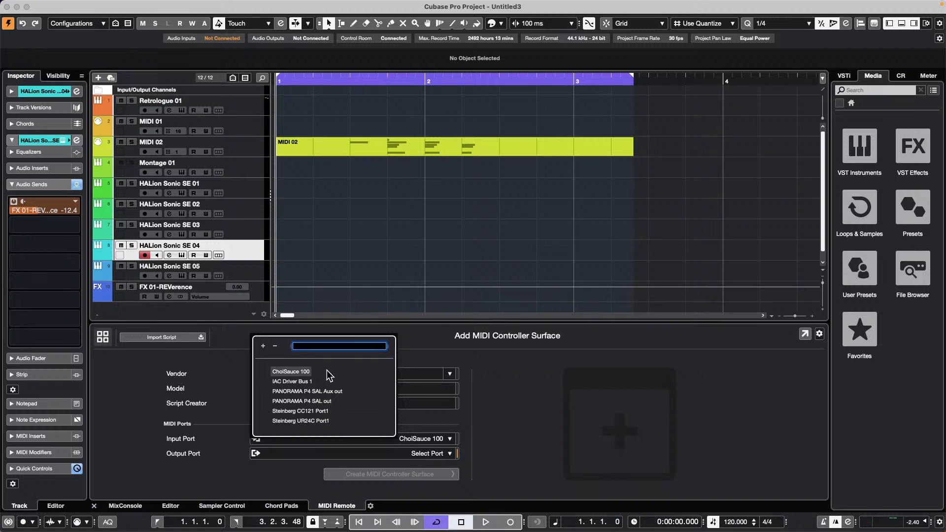
pyautogui.click(300, 370)
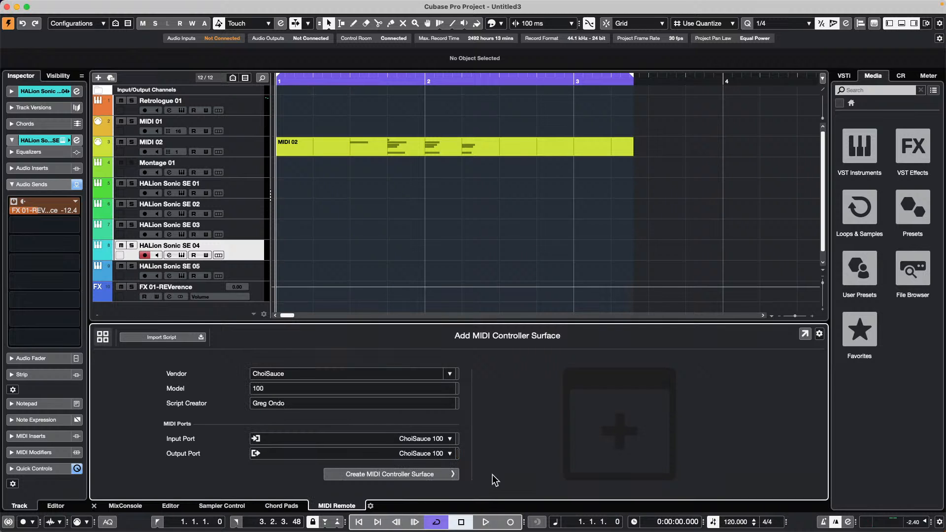
pyautogui.click(404, 477)
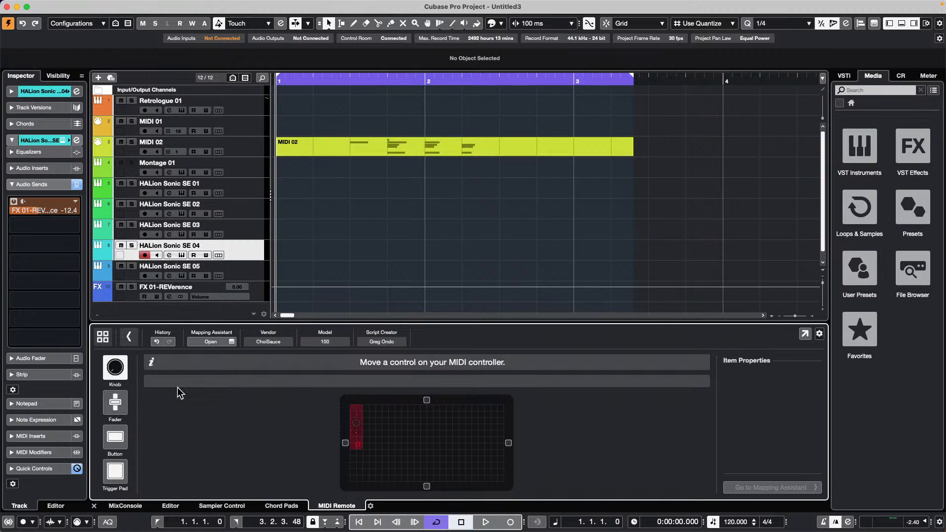
# - Add a row of faders by moving the hardware controls, select the leftmost fader, and open the Mapping Assistant
pyautogui.click(116, 404)
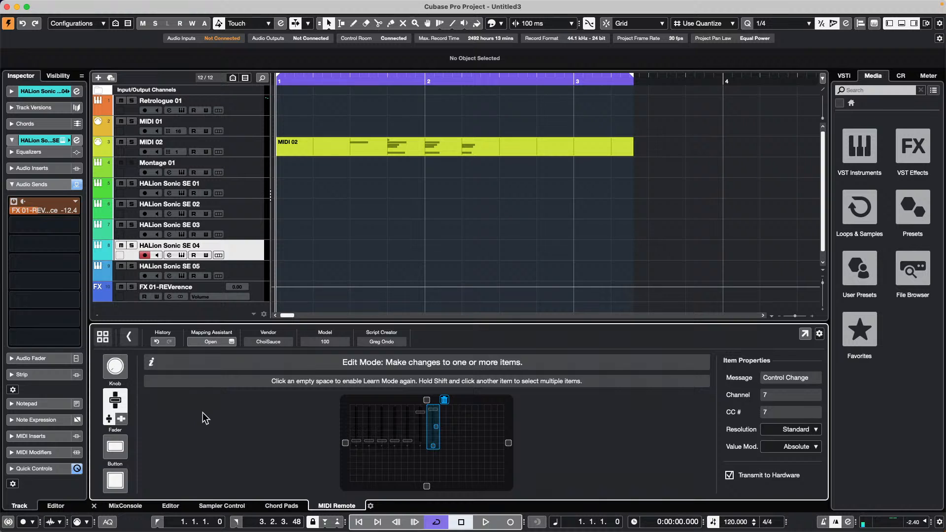
pyautogui.click(409, 450)
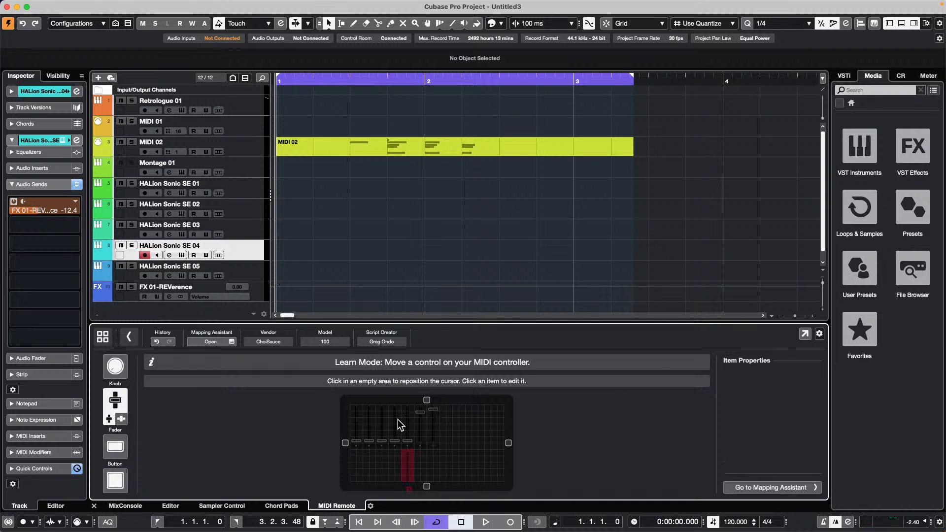
pyautogui.click(359, 424)
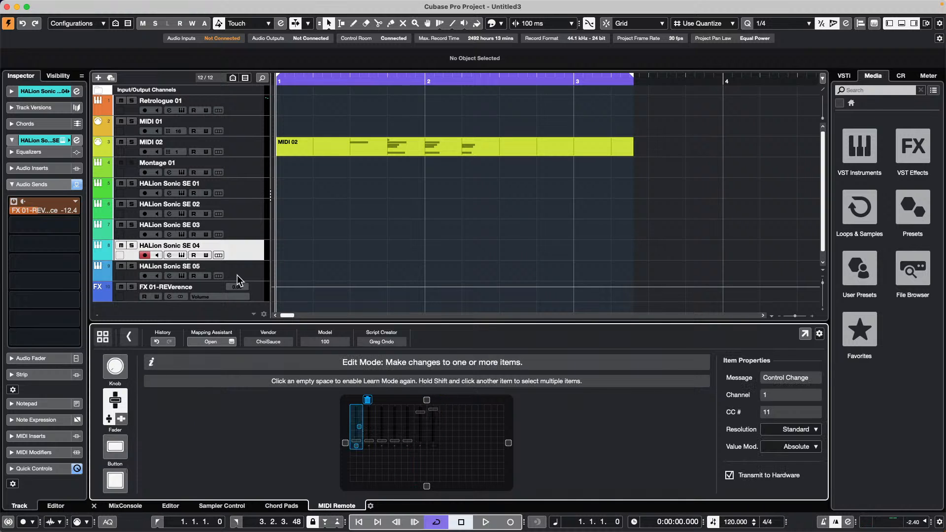
pyautogui.click(230, 342)
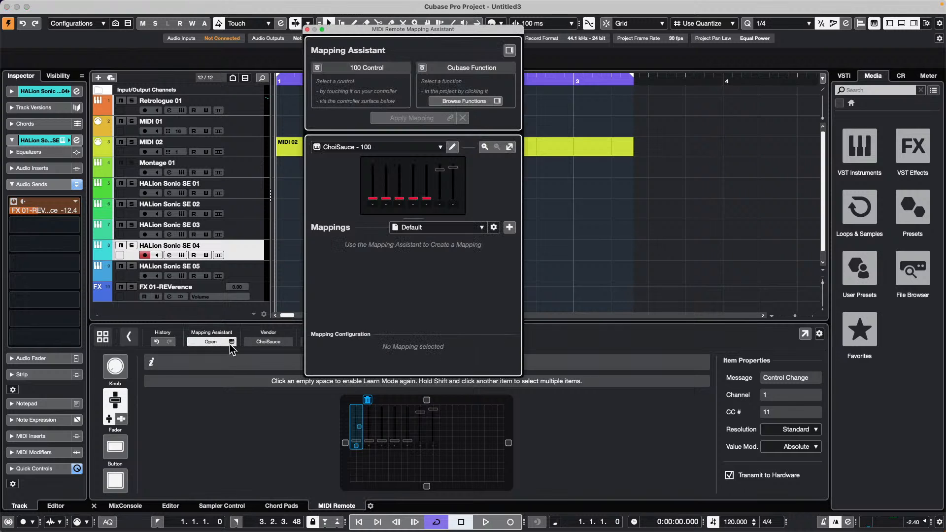
# - Assign the leftmost fader to Focus Quick Controls QC 1, then close the Mapping Assistant
pyautogui.click(373, 199)
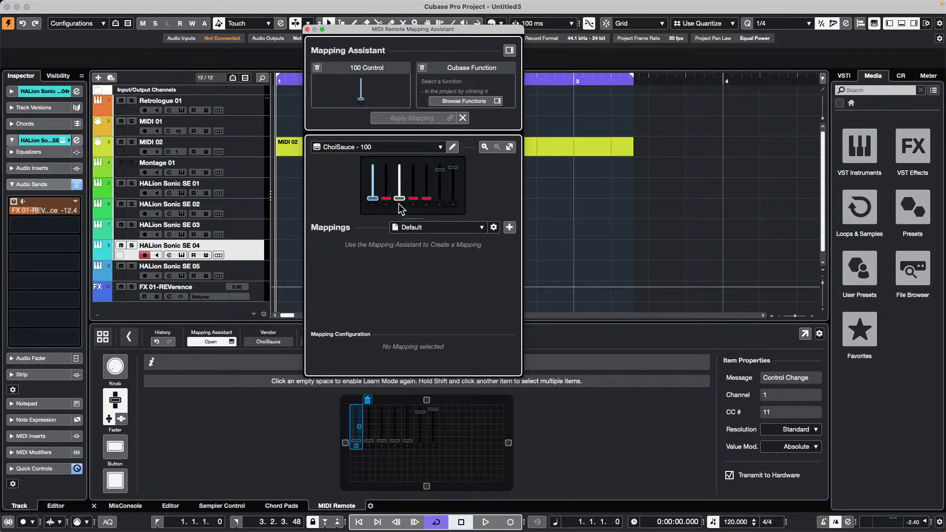
pyautogui.click(508, 51)
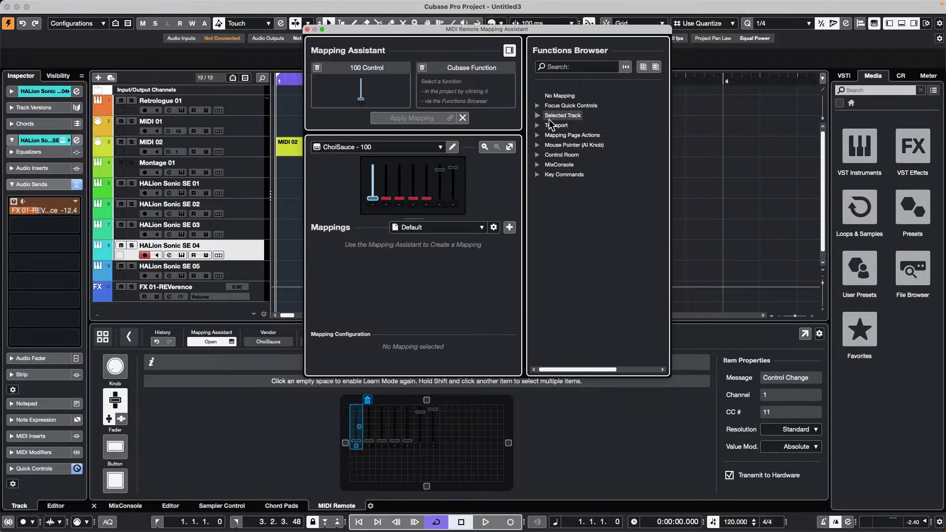
pyautogui.click(537, 106)
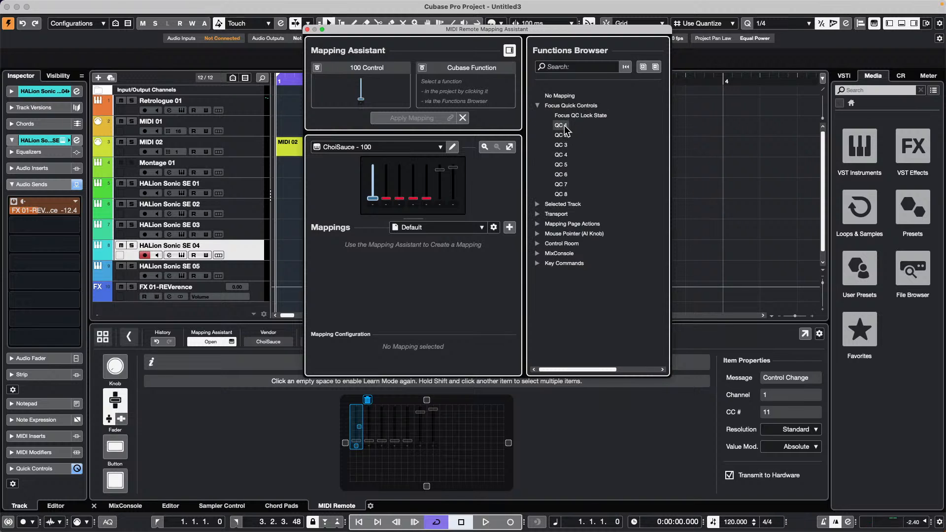
pyautogui.click(563, 126)
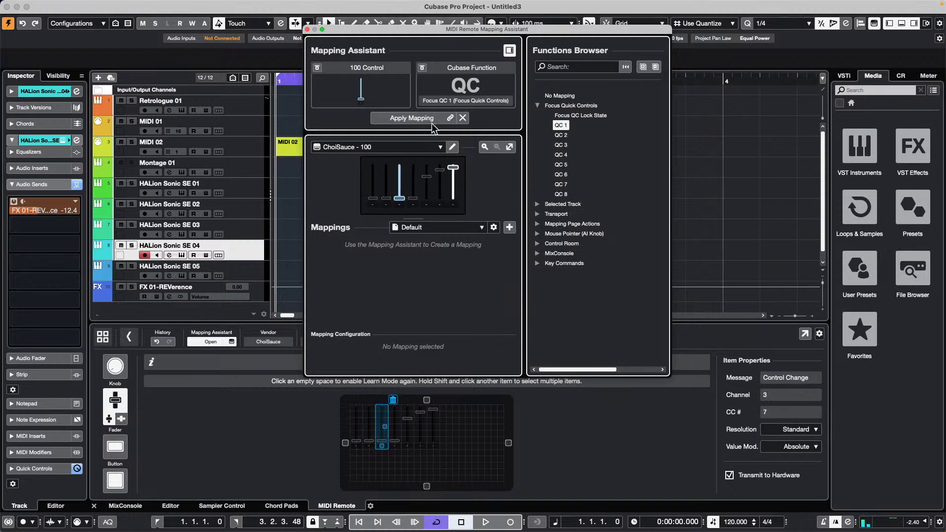
pyautogui.click(307, 29)
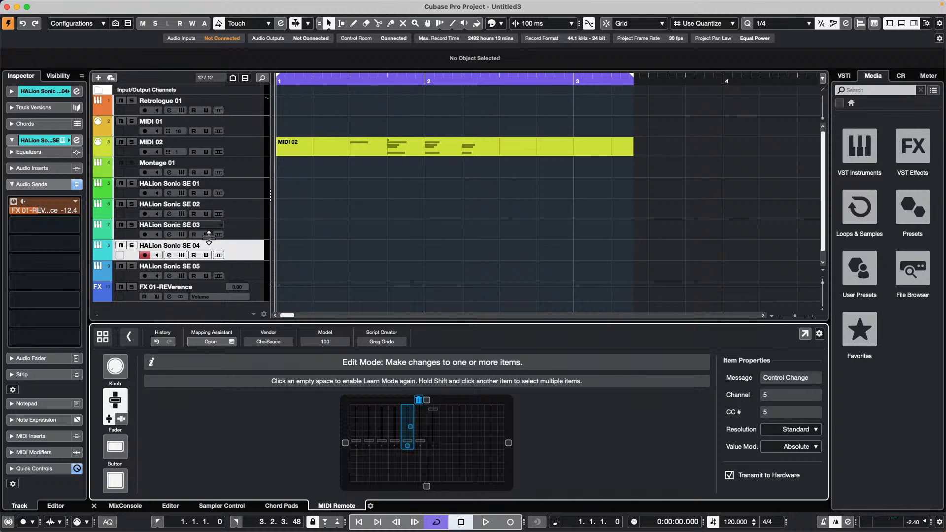
# - Add a Tempo track from the track list menu and make it taller
pyautogui.rightClick(262, 256)
pyautogui.moveTo(296, 258)
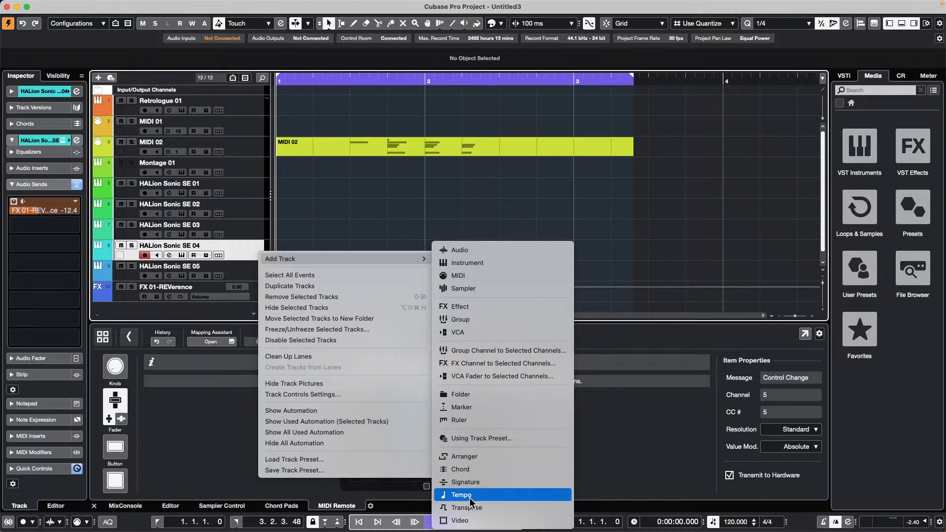
pyautogui.click(604, 406)
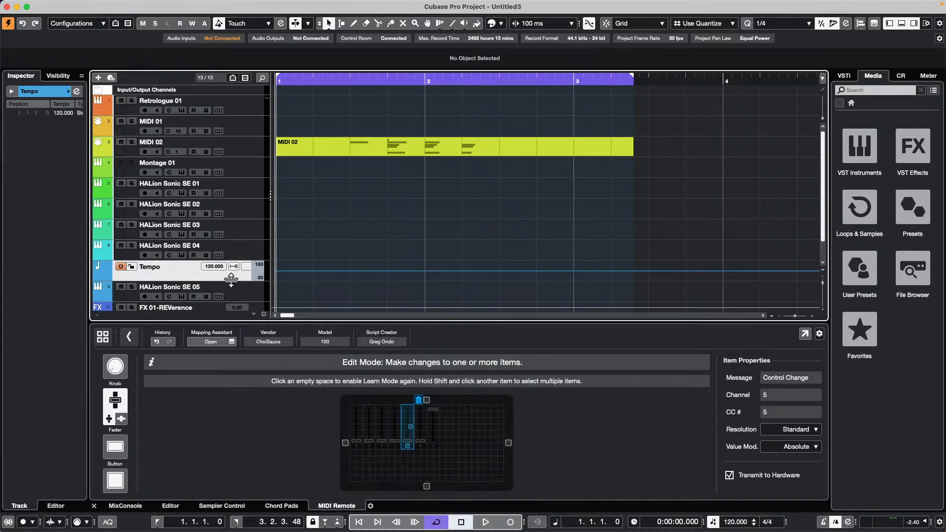
pyautogui.moveTo(227, 281); pyautogui.dragTo(227, 296)
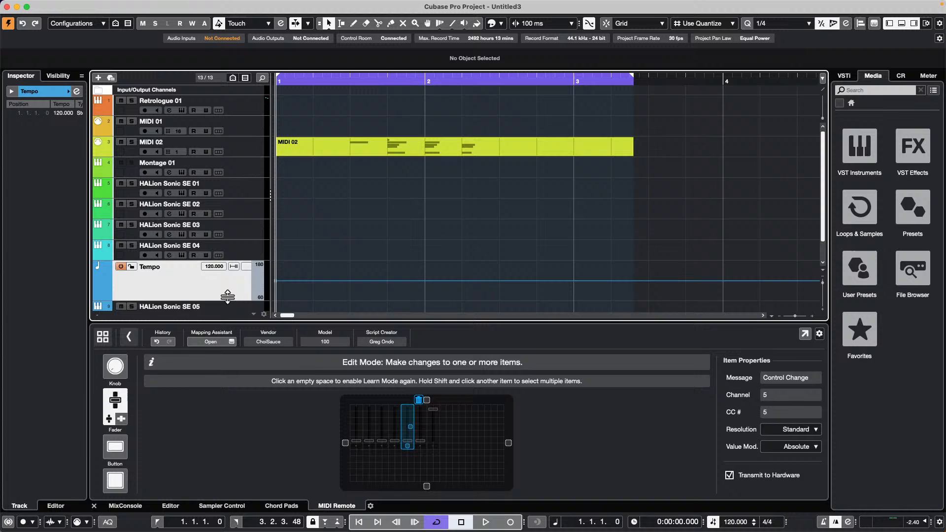
# - Draw a rising-and-falling series of tempo points across bars 1 to 3 with the Draw tool
pyautogui.rightClick(347, 281)
pyautogui.rightClick(346, 281)
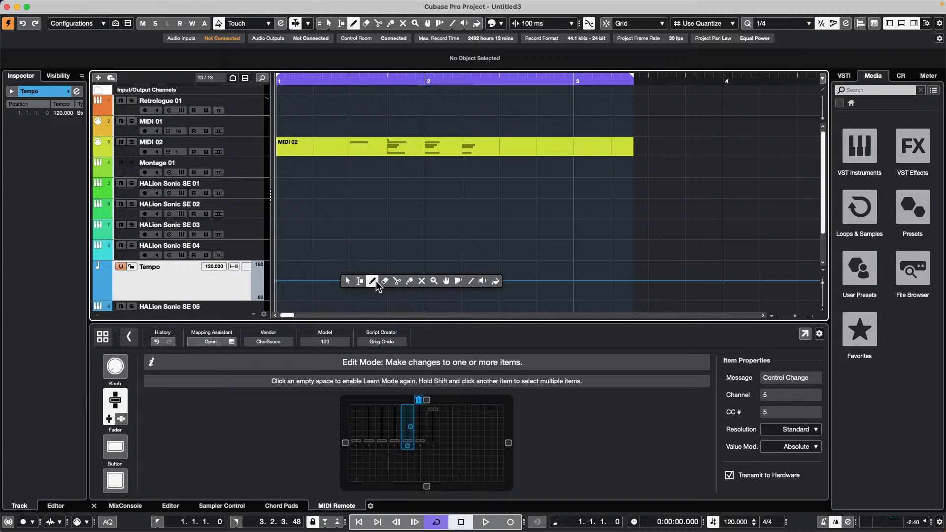
pyautogui.click(377, 281)
pyautogui.click(347, 283)
pyautogui.click(399, 273)
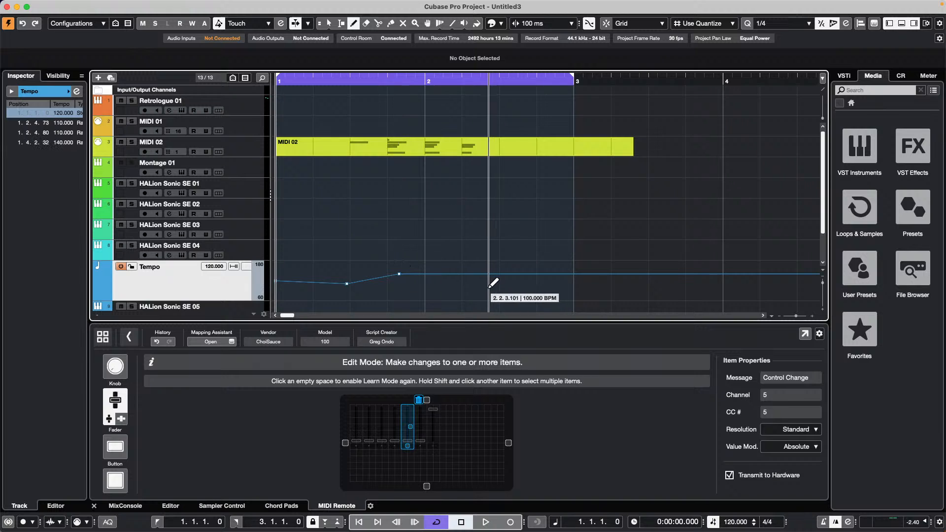
pyautogui.click(466, 284)
pyautogui.click(521, 273)
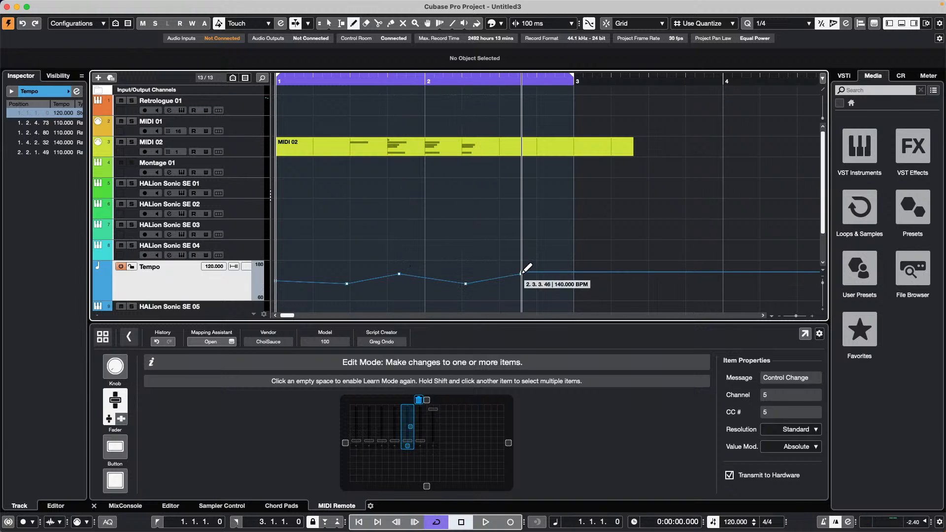
pyautogui.click(579, 289)
pyautogui.click(639, 274)
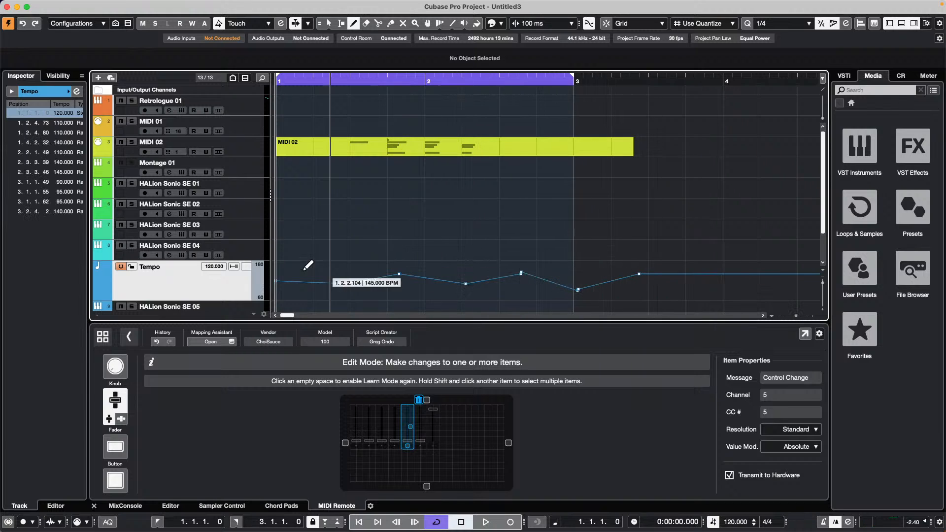
# - Lower the first tempo point, check the 140 and 110 BPM points, and move one point to 2.3.3.39
pyautogui.rightClick(354, 290)
pyautogui.click(354, 290)
pyautogui.moveTo(346, 284); pyautogui.dragTo(343, 291)
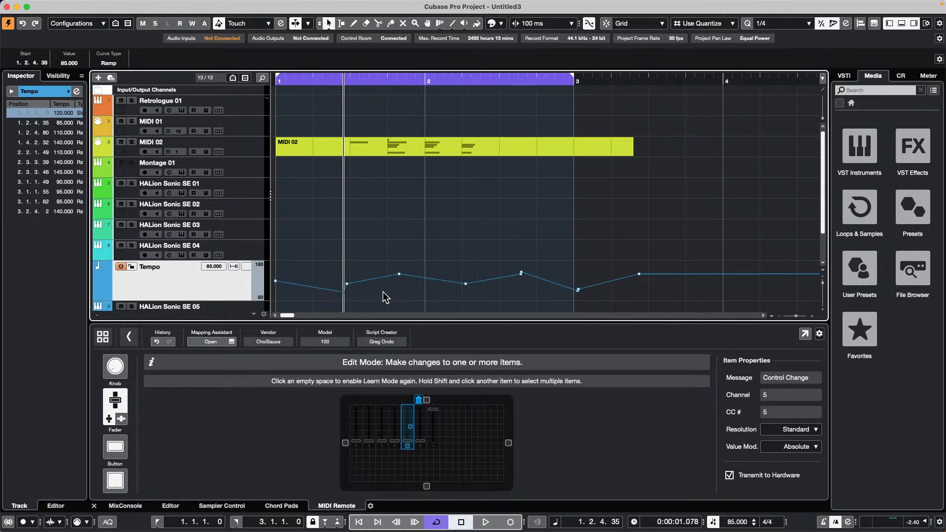
pyautogui.click(399, 274)
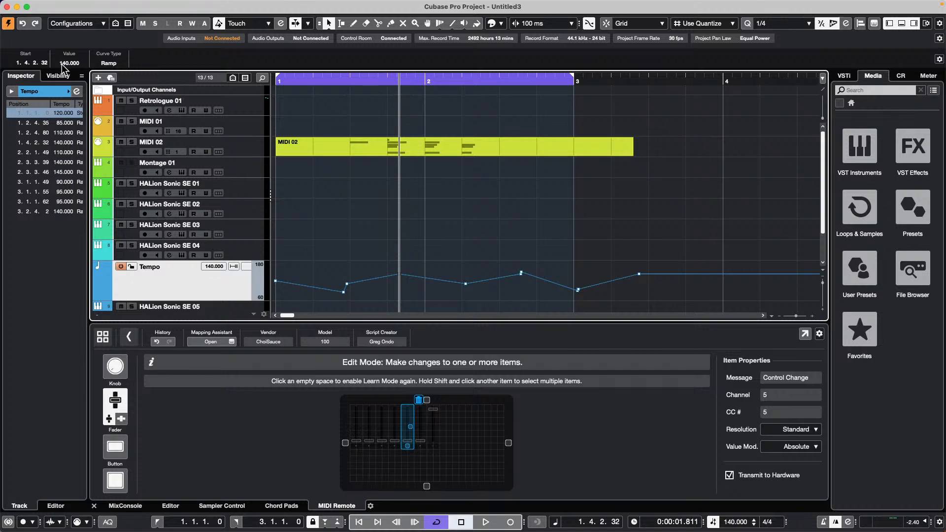
pyautogui.scroll(-5, 64, 63)
pyautogui.scroll(1, 69, 63)
pyautogui.click(459, 298)
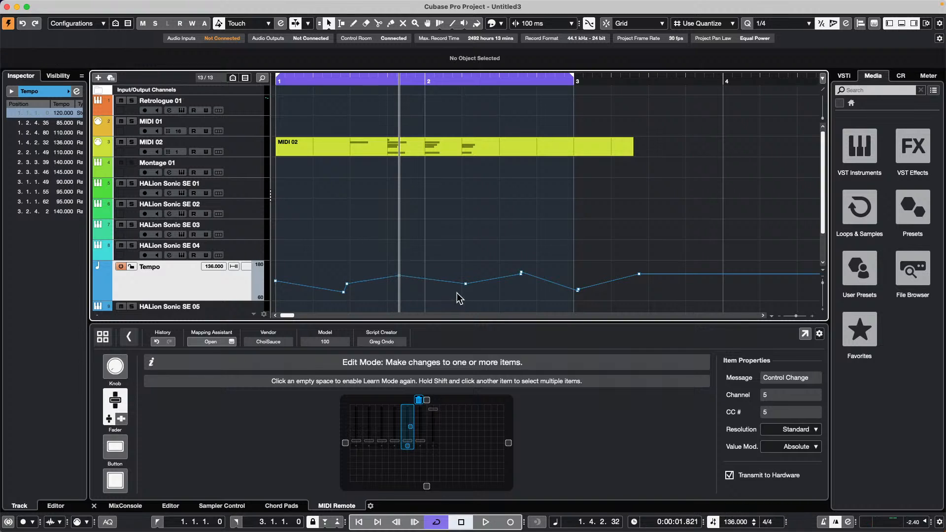
pyautogui.click(466, 284)
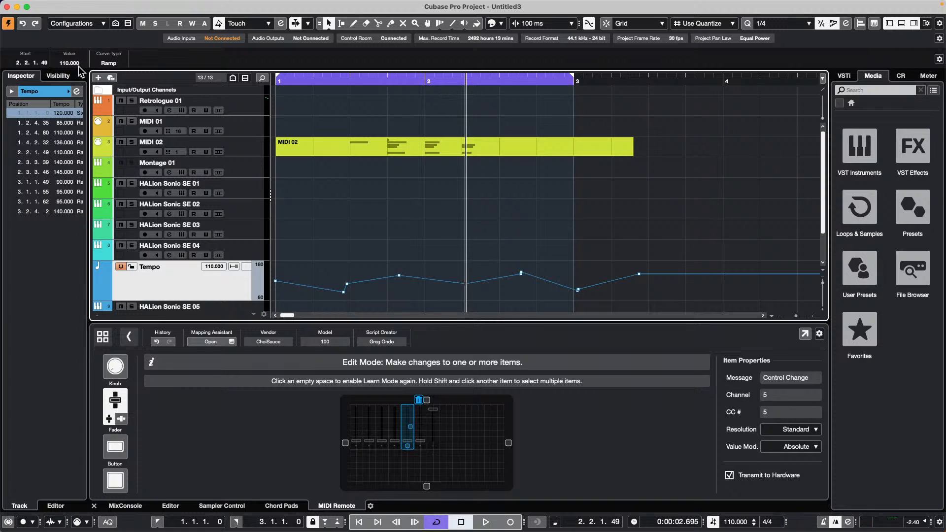
pyautogui.scroll(-1, 70, 64)
pyautogui.scroll(-3, 73, 62)
pyautogui.scroll(-2, 75, 62)
pyautogui.moveTo(509, 276); pyautogui.dragTo(527, 274)
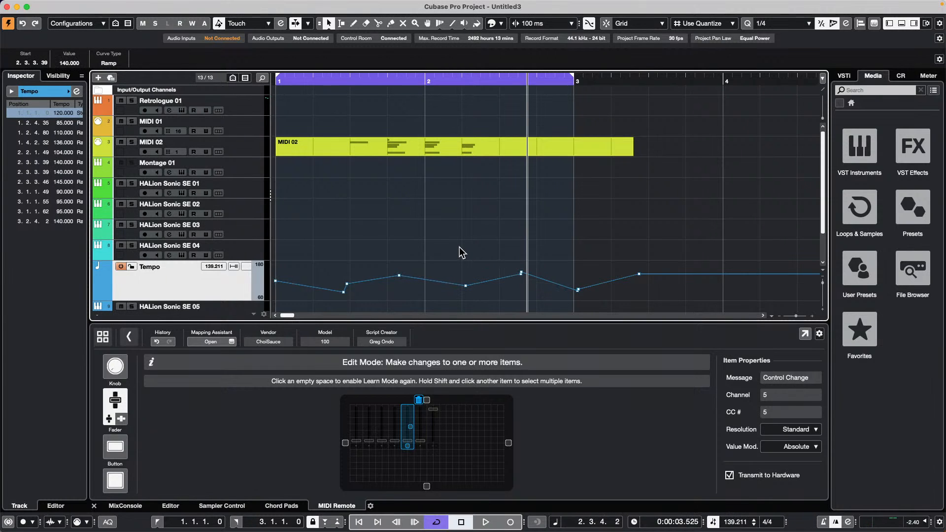
pyautogui.press('super+t')
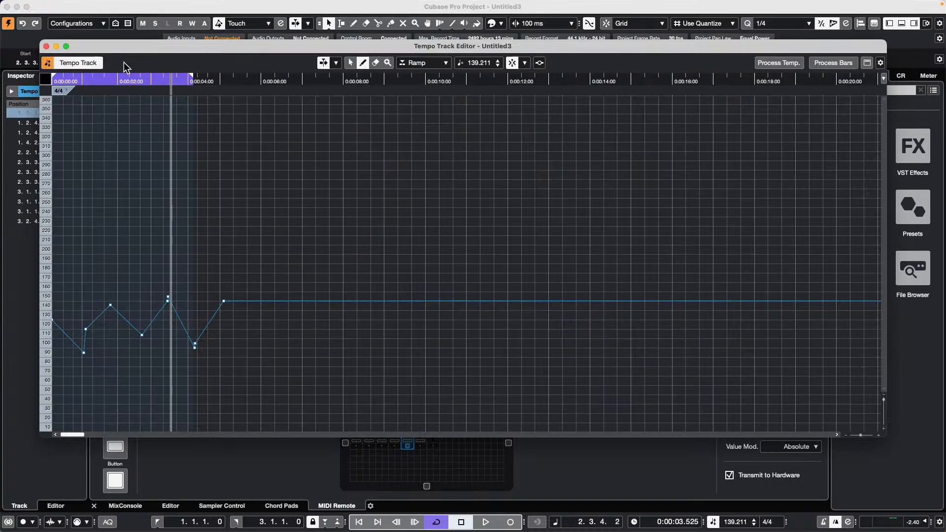
# - Zoom the Tempo Track Editor into the opening seconds, place the playback position past the drawn points, and start playback
pyautogui.moveTo(174, 87); pyautogui.dragTo(171, 91)
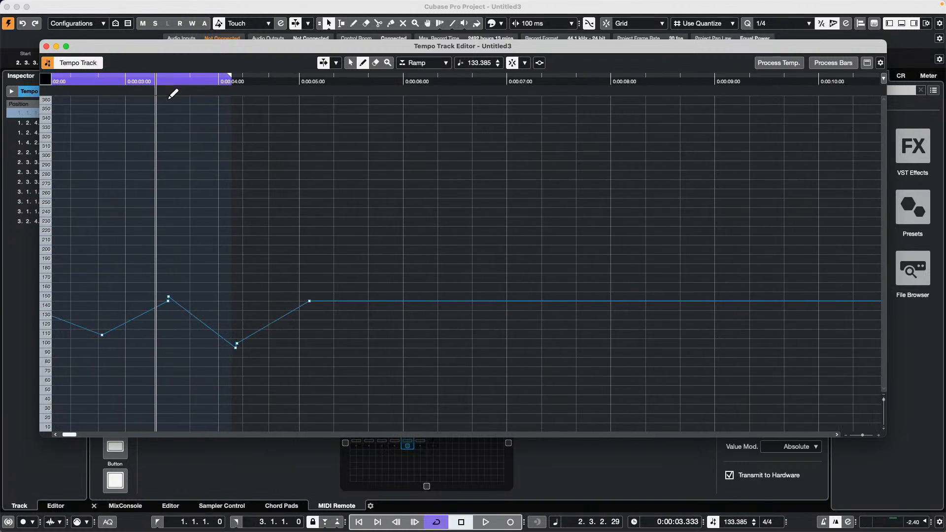
pyautogui.click(541, 65)
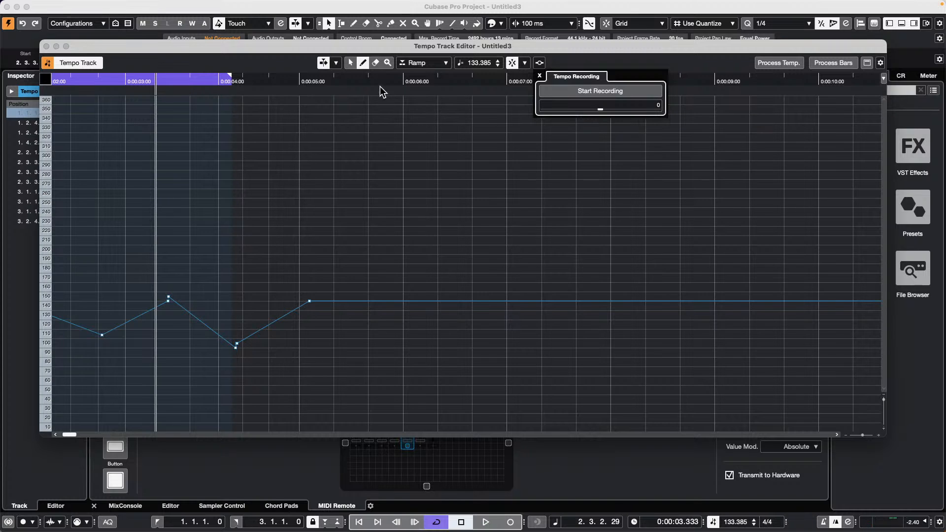
pyautogui.click(285, 66)
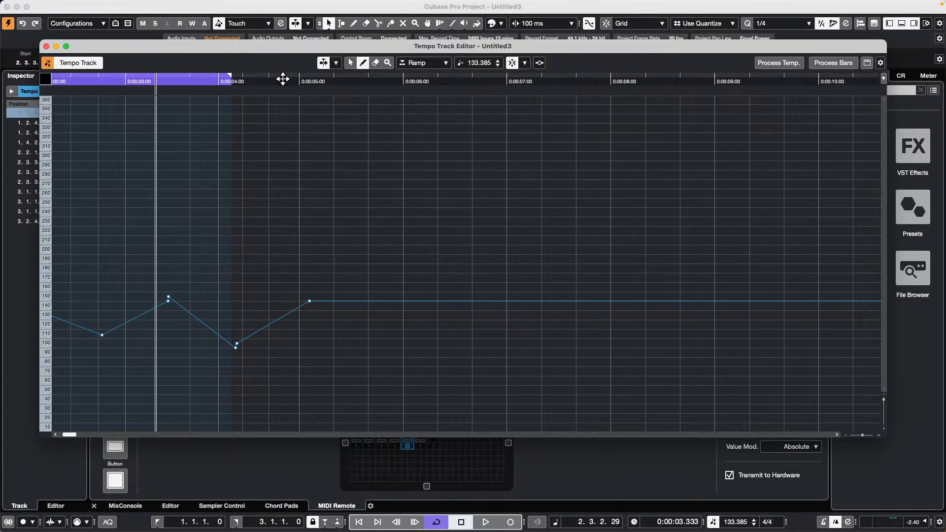
pyautogui.click(283, 80)
pyautogui.press('space')
pyautogui.click(539, 63)
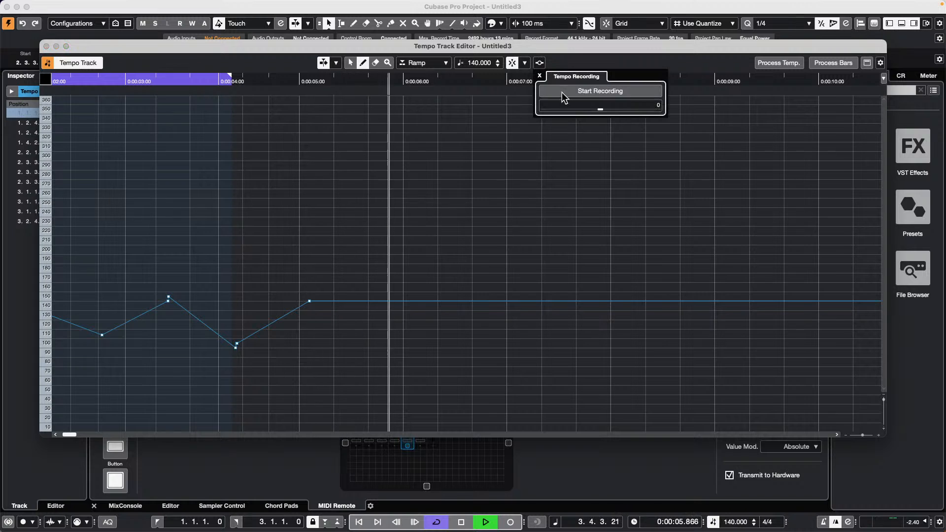
# - Record live tempo changes with the Tempo Recording slider, then close the Tempo Track Editor
pyautogui.moveTo(602, 108)
pyautogui.mouseDown()
pyautogui.moveTo(614, 110)
pyautogui.moveTo(572, 108)
pyautogui.moveTo(587, 107)
pyautogui.mouseUp()
pyautogui.scroll(-5, 587, 108)
pyautogui.scroll(9, 587, 108)
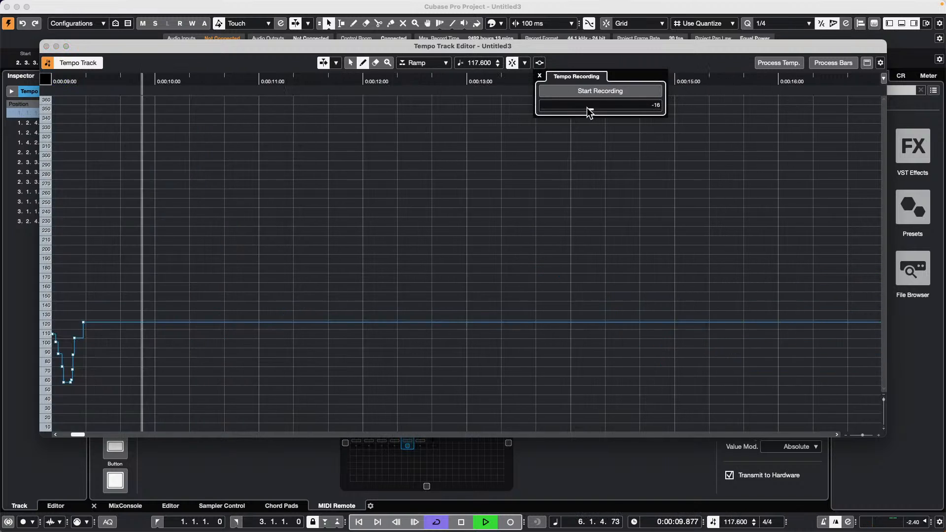
pyautogui.scroll(-6, 586, 108)
pyautogui.scroll(2, 586, 107)
pyautogui.scroll(-4, 587, 107)
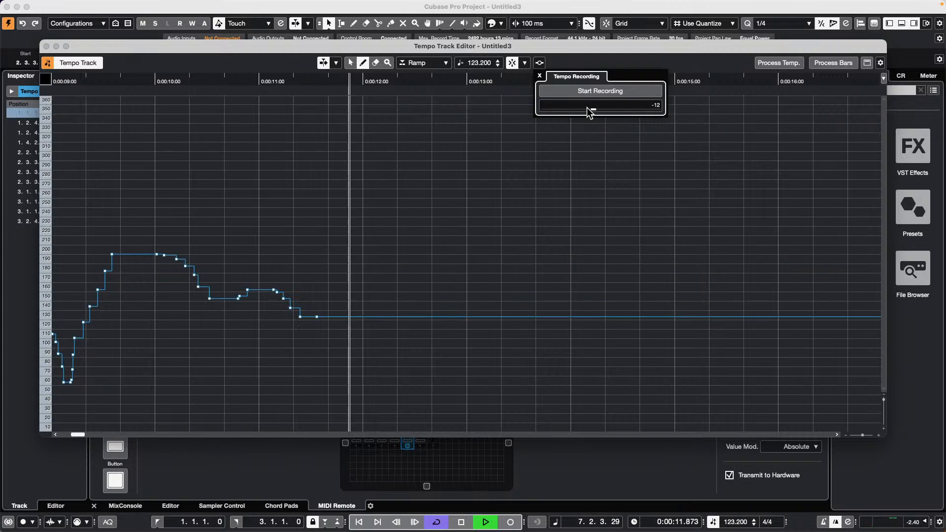
pyautogui.scroll(8, 587, 107)
pyautogui.scroll(1, 586, 107)
pyautogui.scroll(-18, 586, 108)
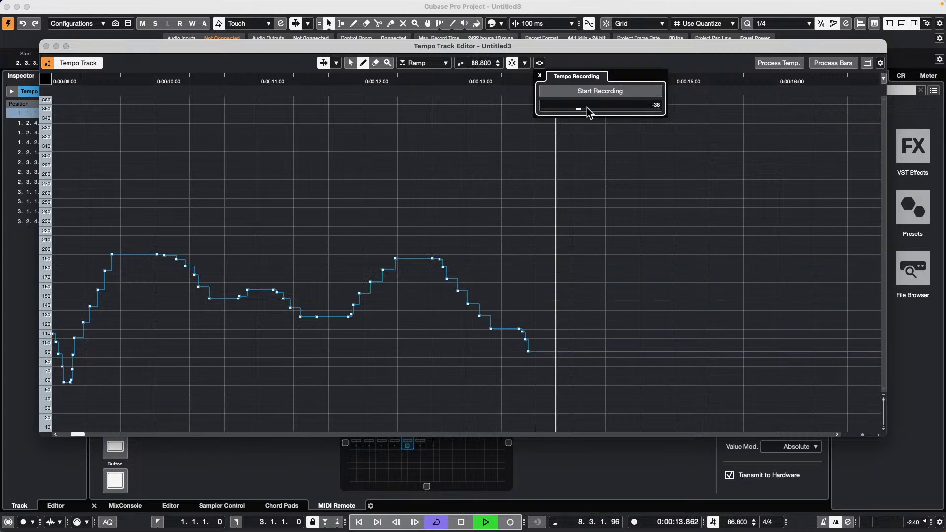
pyautogui.scroll(3, 587, 107)
pyautogui.scroll(-4, 587, 108)
pyautogui.scroll(8, 587, 107)
pyautogui.scroll(-3, 587, 107)
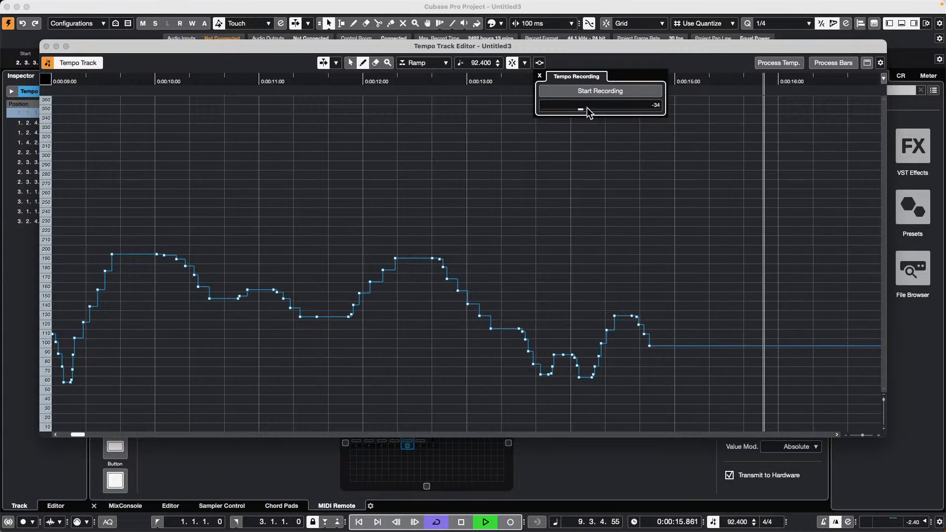
pyautogui.scroll(-4, 589, 110)
pyautogui.scroll(15, 589, 110)
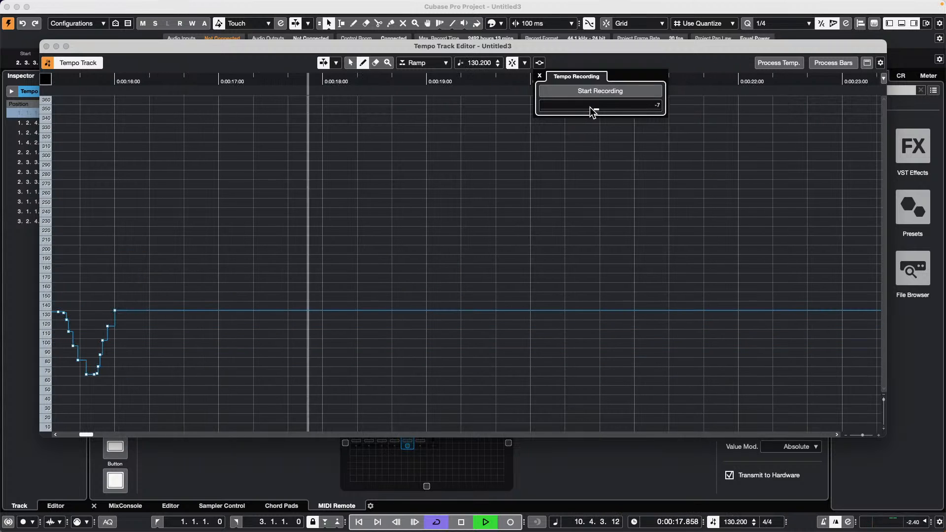
pyautogui.scroll(-8, 589, 107)
pyautogui.scroll(5, 589, 107)
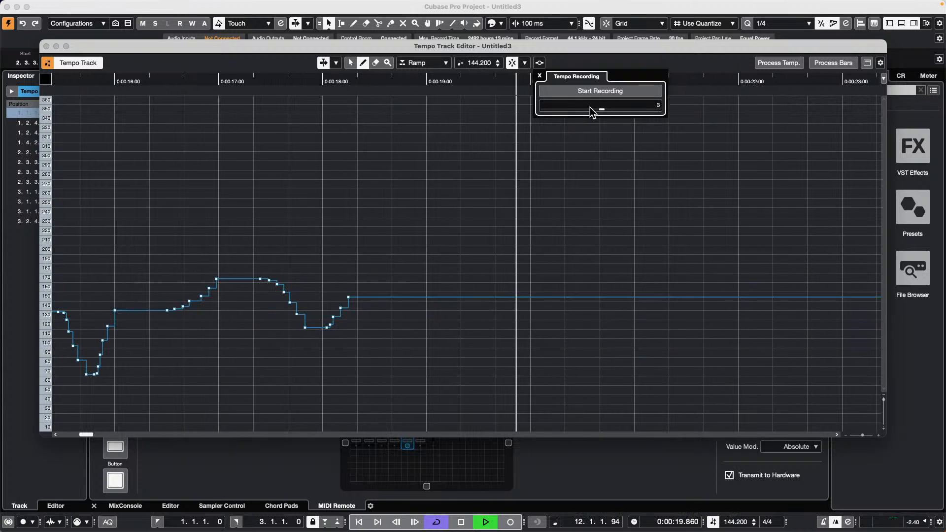
pyautogui.scroll(-5, 590, 108)
pyautogui.scroll(1, 589, 107)
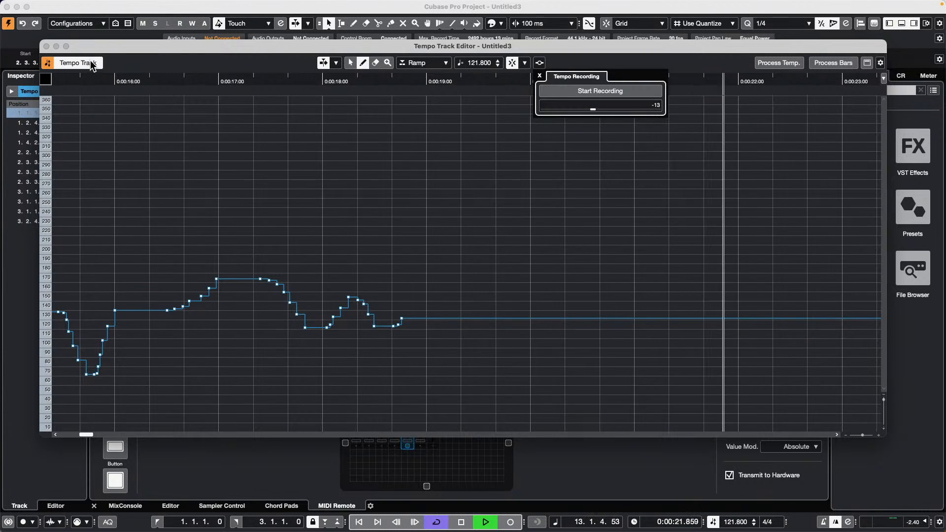
pyautogui.click(46, 46)
# - Stop playback and zoom the arrangement out so the full recorded tempo curve shows
pyautogui.press('space')
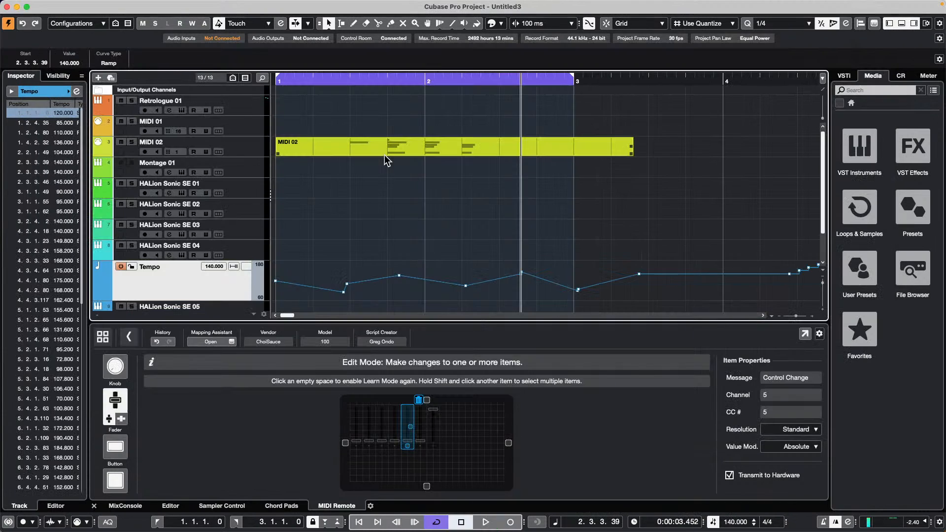
pyautogui.moveTo(426, 77); pyautogui.dragTo(433, 16)
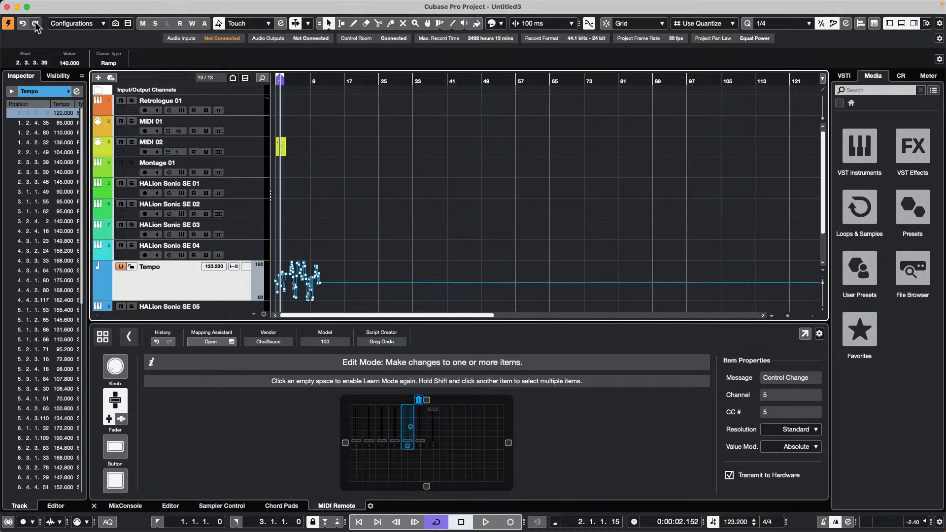
# - Open Sampler Track.cpr from Documents > Projects > Sampler Track
pyautogui.click(65, 5)
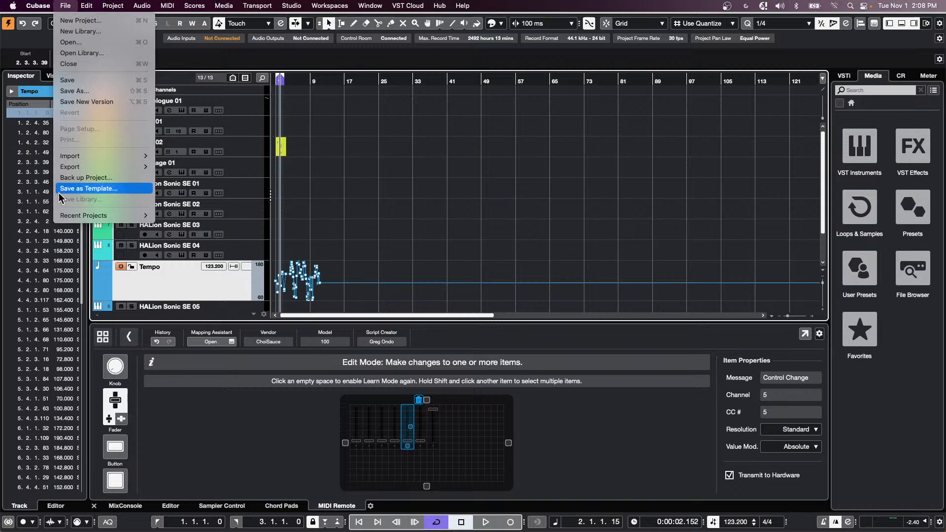
pyautogui.moveTo(74, 215)
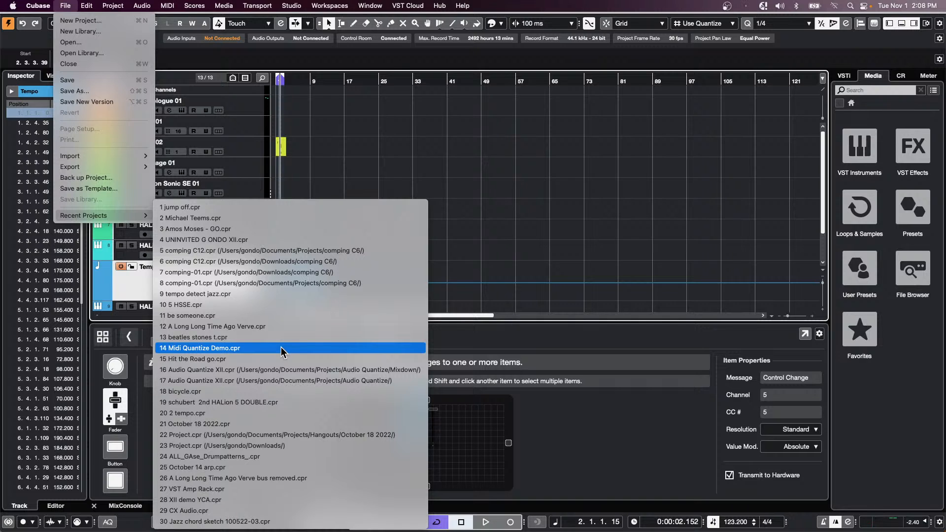
pyautogui.click(64, 43)
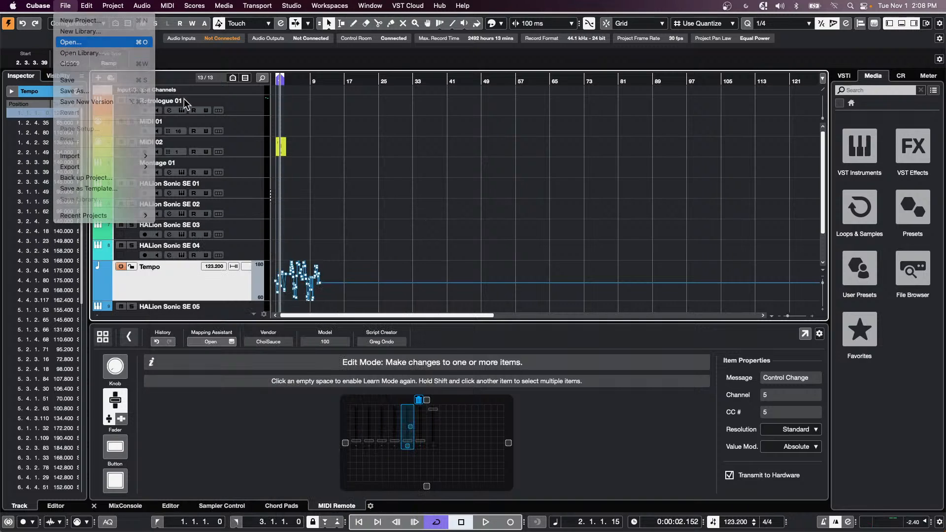
pyautogui.scroll(-5, 428, 209)
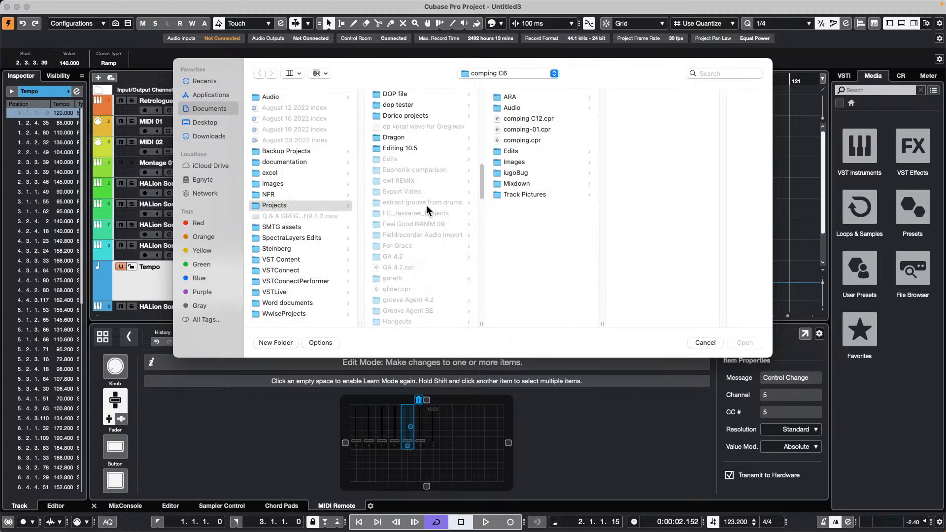
pyautogui.scroll(-10, 427, 208)
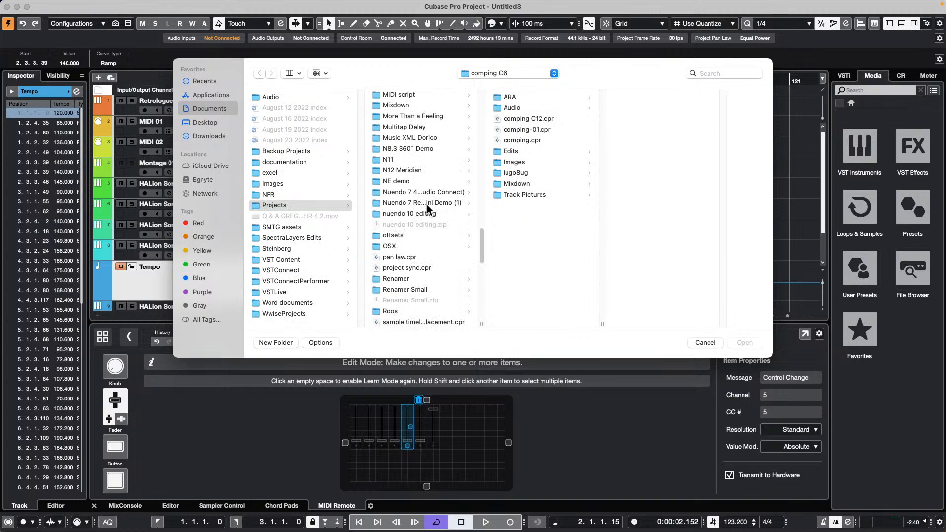
pyautogui.scroll(-3, 427, 209)
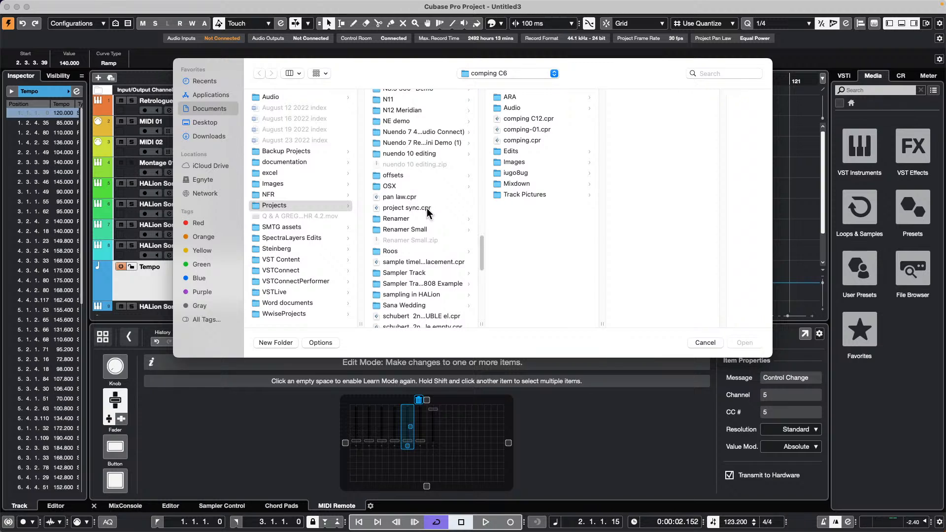
pyautogui.click(405, 271)
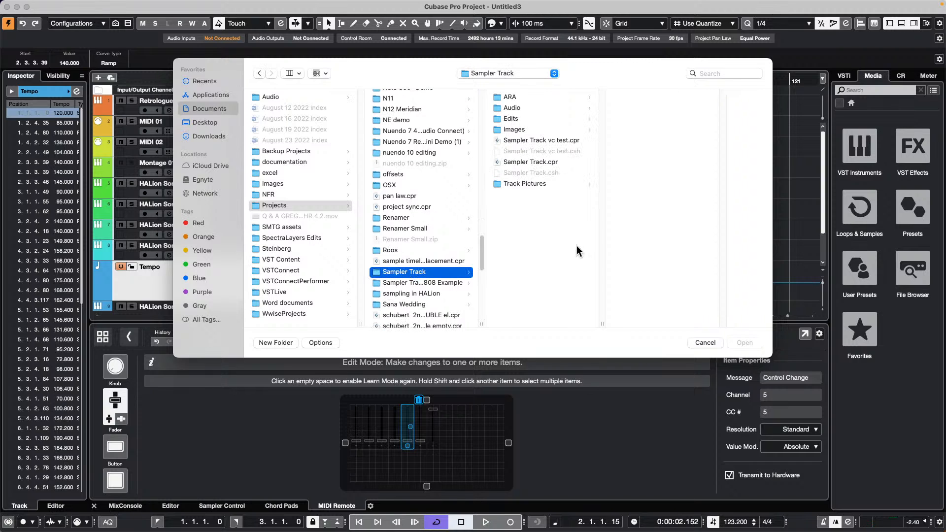
pyautogui.doubleClick(530, 162)
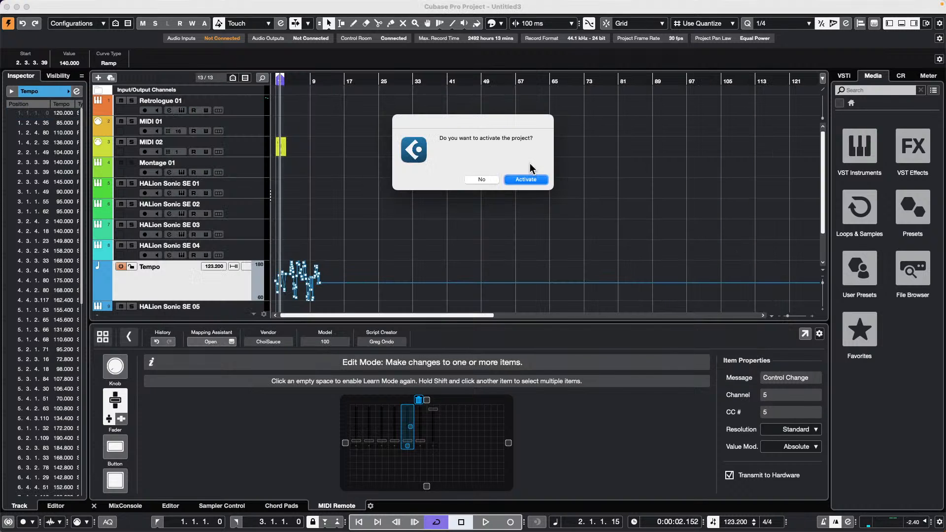
# - Activate the Sampler Track project, zoom out the timeline, and show the glide track's kick sample in Sampler Control
pyautogui.click(523, 179)
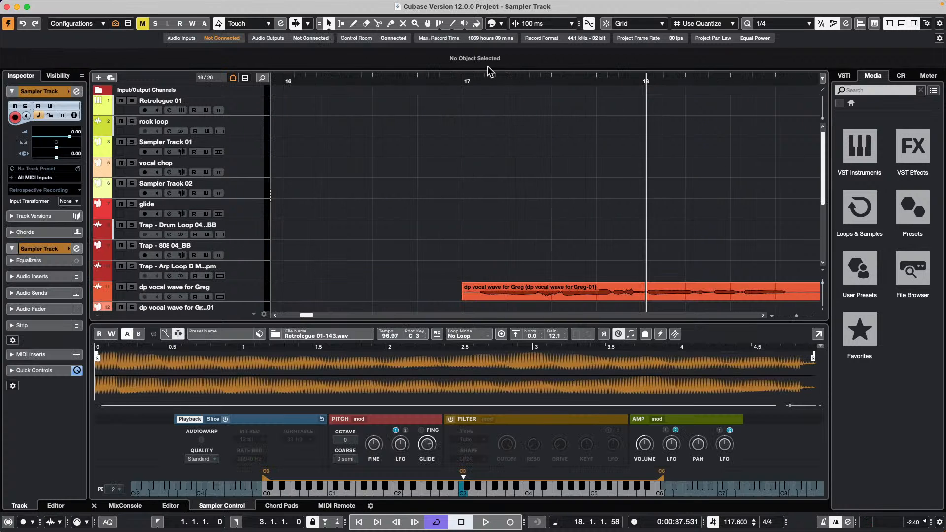
pyautogui.moveTo(450, 71); pyautogui.dragTo(348, 105)
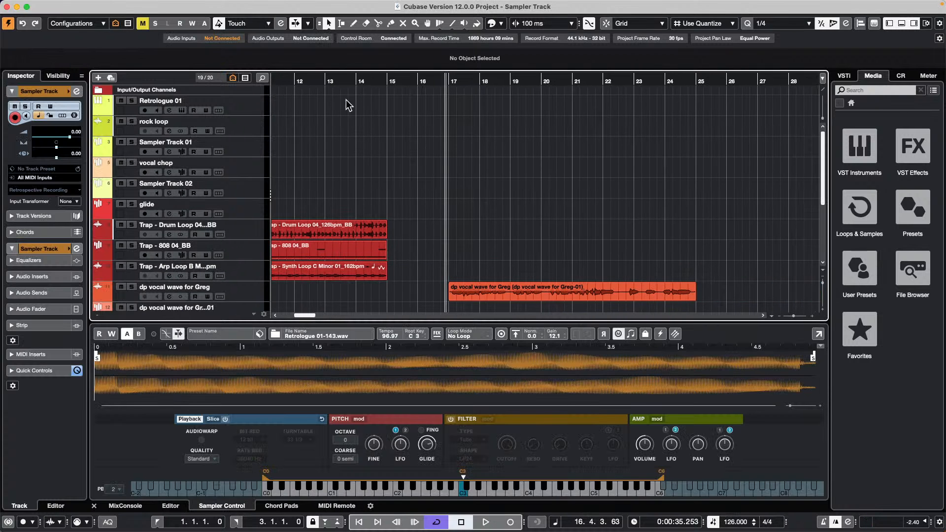
pyautogui.click(249, 213)
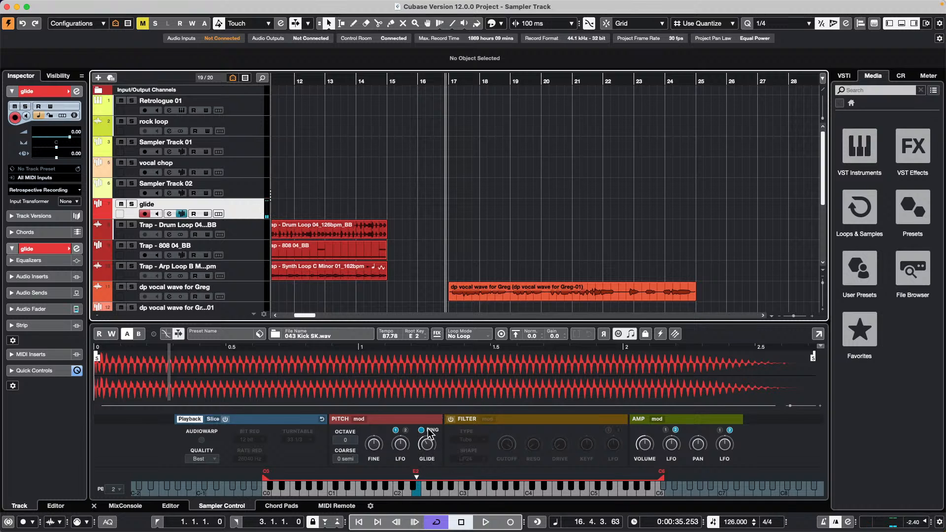
pyautogui.moveTo(425, 445)
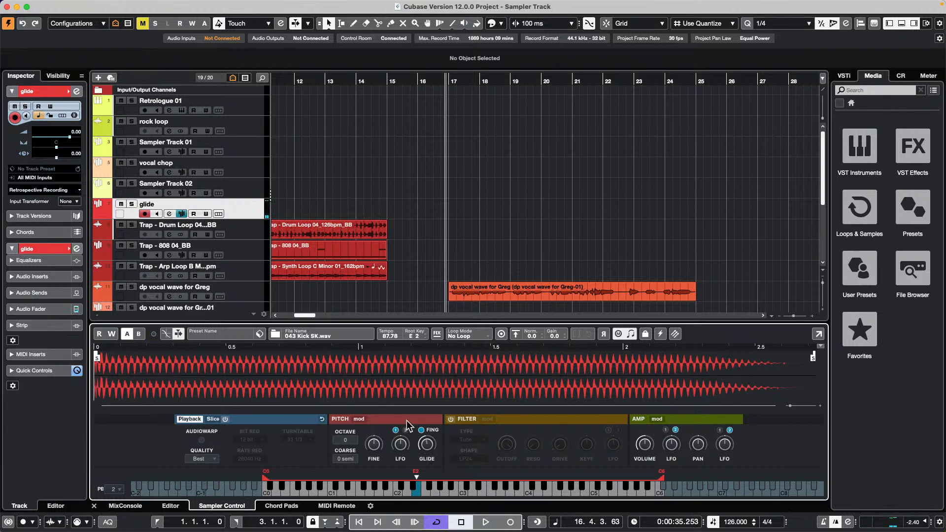
# - Switch off Musical Mode and the adjacent note button for the glide track's kick sample
pyautogui.click(616, 336)
pyautogui.click(630, 336)
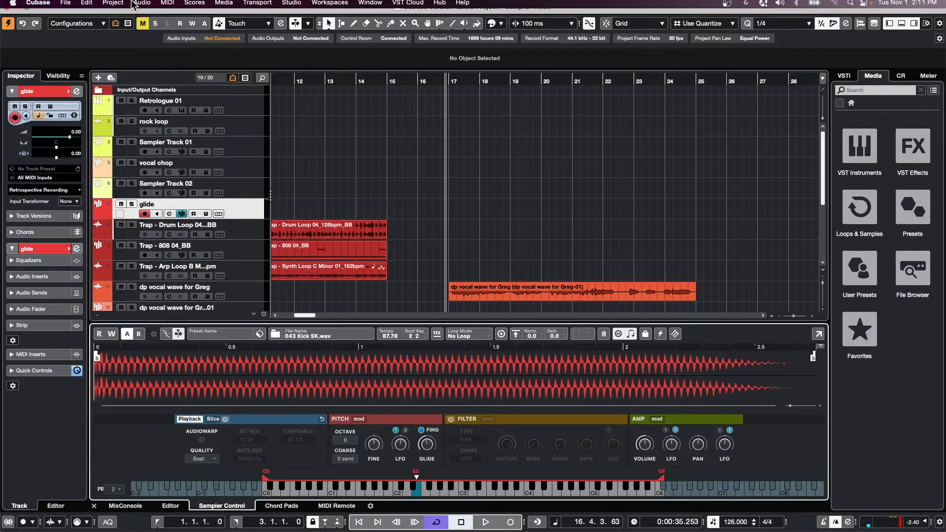
# - Open the recent project Amos Moses - GO.cpr and maximize its window
pyautogui.click(65, 5)
pyautogui.moveTo(128, 215)
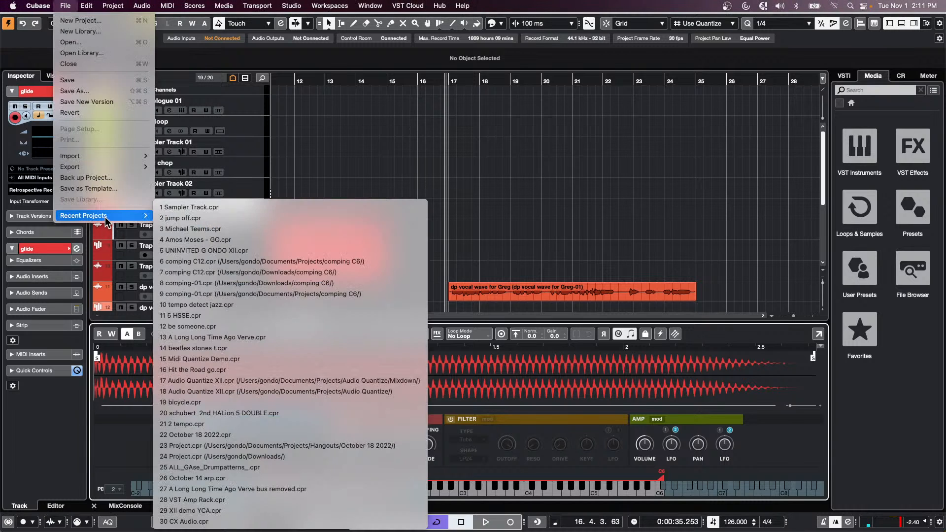
pyautogui.click(295, 240)
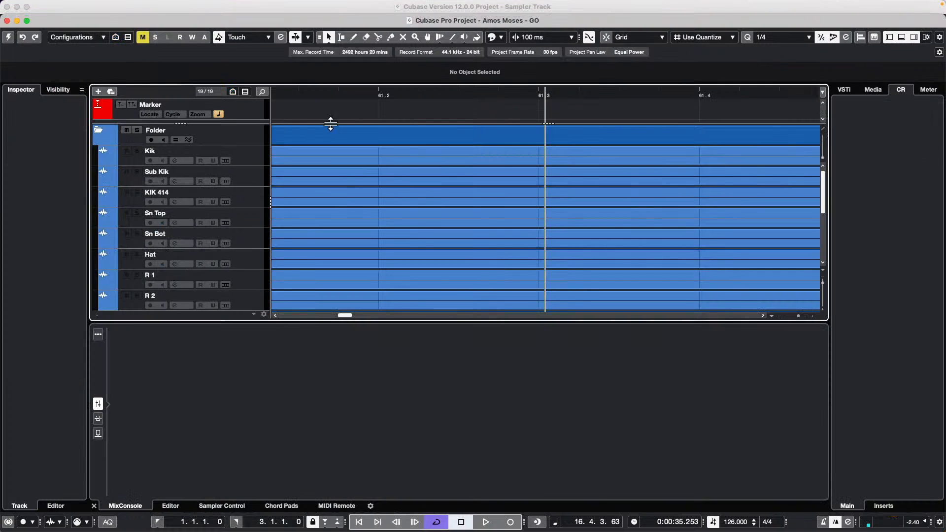
pyautogui.click(27, 21)
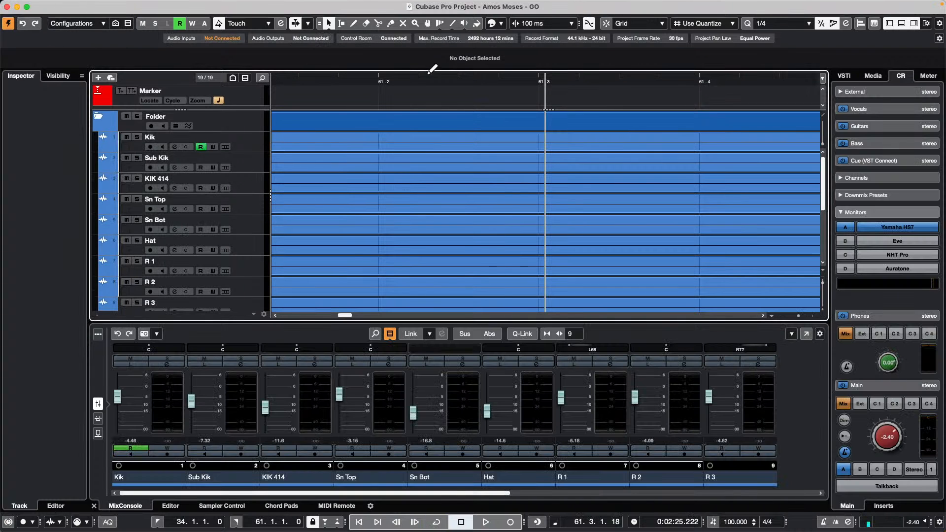
# - From the project start, select drum tracks Kik through OH R and bring up their Add Track options
pyautogui.moveTo(351, 82); pyautogui.dragTo(148, 7)
pyautogui.press('Home')
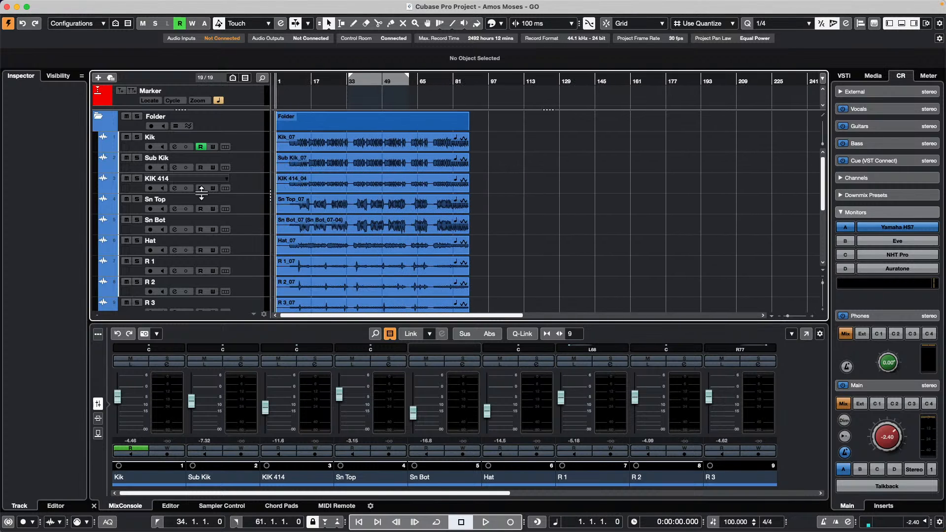
pyautogui.click(247, 146)
pyautogui.scroll(-3, 254, 179)
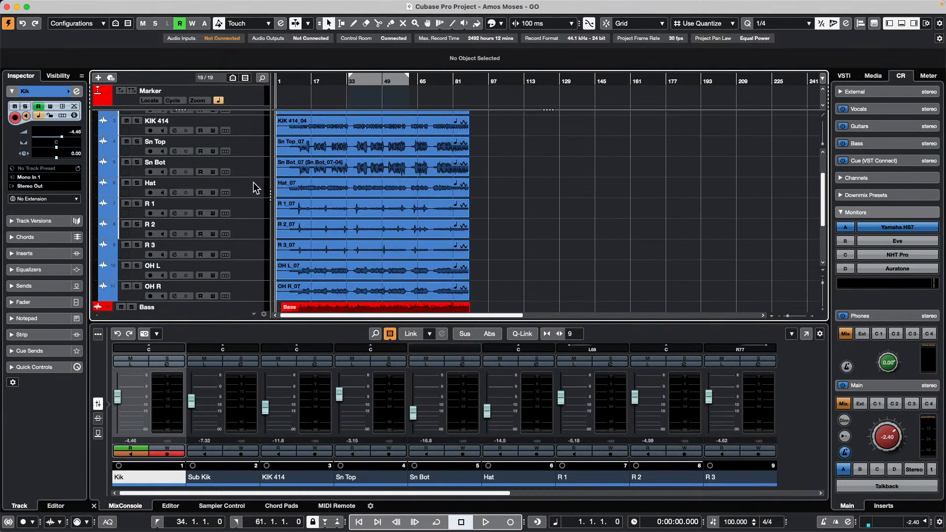
pyautogui.keyDown('shift'); pyautogui.click(248, 290); pyautogui.keyUp('shift')
pyautogui.rightClick(248, 291)
pyautogui.moveTo(276, 294)
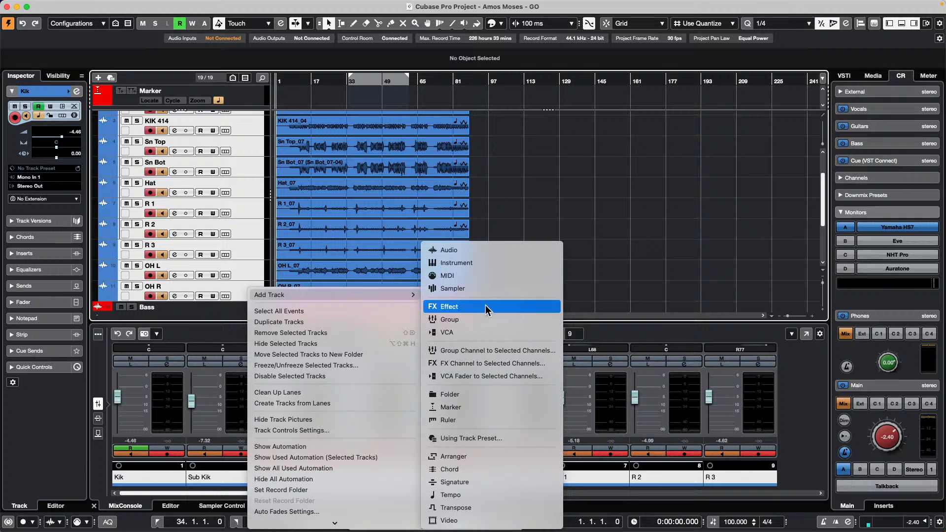
# - Add a stereo group channel, Group 01, for the selected drum tracks and start playback
pyautogui.click(497, 350)
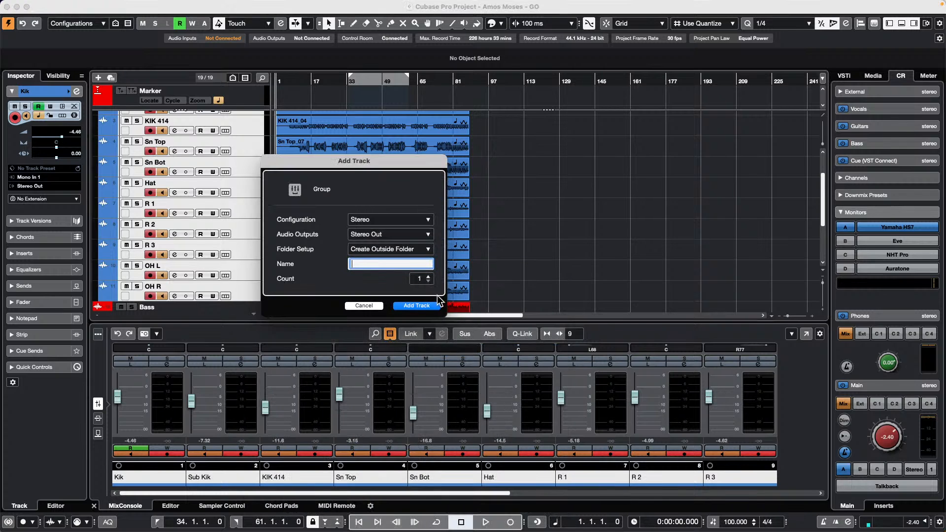
pyautogui.click(414, 305)
pyautogui.scroll(-3, 377, 197)
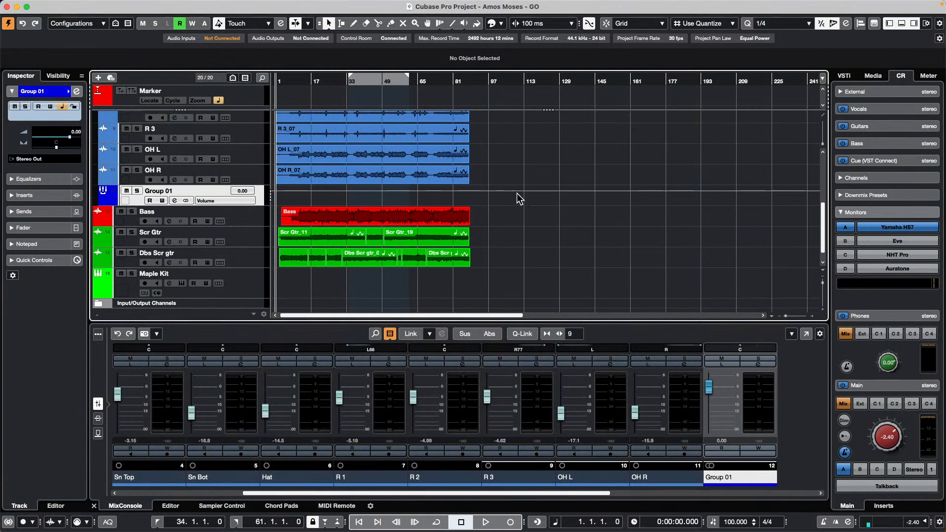
pyautogui.press('space')
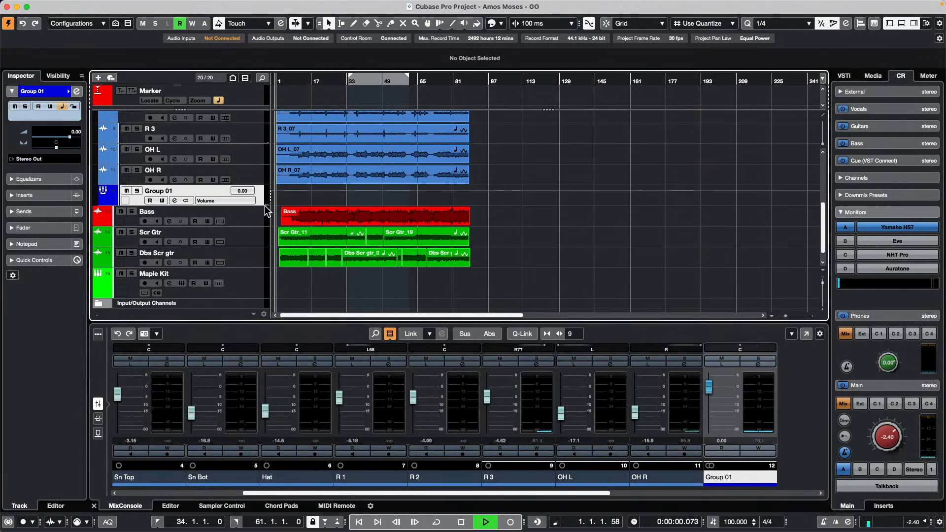
# - Play from bar 12, narrow the mixer to show all 20 channels, set Group 01 to -1.32 dB, then stop
pyautogui.click(298, 80)
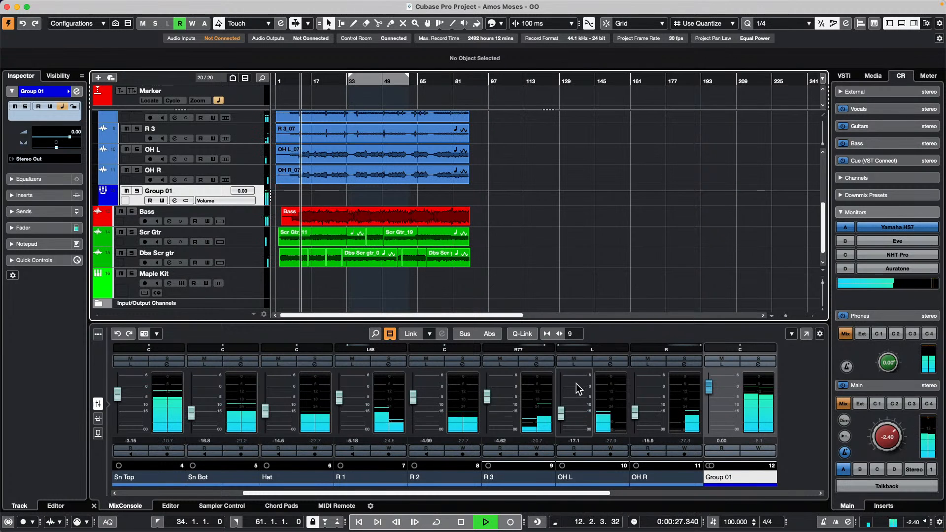
pyautogui.click(533, 401)
pyautogui.press('g')
pyautogui.press('g')
pyautogui.press('g')
pyautogui.press('g')
pyautogui.press('g')
pyautogui.press('g')
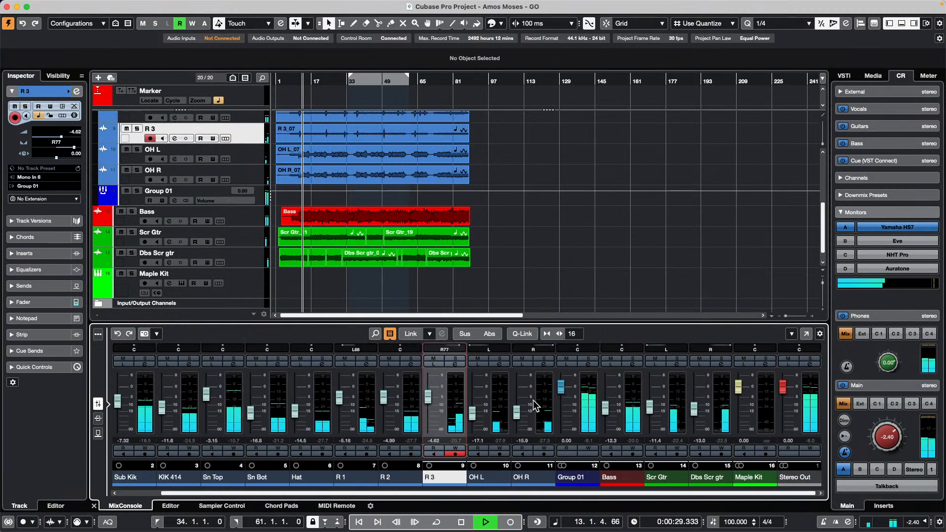
pyautogui.press('g')
pyautogui.press('g')
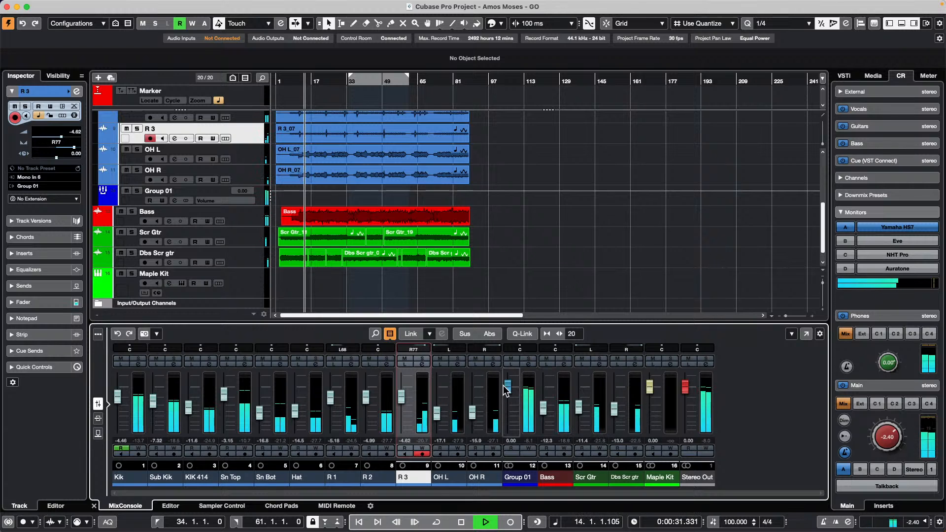
pyautogui.moveTo(506, 385); pyautogui.dragTo(508, 392)
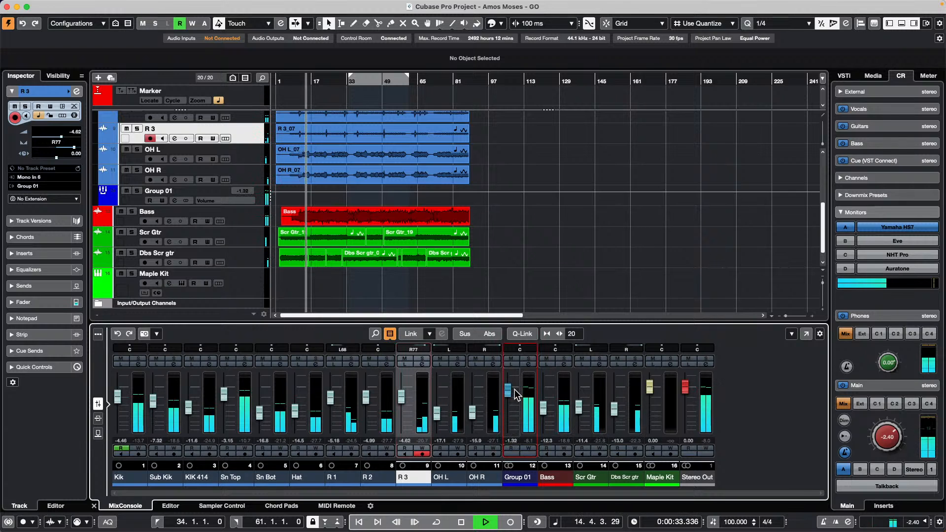
pyautogui.press('space')
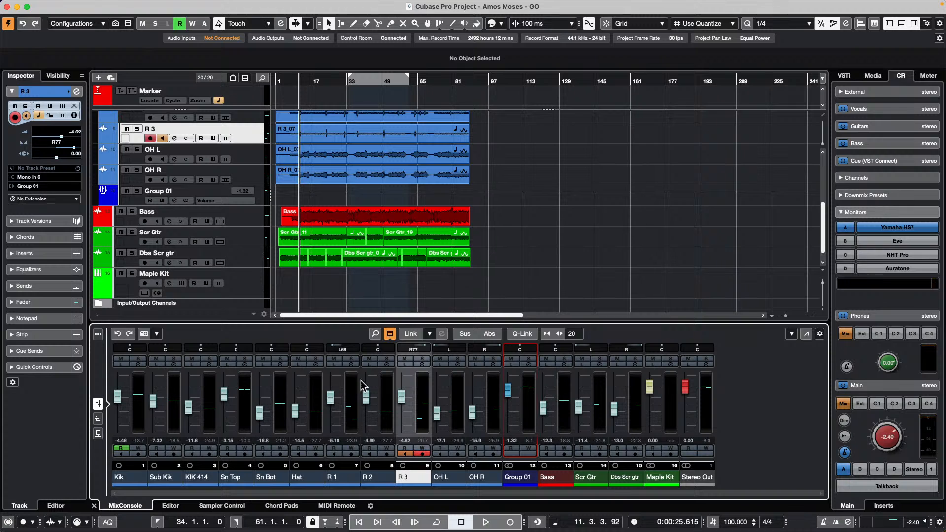
# - Write Group 01 volume automation during playback, dropping it to -7.09 then -9.82 dB
pyautogui.click(103, 200)
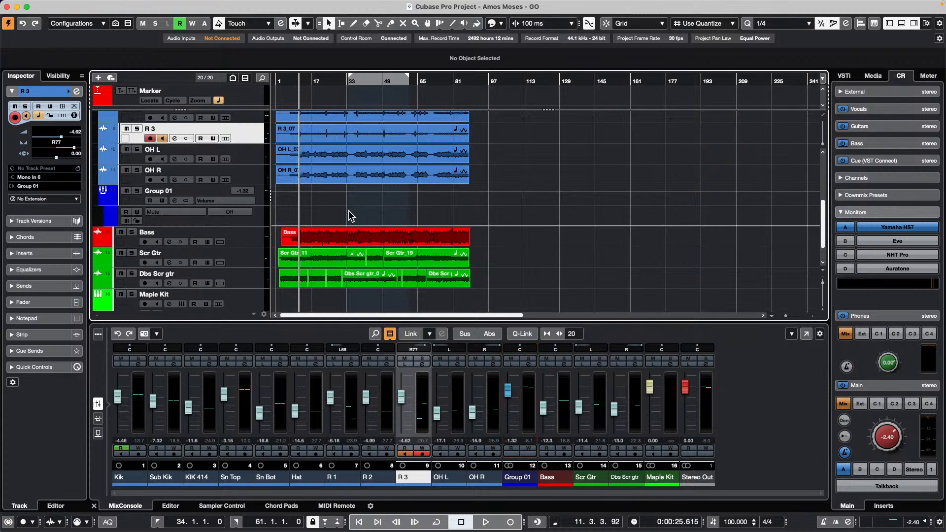
pyautogui.press('space')
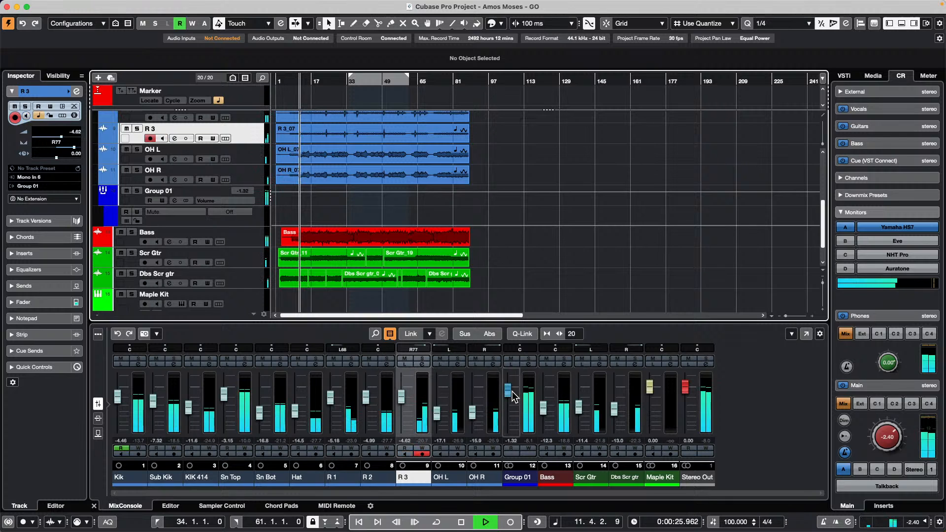
pyautogui.click(529, 448)
pyautogui.moveTo(507, 392)
pyautogui.mouseDown()
pyautogui.moveTo(493, 446)
pyautogui.moveTo(507, 380)
pyautogui.moveTo(510, 425)
pyautogui.moveTo(512, 382)
pyautogui.mouseUp()
pyautogui.press('h')
pyautogui.press('h')
pyautogui.press('h')
pyautogui.press('h')
pyautogui.press('g')
pyautogui.press('g')
pyautogui.press('g')
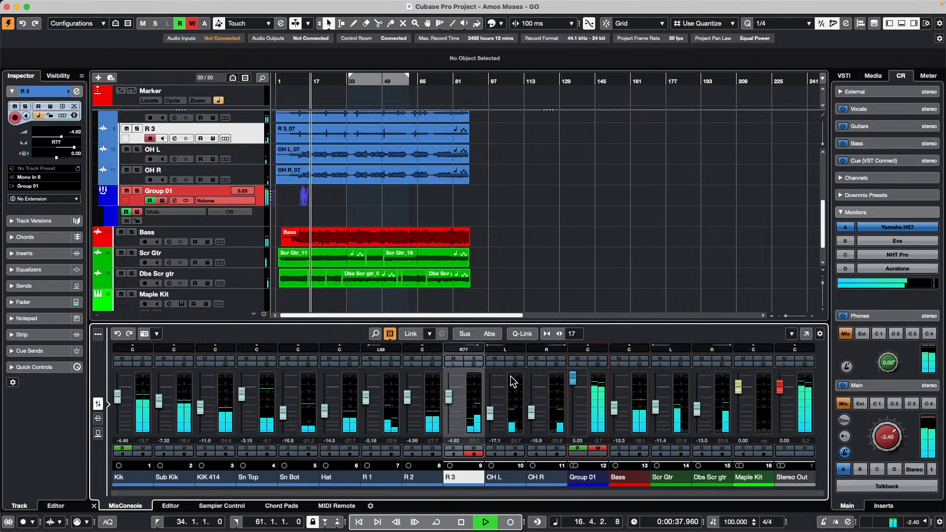
pyautogui.moveTo(510, 376); pyautogui.dragTo(516, 396)
pyautogui.press('h')
pyautogui.press('h')
pyautogui.press('h')
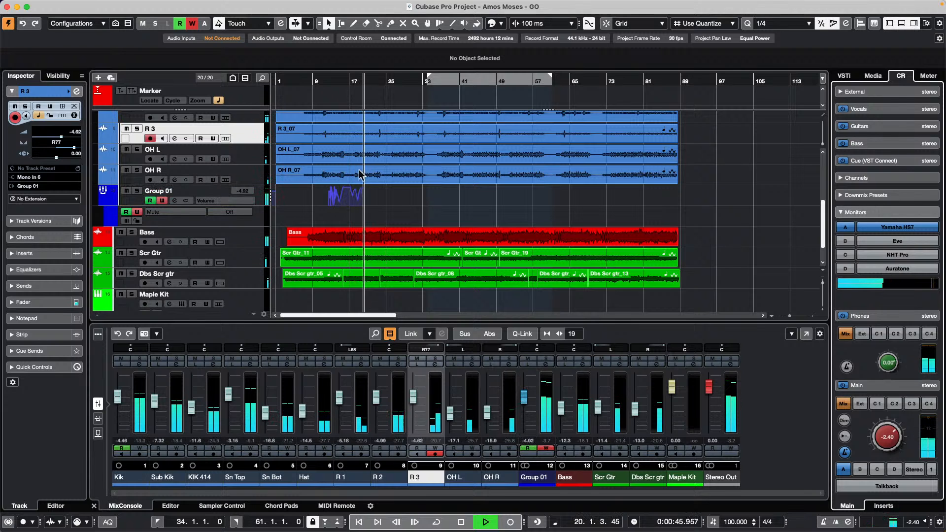
# - Stop writing automation, raise Group 01 to about -0.91 dB, and replay its recorded automation
pyautogui.click(316, 81)
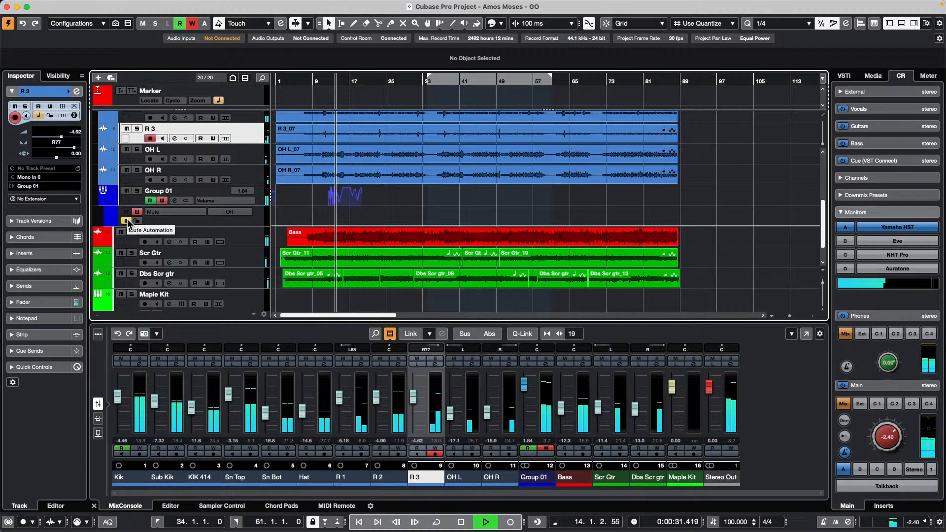
pyautogui.click(127, 221)
pyautogui.click(126, 212)
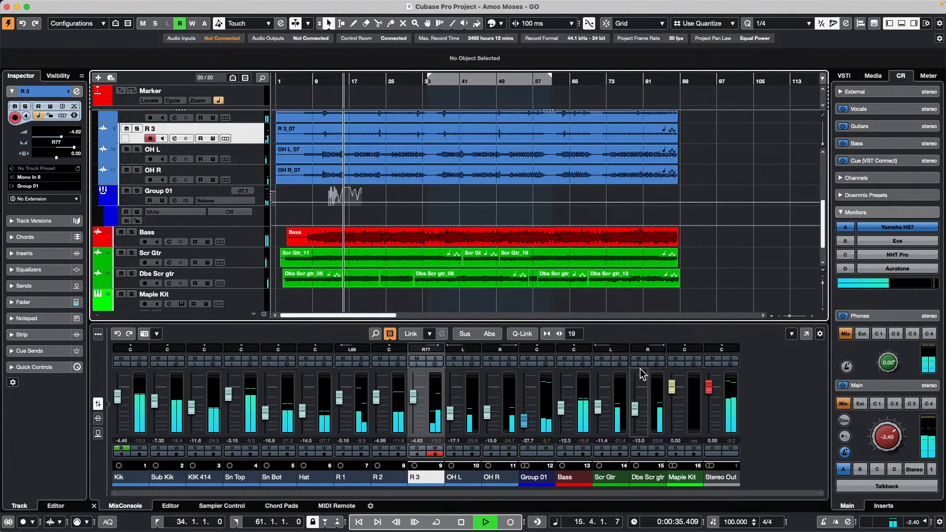
pyautogui.moveTo(523, 420); pyautogui.dragTo(529, 394)
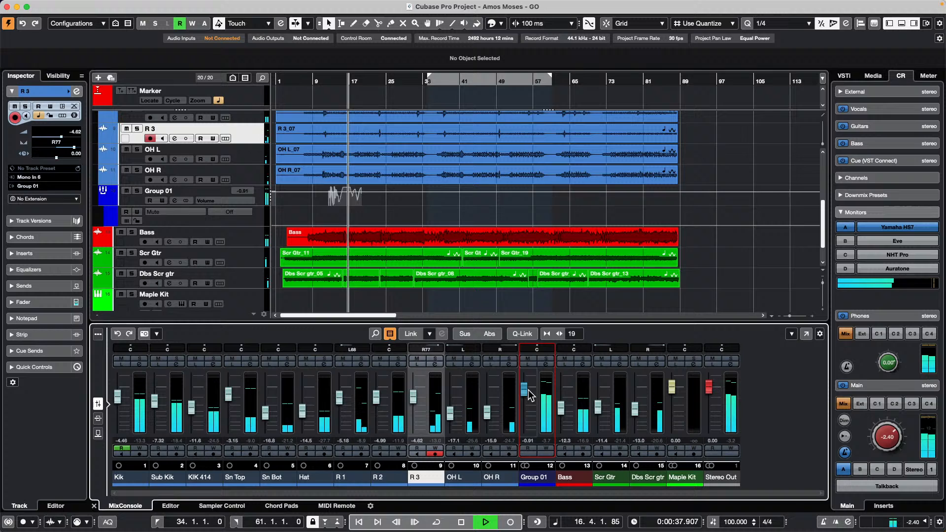
pyautogui.click(150, 200)
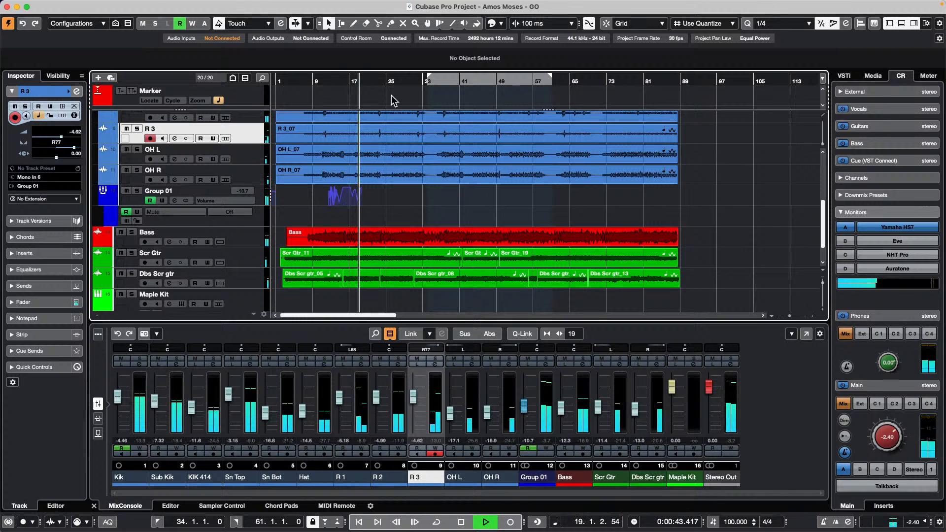
pyautogui.click(326, 77)
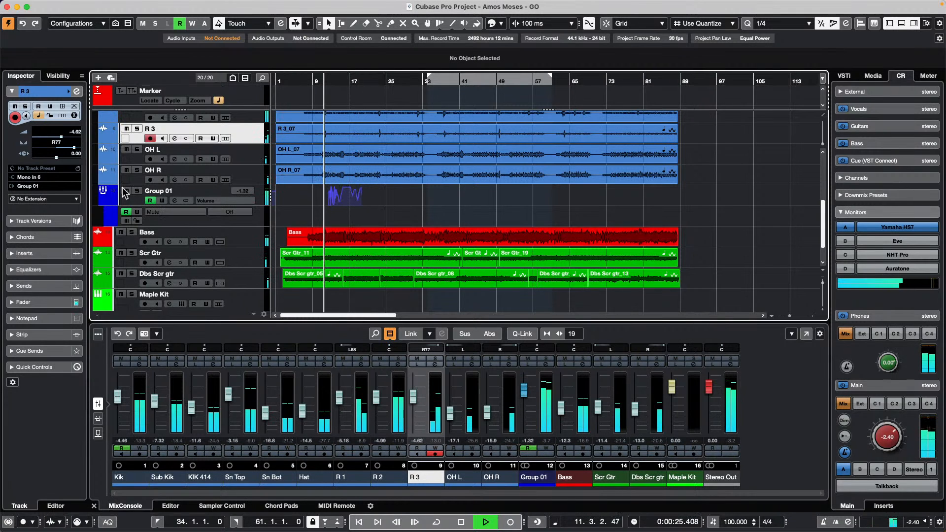
# - Turn off Group 01's automation reading and raise its volume to 1.76
pyautogui.click(126, 213)
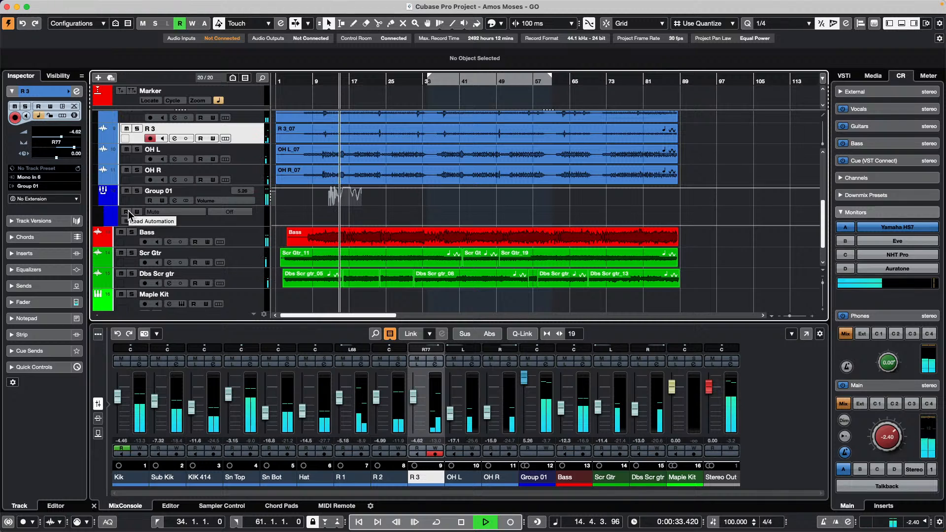
pyautogui.click(128, 212)
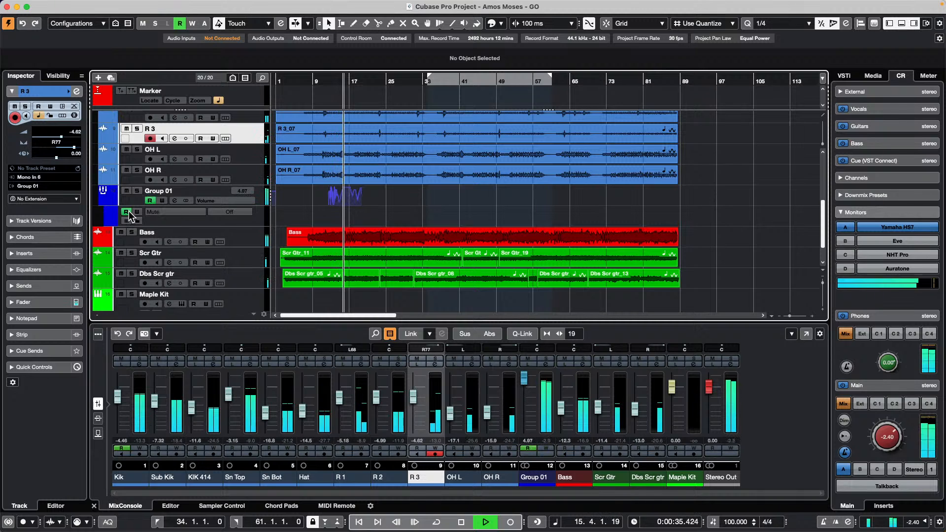
pyautogui.click(128, 212)
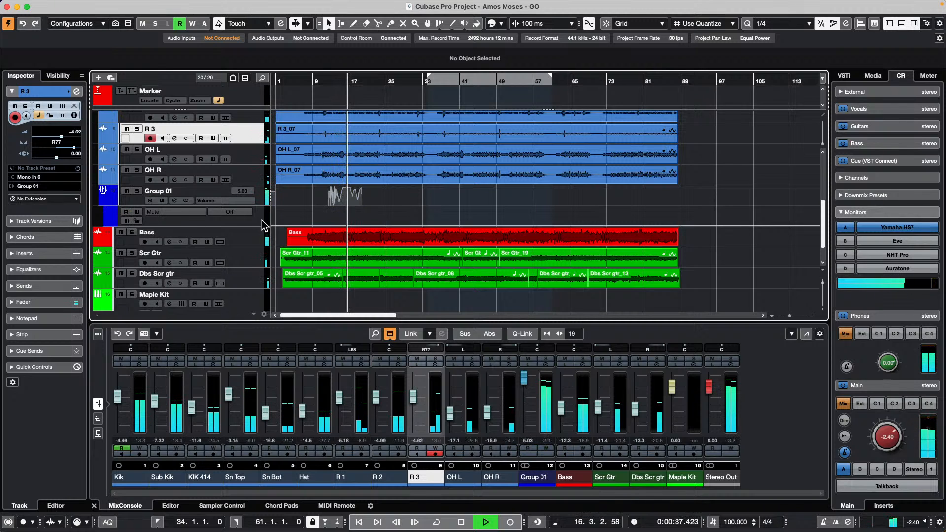
pyautogui.click(129, 211)
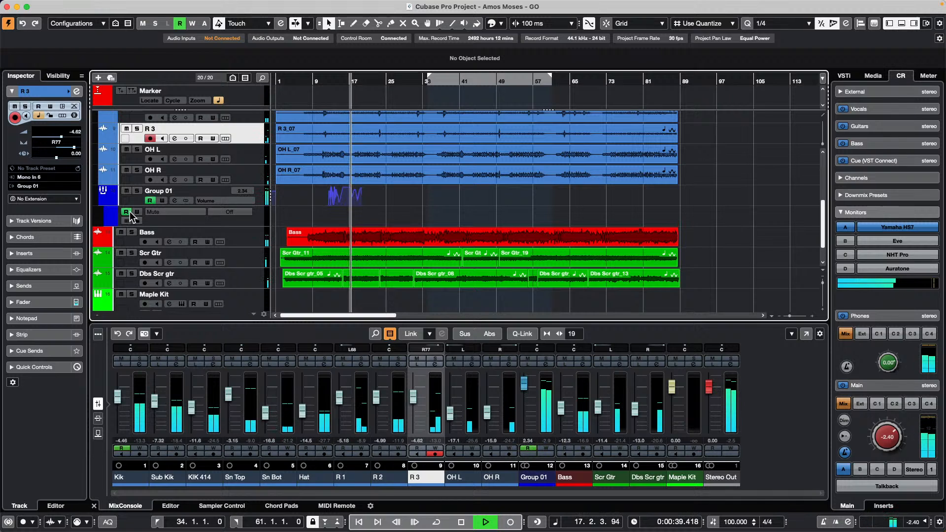
pyautogui.click(127, 212)
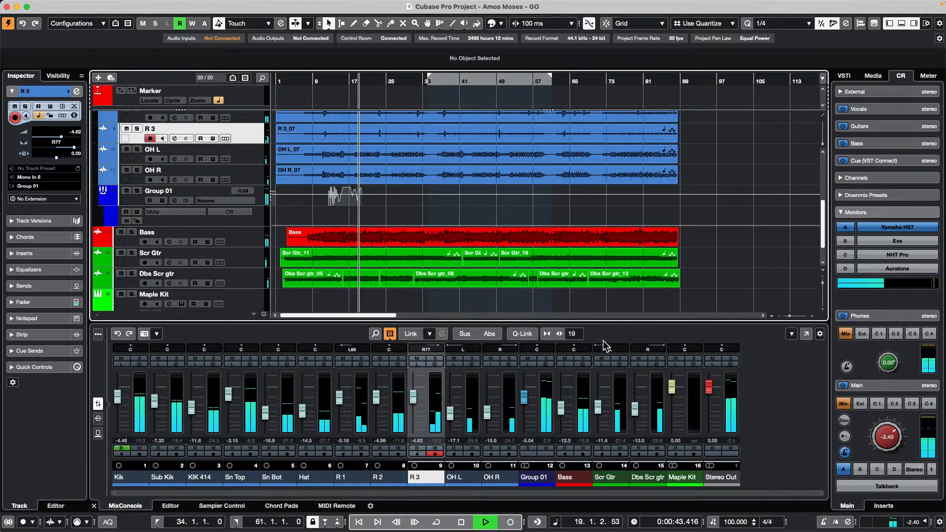
pyautogui.moveTo(525, 394); pyautogui.dragTo(525, 381)
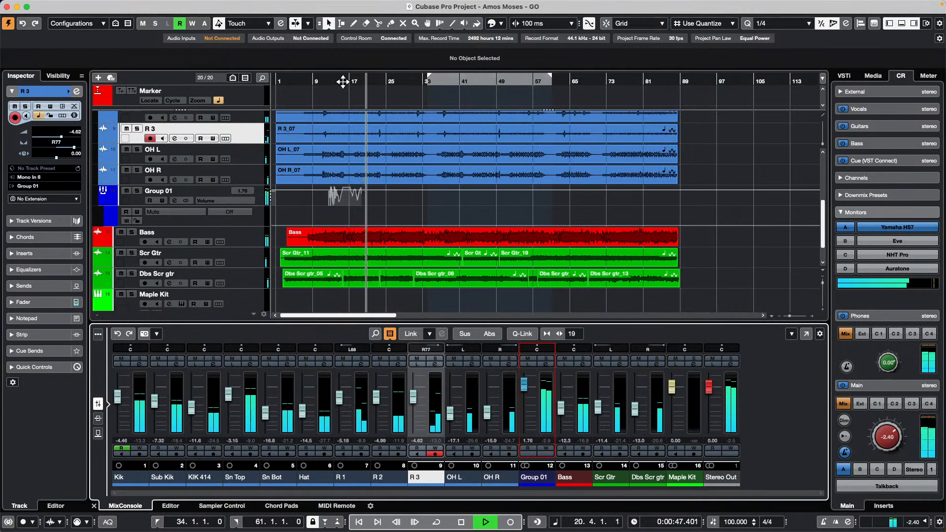
# - From bar 12, compare Group 01 with automation reading on and off, then stop and select its automation lane parameter
pyautogui.click(331, 82)
pyautogui.moveTo(331, 81); pyautogui.dragTo(330, 105)
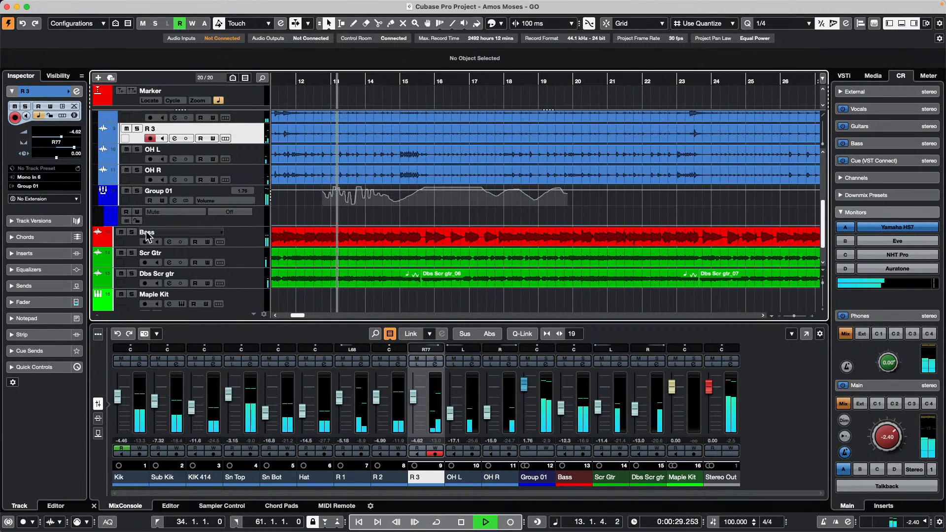
pyautogui.click(126, 212)
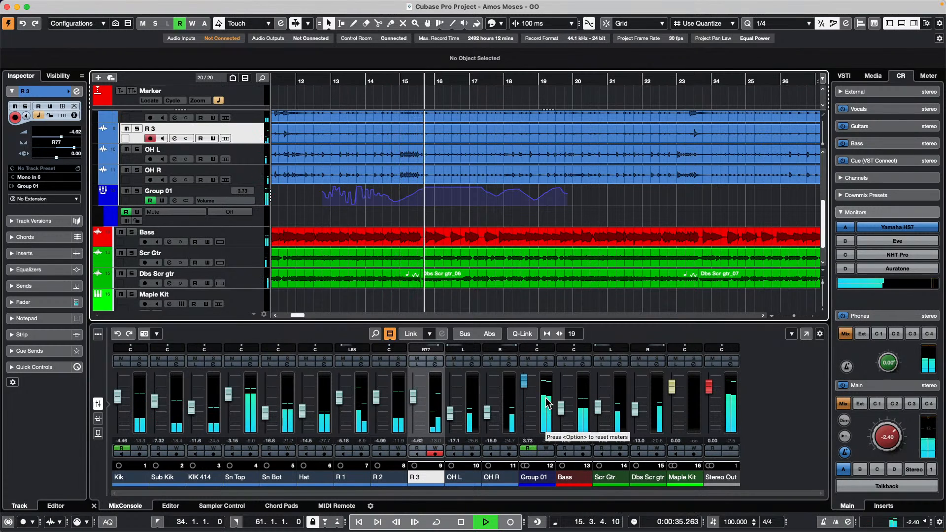
pyautogui.click(125, 212)
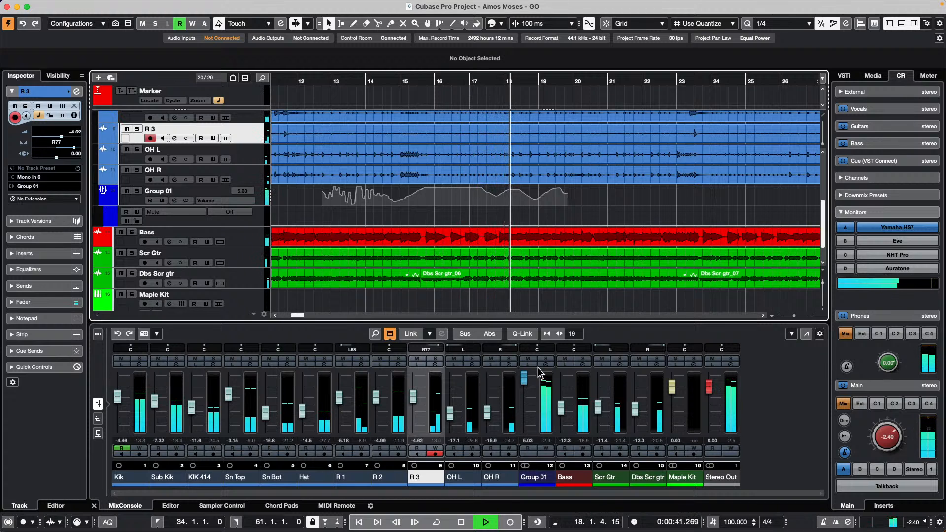
pyautogui.press('space')
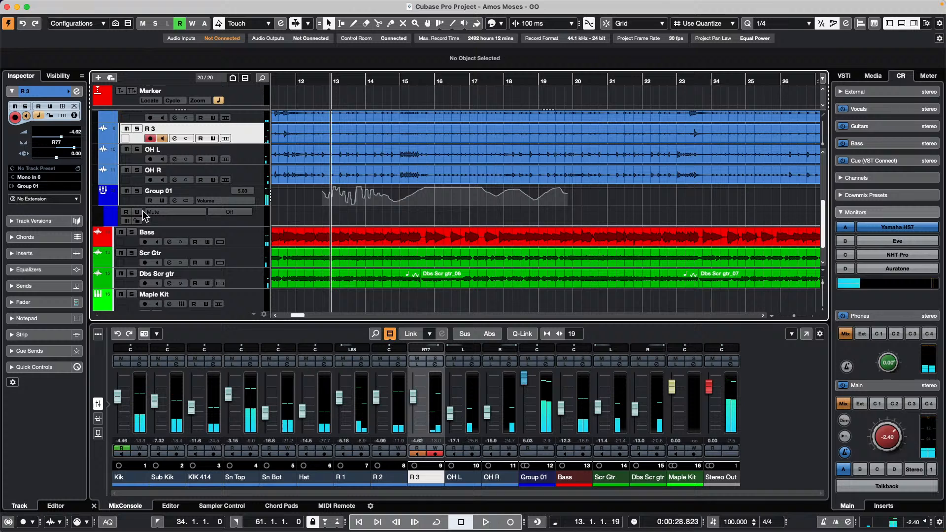
pyautogui.click(190, 222)
# - Set Group 01's Mute automation value to On and lower its fader to -7.69
pyautogui.click(153, 213)
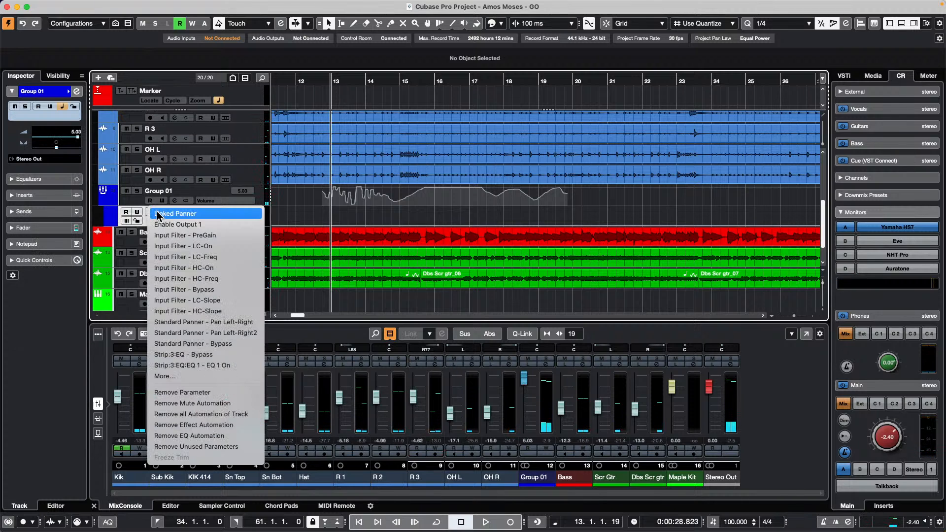
pyautogui.click(436, 217)
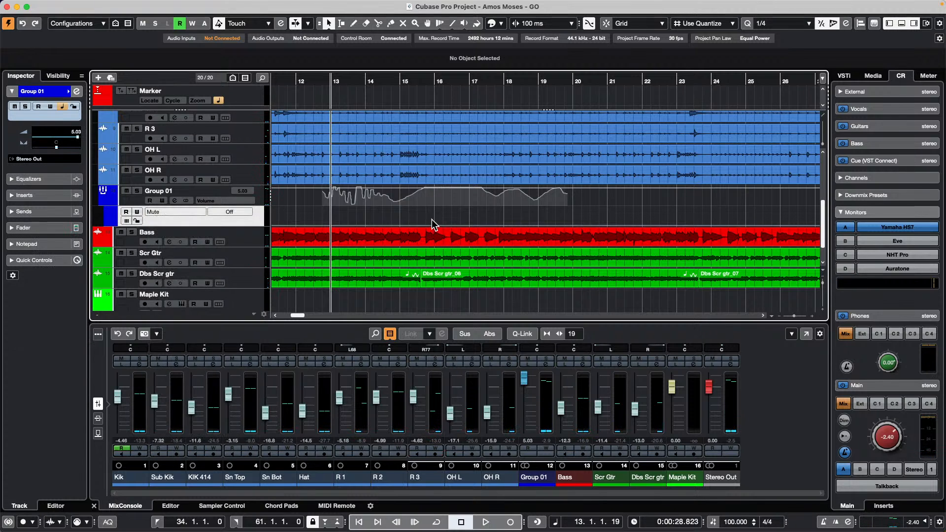
pyautogui.click(217, 210)
pyautogui.click(192, 212)
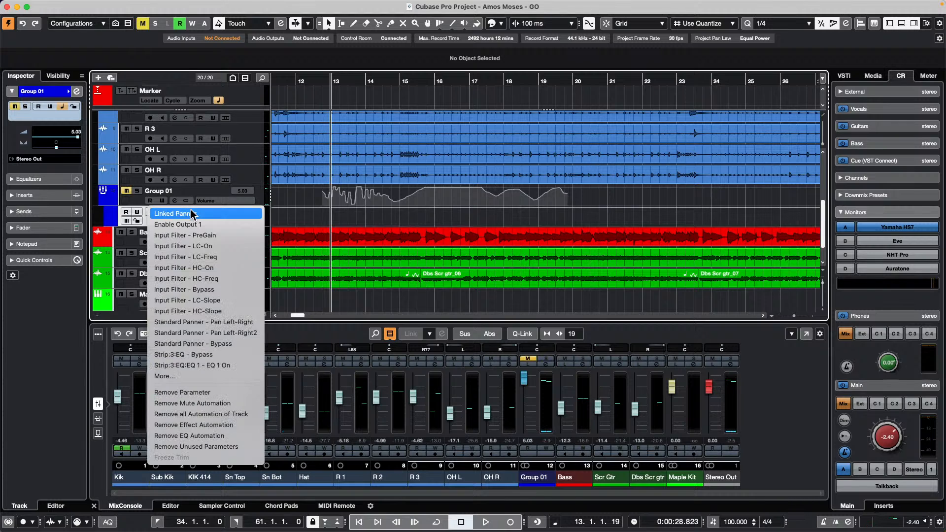
pyautogui.click(370, 217)
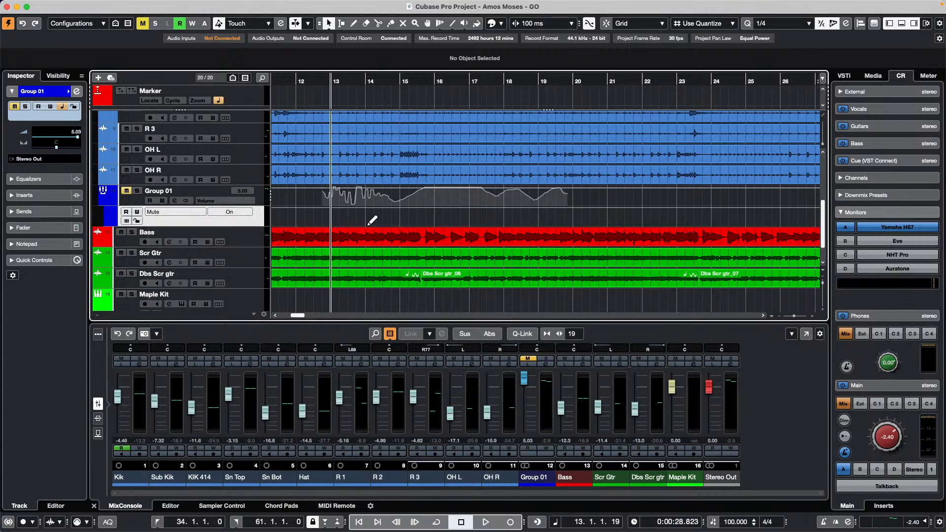
pyautogui.moveTo(523, 386); pyautogui.dragTo(523, 408)
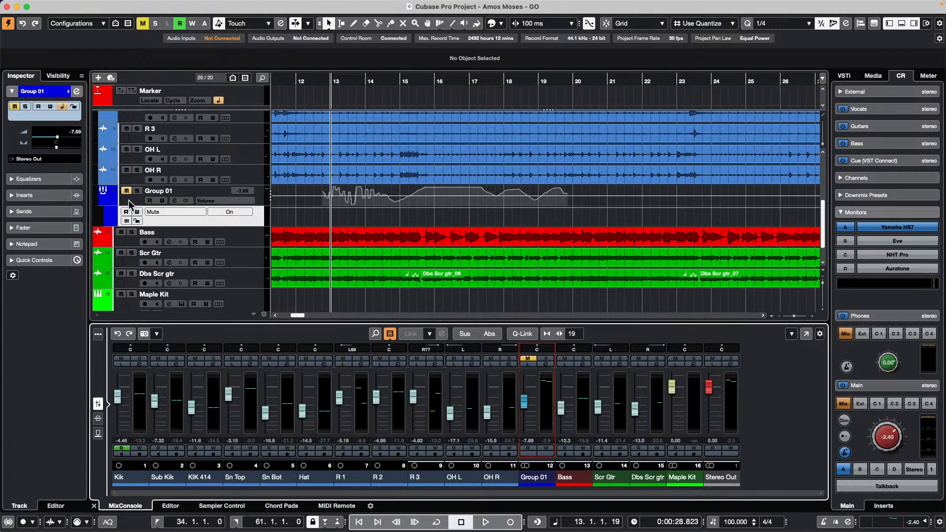
# - Play with Group 01 unmuted and its Read automation enabled again
pyautogui.click(157, 193)
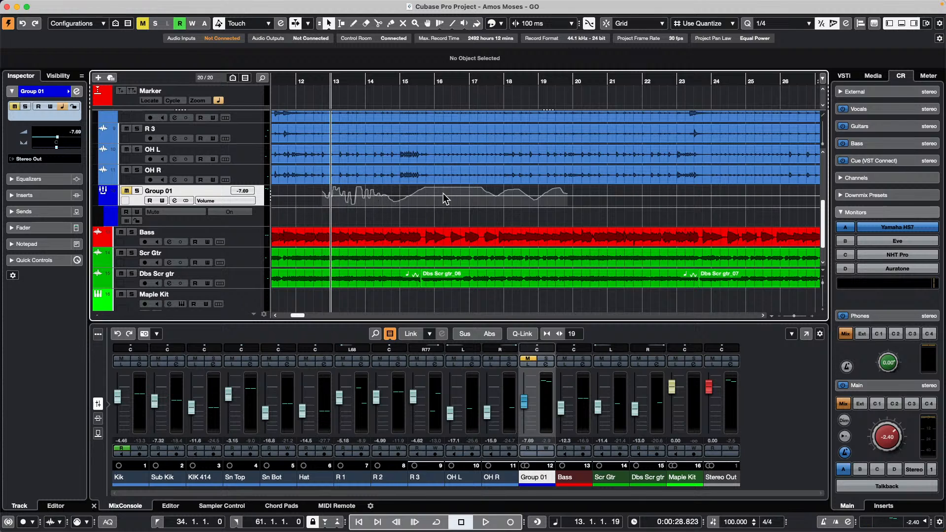
pyautogui.press('space')
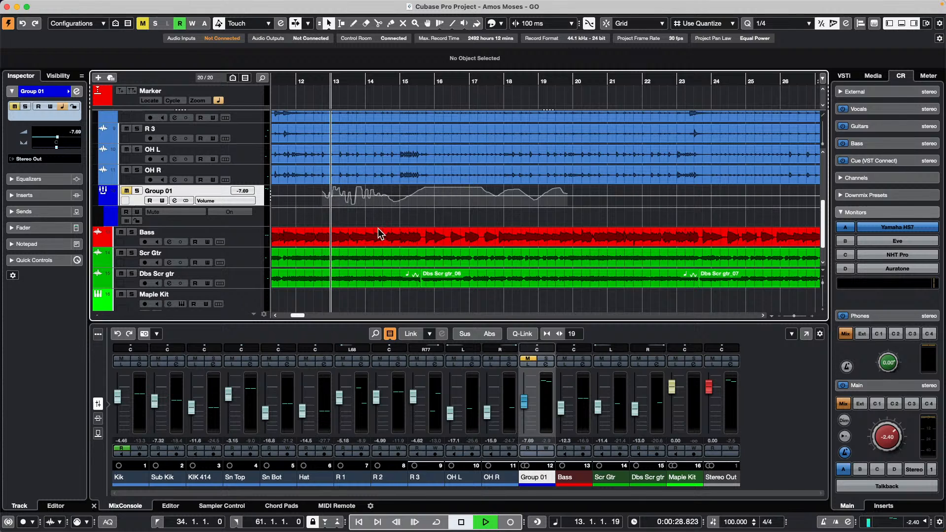
pyautogui.click(127, 191)
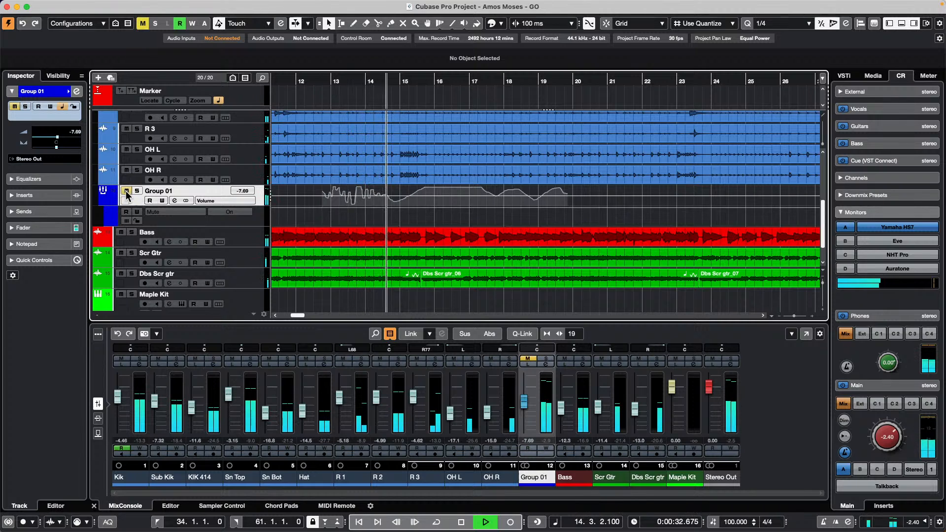
pyautogui.click(149, 201)
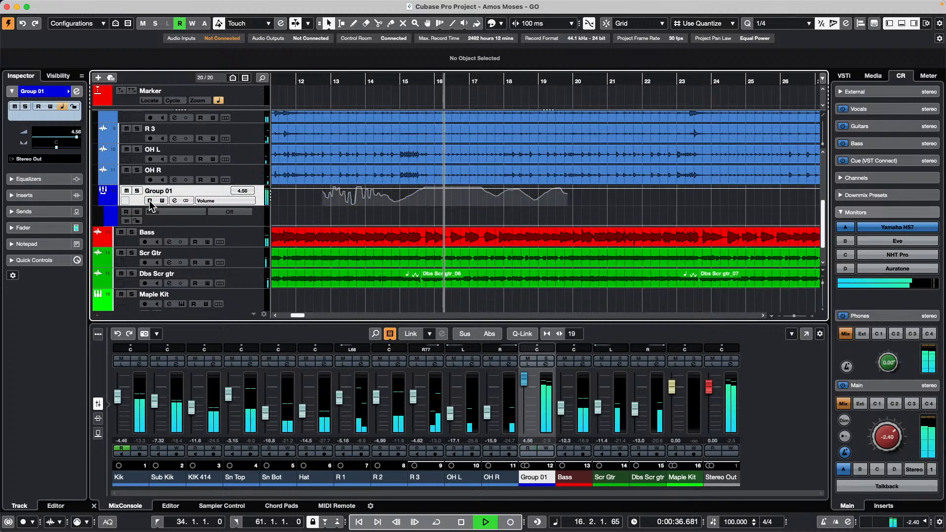
pyautogui.press('space')
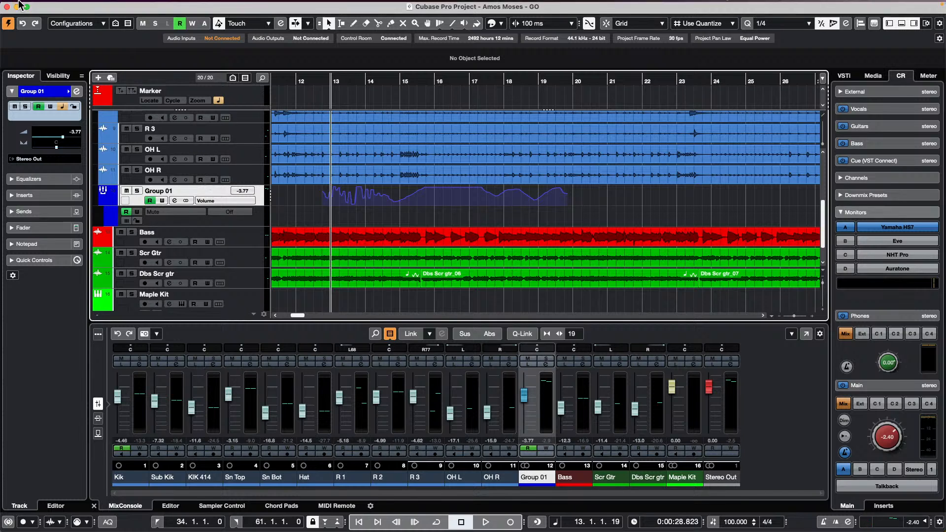
# - Revert Amos Moses - GO to its last saved version using File > Revert and confirm
pyautogui.scroll(1, 417, 194)
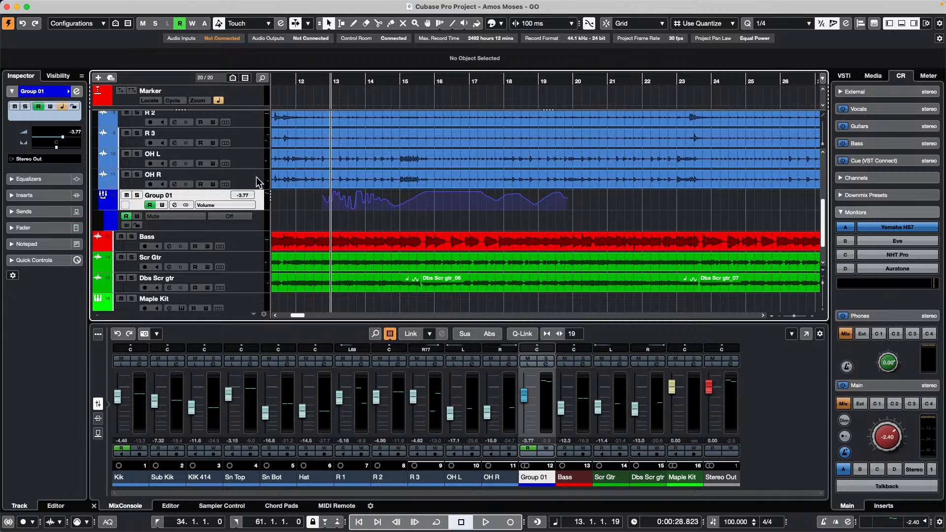
pyautogui.click(89, 5)
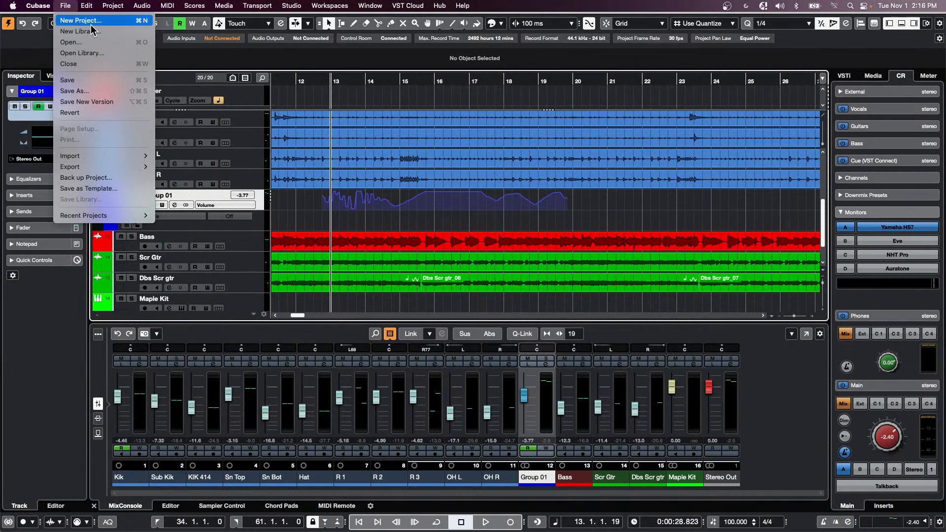
pyautogui.click(101, 113)
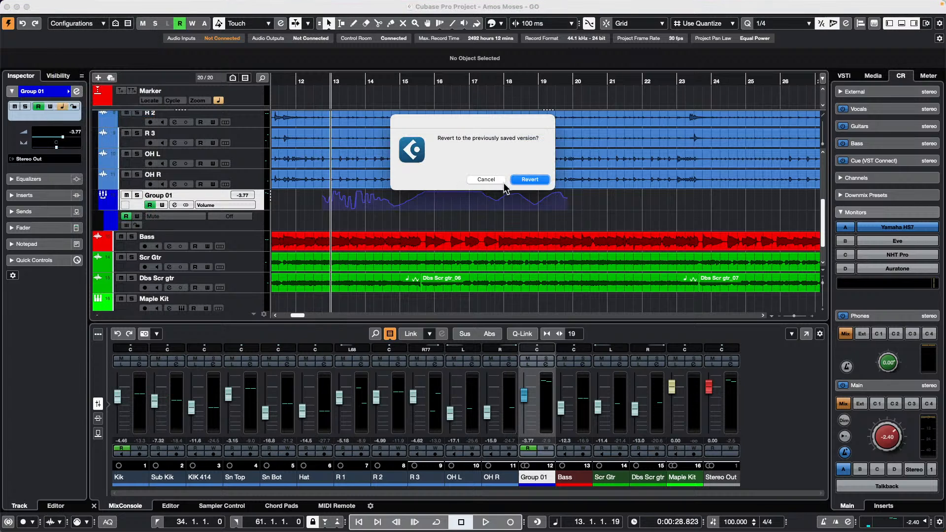
pyautogui.click(543, 180)
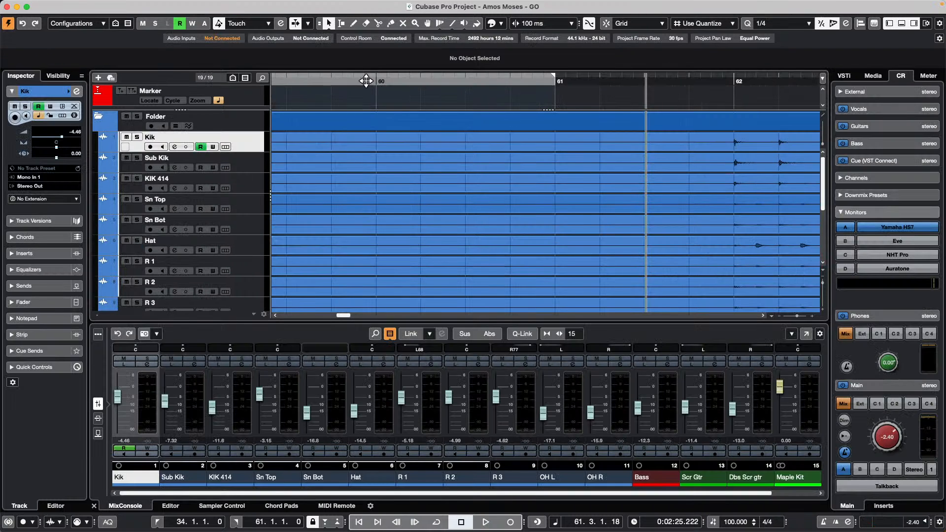
# - Zoom the timeline to bars 15–41 and switch to the Range Selection tool
pyautogui.moveTo(366, 81); pyautogui.dragTo(174, 42)
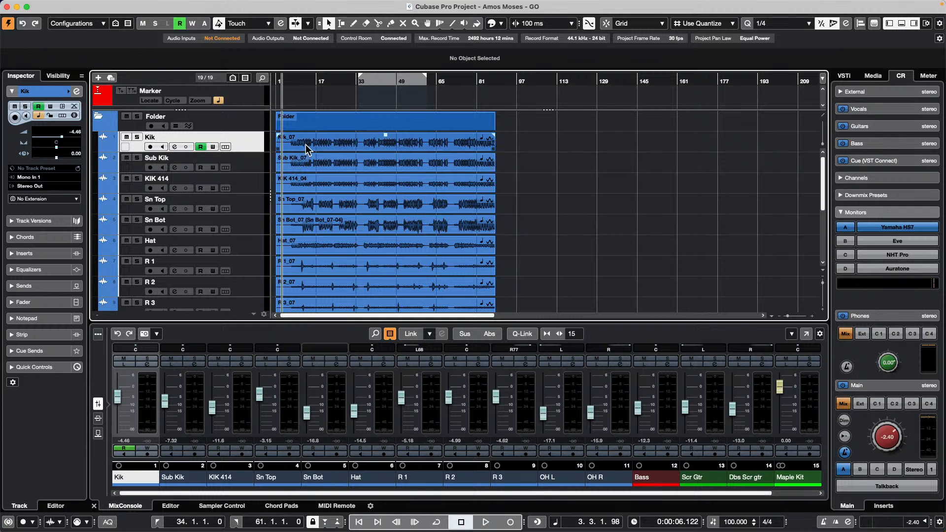
pyautogui.moveTo(314, 82); pyautogui.dragTo(342, 153)
pyautogui.rightClick(343, 154)
pyautogui.click(341, 141)
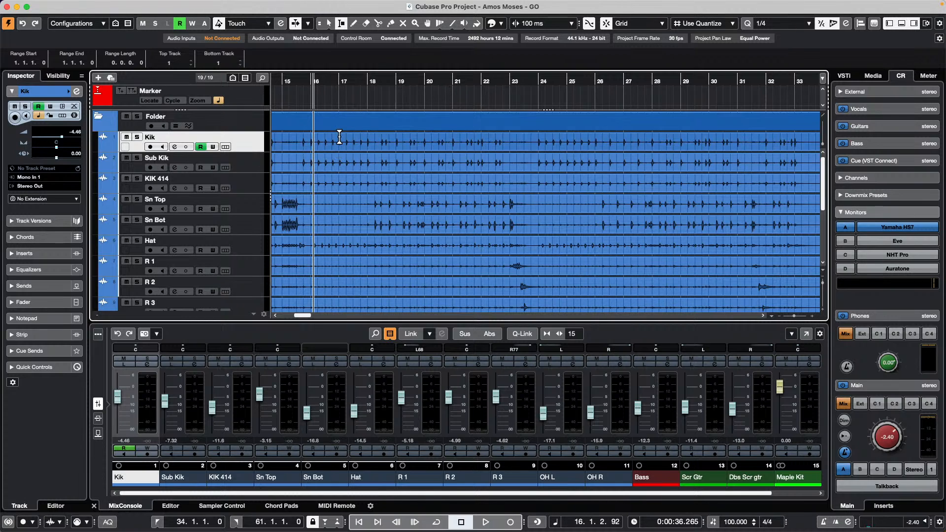
# - Select the time range from 16.4.4 to 21.4.4 across all tracks
pyautogui.moveTo(339, 148); pyautogui.dragTo(425, 101)
pyautogui.click(425, 101)
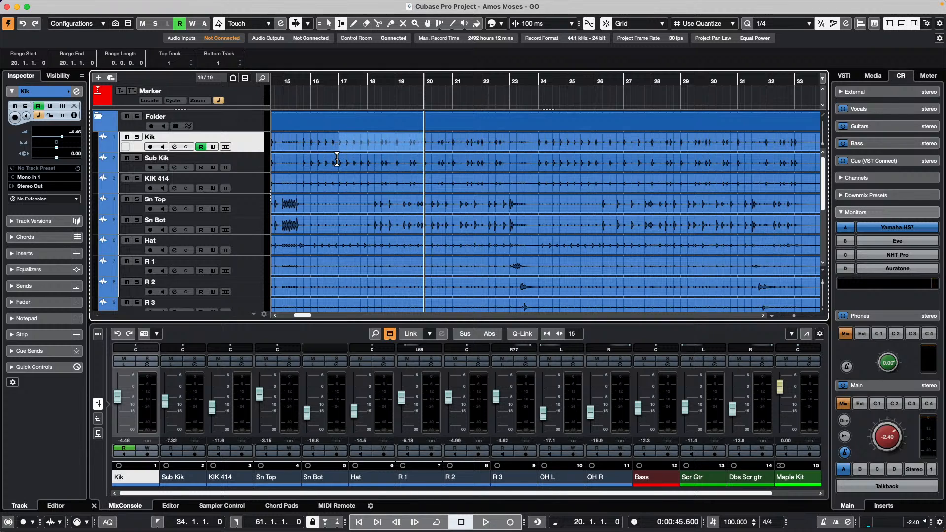
pyautogui.moveTo(337, 155); pyautogui.dragTo(481, 182)
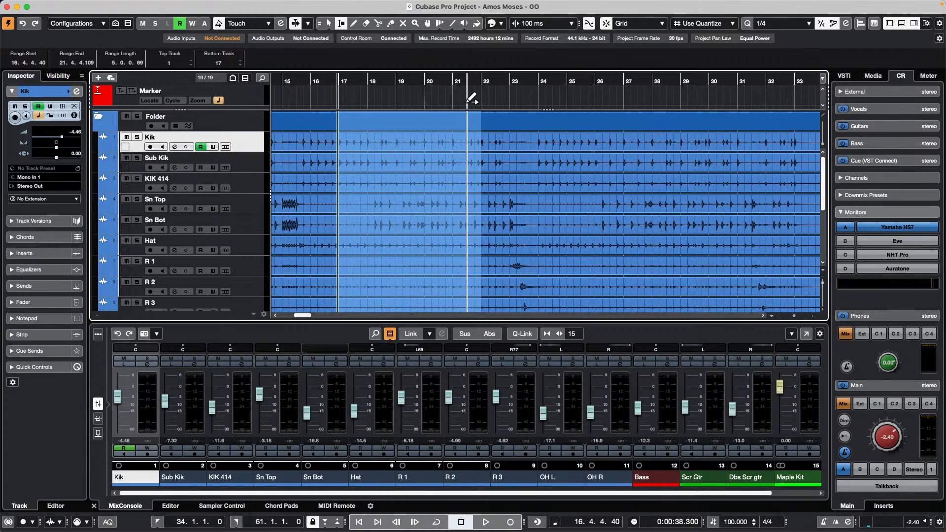
# - Delete the selected bars 17–22 range on all tracks, then set the position to bar 20 with the Range tool
pyautogui.press('Delete')
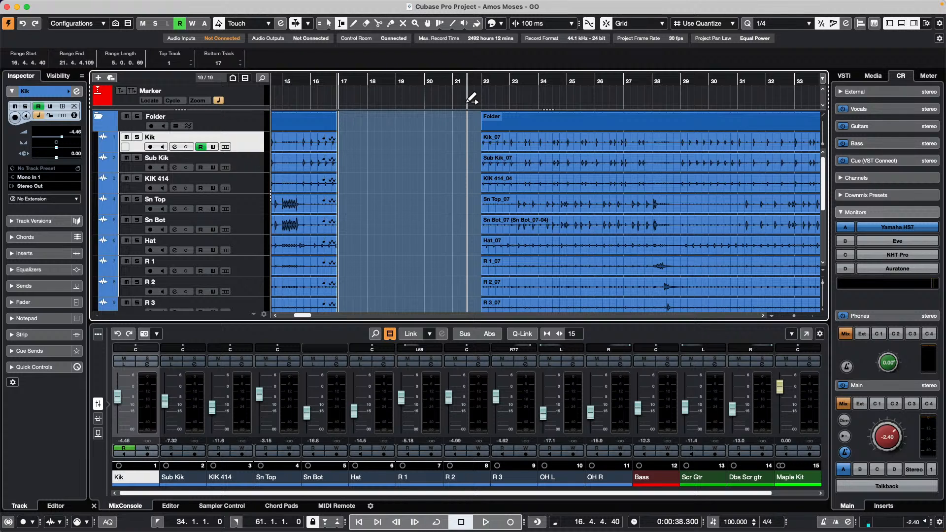
pyautogui.rightClick(428, 126)
pyautogui.click(427, 126)
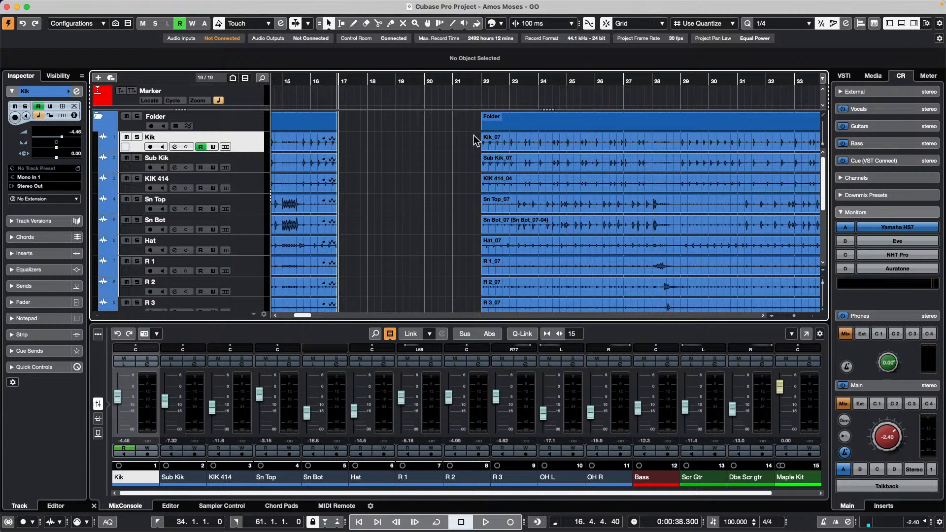
pyautogui.rightClick(424, 137)
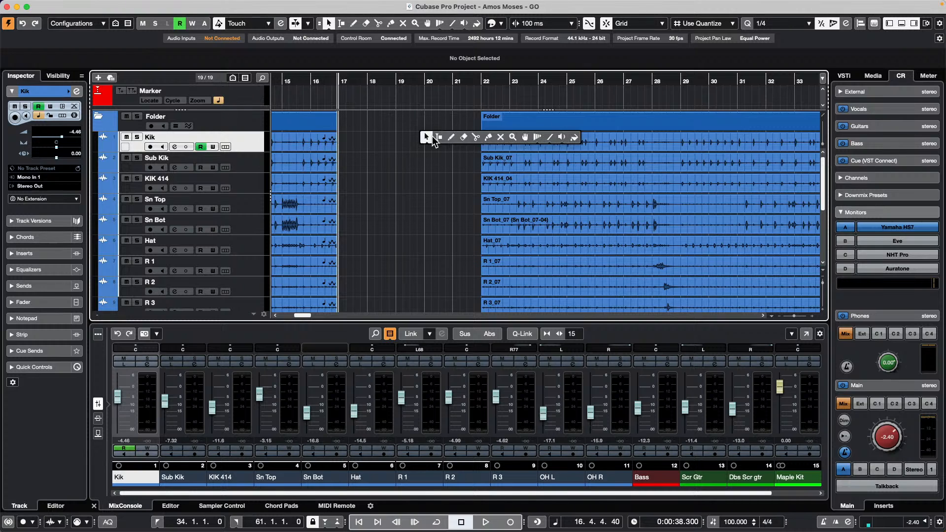
pyautogui.click(435, 136)
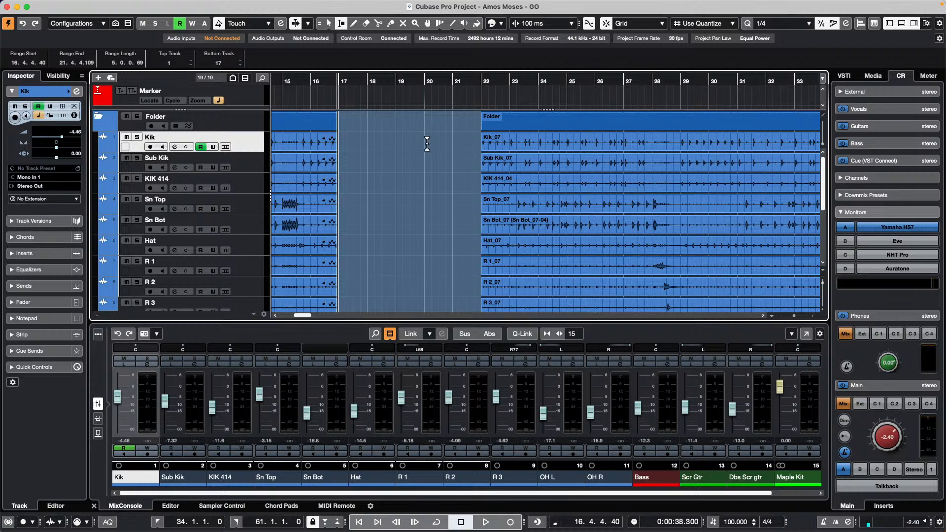
pyautogui.click(425, 140)
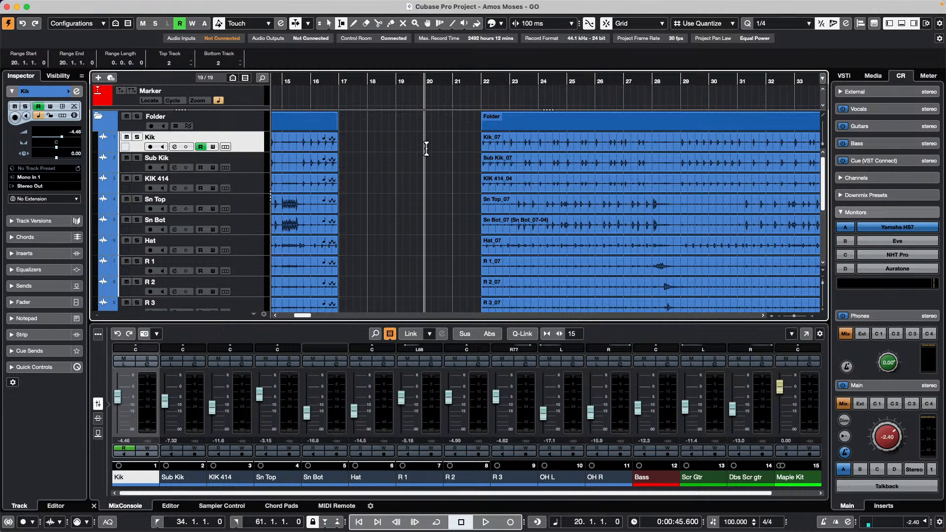
# - Select a range across all tracks from bar 20, trimming its end to 21.1.1.0
pyautogui.moveTo(426, 148); pyautogui.dragTo(450, 168)
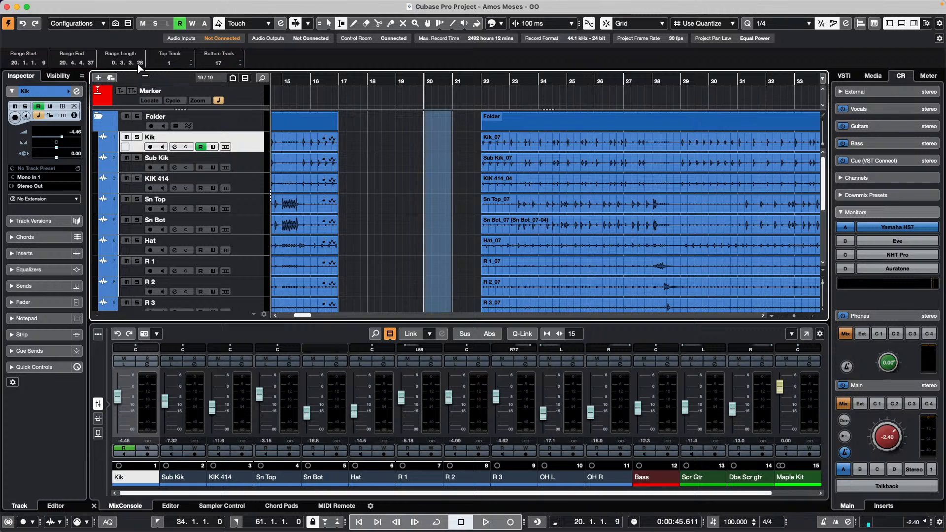
pyautogui.scroll(-1, 120, 63)
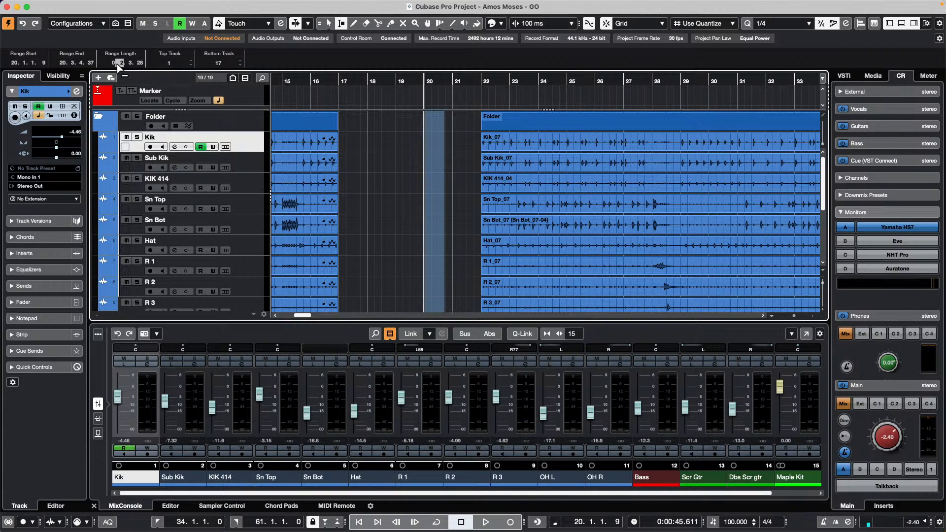
pyautogui.scroll(1, 114, 64)
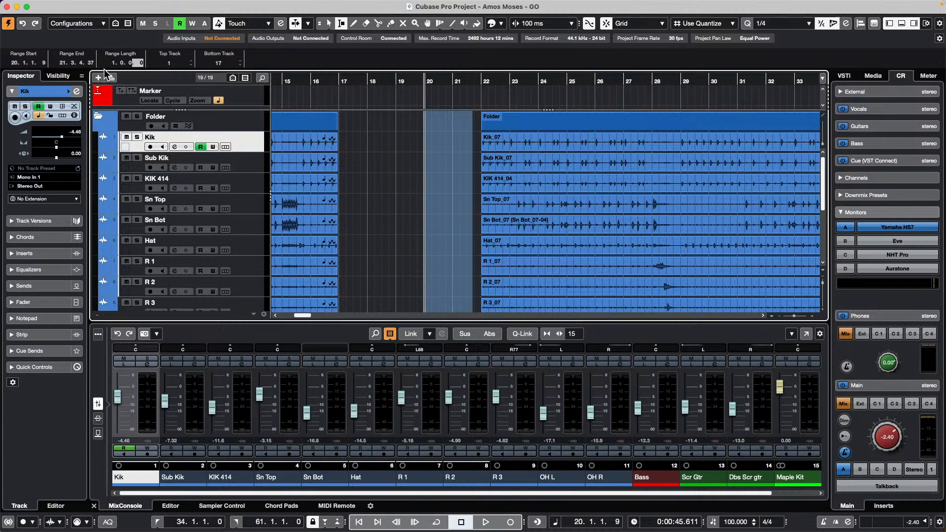
pyautogui.moveTo(472, 145); pyautogui.dragTo(452, 143)
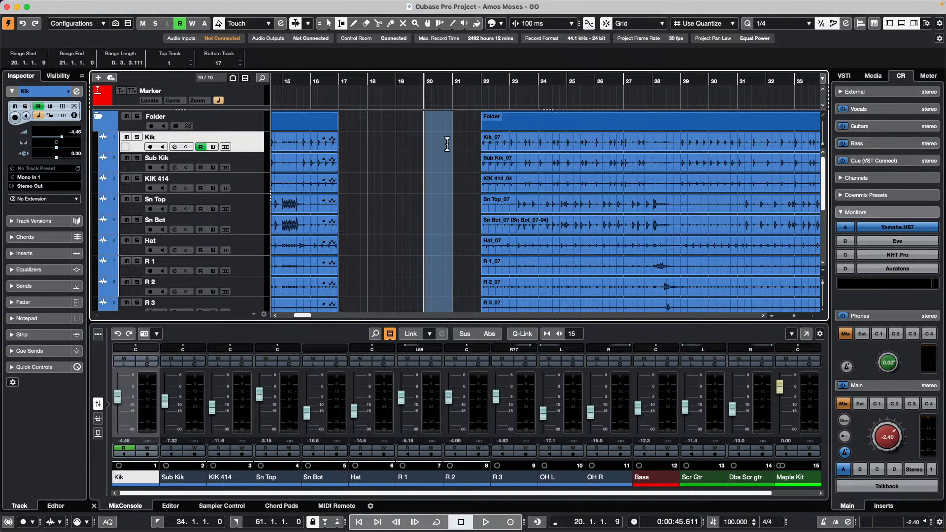
# - Try removing bars 20–21 as time, undo it, then fill the bar 17–22 gap with continuous audio
pyautogui.press('super+shift+BackSpace')
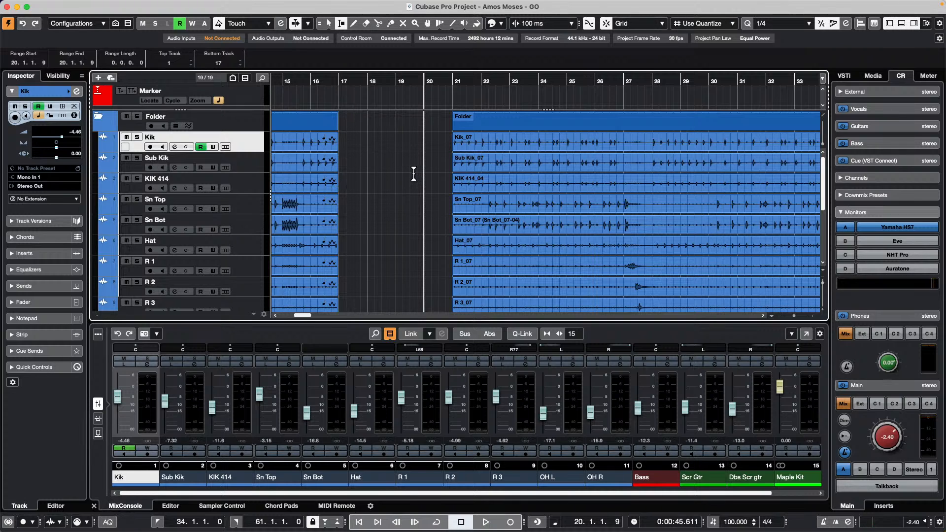
pyautogui.press('super+z')
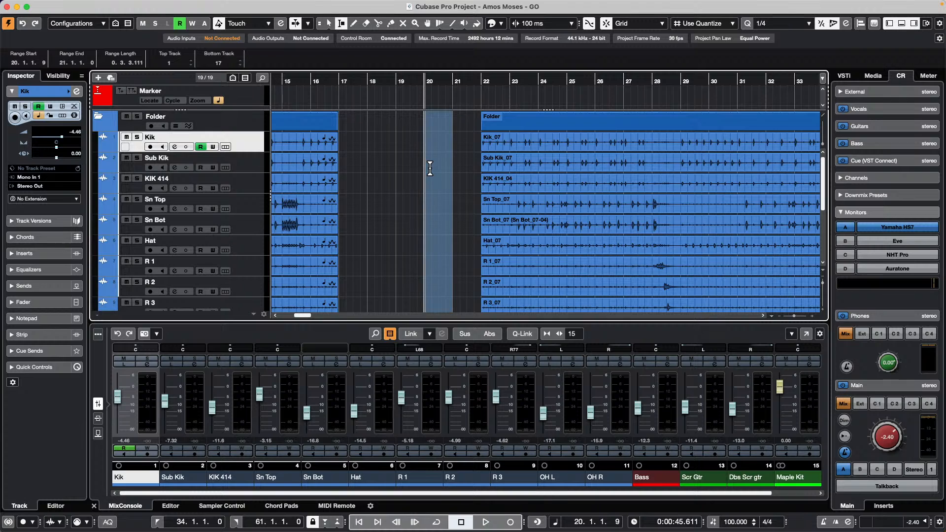
pyautogui.press('super+shift+z')
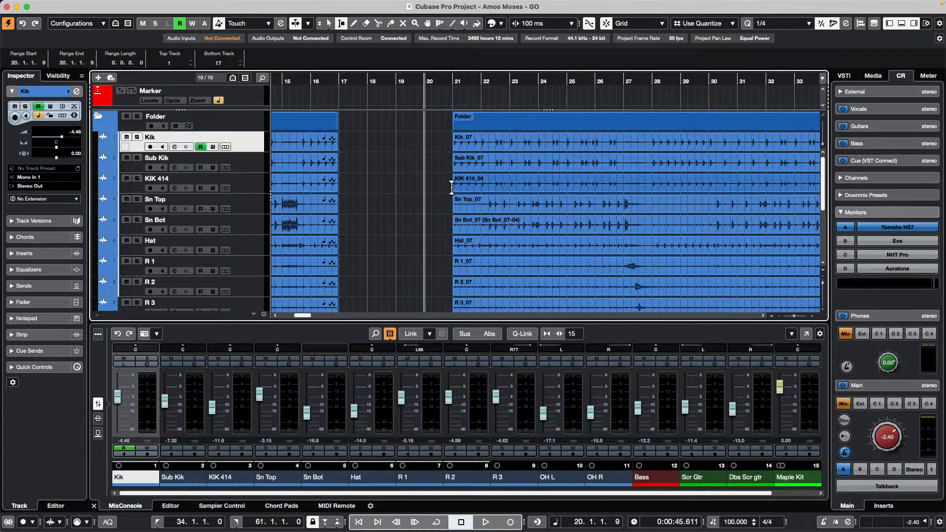
pyautogui.press('super+z')
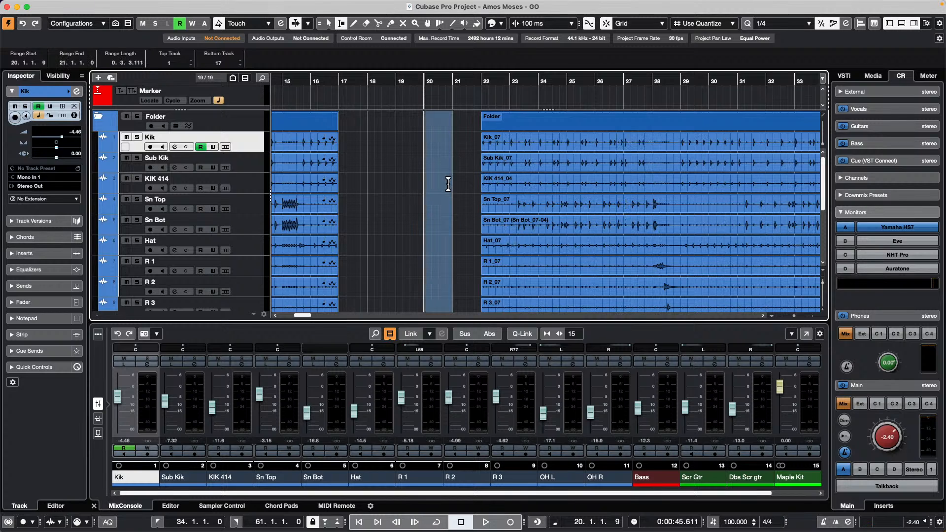
pyautogui.press('super+z')
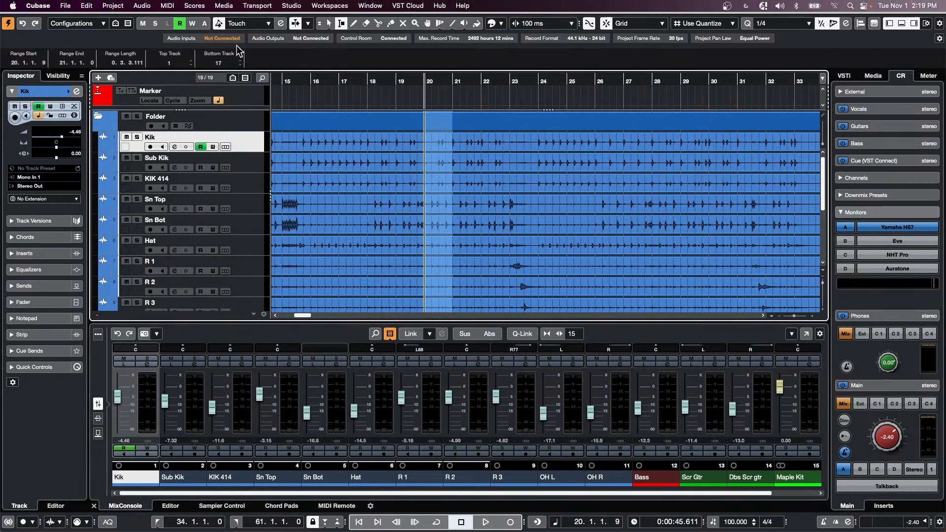
pyautogui.scroll(-5, 307, 159)
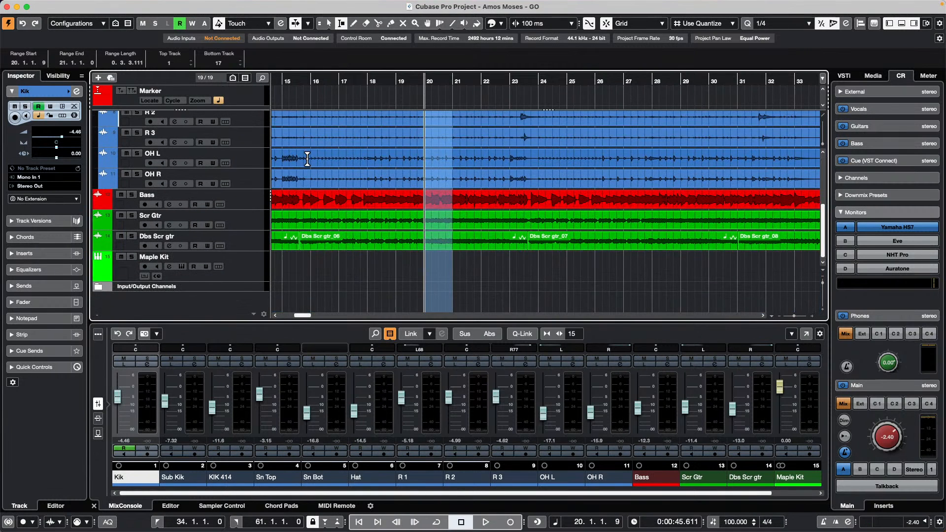
pyautogui.scroll(5, 307, 158)
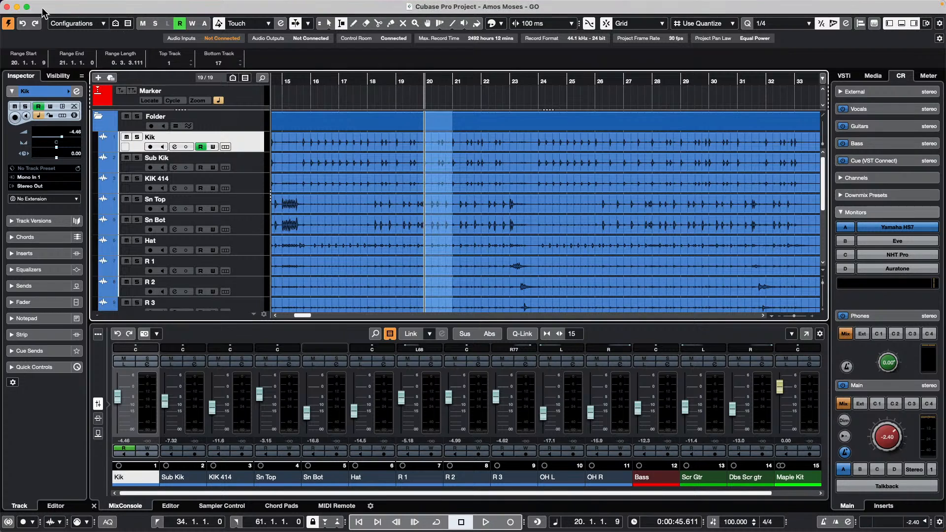
# - Create a new empty project, Untitled4, confirming the default project folder
pyautogui.click(69, 5)
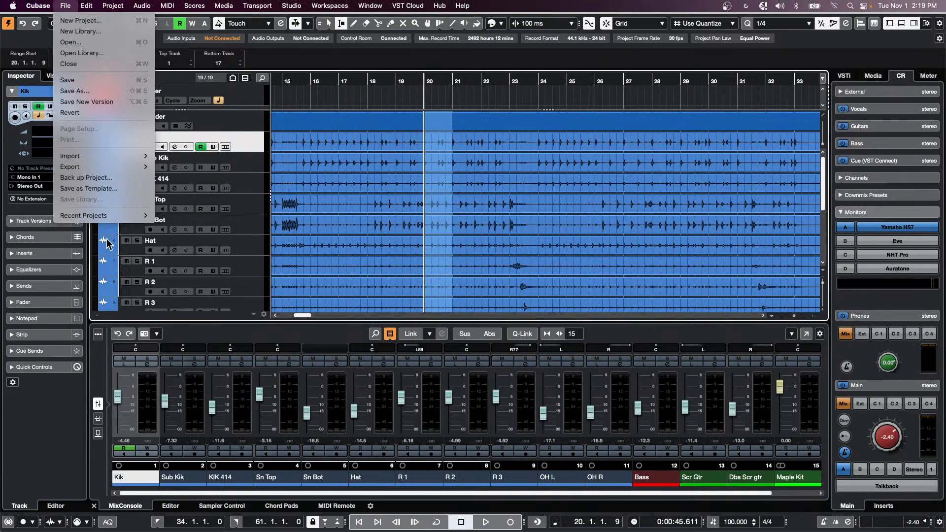
pyautogui.moveTo(114, 215)
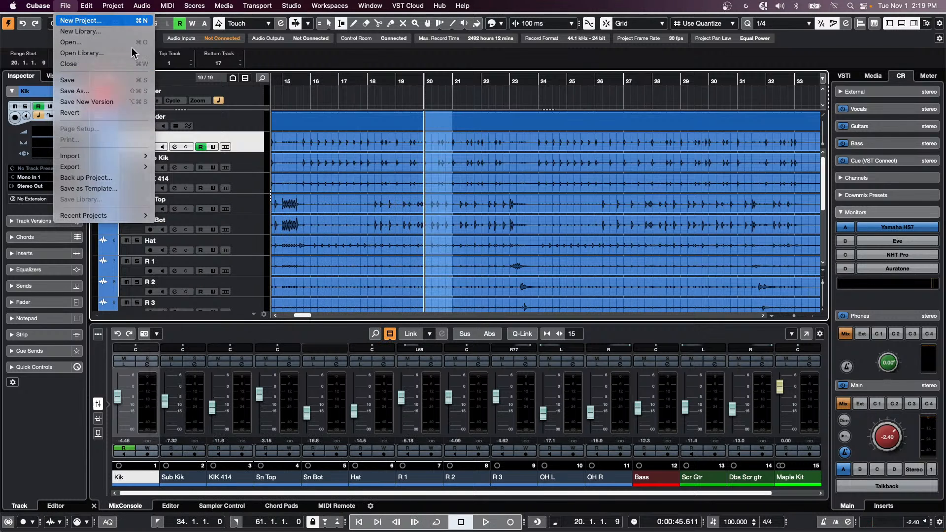
pyautogui.click(81, 21)
pyautogui.click(728, 369)
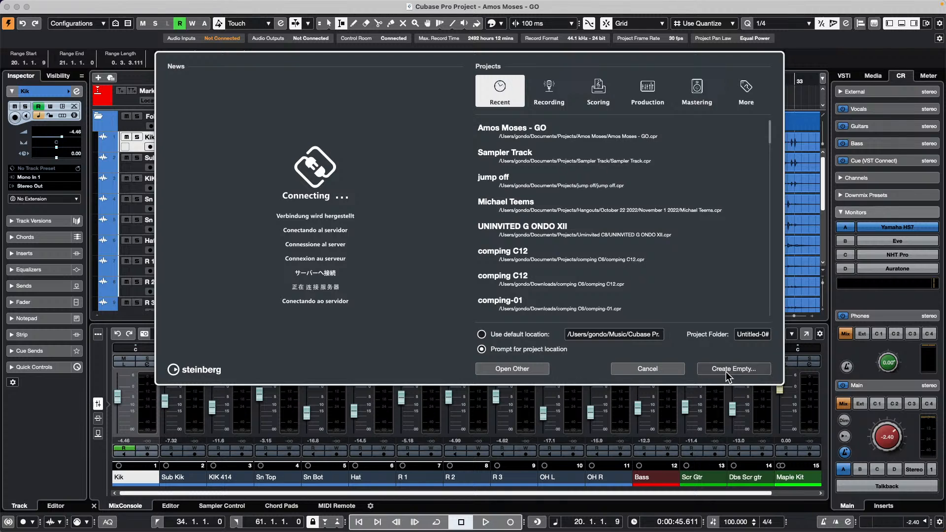
pyautogui.click(749, 343)
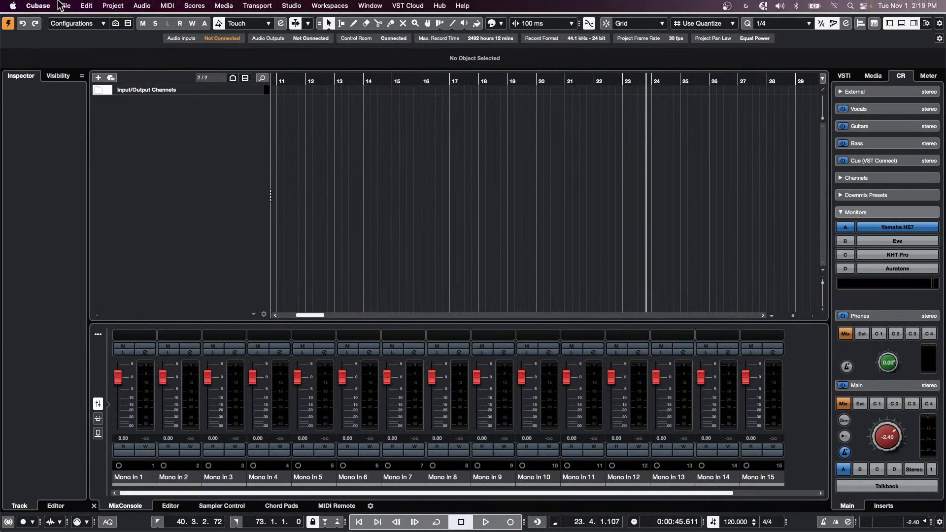
pyautogui.click(65, 6)
# - Open Import > Audio File and scroll the browser to DeNoiser (off).wav in the WaveLab Audio files folder
pyautogui.moveTo(123, 155)
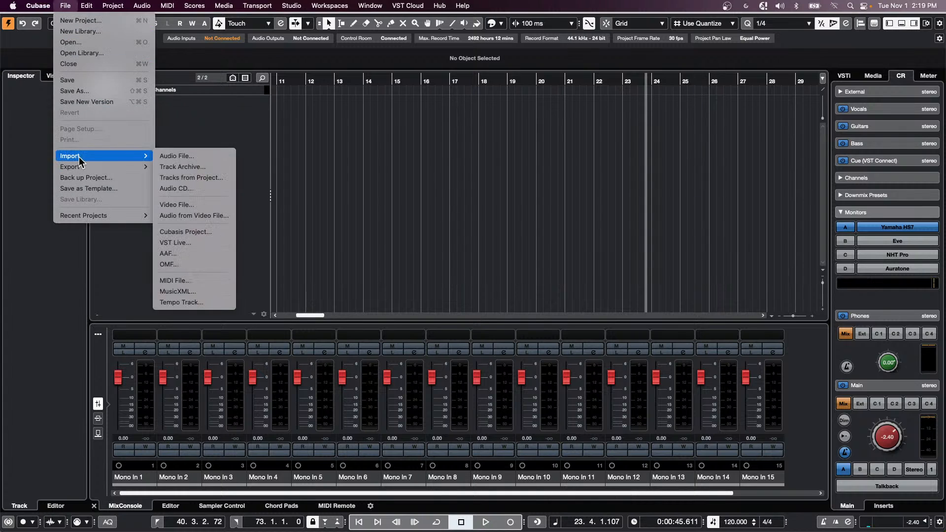
pyautogui.click(185, 157)
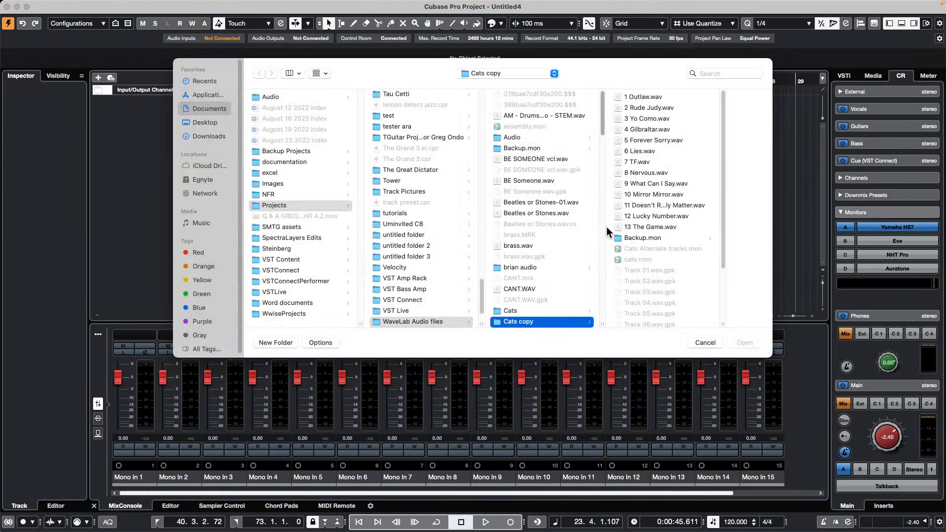
pyautogui.scroll(-15, 530, 238)
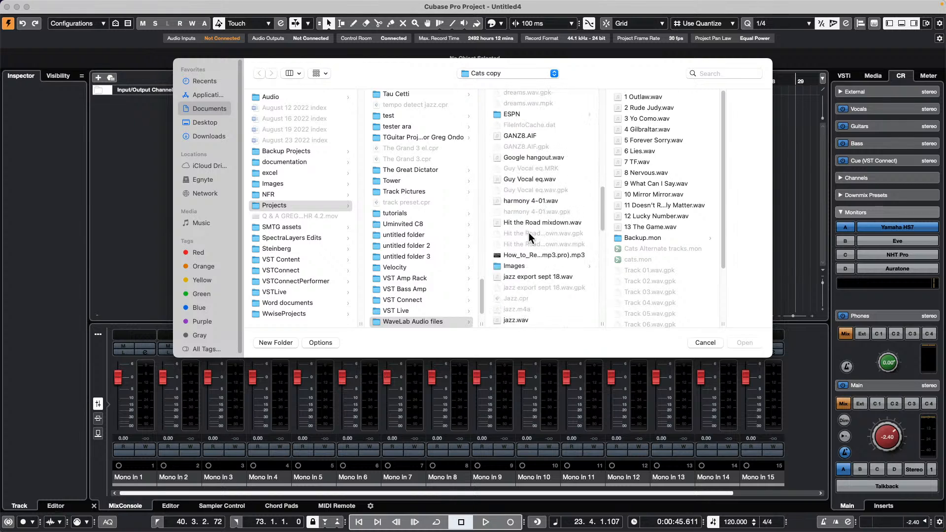
pyautogui.scroll(-10, 529, 238)
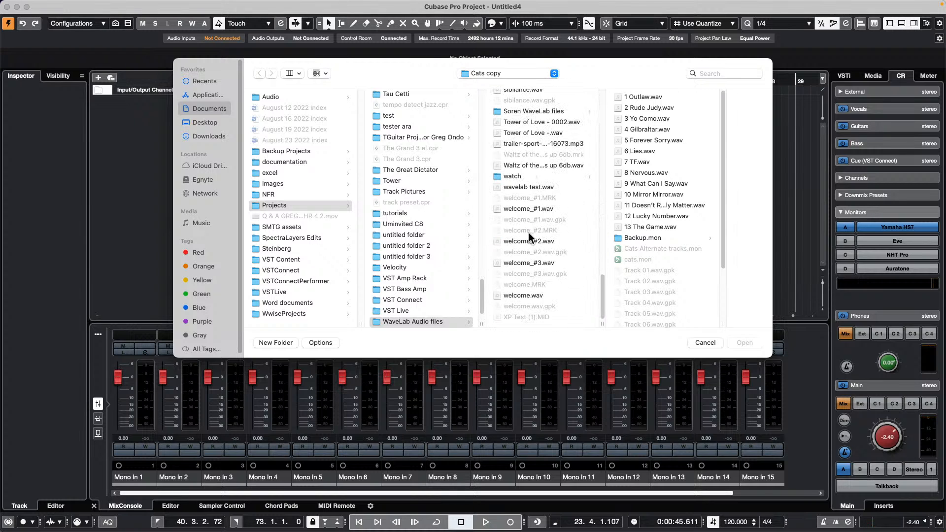
pyautogui.scroll(3, 527, 235)
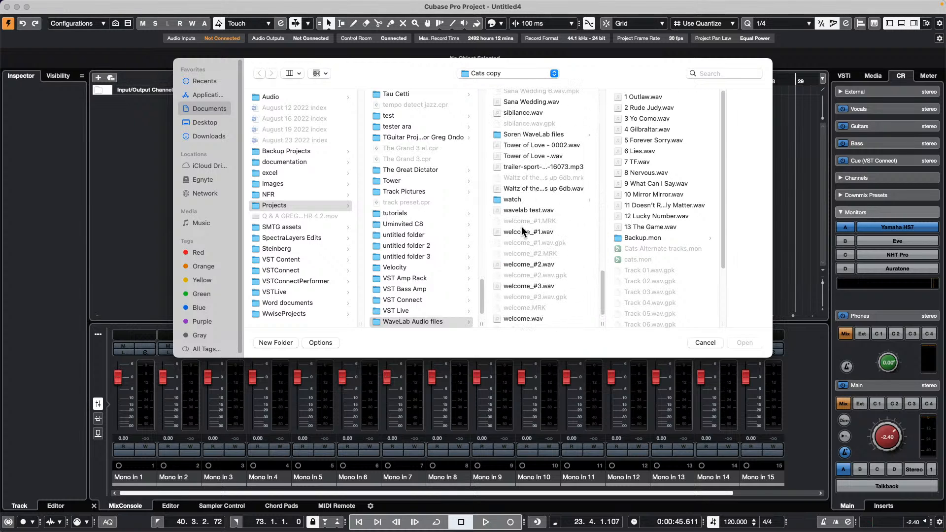
pyautogui.scroll(8, 523, 230)
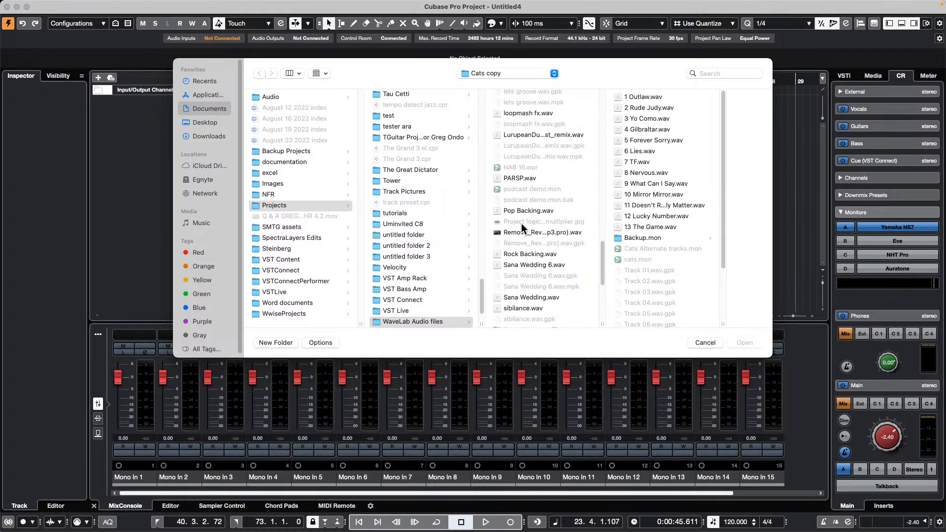
pyautogui.scroll(8, 522, 226)
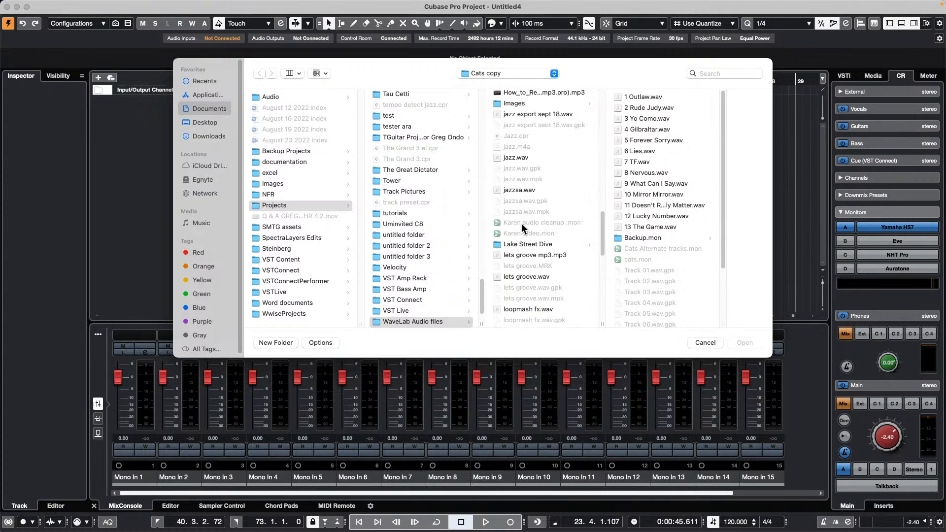
pyautogui.scroll(8, 522, 227)
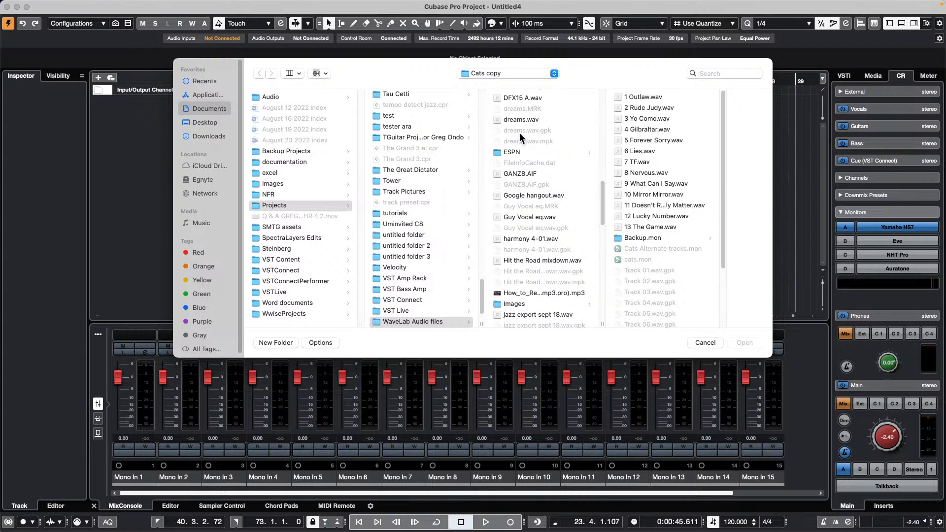
pyautogui.scroll(3, 525, 148)
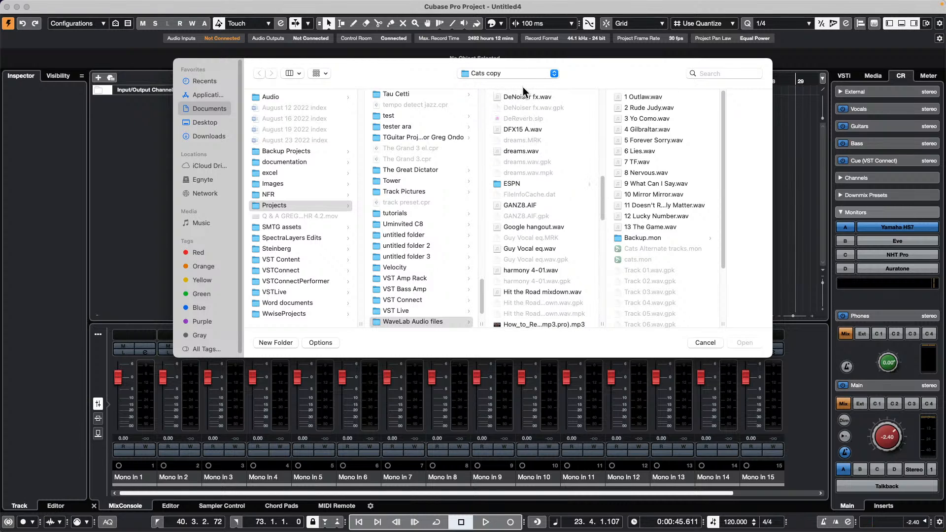
pyautogui.scroll(2, 525, 123)
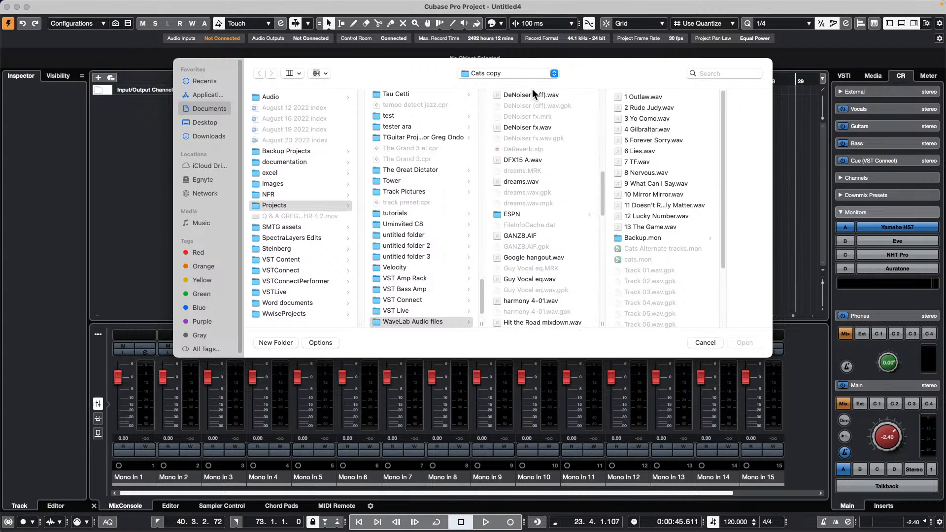
# - Import DeNoiser (off).wav, move its event to bar 10.3 and make the track much taller
pyautogui.doubleClick(531, 97)
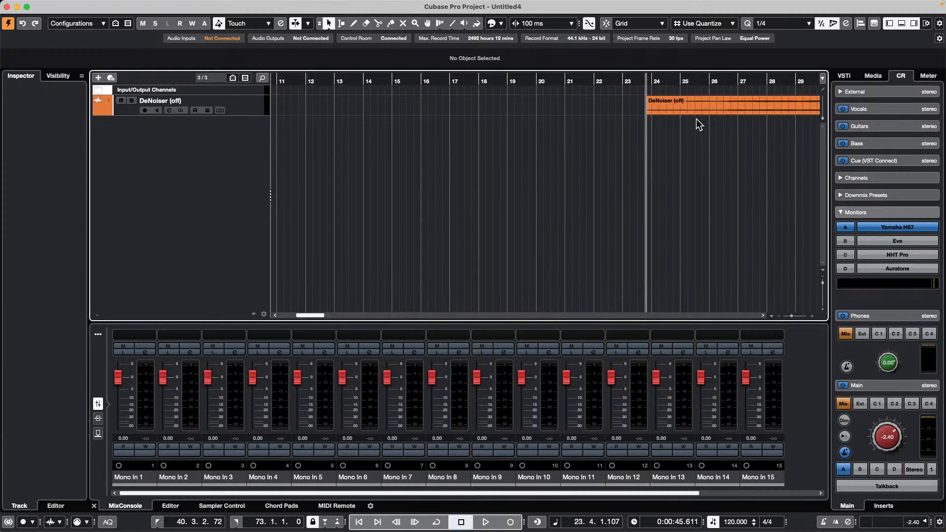
pyautogui.moveTo(694, 112); pyautogui.dragTo(310, 101)
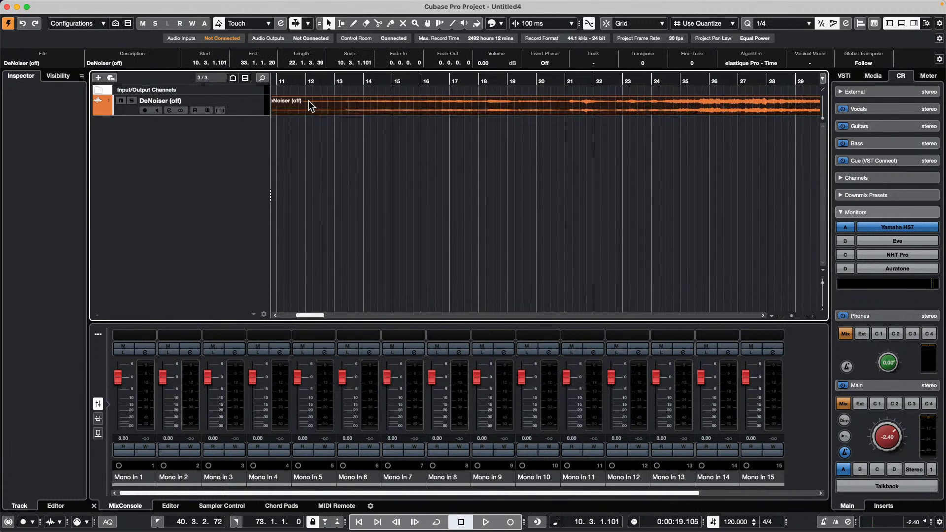
pyautogui.click(242, 112)
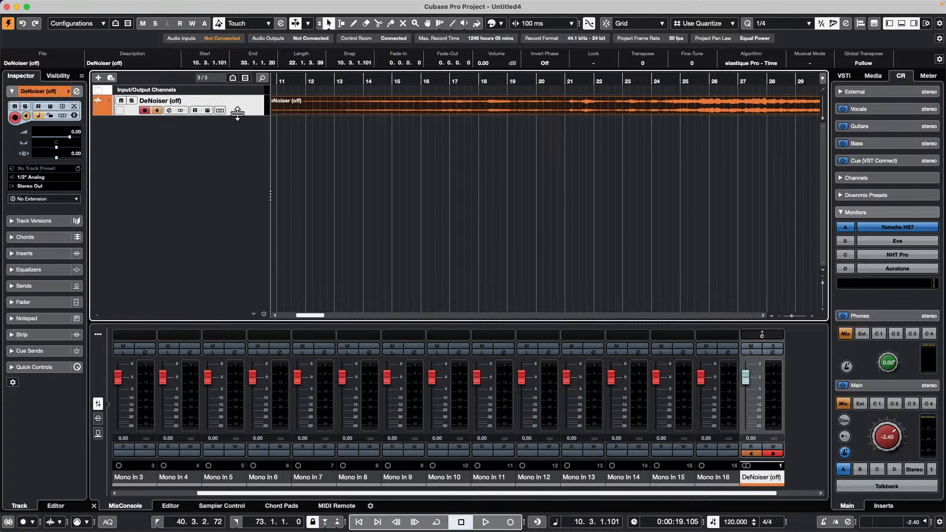
pyautogui.moveTo(237, 113); pyautogui.dragTo(237, 192)
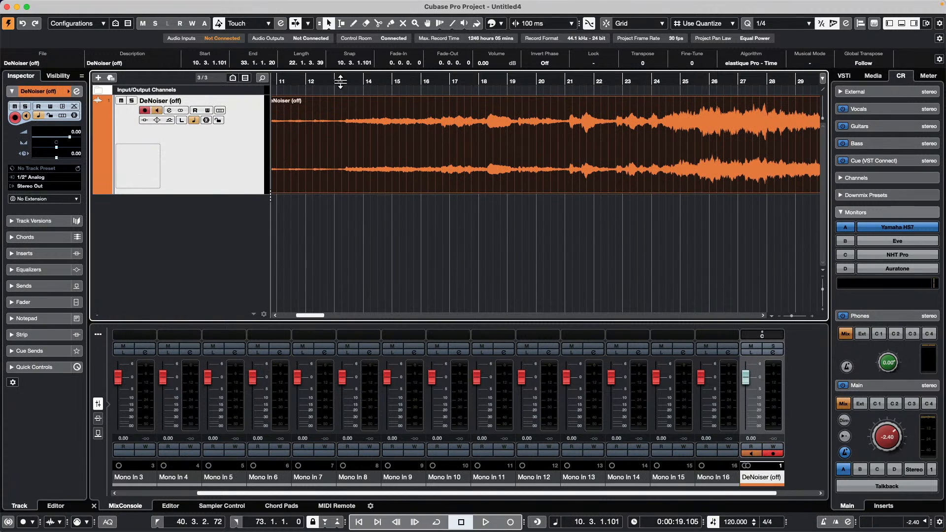
# - Play the audio from before the event, set the track extension to SpectraLayers, and open the event in it
pyautogui.moveTo(337, 83); pyautogui.dragTo(434, 90)
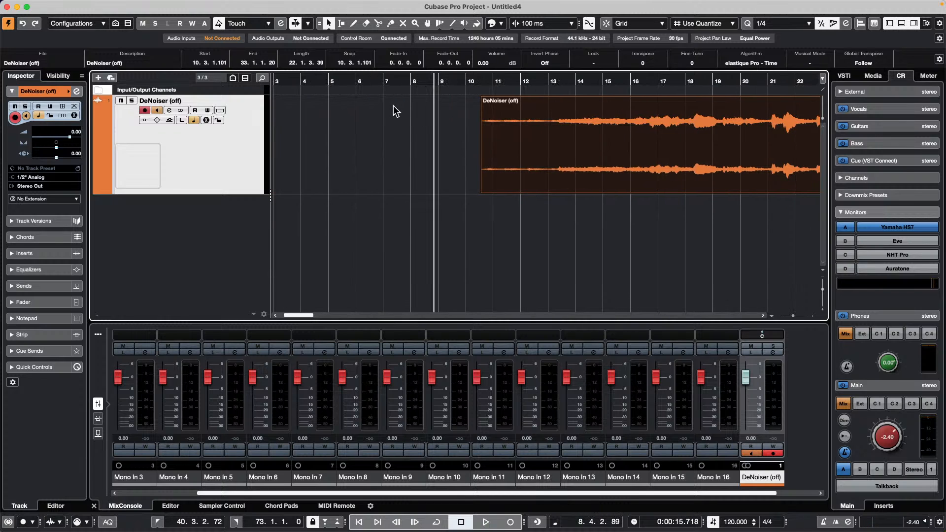
pyautogui.press('space')
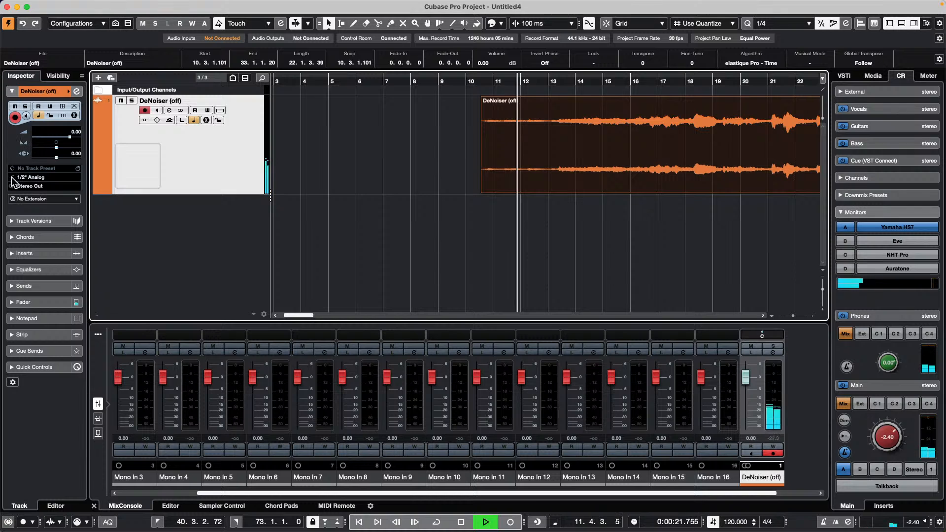
pyautogui.click(42, 201)
pyautogui.click(533, 227)
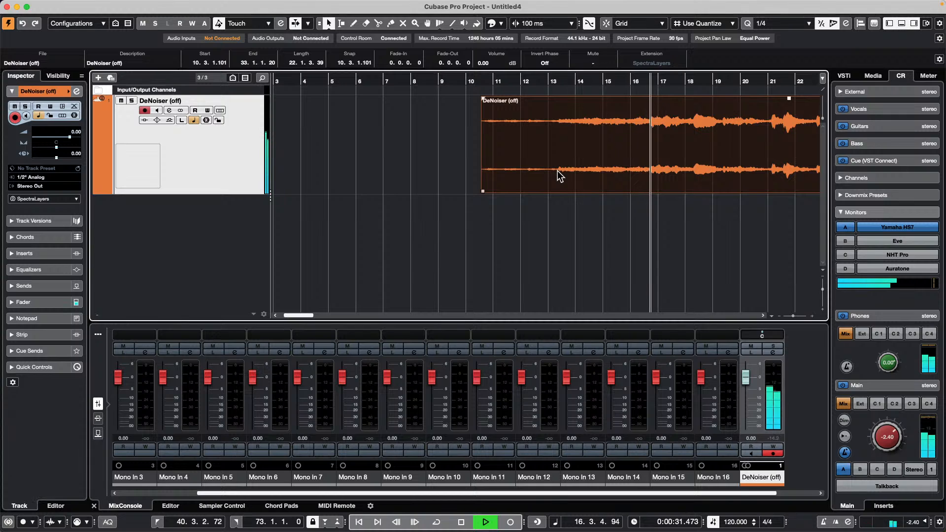
pyautogui.doubleClick(558, 175)
# - Stop playback, detach SpectraLayers full-size and box-select the noise-only start of the clip
pyautogui.press('space')
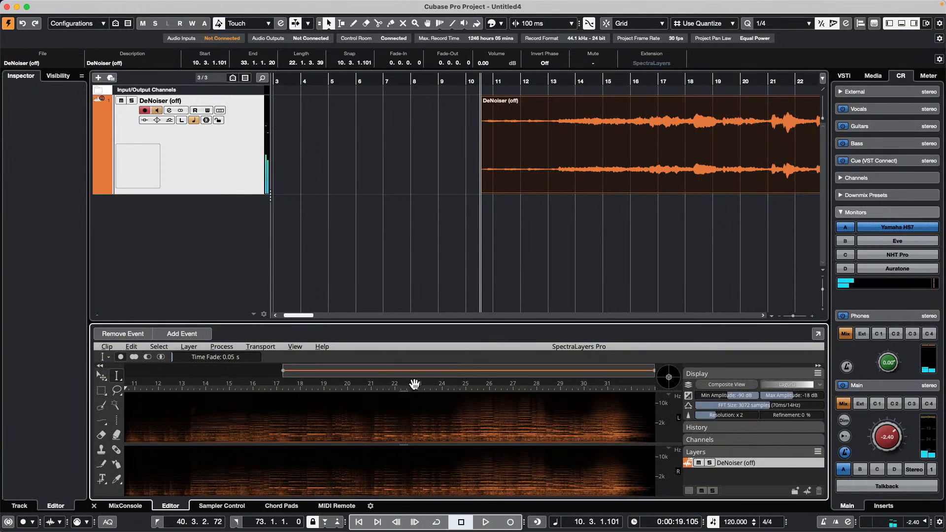
pyautogui.click(817, 334)
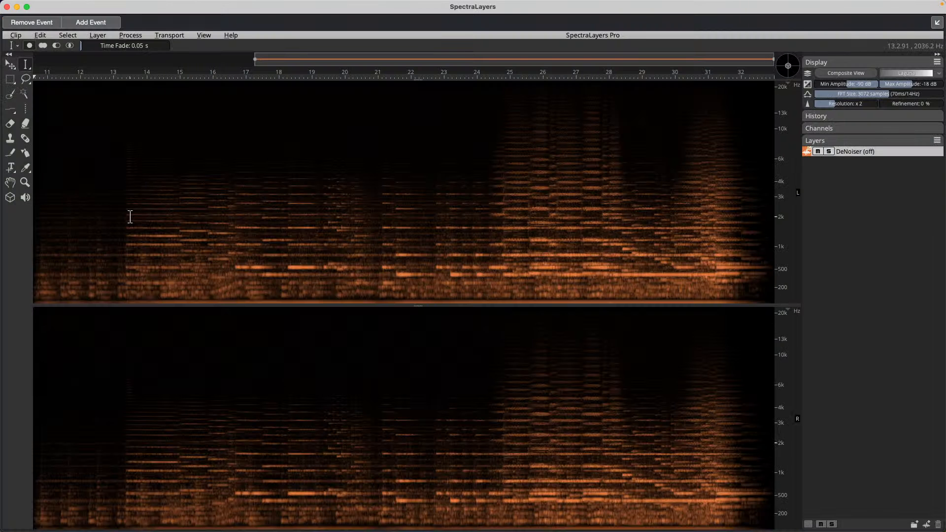
pyautogui.moveTo(43, 76); pyautogui.dragTo(33, 76)
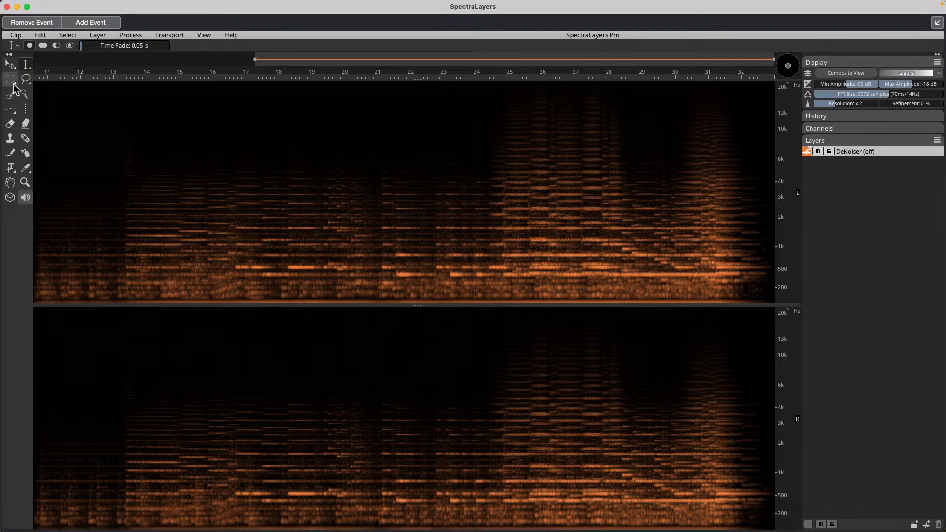
pyautogui.click(11, 80)
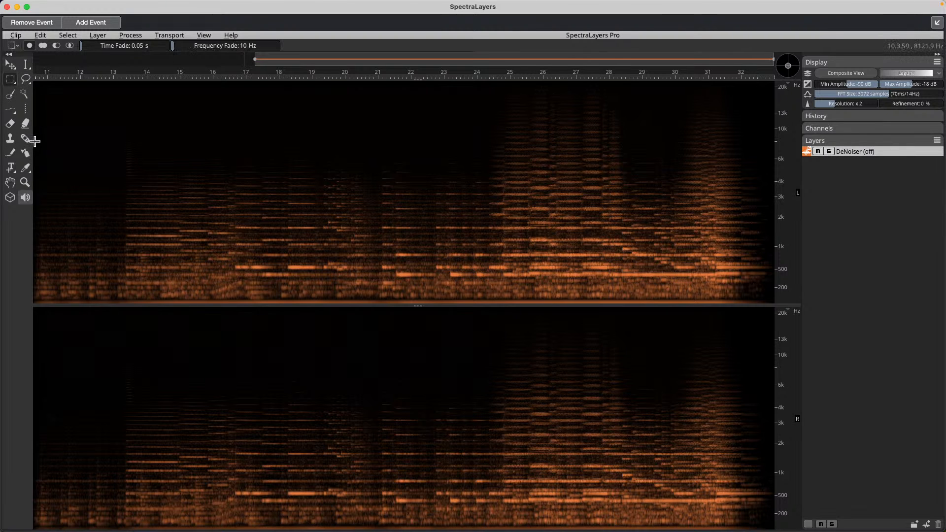
pyautogui.moveTo(33, 142); pyautogui.dragTo(126, 234)
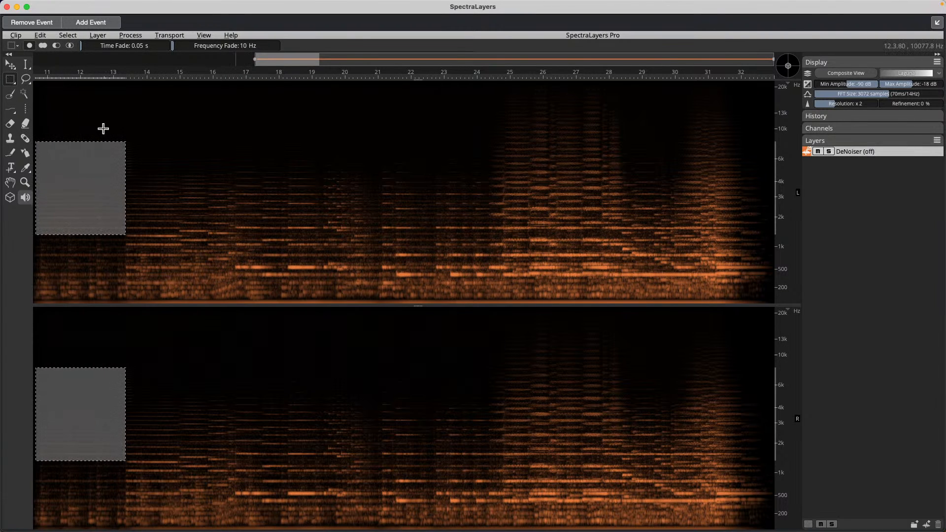
# - Audition the noise region from the clip start and reselect roughly 11–13 s in both channels
pyautogui.click(67, 77)
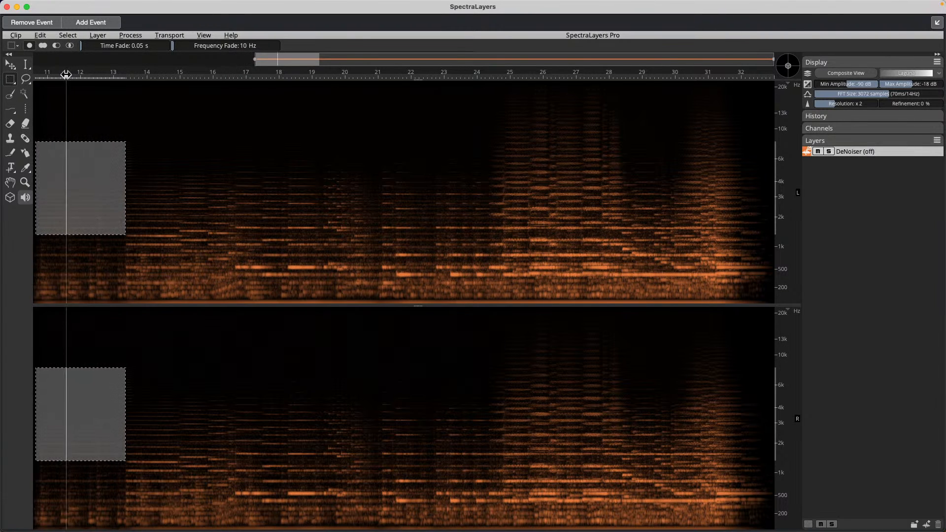
pyautogui.moveTo(67, 76); pyautogui.dragTo(19, 75)
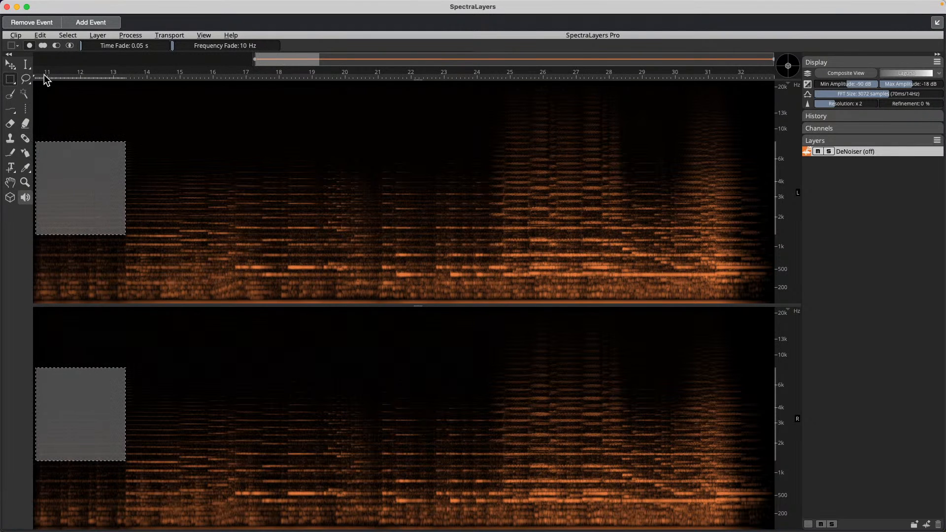
pyautogui.press('space')
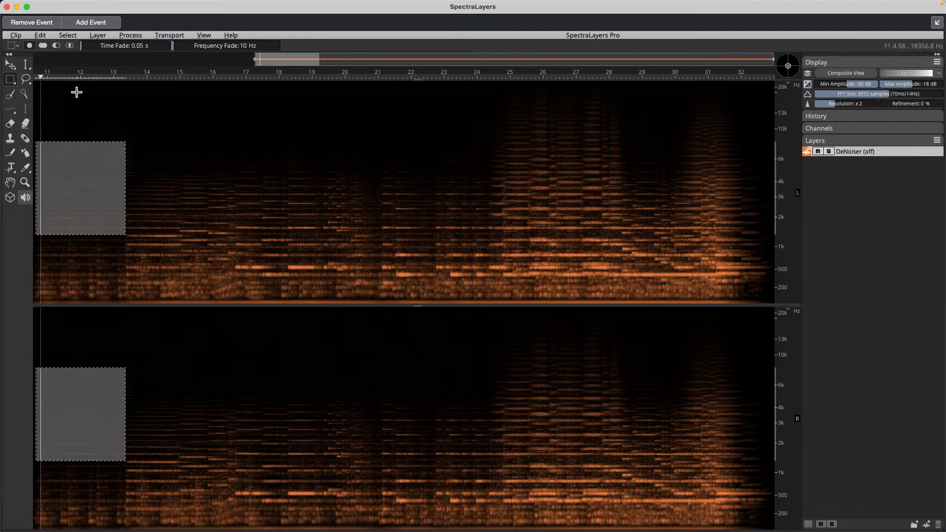
pyautogui.click(87, 134)
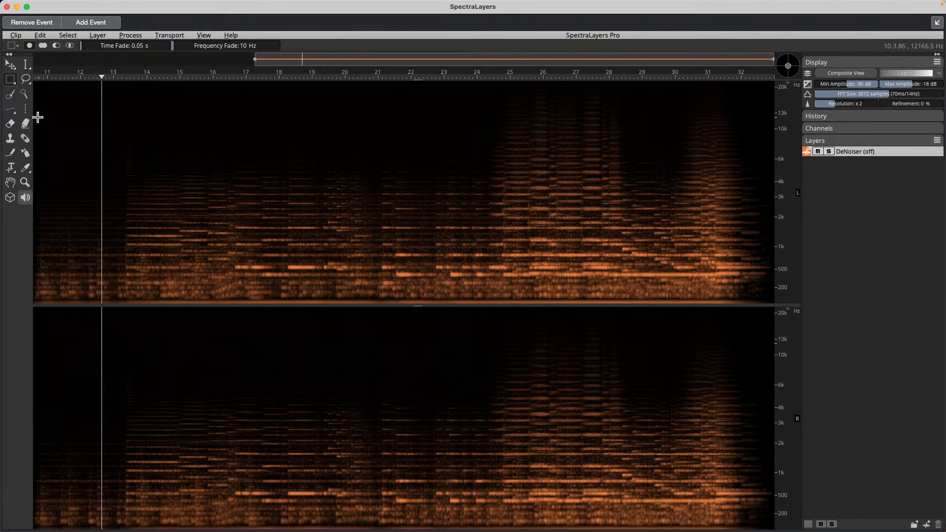
pyautogui.moveTo(36, 119); pyautogui.dragTo(125, 220)
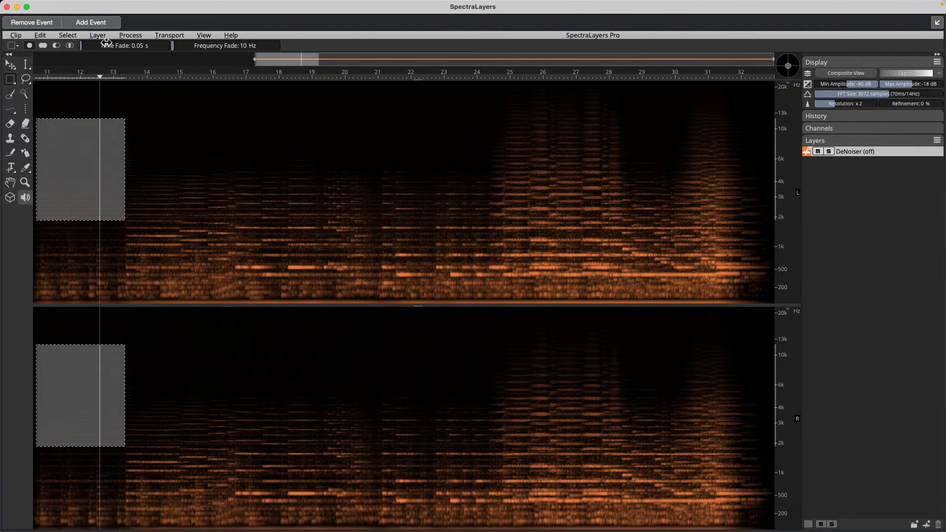
# - Register the selected region as the noise profile via Process > Noise Reduction > Register Noise
pyautogui.moveTo(169, 6)
pyautogui.click(125, 35)
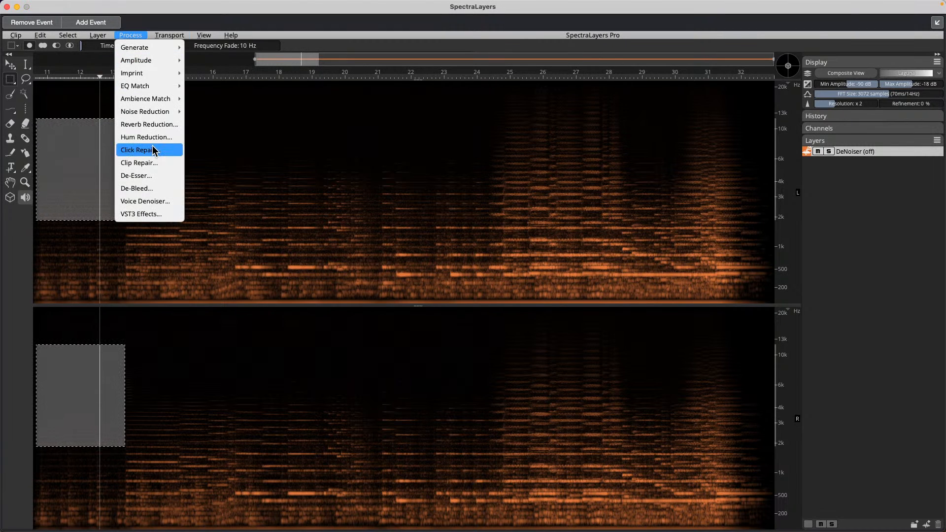
pyautogui.moveTo(172, 111)
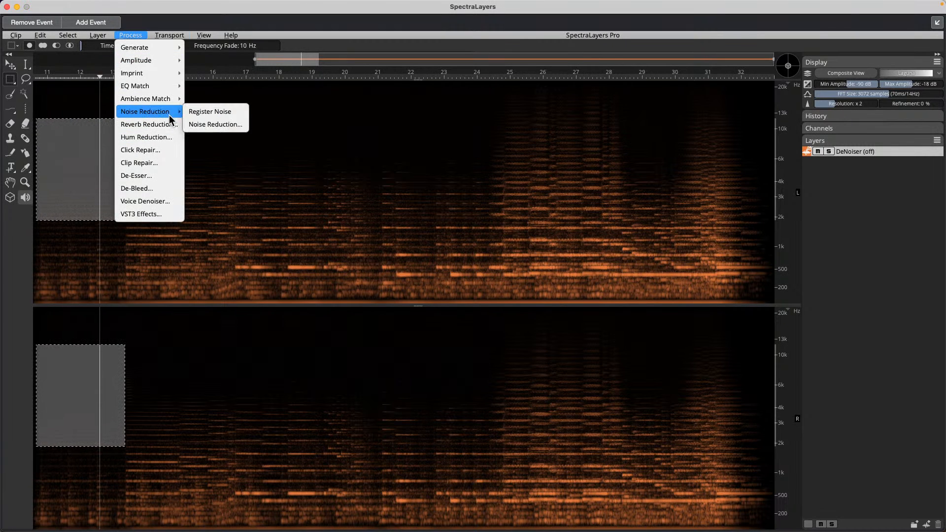
pyautogui.click(231, 112)
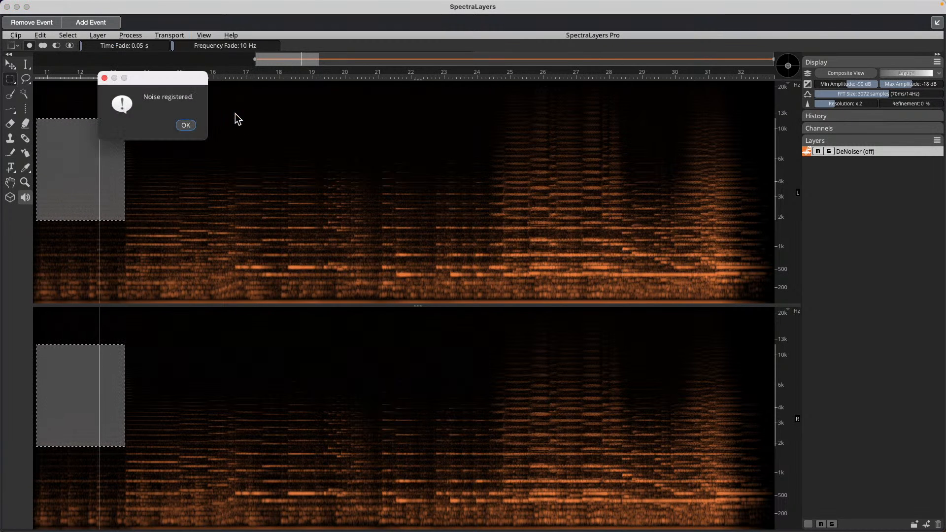
pyautogui.click(185, 125)
# - Apply Noise Reduction to the clip at an 80% reduction ratio
pyautogui.click(134, 35)
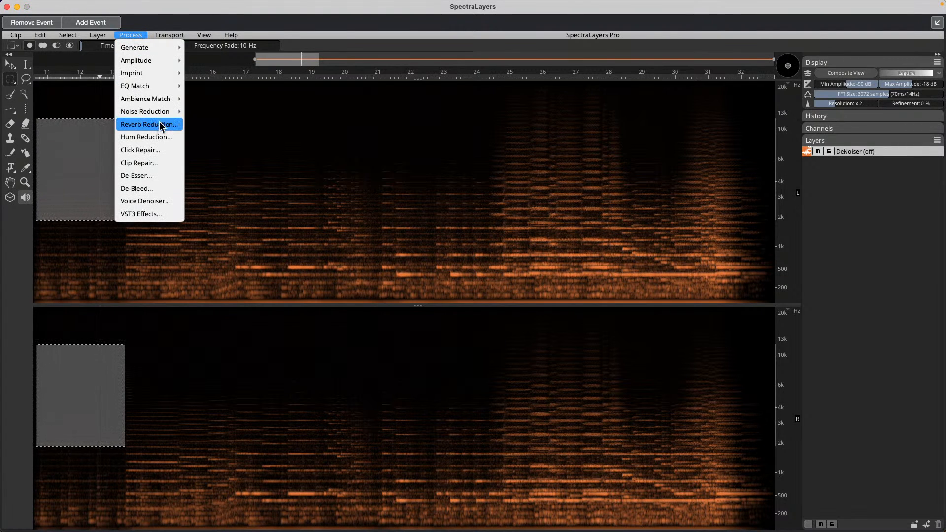
pyautogui.moveTo(157, 111)
pyautogui.click(215, 124)
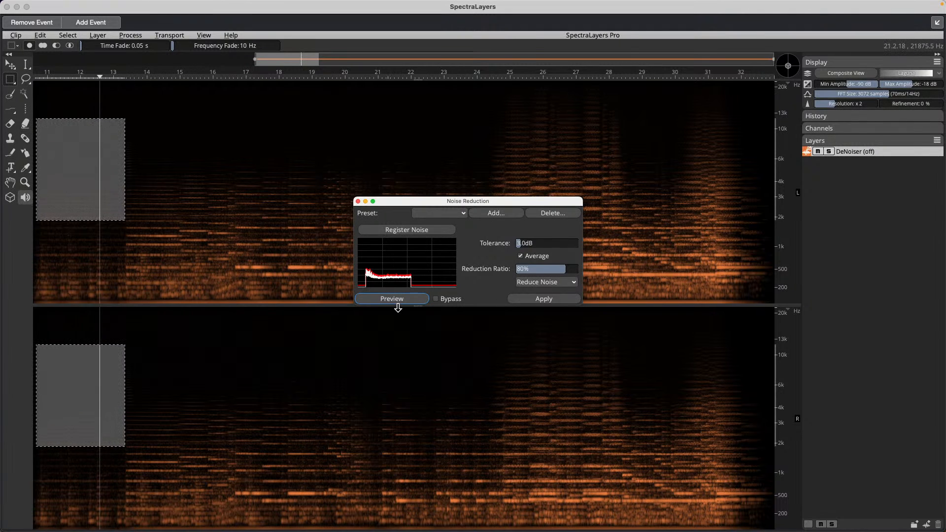
pyautogui.click(548, 302)
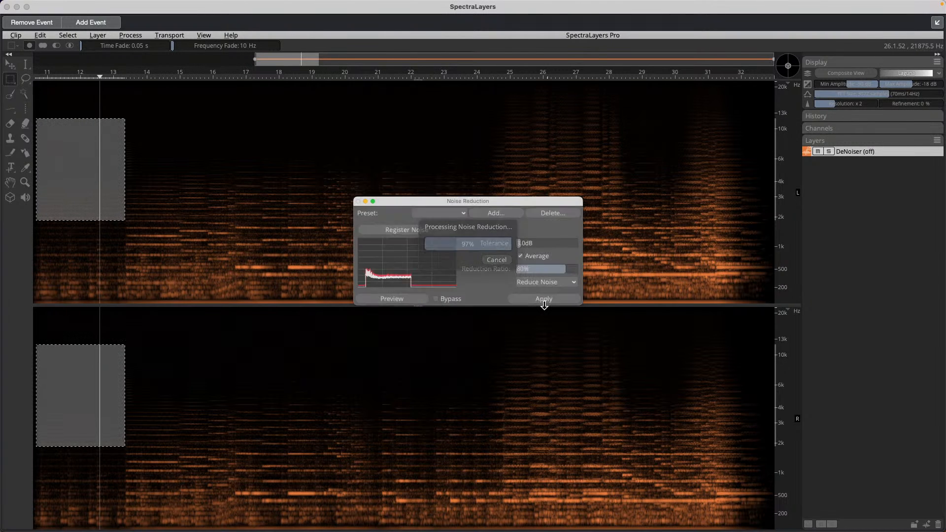
# - Audition the cleaned audio around 15–17 s and close the Noise Reduction settings
pyautogui.click(237, 204)
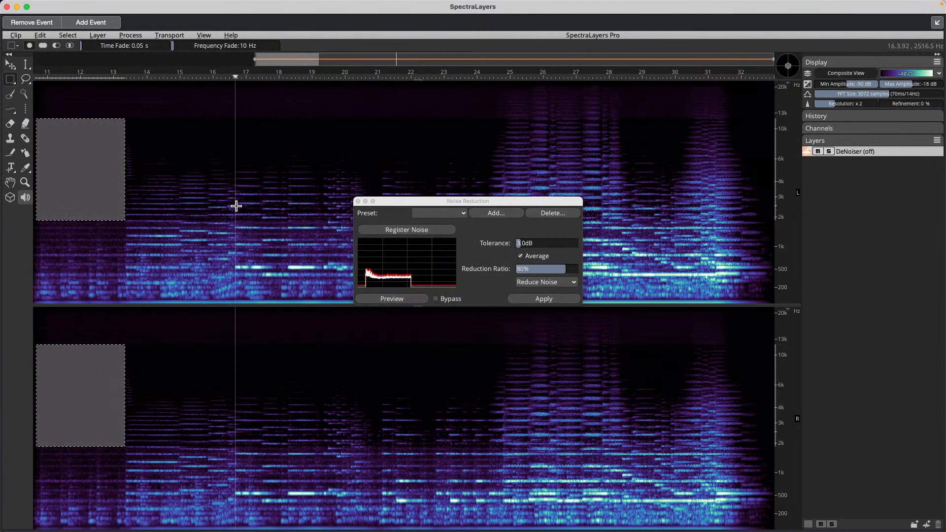
pyautogui.click(222, 227)
pyautogui.rightClick(220, 227)
pyautogui.click(194, 213)
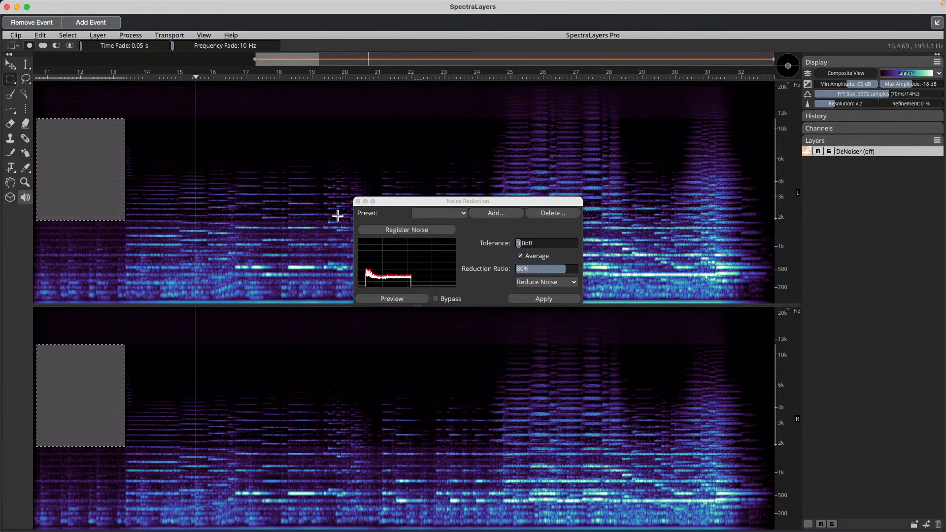
pyautogui.click(358, 201)
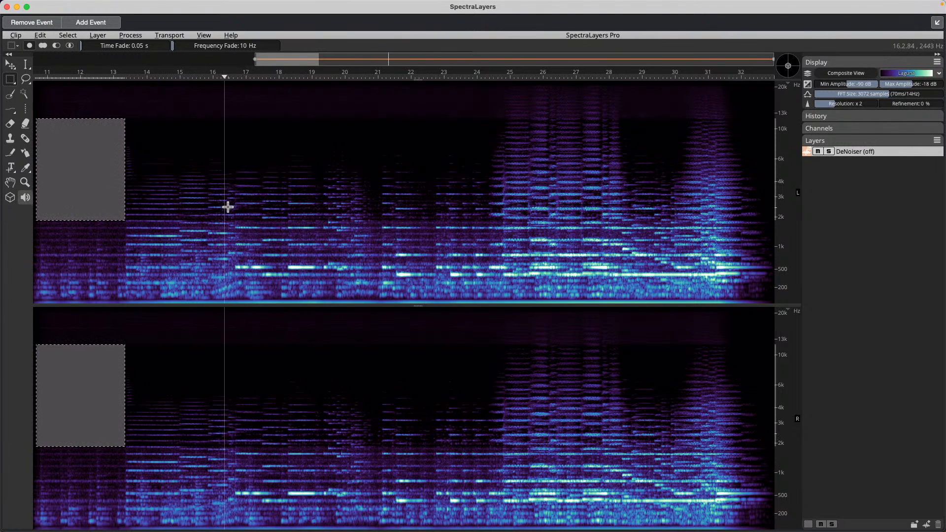
pyautogui.click(177, 143)
pyautogui.rightClick(177, 144)
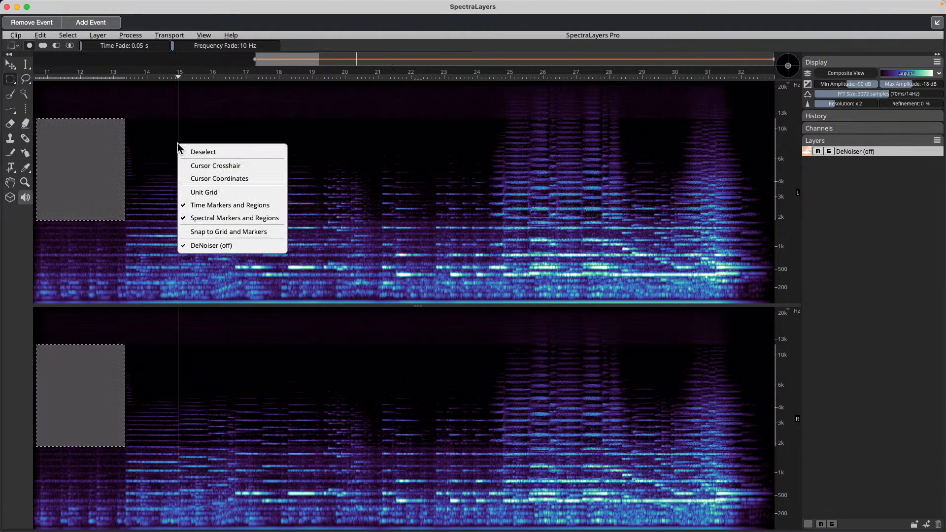
pyautogui.press('Escape')
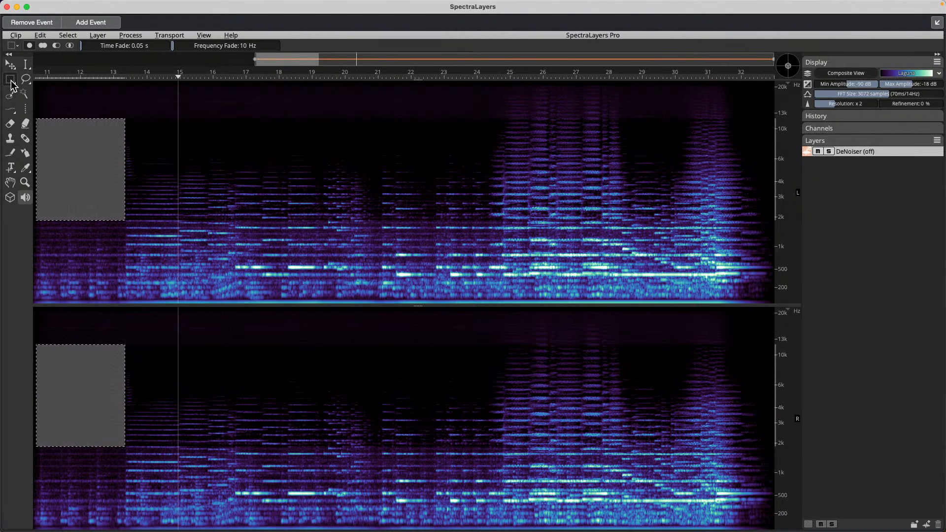
# - Play back from the noise region at about 11.2 s to check the reduction
pyautogui.click(11, 110)
pyautogui.click(201, 127)
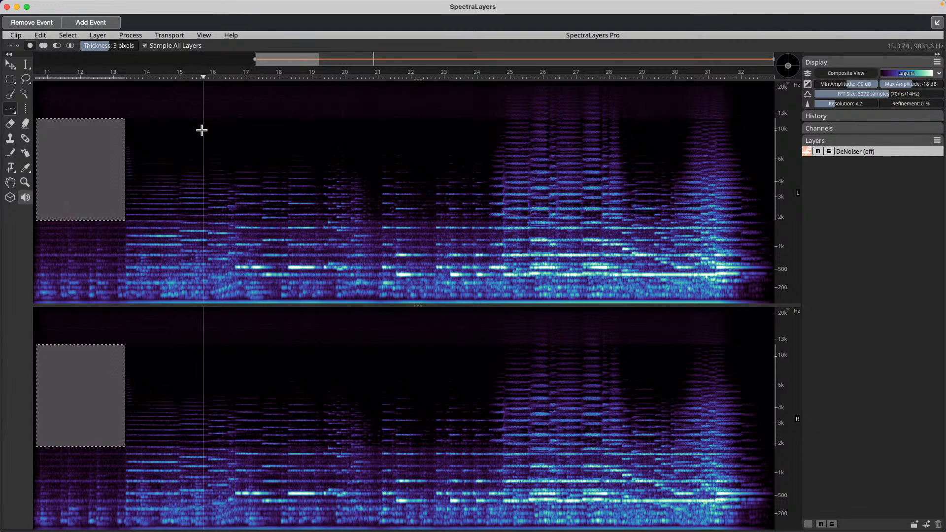
pyautogui.click(53, 131)
pyautogui.press('space')
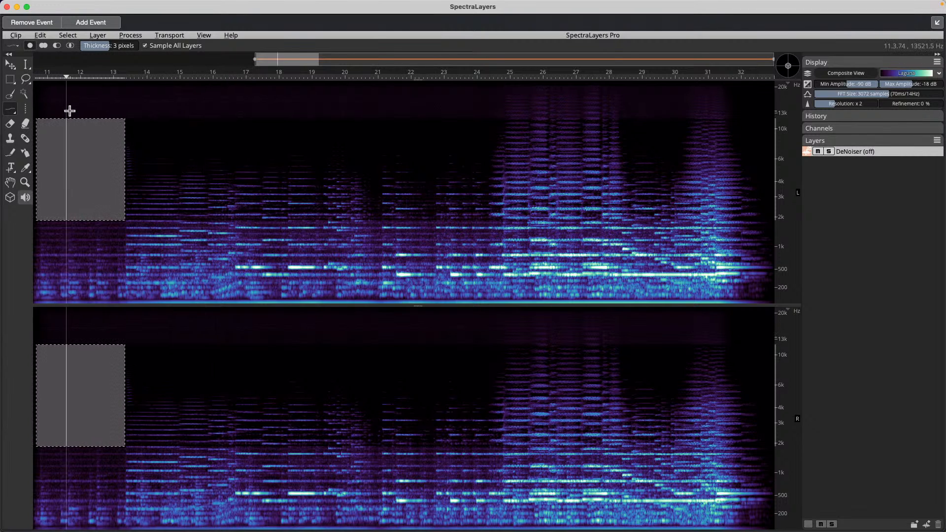
pyautogui.press('space')
# - Clear the noise-region selection, audition from about 12 s, and close the full-size editor window
pyautogui.rightClick(70, 105)
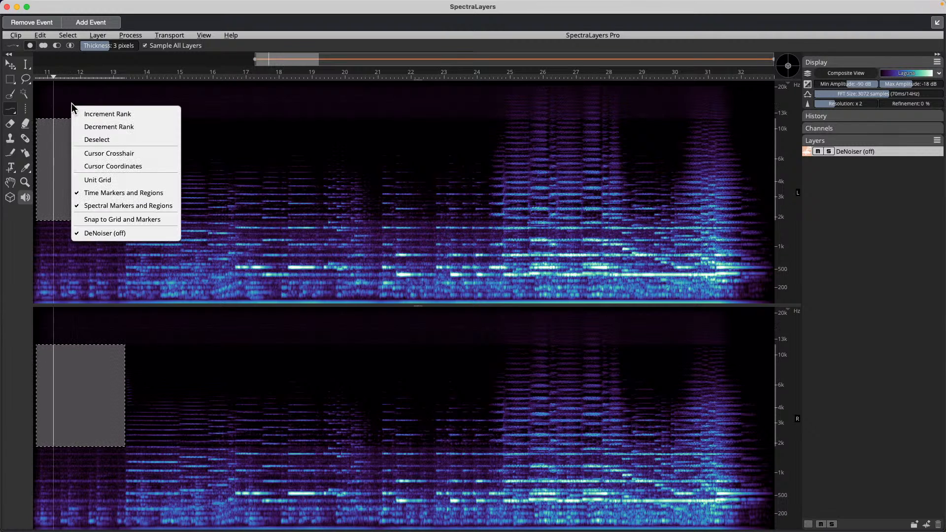
pyautogui.click(221, 146)
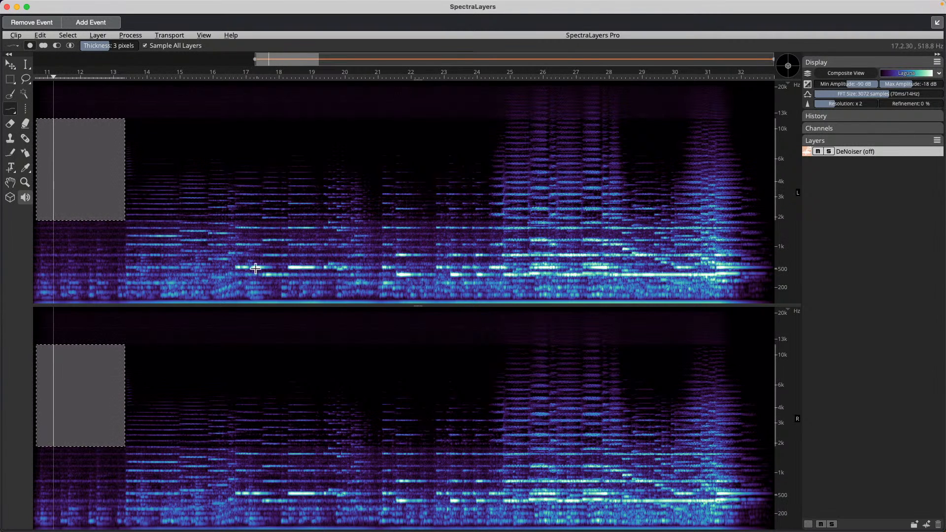
pyautogui.click(80, 240)
pyautogui.press('space')
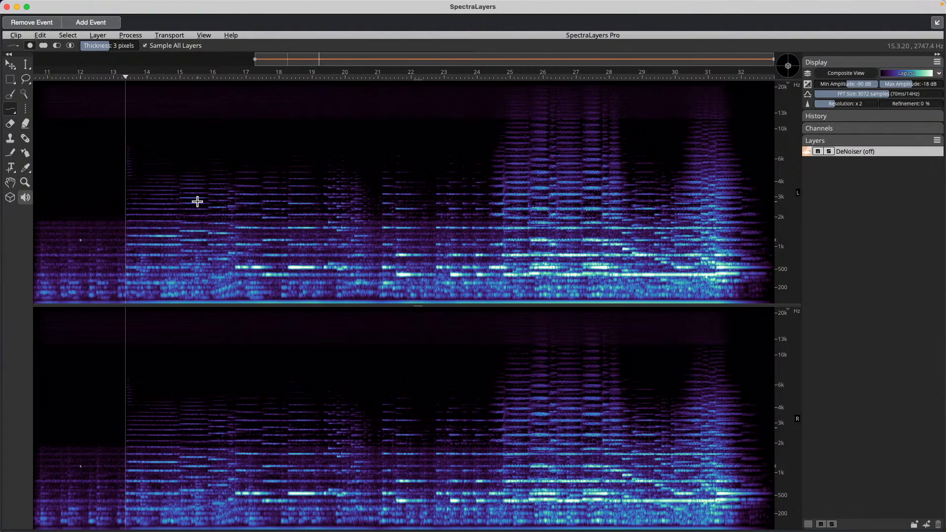
pyautogui.press('space')
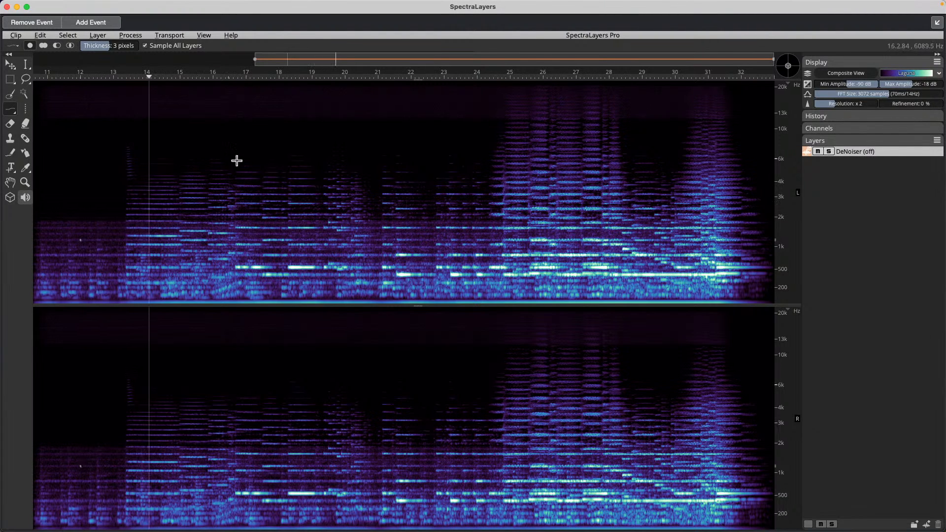
pyautogui.click(6, 6)
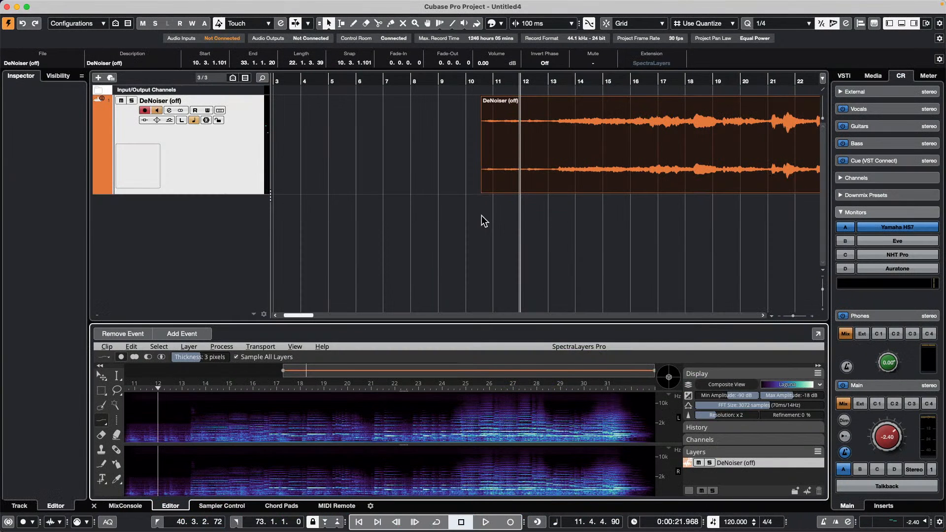
# - Set the DeNoiser (off) track's Inspector extension to No Extension
pyautogui.click(239, 163)
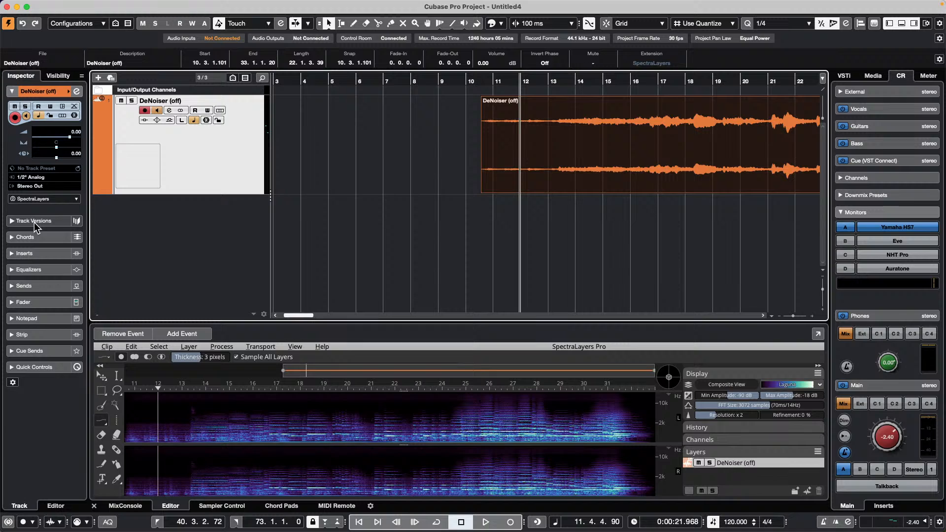
pyautogui.click(45, 199)
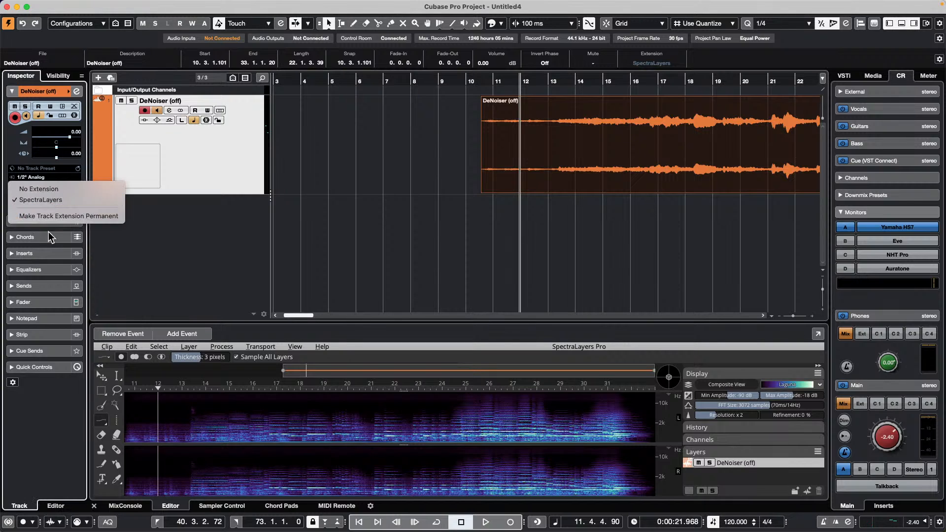
pyautogui.click(58, 189)
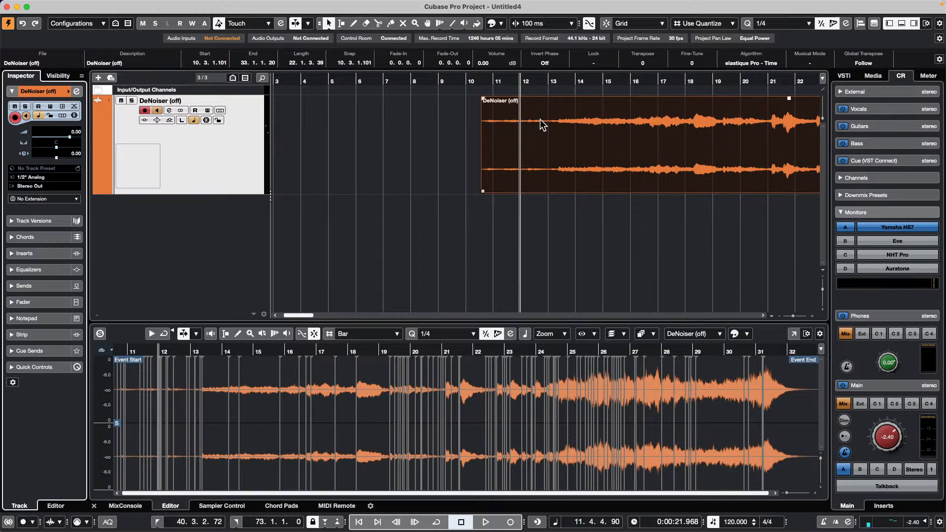
# - Erase the existing audio event from the track with the Eraser tool
pyautogui.rightClick(538, 138)
pyautogui.click(575, 138)
pyautogui.click(582, 172)
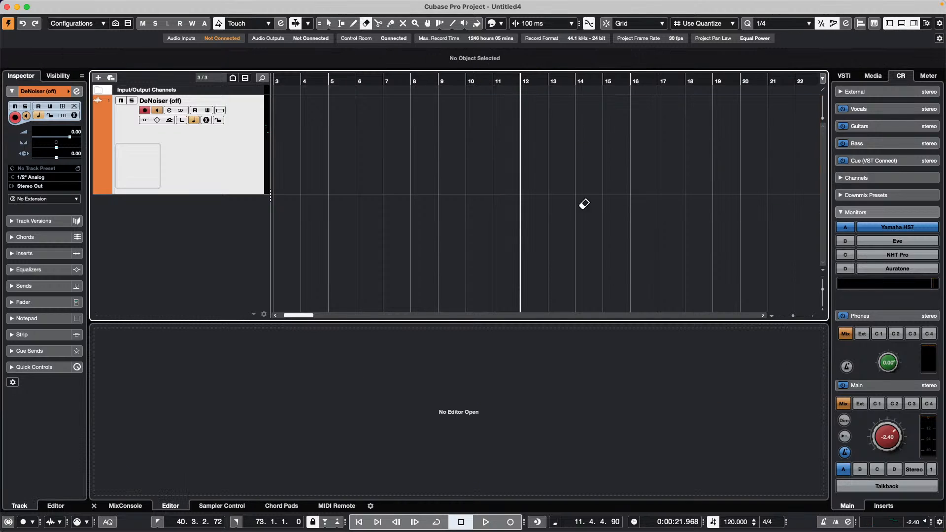
# - Set the project tempo to 108 BPM and return the playhead to the project start
pyautogui.doubleClick(728, 521)
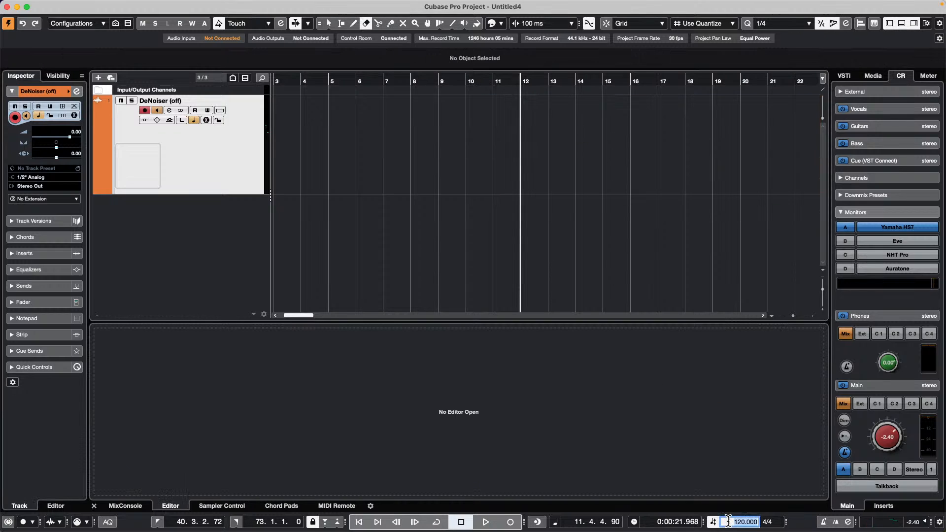
pyautogui.write('108')
pyautogui.press('Return')
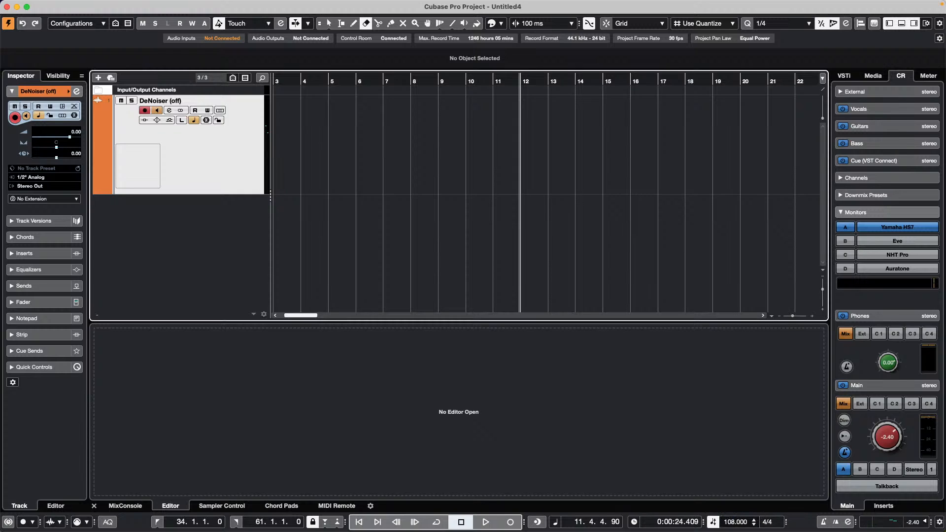
pyautogui.press('.')
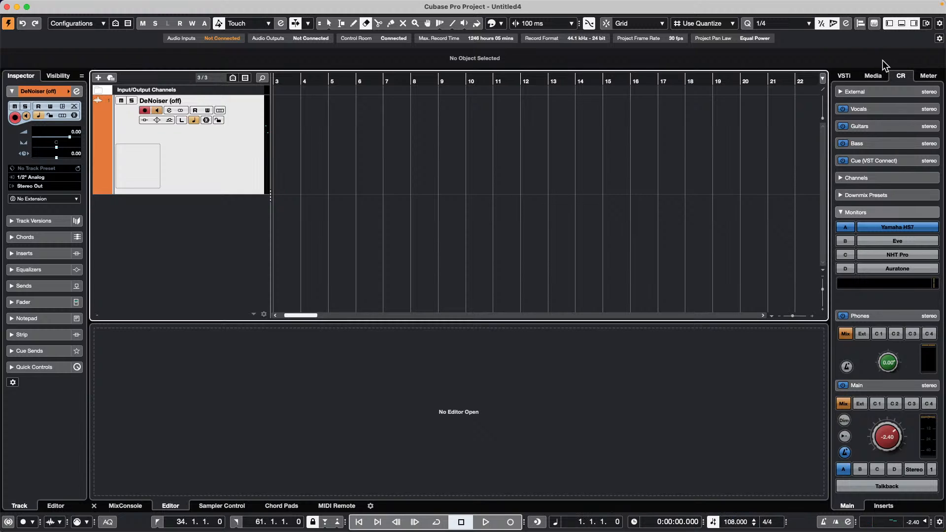
pyautogui.click(875, 77)
# - Browse the Loops & Samples libraries during playback, stop playback, then open Soul Assembly
pyautogui.click(861, 214)
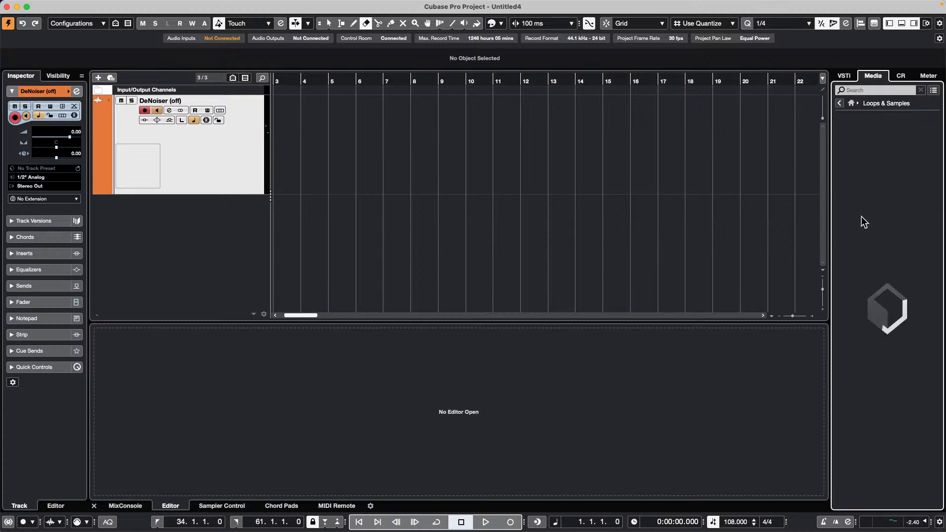
pyautogui.press('space')
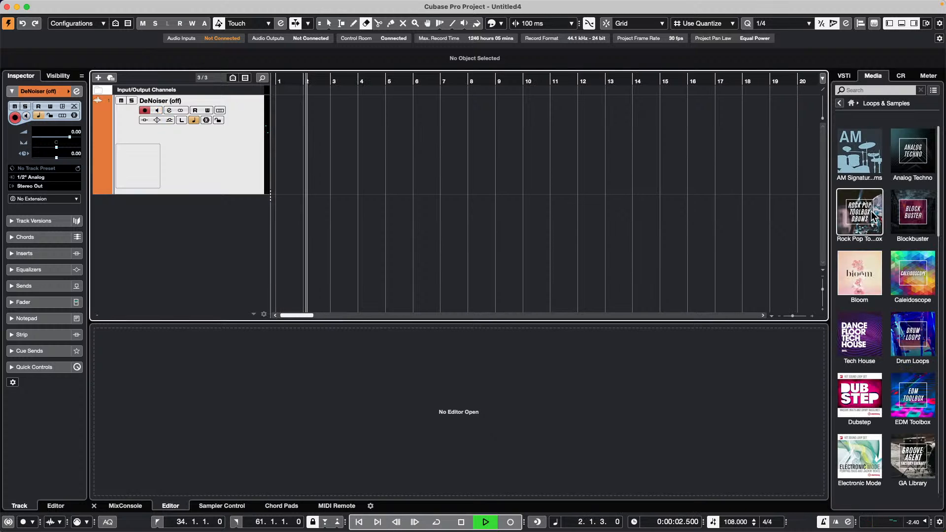
pyautogui.scroll(-3, 911, 285)
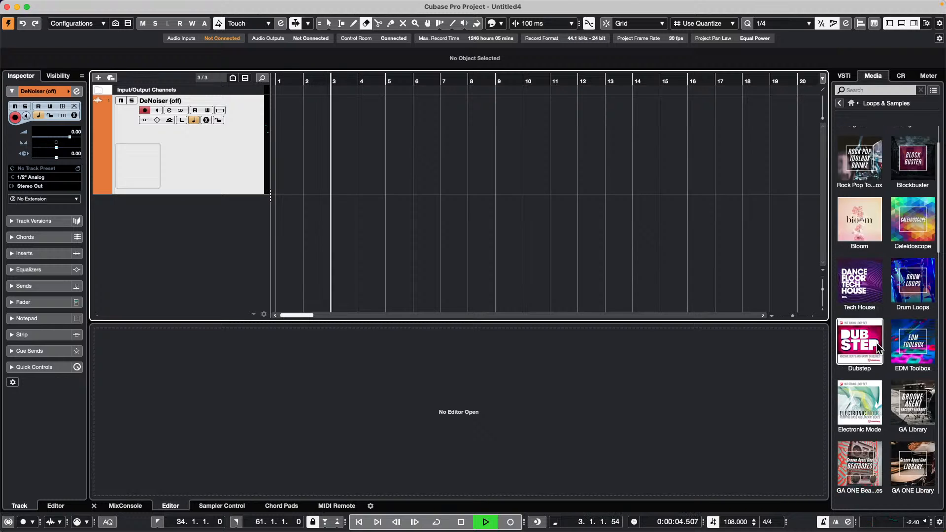
pyautogui.scroll(-1, 896, 310)
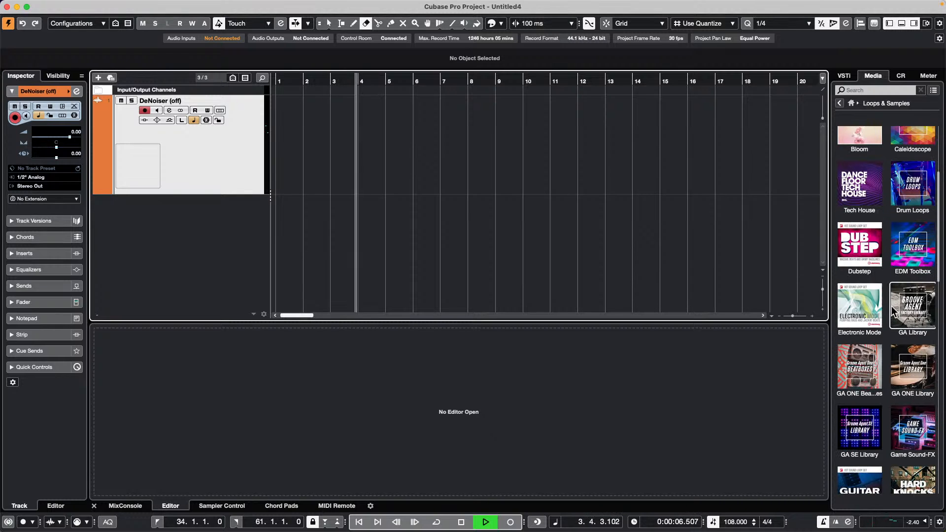
pyautogui.scroll(-8, 892, 310)
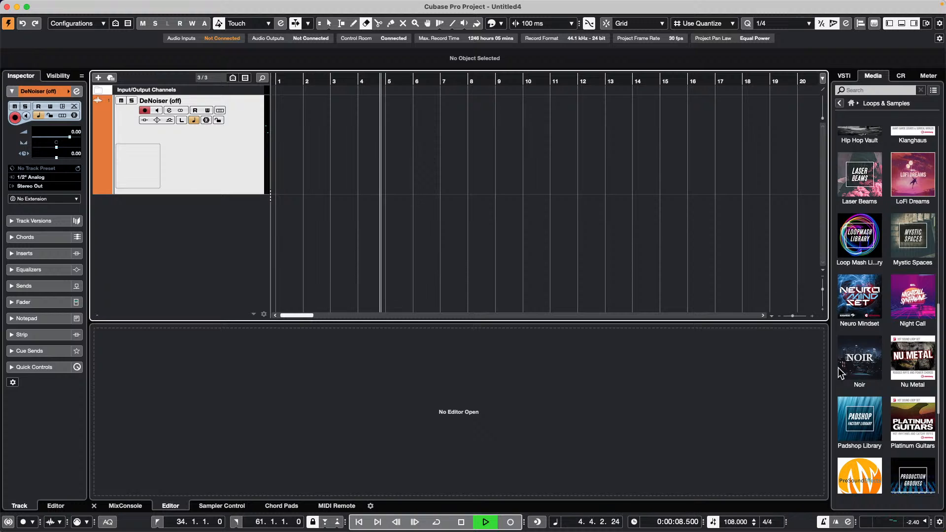
pyautogui.scroll(-4, 860, 370)
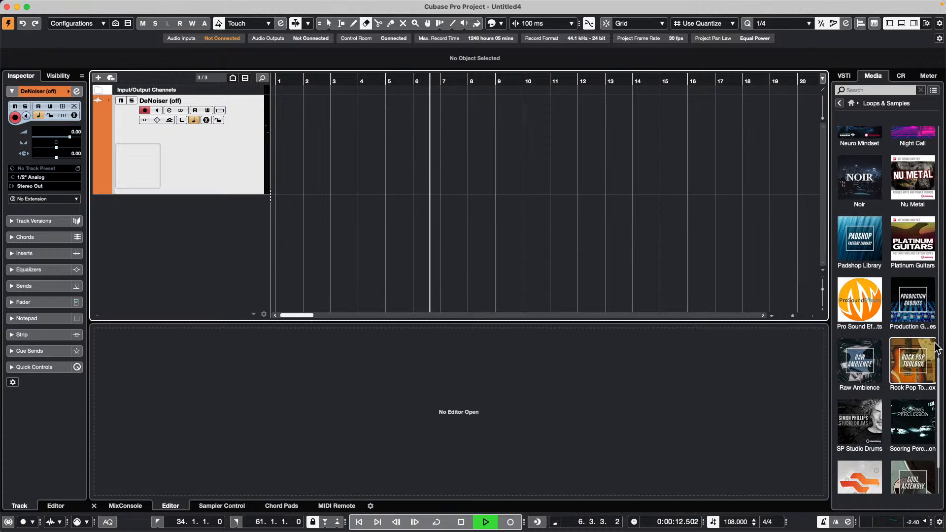
pyautogui.click(839, 102)
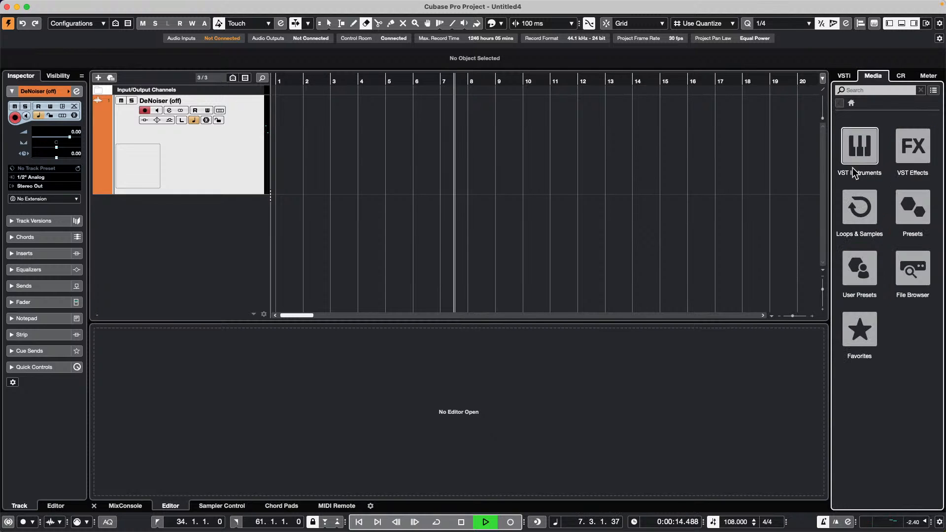
pyautogui.click(856, 194)
pyautogui.press('space')
pyautogui.scroll(-10, 865, 320)
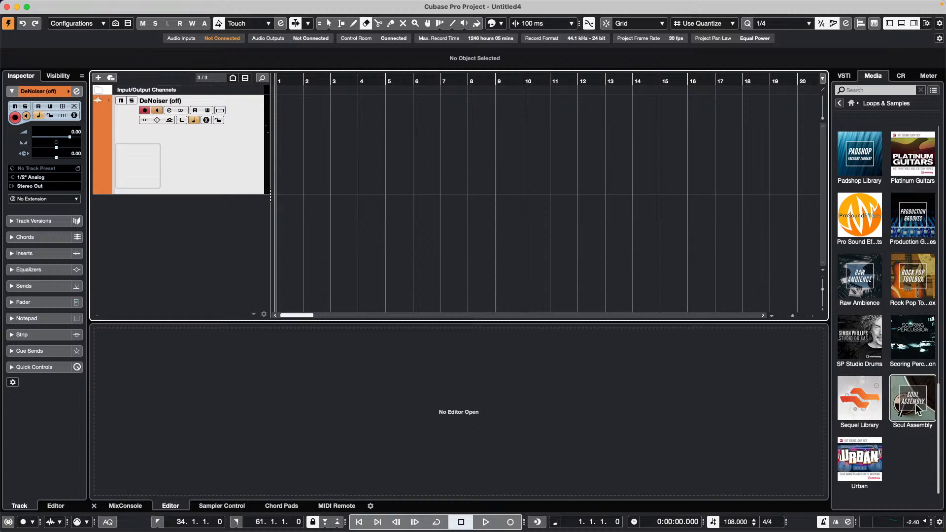
pyautogui.click(918, 407)
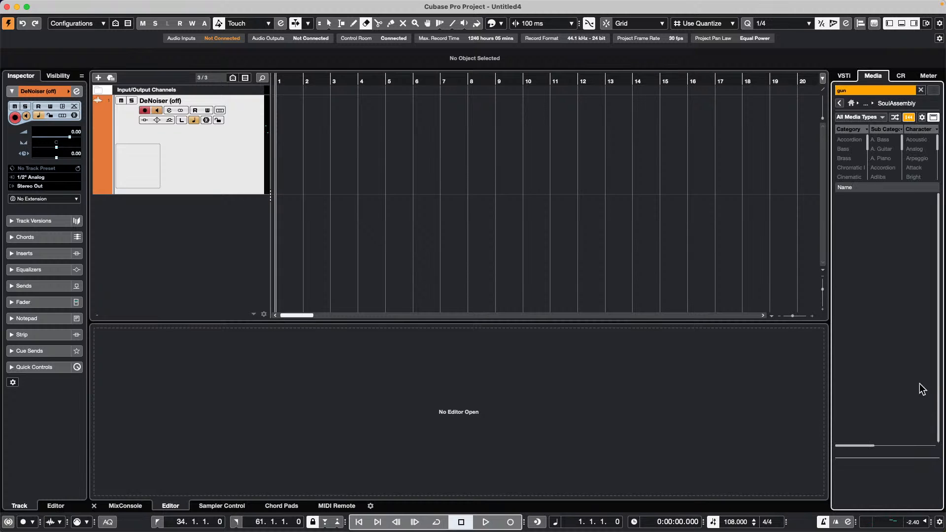
# - Clear the search and preview the Synth Arpeggio E Minor 04 and Drum Loop 52_140bpm files
pyautogui.click(863, 90)
pyautogui.write('gun')
pyautogui.press('BackSpace')
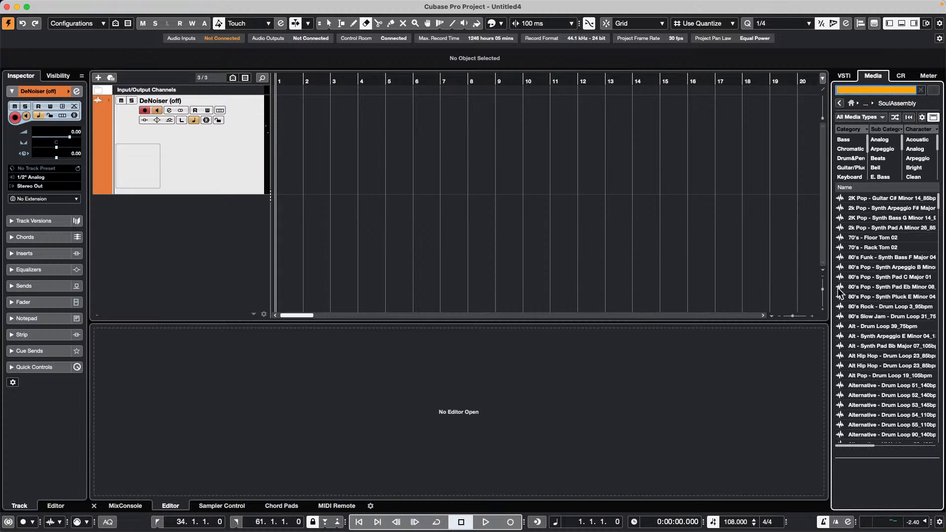
pyautogui.click(900, 336)
pyautogui.click(890, 394)
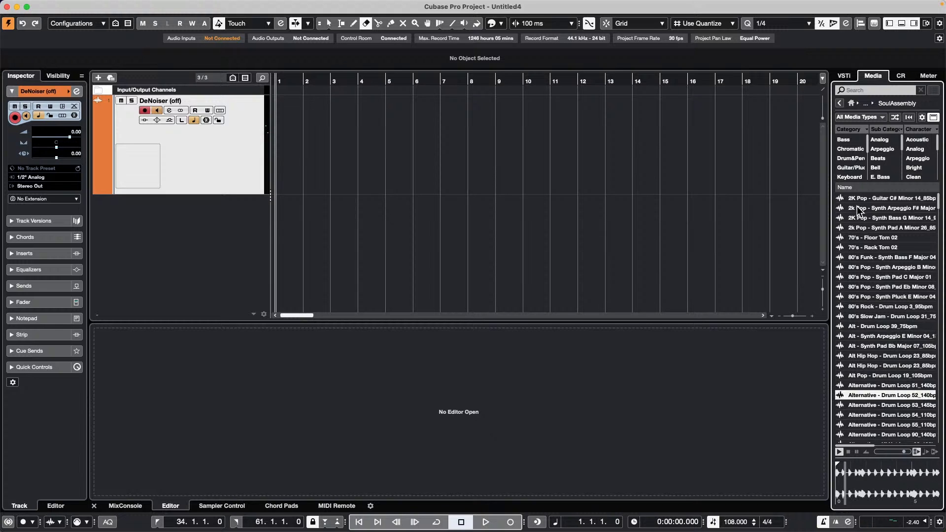
# - Filter to Drum&Perc and audition loops from 80's Slow Jam to Vintage Soul Tambourine 01
pyautogui.click(850, 158)
pyautogui.click(870, 229)
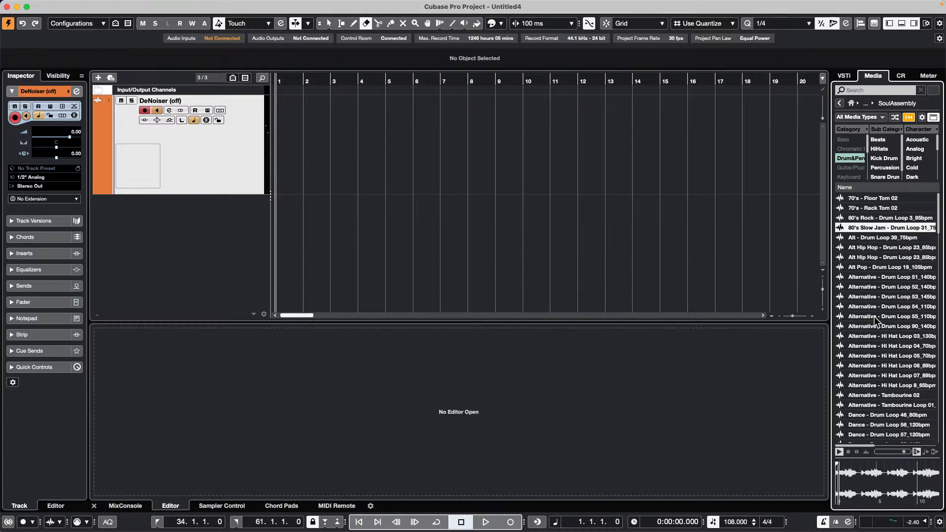
pyautogui.click(873, 354)
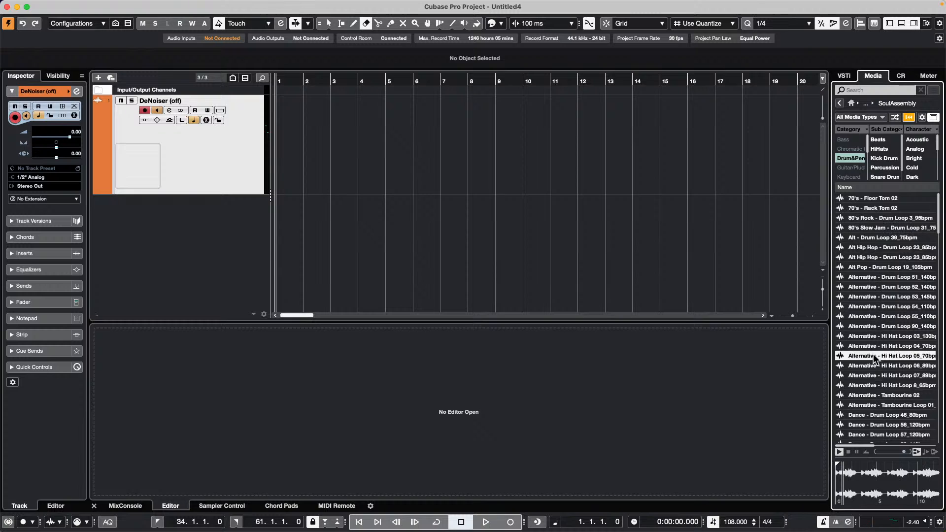
pyautogui.click(883, 324)
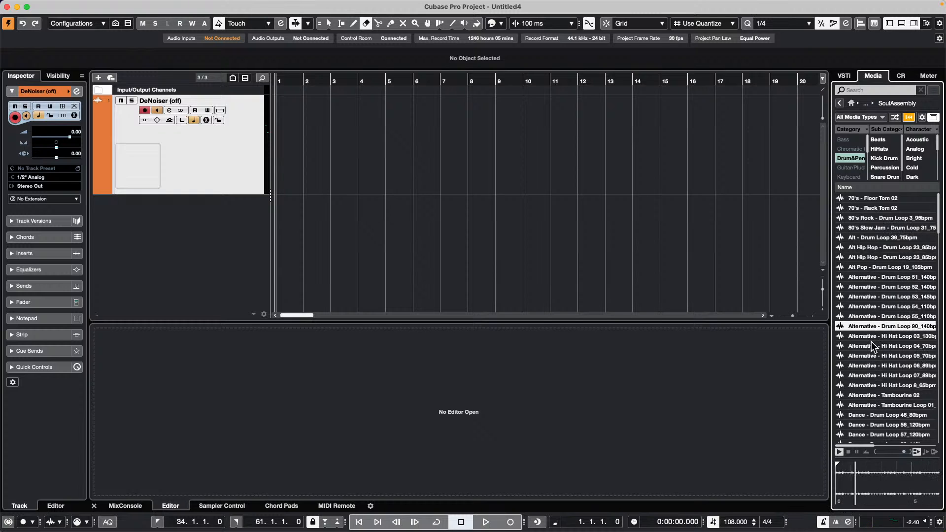
pyautogui.scroll(-15, 871, 345)
pyautogui.click(871, 365)
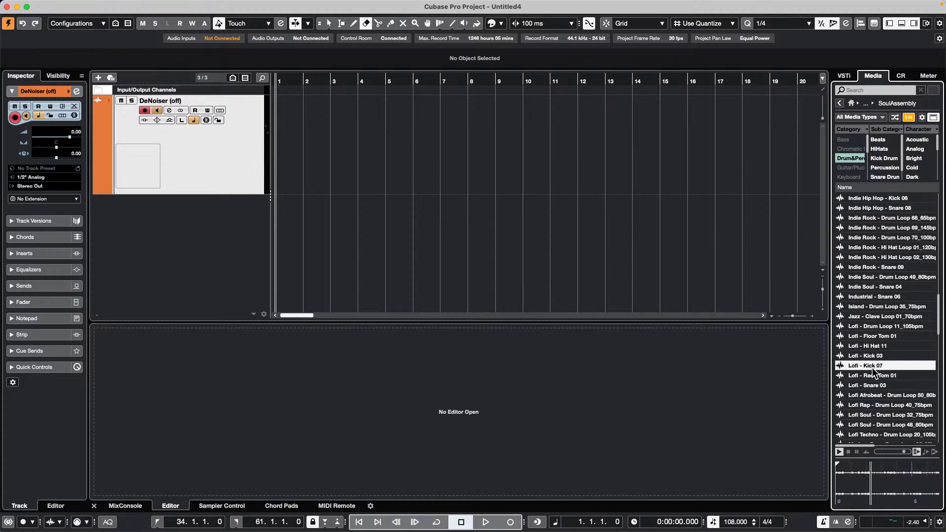
pyautogui.scroll(-10, 876, 404)
pyautogui.click(875, 401)
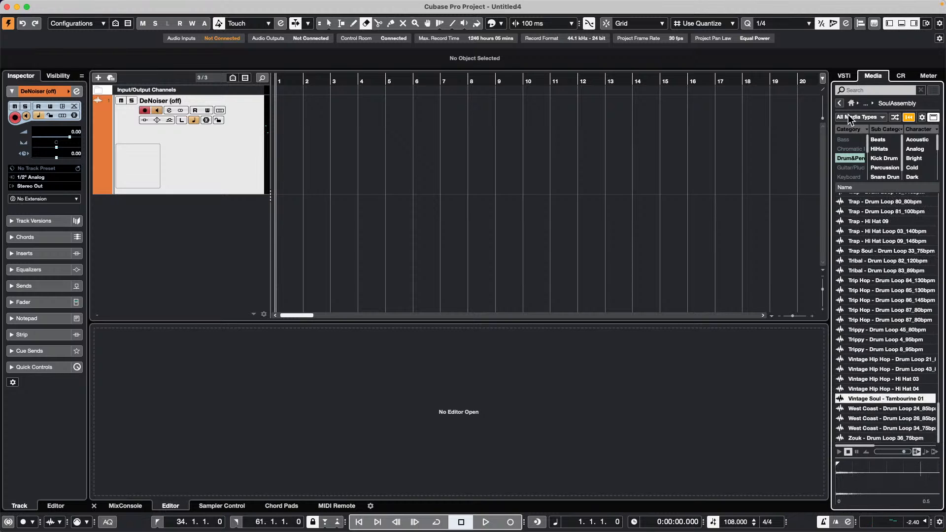
# - Narrow to Drum&Perc › Beats, audition Alt Pop, Dark and Dance loops, then reselect Drum Loop 90_140bpm
pyautogui.click(848, 158)
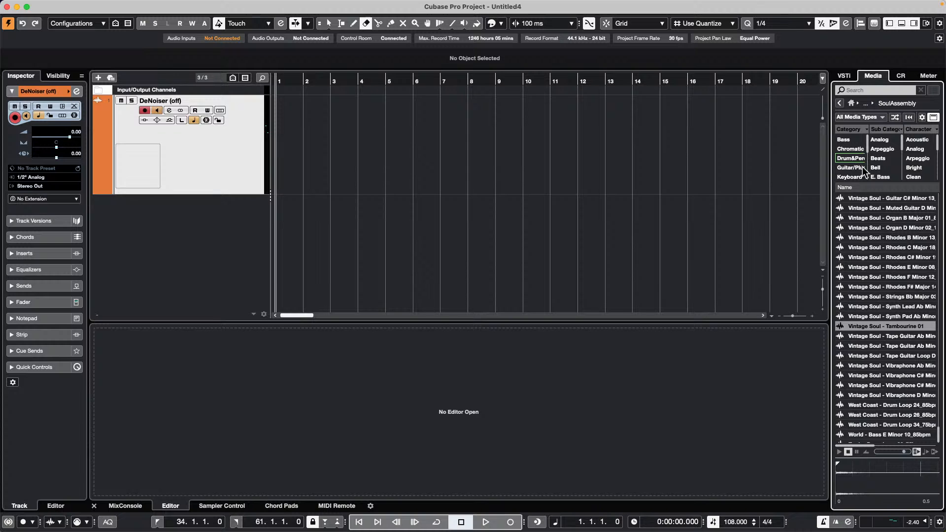
pyautogui.click(853, 158)
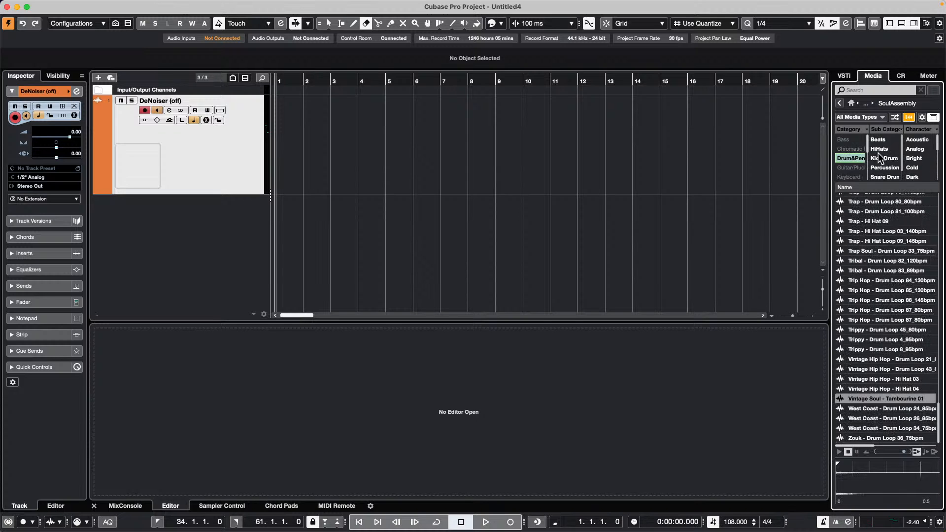
pyautogui.click(880, 141)
pyautogui.click(881, 247)
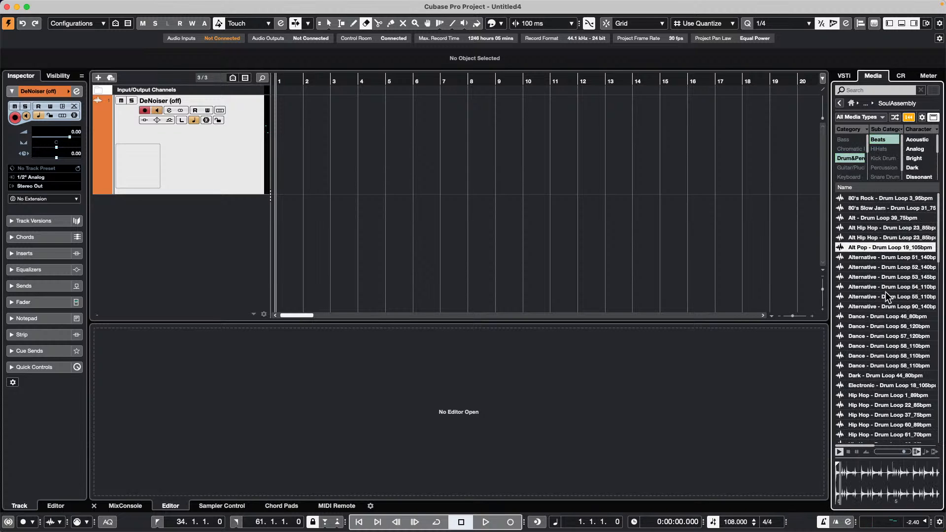
pyautogui.click(880, 376)
pyautogui.click(876, 347)
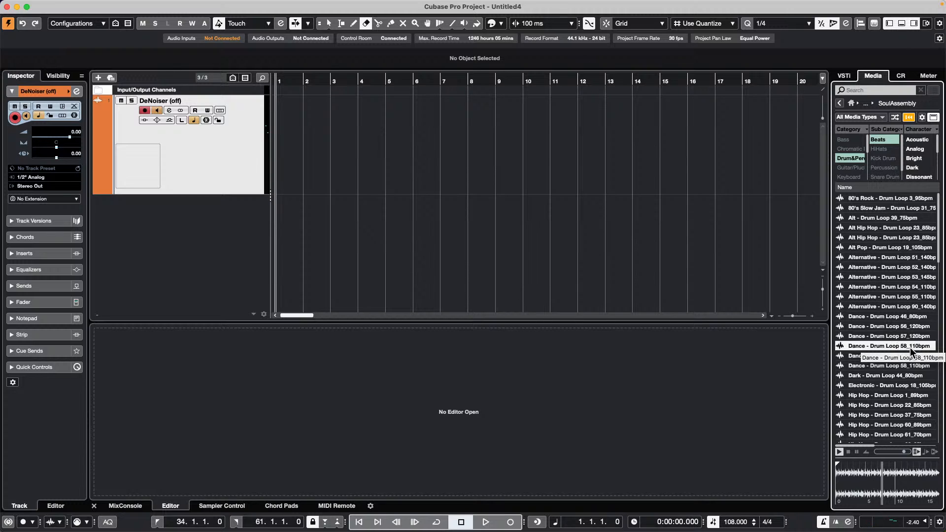
pyautogui.click(875, 327)
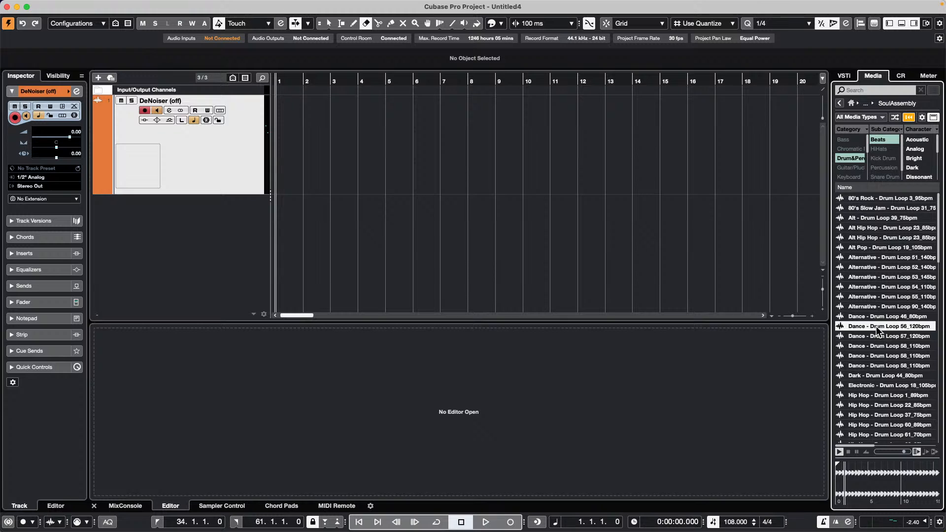
pyautogui.click(875, 307)
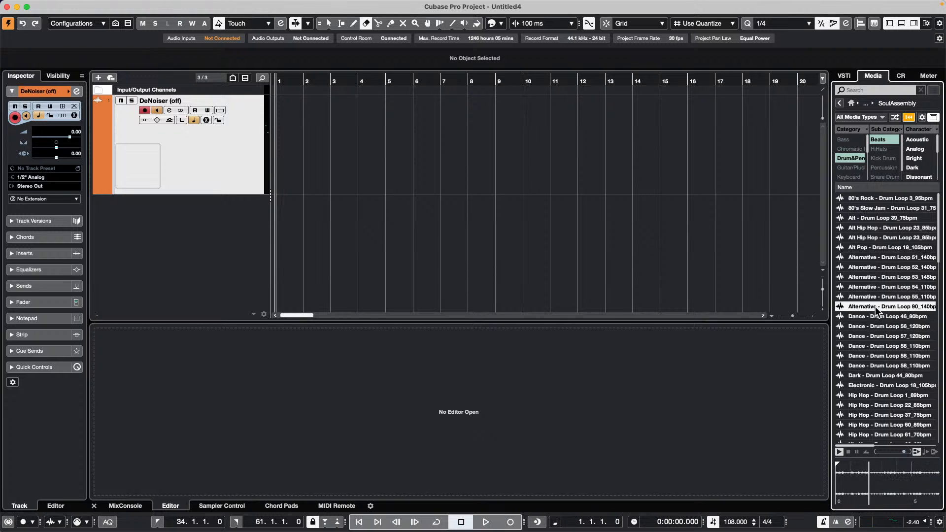
# - Place Alternative - Drum Loop 90_140bpm at bar 1 and raise its volume about 6 dB
pyautogui.moveTo(876, 309)
pyautogui.mouseDown()
pyautogui.moveTo(139, 91)
pyautogui.moveTo(236, 154)
pyautogui.moveTo(291, 173)
pyautogui.moveTo(275, 168)
pyautogui.mouseUp()
pyautogui.moveTo(292, 77)
pyautogui.mouseDown()
pyautogui.moveTo(316, 98)
pyautogui.moveTo(316, 10)
pyautogui.mouseUp()
pyautogui.press('1')
pyautogui.moveTo(301, 79); pyautogui.dragTo(232, 74)
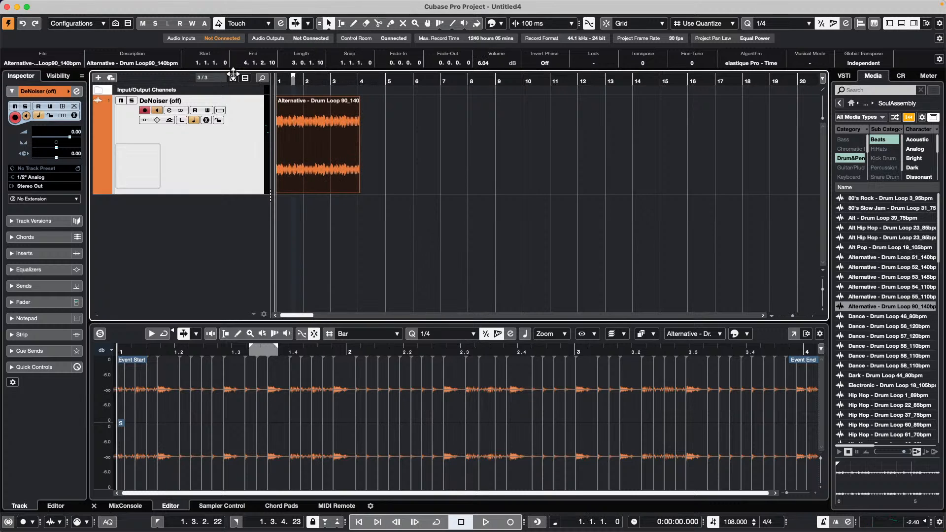
# - Play the loop, compare Musical Mode off and on, leave it on and stop
pyautogui.press('space')
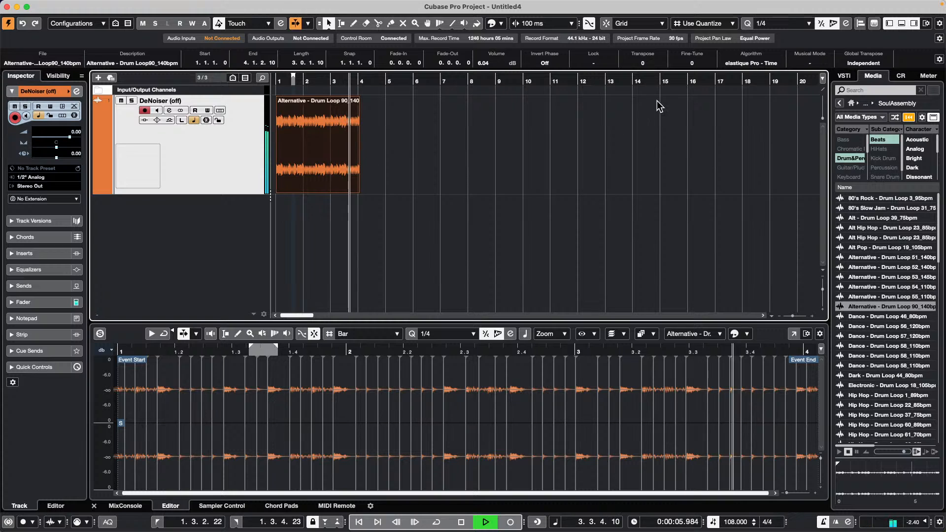
pyautogui.click(809, 63)
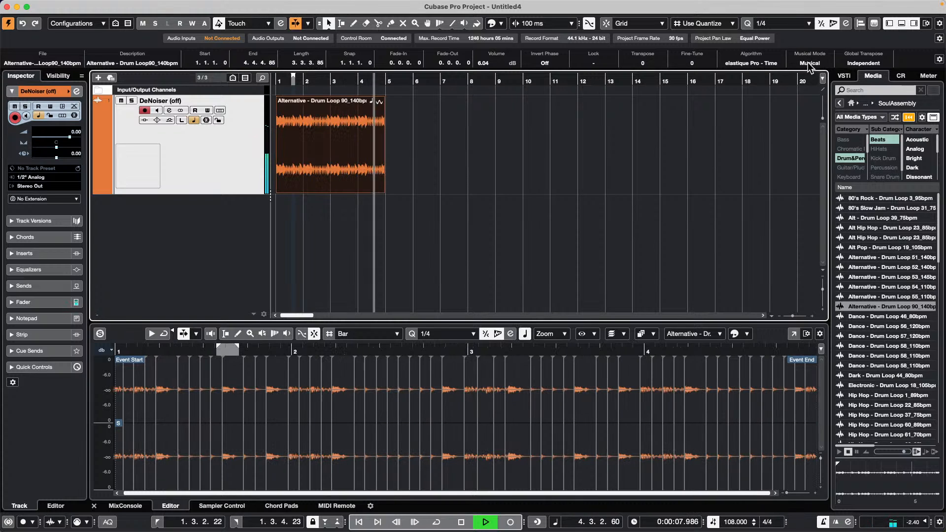
pyautogui.press('.')
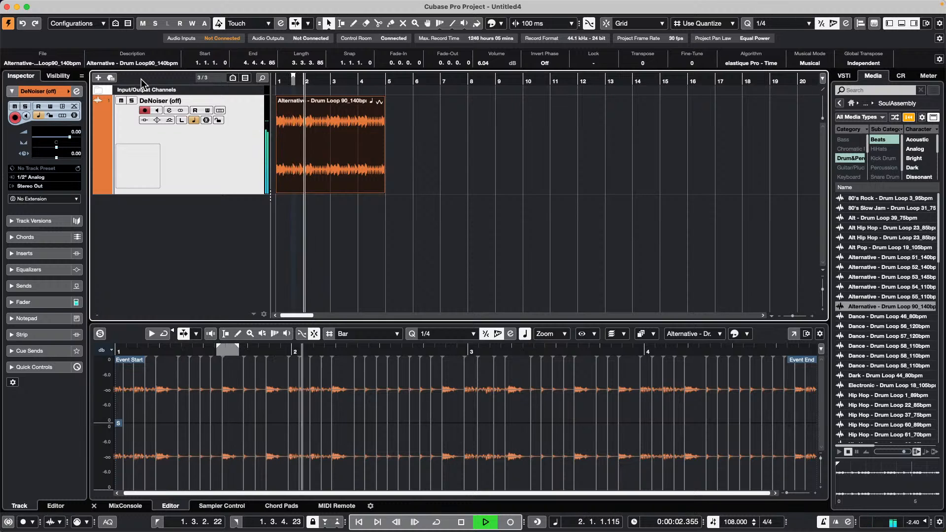
pyautogui.click(820, 63)
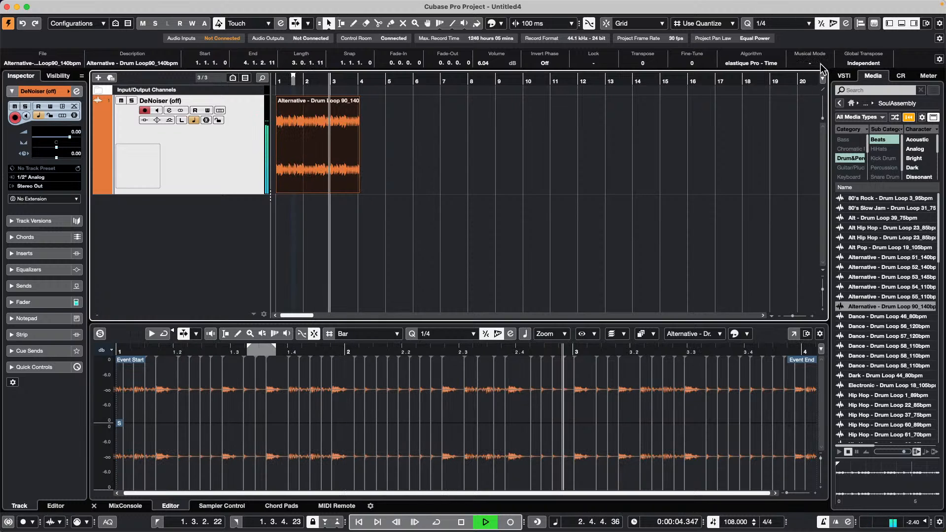
pyautogui.click(820, 63)
pyautogui.press('space')
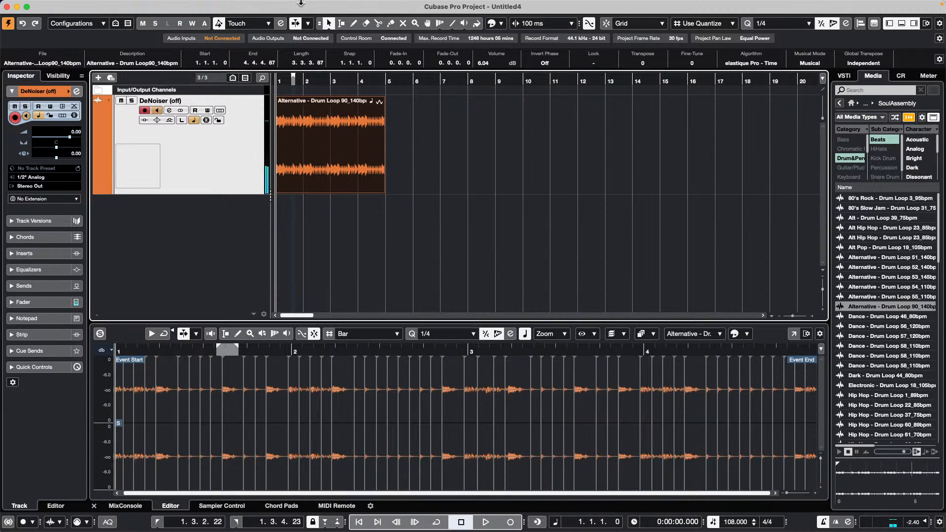
# - Open the MediaBay browser from the Media menu and close it again
pyautogui.click(185, 6)
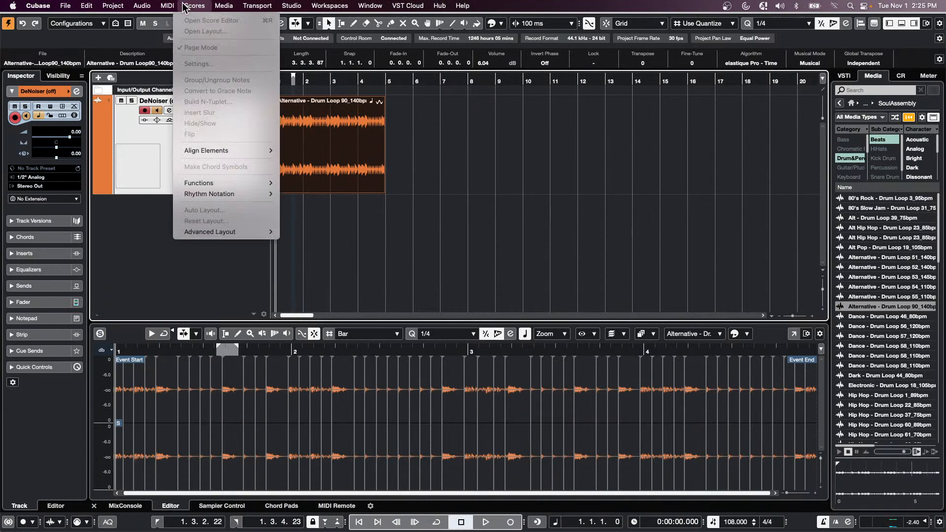
pyautogui.moveTo(224, 6)
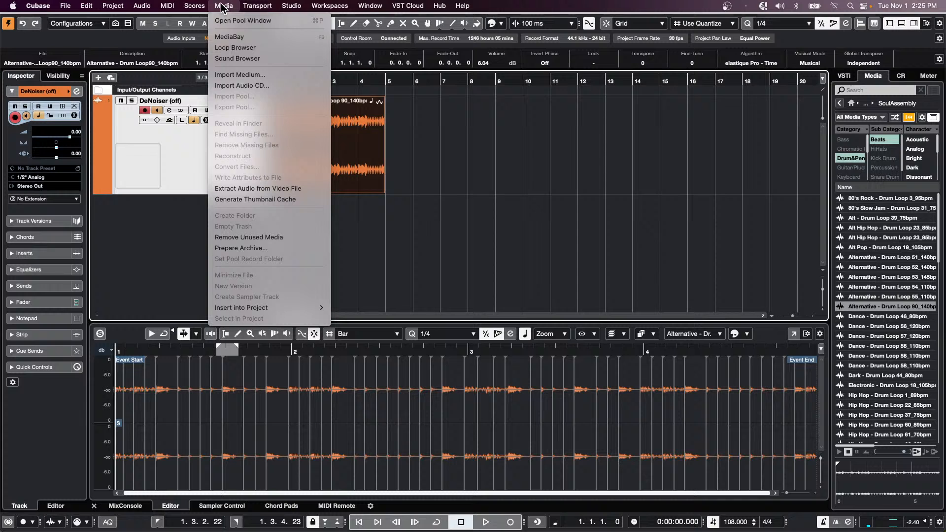
pyautogui.click(234, 37)
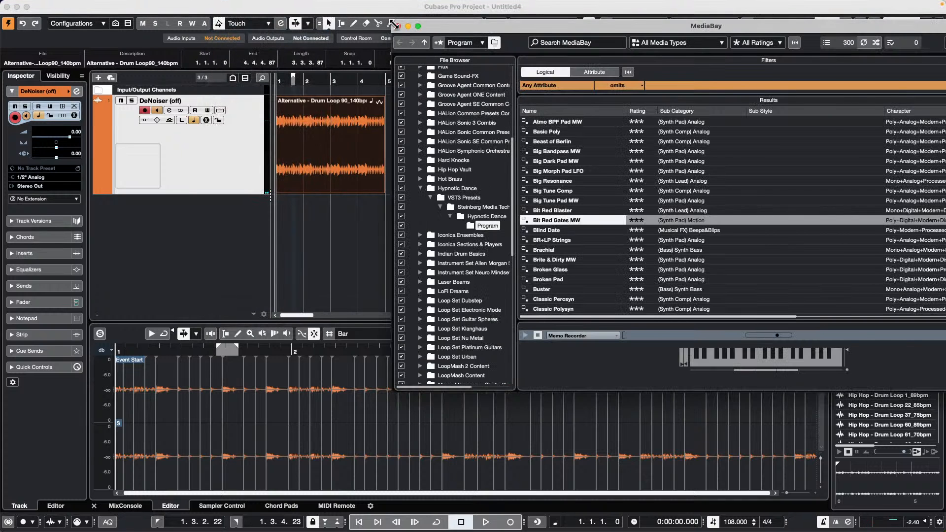
pyautogui.click(398, 25)
# - In the Pool's Audio folder, tick Musical Mode for the DeNoiser (off) clip, then close the Pool
pyautogui.click(224, 6)
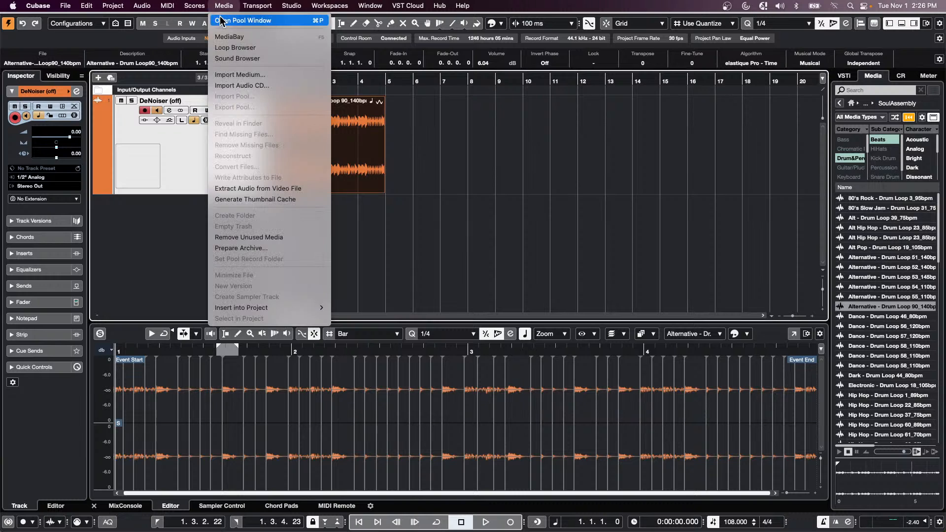
pyautogui.click(229, 20)
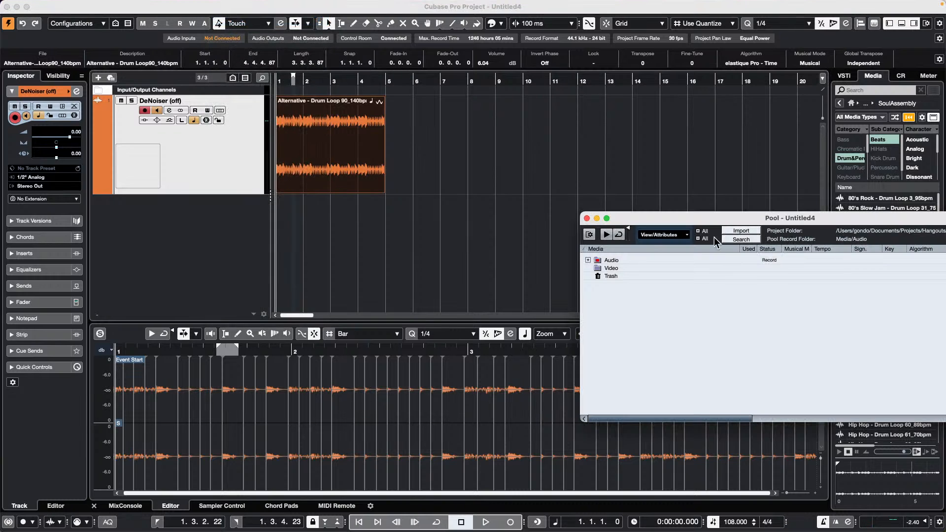
pyautogui.moveTo(655, 220); pyautogui.dragTo(410, 167)
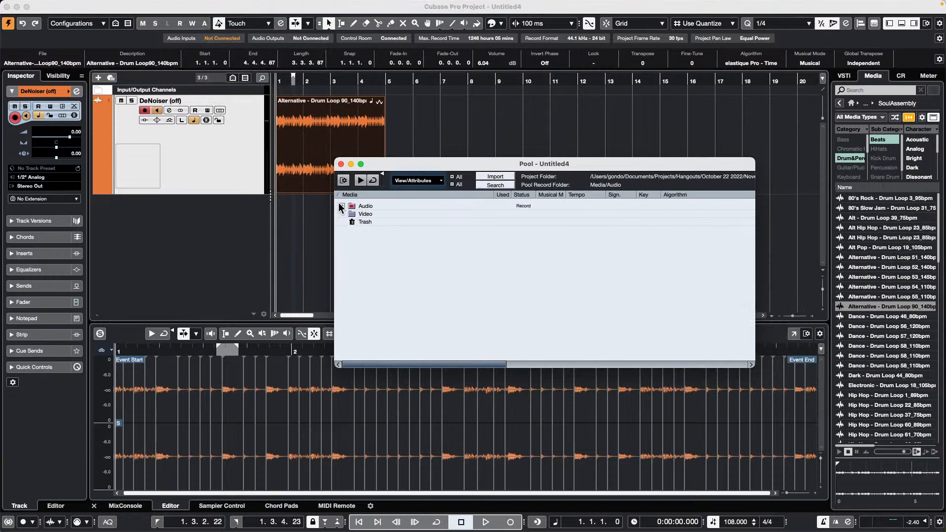
pyautogui.click(341, 205)
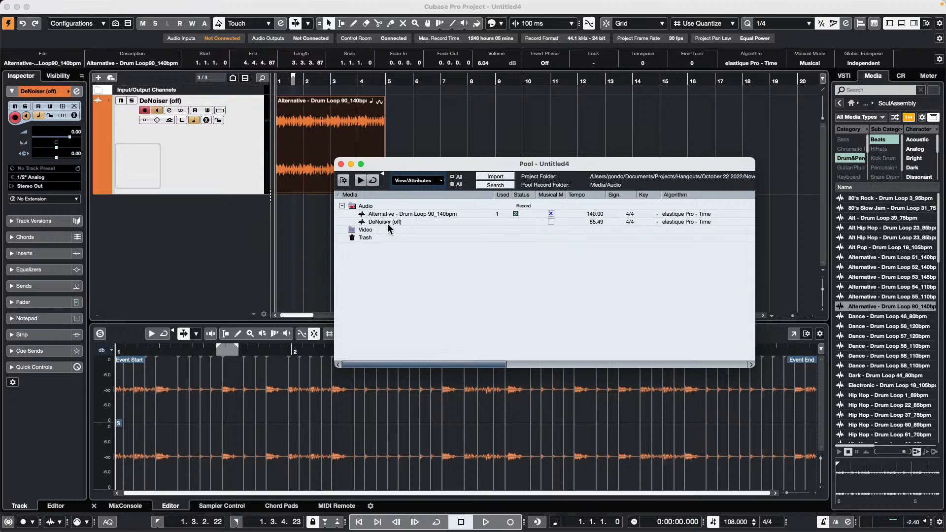
pyautogui.click(551, 221)
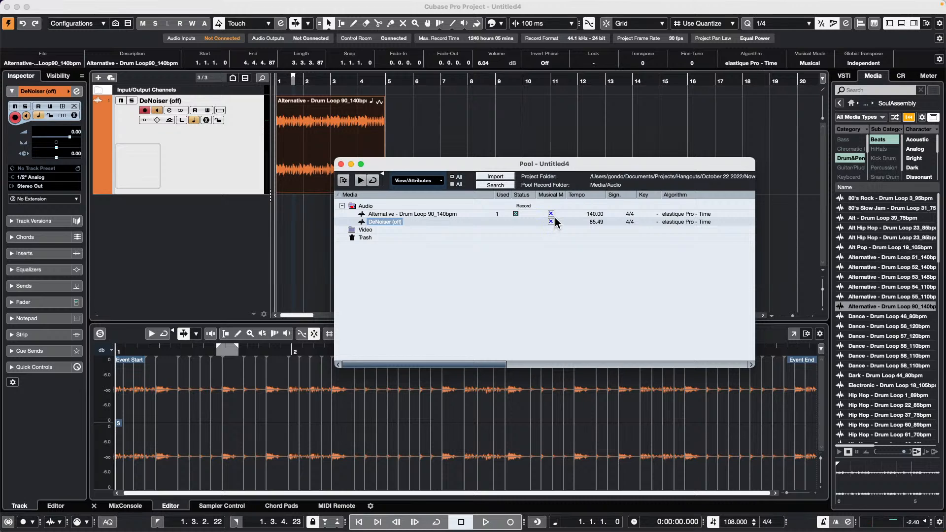
pyautogui.click(552, 215)
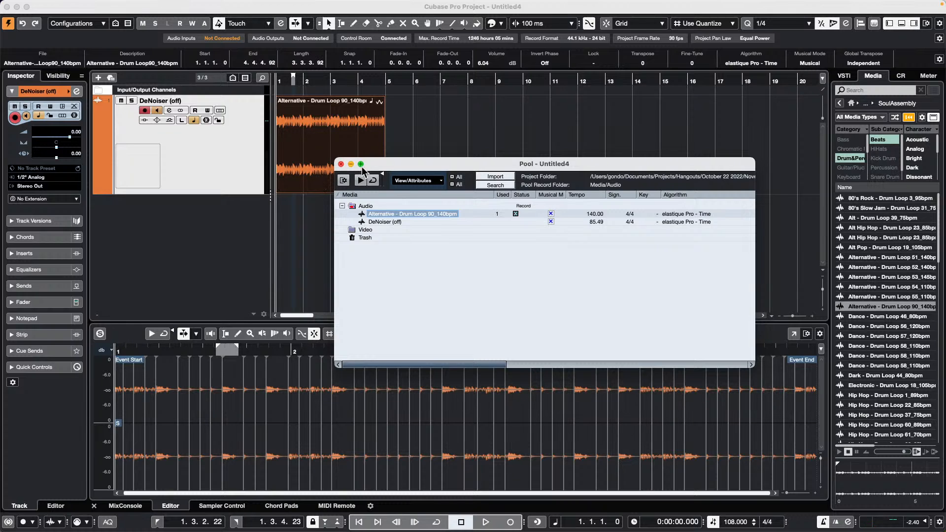
pyautogui.click(341, 164)
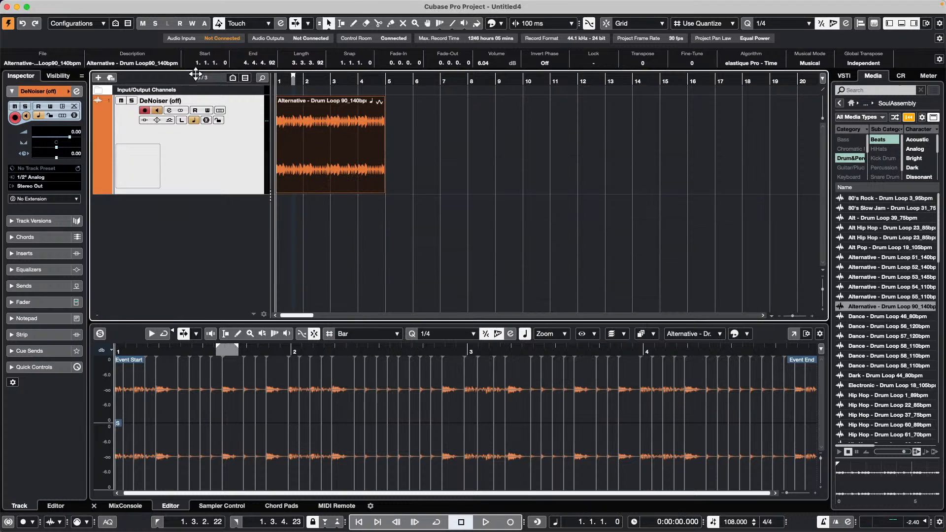
pyautogui.press('space')
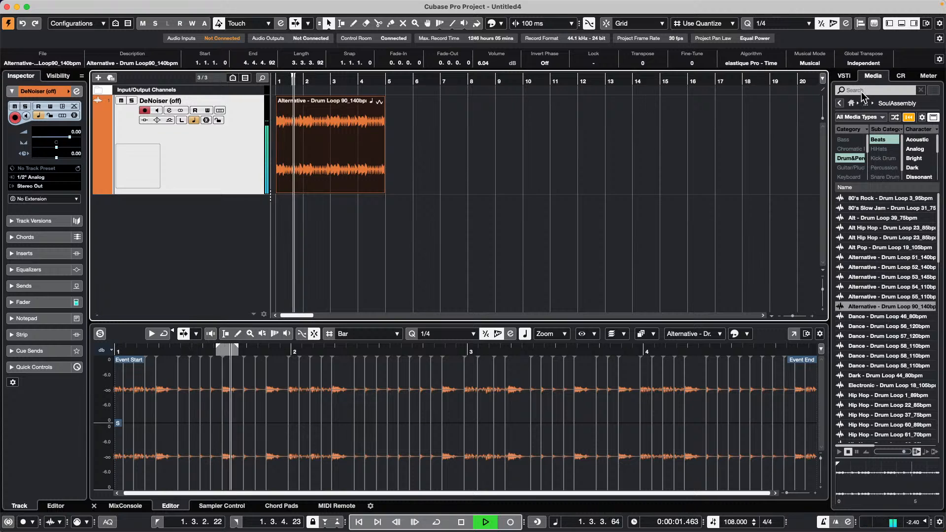
pyautogui.click(817, 61)
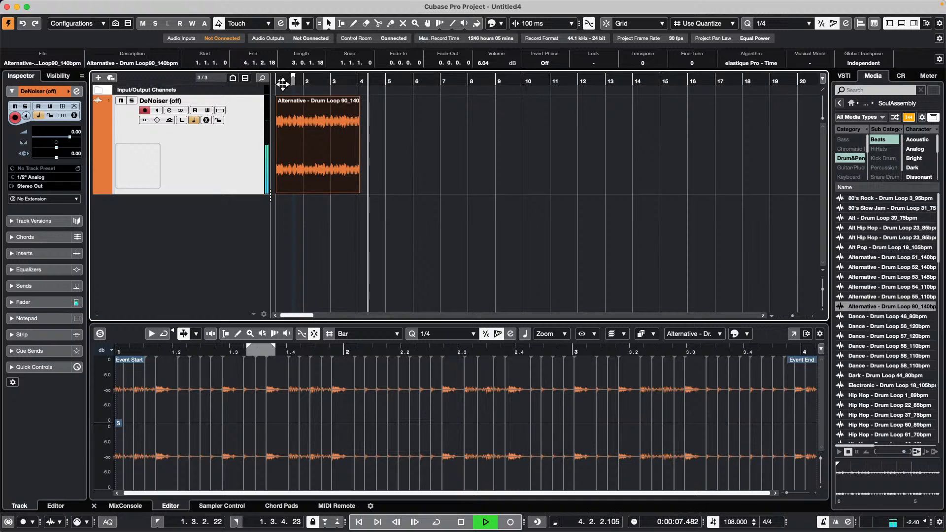
pyautogui.moveTo(318, 82); pyautogui.dragTo(18, 39)
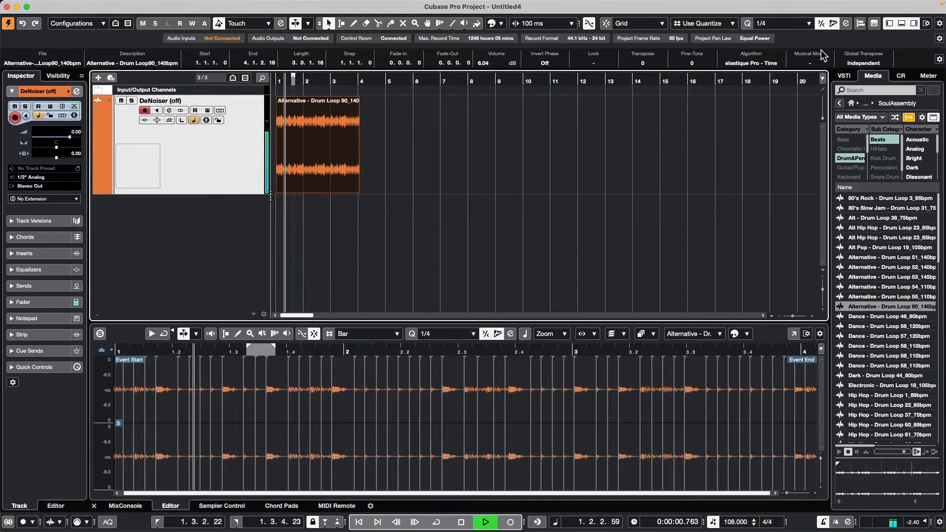
pyautogui.click(814, 62)
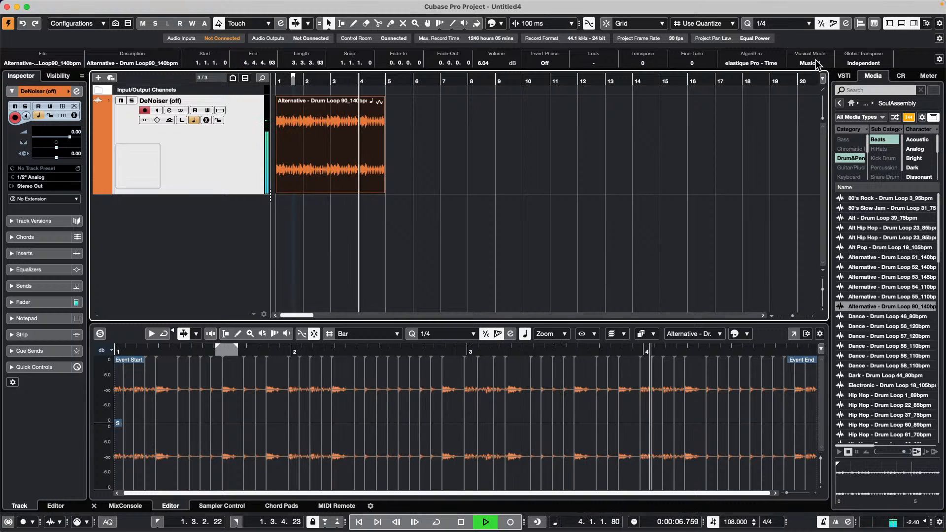
# - Stop playback at bar 1 and open the File menu
pyautogui.press('space')
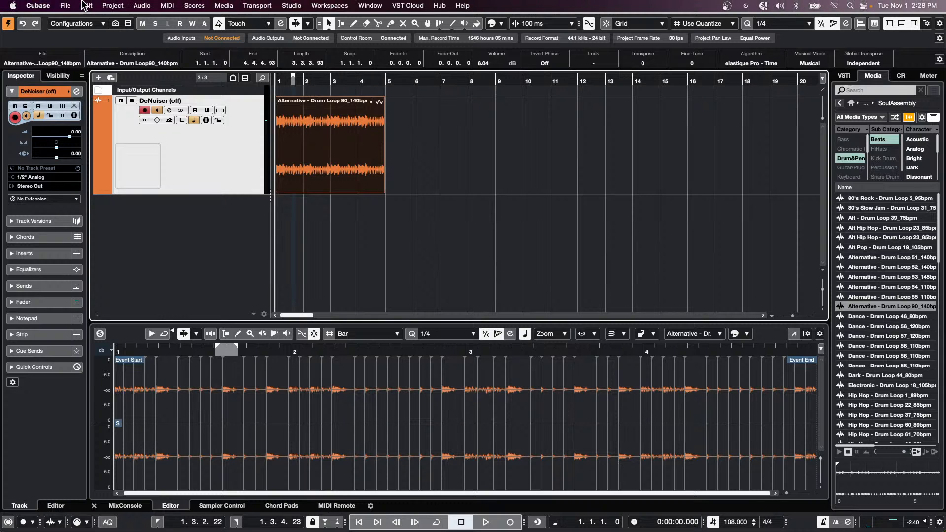
pyautogui.click(65, 6)
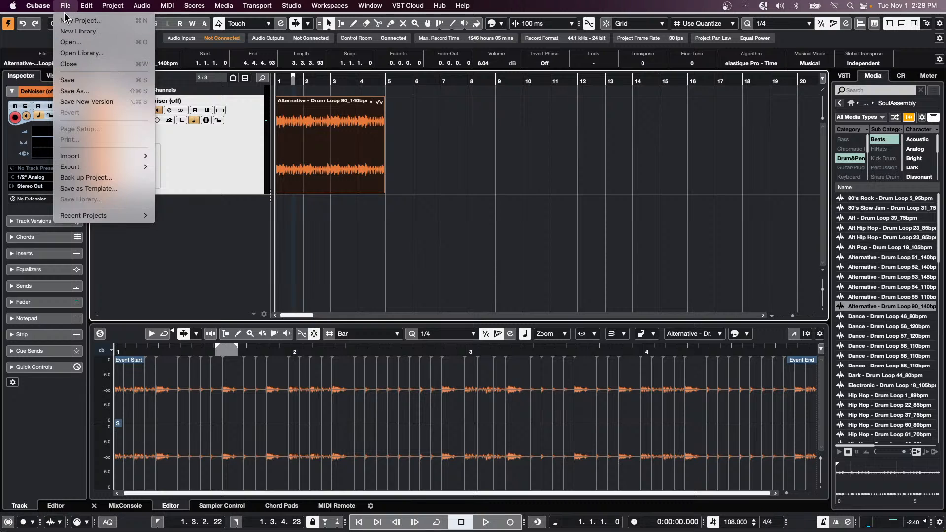
# - Open CX Audio.cpr from Recent Projects and make it the active project
pyautogui.moveTo(98, 215)
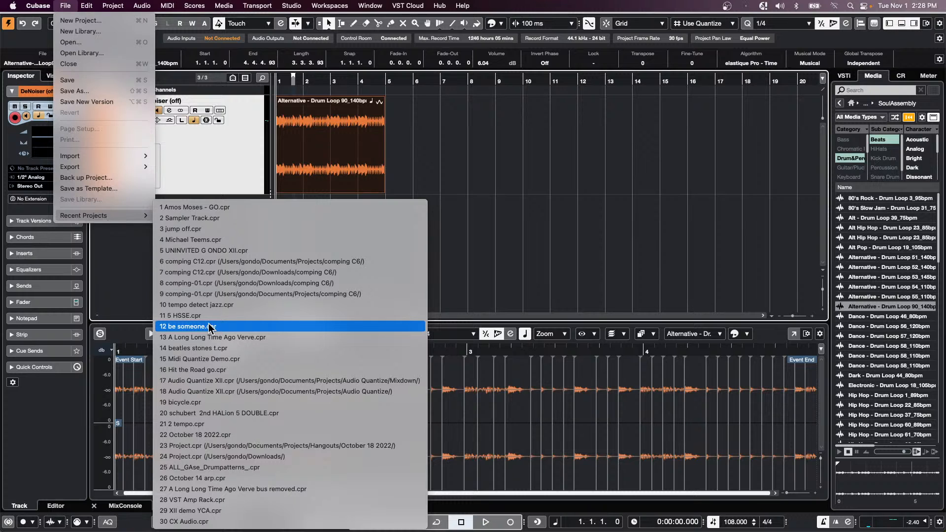
pyautogui.click(232, 521)
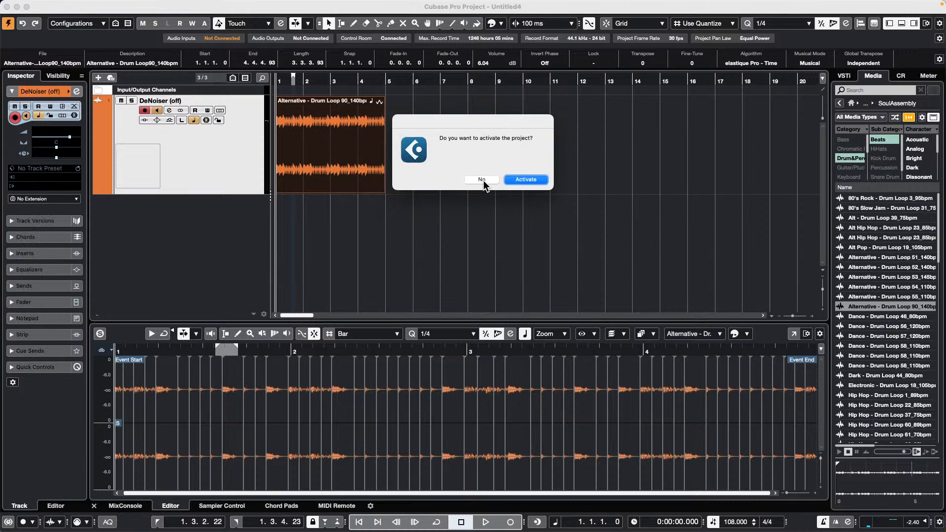
pyautogui.click(531, 180)
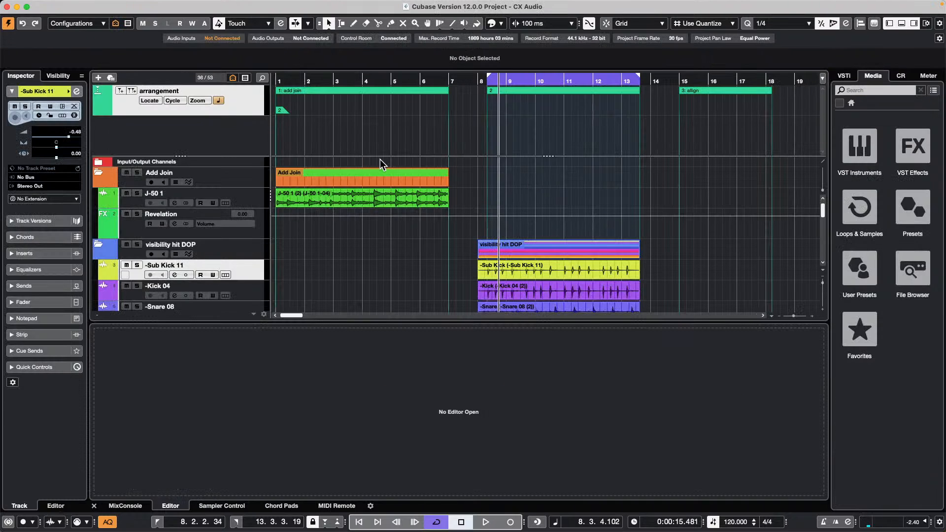
# - Select J-50 1, zoom to bars 1–6, and play it from bar 1 before stopping
pyautogui.click(294, 194)
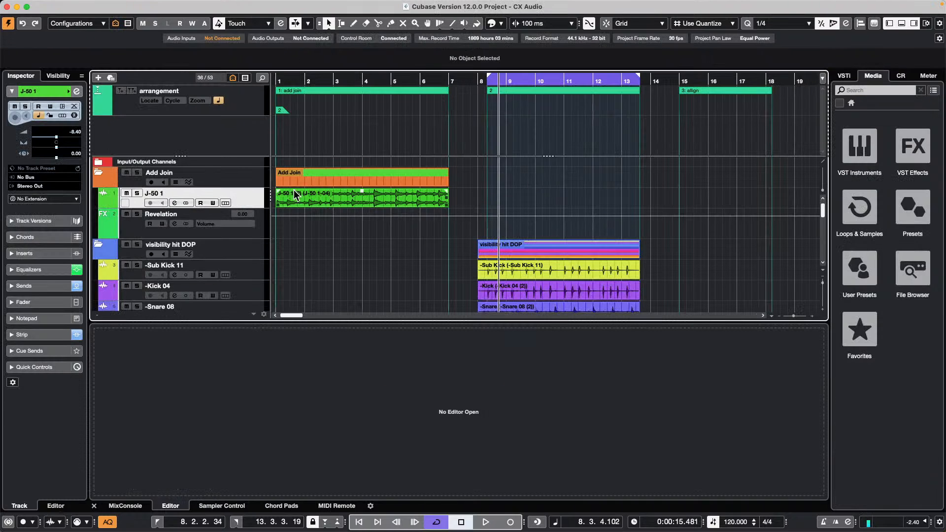
pyautogui.moveTo(298, 83); pyautogui.dragTo(220, 102)
pyautogui.press('space')
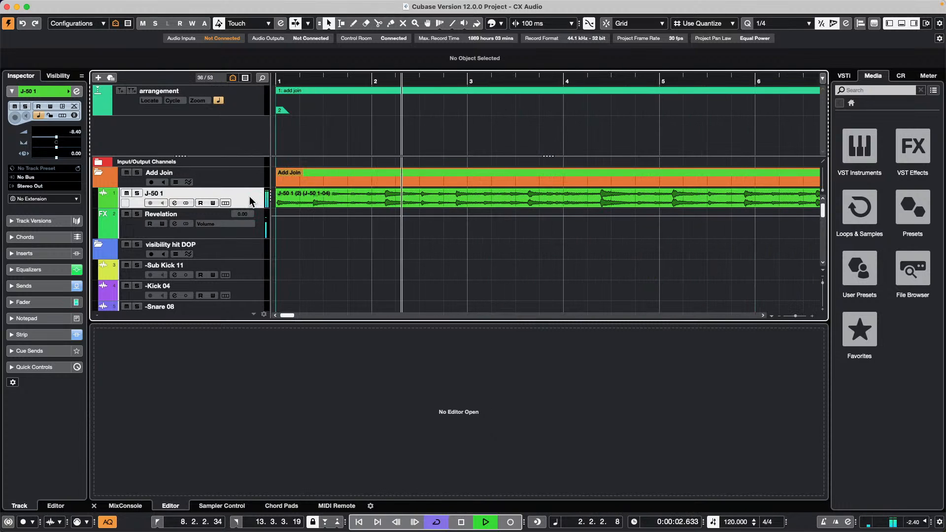
pyautogui.press('space')
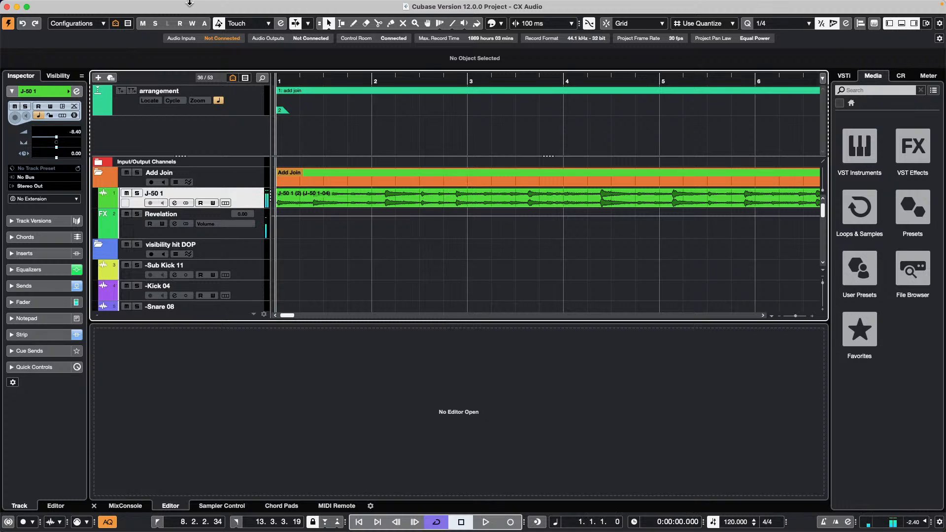
pyautogui.click(112, 5)
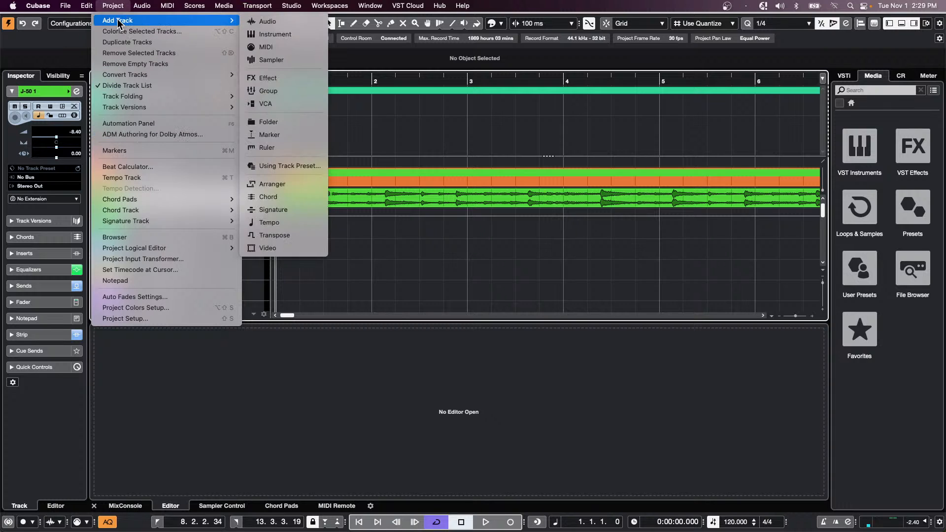
# - Run Multi-Channel to Mono on J-50 1, creating J-50 1_L and J-50 1_R while keeping the source
pyautogui.moveTo(146, 10)
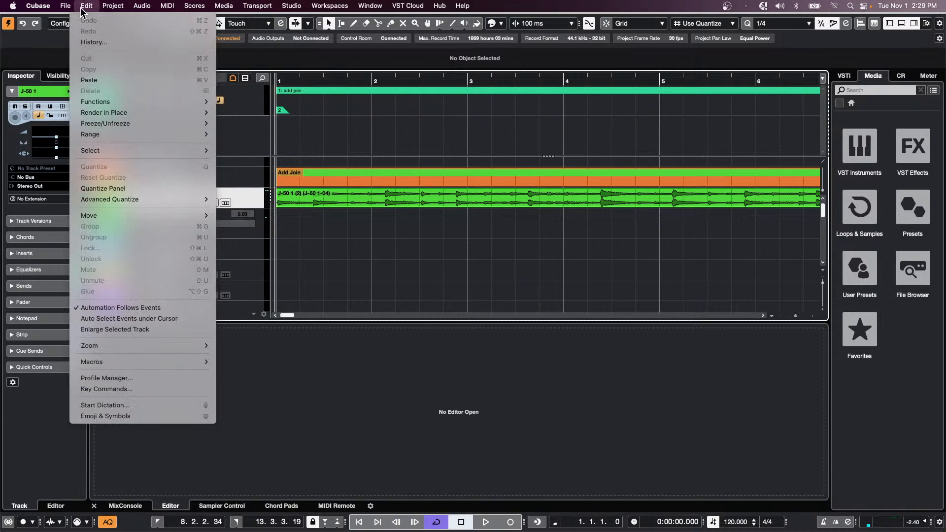
pyautogui.moveTo(145, 75)
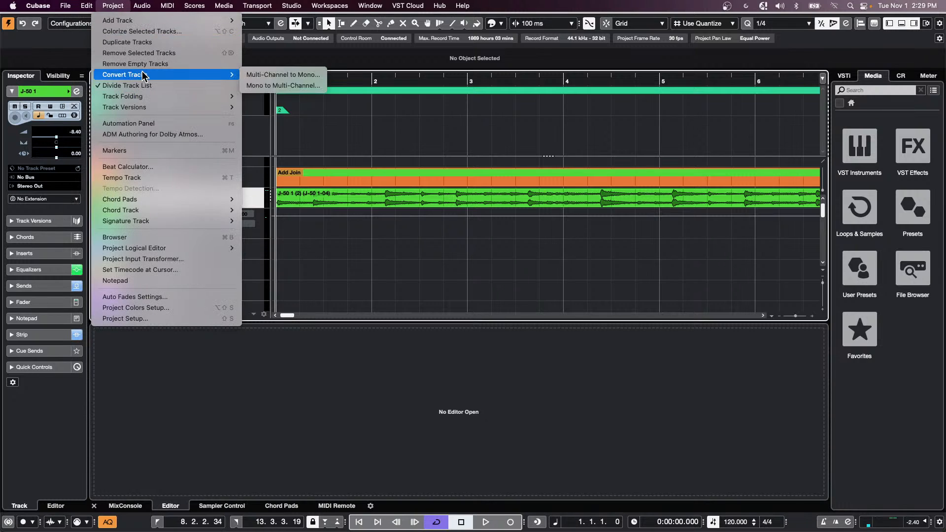
pyautogui.click(282, 75)
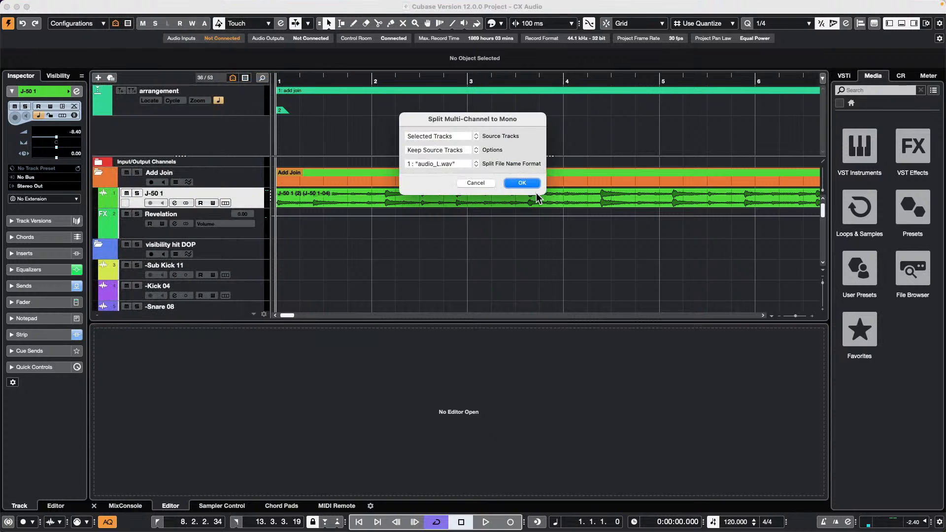
pyautogui.click(534, 187)
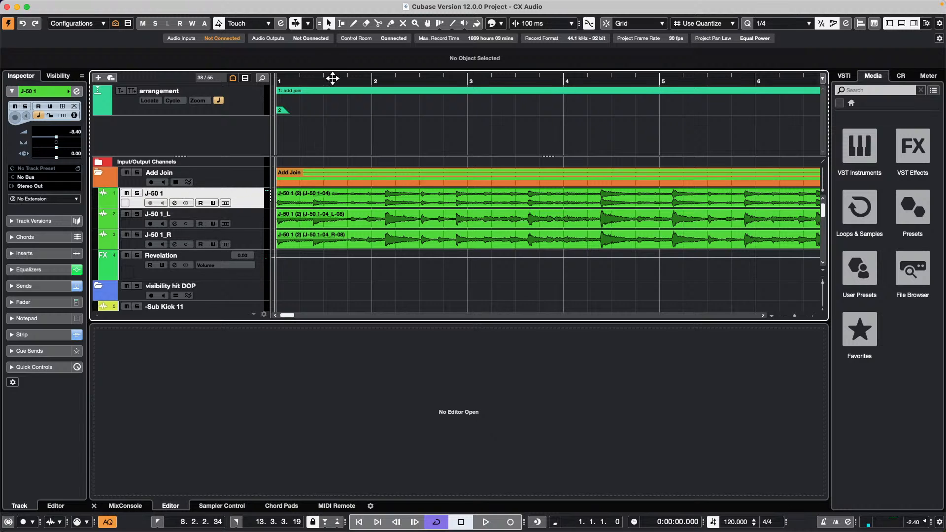
# - Mute J-50 1, zoom in around bar 2, and close the lower zone
pyautogui.click(124, 193)
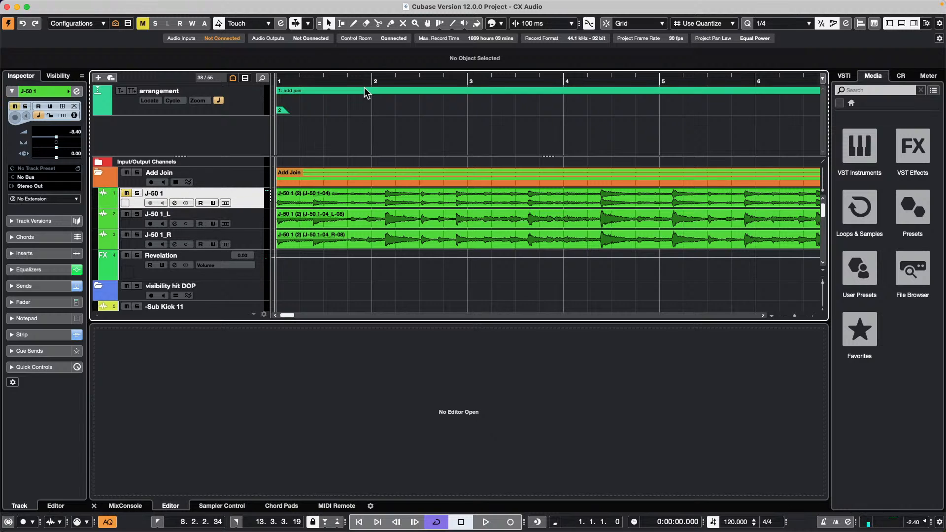
pyautogui.click(394, 83)
pyautogui.moveTo(394, 85); pyautogui.dragTo(387, 146)
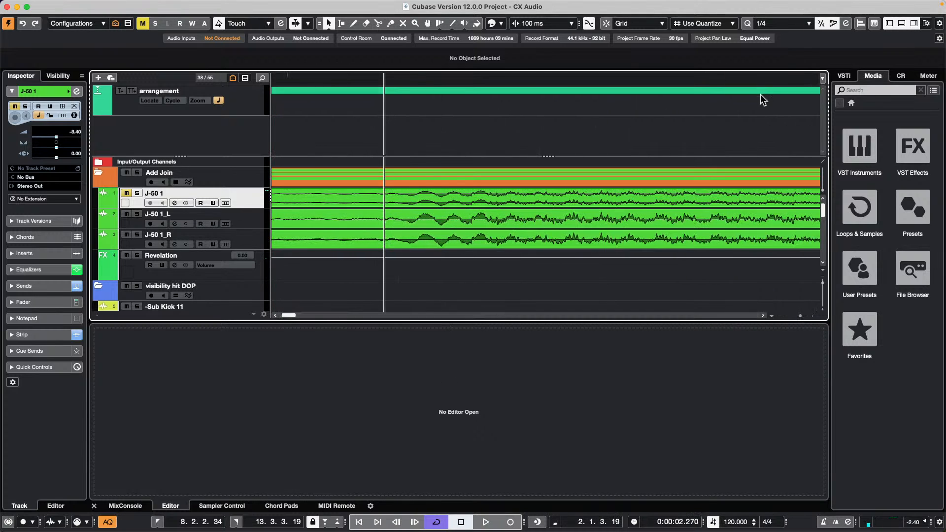
pyautogui.click(901, 23)
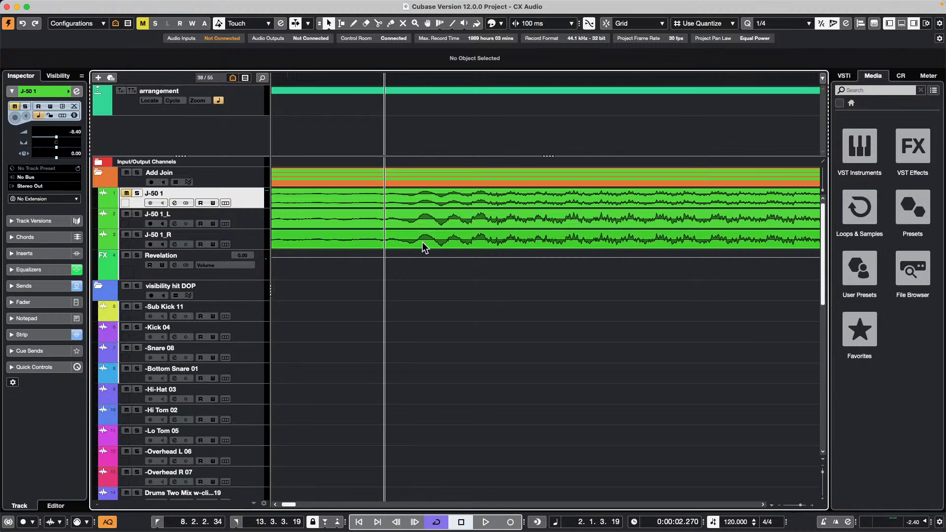
# - Enlarge the J-50 1_L and J-50 1_R tracks, zoom closer, and select the J-50 1_R event
pyautogui.click(243, 245)
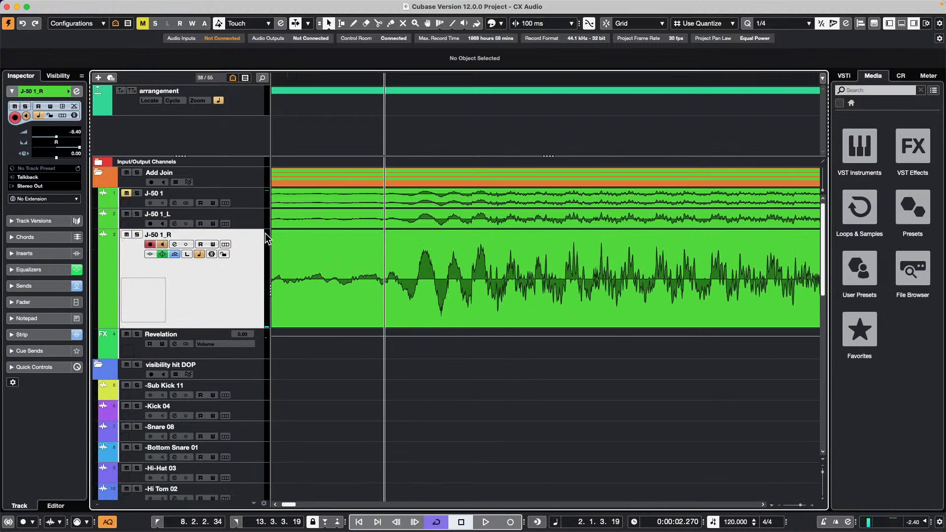
pyautogui.click(231, 222)
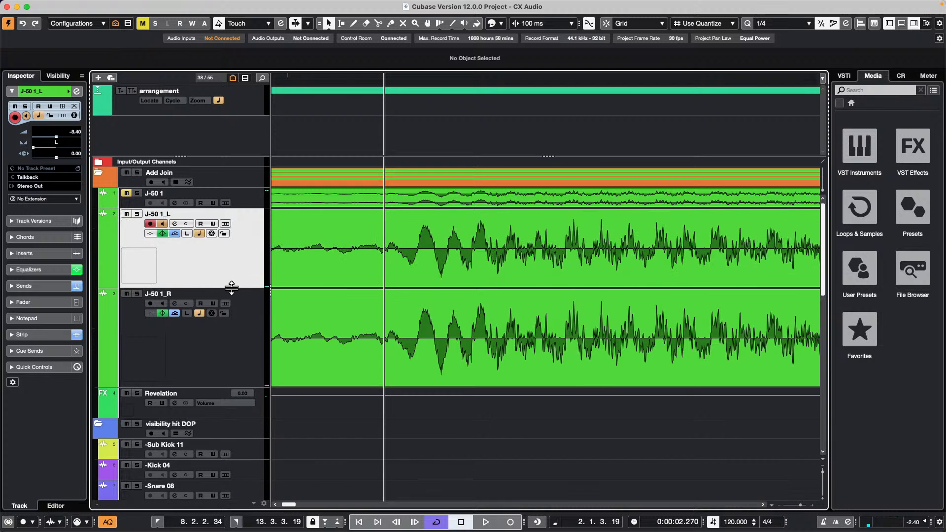
pyautogui.moveTo(231, 299); pyautogui.dragTo(232, 319)
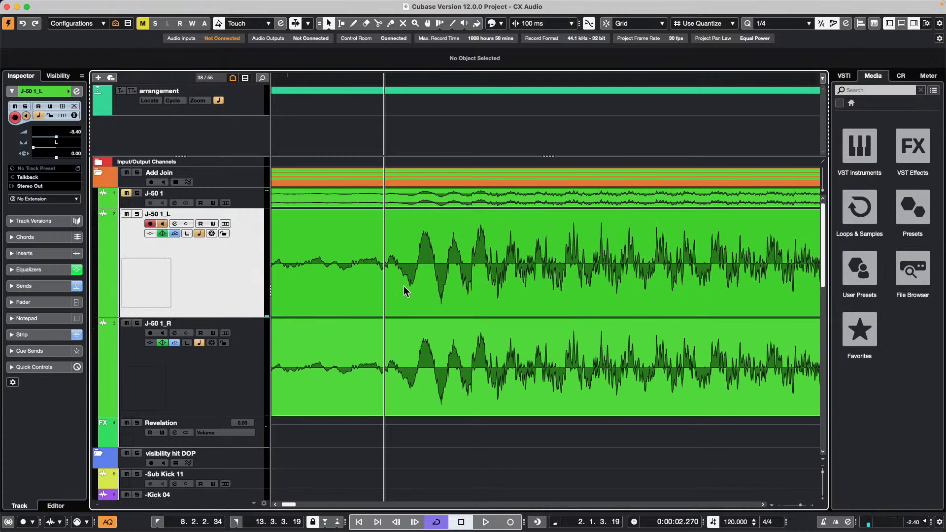
pyautogui.moveTo(382, 78); pyautogui.dragTo(382, 90)
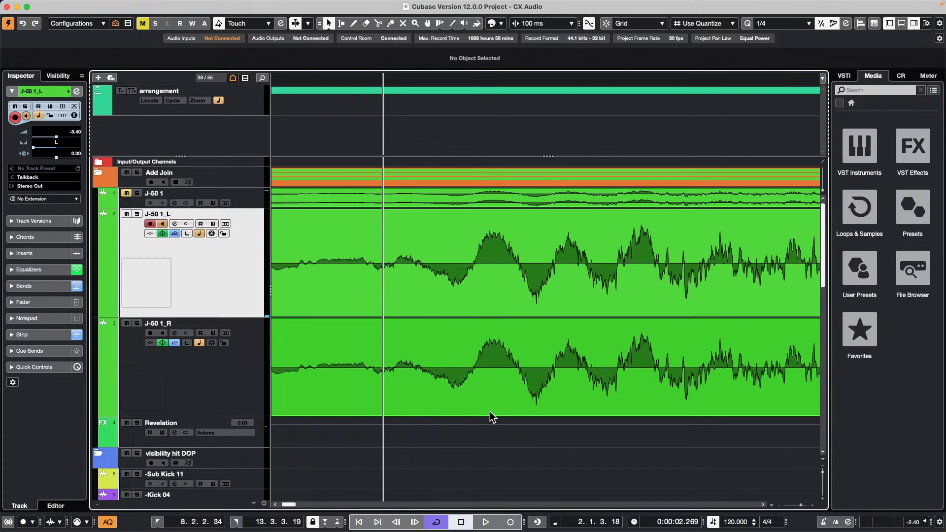
pyautogui.click(494, 397)
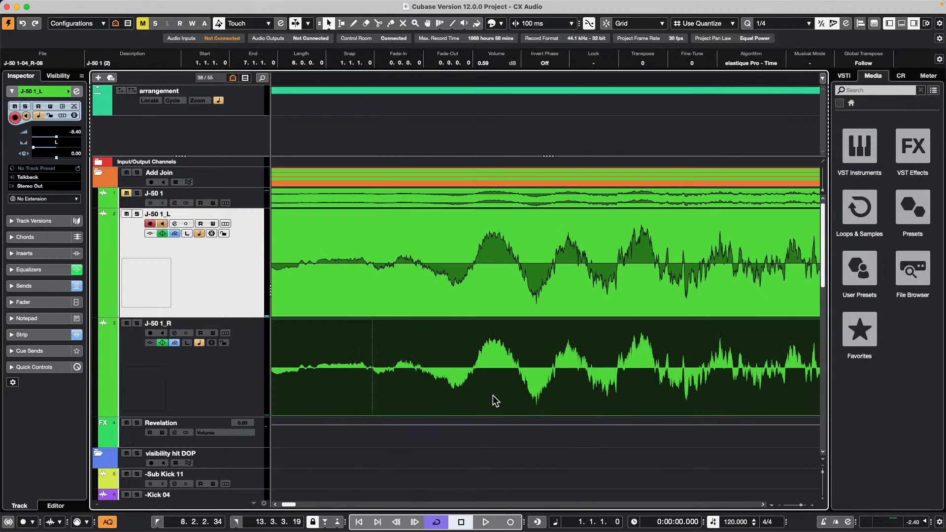
# - Invert the J-50 1_R event's phase and play from near bar 2, then turn inversion off and stop
pyautogui.click(555, 64)
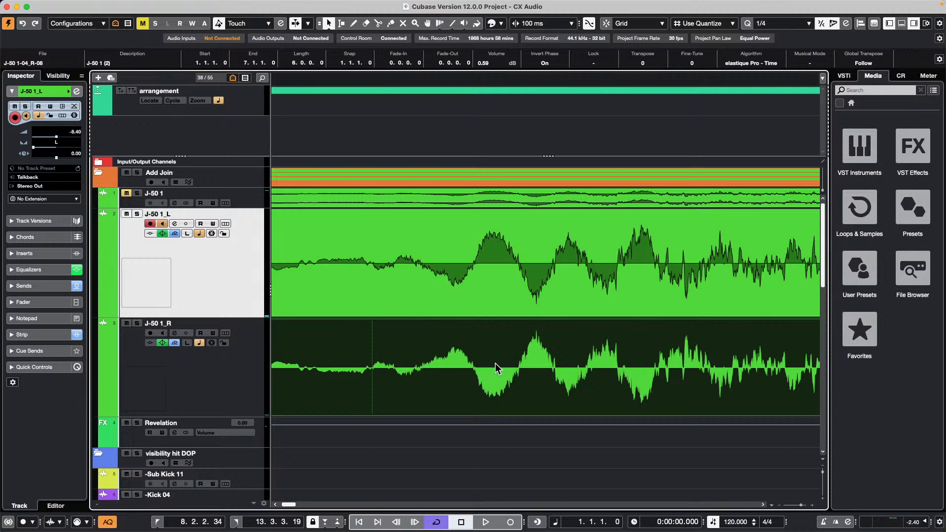
pyautogui.click(426, 80)
pyautogui.moveTo(426, 80); pyautogui.dragTo(422, 42)
pyautogui.press('space')
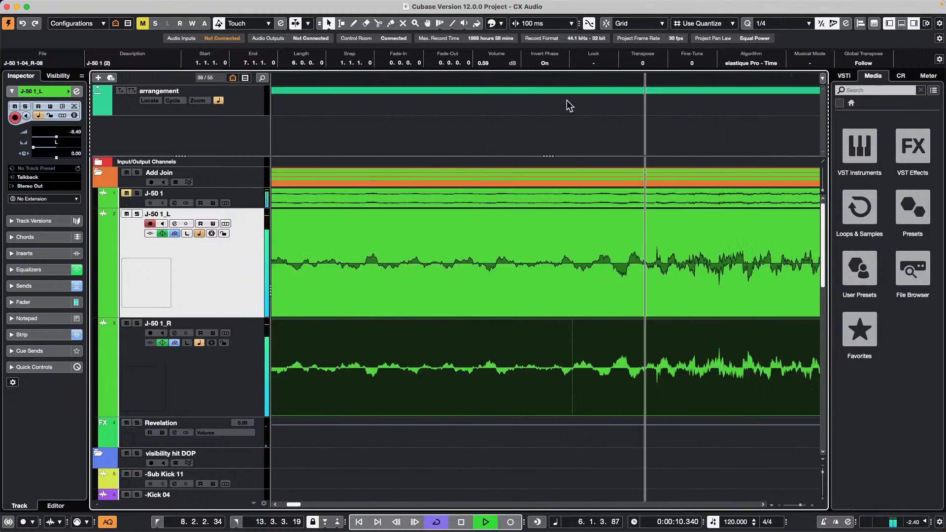
pyautogui.click(550, 64)
pyautogui.press('space')
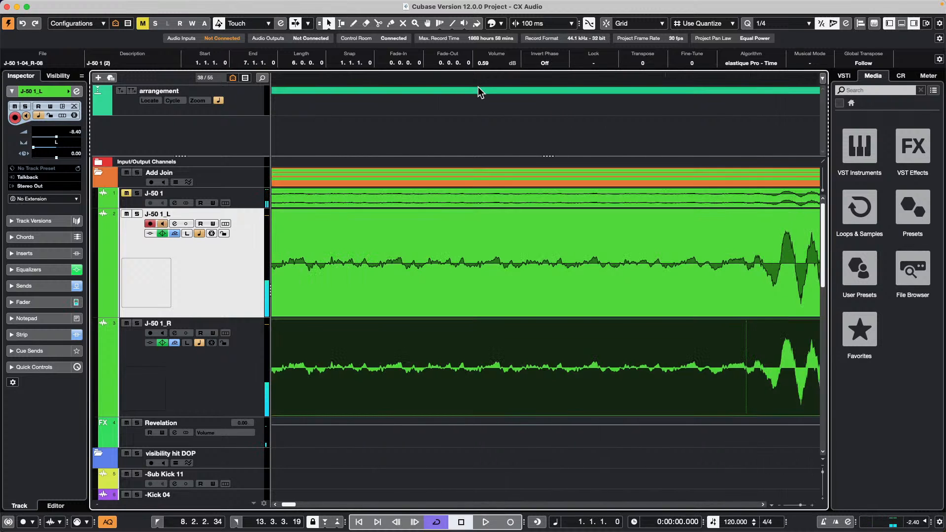
# - Loop the event's range and toggle phase inversion on and off, ending with it off
pyautogui.press('p')
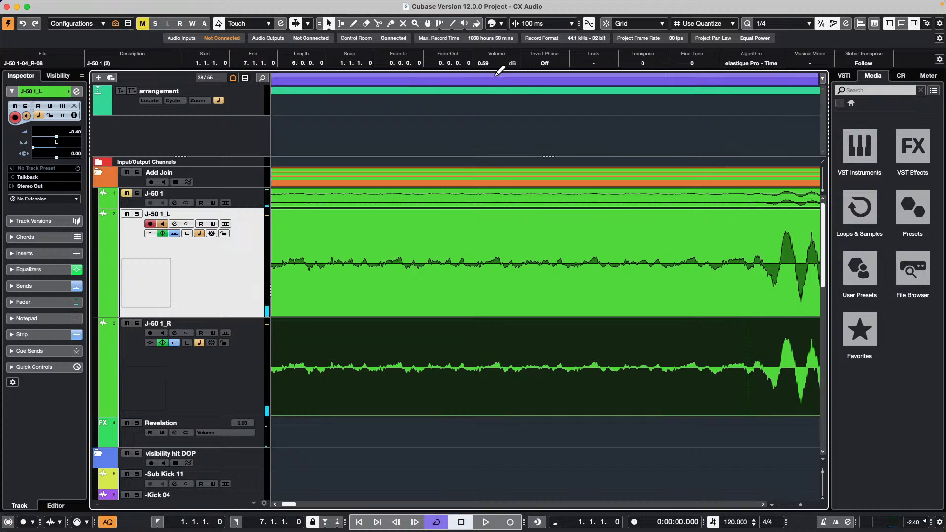
pyautogui.press('space')
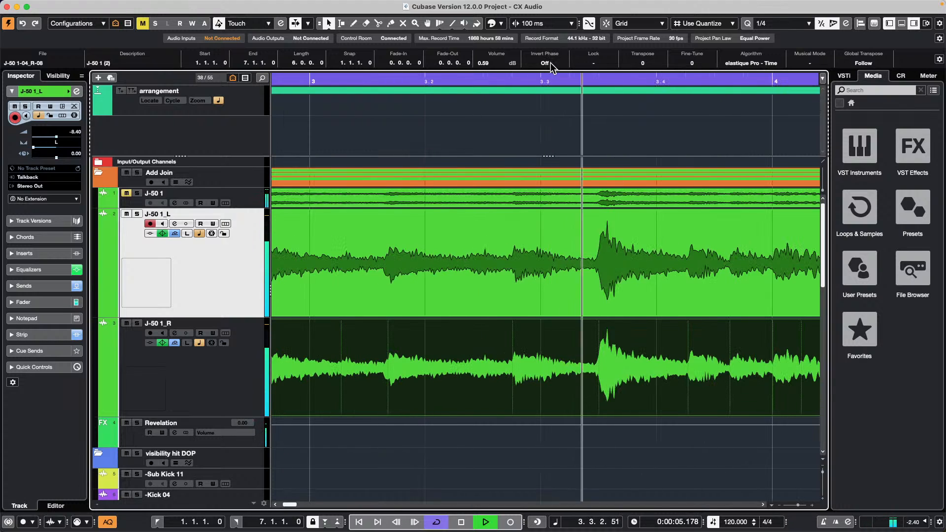
pyautogui.click(550, 64)
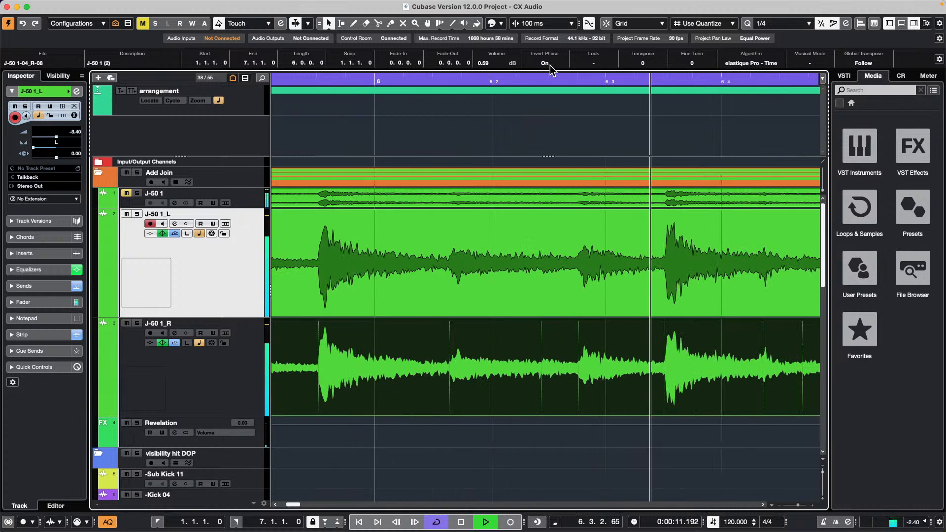
pyautogui.click(550, 64)
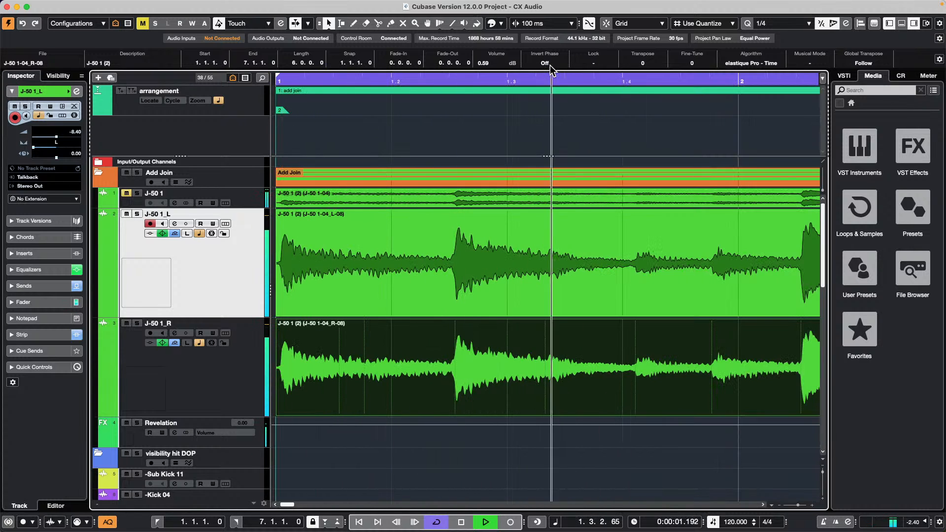
pyautogui.click(550, 64)
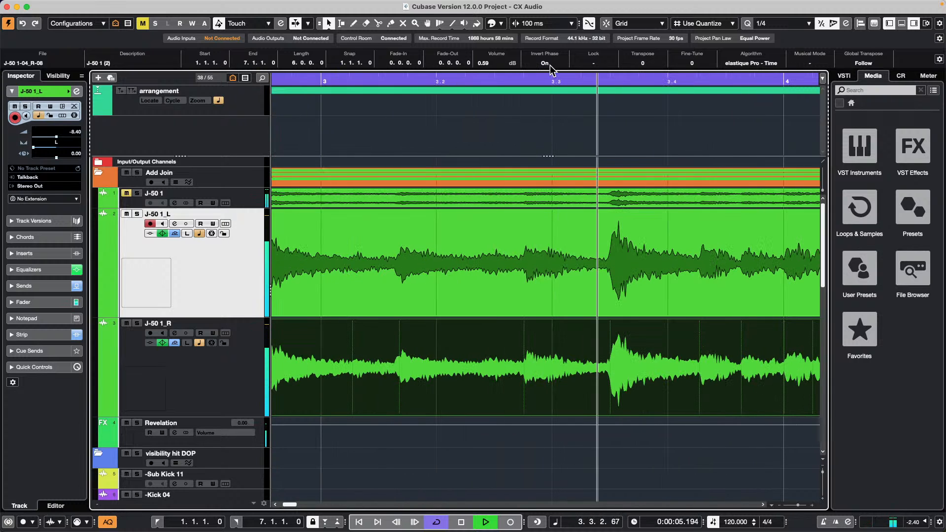
pyautogui.click(549, 64)
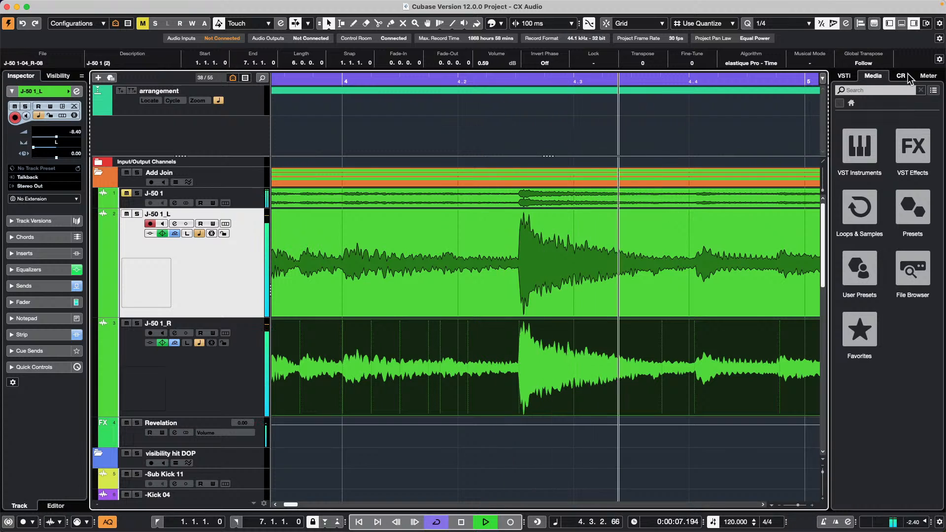
# - Show the Control Room inserts and bring the SuperVision window fully into view
pyautogui.click(872, 22)
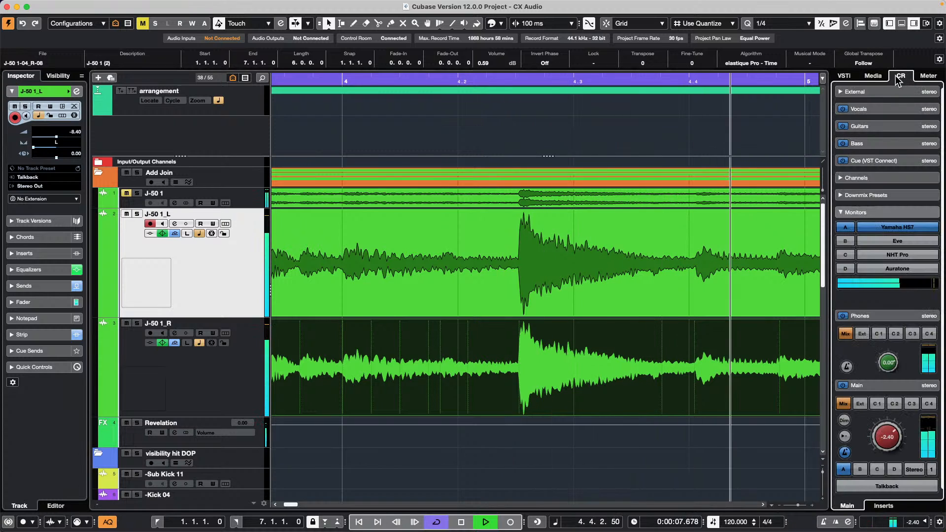
pyautogui.click(884, 505)
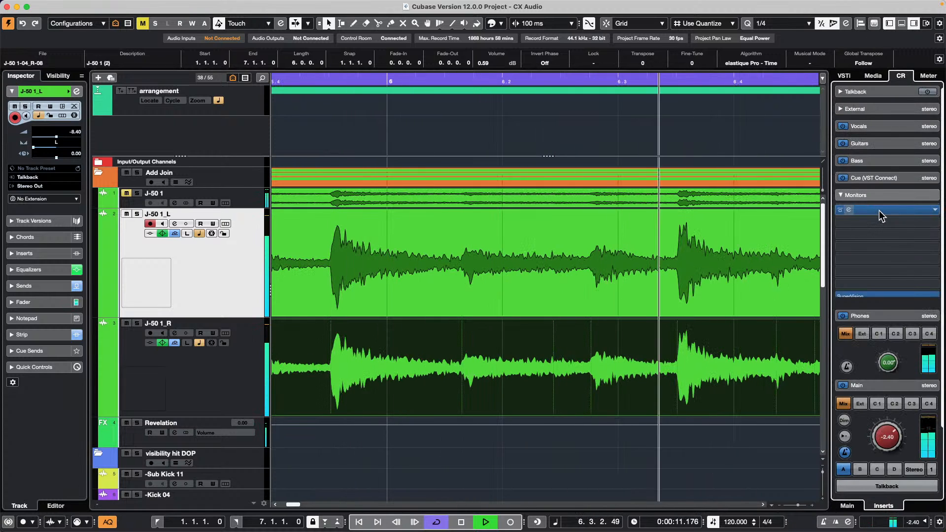
pyautogui.click(889, 489)
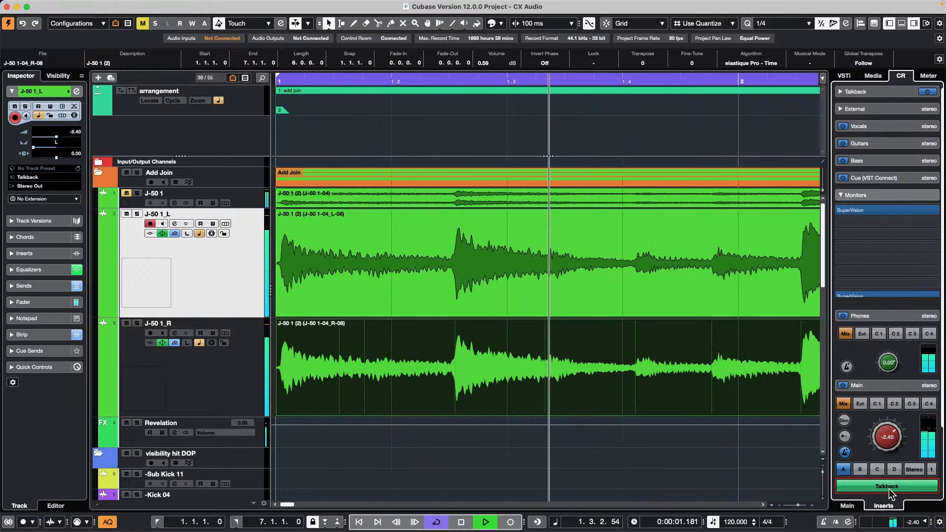
pyautogui.click(888, 386)
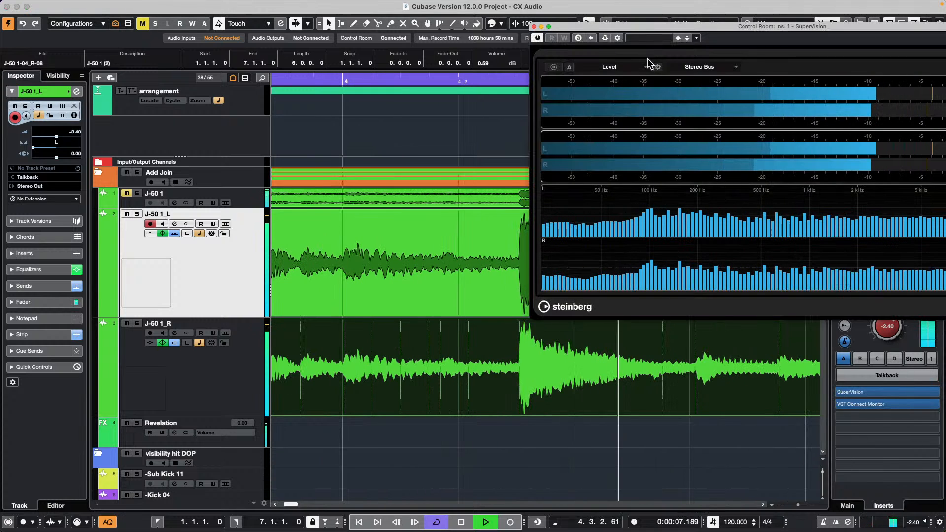
pyautogui.moveTo(698, 27); pyautogui.dragTo(508, 69)
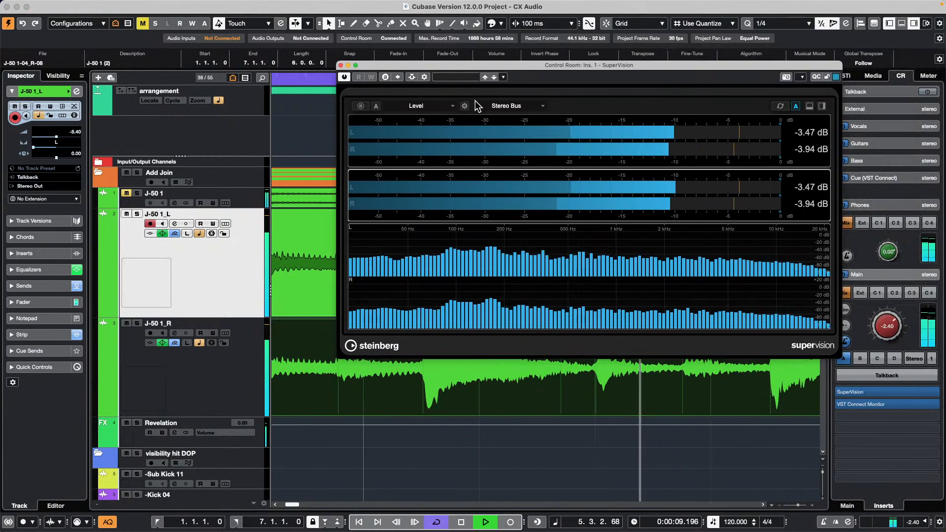
# - Switch the meter to a Phasescope and remove the Level and Spectrum modules
pyautogui.click(427, 106)
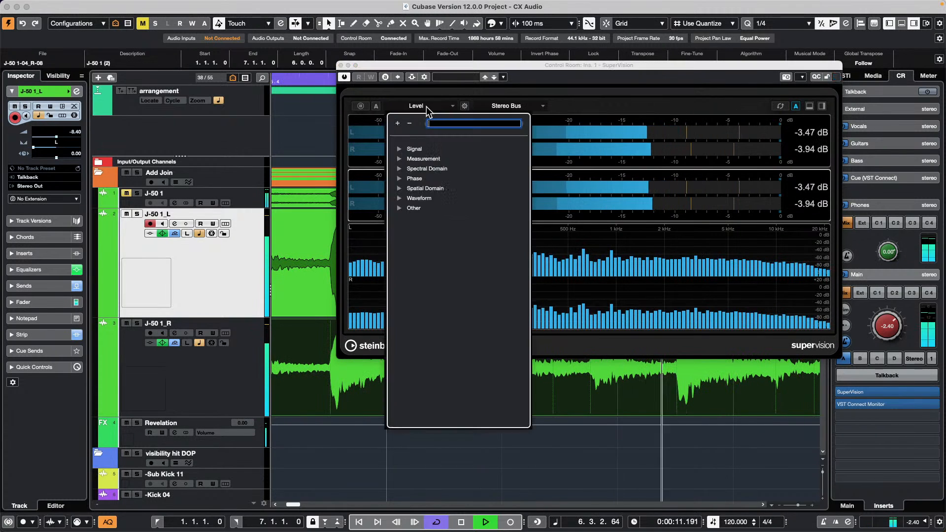
pyautogui.click(399, 179)
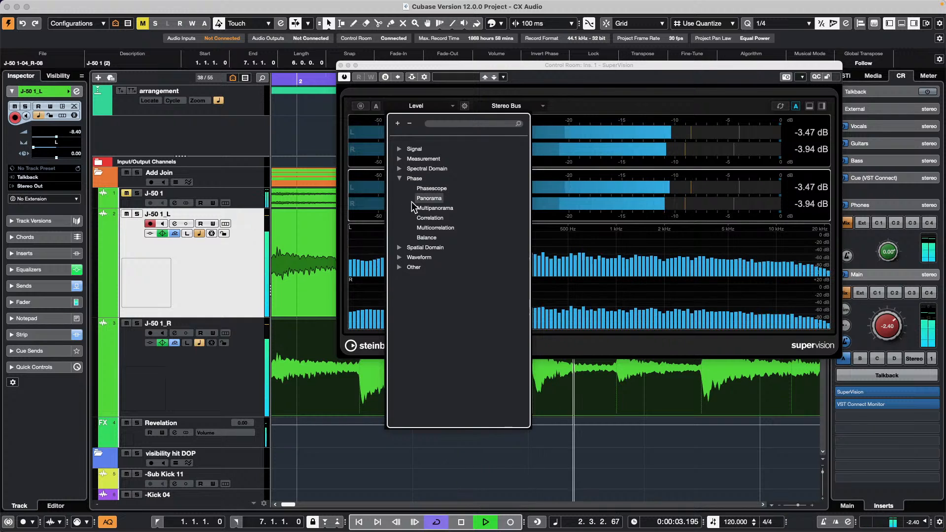
pyautogui.click(436, 188)
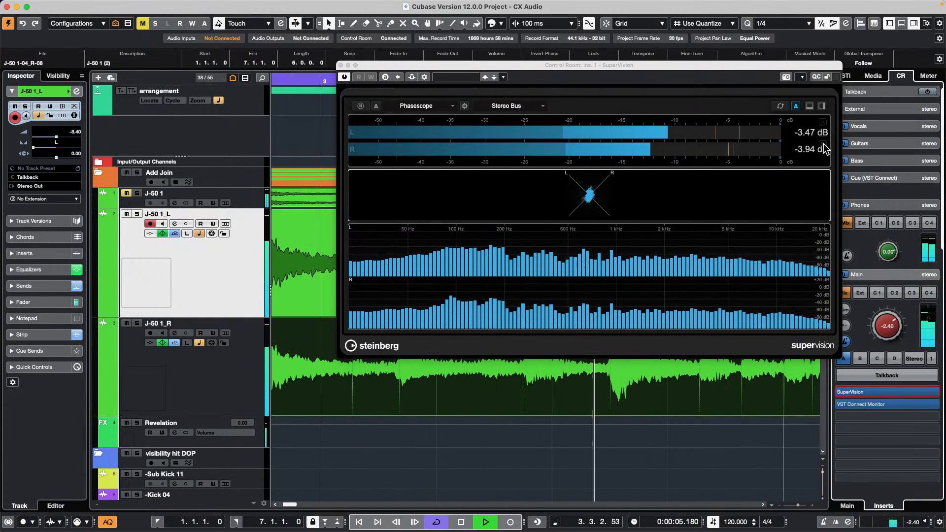
pyautogui.click(734, 141)
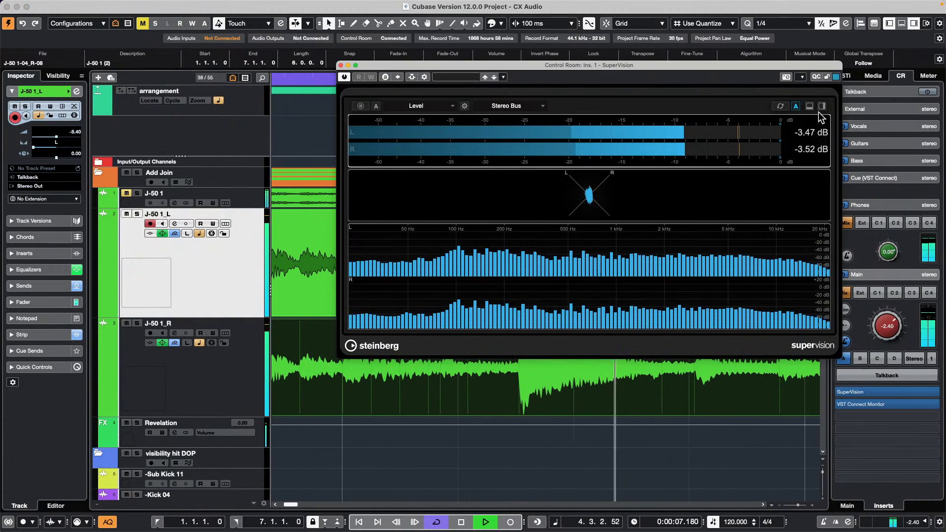
pyautogui.click(822, 123)
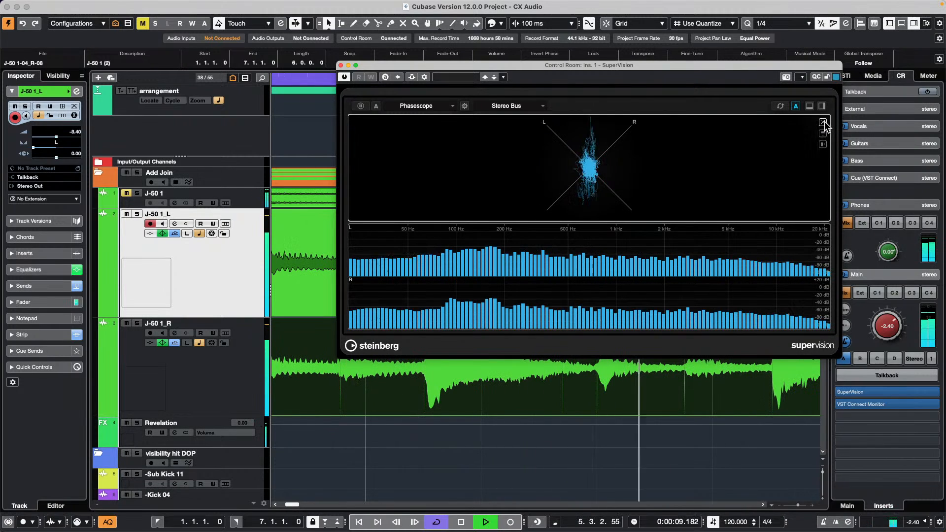
pyautogui.click(823, 230)
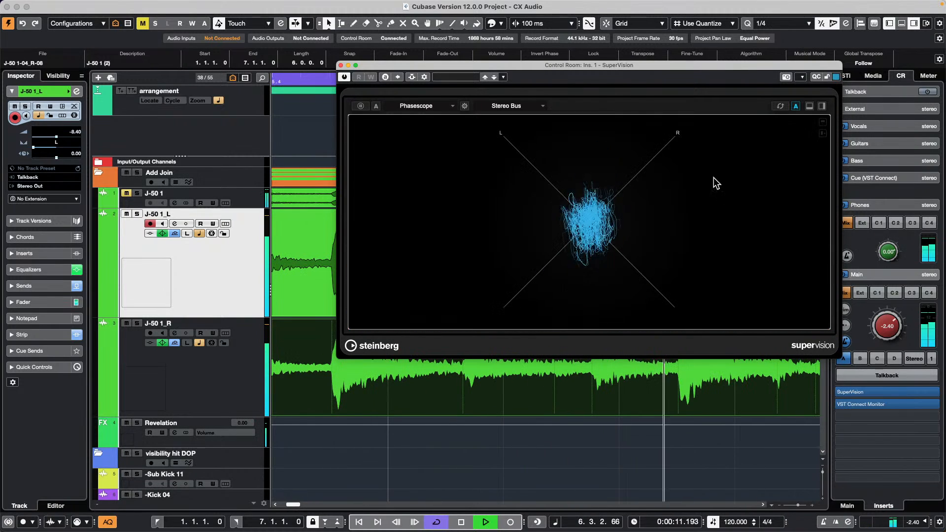
pyautogui.moveTo(587, 64); pyautogui.dragTo(717, 184)
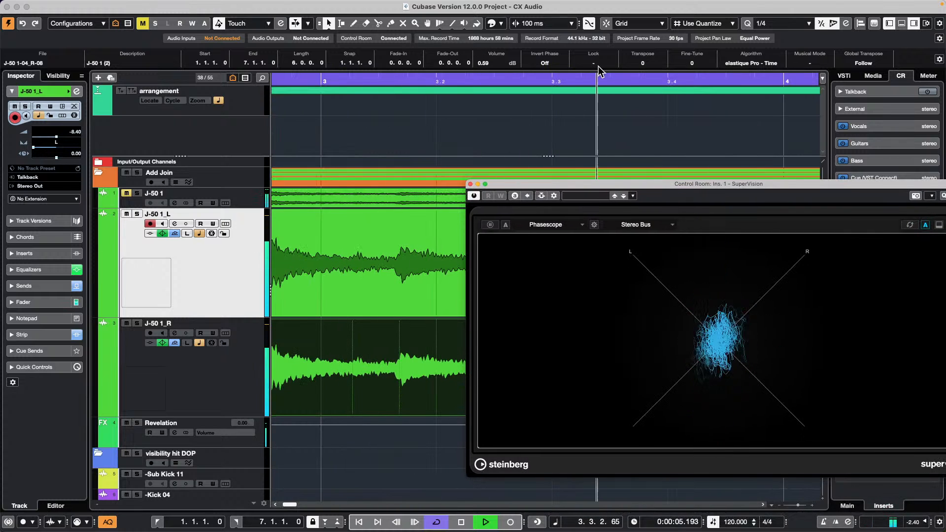
pyautogui.click(551, 64)
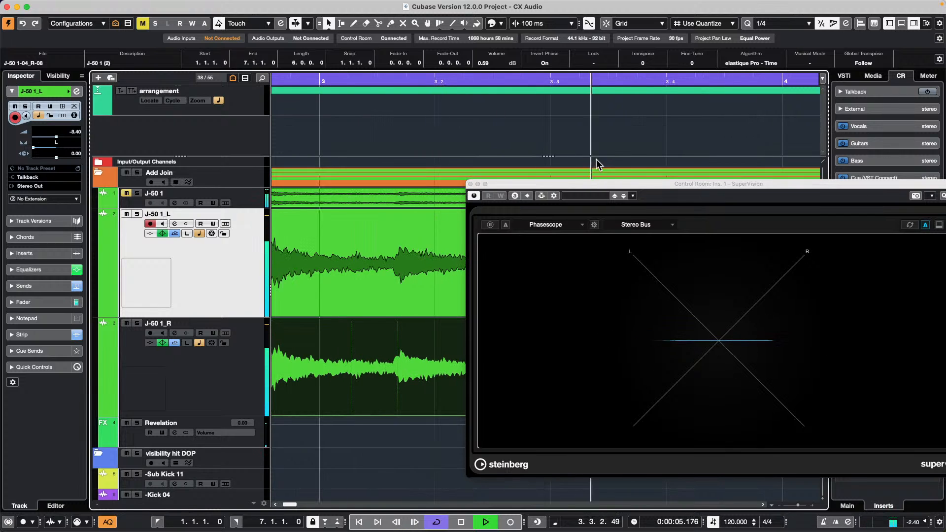
pyautogui.click(545, 62)
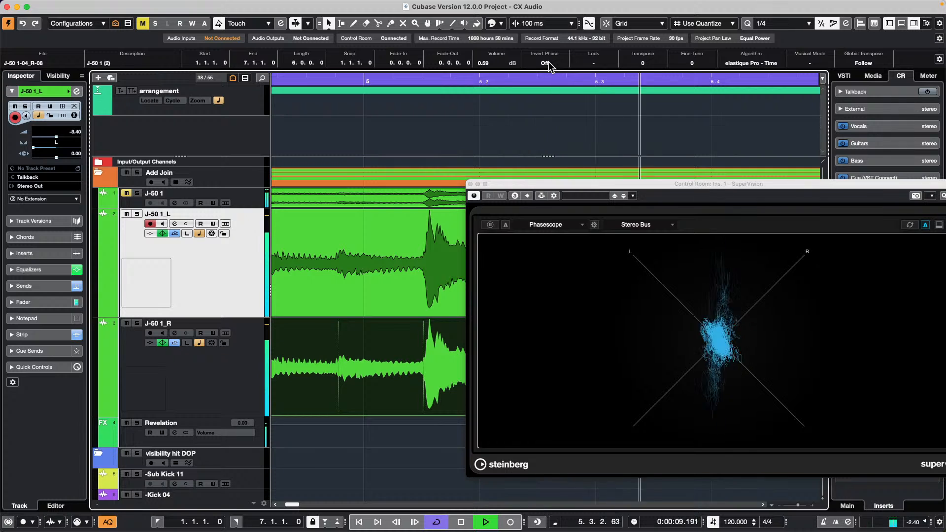
pyautogui.press('space')
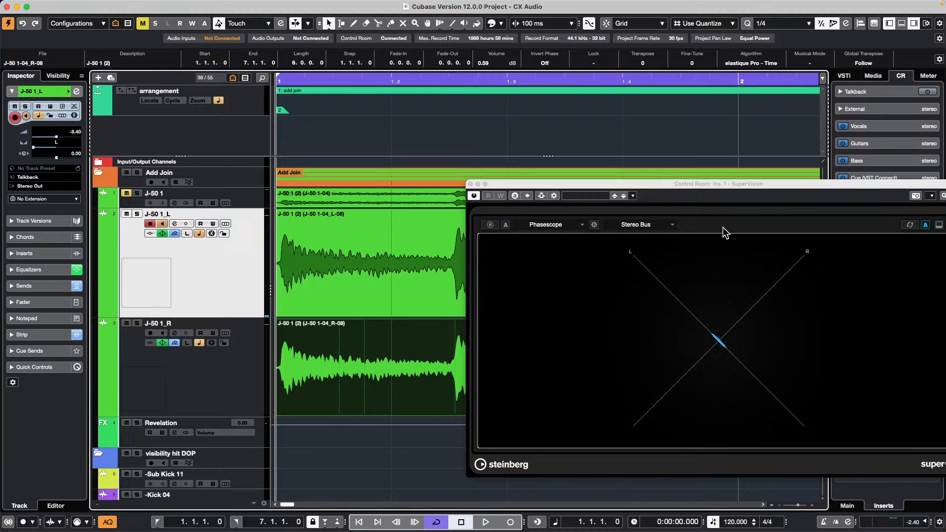
pyautogui.press('space')
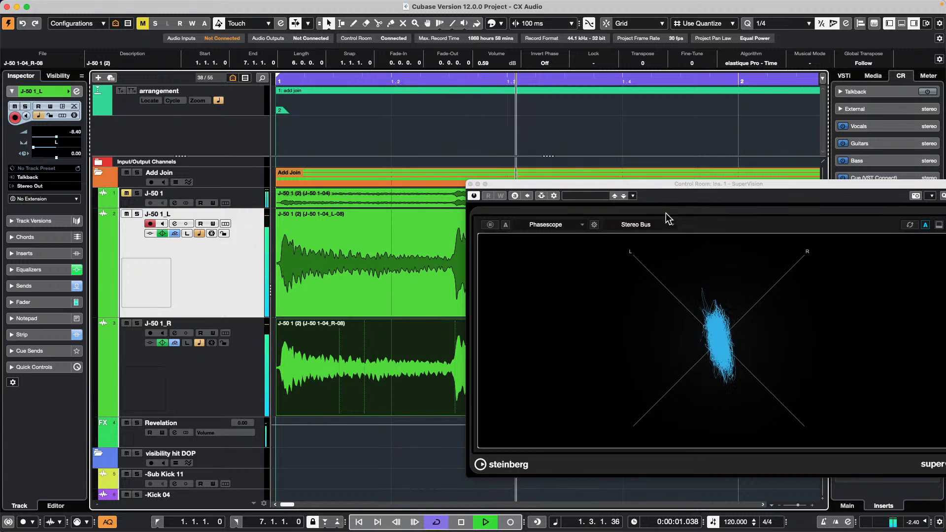
pyautogui.moveTo(690, 184); pyautogui.dragTo(690, 147)
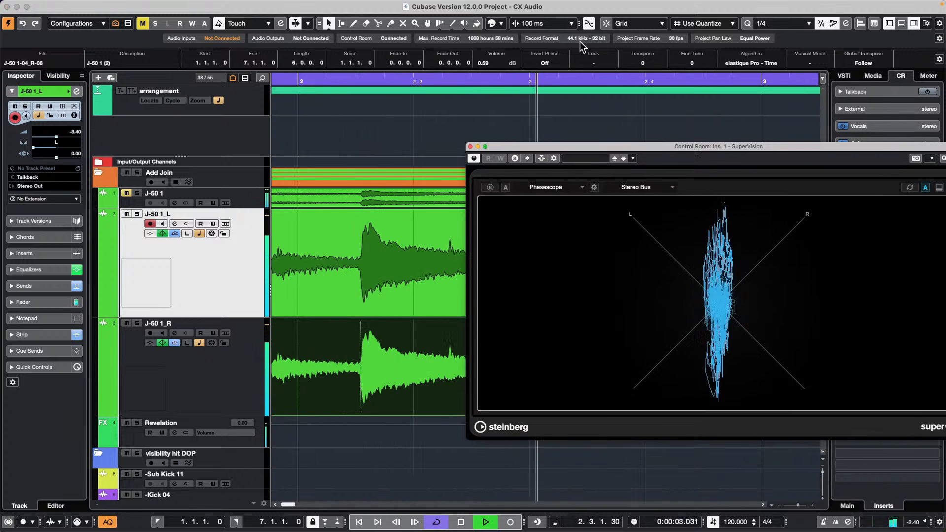
pyautogui.click(556, 61)
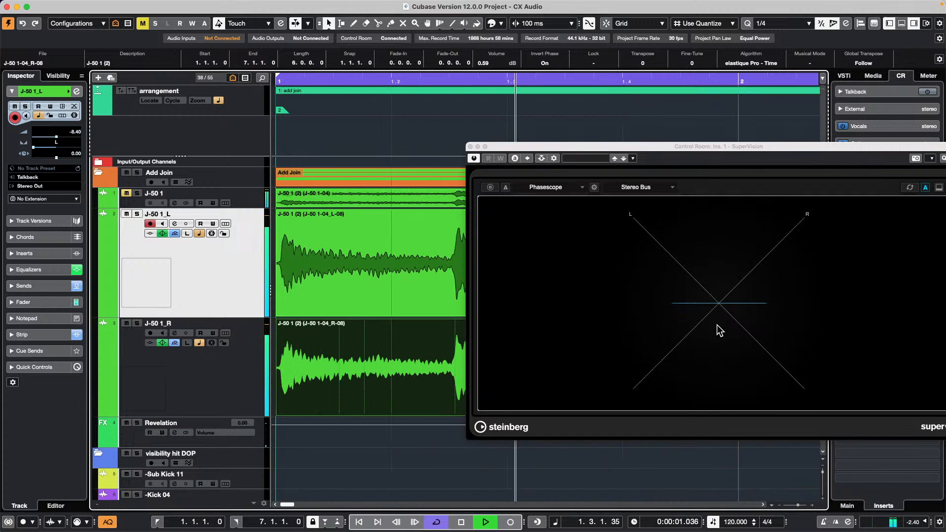
pyautogui.click(551, 62)
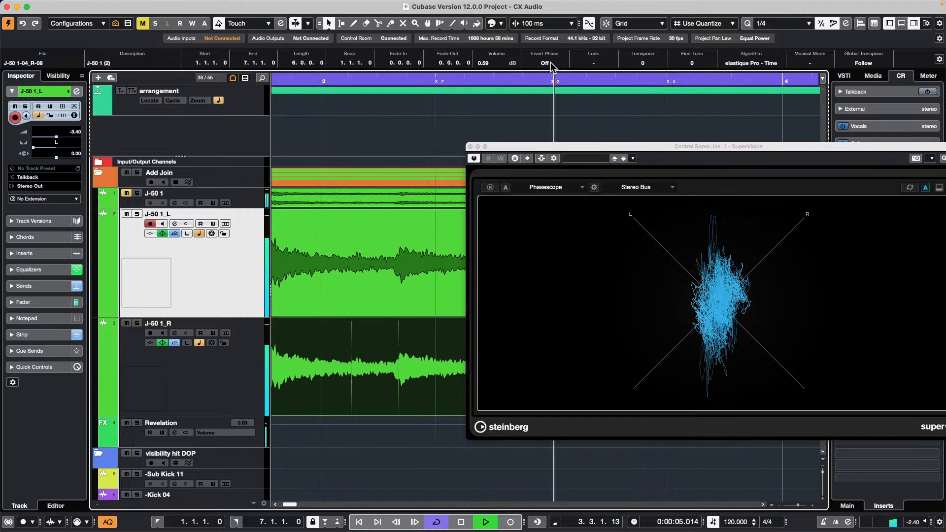
pyautogui.moveTo(604, 146); pyautogui.dragTo(444, 73)
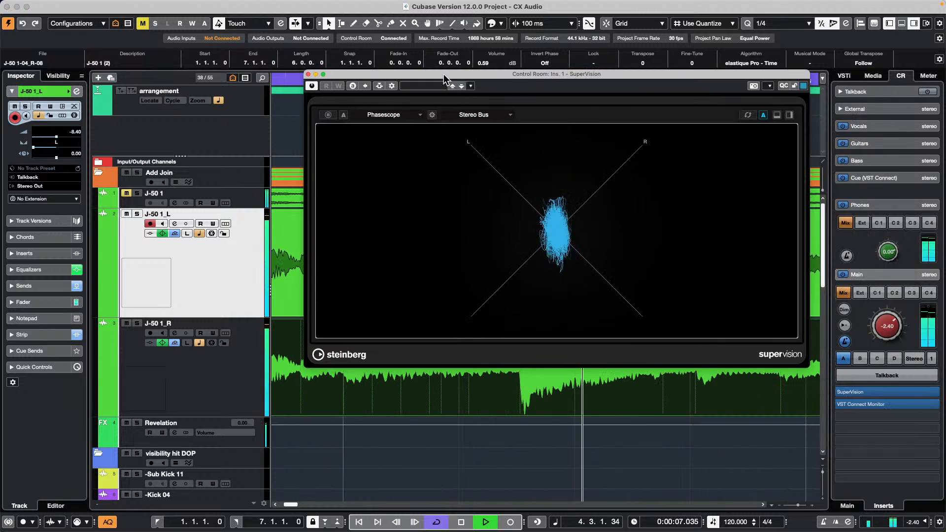
# - Split SuperVision and set the new lower module to Phase > Multicorrelation
pyautogui.click(787, 116)
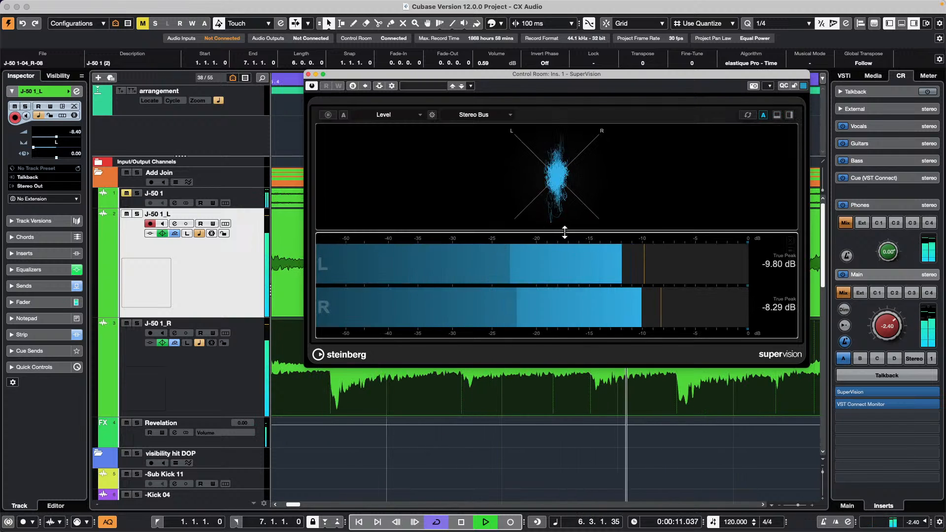
pyautogui.click(392, 112)
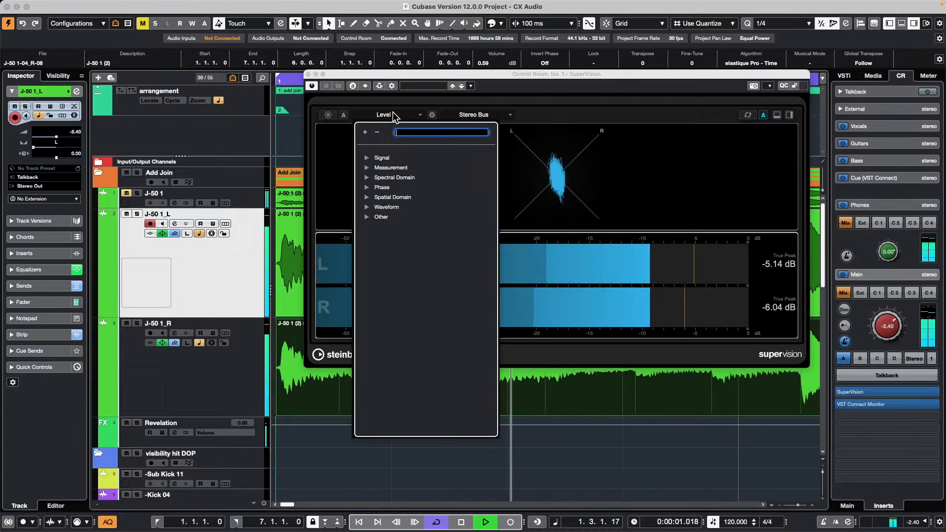
pyautogui.click(366, 187)
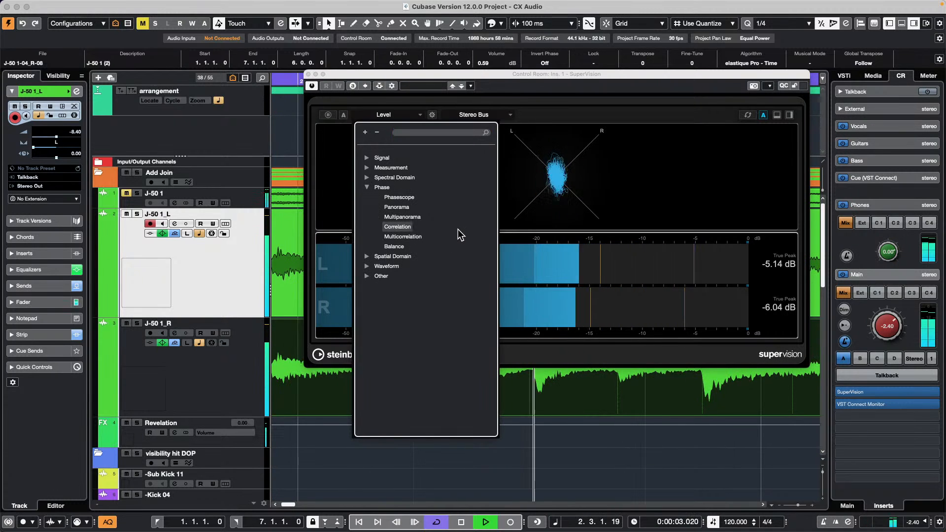
pyautogui.click(410, 237)
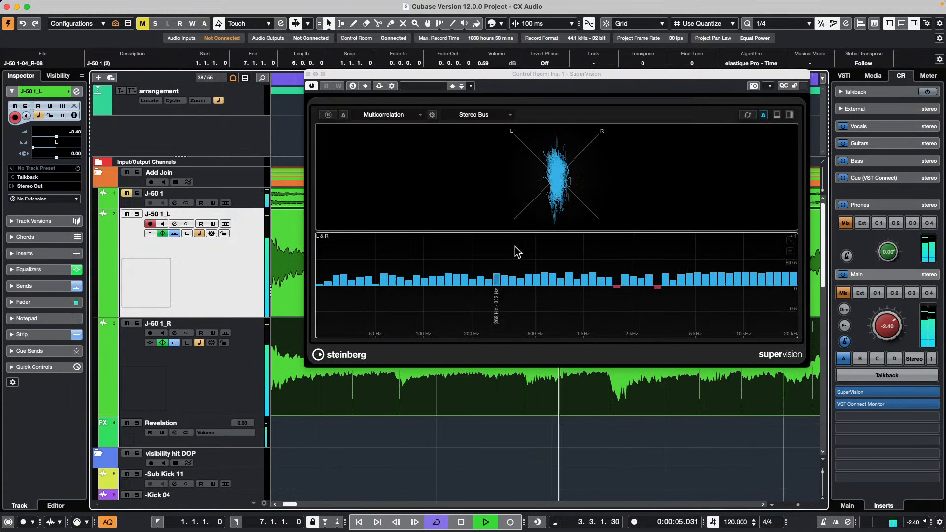
pyautogui.moveTo(534, 78); pyautogui.dragTo(494, 170)
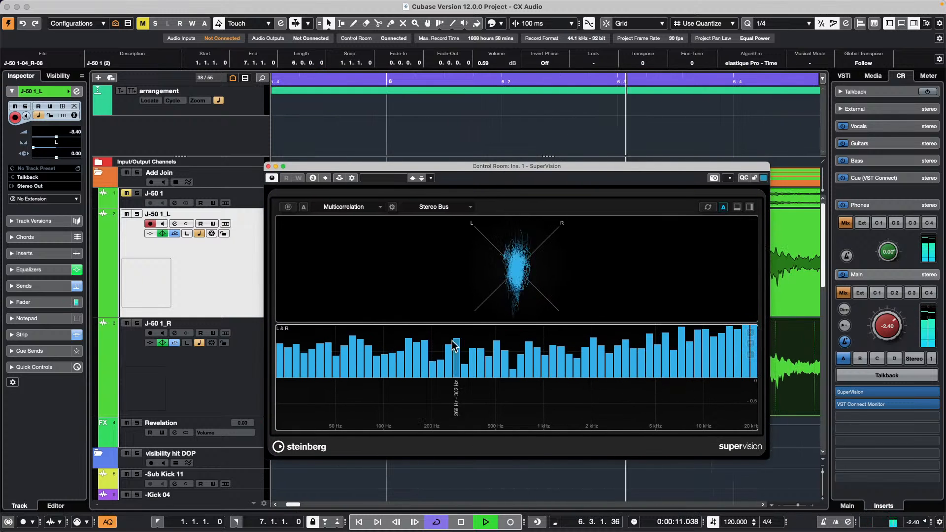
# - Toggle the event's Invert Phase on and off while watching the correlation bands
pyautogui.click(548, 64)
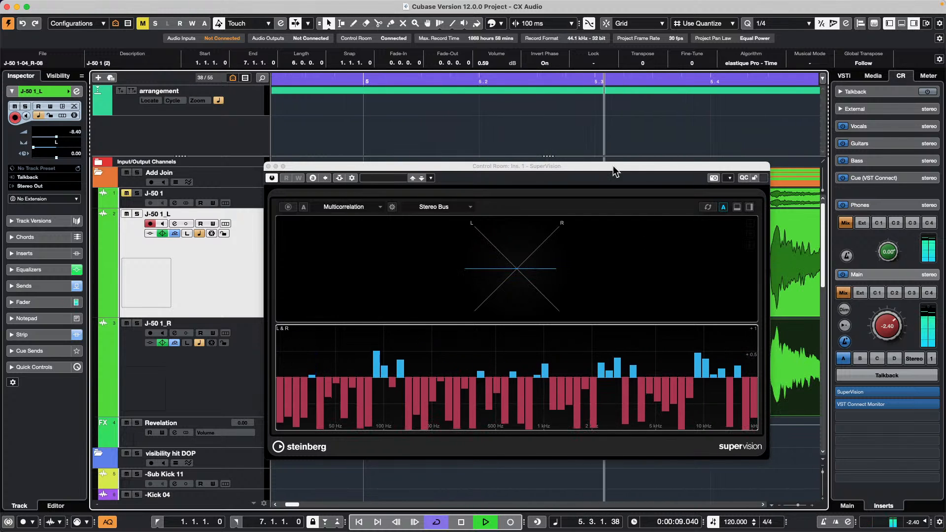
pyautogui.click(545, 61)
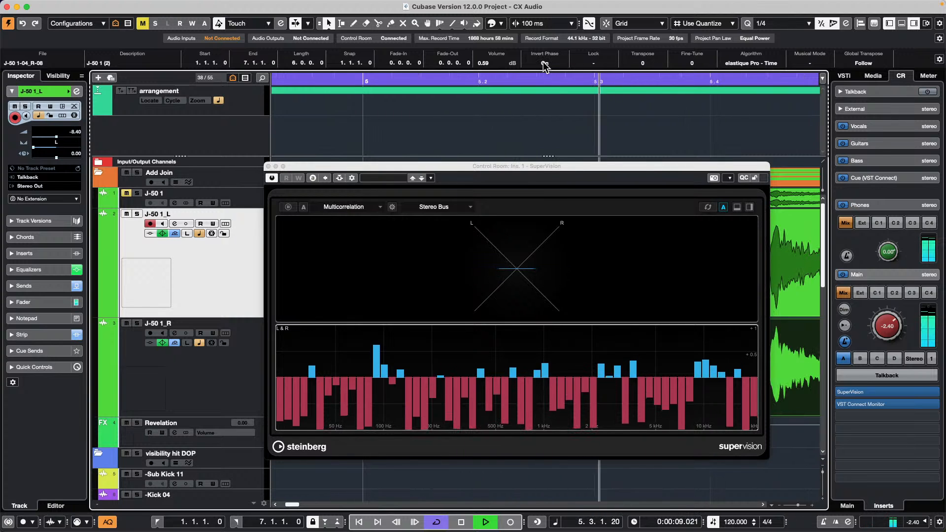
pyautogui.click(543, 63)
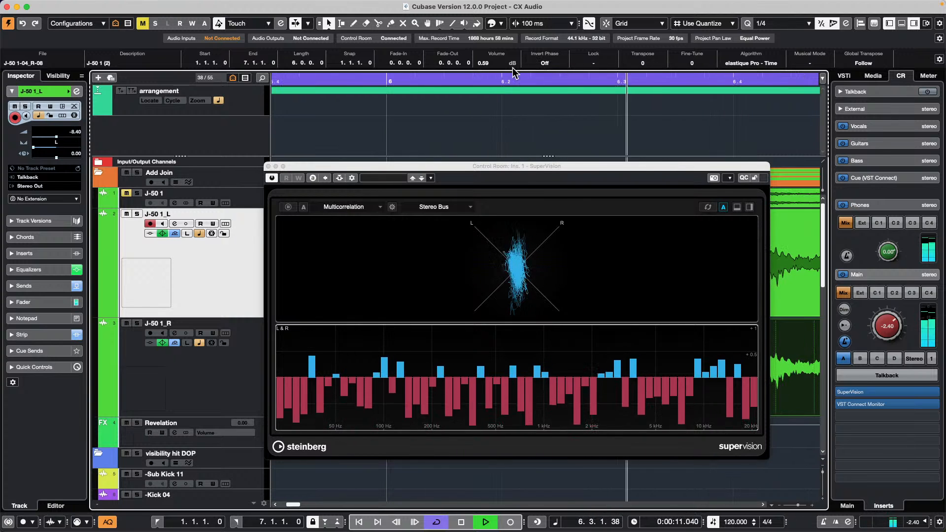
pyautogui.click(345, 206)
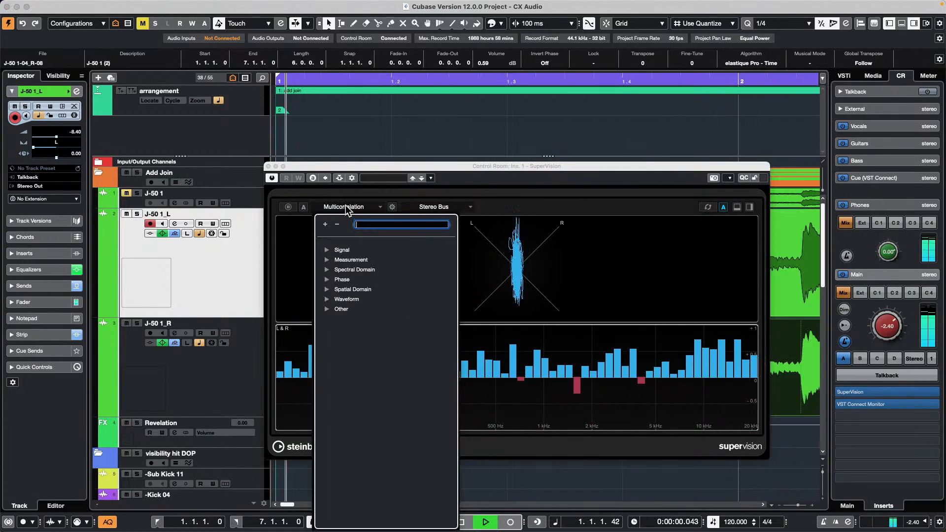
# - Add a module at the bottom and change the Multicorrelation module to Phase > Panorama
pyautogui.click(327, 280)
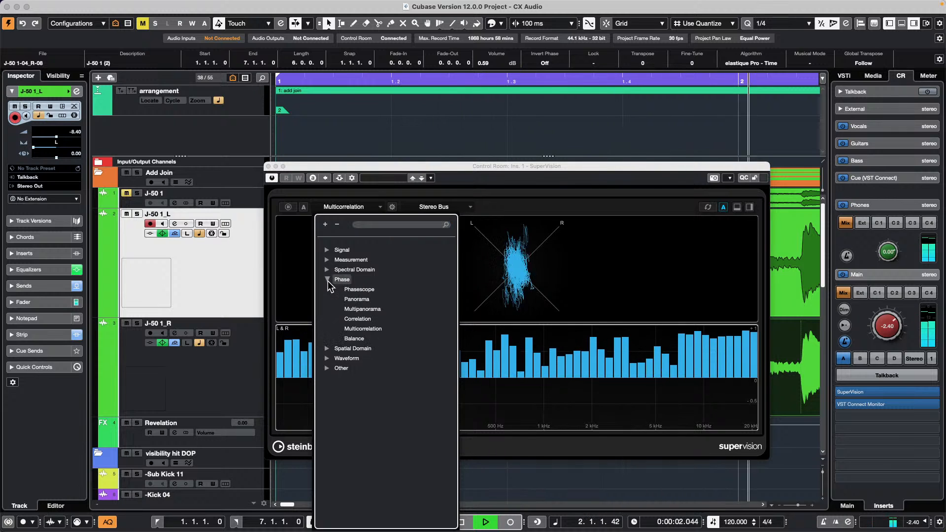
pyautogui.click(744, 274)
pyautogui.click(737, 208)
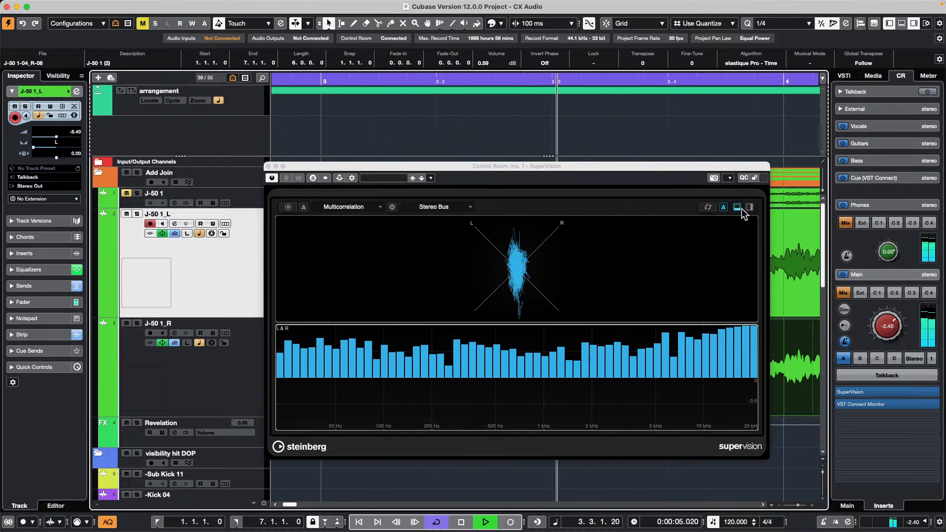
pyautogui.click(737, 210)
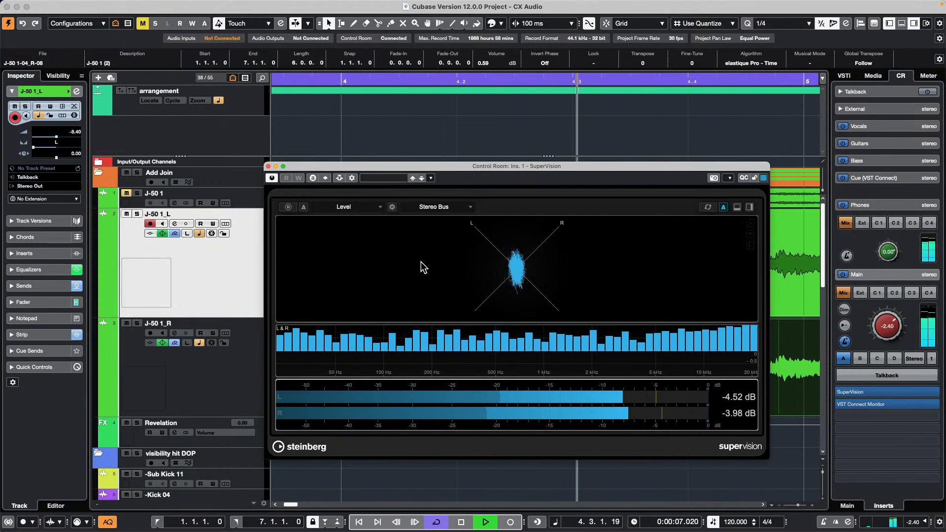
pyautogui.click(402, 353)
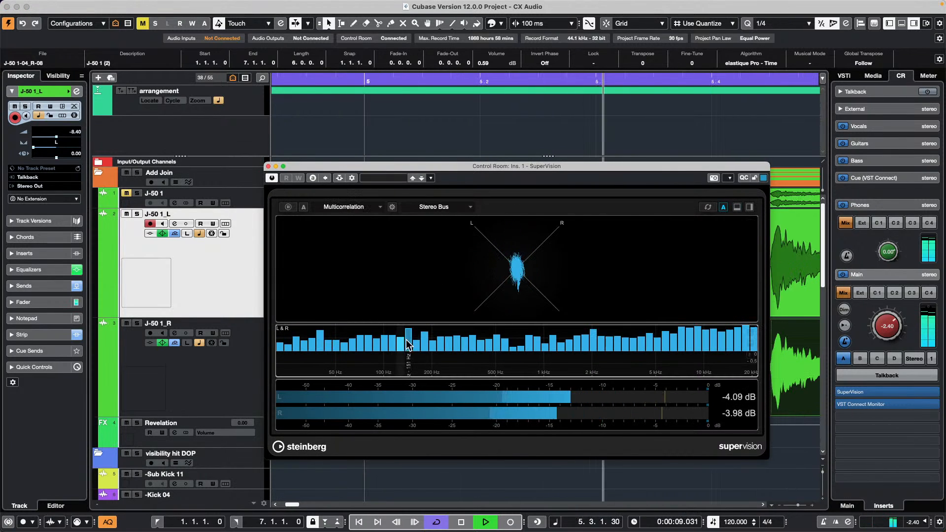
pyautogui.click(358, 207)
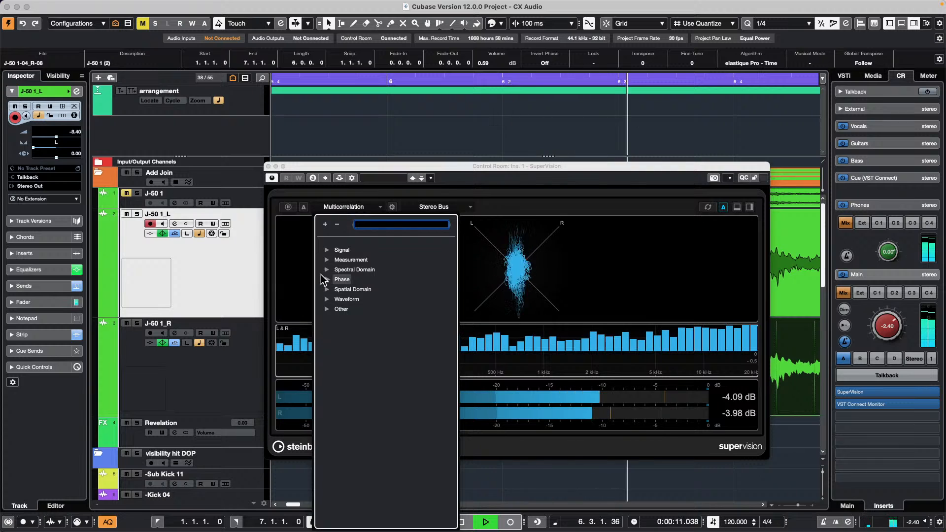
pyautogui.click(327, 280)
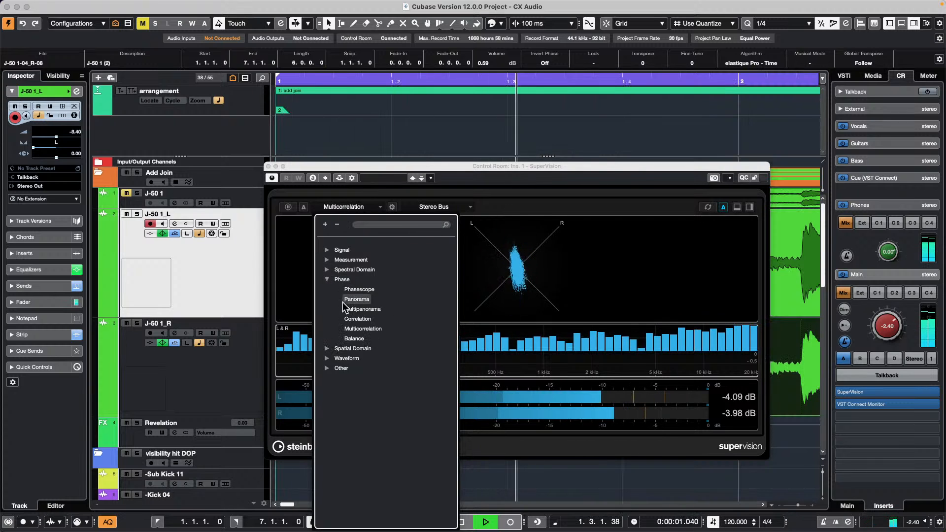
pyautogui.click(357, 299)
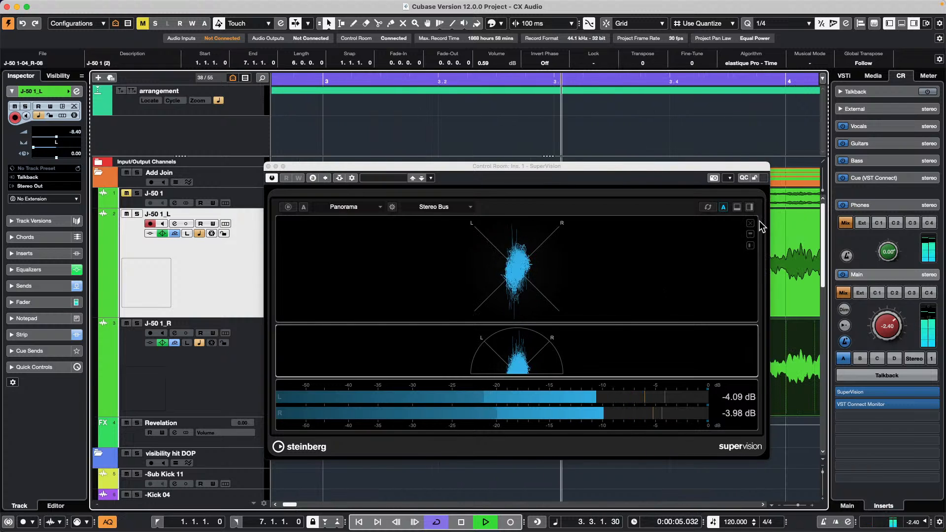
# - Split in another module beneath the panorama and make it a Phase > Correlation meter
pyautogui.click(736, 208)
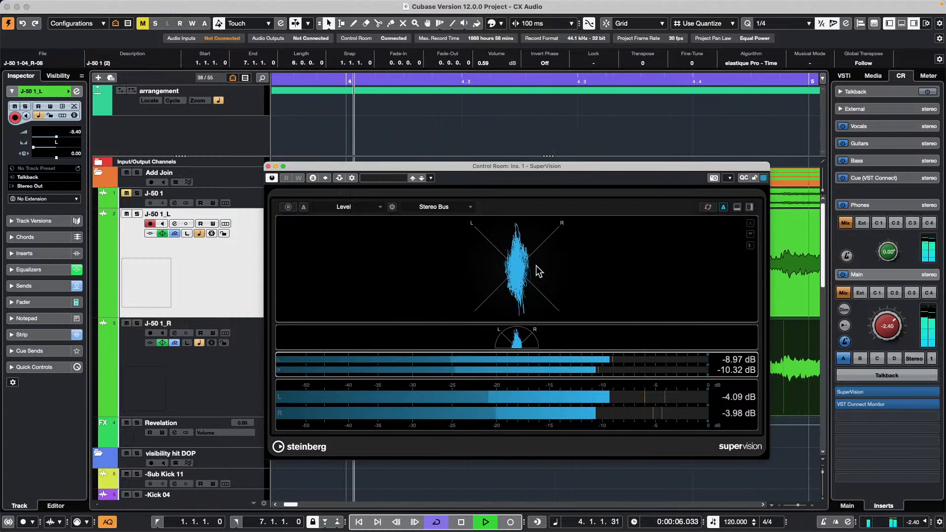
pyautogui.click(358, 206)
pyautogui.click(327, 279)
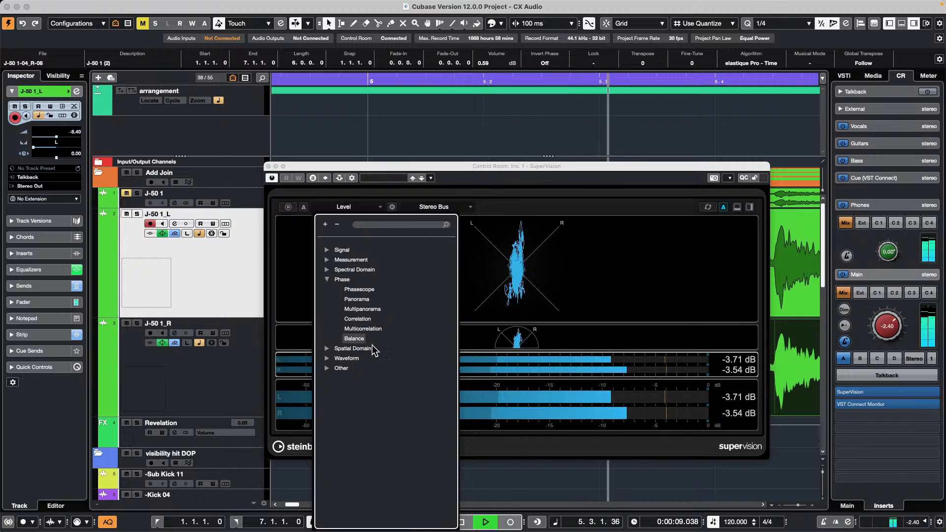
pyautogui.click(365, 318)
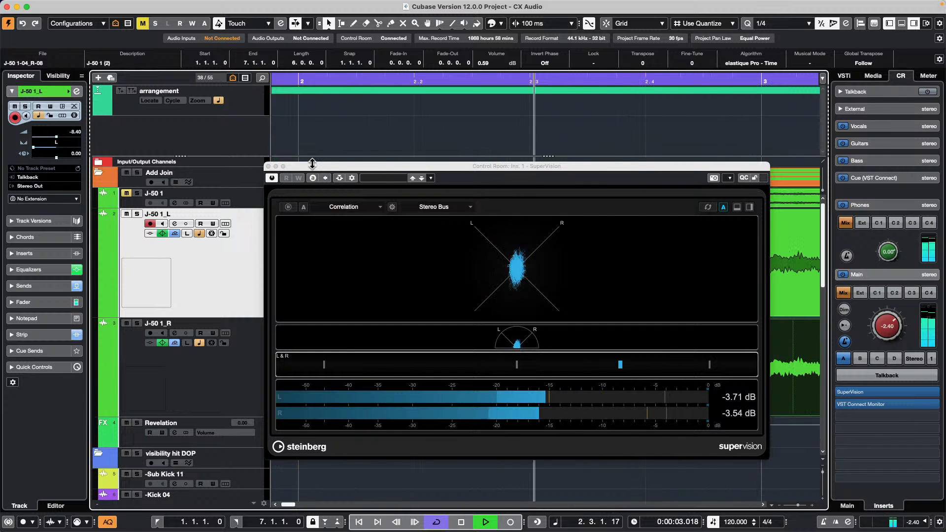
# - Enlarge SuperVision upward, show the Phasescope, and split in a Level meter
pyautogui.moveTo(314, 159); pyautogui.dragTo(288, 1)
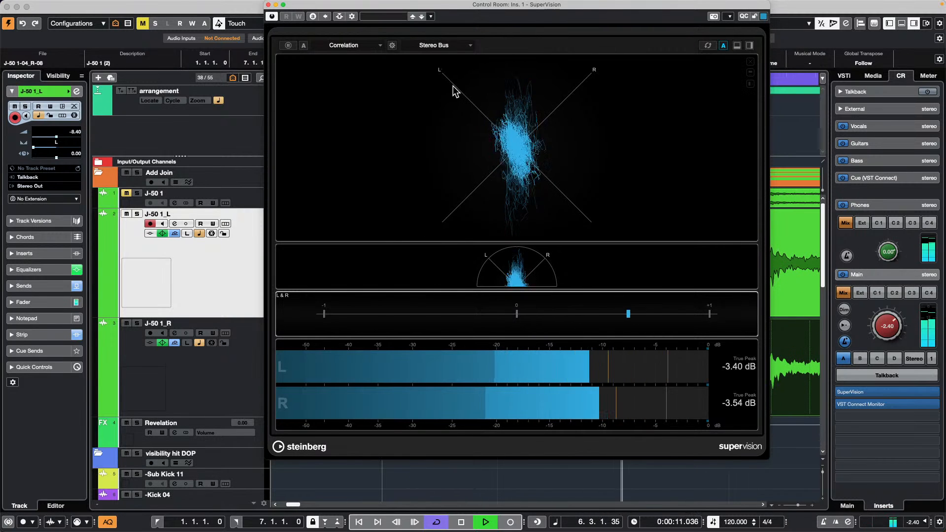
pyautogui.click(421, 146)
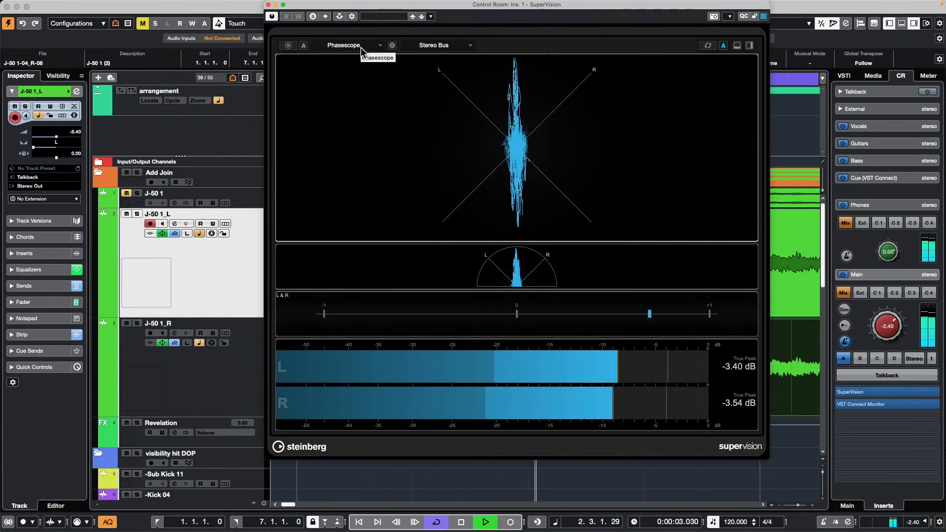
pyautogui.click(749, 45)
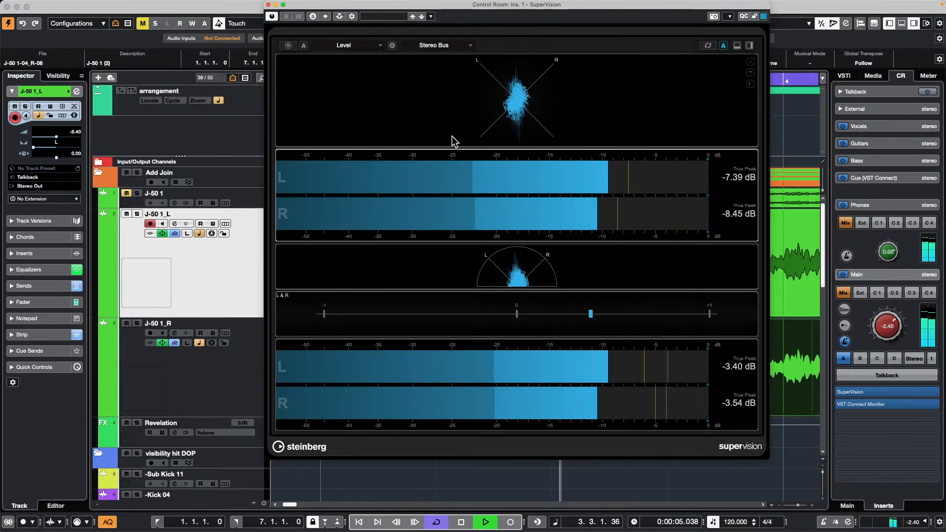
# - Change the new module to Phase > Balance, then to Multipanorama, and move the window aside
pyautogui.click(325, 45)
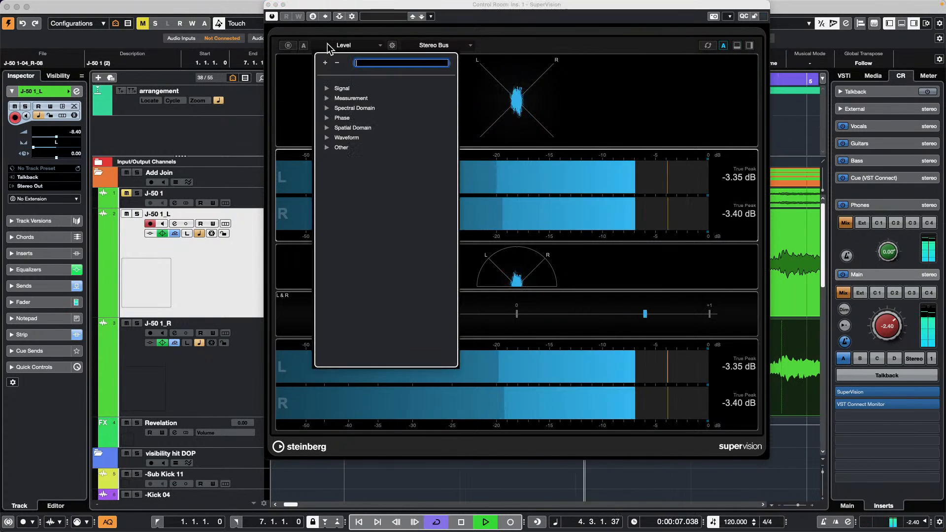
pyautogui.click(325, 118)
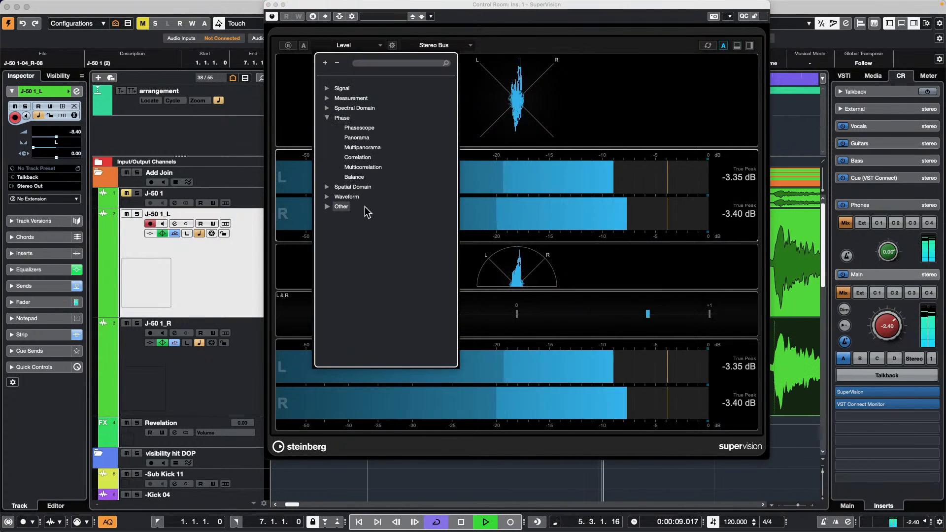
pyautogui.click(355, 178)
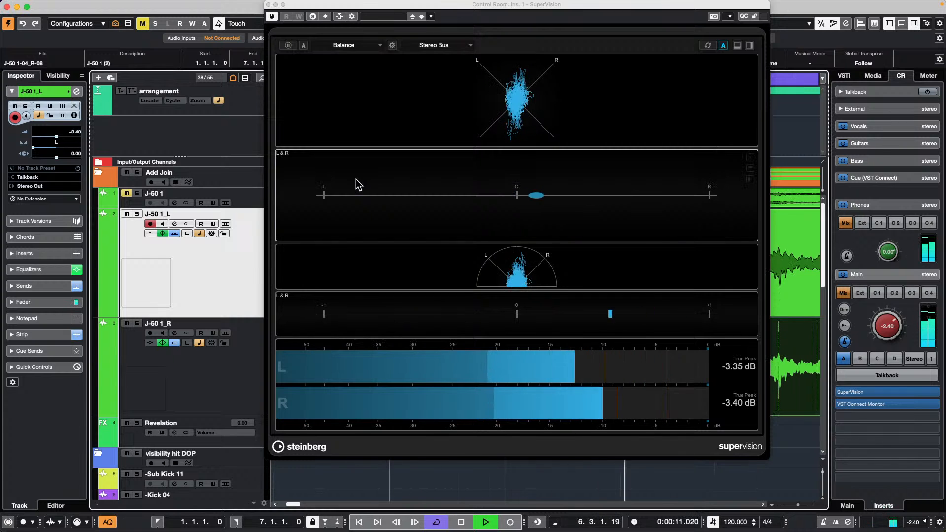
pyautogui.click(338, 46)
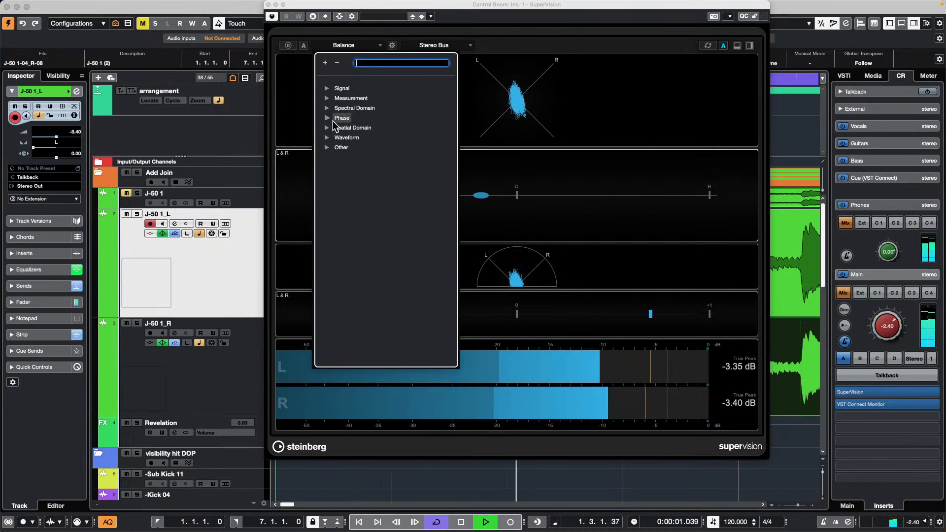
pyautogui.click(334, 119)
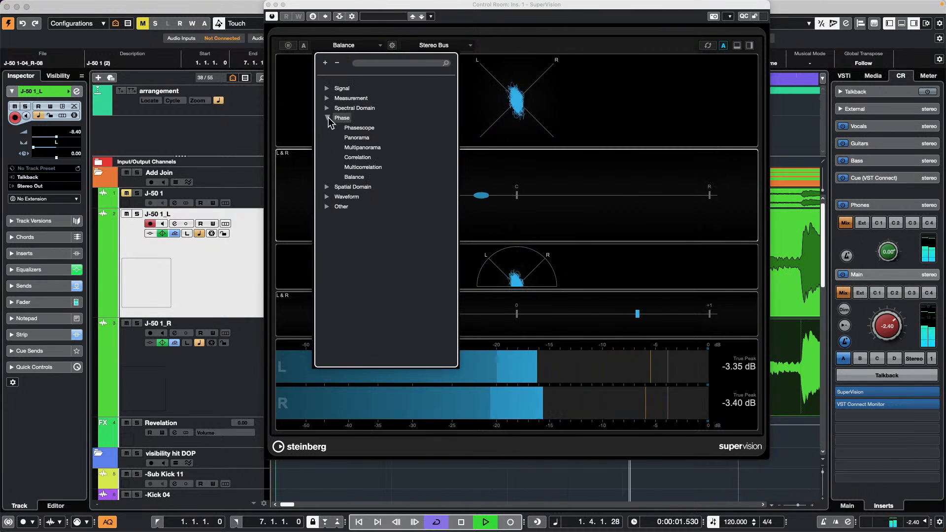
pyautogui.click(381, 147)
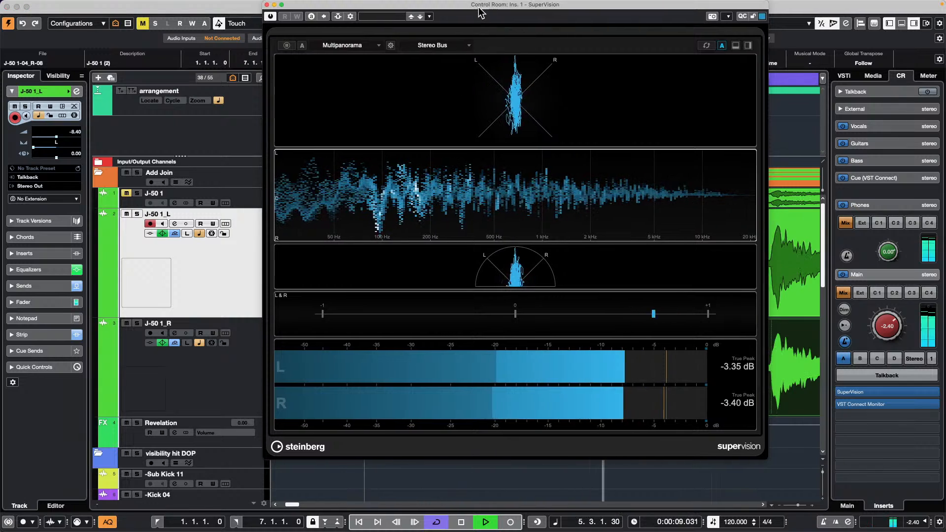
pyautogui.moveTo(477, 15); pyautogui.dragTo(173, 82)
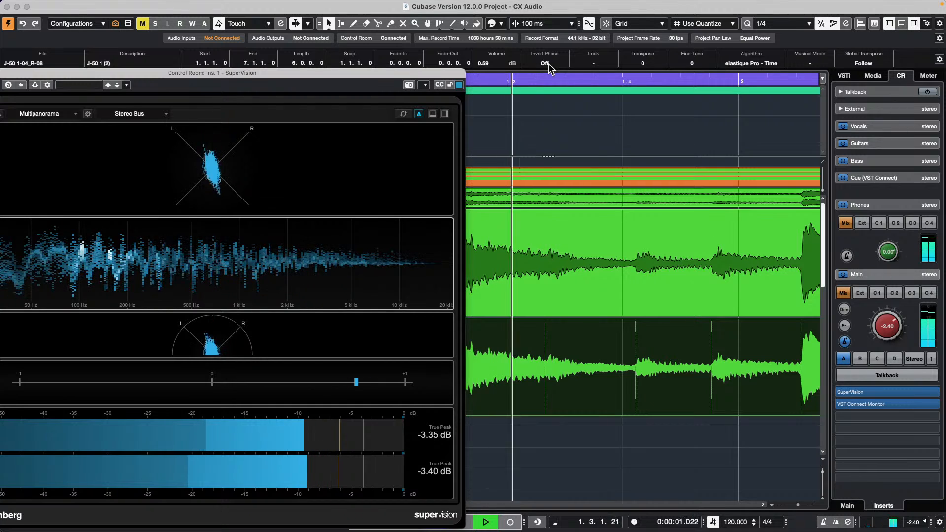
# - Play a pass with the event's phase inverted, restore it, stop at bar 1, and move SuperVision right
pyautogui.click(544, 63)
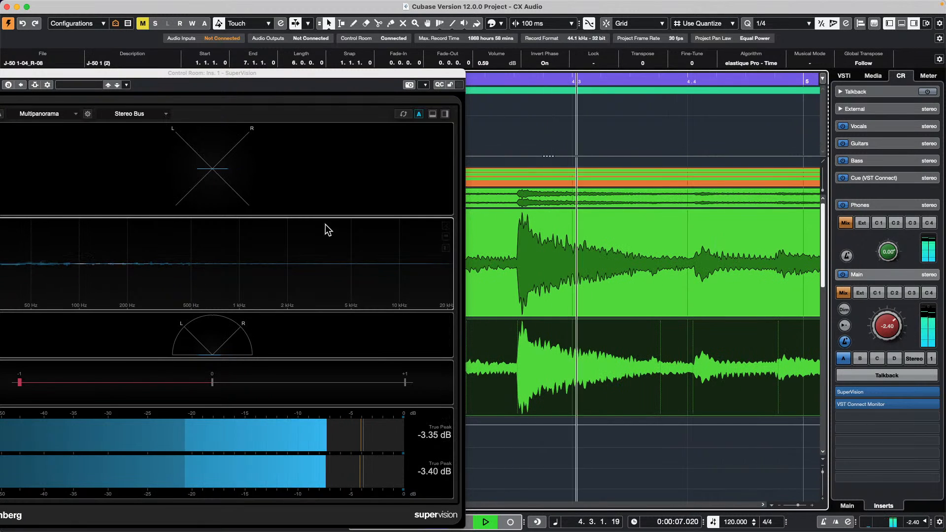
pyautogui.click(551, 63)
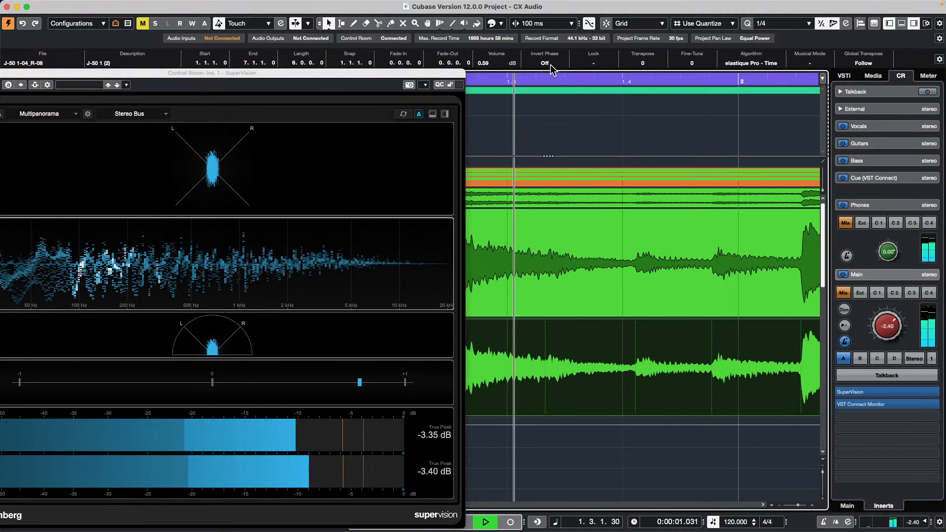
pyautogui.press('space')
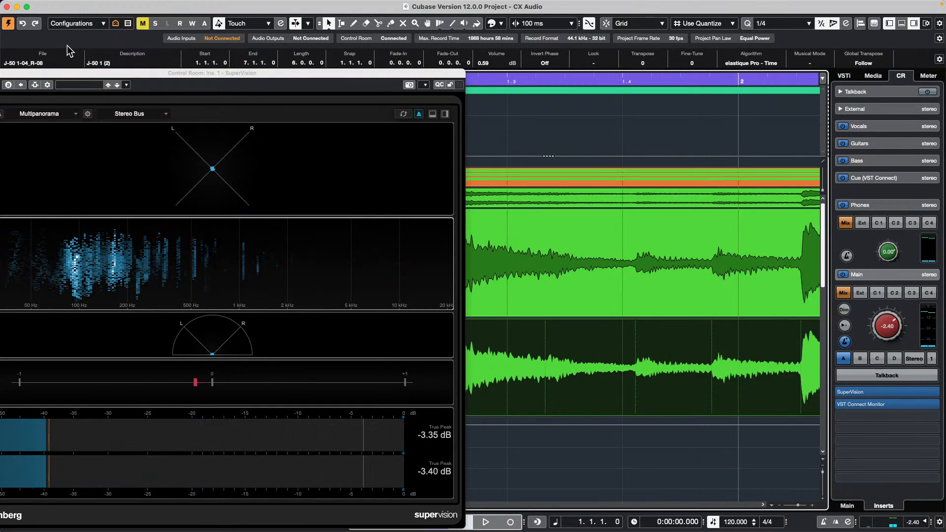
pyautogui.moveTo(73, 74); pyautogui.dragTo(436, 97)
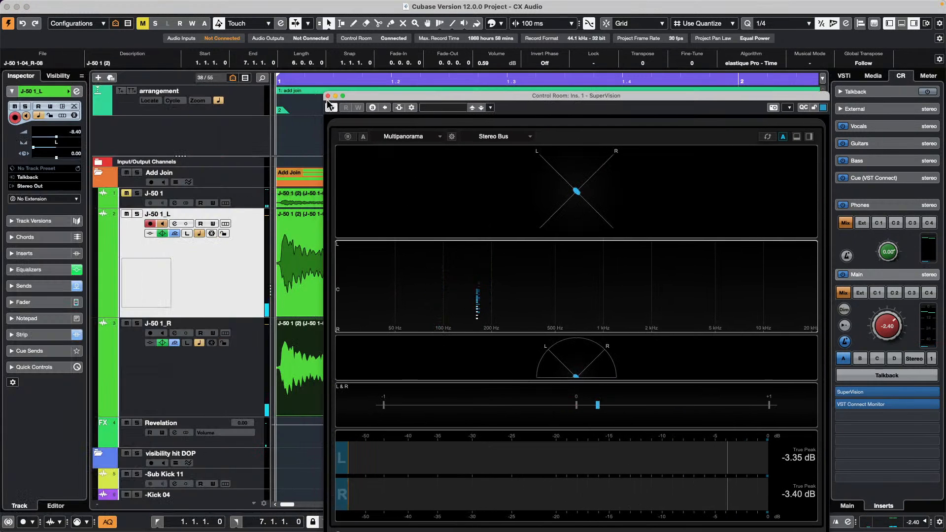
# - Close the SuperVision meter and browse the Window, Studio and Media menus
pyautogui.click(328, 96)
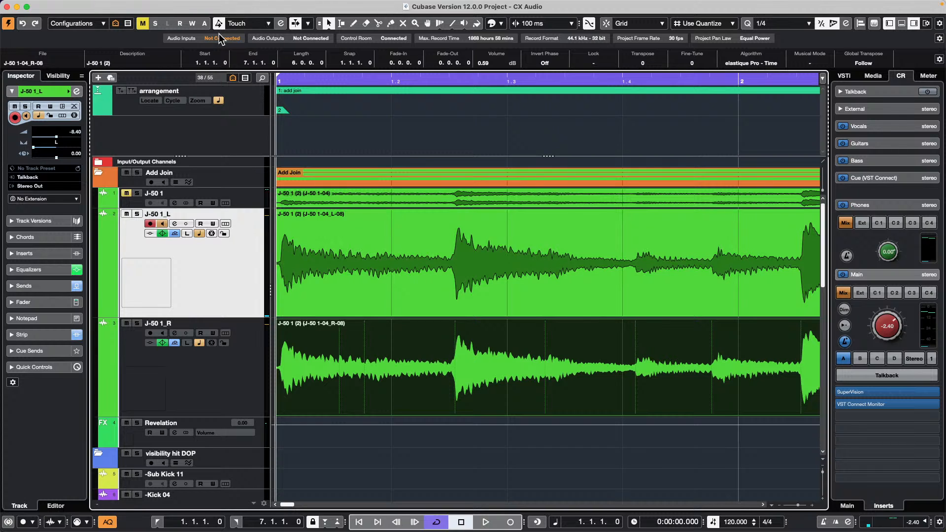
pyautogui.moveTo(146, 10)
pyautogui.click(372, 6)
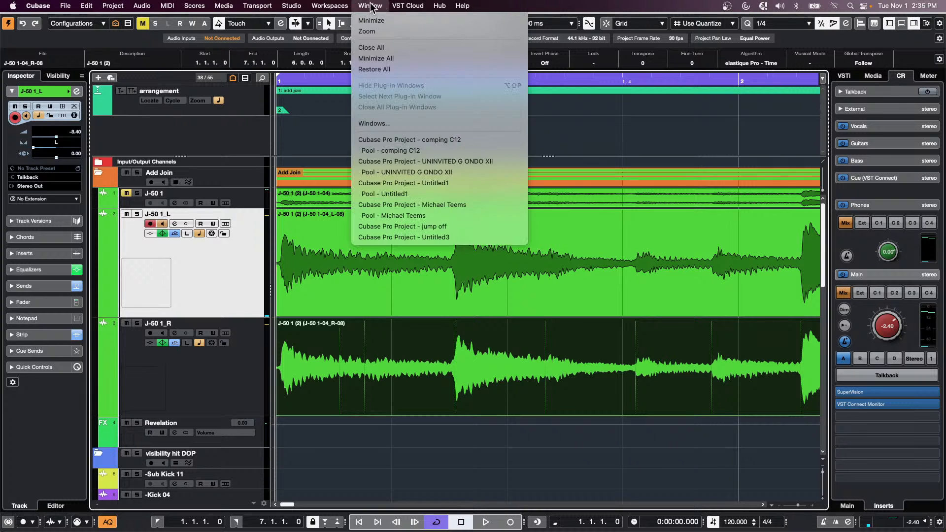
pyautogui.moveTo(292, 6)
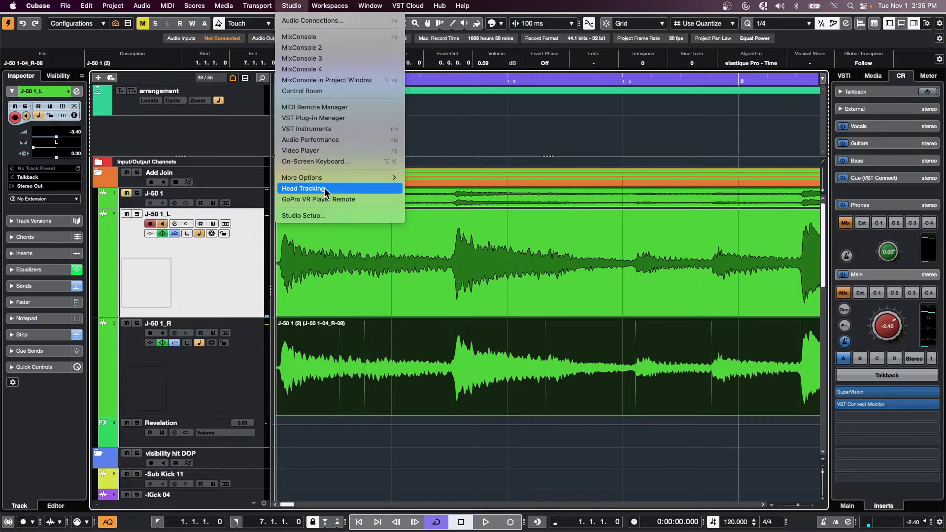
pyautogui.moveTo(237, 5)
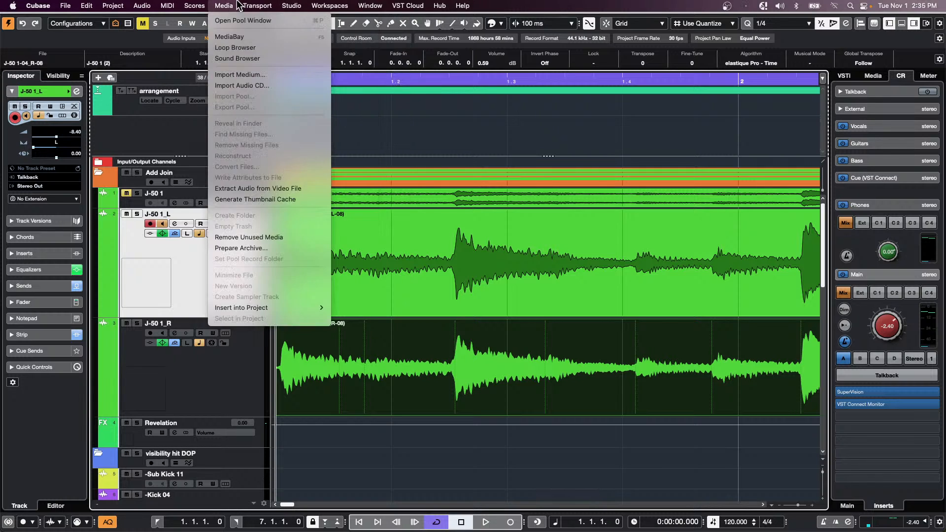
pyautogui.moveTo(370, 6)
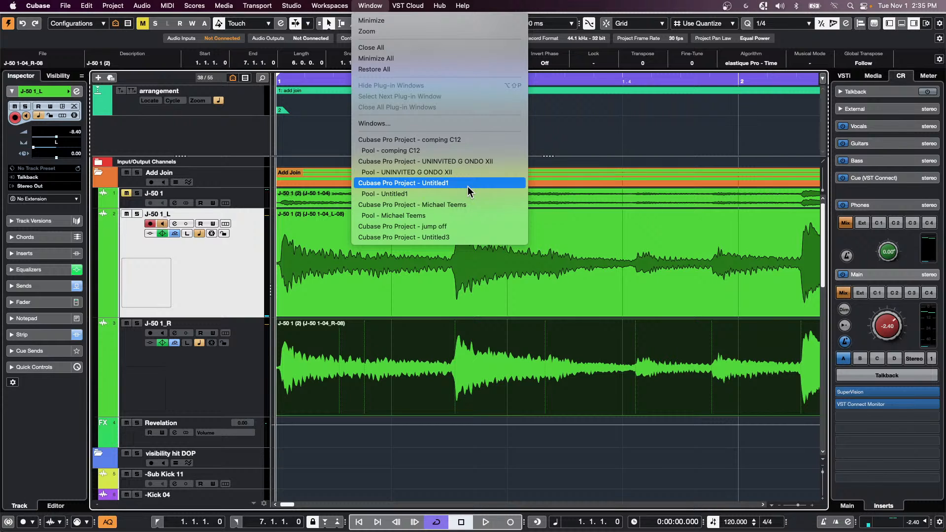
pyautogui.click(65, 51)
# - Show the File > Recent Projects list
pyautogui.click(48, 4)
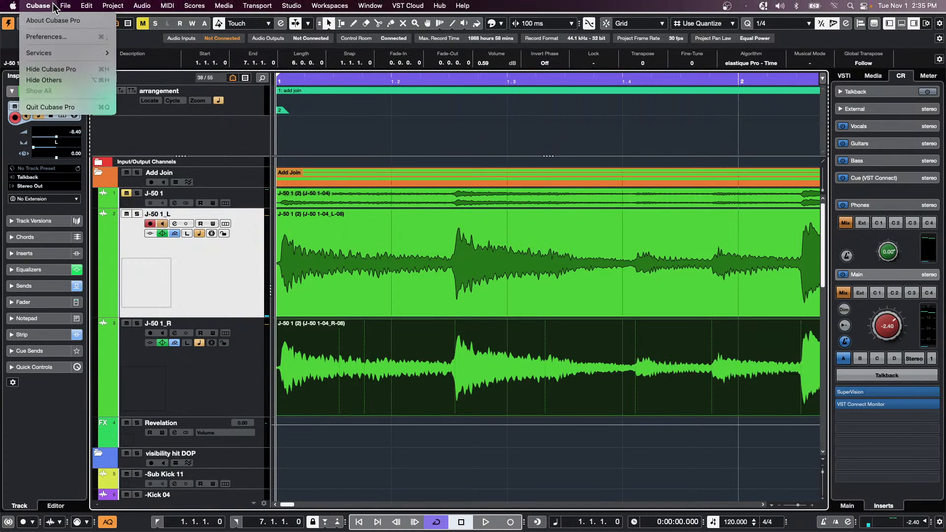
pyautogui.moveTo(67, 4)
pyautogui.moveTo(104, 215)
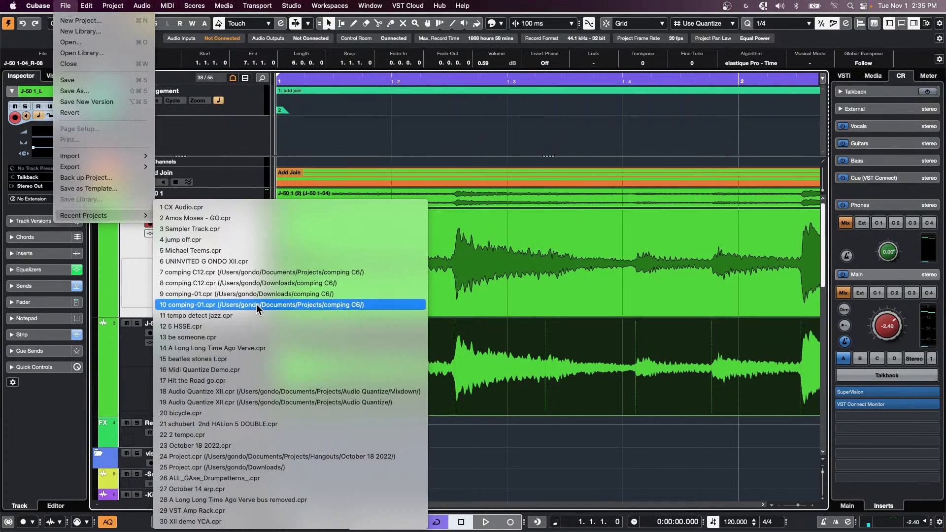
# - Open Sampler Track.cpr from Recent Projects, cancel the close prompt, and activate the project
pyautogui.click(258, 228)
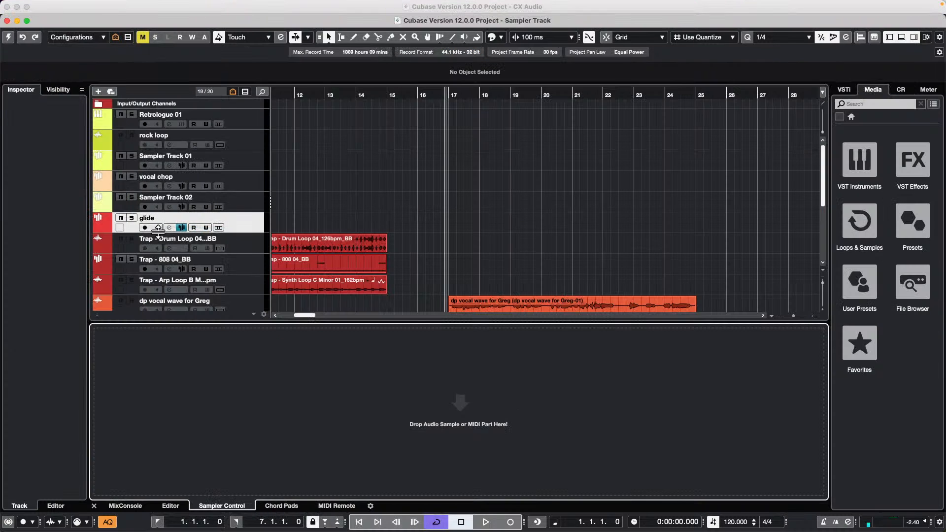
pyautogui.click(7, 20)
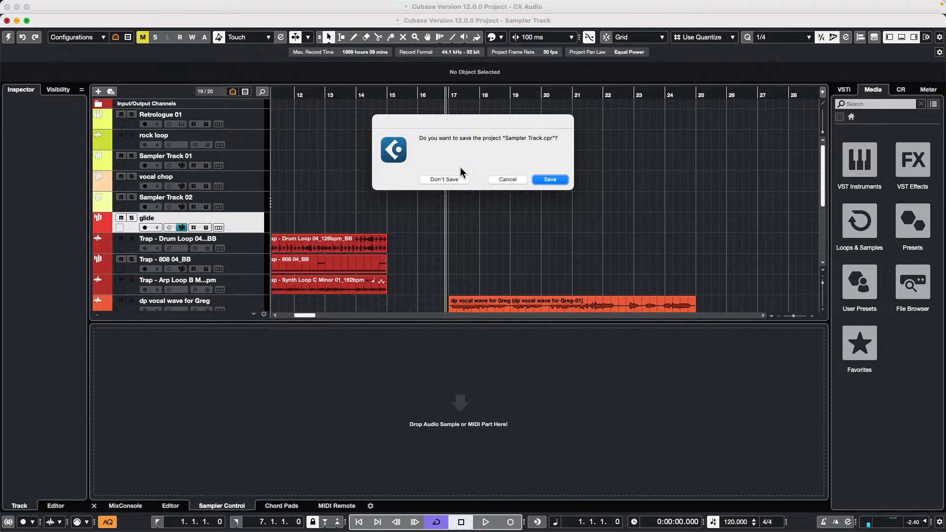
pyautogui.click(501, 180)
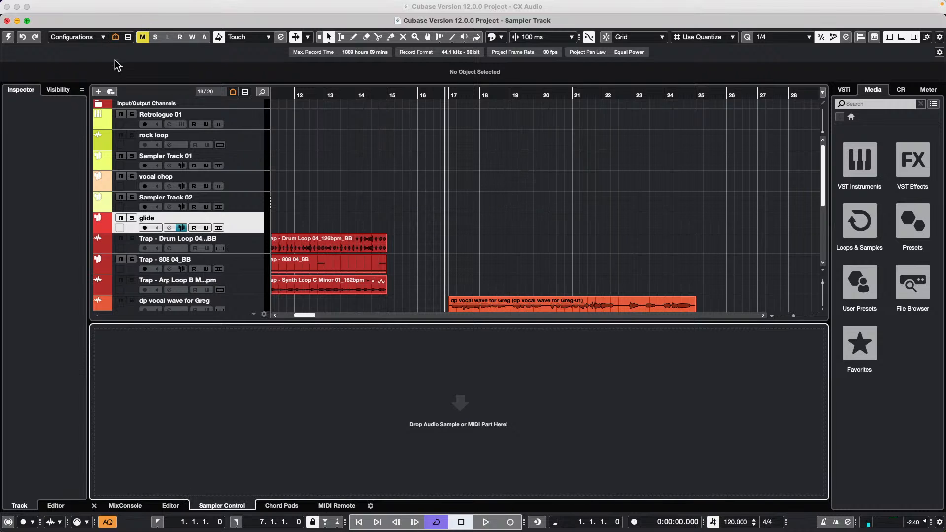
pyautogui.click(8, 37)
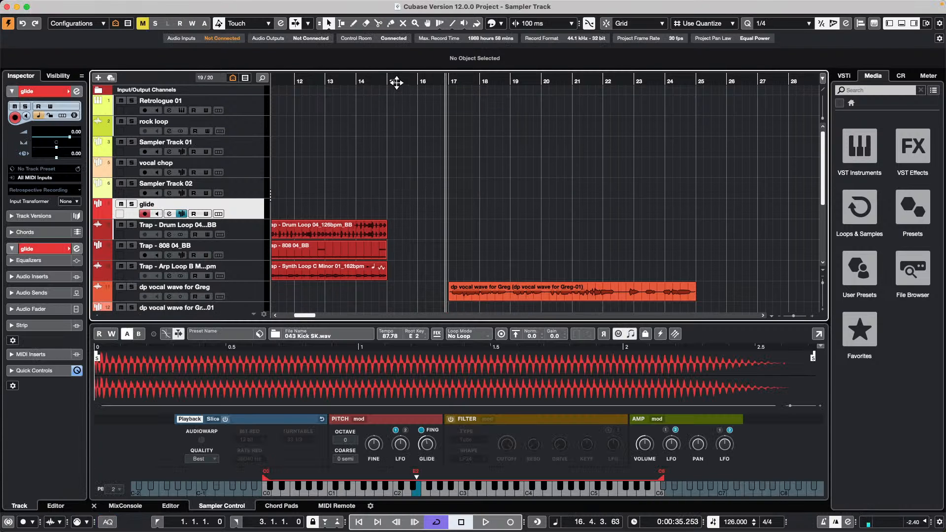
# - Zoom in and load the Retrologue part into Sampler Track 01's Sampler Control
pyautogui.press('h')
pyautogui.press('h')
pyautogui.press('h')
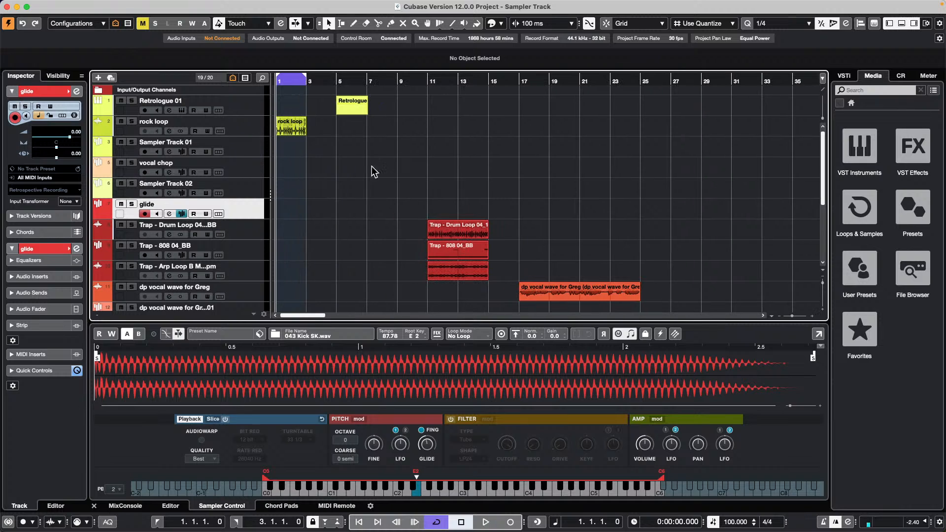
pyautogui.click(249, 170)
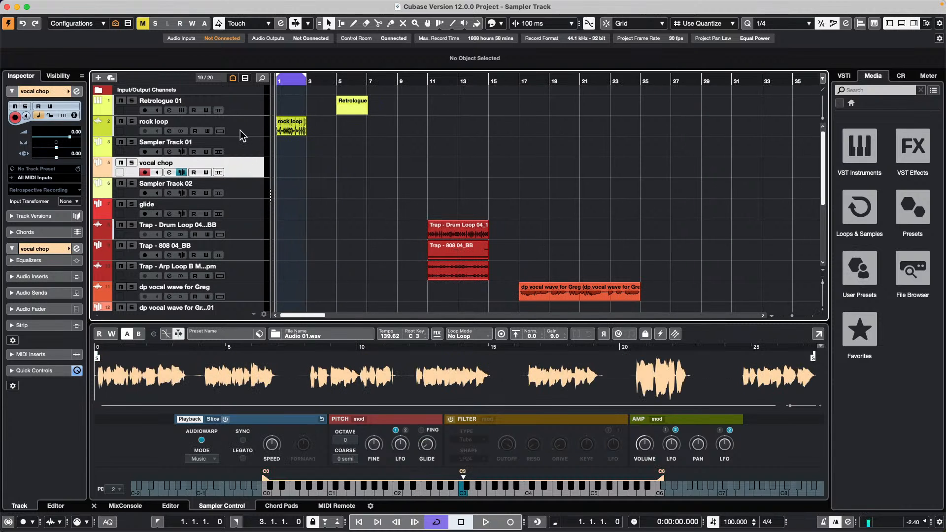
pyautogui.click(247, 148)
pyautogui.moveTo(351, 117); pyautogui.dragTo(459, 373)
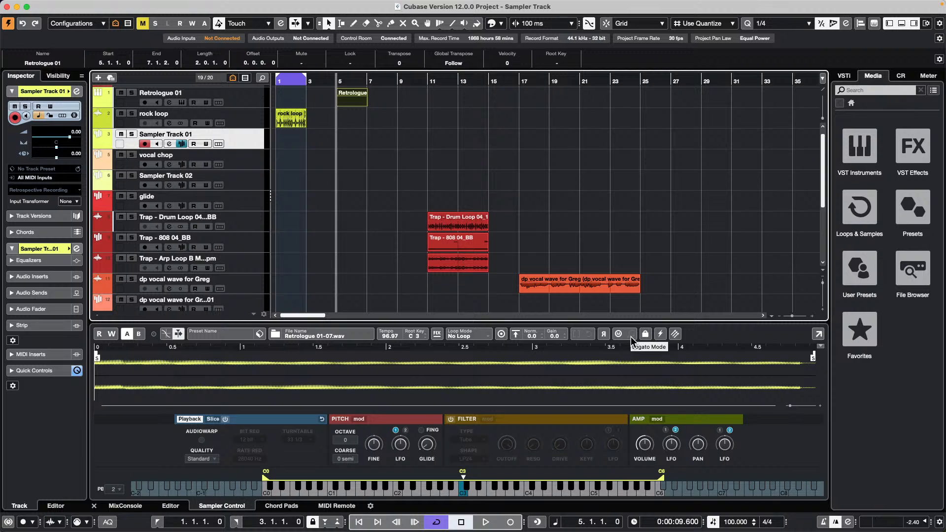
# - Normalize the loaded sample, turn on AudioWarp, and scroll down the track list
pyautogui.click(515, 334)
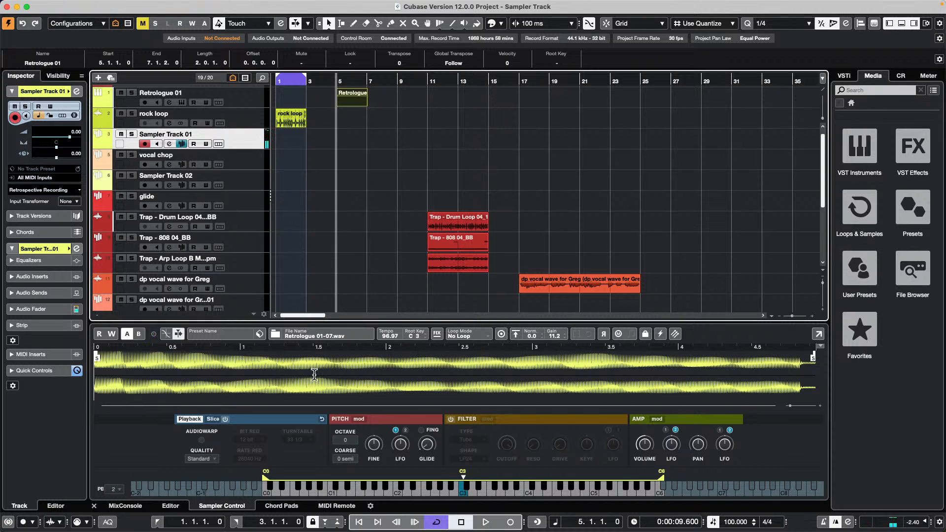
pyautogui.click(201, 439)
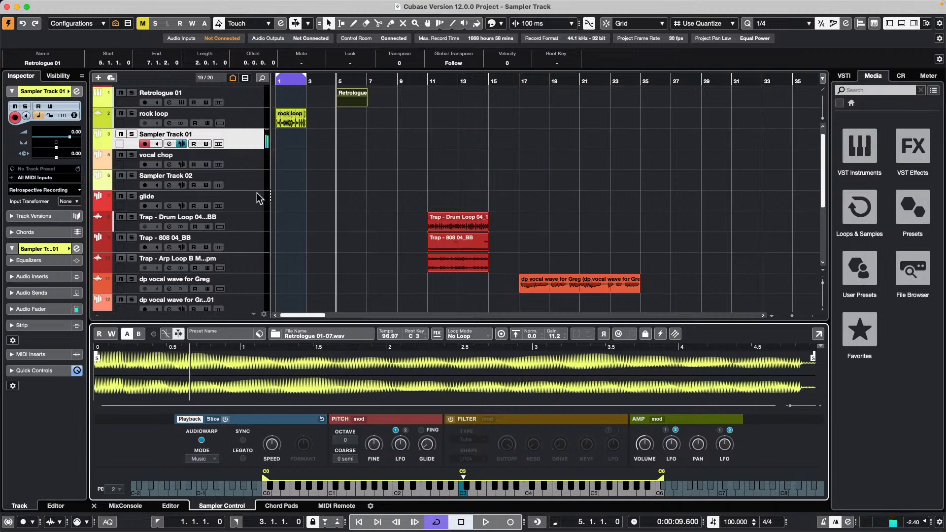
pyautogui.scroll(-7, 302, 184)
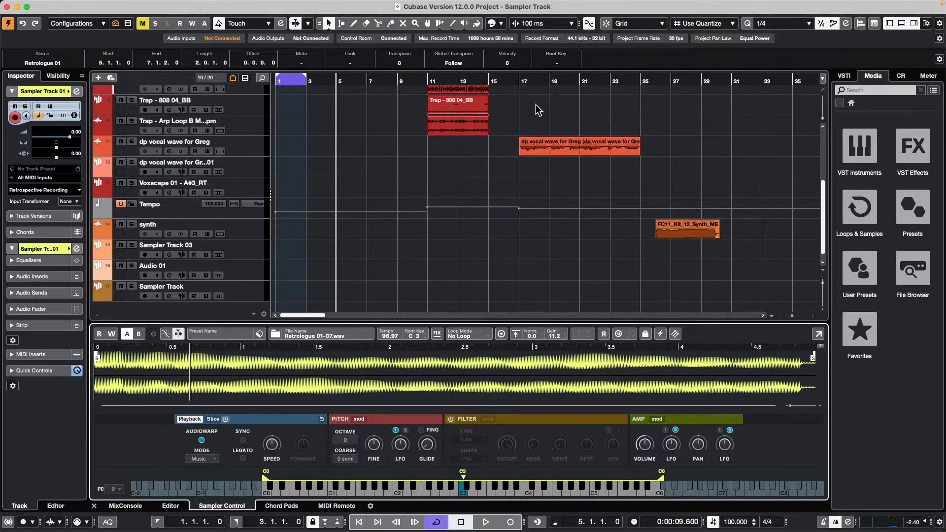
# - Zoom to bar 18 and load the dp vocal wave for Greg clip, keeping Standard quality
pyautogui.moveTo(536, 80); pyautogui.dragTo(578, 148)
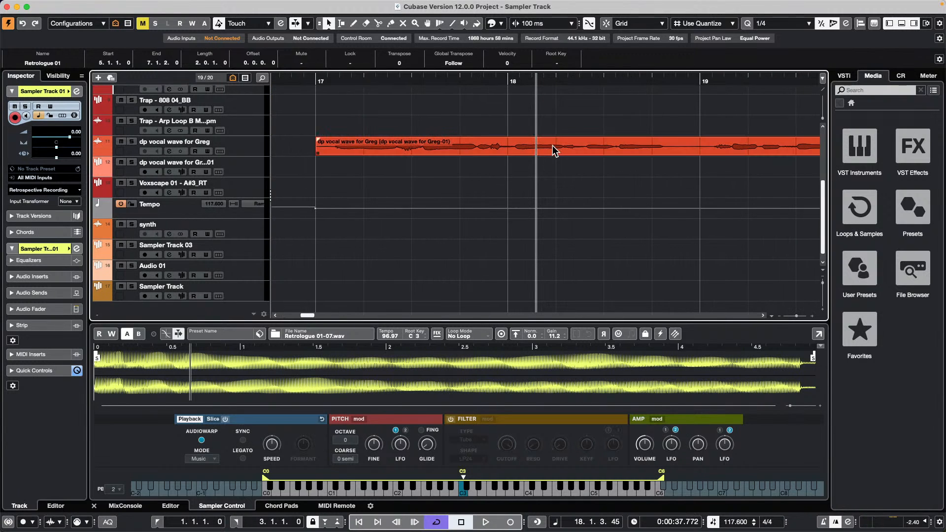
pyautogui.moveTo(552, 146); pyautogui.dragTo(485, 376)
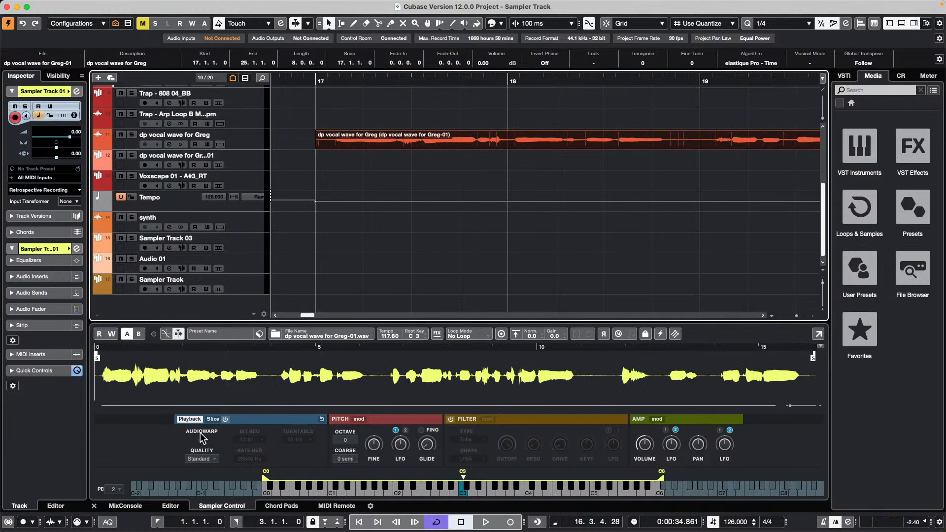
pyautogui.click(193, 447)
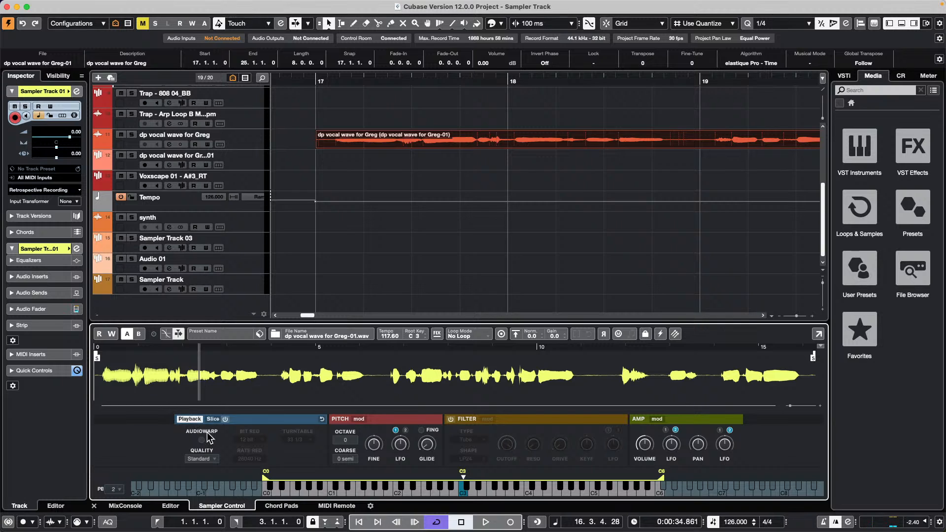
pyautogui.click(209, 459)
pyautogui.click(215, 454)
# - Try Slice then turn it off, enable AudioWarp in Music mode, and set Mono playback
pyautogui.click(226, 418)
pyautogui.click(226, 419)
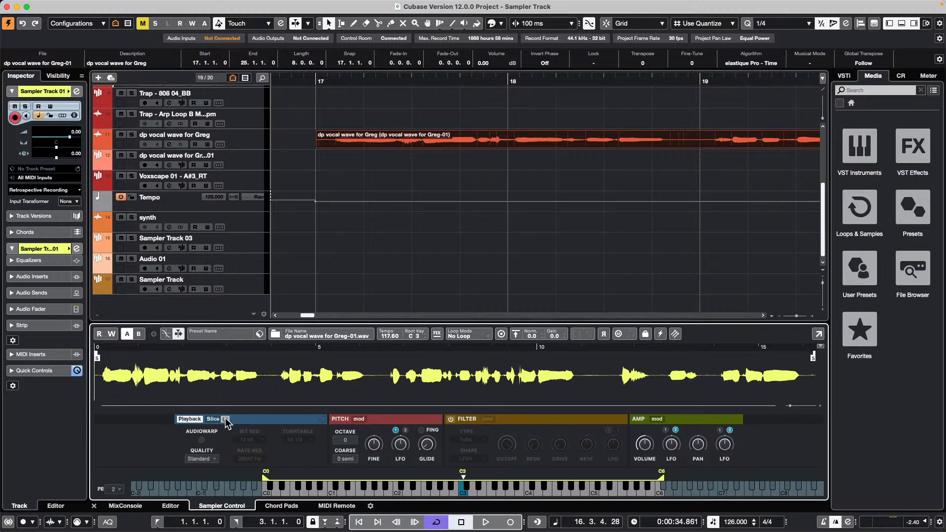
pyautogui.click(202, 440)
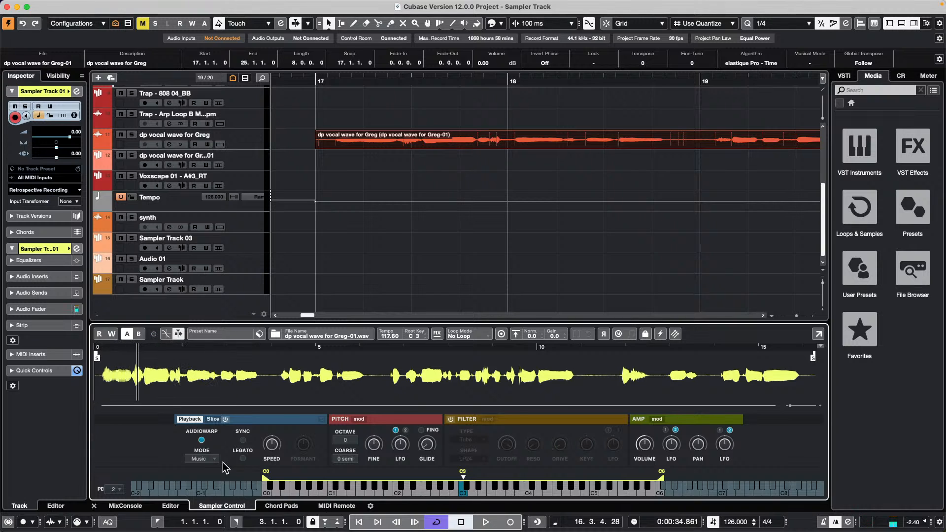
pyautogui.click(617, 334)
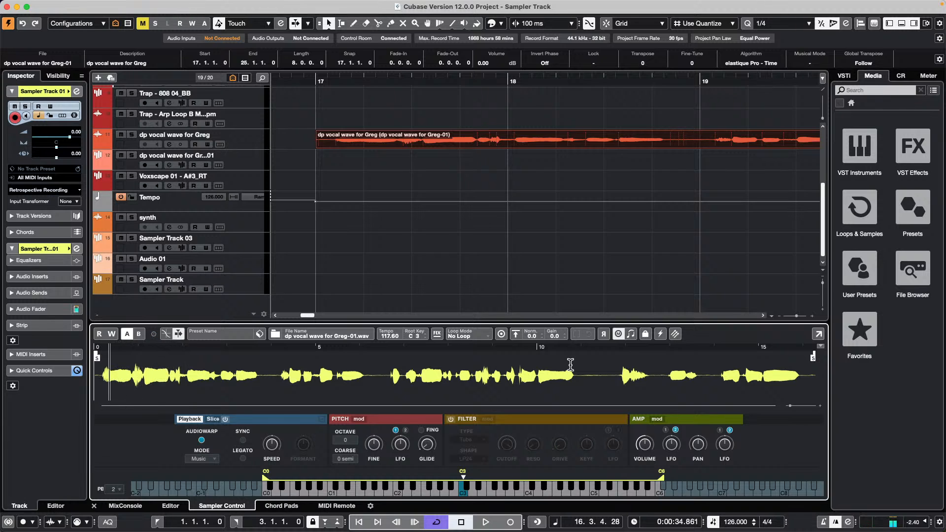
# - Turn on Retrigger beside Mono so the dp vocal wave for Greg sample restarts on each note
pyautogui.click(630, 334)
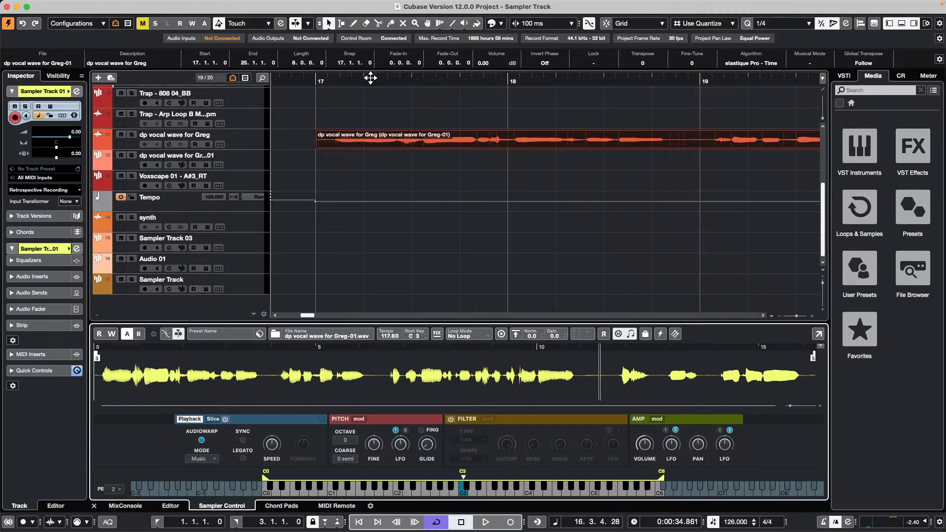
# - Zoom out, select the vocal clip, and set the project cursor to 19.2.2.88
pyautogui.moveTo(370, 78)
pyautogui.mouseDown()
pyautogui.moveTo(365, 53)
pyautogui.moveTo(370, 75)
pyautogui.mouseUp()
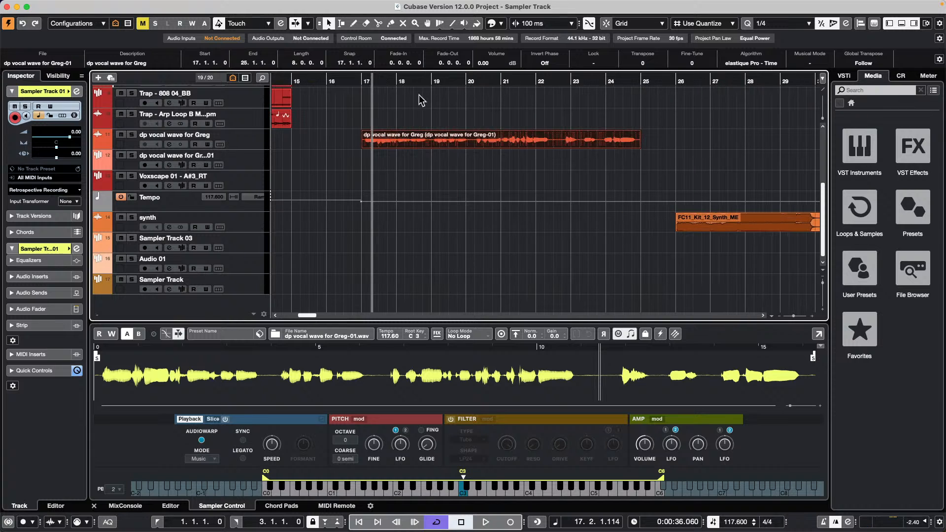
pyautogui.click(617, 192)
pyautogui.click(548, 138)
pyautogui.press('l')
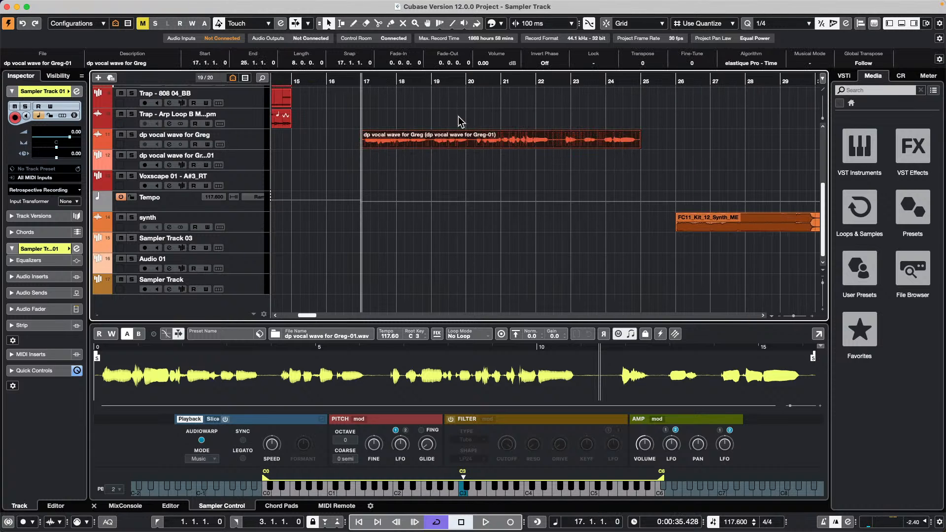
pyautogui.click(266, 7)
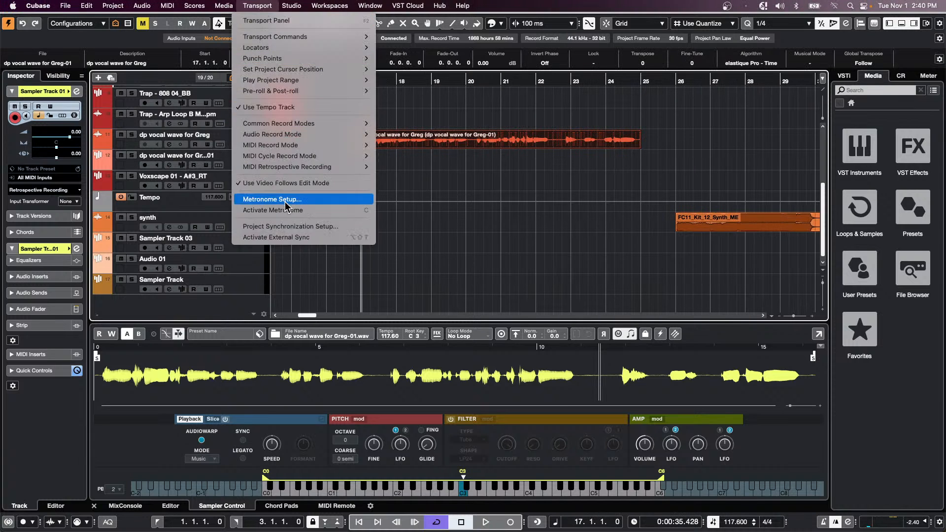
pyautogui.click(424, 172)
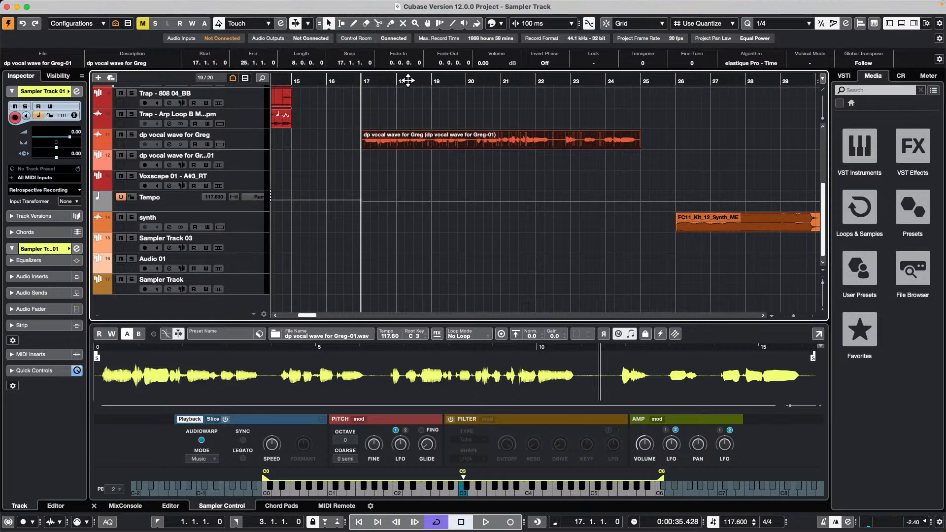
pyautogui.moveTo(409, 78); pyautogui.dragTo(443, 78)
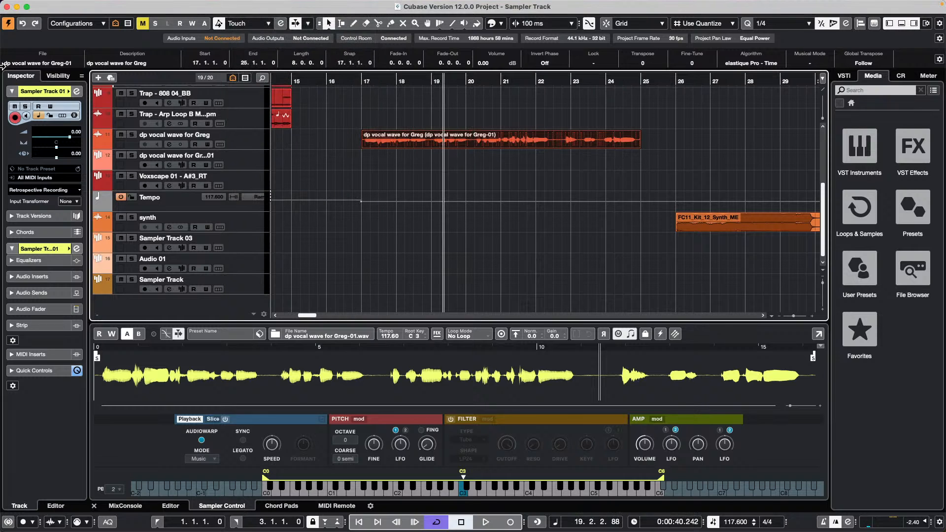
# - Move the vocal clip's start to the cursor with Edit > Move > Event Starts to Cursor, then undo it
pyautogui.moveTo(116, 4)
pyautogui.click(87, 6)
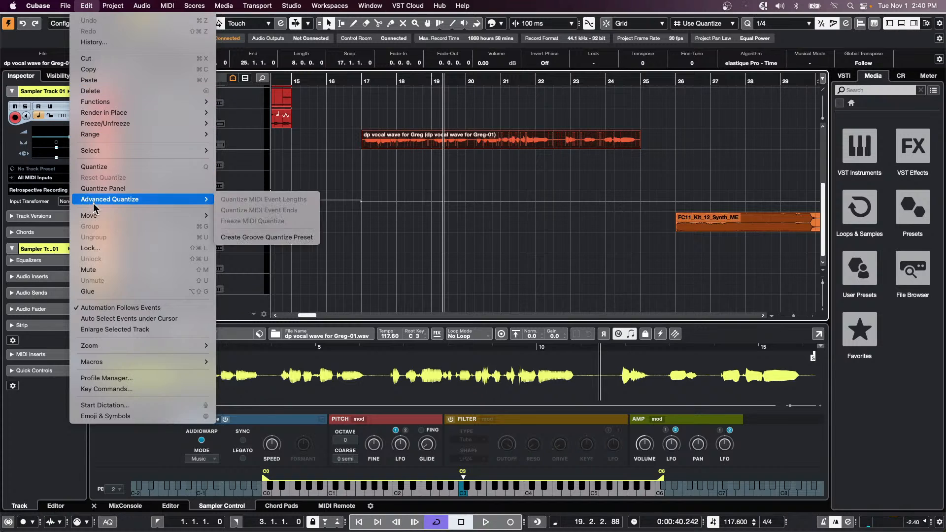
pyautogui.moveTo(118, 140)
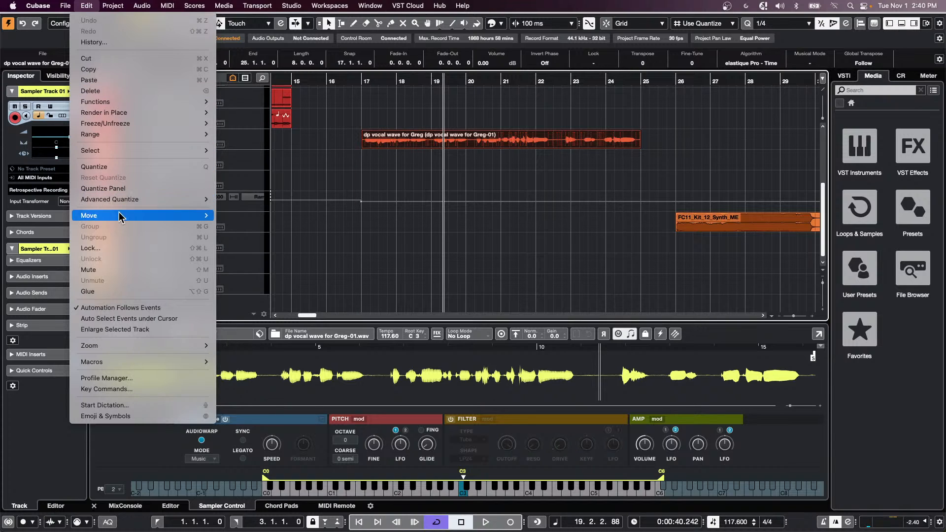
pyautogui.moveTo(120, 221)
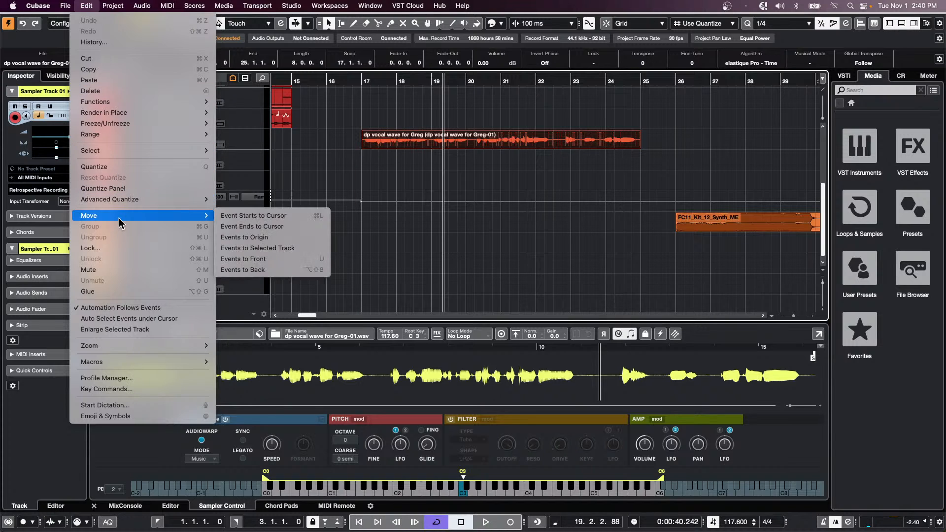
pyautogui.click(289, 217)
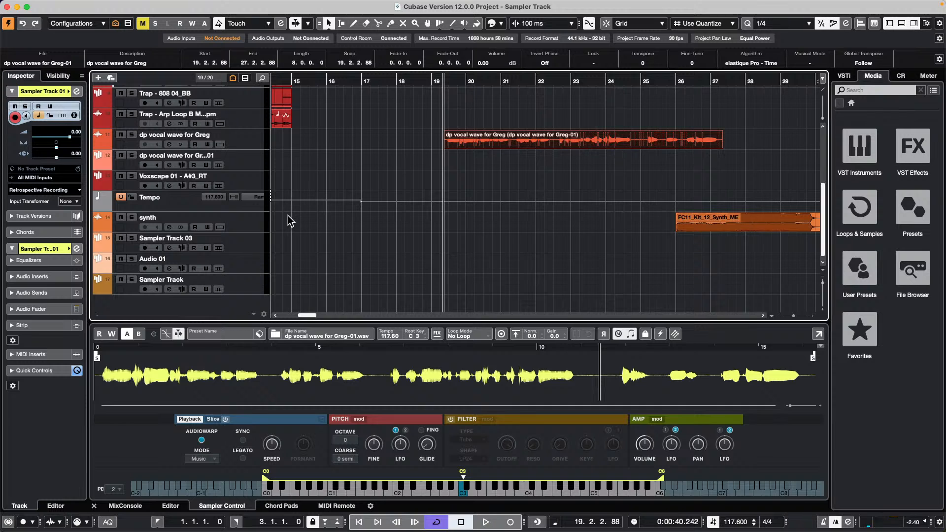
pyautogui.press('super+z')
pyautogui.click(87, 5)
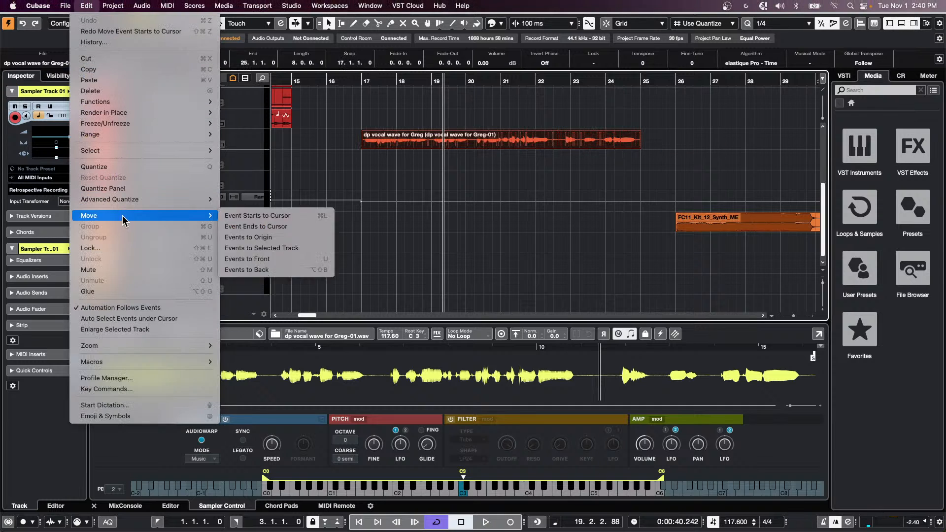
pyautogui.moveTo(139, 223)
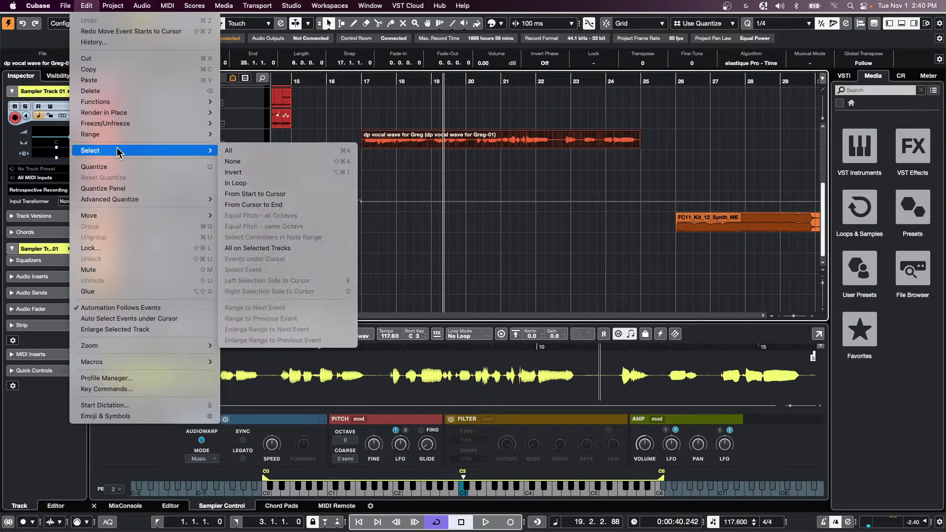
pyautogui.moveTo(256, 6)
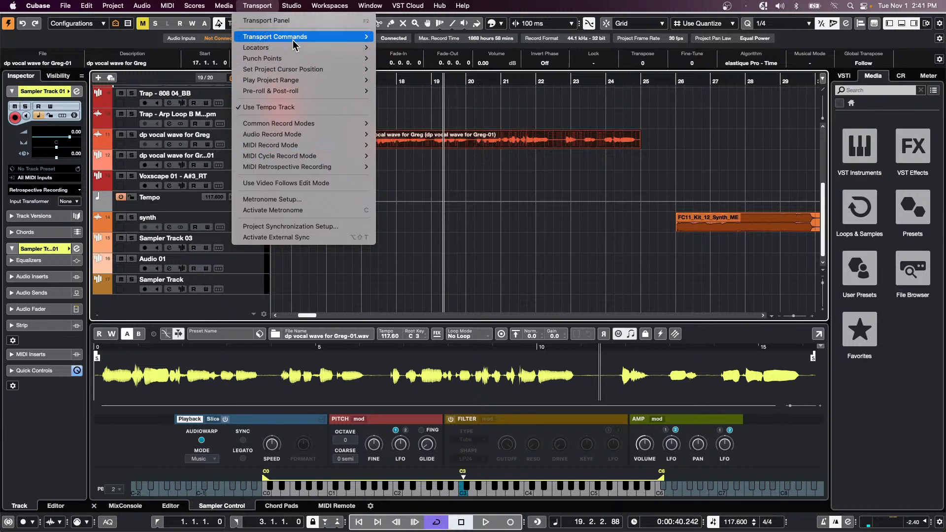
pyautogui.moveTo(291, 40)
pyautogui.moveTo(282, 59)
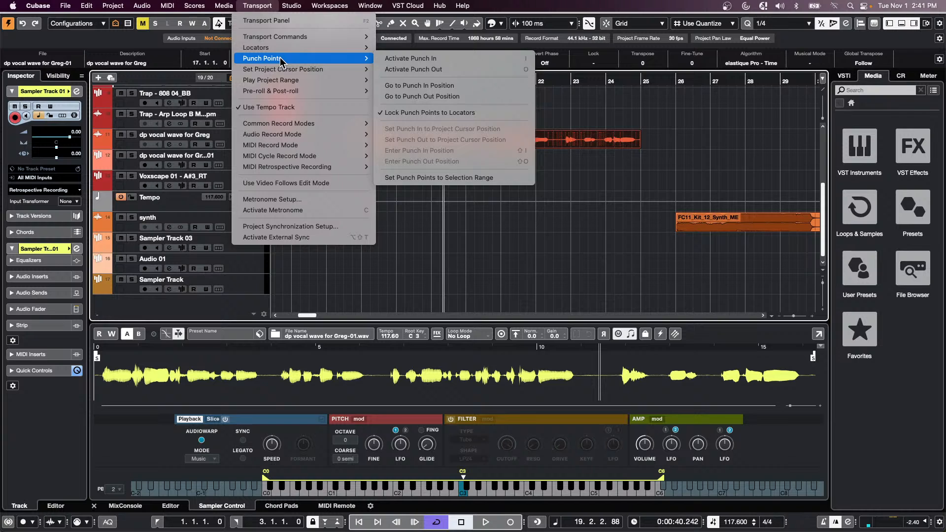
pyautogui.click(562, 199)
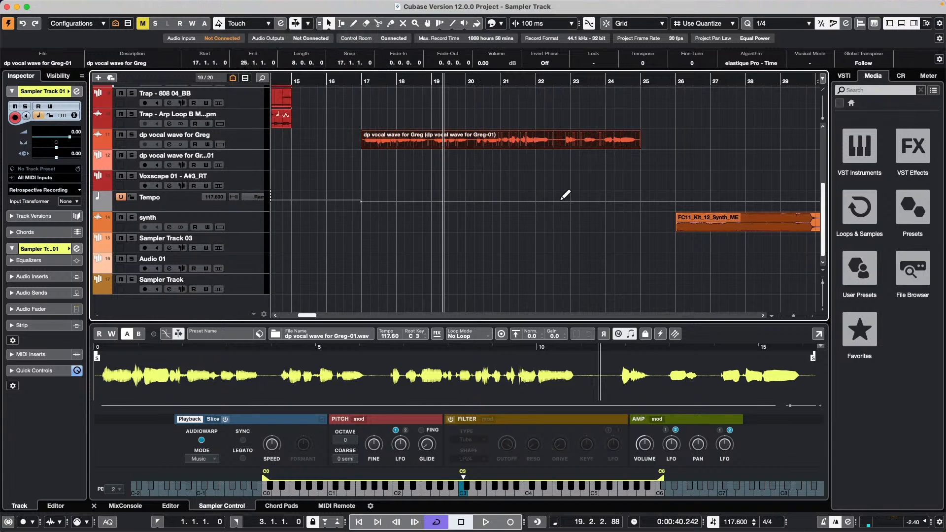
pyautogui.press('super+l')
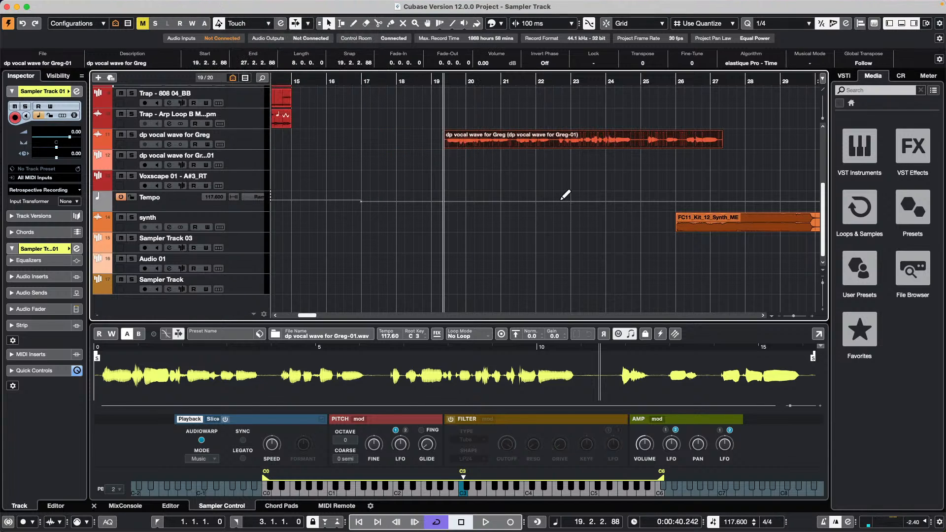
pyautogui.press('super+z')
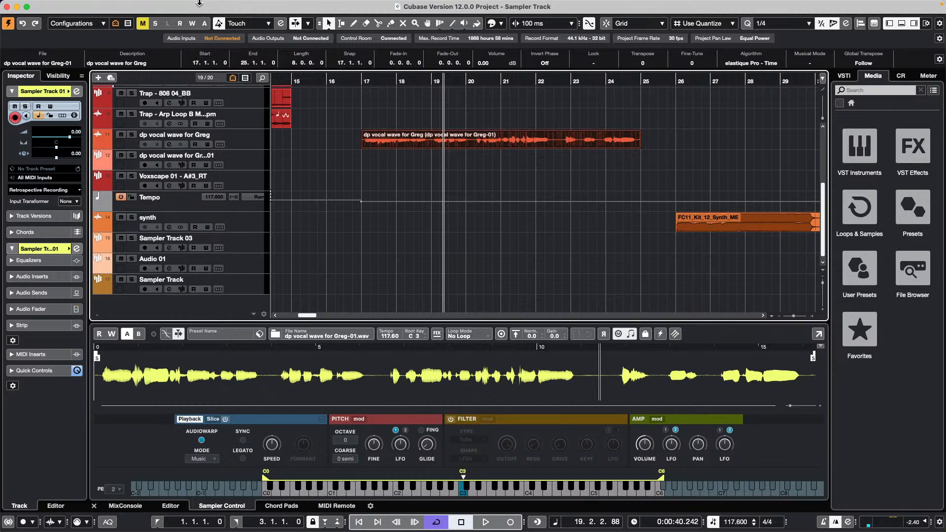
pyautogui.click(263, 6)
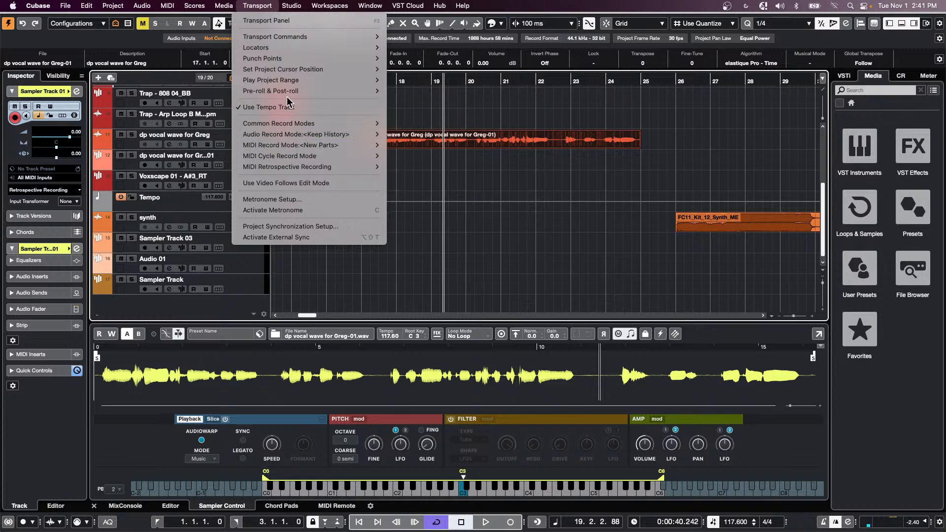
pyautogui.moveTo(285, 90)
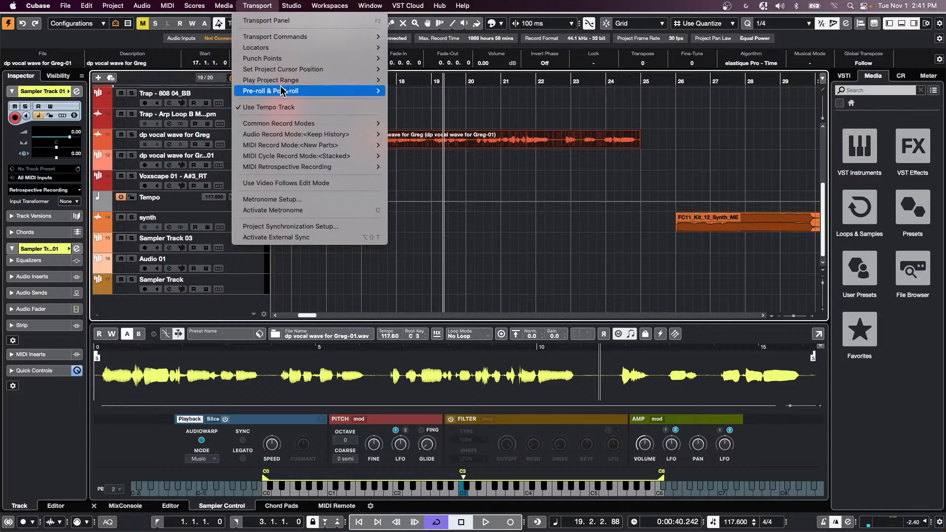
pyautogui.moveTo(281, 40)
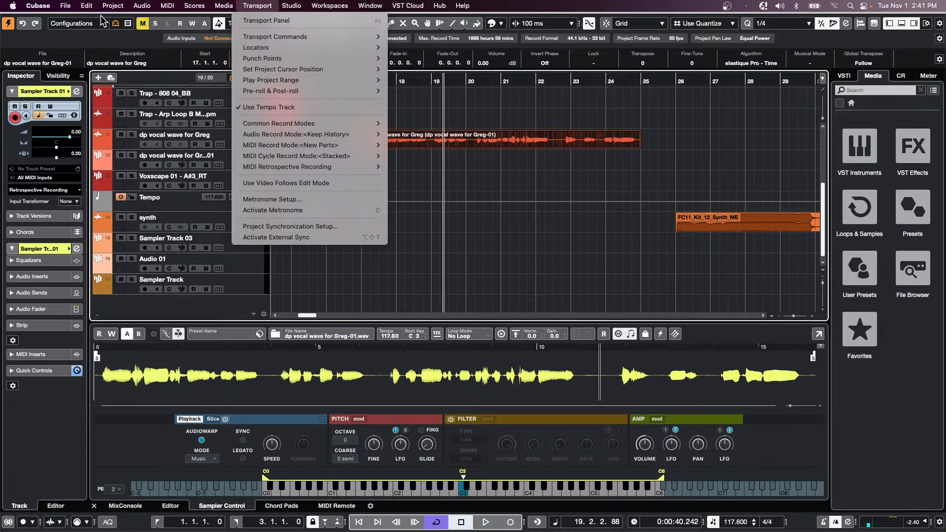
pyautogui.moveTo(86, 6)
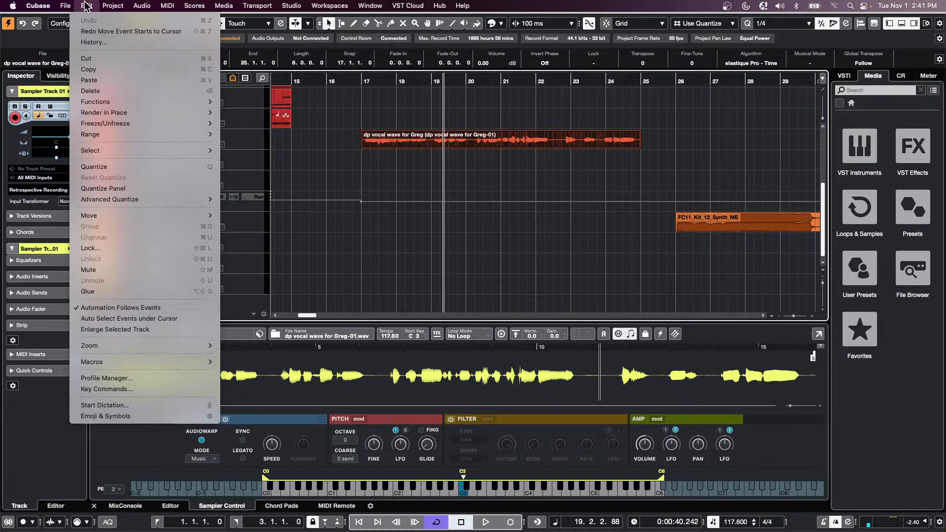
# - Open the Key Commands settings and search the command list for 'to event e'
pyautogui.click(183, 388)
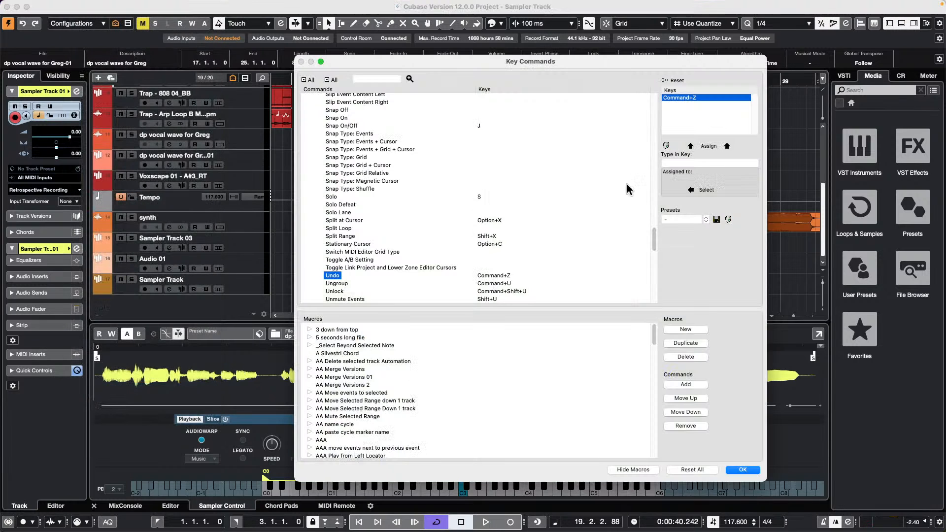
pyautogui.click(368, 79)
pyautogui.write('to event end')
pyautogui.press('Return')
# - Search for 'end' and step through its matches, including Fill To End and Suspend Reading EQ
pyautogui.click(394, 79)
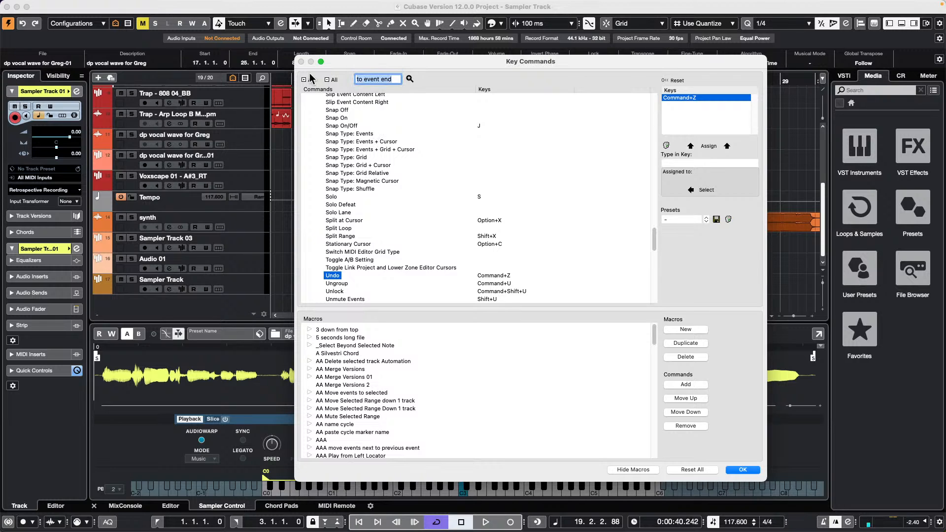
pyautogui.write('end')
pyautogui.press('Return')
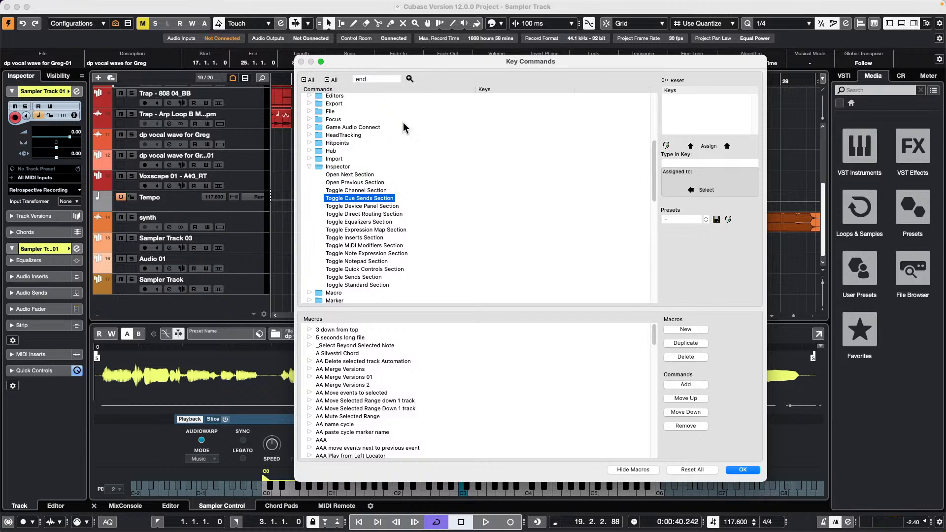
pyautogui.scroll(7, 403, 147)
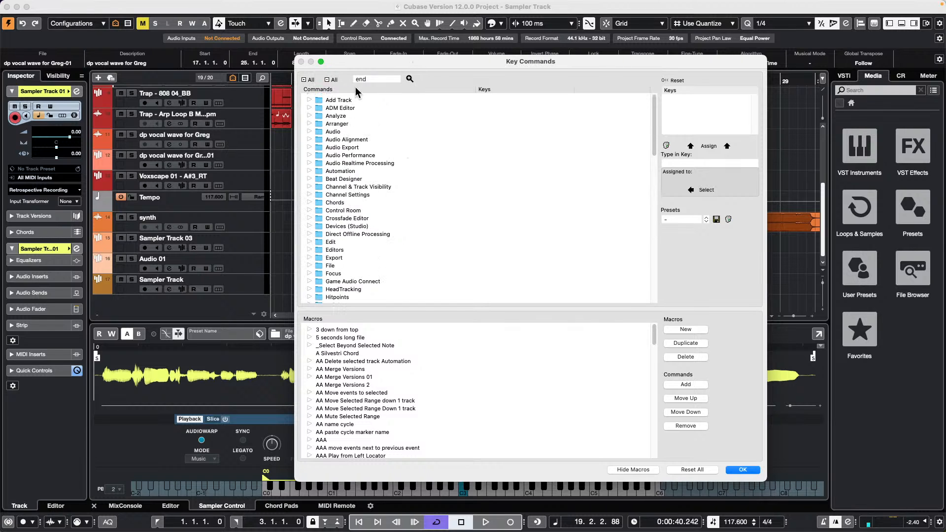
pyautogui.click(409, 79)
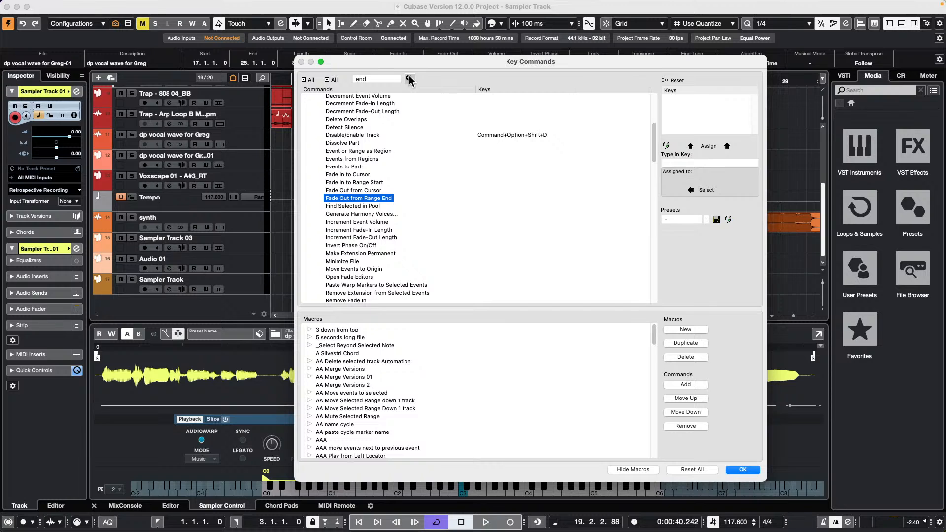
pyautogui.click(409, 79)
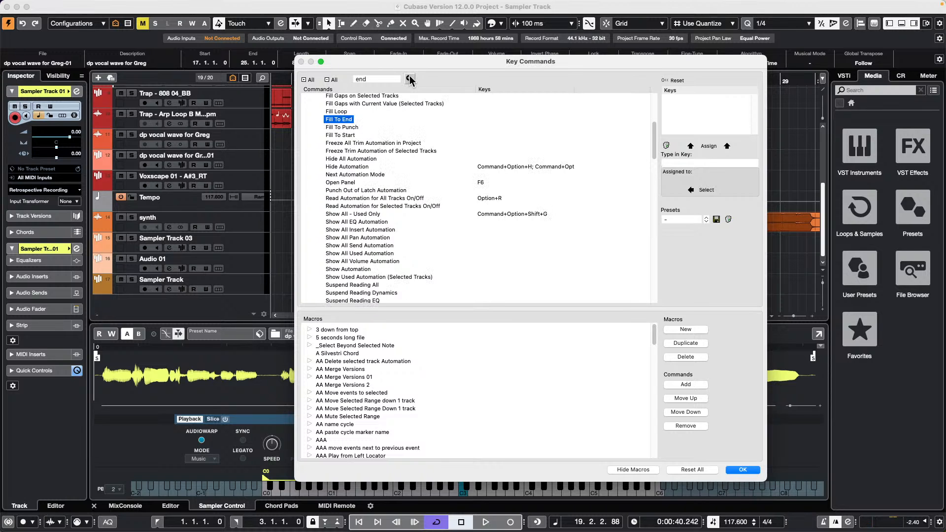
pyautogui.click(409, 79)
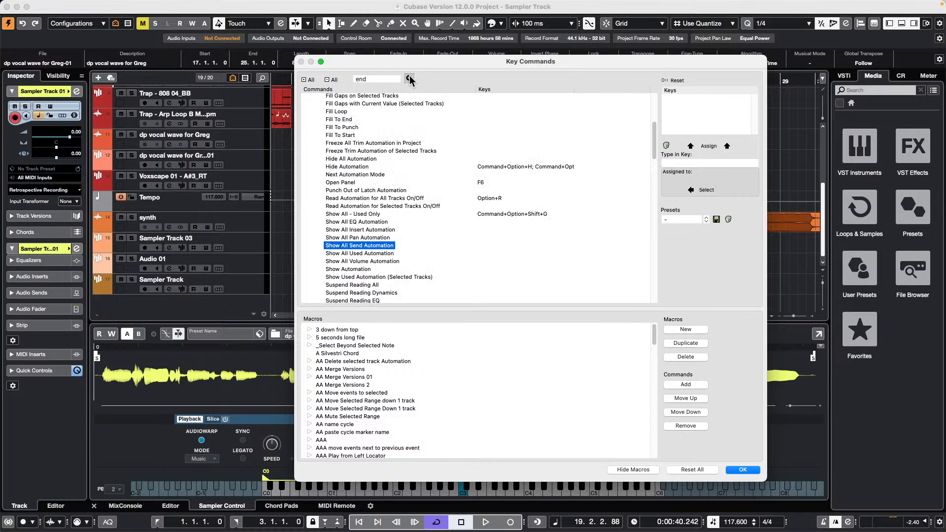
pyautogui.click(410, 79)
pyautogui.click(409, 78)
pyautogui.click(410, 79)
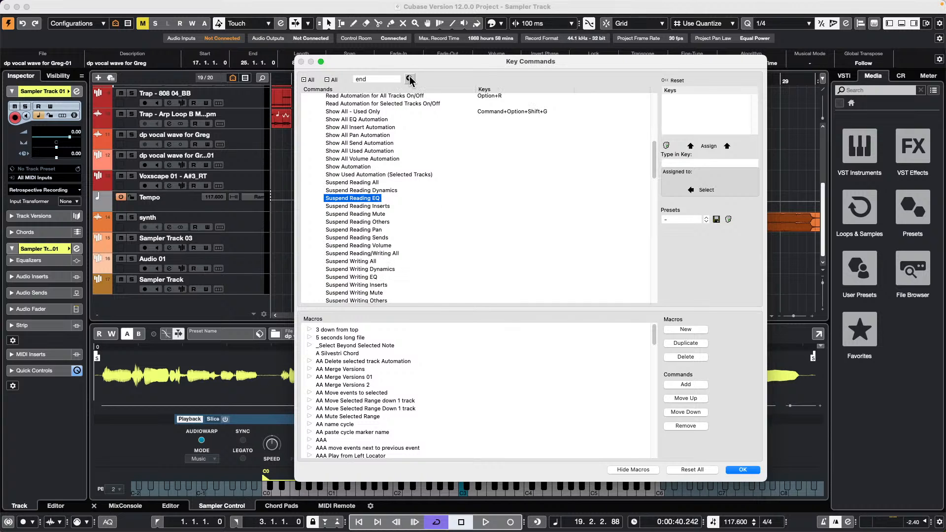
pyautogui.click(409, 79)
pyautogui.click(410, 79)
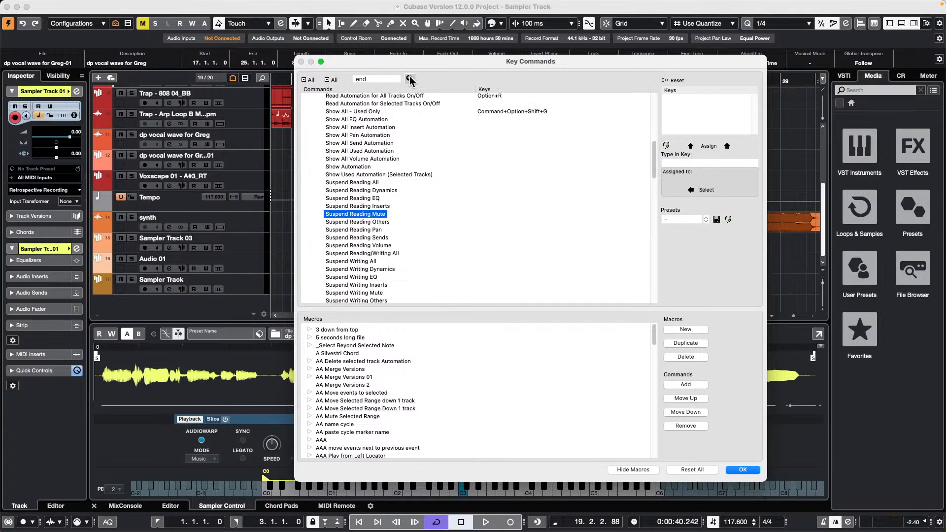
pyautogui.click(409, 79)
pyautogui.click(409, 79)
pyautogui.click(409, 79)
pyautogui.click(410, 80)
pyautogui.click(409, 79)
pyautogui.click(410, 79)
pyautogui.click(409, 79)
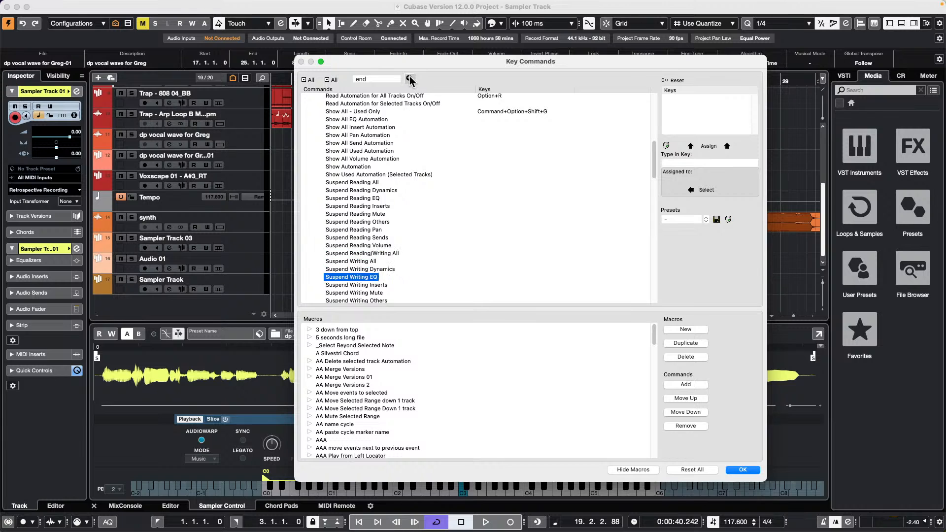
pyautogui.click(410, 79)
pyautogui.click(409, 79)
pyautogui.click(409, 80)
pyautogui.click(409, 79)
pyautogui.click(409, 79)
pyautogui.click(409, 79)
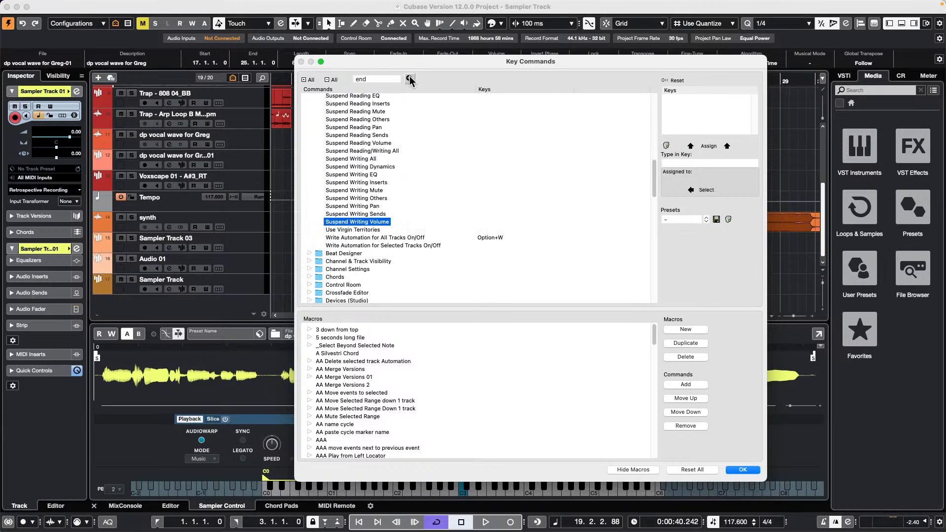
pyautogui.click(410, 80)
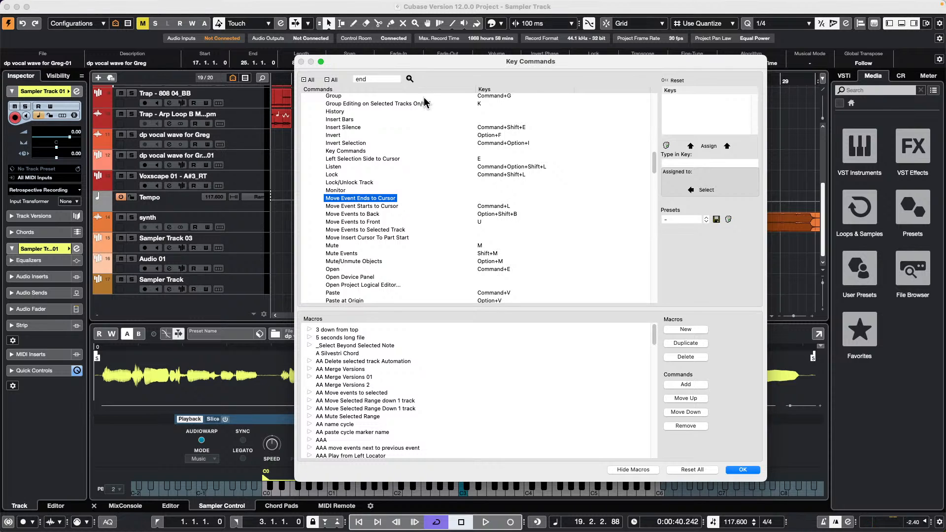
# - Search for 'cursor' and step through matches from Right Selection Side to Cursor to the move to cursor macro
pyautogui.doubleClick(372, 80)
pyautogui.write('cursor')
pyautogui.press('Return')
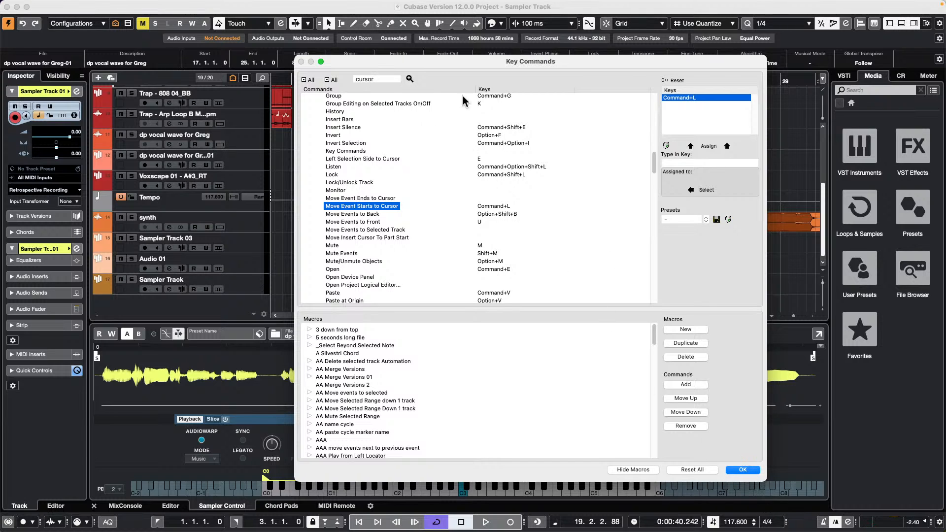
pyautogui.click(409, 79)
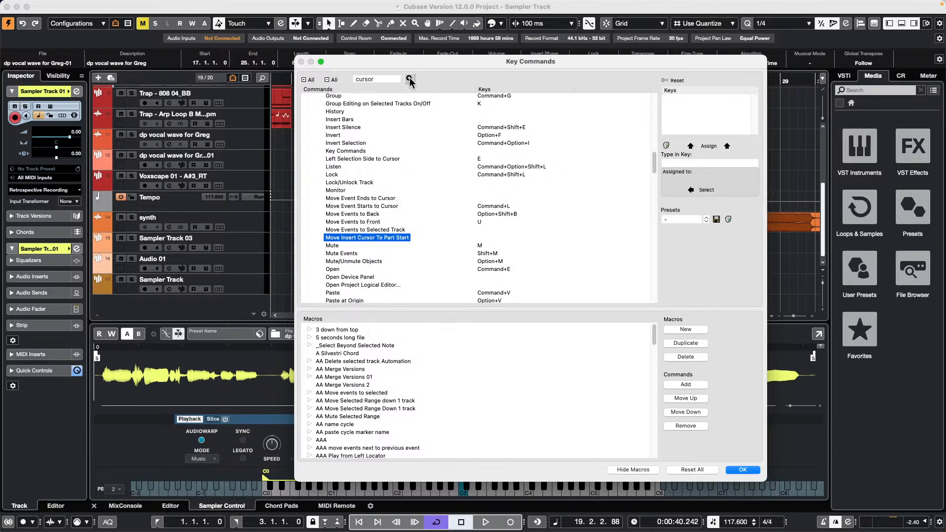
pyautogui.click(409, 79)
pyautogui.click(409, 80)
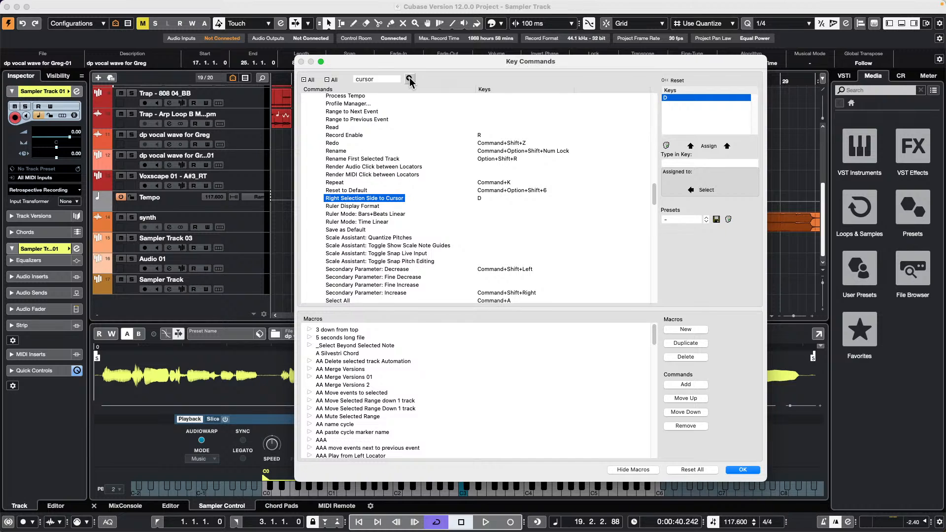
pyautogui.click(409, 80)
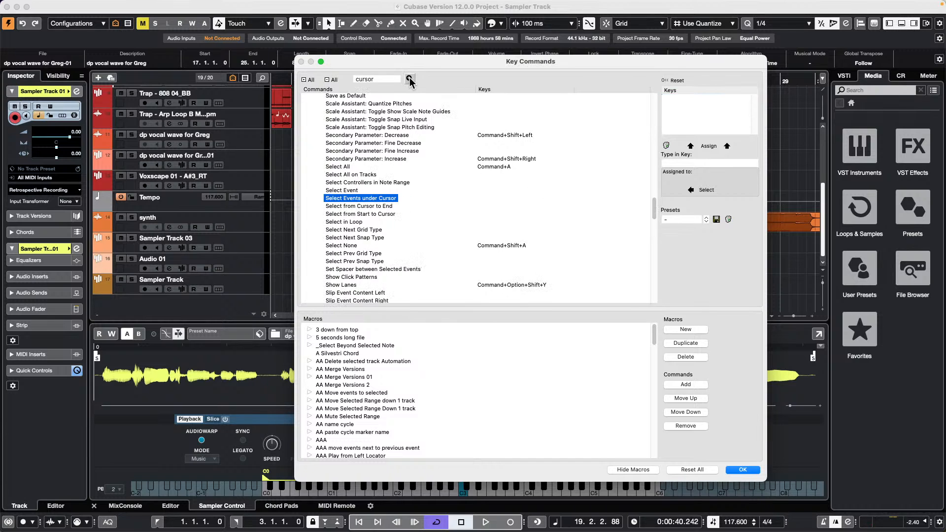
pyautogui.click(410, 80)
pyautogui.click(409, 80)
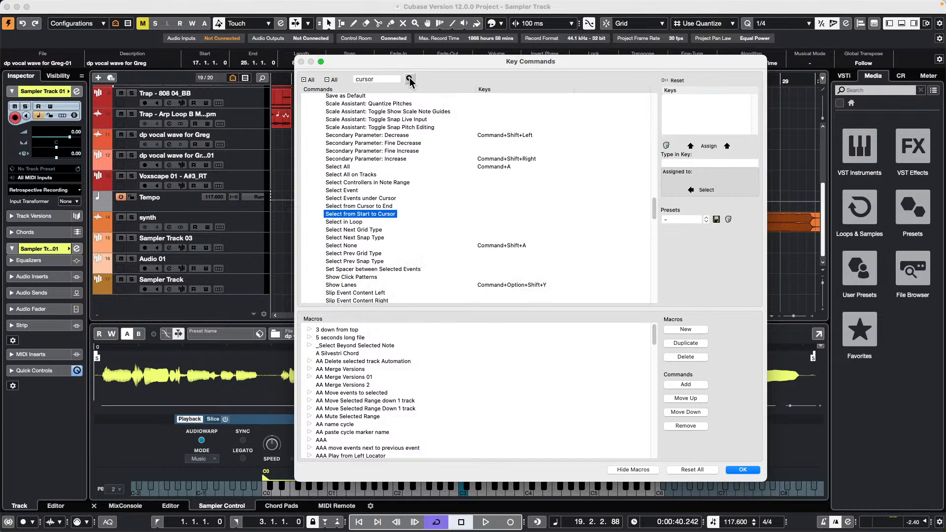
pyautogui.click(409, 79)
pyautogui.click(410, 79)
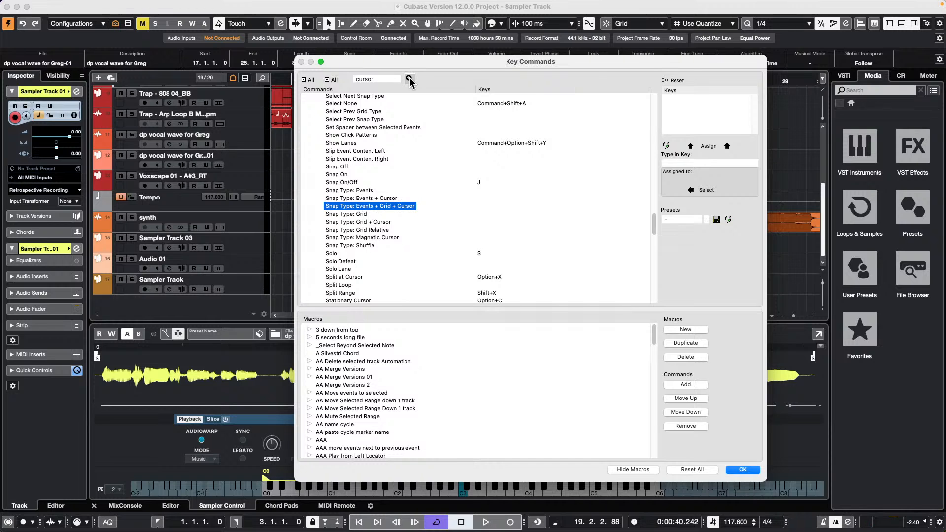
pyautogui.click(410, 80)
pyautogui.click(409, 79)
pyautogui.click(409, 79)
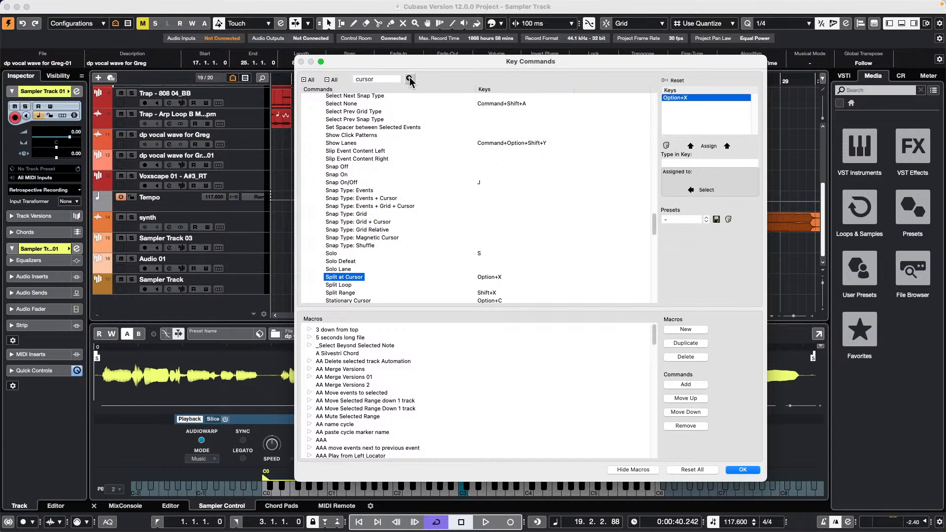
pyautogui.click(409, 80)
pyautogui.click(410, 78)
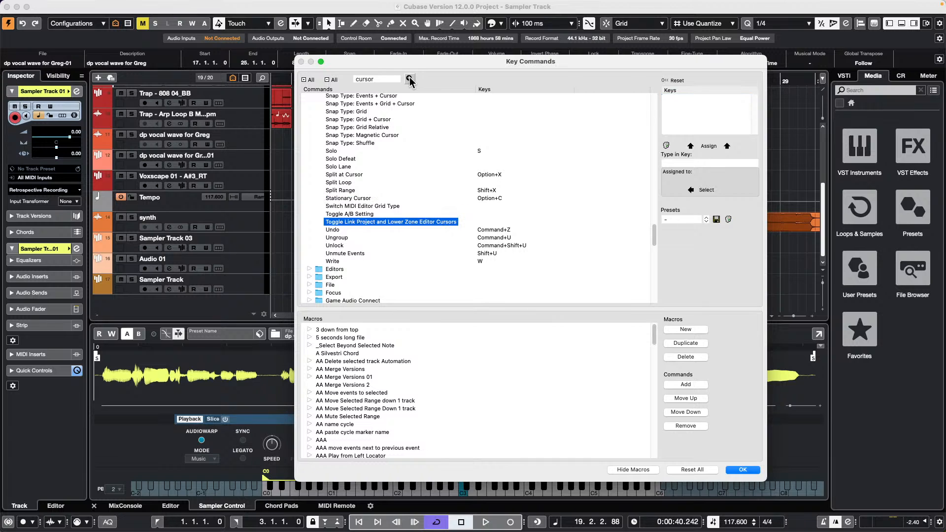
pyautogui.click(409, 78)
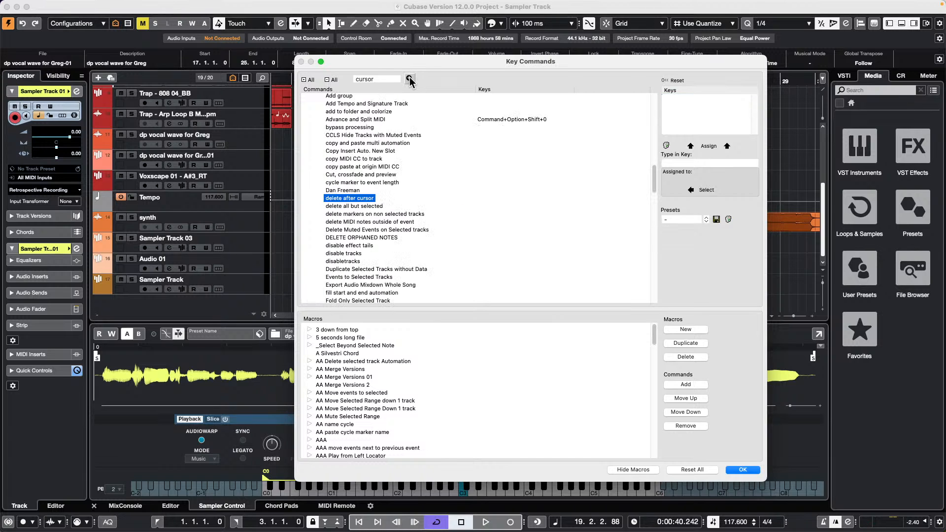
pyautogui.click(409, 77)
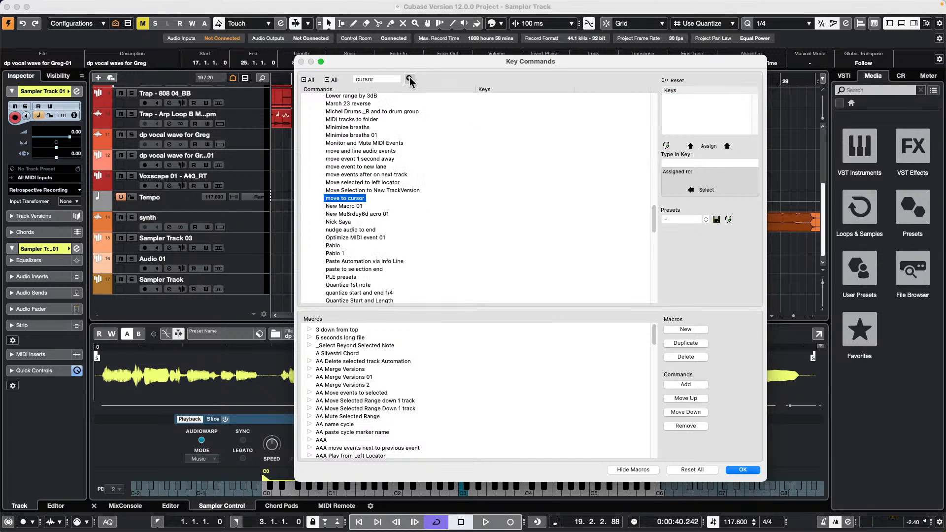
# - Keep stepping through the 'cursor' matches from Insert into Project at Cursor through the preferences entries
pyautogui.scroll(10, 401, 129)
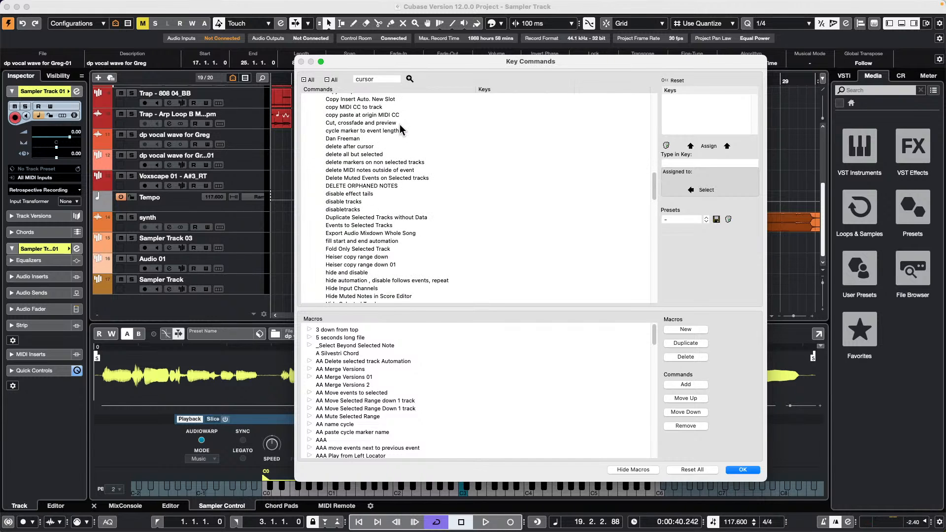
pyautogui.scroll(15, 401, 129)
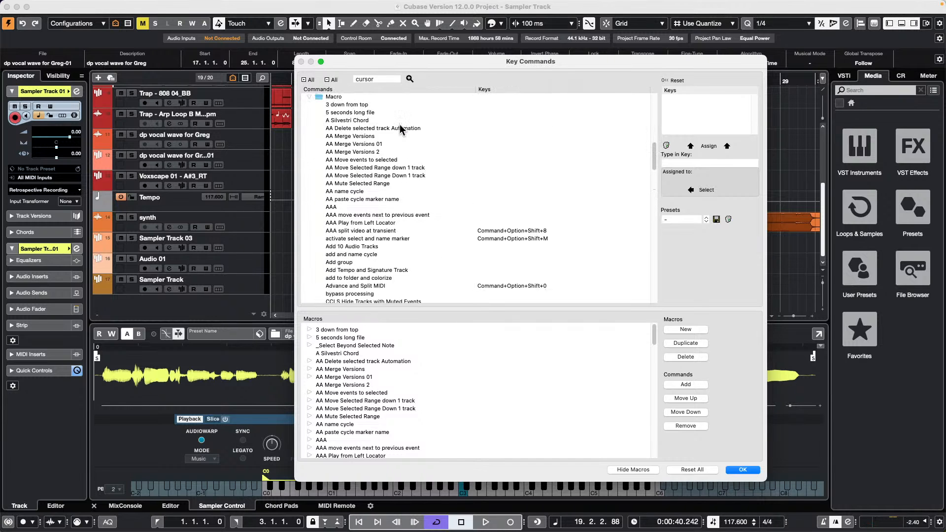
pyautogui.scroll(-15, 400, 129)
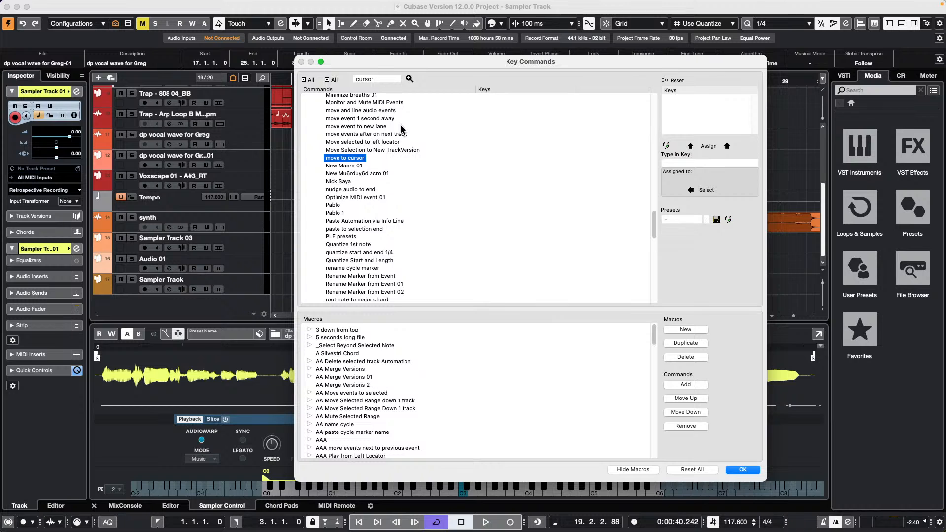
pyautogui.scroll(-10, 356, 172)
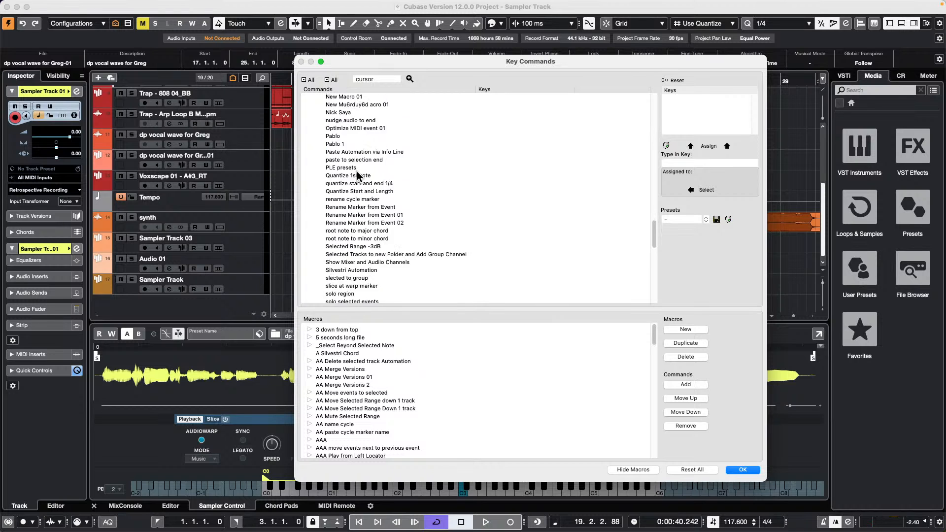
pyautogui.scroll(10, 360, 175)
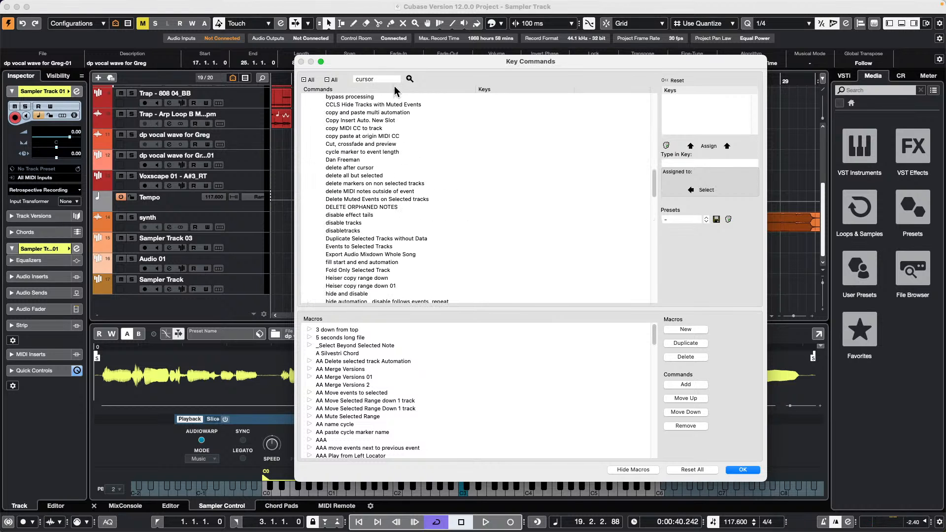
pyautogui.click(410, 79)
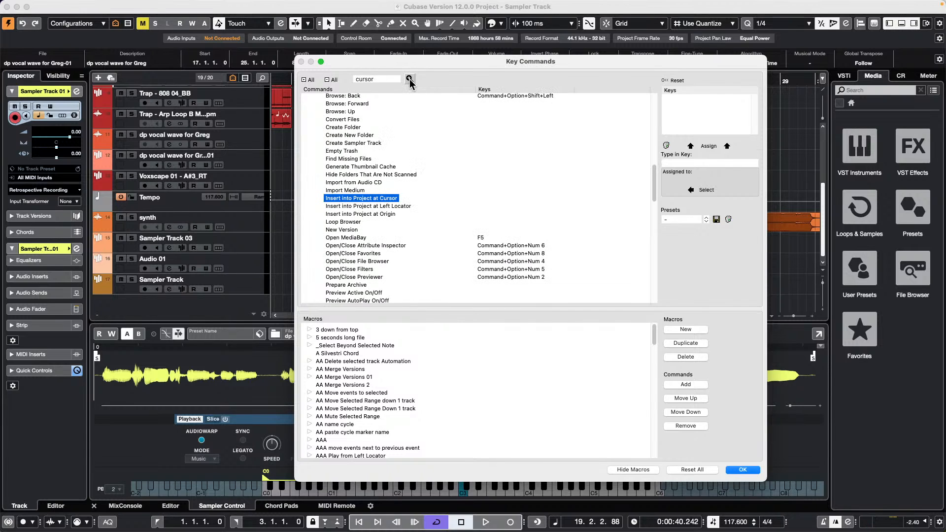
pyautogui.click(410, 80)
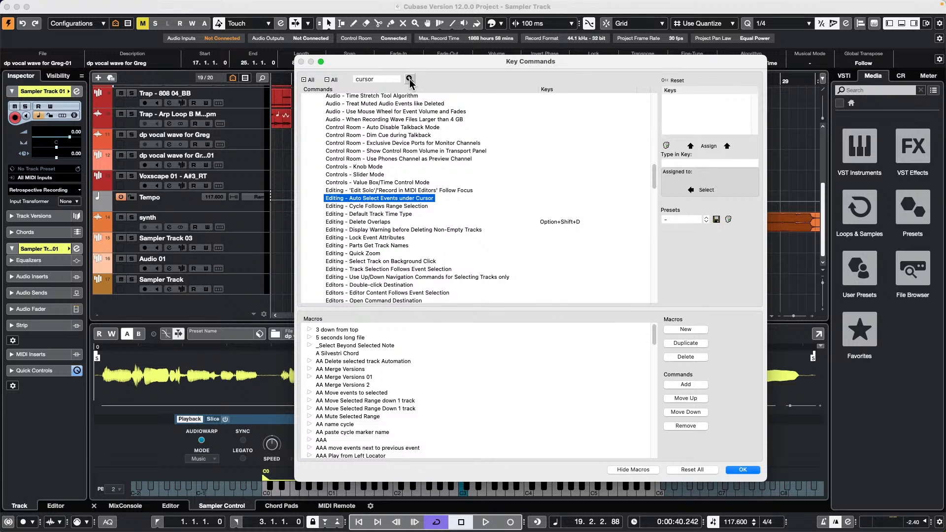
pyautogui.click(410, 79)
pyautogui.click(409, 79)
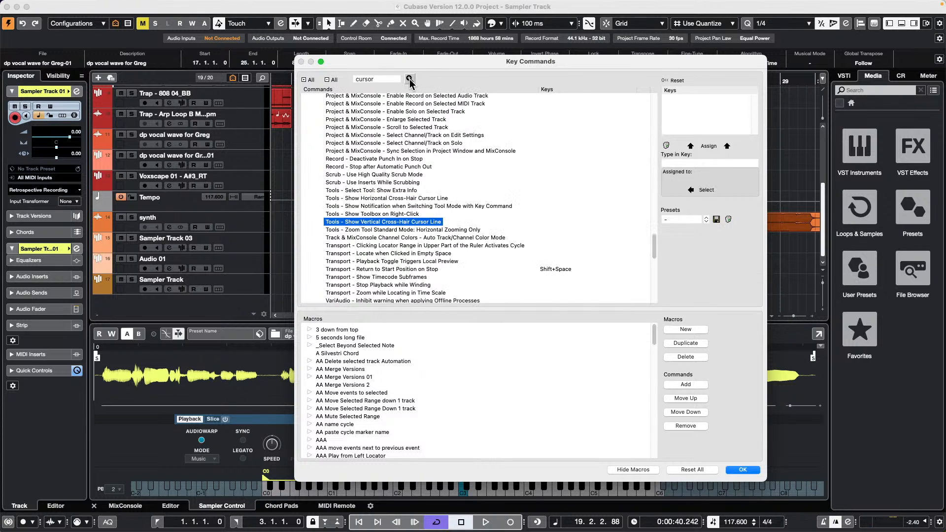
pyautogui.click(410, 79)
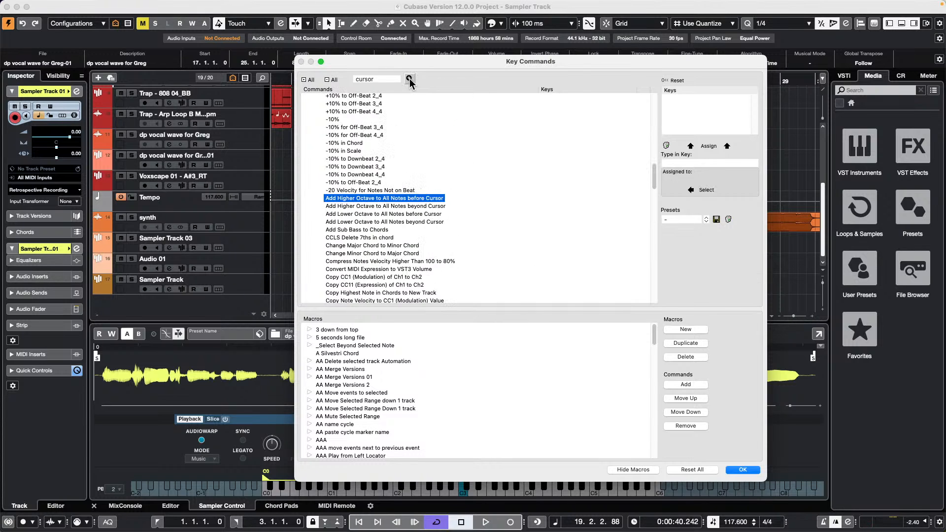
pyautogui.click(410, 79)
pyautogui.click(409, 80)
pyautogui.click(409, 79)
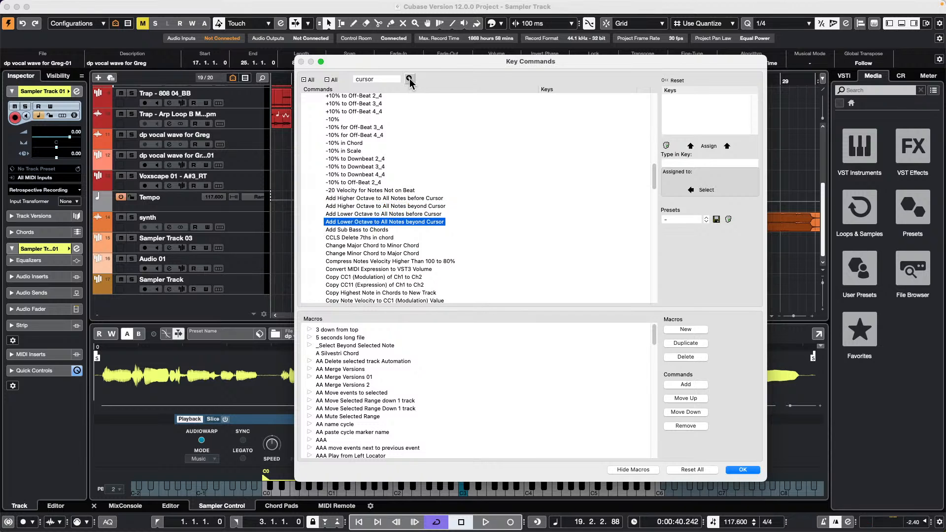
pyautogui.click(409, 79)
pyautogui.click(409, 80)
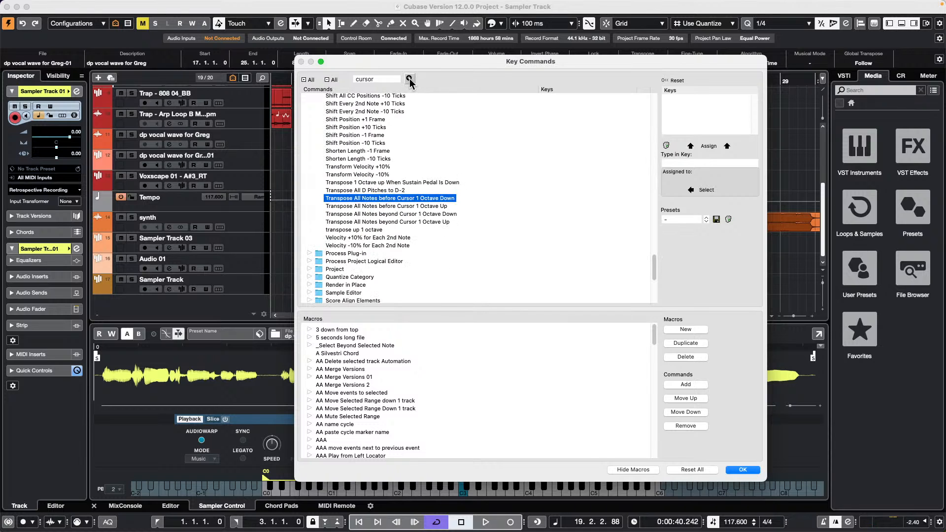
pyautogui.click(409, 79)
pyautogui.click(409, 79)
pyautogui.click(410, 79)
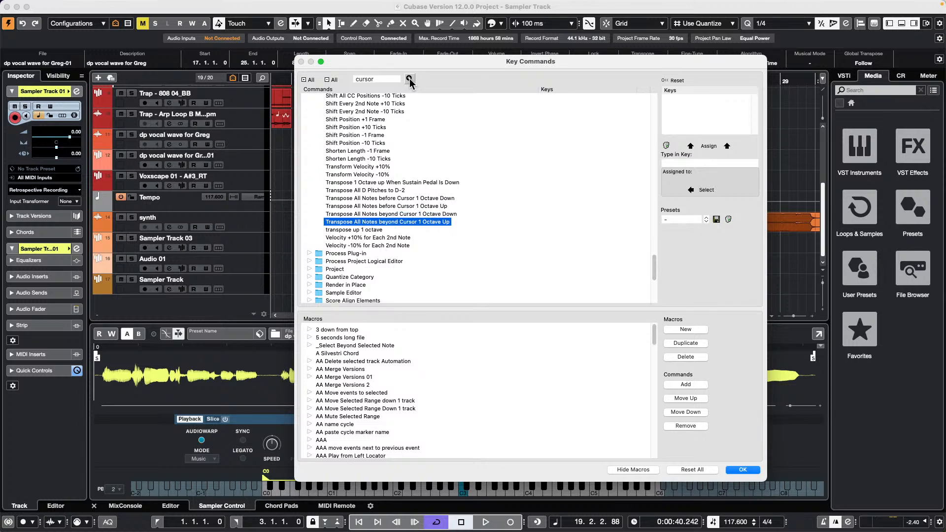
pyautogui.click(409, 79)
pyautogui.click(409, 79)
pyautogui.click(409, 80)
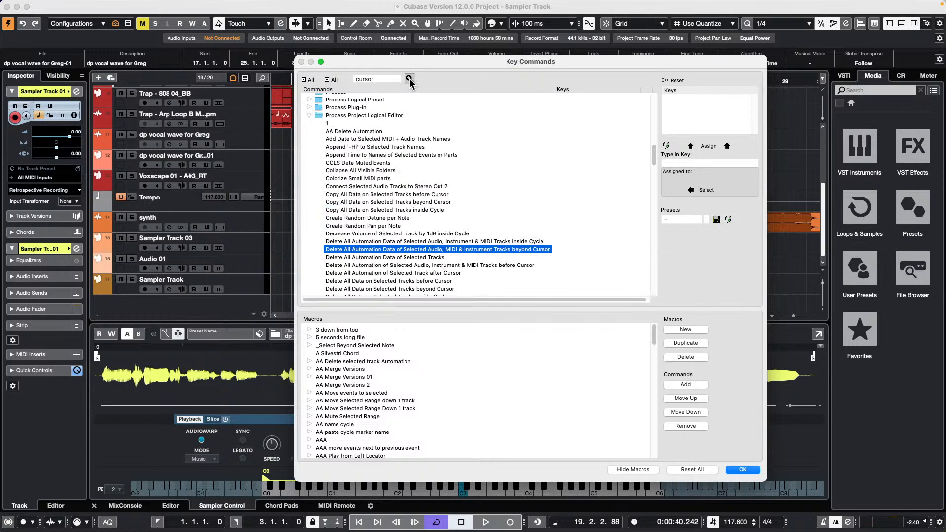
pyautogui.click(409, 80)
pyautogui.click(409, 79)
pyautogui.click(409, 79)
pyautogui.click(409, 80)
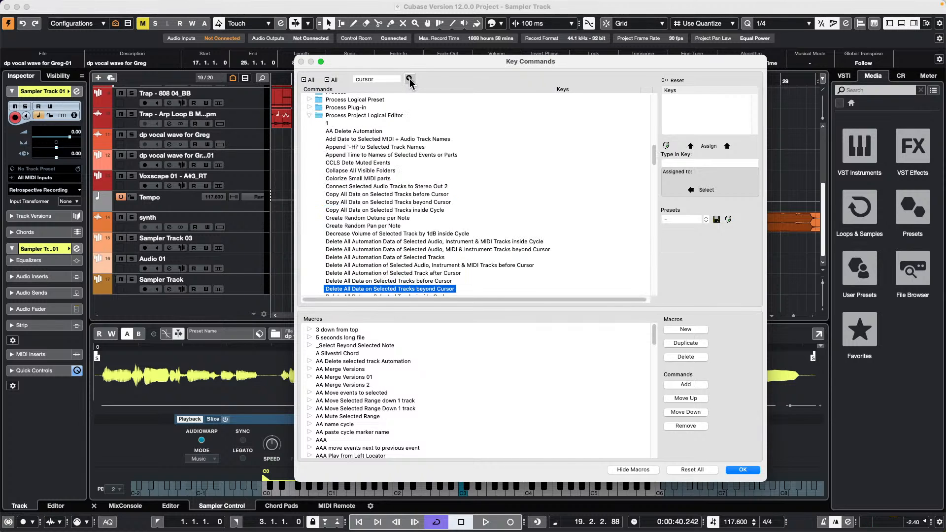
pyautogui.click(409, 80)
pyautogui.click(409, 80)
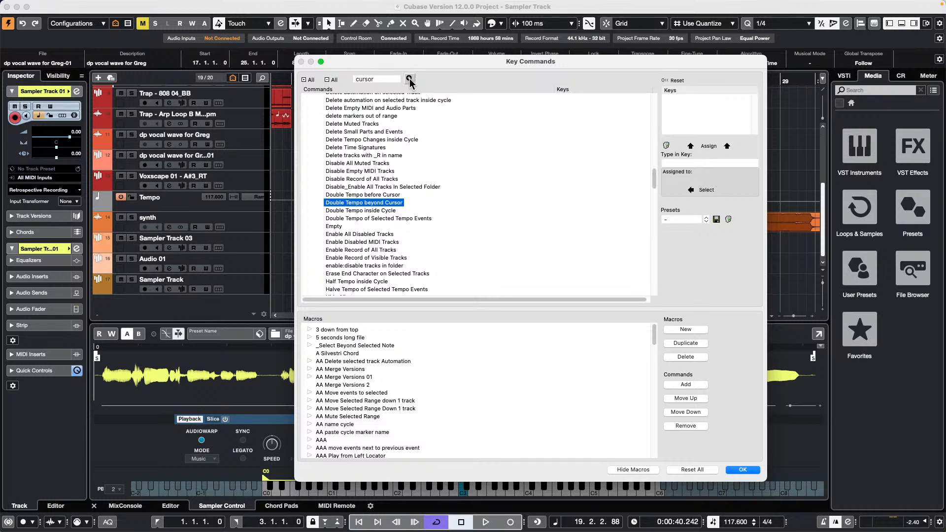
pyautogui.click(409, 79)
pyautogui.scroll(-5, 416, 159)
pyautogui.scroll(-10, 415, 158)
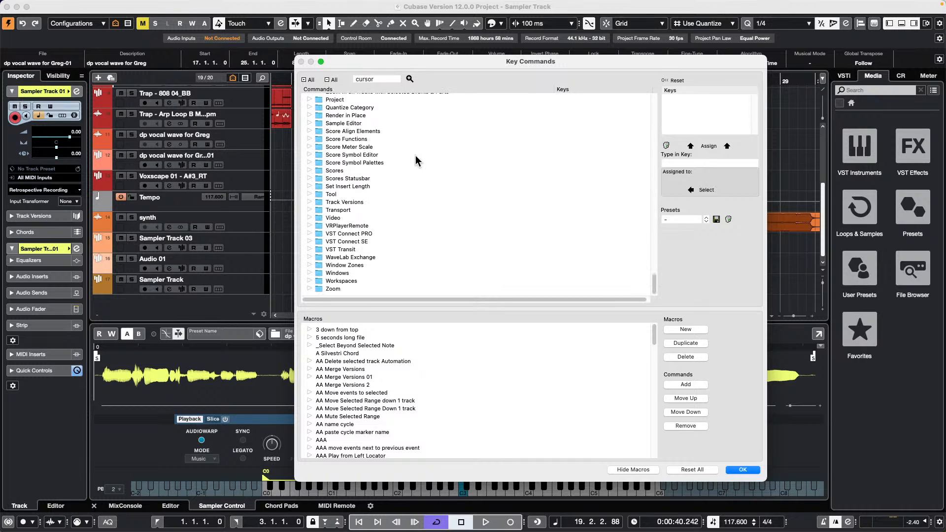
# - Expand the Transport category and view the shortcuts for Activate External Sync and Enter Project Cursor Position
pyautogui.click(309, 210)
pyautogui.click(378, 218)
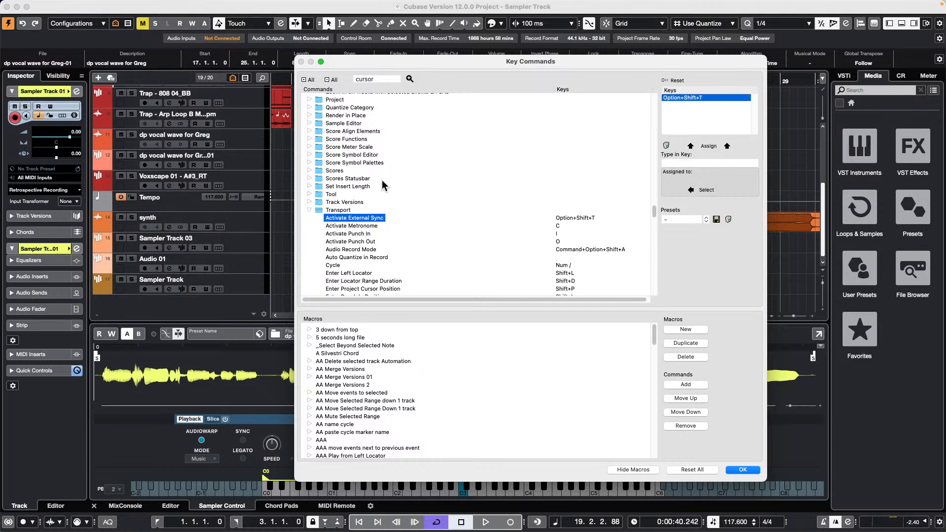
pyautogui.click(409, 79)
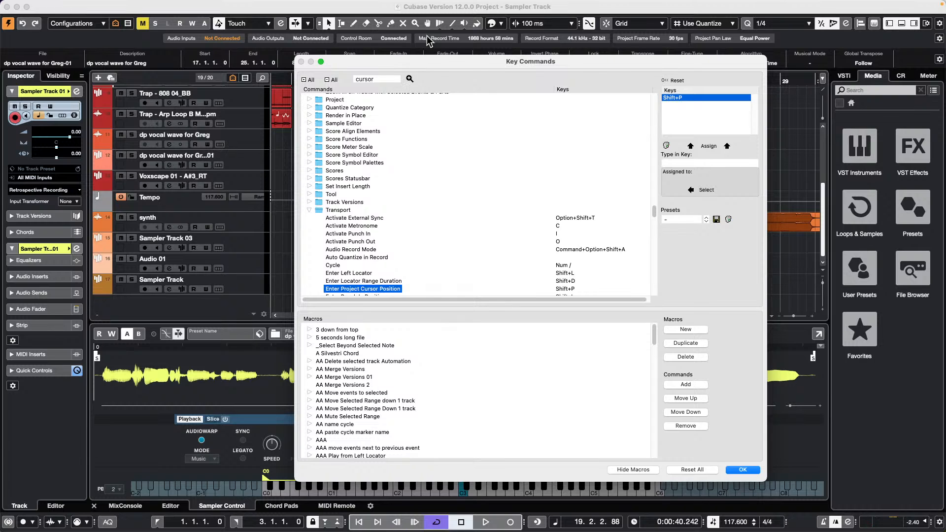
# - Step through the Nudge Cursor commands and further matches until reaching Auto Select Events under Cursor
pyautogui.click(409, 79)
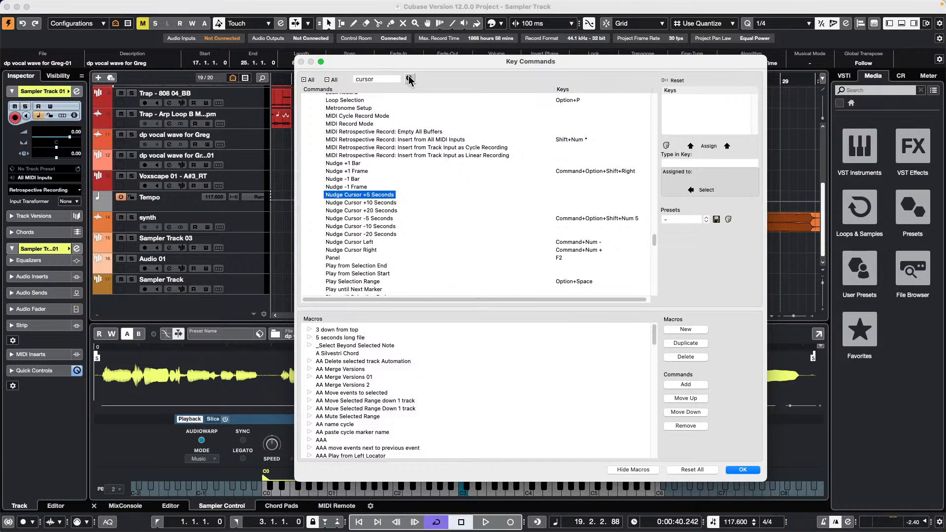
pyautogui.click(409, 79)
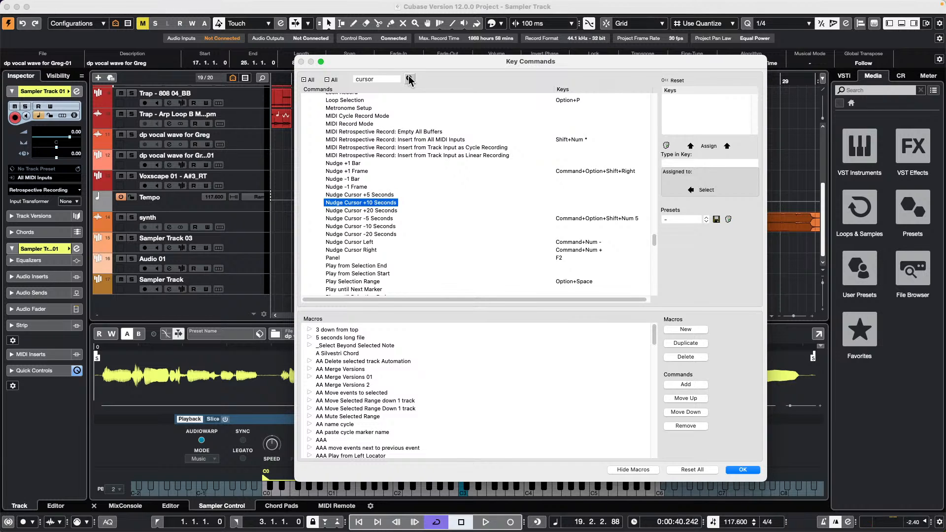
pyautogui.click(409, 78)
pyautogui.click(410, 79)
pyautogui.click(409, 79)
pyautogui.click(410, 78)
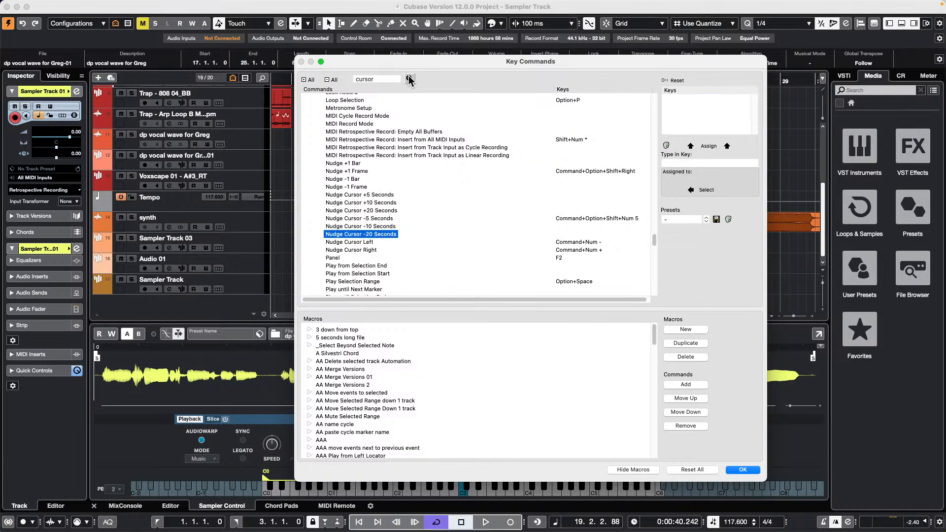
pyautogui.click(409, 79)
pyautogui.click(409, 79)
pyautogui.click(409, 79)
pyautogui.click(410, 79)
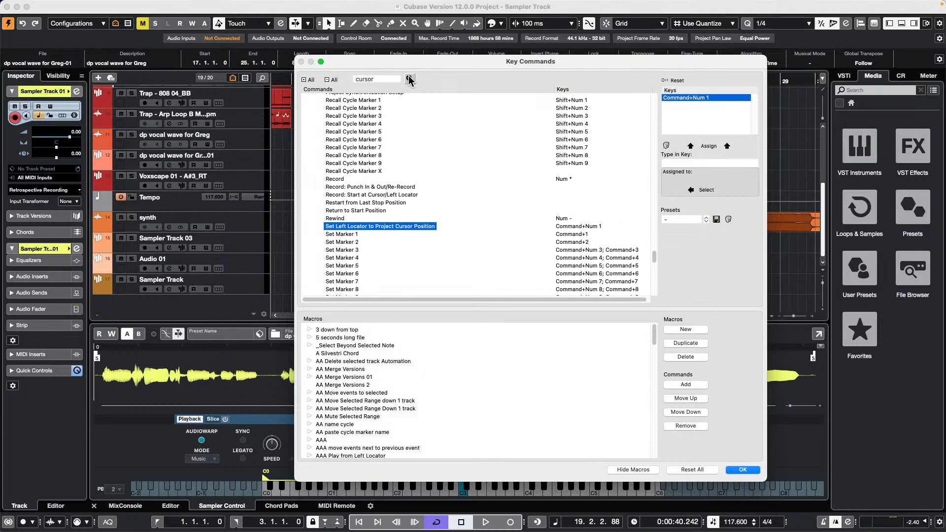
pyautogui.click(409, 79)
pyautogui.click(409, 79)
pyautogui.click(409, 78)
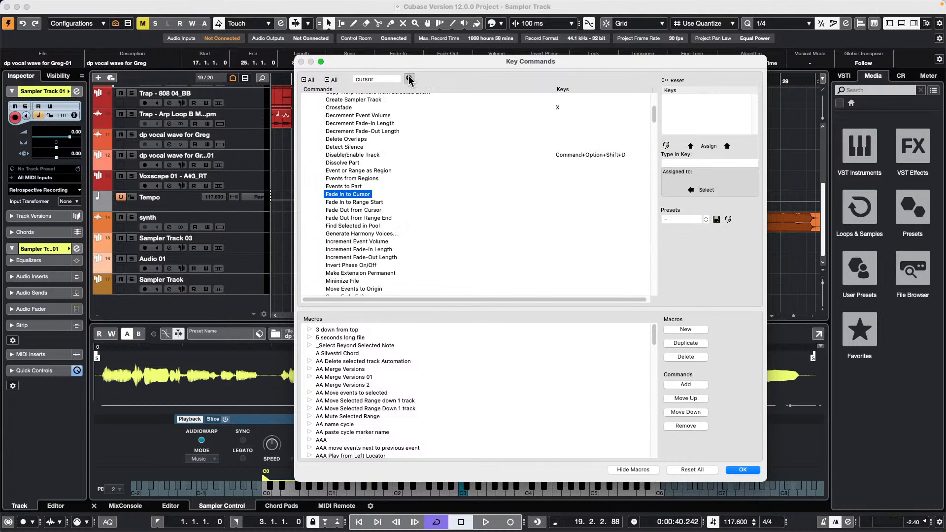
pyautogui.click(410, 78)
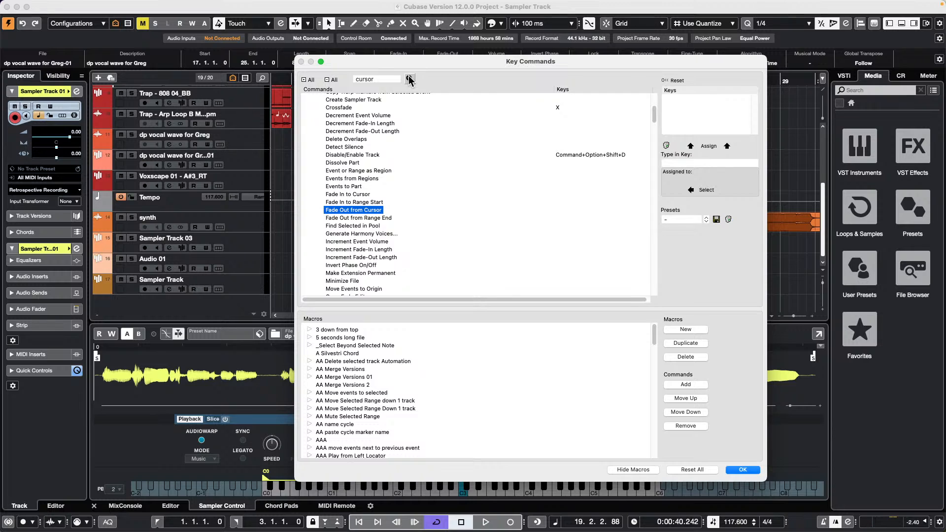
pyautogui.click(409, 79)
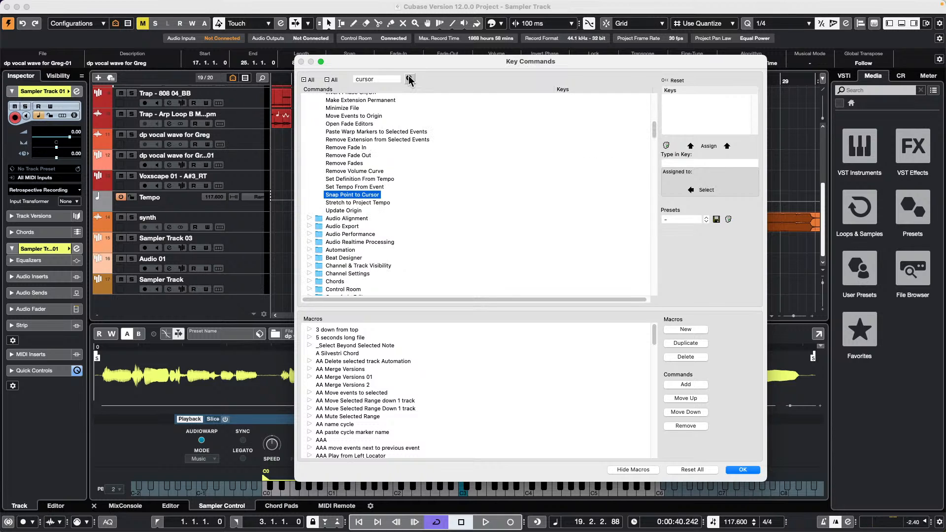
pyautogui.click(409, 79)
pyautogui.click(410, 79)
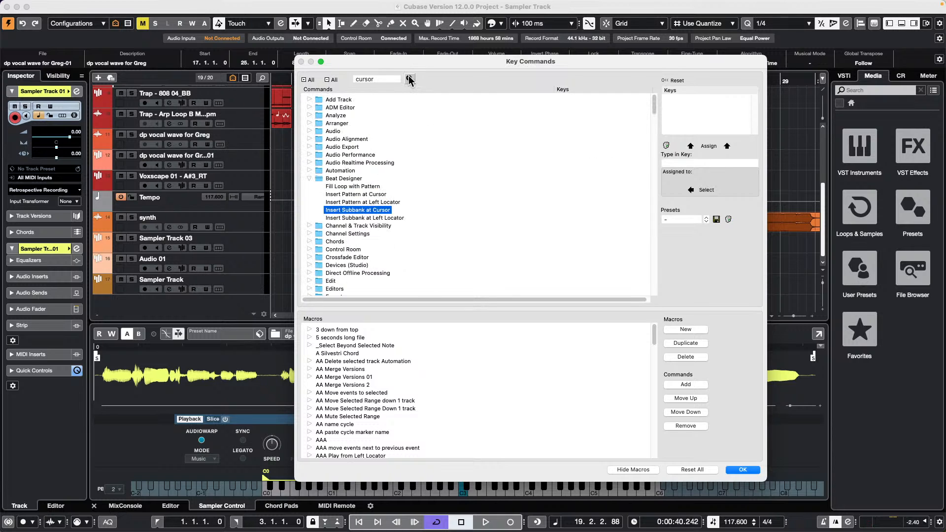
pyautogui.click(409, 79)
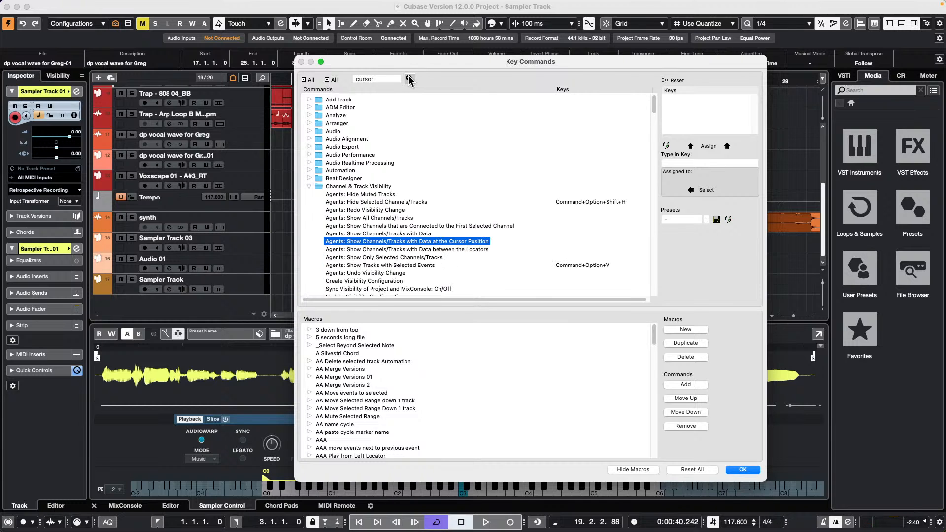
pyautogui.click(409, 78)
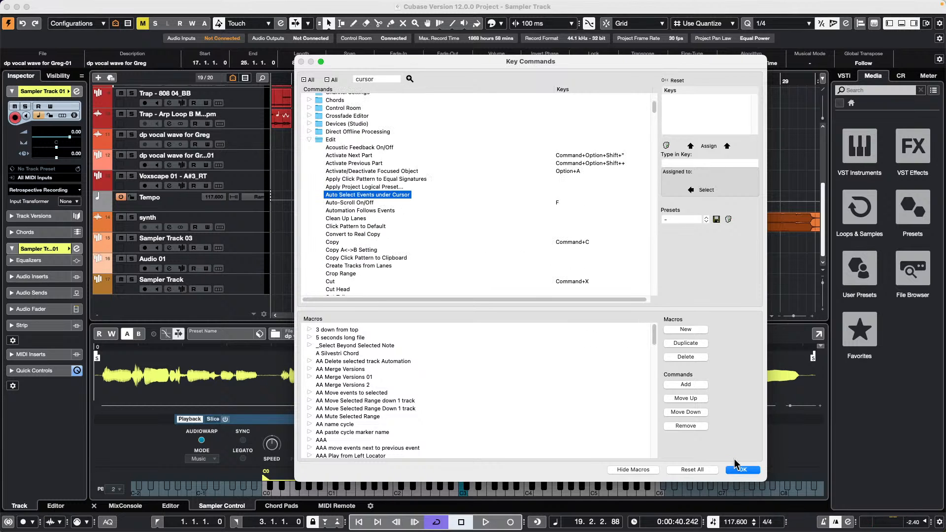
# - Close Key Commands and put the project cursor at 17.1.1.0 by clicking the vocal event
pyautogui.click(742, 469)
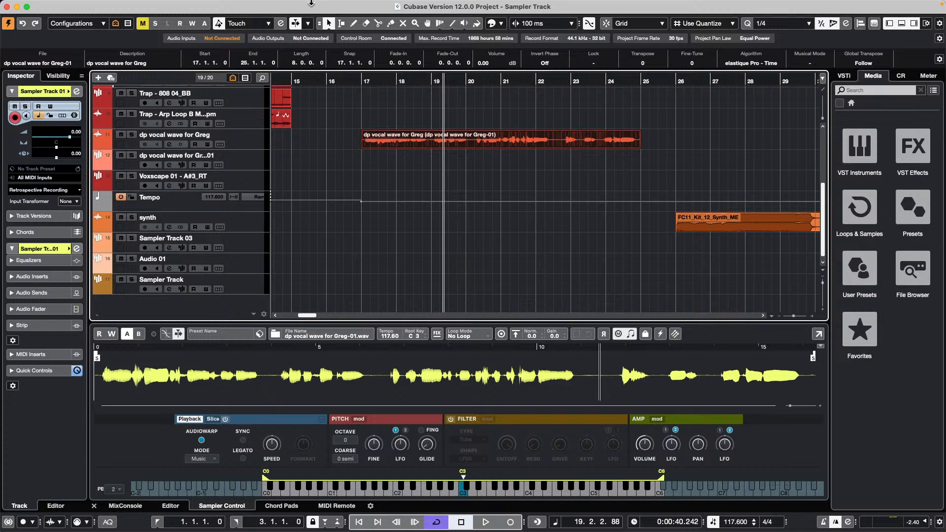
pyautogui.click(245, 7)
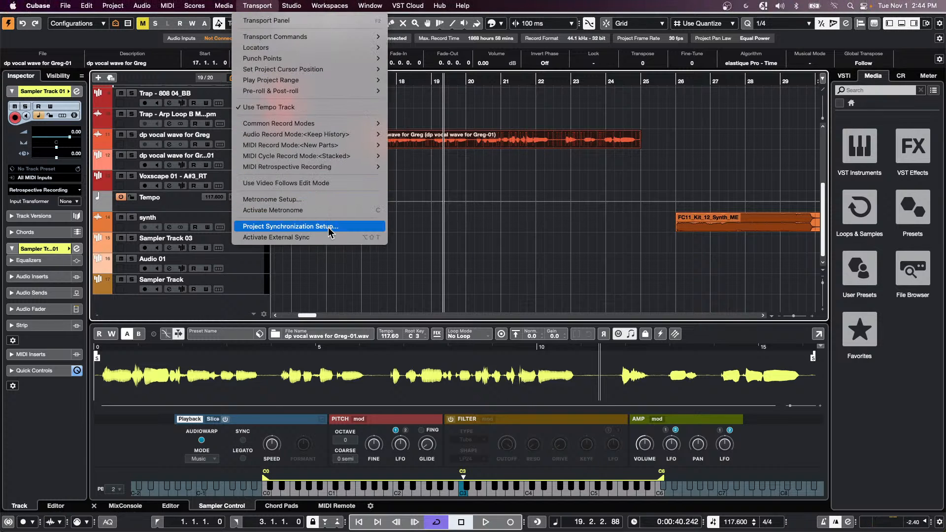
pyautogui.click(333, 184)
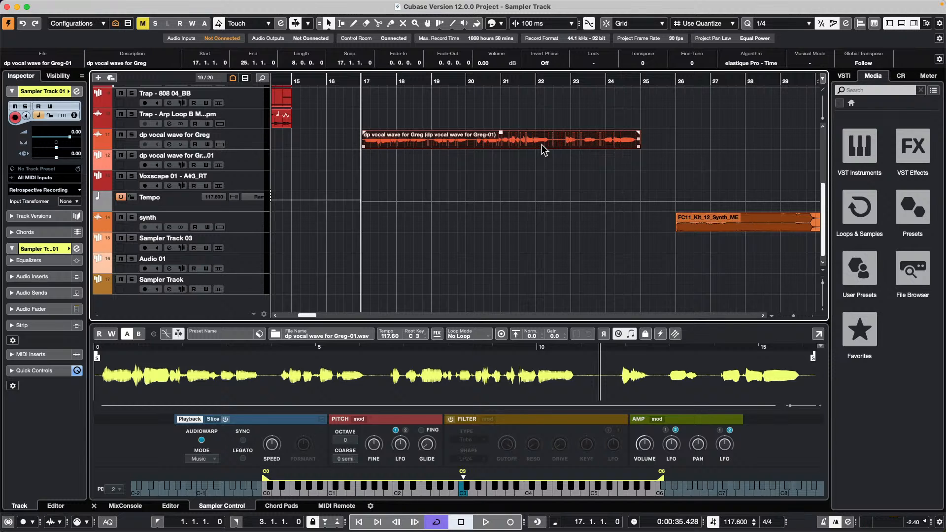
# - Open the Edit menu and browse past Freeze/Unfreeze, Functions and Move to the Macros submenu
pyautogui.moveTo(154, 4)
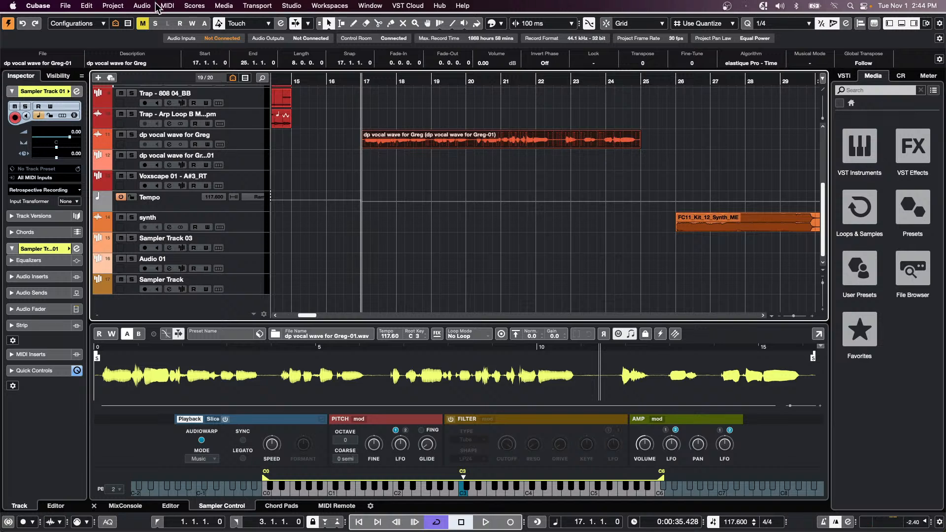
pyautogui.click(194, 5)
pyautogui.moveTo(86, 6)
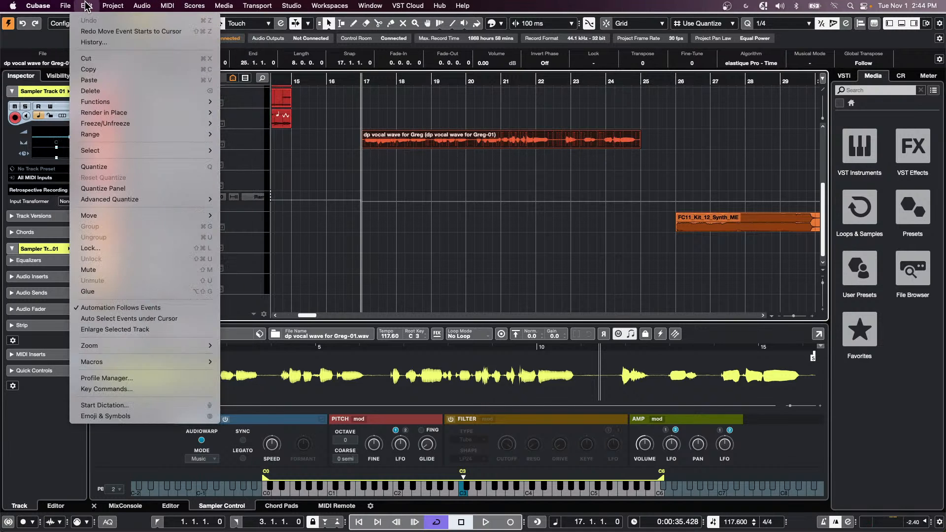
pyautogui.moveTo(105, 123)
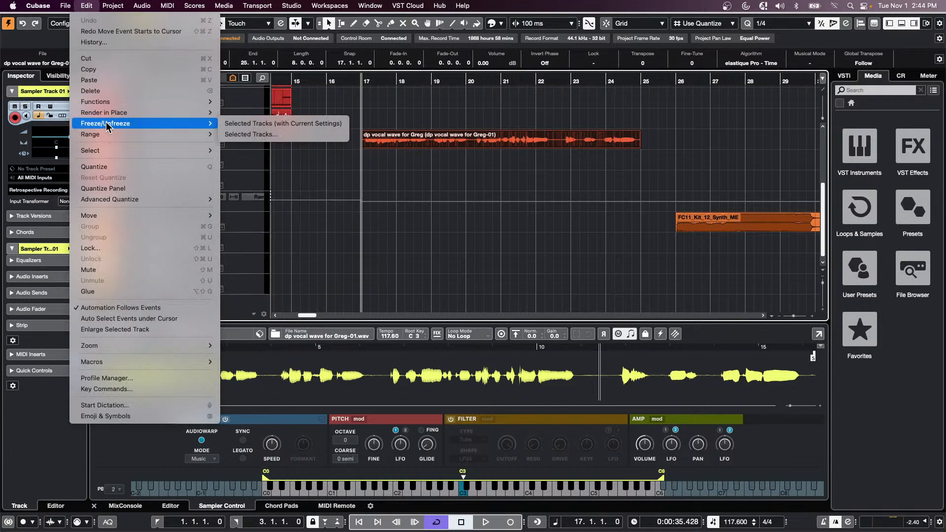
pyautogui.moveTo(117, 101)
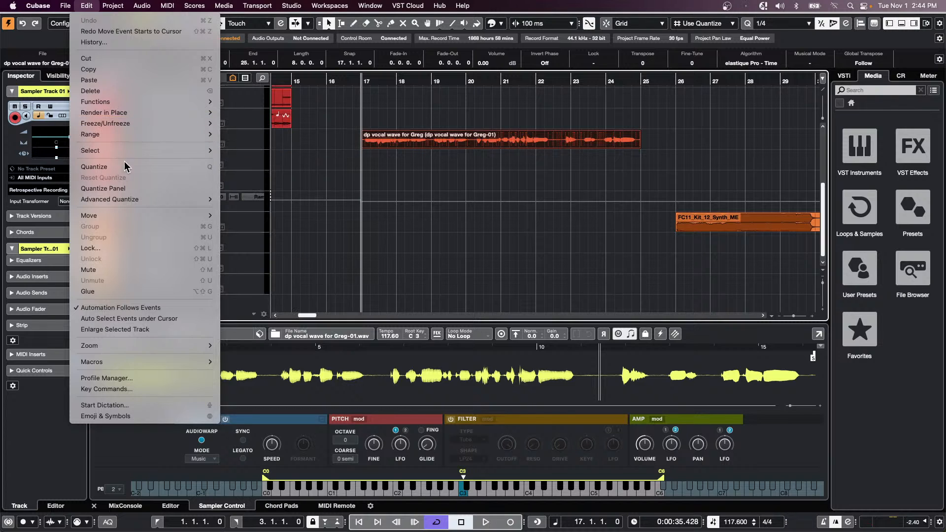
pyautogui.moveTo(141, 217)
pyautogui.moveTo(126, 362)
# - Browse the Transport menu's Set Project Cursor Position commands and close it without choosing one
pyautogui.moveTo(298, 5)
pyautogui.moveTo(263, 5)
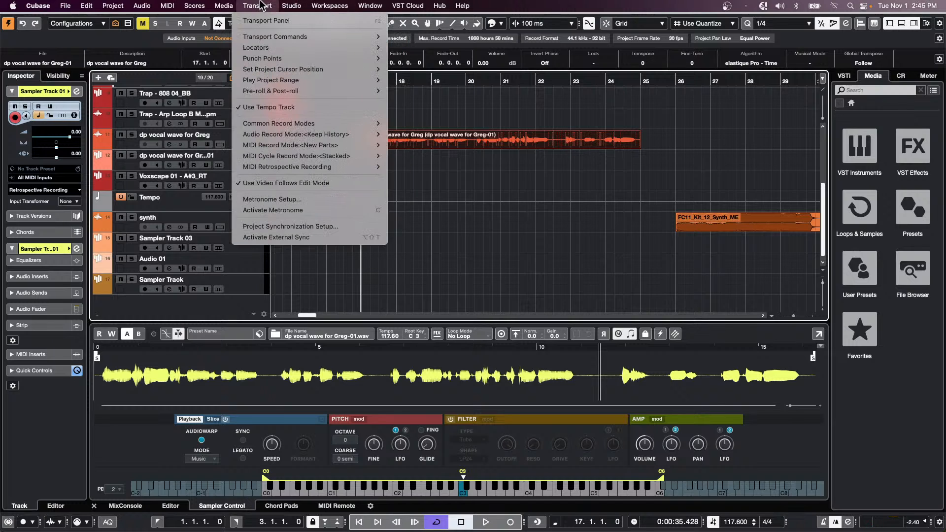
pyautogui.moveTo(261, 36)
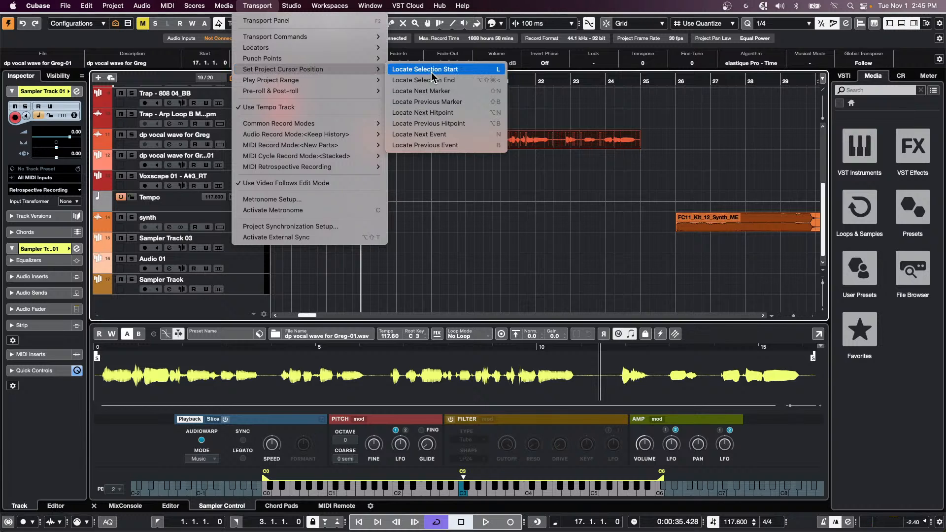
pyautogui.click(609, 191)
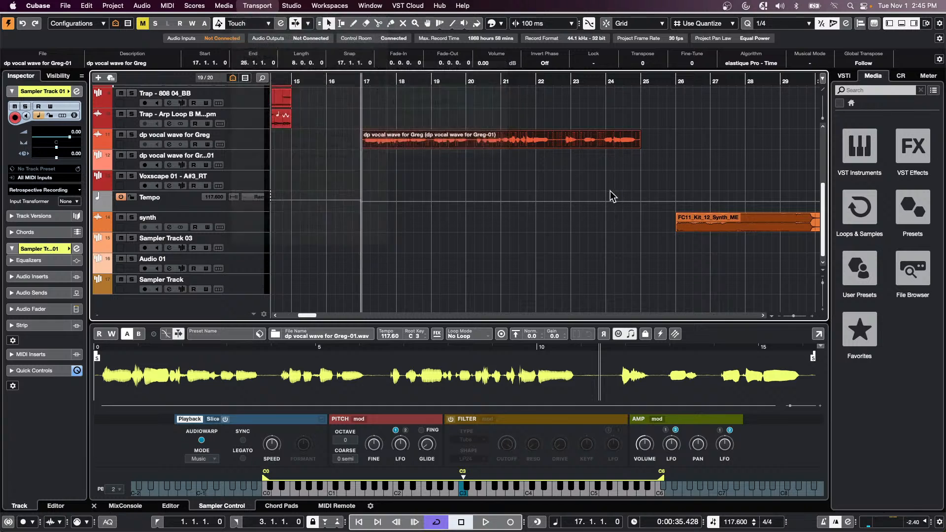
# - Select the dp vocal wave for Greg event and press L to return the cursor to 17.1.1.0
pyautogui.click(610, 191)
pyautogui.click(504, 134)
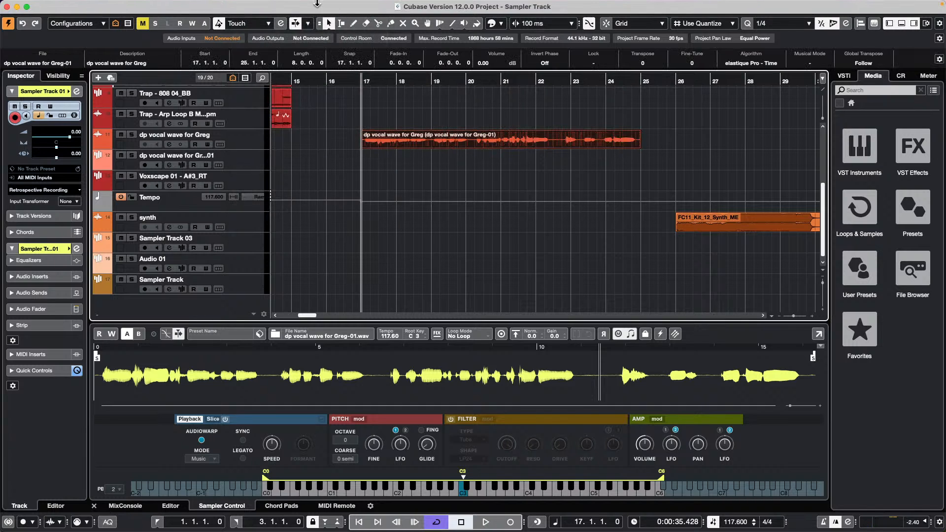
pyautogui.click(224, 6)
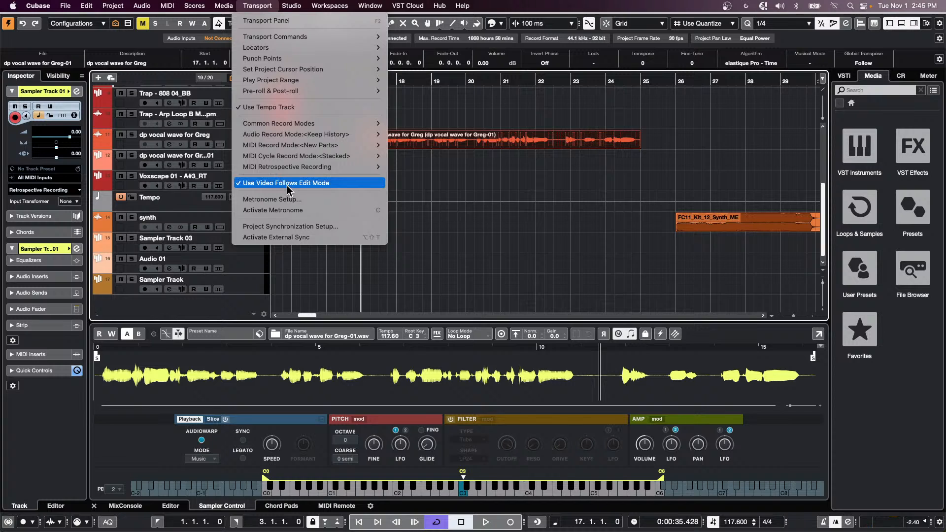
pyautogui.click(538, 161)
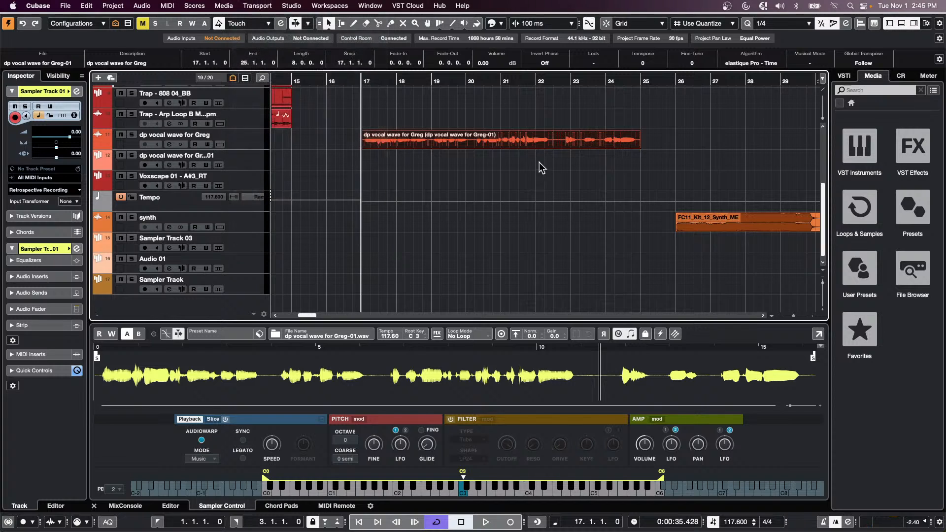
pyautogui.click(529, 82)
pyautogui.press('l')
# - Open the File menu and slide across to the Edit menu's commands
pyautogui.click(64, 5)
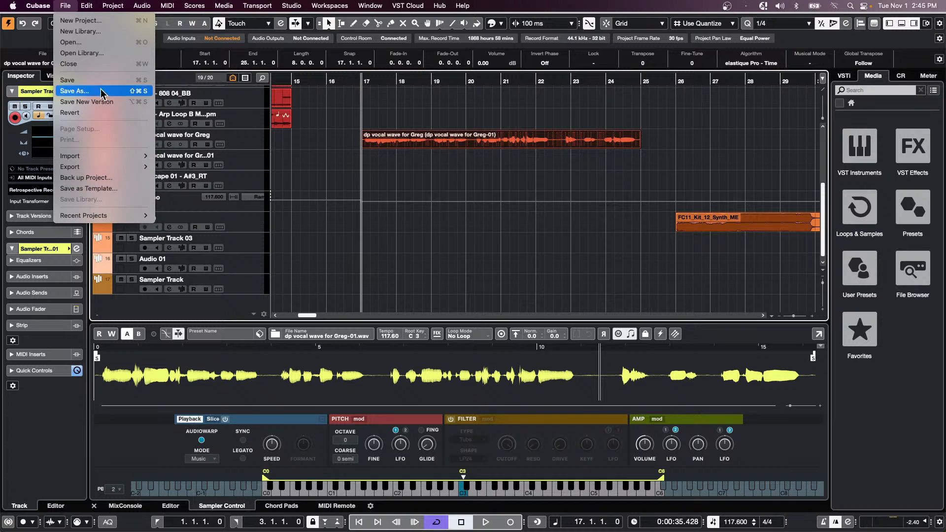
pyautogui.moveTo(92, 8)
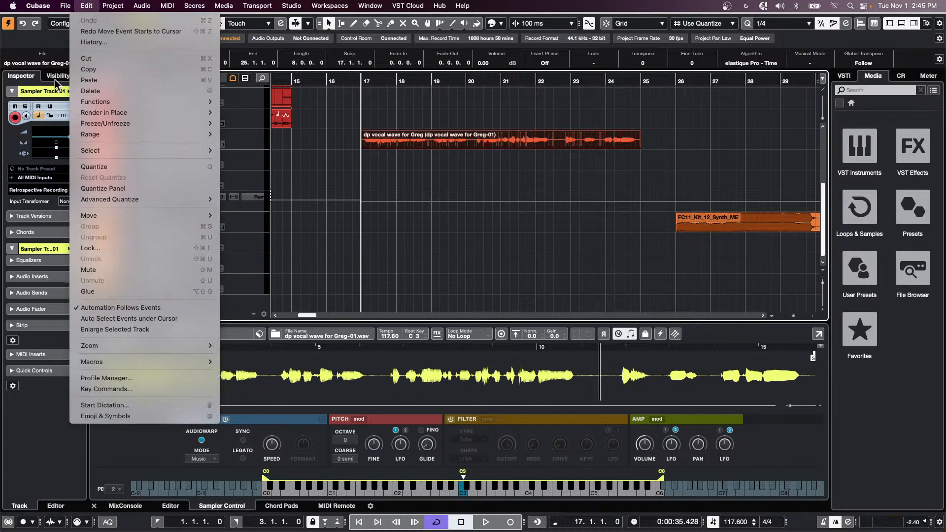
pyautogui.moveTo(55, 9)
pyautogui.click(131, 389)
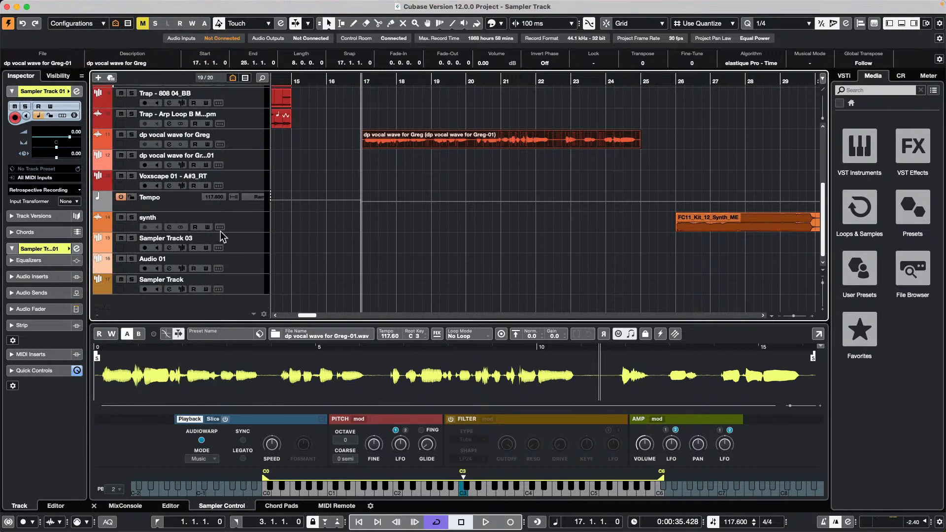
pyautogui.scroll(-15, 366, 205)
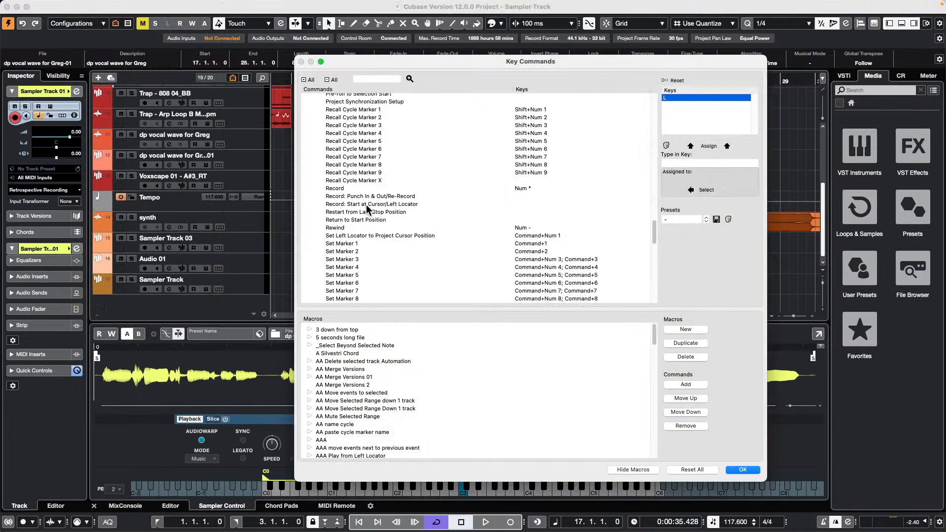
pyautogui.scroll(-5, 365, 205)
pyautogui.scroll(15, 366, 205)
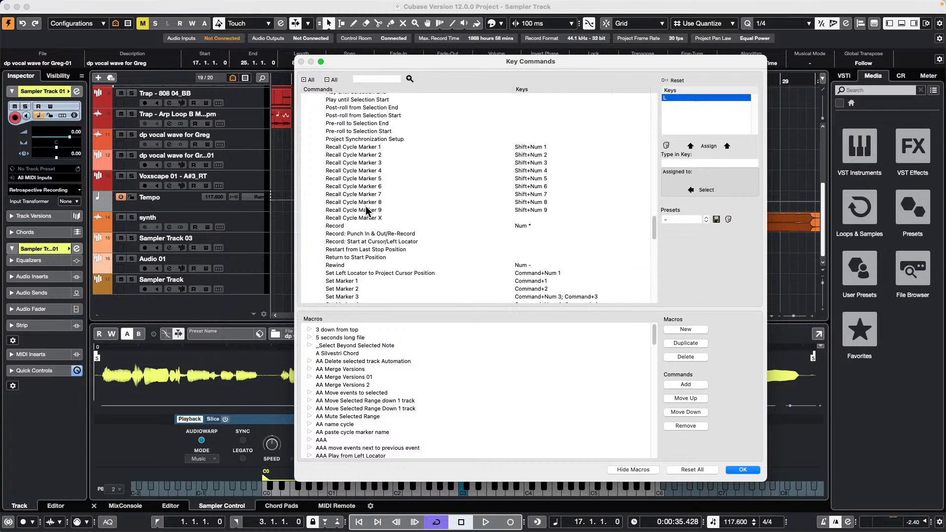
pyautogui.scroll(15, 367, 207)
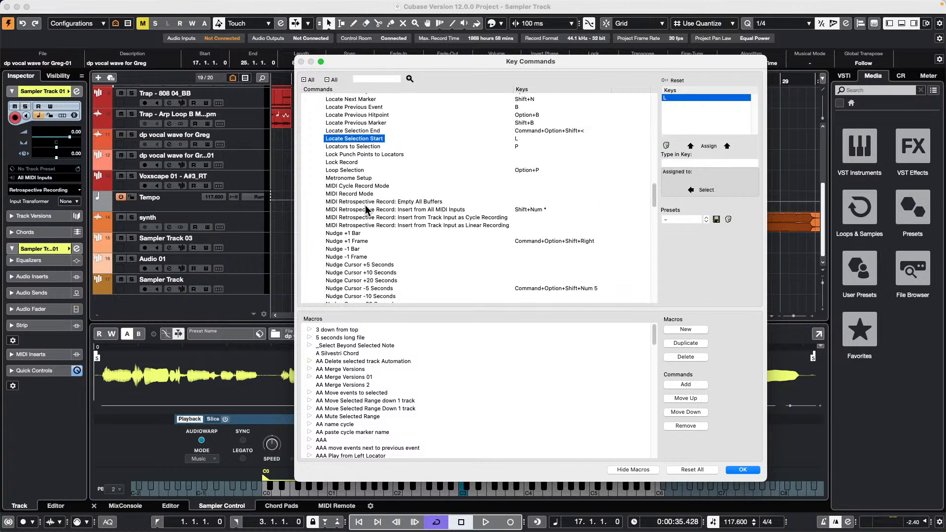
pyautogui.click(370, 131)
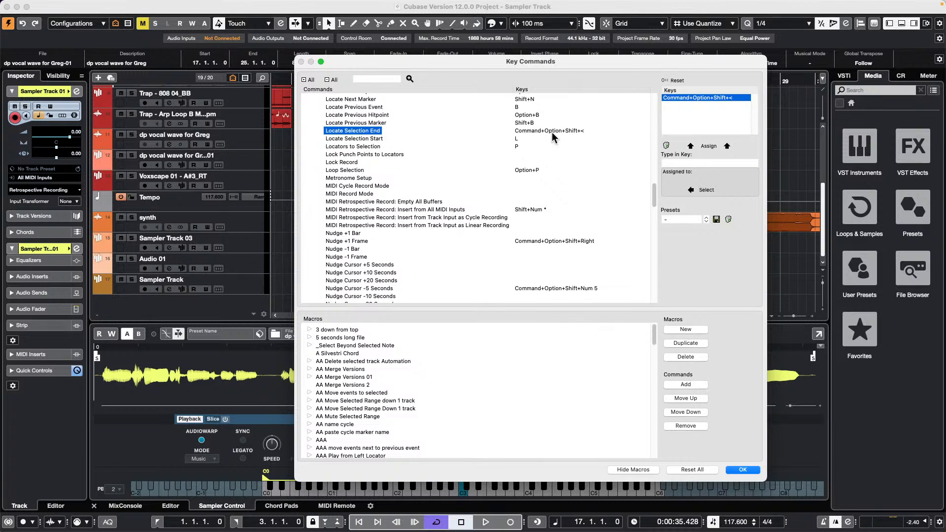
pyautogui.click(364, 139)
pyautogui.click(365, 131)
pyautogui.click(367, 138)
pyautogui.click(366, 130)
pyautogui.click(743, 469)
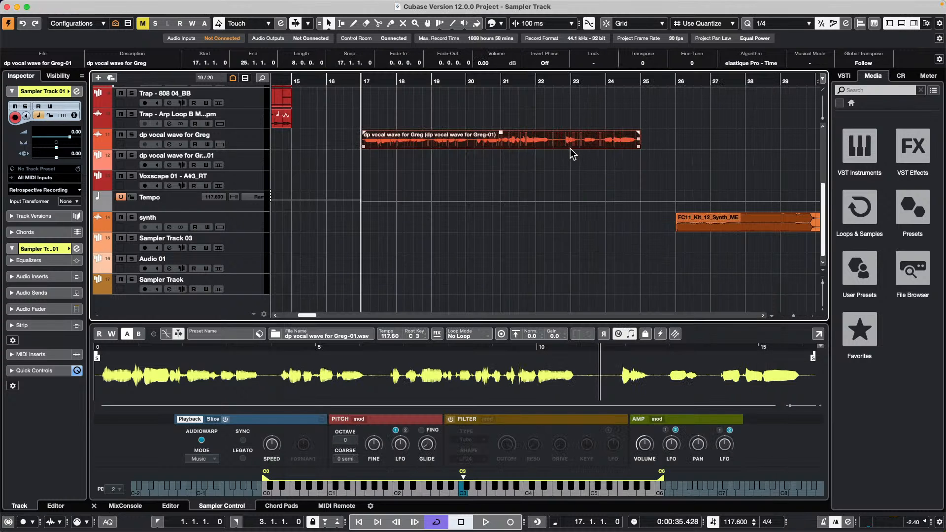
# - Select the FC11_Kit_12_Synth_ME event and press L to put the cursor at 26.1.1.0
pyautogui.click(731, 221)
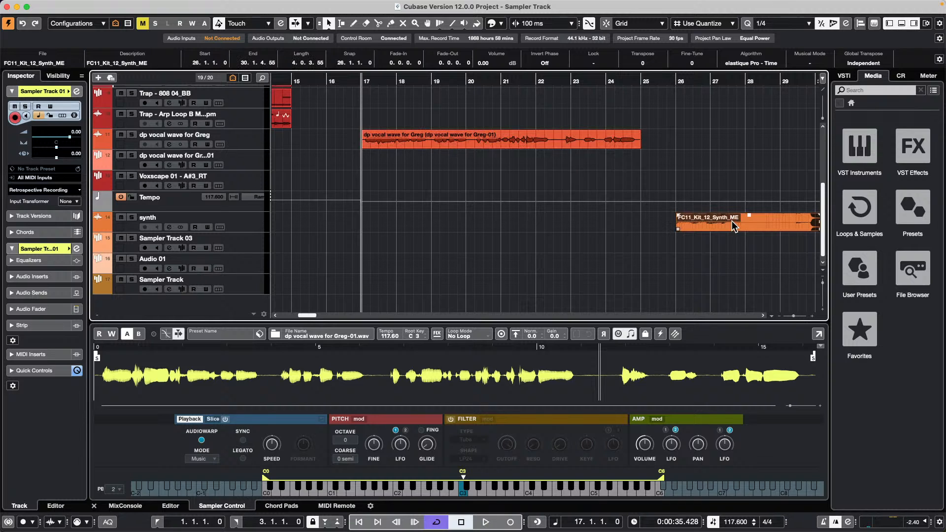
pyautogui.press('l')
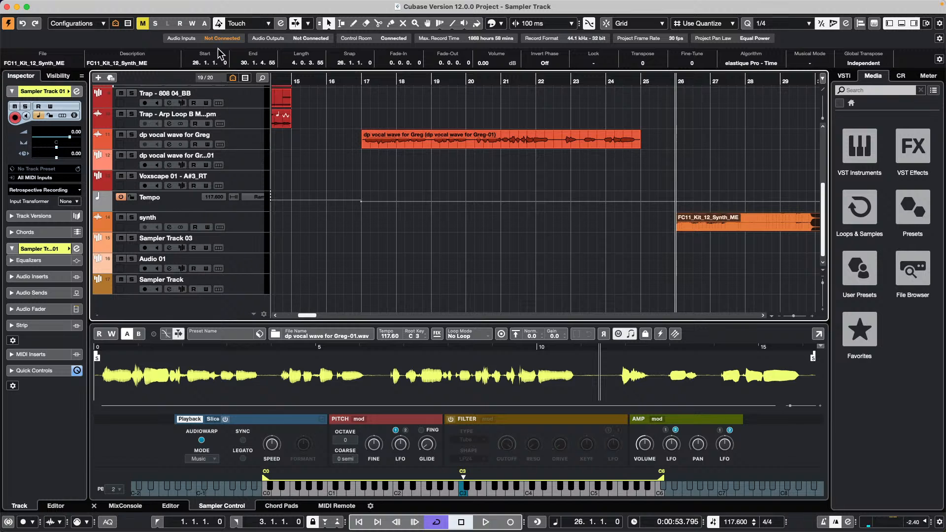
pyautogui.scroll(5, 229, 139)
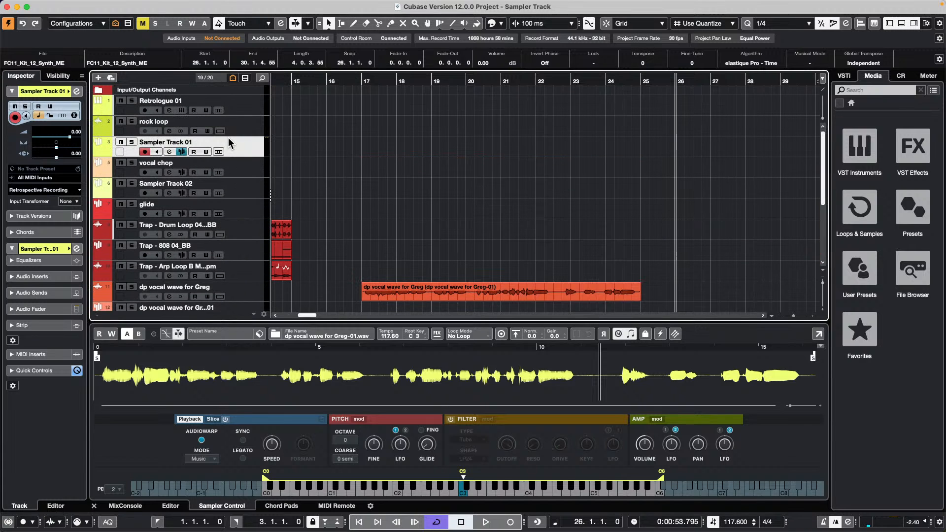
# - Add a Groove Agent SE instrument track below vocal chop from the track's Add Track menu
pyautogui.rightClick(252, 170)
pyautogui.moveTo(338, 177)
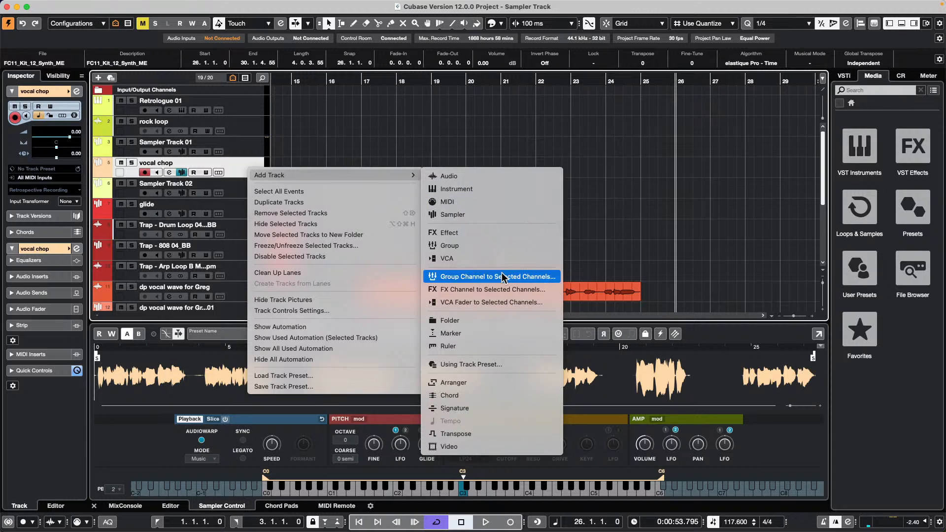
pyautogui.click(502, 191)
pyautogui.click(417, 232)
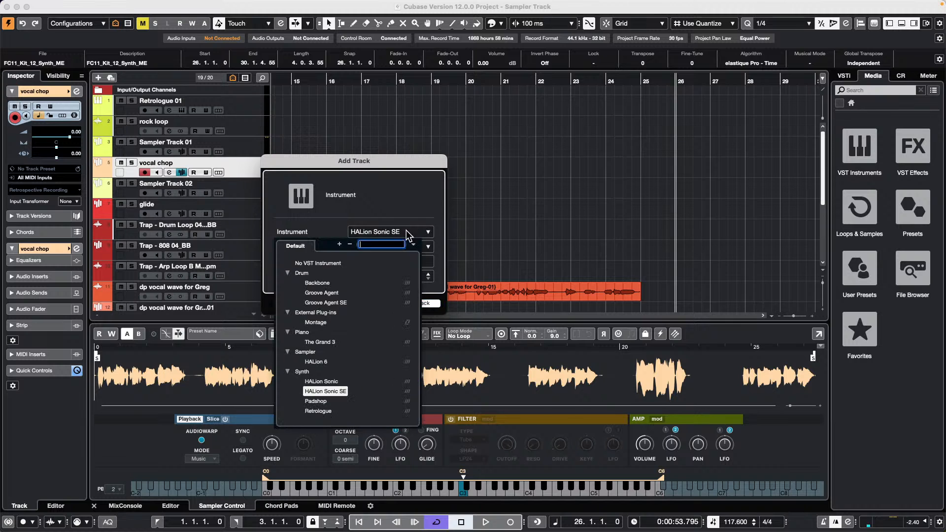
pyautogui.click(325, 303)
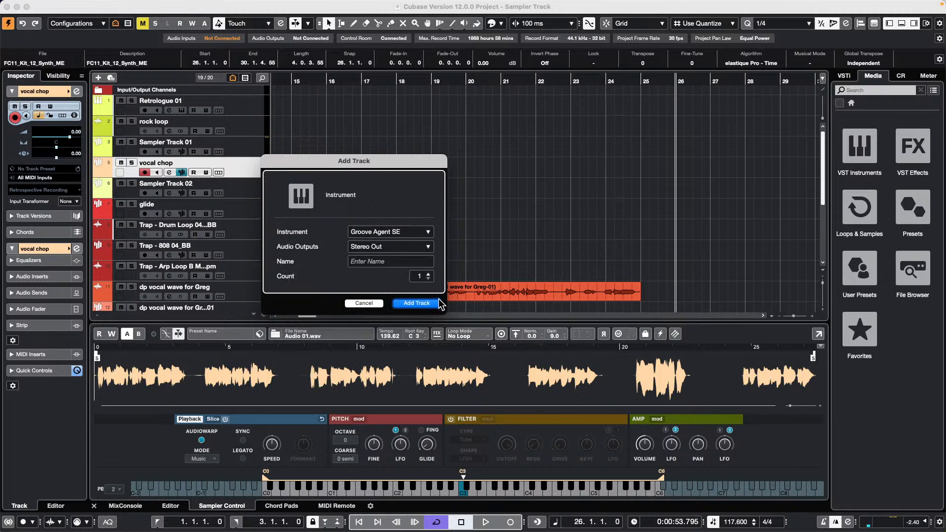
pyautogui.click(417, 304)
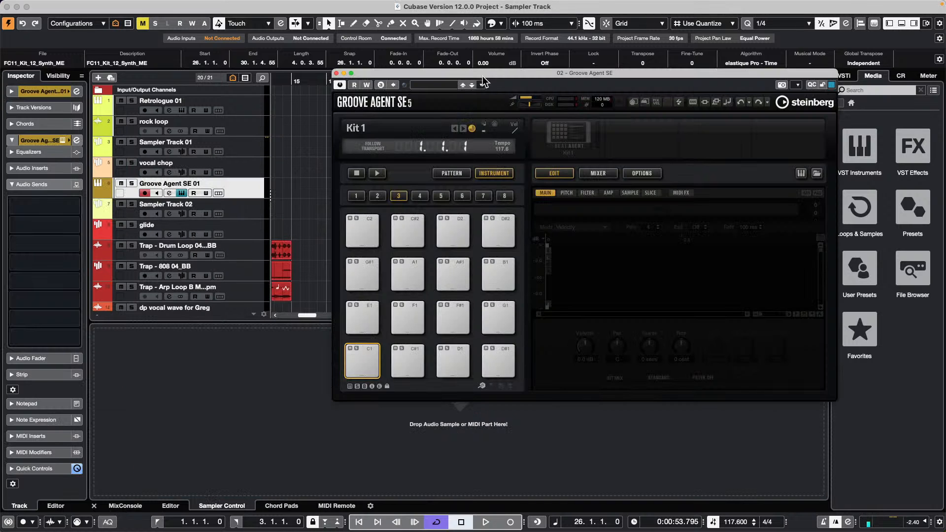
# - Load the FC02_AK01 samples (HHO1_UE through TOM1_UE) from the GA Library onto Kit 1 pads starting at C1
pyautogui.moveTo(489, 72); pyautogui.dragTo(310, 229)
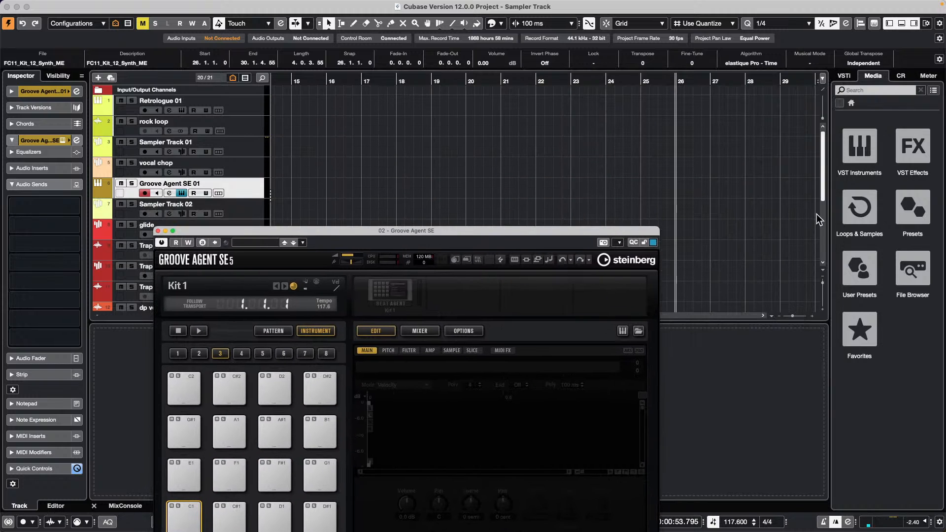
pyautogui.click(844, 203)
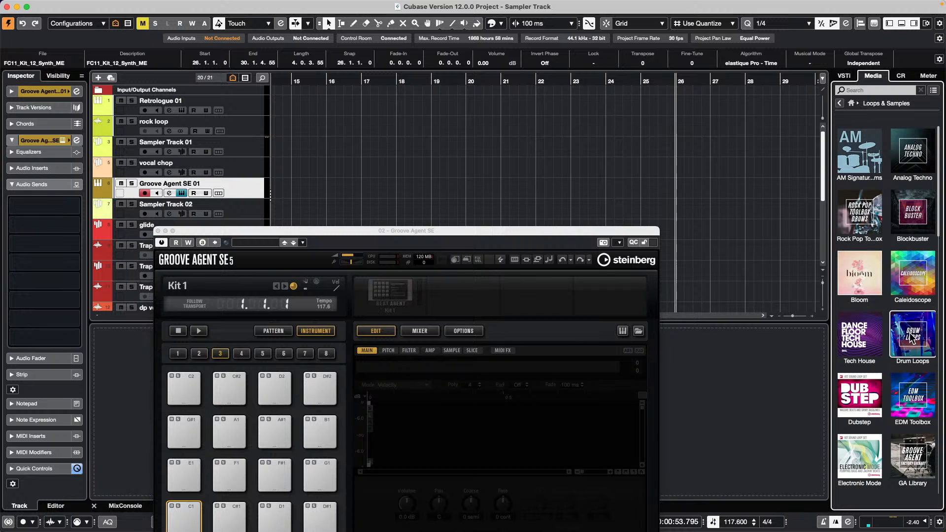
pyautogui.scroll(-1, 860, 286)
pyautogui.click(911, 446)
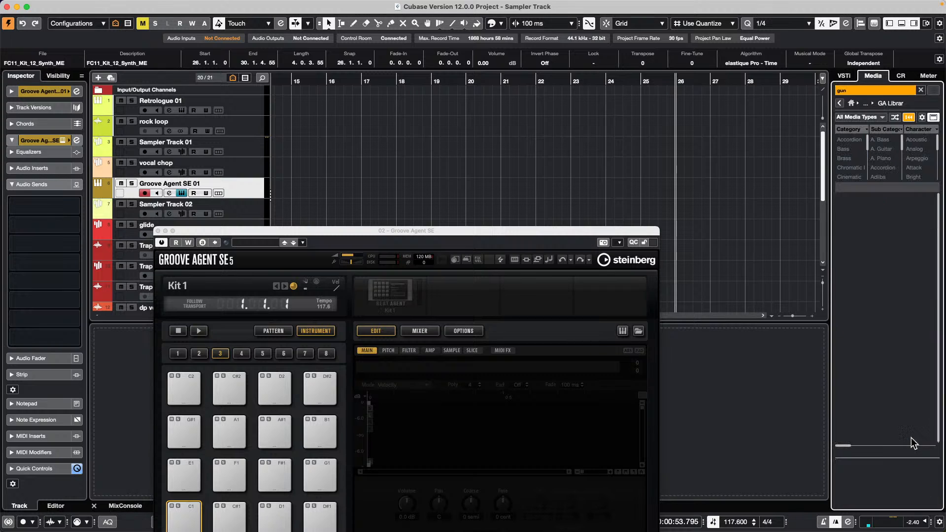
pyautogui.click(860, 90)
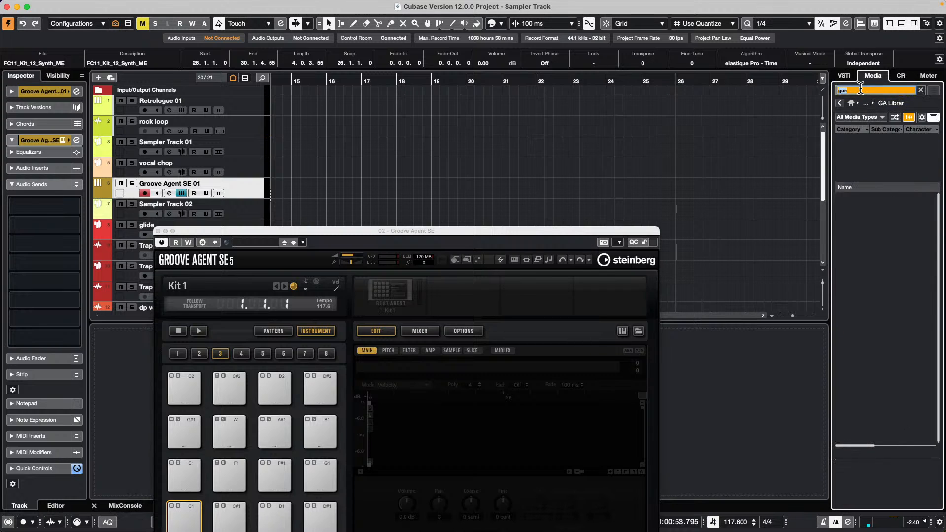
pyautogui.press('BackSpace')
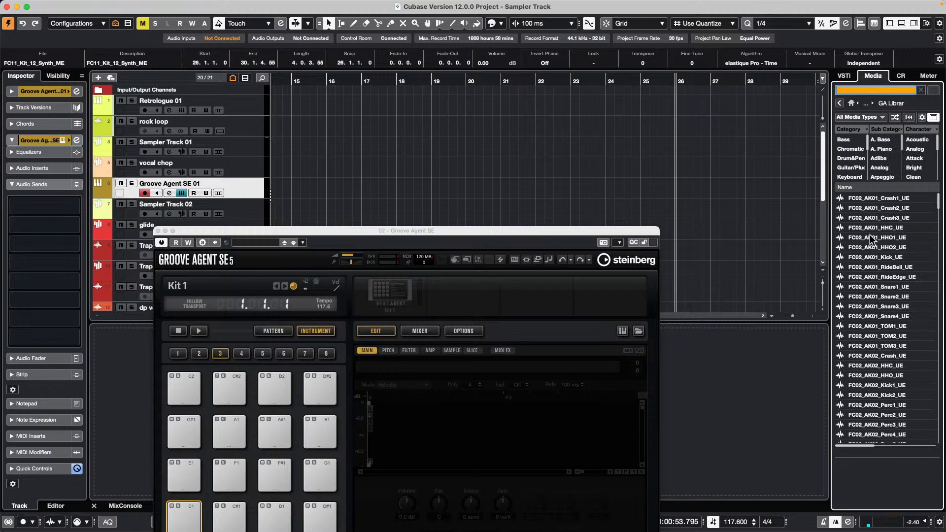
pyautogui.click(869, 236)
pyautogui.keyDown('shift'); pyautogui.click(885, 326); pyautogui.keyUp('shift')
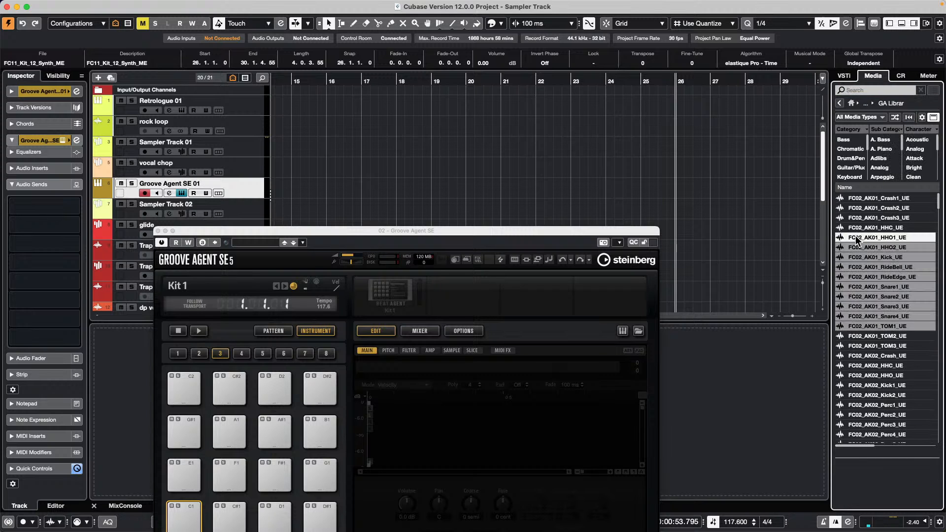
pyautogui.moveTo(859, 237); pyautogui.dragTo(150, 452)
pyautogui.moveTo(174, 465); pyautogui.dragTo(183, 514)
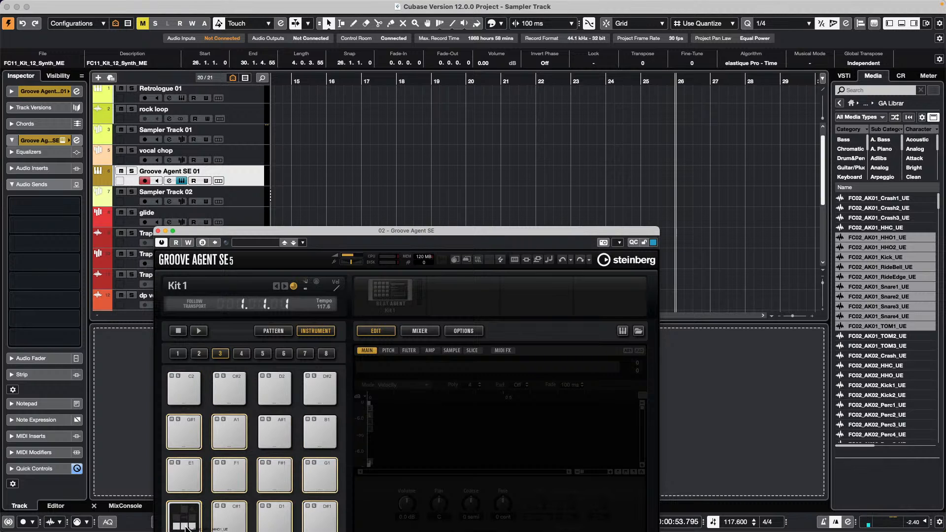
# - Audition each loaded pad from C1 through G#1, including the F1 and G#1 snares
pyautogui.click(187, 522)
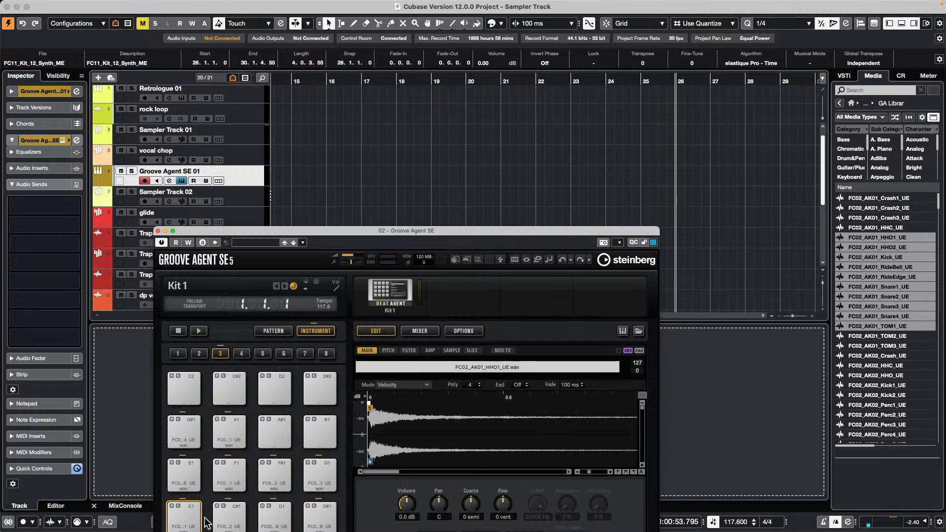
pyautogui.click(230, 520)
pyautogui.click(282, 518)
pyautogui.click(320, 517)
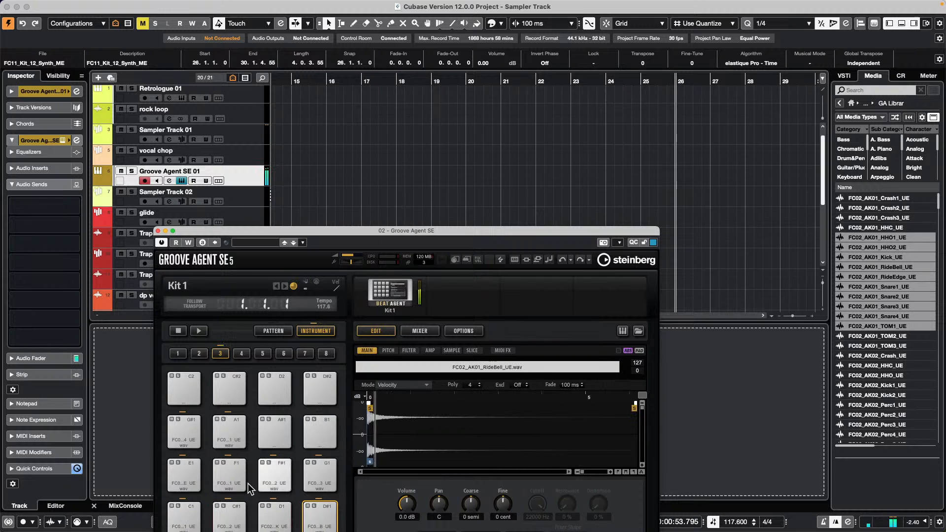
pyautogui.click(190, 475)
pyautogui.click(235, 477)
pyautogui.click(275, 482)
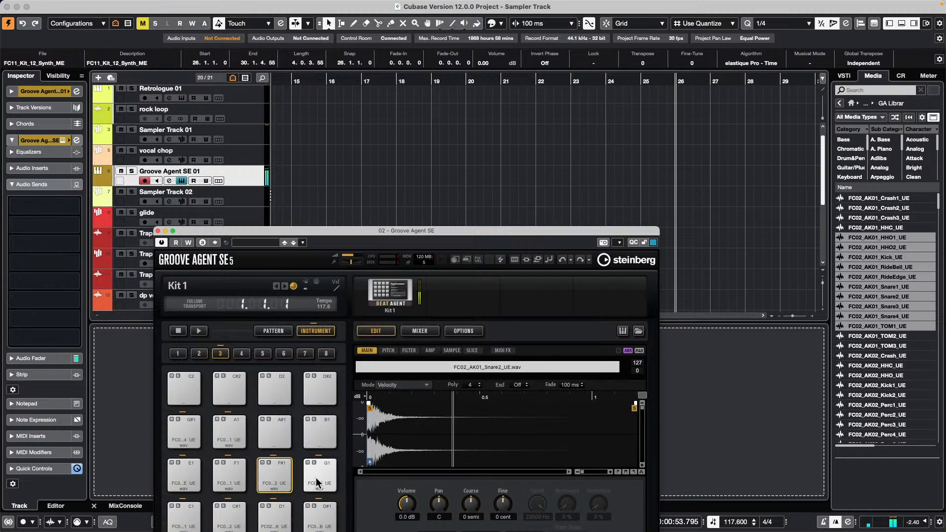
pyautogui.click(321, 476)
pyautogui.click(197, 432)
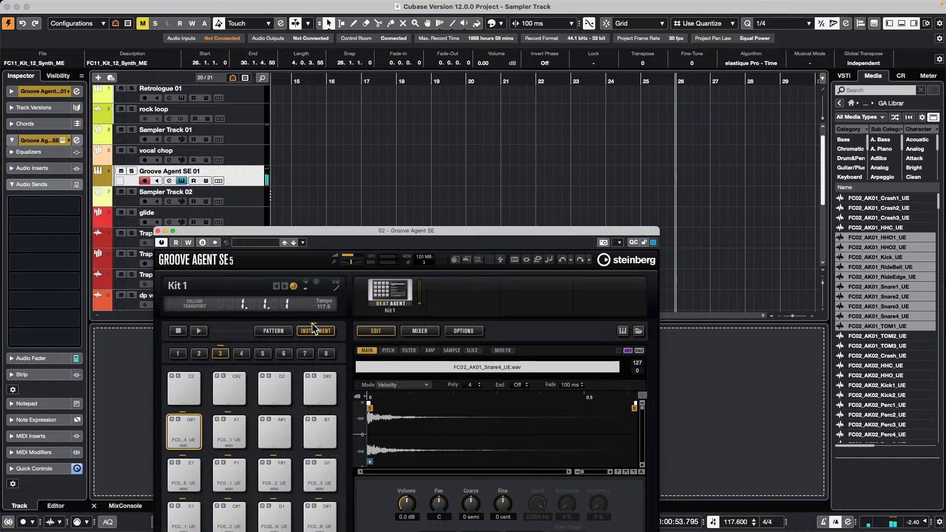
pyautogui.moveTo(343, 231); pyautogui.dragTo(421, 70)
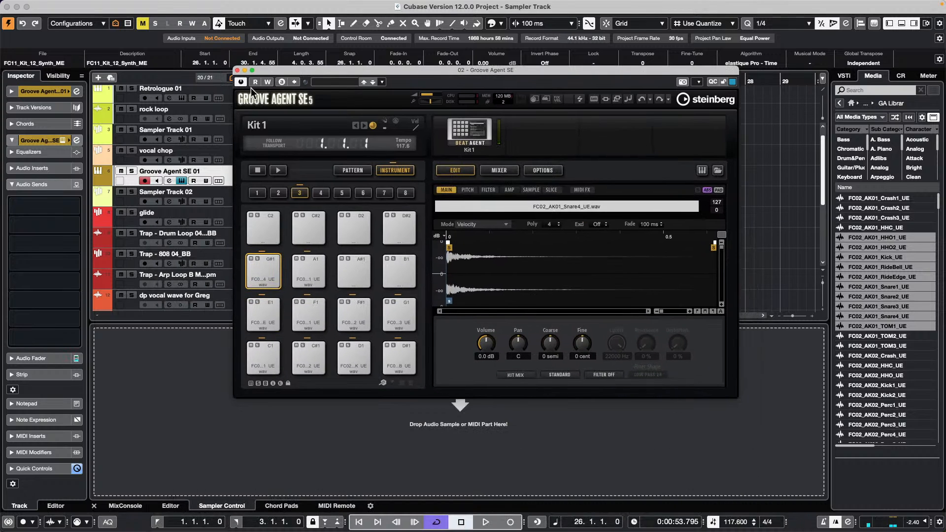
# - Close Groove Agent SE, zoom out, and rubber-band select the three red Trap events
pyautogui.click(237, 70)
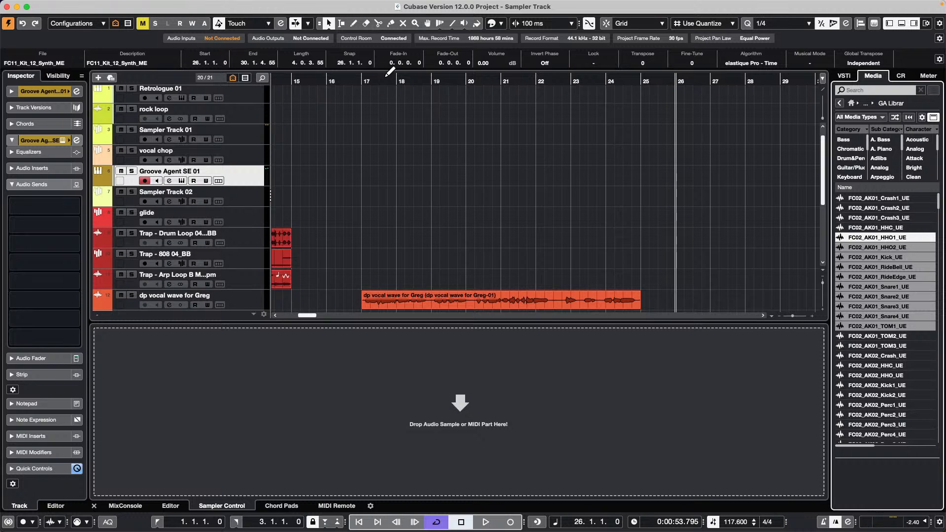
pyautogui.moveTo(385, 79); pyautogui.dragTo(194, 66)
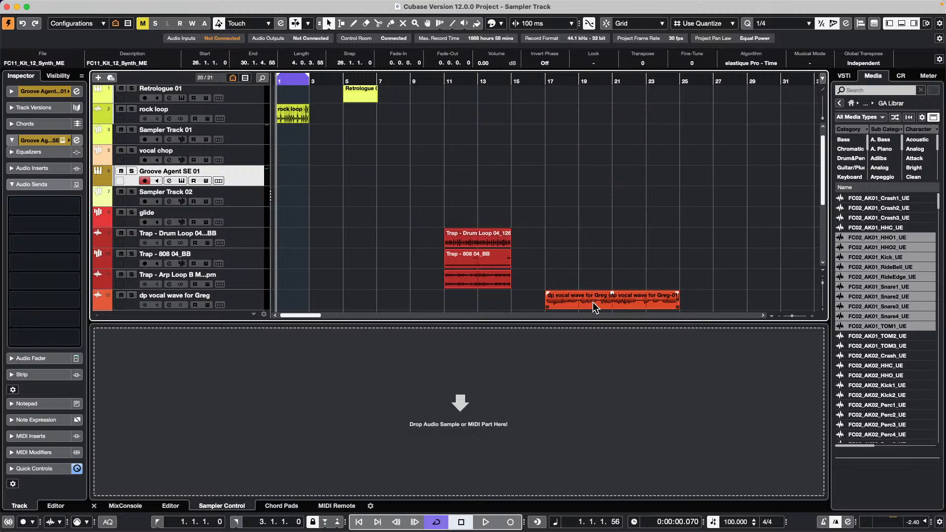
pyautogui.moveTo(427, 237); pyautogui.dragTo(516, 296)
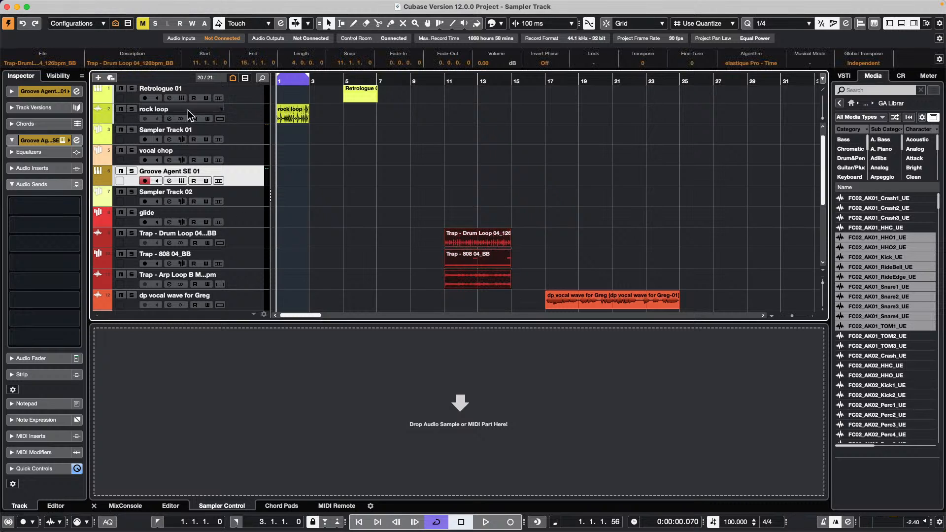
# - Open Audio > Direct Offline Processing for the three selected Trap events
pyautogui.click(194, 6)
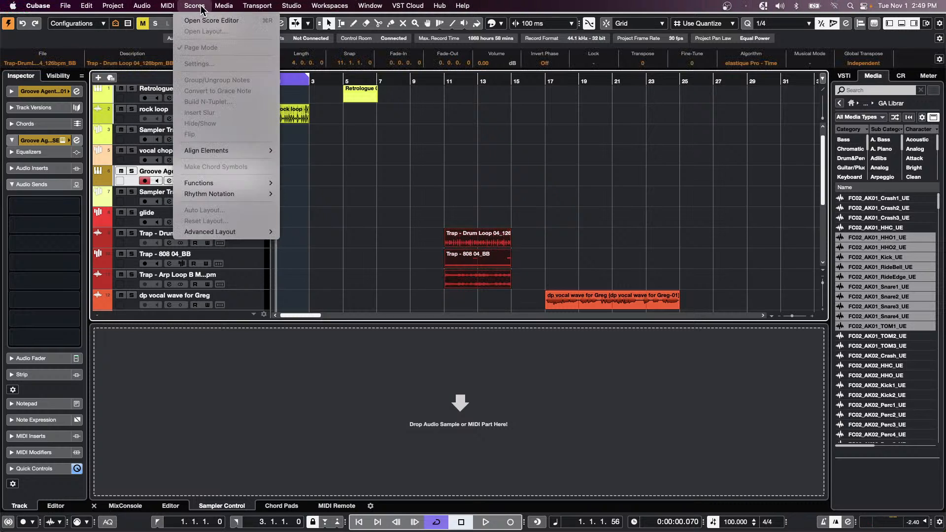
pyautogui.moveTo(164, 7)
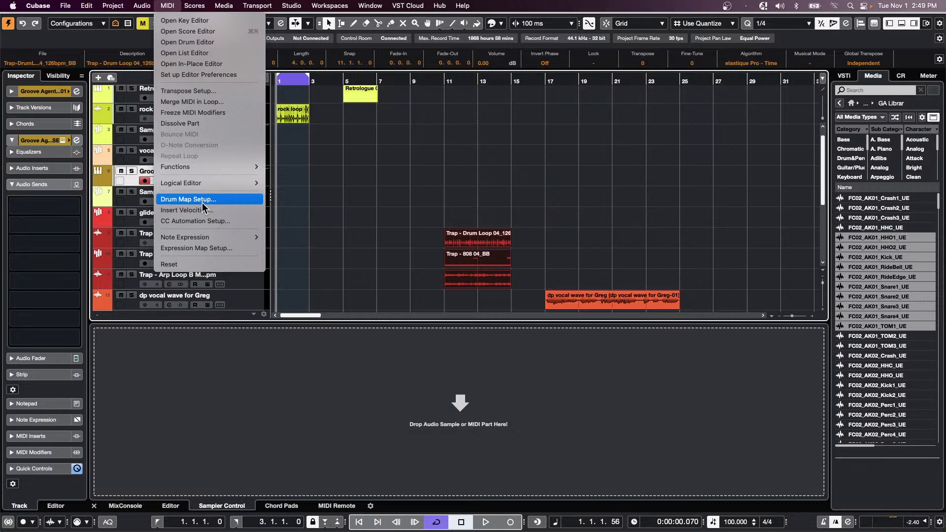
pyautogui.moveTo(136, 6)
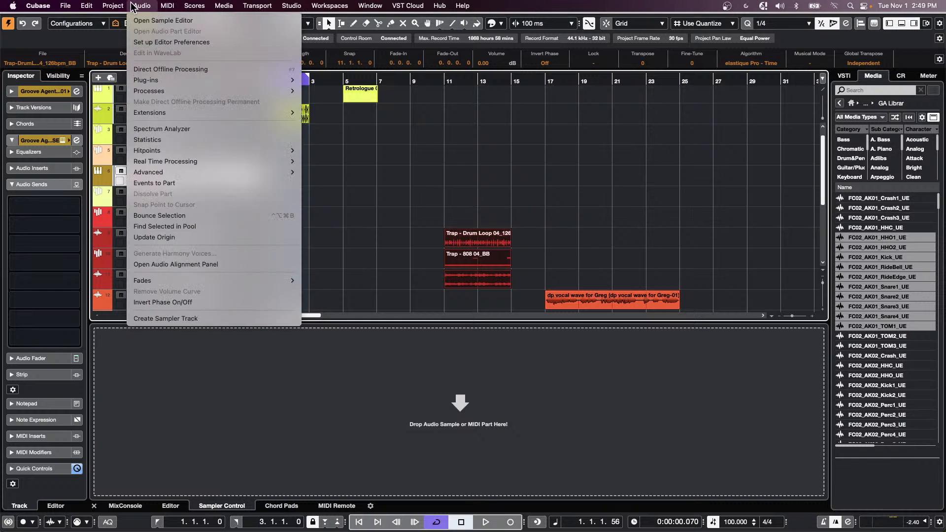
pyautogui.click(175, 69)
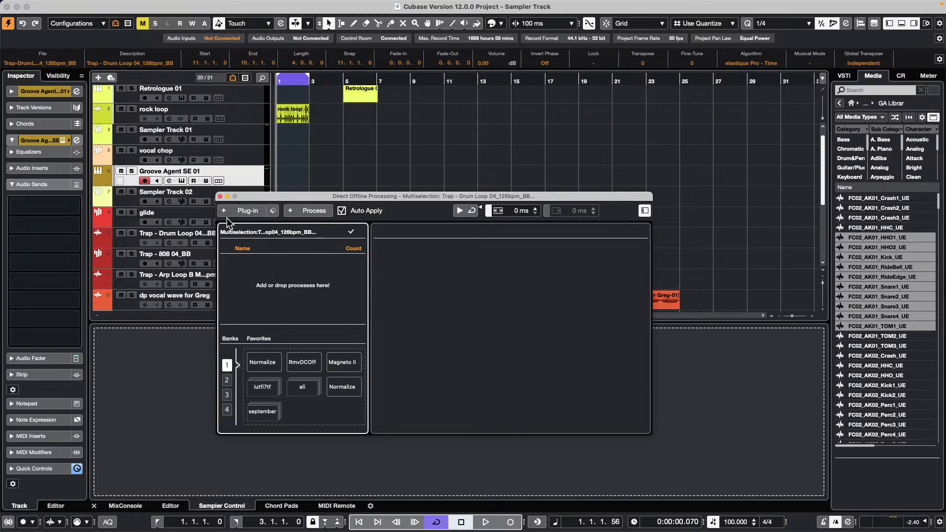
# - Add a Pitch Correct offline process with the scale set to D Major
pyautogui.click(242, 211)
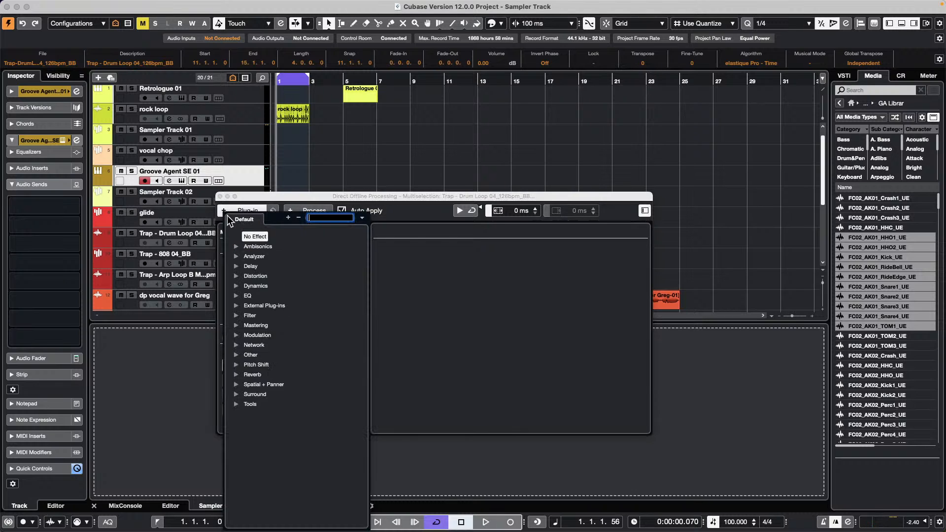
pyautogui.click(239, 366)
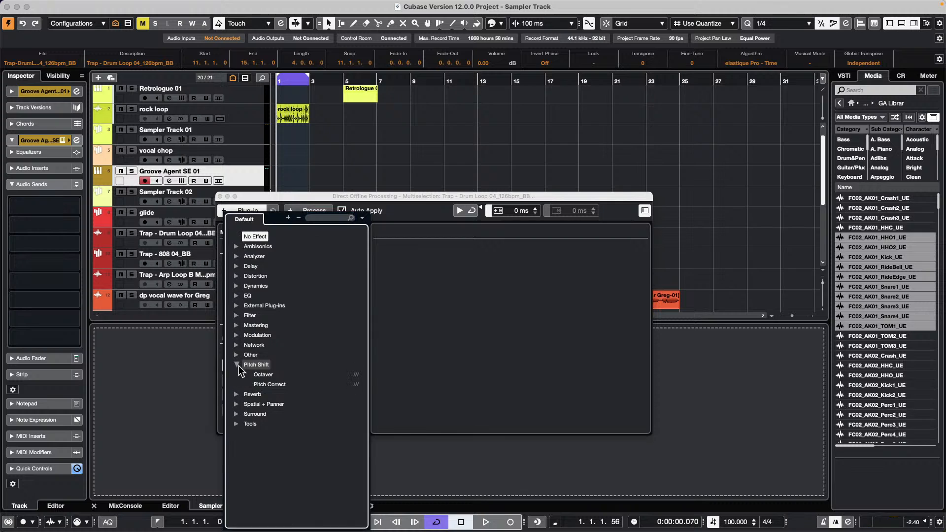
pyautogui.click(273, 383)
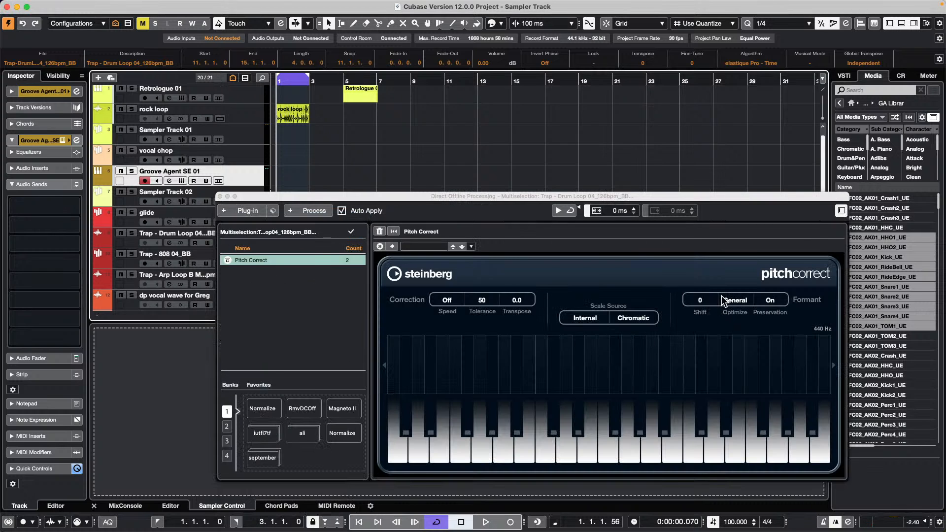
pyautogui.click(635, 318)
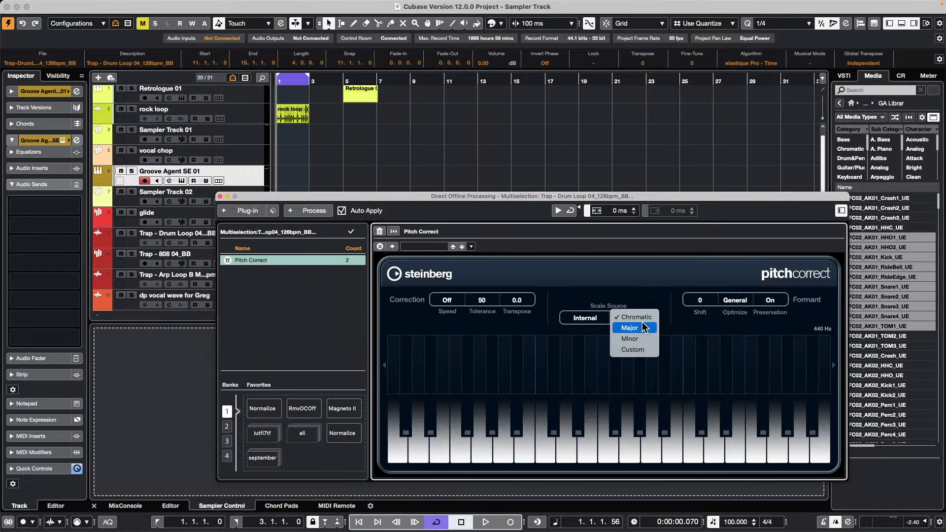
pyautogui.click(642, 328)
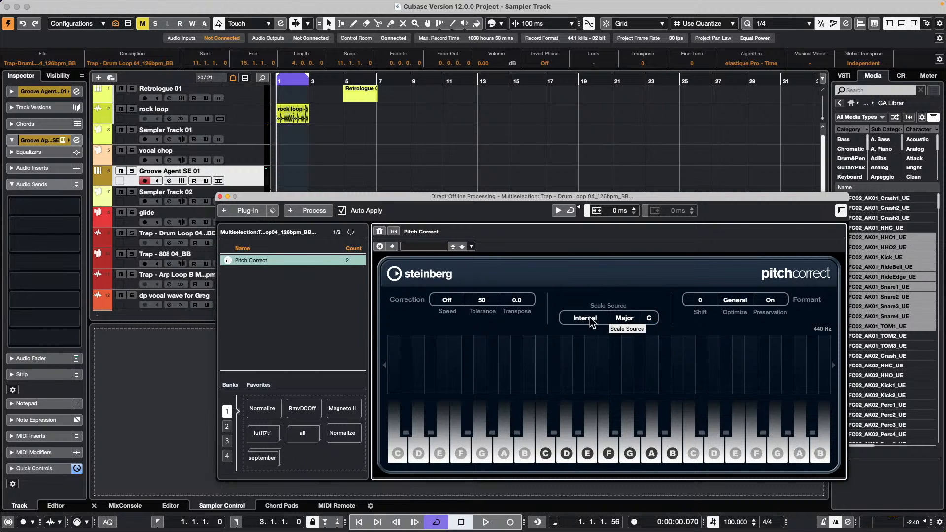
pyautogui.click(649, 318)
pyautogui.click(653, 339)
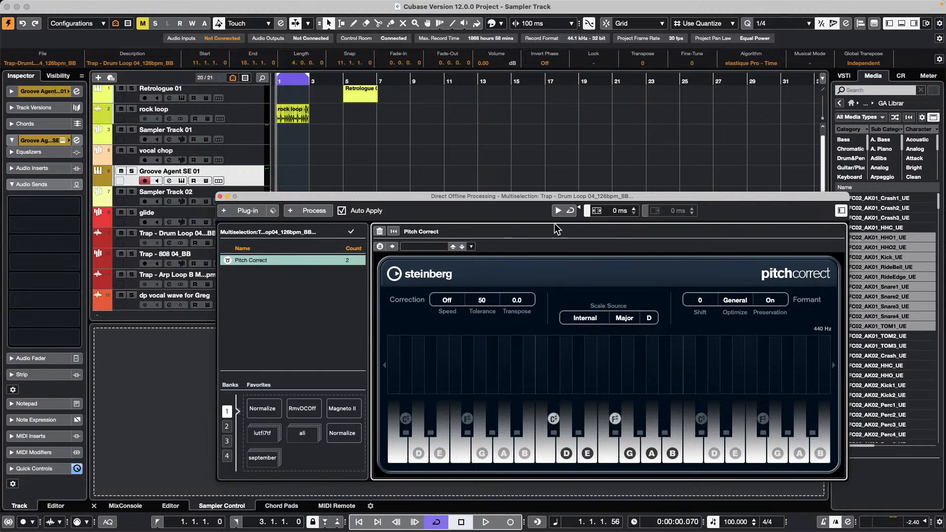
# - Delete all offline processes, then select only the Drum Loop event
pyautogui.moveTo(456, 194); pyautogui.dragTo(466, 60)
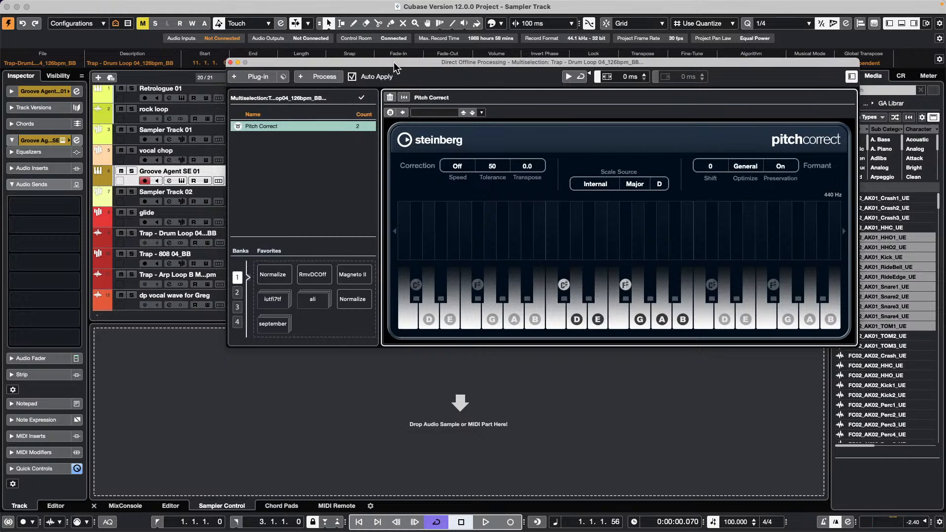
pyautogui.moveTo(394, 67); pyautogui.dragTo(460, 301)
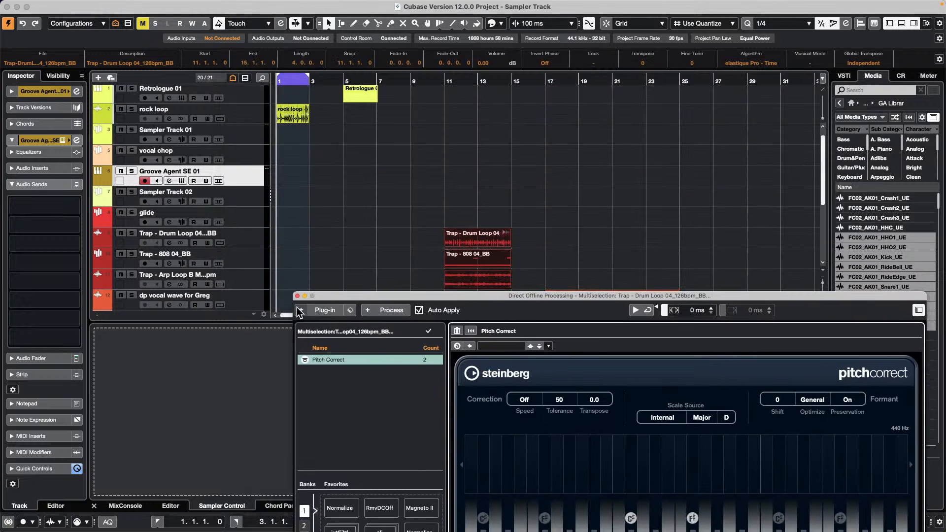
pyautogui.rightClick(350, 359)
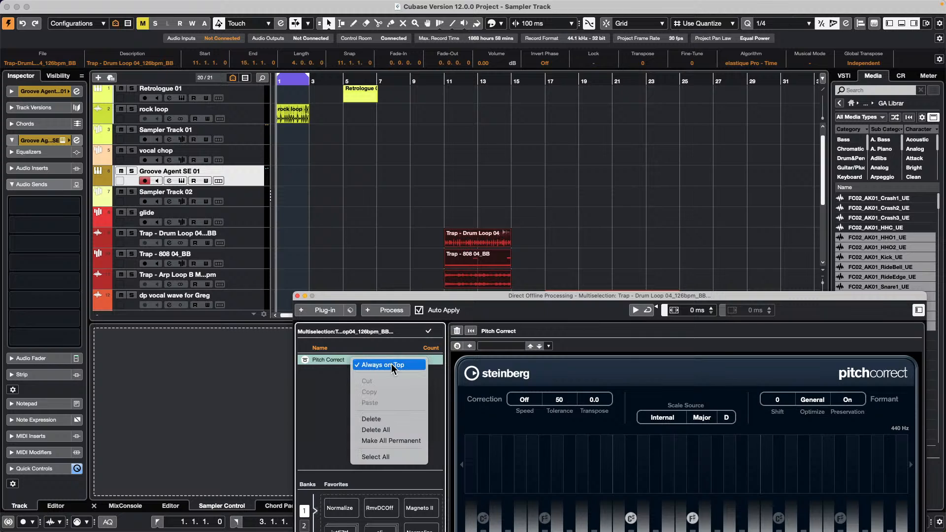
pyautogui.click(400, 428)
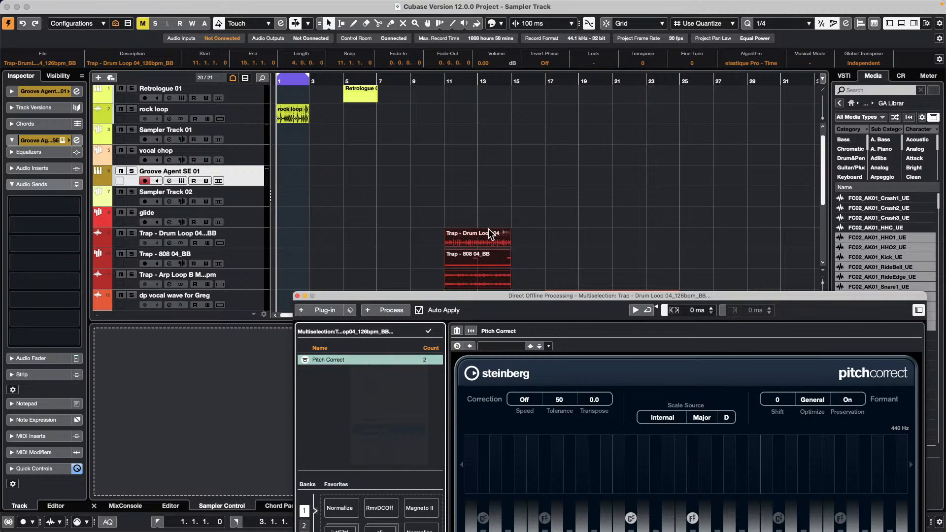
pyautogui.click(480, 241)
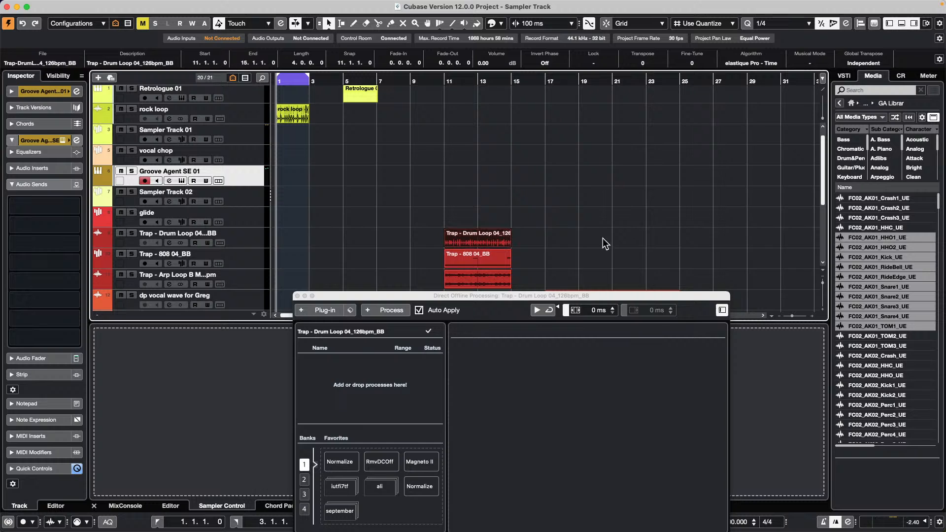
pyautogui.scroll(-5, 602, 238)
# - Open the vocal wave event, run Edit VariAudio to analyse its pitch, and close Direct Offline Processing
pyautogui.doubleClick(587, 141)
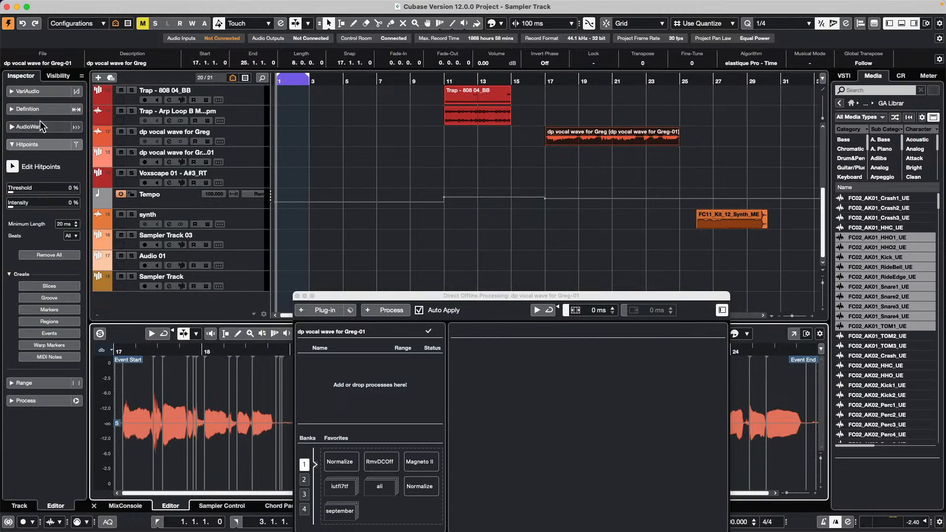
pyautogui.click(31, 93)
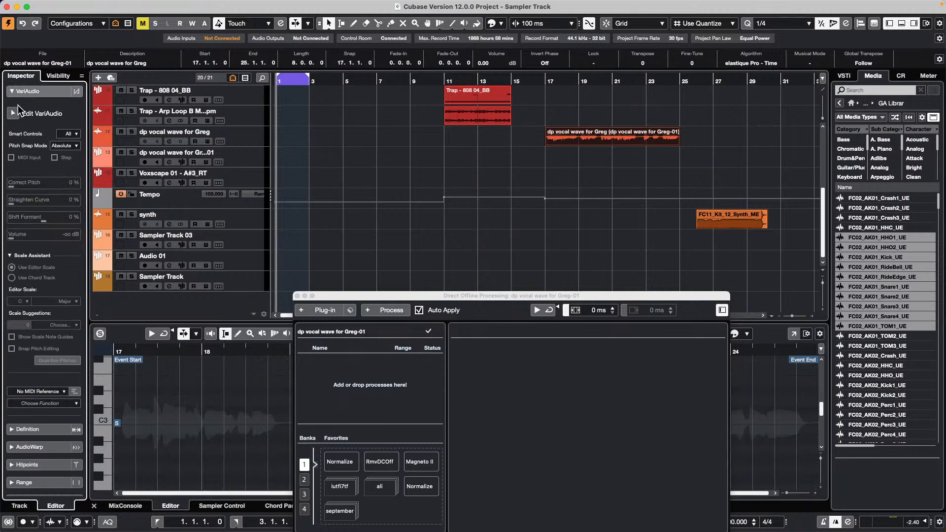
pyautogui.click(14, 114)
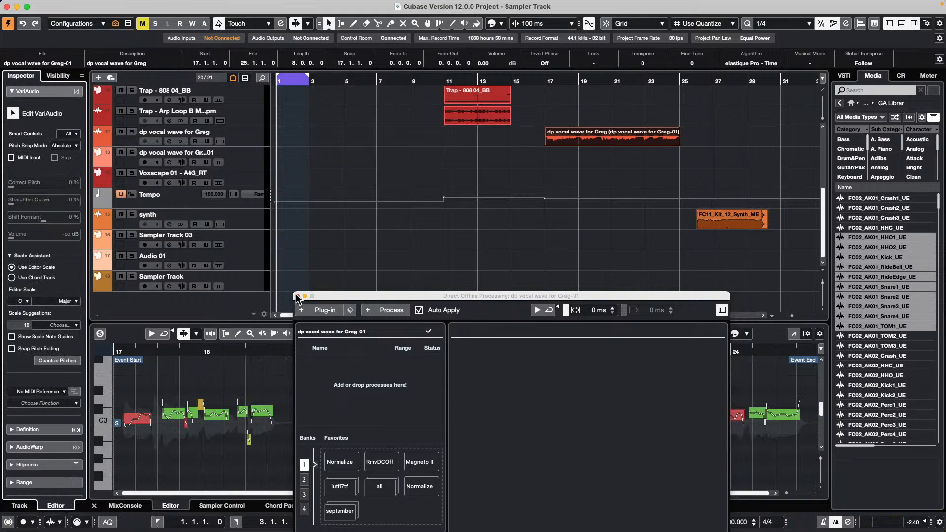
pyautogui.click(297, 296)
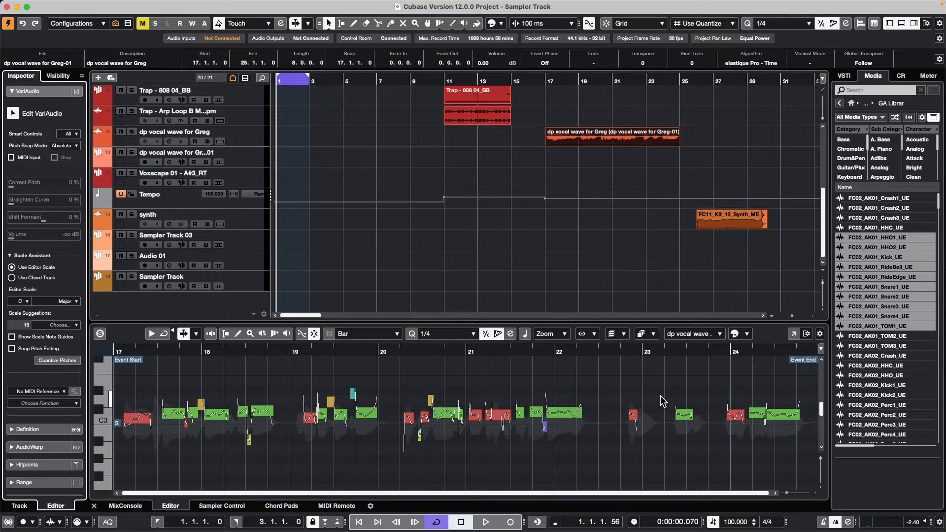
# - Set Correct Pitch to 100% on the vocal segments around bars 20–22, then deselect them
pyautogui.moveTo(400, 395); pyautogui.dragTo(660, 442)
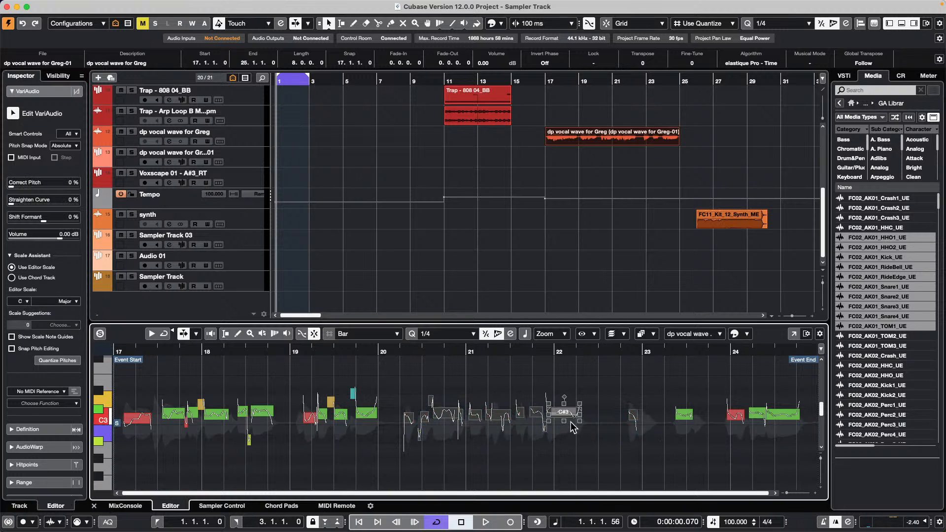
pyautogui.moveTo(565, 419); pyautogui.dragTo(575, 303)
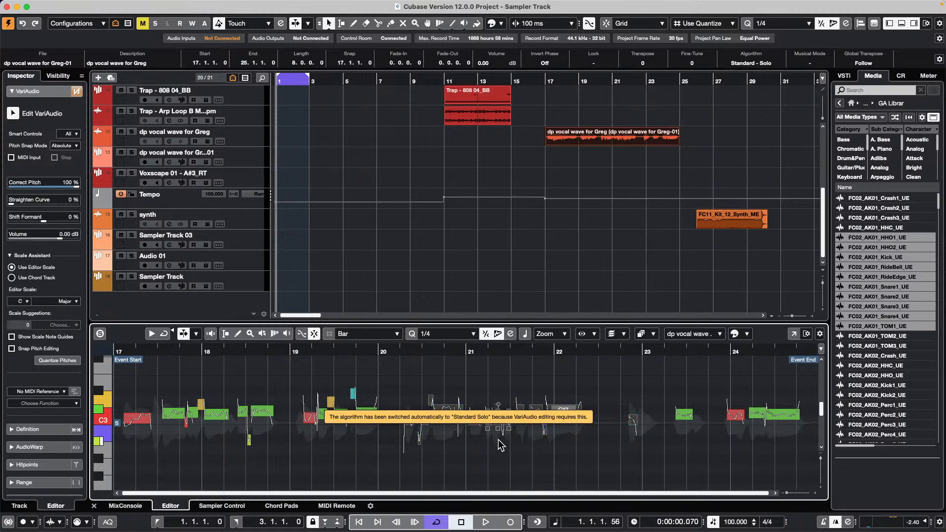
pyautogui.click(485, 437)
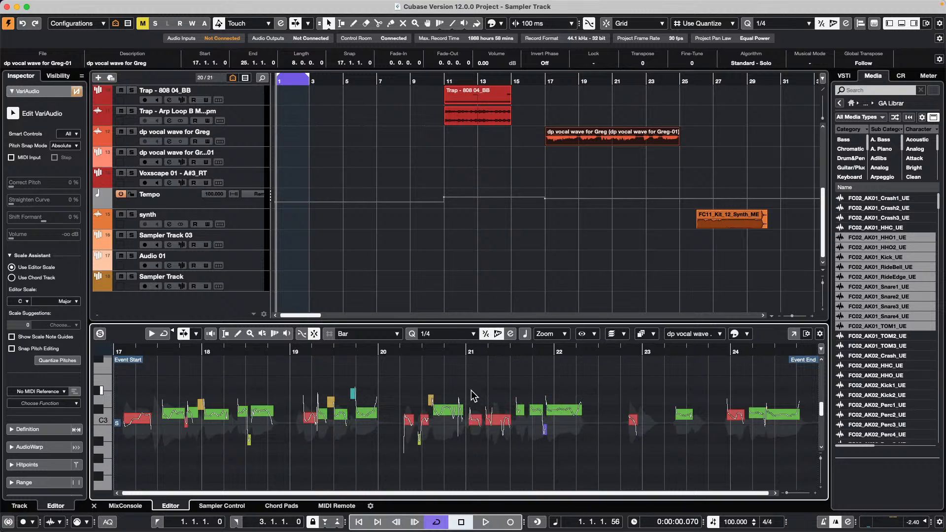
pyautogui.click(366, 413)
pyautogui.click(400, 412)
# - Scroll the track list up so Retrologue 01 is the top visible track
pyautogui.scroll(5, 378, 135)
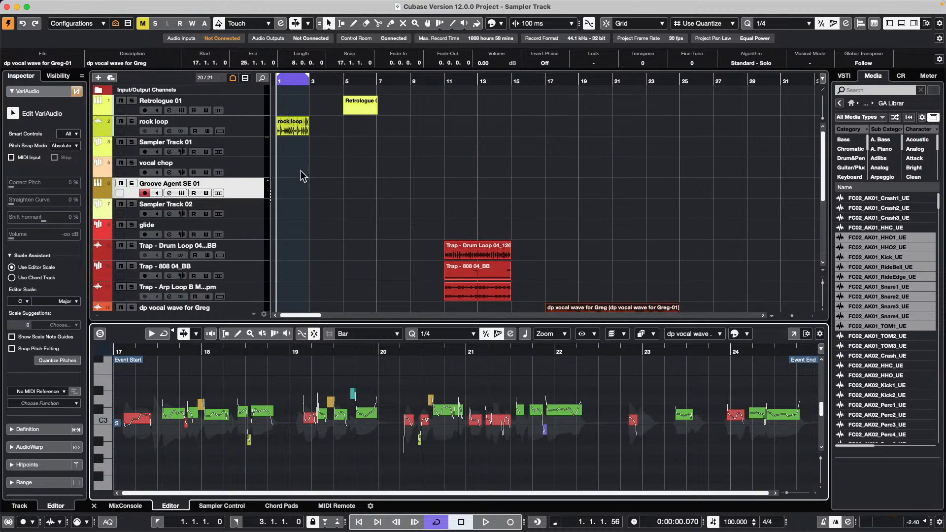
# - Create a new empty project in the chosen project folder
pyautogui.click(69, 6)
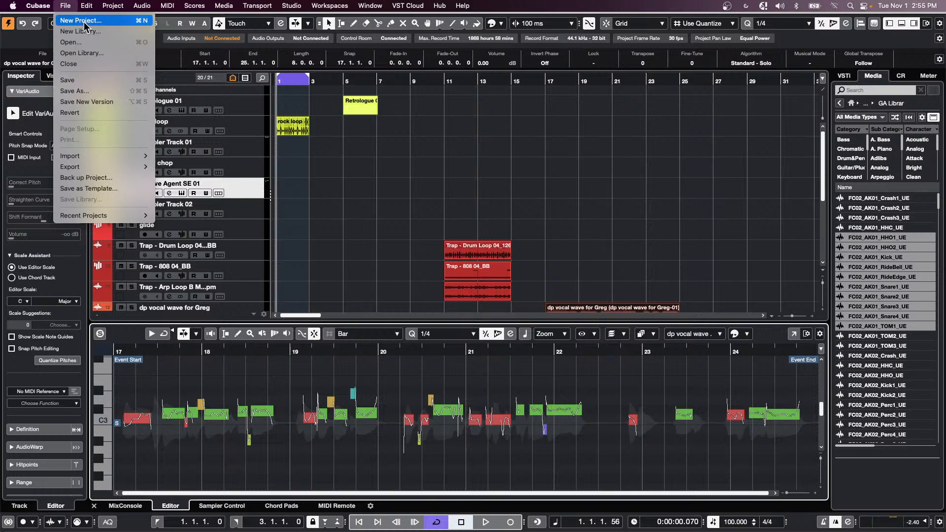
pyautogui.click(85, 22)
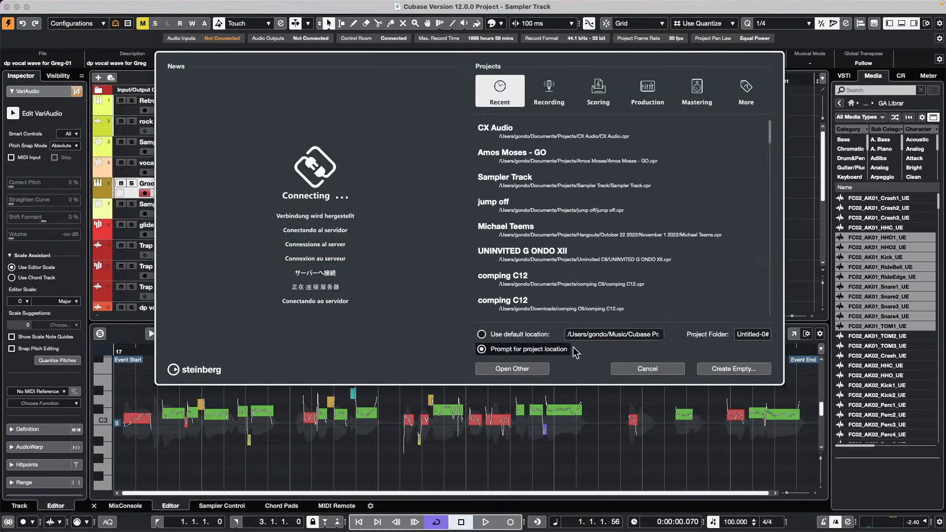
pyautogui.click(745, 371)
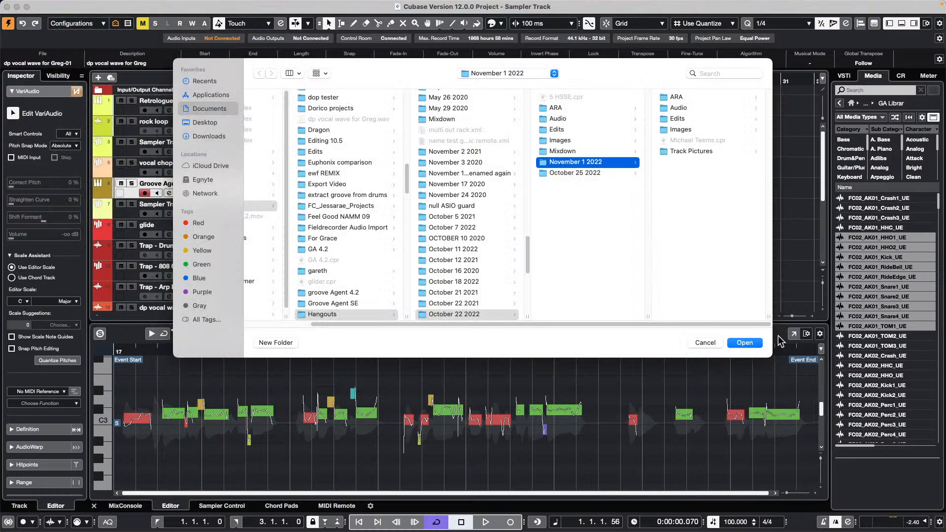
pyautogui.click(749, 342)
# - Add a Groove Agent SE instrument track to the new project
pyautogui.rightClick(188, 123)
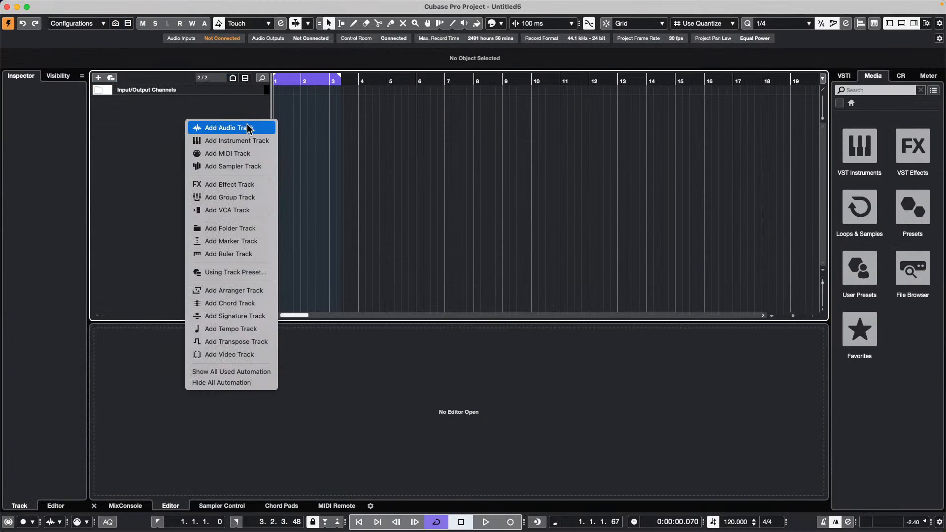
pyautogui.click(242, 141)
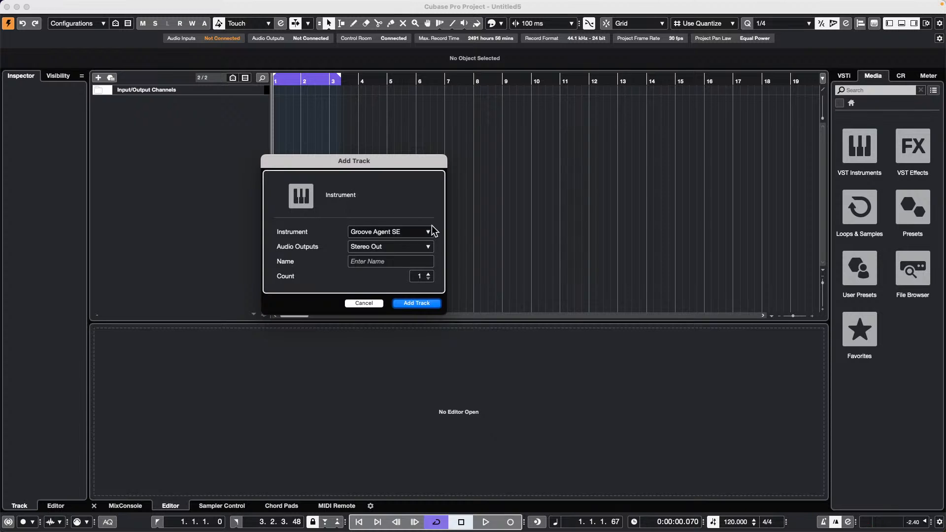
pyautogui.click(427, 303)
# - Load the Big Shuffle Mix 01 kit into Groove Agent SE's empty kit slot
pyautogui.rightClick(473, 129)
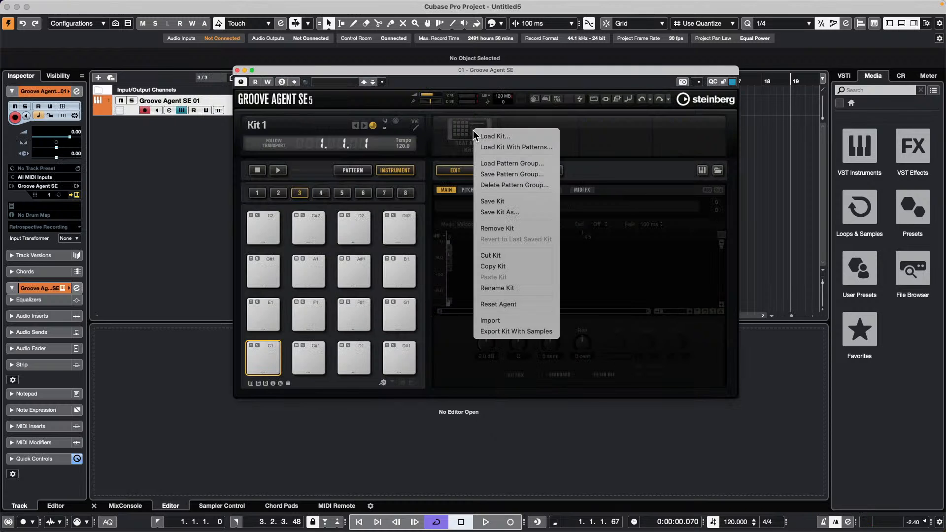
pyautogui.click(466, 130)
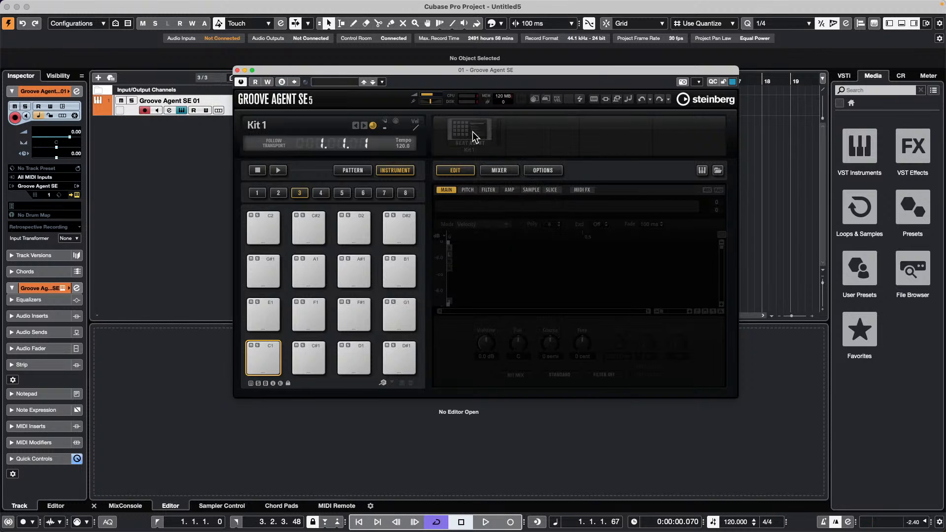
pyautogui.rightClick(472, 132)
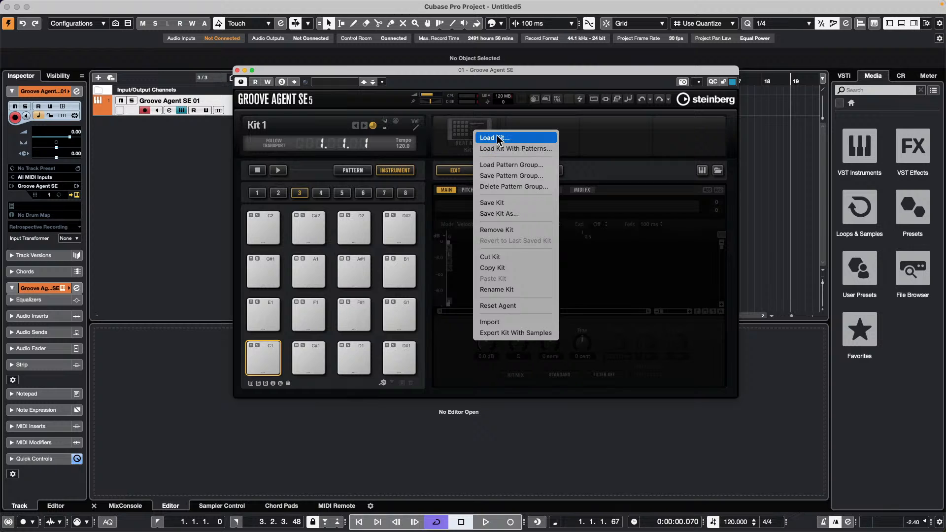
pyautogui.click(494, 137)
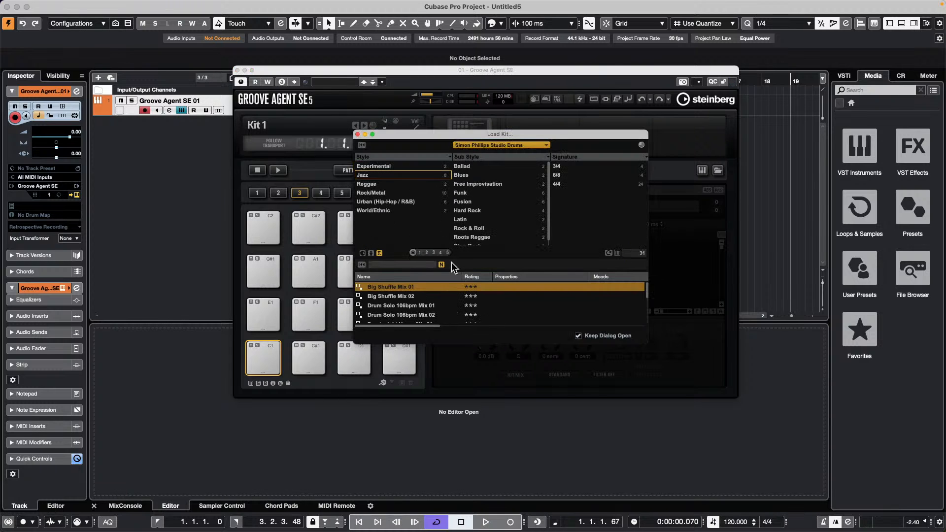
pyautogui.doubleClick(424, 285)
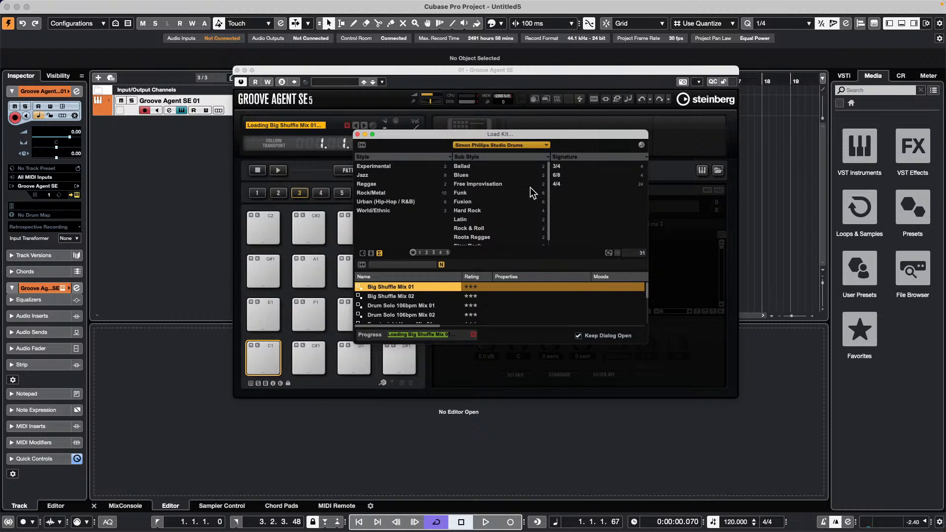
pyautogui.click(357, 134)
pyautogui.click(237, 70)
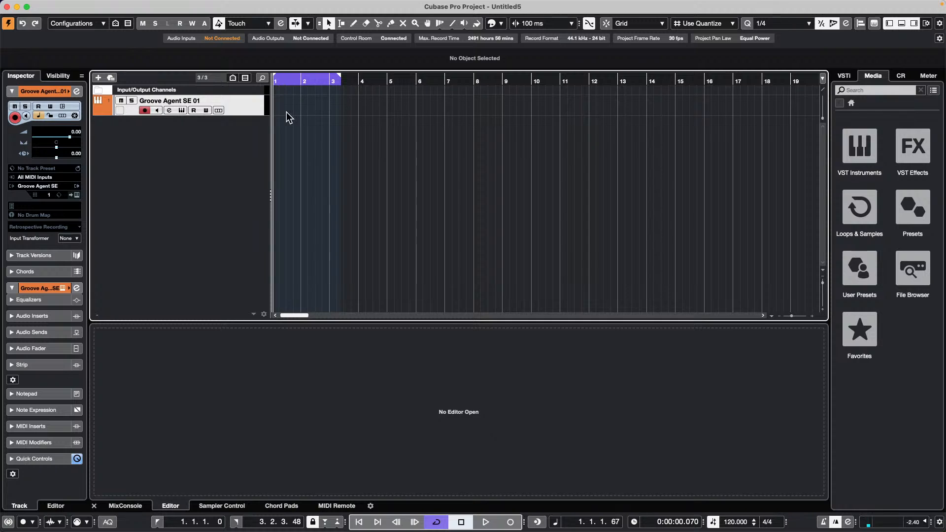
# - In Instrument mode, audition the Kick A, snare, tom and Hihat Tip pads
pyautogui.click(77, 195)
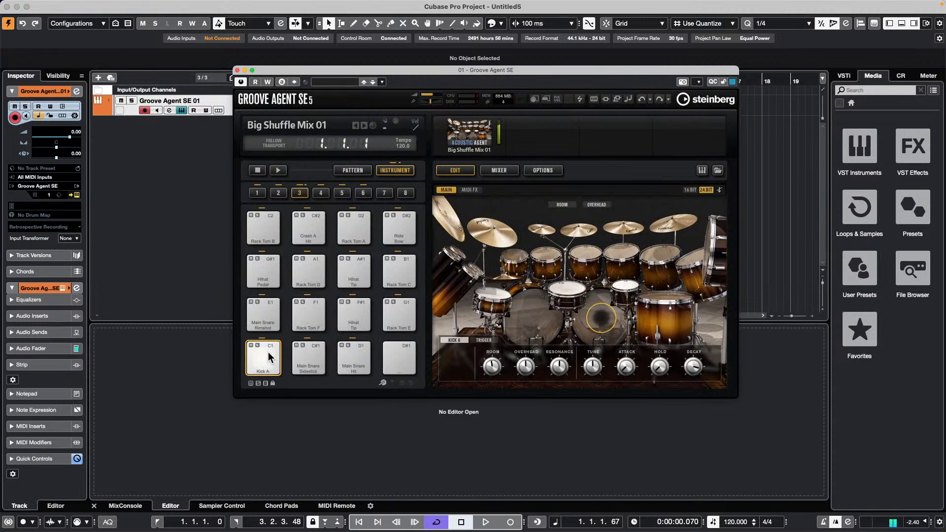
pyautogui.click(352, 170)
pyautogui.click(394, 170)
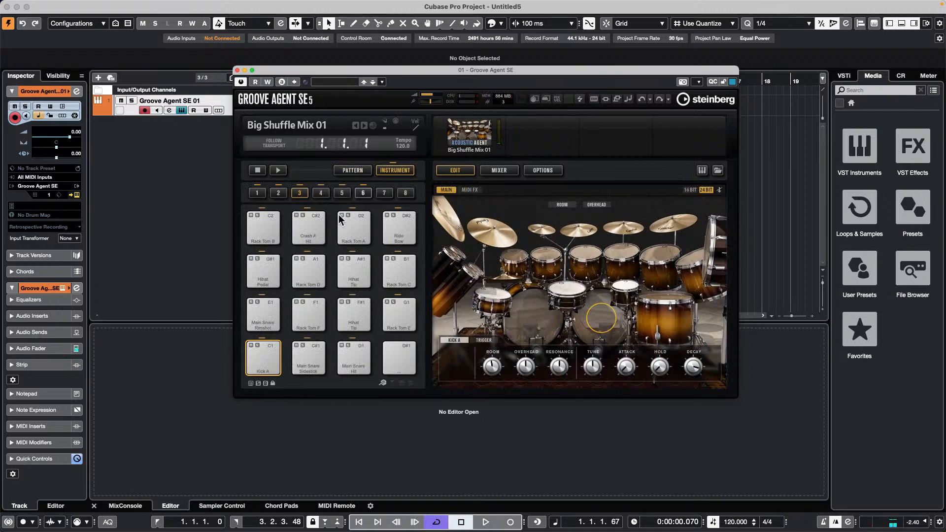
pyautogui.click(263, 358)
pyautogui.click(263, 358)
pyautogui.click(306, 357)
pyautogui.click(306, 313)
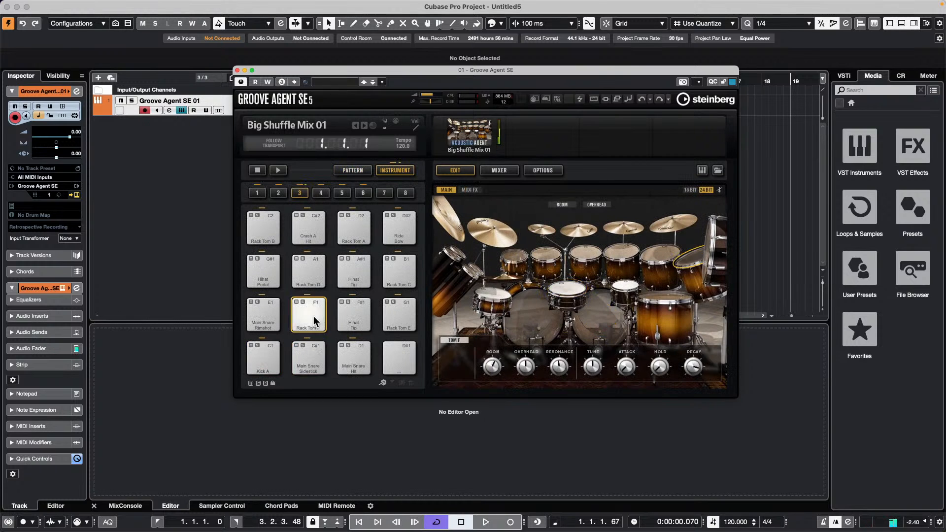
pyautogui.click(349, 313)
pyautogui.click(396, 316)
pyautogui.click(270, 315)
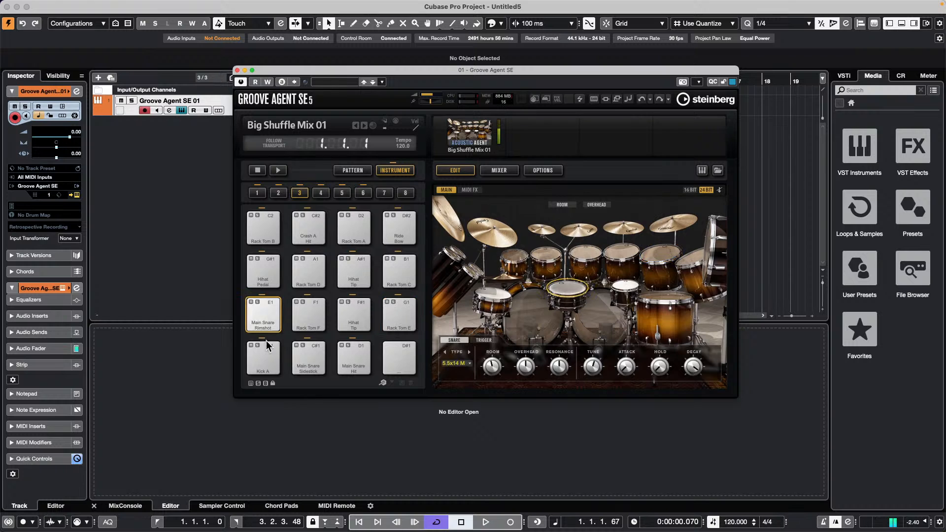
pyautogui.click(263, 358)
pyautogui.click(268, 358)
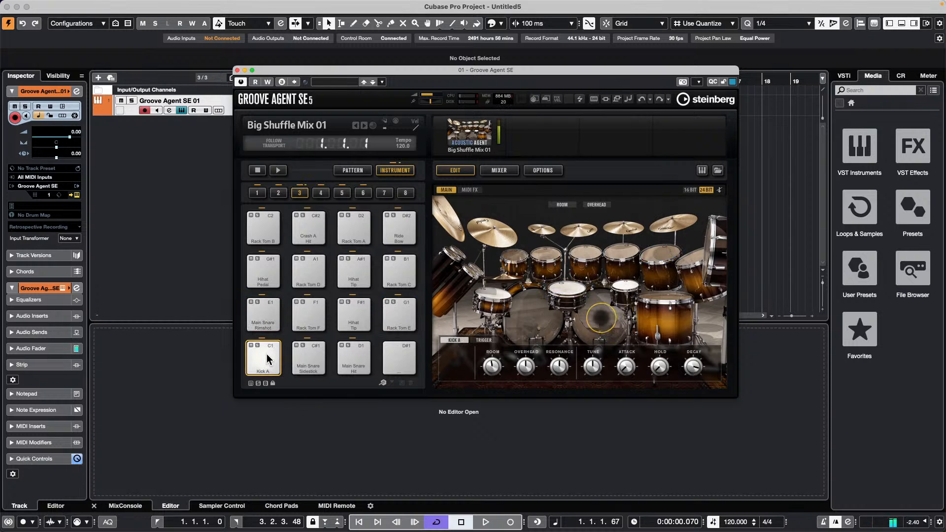
# - Add five MIDI tracks and move the Groove Agent SE window to the right
pyautogui.rightClick(173, 136)
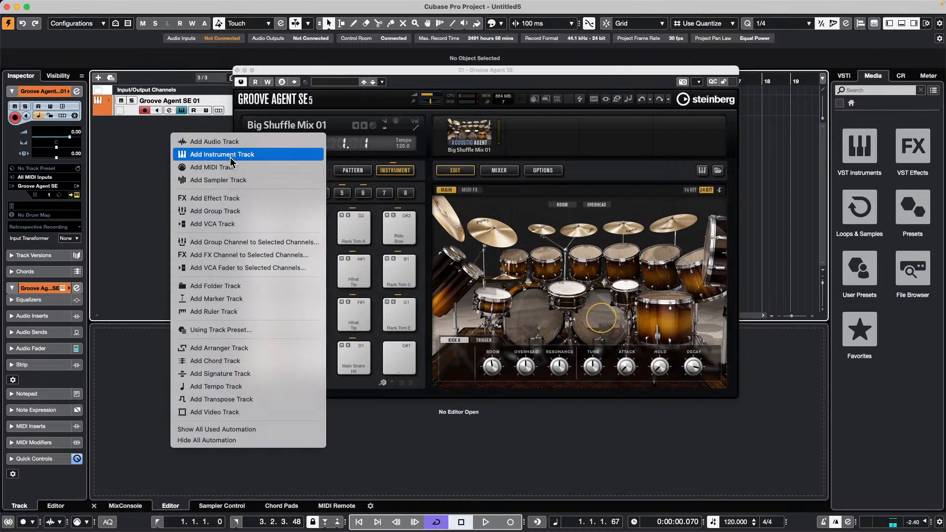
pyautogui.click(228, 167)
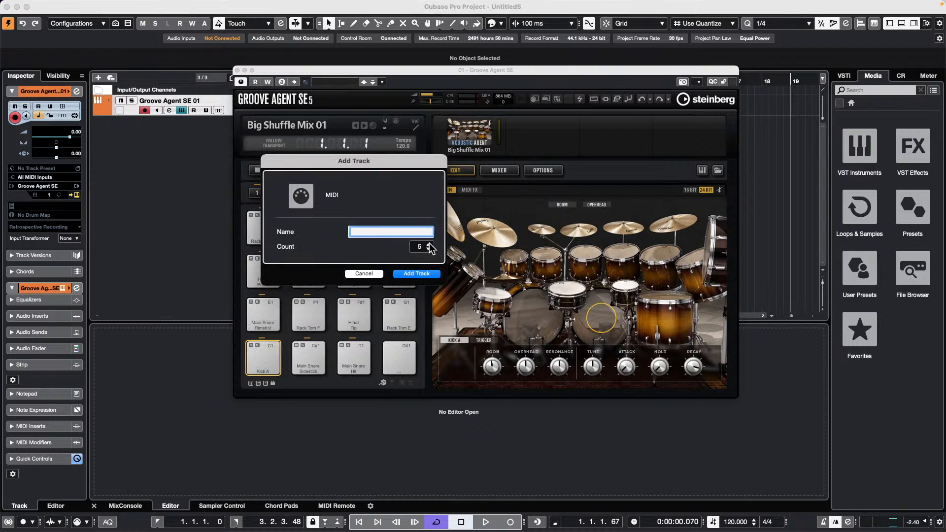
pyautogui.click(416, 274)
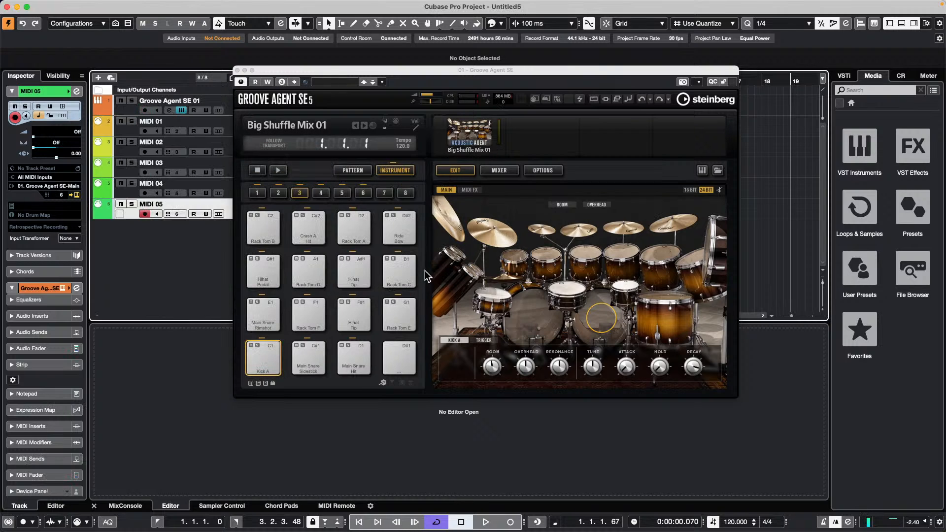
pyautogui.click(229, 129)
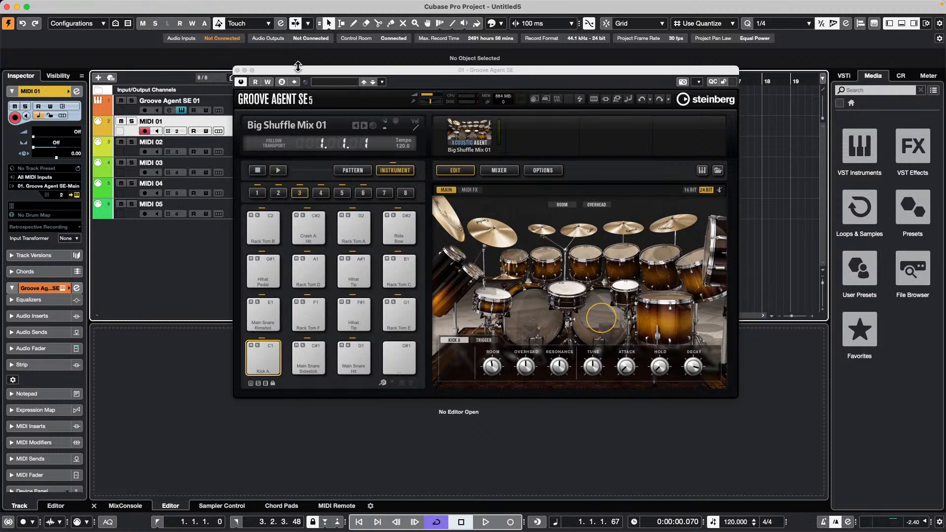
pyautogui.moveTo(296, 74); pyautogui.dragTo(462, 81)
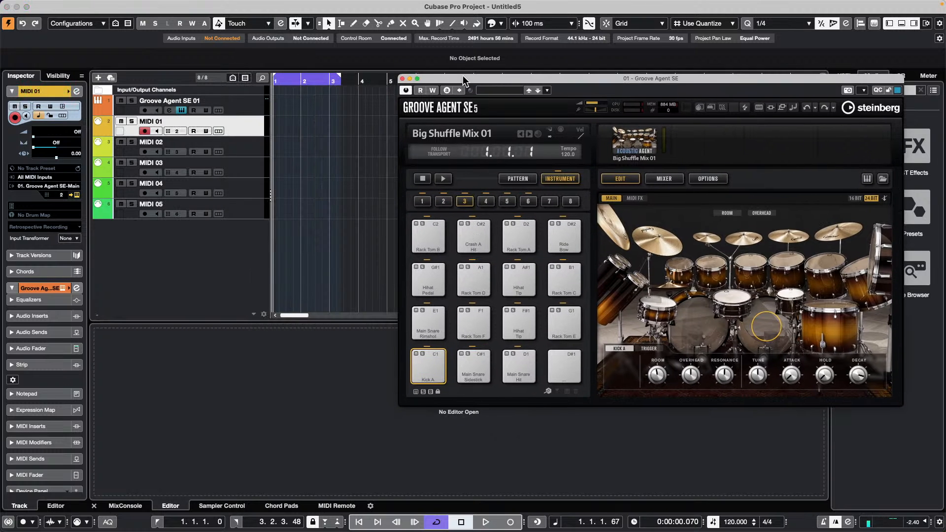
# - Set MIDI 01 and MIDI 02 to MIDI channel 1
pyautogui.click(239, 101)
pyautogui.click(261, 126)
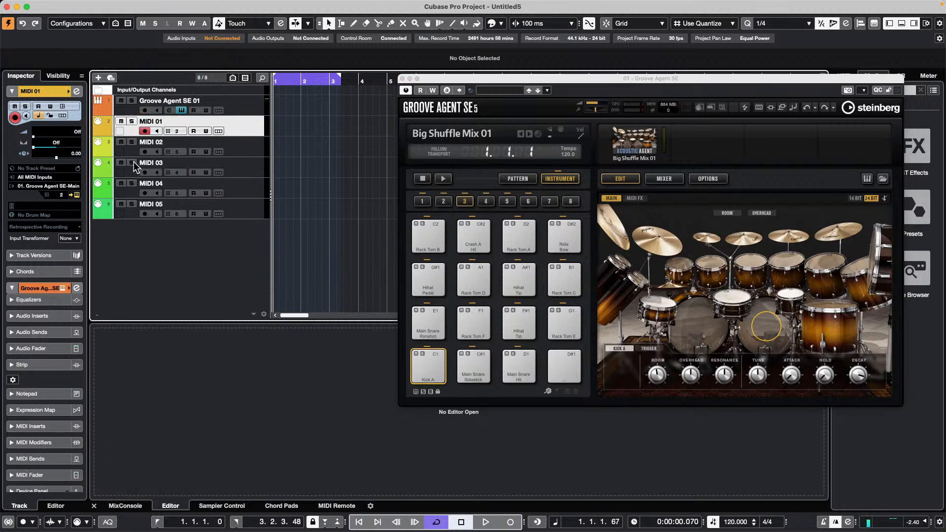
pyautogui.click(61, 195)
pyautogui.click(69, 191)
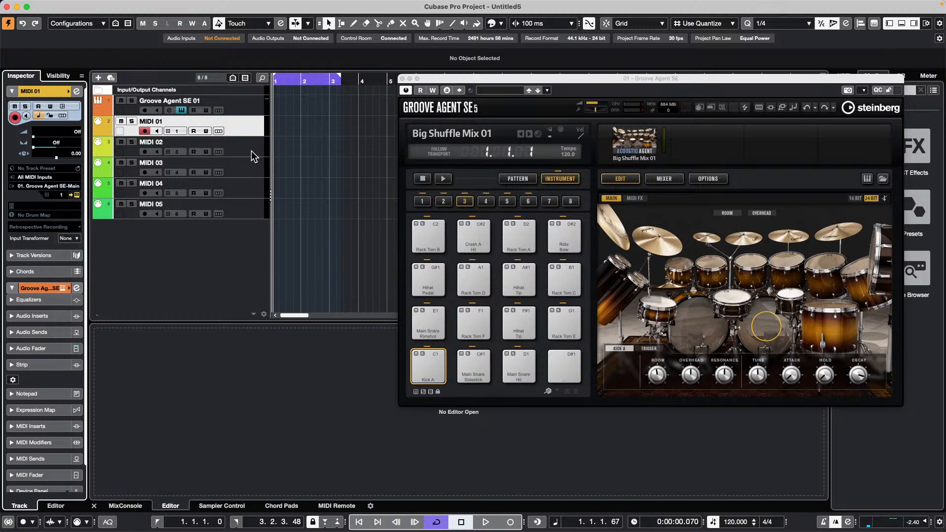
pyautogui.click(253, 157)
pyautogui.click(62, 195)
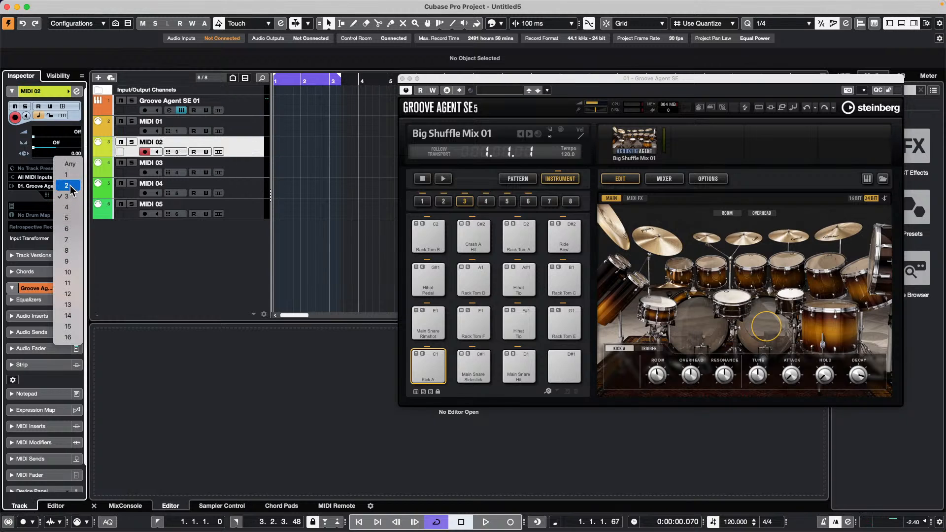
pyautogui.click(66, 175)
# - Set MIDI 03 and MIDI 04 to MIDI channel 1 and check MIDI 05's channel
pyautogui.click(249, 173)
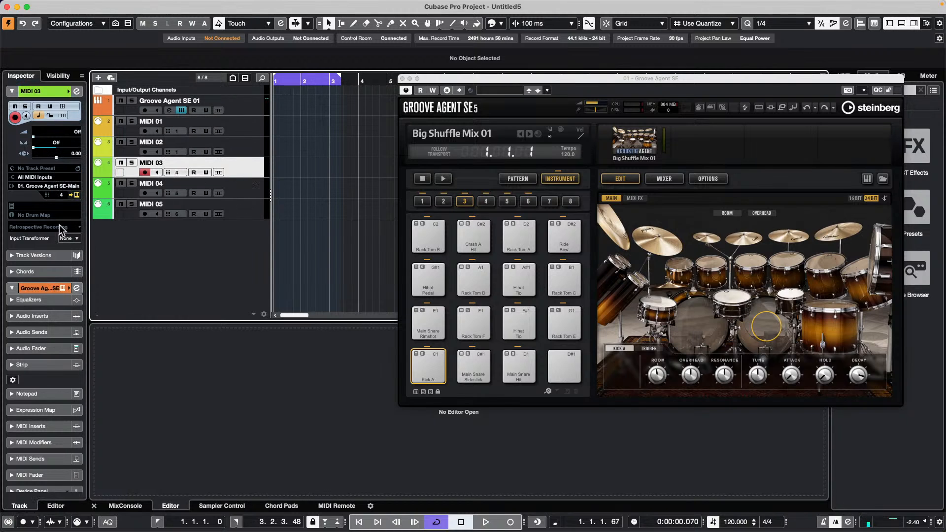
pyautogui.click(62, 195)
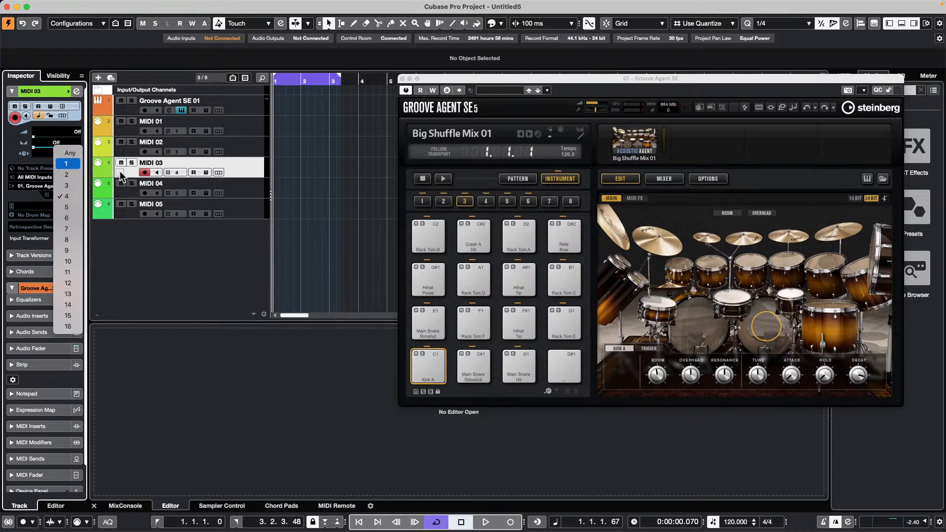
pyautogui.click(66, 164)
pyautogui.click(236, 188)
pyautogui.click(63, 194)
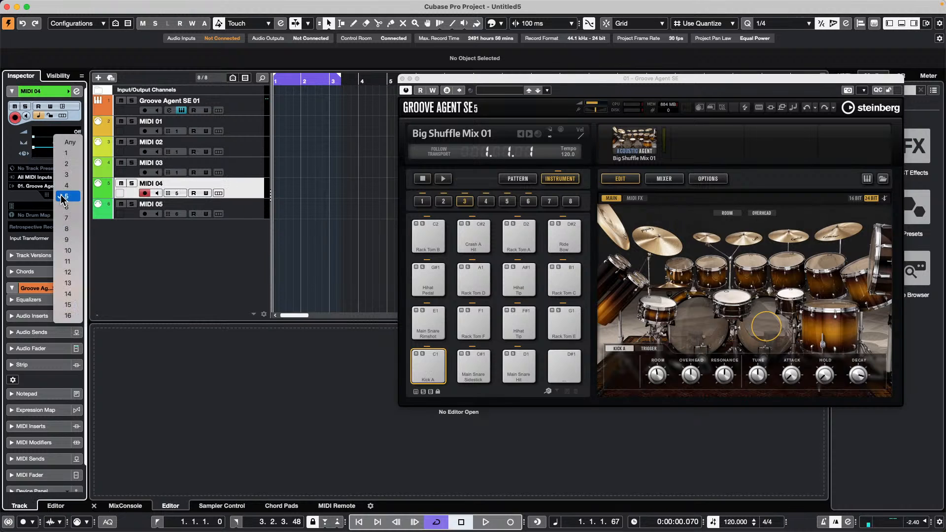
pyautogui.click(65, 154)
pyautogui.click(245, 212)
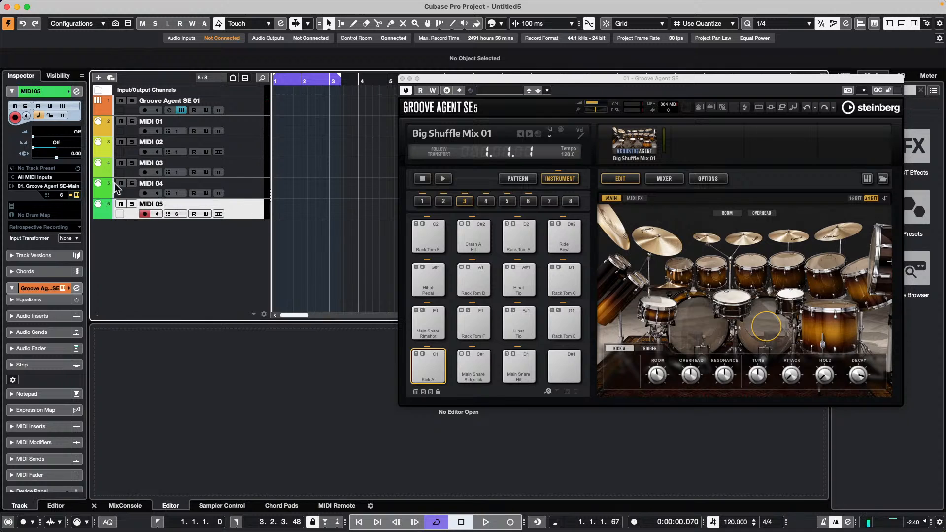
pyautogui.click(62, 195)
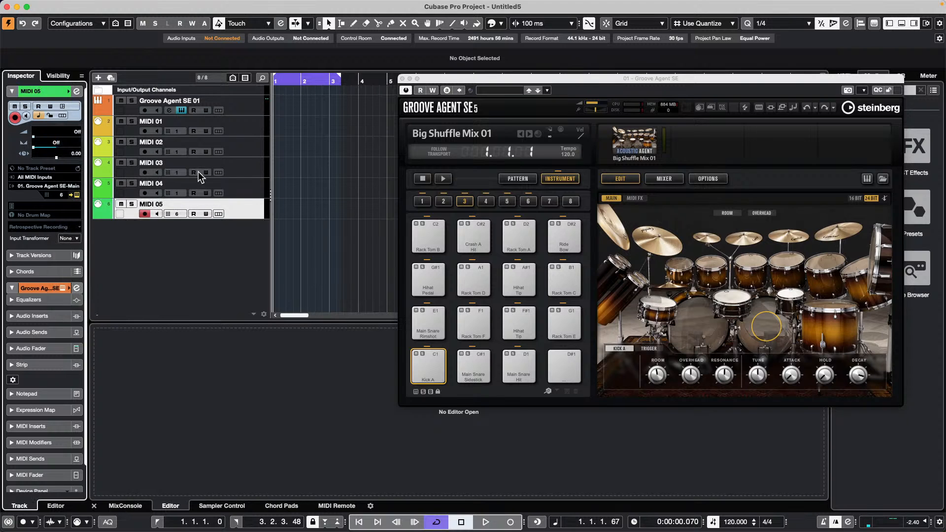
# - Select the Groove Agent SE 01 track and audition its Kick A sound
pyautogui.click(257, 127)
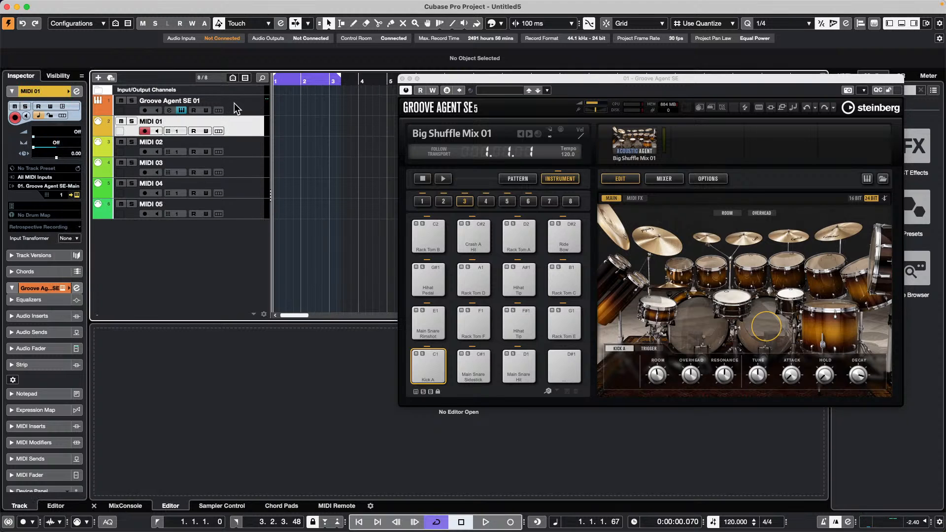
pyautogui.click(236, 108)
pyautogui.click(436, 365)
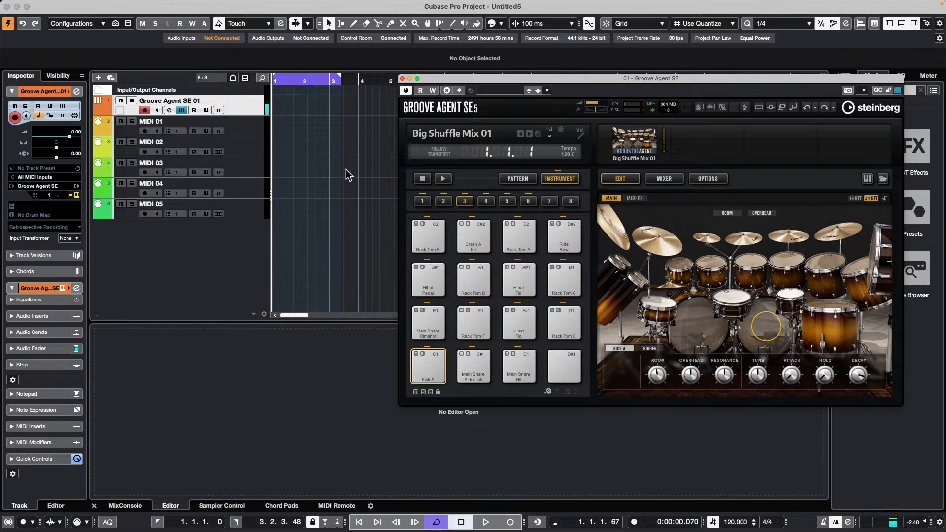
pyautogui.click(252, 111)
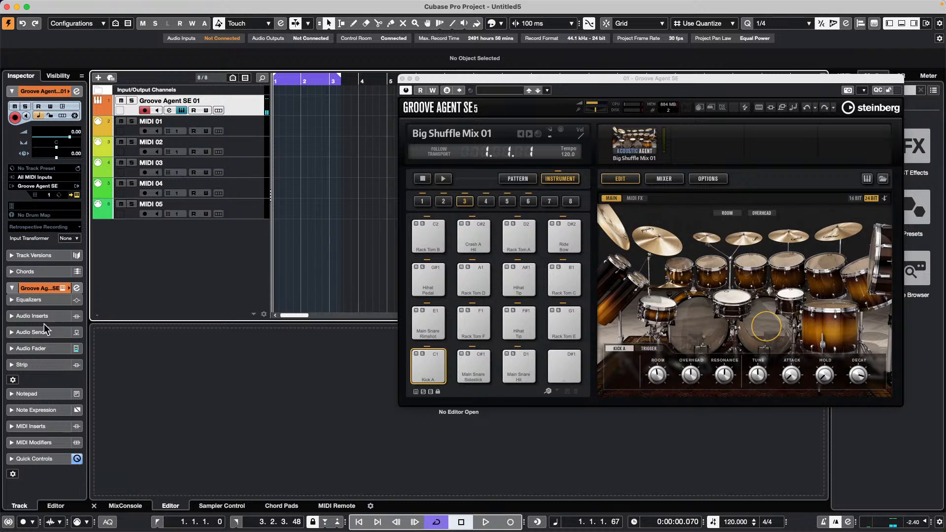
# - Set Groove Agent SE 01's Input Transformer to Track and open its panel
pyautogui.click(69, 238)
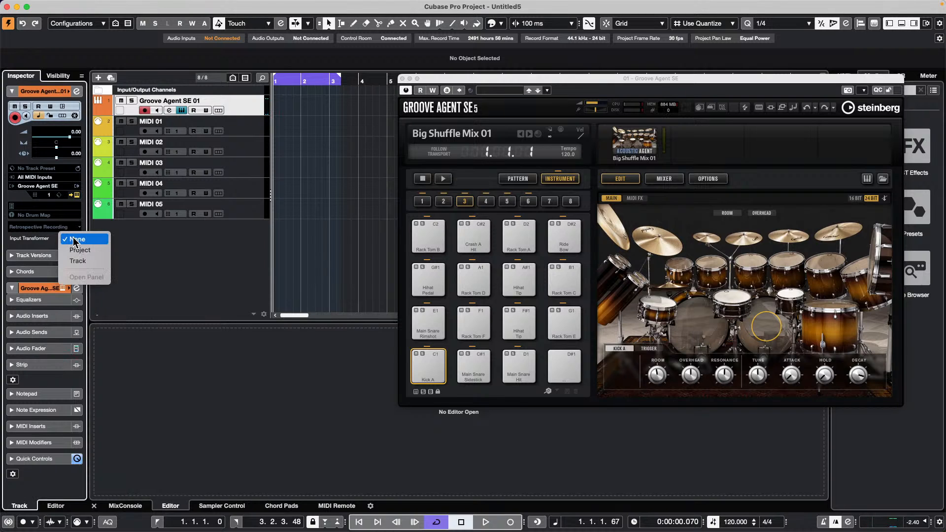
pyautogui.click(95, 265)
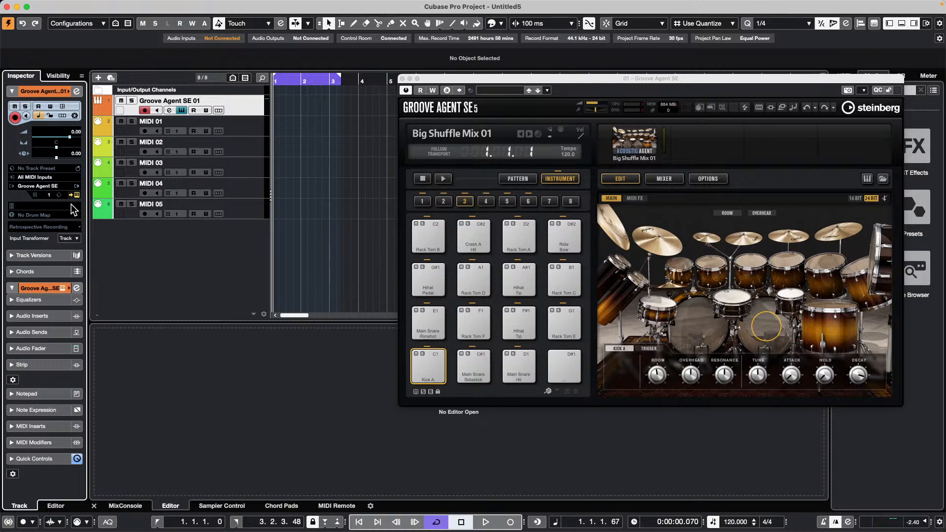
pyautogui.click(70, 238)
pyautogui.click(80, 255)
# - Enable Module 1 in the Input Transformer and set its function to Filter
pyautogui.moveTo(499, 98); pyautogui.dragTo(305, 153)
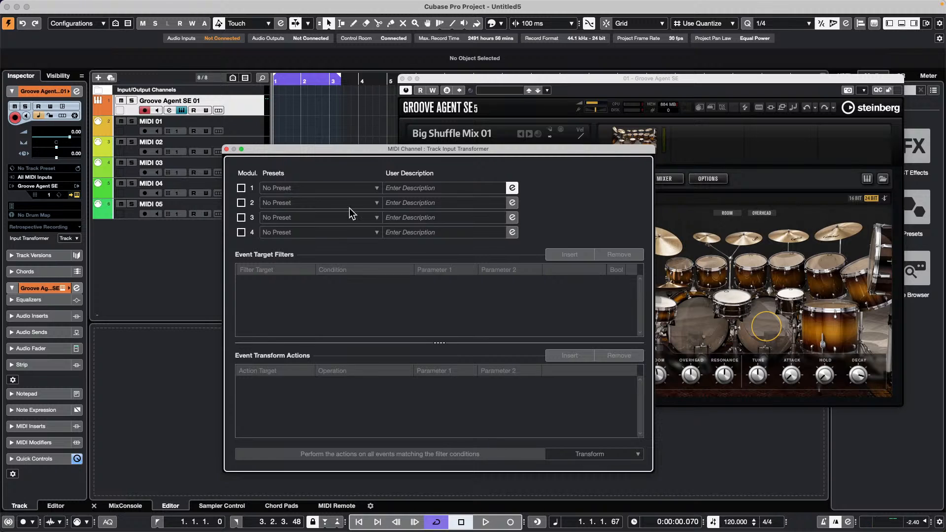
pyautogui.click(241, 188)
pyautogui.click(585, 453)
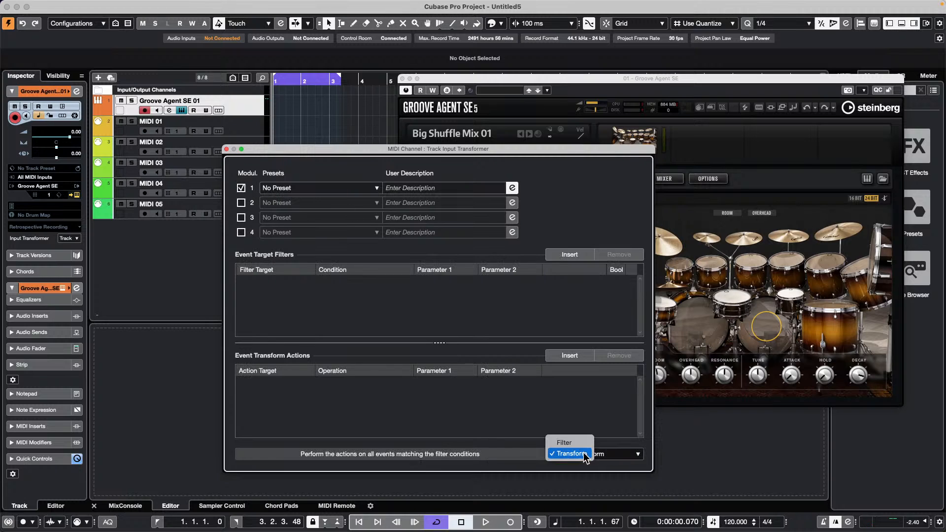
pyautogui.click(567, 443)
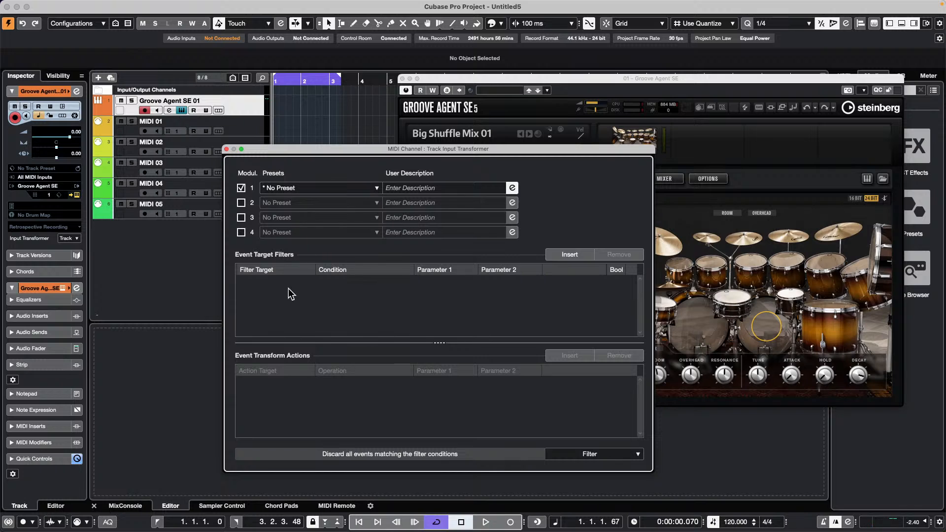
# - Add a filter condition row checking Value 1 with the Unequal condition
pyautogui.click(548, 254)
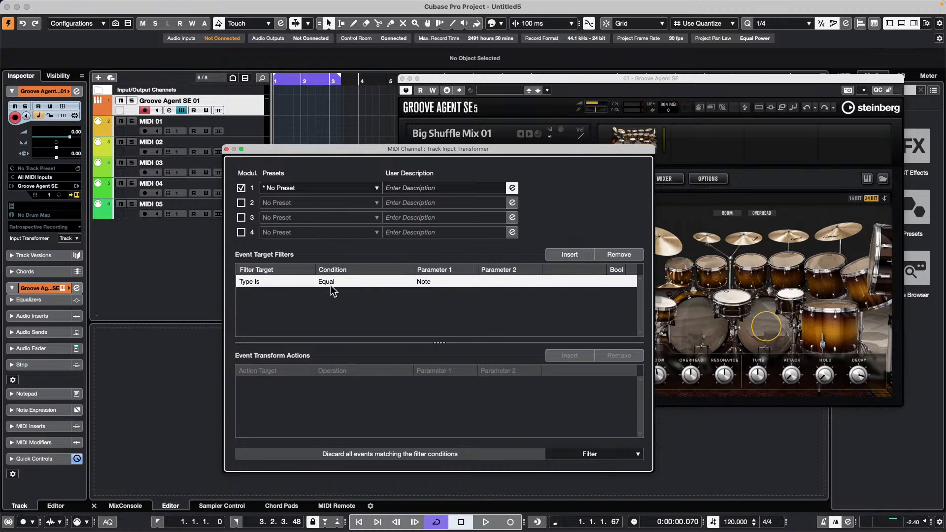
pyautogui.click(253, 285)
pyautogui.click(252, 291)
pyautogui.click(337, 283)
pyautogui.press('Return')
pyautogui.click(465, 282)
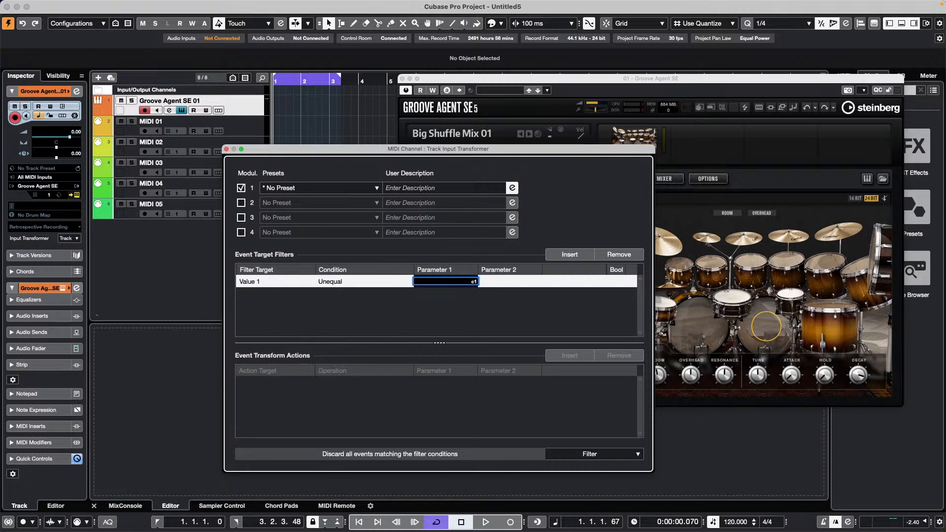
pyautogui.press('Return')
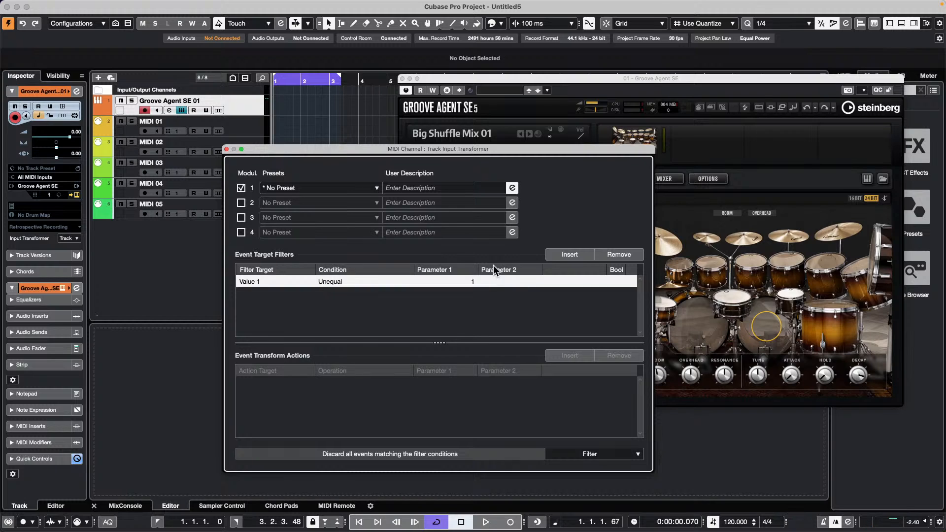
# - Set the condition's Parameter 1 to 36, close the panel and select MIDI 01
pyautogui.click(472, 285)
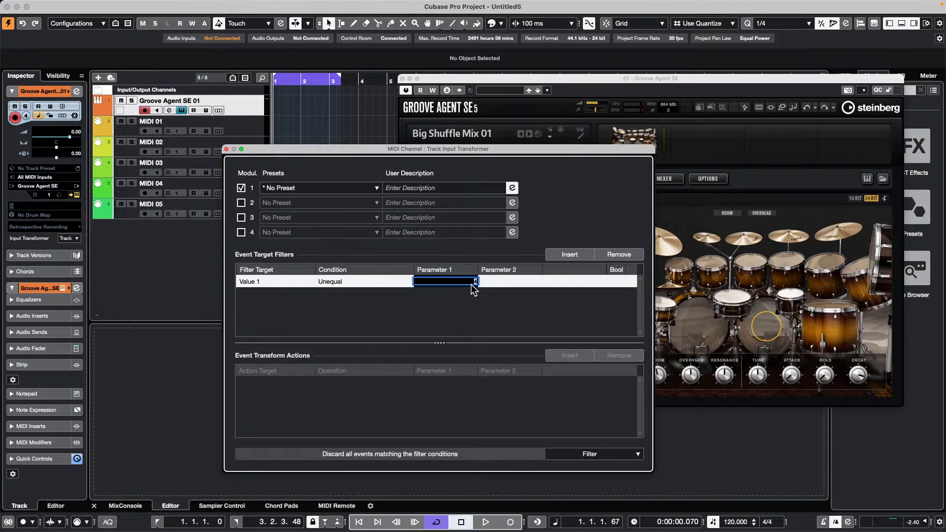
pyautogui.write('36')
pyautogui.press('Return')
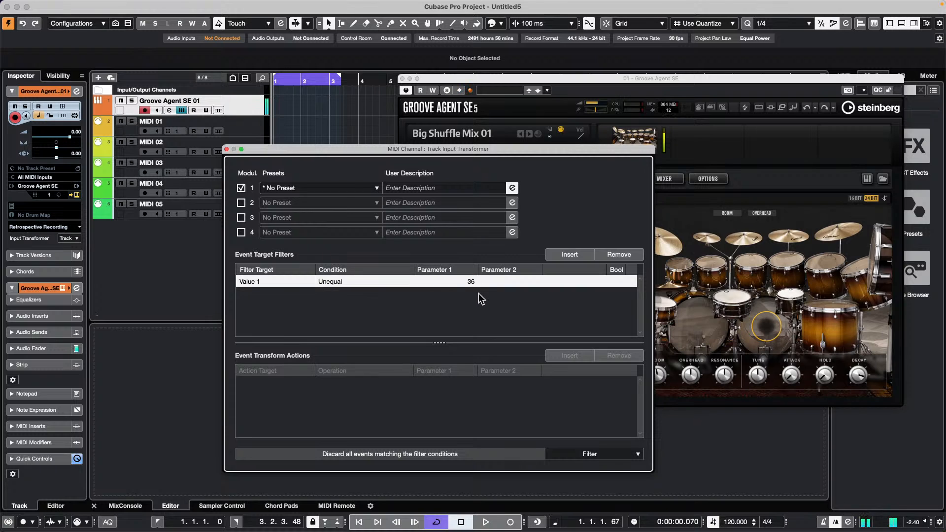
pyautogui.click(474, 283)
pyautogui.click(487, 317)
pyautogui.click(226, 148)
pyautogui.click(241, 124)
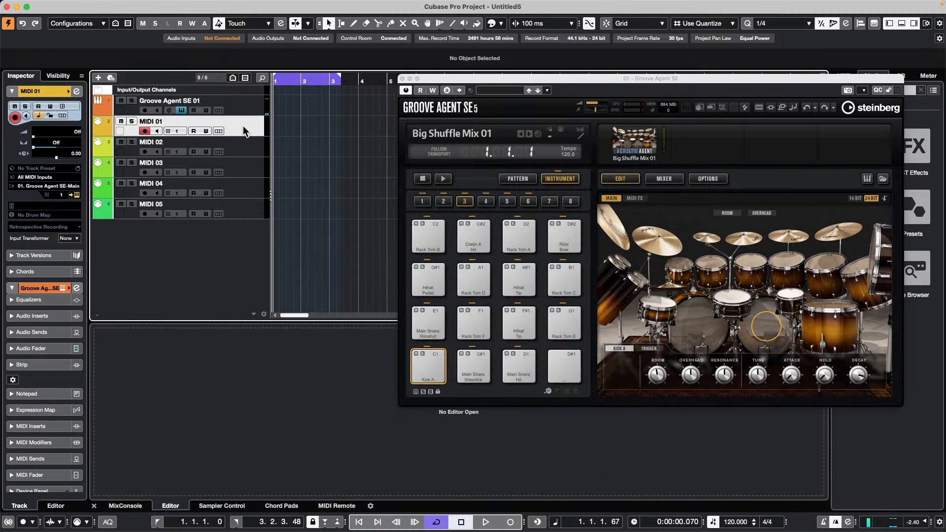
# - Set MIDI 01's Input Transformer to Track and enable Module 1 as a Filter
pyautogui.click(72, 238)
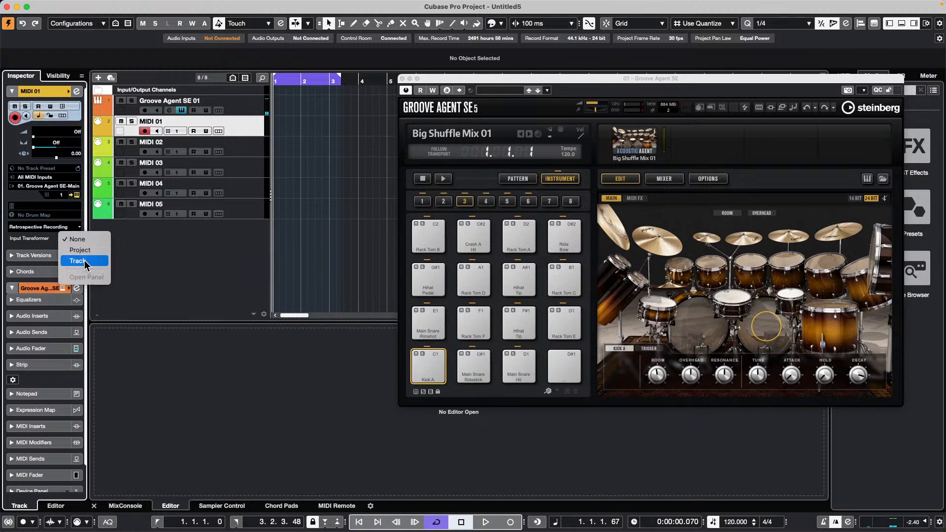
pyautogui.click(77, 260)
pyautogui.click(73, 238)
pyautogui.click(79, 256)
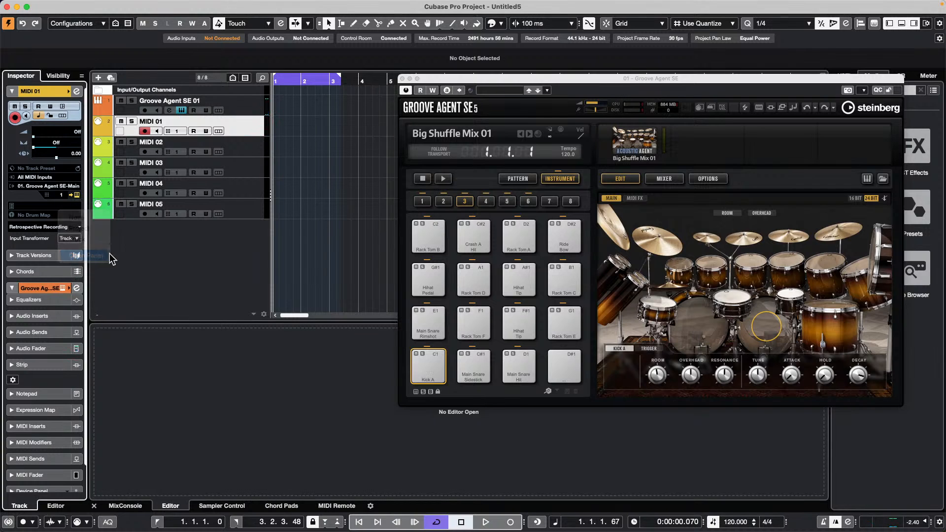
pyautogui.click(241, 188)
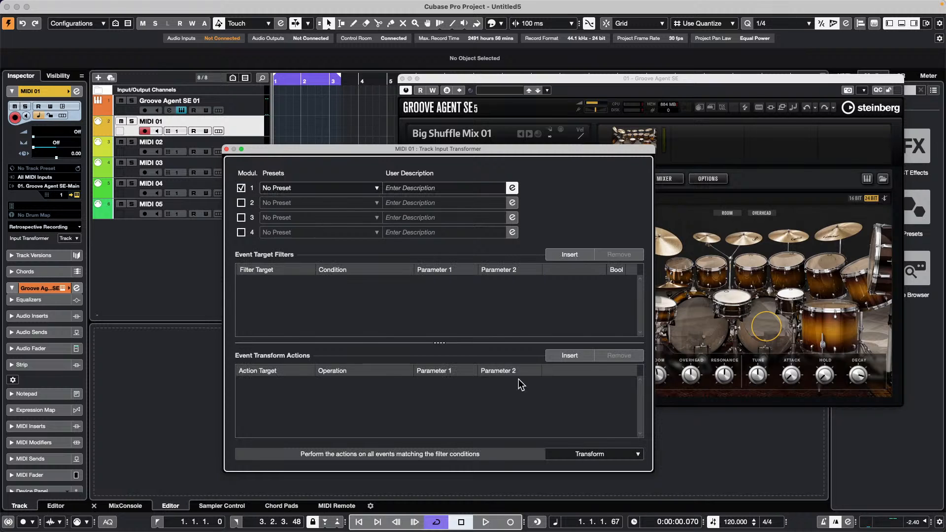
pyautogui.click(607, 454)
pyautogui.click(568, 441)
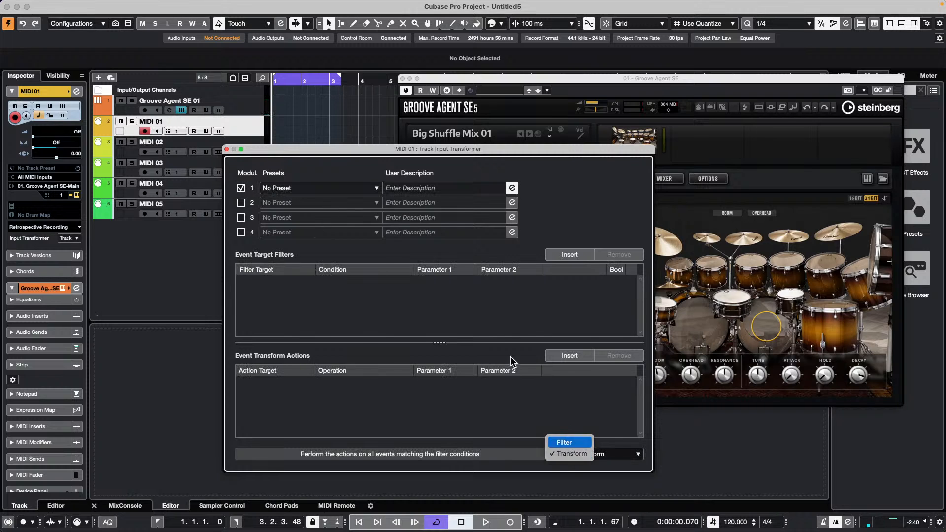
# - Add a filter condition Value 1 Unequal 38 and close the panel
pyautogui.click(570, 254)
pyautogui.click(252, 281)
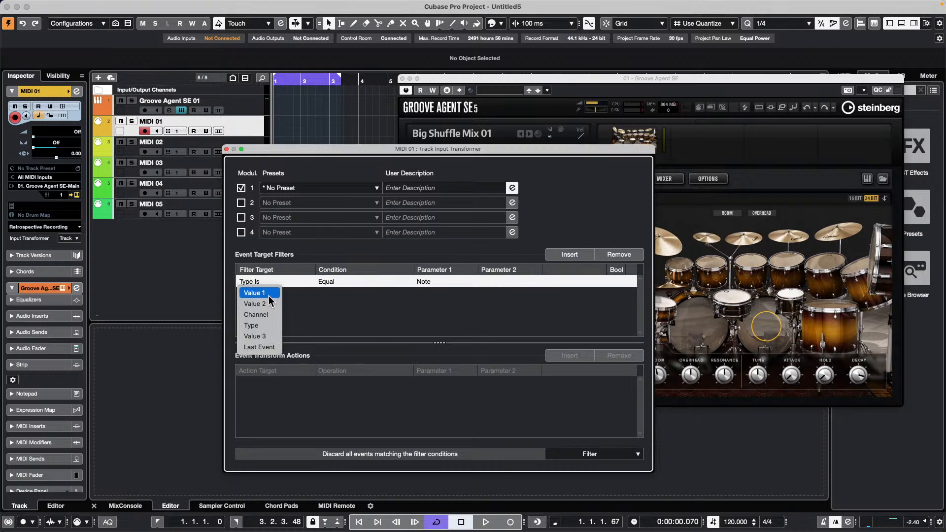
pyautogui.click(266, 293)
pyautogui.click(328, 282)
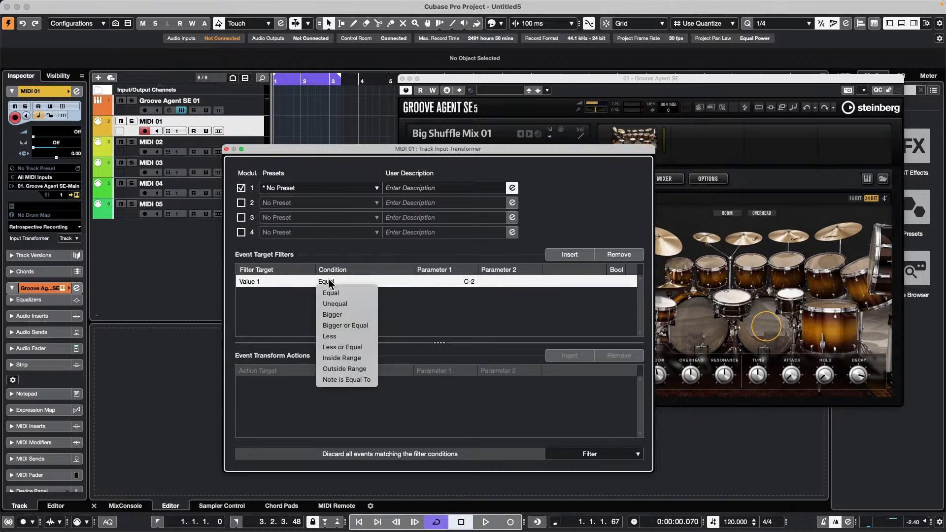
pyautogui.click(335, 304)
pyautogui.click(466, 282)
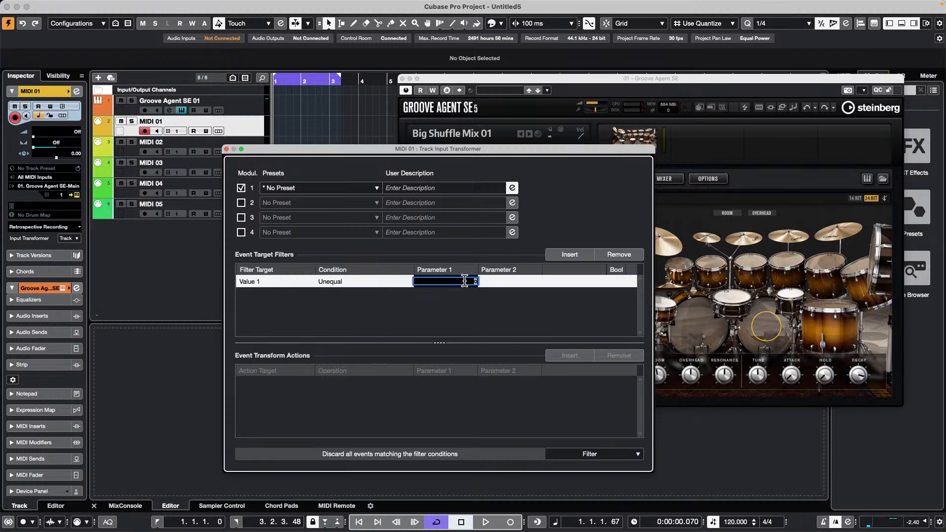
pyautogui.click(486, 297)
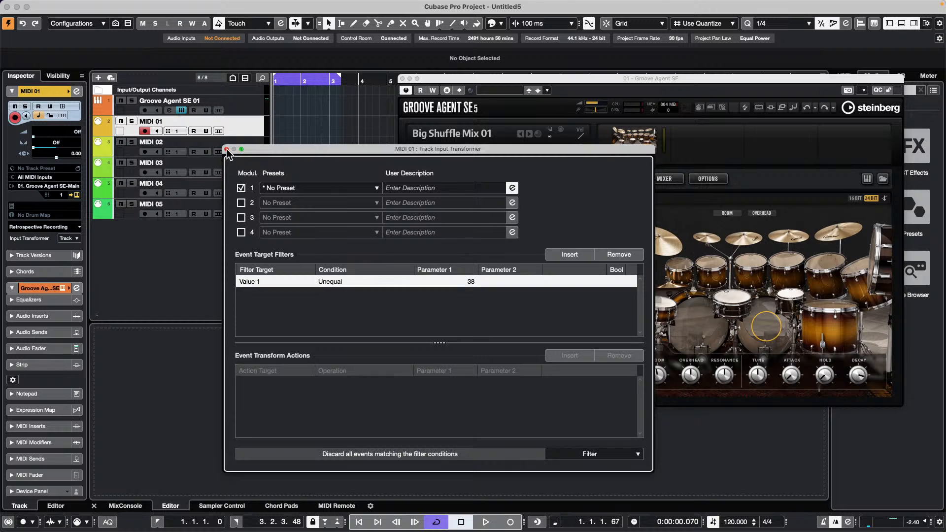
pyautogui.click(226, 149)
# - Move the playhead to bar 1 beat 4, then audition the snare pads and Hihat Tip
pyautogui.moveTo(303, 80); pyautogui.dragTo(295, 80)
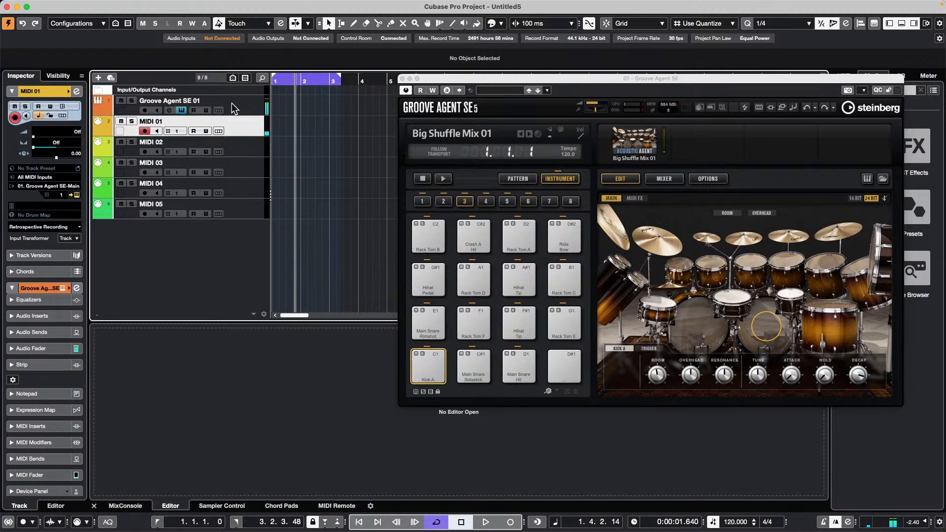
pyautogui.click(255, 110)
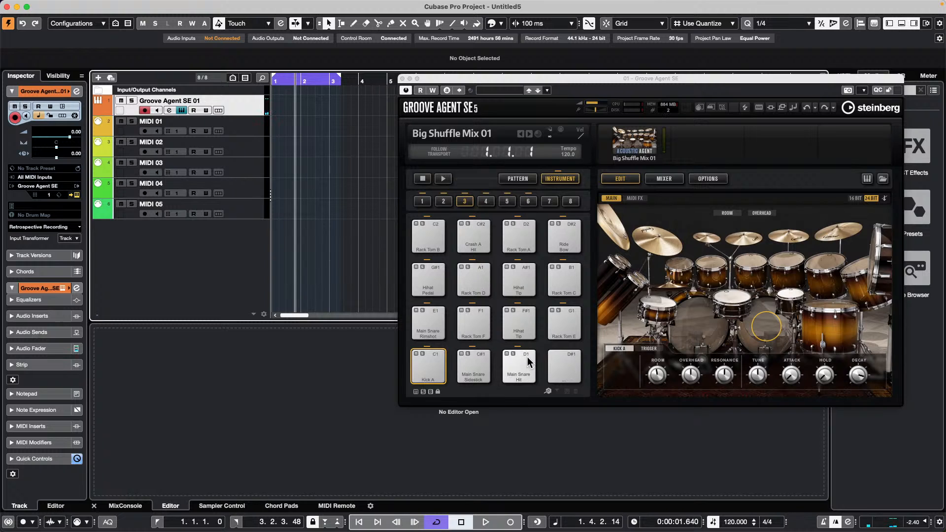
pyautogui.click(470, 368)
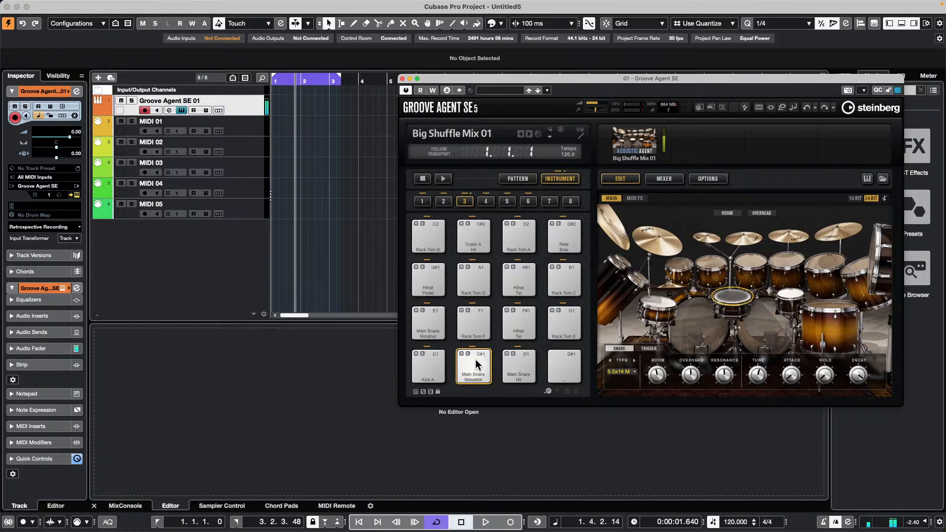
pyautogui.click(526, 366)
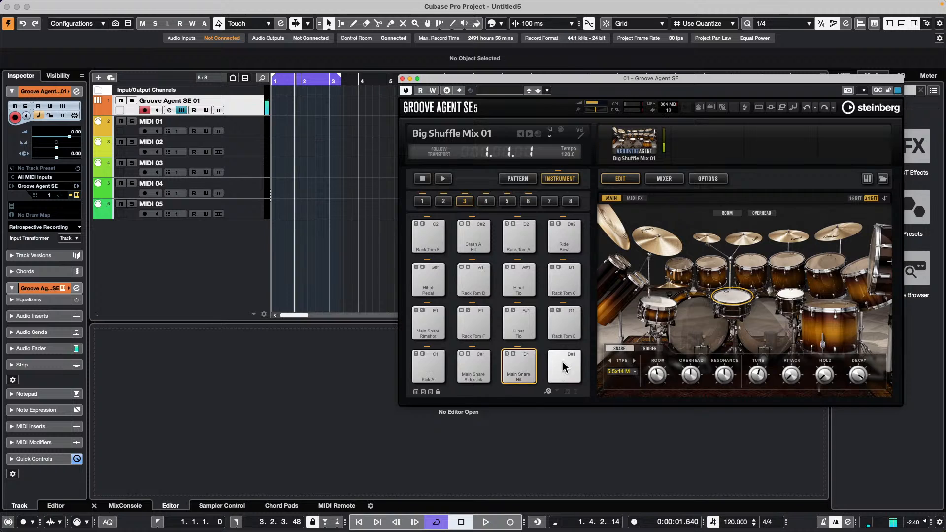
pyautogui.click(437, 323)
pyautogui.click(472, 322)
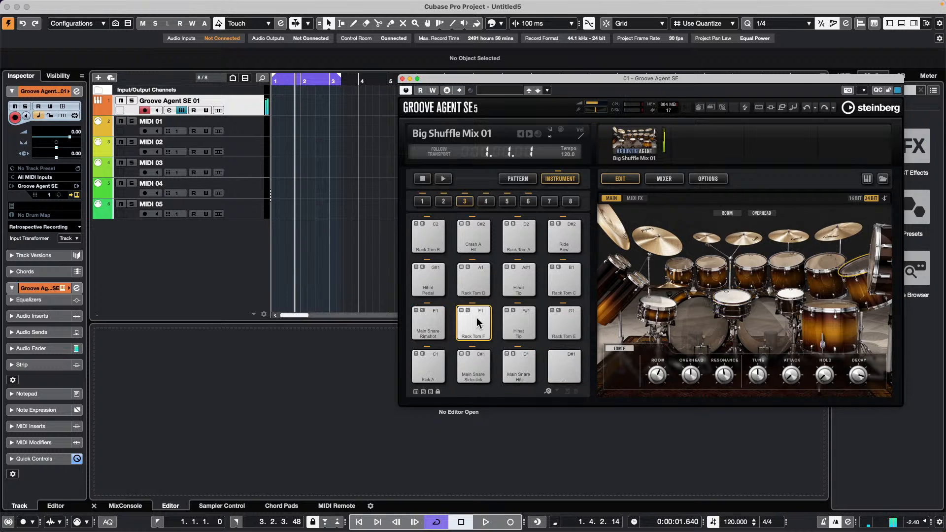
pyautogui.click(519, 321)
pyautogui.click(518, 321)
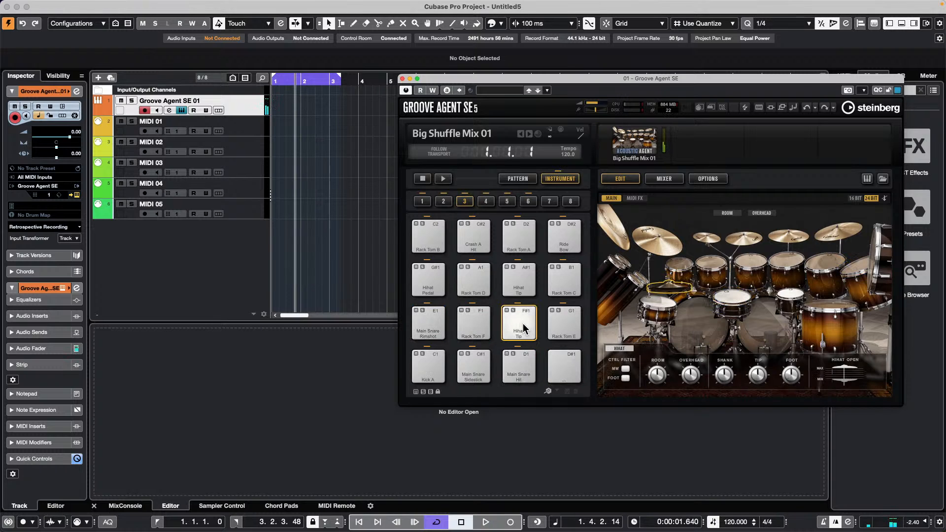
pyautogui.click(515, 328)
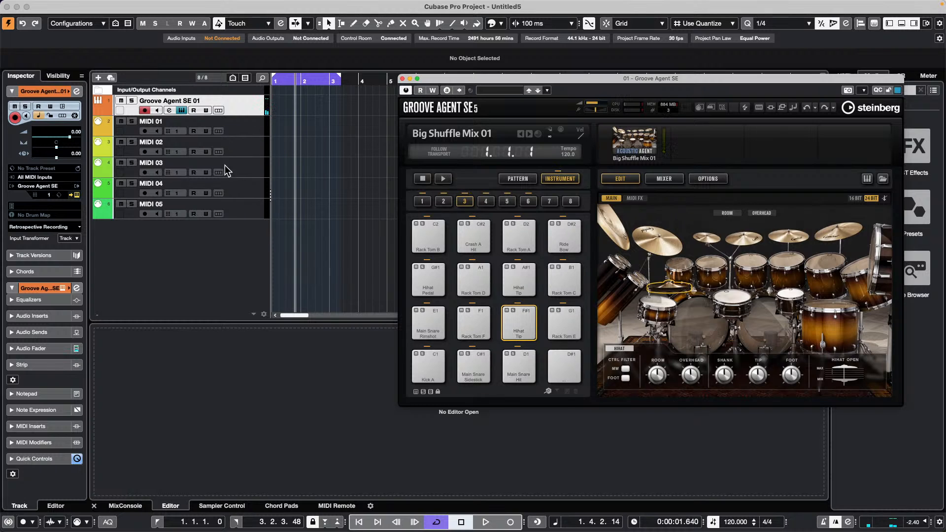
# - Give MIDI 02 a Track Input Transformer and enable its Module 1
pyautogui.click(251, 146)
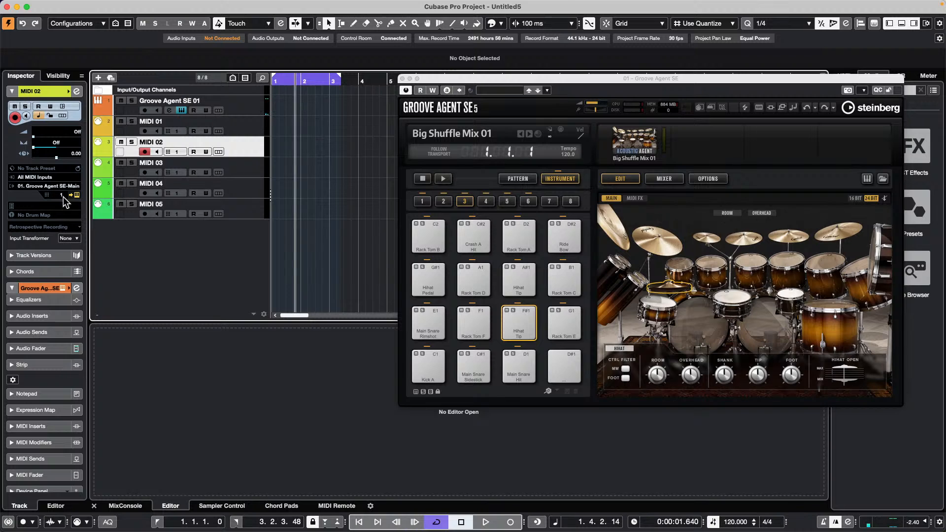
pyautogui.click(69, 238)
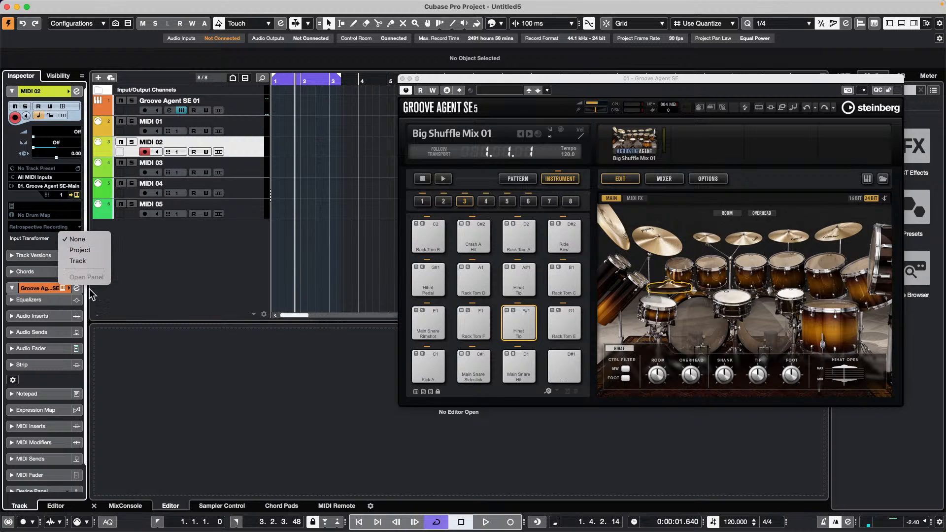
pyautogui.click(78, 261)
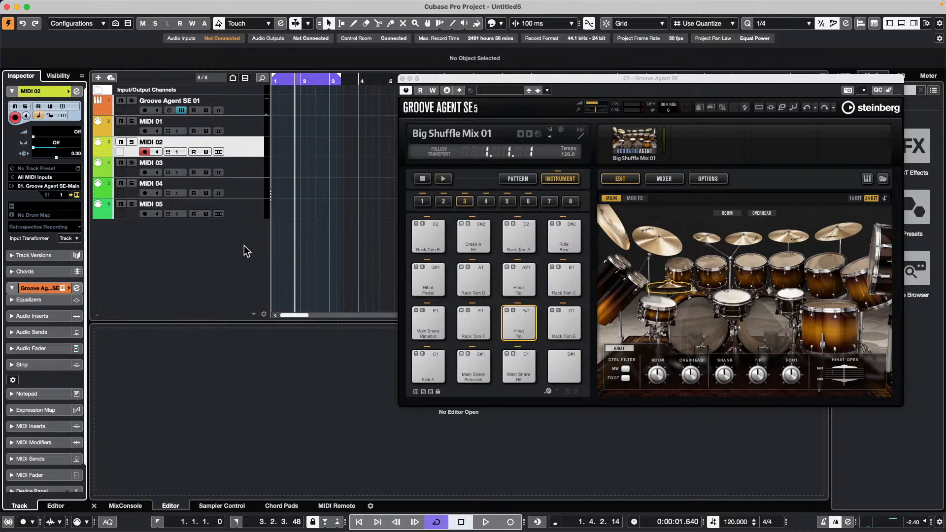
pyautogui.click(74, 238)
pyautogui.click(83, 256)
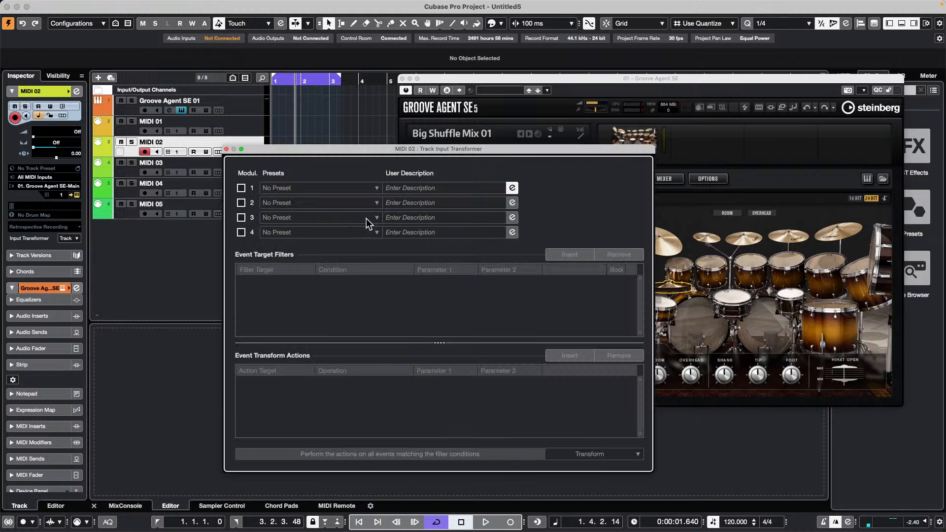
pyautogui.click(240, 188)
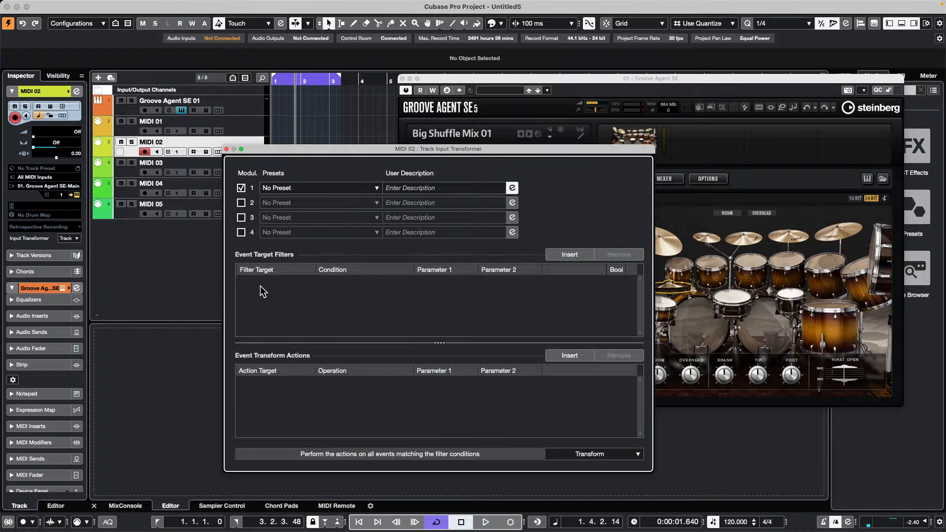
# - Add a filter condition Value 1 Unequal 42 and close the editor
pyautogui.click(571, 254)
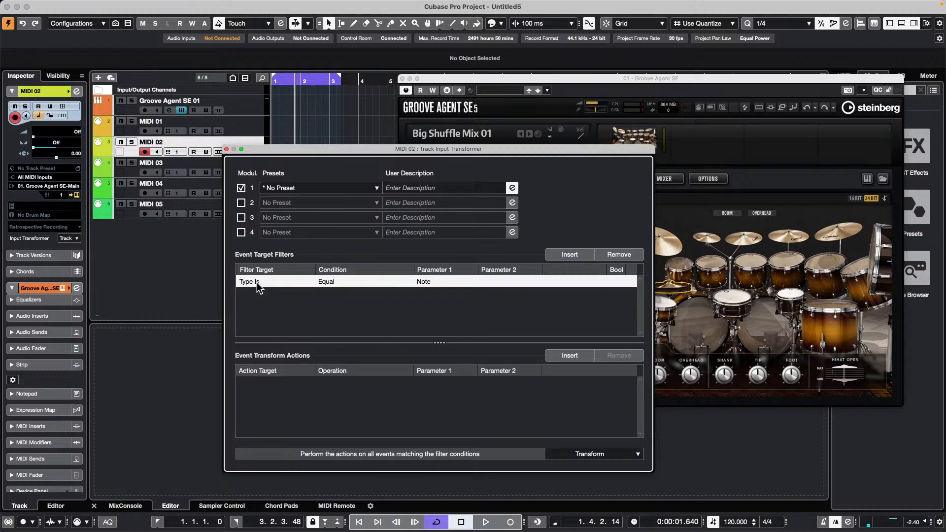
pyautogui.click(257, 283)
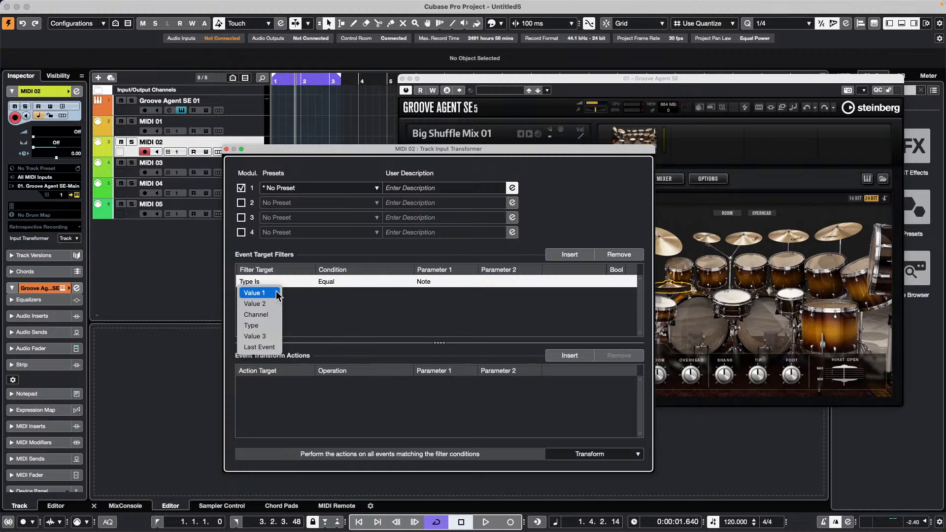
pyautogui.click(272, 293)
pyautogui.click(327, 281)
pyautogui.click(347, 304)
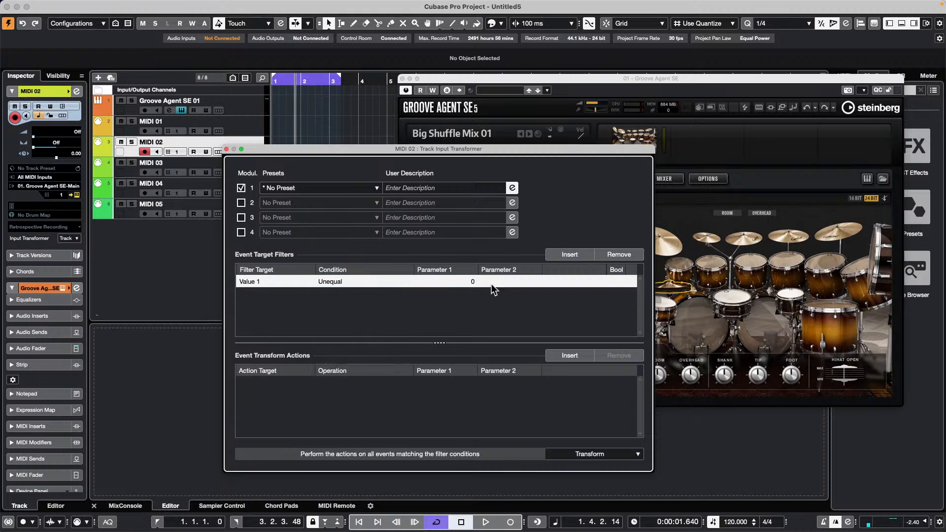
pyautogui.click(460, 283)
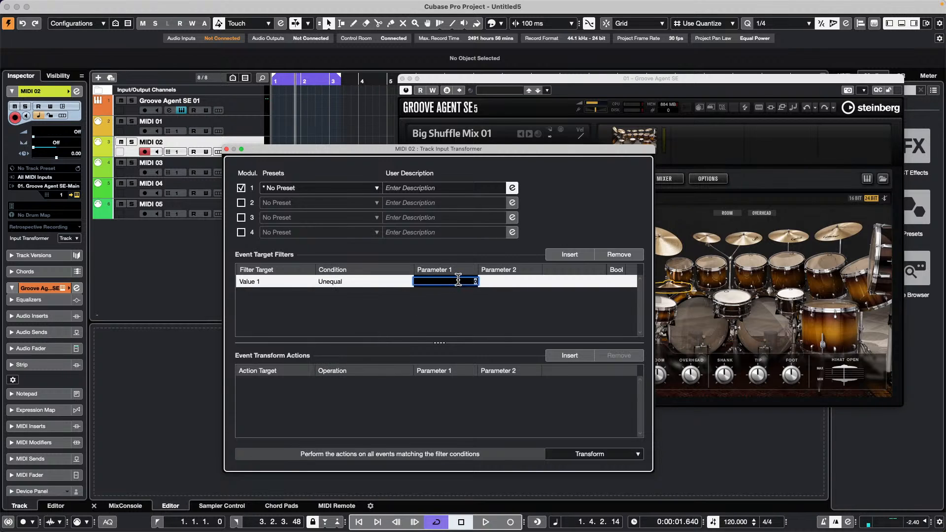
pyautogui.write('42')
pyautogui.click(226, 149)
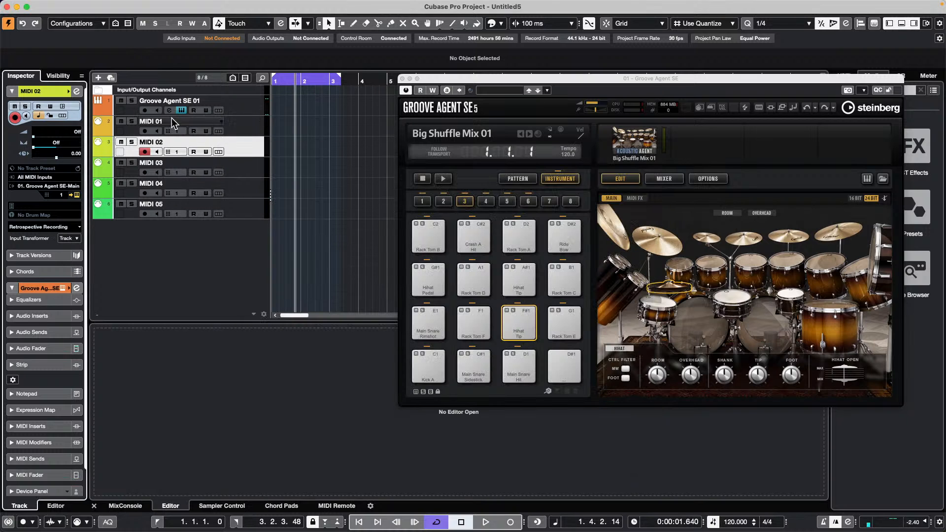
# - Arm MIDI 02, return to the project start and record a Take2 across bars 1–3
pyautogui.click(138, 131)
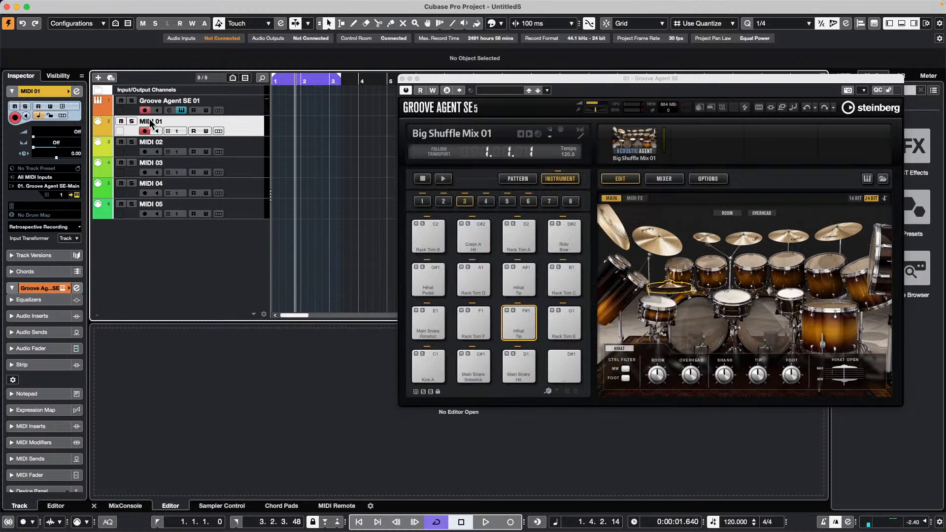
pyautogui.click(144, 150)
pyautogui.press('.')
pyautogui.press('KP_Multiply')
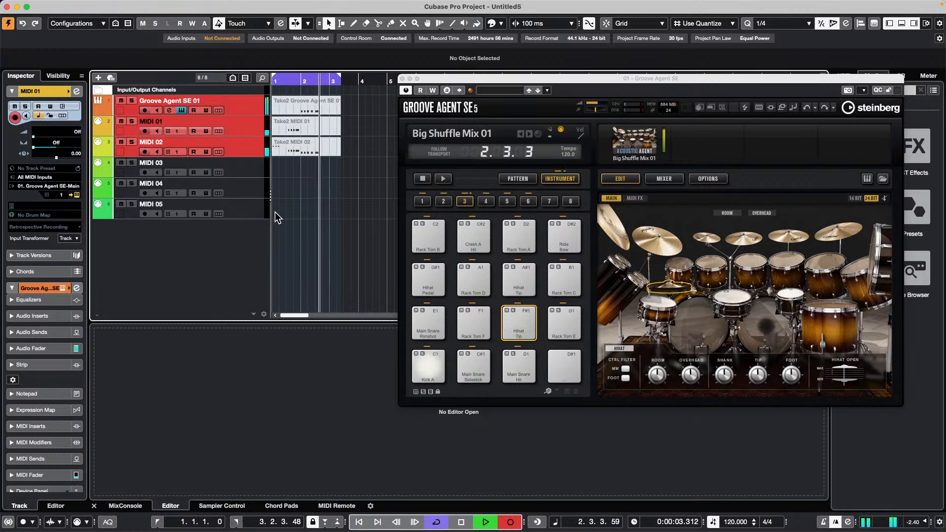
pyautogui.press('space')
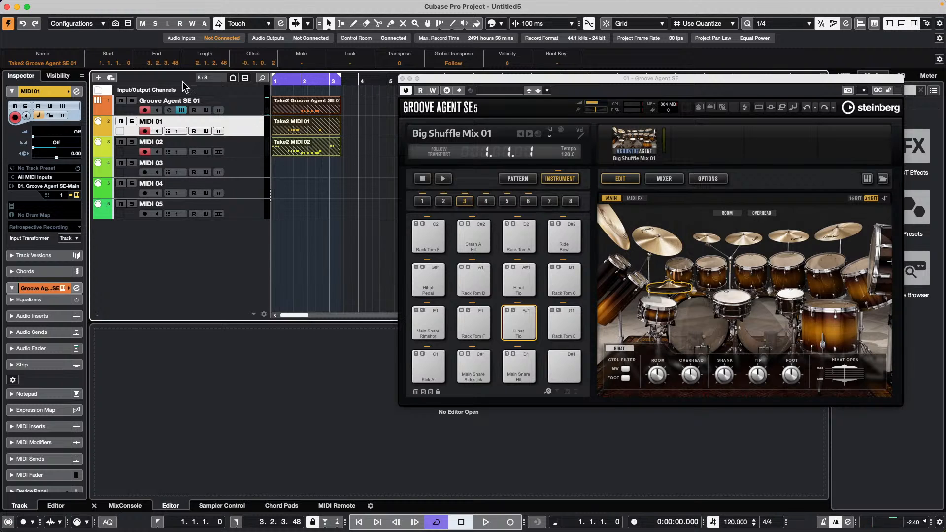
pyautogui.click(69, 237)
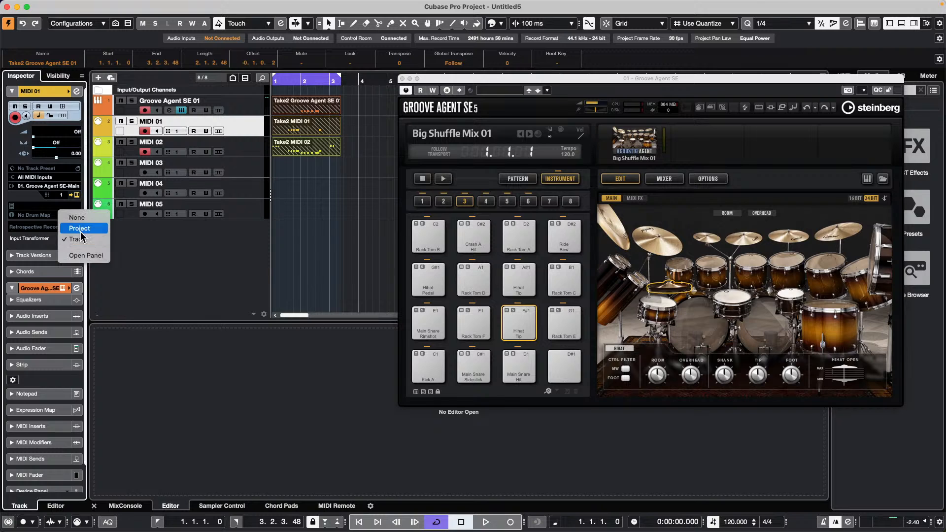
pyautogui.click(92, 242)
pyautogui.click(78, 236)
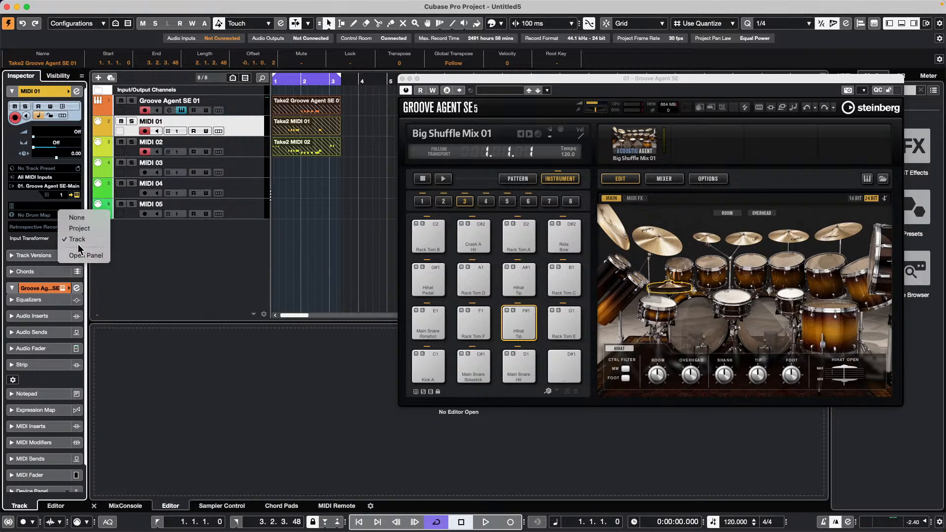
pyautogui.click(85, 253)
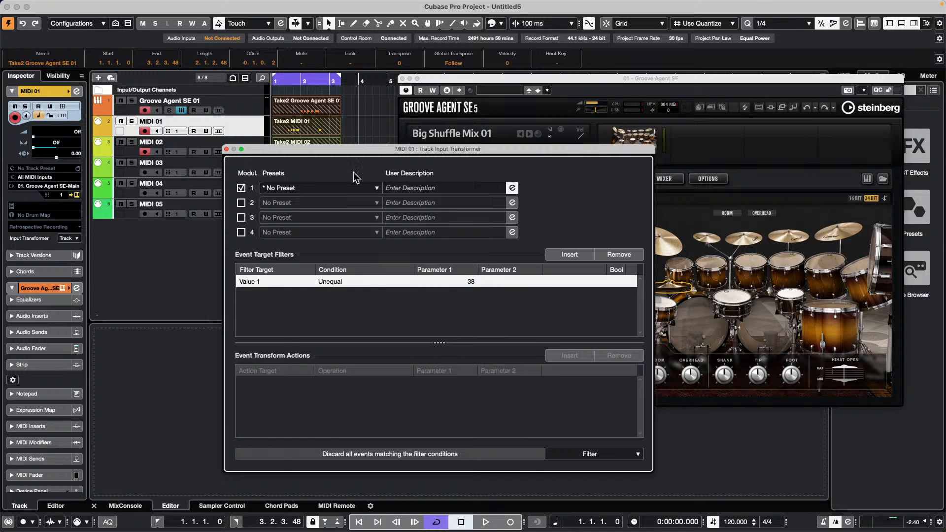
pyautogui.click(226, 149)
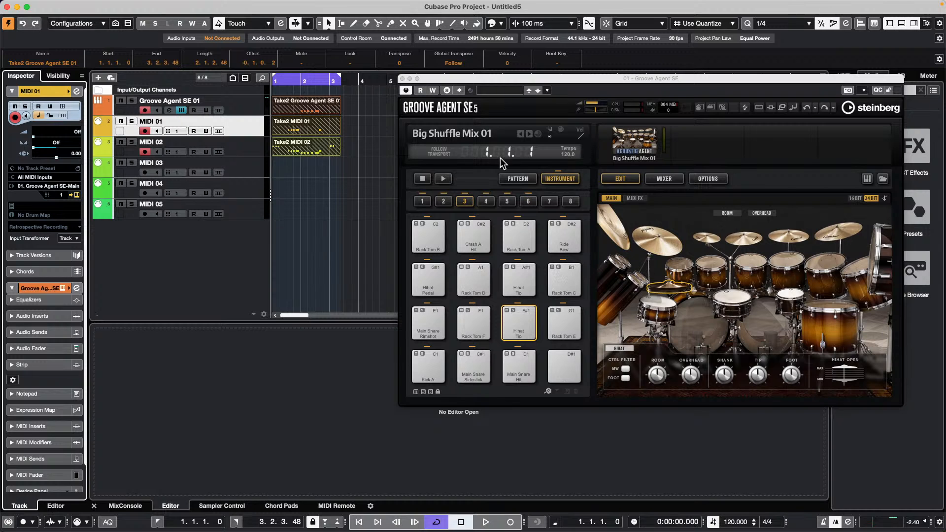
# - Load the Big Shuffle Mix 02 kit with its patterns in Groove Agent's pattern view
pyautogui.click(517, 178)
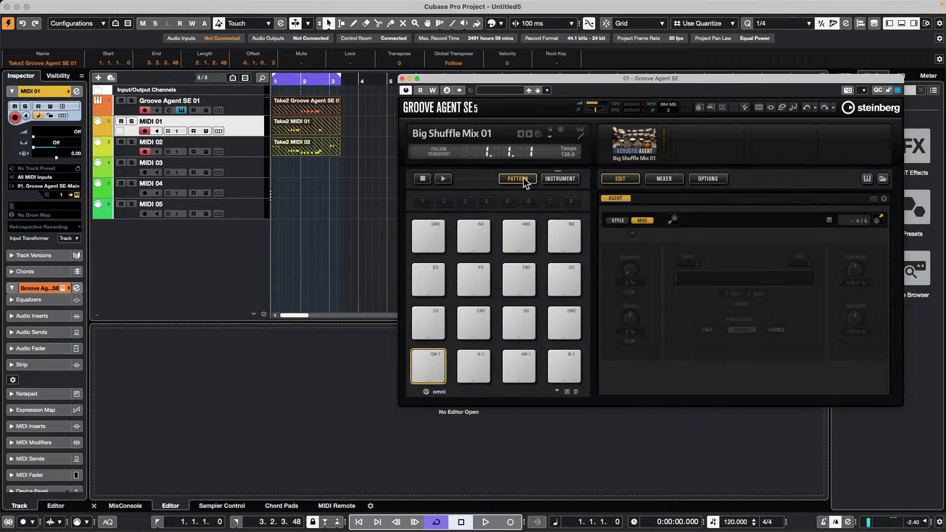
pyautogui.rightClick(634, 154)
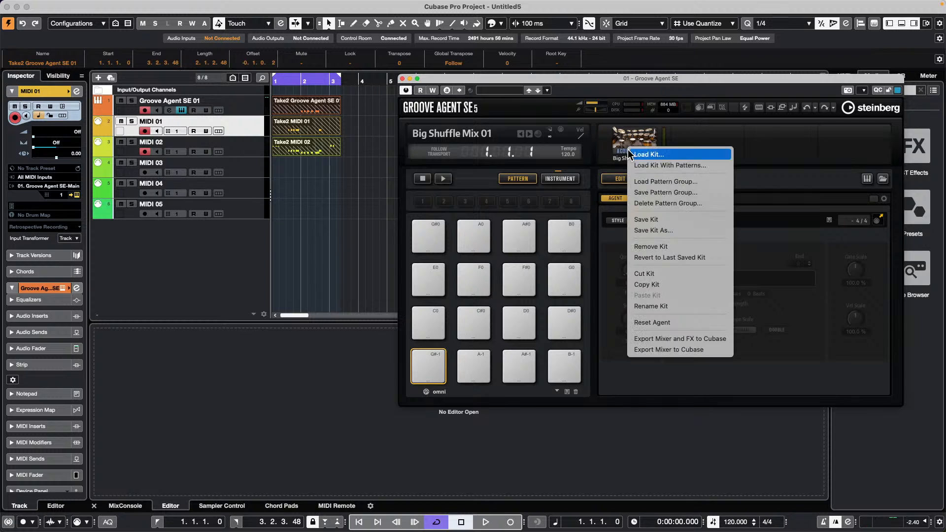
pyautogui.click(656, 167)
pyautogui.doubleClick(413, 296)
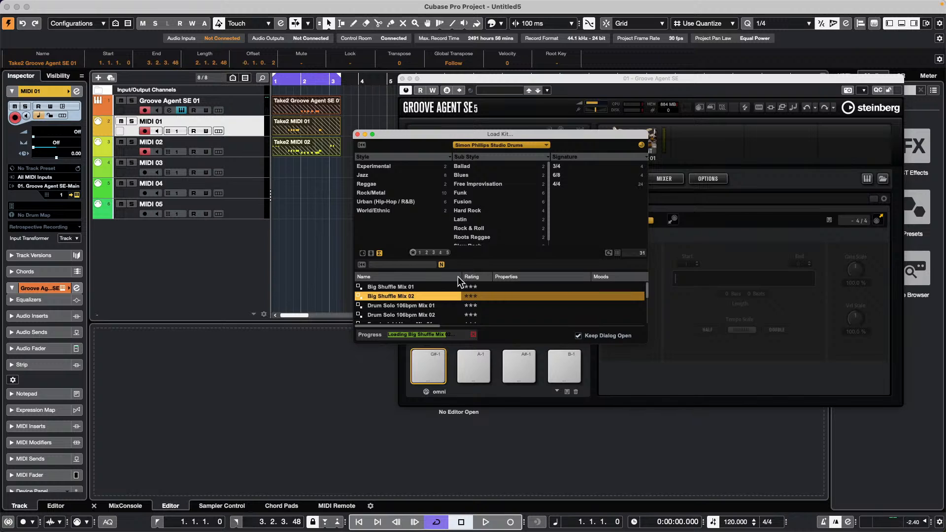
pyautogui.click(357, 134)
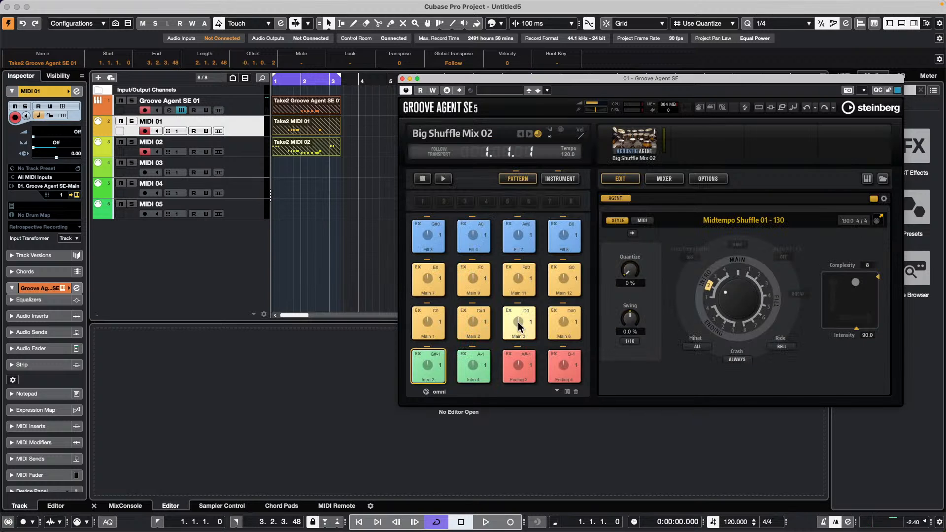
# - Place the Main 1 pattern in the arrangement and shift the Groove Agent SE 01 part to around bar 4
pyautogui.moveTo(421, 329); pyautogui.dragTo(360, 114)
pyautogui.moveTo(465, 78); pyautogui.dragTo(509, 267)
pyautogui.moveTo(386, 108); pyautogui.dragTo(432, 107)
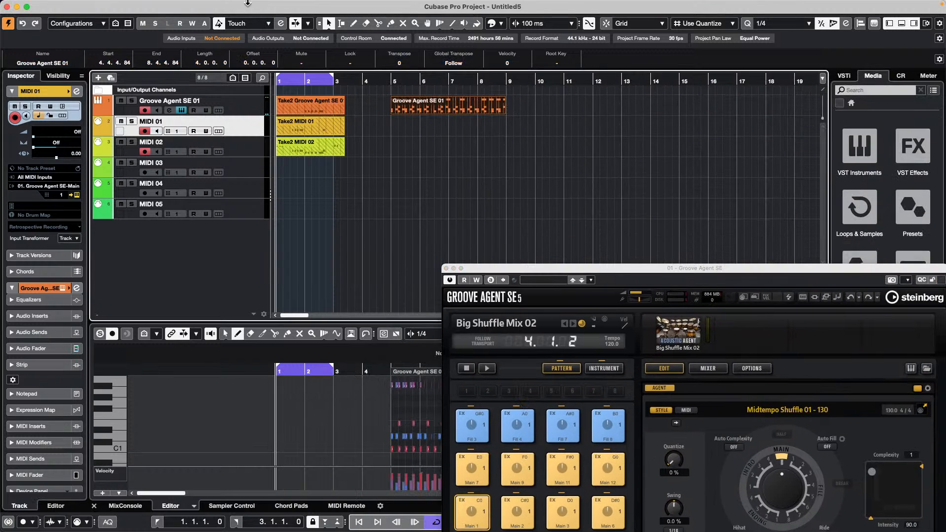
# - Dissolve the Groove Agent SE 01 part with Separate Pitches into C1, D1, A#1 and E1 tracks
pyautogui.click(167, 5)
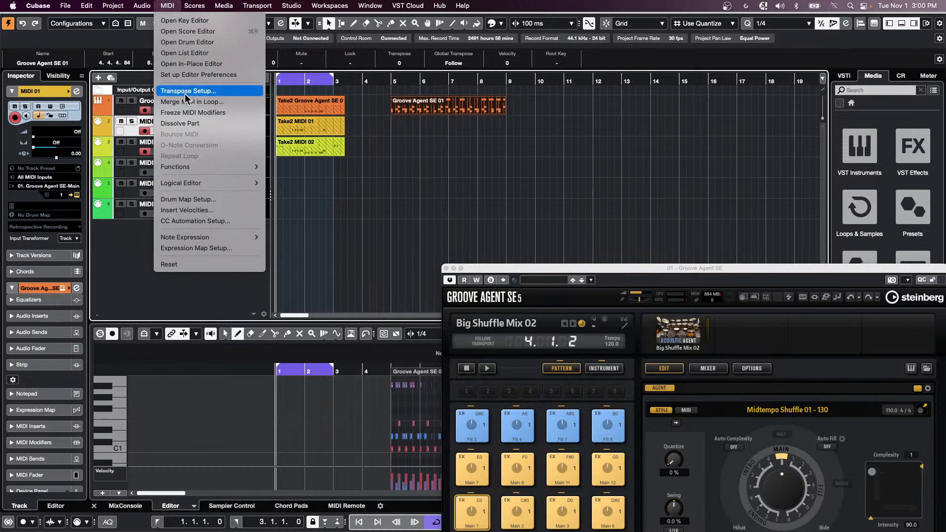
pyautogui.click(196, 123)
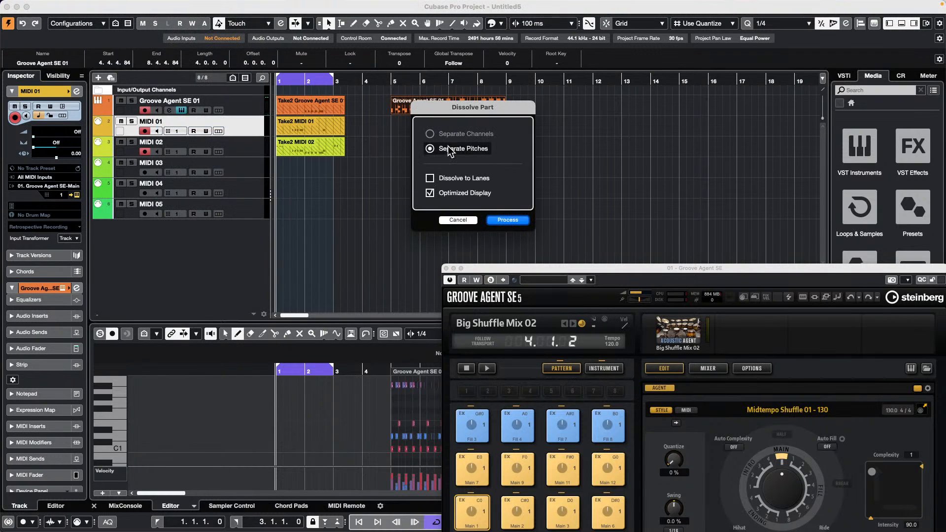
pyautogui.click(506, 219)
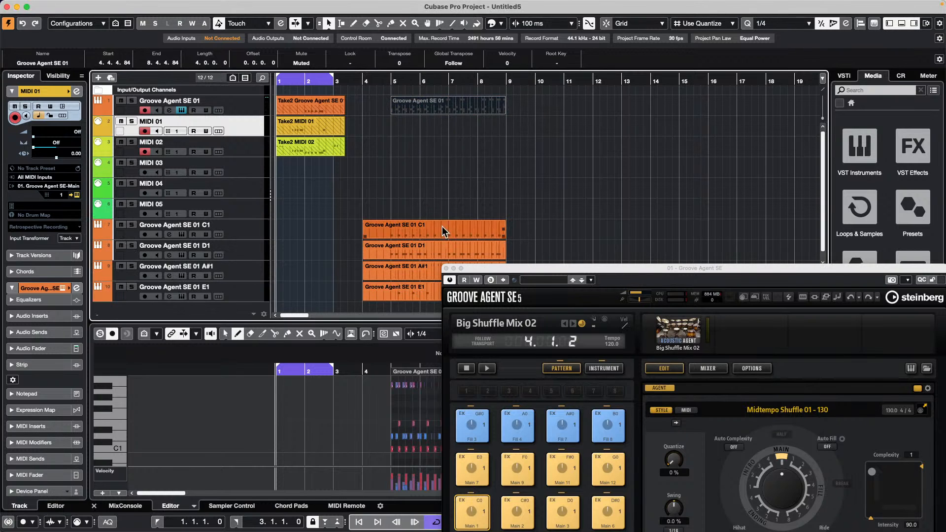
pyautogui.moveTo(482, 268); pyautogui.dragTo(485, 371)
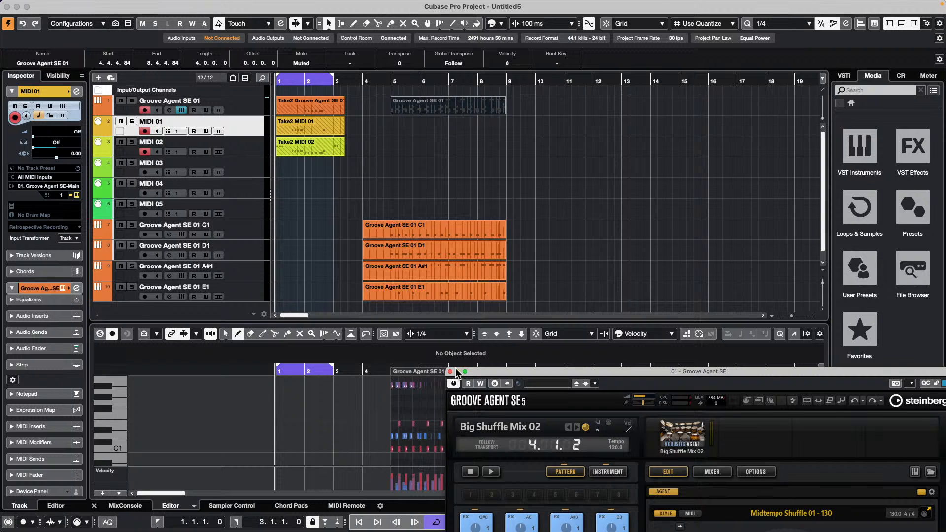
# - Open the recent project Amos Moses - GO, maximize its window, and close Groove Agent SE
pyautogui.moveTo(5, 2)
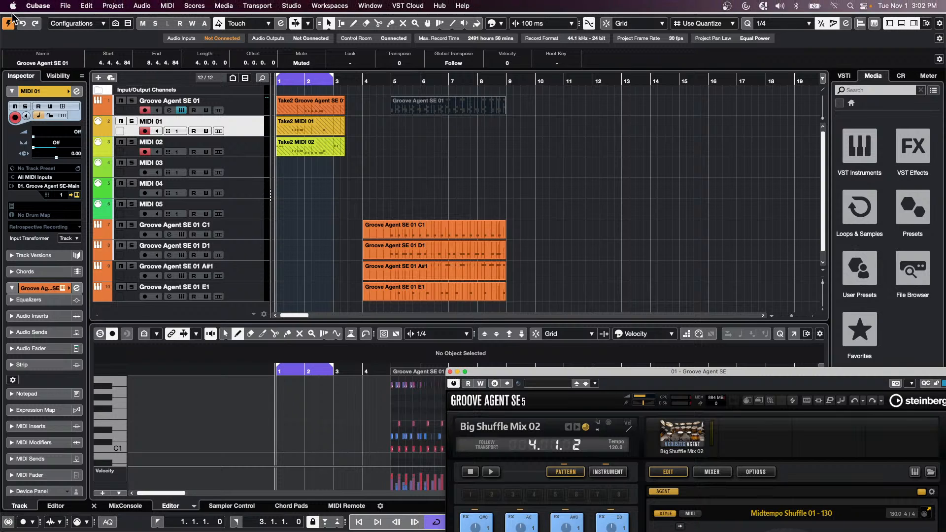
pyautogui.click(70, 6)
pyautogui.moveTo(112, 216)
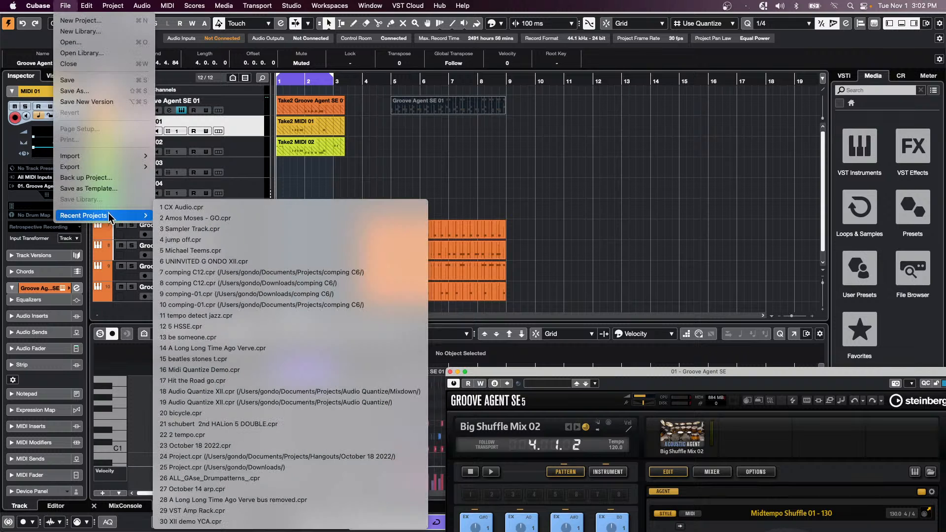
pyautogui.click(245, 218)
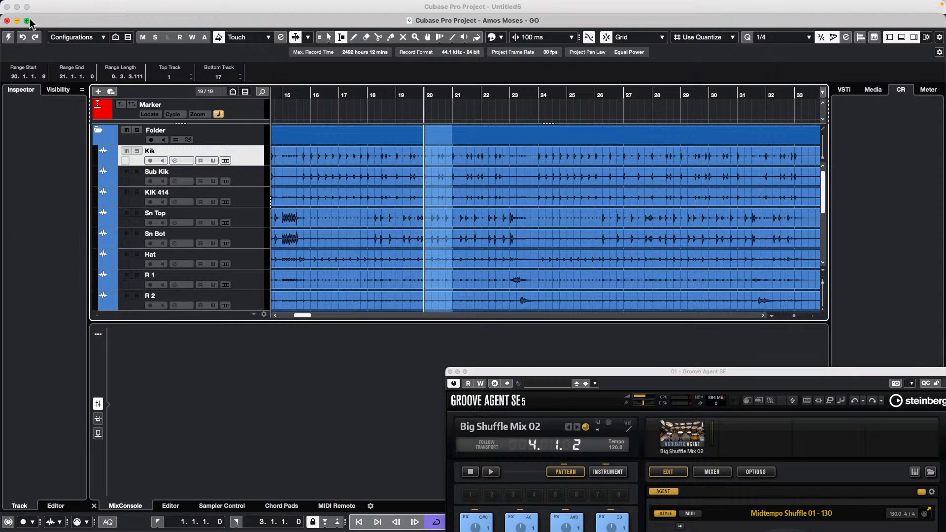
pyautogui.click(27, 20)
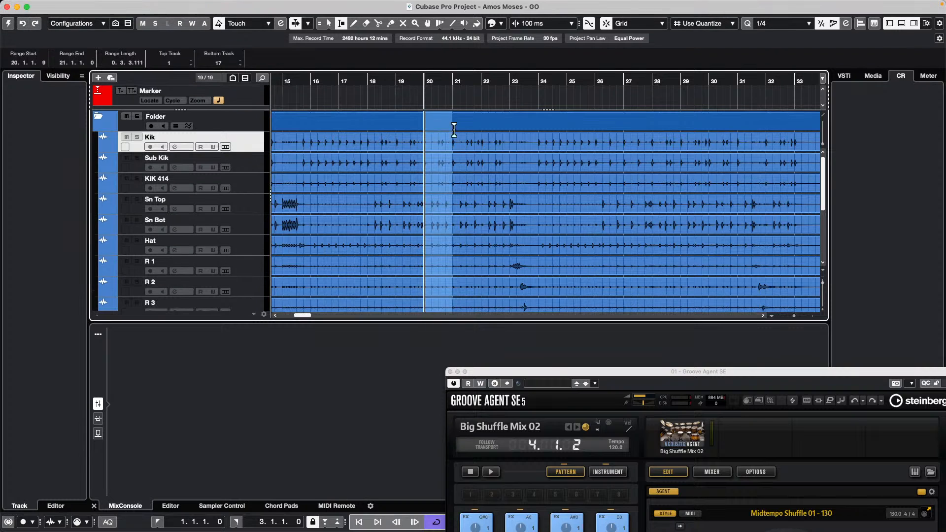
pyautogui.click(450, 372)
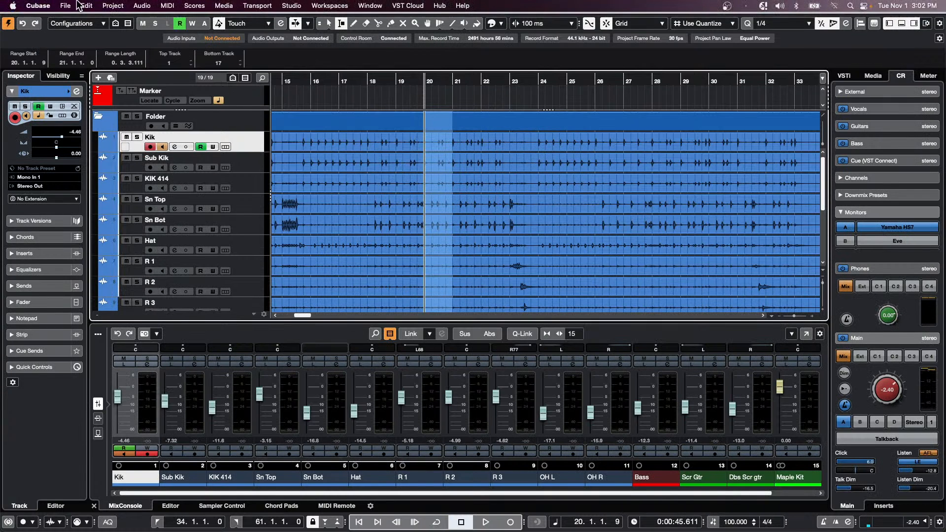
# - Revert the project to its last saved version and select the drum Folder track
pyautogui.click(59, 5)
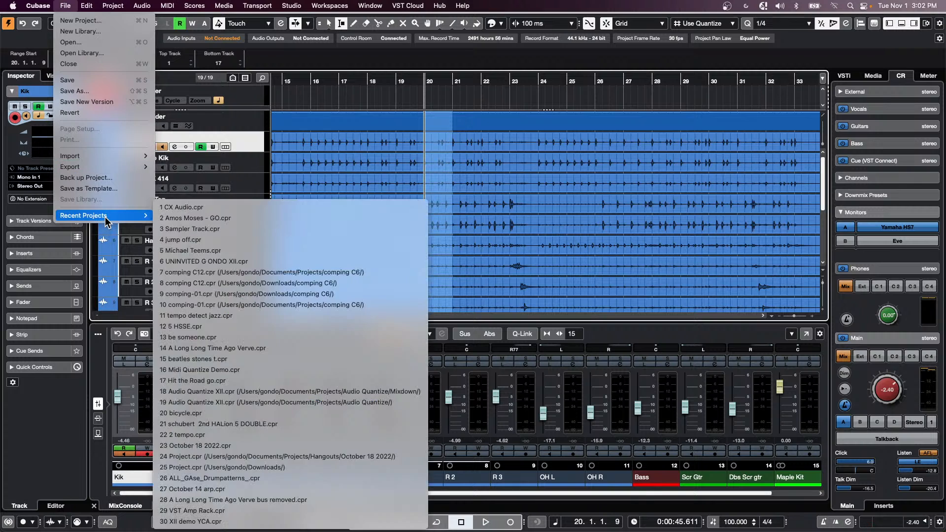
pyautogui.click(79, 112)
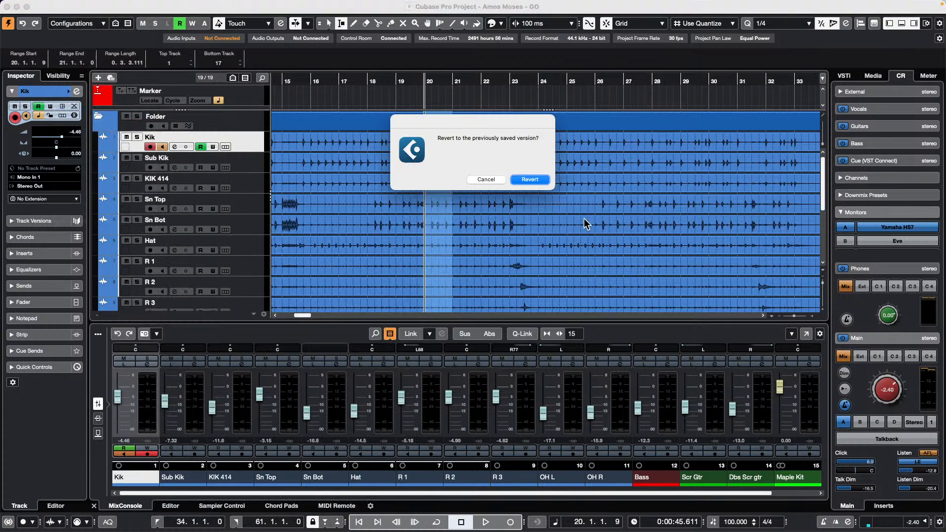
pyautogui.click(533, 181)
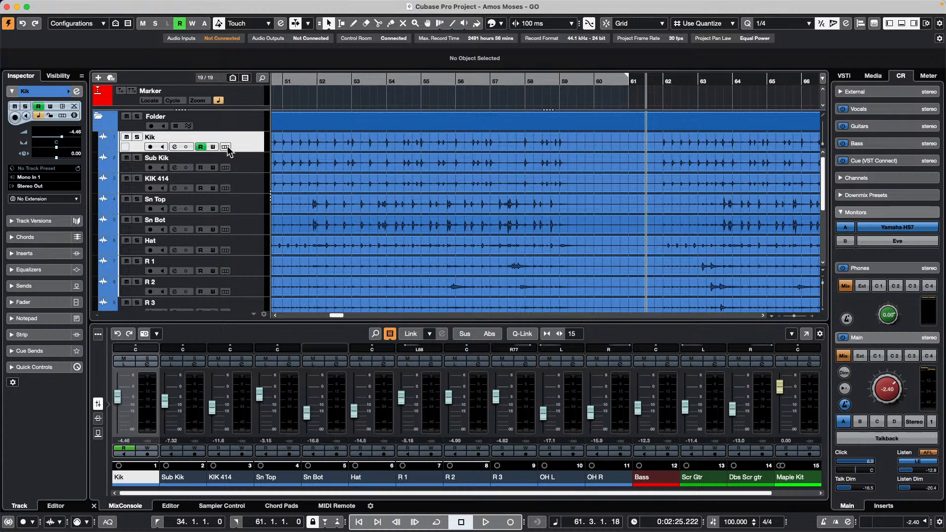
pyautogui.scroll(-1, 246, 165)
pyautogui.scroll(-5, 247, 165)
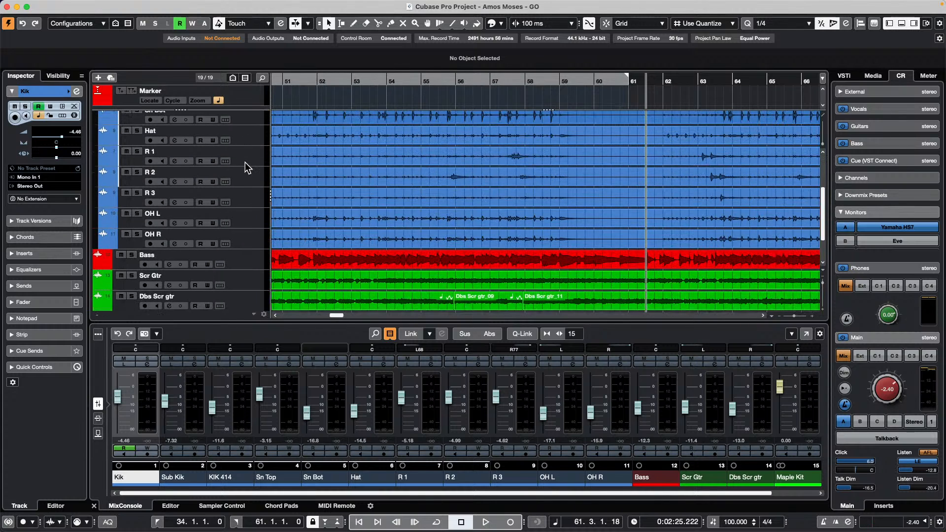
pyautogui.click(259, 243)
pyautogui.scroll(6, 253, 221)
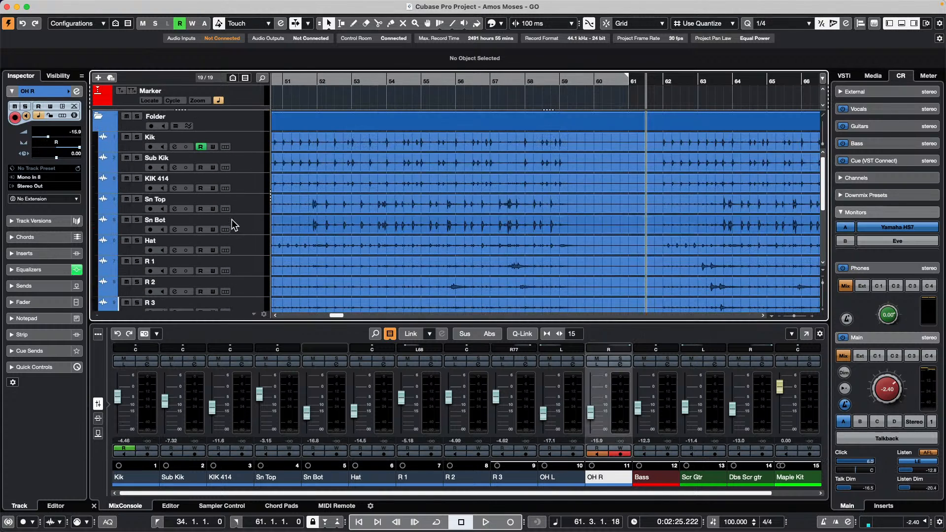
pyautogui.click(250, 120)
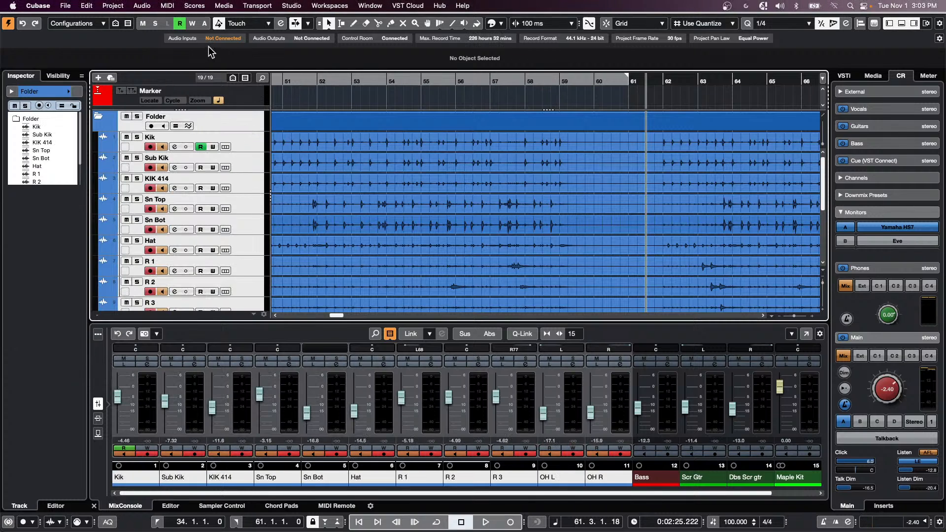
# - Use Track Visibility to show only the selected drum folder tracks
pyautogui.click(103, 24)
pyautogui.click(128, 23)
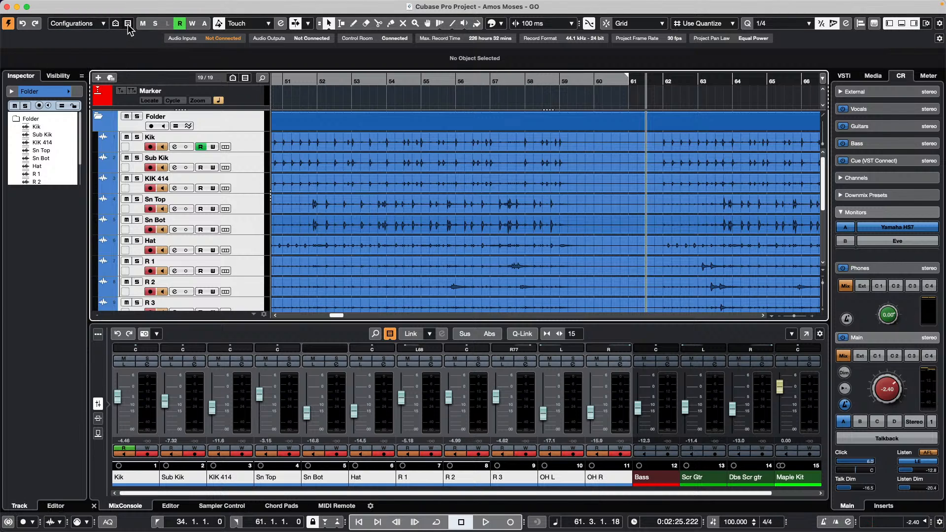
pyautogui.click(128, 23)
pyautogui.click(115, 23)
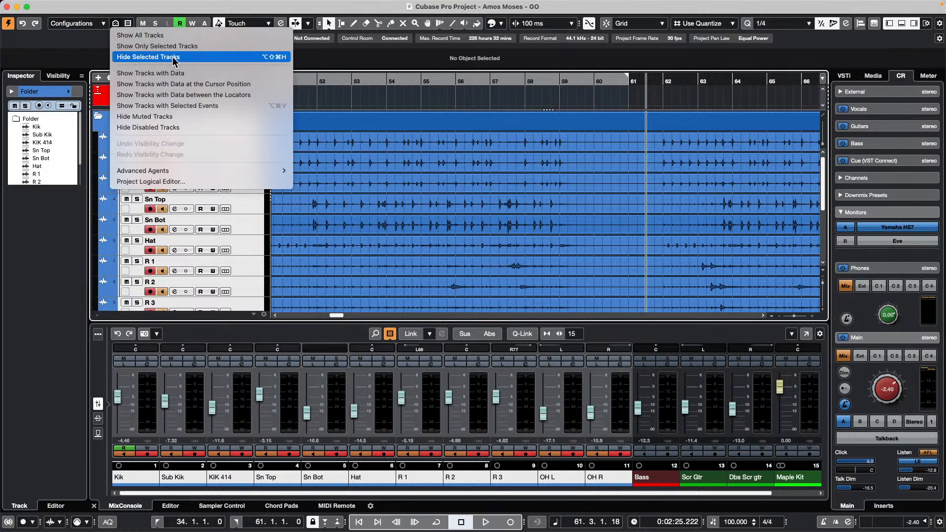
pyautogui.click(187, 49)
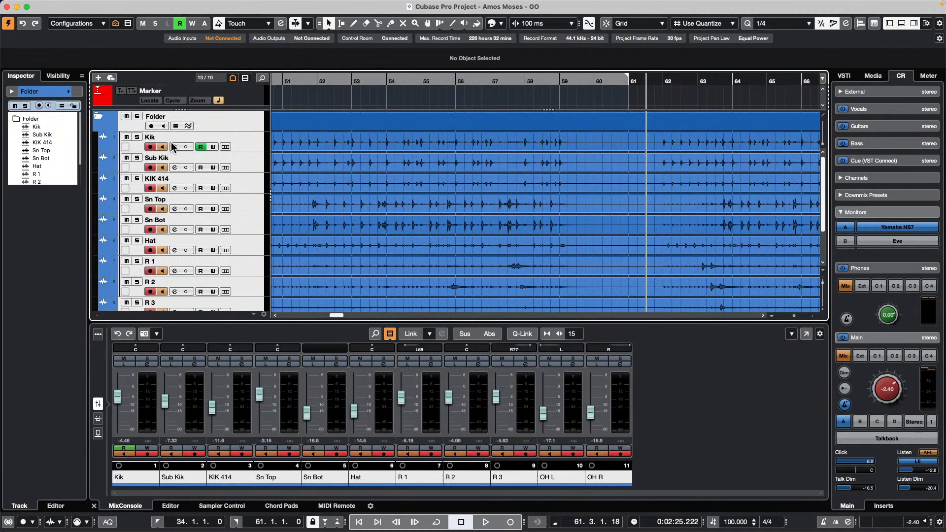
# - Save the track view as the 'Drums' configuration, set the playhead to bar 53, and open the MixConsole
pyautogui.click(102, 23)
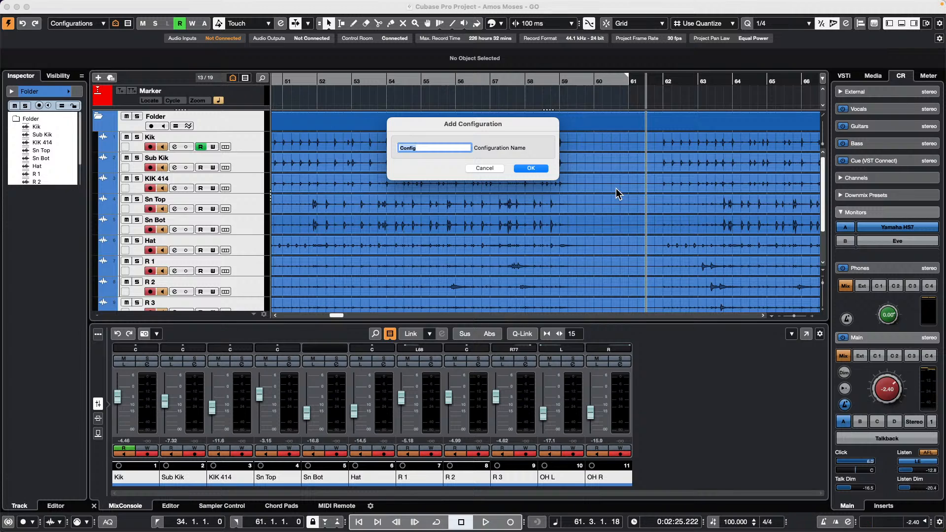
pyautogui.write('Drums')
pyautogui.press('Return')
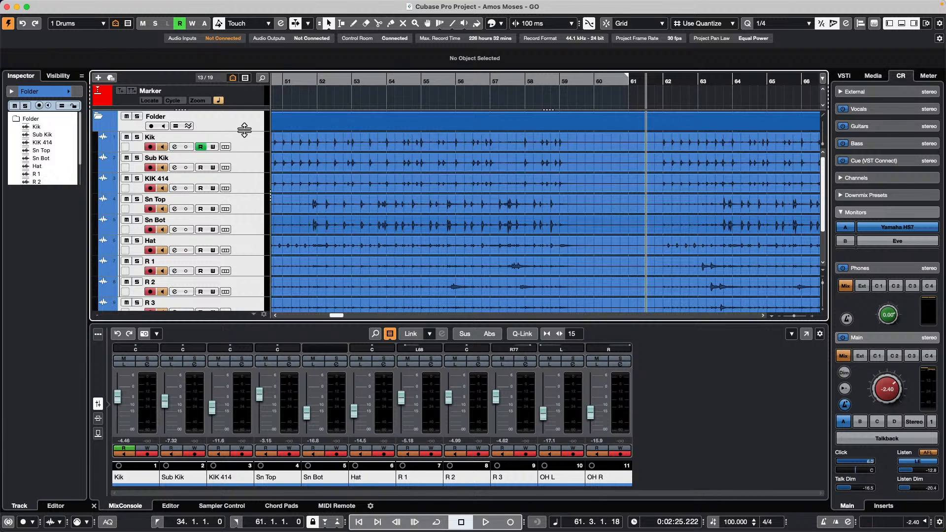
pyautogui.scroll(-3, 249, 141)
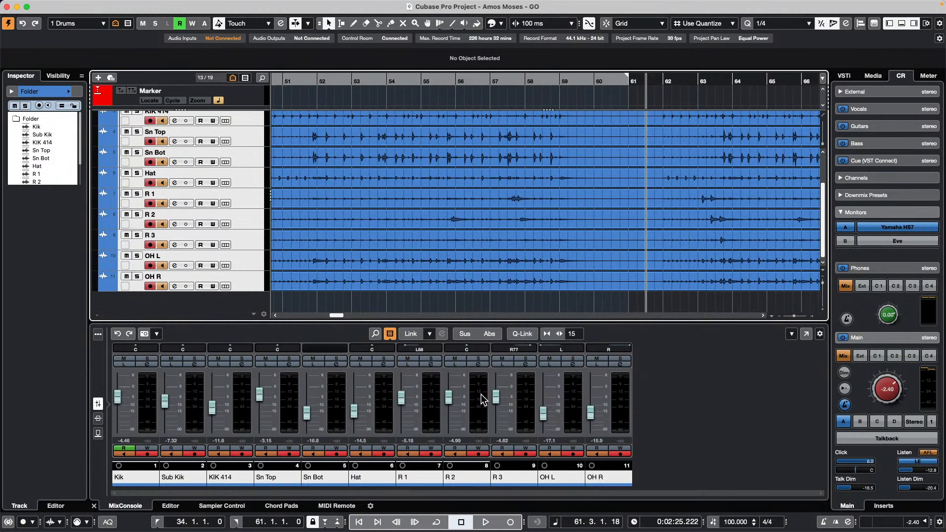
pyautogui.click(369, 306)
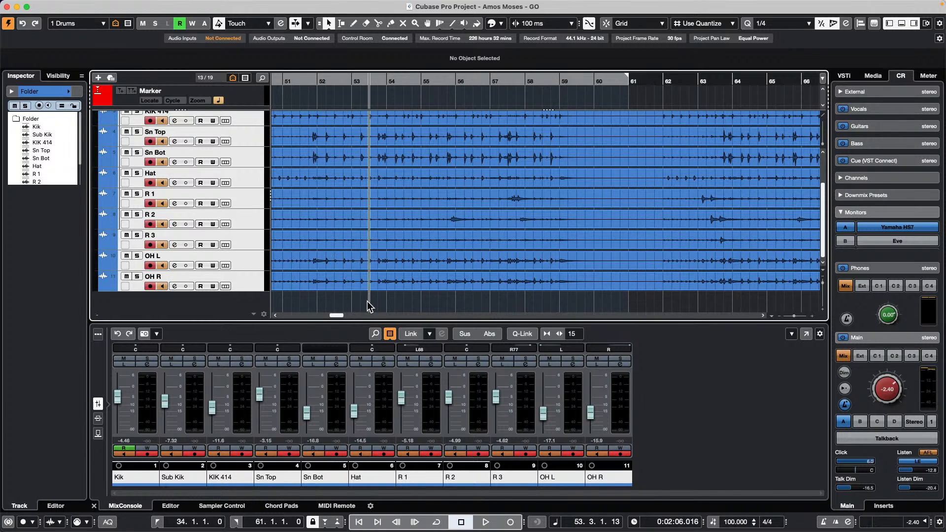
pyautogui.press('F3')
# - Cancel adding a new MixConsole configuration, leaving nothing saved, and open the channel visibility menu
pyautogui.moveTo(8, 6)
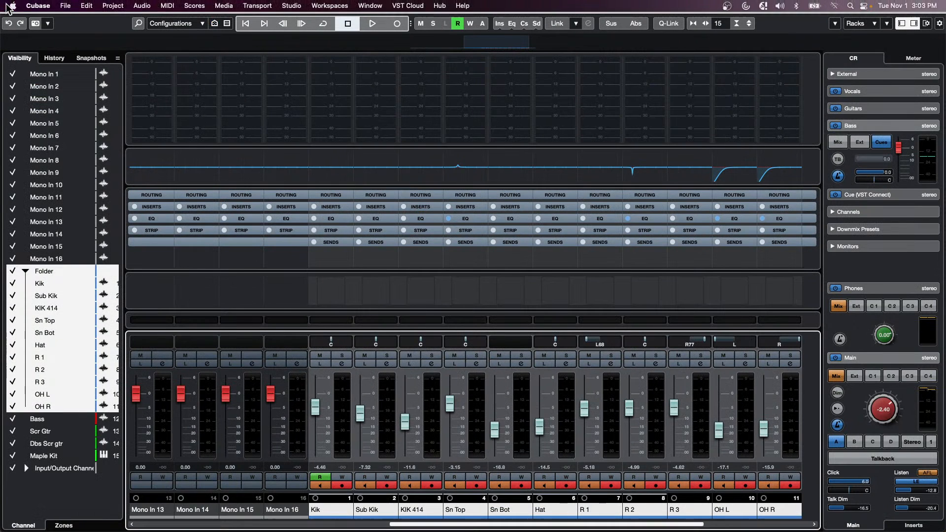
pyautogui.click(160, 24)
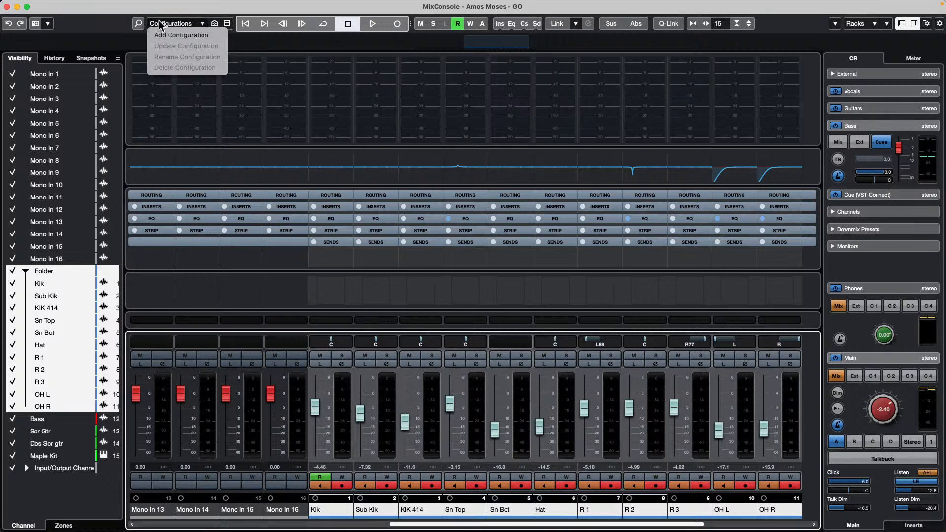
pyautogui.click(191, 36)
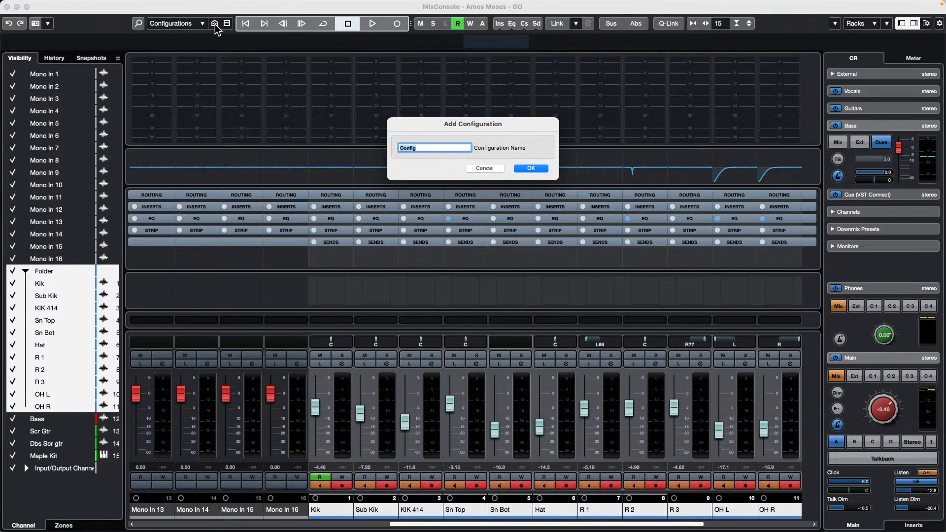
pyautogui.click(489, 168)
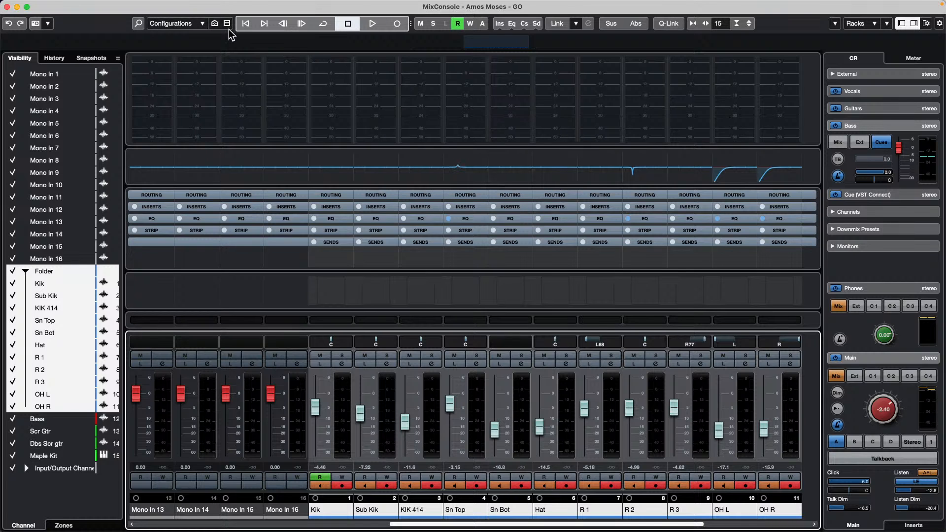
pyautogui.click(214, 23)
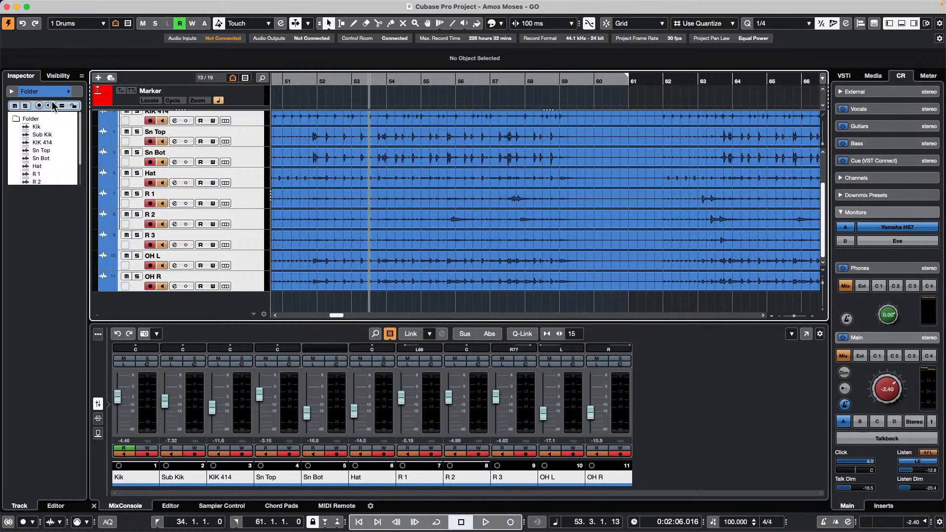
# - Enable Sync Project and MixConsole, open the mixer, and filter out Input Channels
pyautogui.click(81, 76)
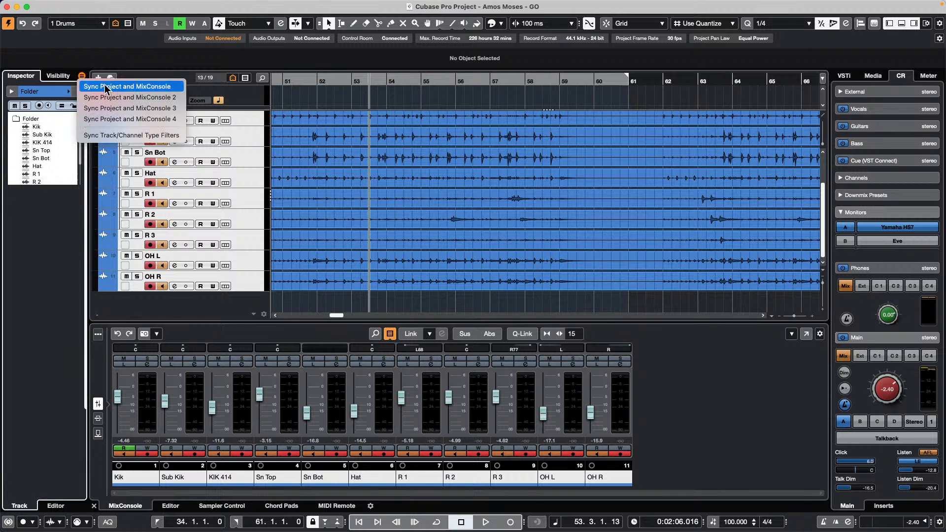
pyautogui.click(105, 87)
pyautogui.press('F3')
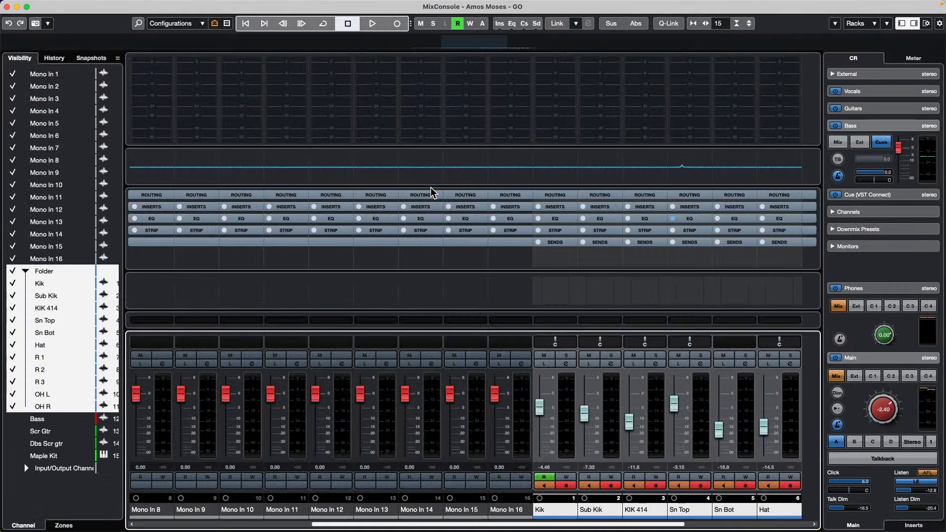
pyautogui.click(227, 23)
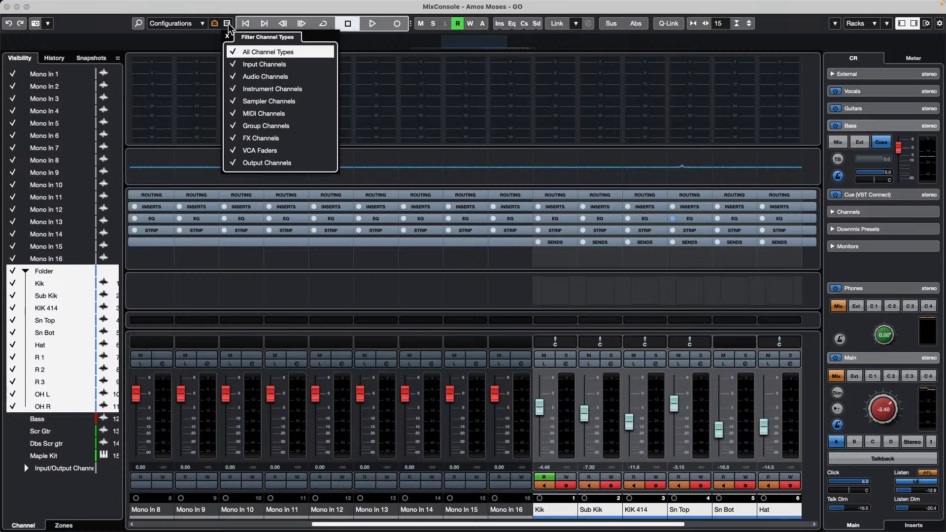
pyautogui.click(231, 65)
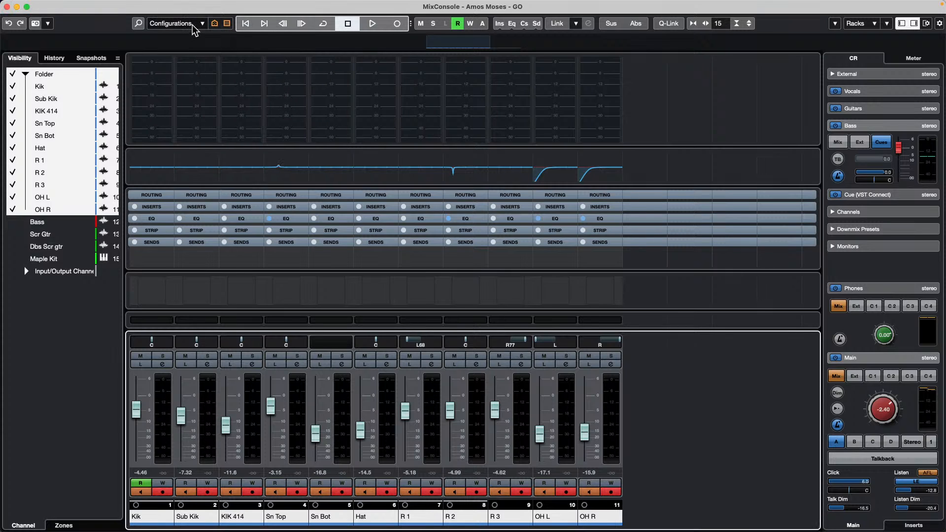
# - Save the current mixer view as the 'drums mix' configuration
pyautogui.click(193, 24)
pyautogui.click(199, 34)
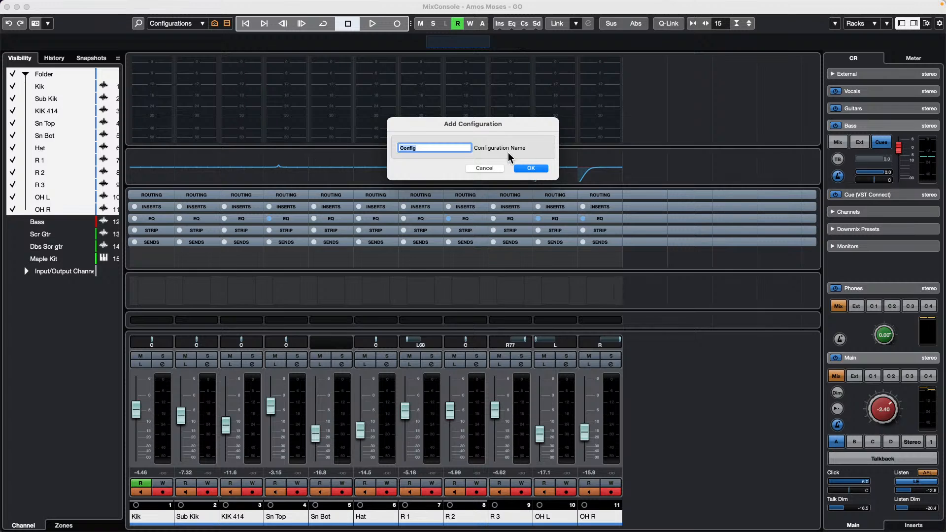
pyautogui.write('drums mix')
pyautogui.press('Return')
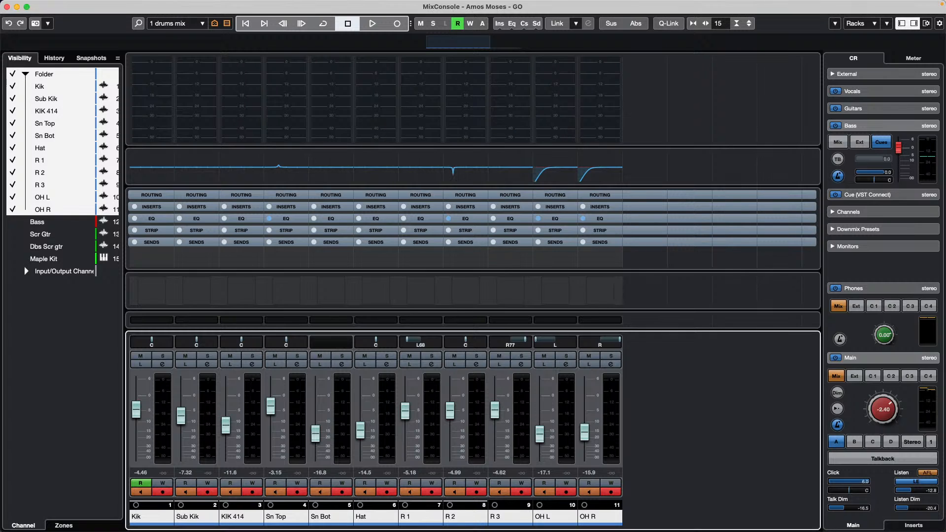
pyautogui.click(200, 24)
# - Hide the Folder drum channels and show only the Bass, Scr Gtr and Dbs Scr gtr channels
pyautogui.click(14, 74)
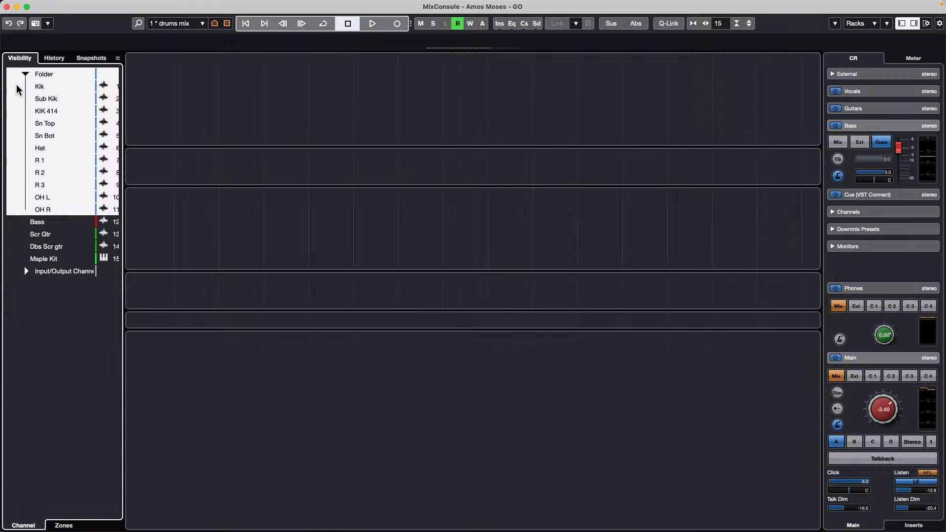
pyautogui.click(14, 223)
pyautogui.click(15, 234)
pyautogui.click(15, 246)
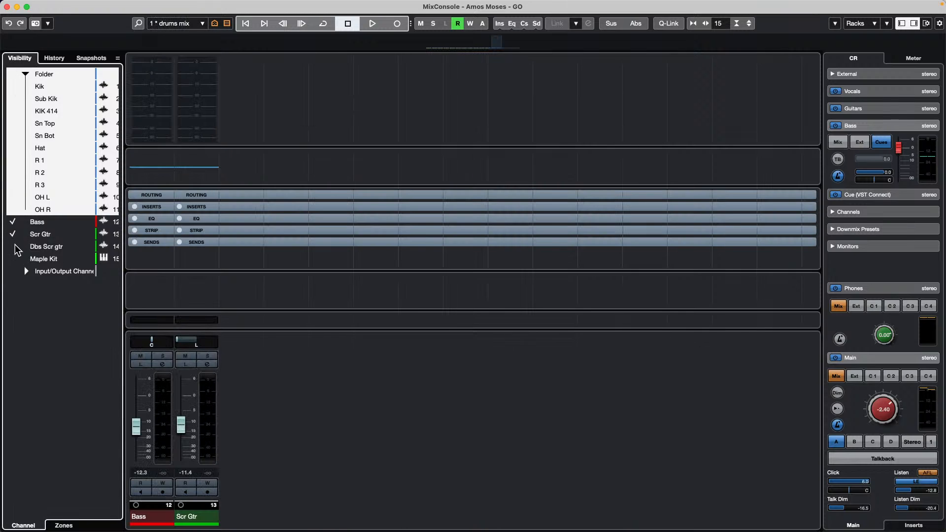
pyautogui.click(14, 259)
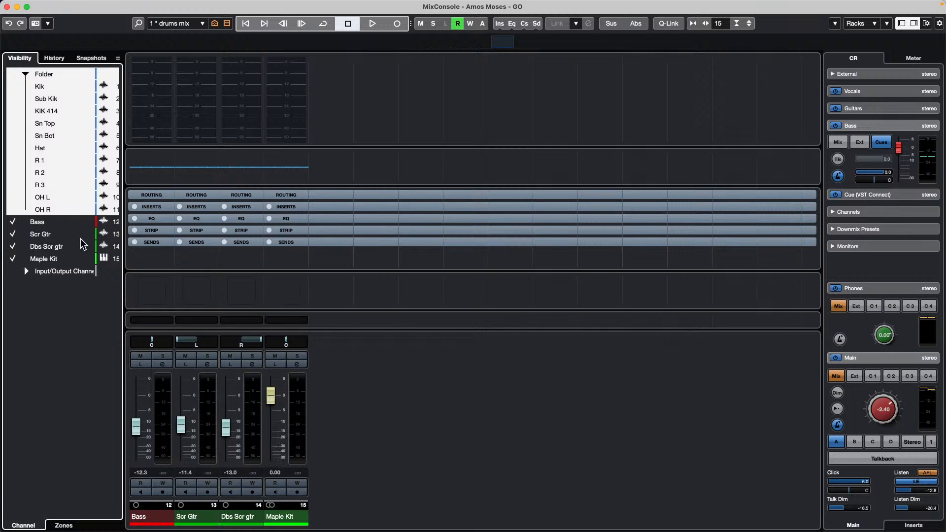
pyautogui.click(8, 258)
# - Save this view as the 'Bass and guitar' configuration and close the MixConsole
pyautogui.click(202, 24)
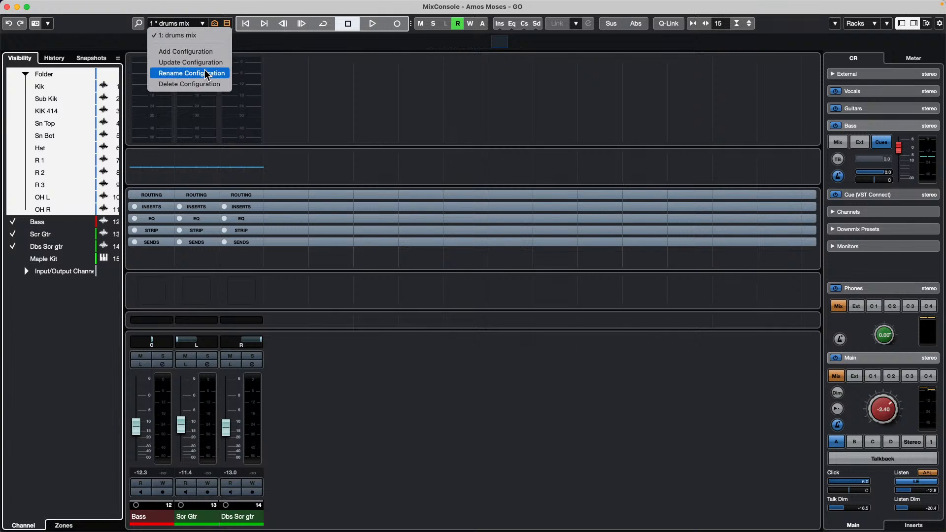
pyautogui.click(213, 53)
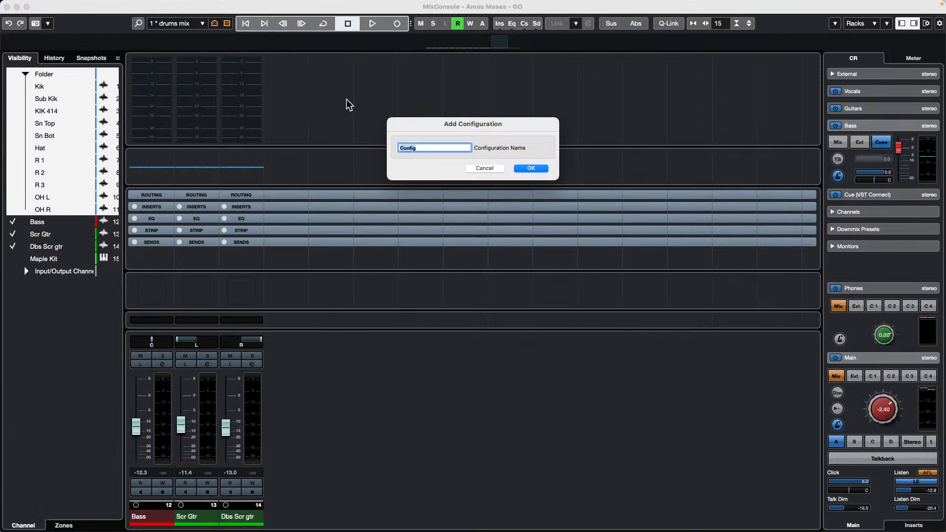
pyautogui.write('Bass and guitar')
pyautogui.press('Return')
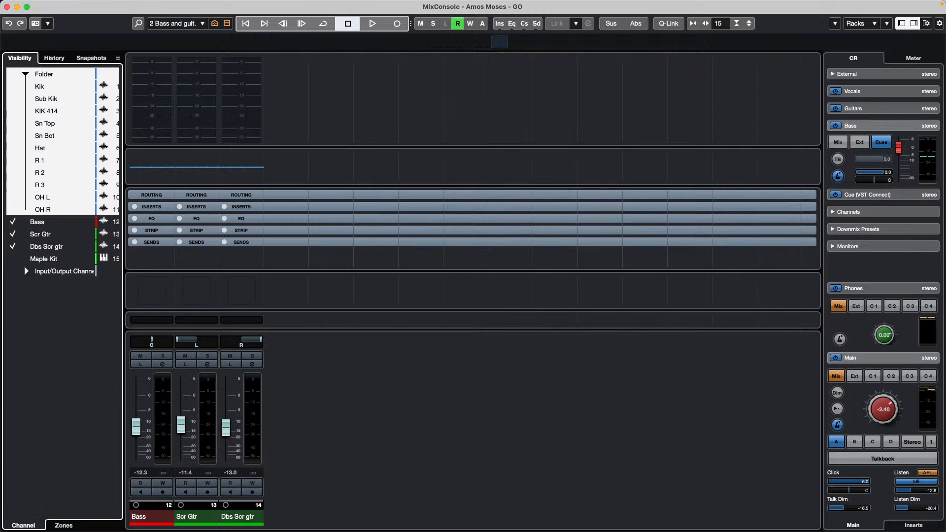
pyautogui.click(7, 7)
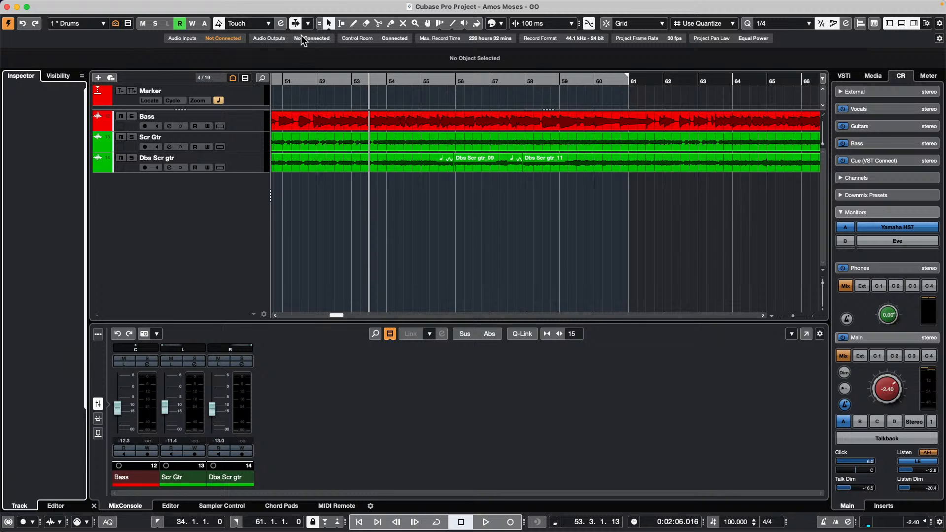
# - Reopen the MixConsole and show all channels
pyautogui.press('F4')
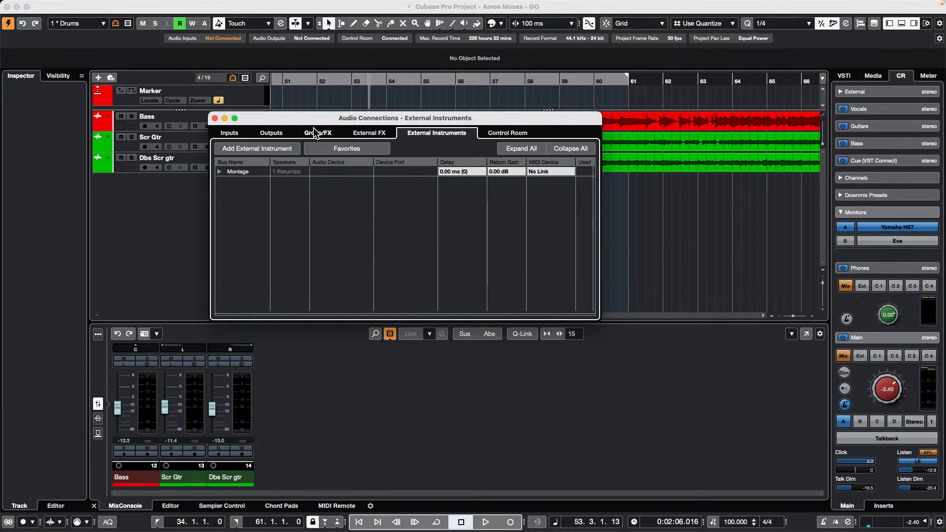
pyautogui.press('F4')
pyautogui.press('F3')
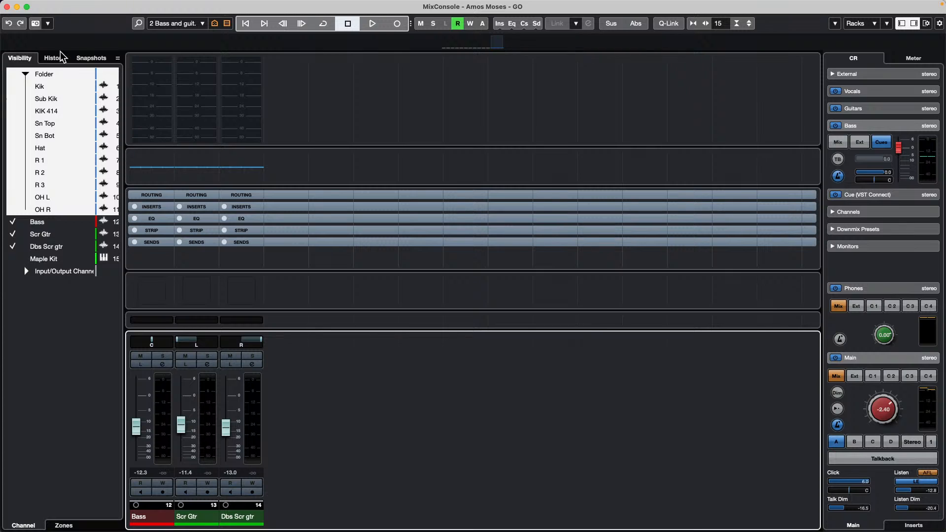
pyautogui.click(203, 24)
pyautogui.click(214, 25)
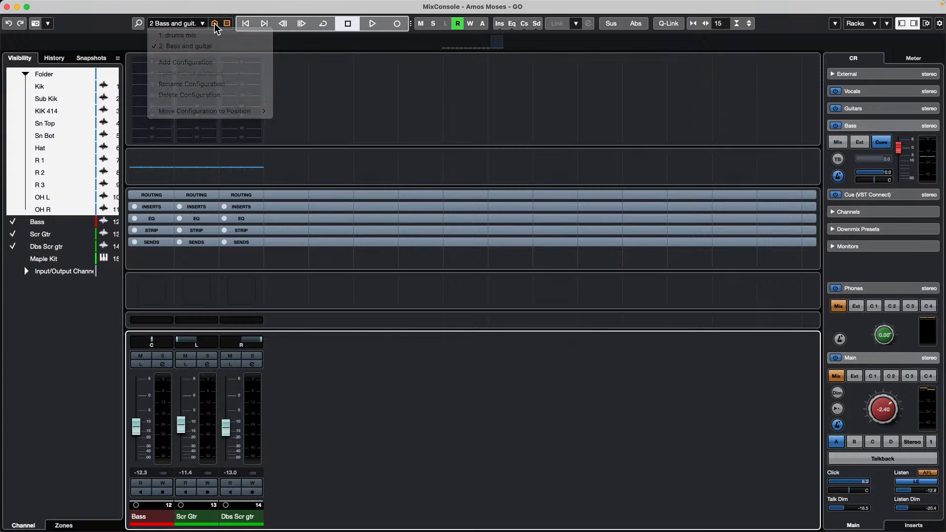
pyautogui.click(304, 154)
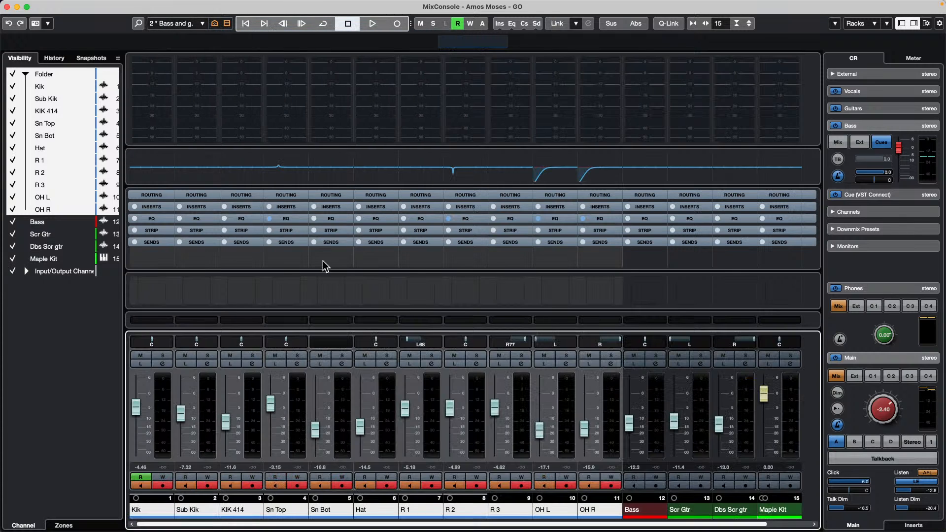
pyautogui.click(58, 291)
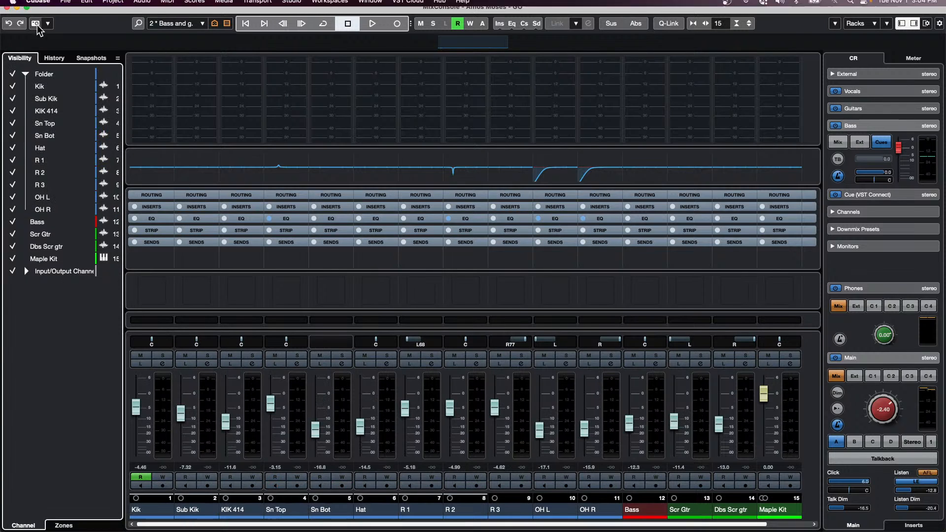
# - Recall drums mix, then Bass and guitar, then drums mix again, and close the mixer
pyautogui.click(172, 23)
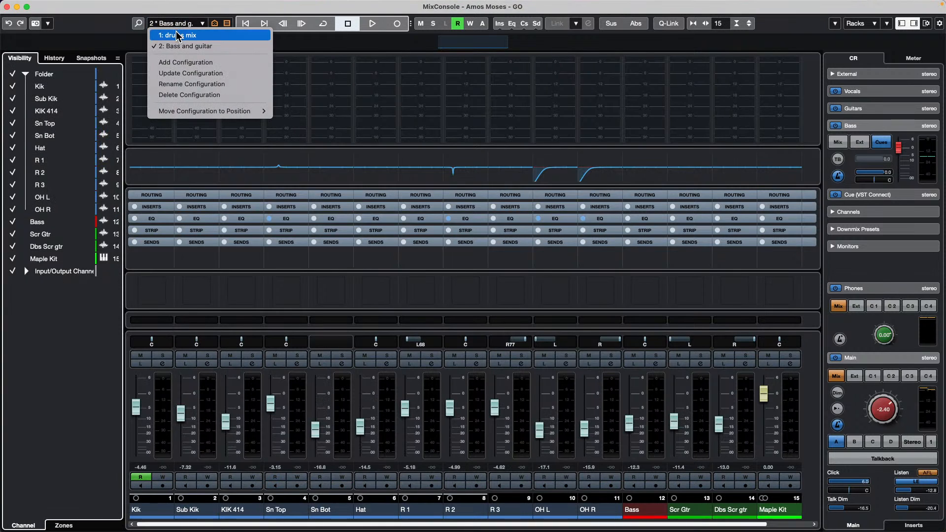
pyautogui.click(178, 36)
pyautogui.click(178, 25)
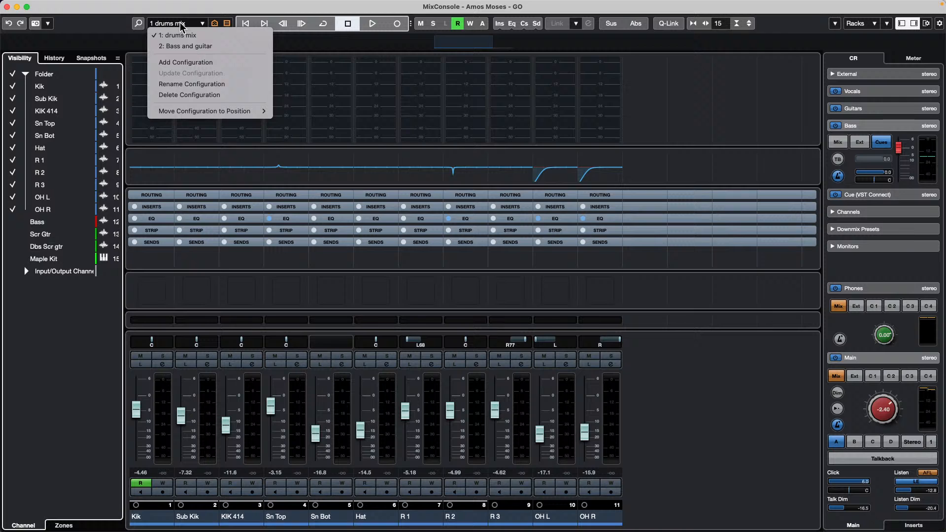
pyautogui.click(181, 47)
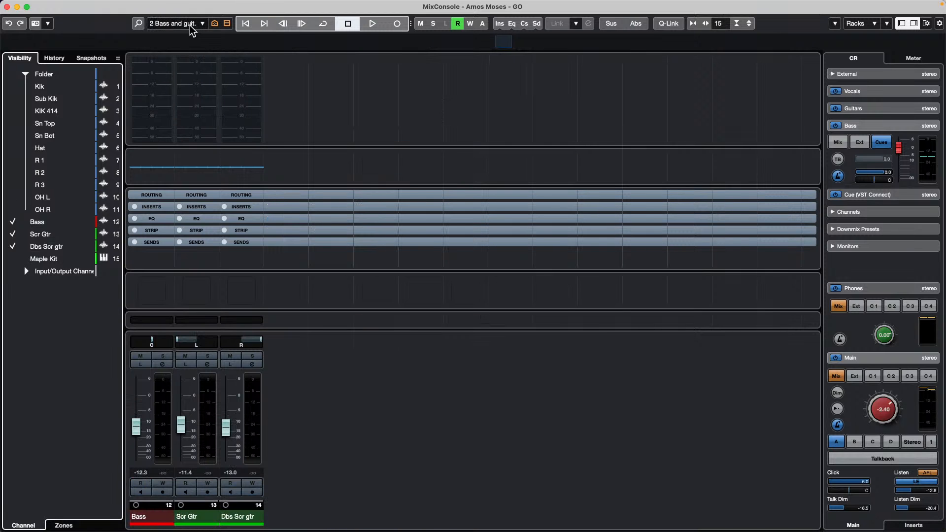
pyautogui.click(187, 25)
pyautogui.click(180, 33)
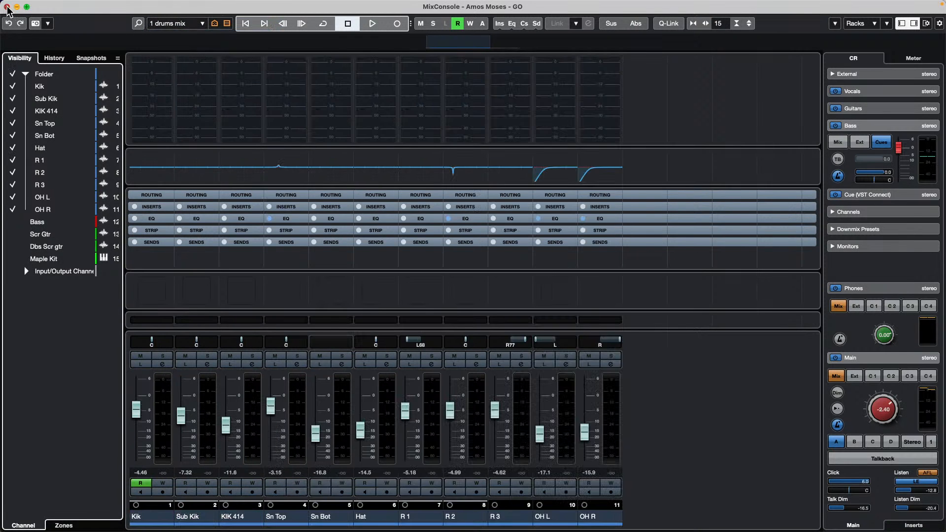
pyautogui.click(7, 7)
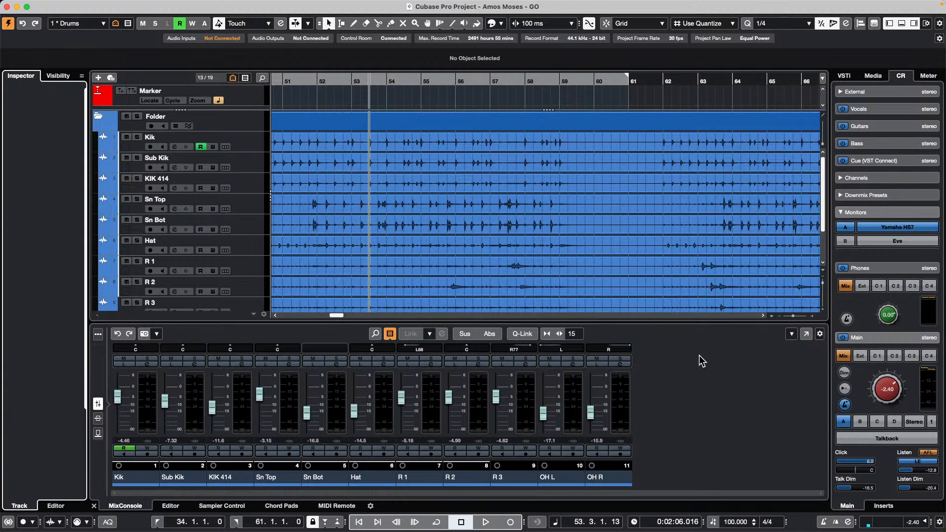
# - In the Key Commands editor, create a new macro named Mix Visibility 1
pyautogui.click(113, 6)
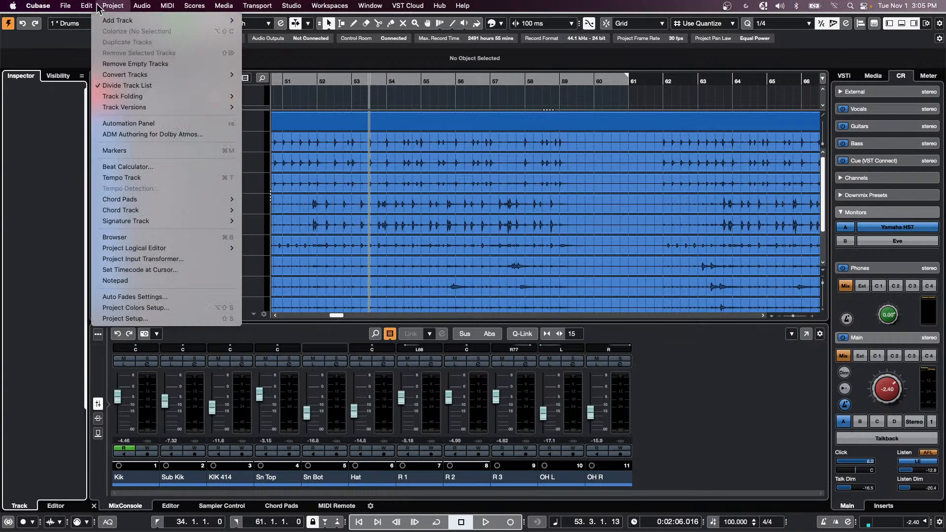
pyautogui.moveTo(89, 6)
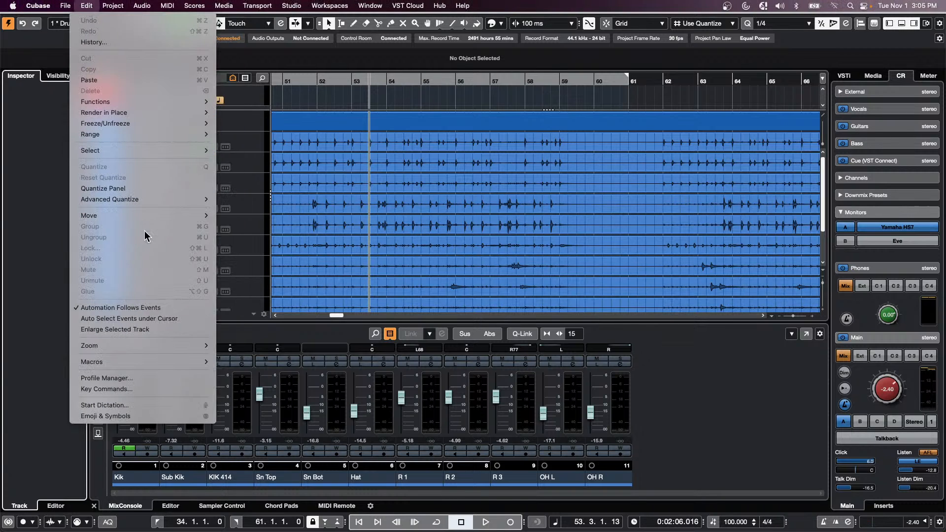
pyautogui.click(163, 389)
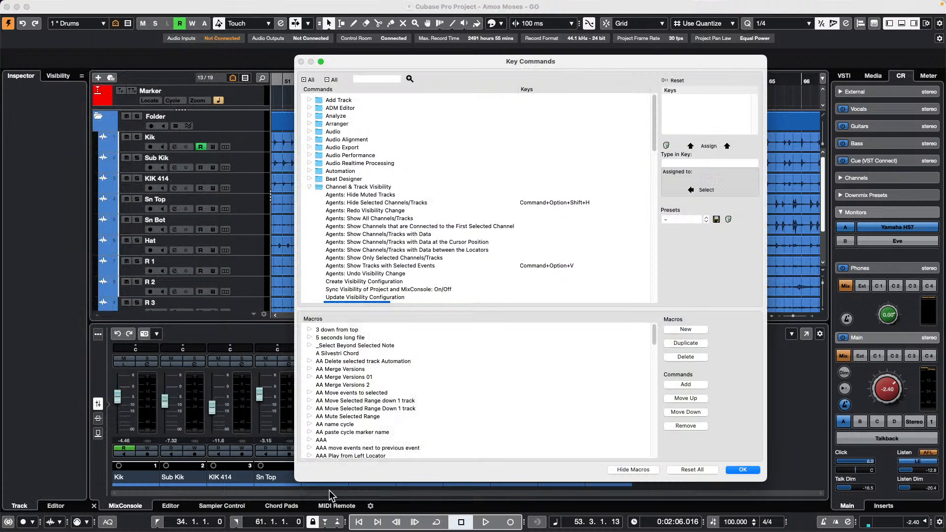
pyautogui.click(634, 471)
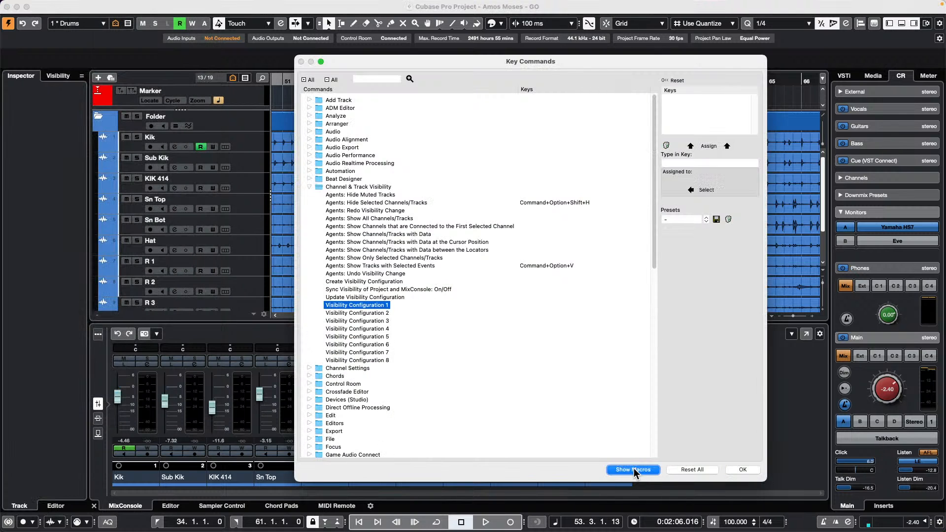
pyautogui.click(633, 471)
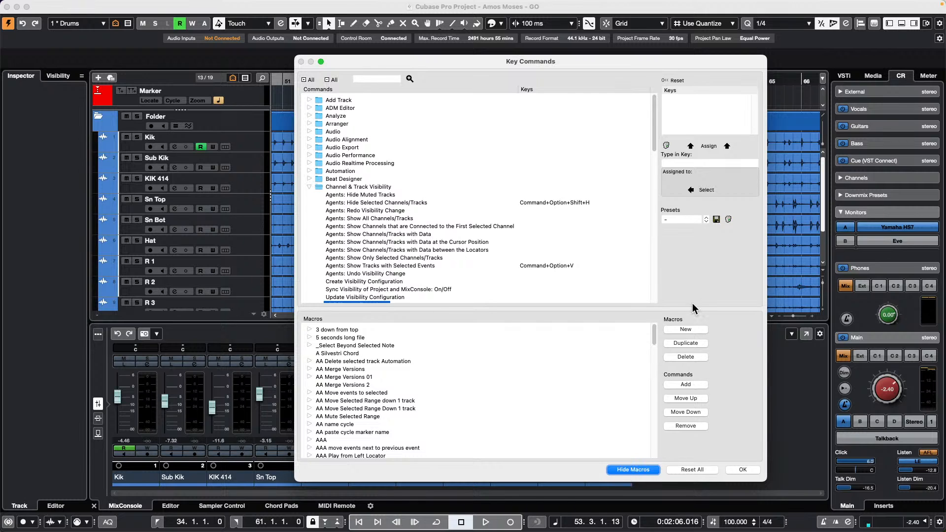
pyautogui.click(689, 330)
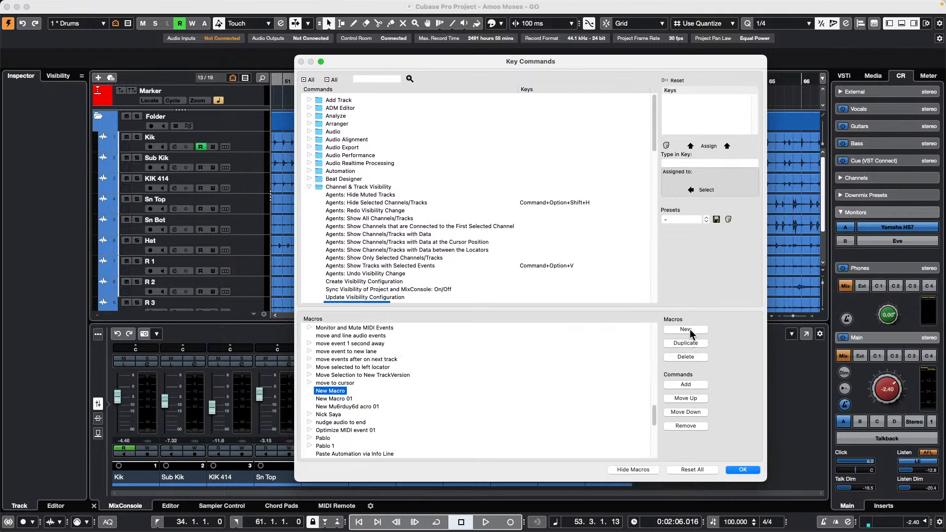
pyautogui.doubleClick(337, 390)
pyautogui.write('Mix Visibility 1')
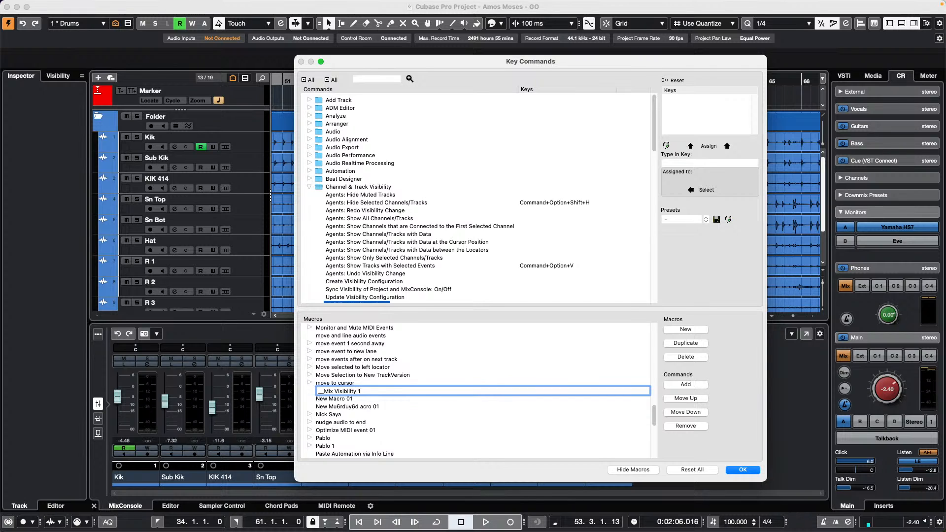
pyautogui.press('Return')
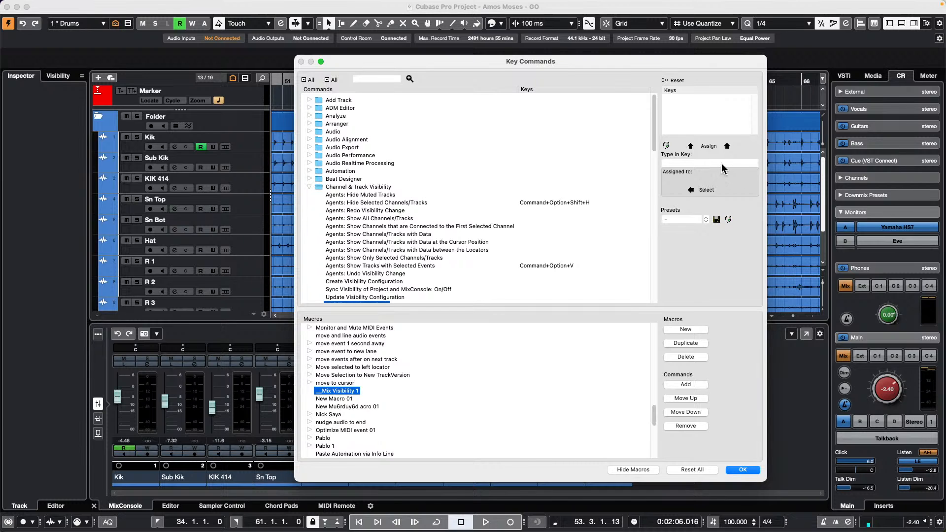
# - Locate the mixer command assigned to F3 and add it to the Mix Visibility 1 macro
pyautogui.click(719, 163)
pyautogui.press('F3')
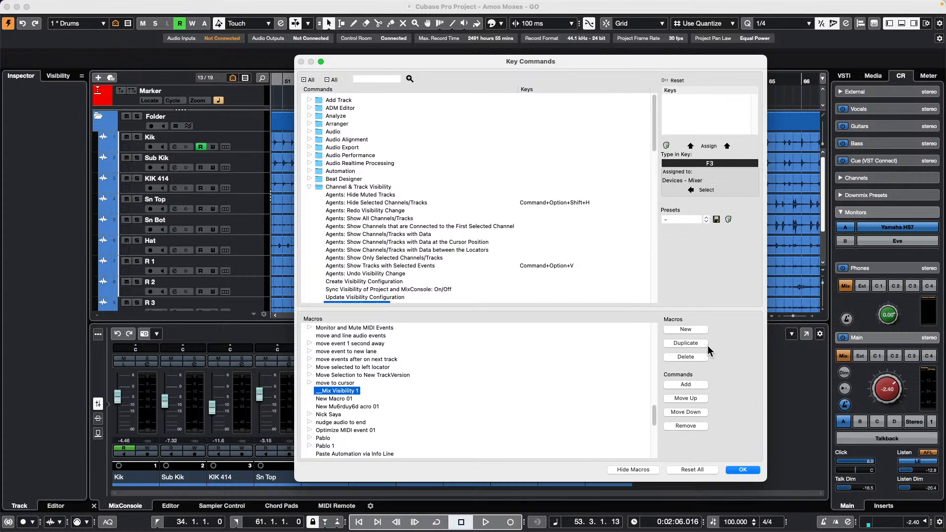
pyautogui.click(698, 384)
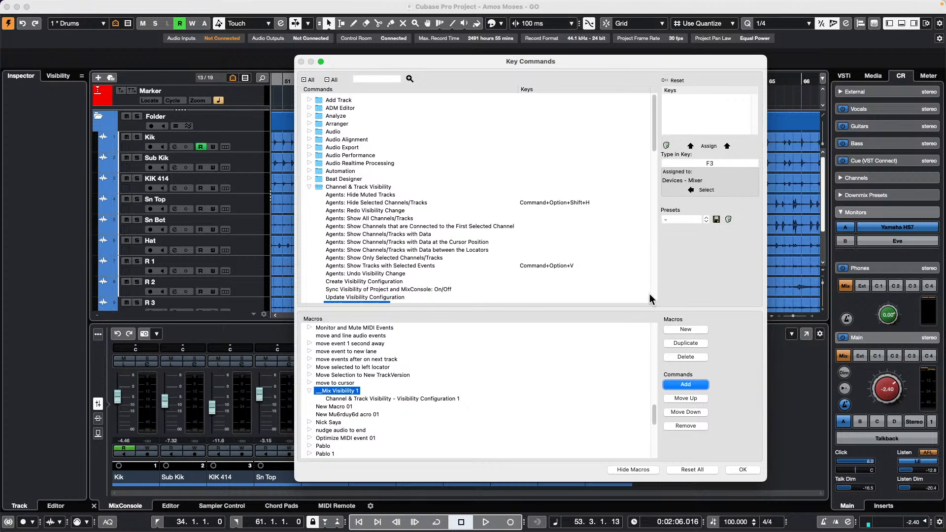
pyautogui.click(390, 399)
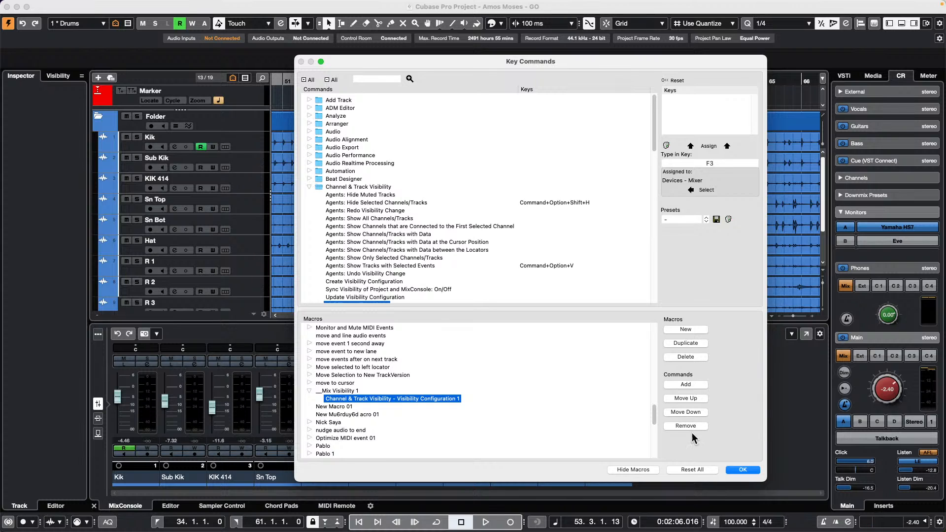
pyautogui.click(689, 426)
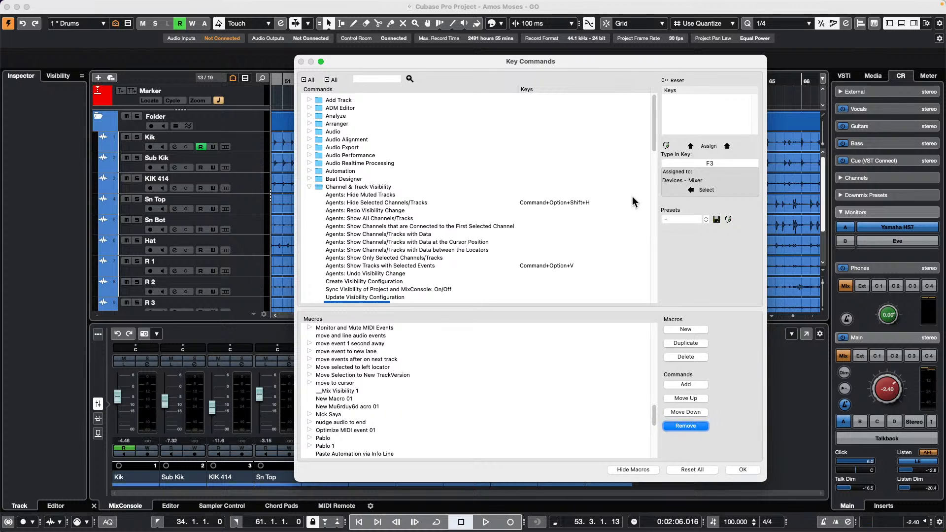
pyautogui.click(707, 190)
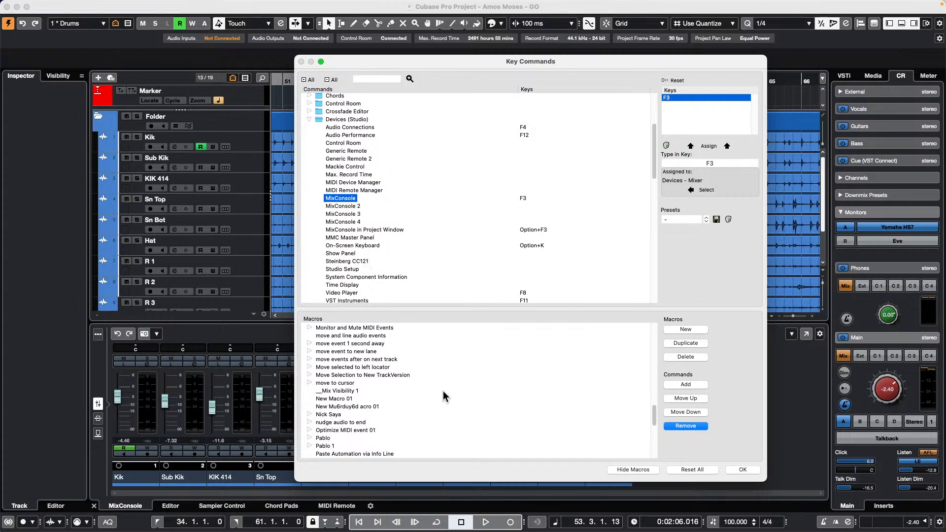
pyautogui.click(347, 393)
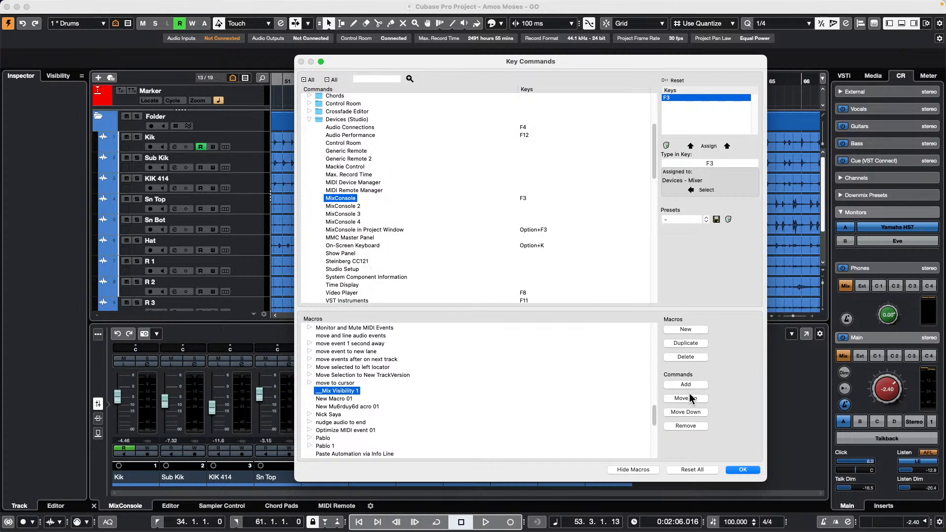
pyautogui.click(686, 384)
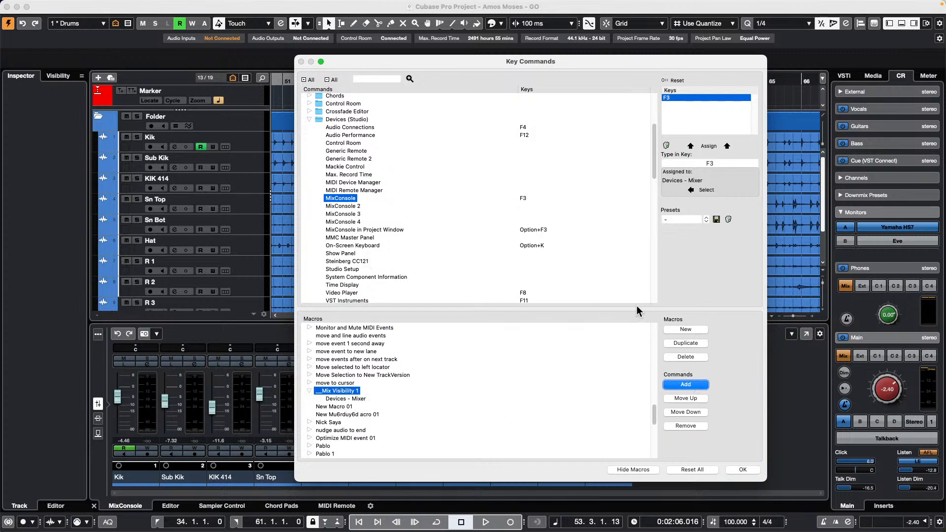
# - Add Channel & Track Visibility > Visibility Configuration 1 to the macro and save with OK
pyautogui.scroll(-3, 391, 202)
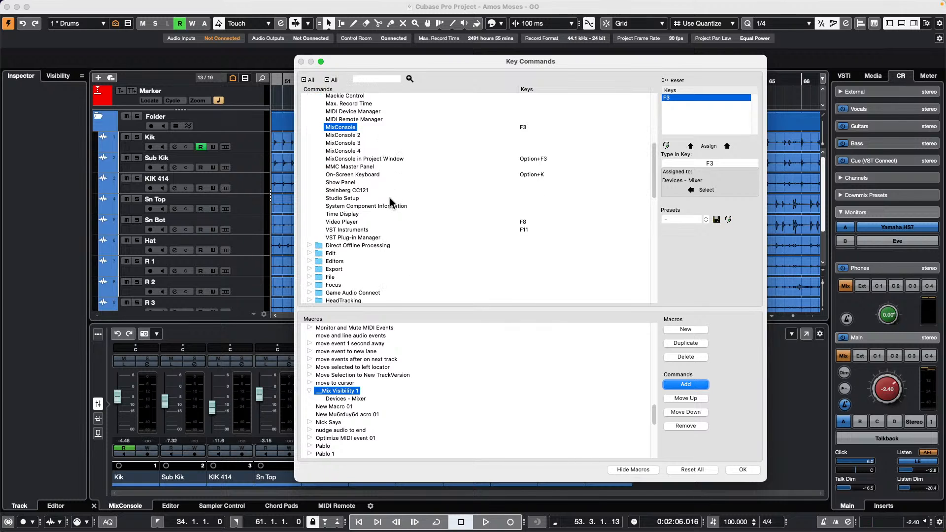
pyautogui.scroll(7, 392, 202)
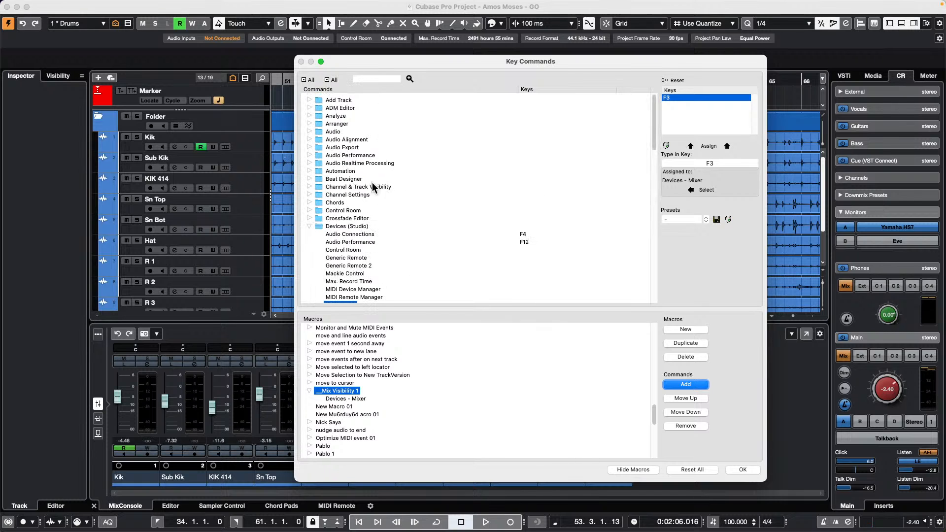
pyautogui.click(309, 187)
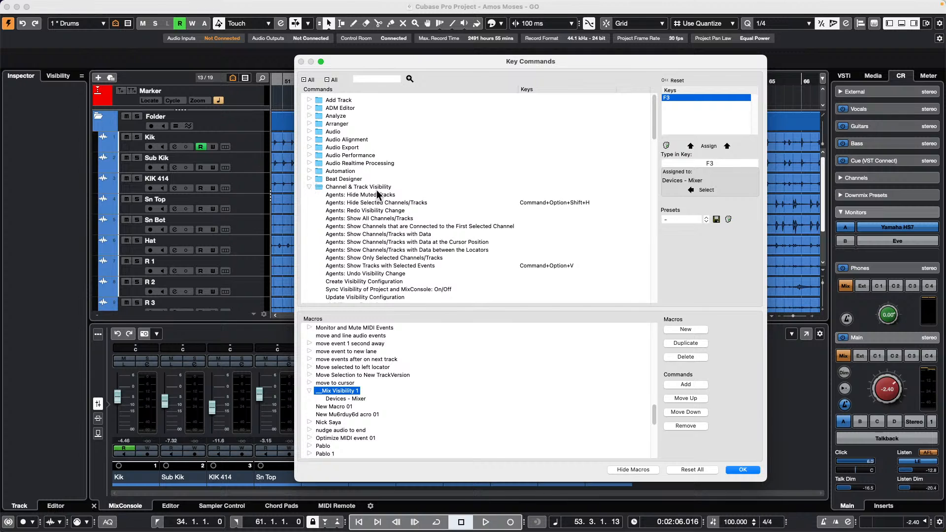
pyautogui.scroll(-1, 448, 199)
pyautogui.scroll(-4, 448, 199)
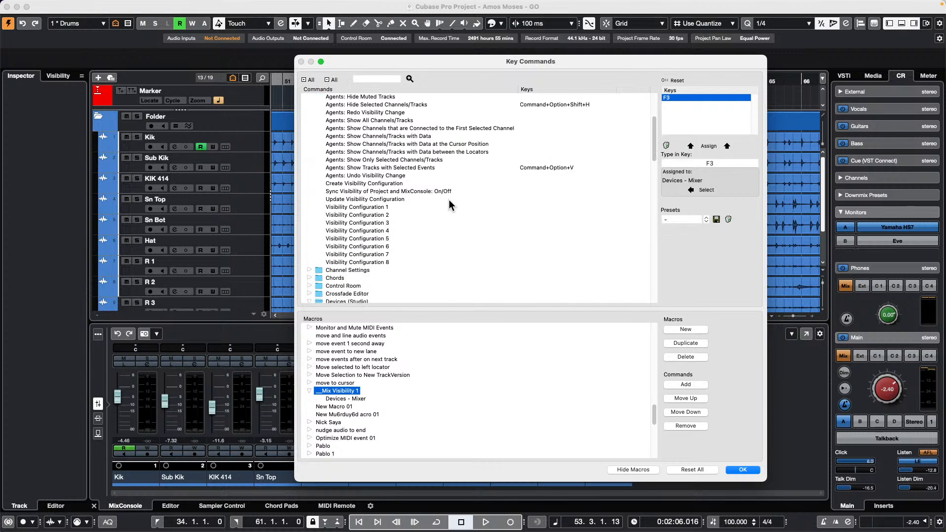
pyautogui.scroll(3, 448, 200)
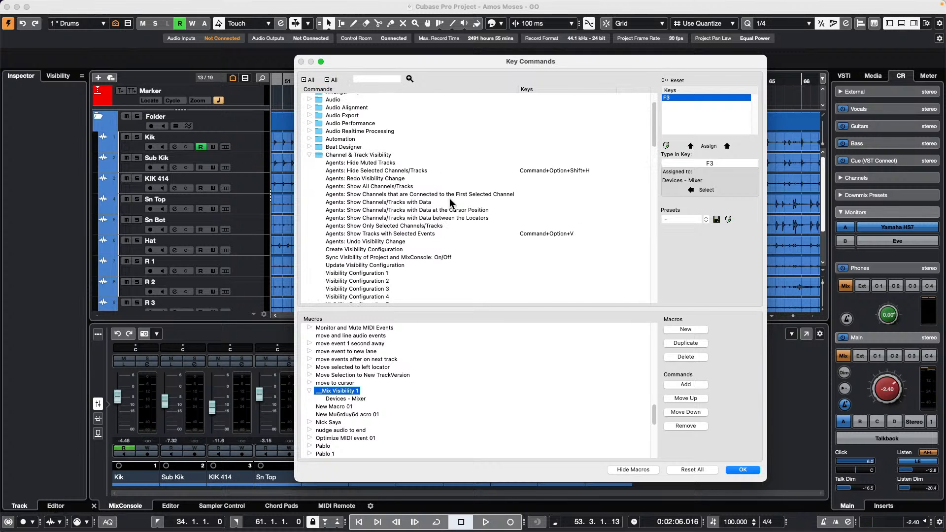
pyautogui.scroll(-2, 449, 198)
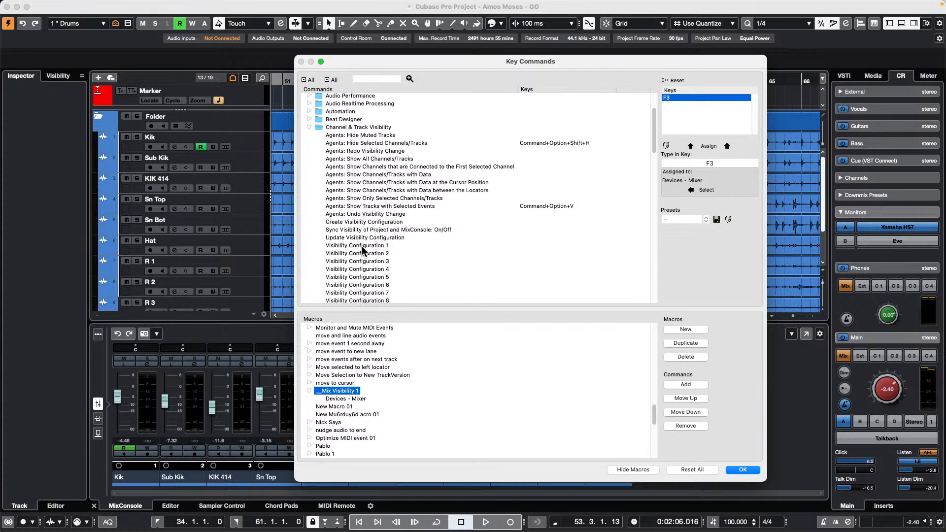
pyautogui.click(375, 245)
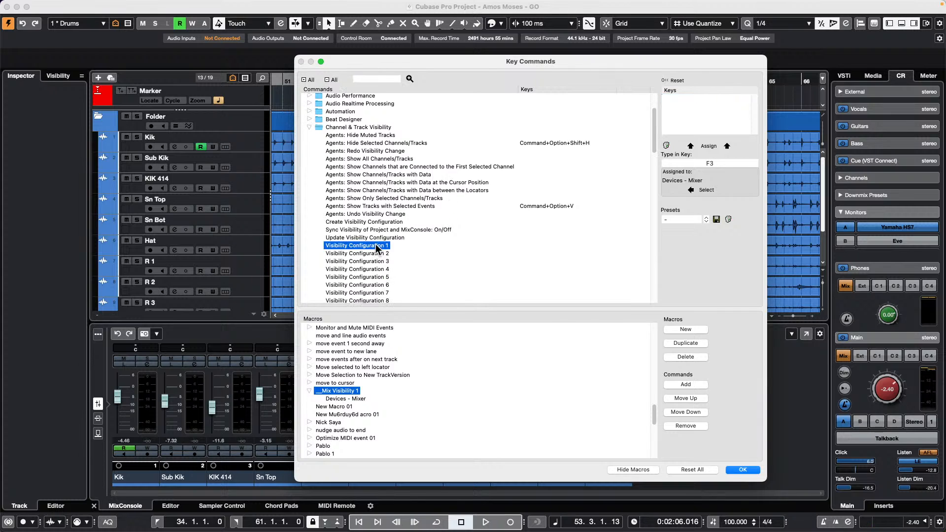
pyautogui.click(694, 383)
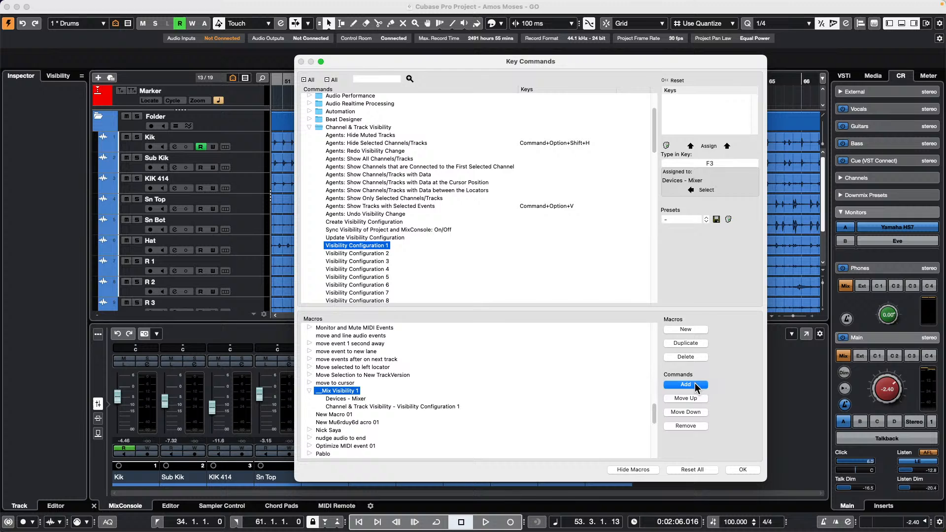
pyautogui.click(743, 470)
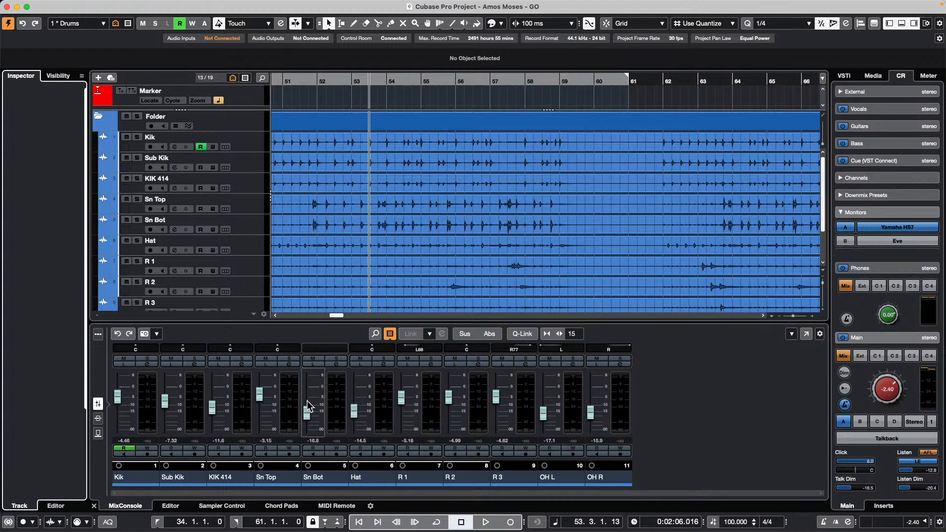
# - Show MIDI Remote in the lower zone and open the nanoKONTROL2 Mapping Assistant
pyautogui.click(287, 507)
pyautogui.click(337, 507)
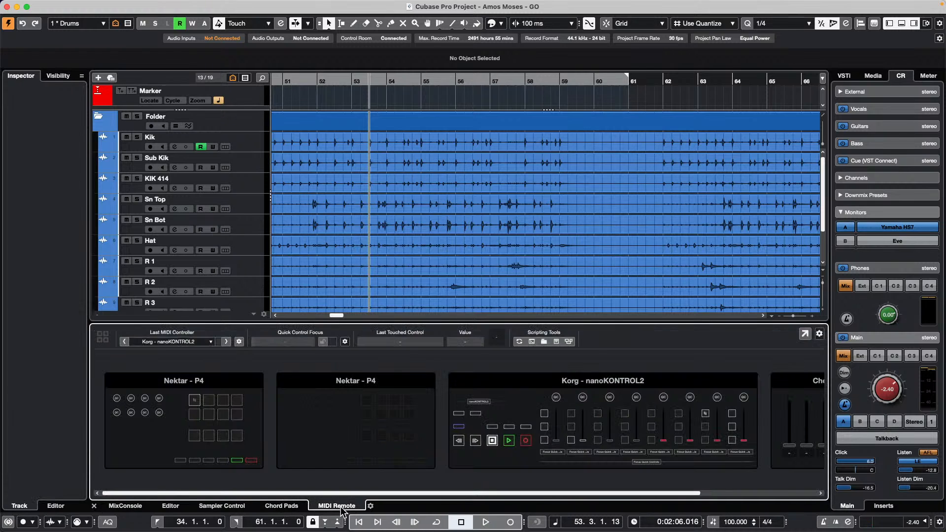
pyautogui.doubleClick(574, 419)
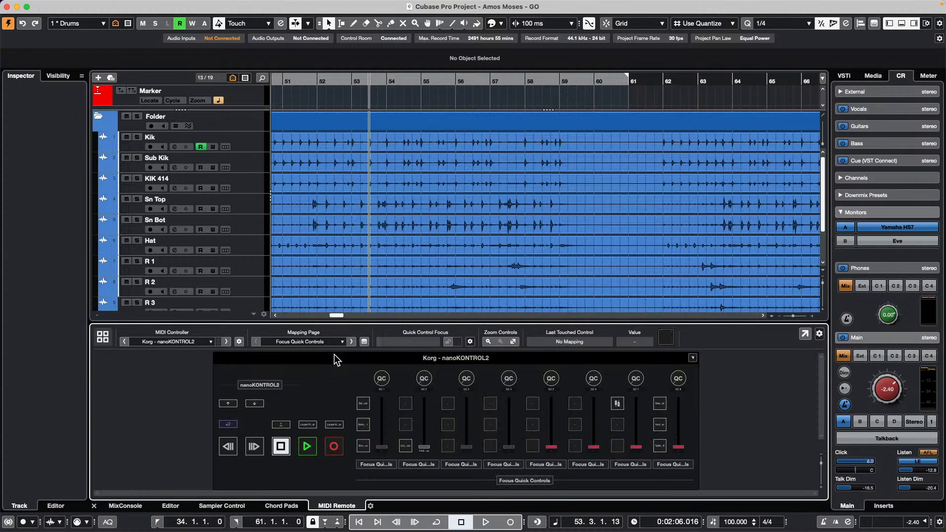
pyautogui.click(364, 341)
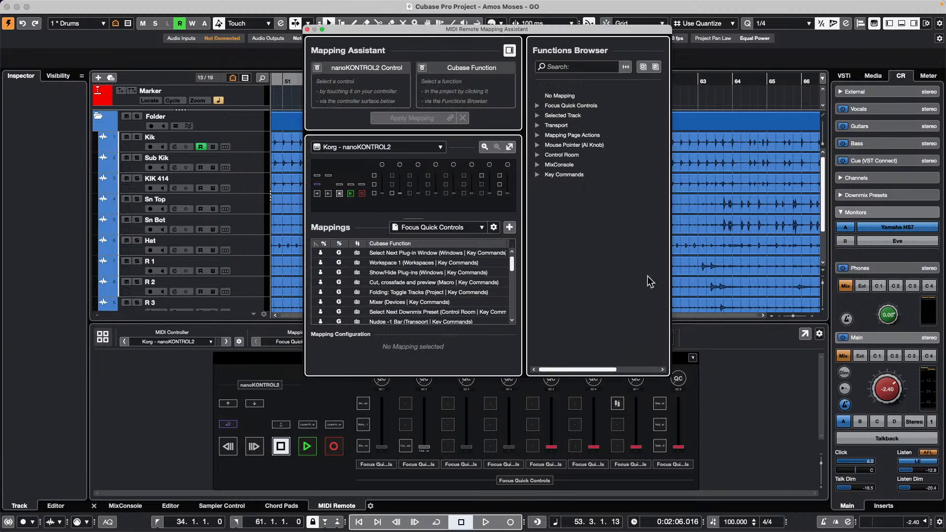
# - Map Key Commands > Macro > Mix Visibility 1 to the touched button, then open the mixer
pyautogui.click(564, 175)
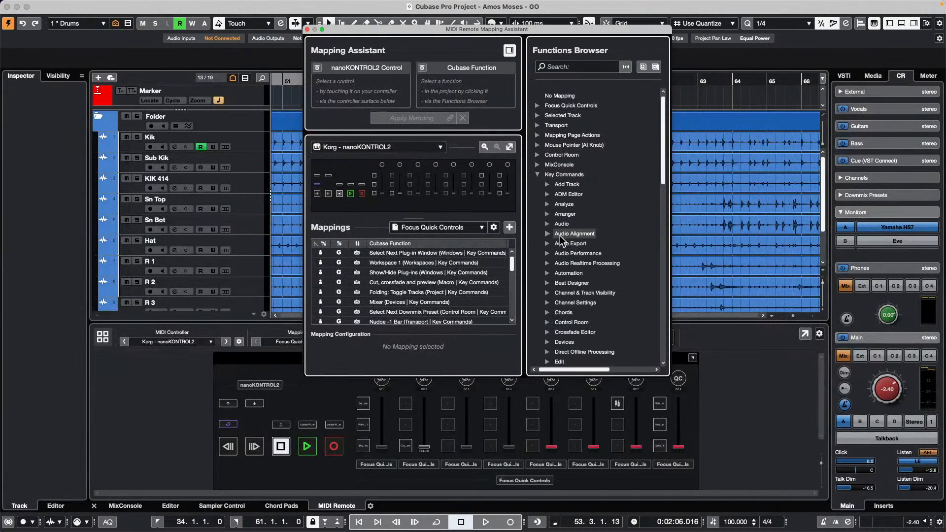
pyautogui.scroll(-15, 560, 240)
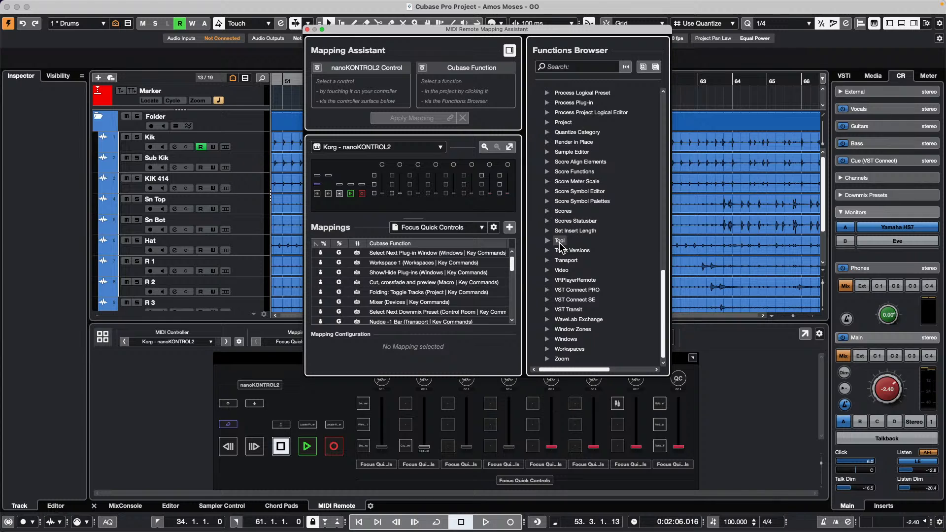
pyautogui.scroll(6, 560, 245)
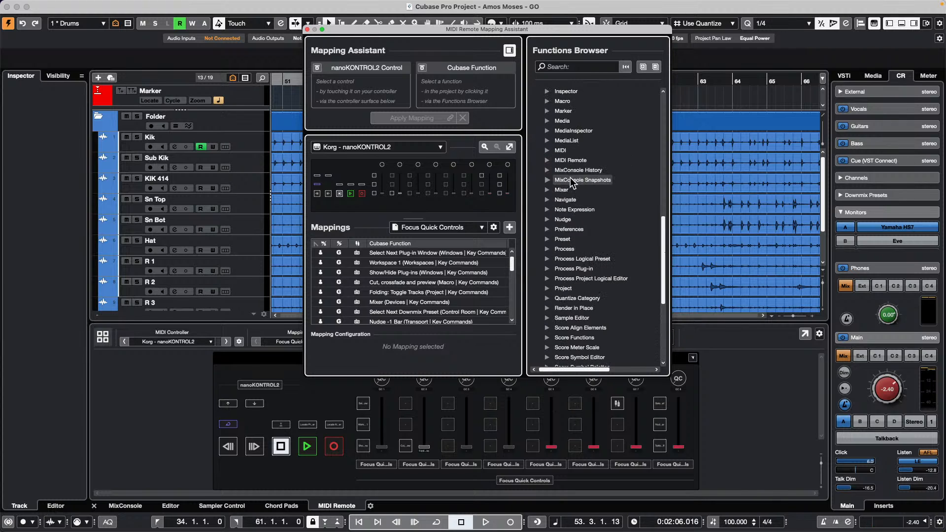
pyautogui.click(547, 101)
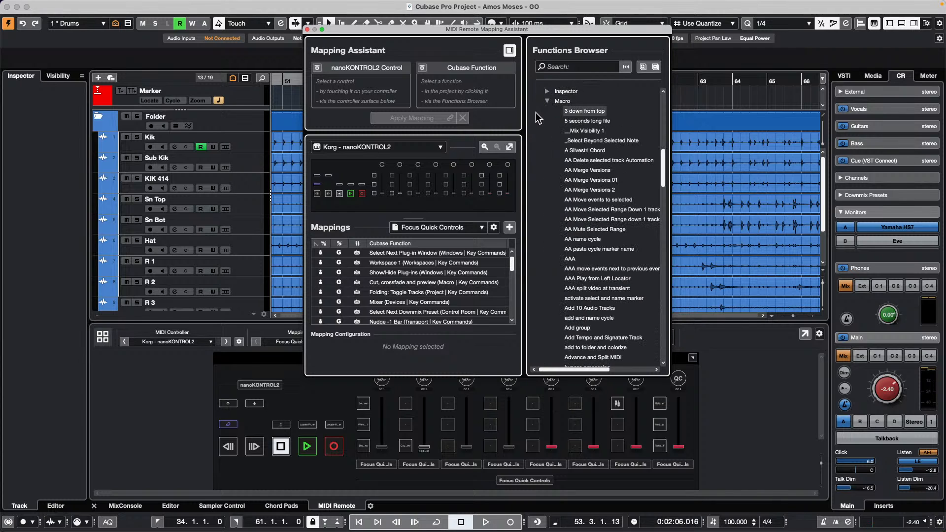
pyautogui.click(594, 132)
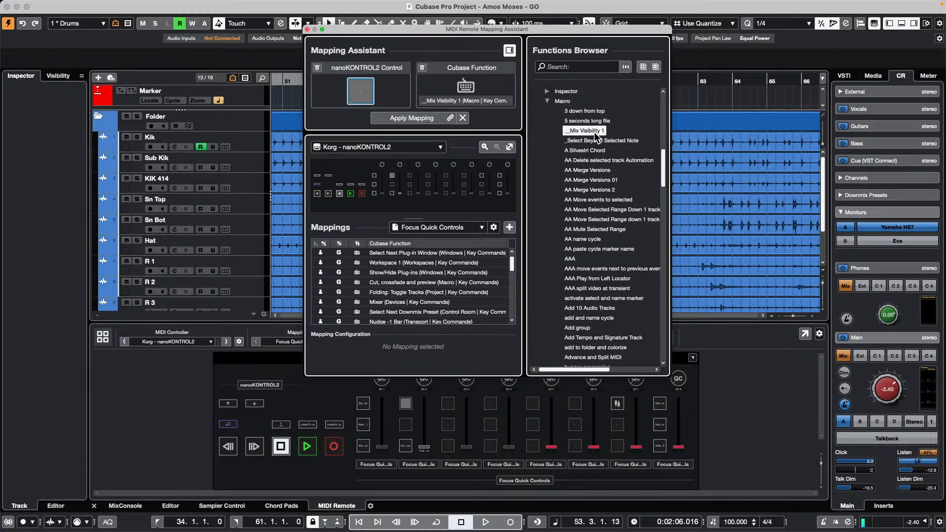
pyautogui.press('Return')
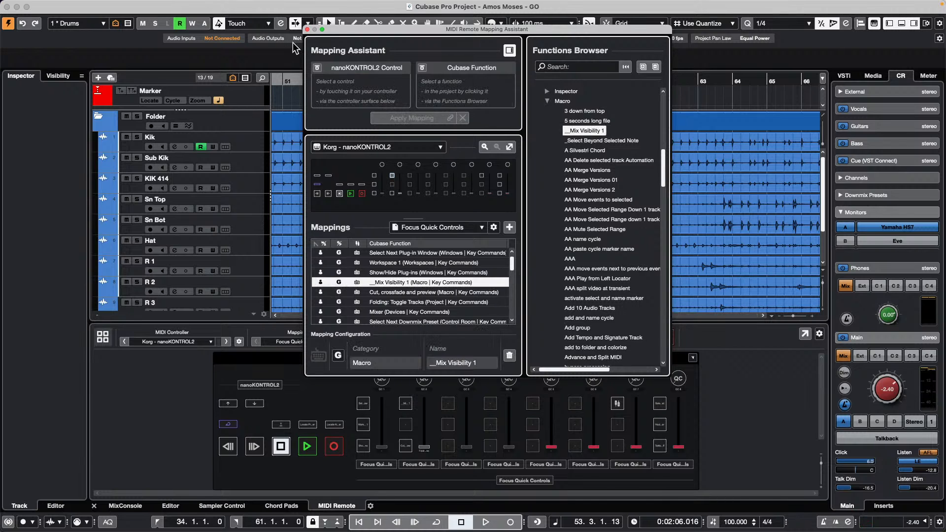
pyautogui.click(307, 29)
pyautogui.press('F3')
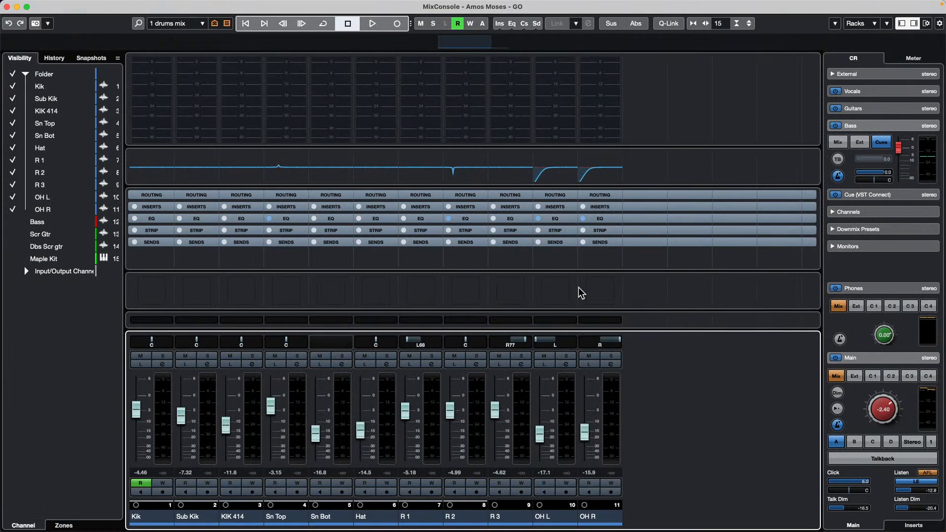
# - Keep the '1 drums mix' visibility configuration, enable Input Channels in the channel filter, and close MixConsole
pyautogui.click(203, 24)
pyautogui.click(323, 84)
pyautogui.click(227, 23)
pyautogui.click(233, 65)
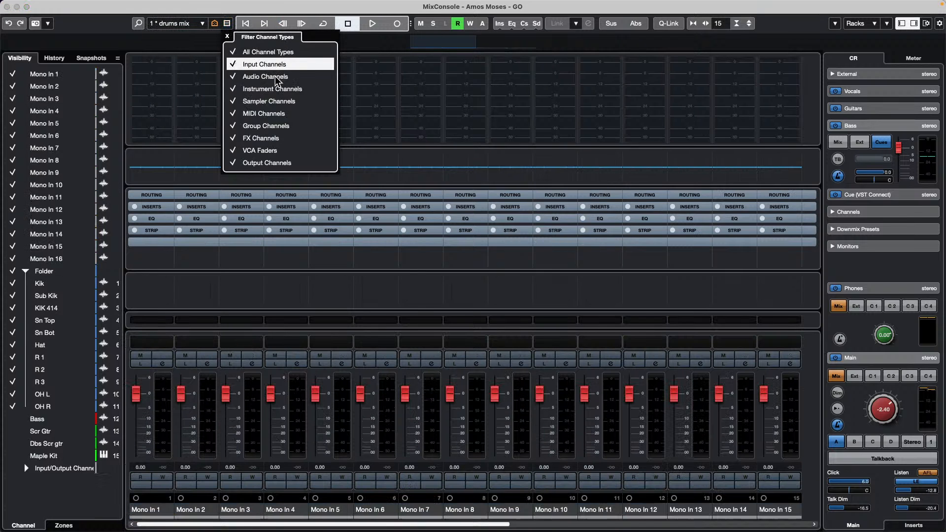
pyautogui.click(7, 7)
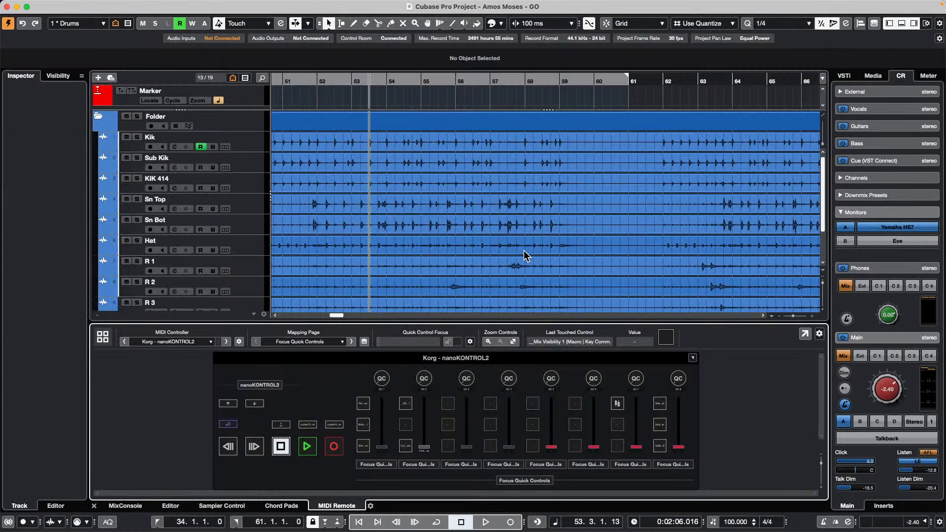
# - Trigger the F3-mapped macro twice to reopen the drums-only mixer, closing MixConsole each time
pyautogui.press('F3')
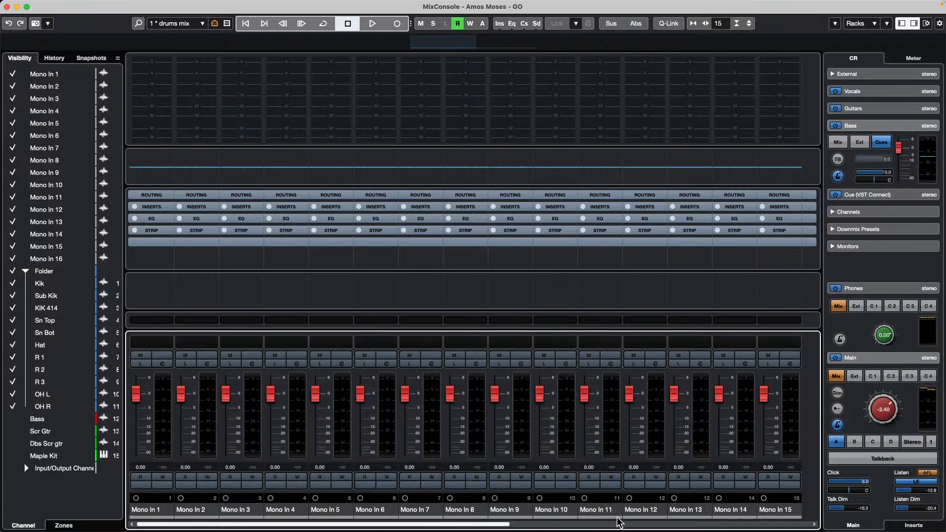
pyautogui.moveTo(504, 523); pyautogui.dragTo(364, 487)
pyautogui.click(7, 6)
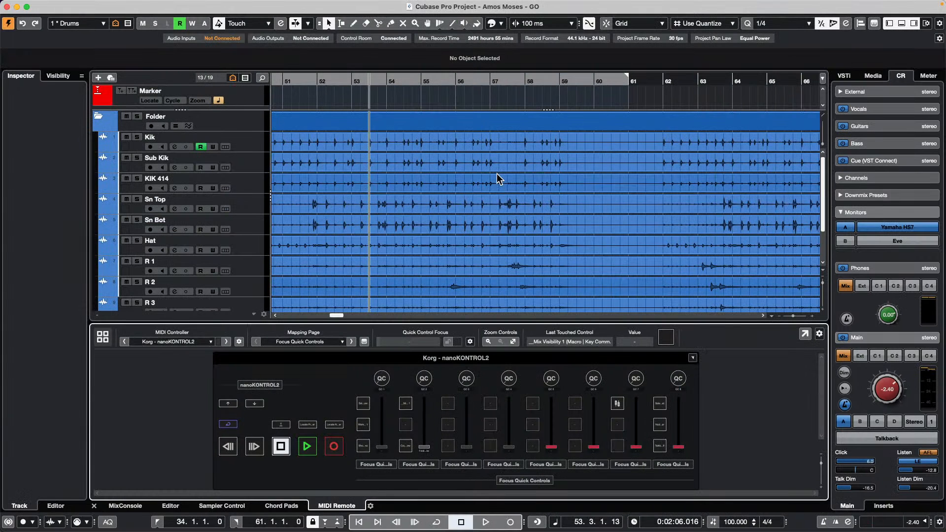
pyautogui.click(527, 185)
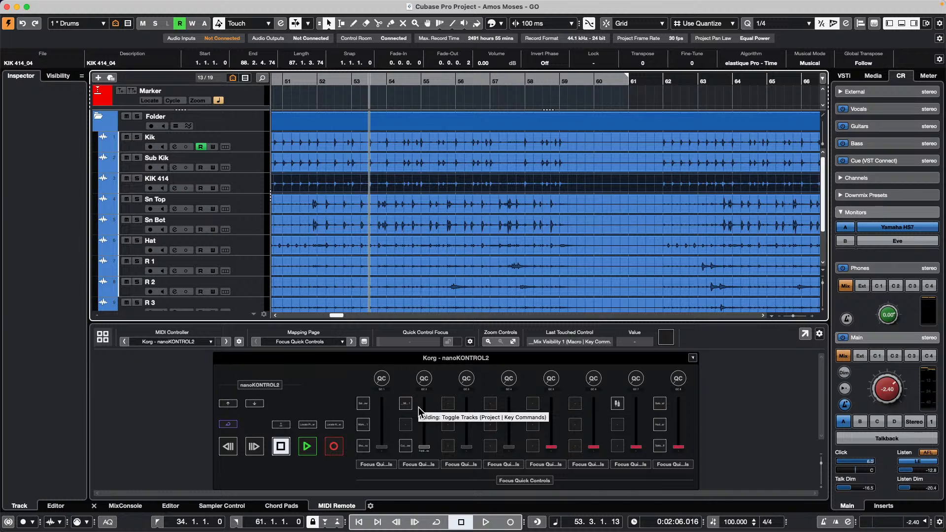
pyautogui.press('F3')
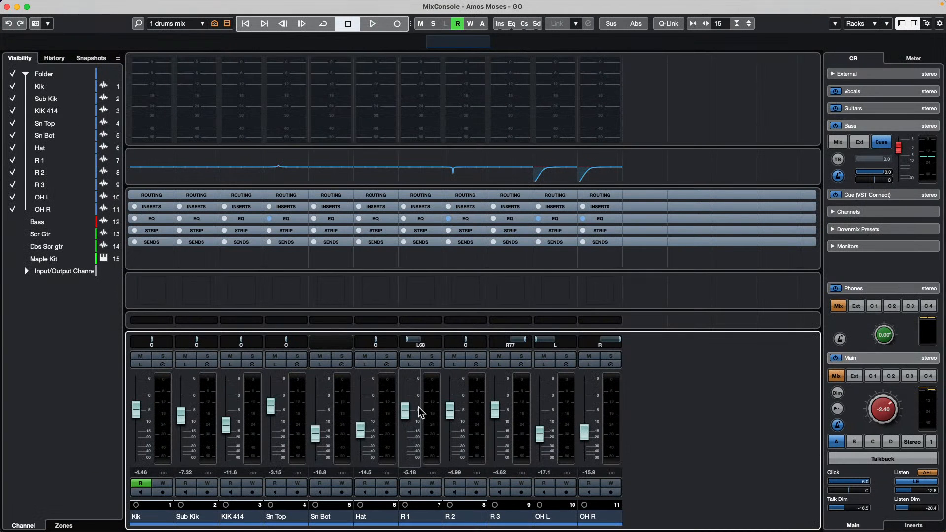
pyautogui.click(7, 7)
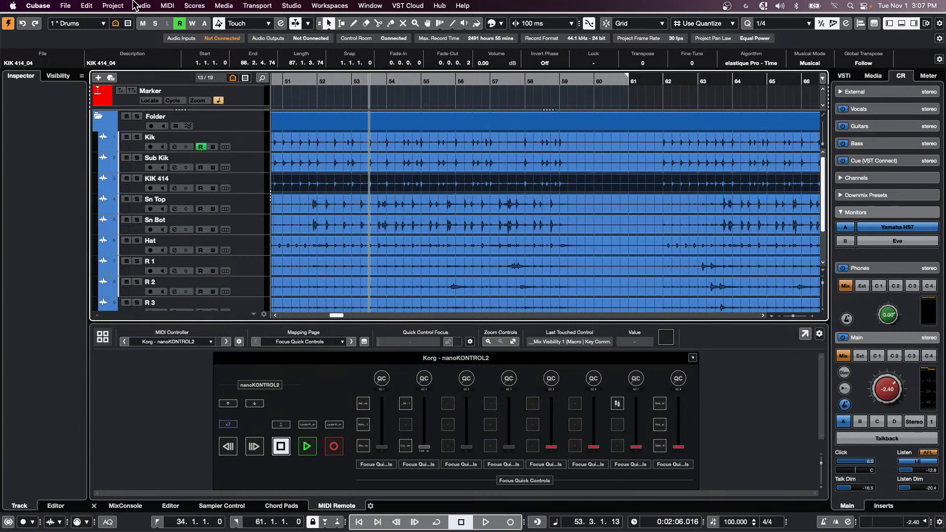
# - In Key Commands, create a new macro named __Mix Visibility 2
pyautogui.click(114, 6)
pyautogui.moveTo(84, 7)
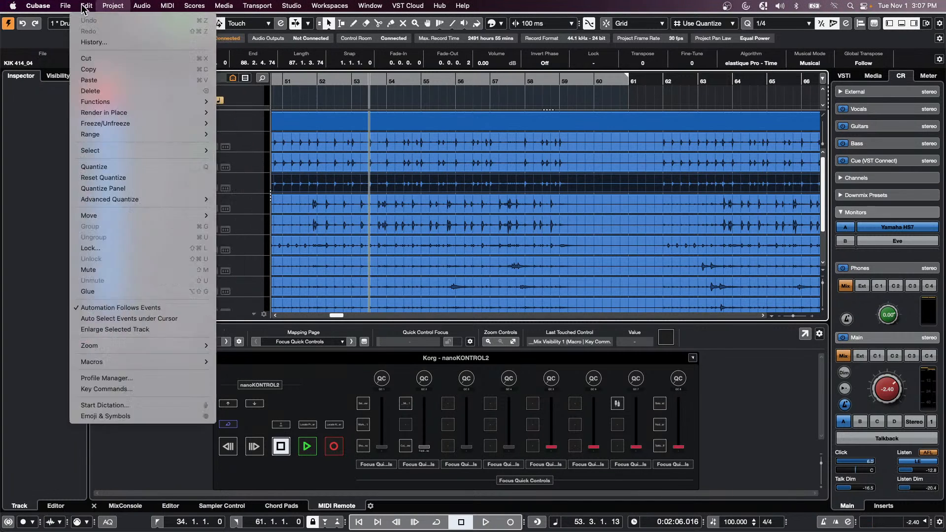
pyautogui.click(177, 389)
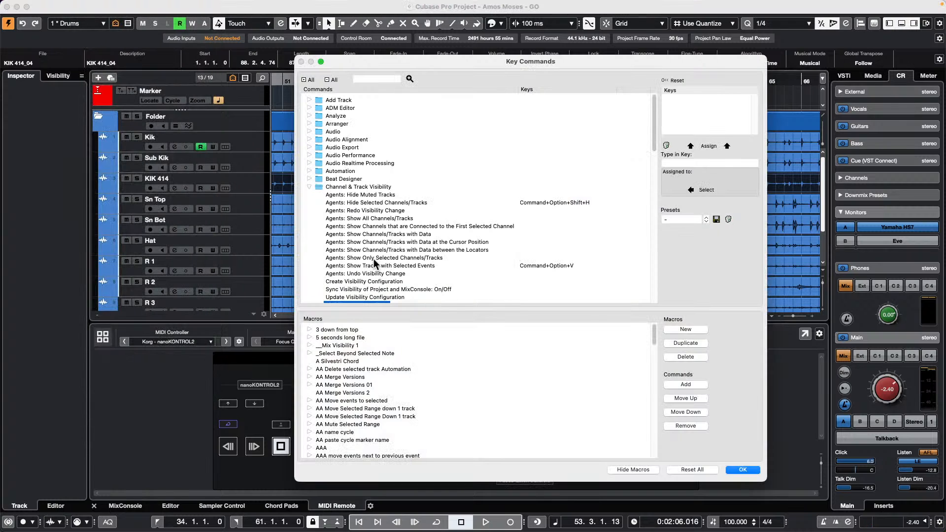
pyautogui.click(691, 330)
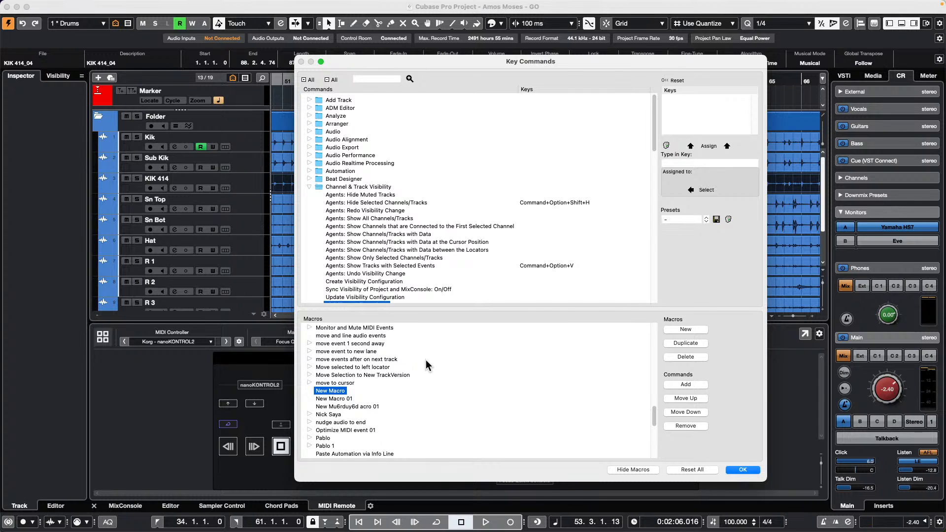
pyautogui.doubleClick(344, 392)
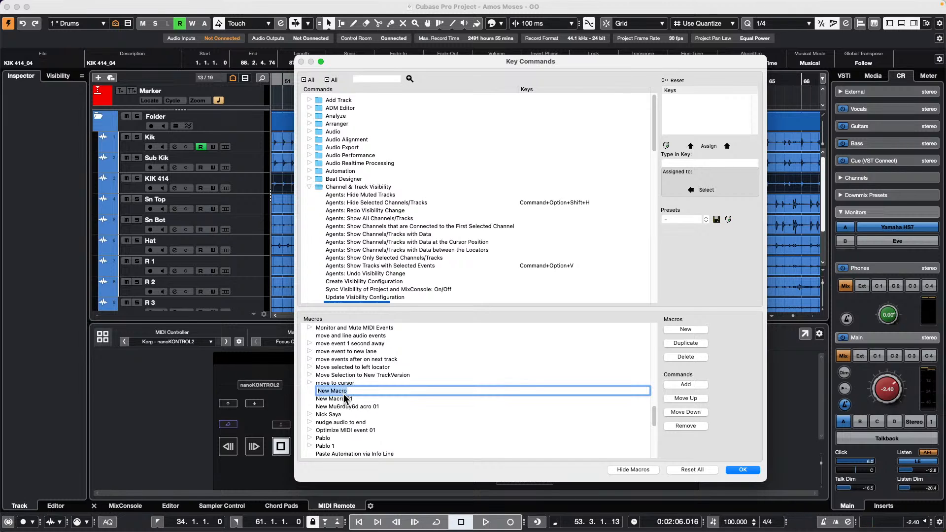
pyautogui.press('BackSpace')
pyautogui.write('__Mix Visibility 2')
pyautogui.press('Return')
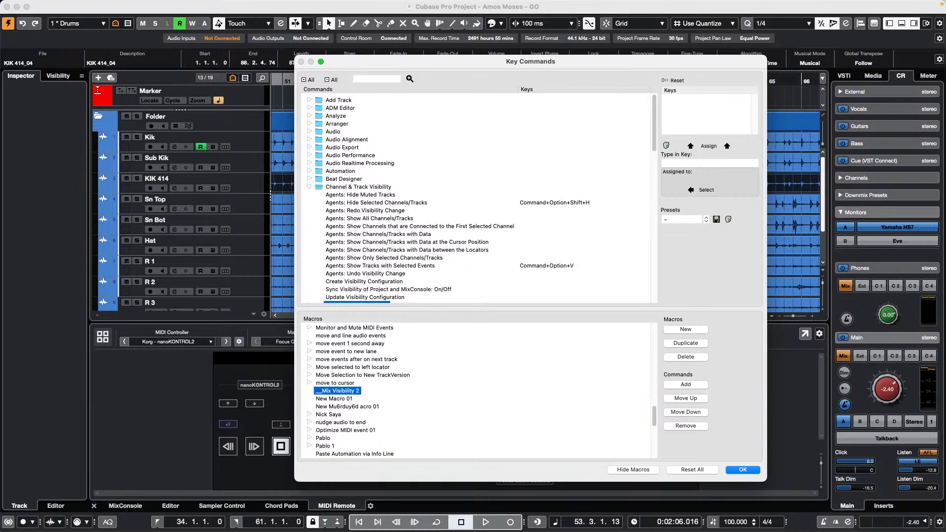
# - Add Devices - Mixer and Visibility Configuration 2 to the macro, then confirm with OK
pyautogui.click(716, 162)
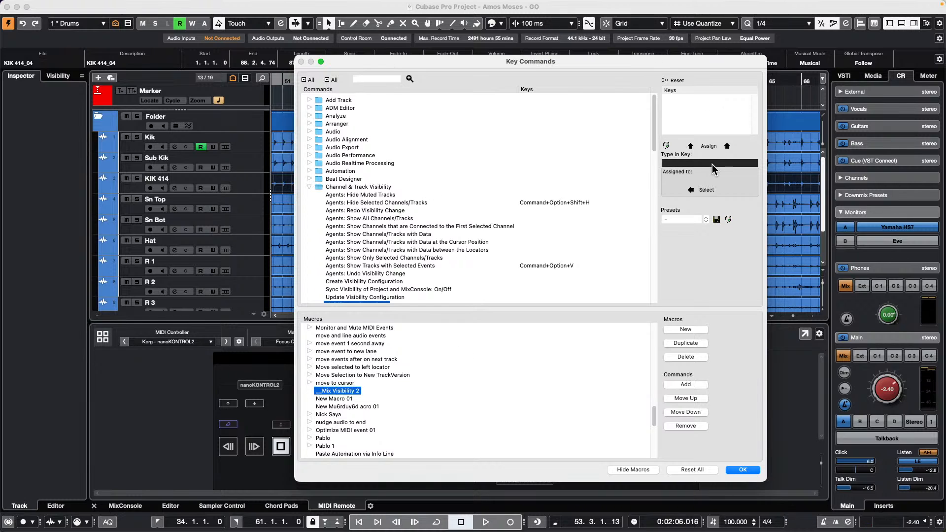
pyautogui.press('F3')
pyautogui.click(702, 190)
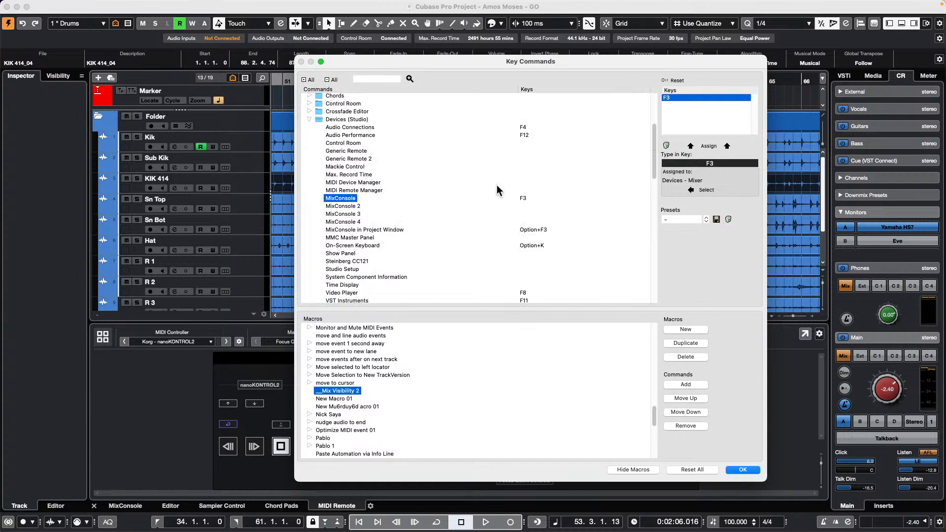
pyautogui.click(686, 384)
pyautogui.scroll(5, 388, 218)
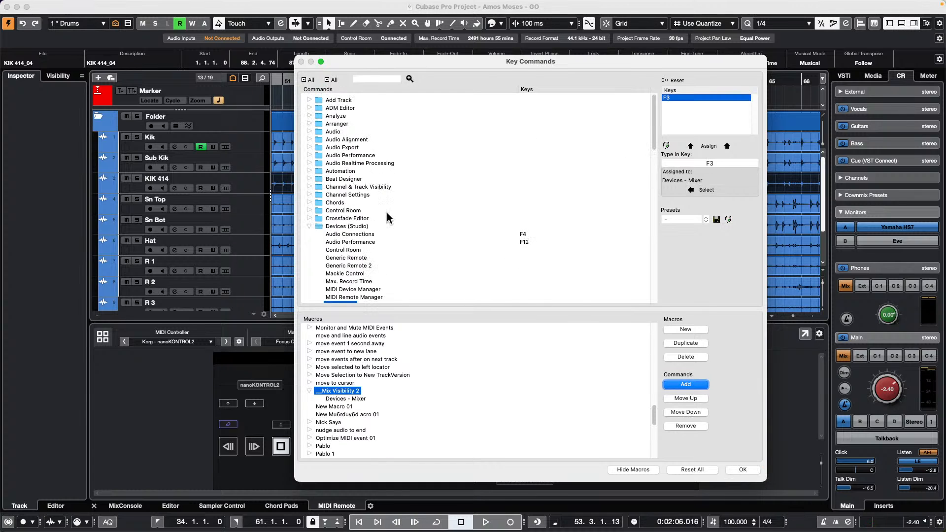
pyautogui.click(310, 187)
pyautogui.scroll(-1, 426, 248)
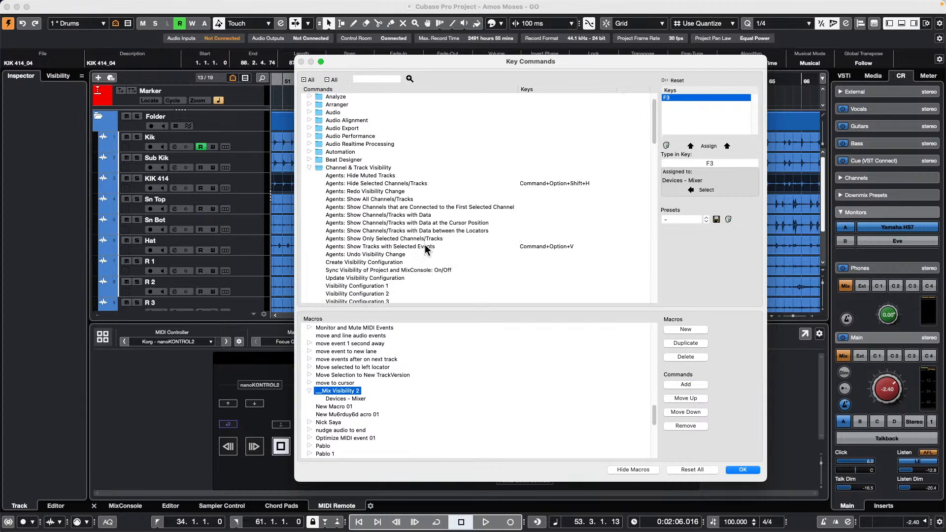
pyautogui.scroll(-2, 426, 248)
pyautogui.click(384, 238)
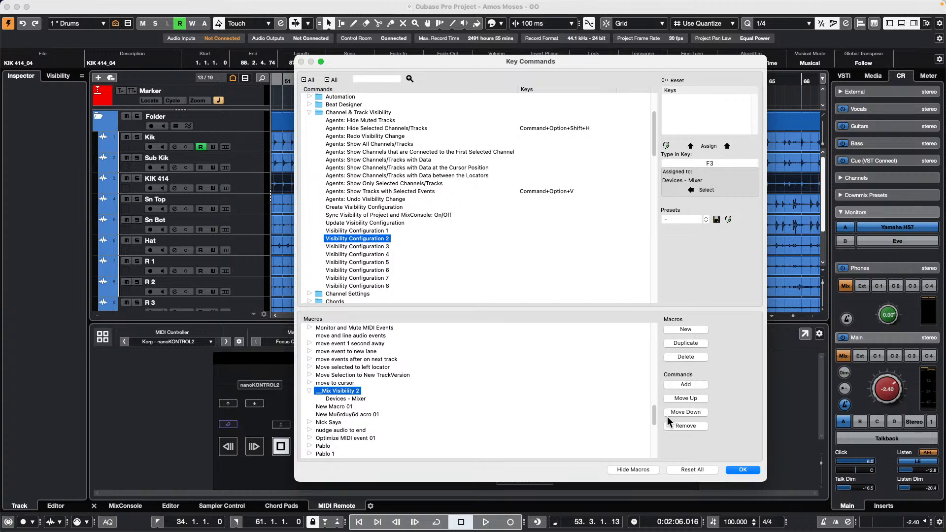
pyautogui.click(693, 384)
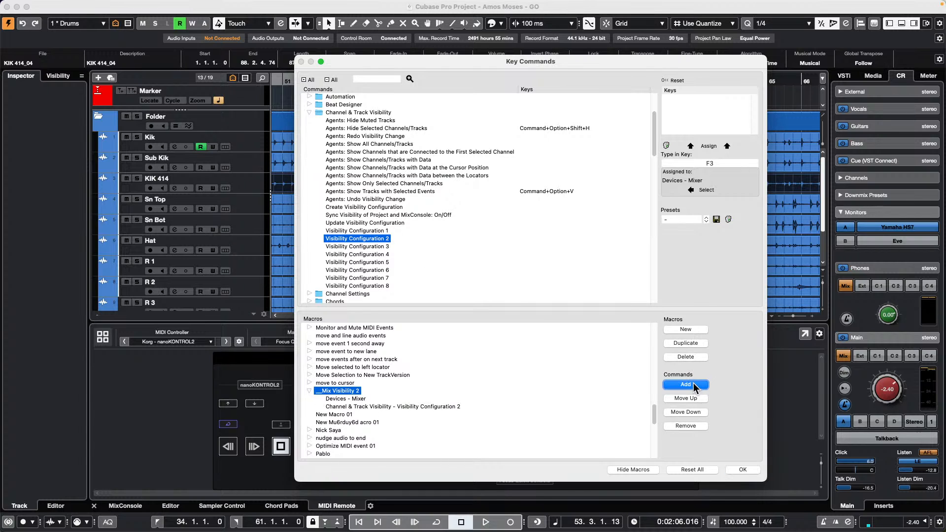
pyautogui.click(738, 469)
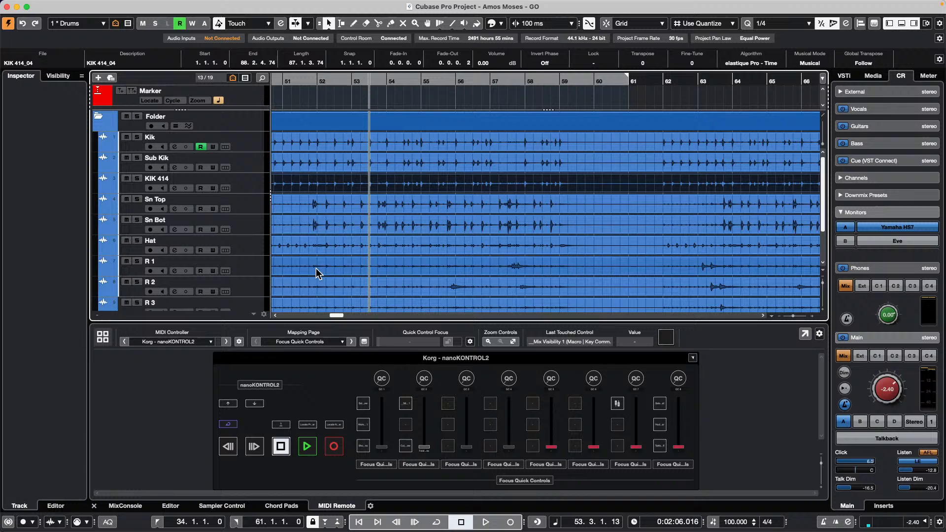
# - Assign the nanoKONTROL2 button to Key Commands > Macro > __Mix Visibility 2 and apply the mapping
pyautogui.doubleClick(405, 428)
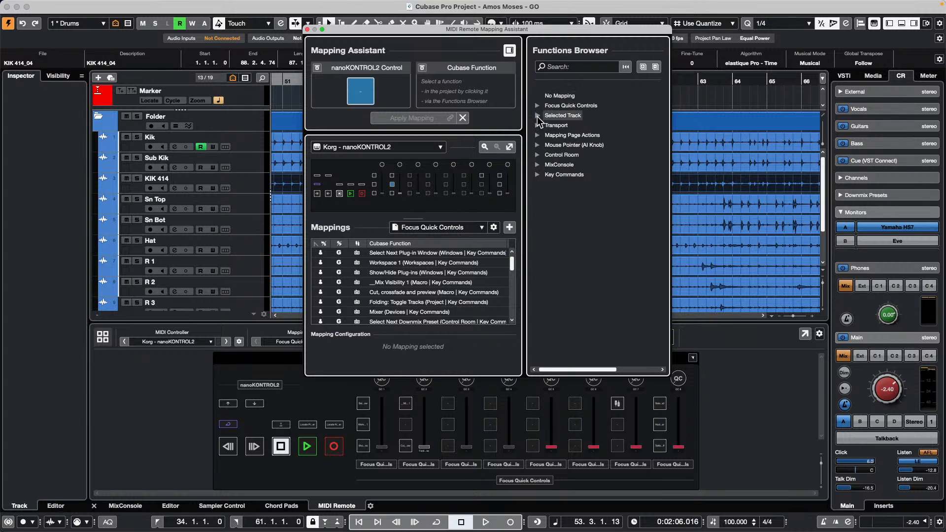
pyautogui.click(537, 174)
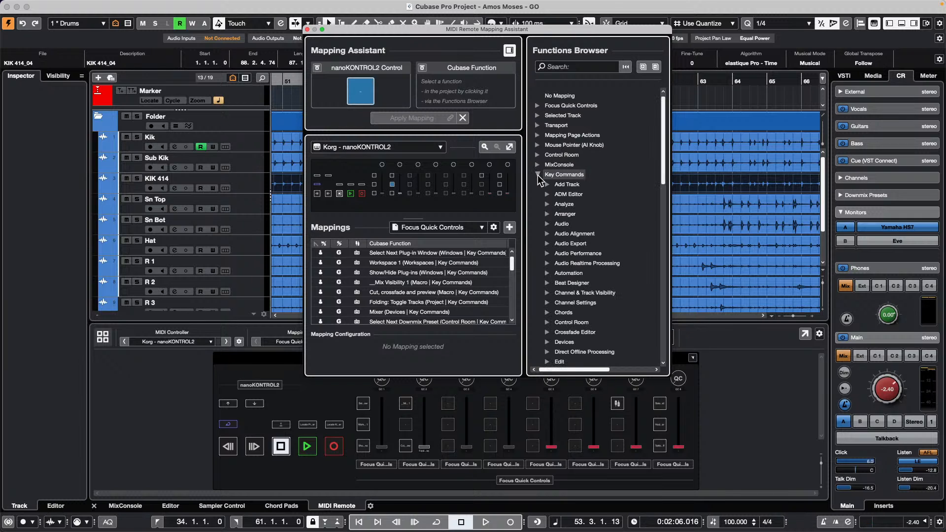
pyautogui.scroll(-10, 570, 245)
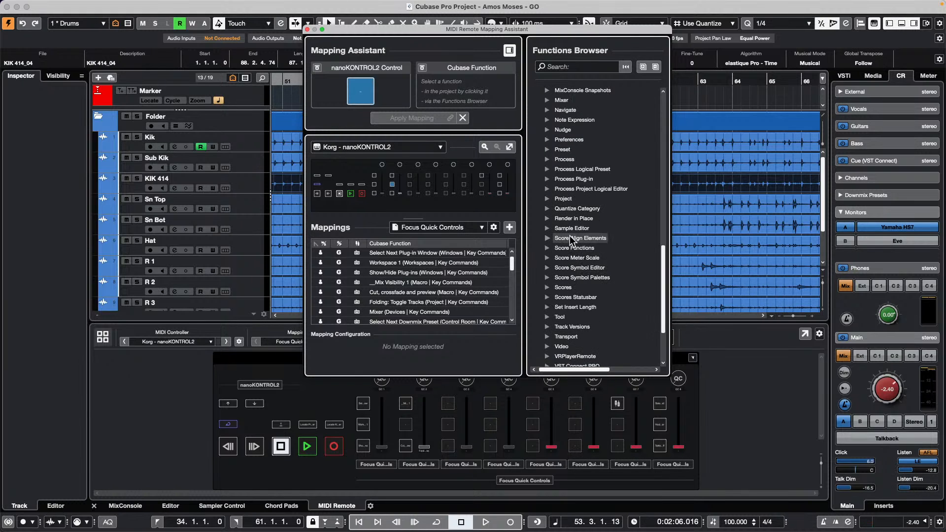
pyautogui.scroll(10, 548, 138)
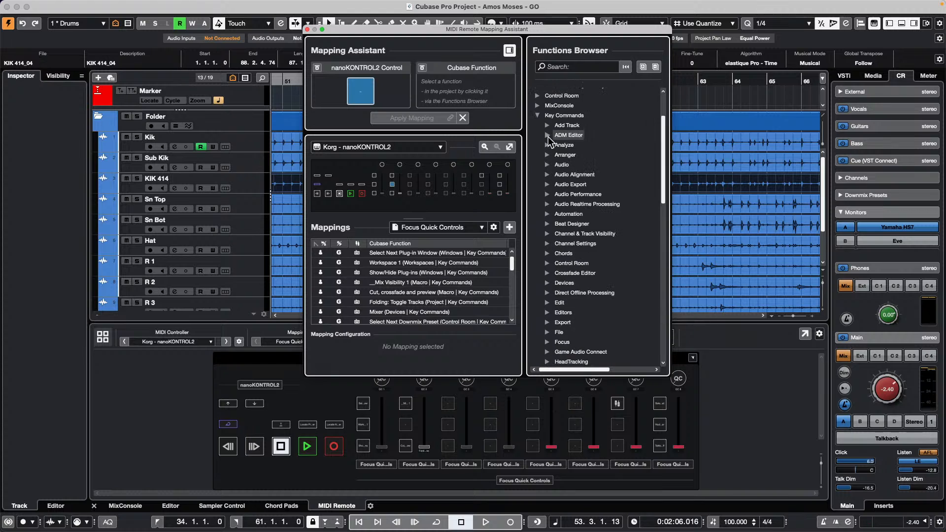
pyautogui.scroll(-3, 560, 269)
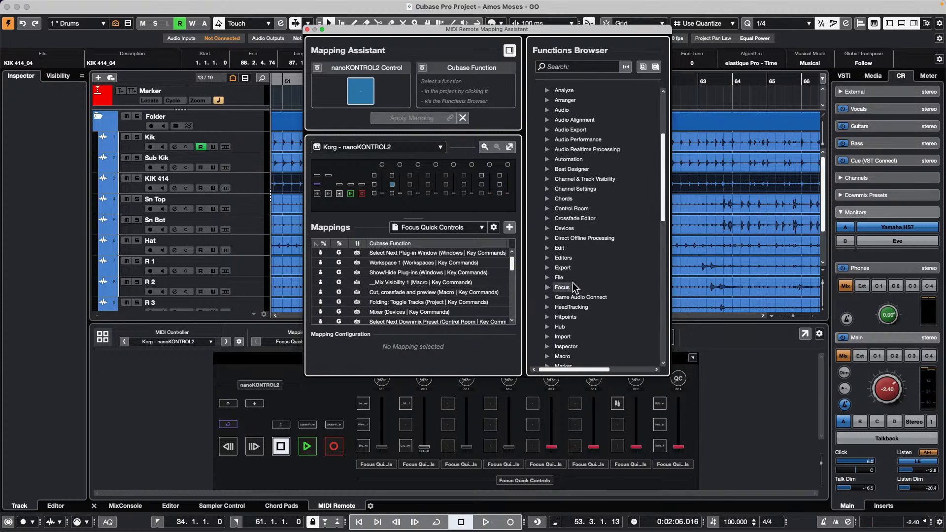
pyautogui.scroll(-2, 545, 264)
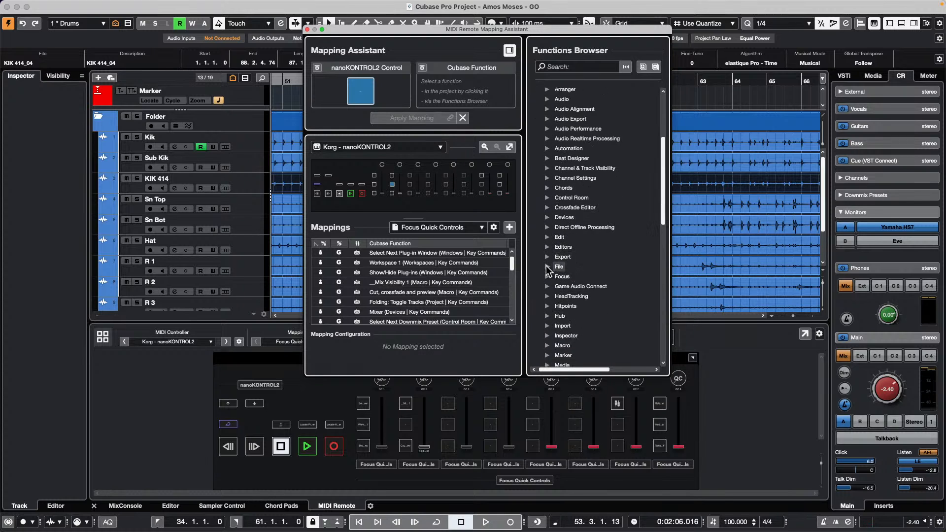
pyautogui.click(547, 335)
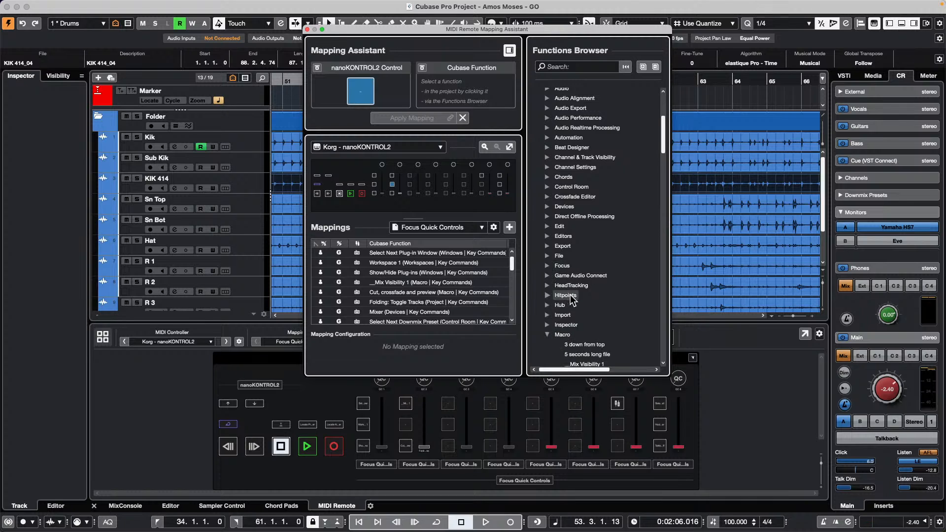
pyautogui.scroll(-1, 569, 300)
pyautogui.scroll(-1, 572, 301)
pyautogui.click(585, 358)
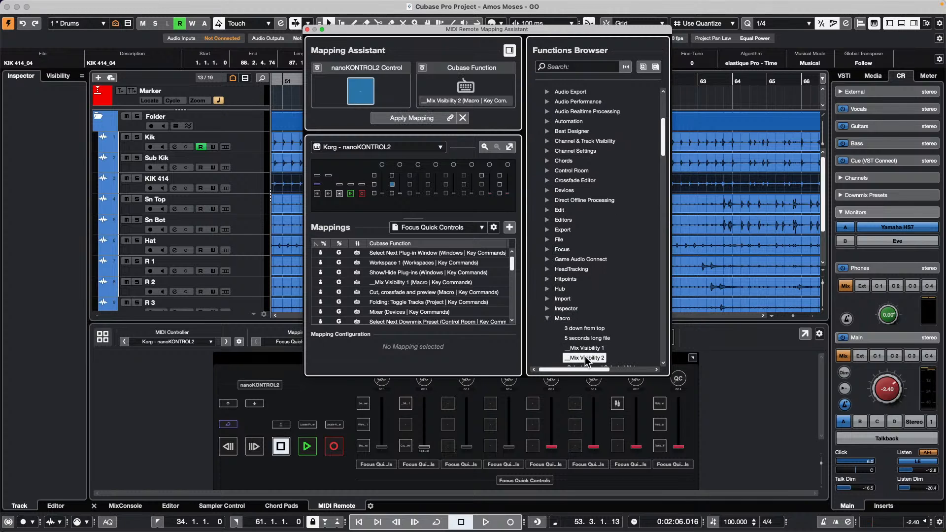
pyautogui.click(414, 120)
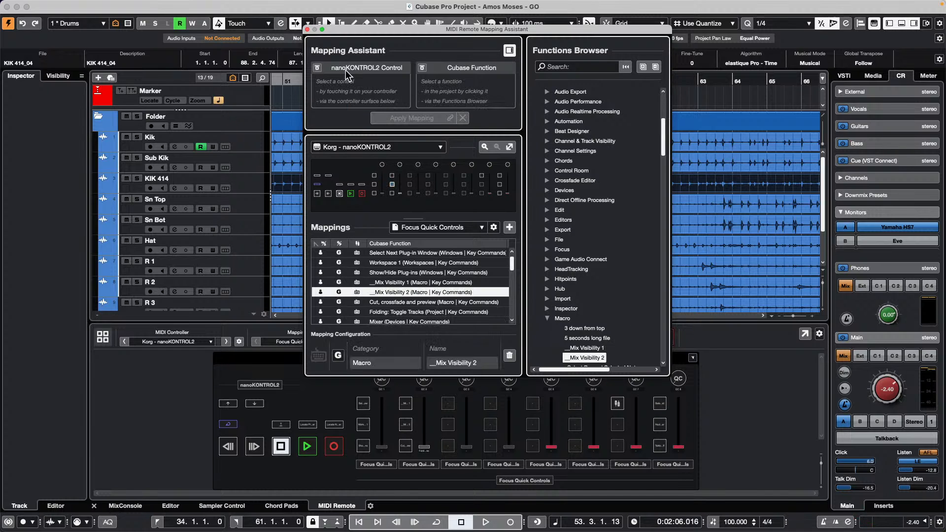
# - Switch to the bass and guitar tracks with Mix Visibility 2, back to drums with Mix Visibility 1, then close the project
pyautogui.click(308, 29)
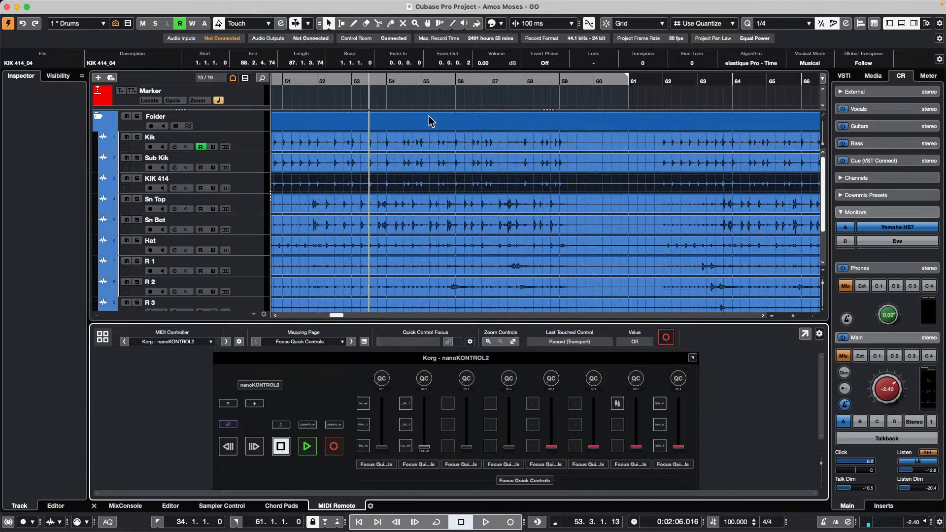
pyautogui.press('F3')
pyautogui.press('F3')
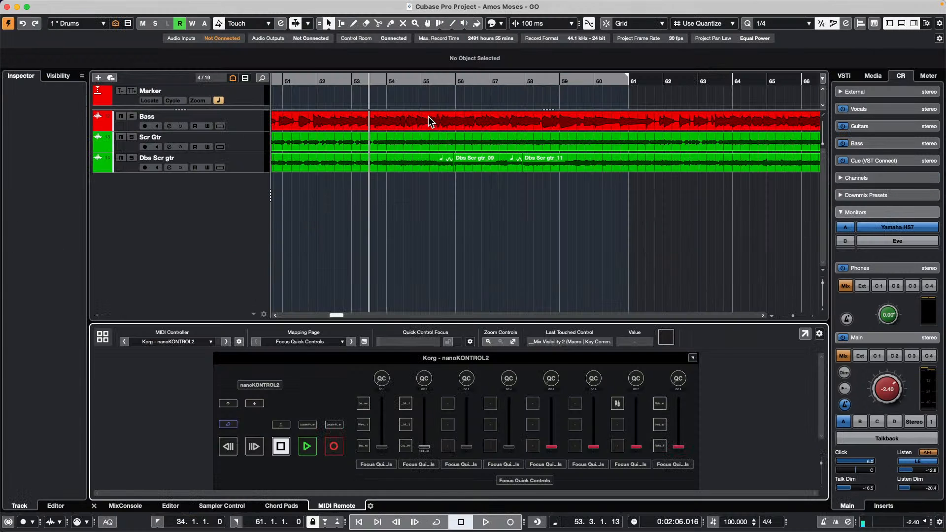
pyautogui.scroll(5, 428, 116)
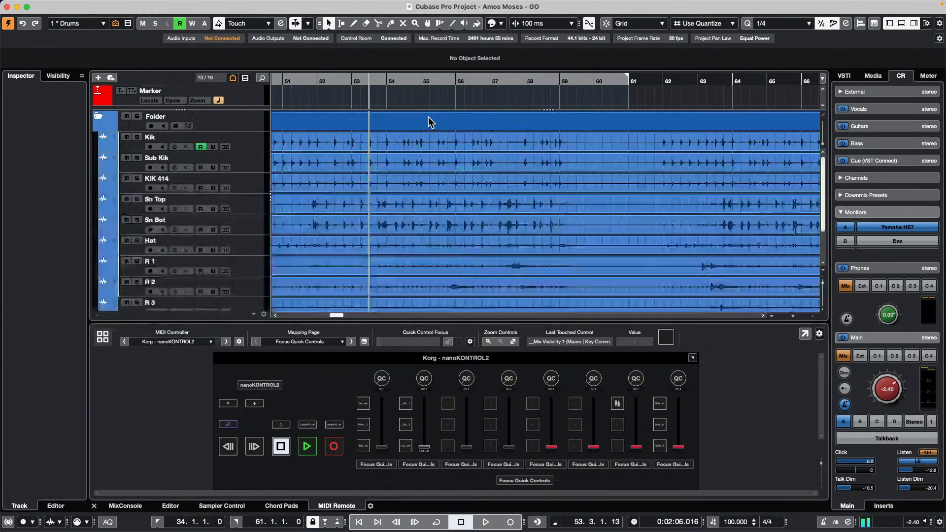
pyautogui.press('F3')
pyautogui.press('F3')
pyautogui.press('F3')
pyautogui.press('F3')
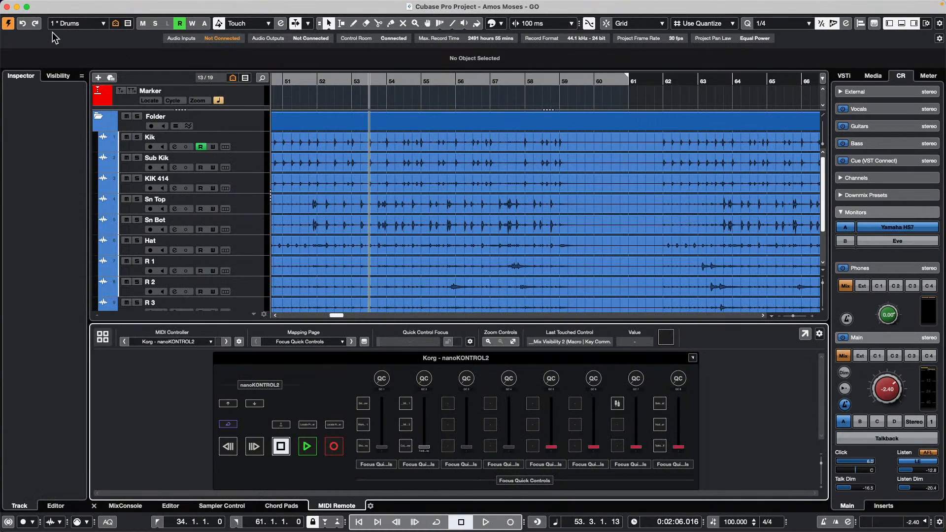
pyautogui.click(7, 7)
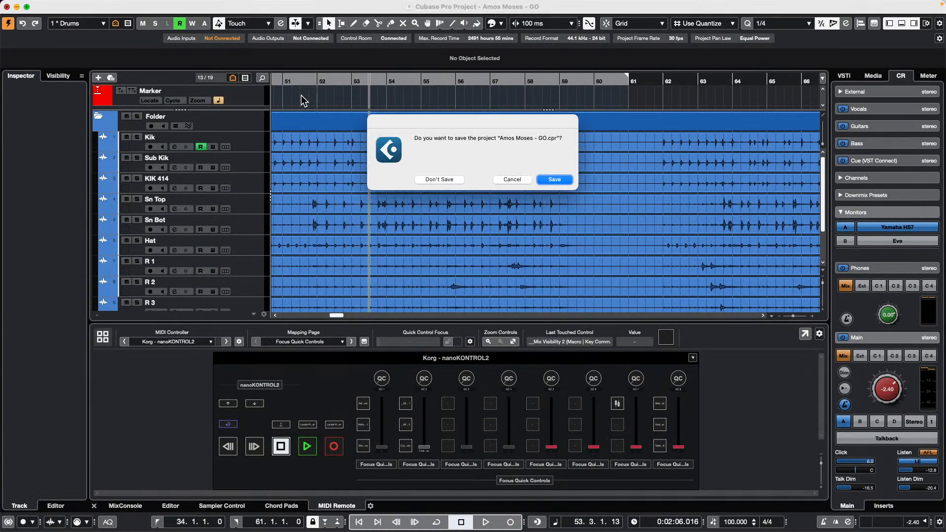
# - Cancel the save prompt and inspect the __Mix Visibility 1 and 2 macros in Key Commands
pyautogui.click(515, 180)
pyautogui.click(79, 4)
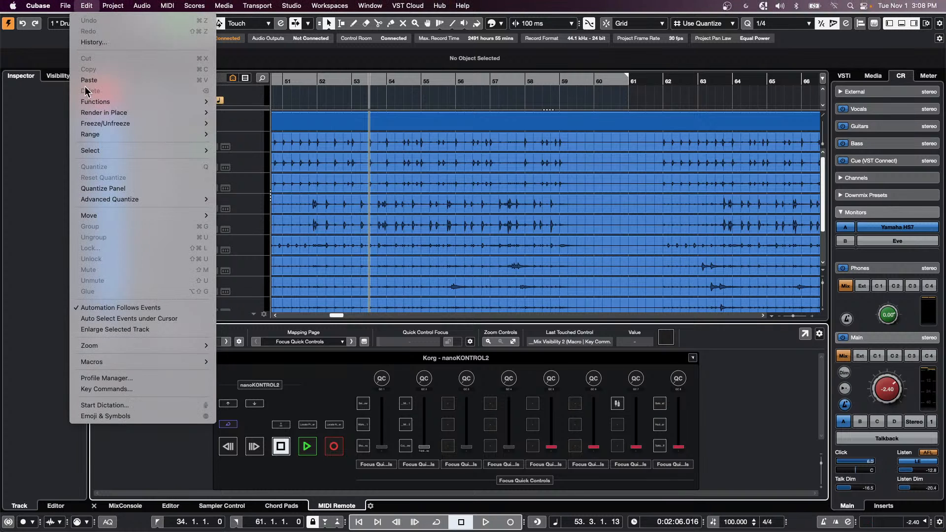
pyautogui.click(138, 389)
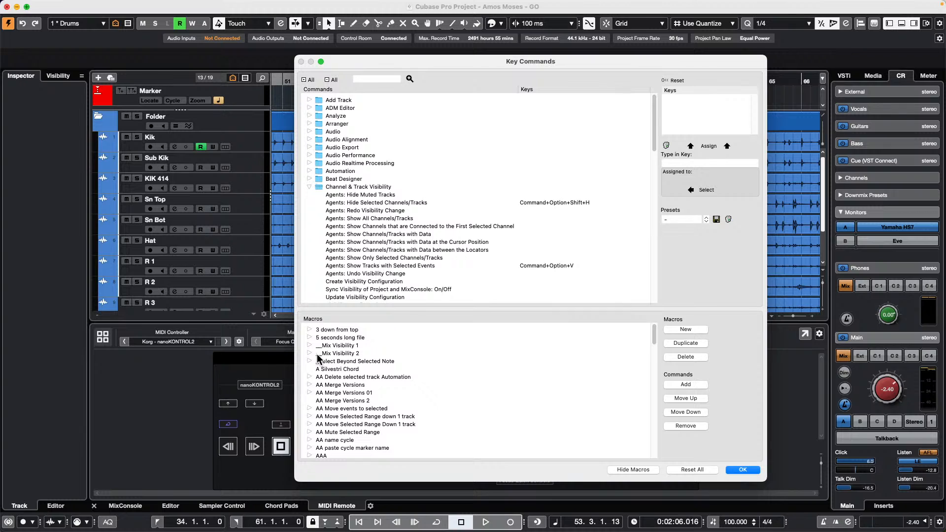
pyautogui.click(309, 353)
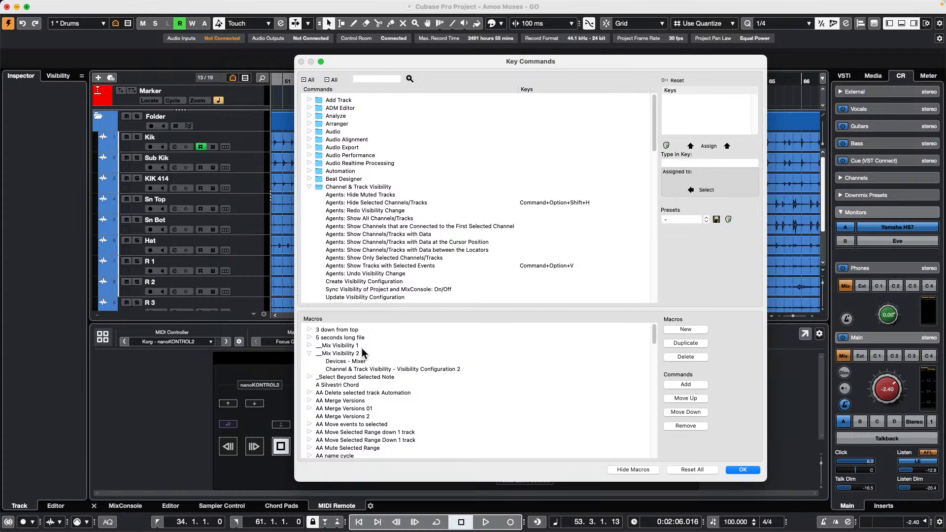
pyautogui.click(310, 345)
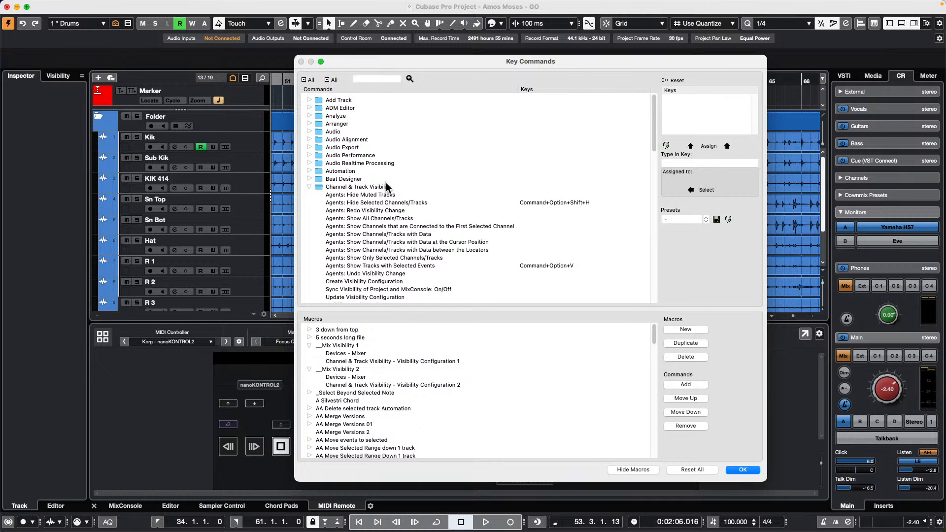
pyautogui.click(737, 470)
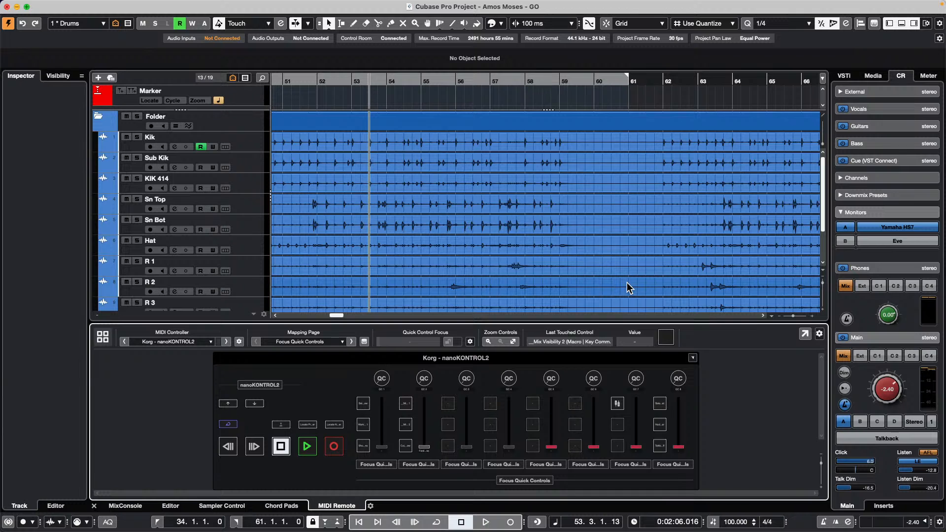
# - Open '4 jump off.cpr' from Recent Projects and maximize its project window
pyautogui.scroll(-3, 382, 171)
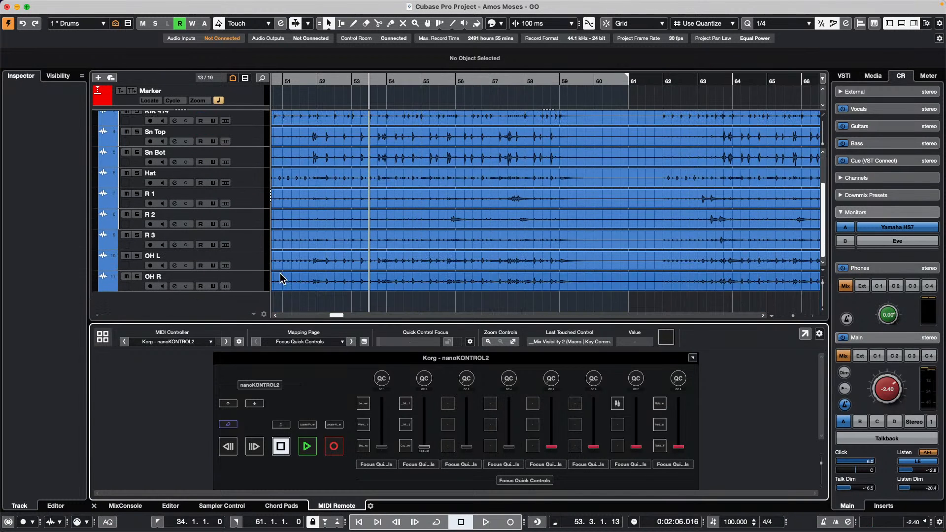
pyautogui.scroll(3, 296, 232)
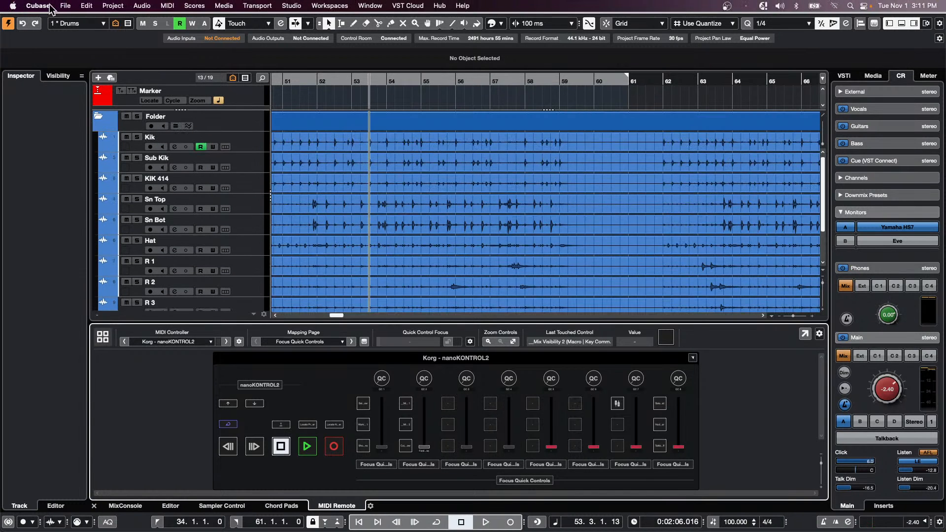
pyautogui.click(65, 6)
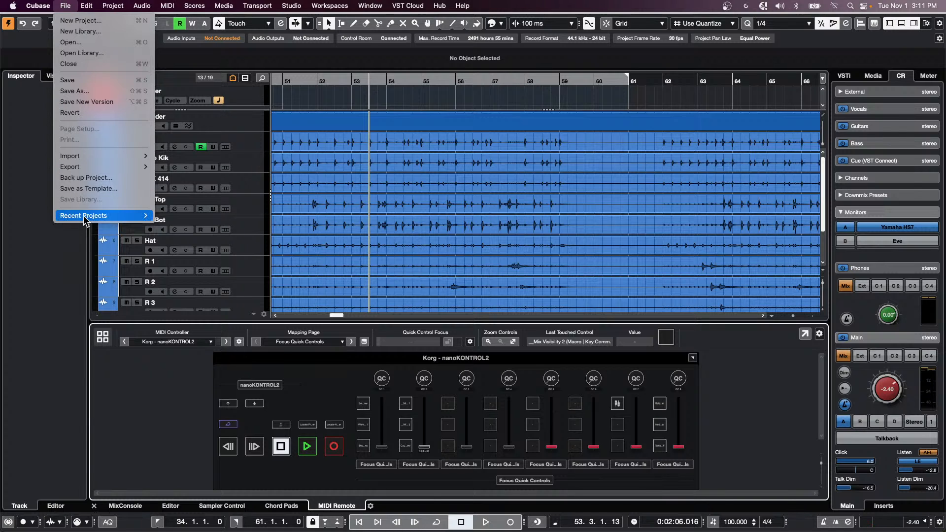
pyautogui.moveTo(83, 220)
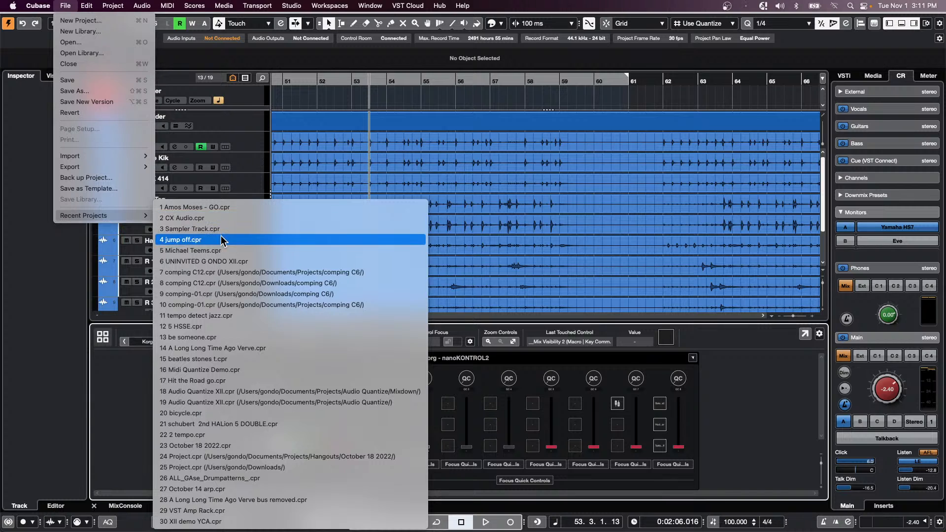
pyautogui.click(222, 241)
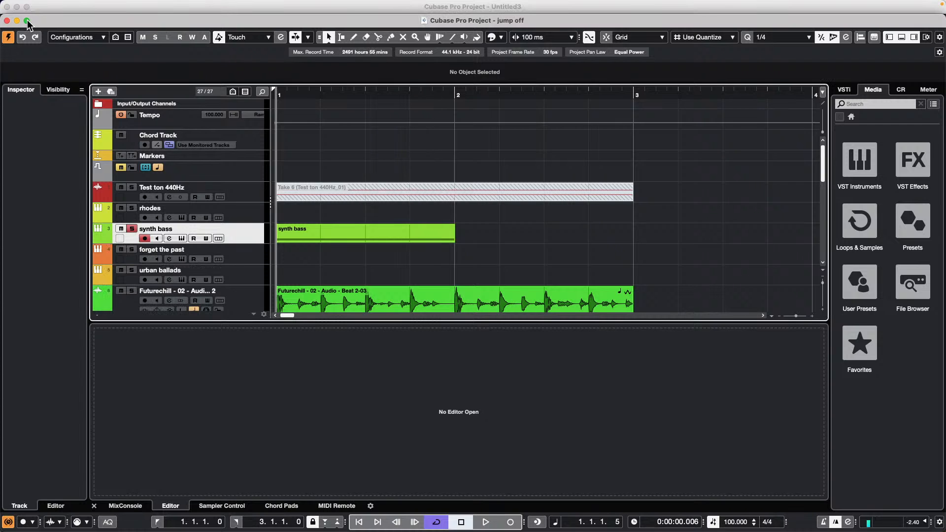
pyautogui.click(27, 20)
# - Zoom the arrangement out to bars 1–27 and open the E.Piano part for editing
pyautogui.scroll(-3, 376, 189)
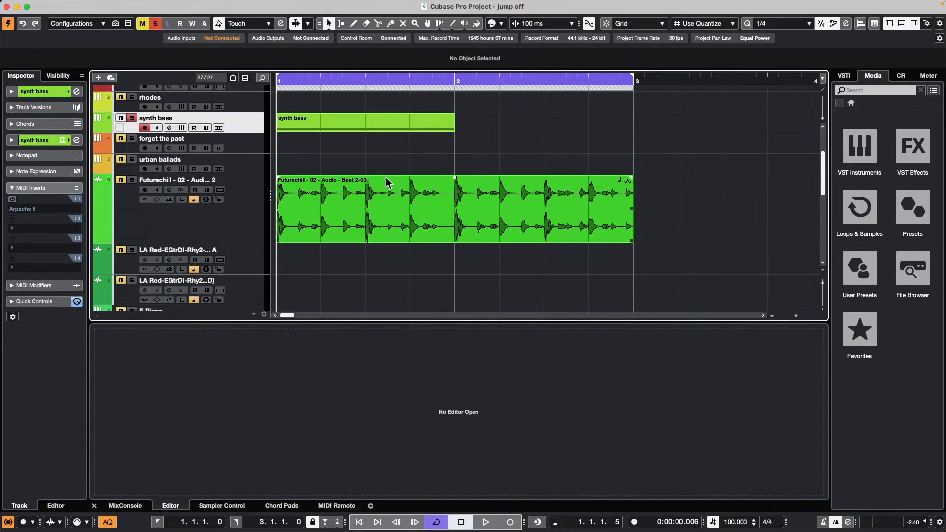
pyautogui.moveTo(358, 78); pyautogui.dragTo(482, 143)
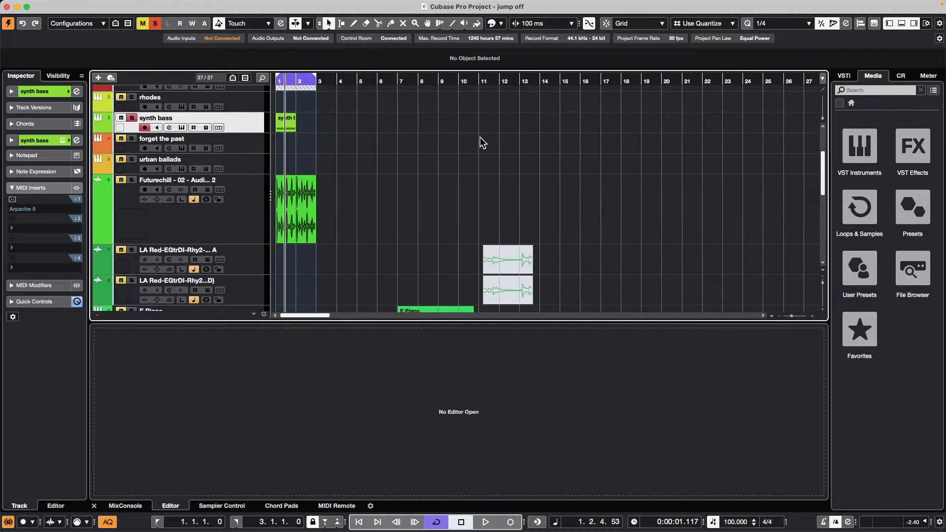
pyautogui.scroll(-4, 481, 143)
pyautogui.doubleClick(460, 203)
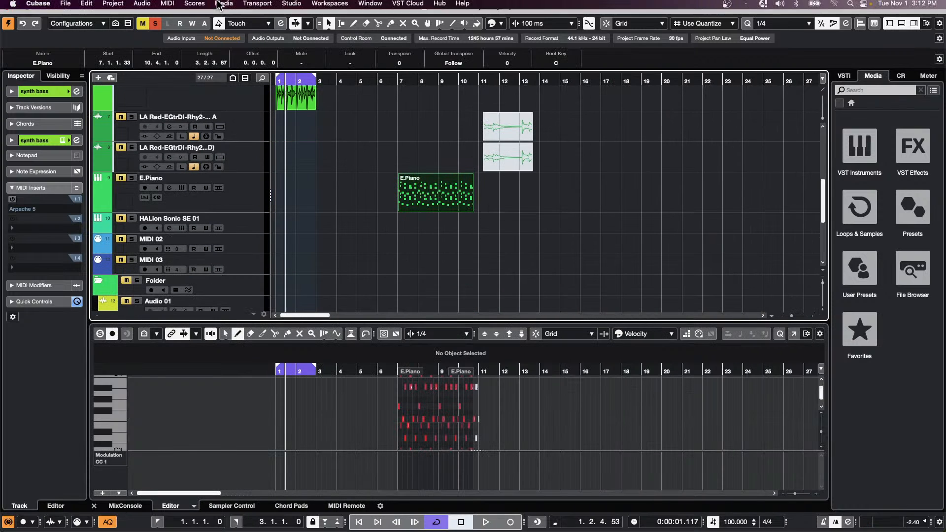
pyautogui.click(167, 4)
pyautogui.moveTo(83, 8)
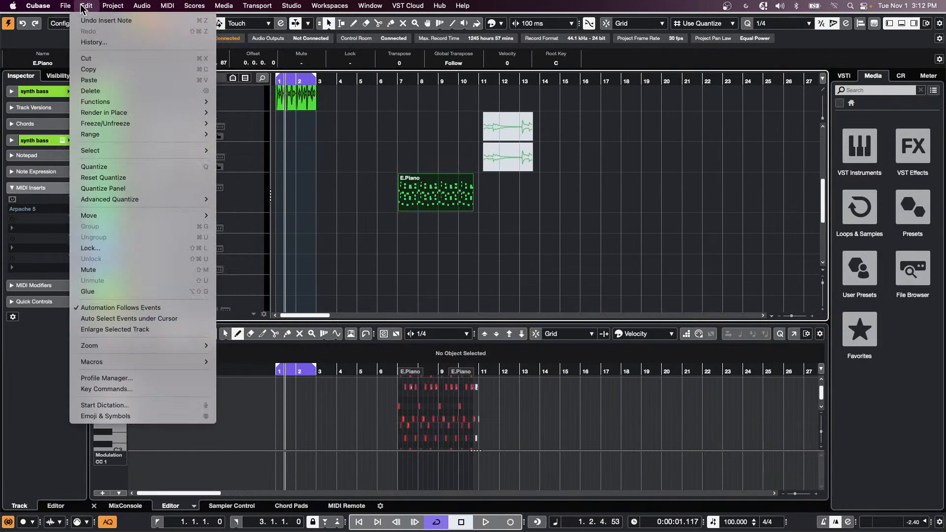
pyautogui.moveTo(152, 127)
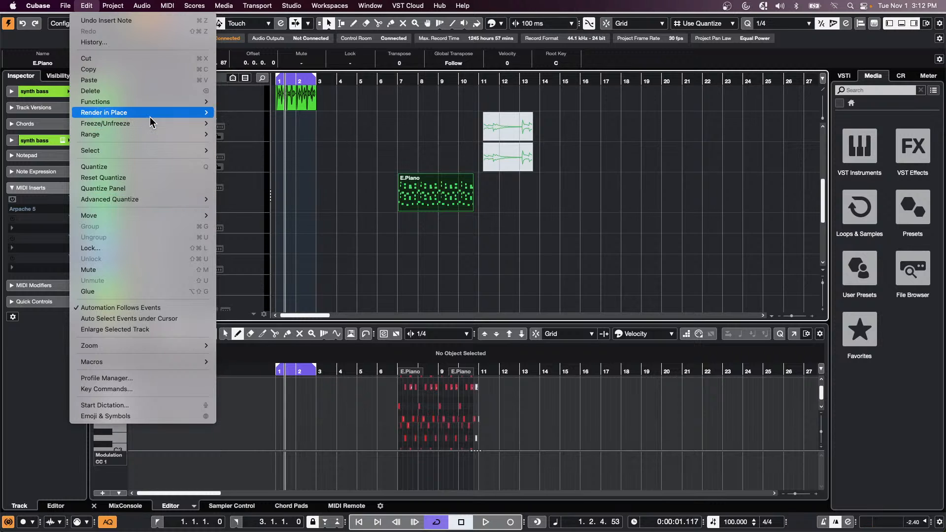
pyautogui.click(346, 221)
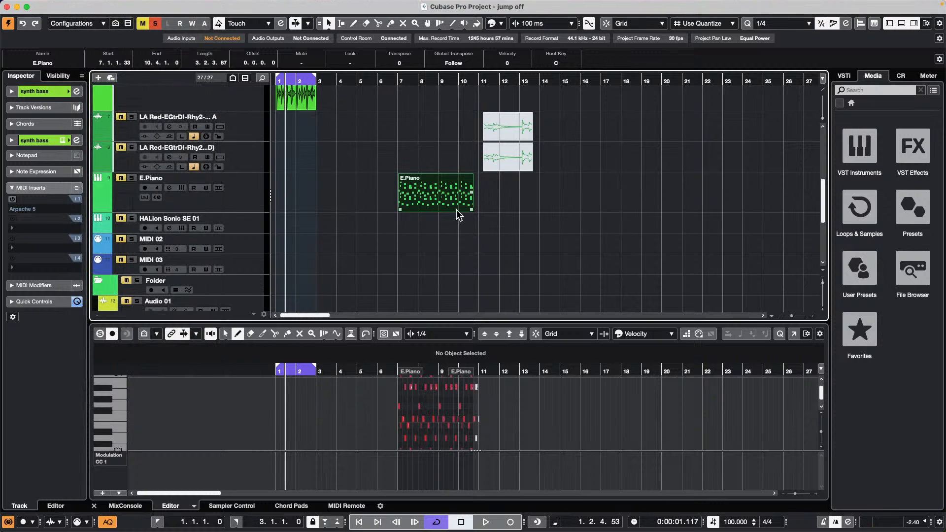
# - Solo and select the E.Piano track, then open the Render in Place settings
pyautogui.click(132, 178)
pyautogui.click(236, 195)
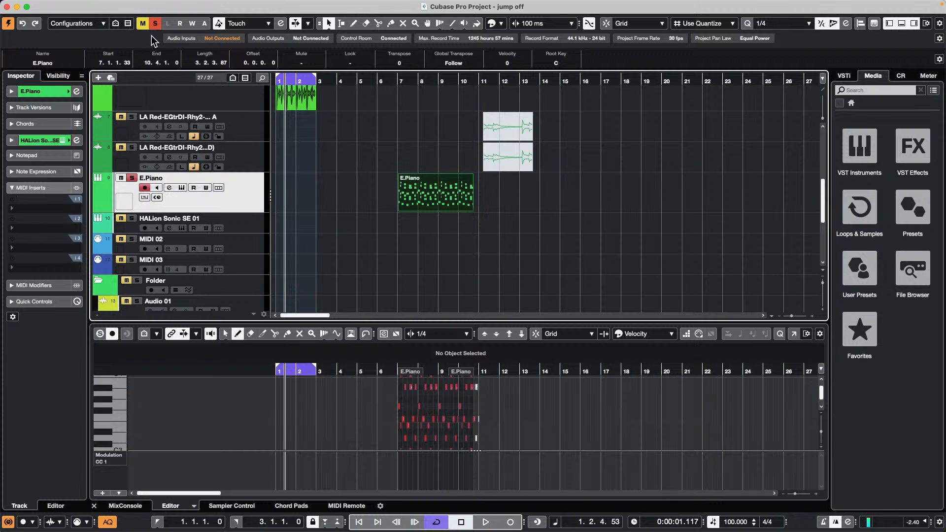
pyautogui.click(87, 6)
pyautogui.moveTo(107, 116)
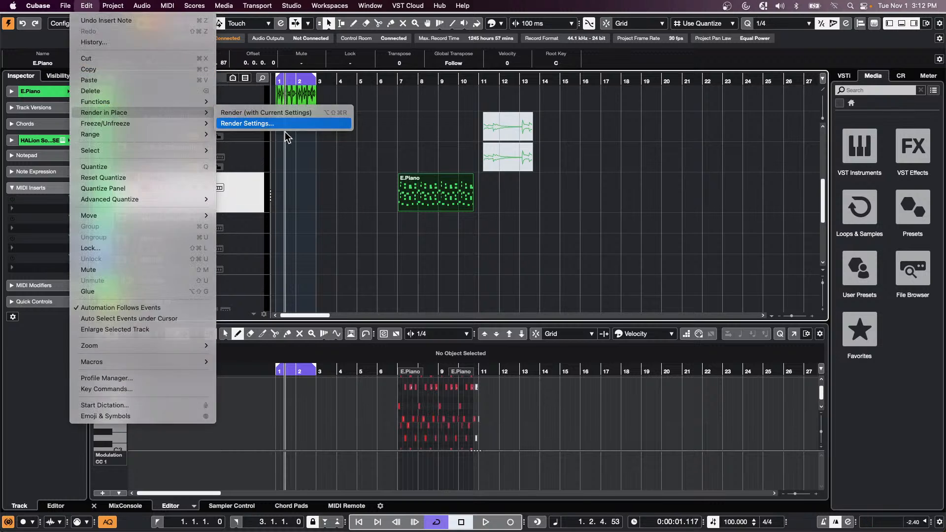
pyautogui.click(243, 124)
# - Render E.Piano to a new audio track, then toggle the original part's mute with the Mute tool
pyautogui.click(533, 365)
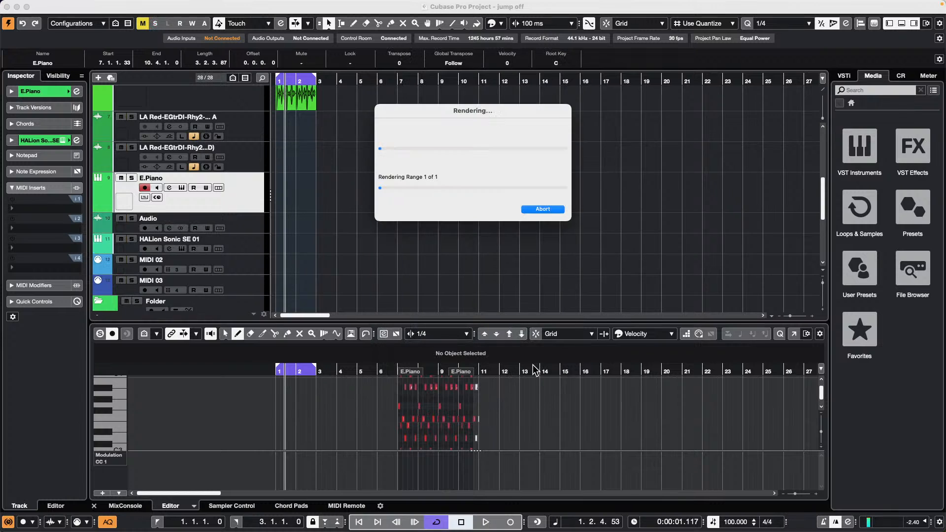
pyautogui.click(541, 229)
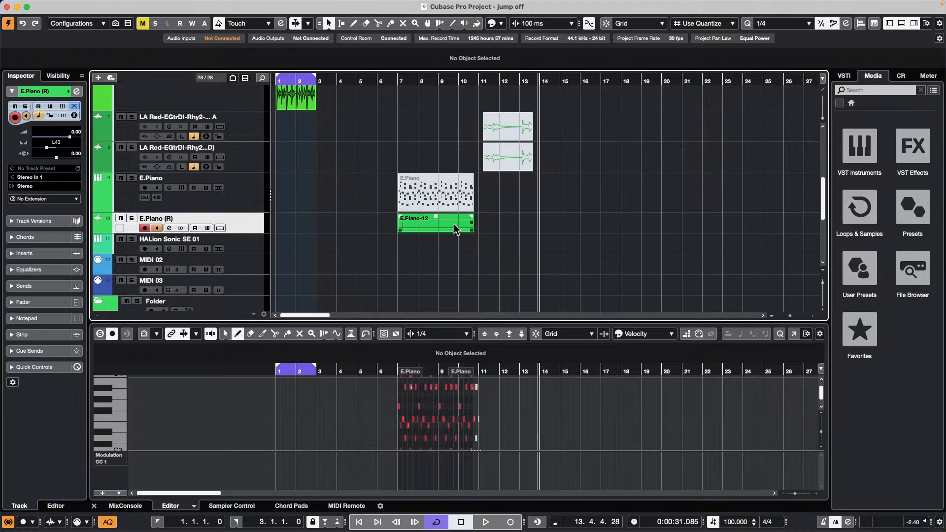
pyautogui.rightClick(423, 211)
pyautogui.click(503, 209)
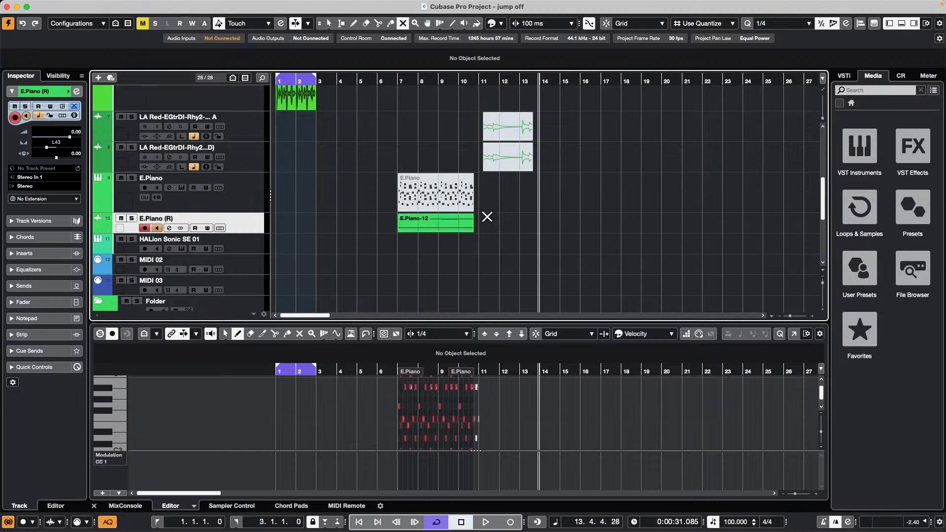
pyautogui.click(454, 201)
pyautogui.click(525, 229)
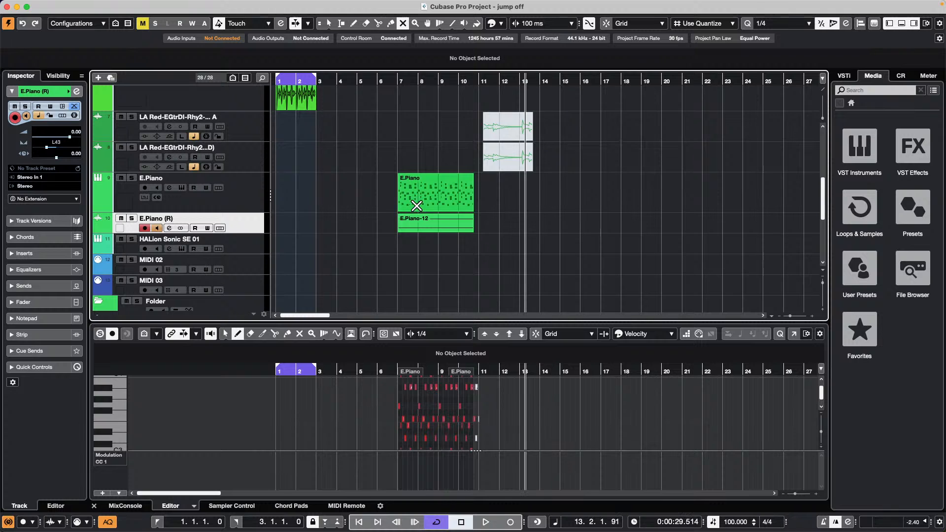
pyautogui.press('1')
# - Select the original E.Piano MIDI part and mute it with the Mute tool
pyautogui.click(439, 202)
pyautogui.rightClick(439, 202)
pyautogui.click(440, 203)
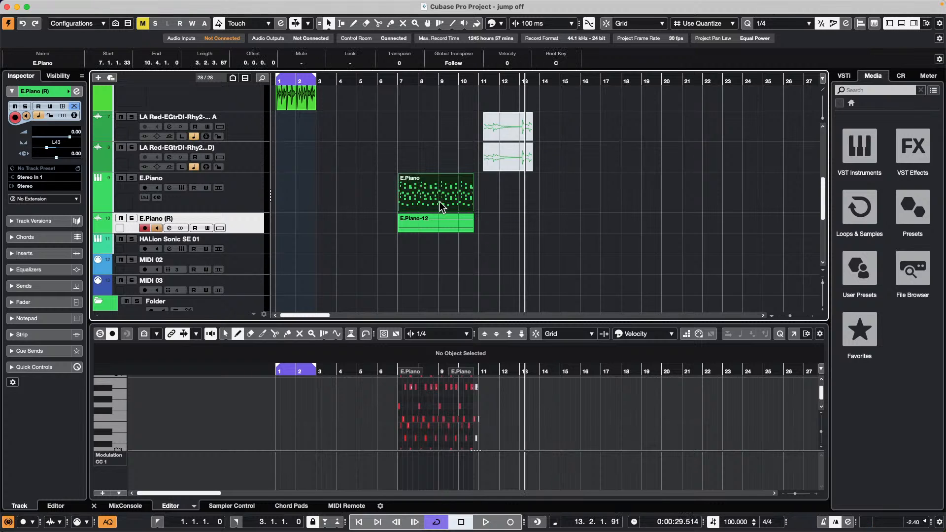
pyautogui.rightClick(440, 206)
pyautogui.click(515, 204)
pyautogui.click(450, 202)
pyautogui.click(500, 256)
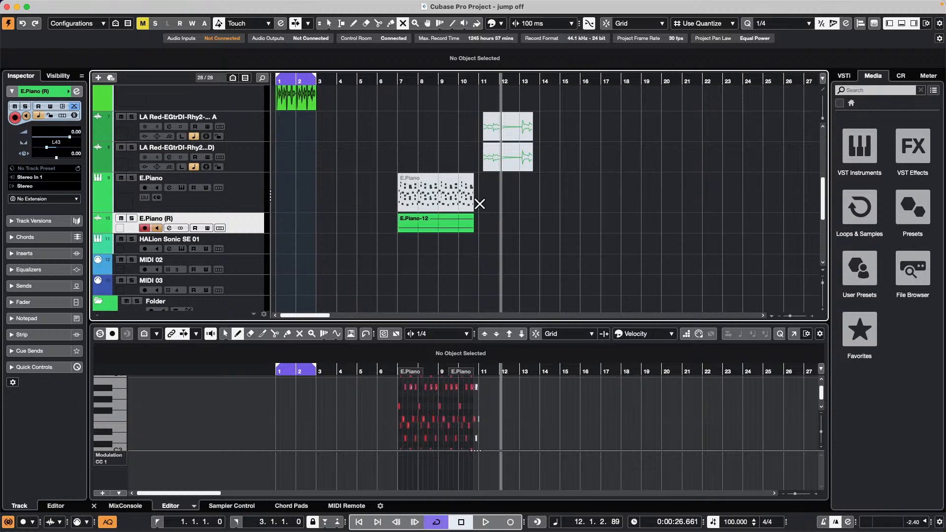
# - Toggle the E.Piano MIDI part's mute again, leaving it muted, and reselect it
pyautogui.rightClick(501, 230)
pyautogui.click(578, 232)
pyautogui.click(445, 205)
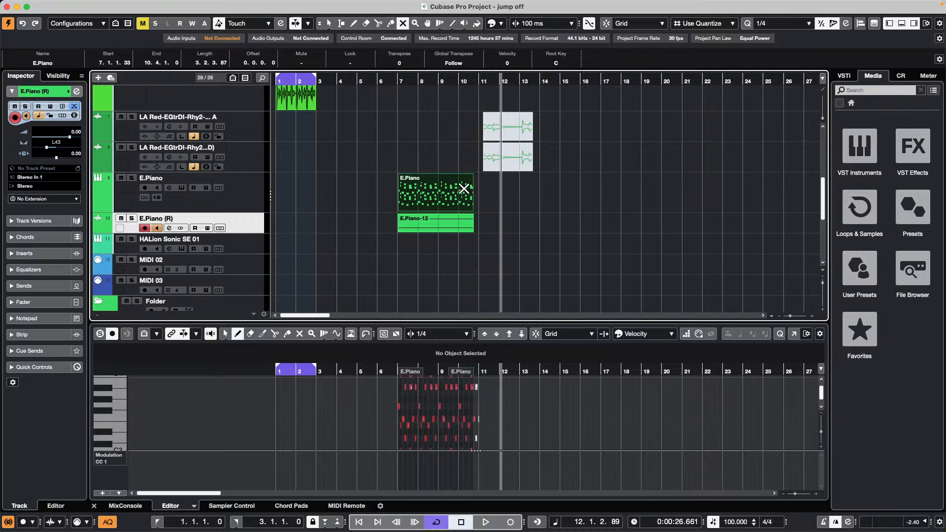
pyautogui.rightClick(458, 190)
pyautogui.click(527, 191)
pyautogui.click(450, 192)
pyautogui.click(448, 192)
pyautogui.click(442, 191)
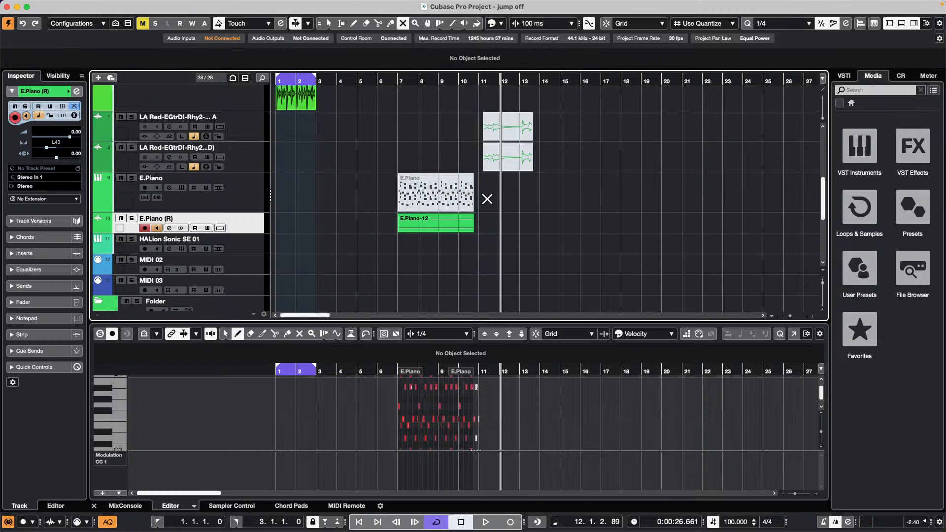
pyautogui.press('1')
pyautogui.click(448, 197)
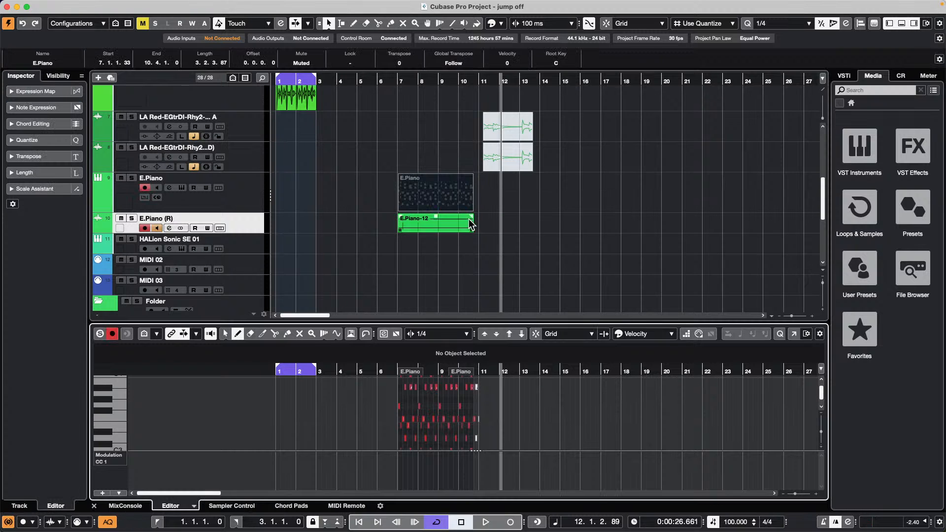
# - Undo the stray G#3, F#3, E3 and F3 notes accidentally added to the part with Cmd+Z
pyautogui.moveTo(405, 400); pyautogui.dragTo(477, 400)
pyautogui.moveTo(420, 413); pyautogui.dragTo(444, 413)
pyautogui.click(435, 425)
pyautogui.click(441, 420)
pyautogui.click(446, 413)
pyautogui.click(452, 425)
pyautogui.click(509, 272)
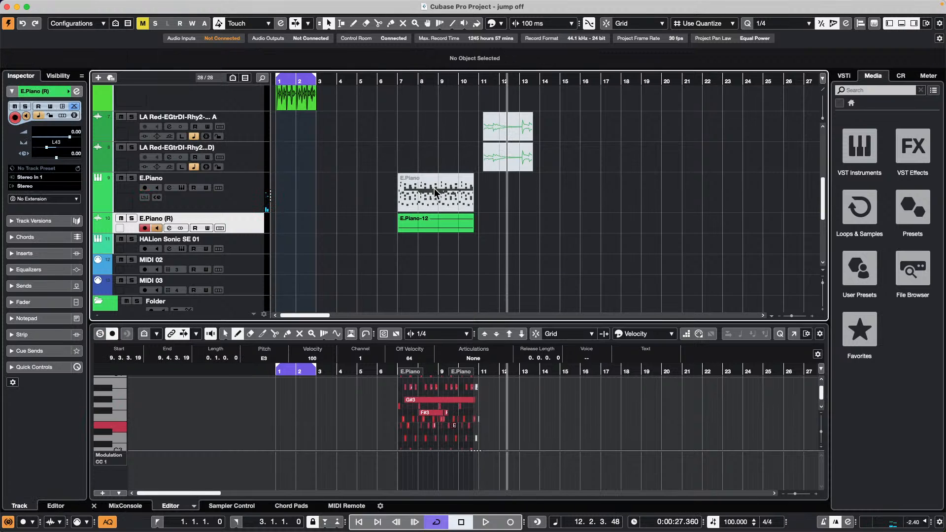
pyautogui.press('super+z')
pyautogui.press('super+z')
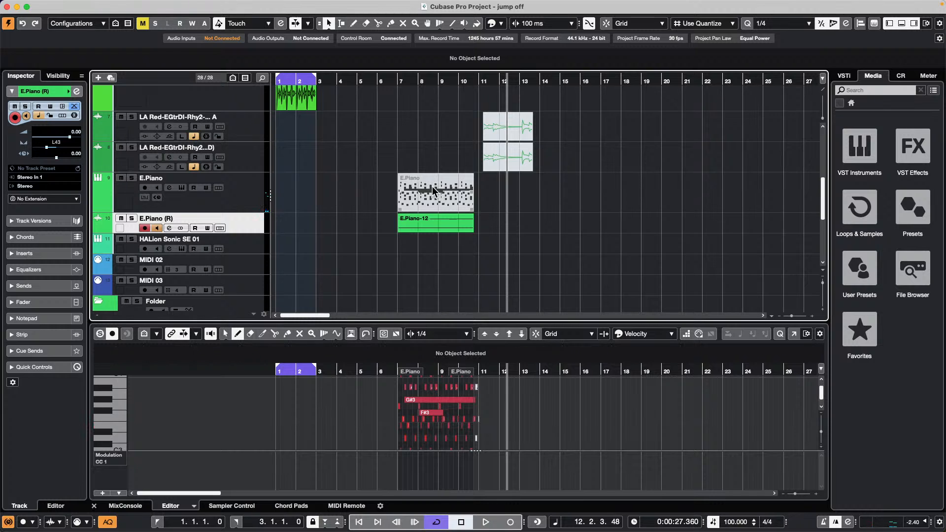
pyautogui.press('super+z')
pyautogui.press('super+z')
# - Leave the original E.Piano MIDI part muted so only the rendered audio plays
pyautogui.rightClick(430, 188)
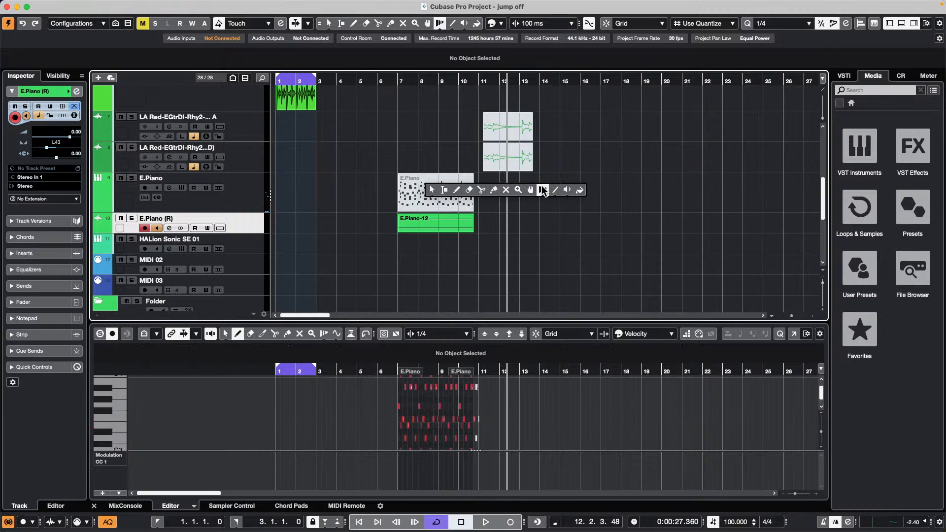
pyautogui.click(506, 190)
pyautogui.click(427, 202)
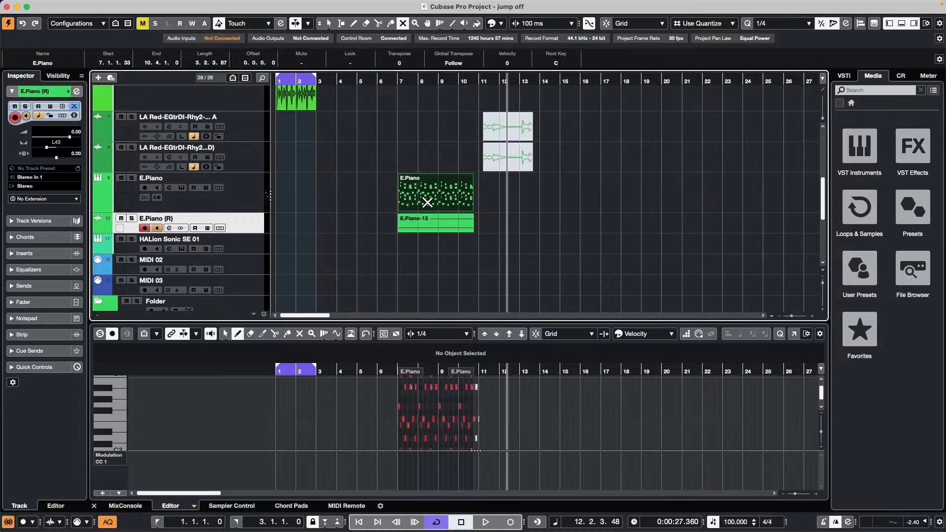
pyautogui.click(427, 202)
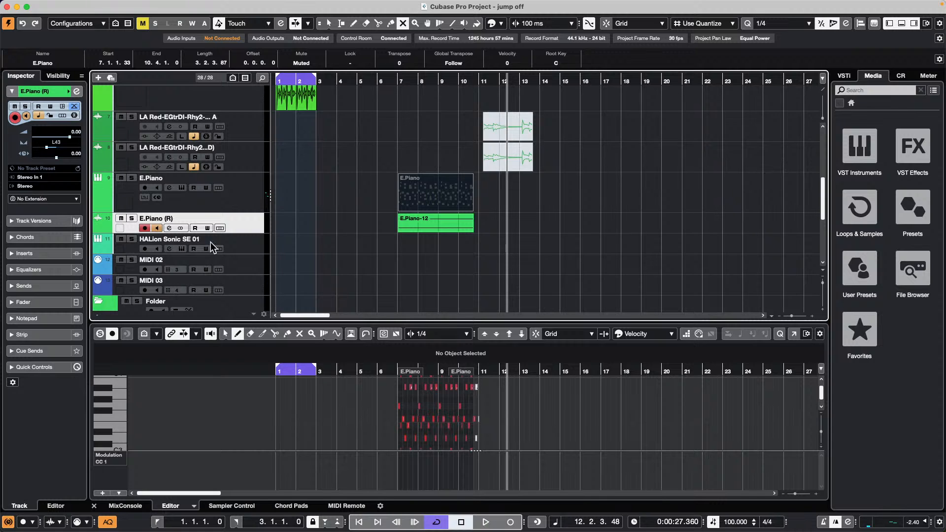
# - Load VST Bass Amp from the Distortion category into the E.Piano (R) track's first insert slot
pyautogui.rightClick(249, 222)
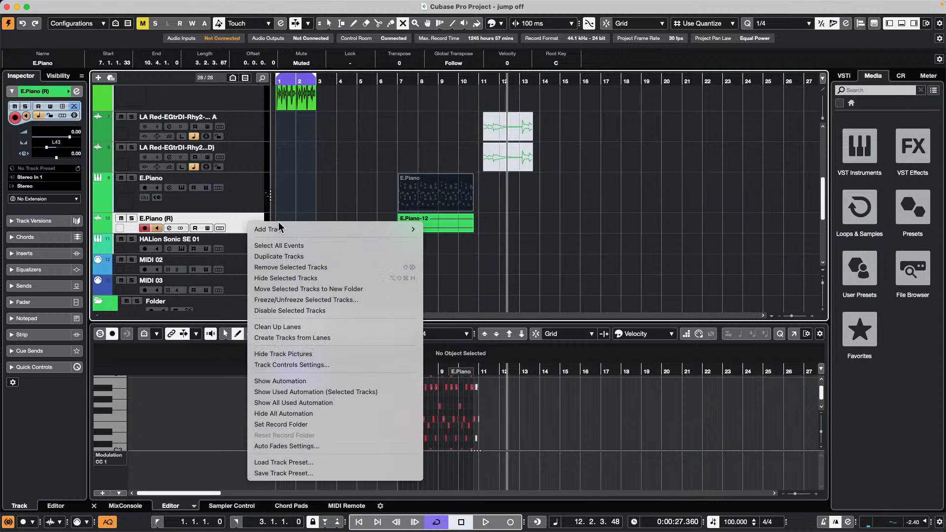
pyautogui.click(43, 302)
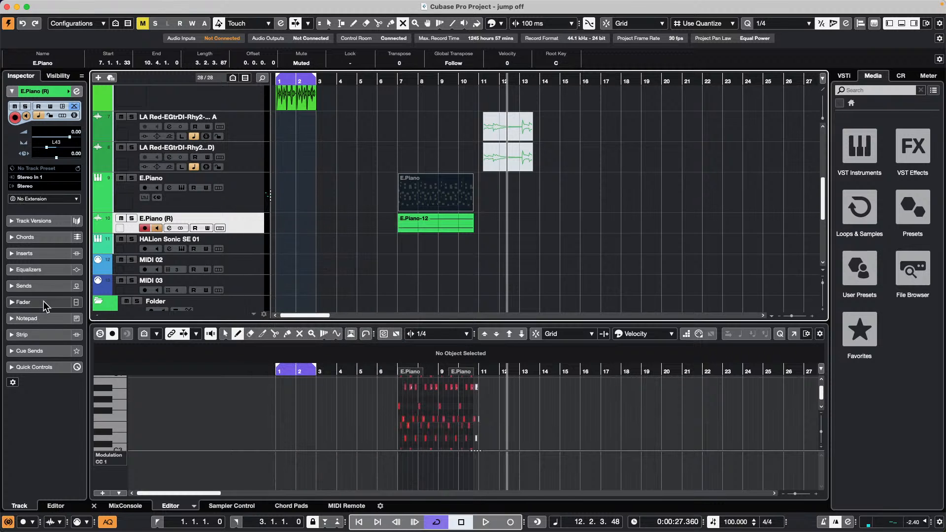
pyautogui.click(55, 253)
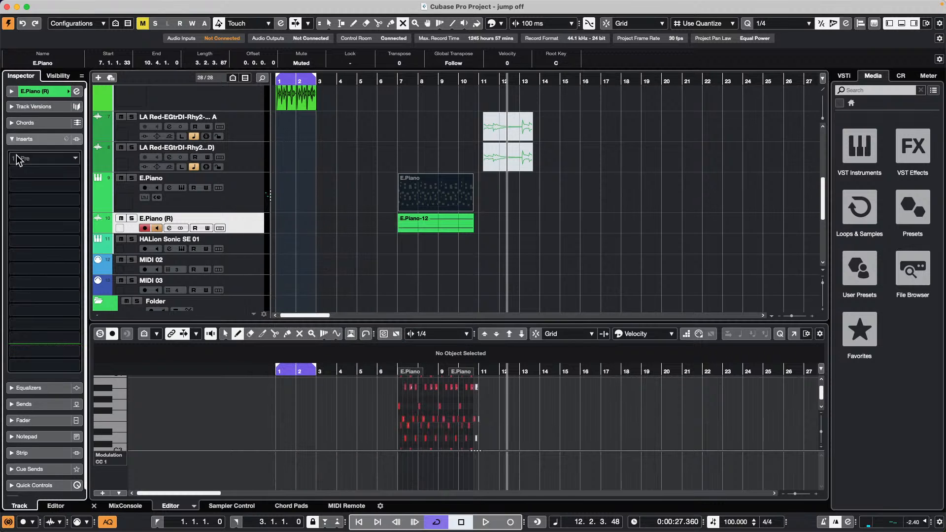
pyautogui.click(20, 157)
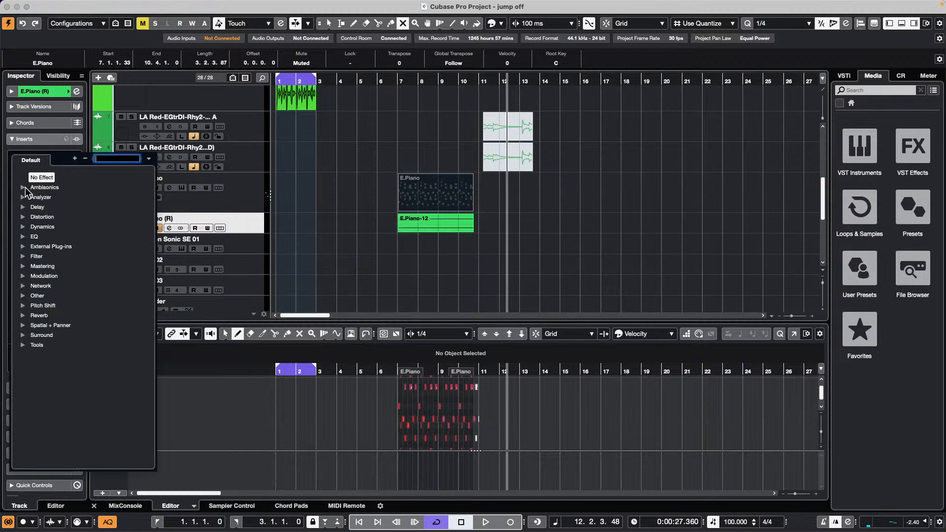
pyautogui.click(22, 217)
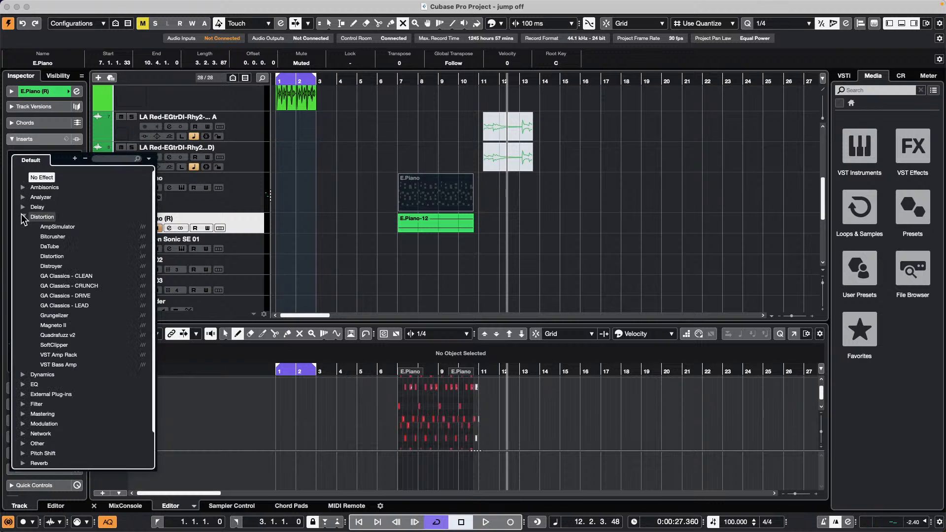
pyautogui.click(79, 363)
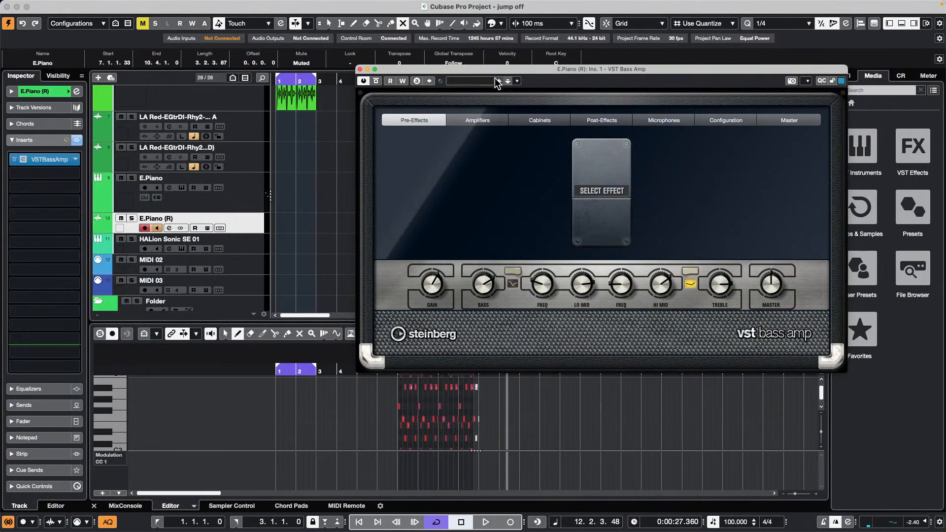
# - Audition the Greyhound, Green T, Paradise and iTech amp models in VST Bass Amp
pyautogui.moveTo(493, 71); pyautogui.dragTo(240, 52)
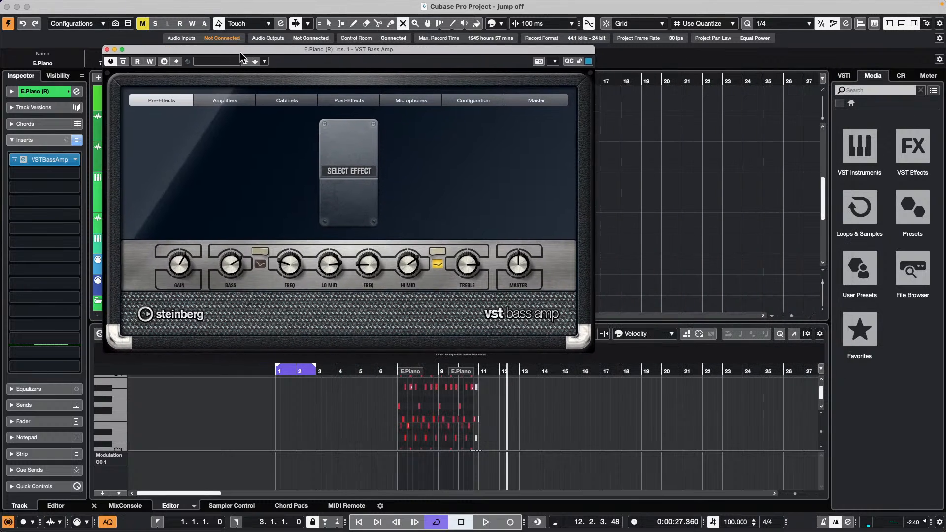
pyautogui.click(220, 101)
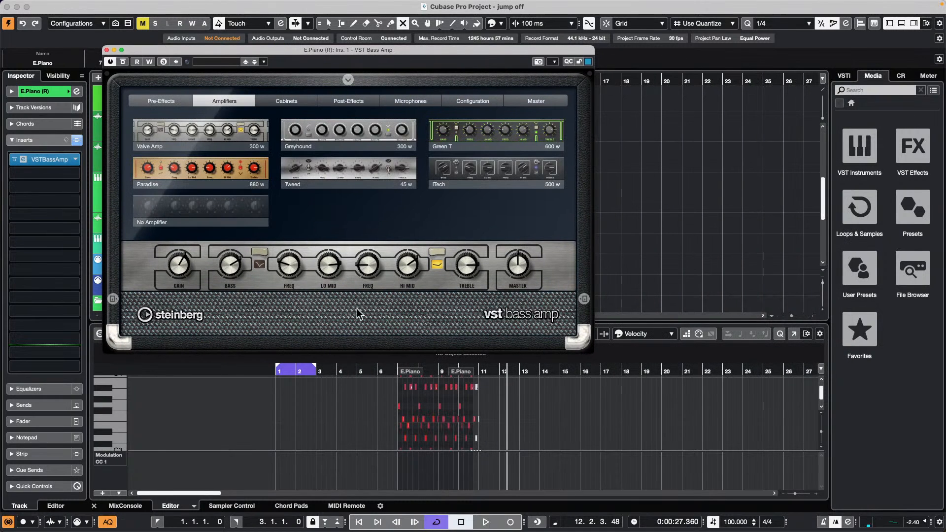
pyautogui.click(378, 126)
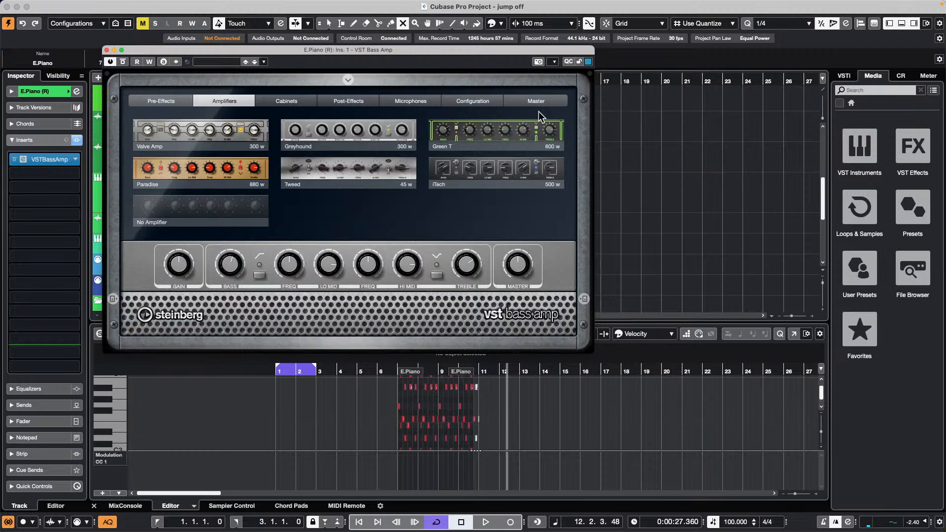
pyautogui.click(522, 142)
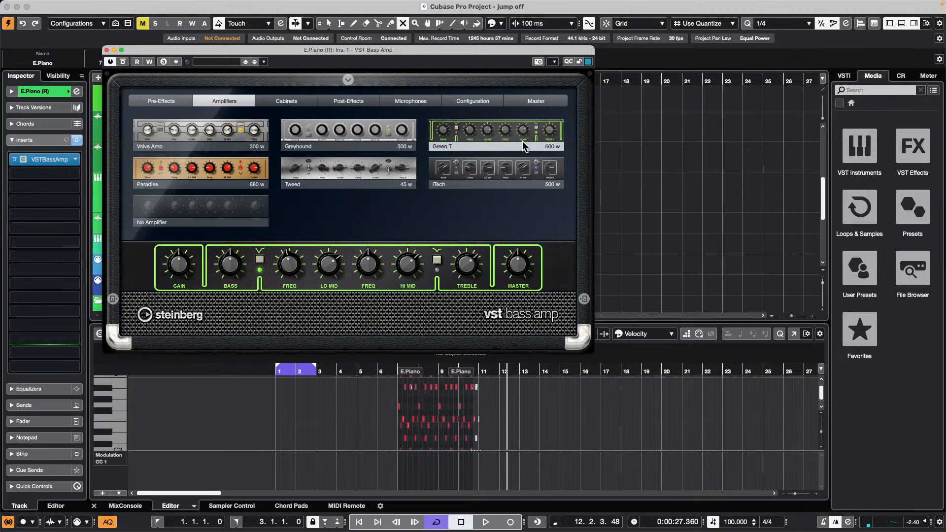
pyautogui.click(242, 168)
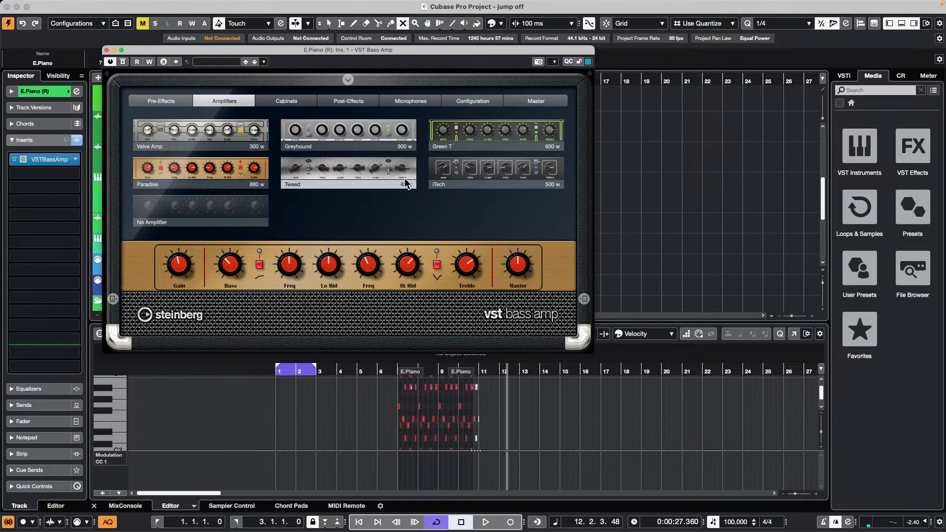
pyautogui.click(407, 132)
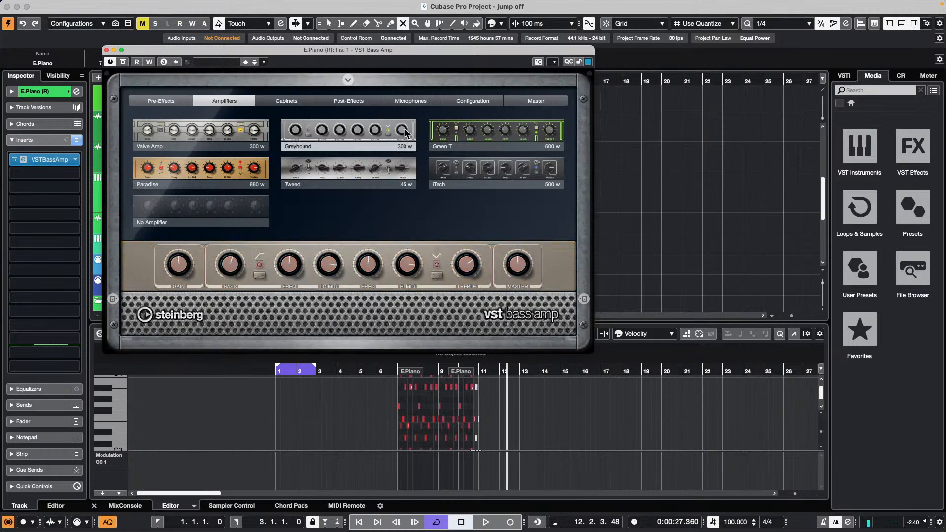
pyautogui.click(520, 129)
pyautogui.click(475, 167)
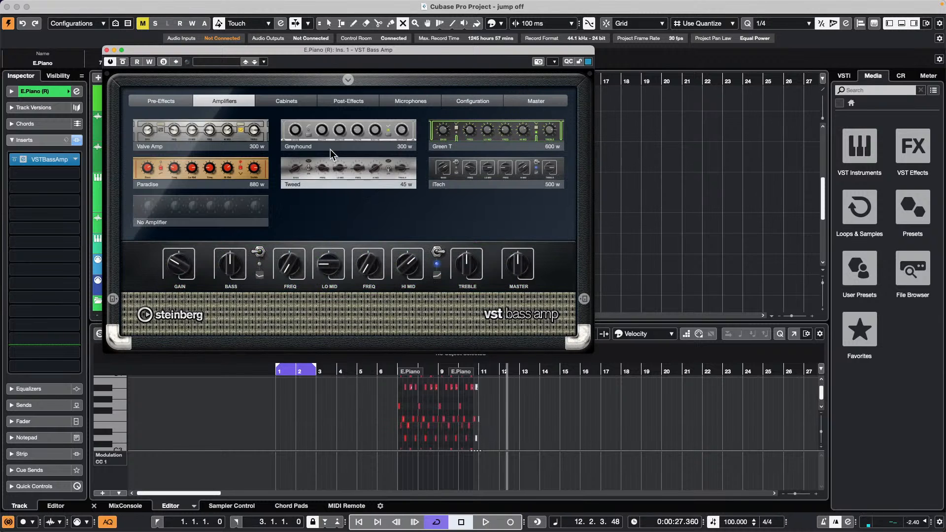
# - Check the cabinet choices and add Magneto II as a post-effect
pyautogui.click(274, 101)
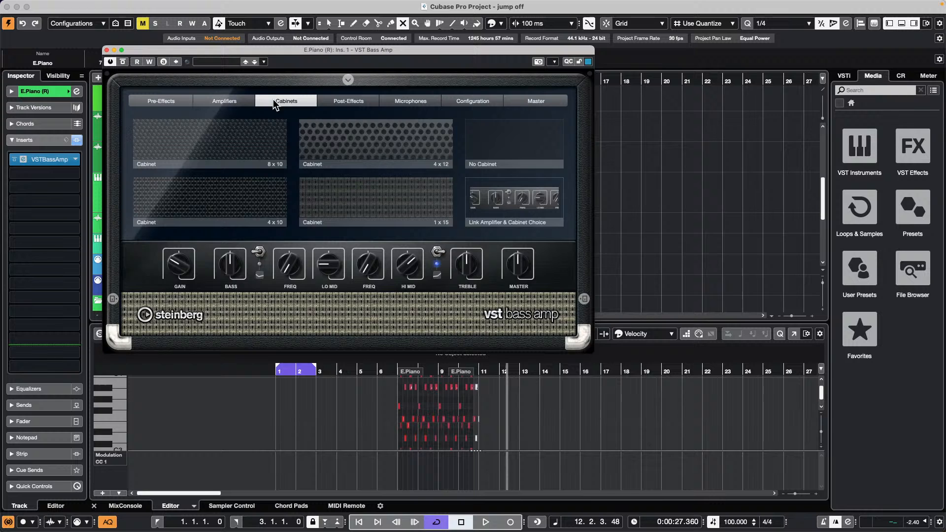
pyautogui.click(356, 102)
pyautogui.click(350, 174)
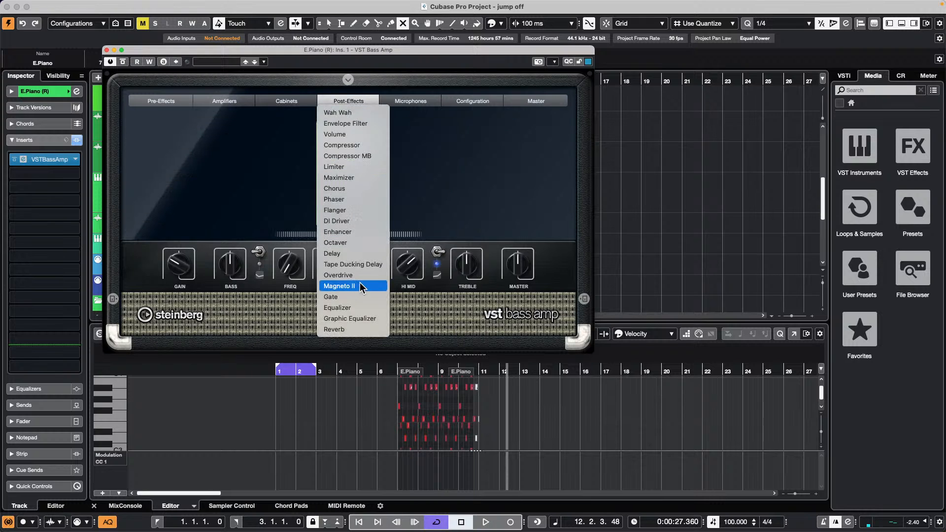
pyautogui.click(360, 285)
# - Look over the Microphones, Configuration, Pre-Effects and Master pages, then close the amp window
pyautogui.click(419, 103)
pyautogui.moveTo(375, 221)
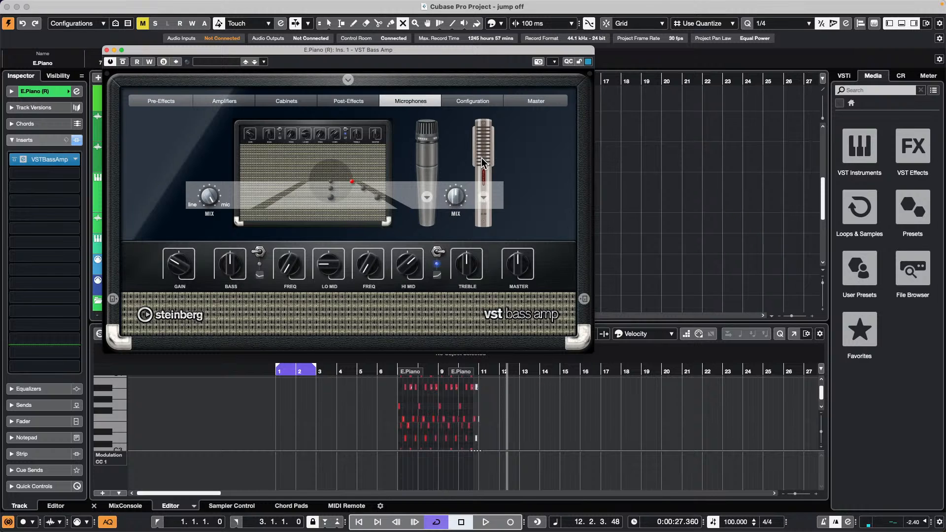
pyautogui.click(475, 101)
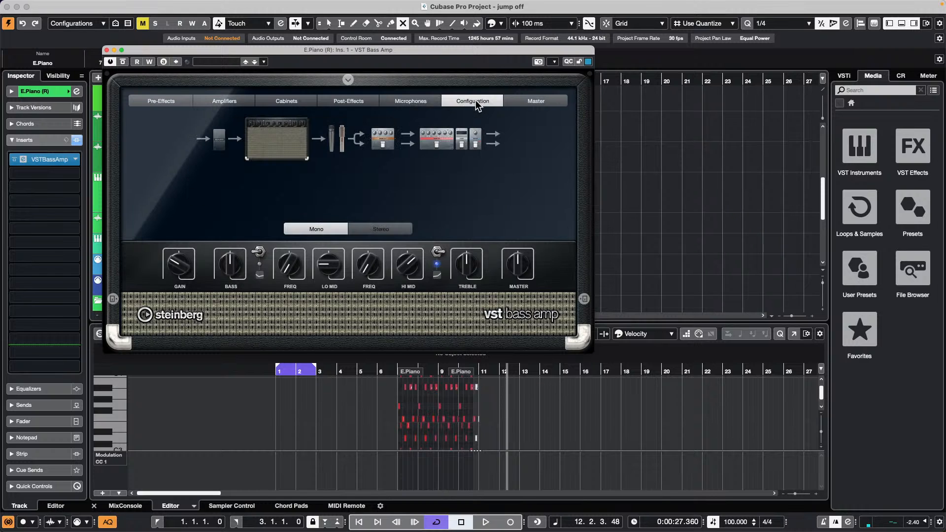
pyautogui.click(148, 102)
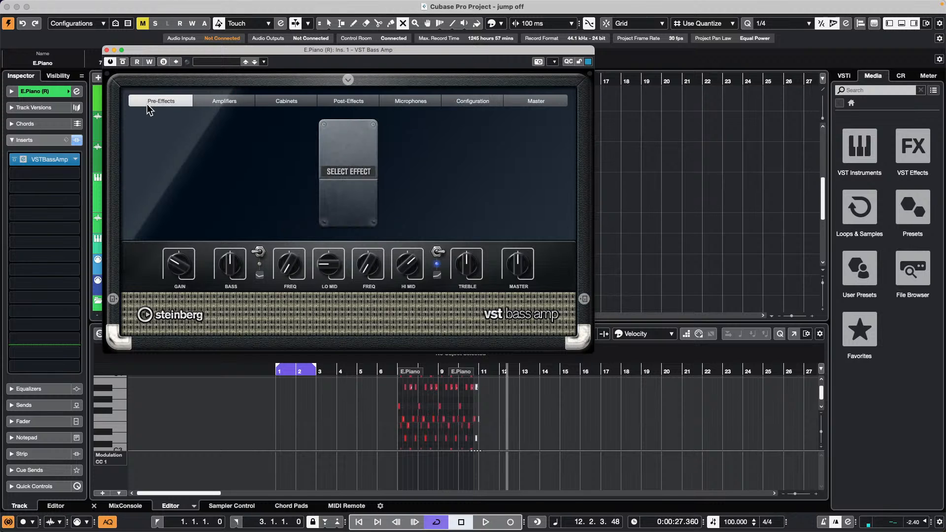
pyautogui.click(555, 102)
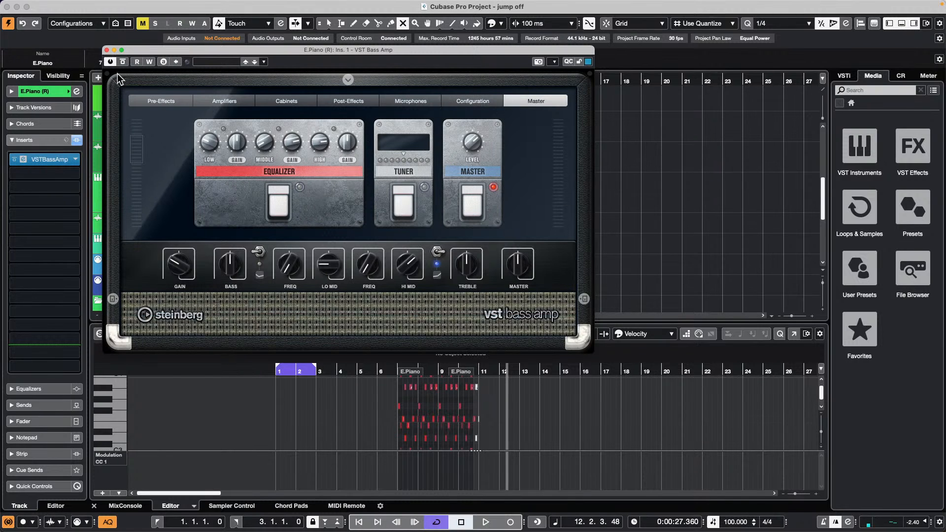
pyautogui.click(107, 50)
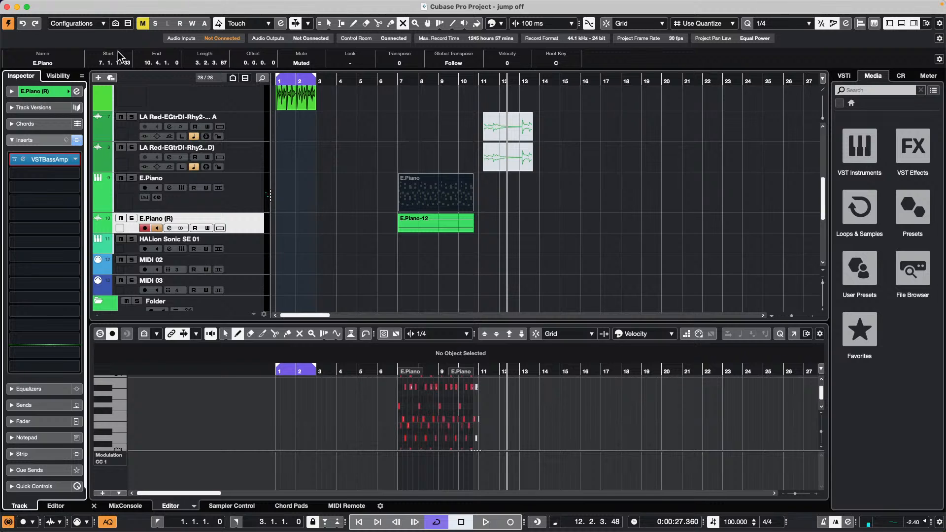
# - Open the Groove Agent SE 8 project from the Groove Agent SE folder and activate it
pyautogui.moveTo(30, 1)
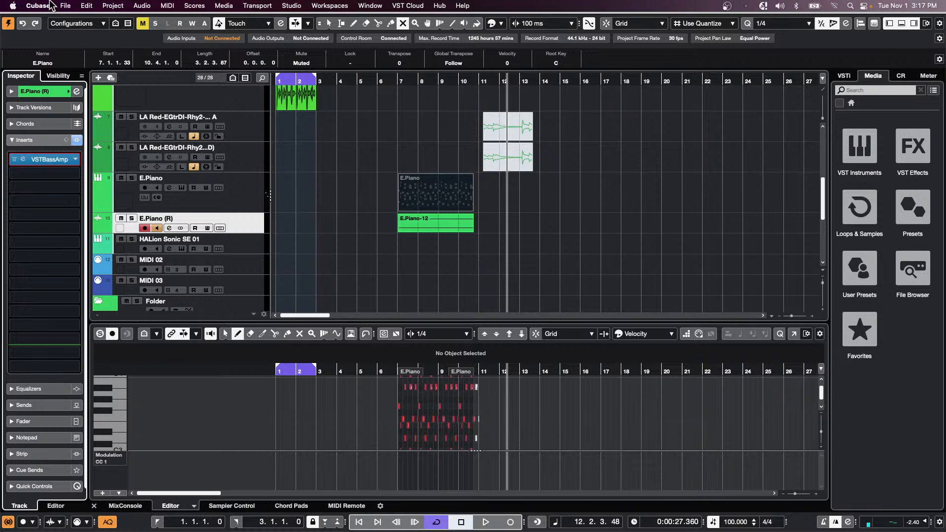
pyautogui.click(65, 5)
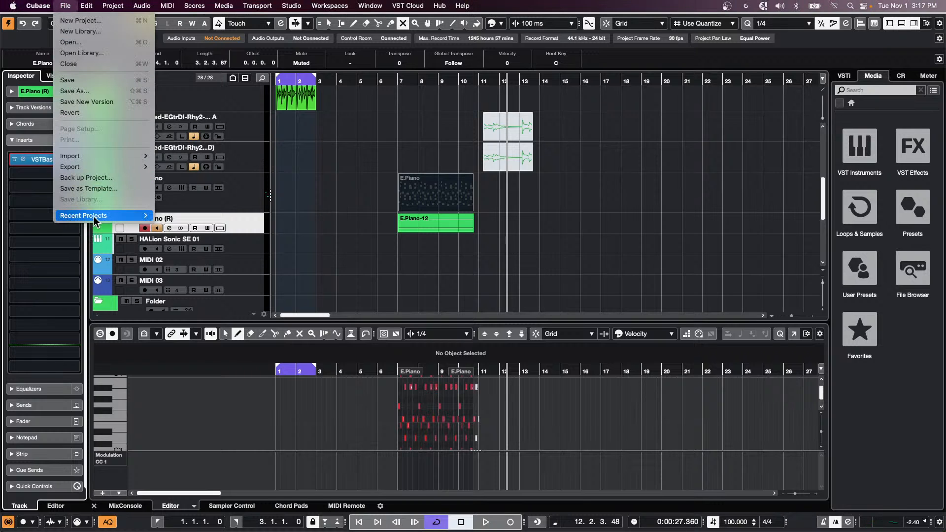
pyautogui.moveTo(94, 216)
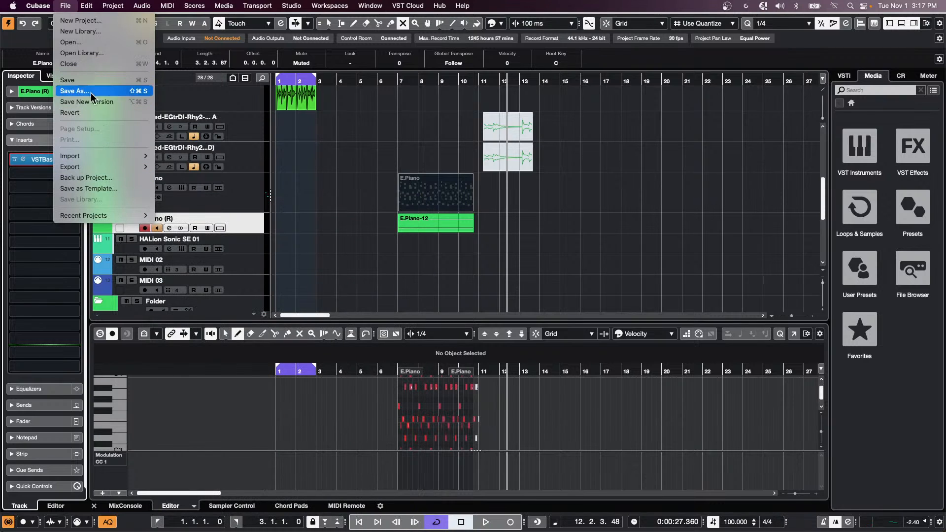
pyautogui.moveTo(105, 159)
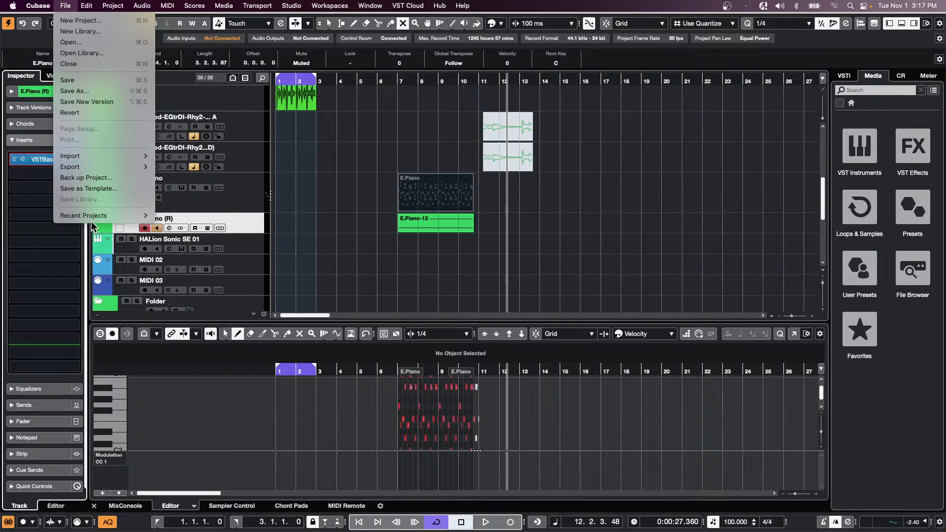
pyautogui.moveTo(94, 217)
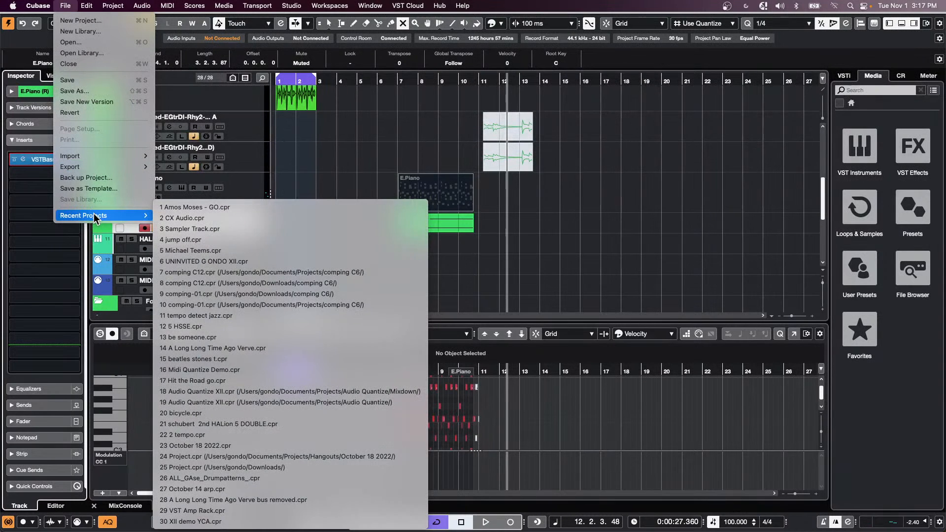
pyautogui.click(79, 42)
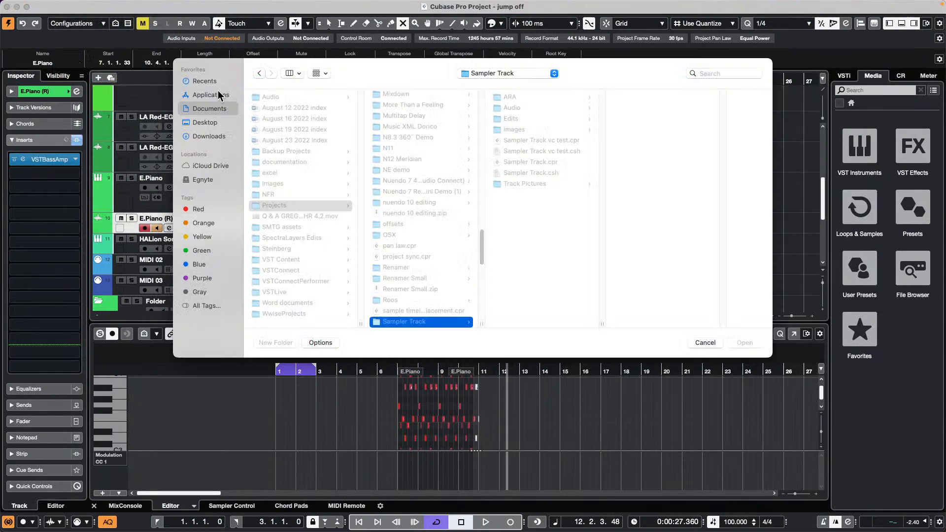
pyautogui.scroll(6, 408, 246)
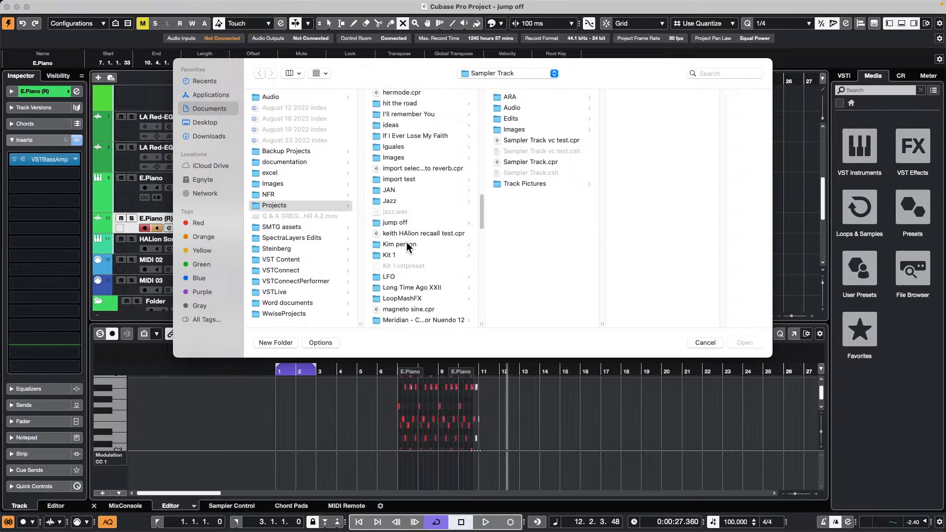
pyautogui.scroll(3, 407, 246)
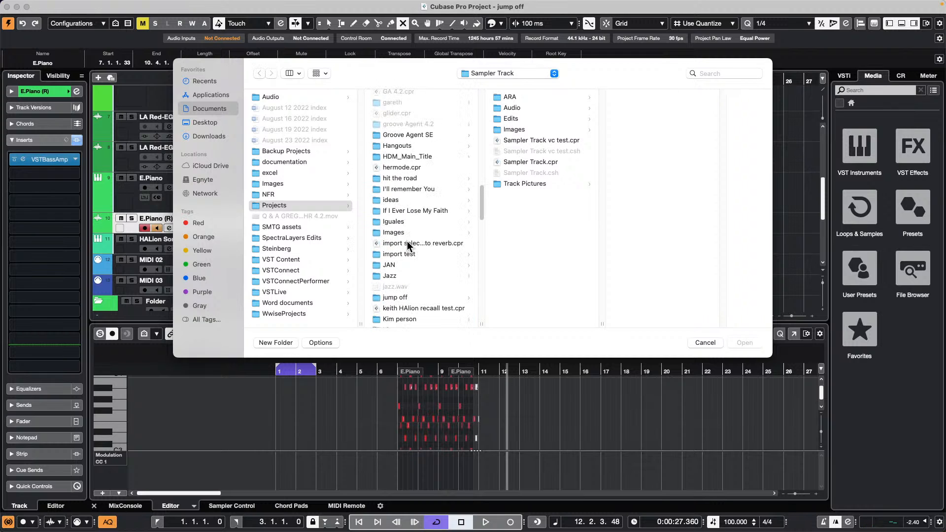
pyautogui.click(402, 133)
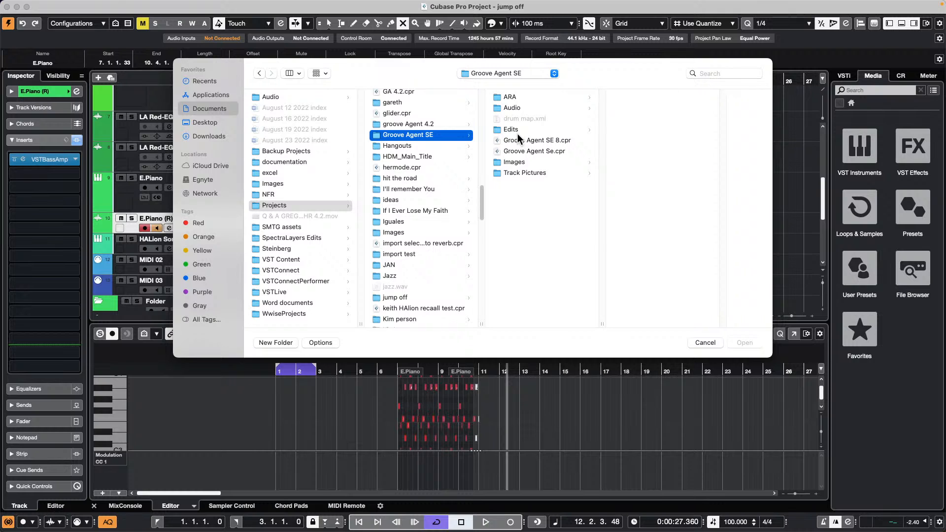
pyautogui.doubleClick(547, 141)
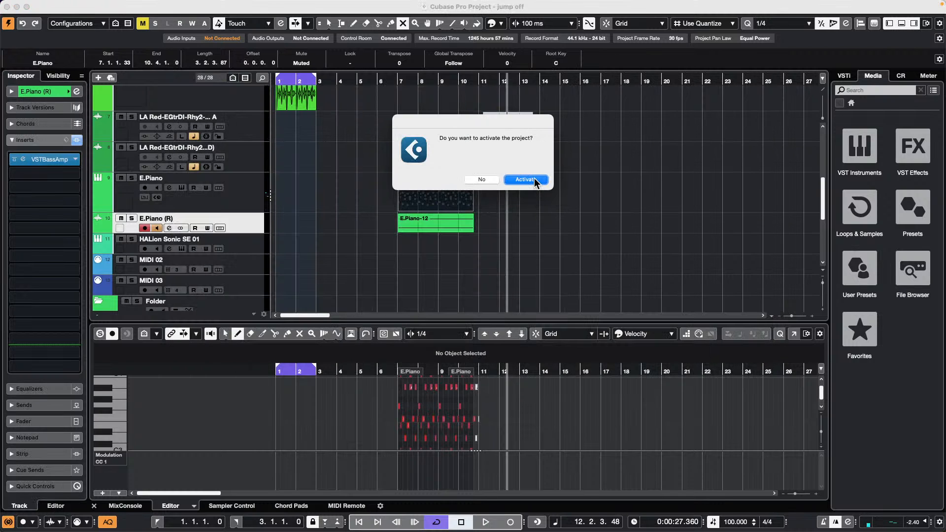
pyautogui.click(533, 181)
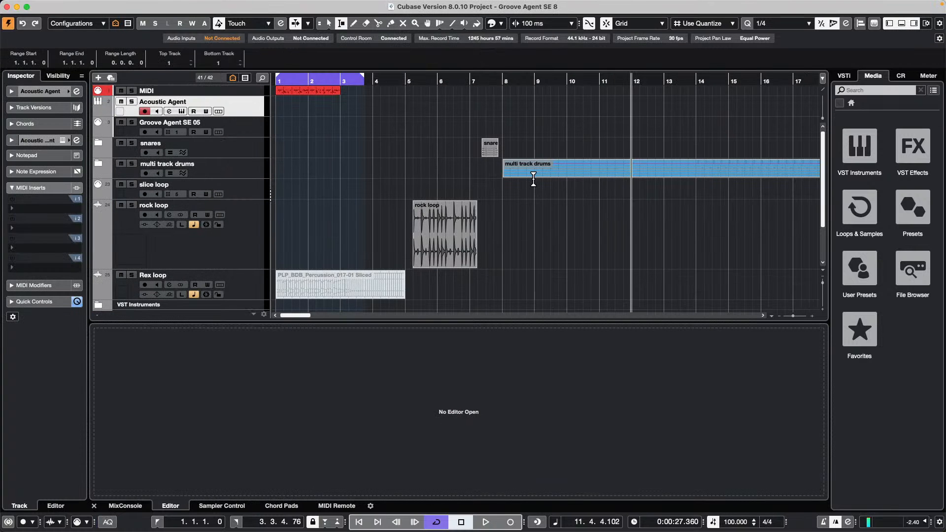
# - Zoom in on bars 5–7 and play the rock loop, then zoom back out to bars 1–16
pyautogui.scroll(-1, 319, 200)
pyautogui.scroll(1, 319, 200)
pyautogui.moveTo(445, 78); pyautogui.dragTo(393, 158)
pyautogui.press('space')
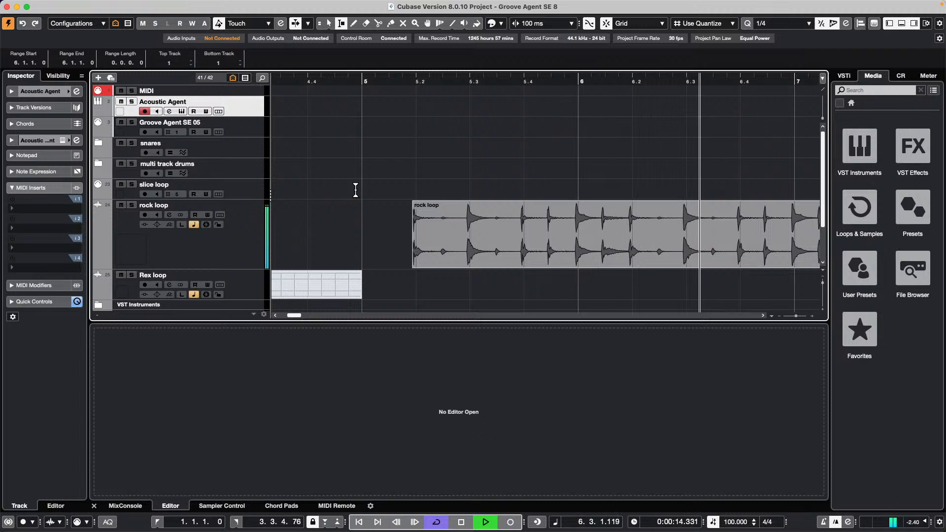
pyautogui.press('space')
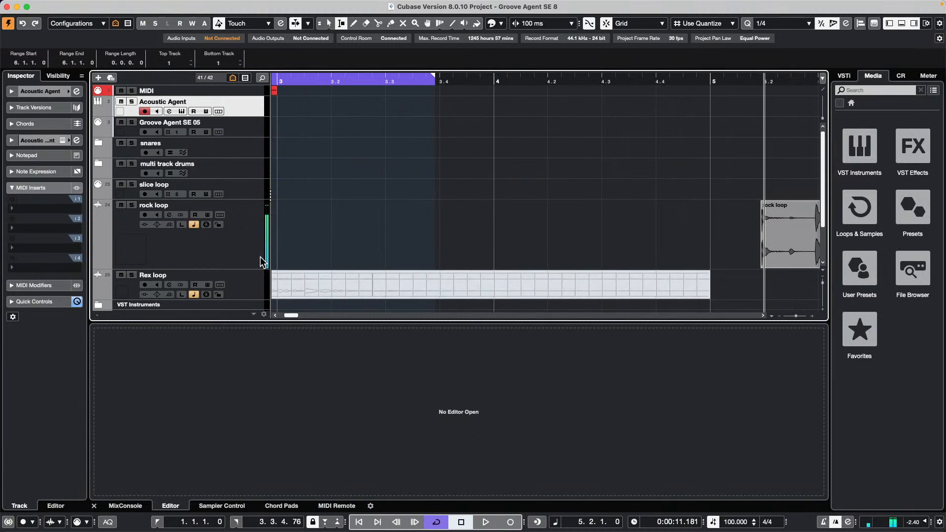
pyautogui.scroll(-1, 348, 199)
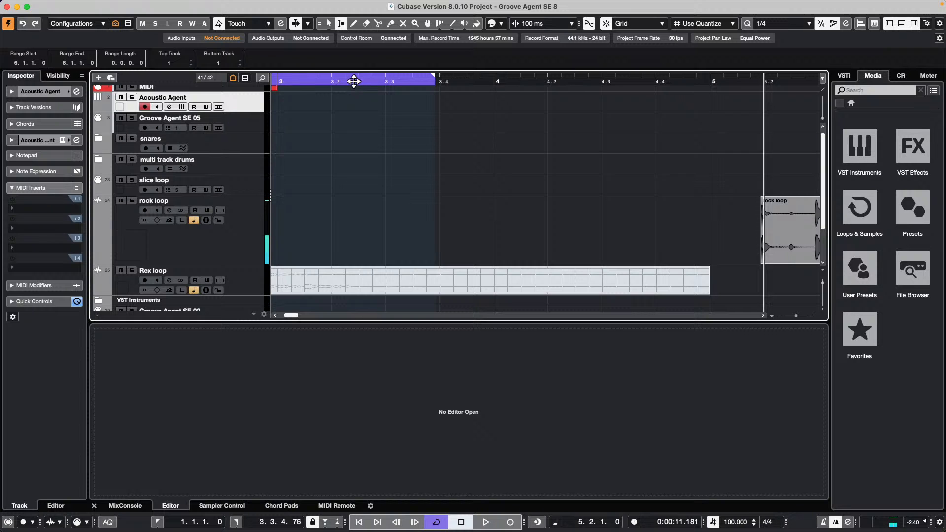
pyautogui.moveTo(354, 81); pyautogui.dragTo(340, 15)
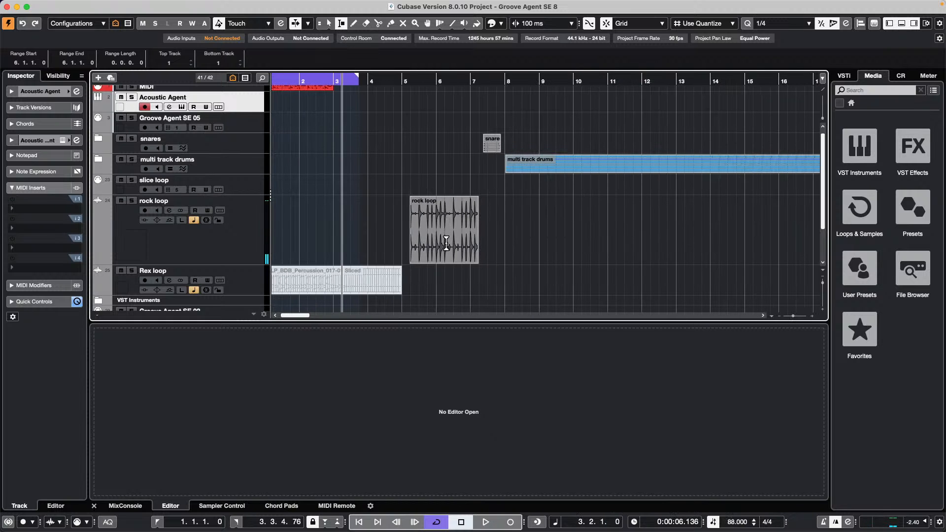
# - Open the slice loop track's Groove Agent SE instrument window beside the arrangement
pyautogui.click(140, 180)
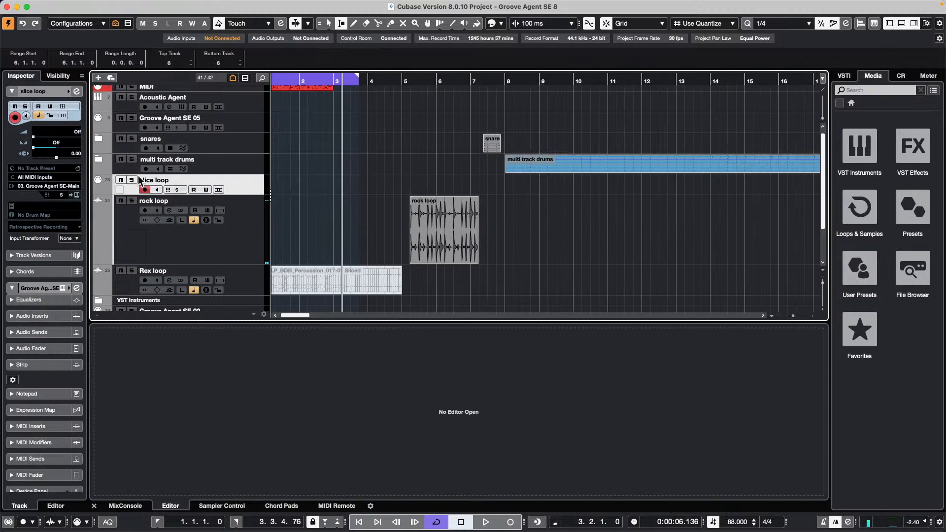
pyautogui.click(77, 195)
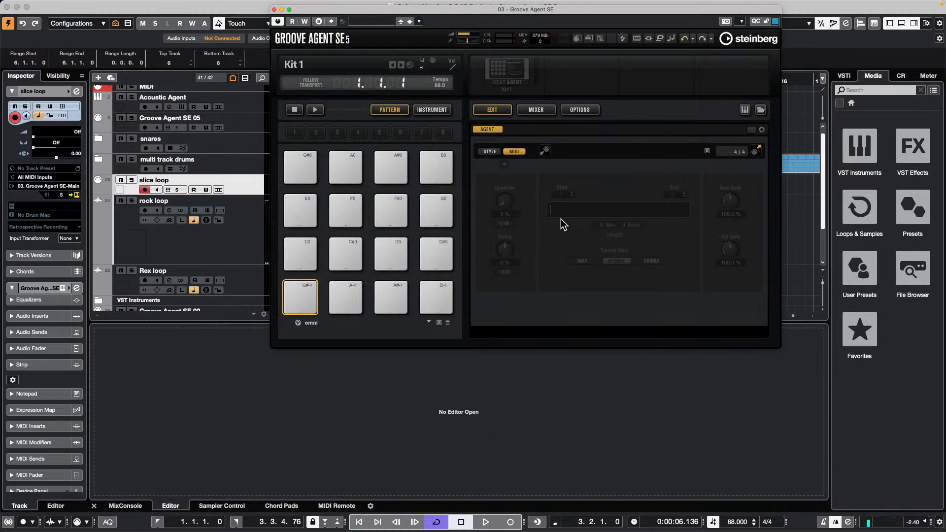
pyautogui.moveTo(446, 12); pyautogui.dragTo(719, 106)
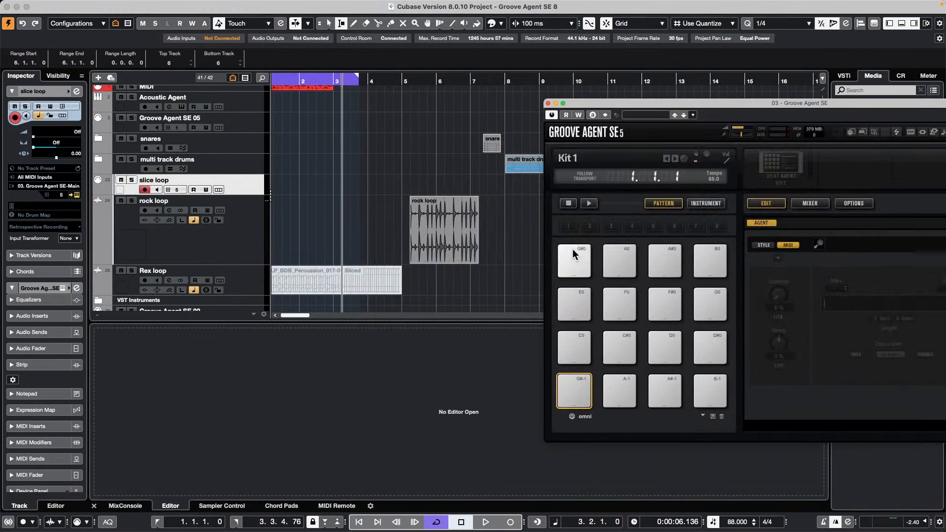
# - Drag the rock loop event onto Groove Agent's C1 instrument pad and audition it
pyautogui.click(436, 250)
pyautogui.press('1')
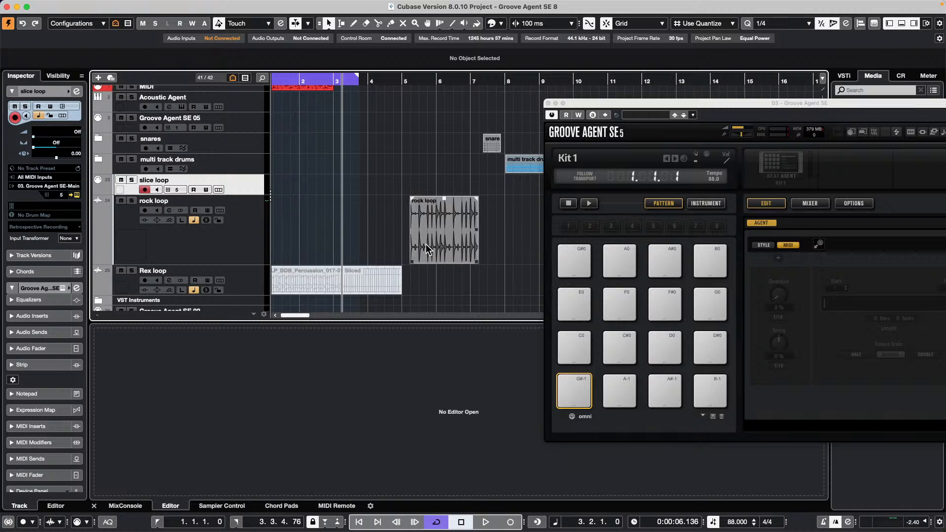
pyautogui.moveTo(428, 245); pyautogui.dragTo(421, 219)
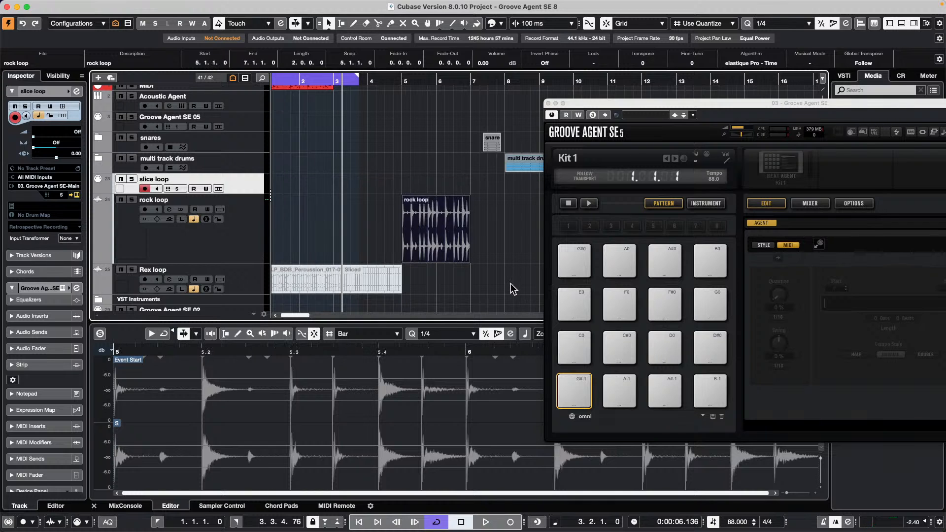
pyautogui.click(501, 254)
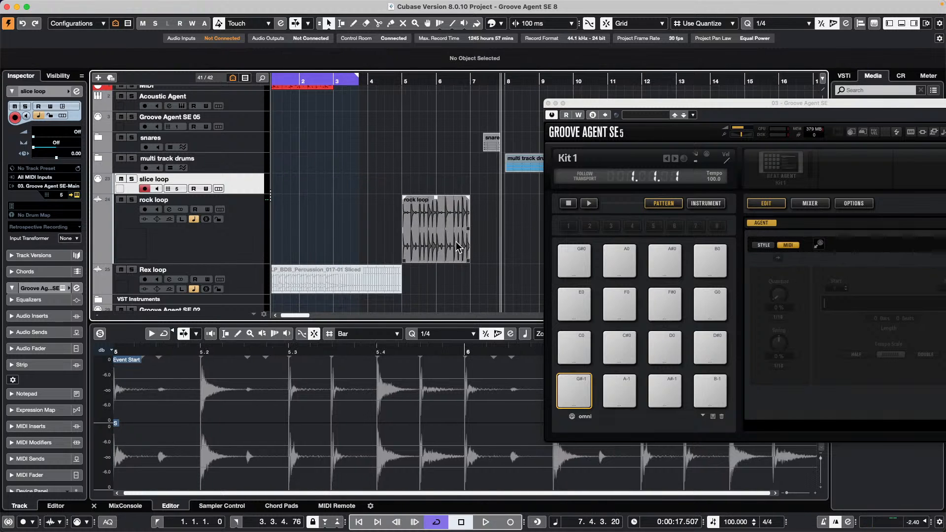
pyautogui.click(461, 239)
pyautogui.click(707, 204)
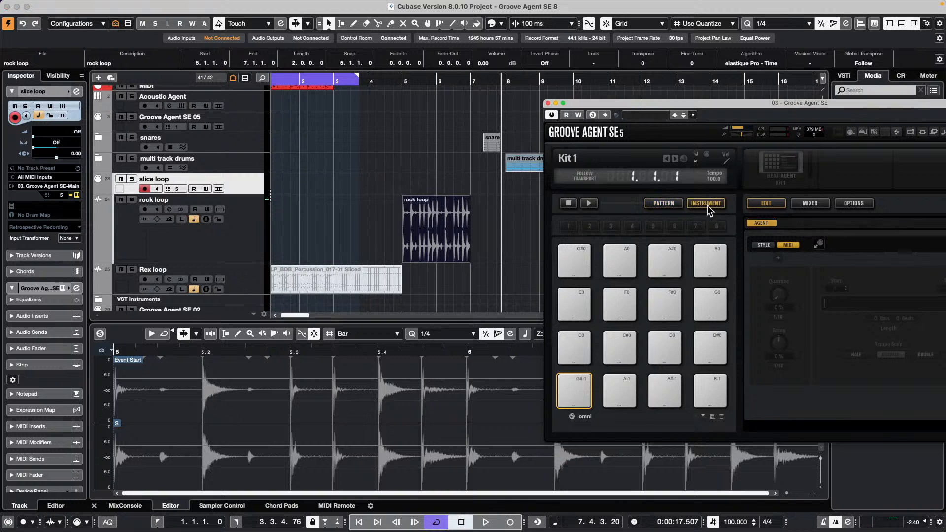
pyautogui.click(436, 245)
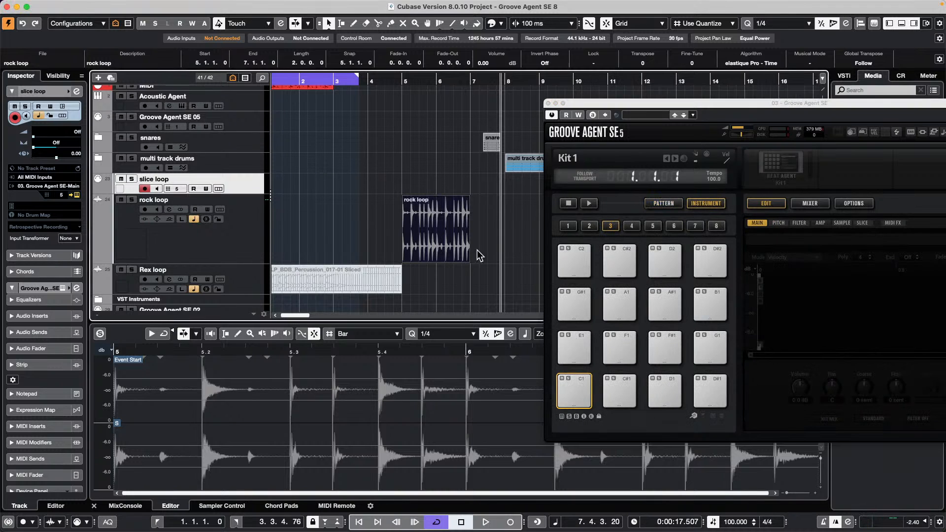
pyautogui.moveTo(451, 246); pyautogui.dragTo(583, 393)
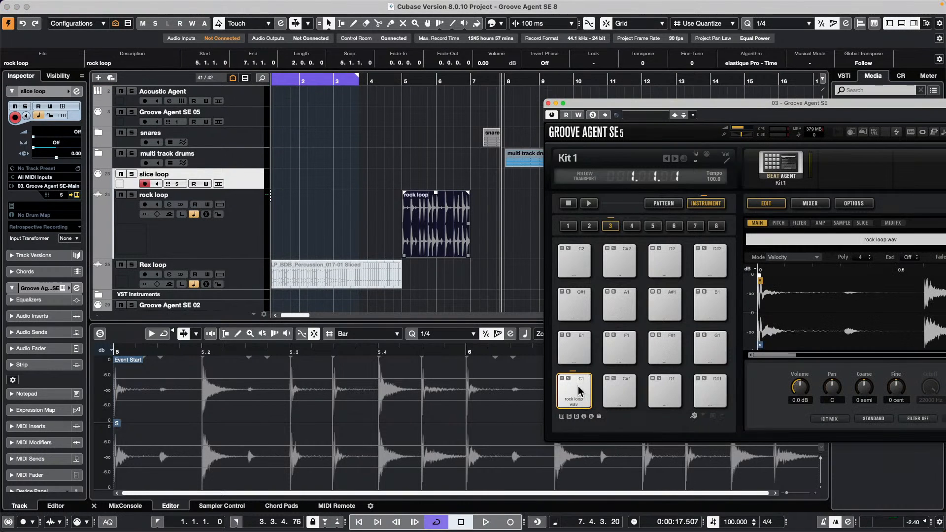
pyautogui.click(579, 390)
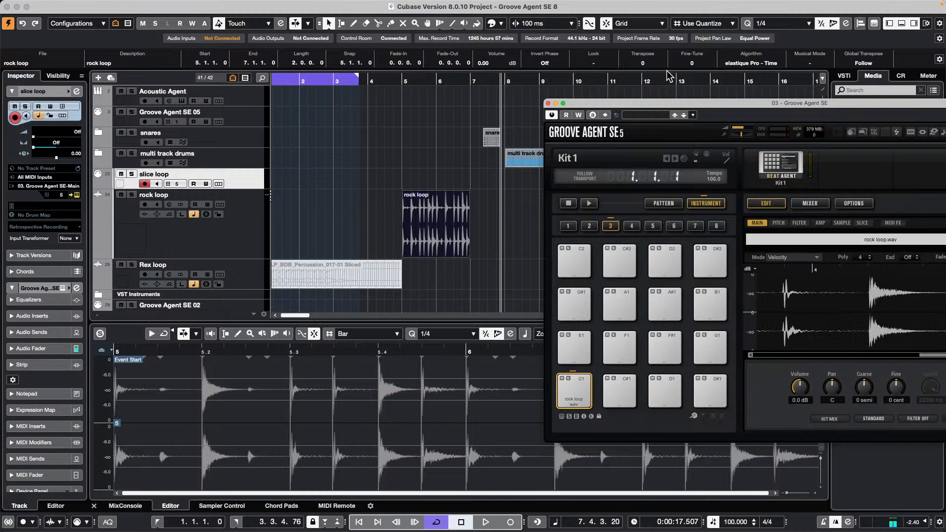
pyautogui.moveTo(679, 106); pyautogui.dragTo(474, 41)
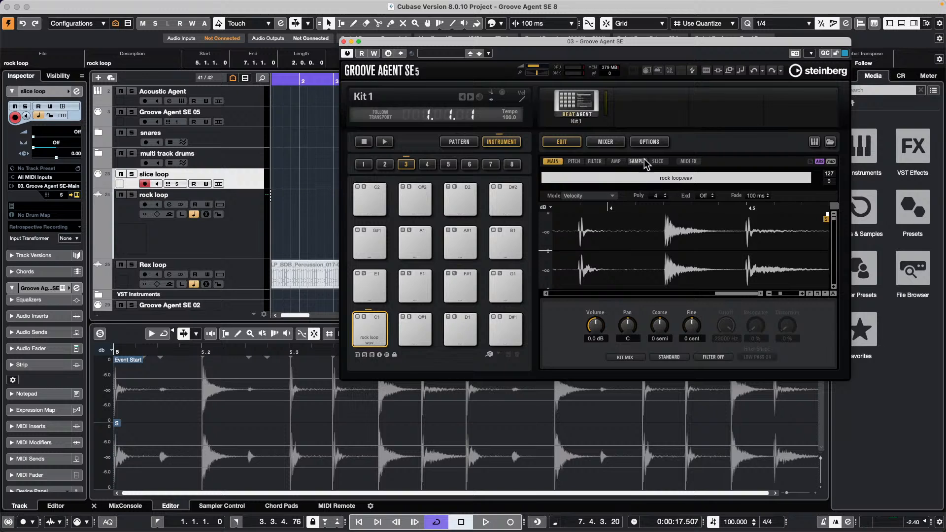
# - Slice the rock loop across the pads and audition slices 002 through 012
pyautogui.click(656, 162)
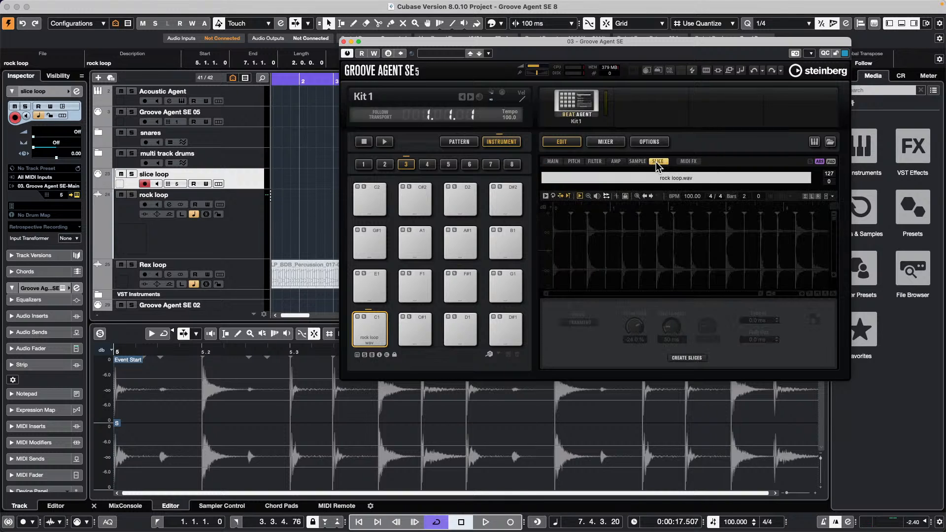
pyautogui.click(686, 357)
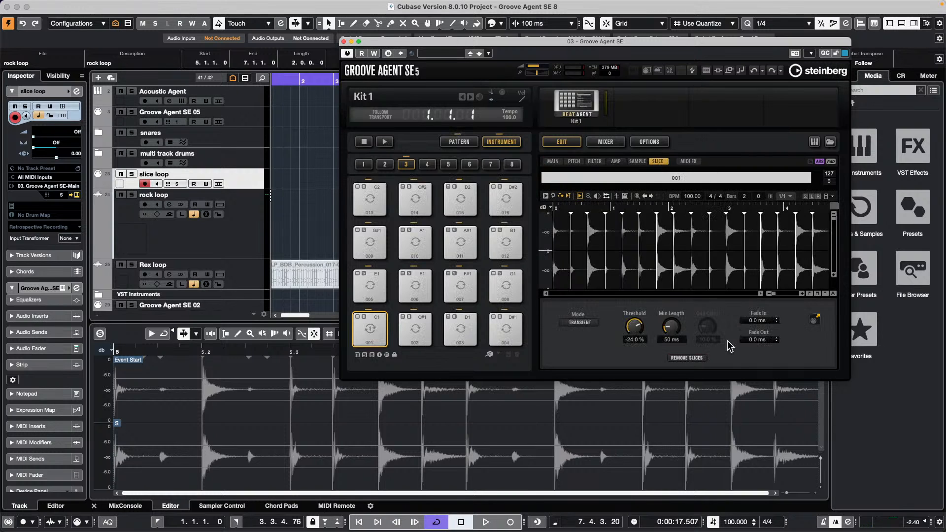
pyautogui.click(414, 329)
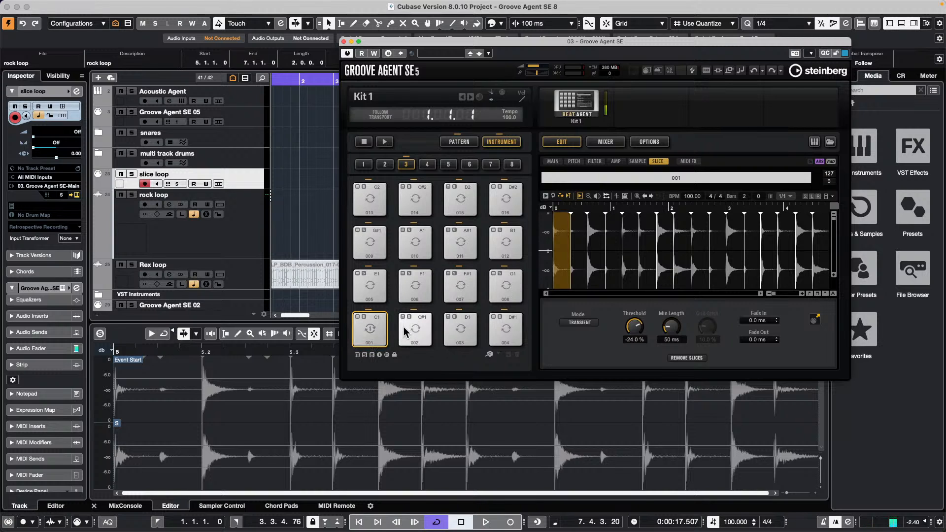
pyautogui.click(456, 330)
pyautogui.click(415, 285)
pyautogui.click(369, 283)
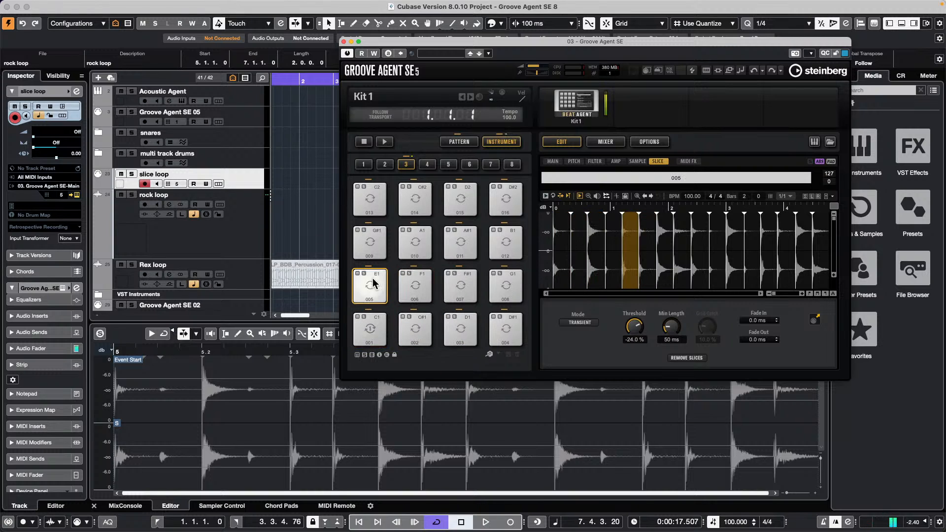
pyautogui.click(461, 284)
pyautogui.click(505, 285)
pyautogui.click(379, 243)
pyautogui.click(447, 239)
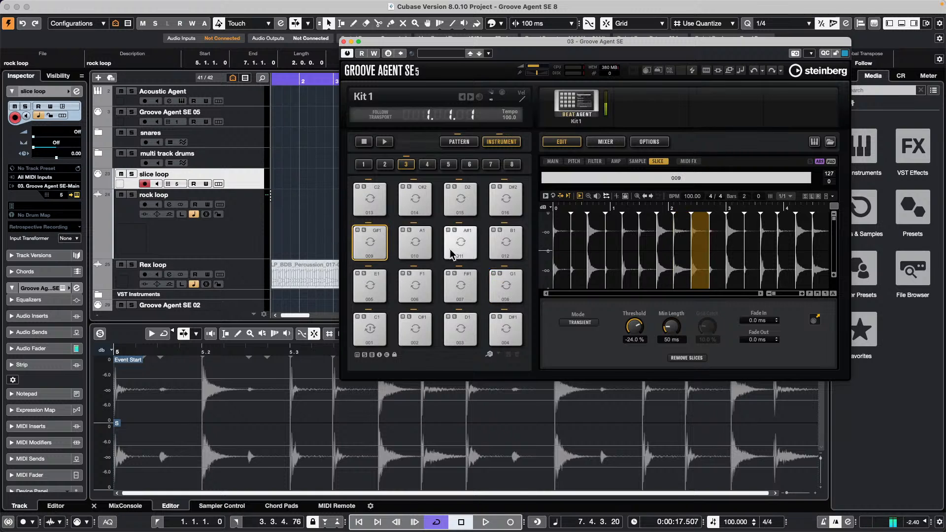
pyautogui.click(412, 239)
pyautogui.click(501, 239)
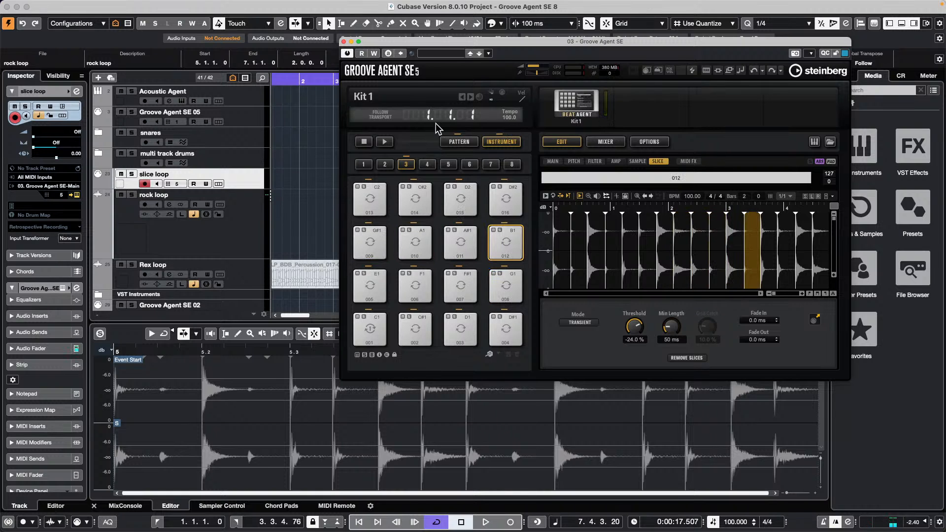
# - Place the rock loop pattern on slice loop at bar 7, solo it and play from 6.3.1
pyautogui.moveTo(418, 42); pyautogui.dragTo(622, 118)
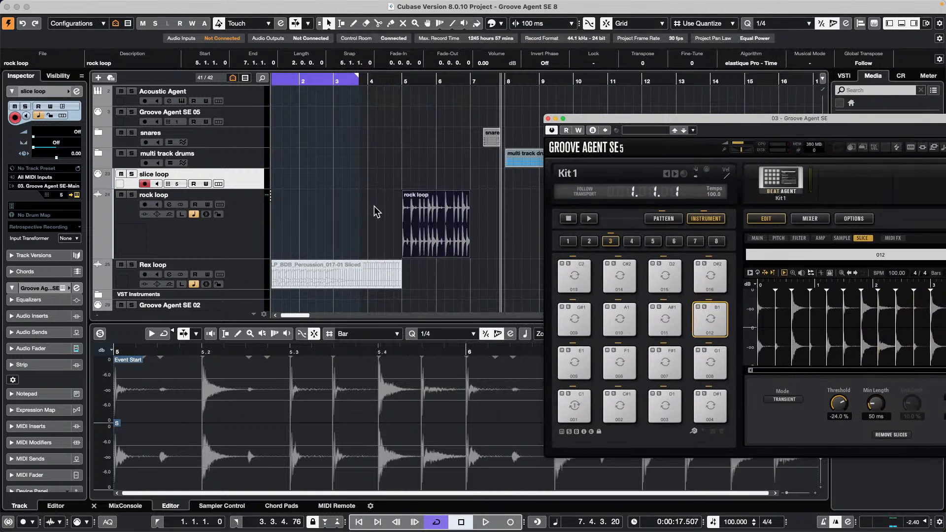
pyautogui.moveTo(247, 189); pyautogui.dragTo(249, 228)
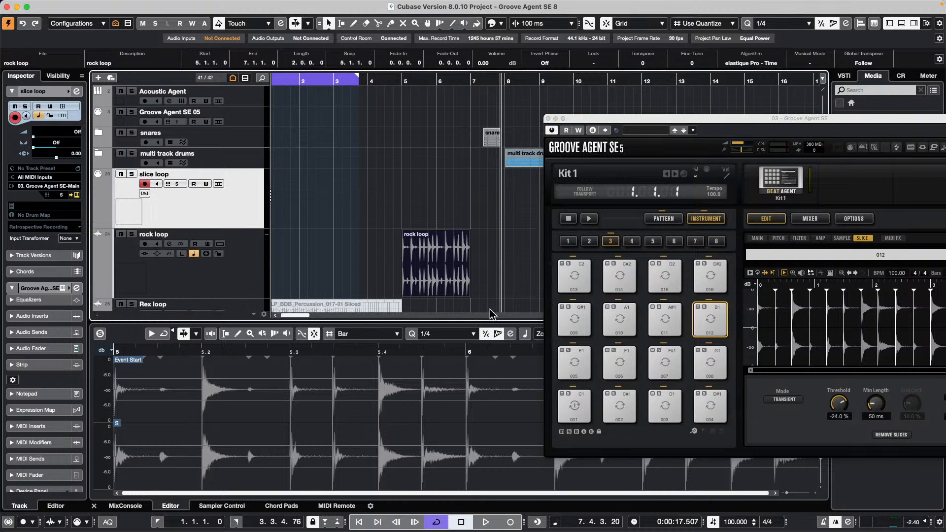
pyautogui.click(663, 219)
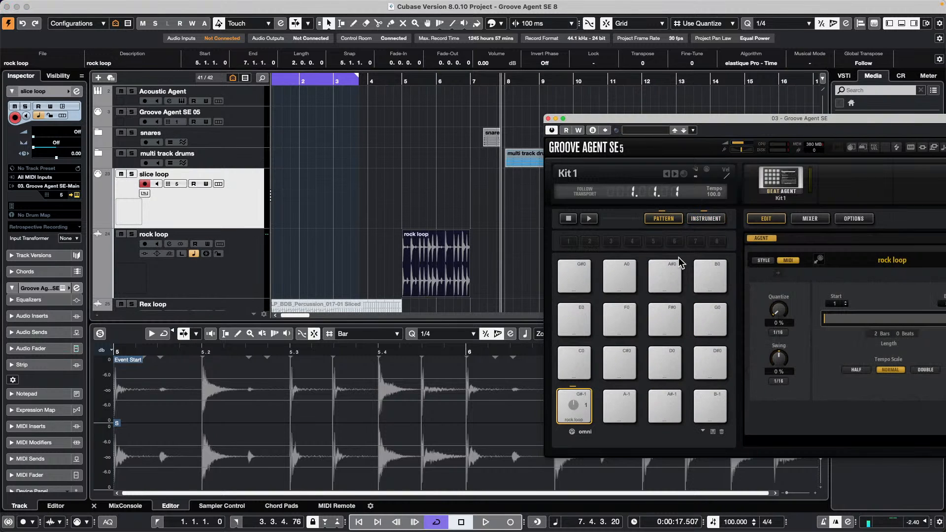
pyautogui.moveTo(582, 413); pyautogui.dragTo(473, 208)
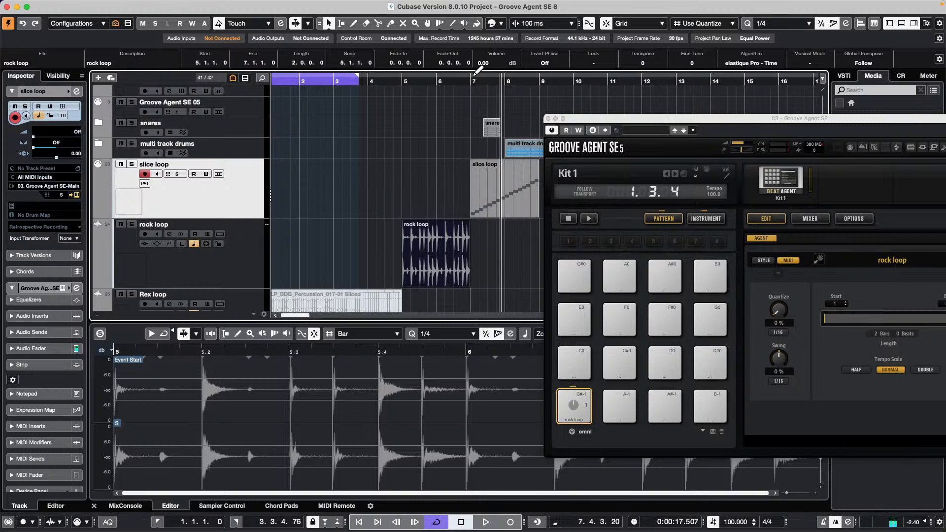
pyautogui.moveTo(470, 82); pyautogui.dragTo(452, 81)
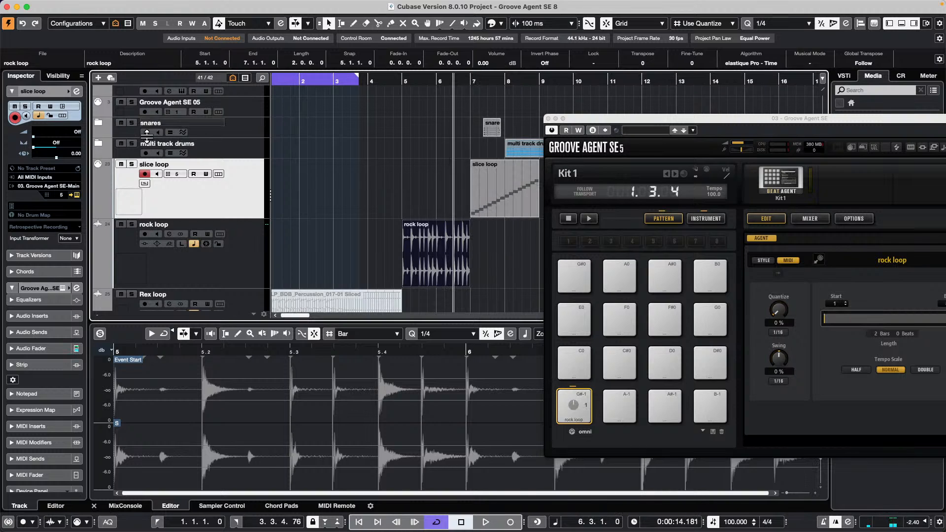
pyautogui.click(132, 164)
pyautogui.press('space')
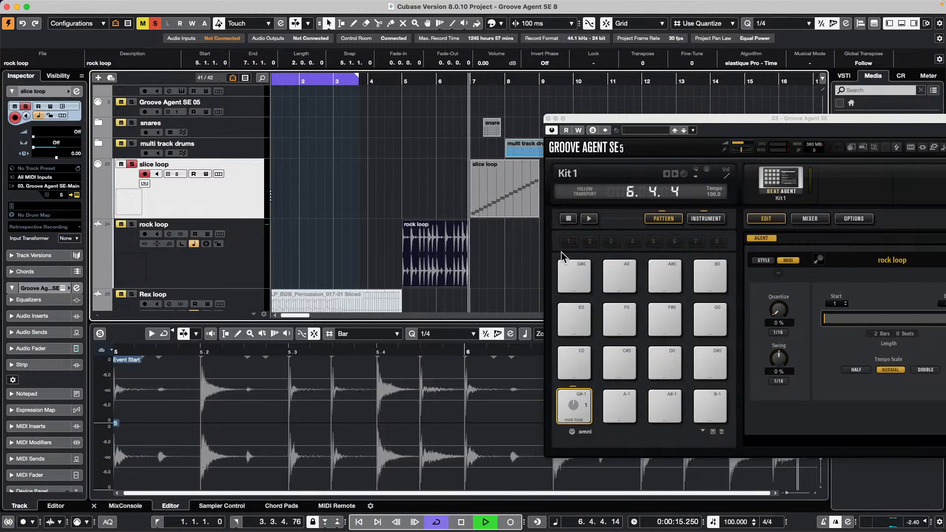
# - Stop playback and show slice 014 on the C#2 pad
pyautogui.click(706, 218)
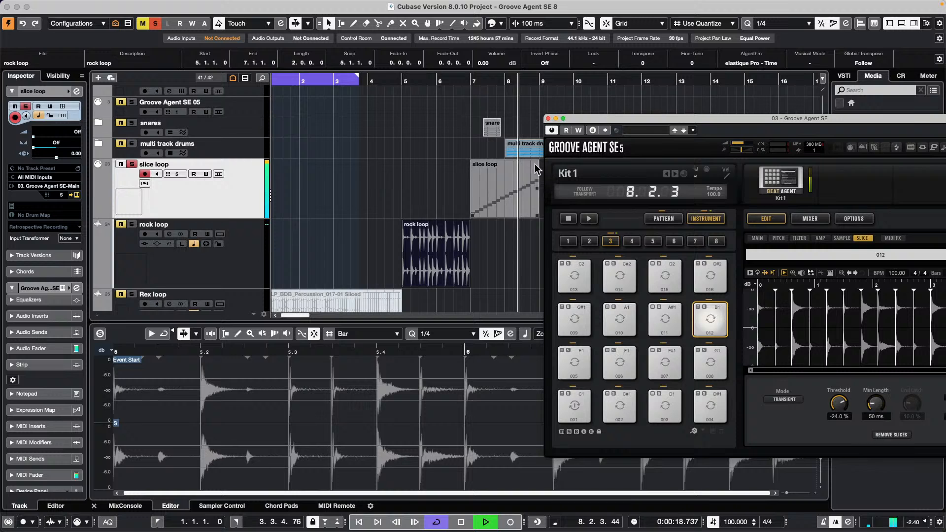
pyautogui.press('space')
pyautogui.click(620, 275)
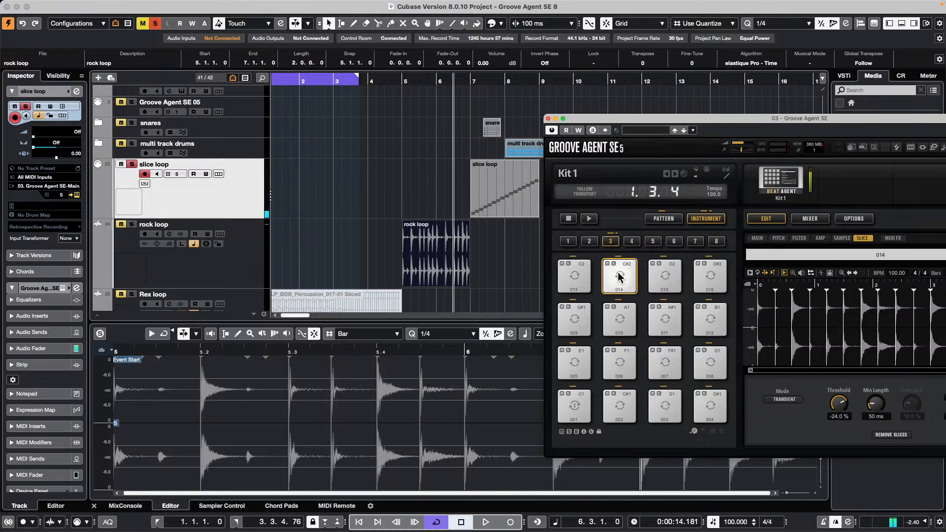
# - Raise the volume of slice 015 on pad D2 and tune it down 5 semitones
pyautogui.moveTo(776, 123); pyautogui.dragTo(691, 118)
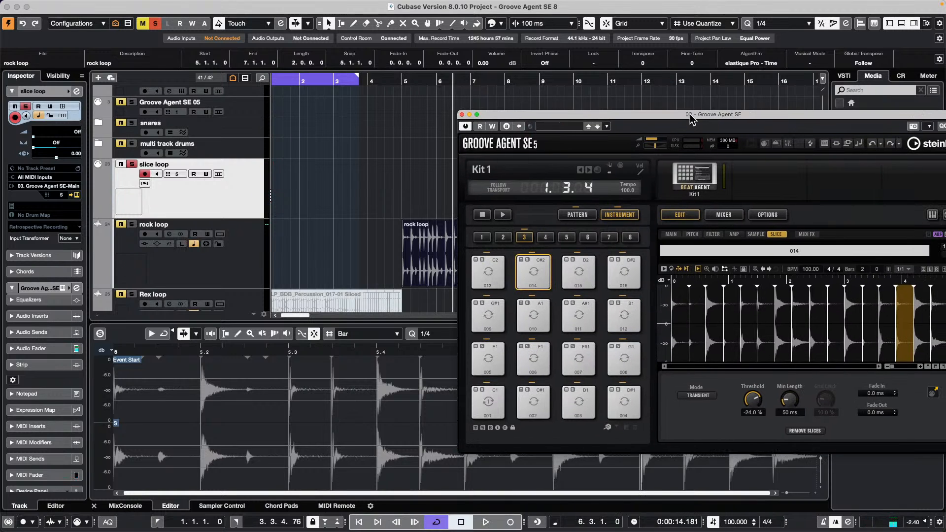
pyautogui.click(692, 234)
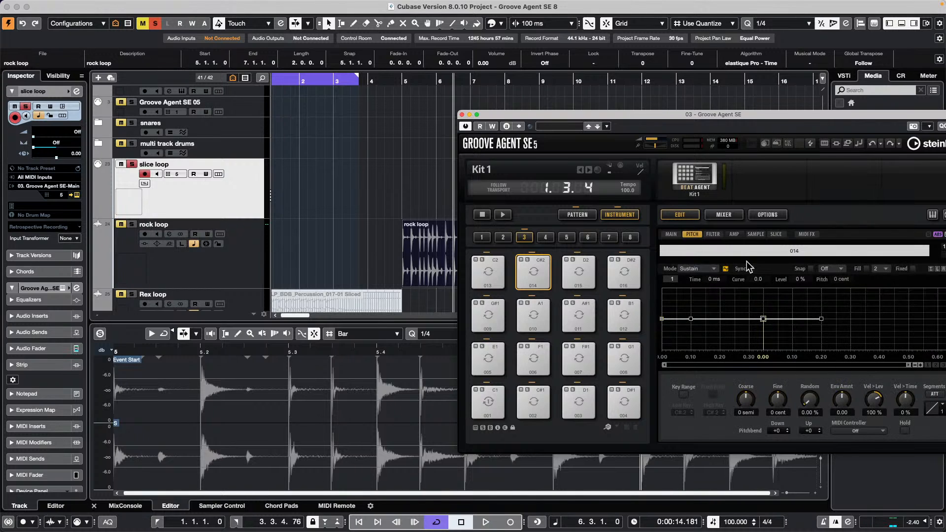
pyautogui.click(671, 234)
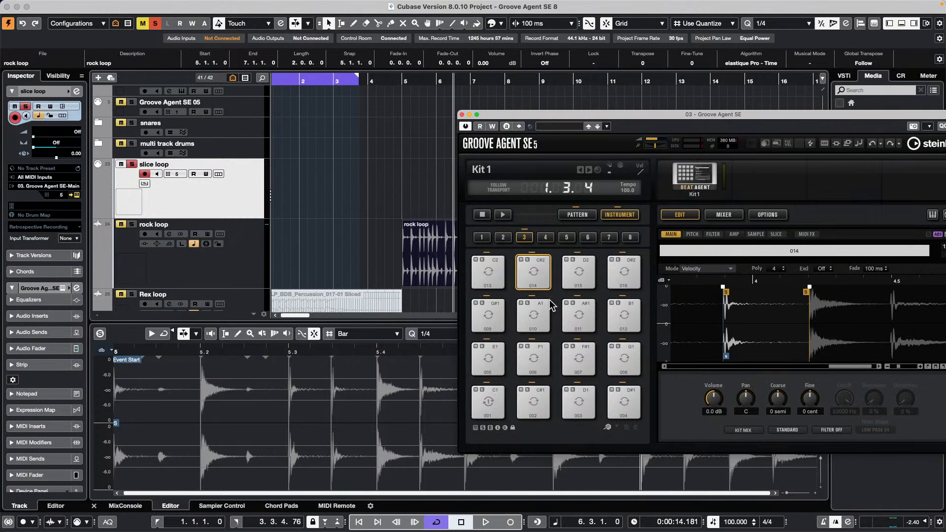
pyautogui.click(548, 278)
pyautogui.click(549, 278)
pyautogui.click(548, 279)
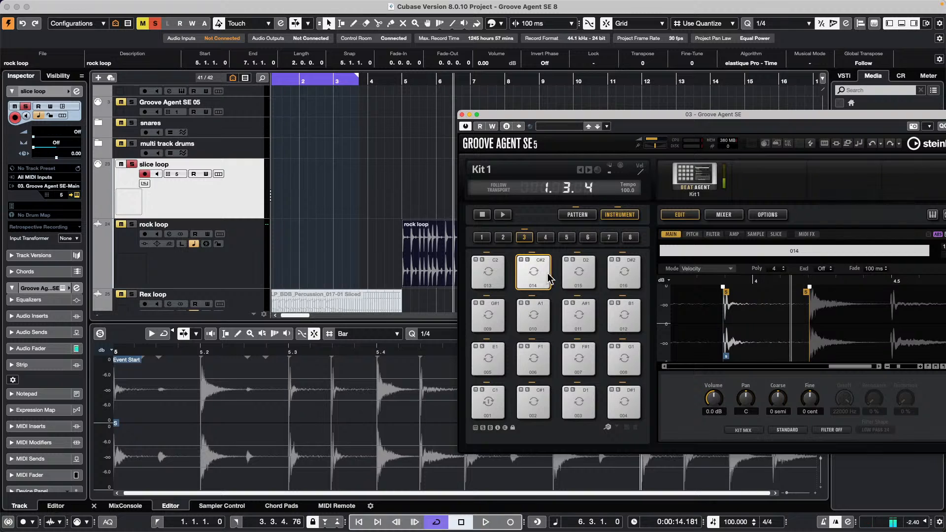
pyautogui.click(574, 270)
pyautogui.click(575, 271)
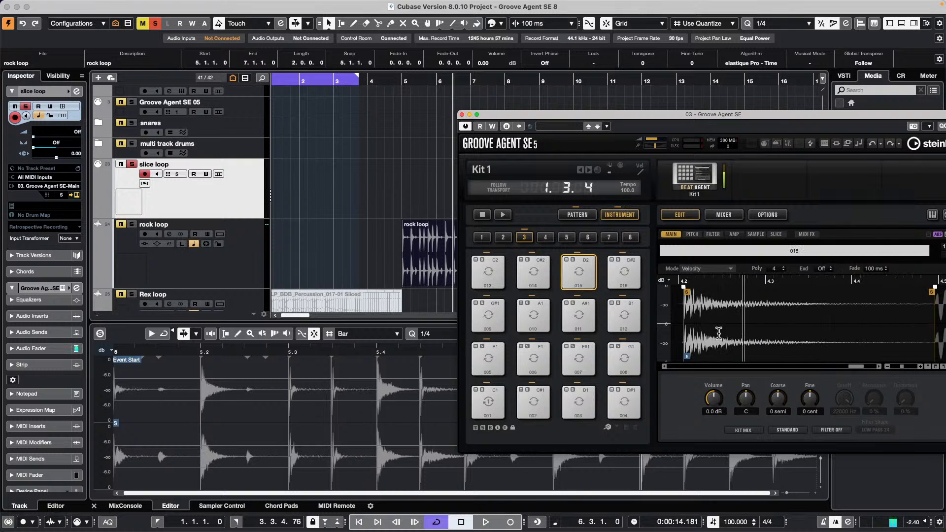
pyautogui.moveTo(724, 407); pyautogui.dragTo(722, 400)
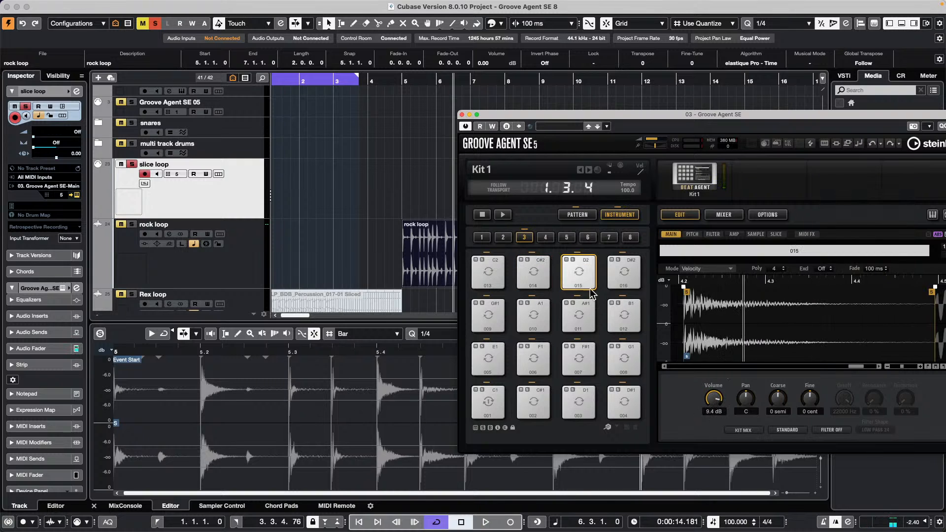
pyautogui.click(581, 272)
pyautogui.click(581, 272)
pyautogui.click(581, 272)
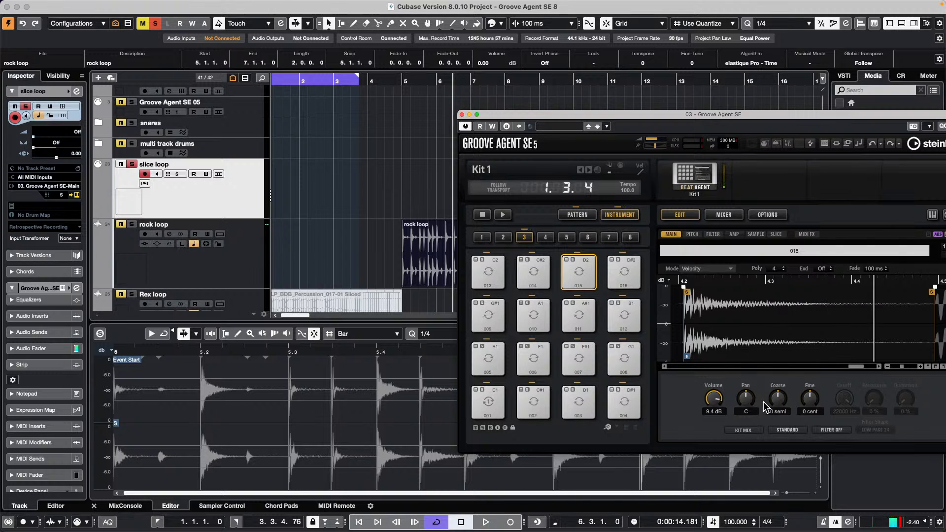
pyautogui.moveTo(783, 402); pyautogui.dragTo(773, 417)
pyautogui.click(579, 276)
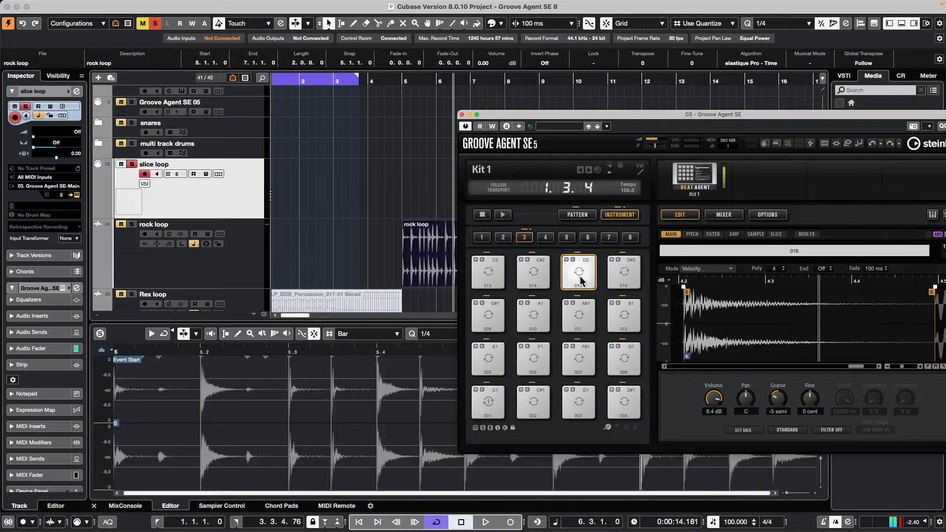
# - Tune slice 007 on pad F#1 up 7 semitones, boost it to 10.6 dB, and play back the edits
pyautogui.click(533, 313)
pyautogui.click(533, 355)
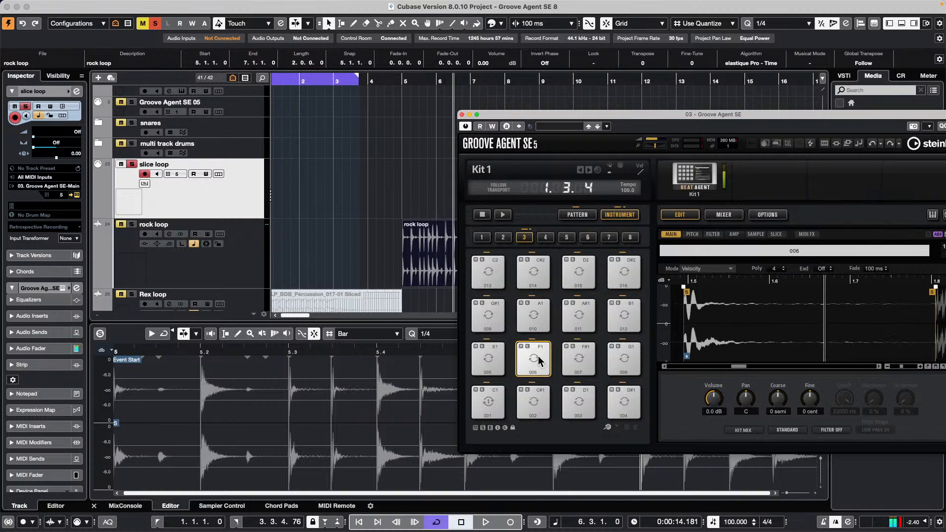
pyautogui.click(575, 359)
pyautogui.click(579, 359)
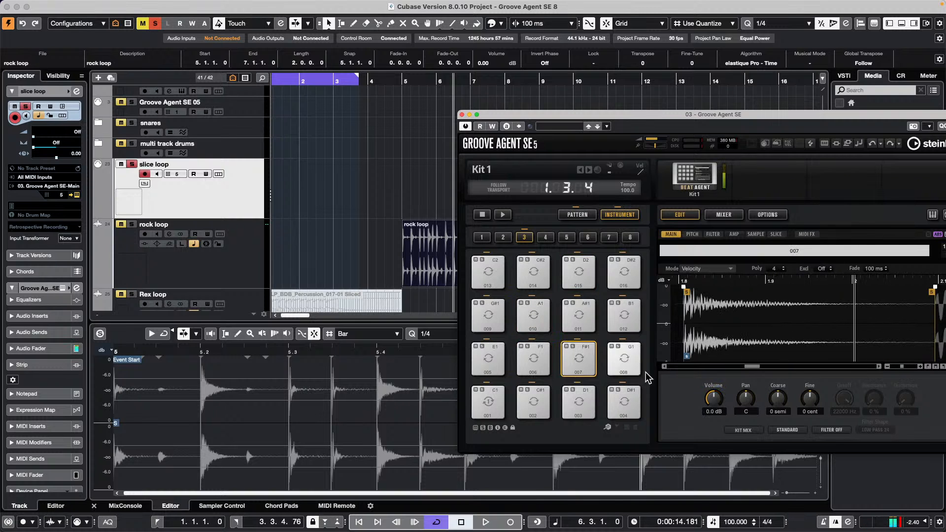
pyautogui.moveTo(786, 376); pyautogui.dragTo(788, 369)
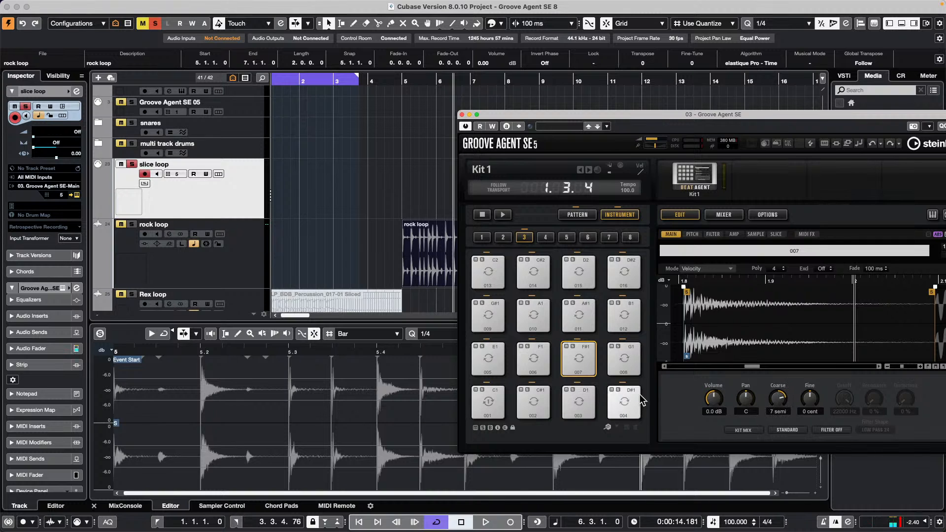
pyautogui.click(579, 359)
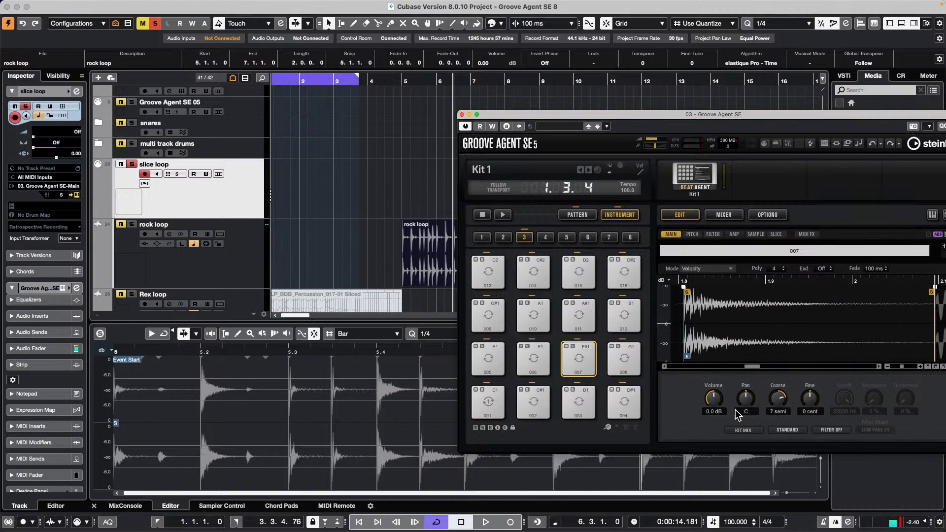
pyautogui.moveTo(719, 399); pyautogui.dragTo(721, 360)
pyautogui.moveTo(542, 116); pyautogui.dragTo(606, 203)
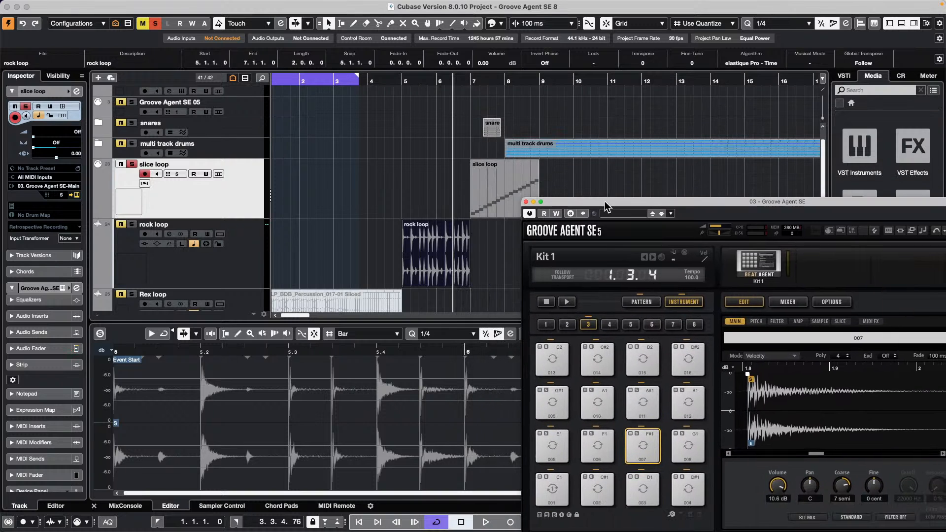
pyautogui.press('space')
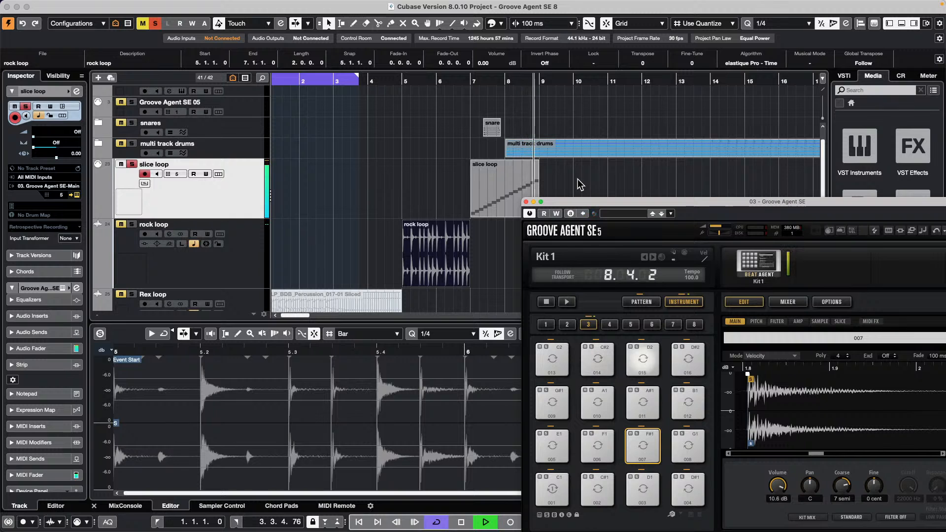
pyautogui.press('space')
# - Load the rock loop audio into Sampler Control and show its slice settings
pyautogui.moveTo(596, 203); pyautogui.dragTo(664, 74)
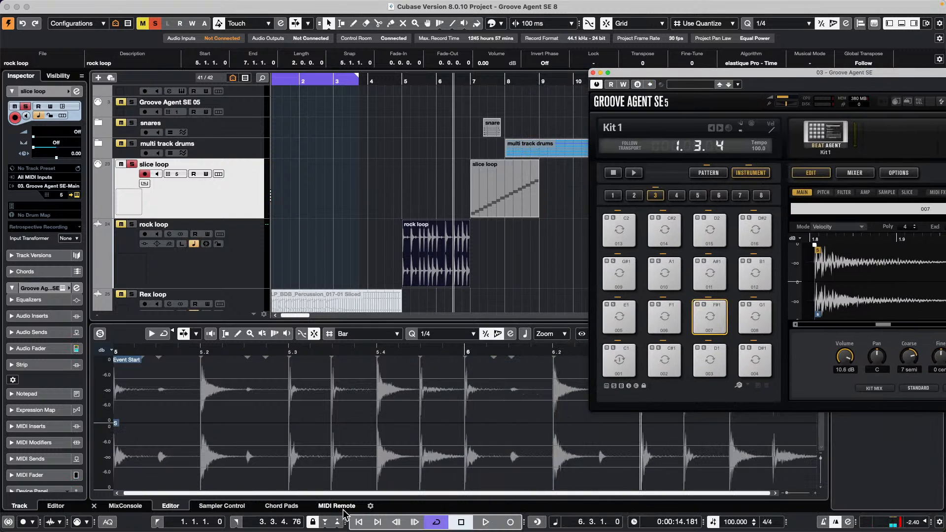
pyautogui.click(215, 508)
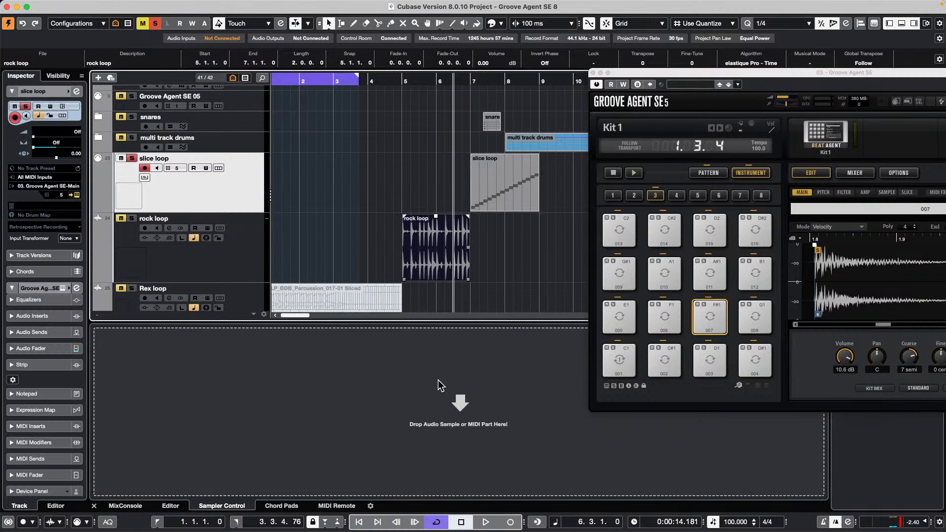
pyautogui.moveTo(456, 413); pyautogui.dragTo(458, 414)
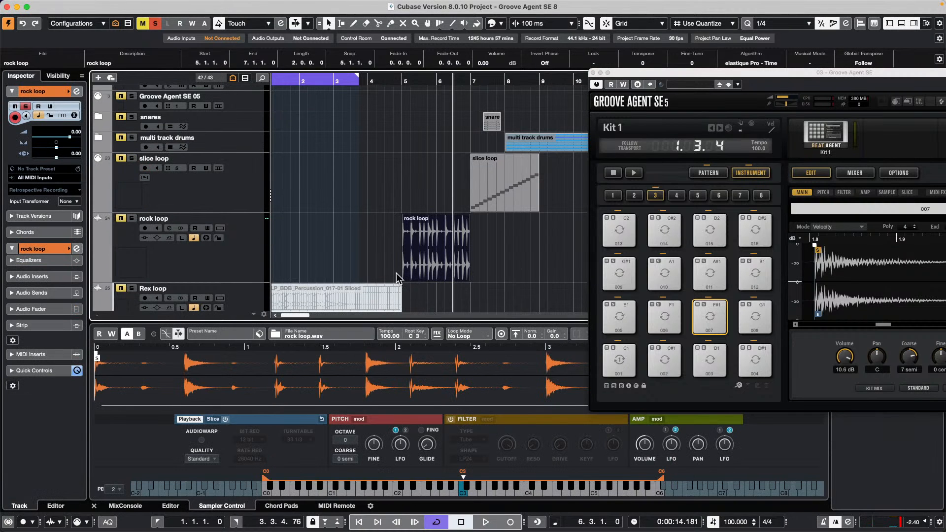
pyautogui.click(213, 419)
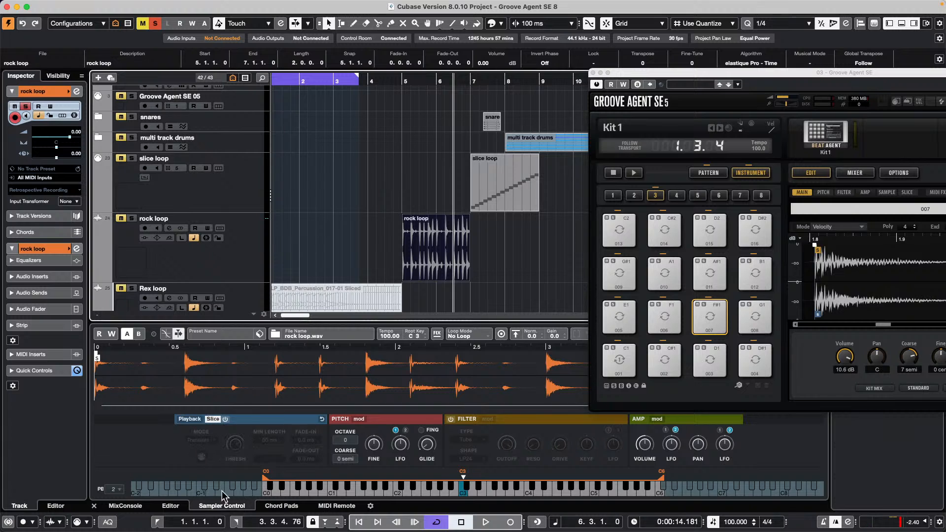
# - Turn on transient slicing and drag the slice MIDI into the project as a bar 9–13 rock loop part
pyautogui.click(225, 418)
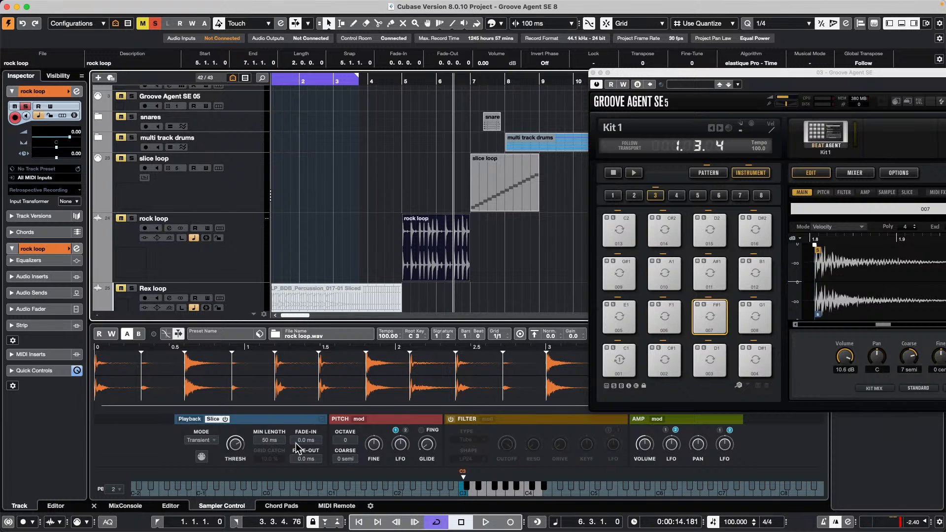
pyautogui.moveTo(202, 456); pyautogui.dragTo(559, 290)
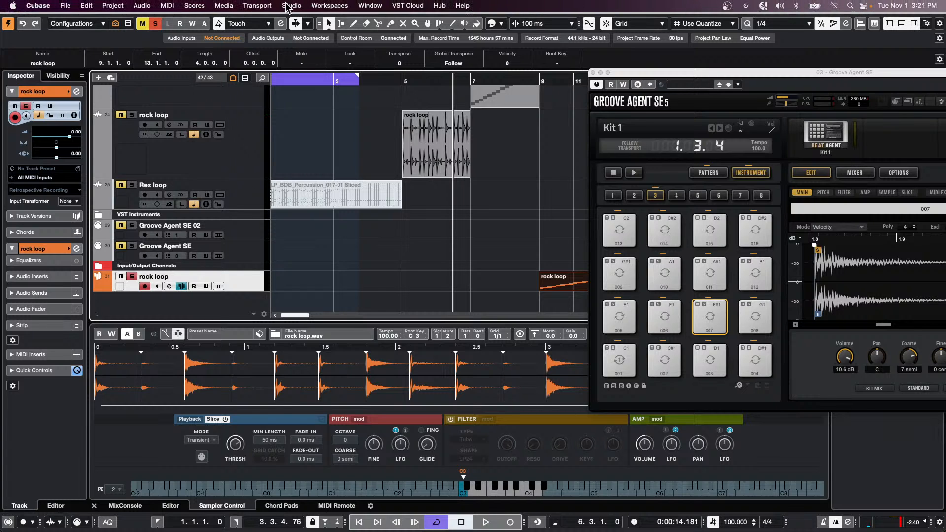
# - Open the VST Plug-in Manager from the Studio menu and view the VST Instruments and empty Blocklist pages
pyautogui.click(291, 5)
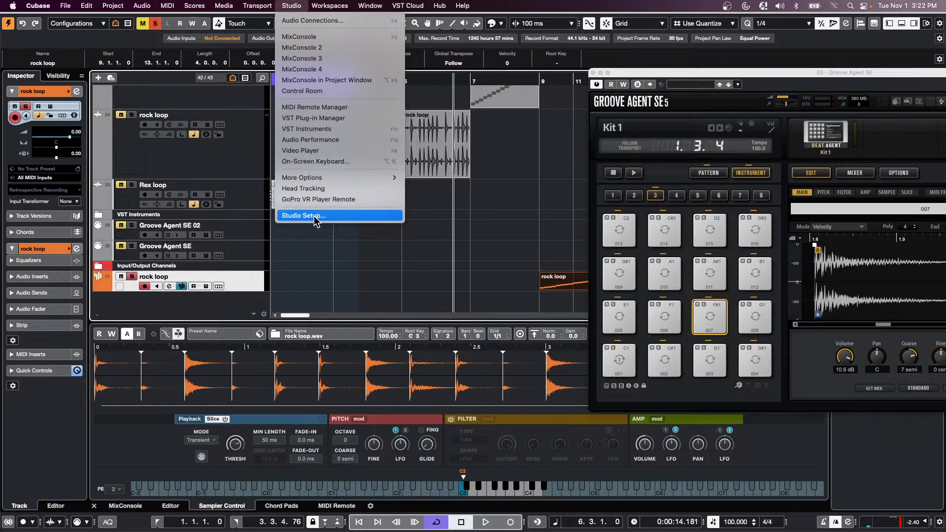
pyautogui.click(329, 123)
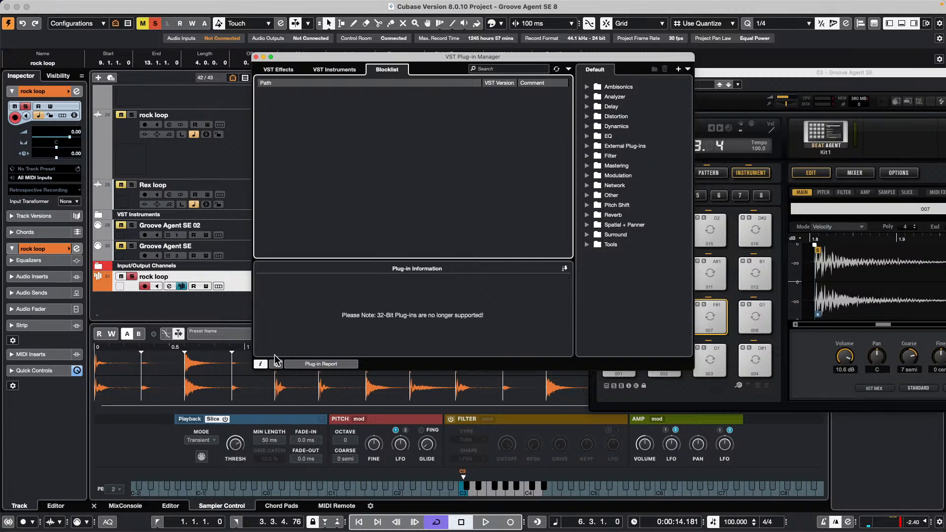
pyautogui.click(341, 70)
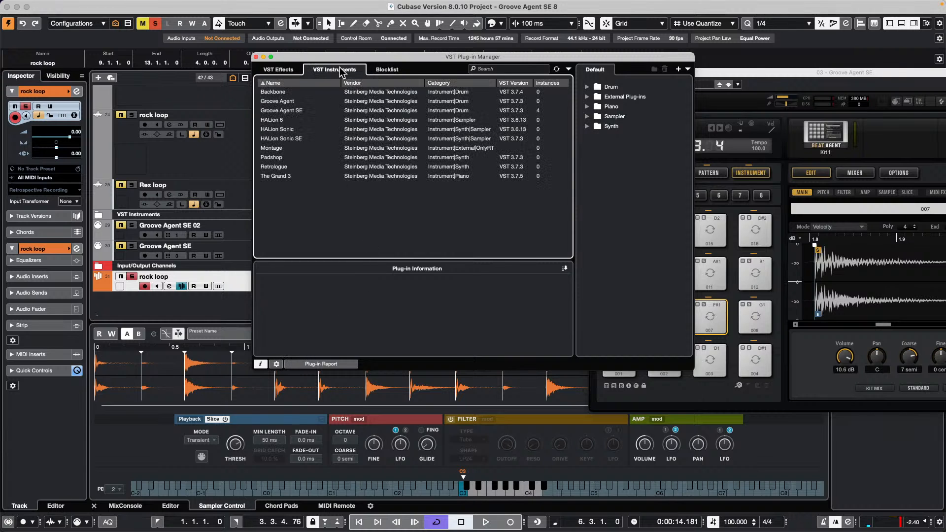
pyautogui.click(389, 72)
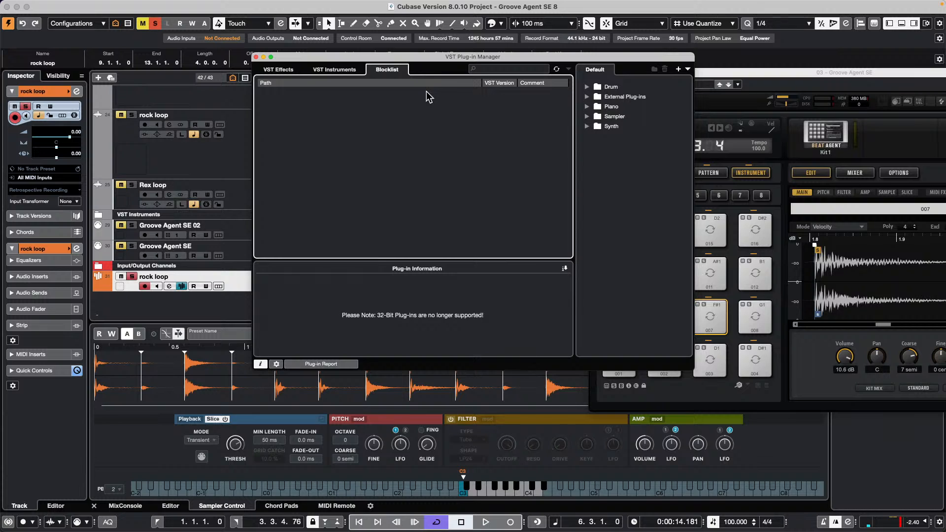
pyautogui.rightClick(428, 89)
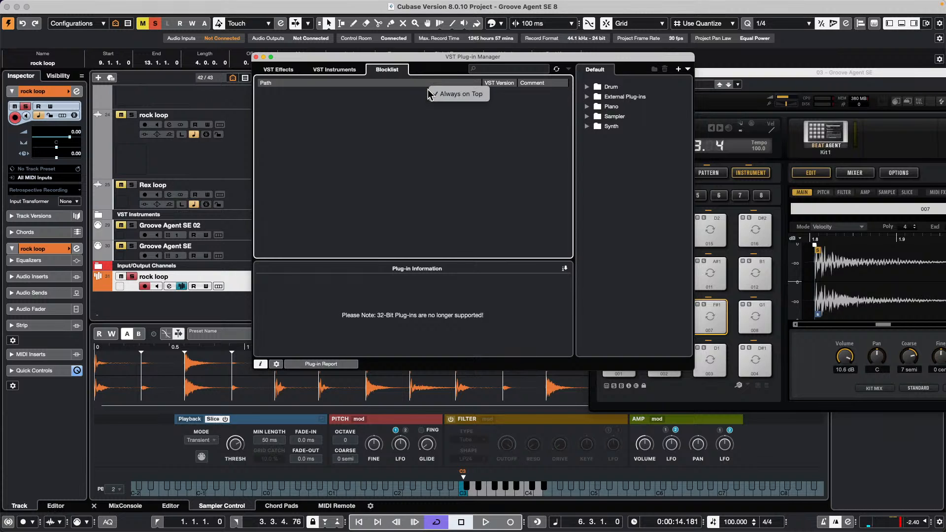
pyautogui.click(505, 129)
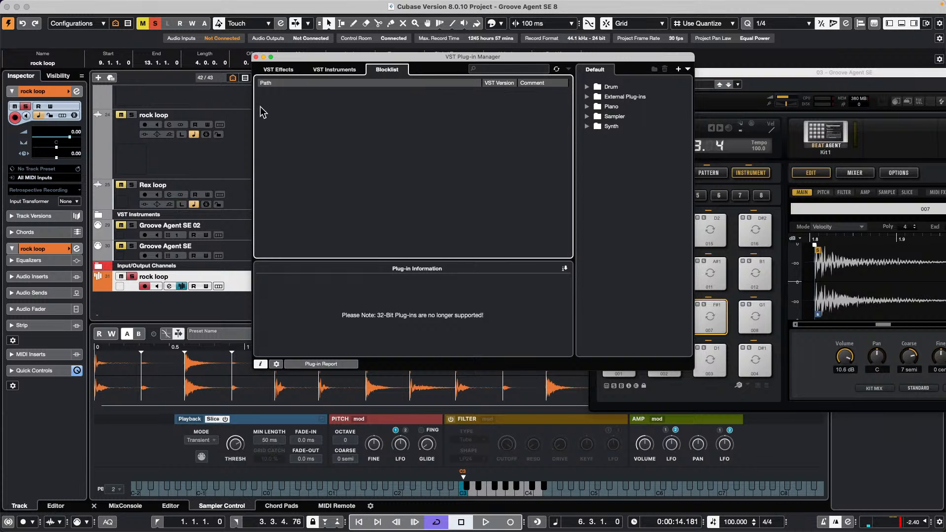
# - Close the VST Plug-in Manager window to return to the Groove Agent SE 8 project
pyautogui.click(256, 57)
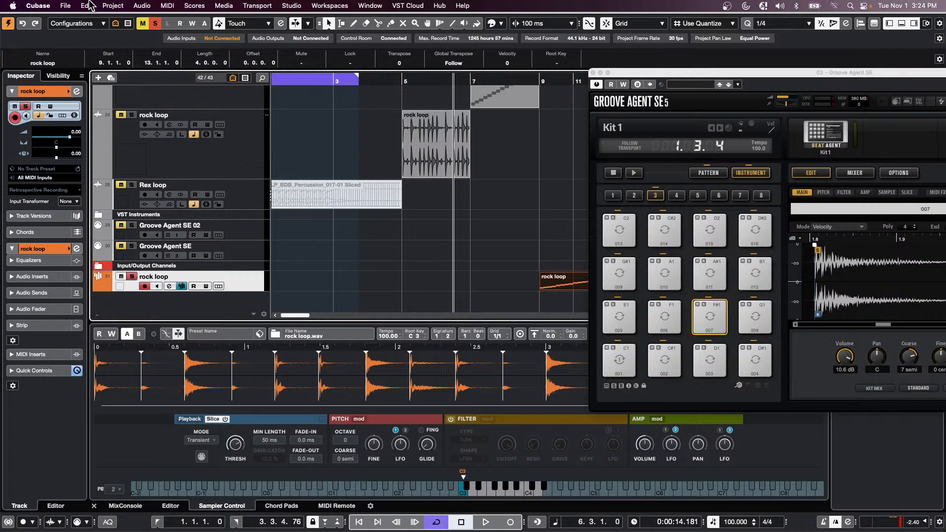
# - Open the recent project 'tempo detect jazz.cpr' and activate it
pyautogui.click(66, 5)
pyautogui.moveTo(118, 216)
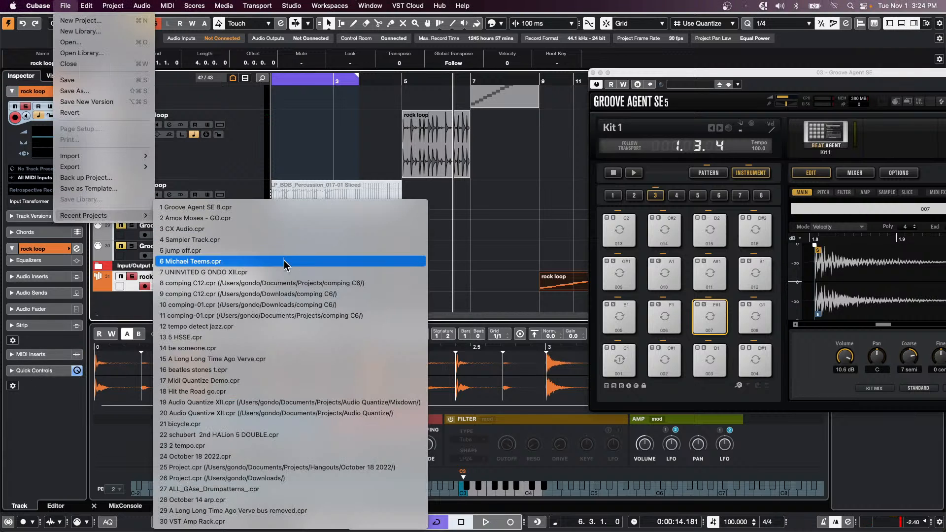
pyautogui.click(276, 318)
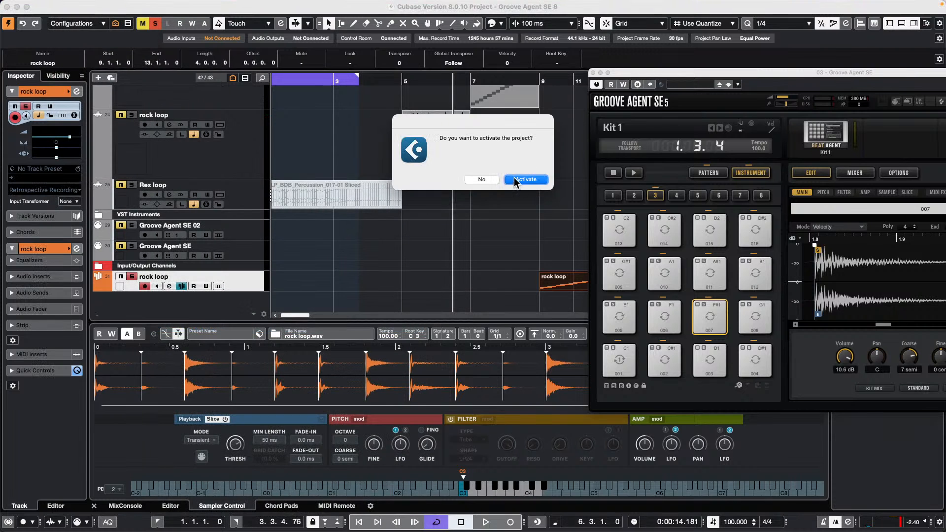
pyautogui.click(526, 180)
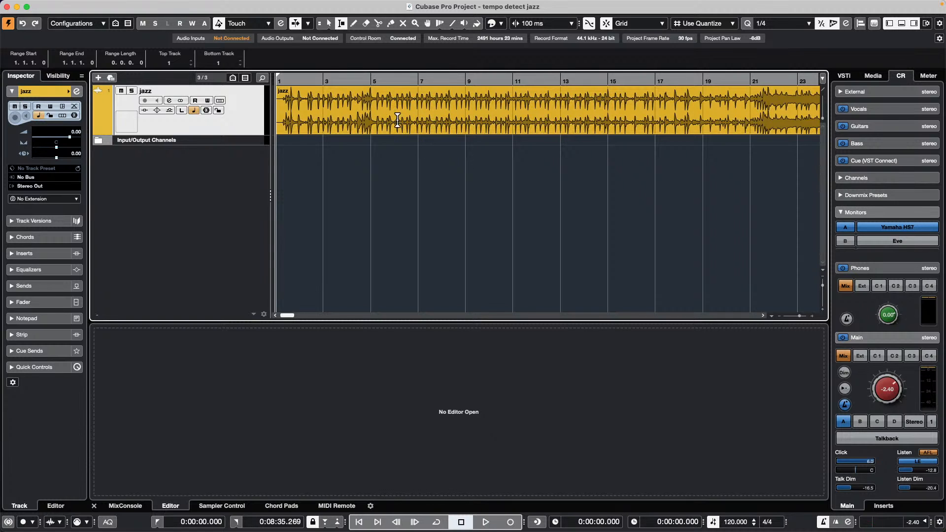
# - Start playback and select the jazz audio event with the Object Selection tool
pyautogui.press('space')
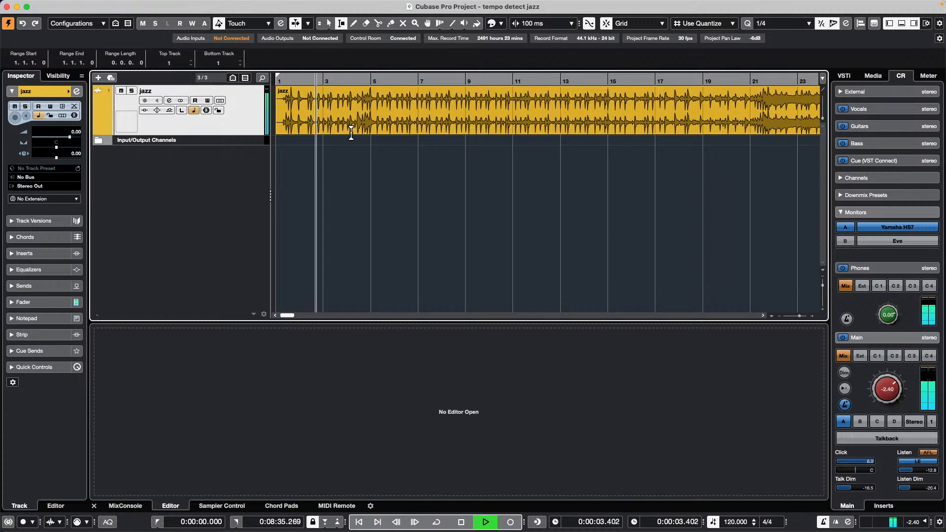
pyautogui.rightClick(352, 131)
pyautogui.click(352, 131)
pyautogui.click(351, 130)
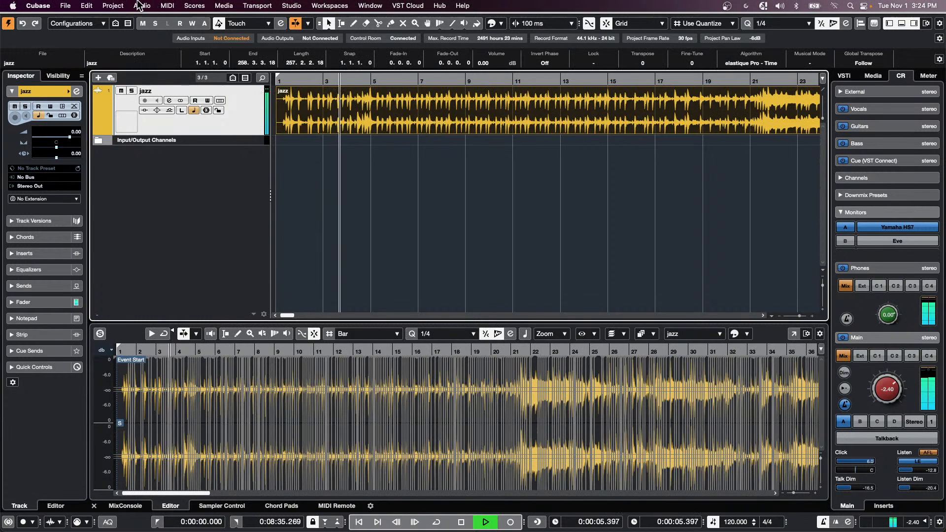
# - Run Tempo Detection on the jazz event with Offbeat Correction, then select the Tempo track
pyautogui.click(113, 5)
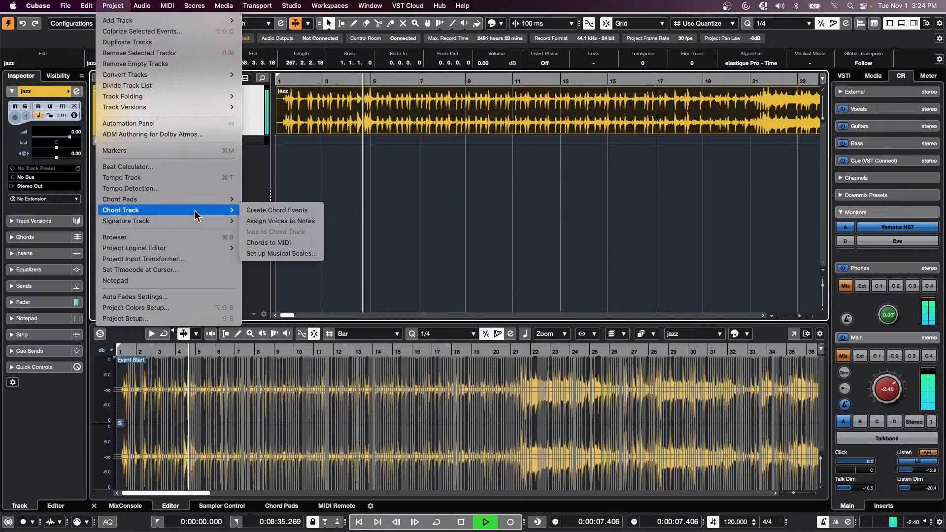
pyautogui.click(187, 192)
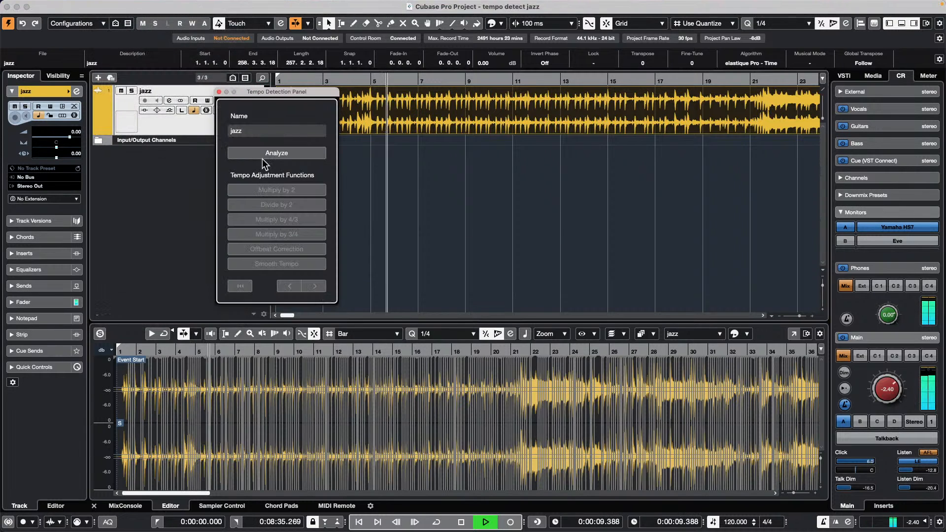
pyautogui.click(275, 153)
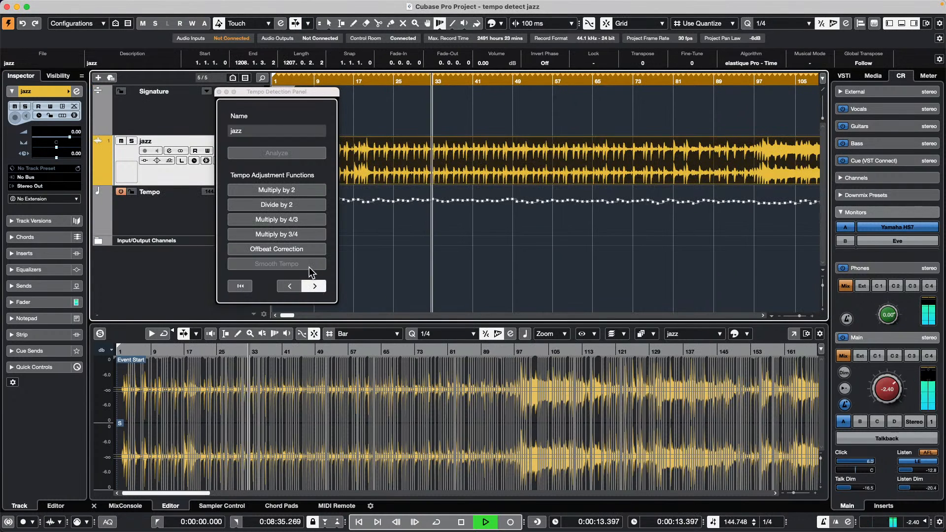
pyautogui.click(296, 249)
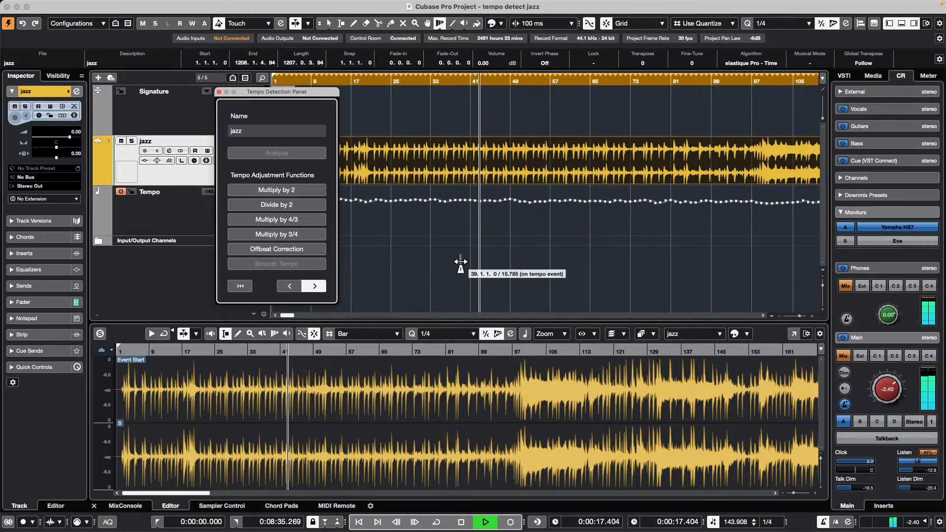
pyautogui.click(220, 92)
pyautogui.click(215, 199)
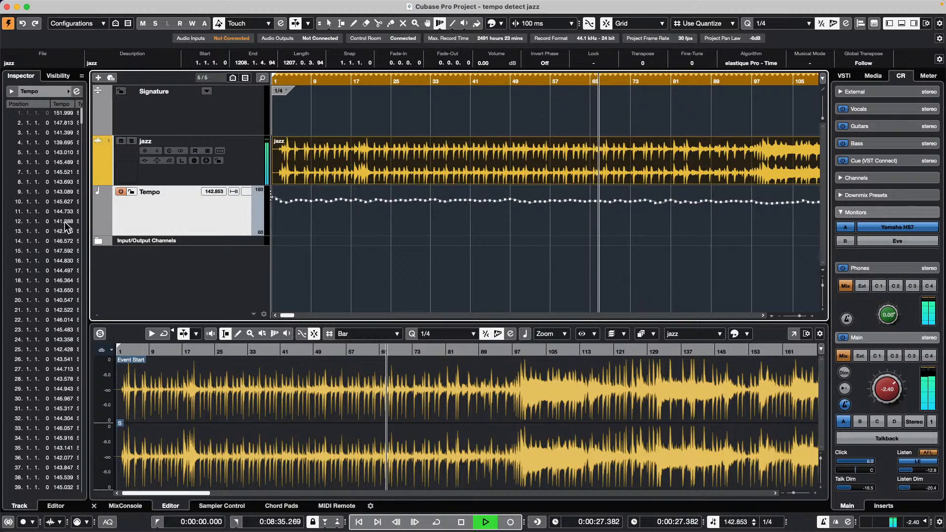
# - Stop playback and bring up the Project menu's tempo and beat commands
pyautogui.press('space')
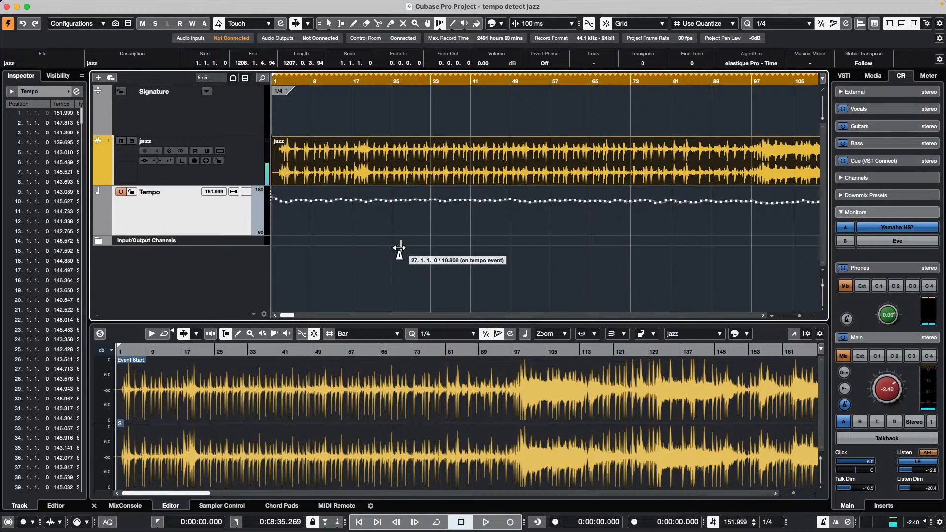
pyautogui.moveTo(133, 5)
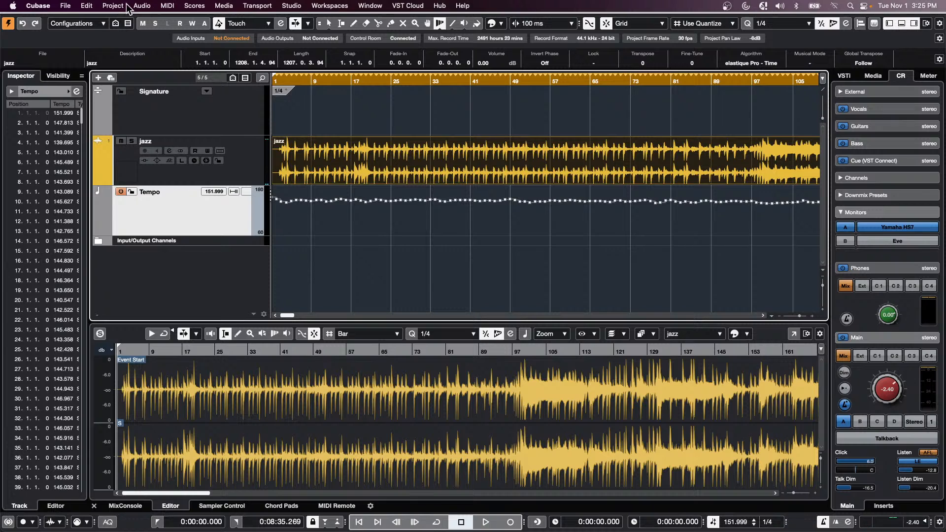
pyautogui.click(125, 5)
pyautogui.moveTo(136, 211)
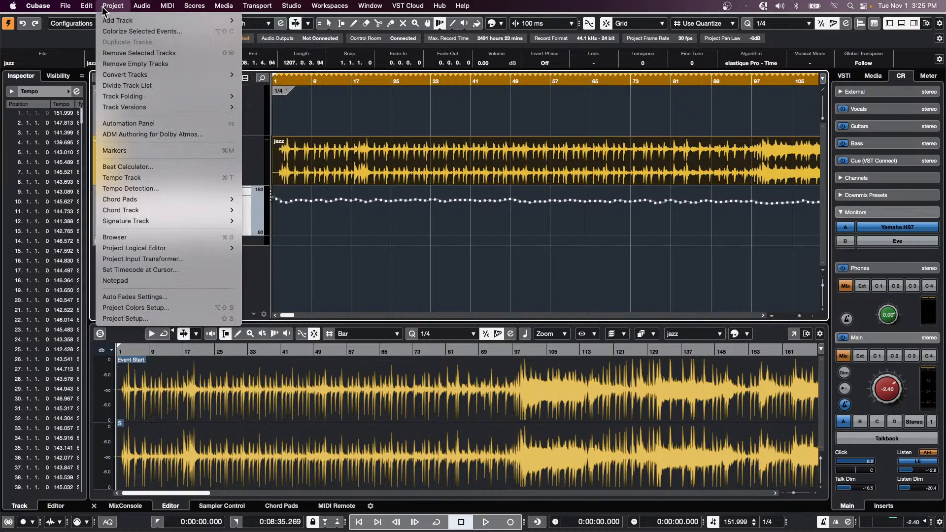
# - Open the Beat Calculator, play from around bar 37 and tap in a tempo of 143 BPM
pyautogui.click(115, 168)
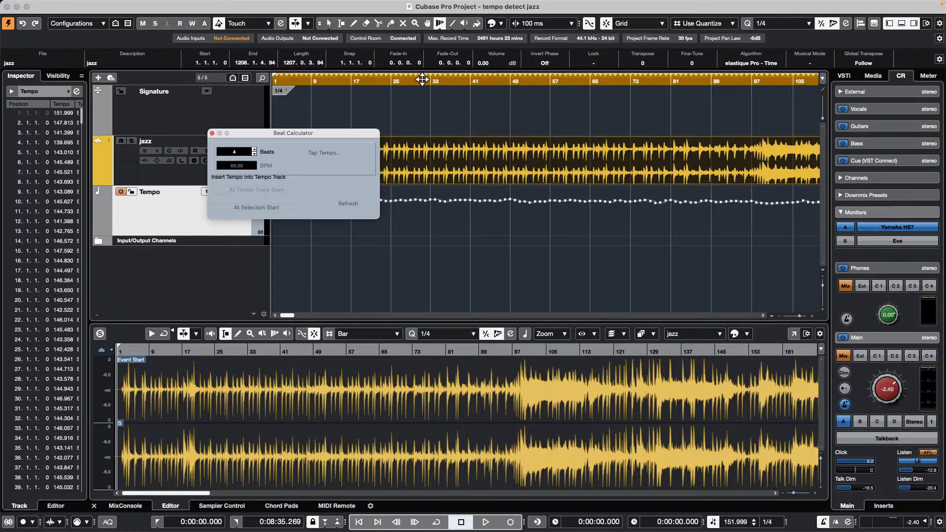
pyautogui.click(443, 80)
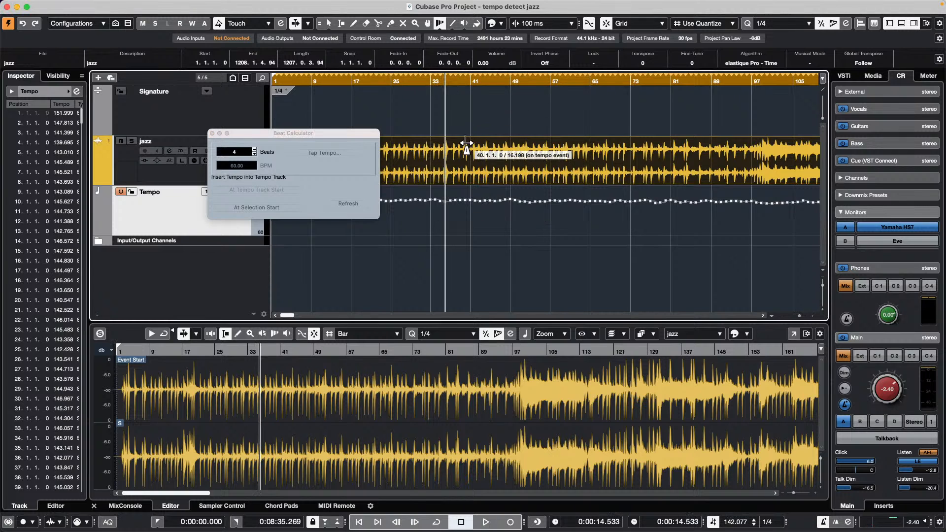
pyautogui.press('space')
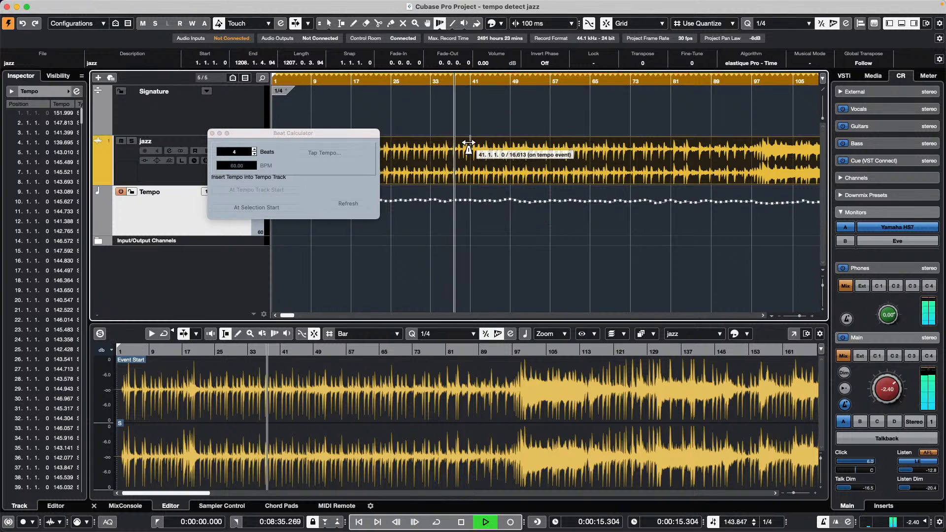
pyautogui.click(326, 154)
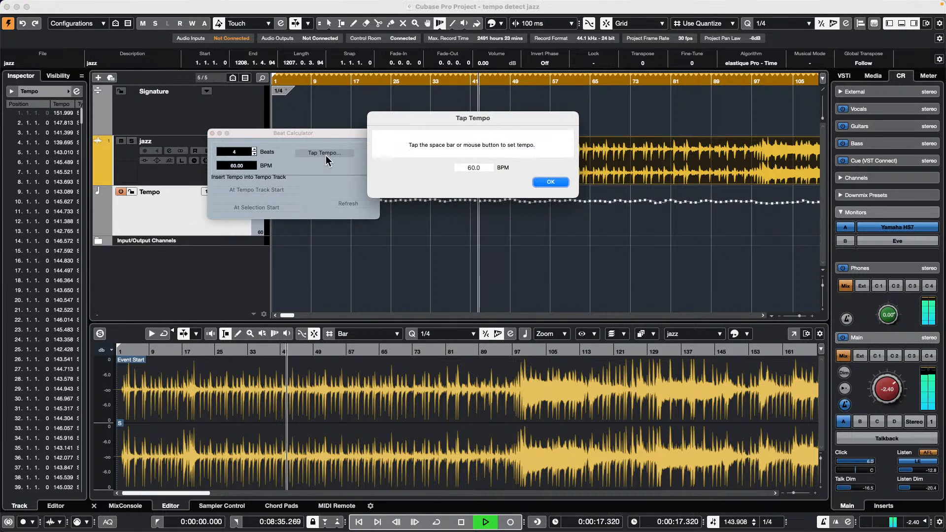
pyautogui.press('space')
pyautogui.press('space')
pyautogui.press('space')
pyautogui.press('space')
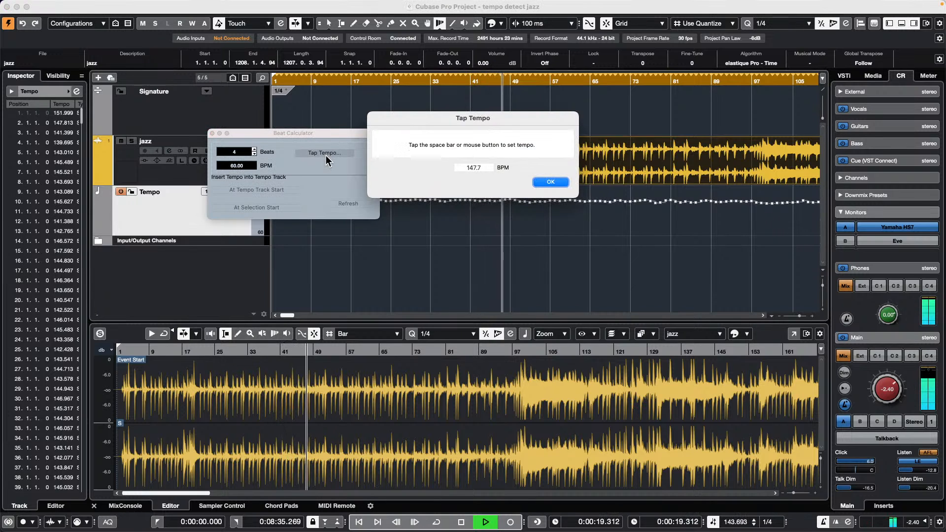
pyautogui.press('space')
pyautogui.press('space')
pyautogui.press('space')
pyautogui.press('space')
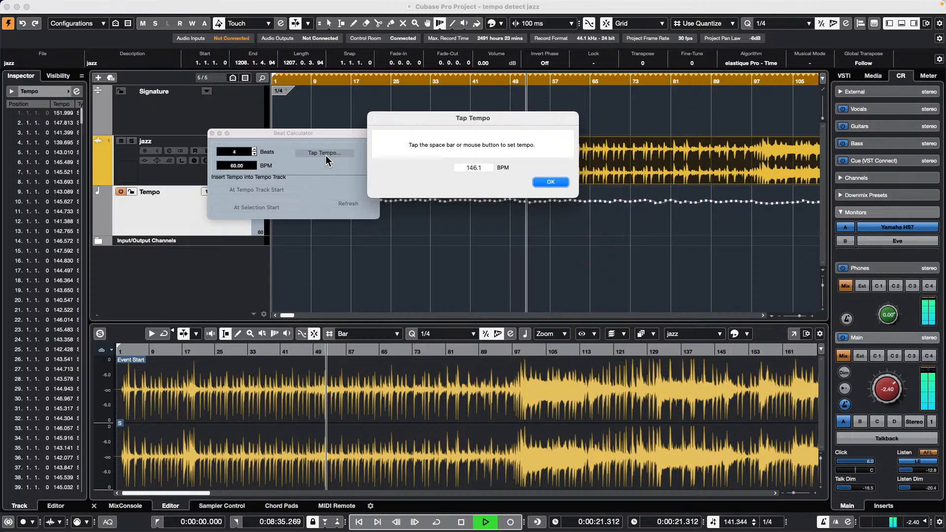
pyautogui.press('space')
pyautogui.press('space')
pyautogui.press('space')
pyautogui.press('space')
pyautogui.press('space')
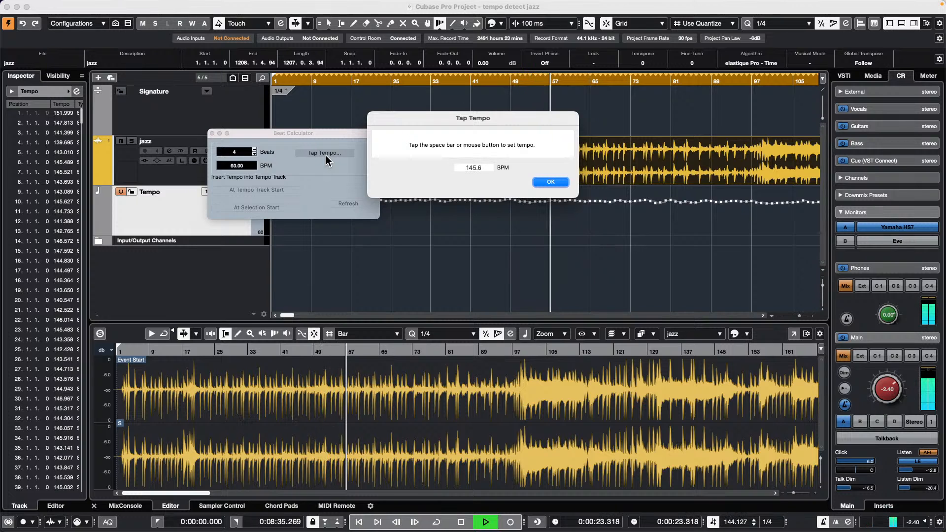
pyautogui.press('space')
pyautogui.press('space')
pyautogui.press('space')
pyautogui.press('space')
pyautogui.press('space')
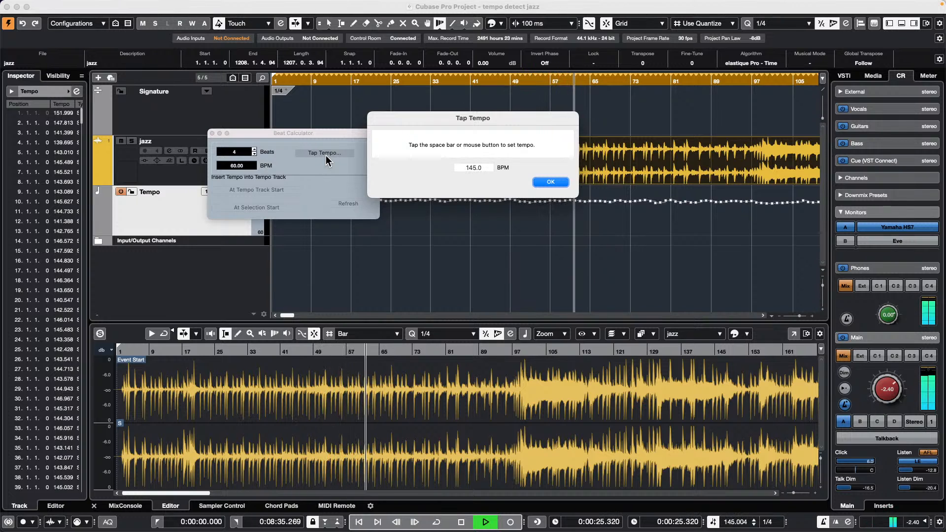
pyautogui.press('space')
pyautogui.press('space')
pyautogui.press('space')
pyautogui.press('space')
pyautogui.press('space')
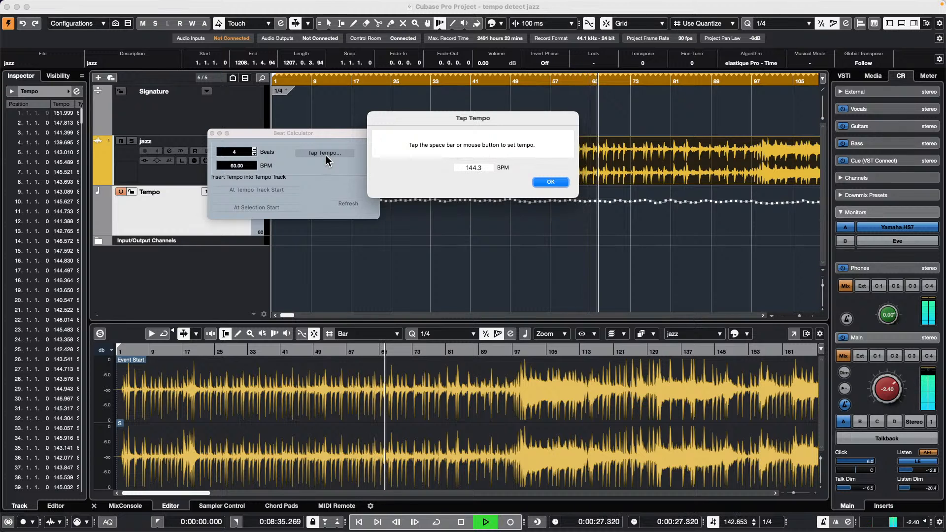
pyautogui.press('space')
pyautogui.press('space')
pyautogui.press('space')
pyautogui.press('space')
pyautogui.press('space')
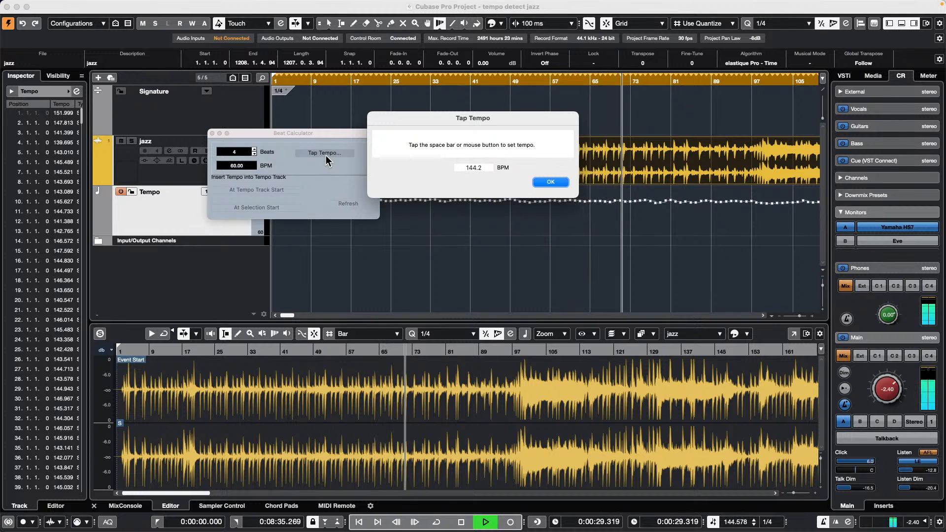
pyautogui.press('space')
pyautogui.press('space')
pyautogui.press('space')
pyautogui.press('space')
pyautogui.press('space')
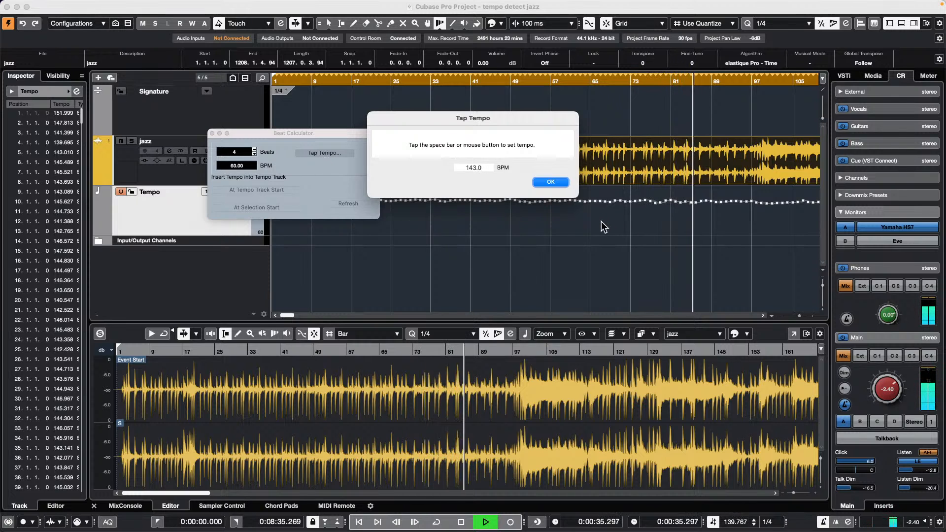
pyautogui.click(550, 182)
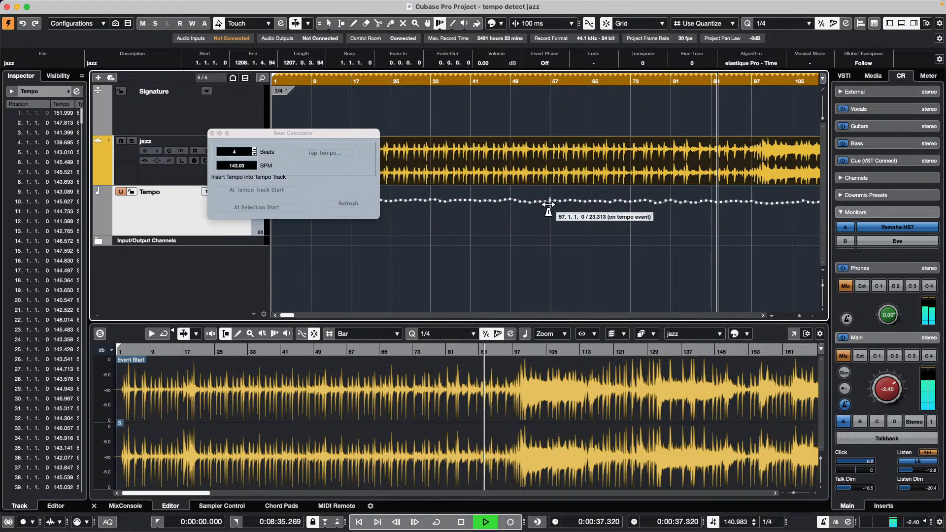
# - Stop playback and tap the tempo again, accepting 91.70 BPM
pyautogui.press('space')
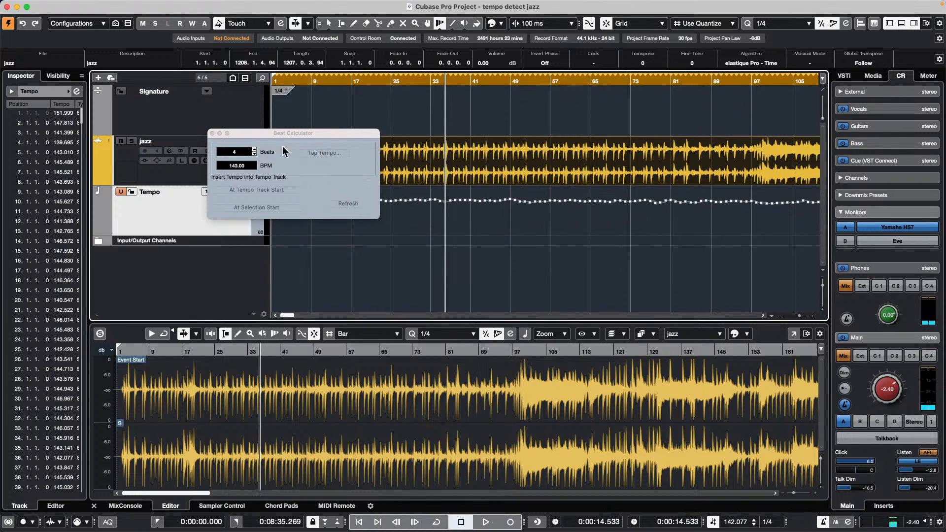
pyautogui.click(112, 5)
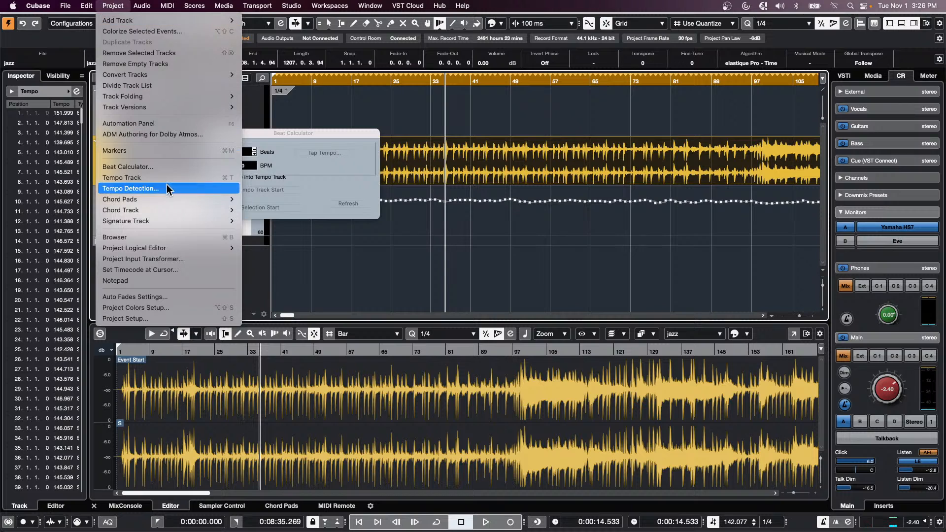
pyautogui.click(246, 246)
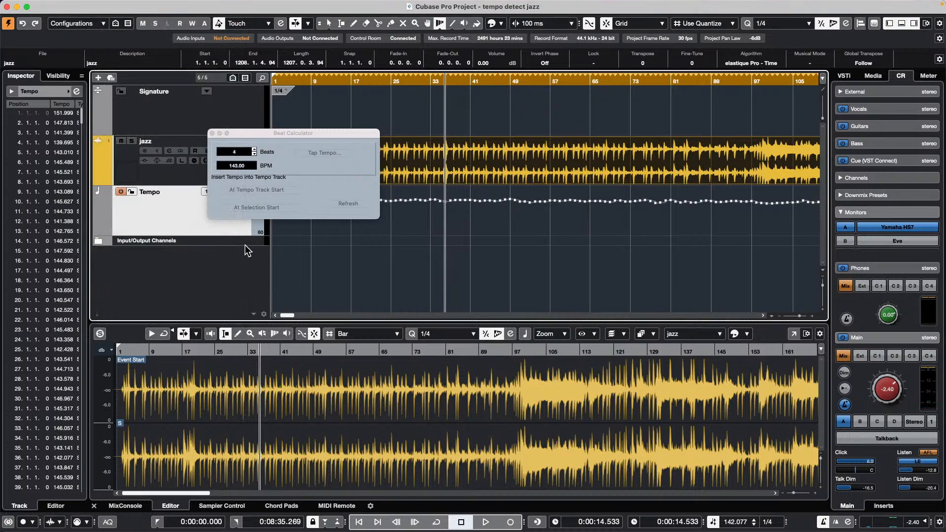
pyautogui.click(332, 150)
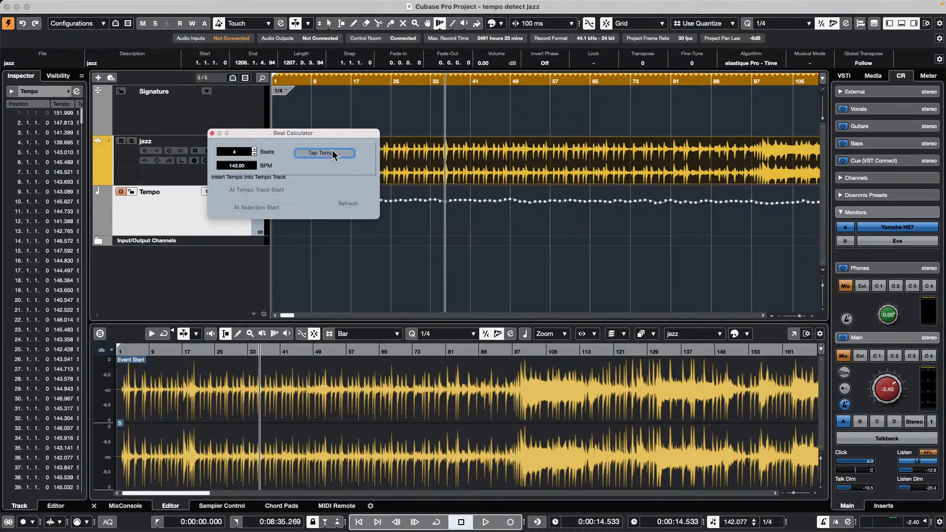
pyautogui.press('space')
pyautogui.press('space')
pyautogui.press('space')
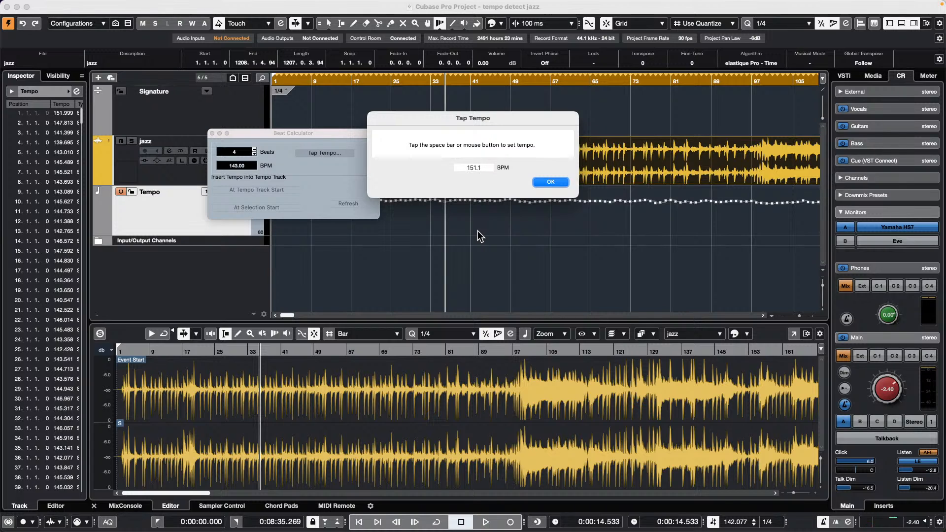
pyautogui.press('space')
pyautogui.press('space')
pyautogui.press('space')
pyautogui.press('space')
pyautogui.press('space')
pyautogui.press('space')
pyautogui.press('space')
pyautogui.press('space')
pyautogui.click(554, 182)
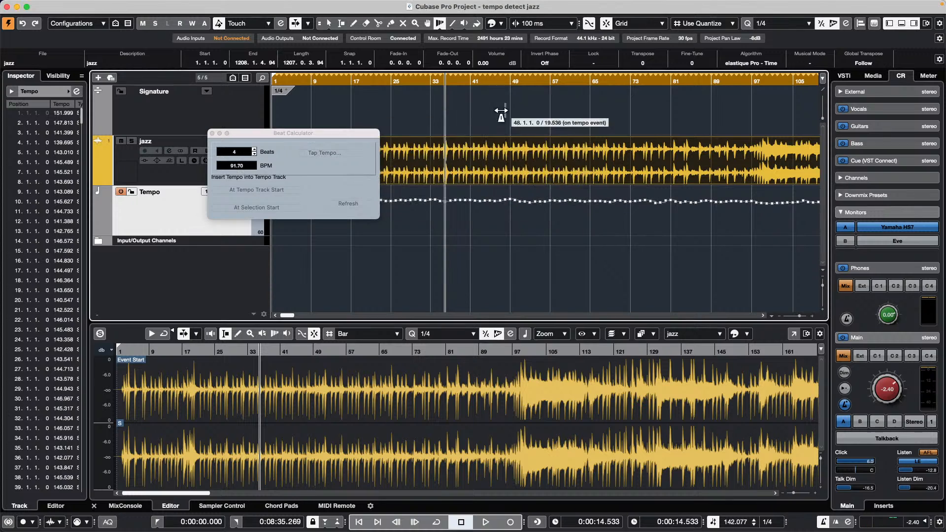
# - Restart playback and re-tap the beat to set the tempo to 144.00 BPM
pyautogui.click(331, 152)
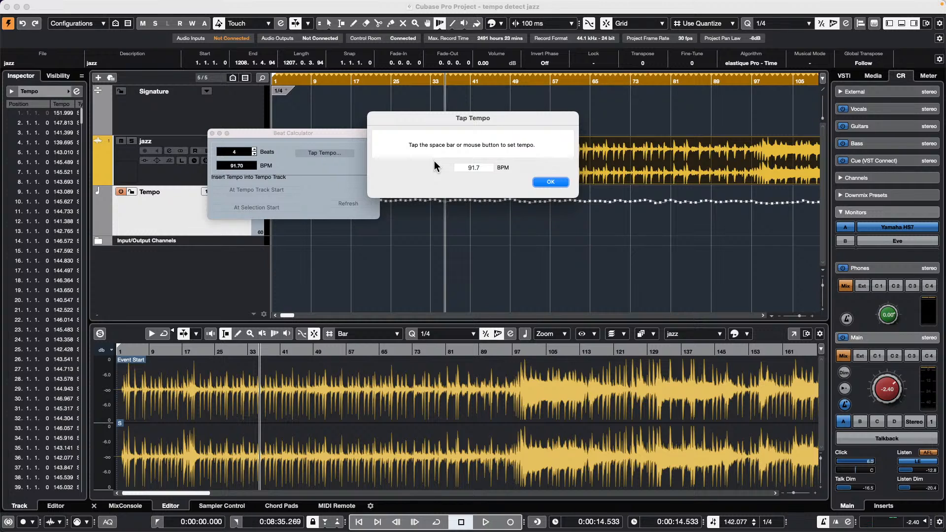
pyautogui.press('Return')
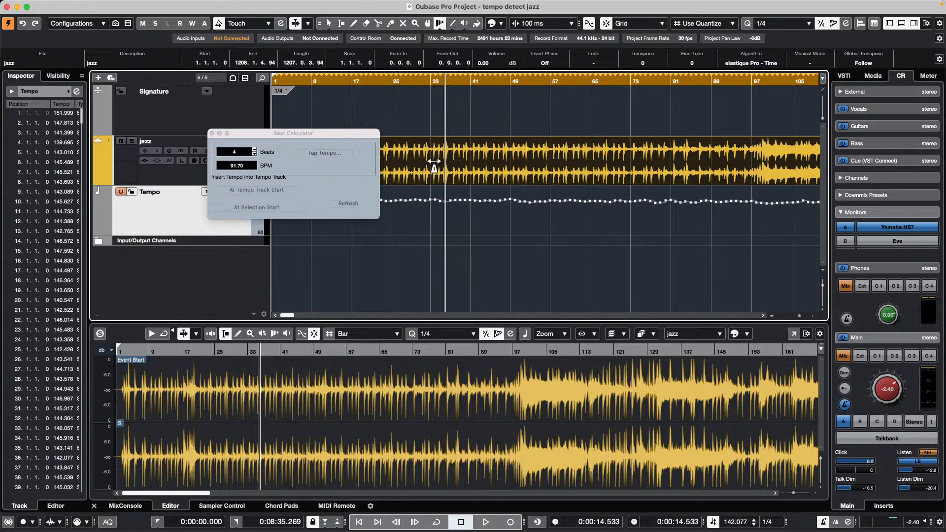
pyautogui.press('space')
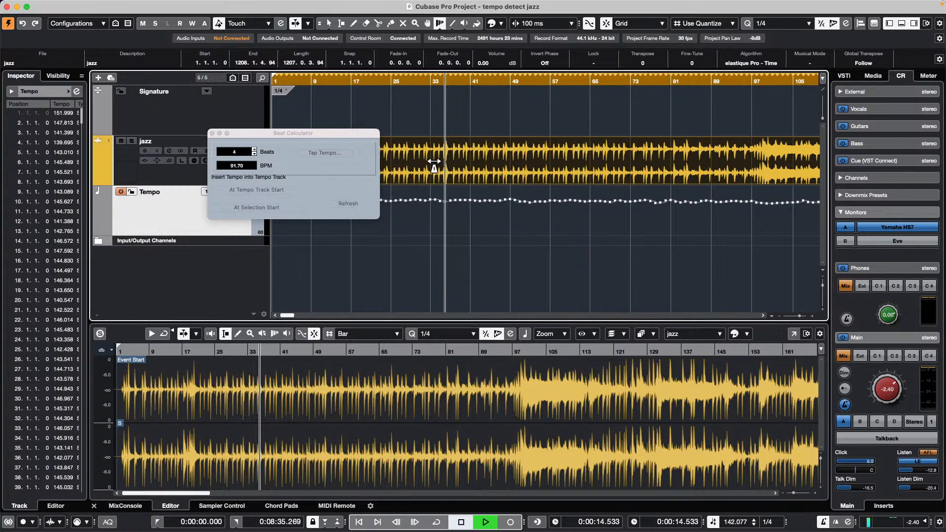
pyautogui.click(330, 153)
pyautogui.press('space')
pyautogui.press('space')
pyautogui.press('space')
pyautogui.press('space')
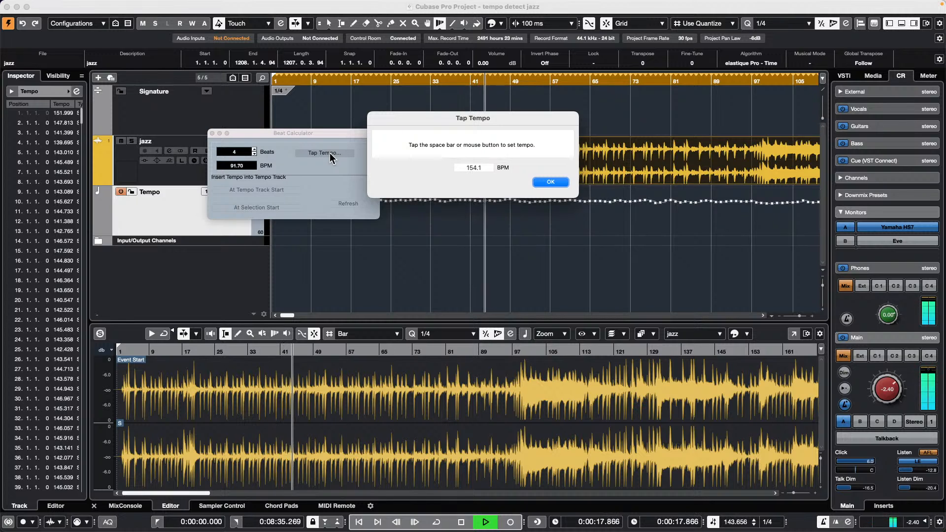
pyautogui.press('space')
pyautogui.press('space')
pyautogui.press('space')
pyautogui.press('space')
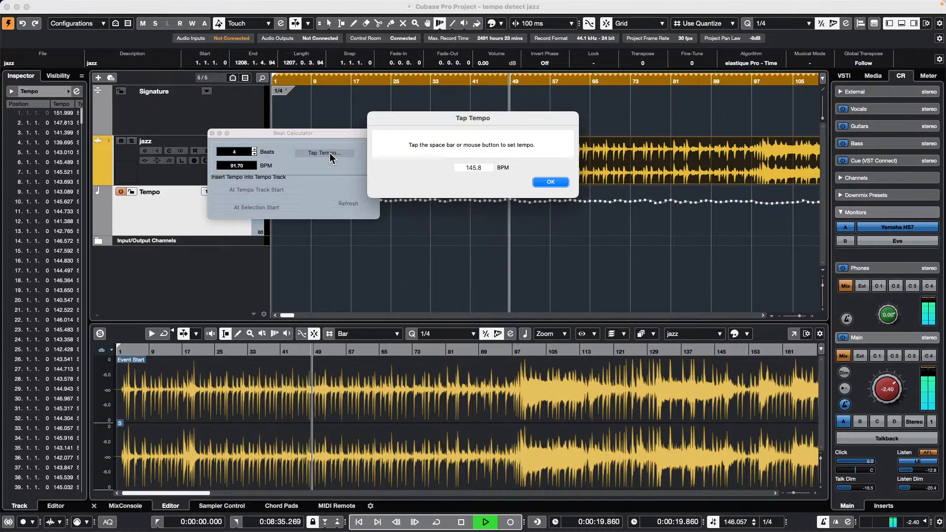
pyautogui.press('space')
pyautogui.press('space')
pyautogui.press('space')
pyautogui.press('space')
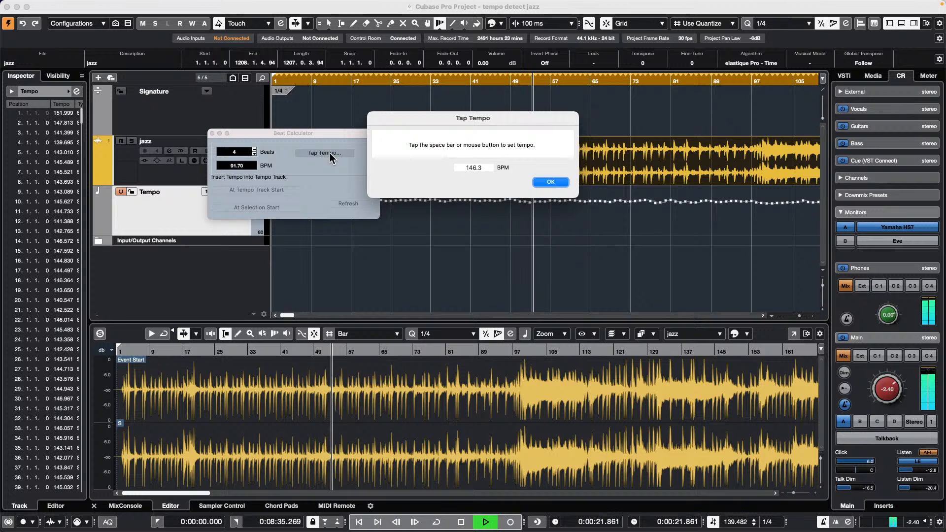
pyautogui.press('space')
pyautogui.press('space')
pyautogui.press('space')
pyautogui.press('space')
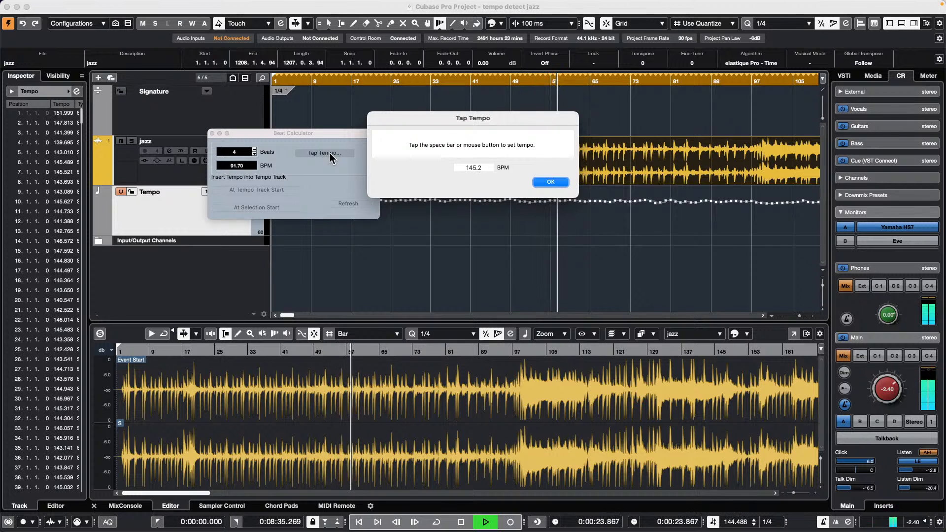
pyautogui.press('space')
pyautogui.press('space')
pyautogui.press('space')
pyautogui.press('space')
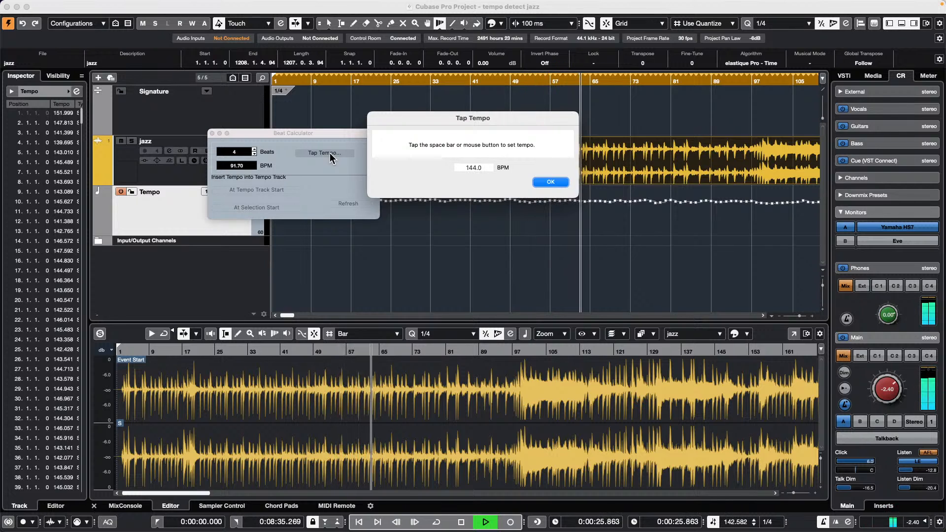
pyautogui.click(550, 182)
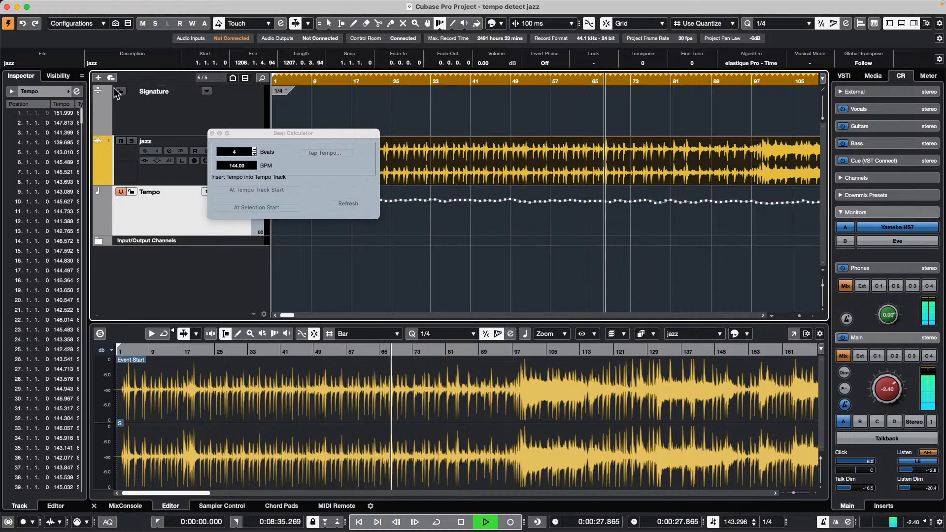
# - Close the Beat Calculator, listen back to the jazz track, and return to the Object Selection tool
pyautogui.click(212, 133)
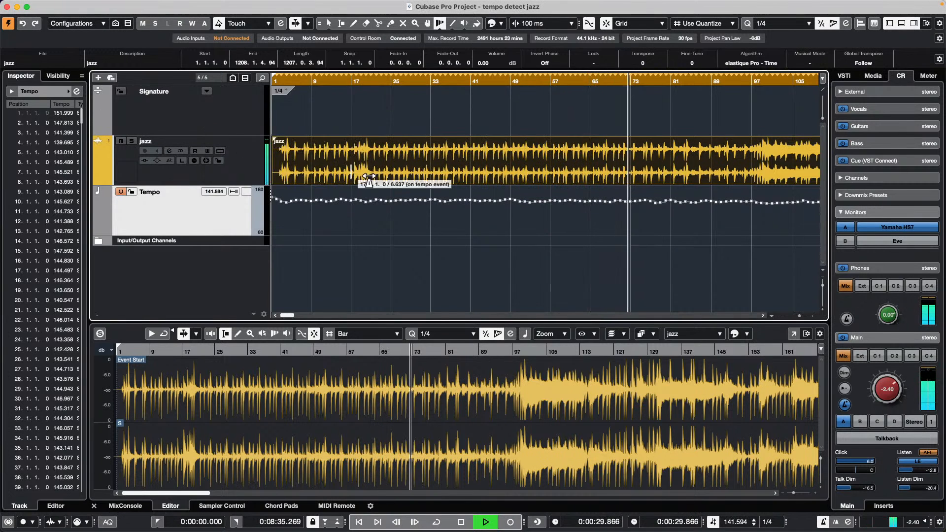
pyautogui.press('space')
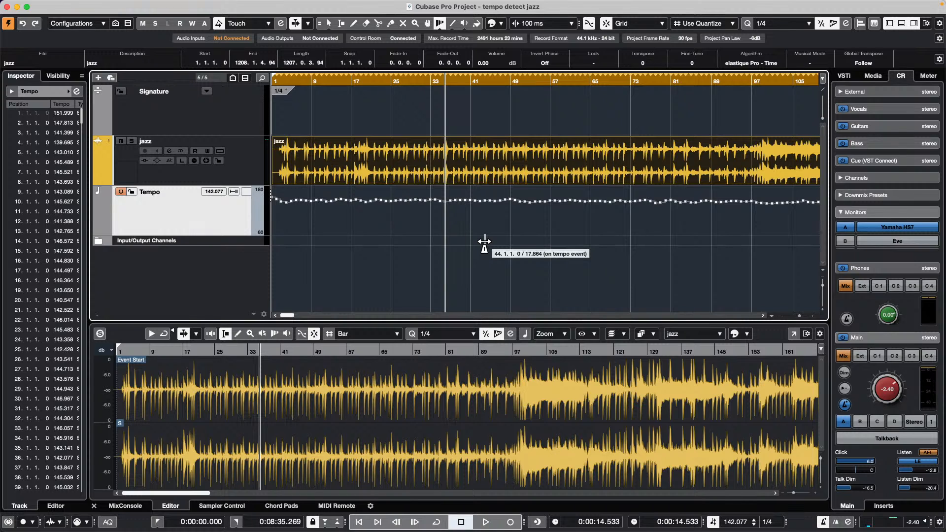
pyautogui.press('space')
pyautogui.press('space')
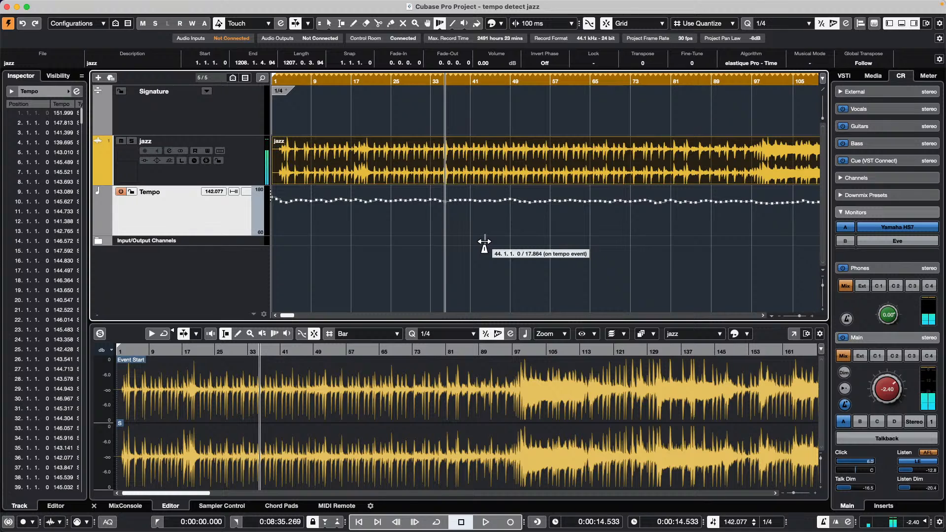
pyautogui.press('1')
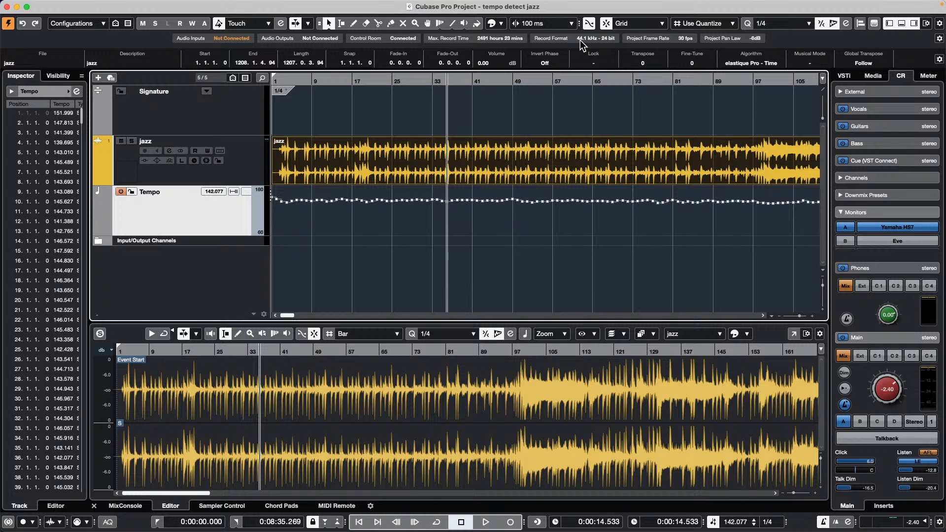
# - Open the recent project 'be someone.cpr' and activate it
pyautogui.click(65, 5)
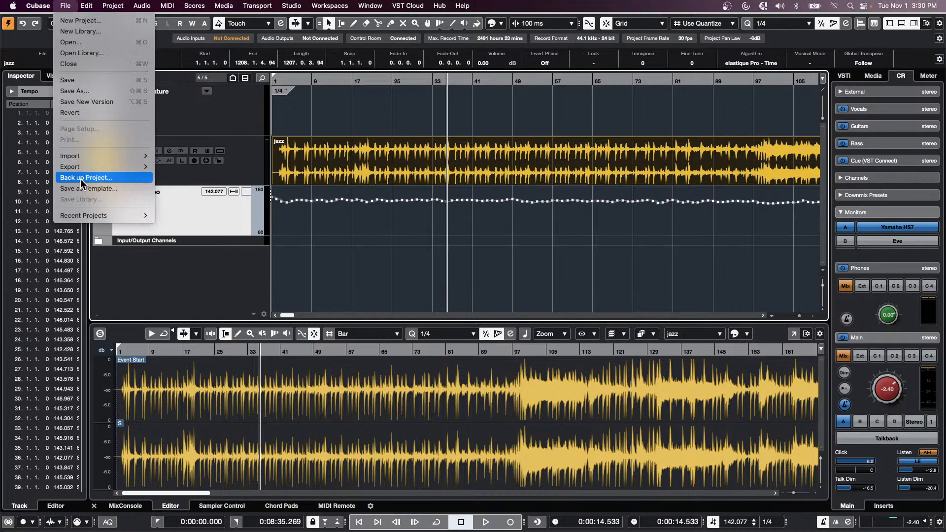
pyautogui.moveTo(99, 216)
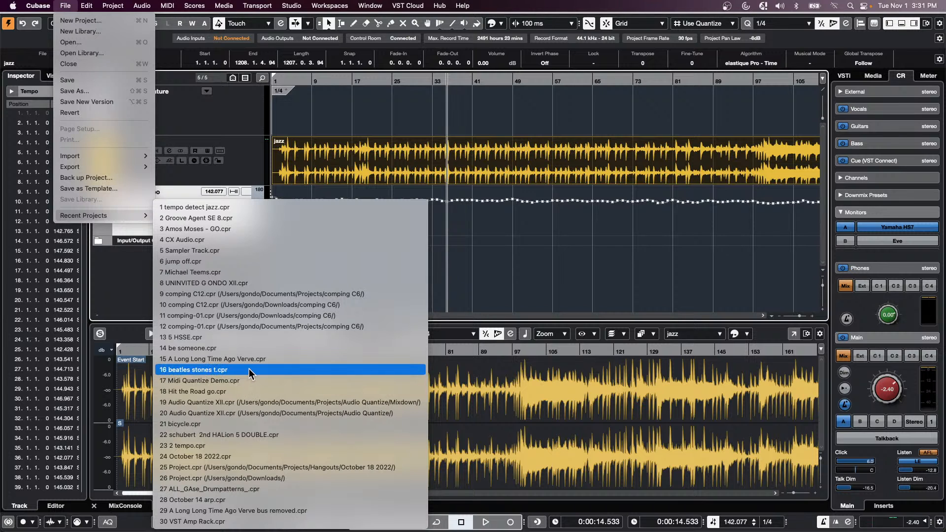
pyautogui.click(249, 348)
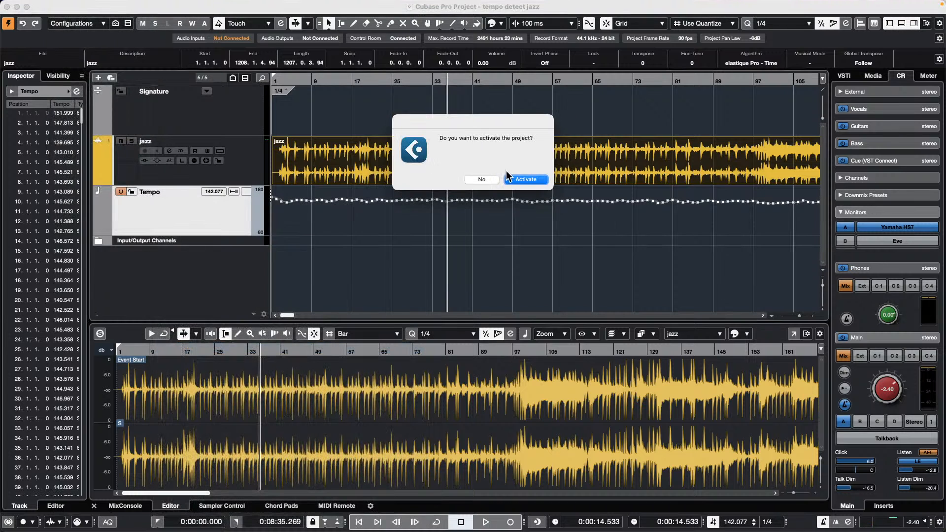
pyautogui.click(537, 179)
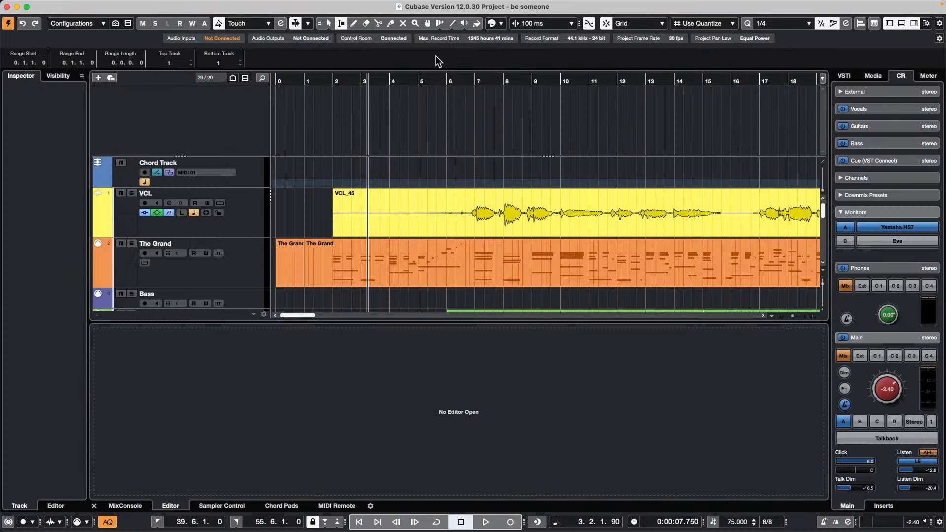
# - Select the VCL_45 event and open it in a Sample Editor window with Edit VariAudio on
pyautogui.moveTo(352, 79); pyautogui.dragTo(351, 51)
pyautogui.press('1')
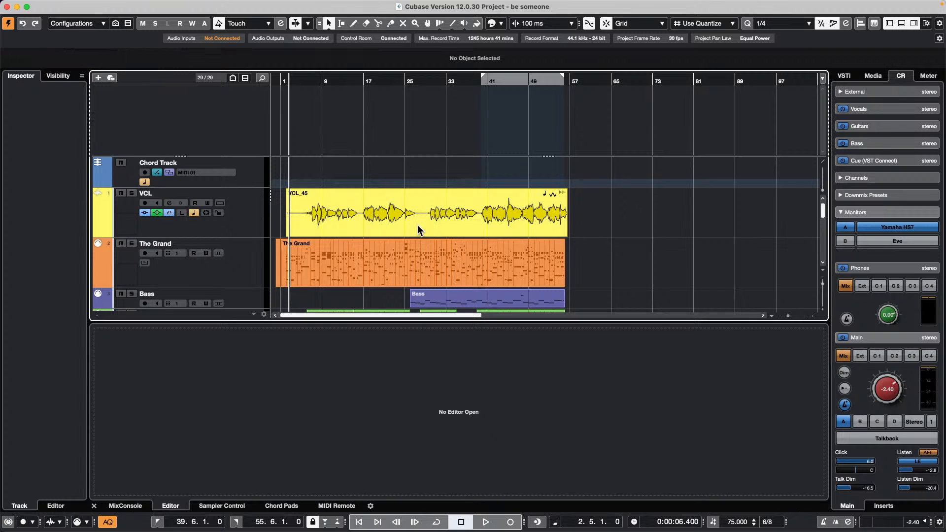
pyautogui.click(431, 276)
pyautogui.click(432, 219)
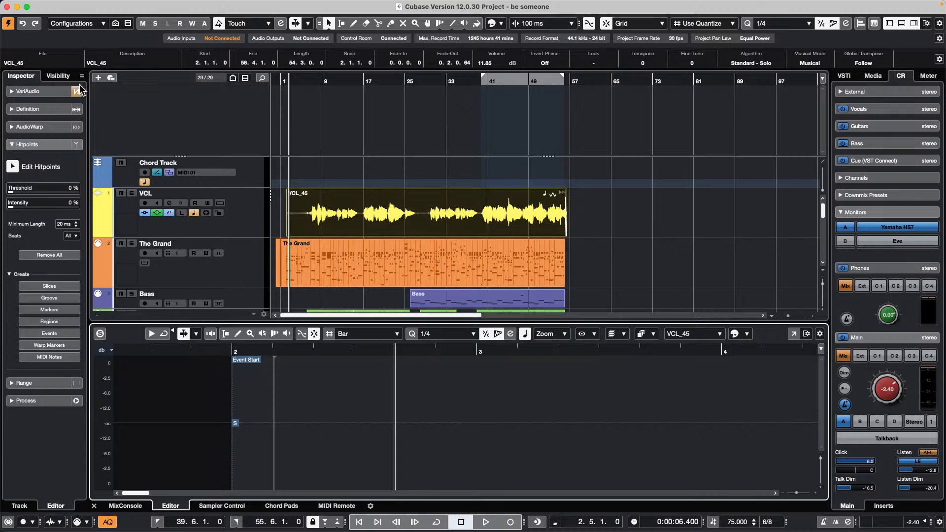
pyautogui.click(793, 333)
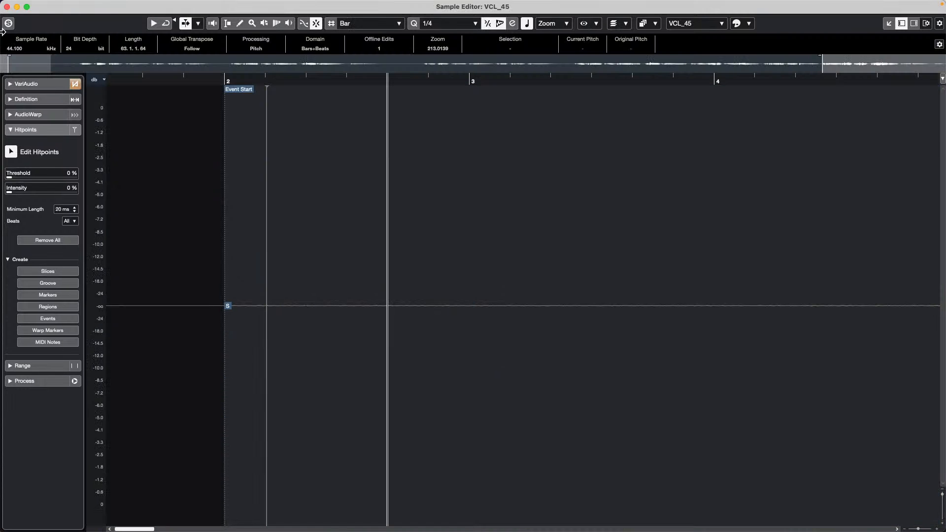
pyautogui.click(39, 84)
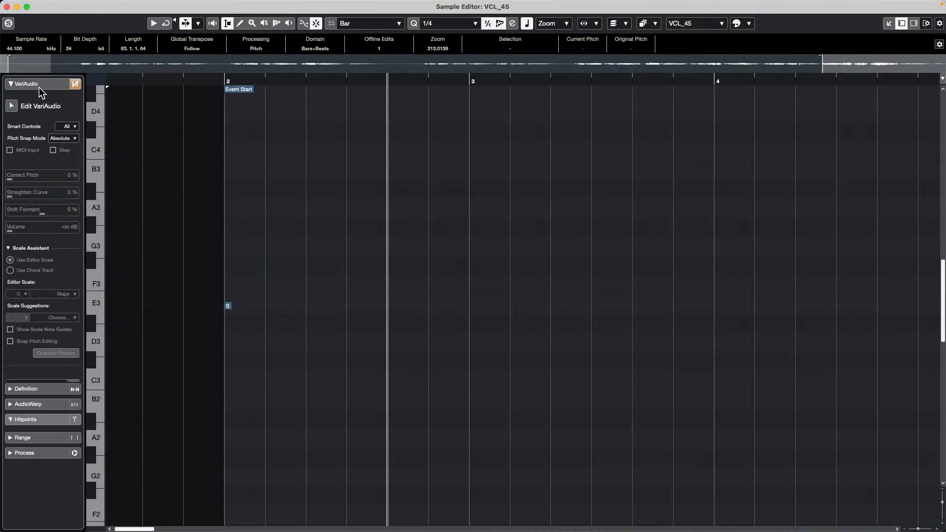
pyautogui.click(13, 107)
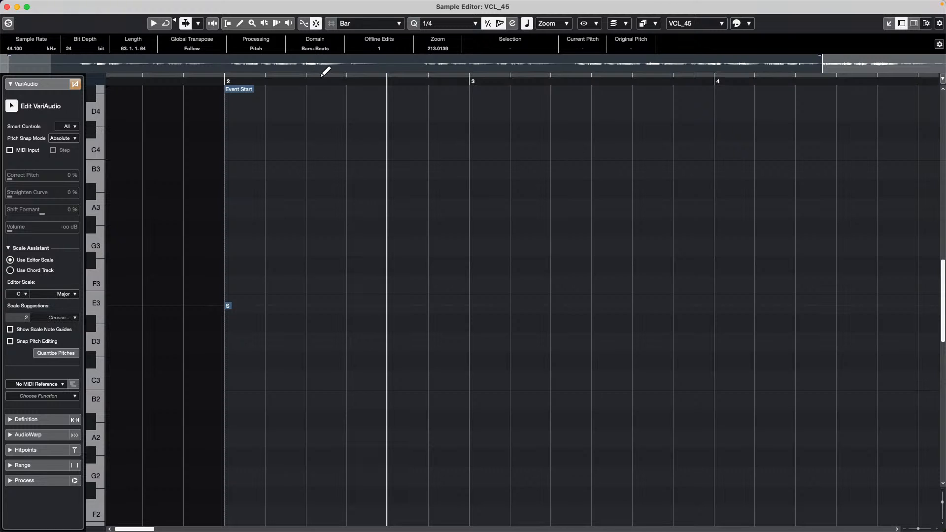
# - Zoom to bar 9, slightly straighten the long E3 note's pitch curve, and close the Sample Editor window
pyautogui.moveTo(289, 78); pyautogui.dragTo(291, 50)
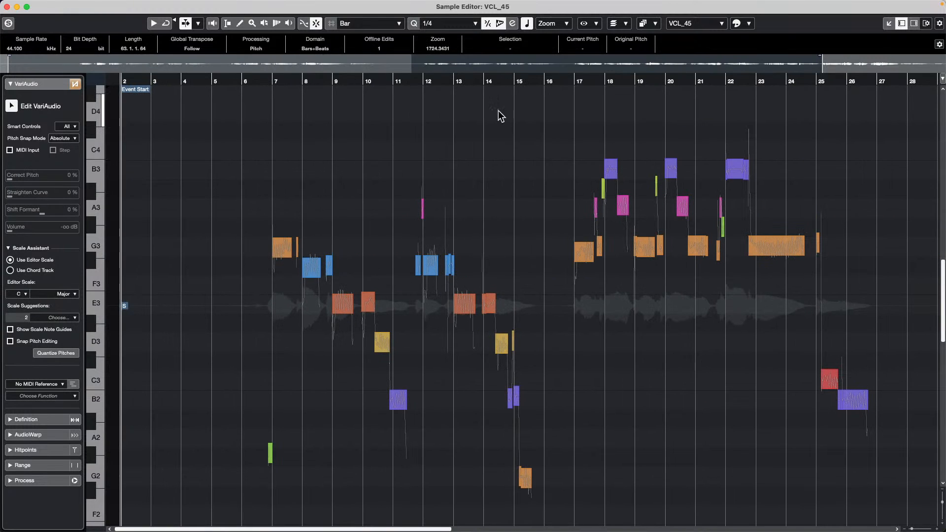
pyautogui.moveTo(327, 80); pyautogui.dragTo(330, 115)
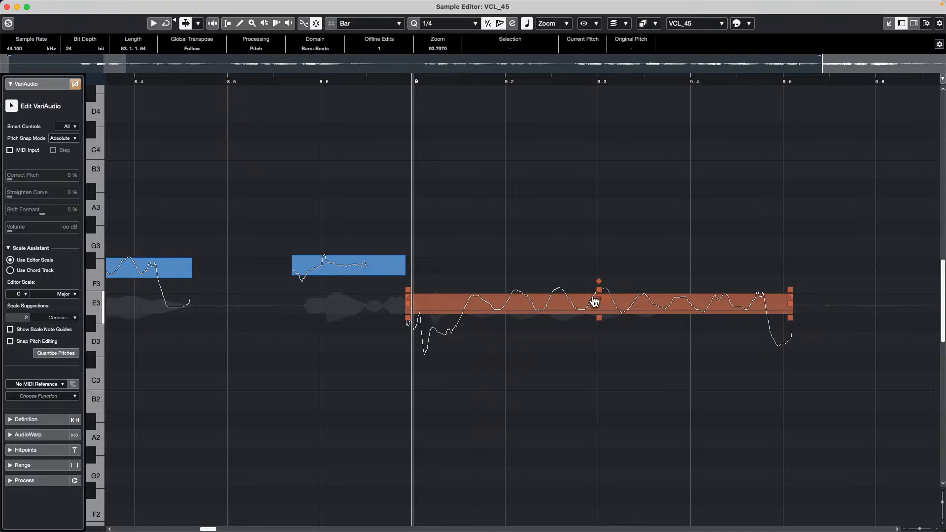
pyautogui.moveTo(598, 288)
pyautogui.mouseDown()
pyautogui.moveTo(598, 327)
pyautogui.moveTo(602, 298)
pyautogui.mouseUp()
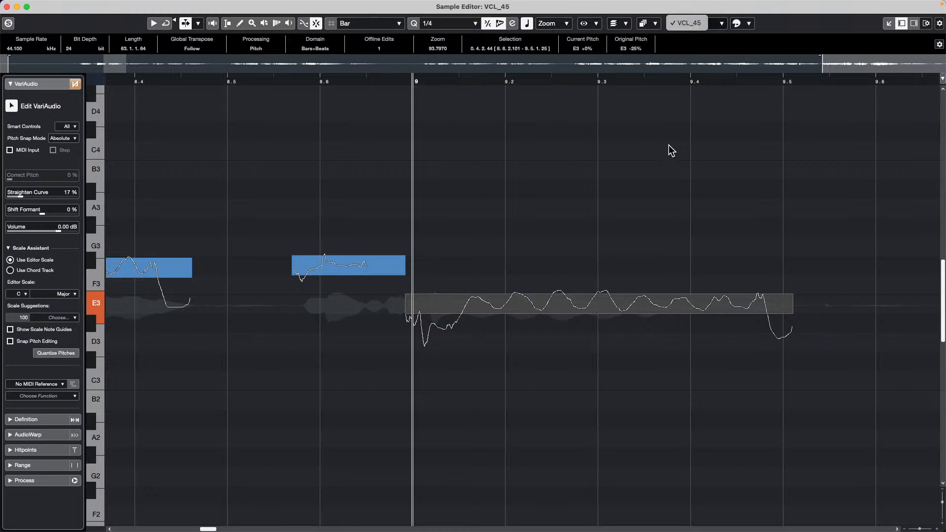
pyautogui.click(635, 304)
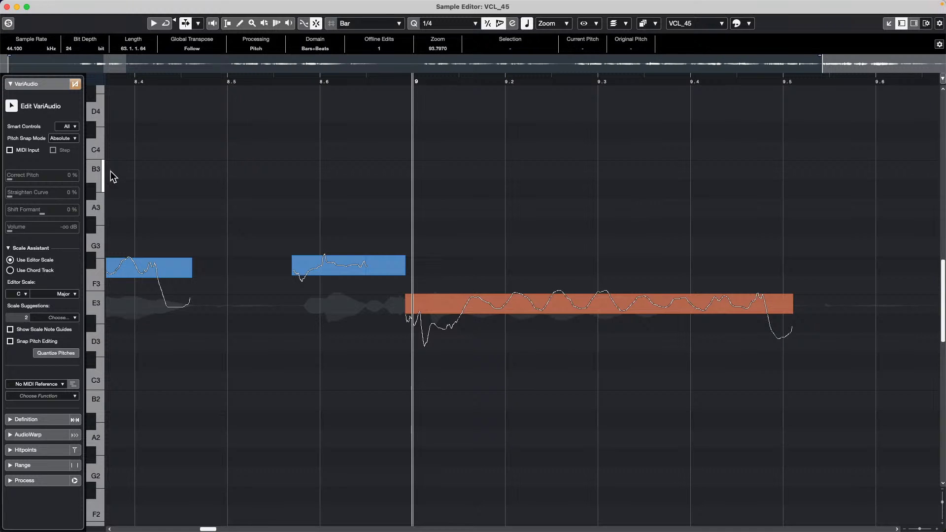
pyautogui.click(7, 6)
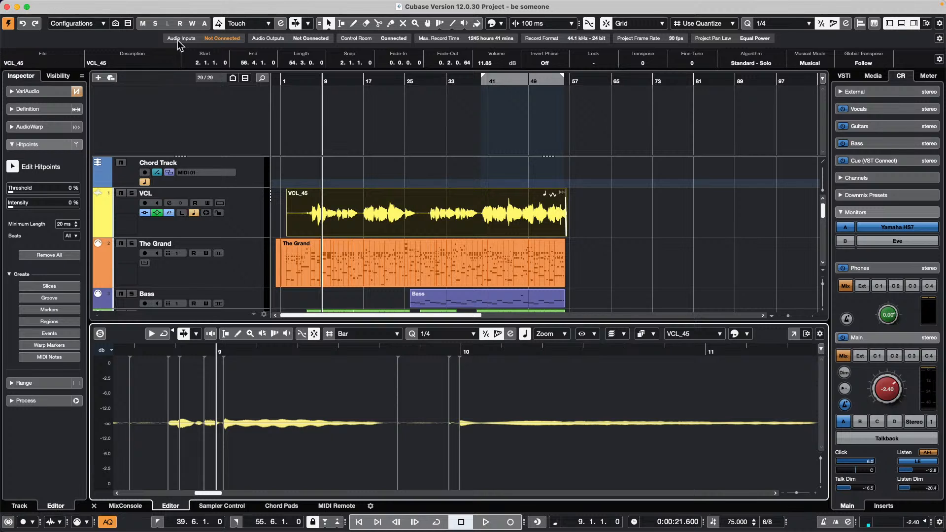
# - Duplicate VCL_45, undo the copies back to two clips, and pick the Range Selection tool
pyautogui.moveTo(353, 79); pyautogui.dragTo(350, 63)
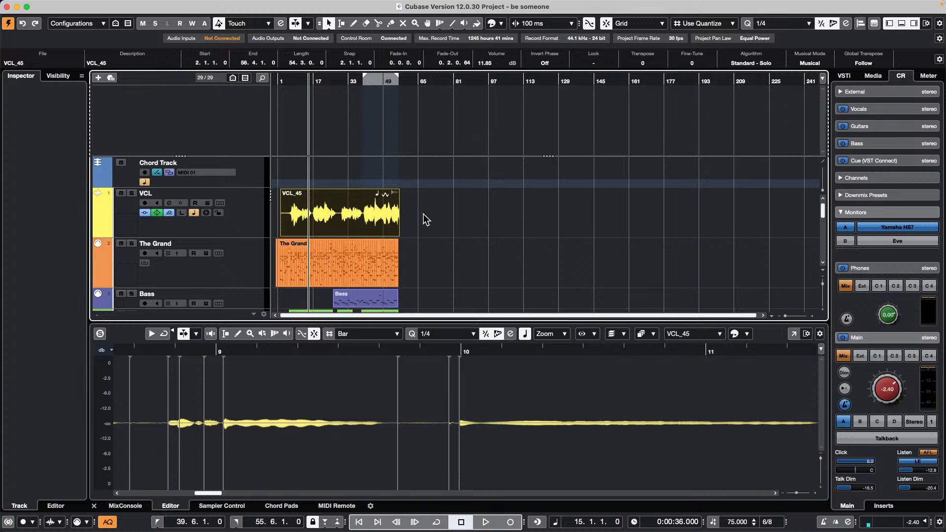
pyautogui.press('super+d')
pyautogui.press('super+d')
pyautogui.press('super+d')
pyautogui.press('super+d')
pyautogui.press('super+d')
pyautogui.press('super+d')
pyautogui.press('super+d')
pyautogui.press('super+d')
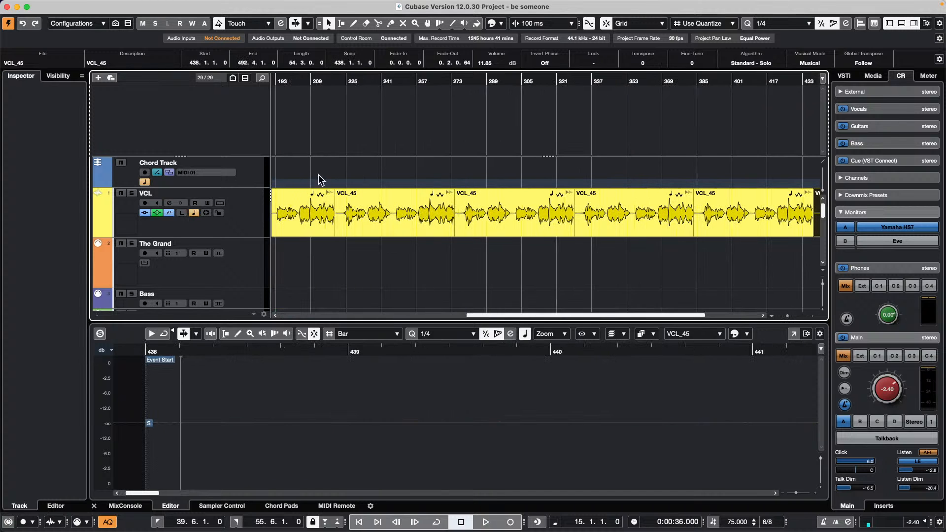
pyautogui.moveTo(435, 81); pyautogui.dragTo(438, 27)
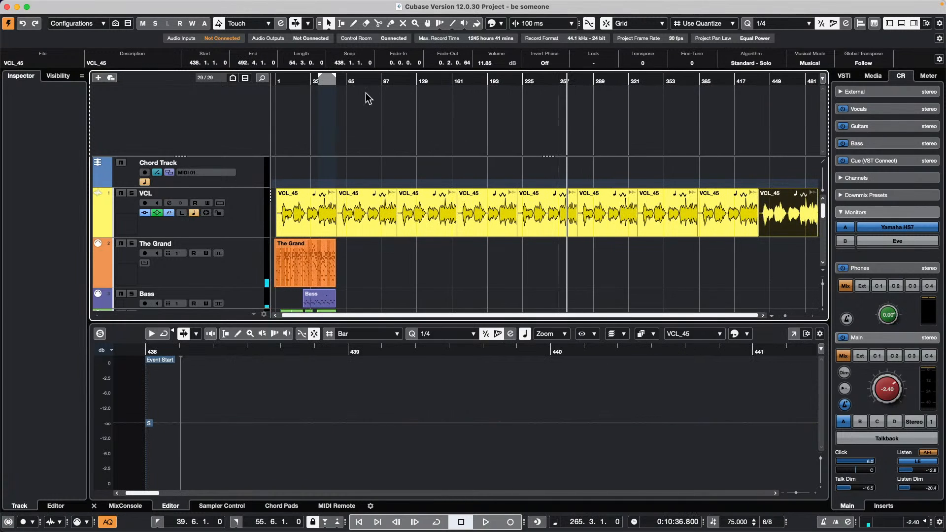
pyautogui.press('Delete')
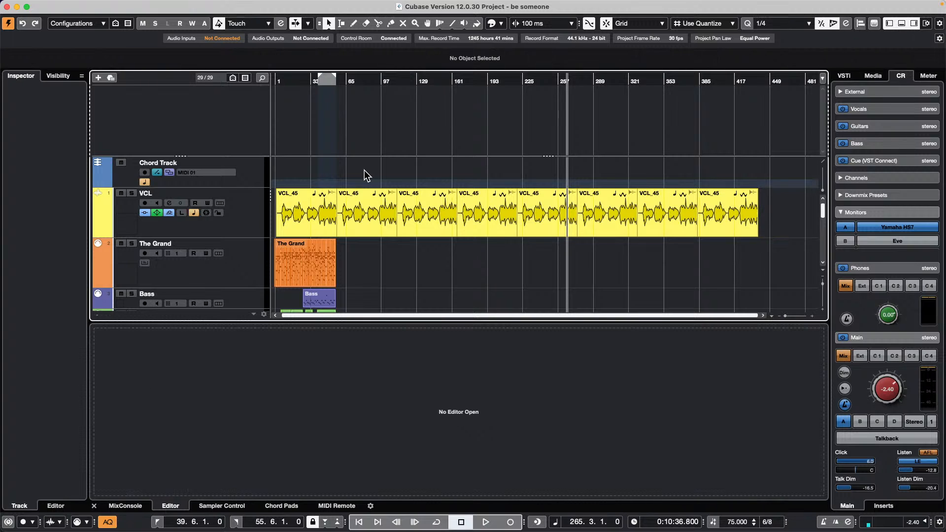
pyautogui.press('super+z')
pyautogui.press('super+z')
pyautogui.press('super+z')
pyautogui.press('super+z')
pyautogui.press('super+z')
pyautogui.press('super+z')
pyautogui.press('super+z')
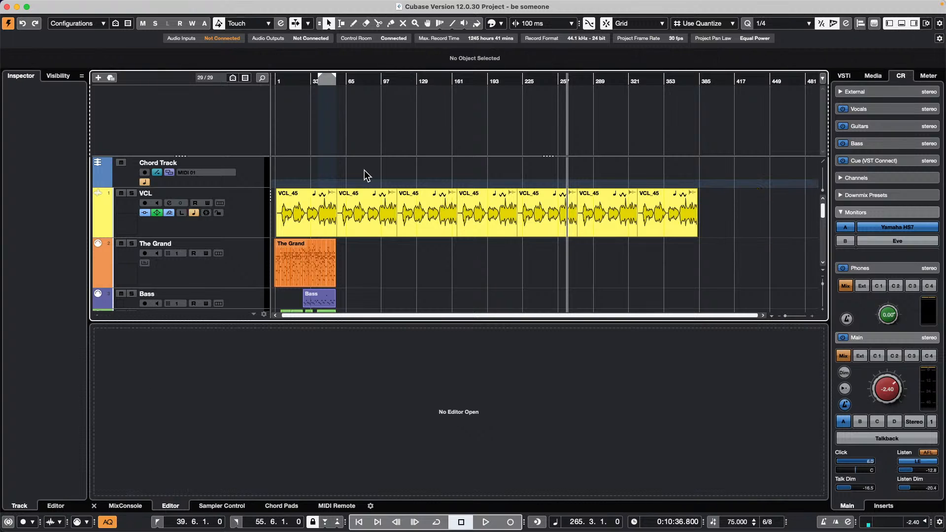
pyautogui.press('super+z')
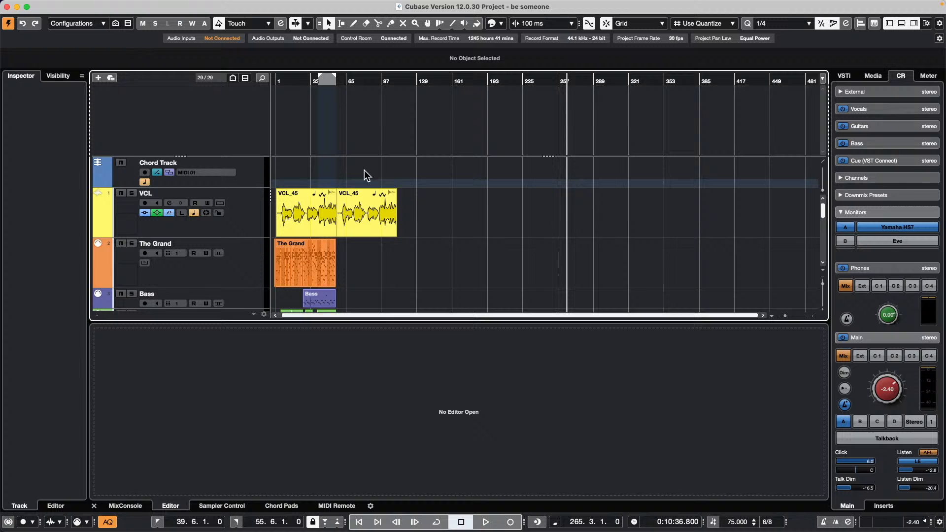
pyautogui.rightClick(375, 206)
pyautogui.click(387, 208)
# - Mark a short range at the vocal's end, repeat it with Cmd+D, then undo the copies
pyautogui.moveTo(367, 207); pyautogui.dragTo(385, 205)
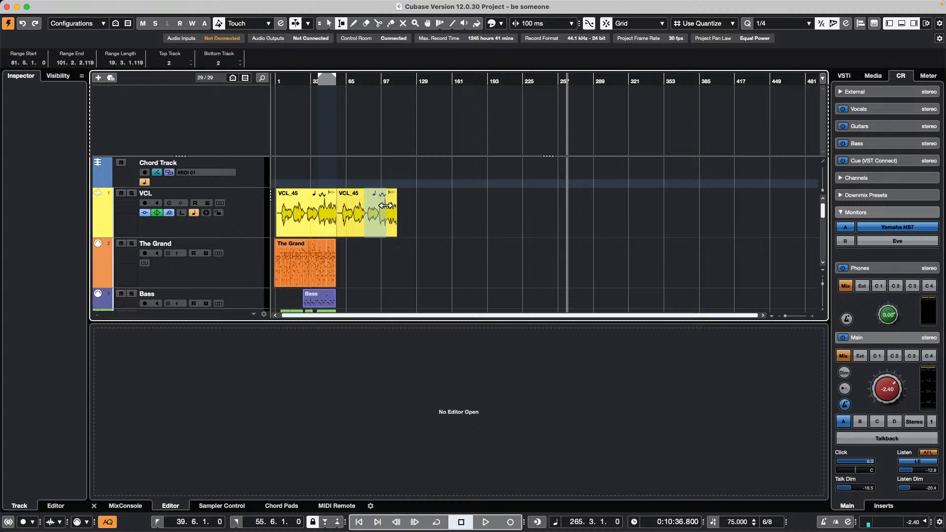
pyautogui.press('super+d')
pyautogui.press('super+d')
pyautogui.press('super+d')
pyautogui.press('super+d')
pyautogui.press('super+d')
pyautogui.press('super+d')
pyautogui.press('super+d')
pyautogui.press('super+d')
pyautogui.press('super+d')
pyautogui.press('super+d')
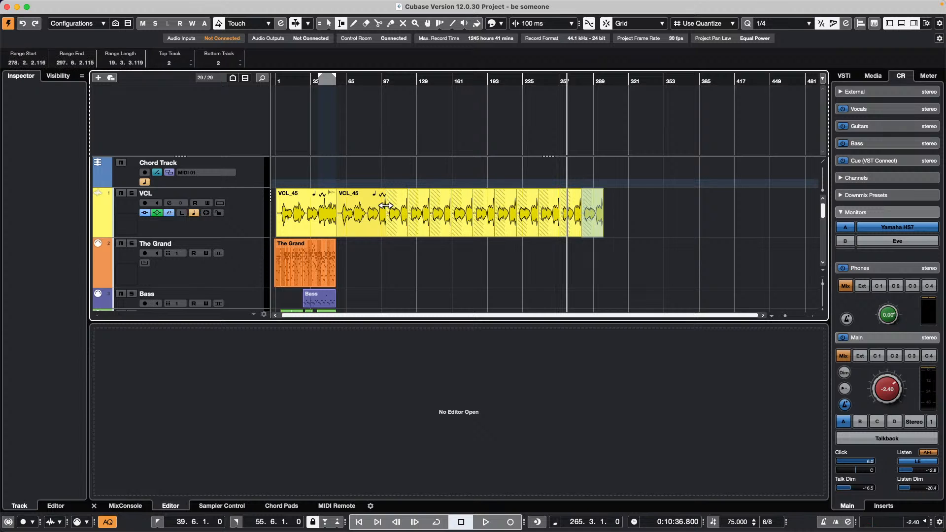
pyautogui.press('super+d')
pyautogui.press('super+d')
pyautogui.press('super+d')
pyautogui.press('super+z')
pyautogui.press('super+z')
pyautogui.press('super+z')
pyautogui.press('super+z')
pyautogui.press('super+z')
pyautogui.press('super+z')
pyautogui.press('super+z')
pyautogui.press('super+z')
pyautogui.press('super+z')
pyautogui.press('super+z')
pyautogui.press('super+z')
pyautogui.press('super+z')
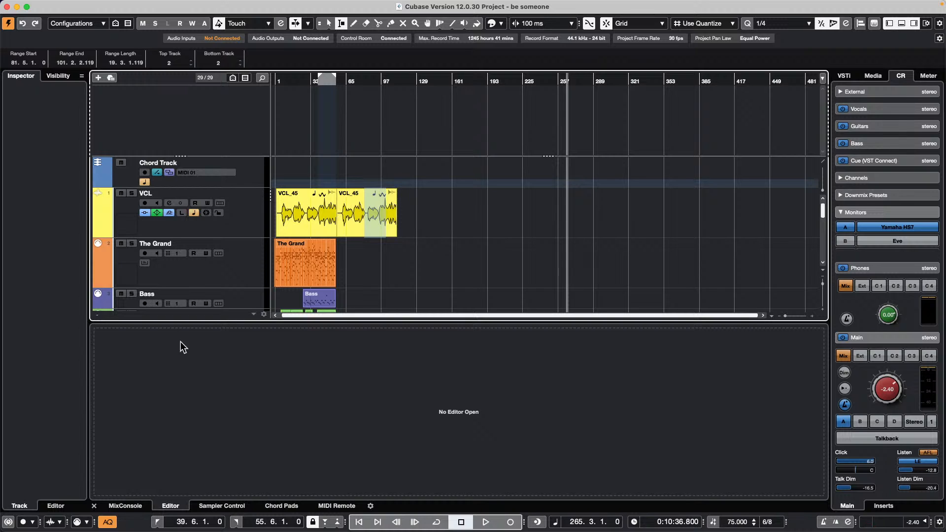
# - Scroll down the track list and bring up the File menu commands
pyautogui.scroll(-5, 314, 219)
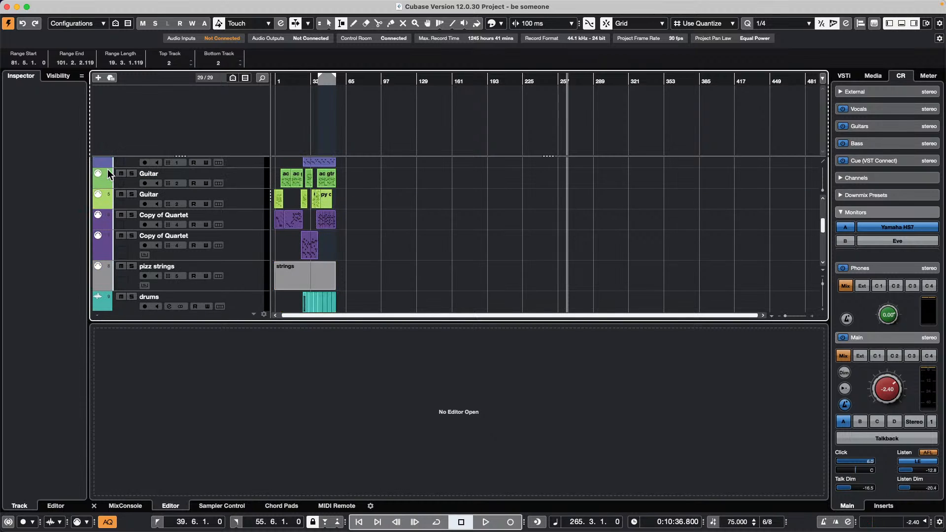
pyautogui.click(65, 5)
pyautogui.moveTo(65, 156)
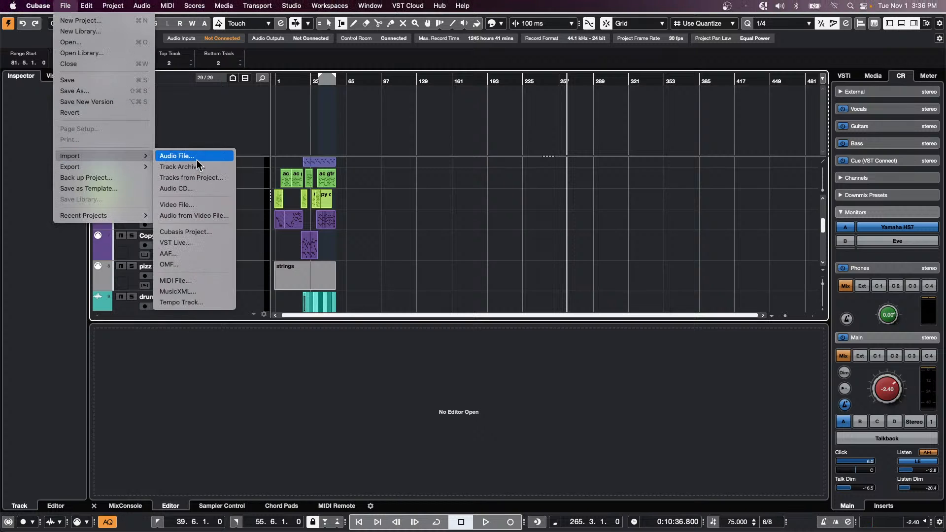
# - Import the Folder track and its drum tracks from Amos Moses - GO.cpr
pyautogui.click(197, 178)
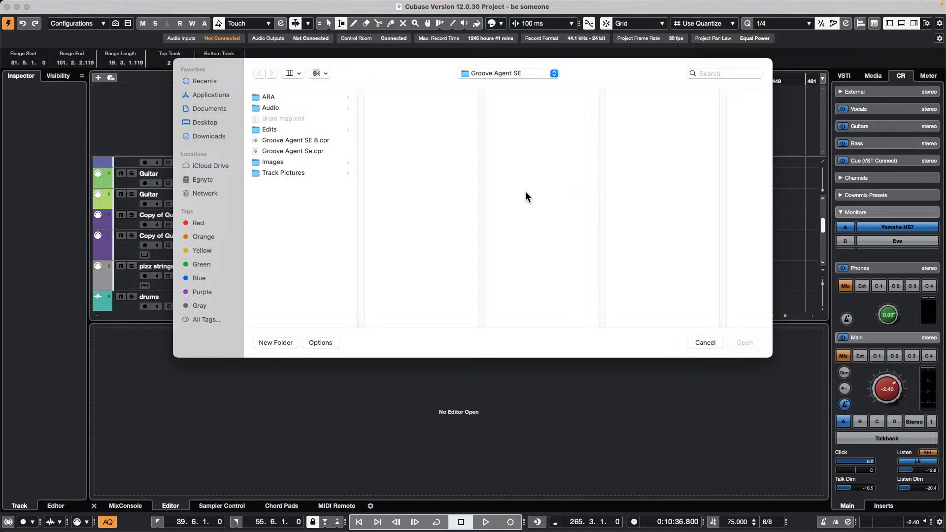
pyautogui.click(496, 76)
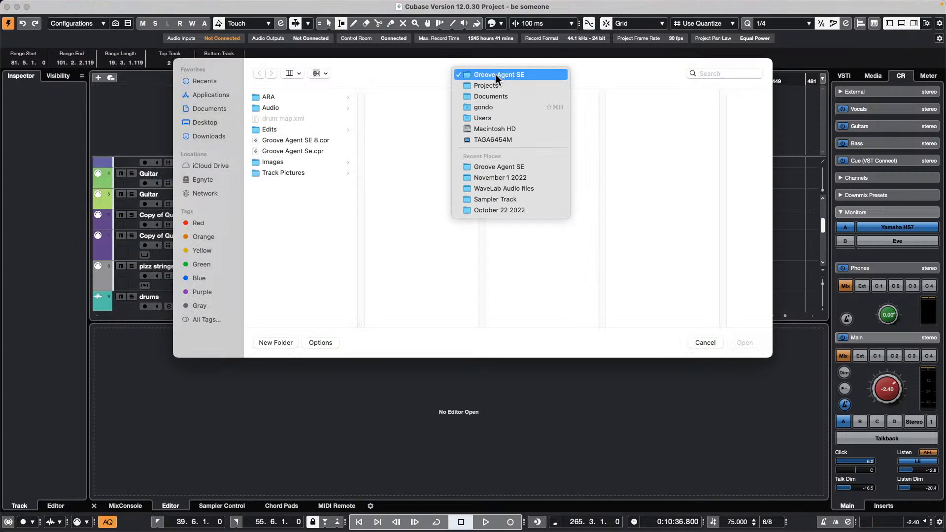
pyautogui.click(498, 84)
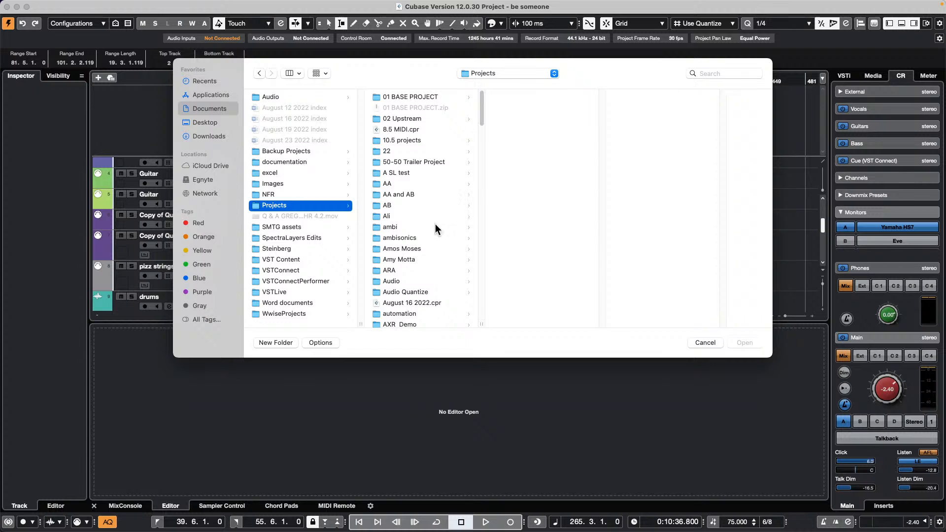
pyautogui.click(417, 244)
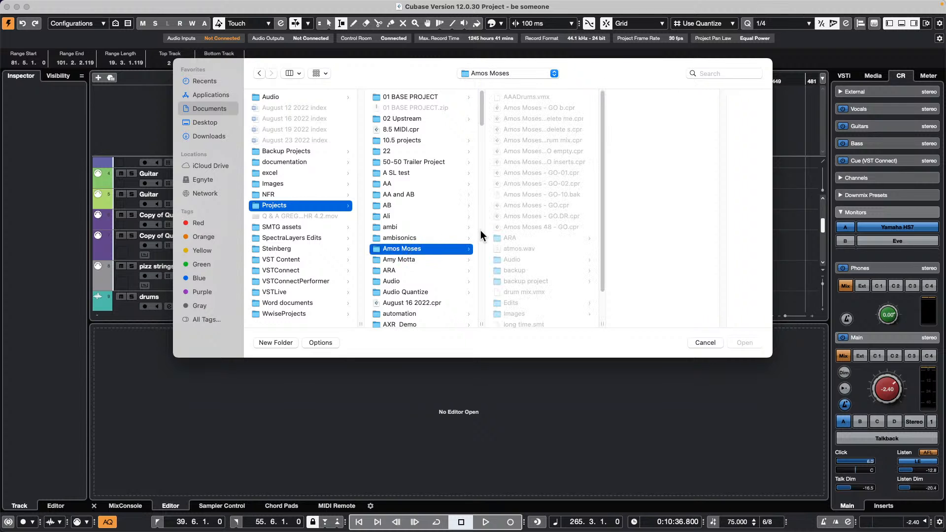
pyautogui.click(538, 205)
pyautogui.click(744, 343)
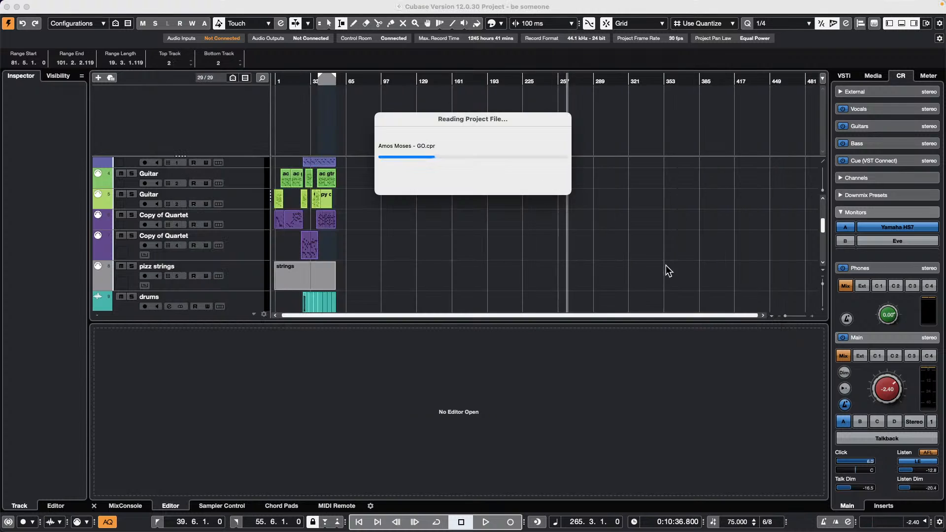
pyautogui.click(219, 156)
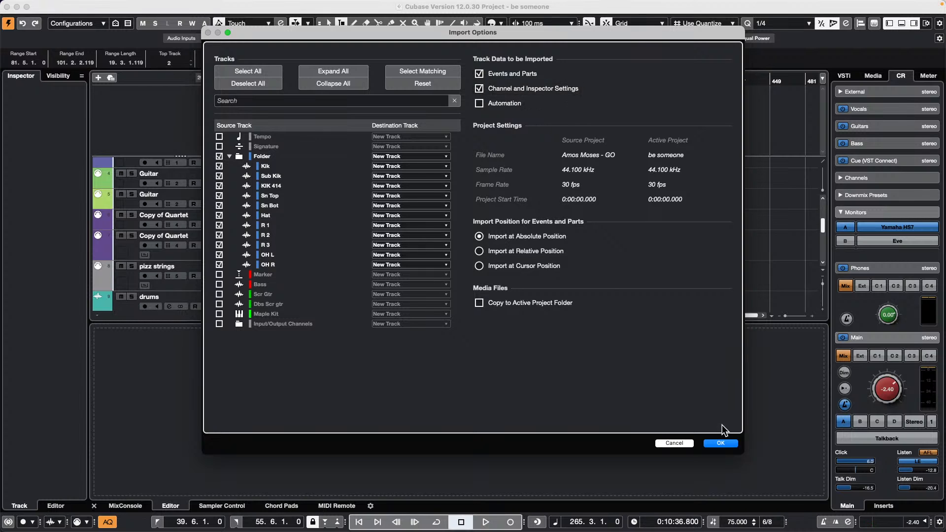
pyautogui.click(724, 442)
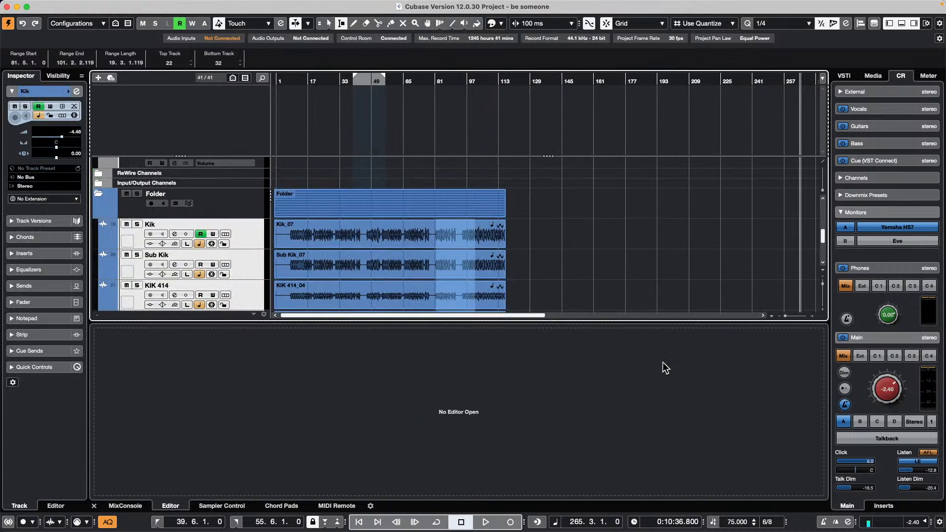
# - Review the imported tracks, then undo the import to return to the original 29 tracks
pyautogui.scroll(10, 594, 234)
pyautogui.scroll(-5, 594, 234)
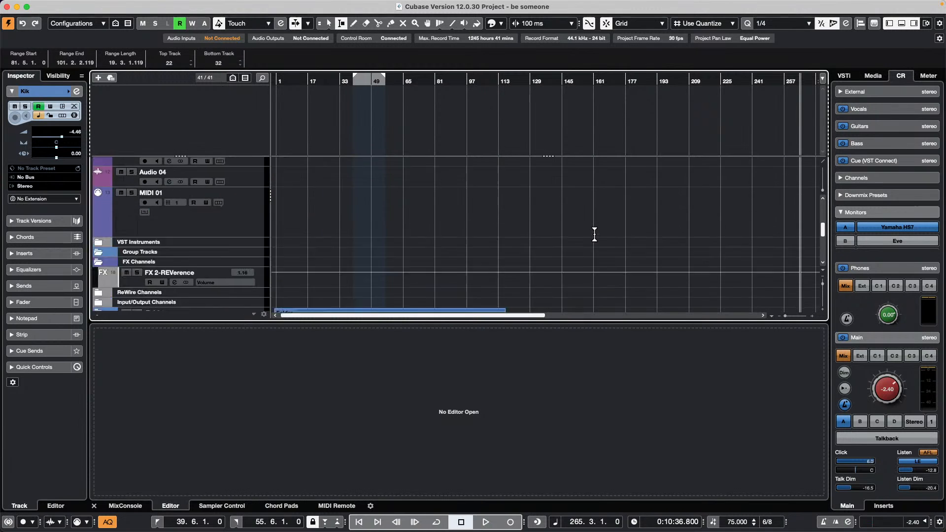
pyautogui.scroll(-10, 594, 234)
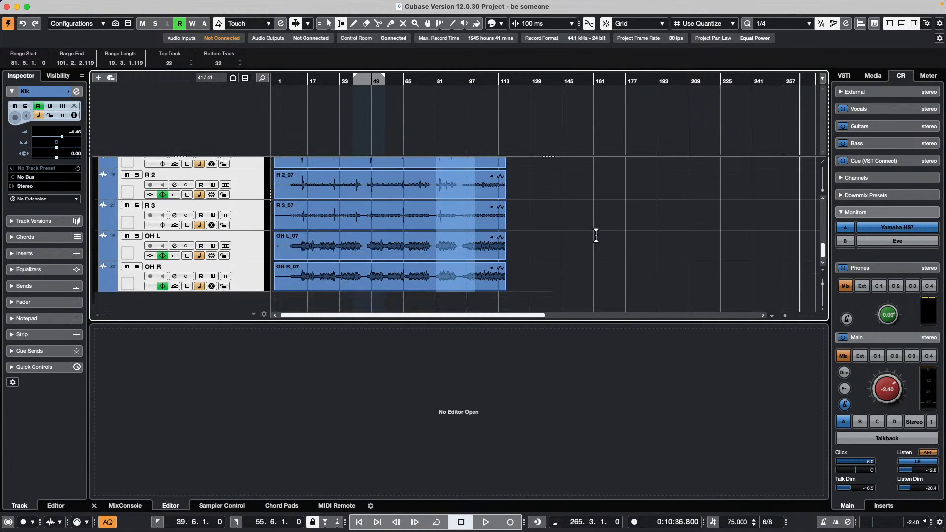
pyautogui.scroll(5, 594, 236)
pyautogui.press('super+z')
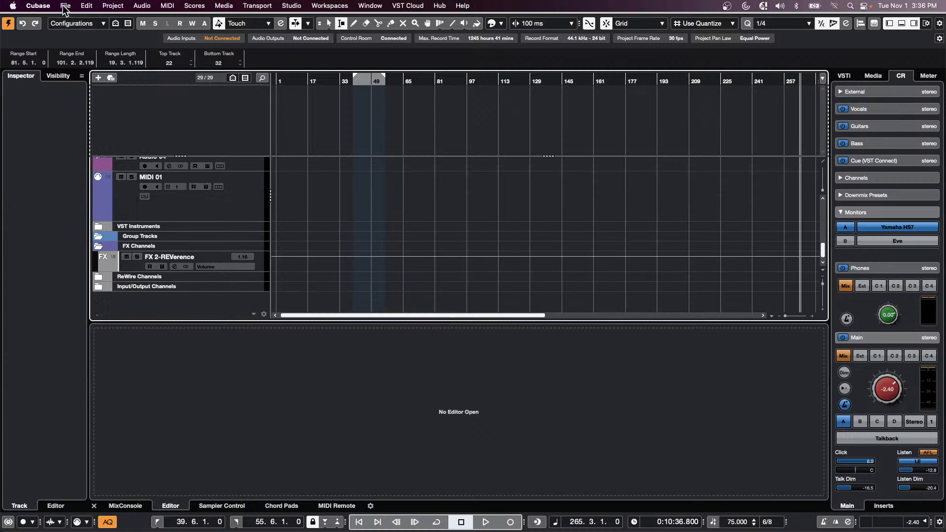
pyautogui.click(66, 5)
pyautogui.moveTo(94, 156)
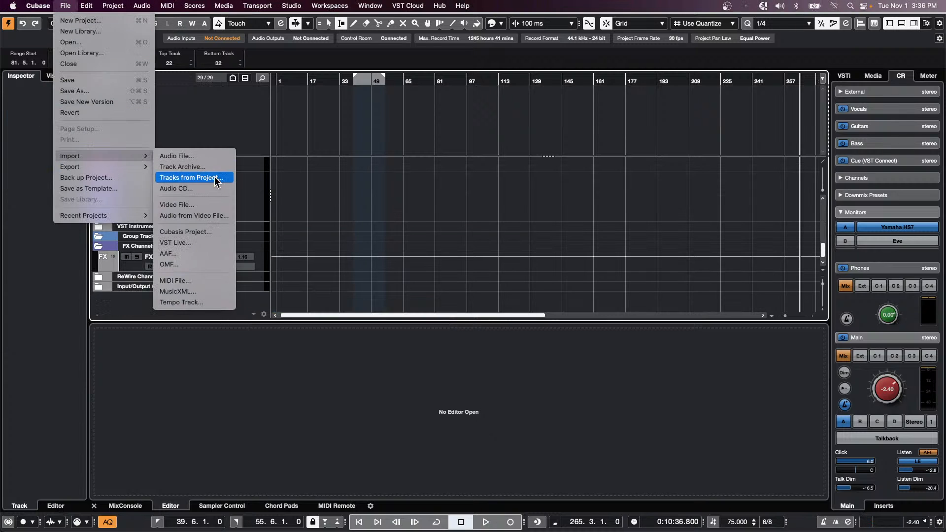
pyautogui.click(512, 197)
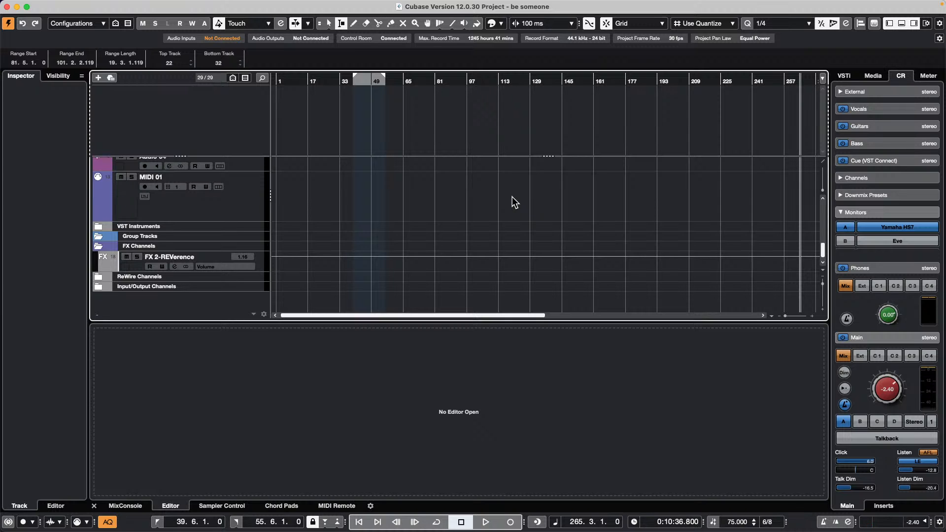
pyautogui.scroll(10, 434, 194)
pyautogui.press('1')
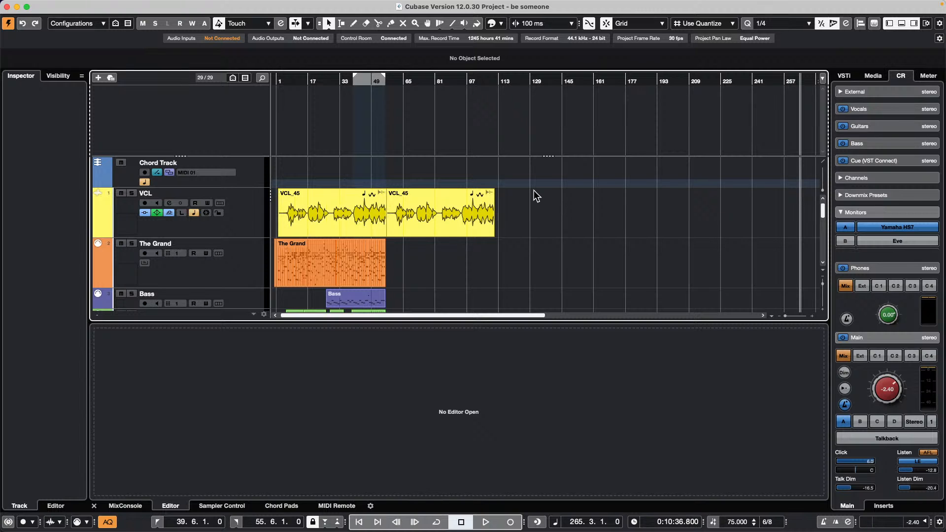
# - Remove the second VCL_45 event and open the first one in its own Sample Editor window
pyautogui.hotkey('ctrl', 'z')
pyautogui.doubleClick(329, 219)
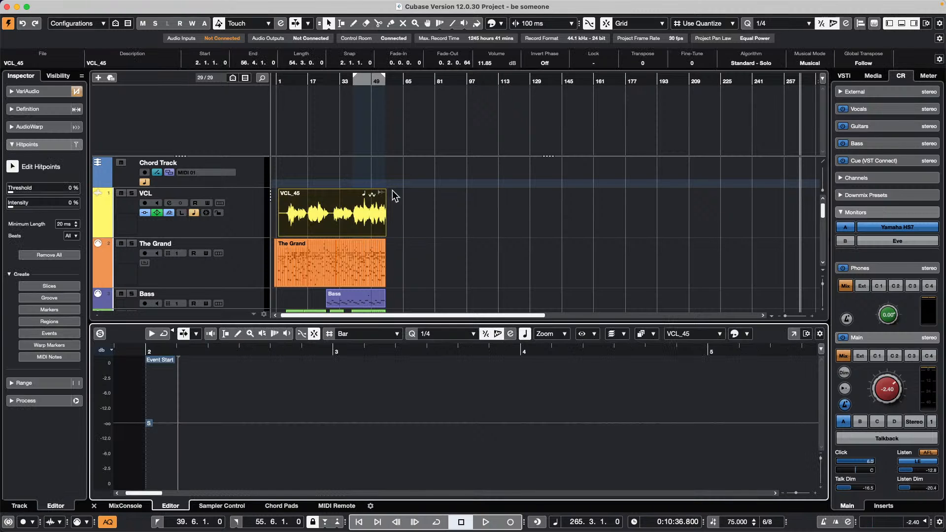
pyautogui.click(793, 334)
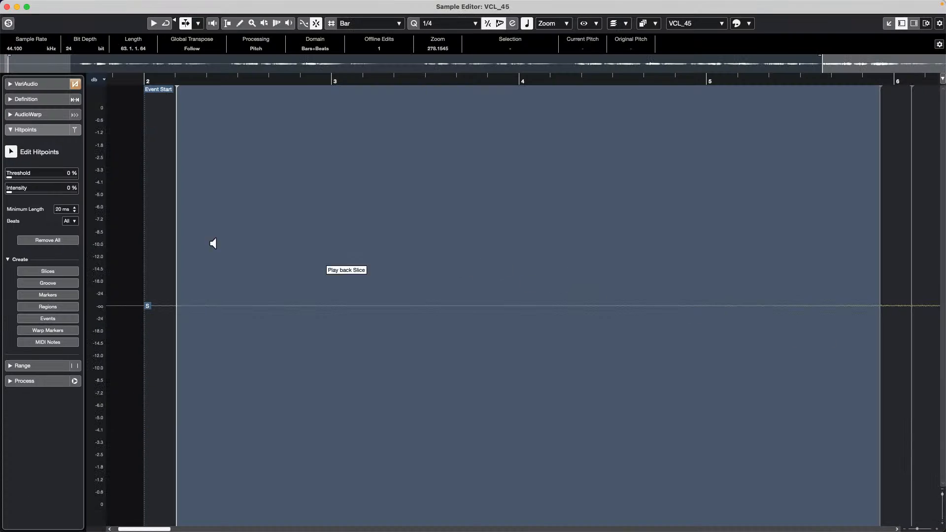
# - Run Edit VariAudio on VCL_45, zoom out over its pitch segments, and close the editor
pyautogui.click(44, 81)
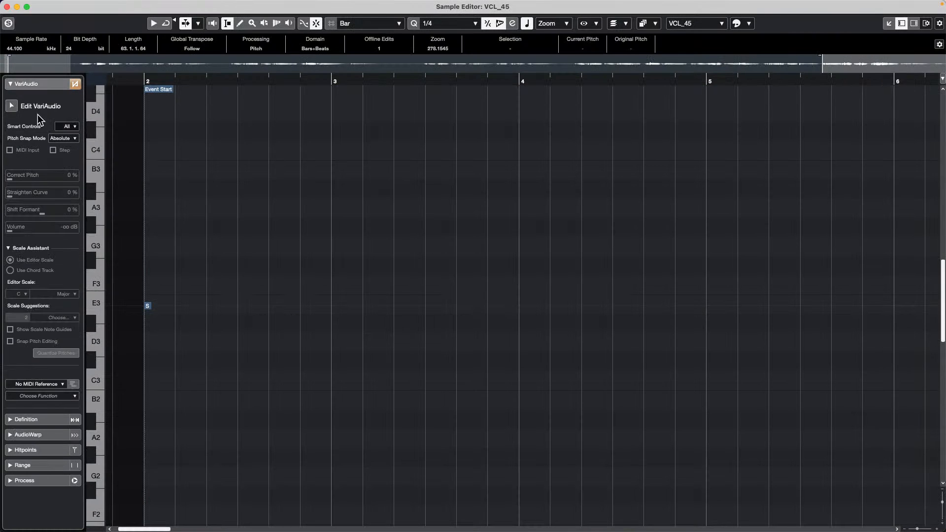
pyautogui.click(12, 106)
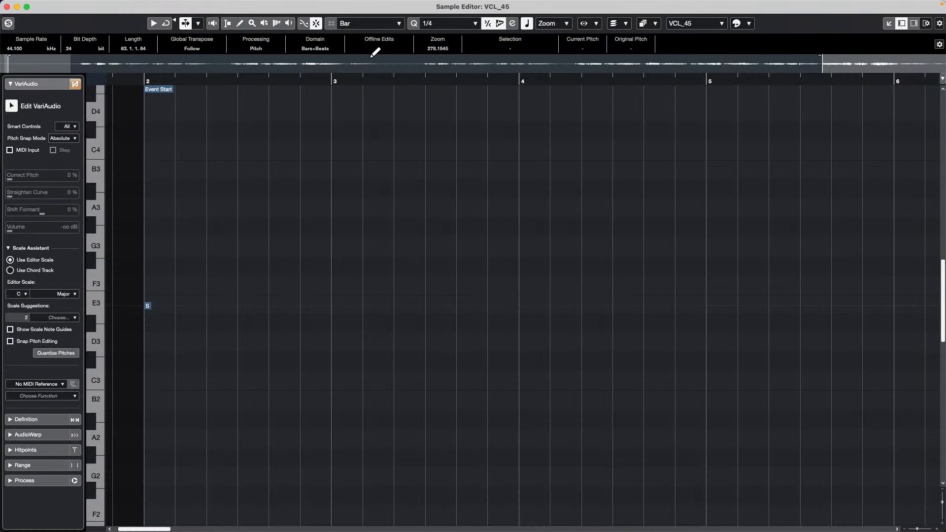
pyautogui.moveTo(383, 77); pyautogui.dragTo(380, 51)
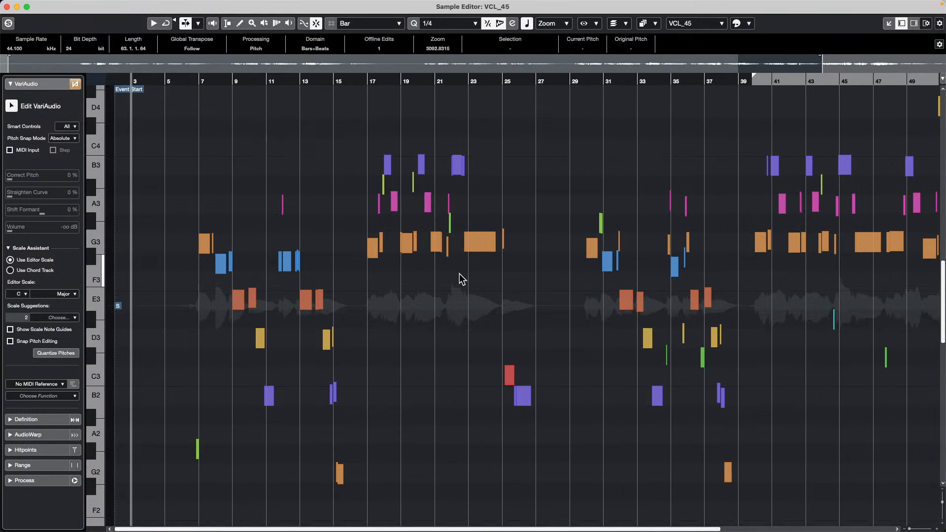
pyautogui.click(7, 7)
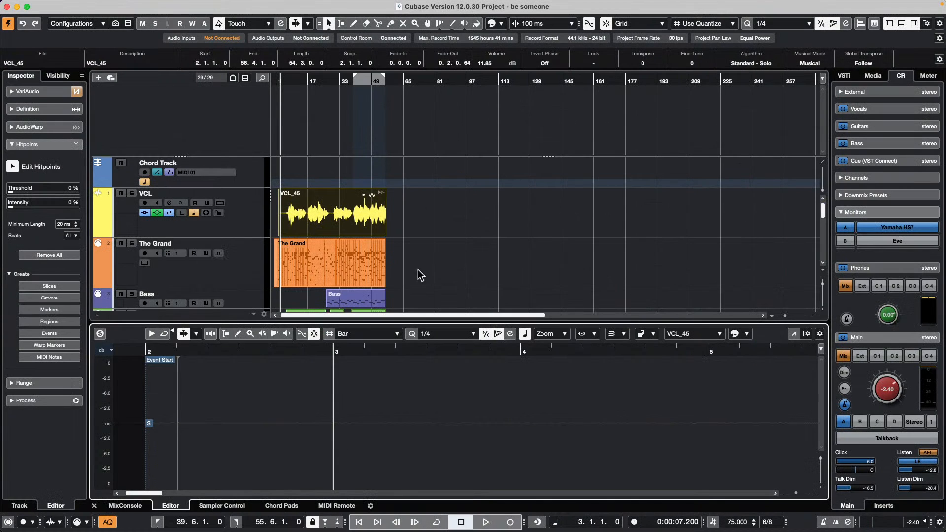
# - Create chord events on the Chord Track from The Grand's MIDI part, then select VCL_45
pyautogui.click(339, 255)
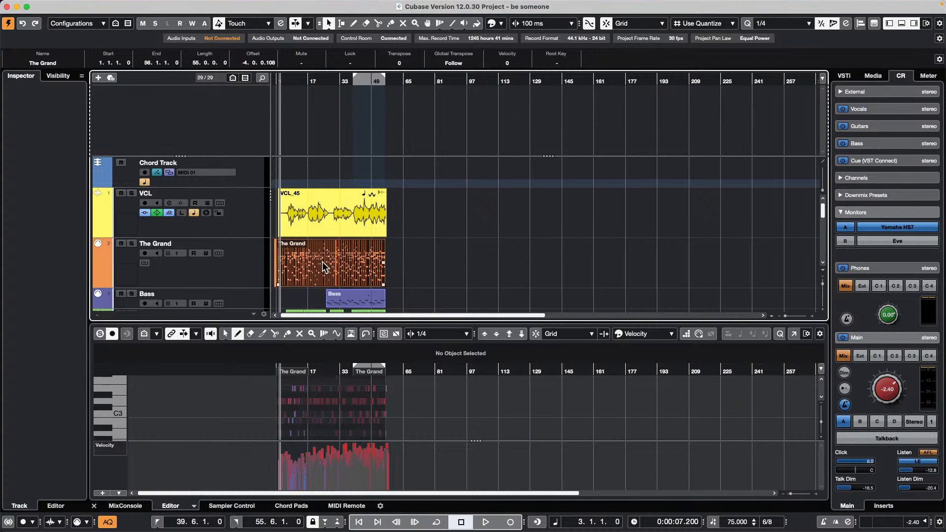
pyautogui.moveTo(325, 263); pyautogui.dragTo(319, 170)
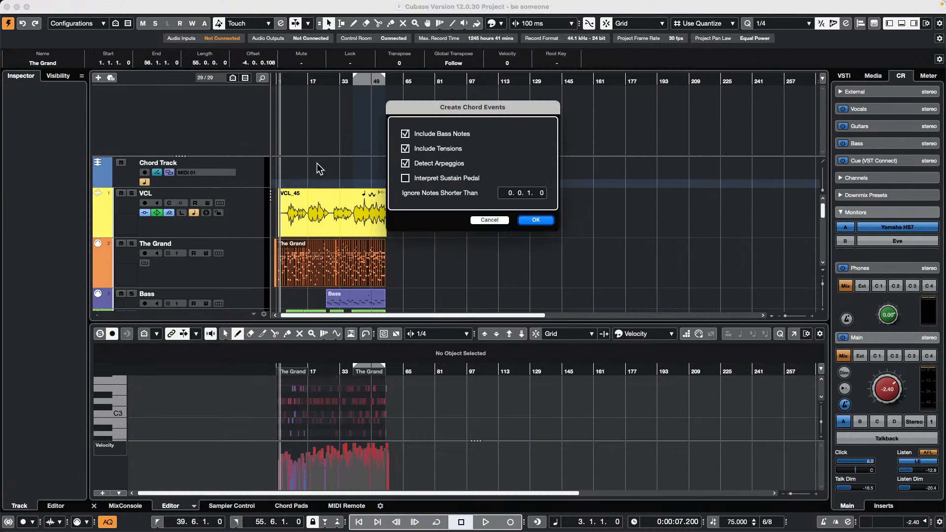
pyautogui.click(531, 221)
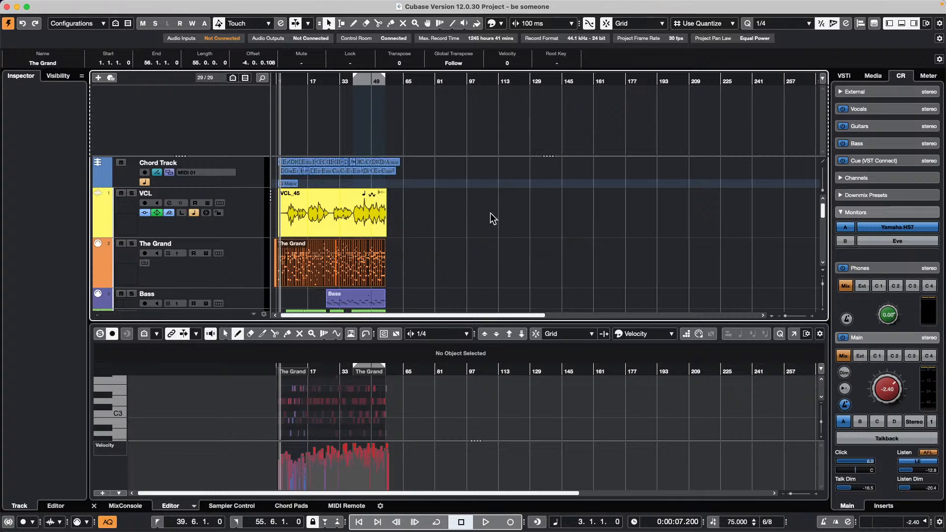
pyautogui.click(319, 224)
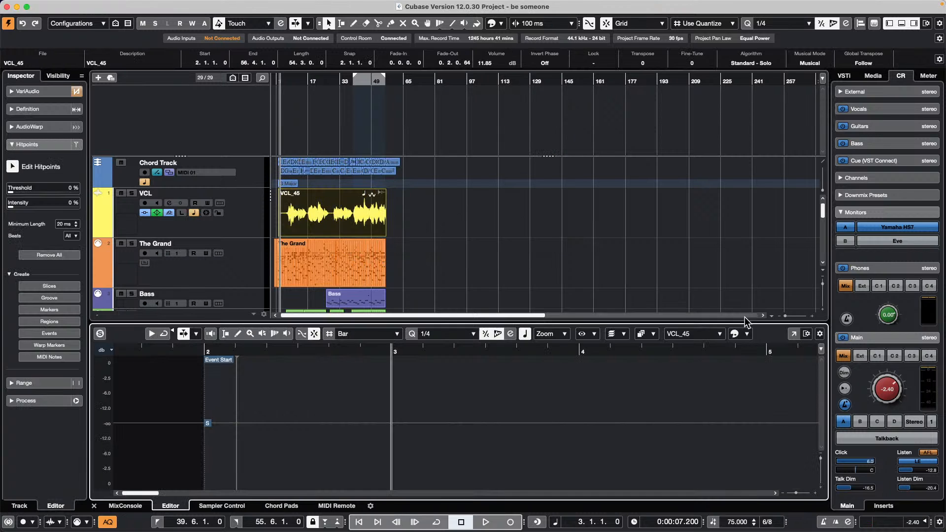
# - Open VCL_45 in its own Sample Editor, turn on Edit VariAudio, and zoom to bars 6–15
pyautogui.click(793, 334)
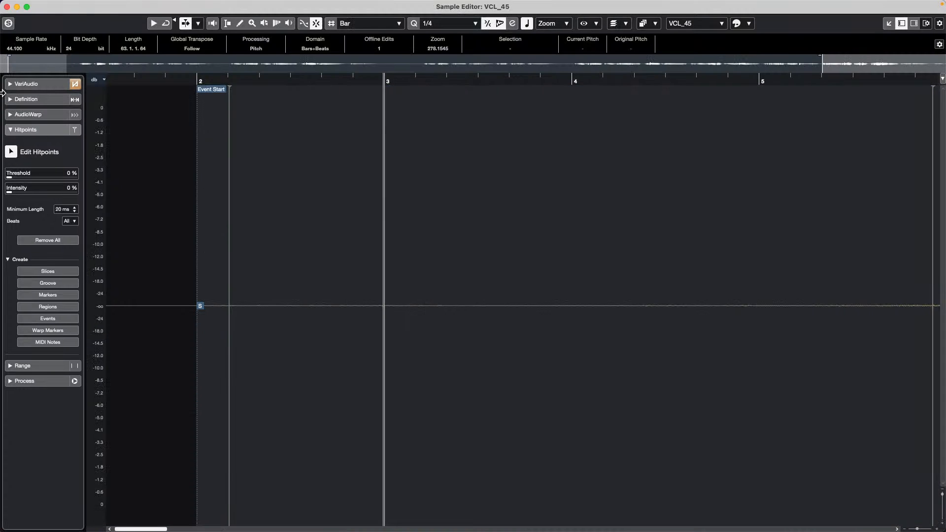
pyautogui.click(47, 85)
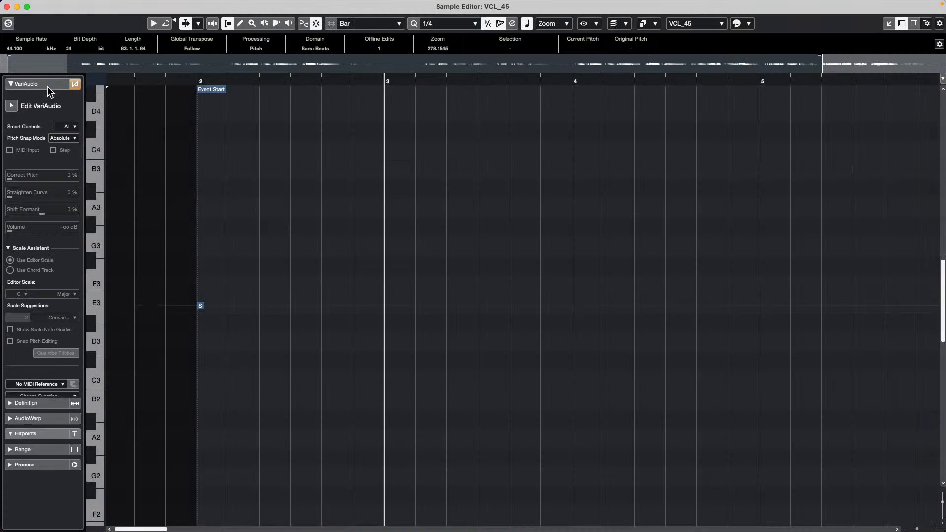
pyautogui.click(12, 105)
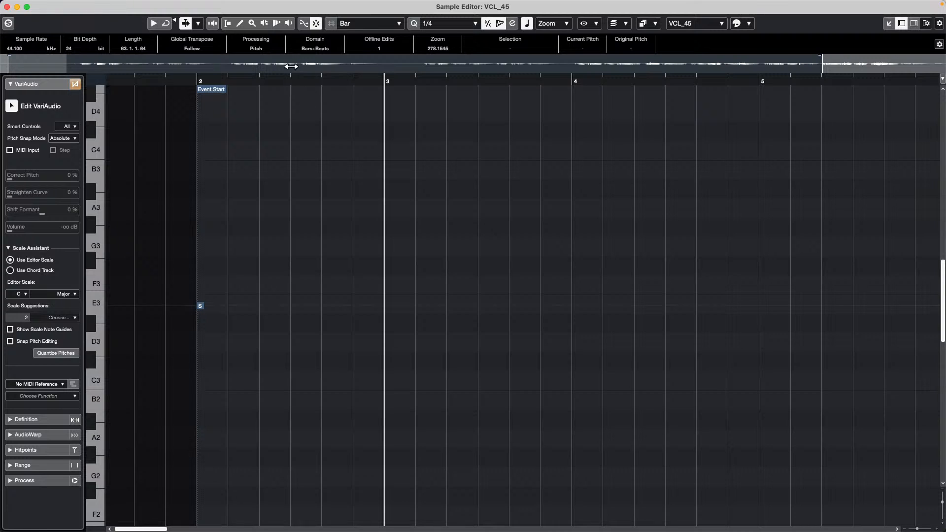
pyautogui.moveTo(283, 78); pyautogui.dragTo(369, 54)
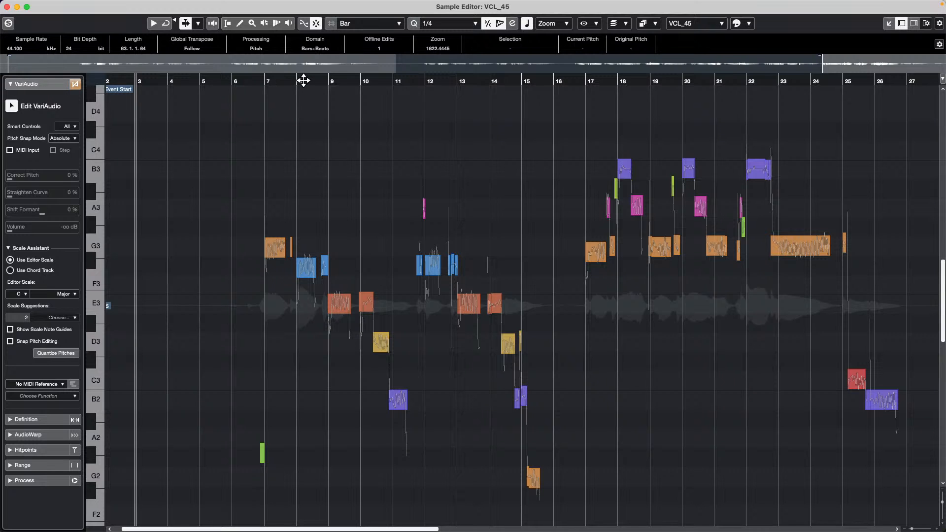
pyautogui.moveTo(302, 78); pyautogui.dragTo(303, 91)
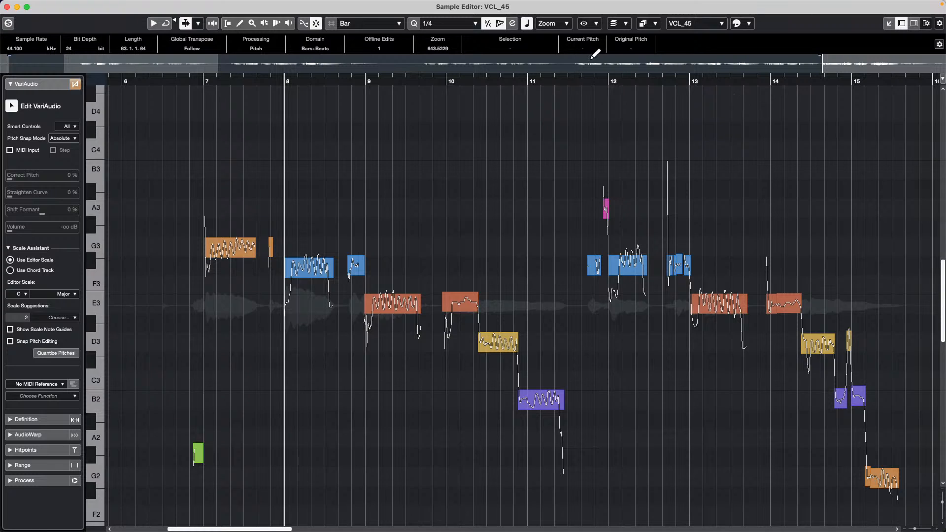
# - Colour notes by Scale/Chords, set the Scale Assistant to Use Chord Track, and zoom in at bar 9
pyautogui.click(748, 24)
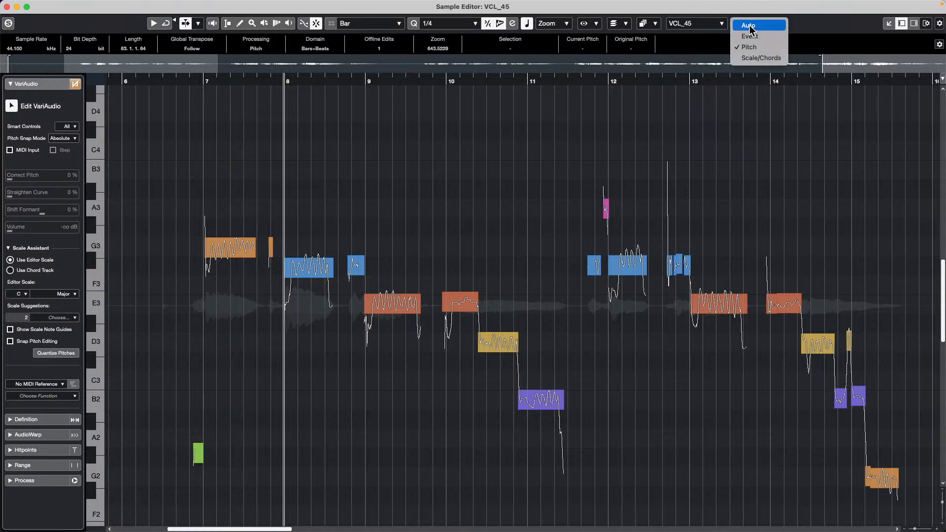
pyautogui.click(764, 56)
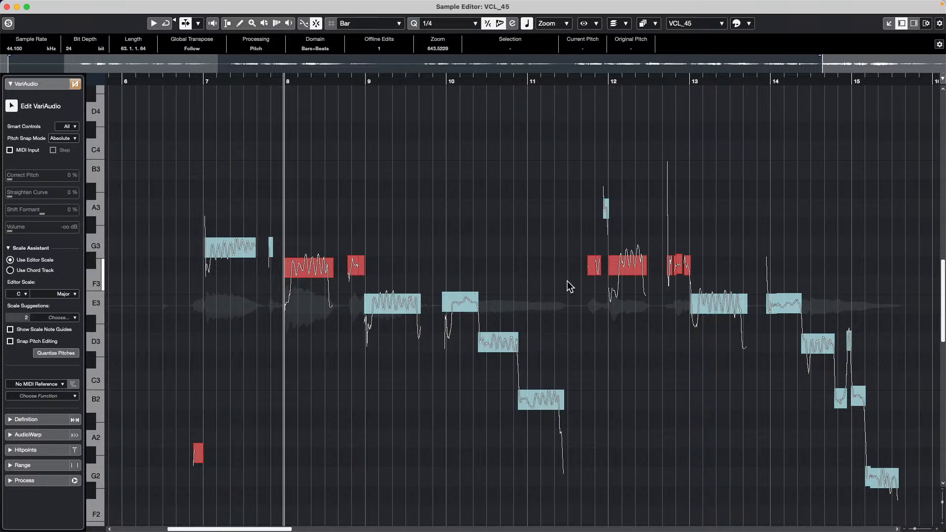
pyautogui.click(11, 271)
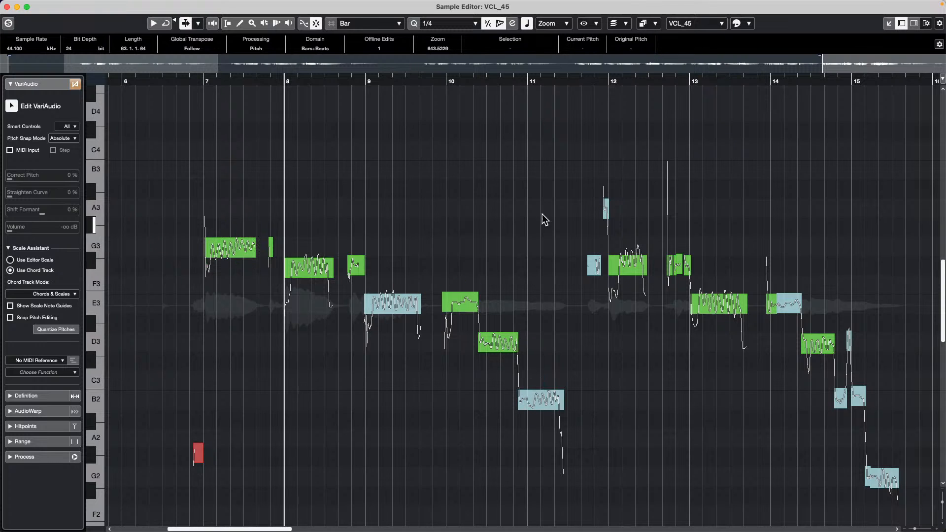
pyautogui.click(399, 80)
pyautogui.moveTo(399, 80); pyautogui.dragTo(423, 195)
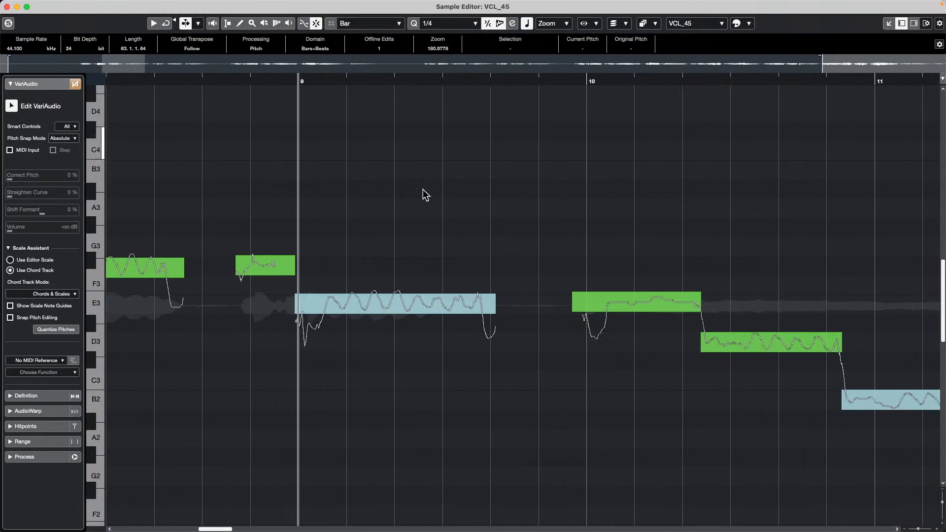
# - Enlarge the pitch segments vertically and switch Smart Controls to Default and back to All
pyautogui.hotkey('shift', 'h')
pyautogui.hotkey('shift', 'h')
pyautogui.hotkey('shift', 'h')
pyautogui.hotkey('shift', 'h')
pyautogui.hotkey('shift', 'h')
pyautogui.hotkey('shift', 'h')
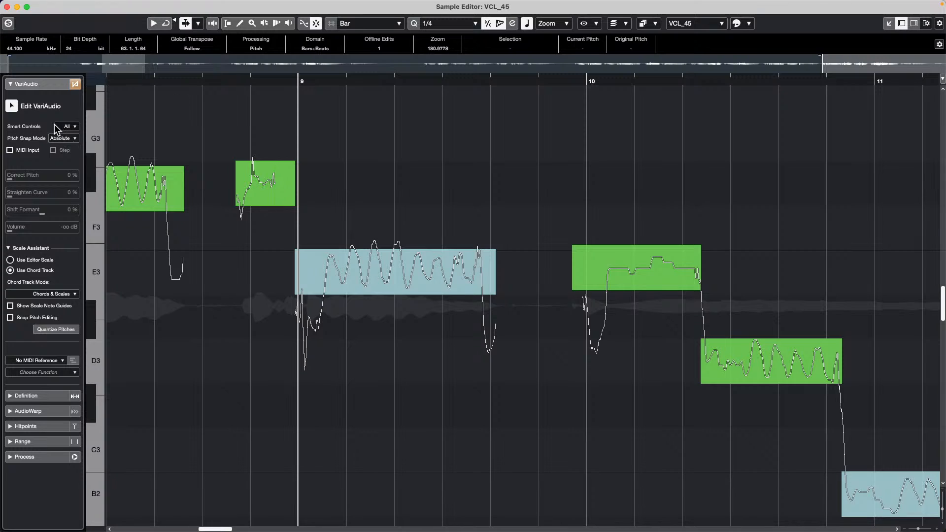
pyautogui.click(73, 127)
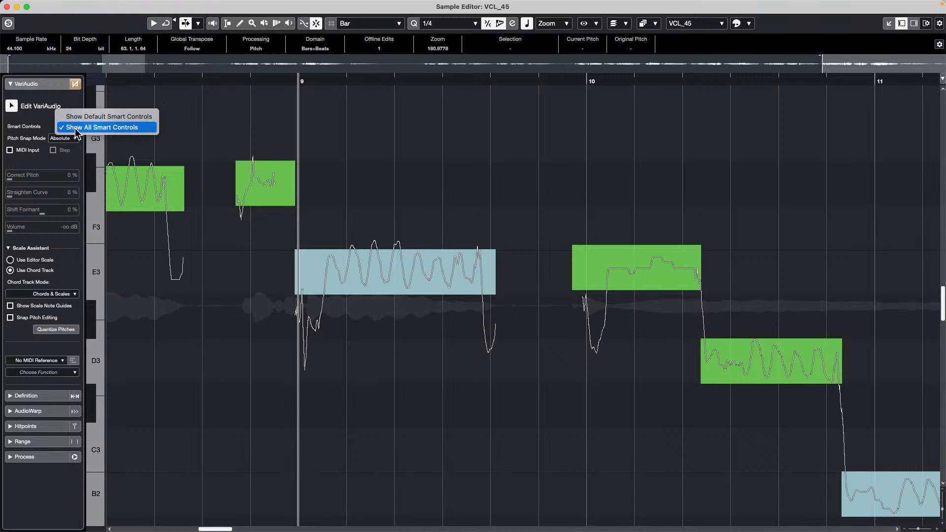
pyautogui.click(111, 117)
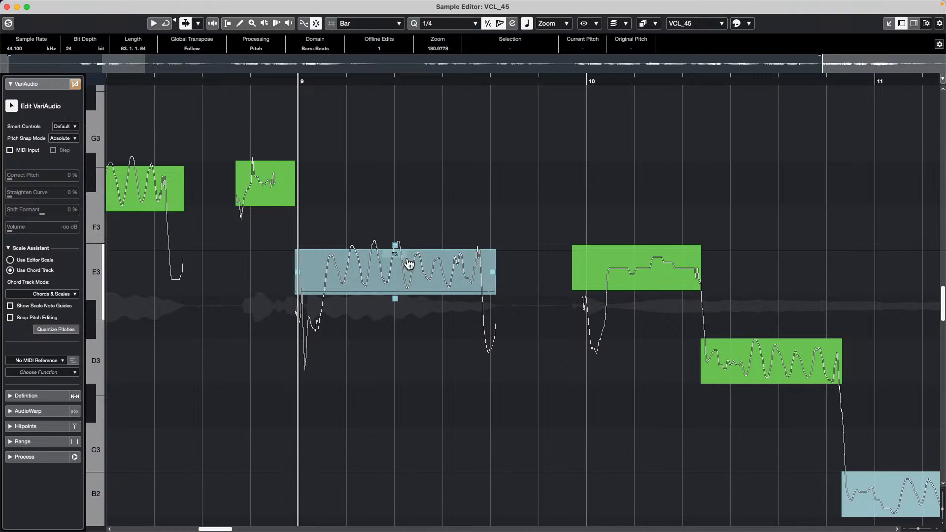
pyautogui.click(74, 127)
pyautogui.click(131, 140)
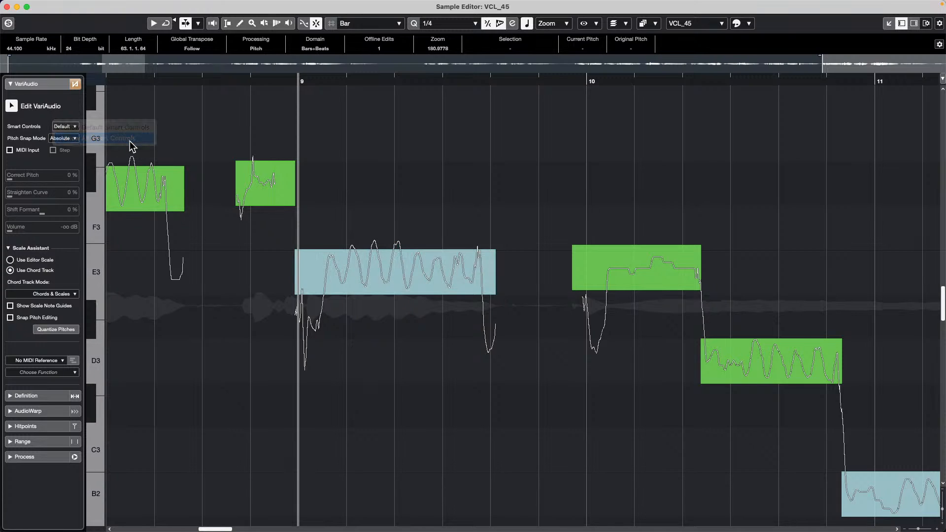
# - Correct the E3, E3 and D3 notes in bars 9–10 to 100% and straighten their curves to about 79%
pyautogui.moveTo(401, 306)
pyautogui.moveTo(648, 293)
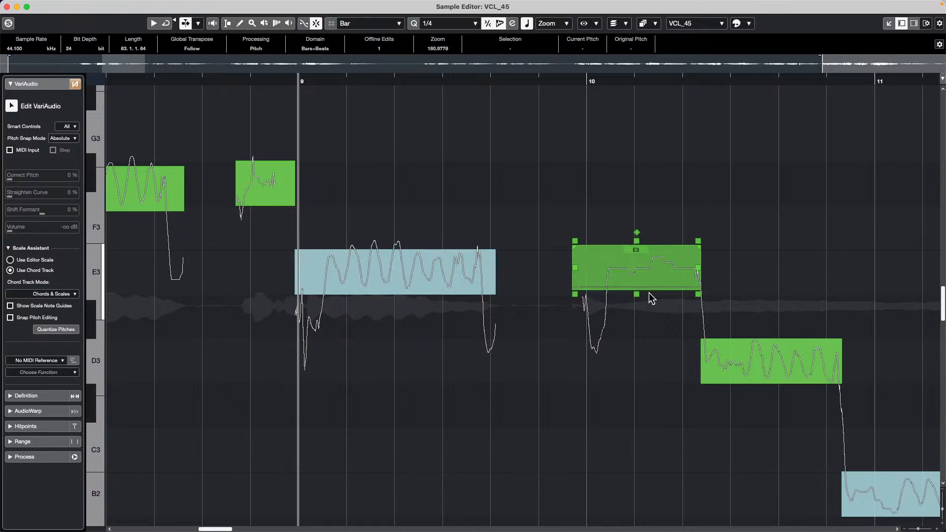
pyautogui.moveTo(385, 213); pyautogui.dragTo(808, 416)
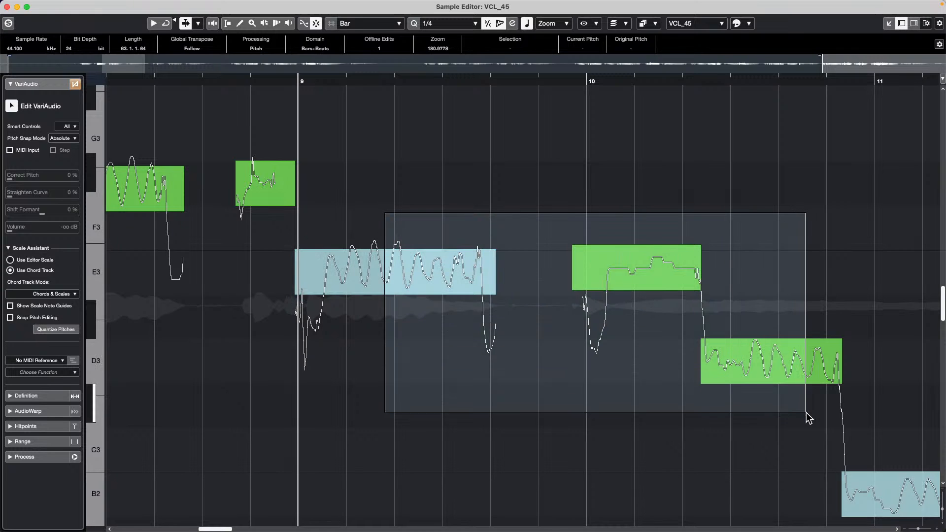
pyautogui.moveTo(772, 391); pyautogui.dragTo(777, 326)
pyautogui.moveTo(368, 283)
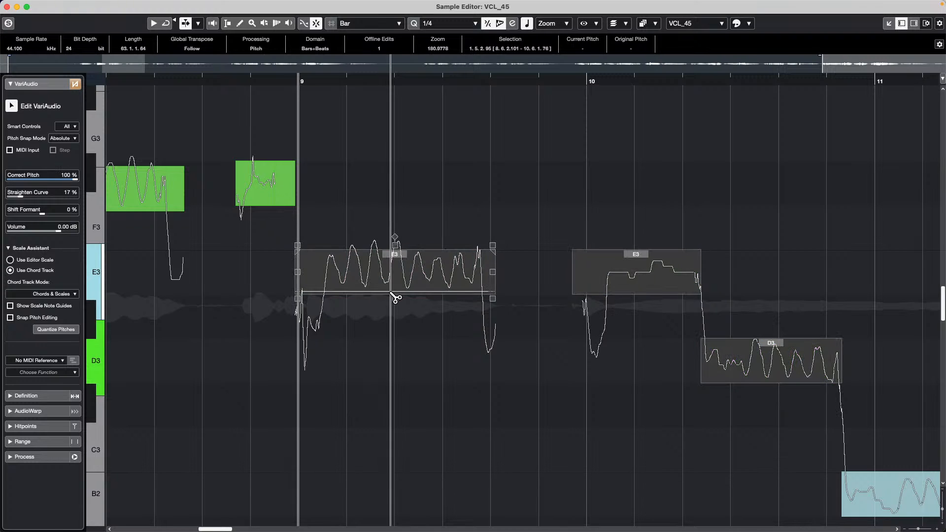
pyautogui.moveTo(395, 298); pyautogui.dragTo(372, 190)
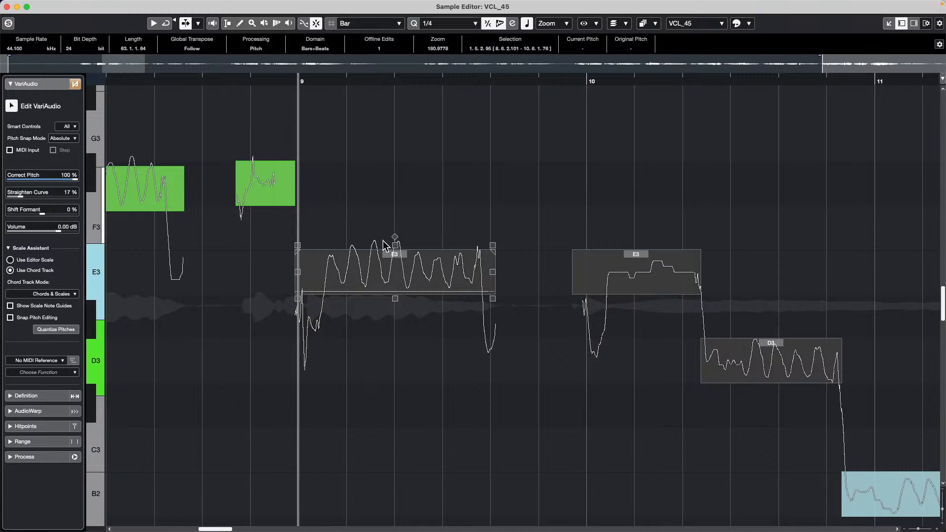
pyautogui.moveTo(395, 246); pyautogui.dragTo(398, 294)
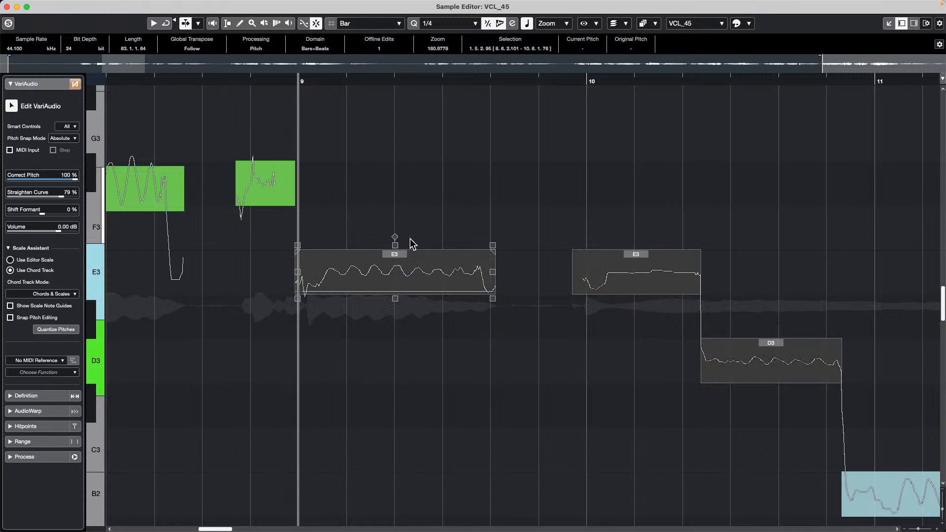
# - Deselect everything, then select the E3 note at bar 9 for inspection
pyautogui.click(466, 202)
pyautogui.click(412, 258)
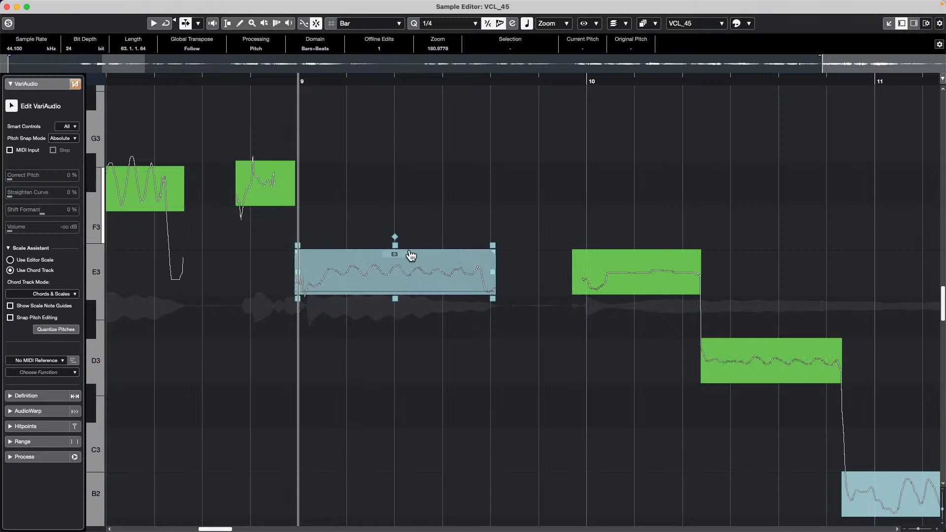
pyautogui.click(433, 292)
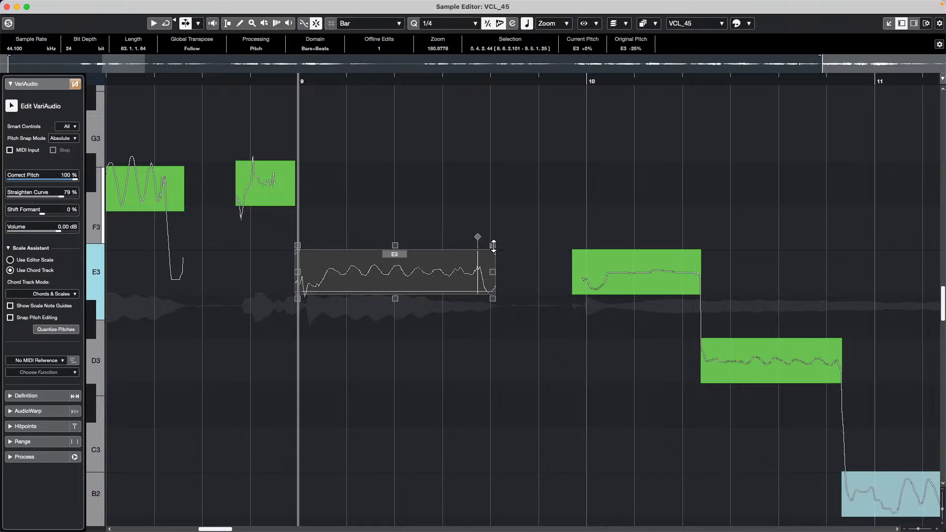
# - Tilt the bar-9 E3 note's tail upward and exclude its onset and tail from straightening
pyautogui.moveTo(494, 247); pyautogui.dragTo(484, 204)
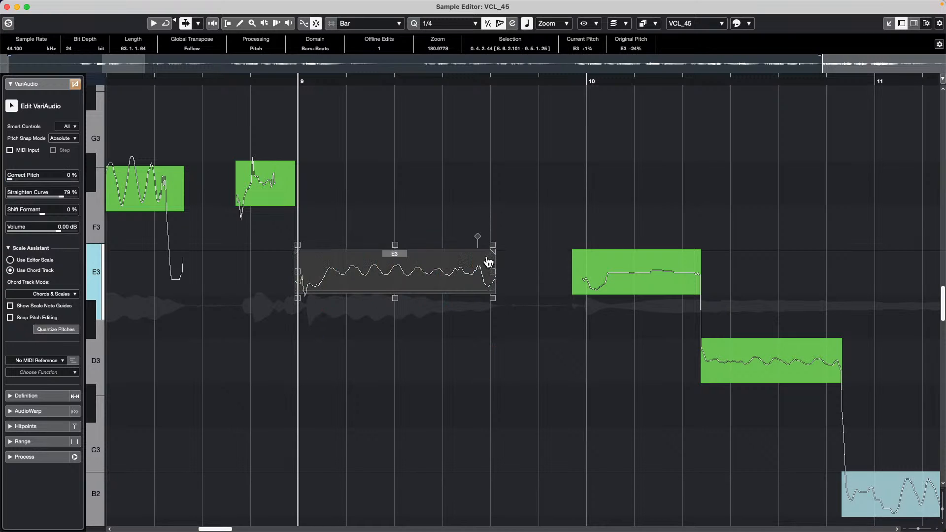
pyautogui.moveTo(492, 247); pyautogui.dragTo(456, 158)
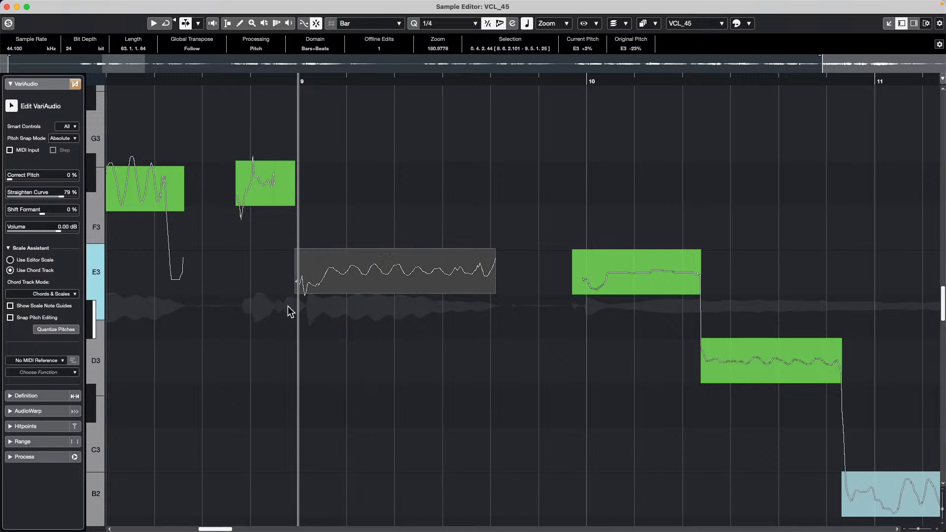
pyautogui.click(297, 245)
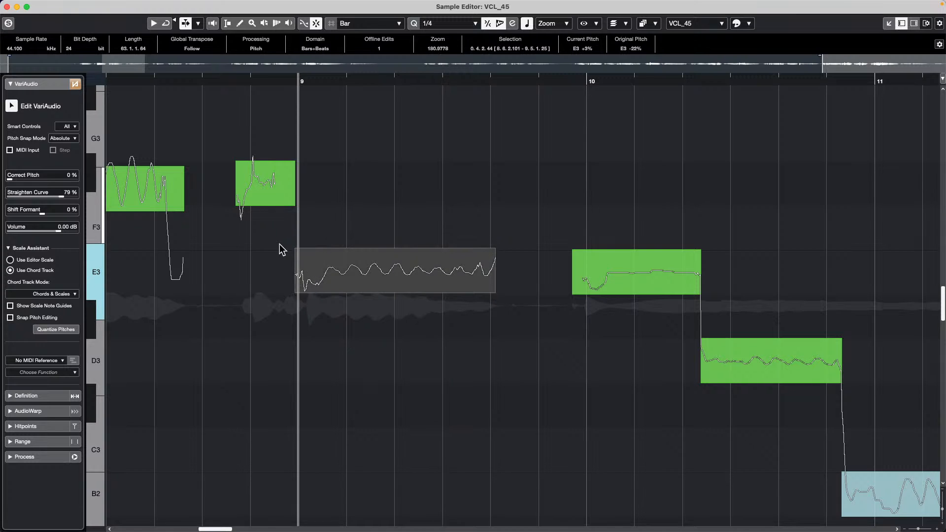
pyautogui.moveTo(295, 250); pyautogui.dragTo(323, 251)
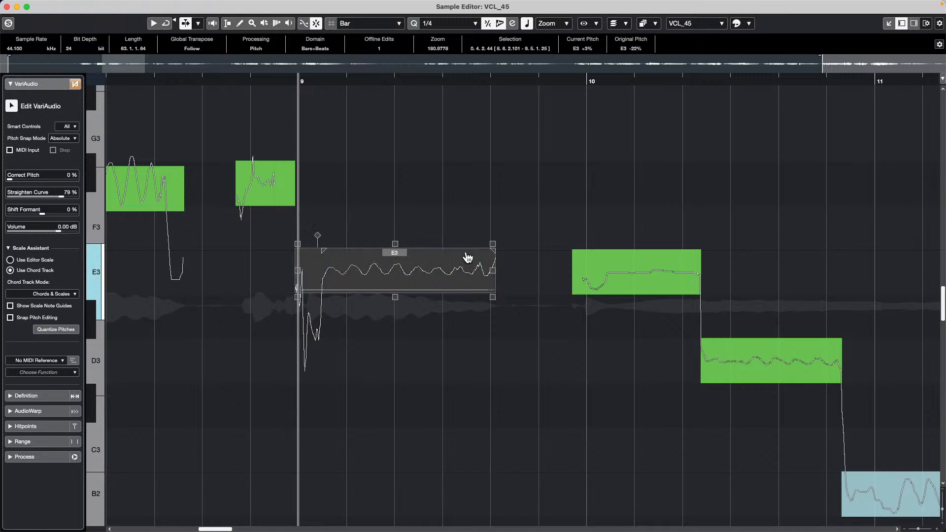
pyautogui.moveTo(492, 253); pyautogui.dragTo(465, 253)
# - Narrow the D3 note's straightening range after bar 10, leaving it at D3 +0% with 80% straighten
pyautogui.click(758, 367)
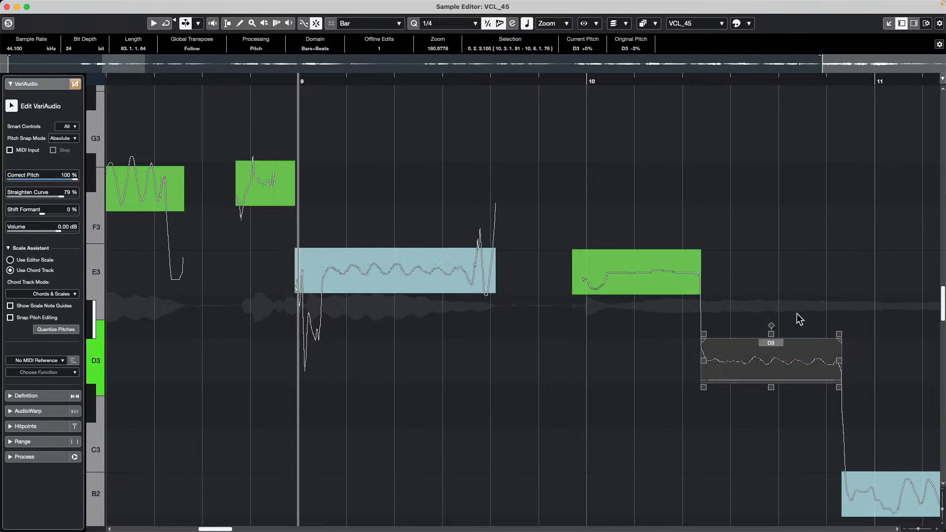
pyautogui.click(633, 252)
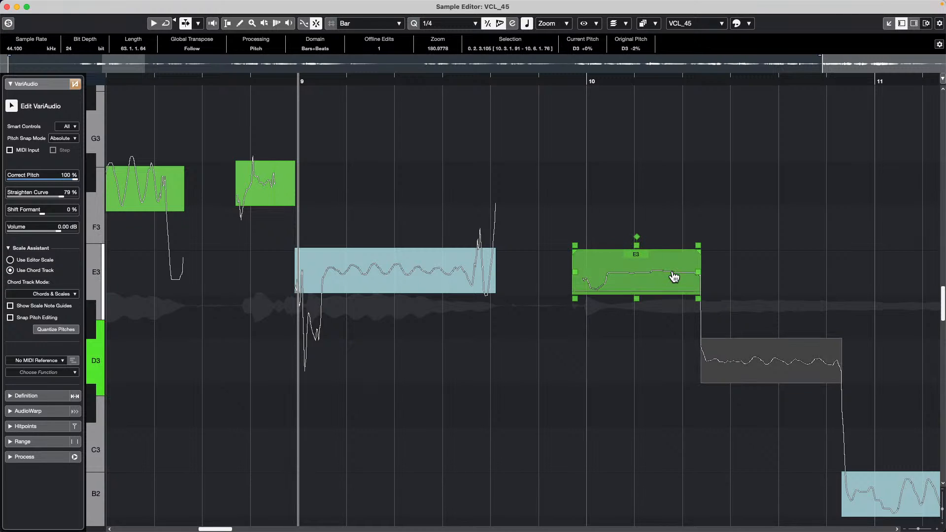
pyautogui.click(790, 360)
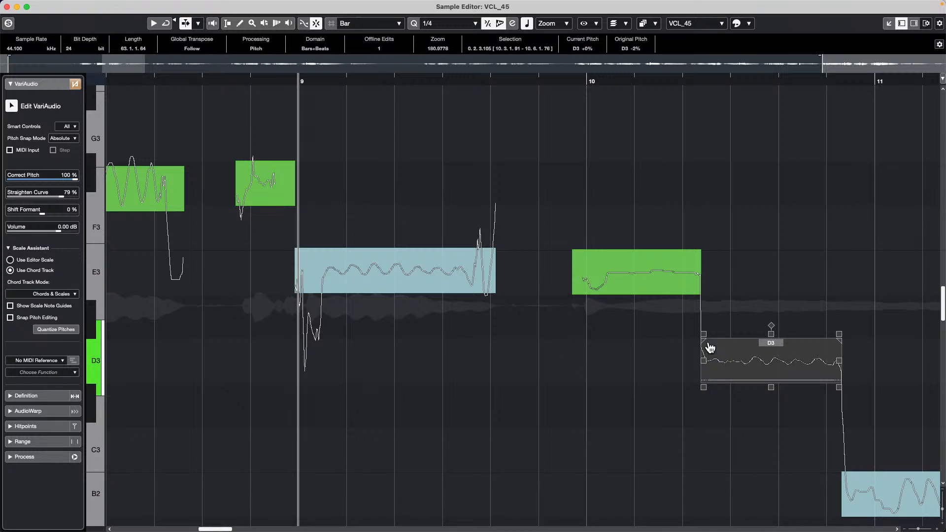
pyautogui.moveTo(837, 340); pyautogui.dragTo(820, 340)
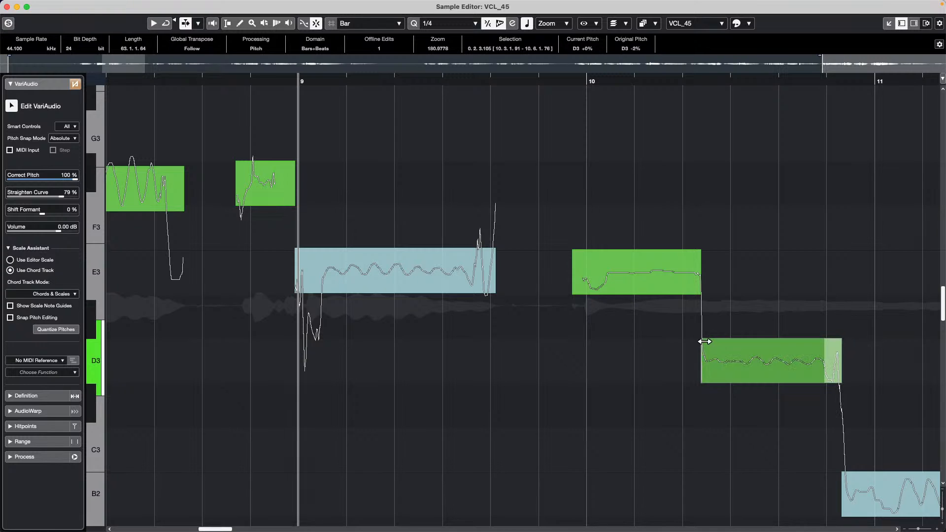
pyautogui.moveTo(717, 340); pyautogui.dragTo(770, 374)
pyautogui.moveTo(803, 368)
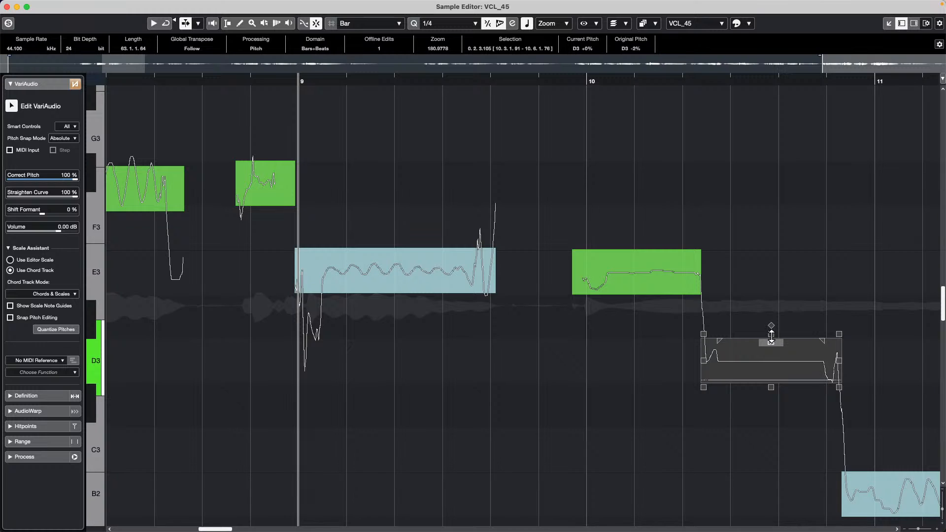
pyautogui.moveTo(772, 341); pyautogui.dragTo(777, 321)
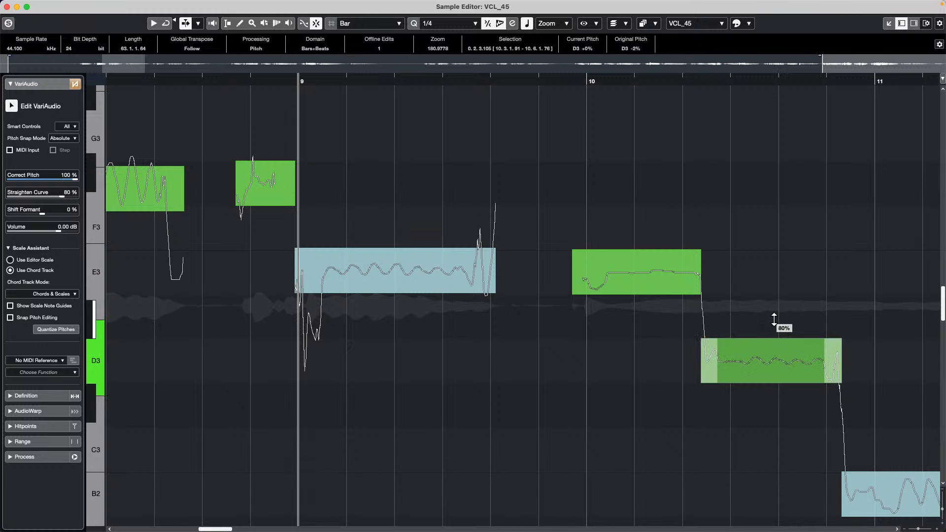
pyautogui.moveTo(809, 387)
pyautogui.moveTo(931, 473)
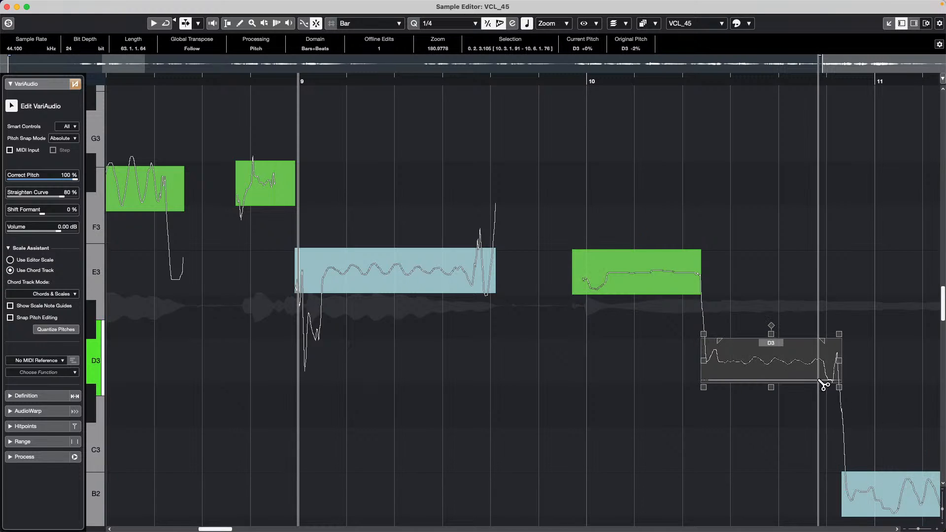
pyautogui.moveTo(669, 287)
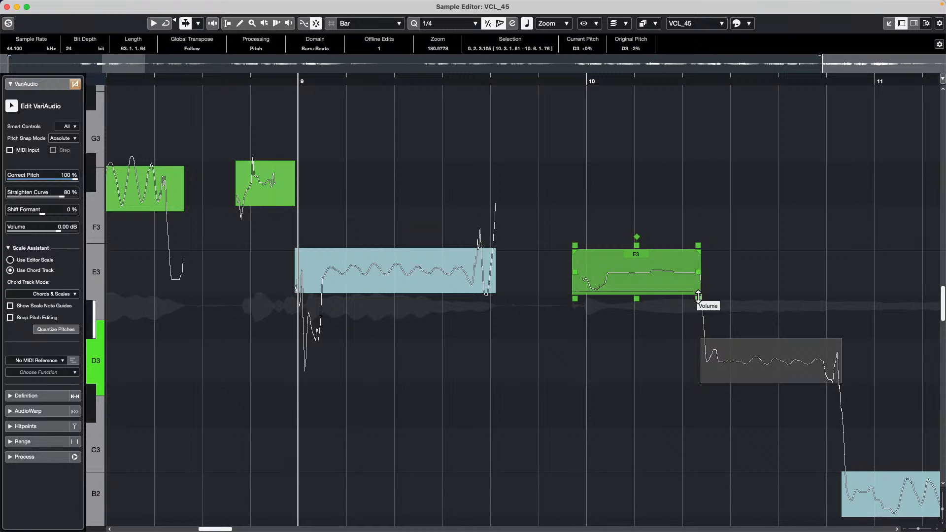
# - Lower the volume of the E3 note after bar 10, and try then reset its formant shift to 0%
pyautogui.moveTo(698, 295); pyautogui.dragTo(696, 316)
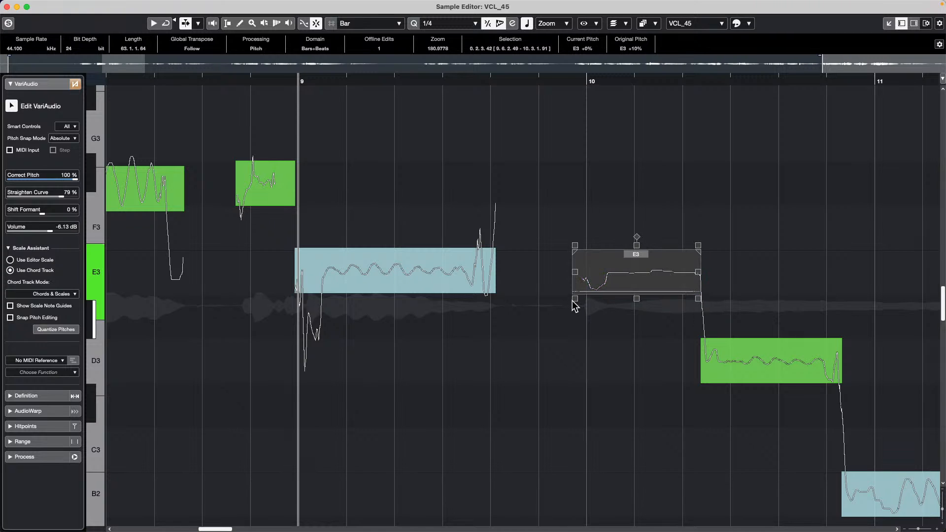
pyautogui.moveTo(575, 299); pyautogui.dragTo(577, 285)
pyautogui.moveTo(577, 280); pyautogui.dragTo(575, 300)
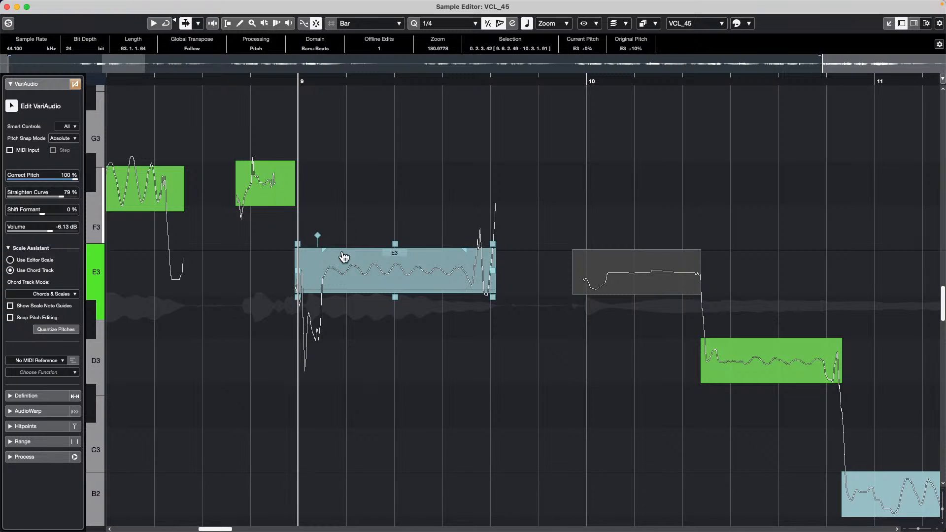
# - Split and re-glue the bar-9 E3 note, then correct its pitch fully to E3
pyautogui.click(421, 294)
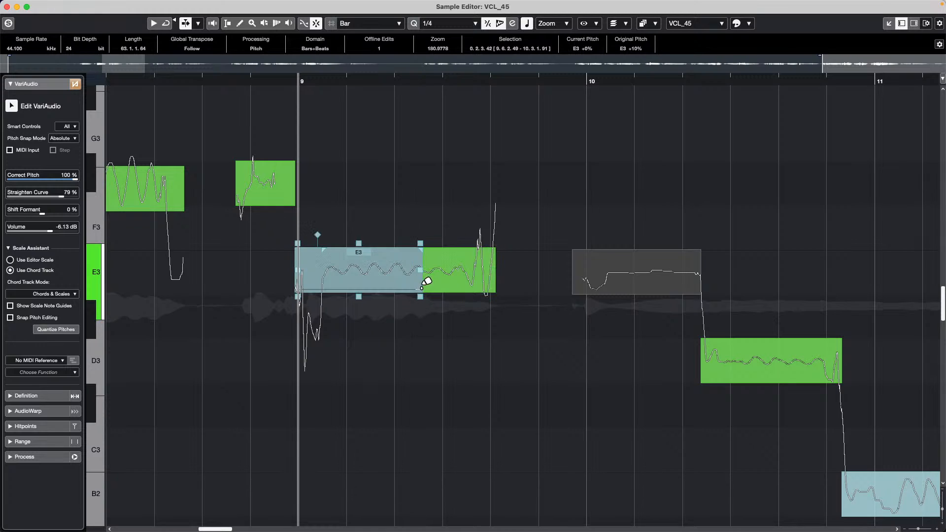
pyautogui.click(443, 272)
pyautogui.moveTo(445, 272)
pyautogui.mouseDown()
pyautogui.moveTo(448, 224)
pyautogui.moveTo(443, 273)
pyautogui.mouseUp()
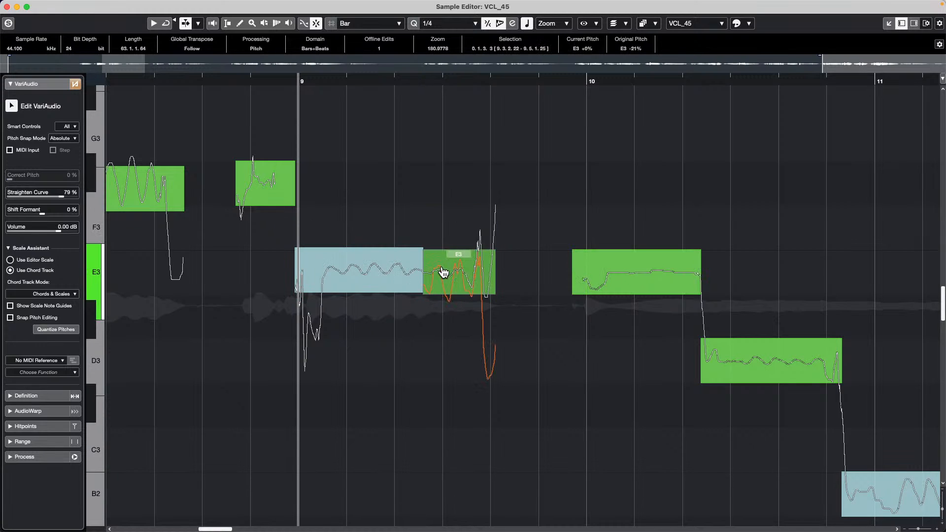
pyautogui.press('Delete')
pyautogui.click(370, 275)
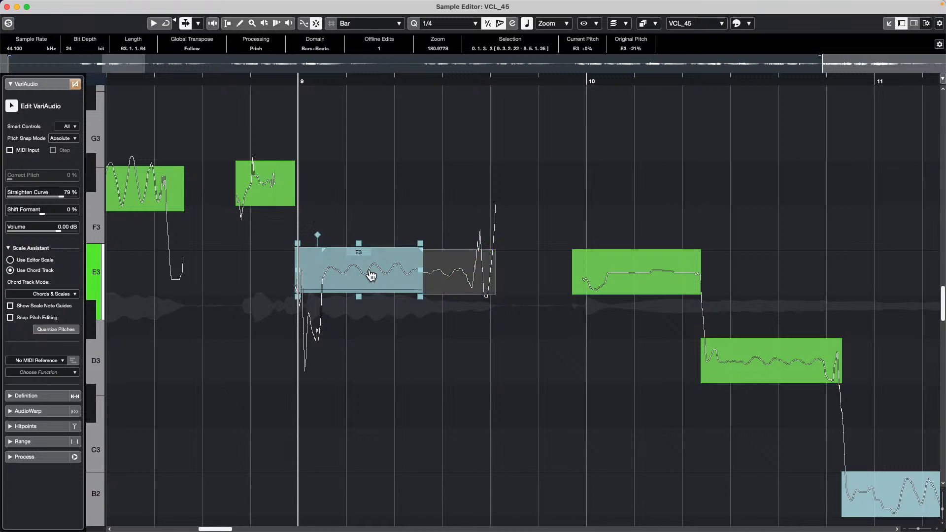
pyautogui.click(417, 284)
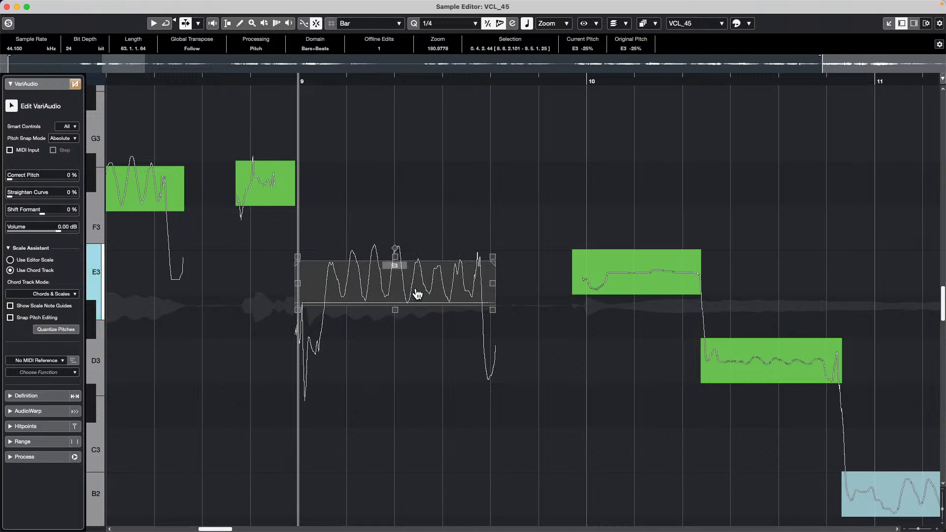
pyautogui.moveTo(393, 317); pyautogui.dragTo(397, 191)
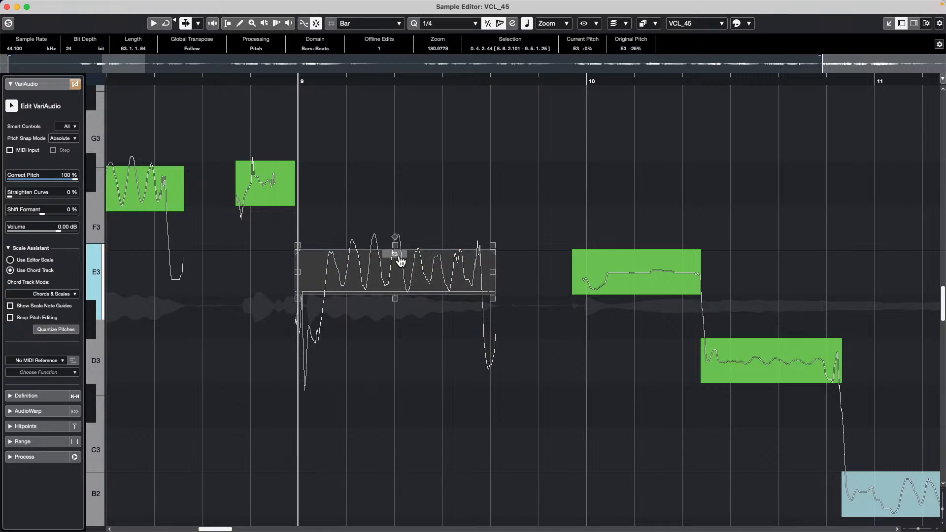
# - Ease the pitch correction on the E3 note after bar 10 and audition it
pyautogui.click(635, 273)
pyautogui.moveTo(639, 305); pyautogui.dragTo(640, 185)
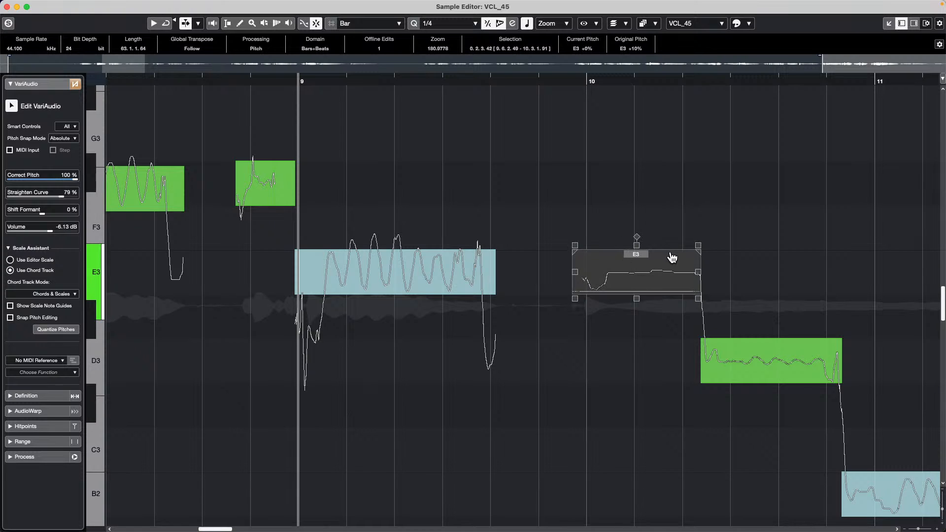
pyautogui.moveTo(689, 262)
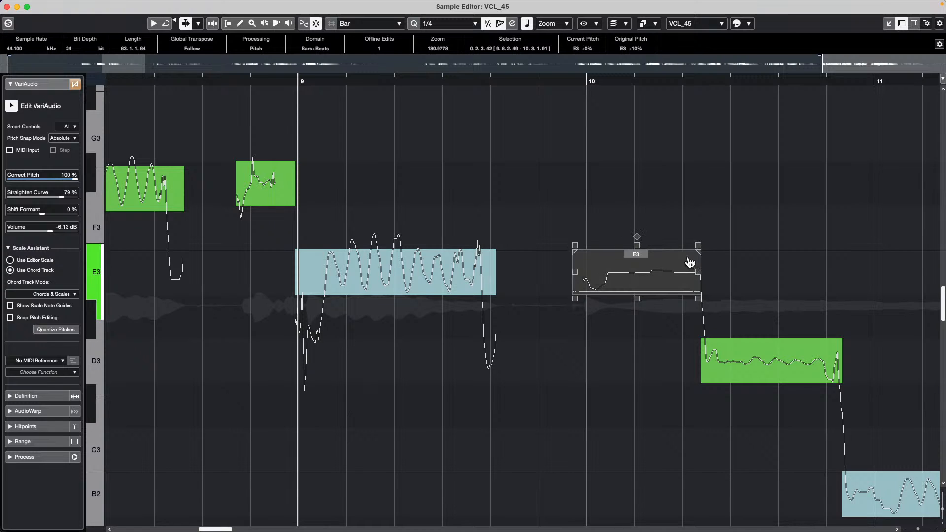
pyautogui.click(652, 280)
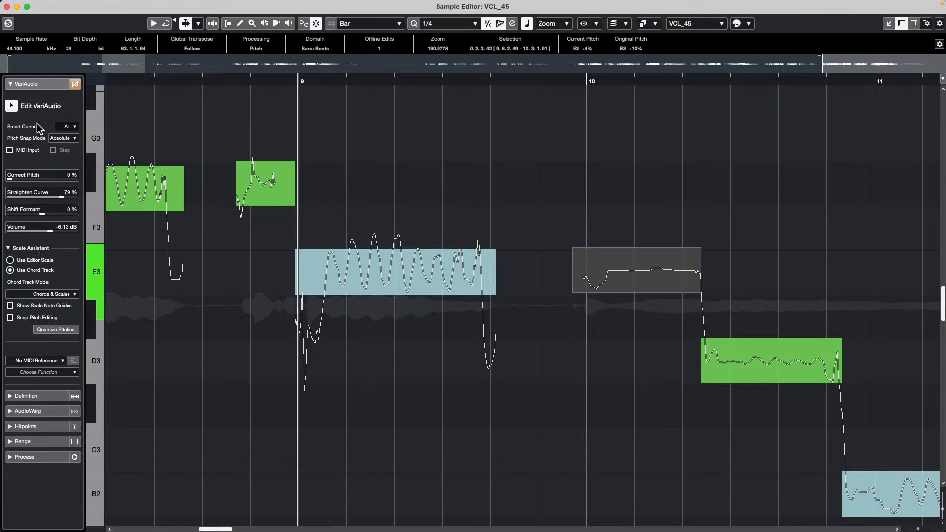
# - Switch the Scale Assistant to an editor scale with root G Major
pyautogui.click(9, 248)
pyautogui.click(8, 249)
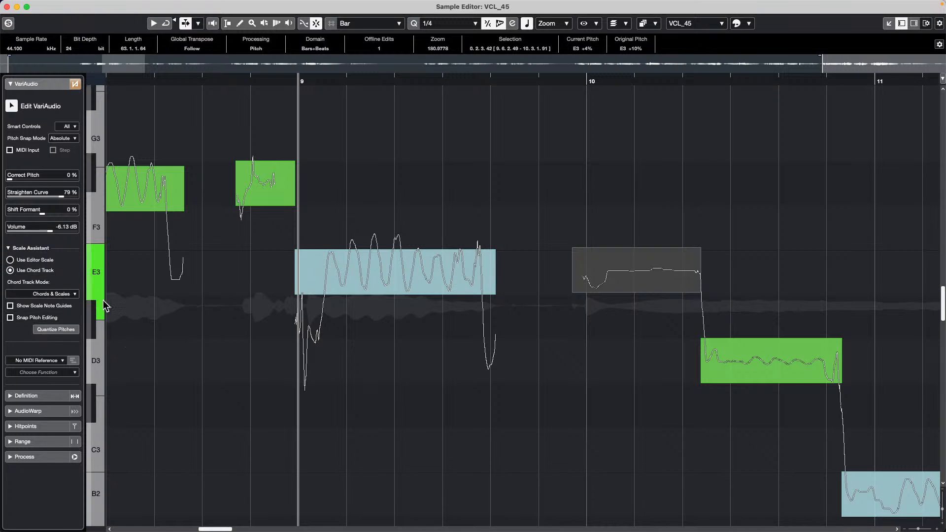
pyautogui.click(11, 261)
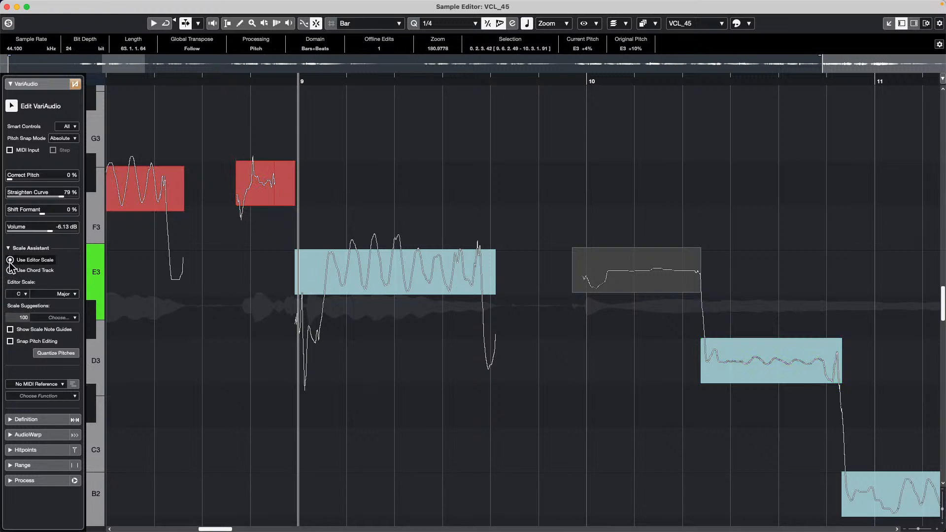
pyautogui.click(22, 294)
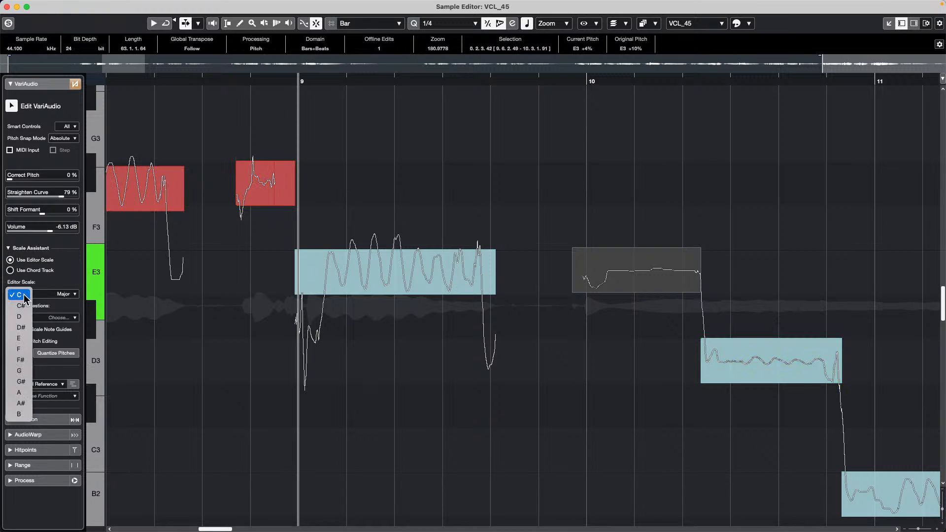
pyautogui.click(27, 371)
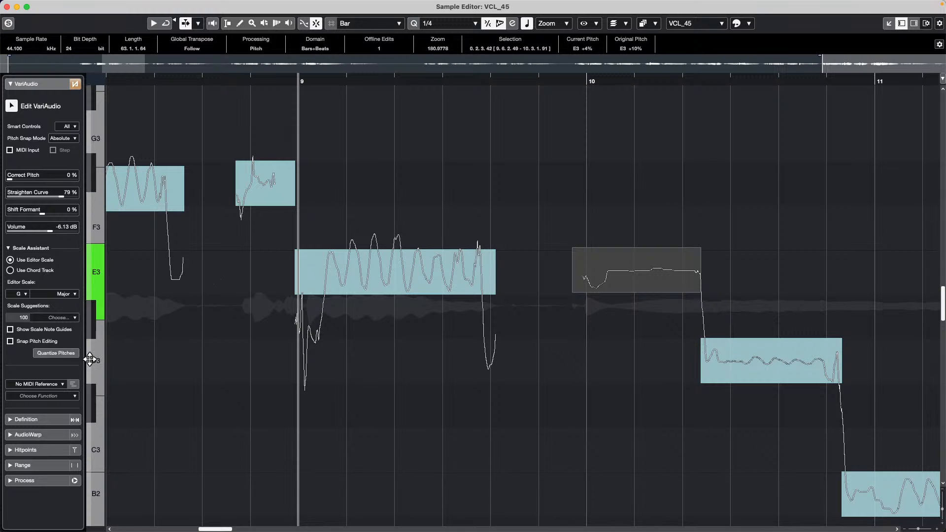
# - Quantize the vocal's pitches to the G Major scale and zoom out to the whole take
pyautogui.click(64, 353)
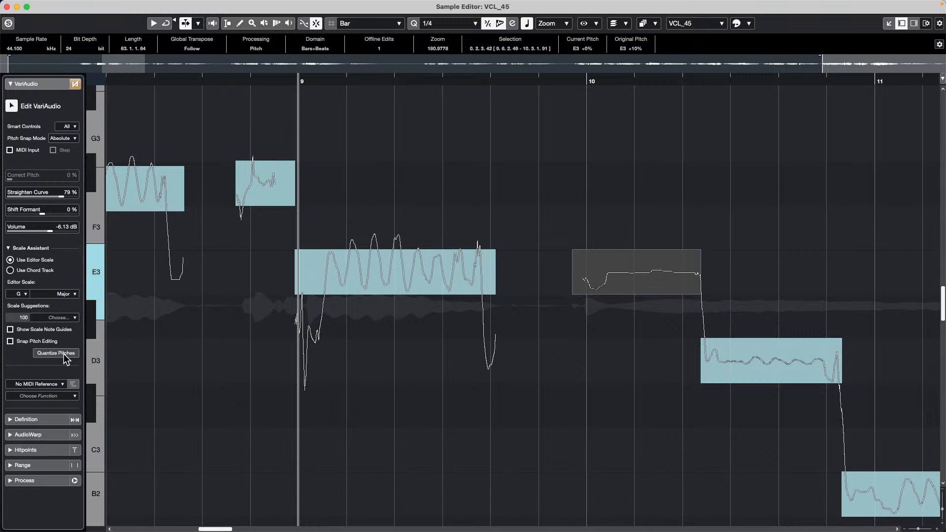
pyautogui.moveTo(275, 78); pyautogui.dragTo(281, 22)
pyautogui.click(382, 257)
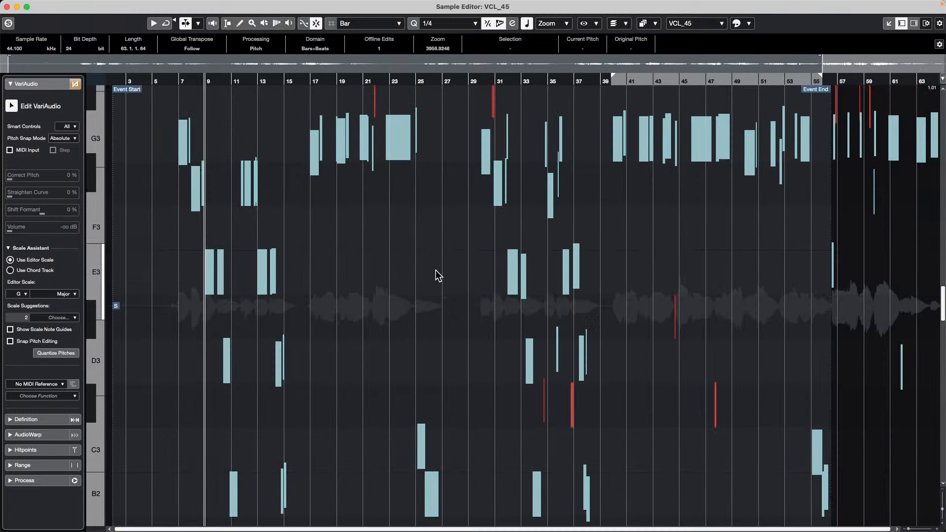
# - Quantize every VCL_45 note onto G Major and open the MIDI reference track list
pyautogui.hotkey('shift', 'g')
pyautogui.hotkey('shift', 'g')
pyautogui.hotkey('shift', 'g')
pyautogui.hotkey('shift', 'g')
pyautogui.hotkey('shift', 'g')
pyautogui.hotkey('shift', 'g')
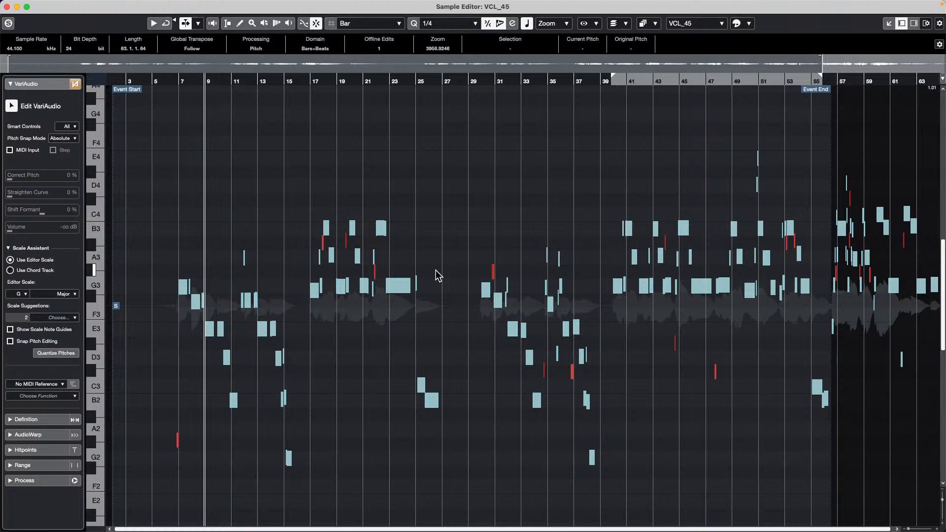
pyautogui.click(56, 353)
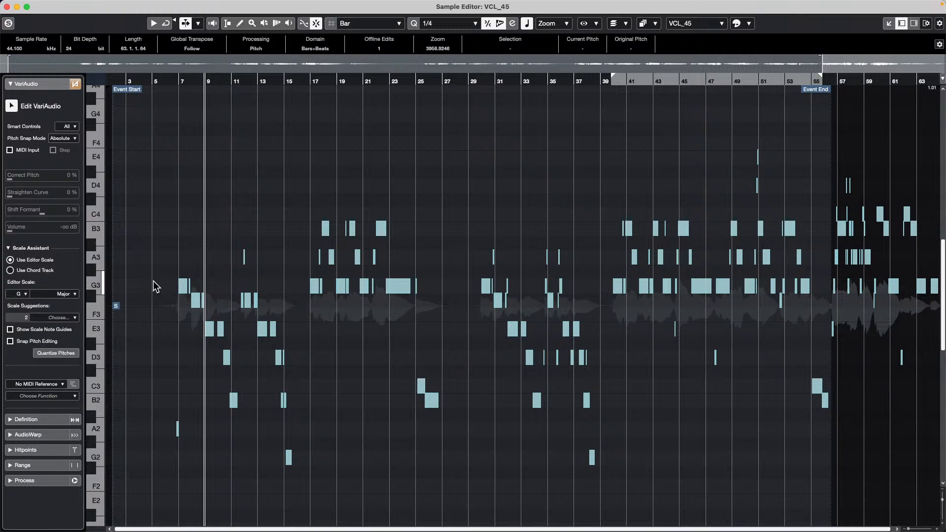
pyautogui.click(49, 384)
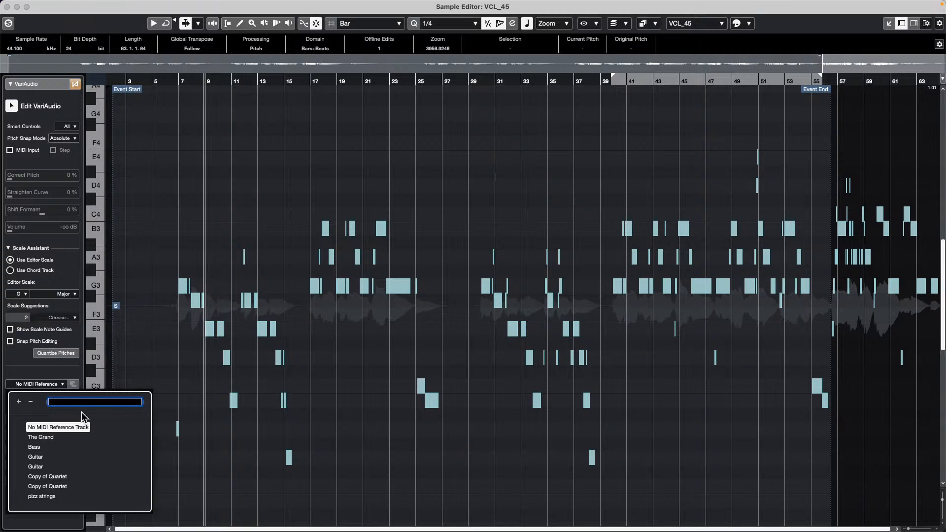
# - Make The Grand the MIDI reference track and zoom in around bar 22
pyautogui.click(41, 437)
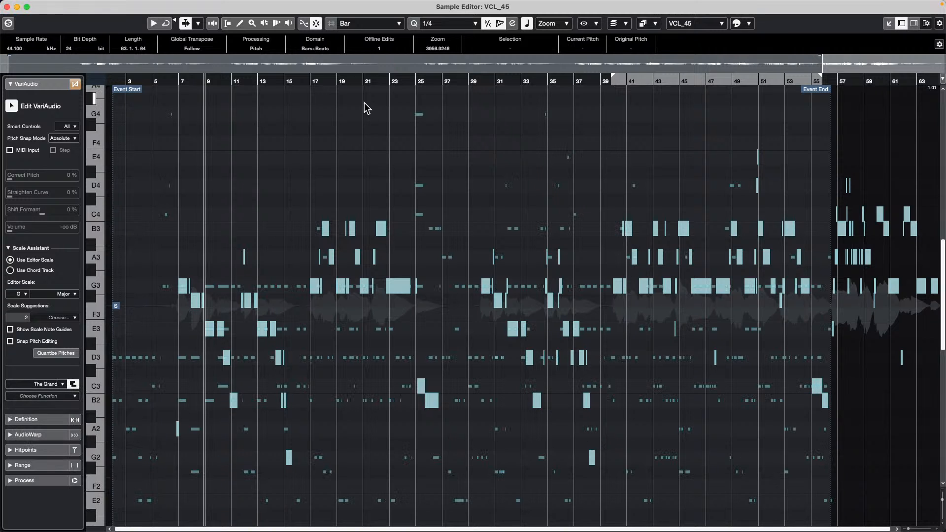
pyautogui.moveTo(370, 80); pyautogui.dragTo(373, 101)
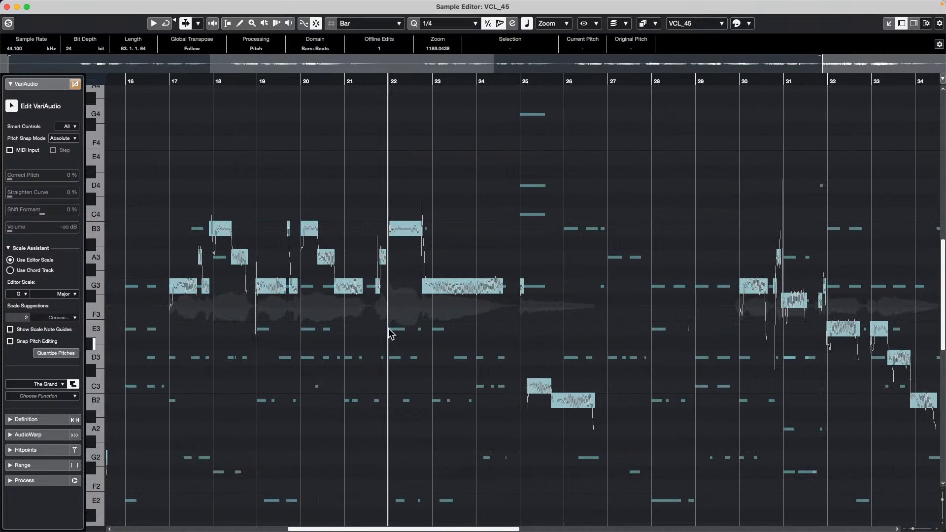
pyautogui.scroll(-3, 403, 415)
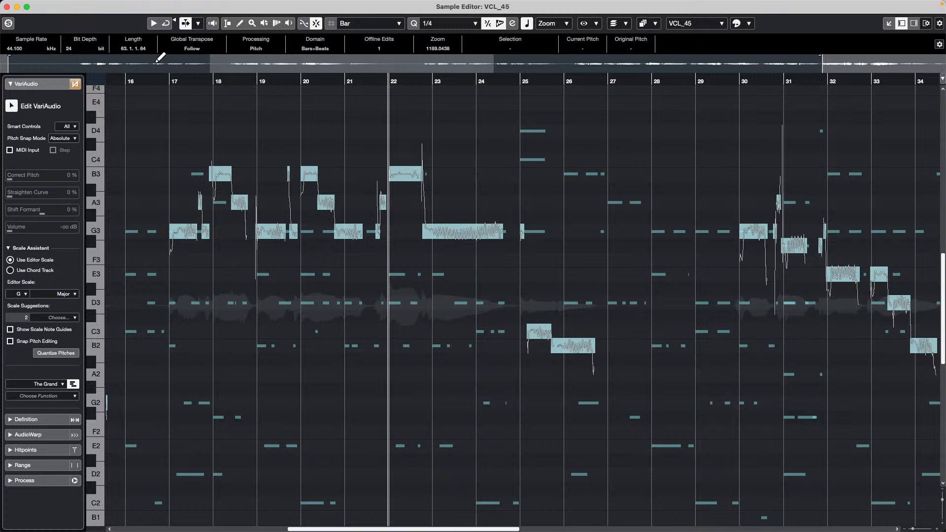
# - Close the Sample Editor and show the Korg nanoKONTROL2 MIDI Remote page in the lower zone
pyautogui.click(7, 7)
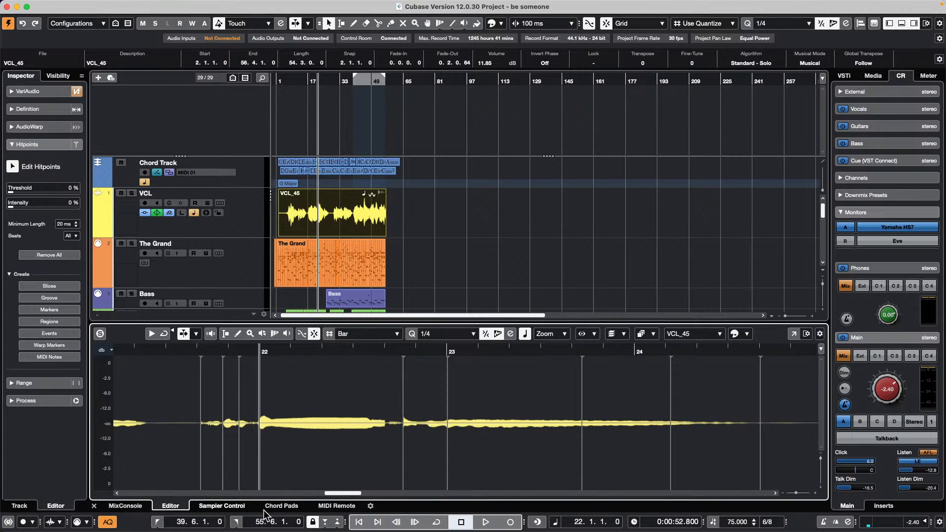
pyautogui.click(293, 508)
pyautogui.click(338, 508)
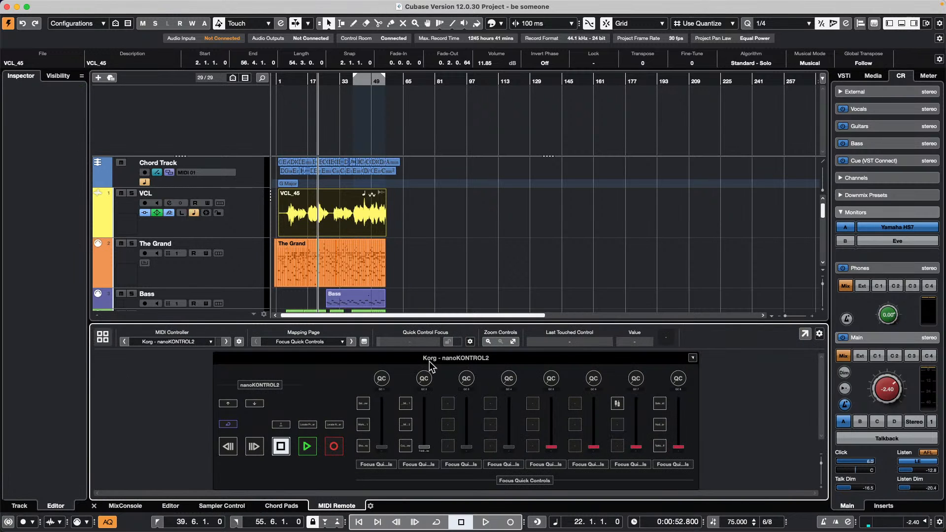
# - Step through Nektar P4 and nanoKONTROL2 to the ChoiSauce - 100 controller
pyautogui.click(125, 342)
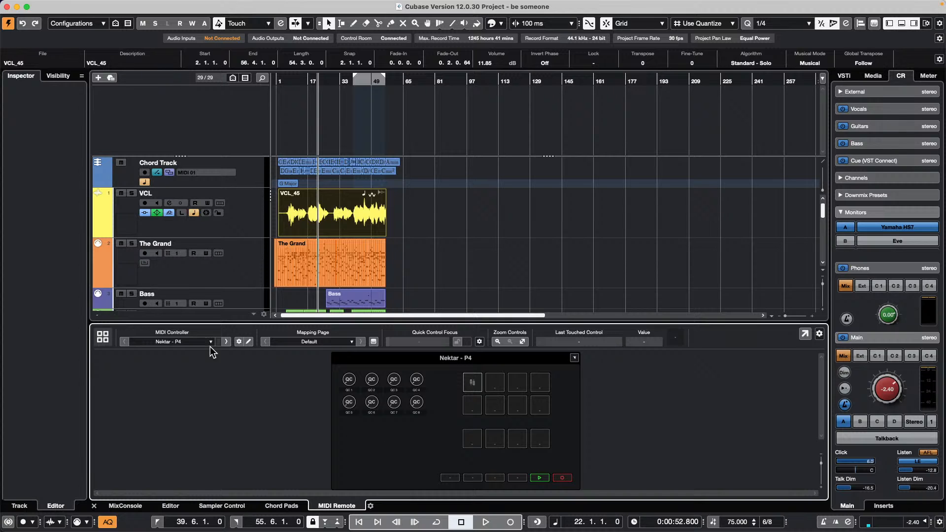
pyautogui.click(226, 343)
pyautogui.click(227, 342)
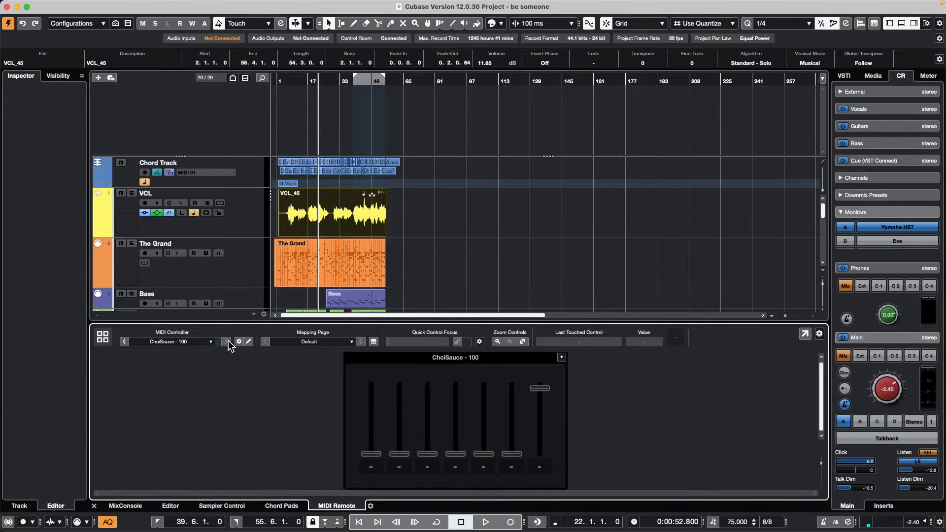
# - Briefly open the fifth fader's Mapping Assistant, then edit the ChoiSauce surface layout full-size
pyautogui.doubleClick(487, 397)
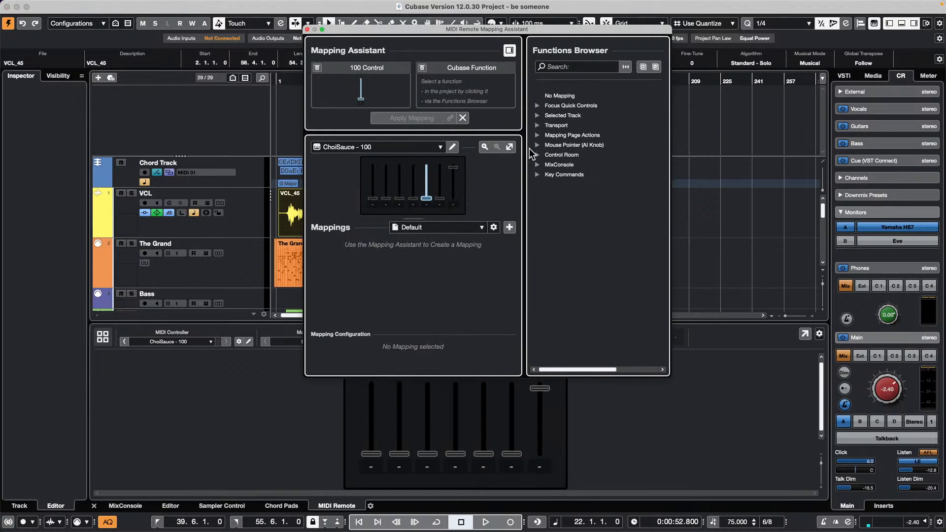
pyautogui.click(307, 29)
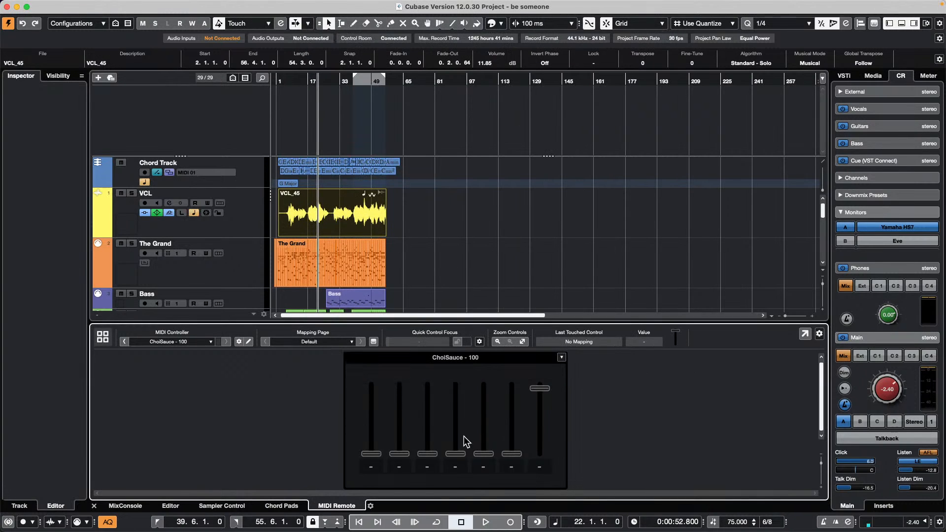
pyautogui.click(805, 334)
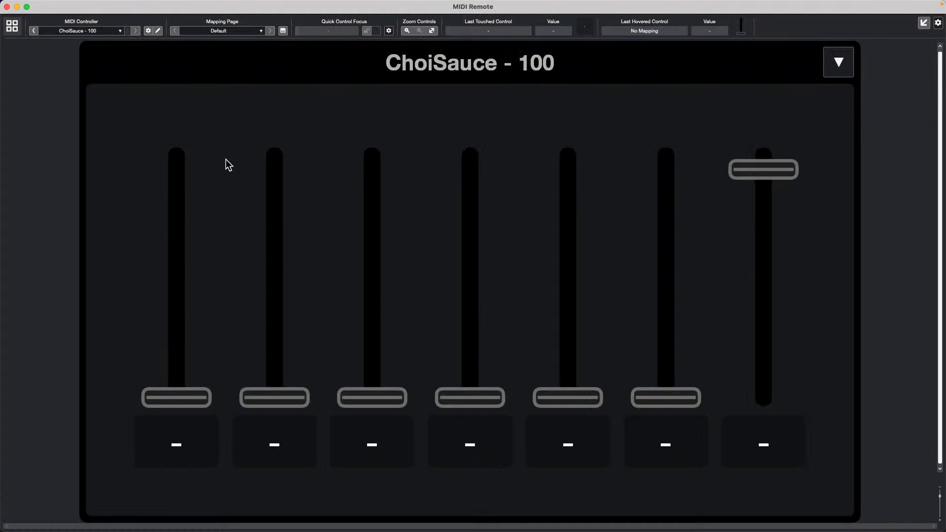
pyautogui.click(157, 31)
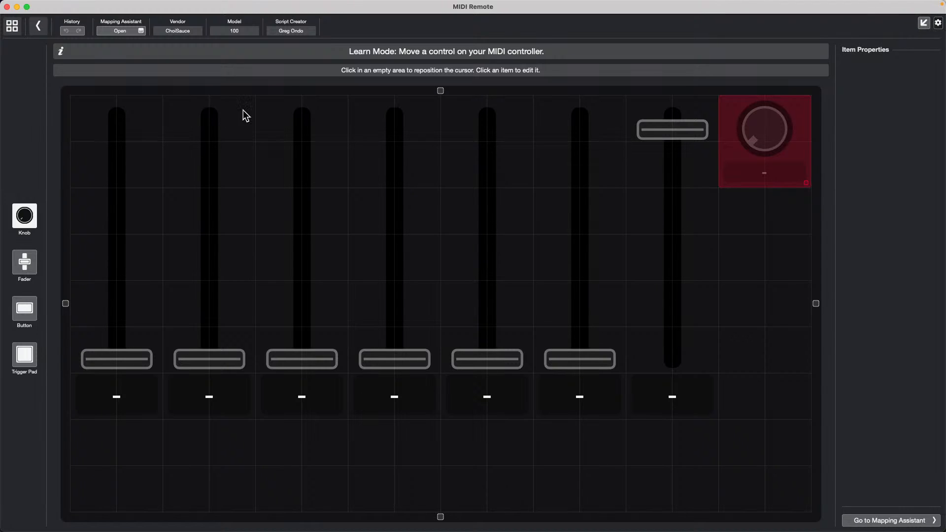
# - Try the fader and button elements and move the grid placement spot without placing anything
pyautogui.click(23, 261)
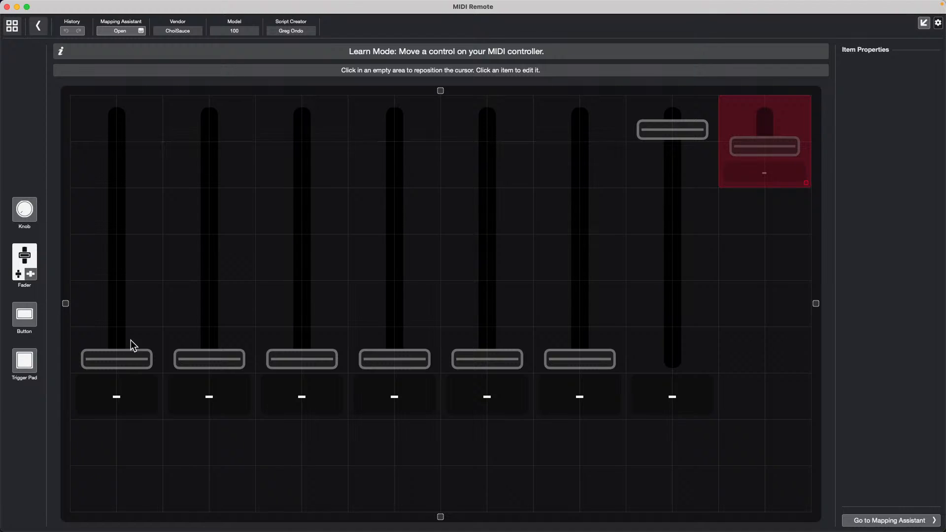
pyautogui.click(37, 330)
pyautogui.click(131, 446)
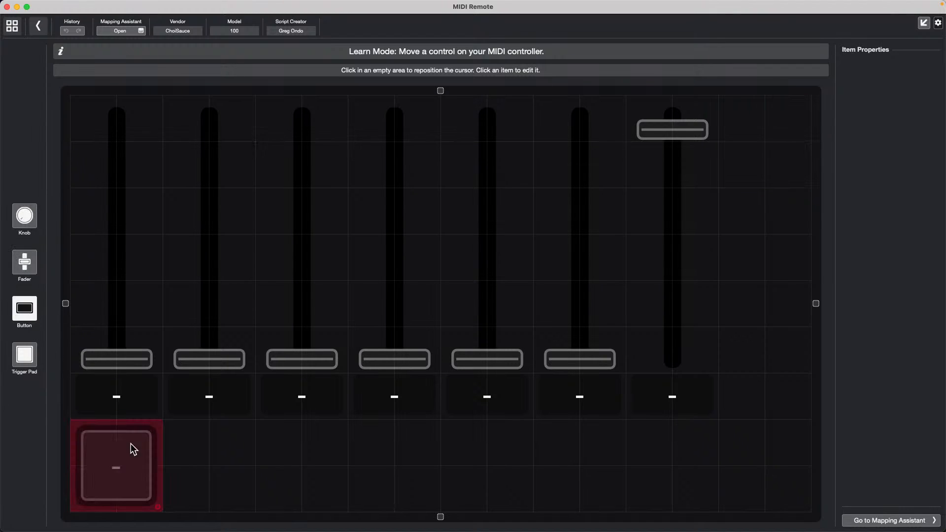
pyautogui.moveTo(132, 480); pyautogui.dragTo(197, 480)
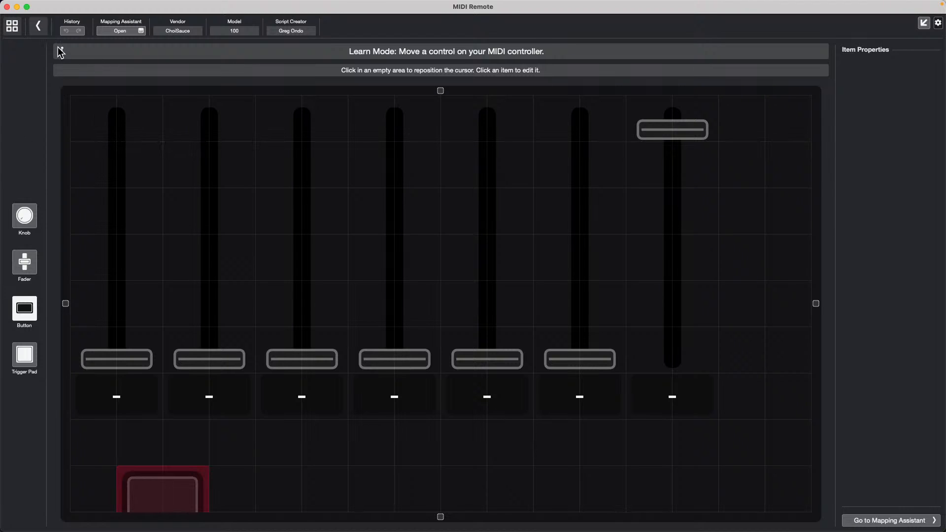
pyautogui.click(170, 504)
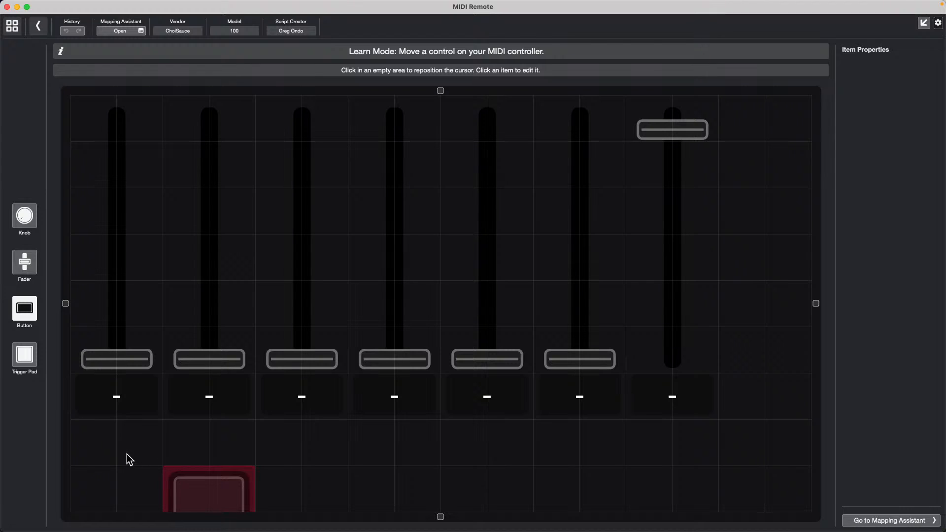
pyautogui.click(207, 483)
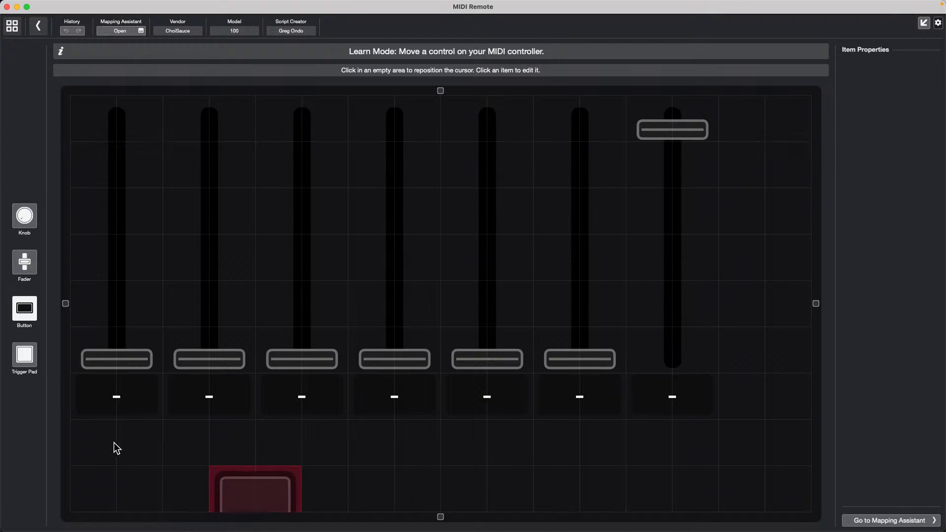
pyautogui.click(113, 442)
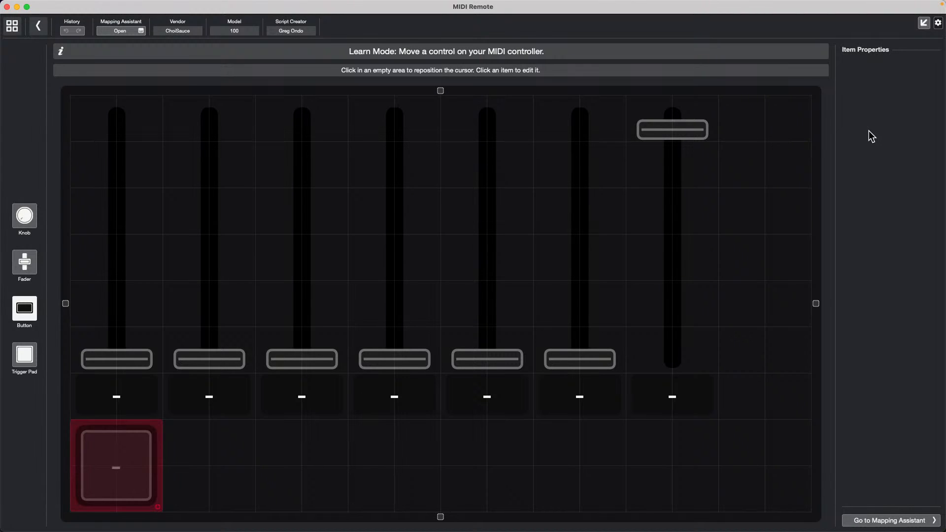
# - Dock the MIDI Remote window, then detach it full-size again, moving the placement spot
pyautogui.click(925, 24)
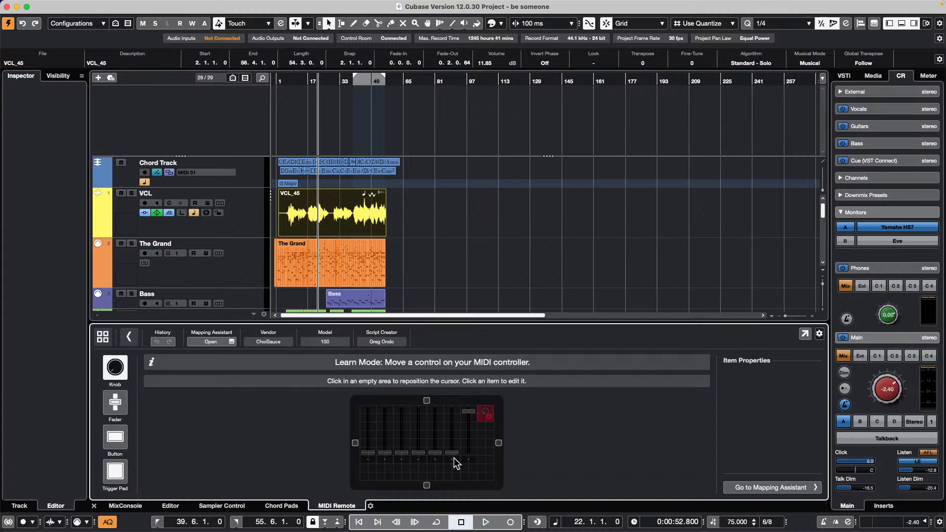
pyautogui.click(482, 474)
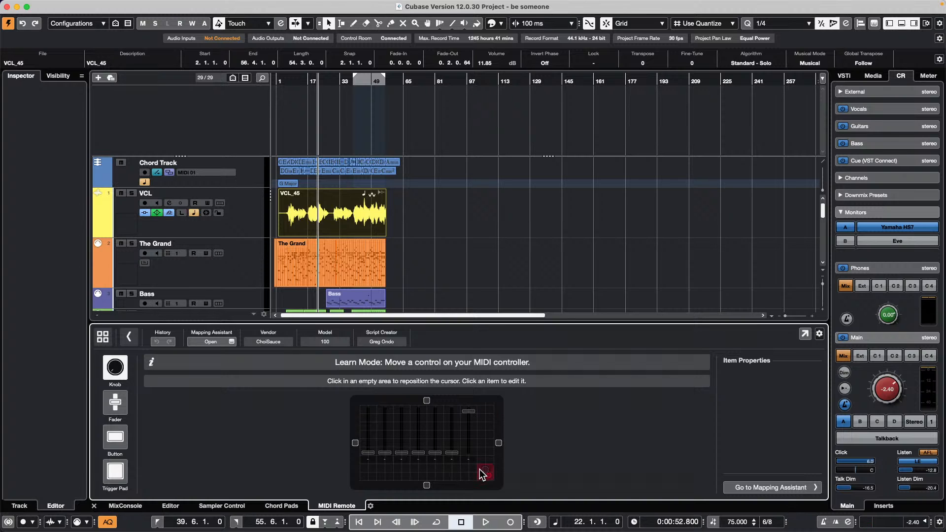
pyautogui.click(805, 334)
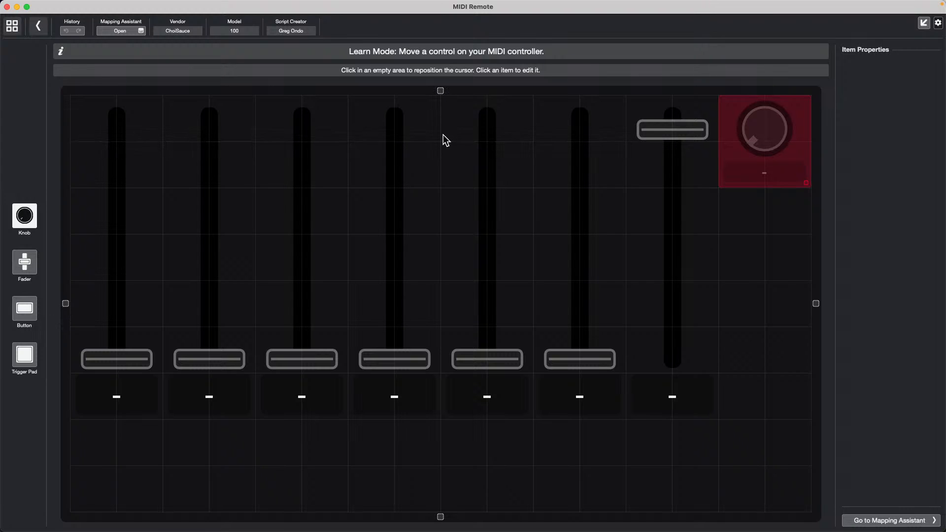
pyautogui.click(789, 145)
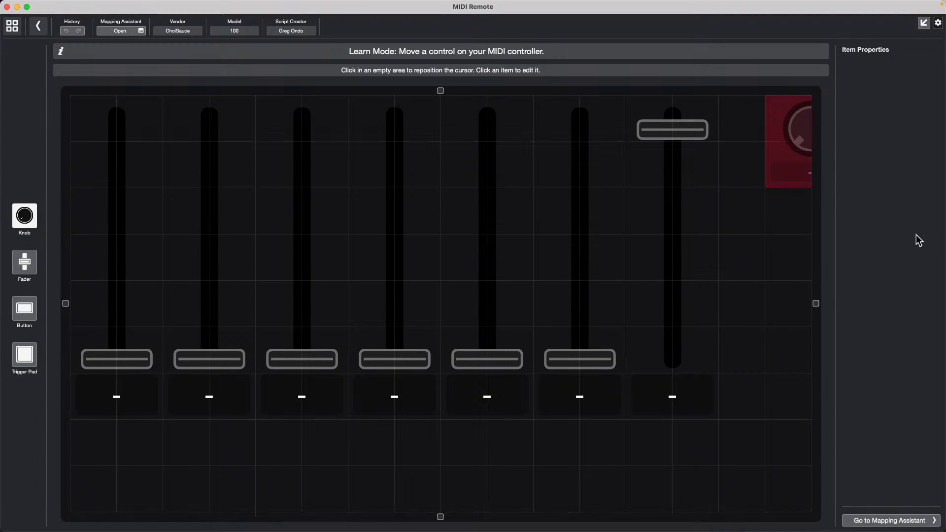
# - Open the toolbar Setup dialog and confirm it with OK unchanged
pyautogui.rightClick(939, 27)
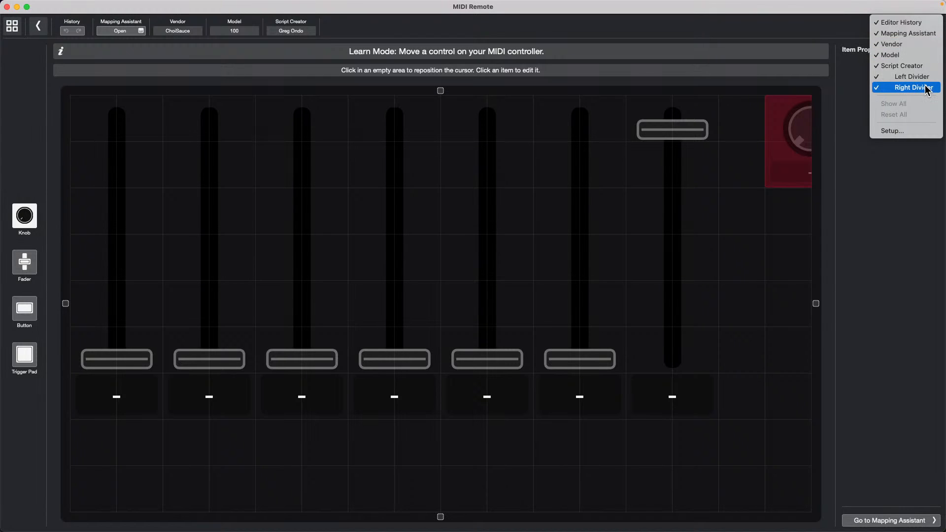
pyautogui.click(896, 131)
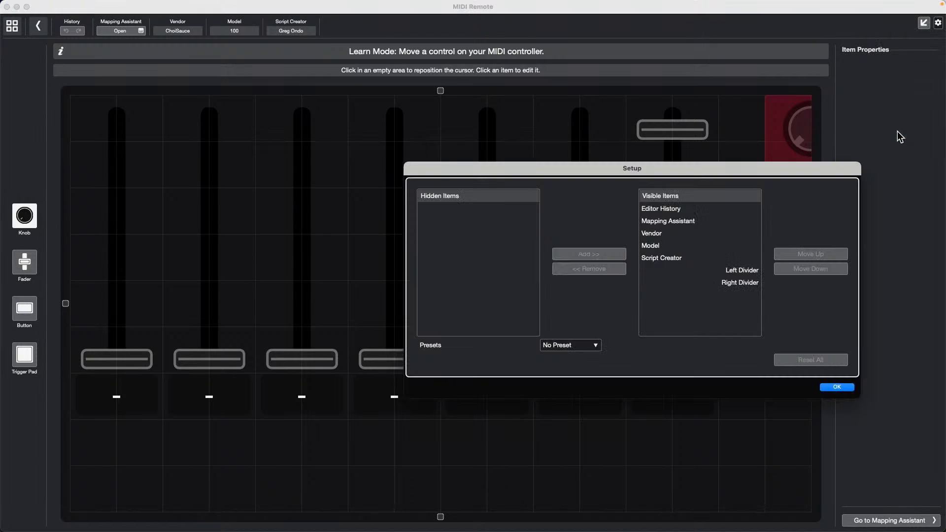
pyautogui.click(848, 386)
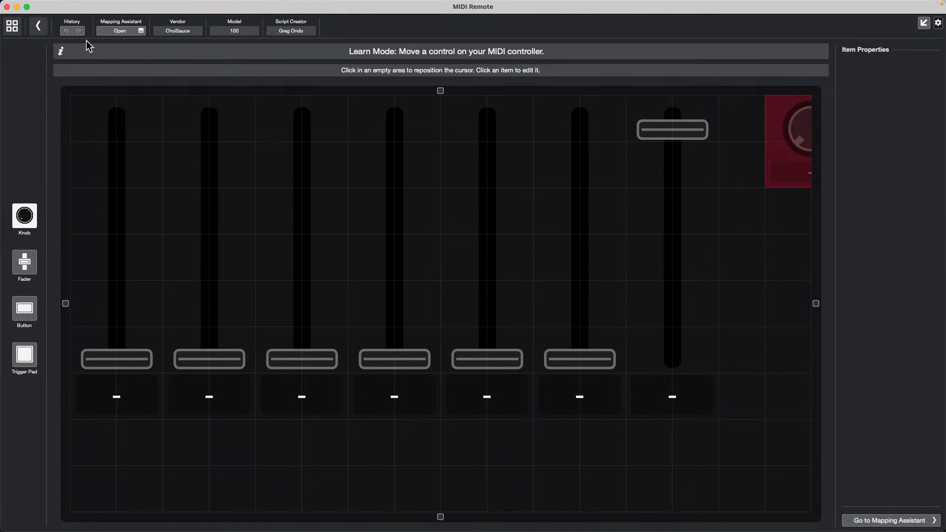
# - Open and close the Mapping Assistant, leave the layout editor and dock MIDI Remote back
pyautogui.click(141, 32)
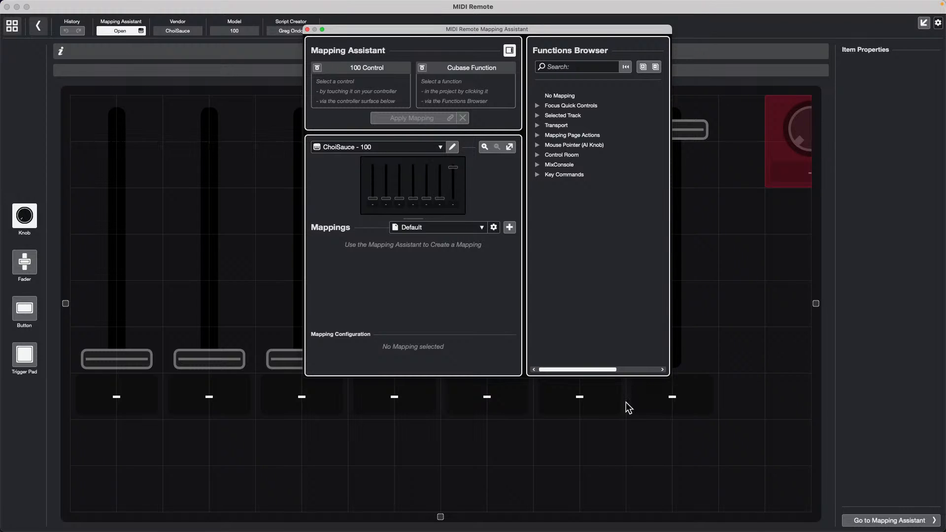
pyautogui.click(307, 29)
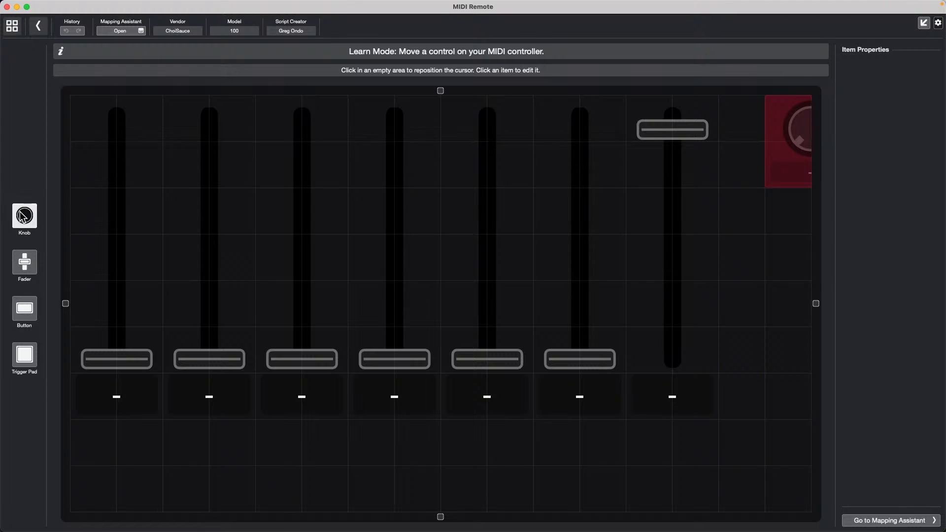
pyautogui.click(25, 263)
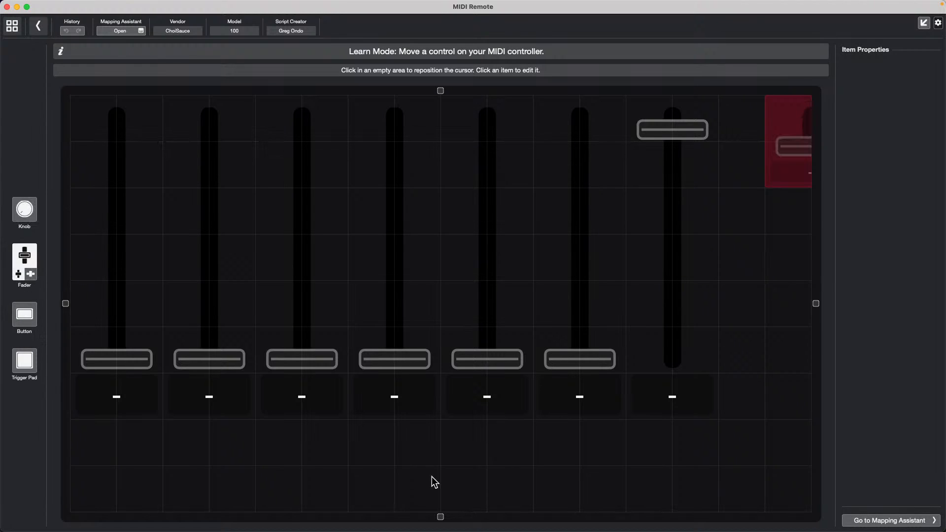
pyautogui.click(38, 25)
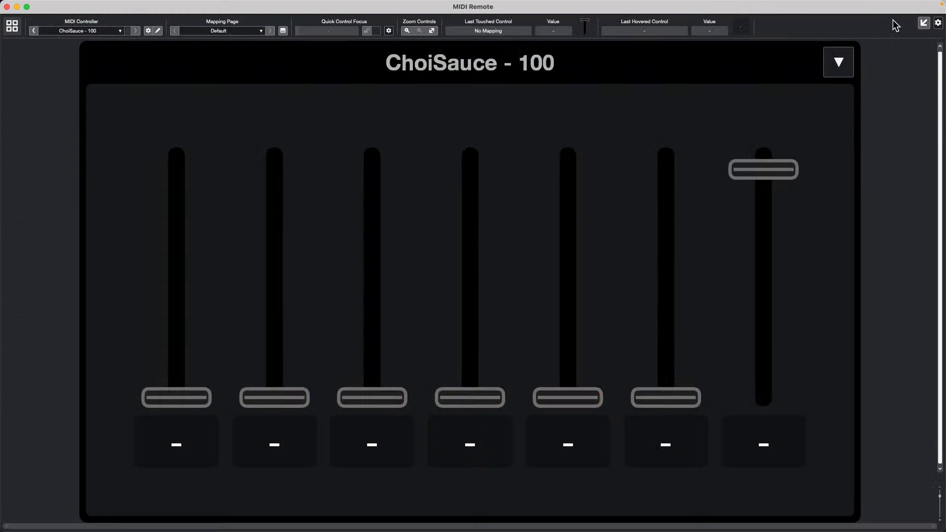
pyautogui.click(924, 23)
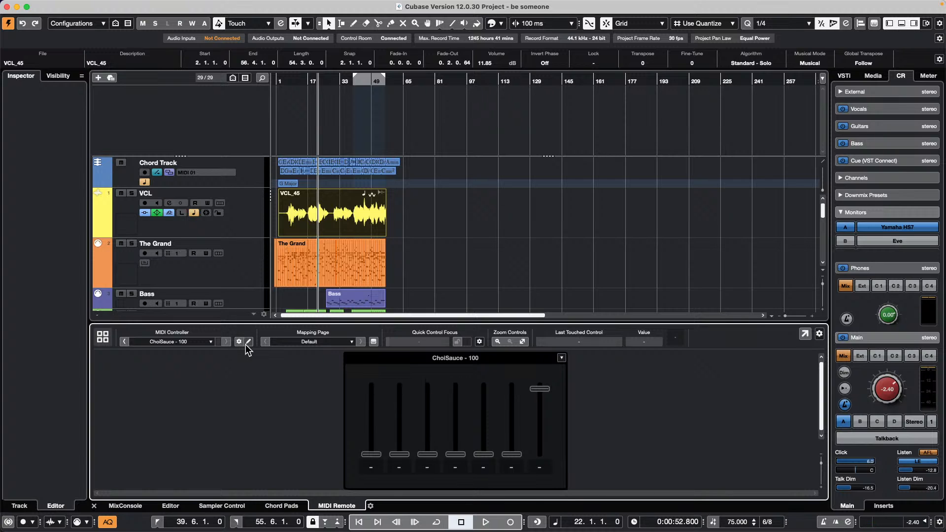
# - Switch to the Nektar P4, view its script under MIDI Remote Manager's Scripts, then close the manager
pyautogui.click(105, 339)
pyautogui.click(336, 415)
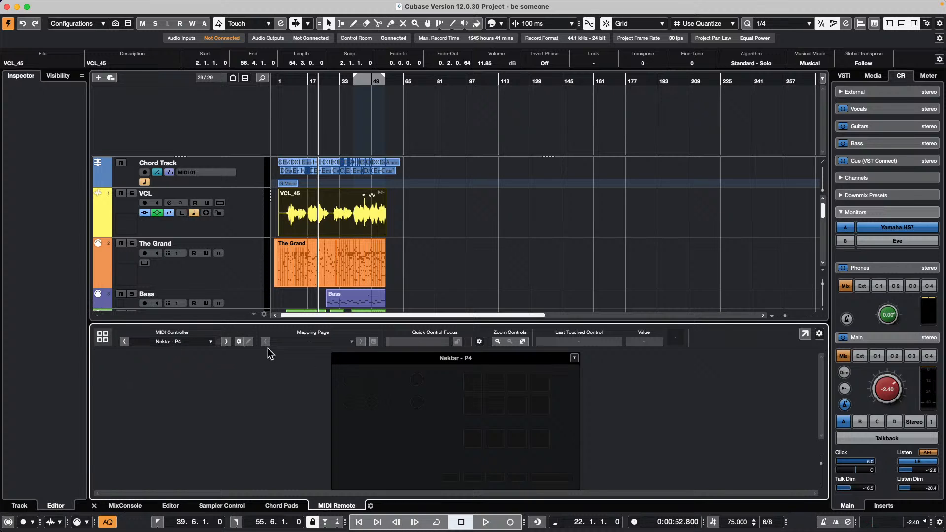
pyautogui.click(240, 342)
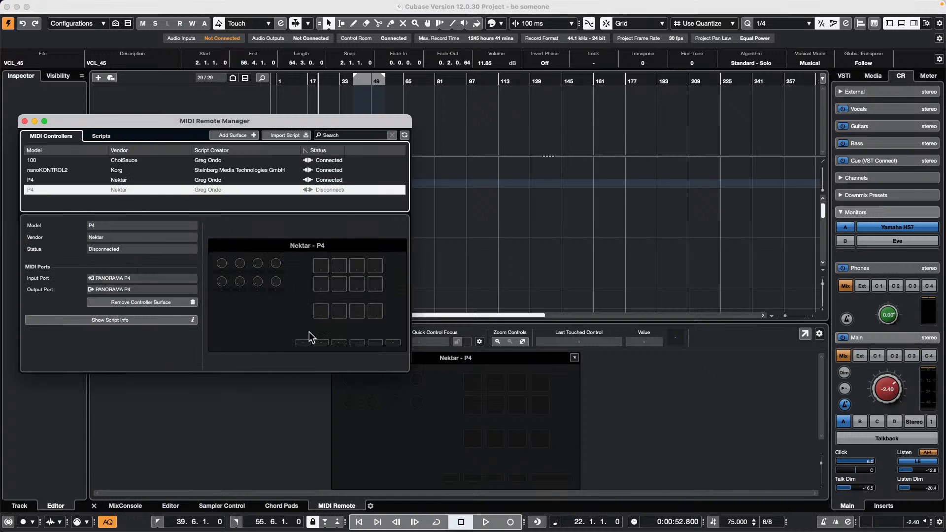
pyautogui.click(224, 282)
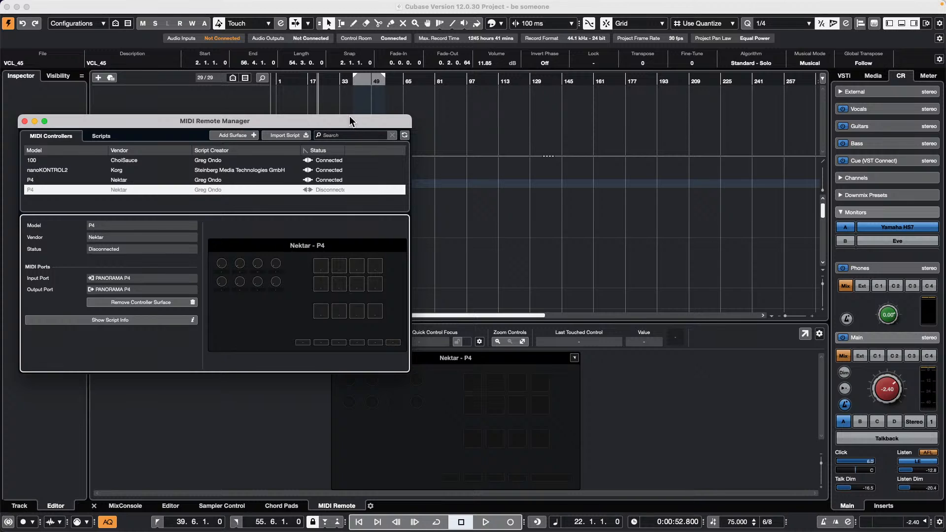
pyautogui.click(102, 136)
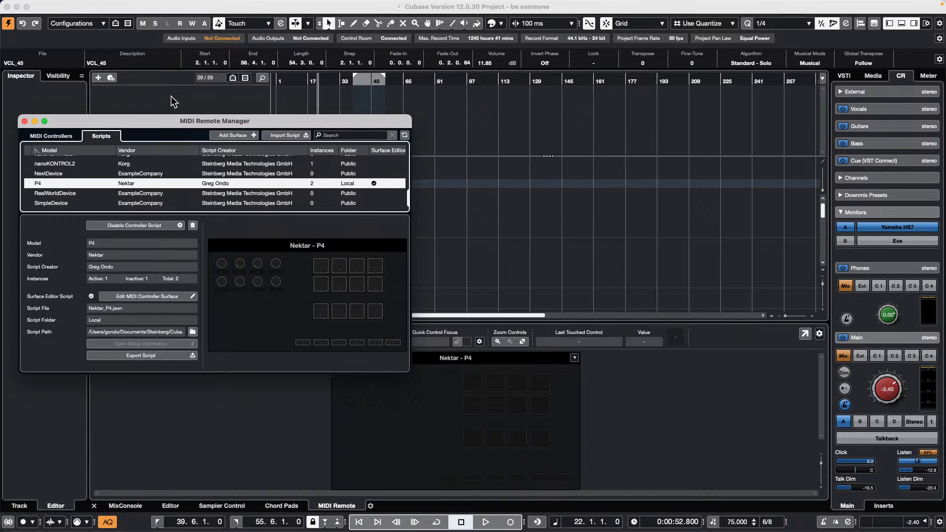
pyautogui.click(25, 121)
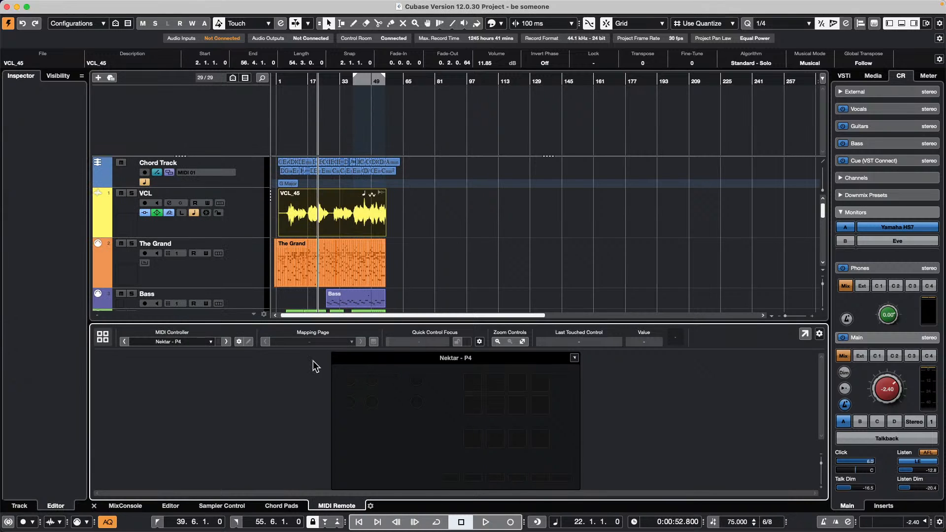
# - Inspect a Nektar P4 control in an enlarged Mapping Assistant, then step to the following controllers
pyautogui.click(125, 343)
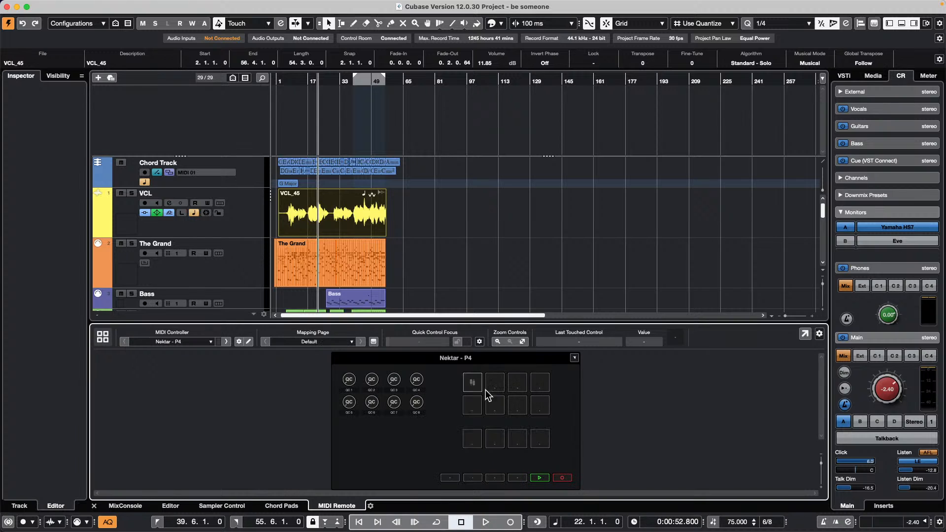
pyautogui.doubleClick(496, 478)
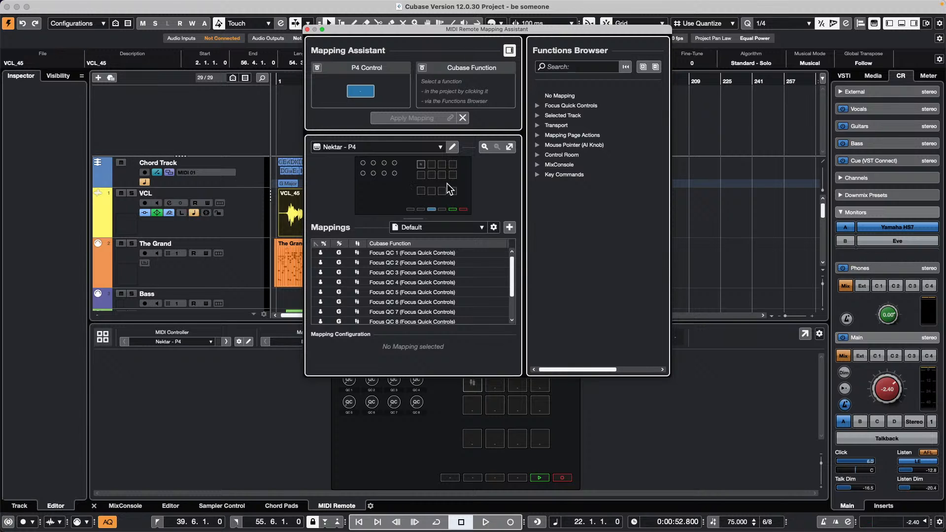
pyautogui.click(484, 147)
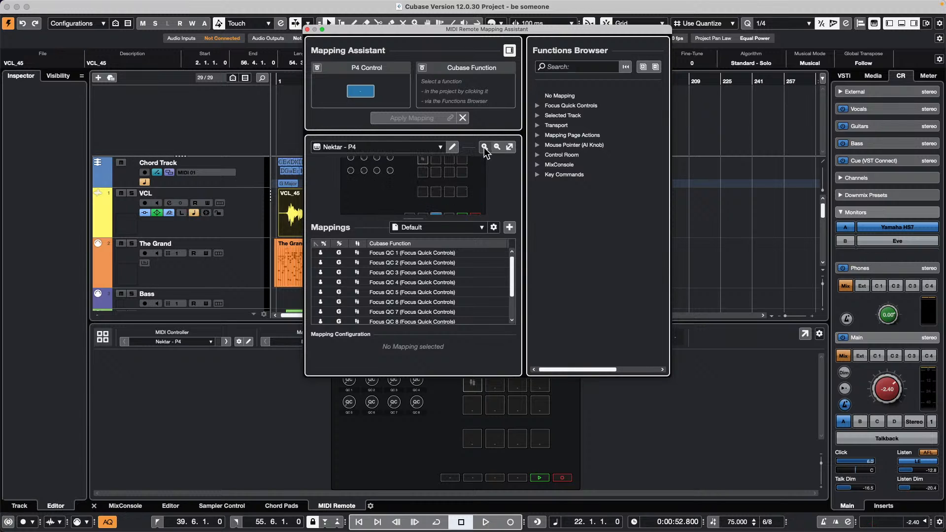
pyautogui.moveTo(667, 376); pyautogui.dragTo(828, 503)
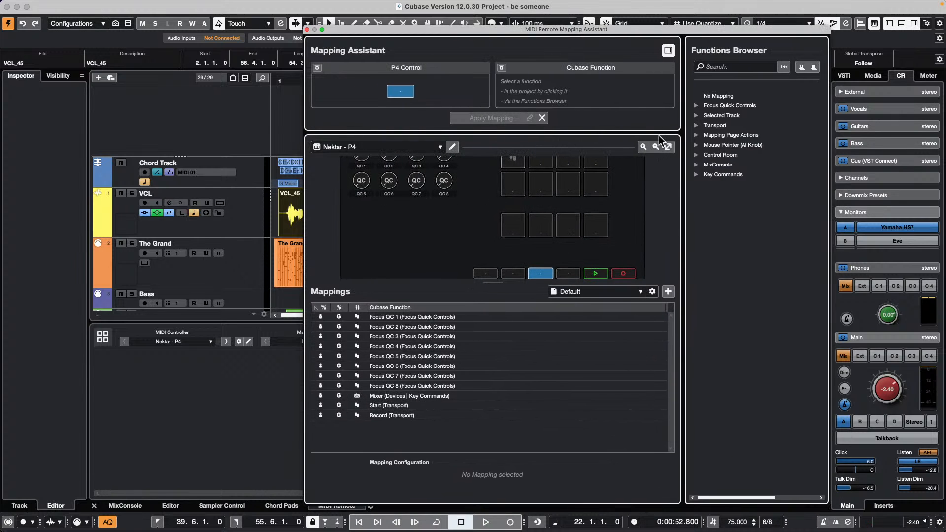
pyautogui.click(656, 148)
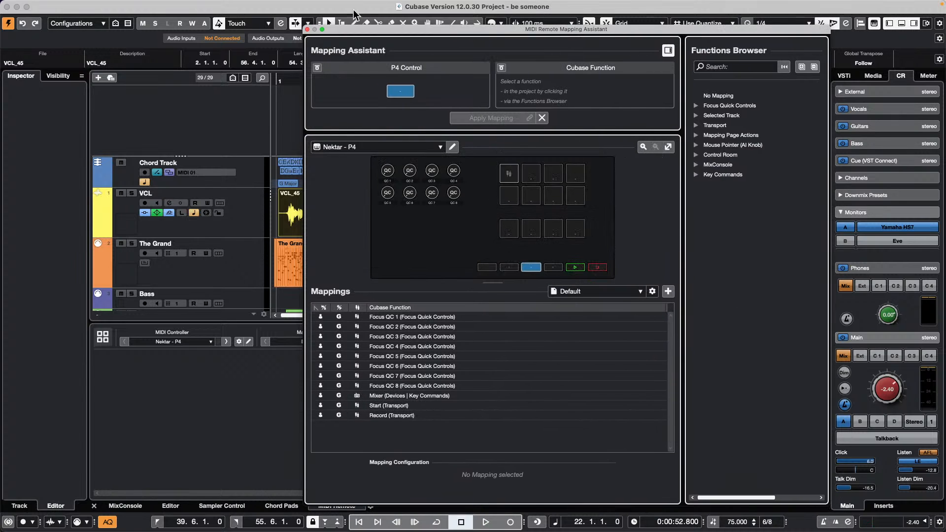
pyautogui.click(308, 29)
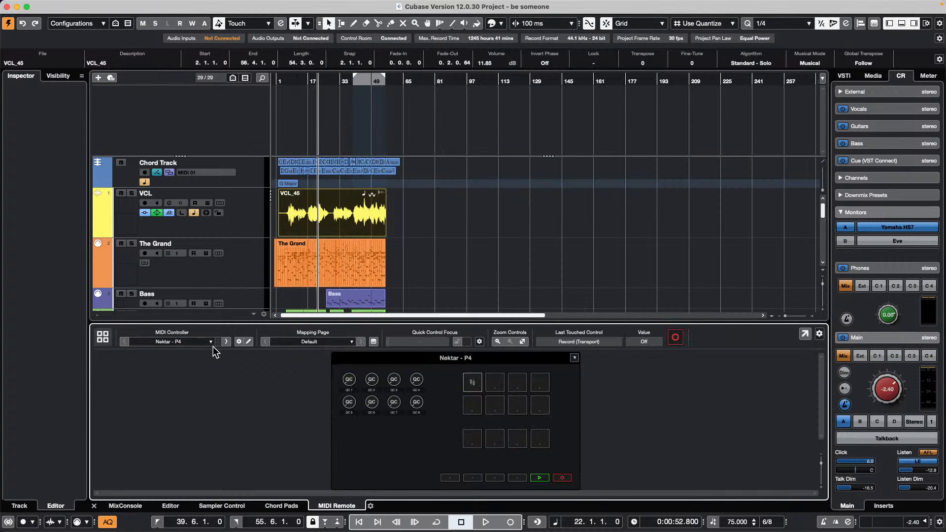
pyautogui.click(228, 343)
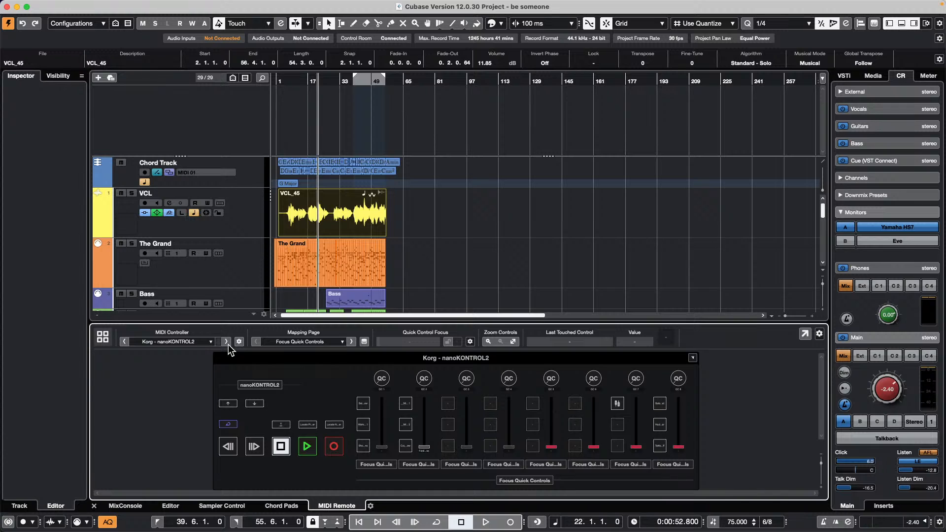
pyautogui.click(228, 343)
# - Inspect ChoiSauce - 100 faders 4 and 5 in the Mapping Assistant, zooming in and out, then close it
pyautogui.doubleClick(466, 410)
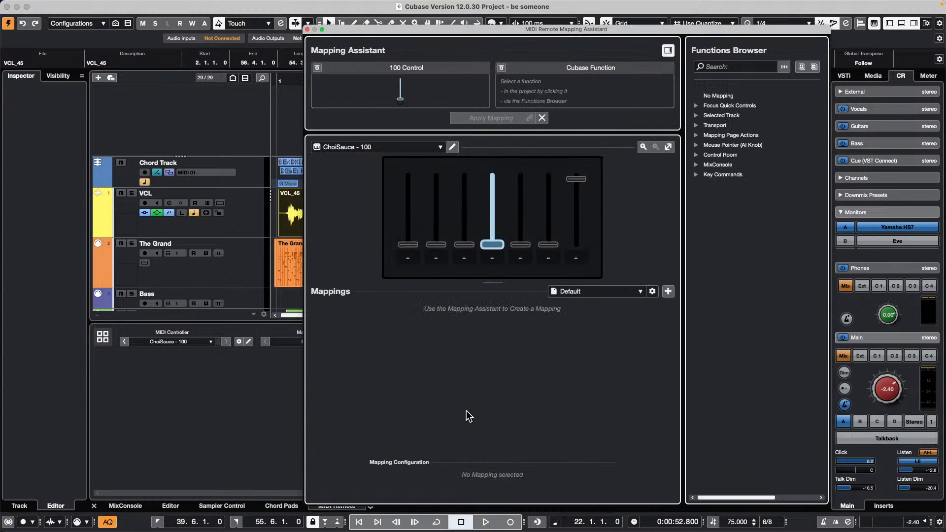
pyautogui.click(646, 149)
pyautogui.click(646, 149)
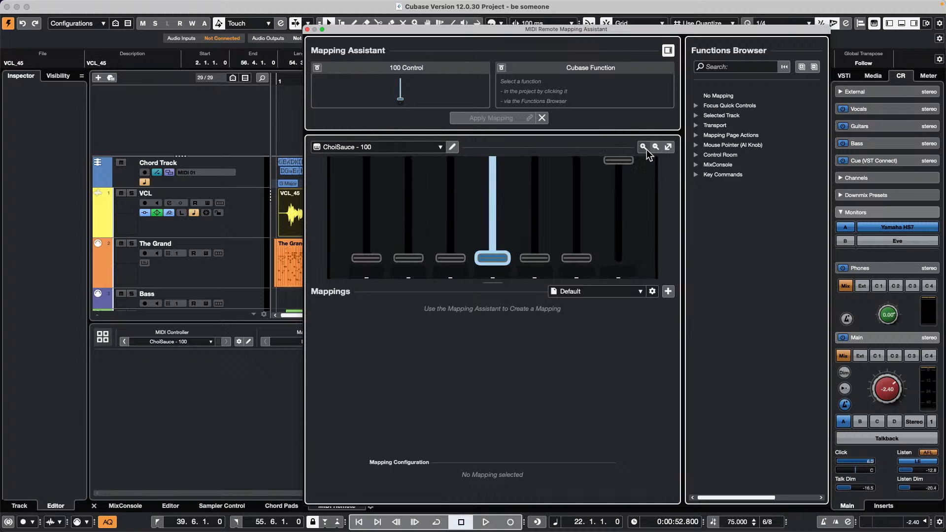
pyautogui.click(646, 149)
pyautogui.click(646, 149)
pyautogui.click(646, 149)
pyautogui.click(646, 149)
pyautogui.click(646, 149)
pyautogui.click(646, 149)
pyautogui.click(646, 150)
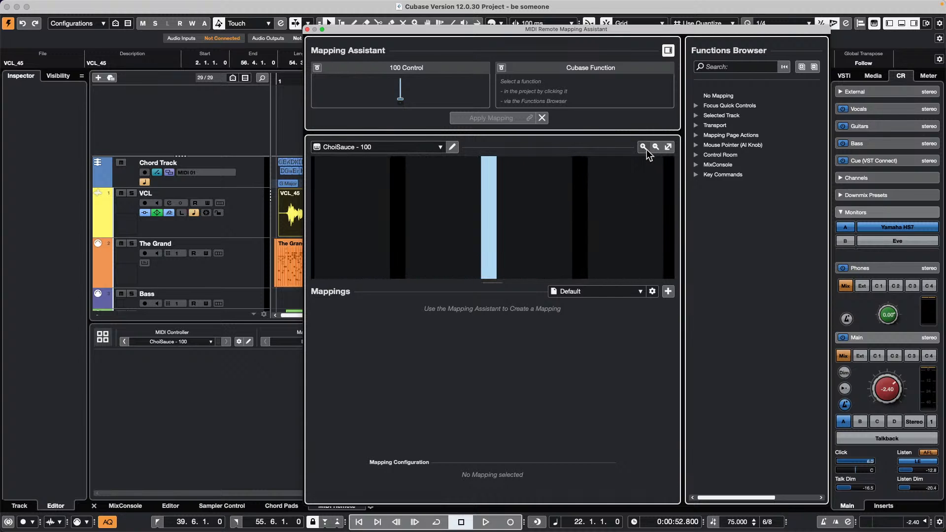
pyautogui.click(657, 146)
pyautogui.click(657, 146)
pyautogui.click(657, 146)
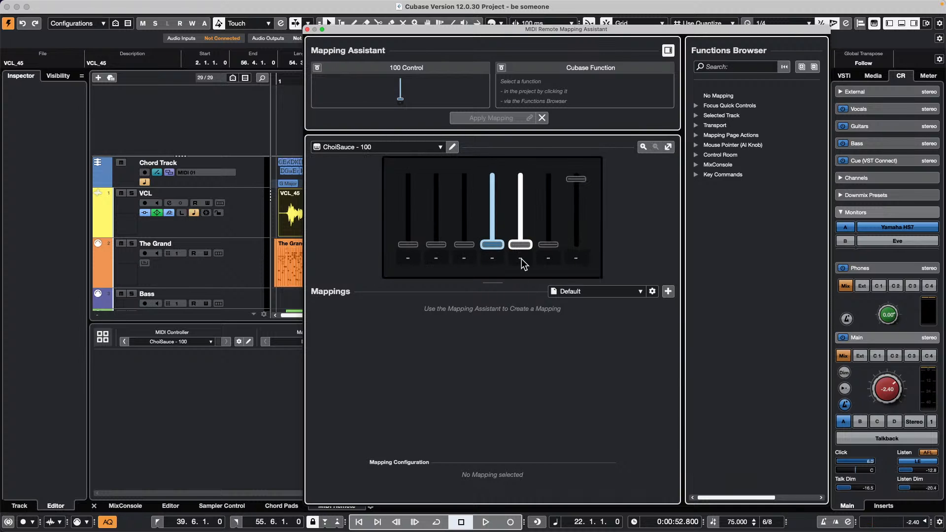
pyautogui.click(521, 259)
pyautogui.click(643, 147)
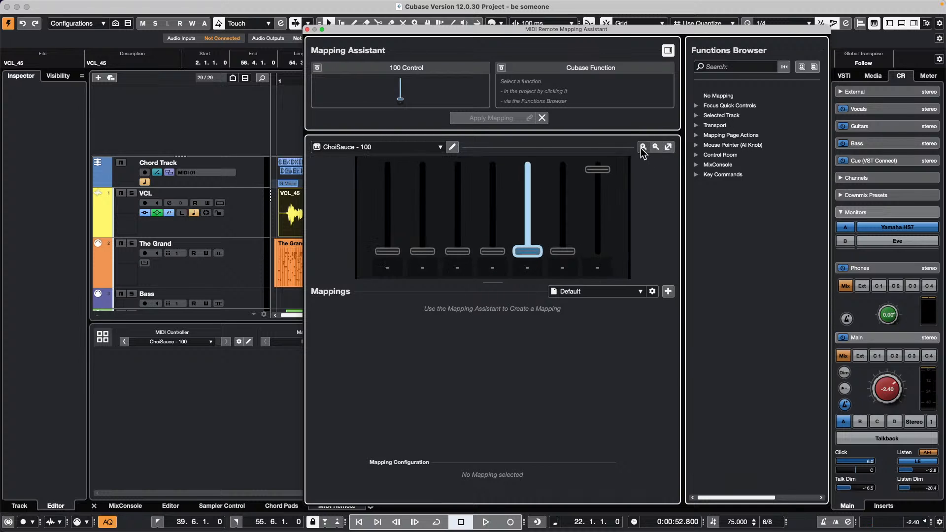
pyautogui.click(643, 148)
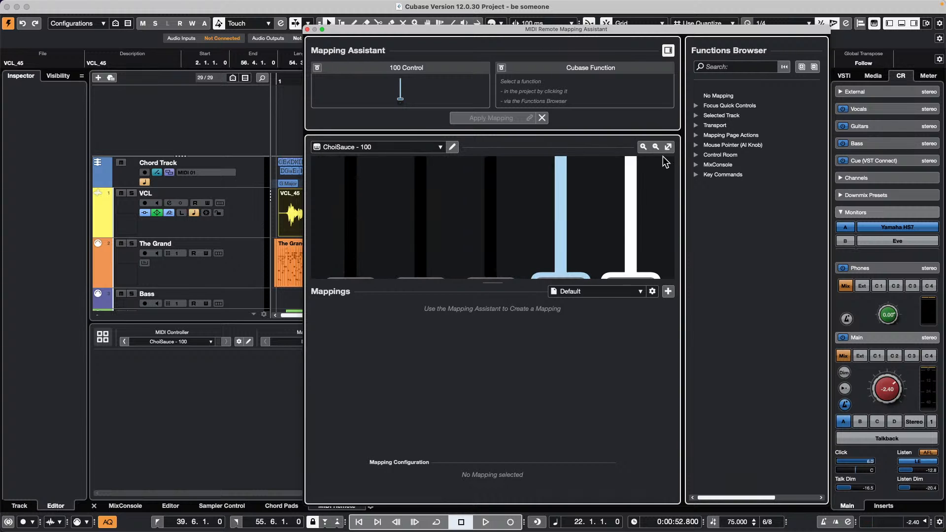
pyautogui.click(308, 30)
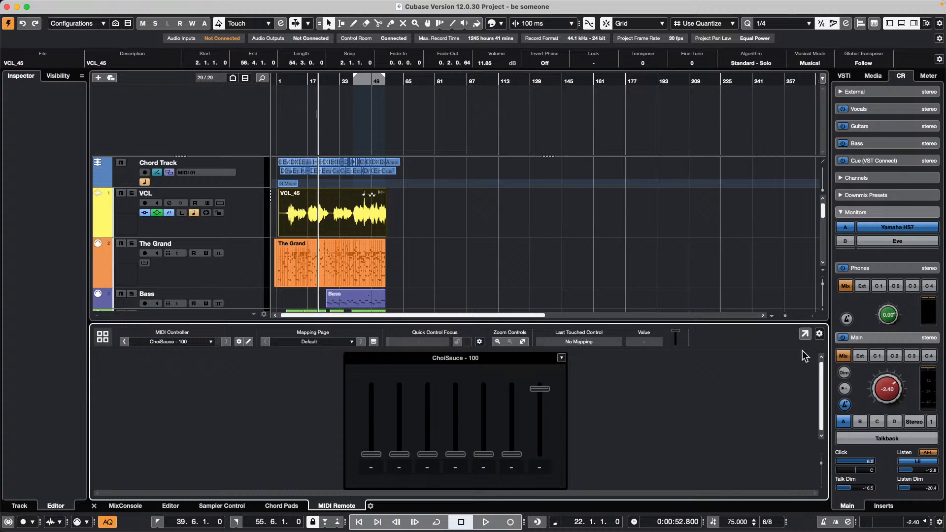
pyautogui.click(804, 333)
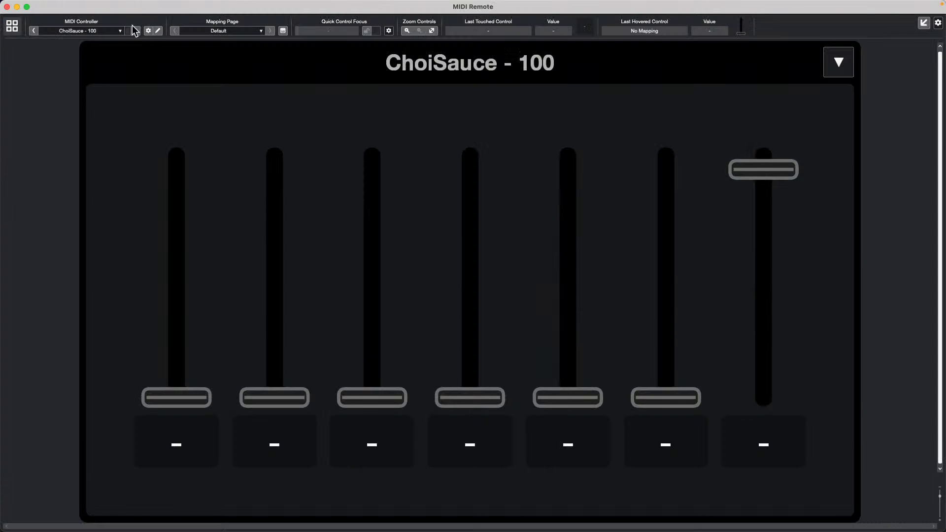
pyautogui.click(407, 31)
pyautogui.click(432, 31)
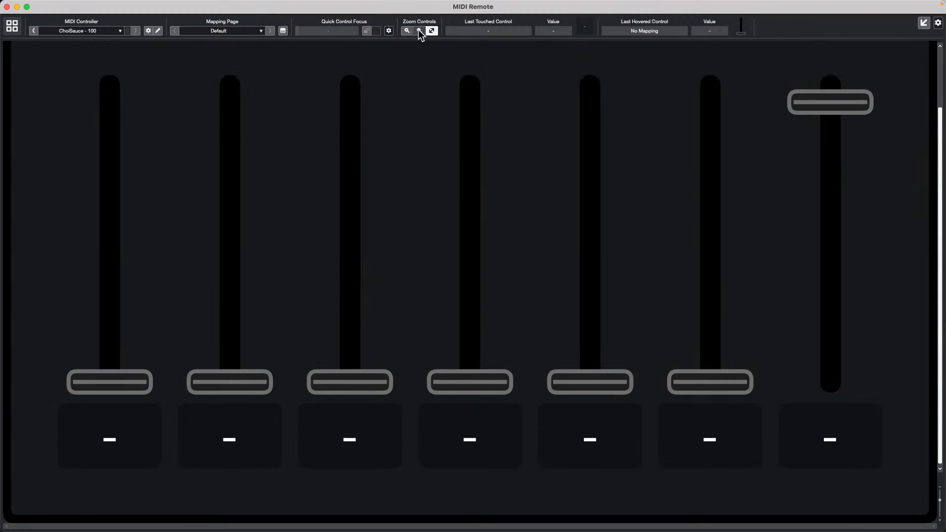
pyautogui.click(420, 30)
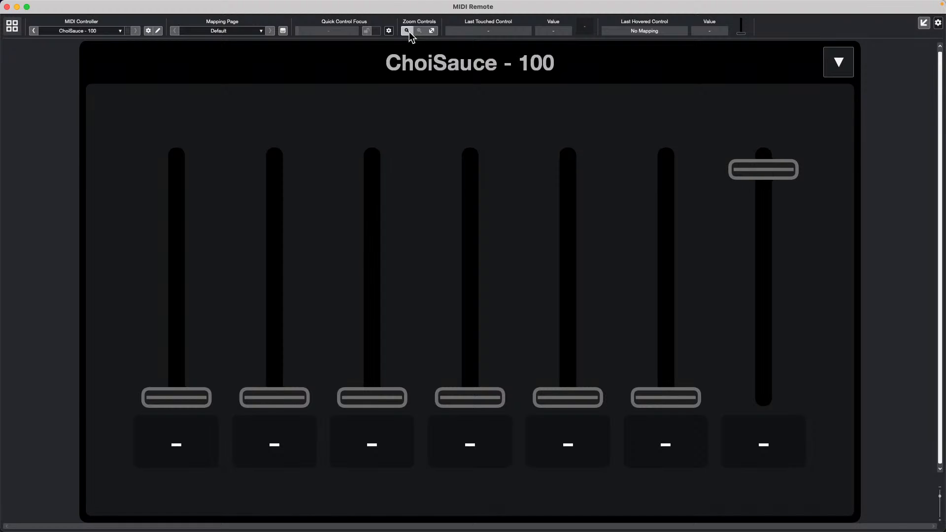
pyautogui.click(408, 31)
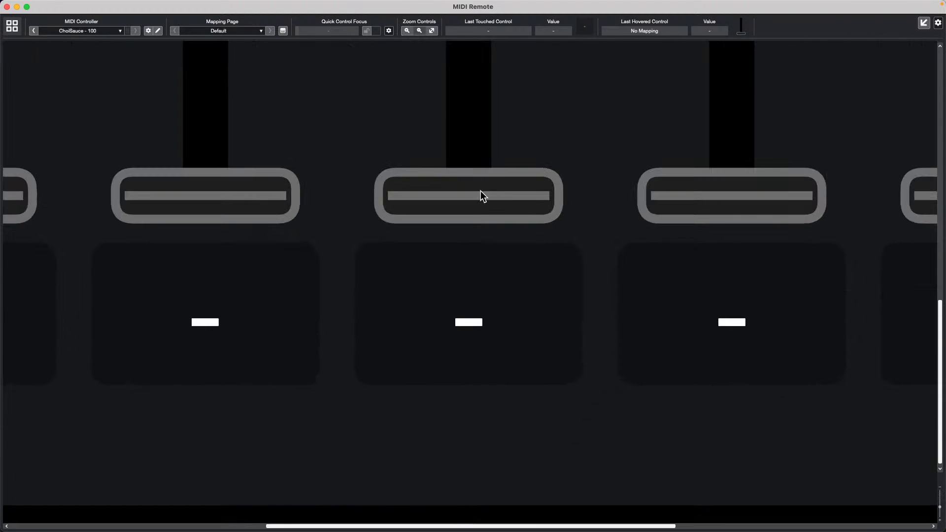
pyautogui.click(419, 30)
pyautogui.click(418, 29)
pyautogui.click(418, 29)
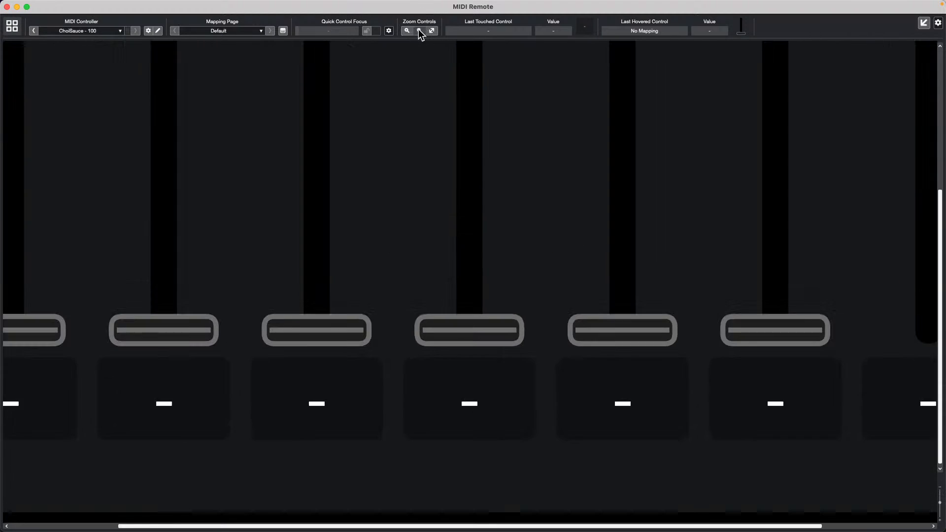
pyautogui.click(418, 29)
pyautogui.click(418, 29)
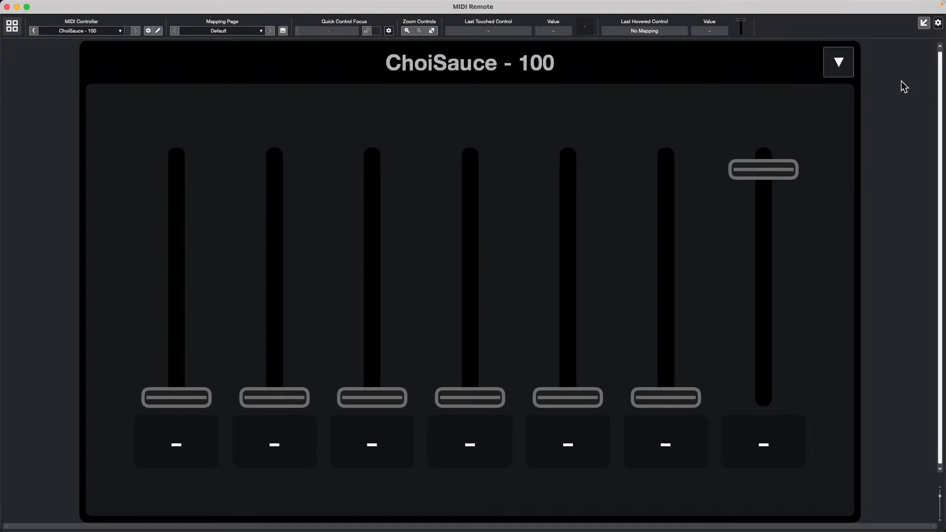
pyautogui.click(924, 25)
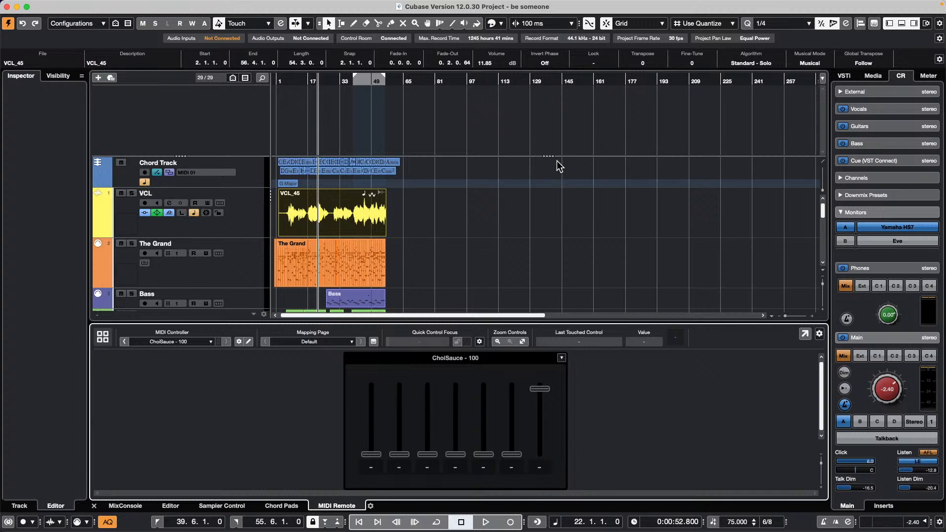
# - Show the MixConsole in the lower zone, scroll its strips fully left and select the VCL_45 event
pyautogui.click(170, 507)
pyautogui.click(125, 505)
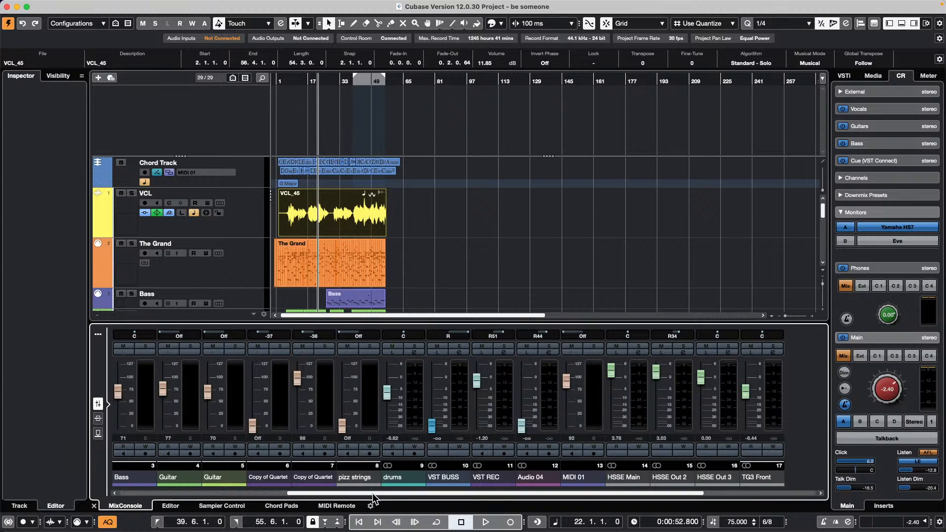
pyautogui.moveTo(372, 492); pyautogui.dragTo(78, 471)
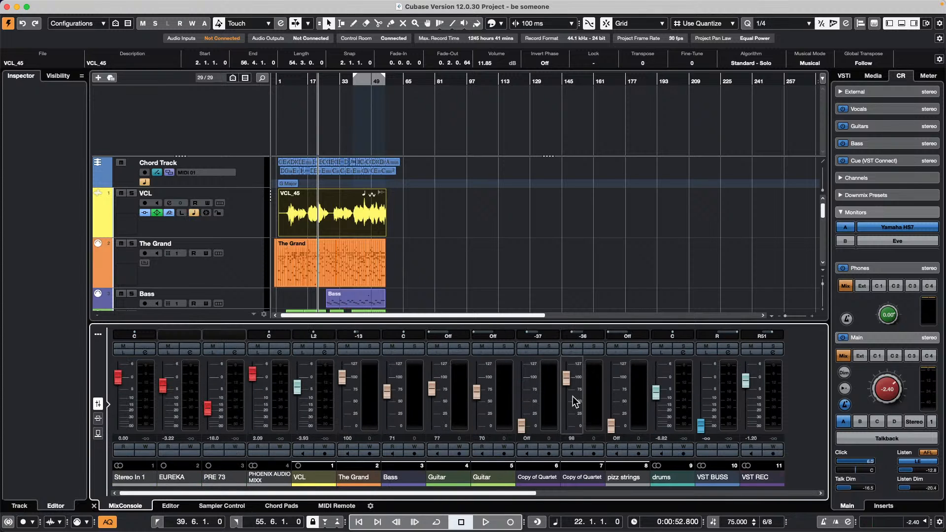
pyautogui.click(336, 198)
# - Open the recent project Hit the Road go.cpr and close the Resolve Missing Files warning
pyautogui.click(65, 5)
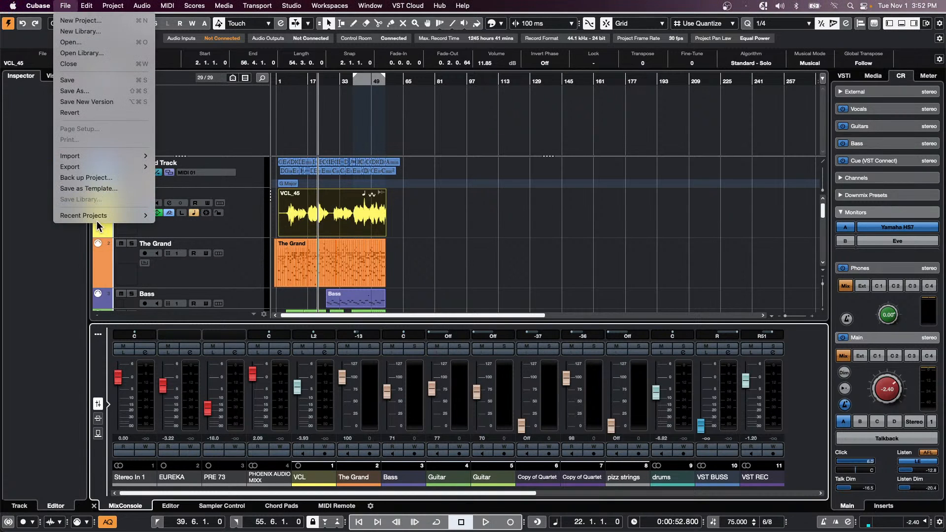
pyautogui.moveTo(100, 215)
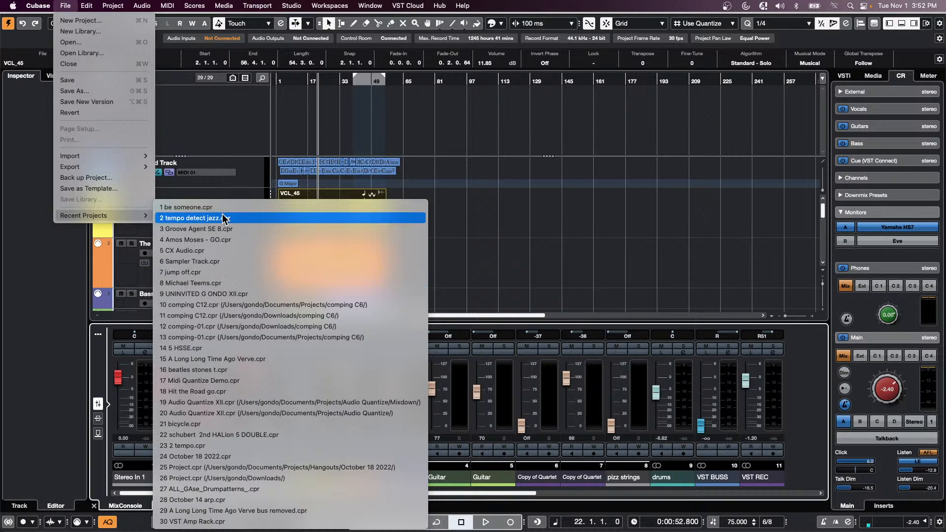
pyautogui.click(214, 394)
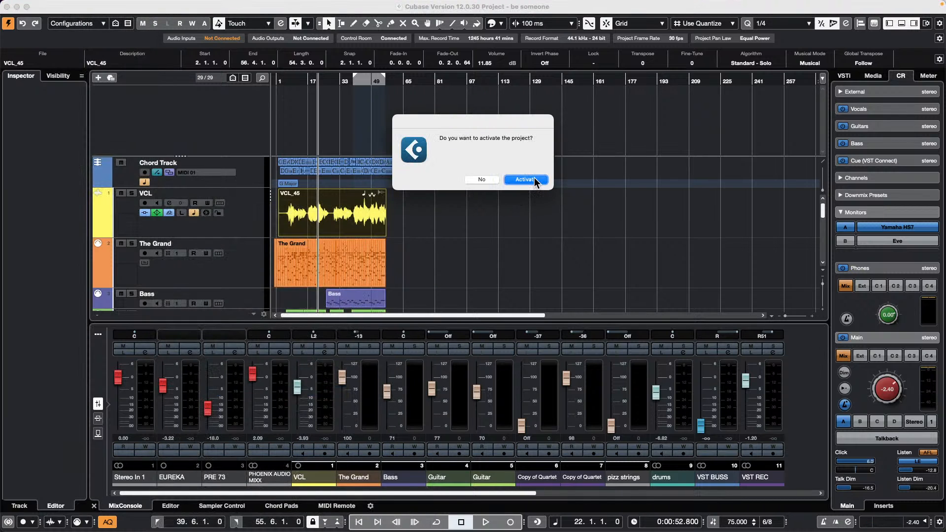
pyautogui.click(524, 179)
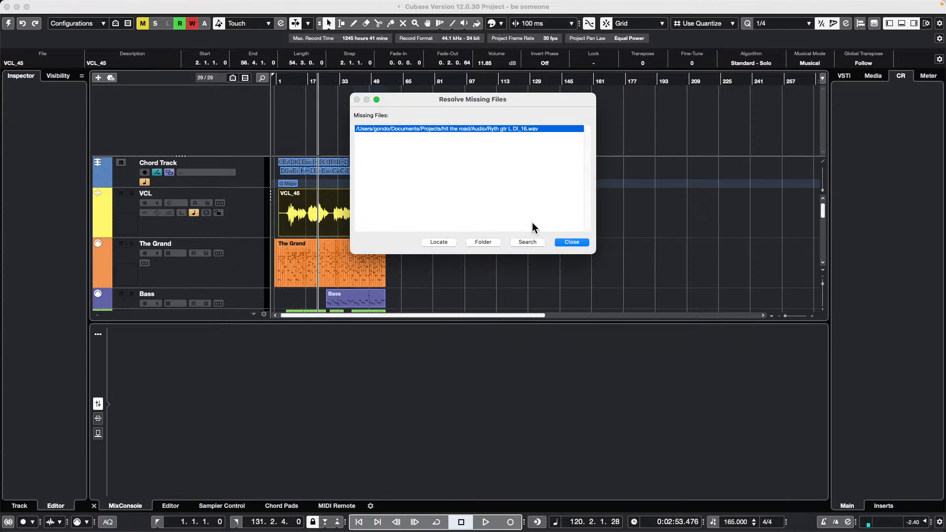
pyautogui.click(578, 242)
# - Zoom out, play from around 0:27 with Control Room main at -7.50, and open MixConsole full-window
pyautogui.moveTo(350, 82); pyautogui.dragTo(347, 28)
pyautogui.moveTo(308, 82); pyautogui.dragTo(301, 101)
pyautogui.press('space')
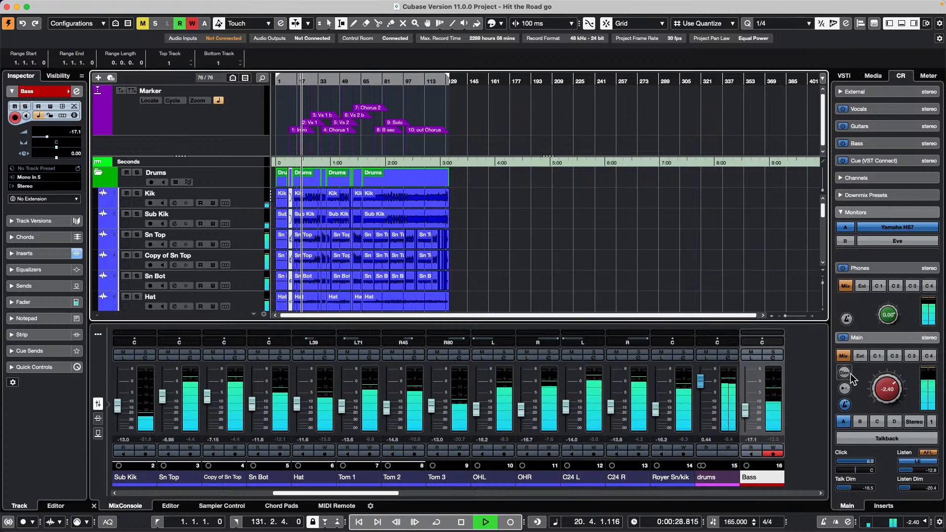
pyautogui.moveTo(884, 383); pyautogui.dragTo(879, 398)
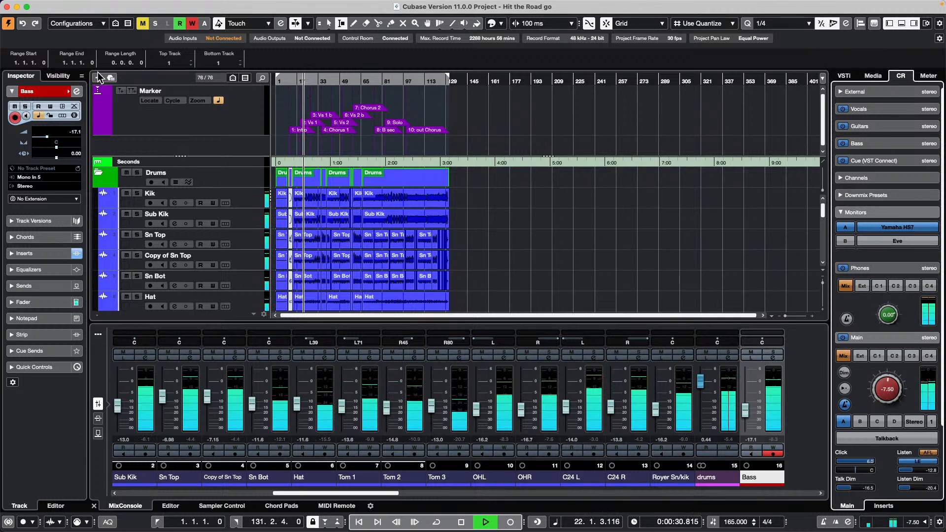
pyautogui.press('F3')
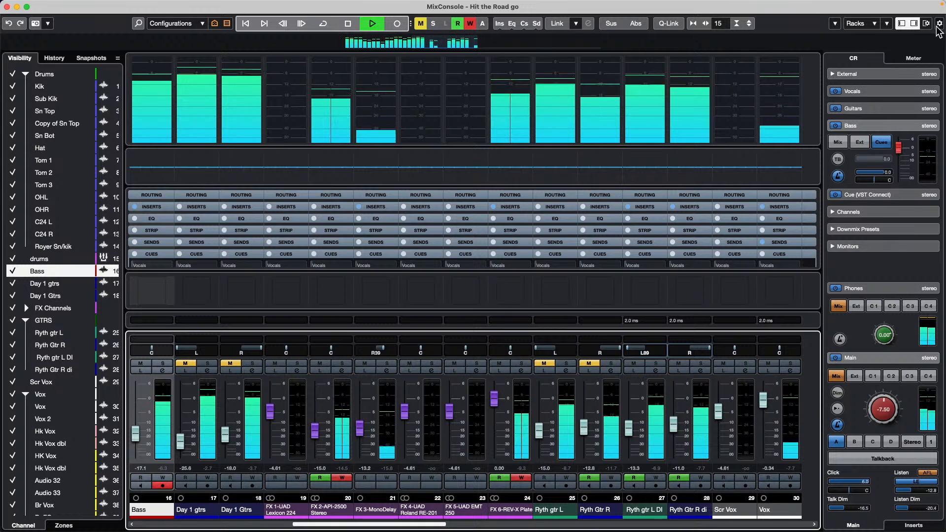
# - Restart playback and look at the MixConsole toolbar elements list without changing it
pyautogui.click(348, 23)
pyautogui.click(371, 25)
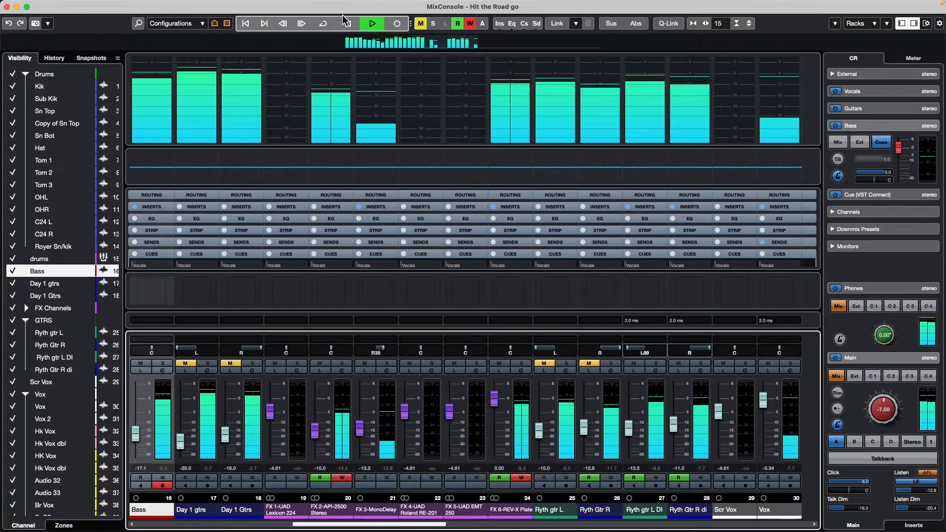
pyautogui.rightClick(941, 17)
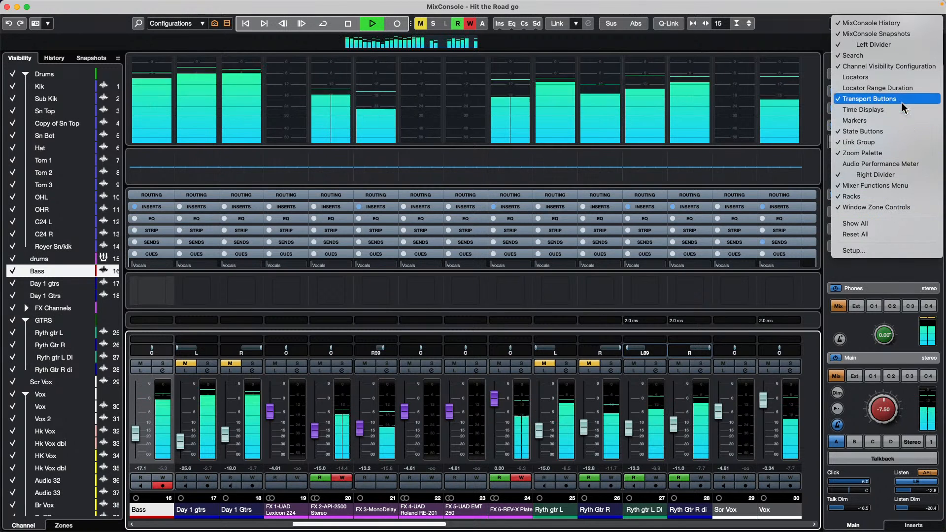
pyautogui.click(350, 25)
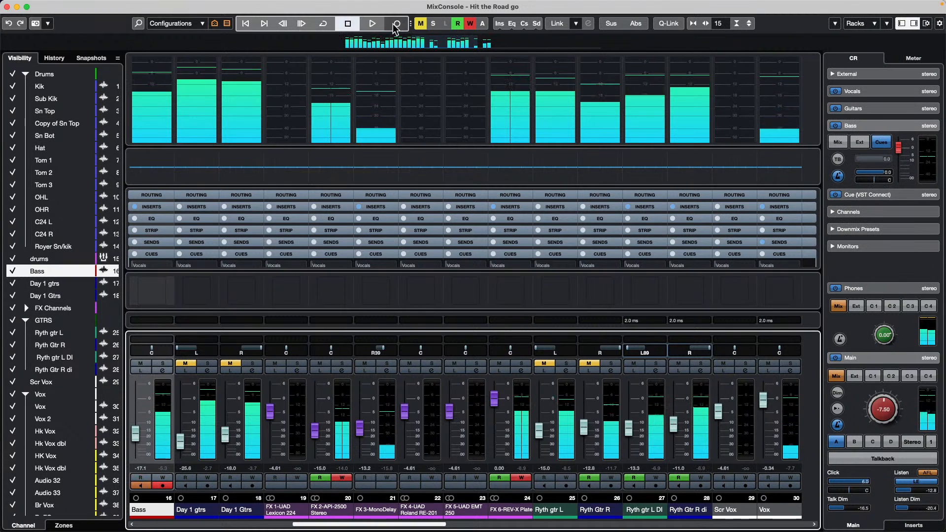
# - Jump playback back and forth between the song's markers, then close the separate MixConsole window
pyautogui.click(284, 28)
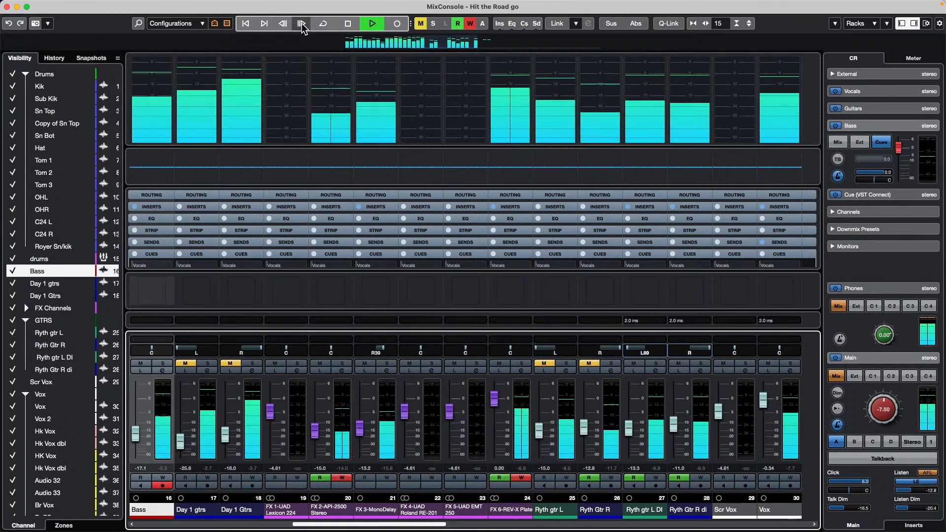
pyautogui.click(269, 29)
pyautogui.click(267, 24)
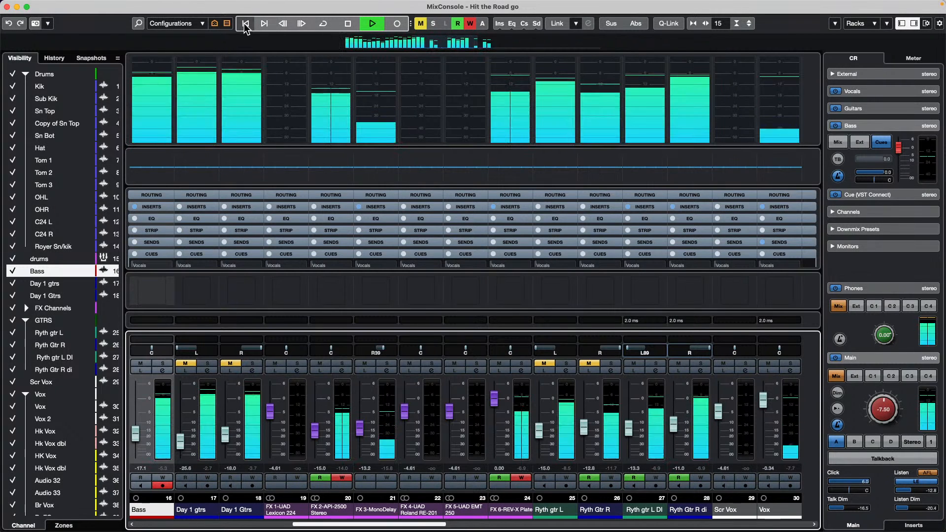
pyautogui.click(245, 24)
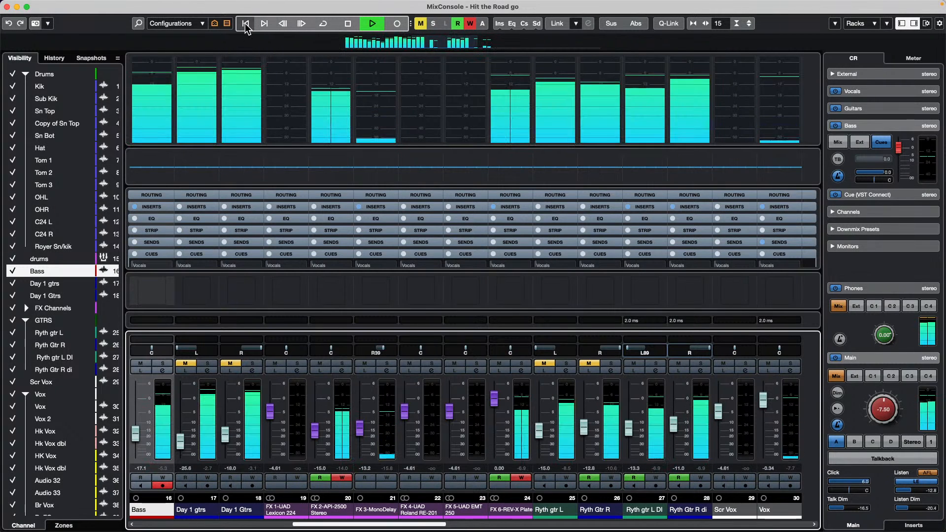
pyautogui.click(246, 24)
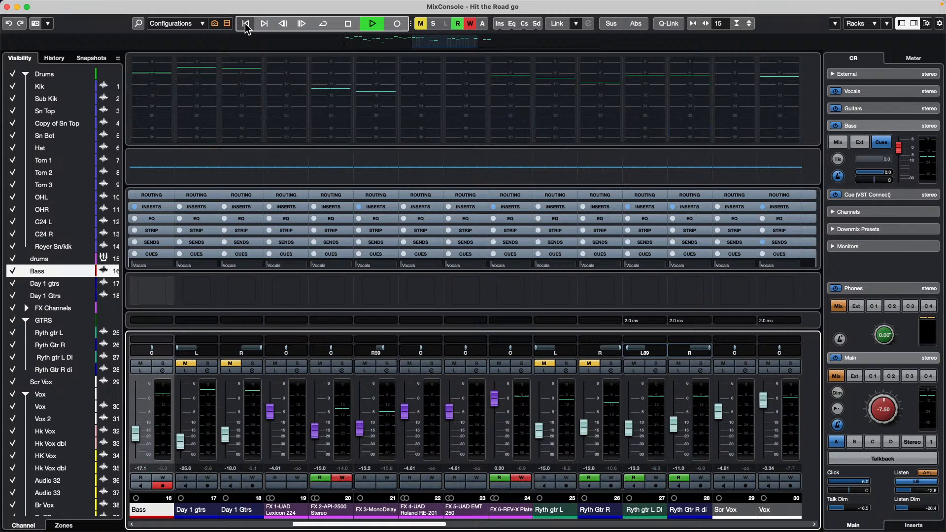
pyautogui.click(246, 24)
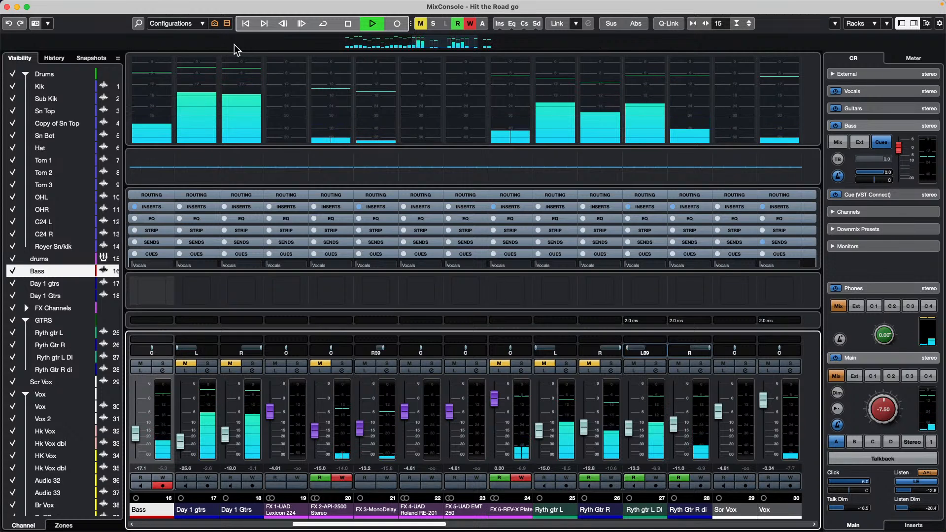
pyautogui.click(264, 24)
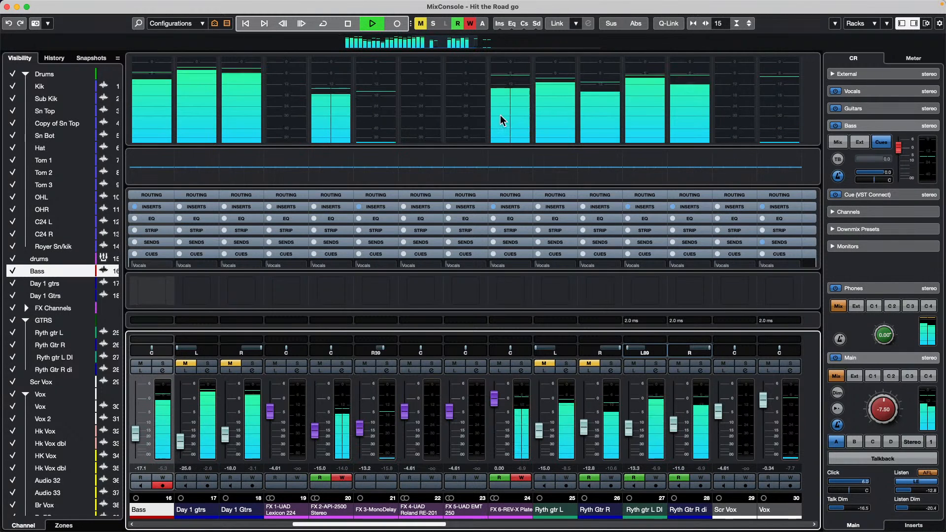
pyautogui.click(264, 23)
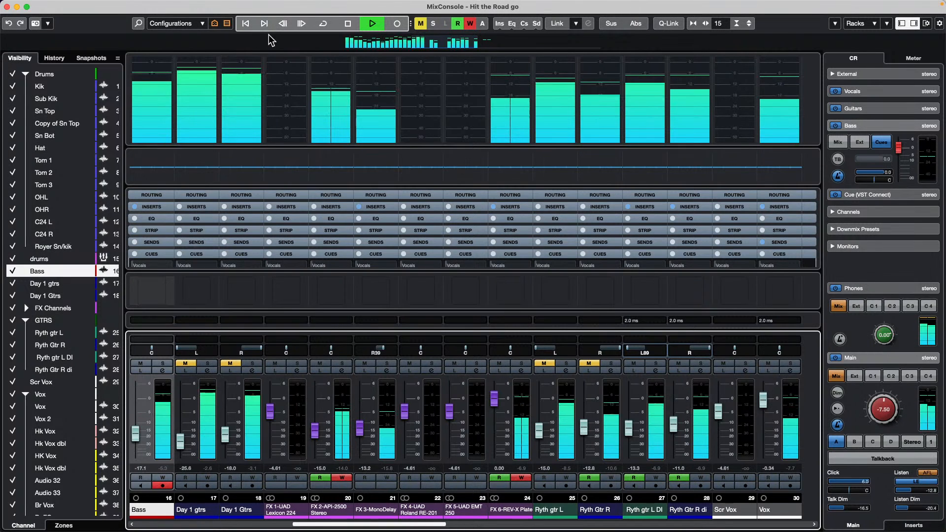
pyautogui.click(246, 23)
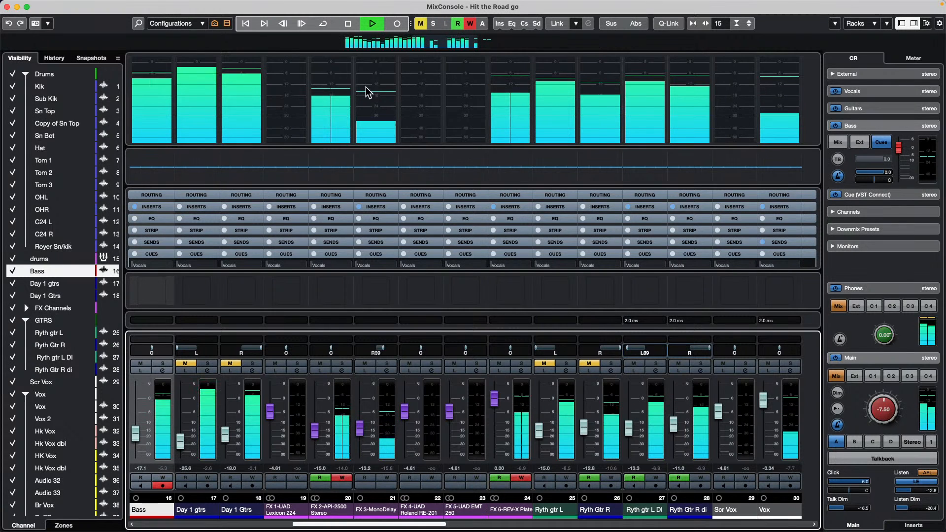
pyautogui.click(7, 7)
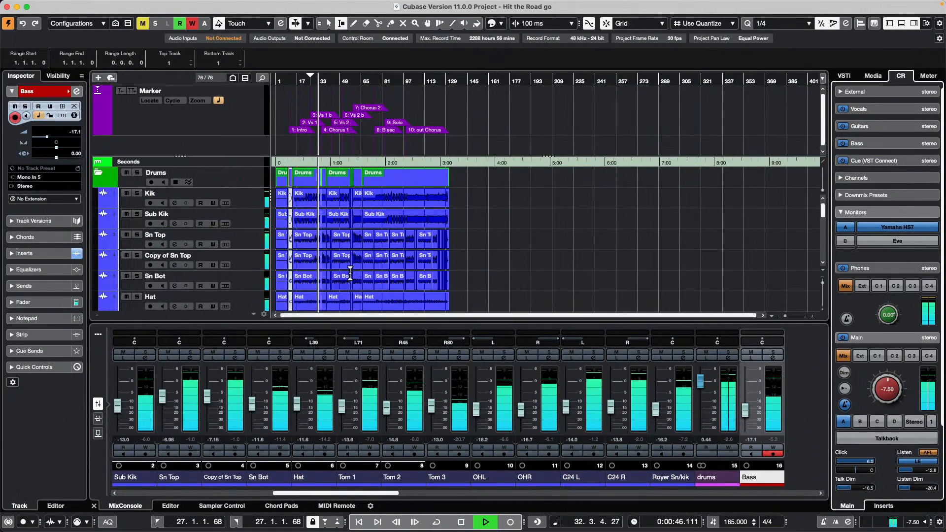
# - Select Tom 2 and narrow the lower-zone mixer strips so Sub Kik through Scr Vox fit
pyautogui.press('F3')
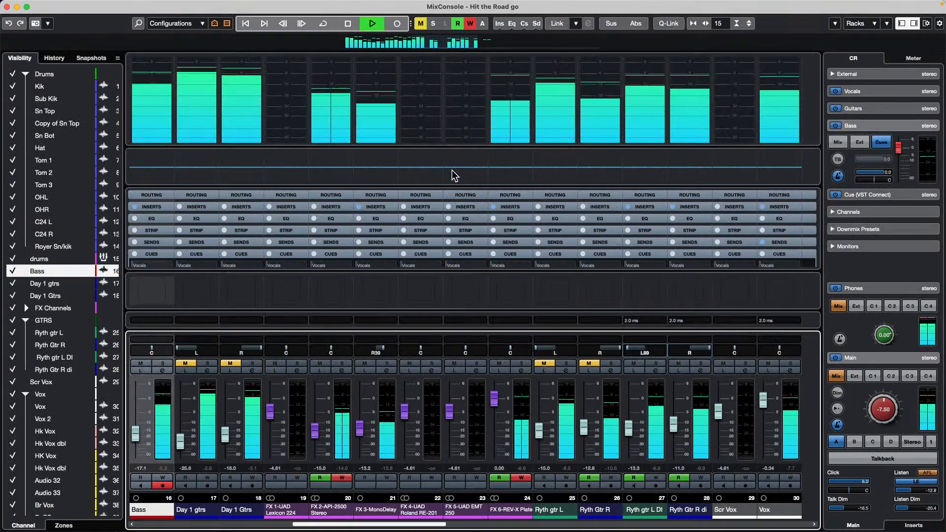
pyautogui.press('F3')
pyautogui.press('F3')
pyautogui.press('F3')
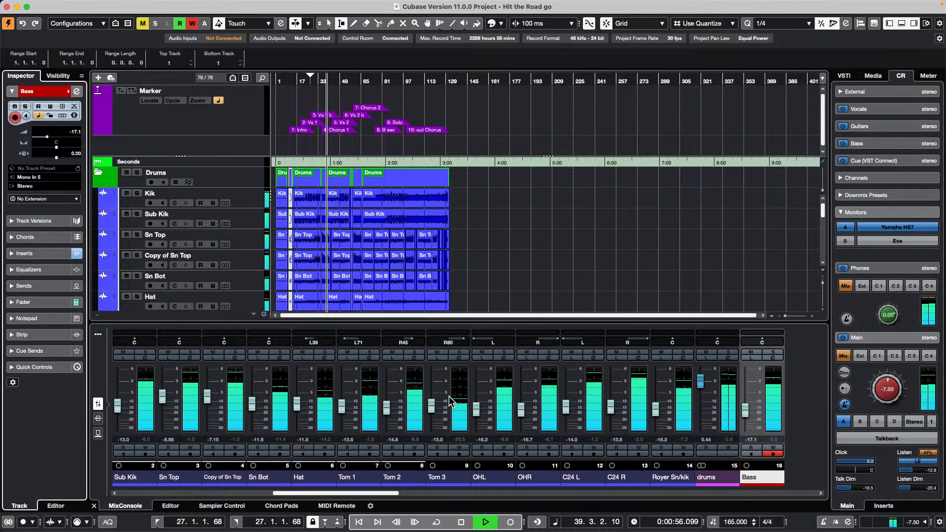
pyautogui.press('h')
pyautogui.press('g')
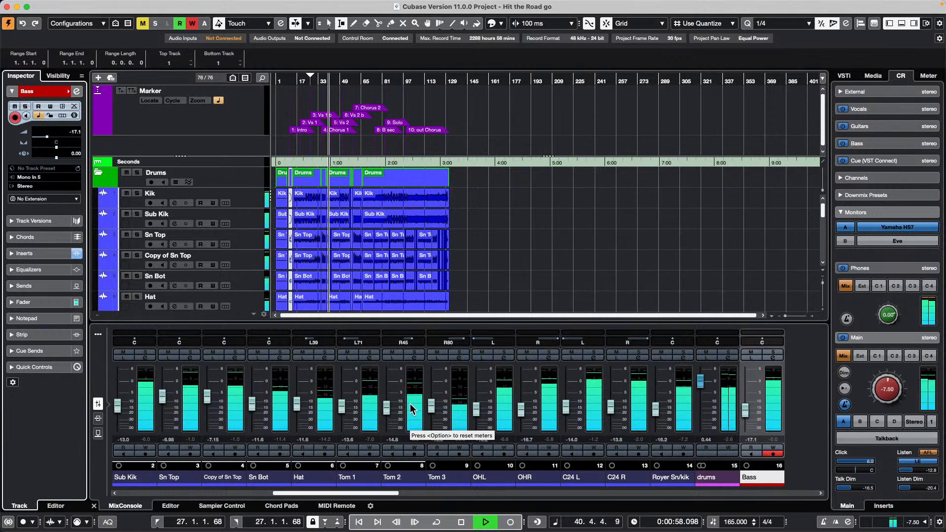
pyautogui.click(416, 404)
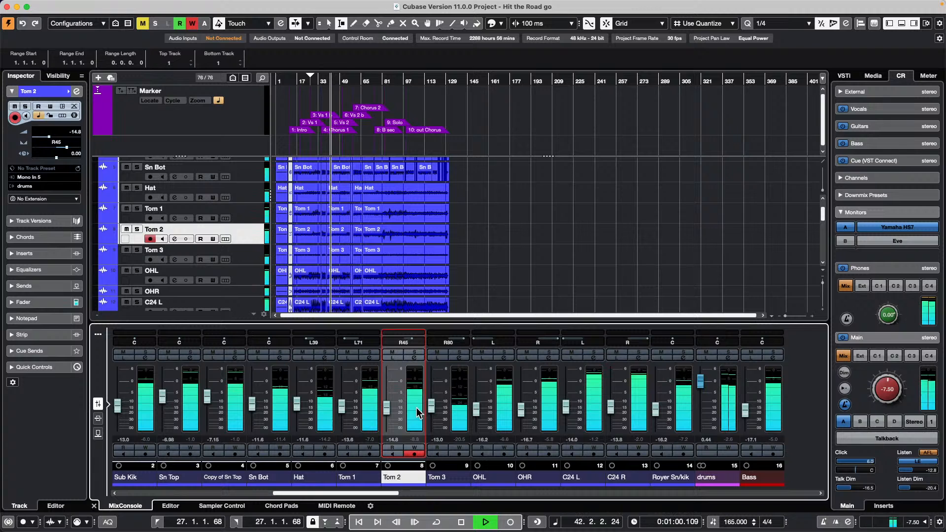
pyautogui.press('g')
pyautogui.press('g')
pyautogui.press('g')
pyautogui.press('g')
pyautogui.press('g')
pyautogui.press('g')
pyautogui.press('g')
pyautogui.press('g')
pyautogui.press('g')
pyautogui.press('g')
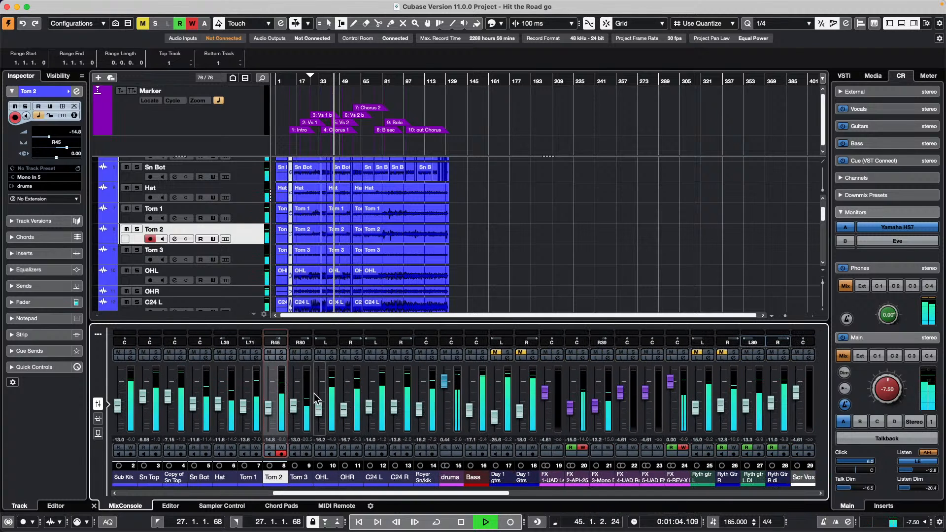
pyautogui.moveTo(294, 406); pyautogui.dragTo(295, 404)
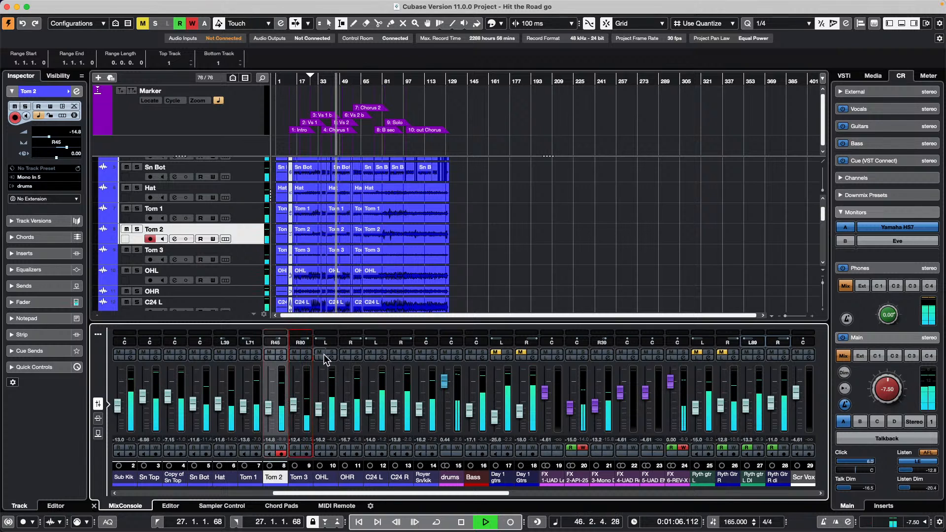
# - Open Tom 3's channel settings, expand its EQ, and trace its routing from Mono In 6 to Stereo
pyautogui.click(308, 358)
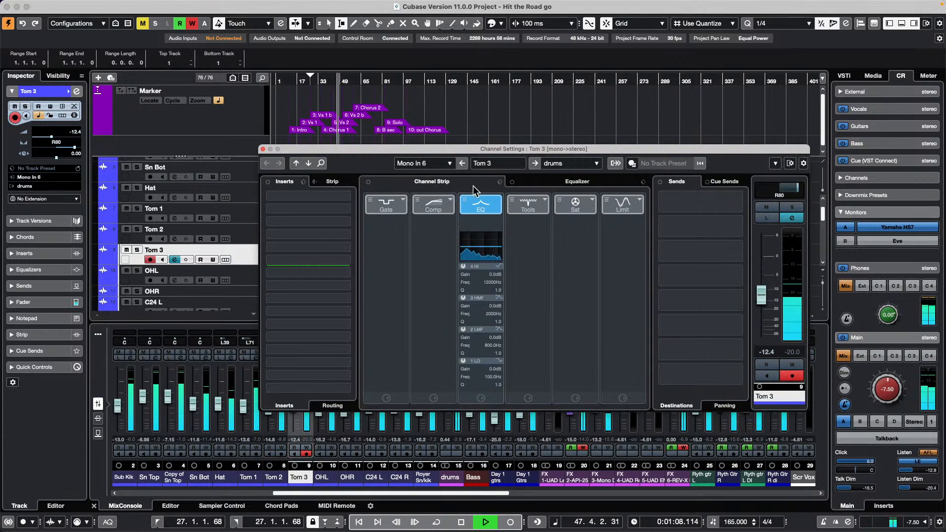
pyautogui.click(563, 183)
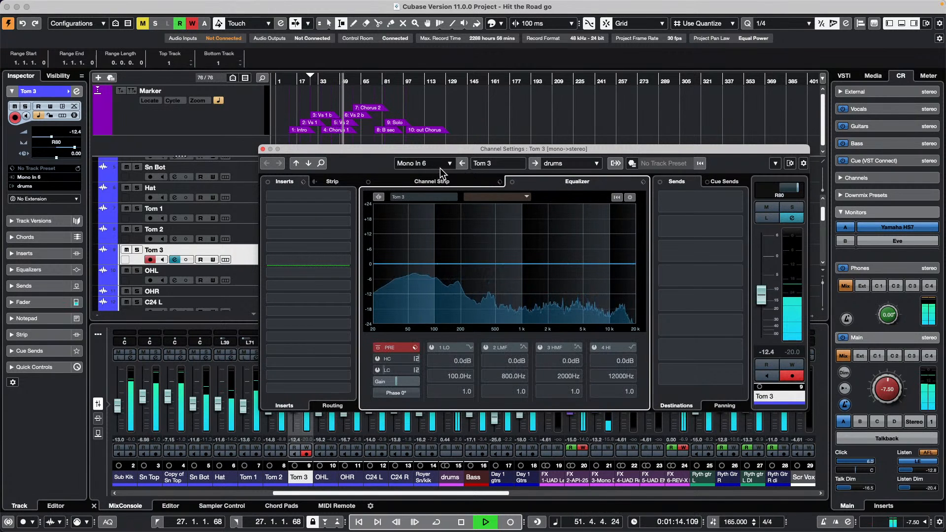
pyautogui.click(416, 163)
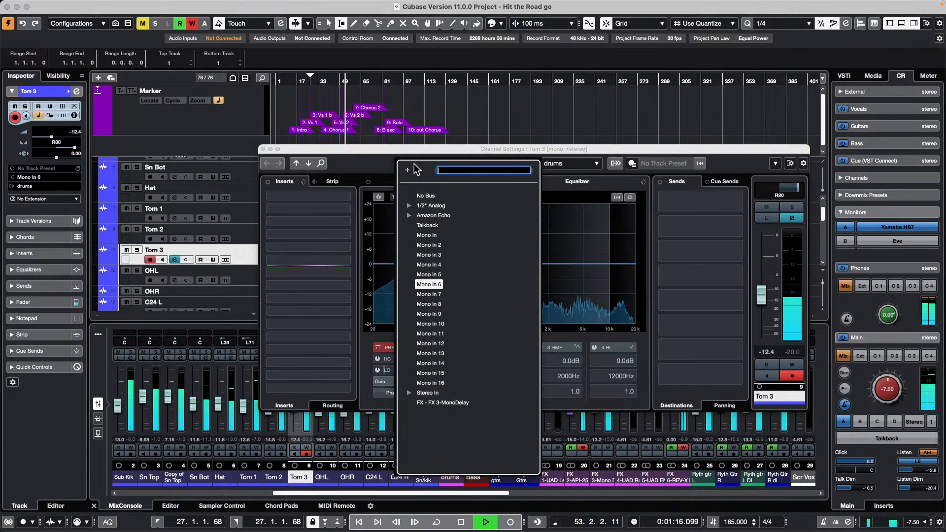
pyautogui.click(625, 238)
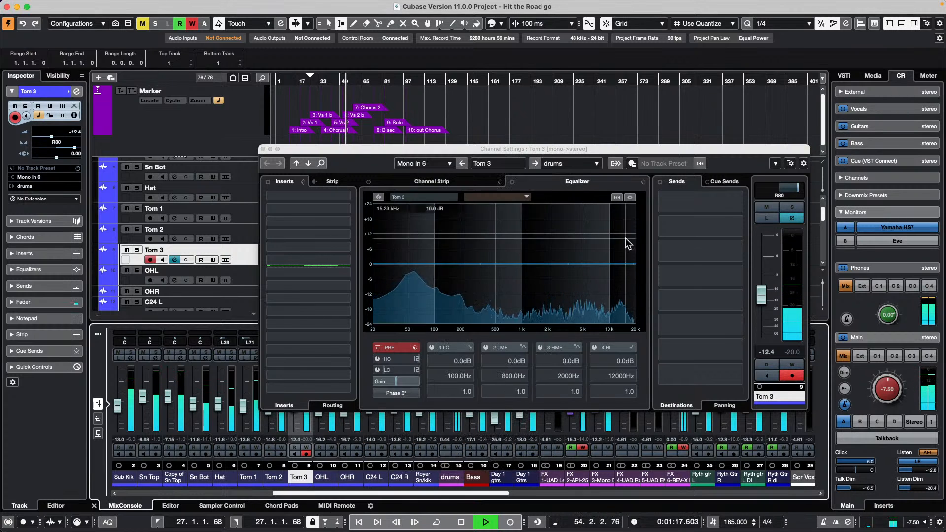
pyautogui.click(536, 163)
pyautogui.click(536, 163)
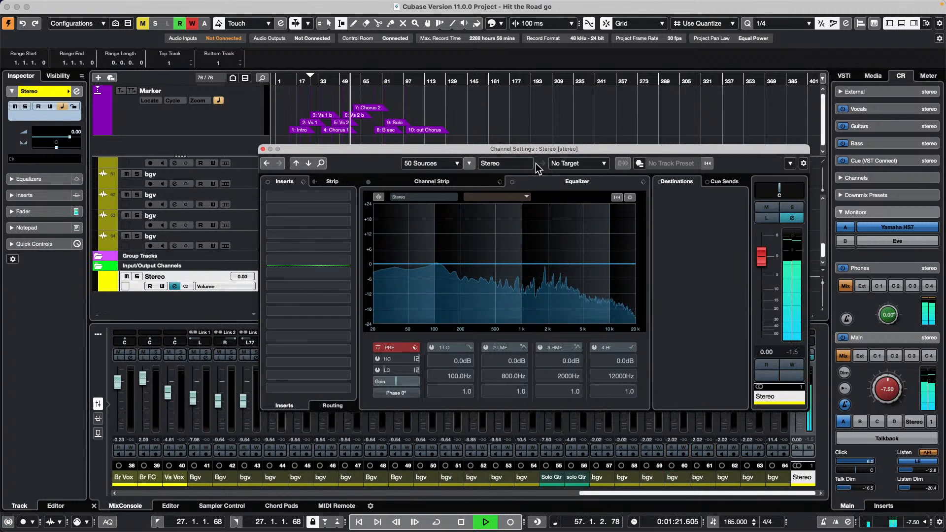
pyautogui.click(468, 163)
pyautogui.click(469, 164)
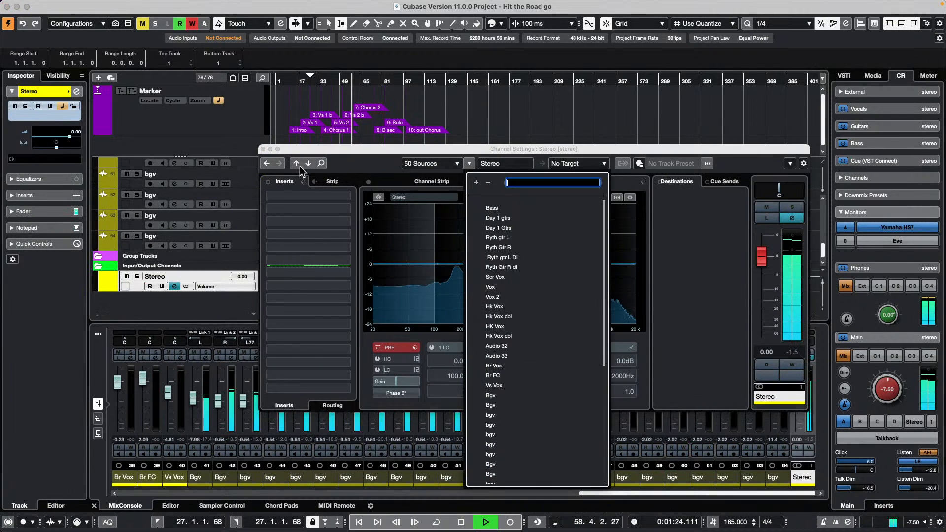
pyautogui.click(306, 162)
# - Step Channel Settings from Mono In through each drum channel to C24 R, then stop playback
pyautogui.click(307, 163)
pyautogui.click(308, 163)
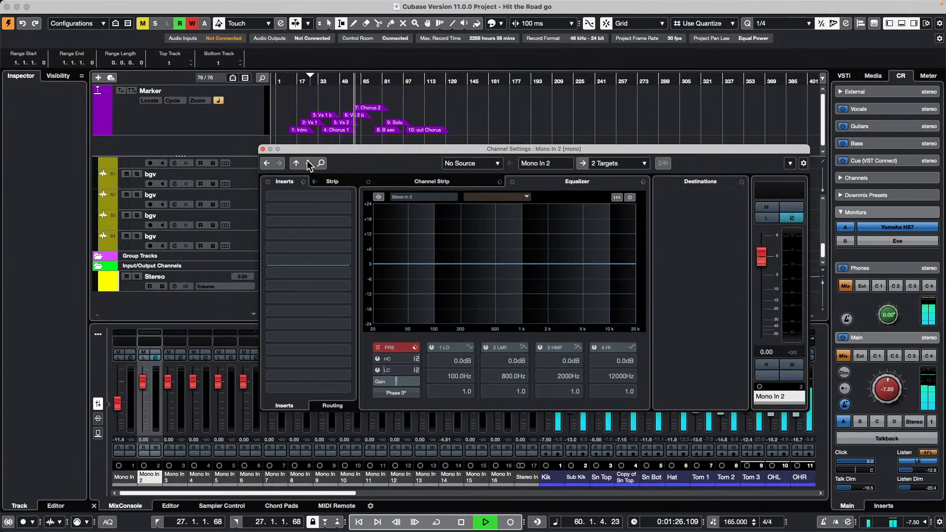
pyautogui.click(307, 163)
pyautogui.click(307, 163)
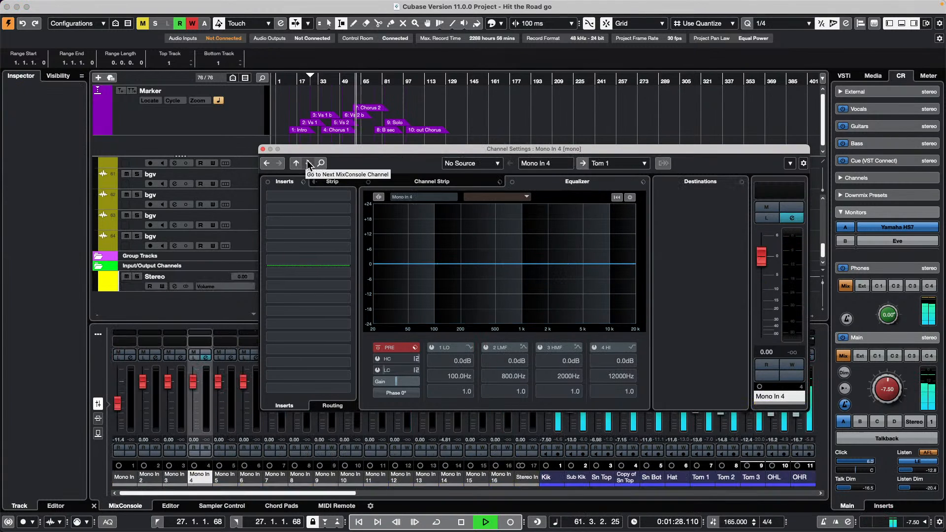
pyautogui.click(307, 163)
pyautogui.click(307, 163)
pyautogui.click(307, 163)
pyautogui.click(307, 163)
pyautogui.click(307, 163)
pyautogui.click(308, 163)
pyautogui.click(307, 164)
pyautogui.click(307, 163)
pyautogui.click(307, 163)
pyautogui.click(307, 163)
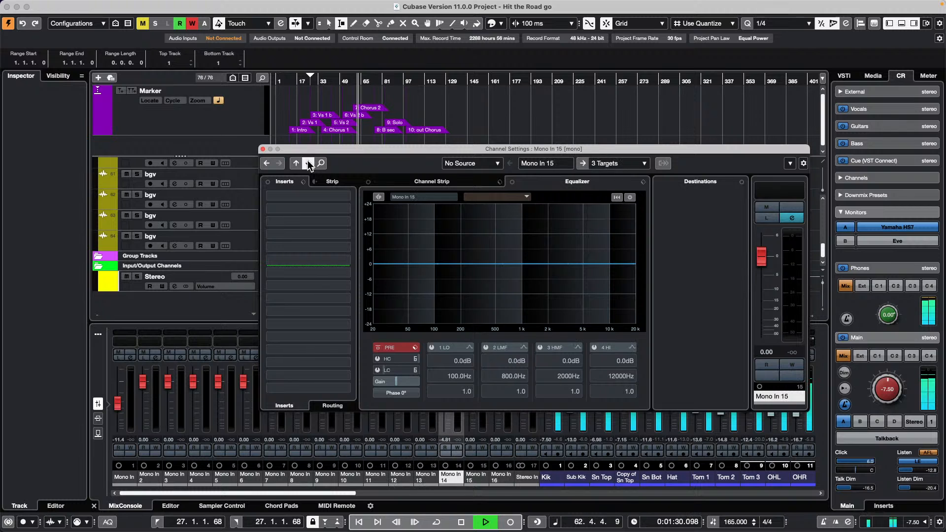
pyautogui.click(307, 163)
pyautogui.click(307, 163)
pyautogui.click(308, 163)
pyautogui.click(308, 163)
pyautogui.click(308, 163)
pyautogui.click(308, 163)
pyautogui.click(307, 162)
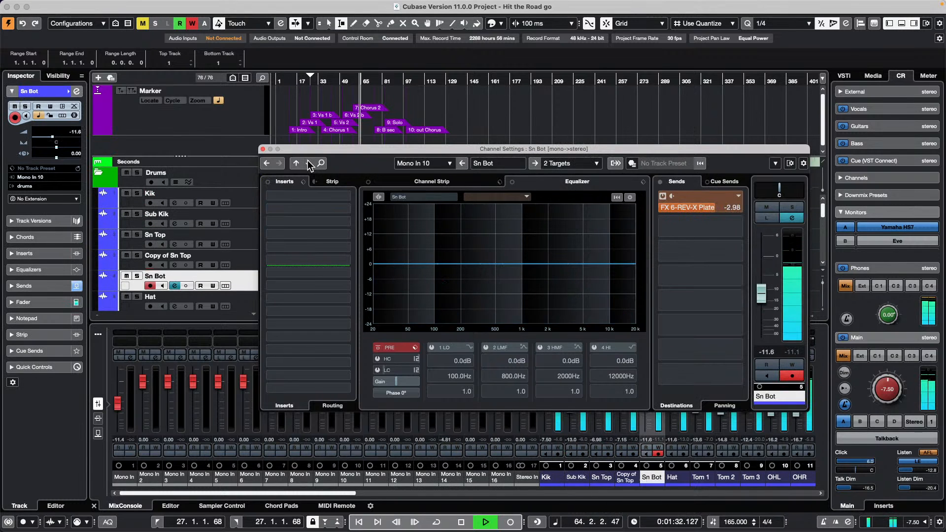
pyautogui.click(307, 161)
pyautogui.click(308, 161)
pyautogui.click(307, 163)
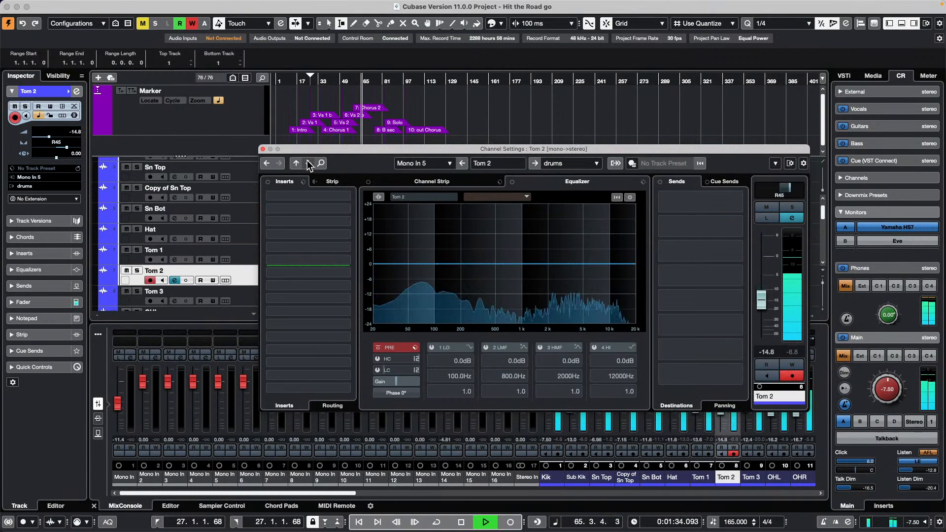
pyautogui.click(308, 163)
pyautogui.click(307, 163)
pyautogui.click(307, 163)
pyautogui.click(307, 163)
pyautogui.click(307, 163)
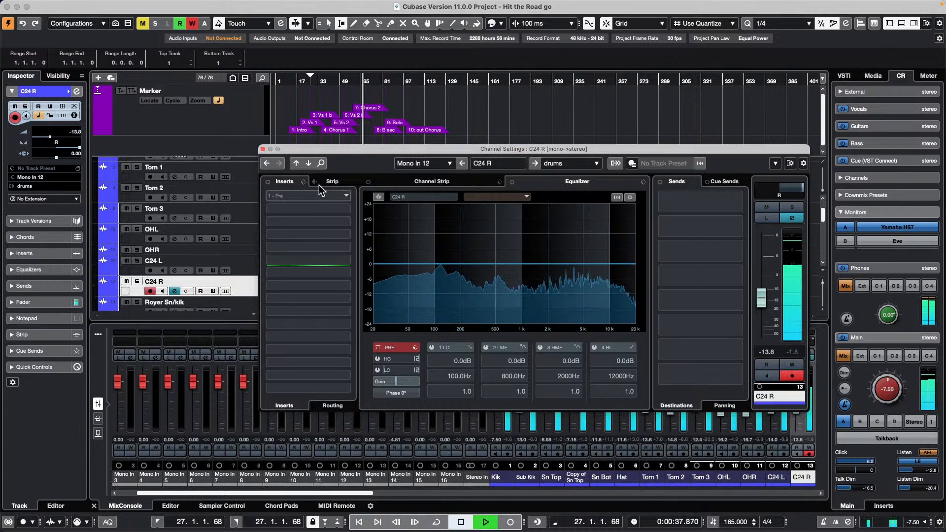
pyautogui.press('space')
# - Close Channel Settings, toggle the full MixConsole with F3, and close it again
pyautogui.click(263, 149)
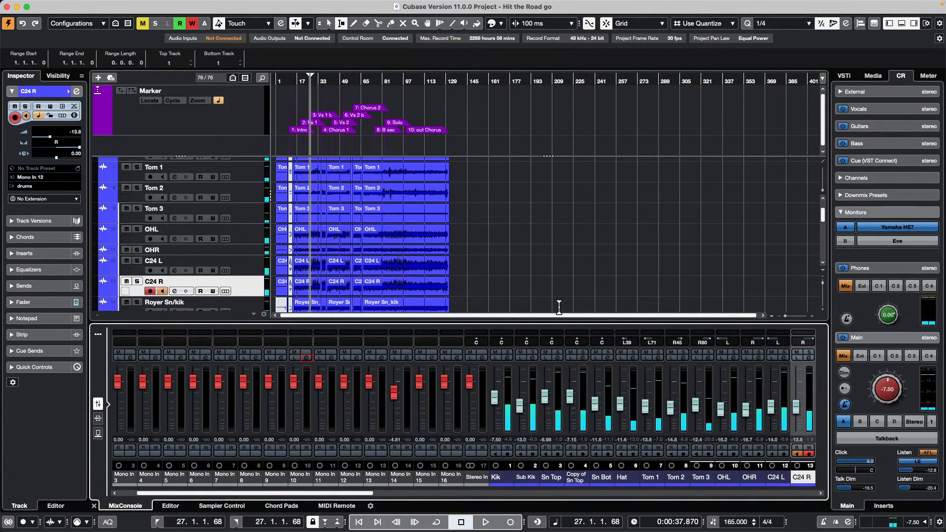
pyautogui.press('F3')
pyautogui.press('F3')
pyautogui.press('F3')
pyautogui.press('F3')
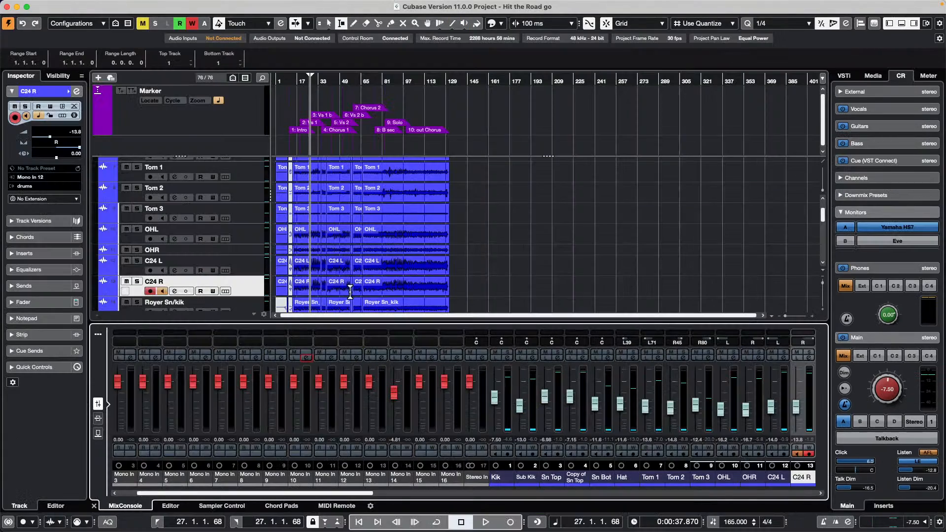
pyautogui.press('F3')
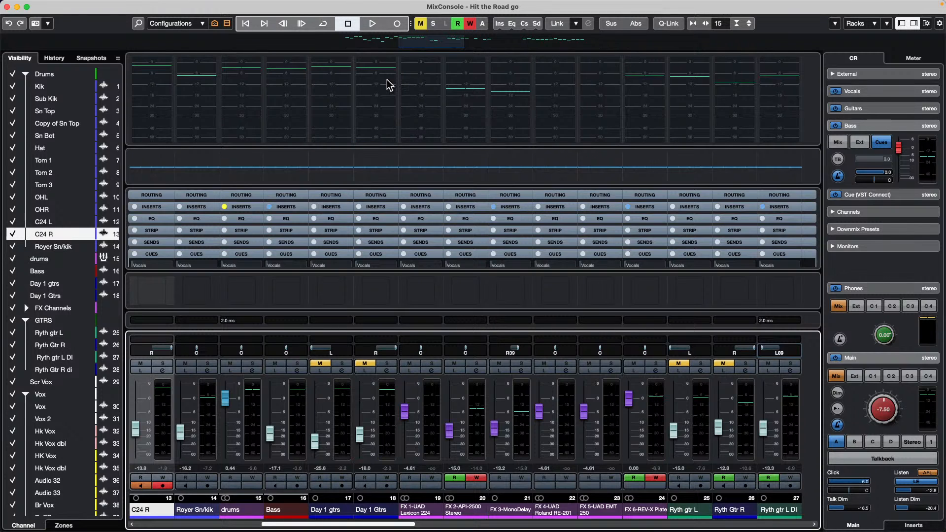
pyautogui.click(7, 7)
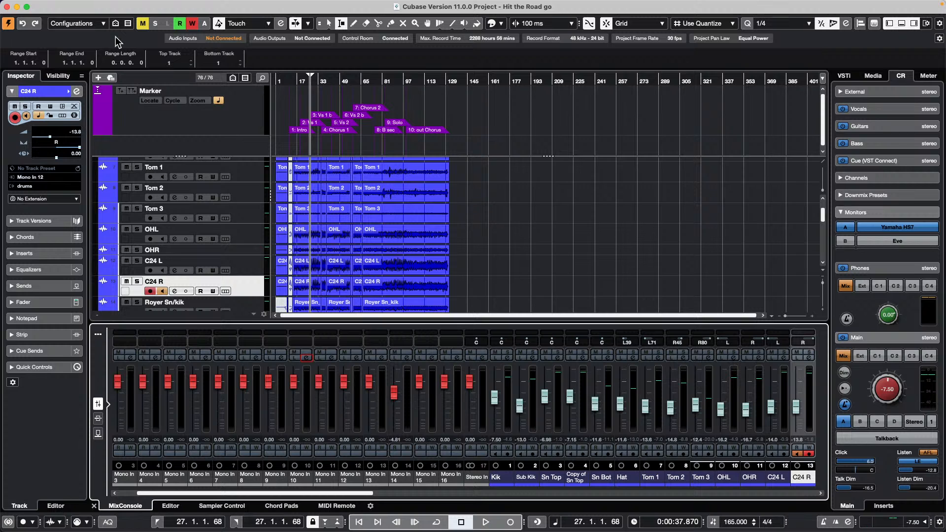
# - Select and arm the drum tracks from Kik through Royer Sn/kik
pyautogui.scroll(5, 228, 178)
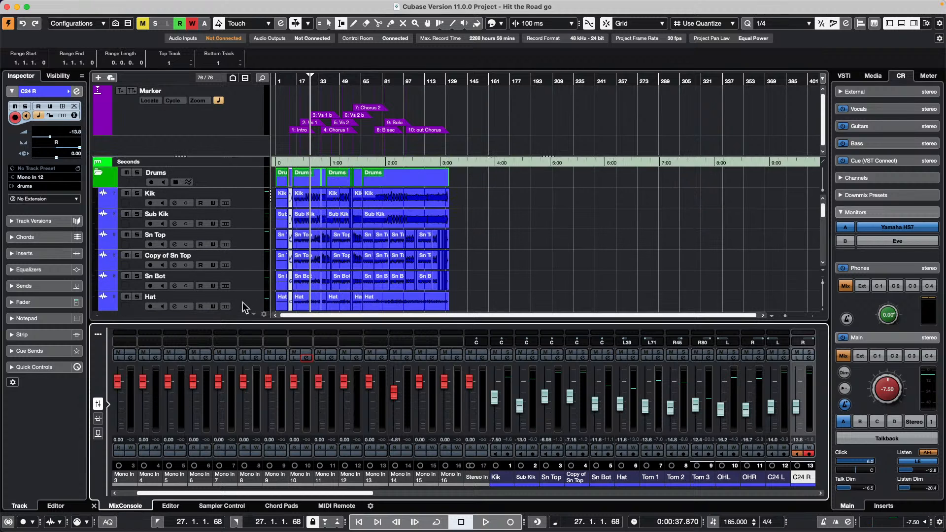
pyautogui.click(252, 204)
pyautogui.scroll(-6, 247, 217)
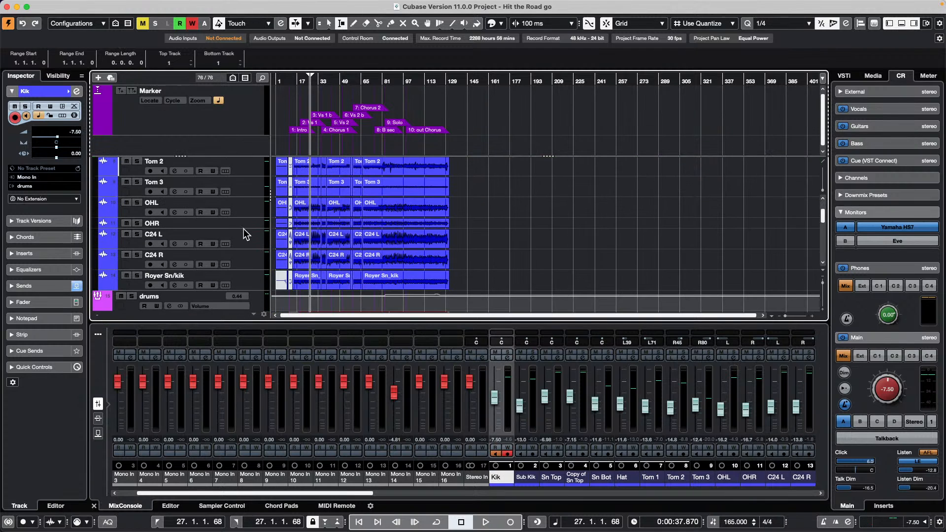
pyautogui.keyDown('shift'); pyautogui.click(251, 281); pyautogui.keyUp('shift')
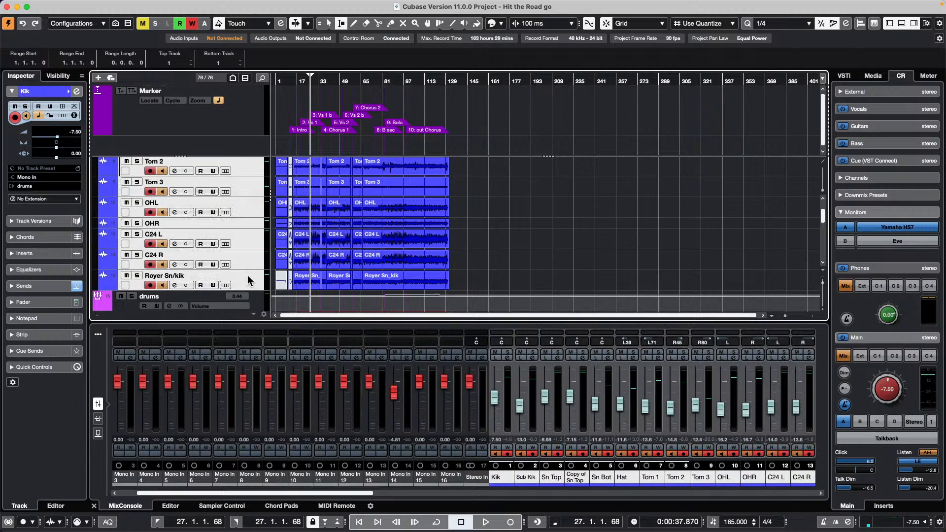
pyautogui.scroll(6, 249, 279)
pyautogui.click(244, 195)
pyautogui.scroll(-10, 246, 201)
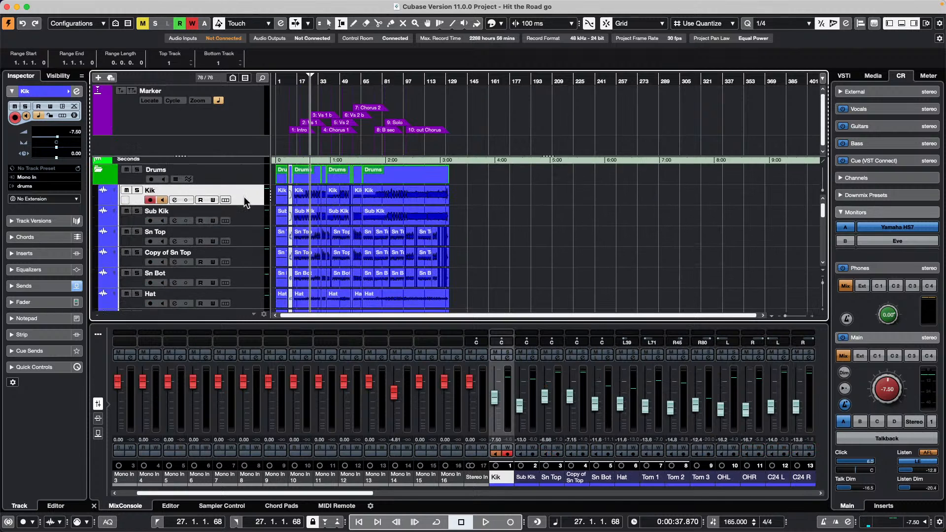
pyautogui.scroll(5, 245, 217)
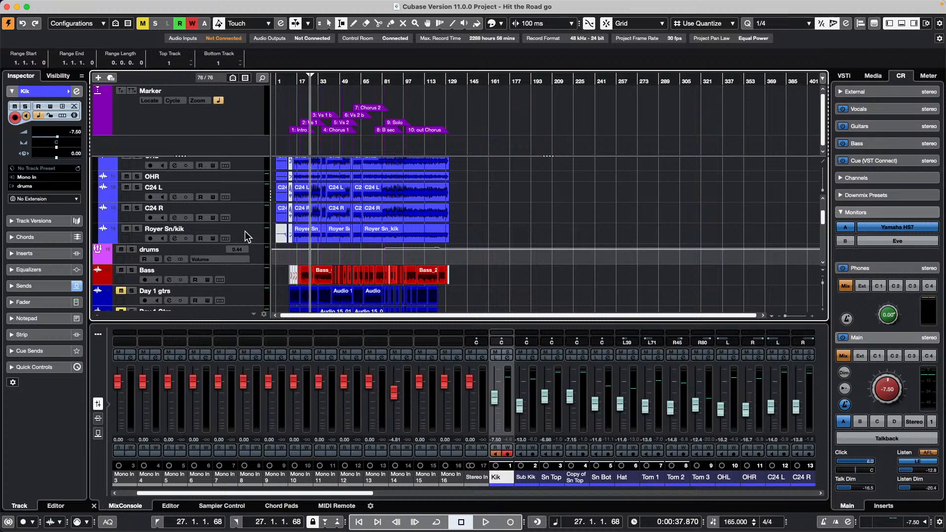
pyautogui.keyDown('shift'); pyautogui.click(244, 231); pyautogui.keyUp('shift')
pyautogui.scroll(2, 239, 205)
pyautogui.scroll(4, 239, 205)
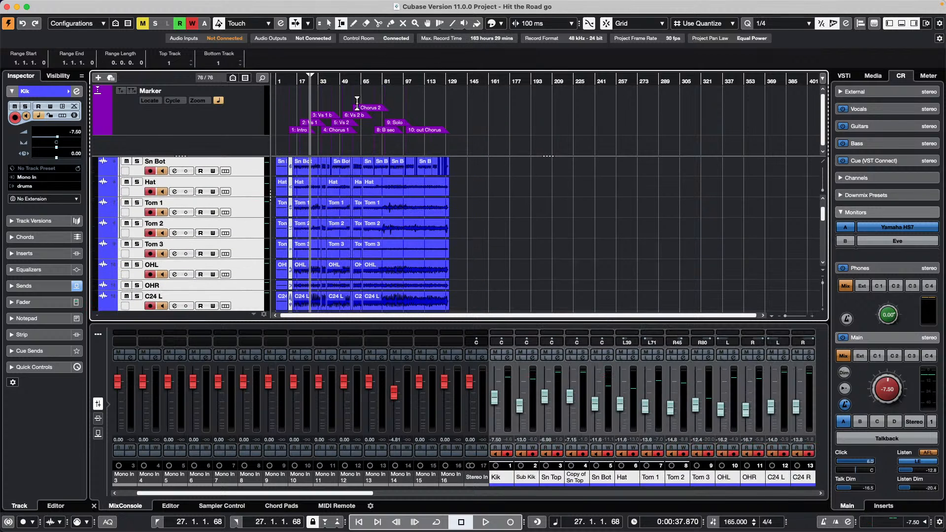
# - With the Colorize tool, try yellow, blue, purple and orange-red on the drums, returning to blue
pyautogui.click(476, 25)
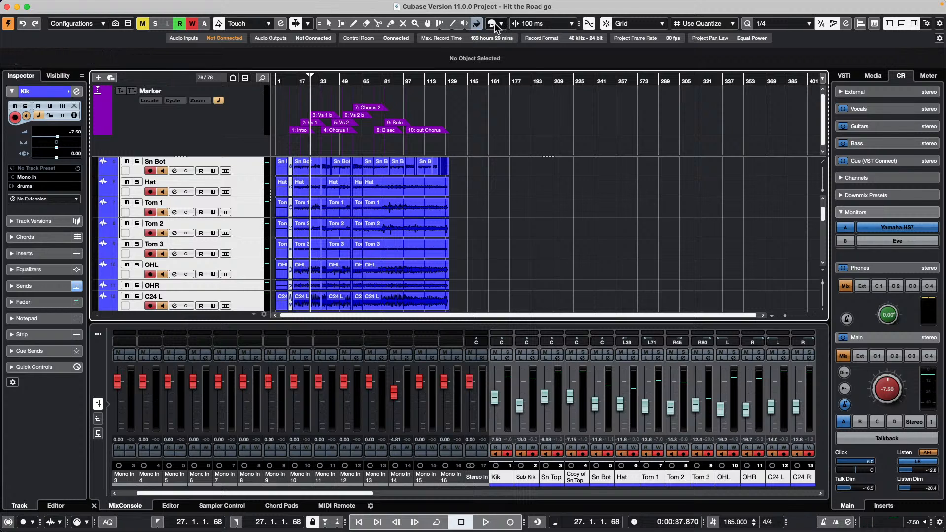
pyautogui.click(494, 22)
pyautogui.click(497, 52)
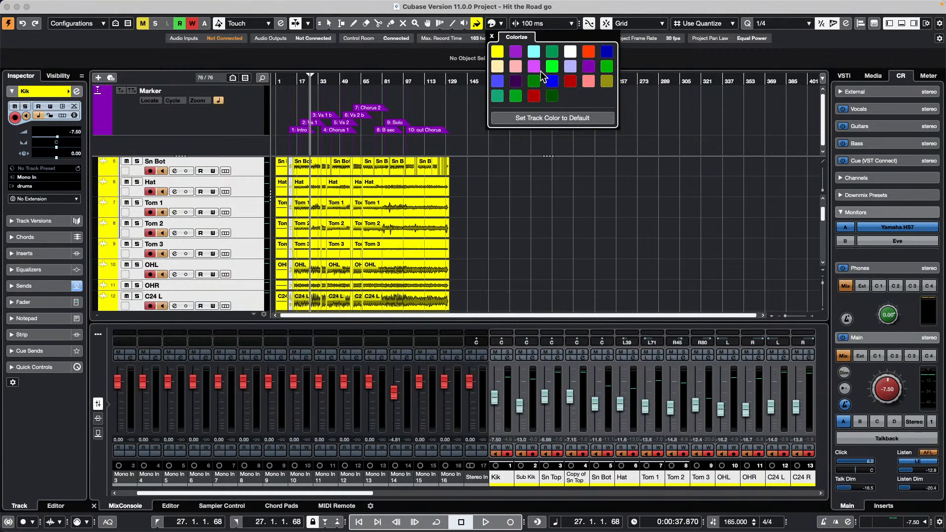
pyautogui.click(556, 82)
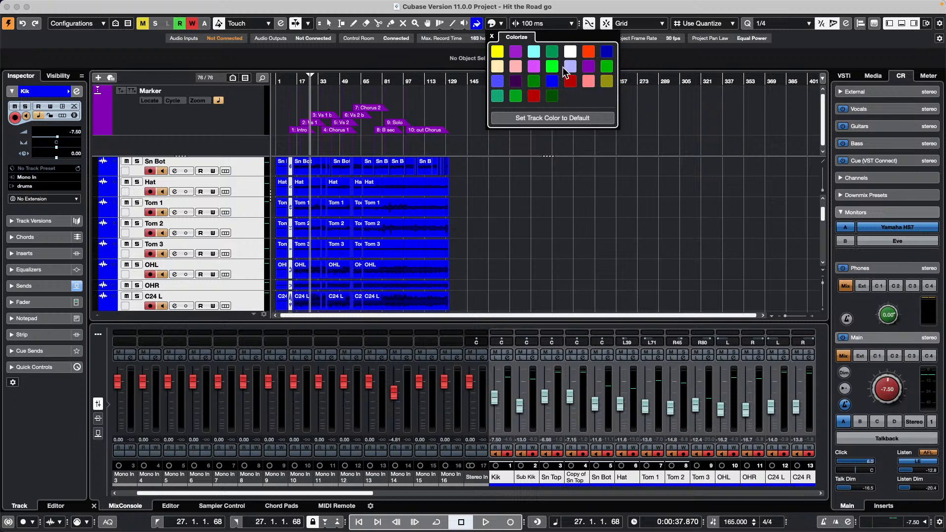
pyautogui.click(588, 66)
pyautogui.click(588, 52)
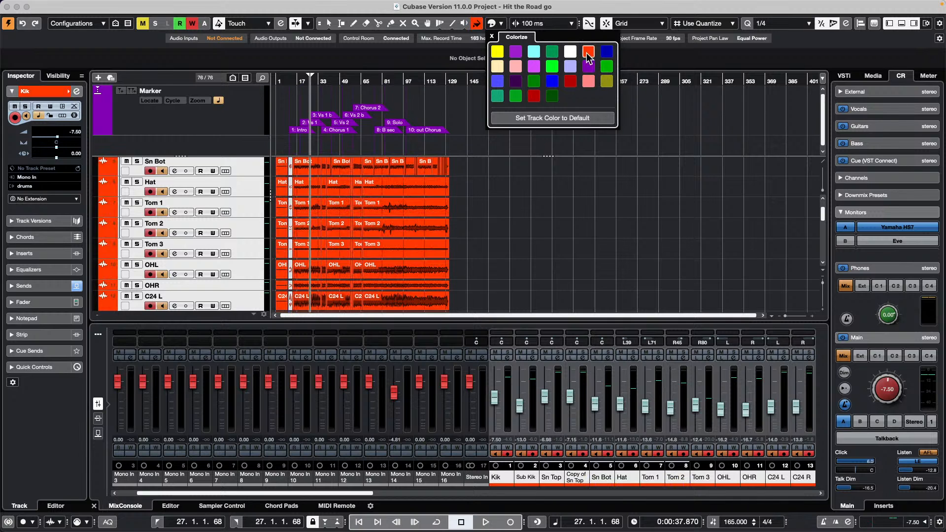
pyautogui.click(552, 80)
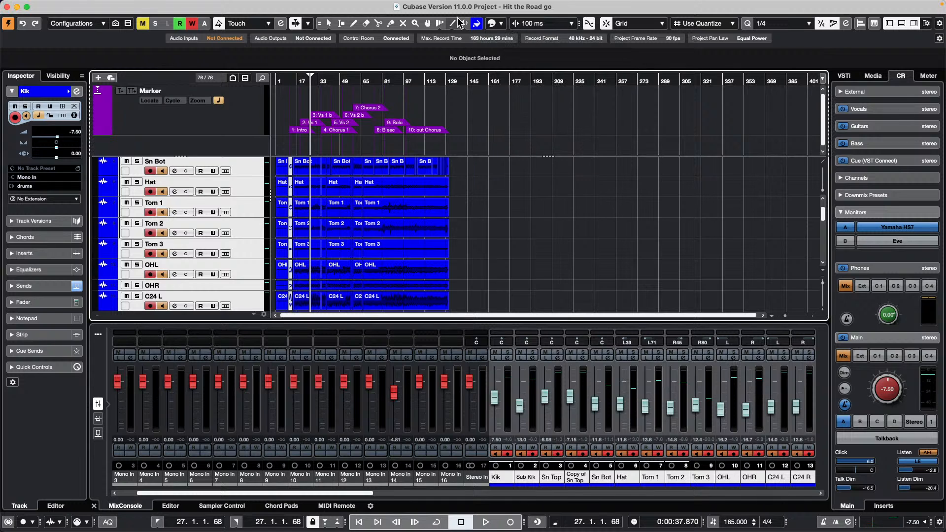
# - Try yellow, cream, red, teal, green and deep blue, settling the drum tracks on light blue
pyautogui.click(492, 22)
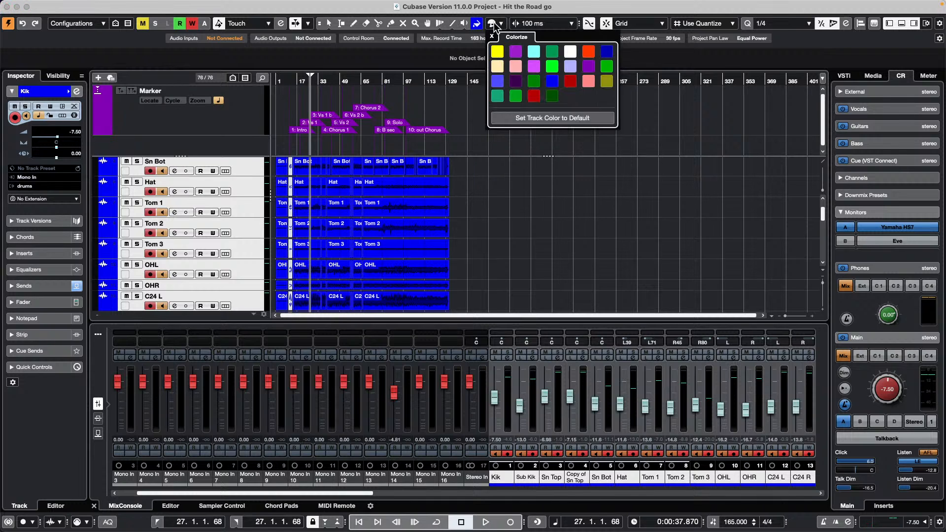
pyautogui.click(496, 56)
pyautogui.click(498, 64)
pyautogui.click(533, 93)
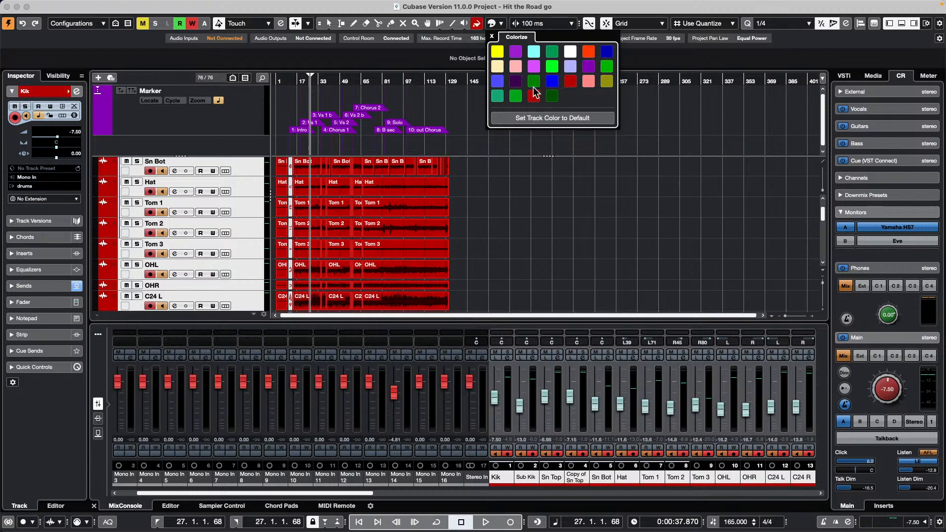
pyautogui.click(498, 96)
pyautogui.click(552, 66)
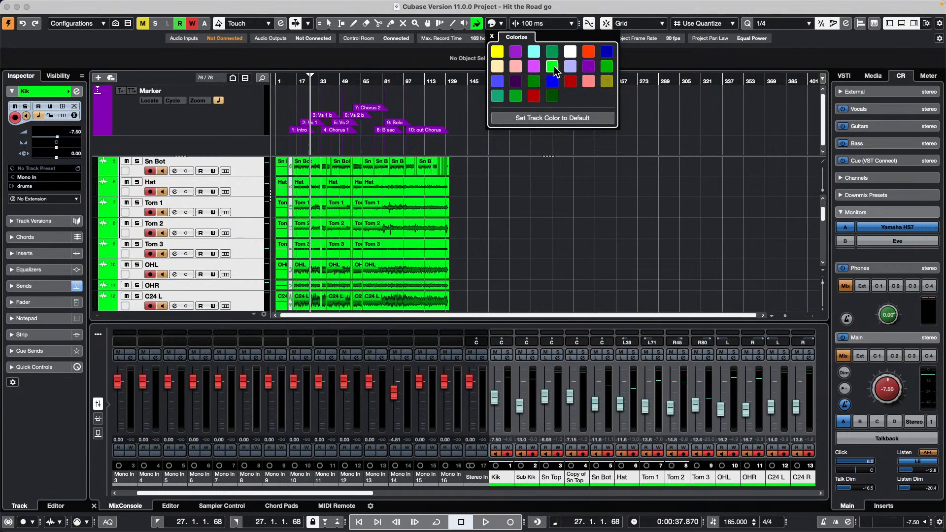
pyautogui.click(552, 81)
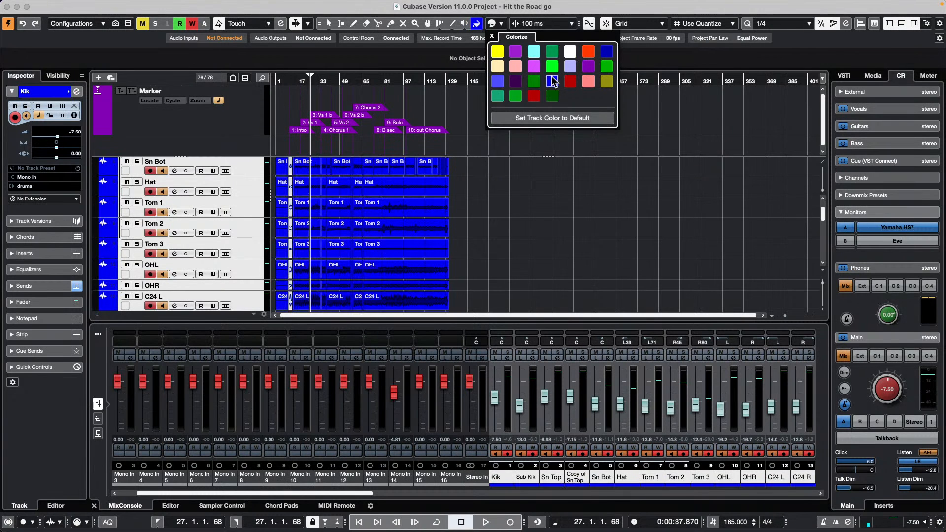
pyautogui.click(497, 81)
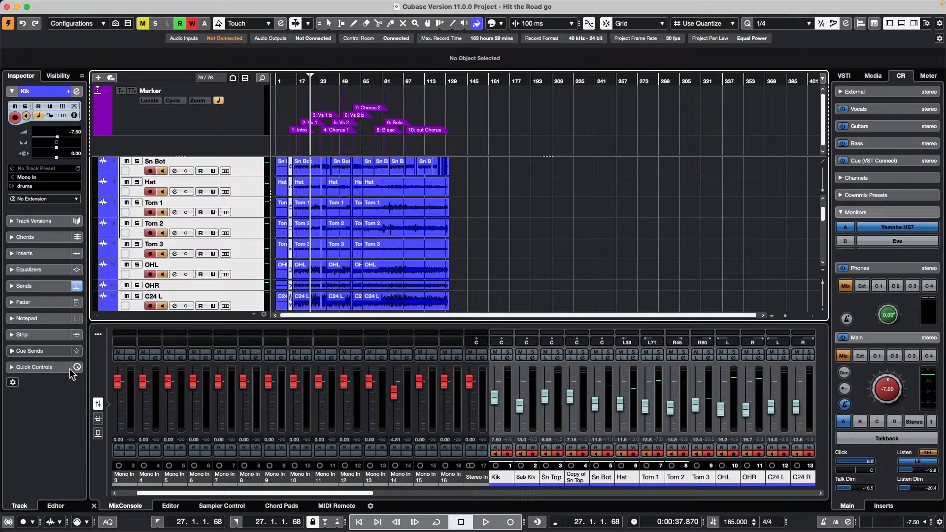
# - Toggle the status bar at the bottom-left of the project window
pyautogui.click(8, 521)
# - Open Studio Setup from the Studio menu and move its window up and left
pyautogui.click(6, 522)
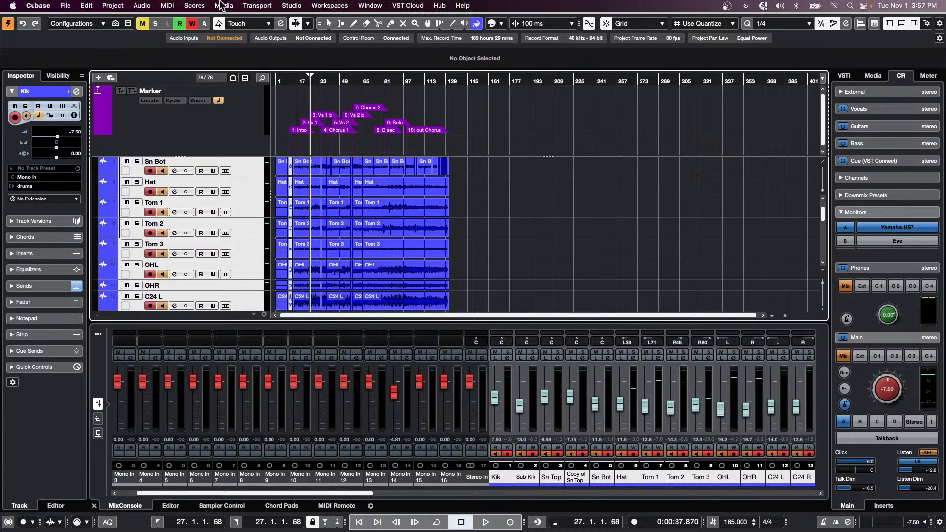
pyautogui.click(292, 6)
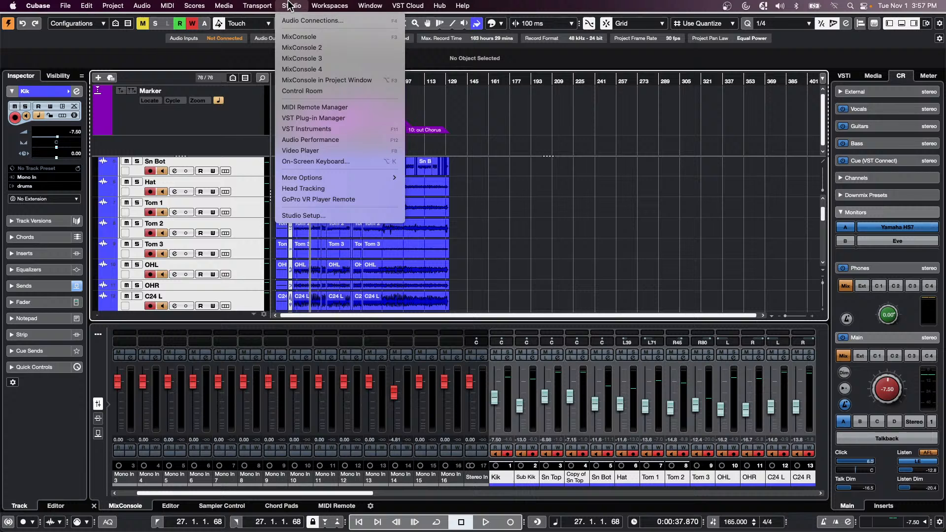
pyautogui.click(319, 216)
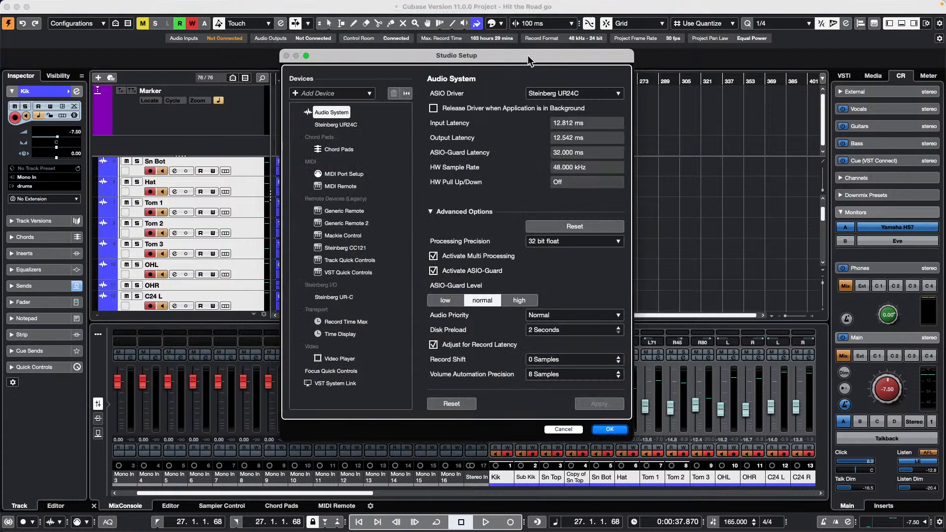
pyautogui.moveTo(529, 59); pyautogui.dragTo(445, 34)
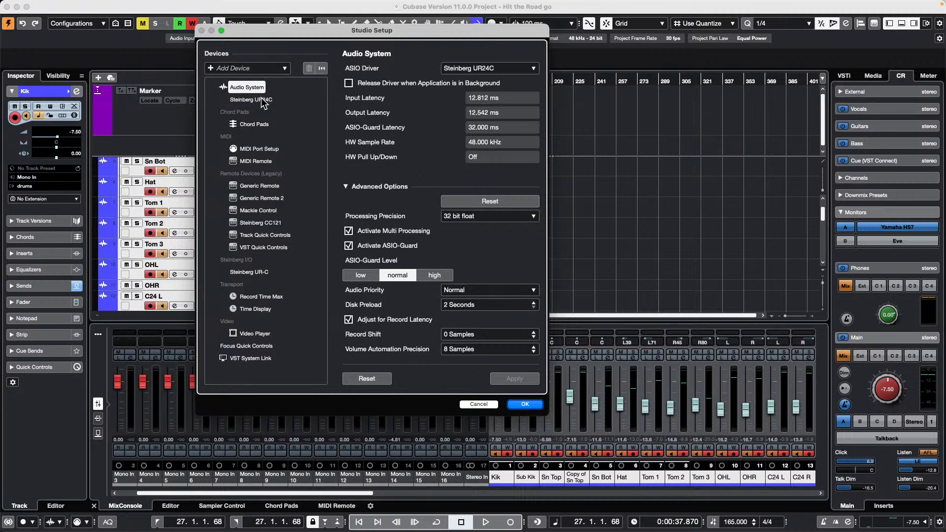
pyautogui.moveTo(377, 6)
pyautogui.click(294, 6)
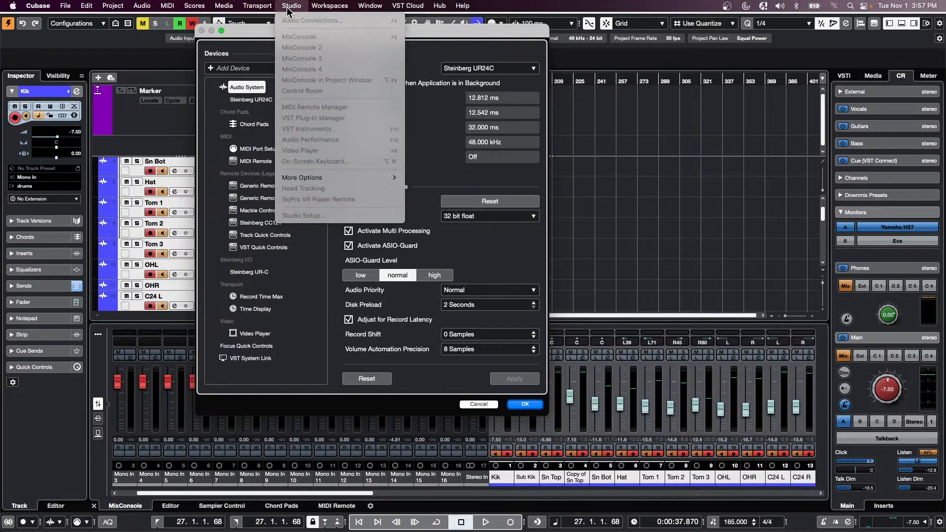
pyautogui.click(212, 77)
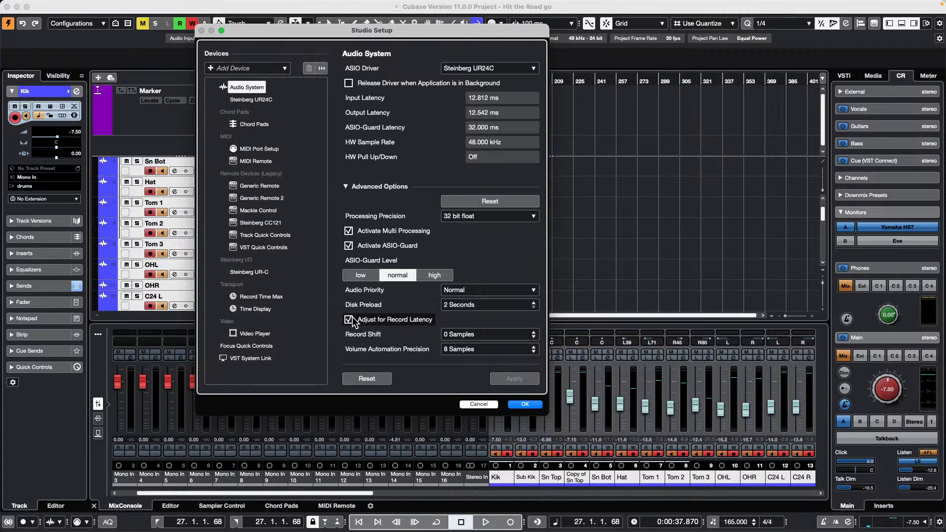
pyautogui.click(524, 404)
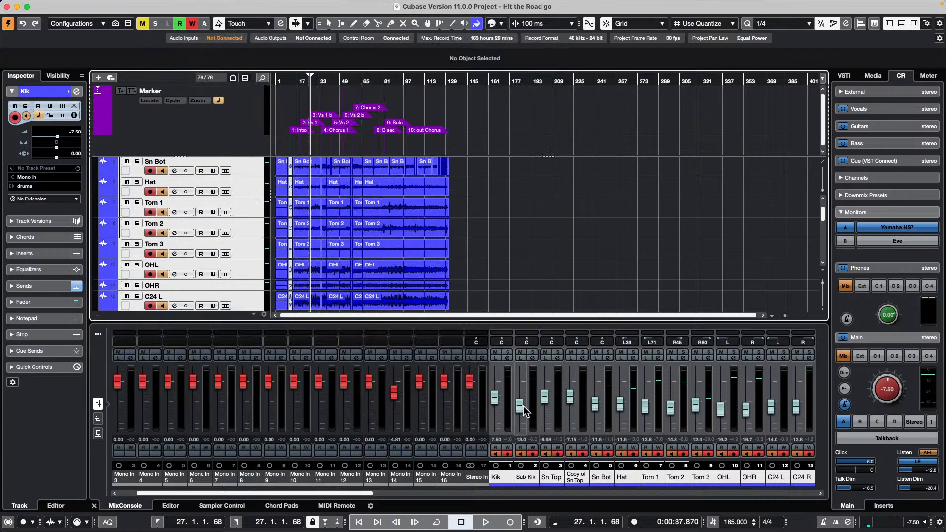
pyautogui.click(7, 6)
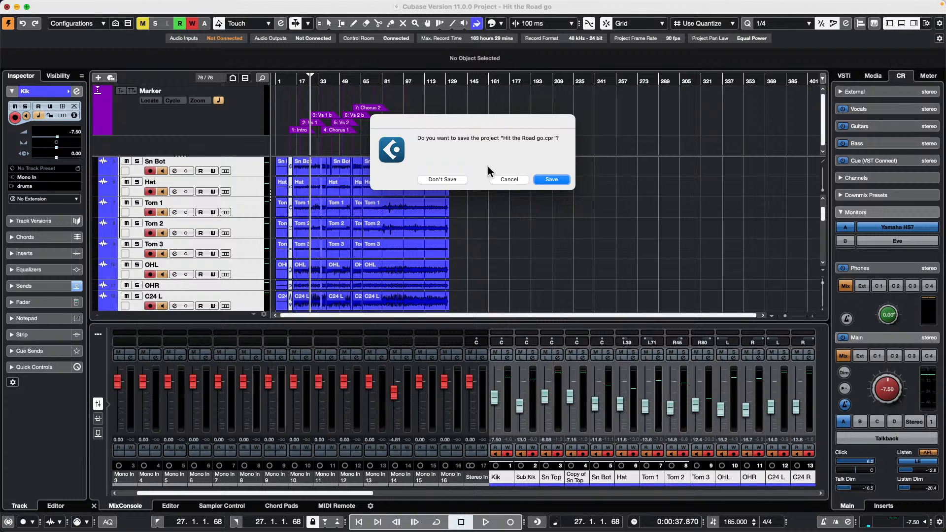
pyautogui.click(509, 179)
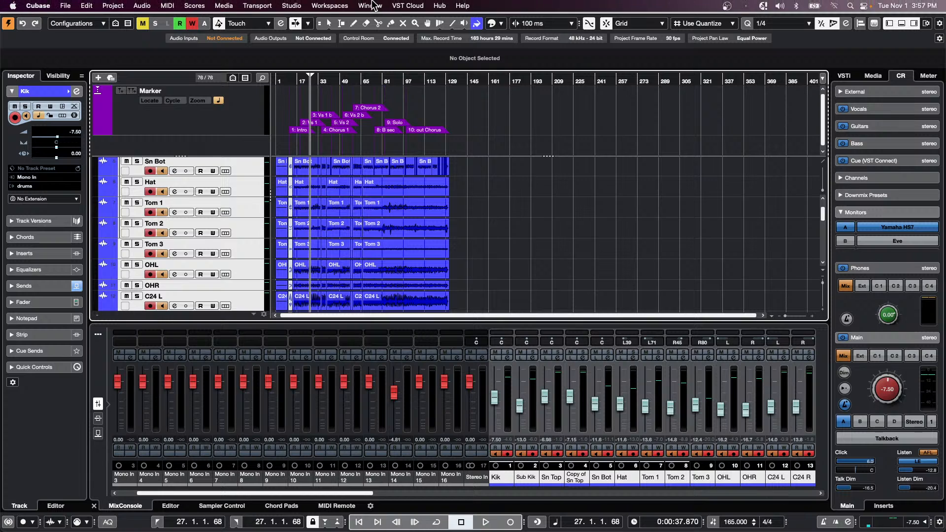
pyautogui.click(370, 5)
pyautogui.click(576, 156)
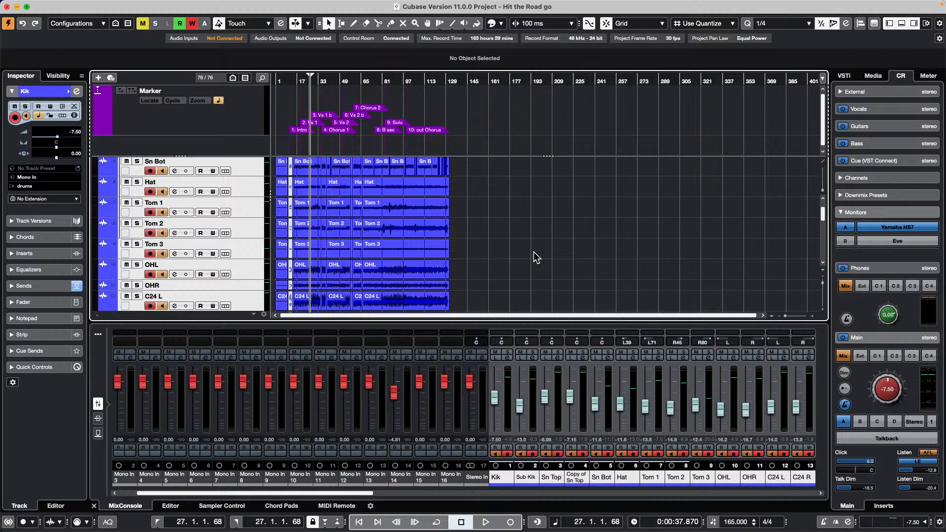
# - Open '8 jump off.cpr' from File > Recent Projects
pyautogui.scroll(-10, 340, 182)
pyautogui.scroll(1, 369, 197)
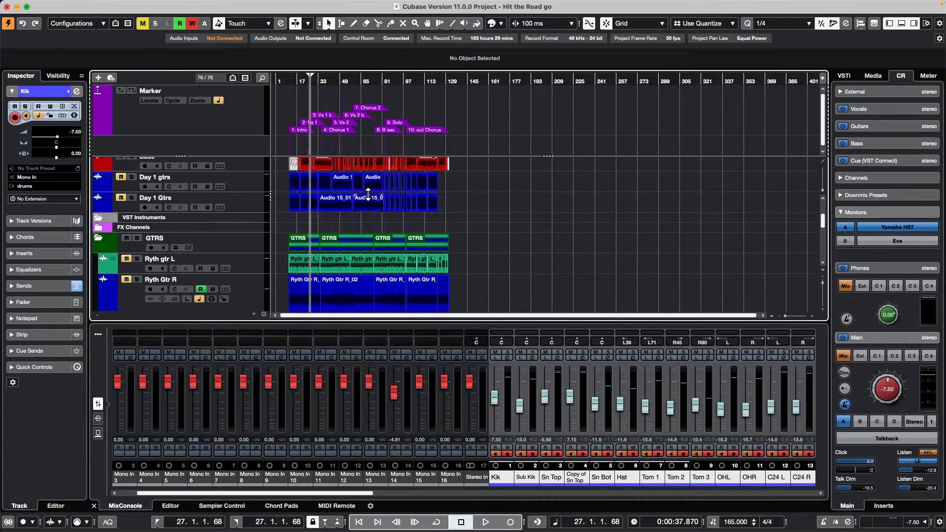
pyautogui.scroll(5, 368, 195)
pyautogui.click(65, 5)
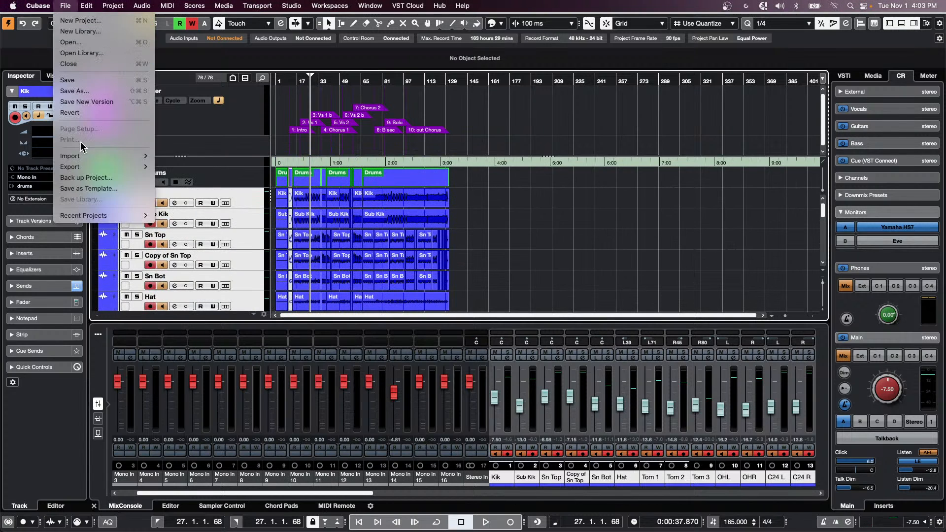
pyautogui.moveTo(91, 217)
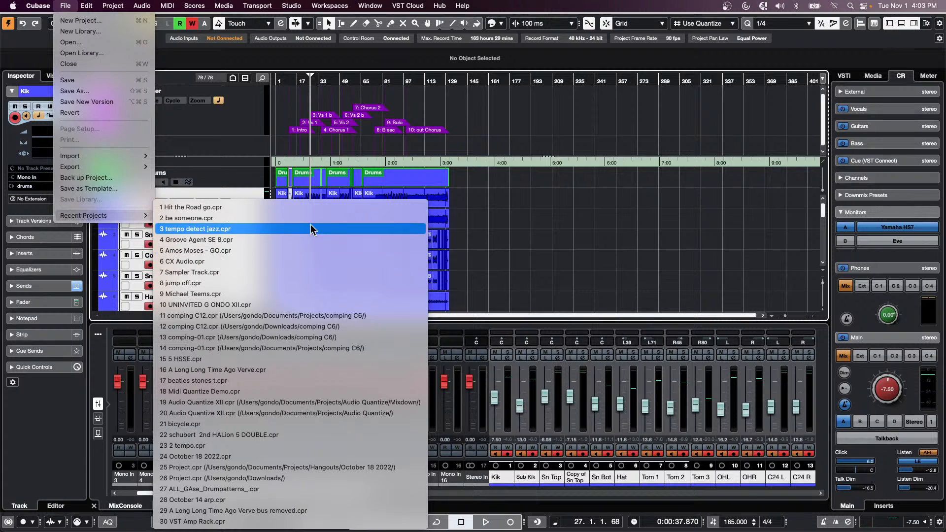
pyautogui.click(289, 285)
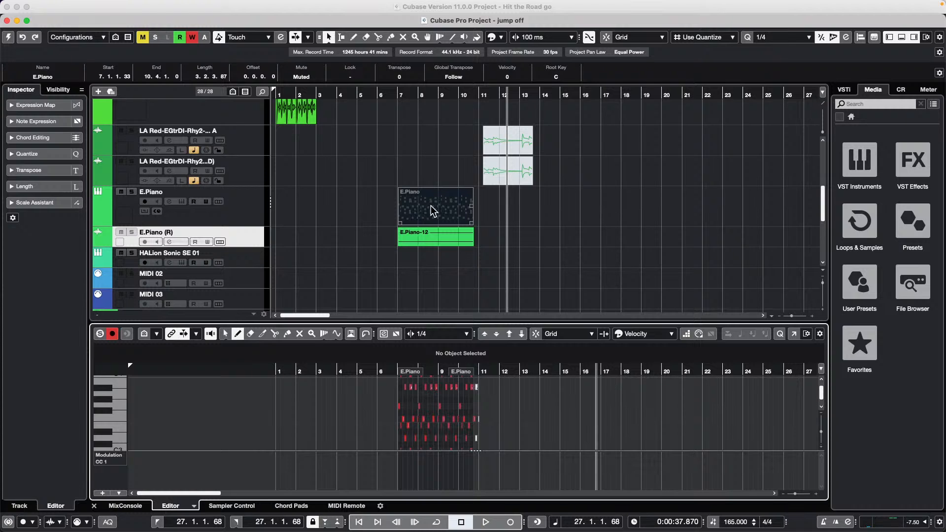
# - Make jump off the active project and erase the old synth bass clip
pyautogui.rightClick(331, 177)
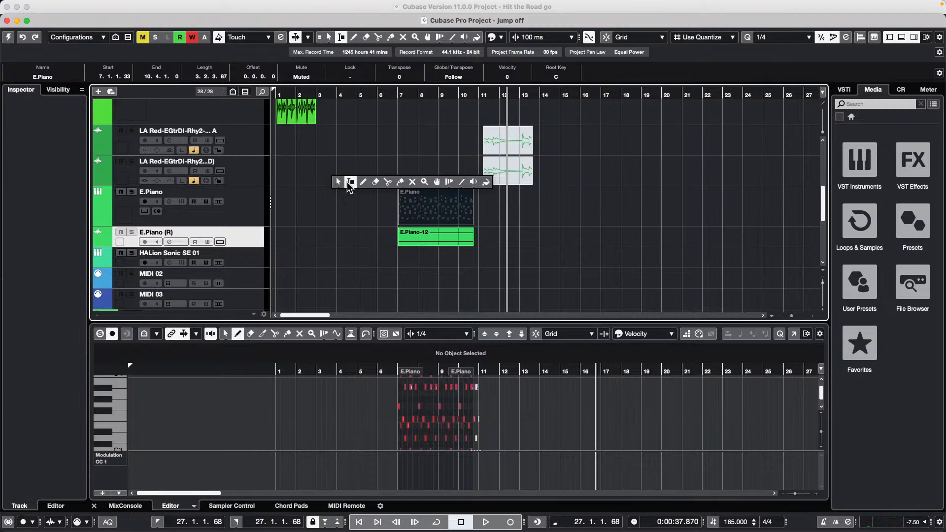
pyautogui.click(8, 37)
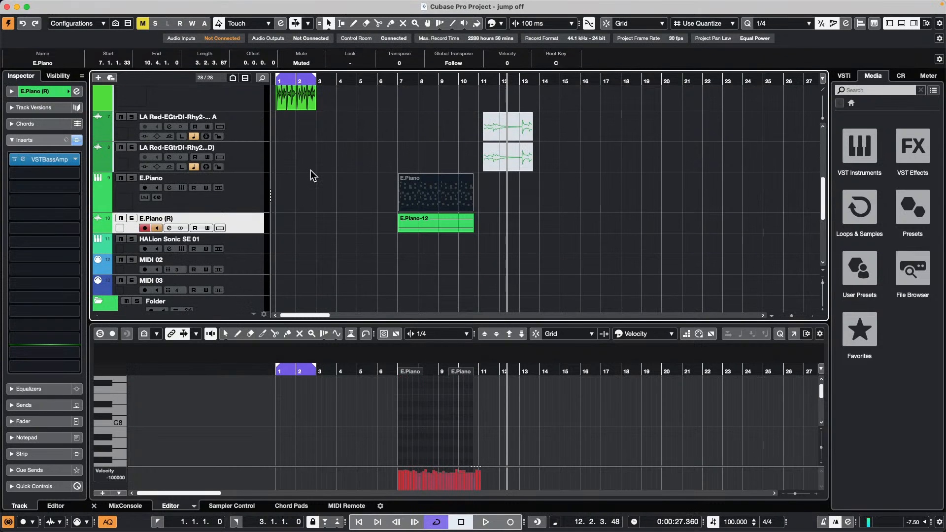
pyautogui.scroll(10, 337, 180)
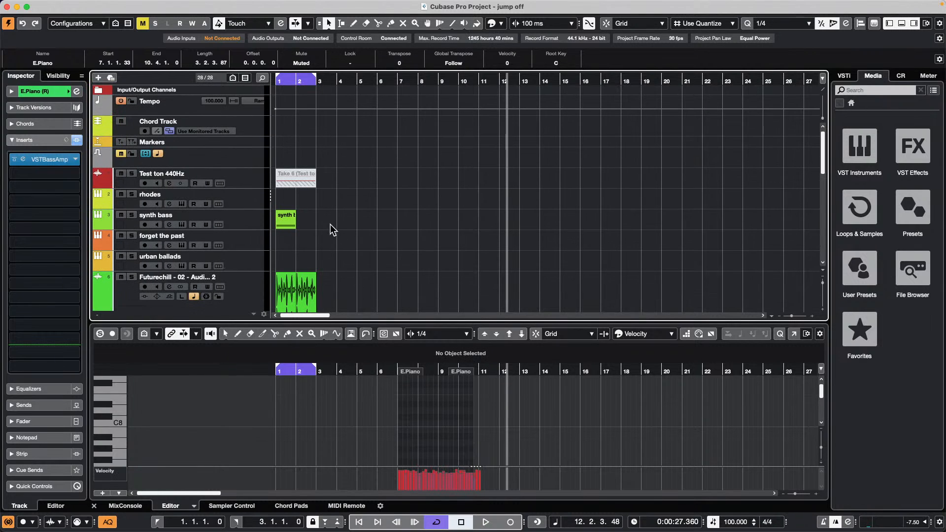
pyautogui.rightClick(296, 223)
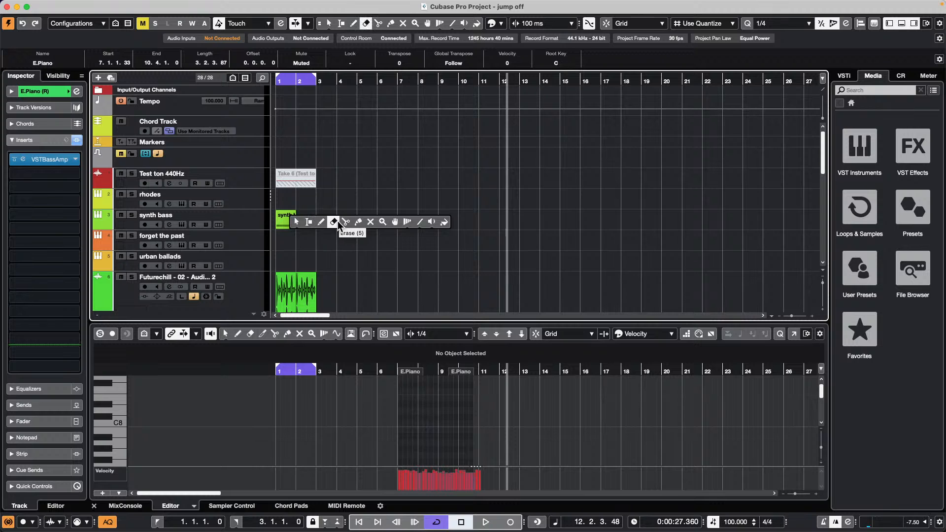
pyautogui.click(333, 222)
pyautogui.click(292, 225)
# - Draw a new synth bass part from bar 1 to bar 3 and open it for note editing
pyautogui.rightClick(290, 223)
pyautogui.click(290, 223)
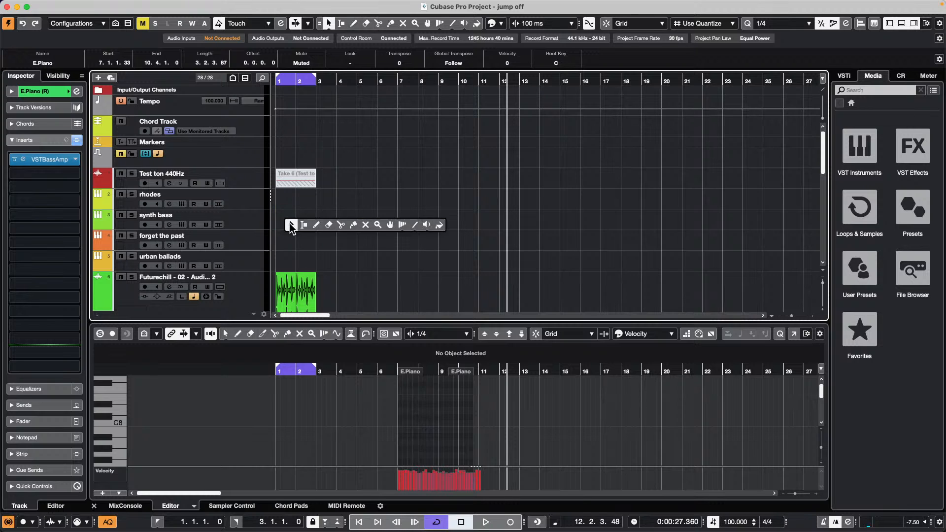
pyautogui.rightClick(291, 218)
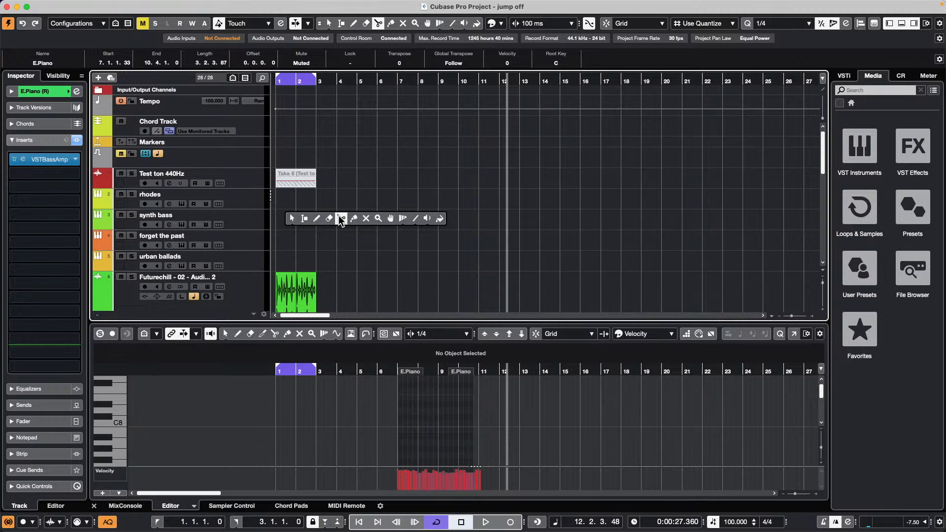
pyautogui.click(343, 221)
pyautogui.rightClick(290, 227)
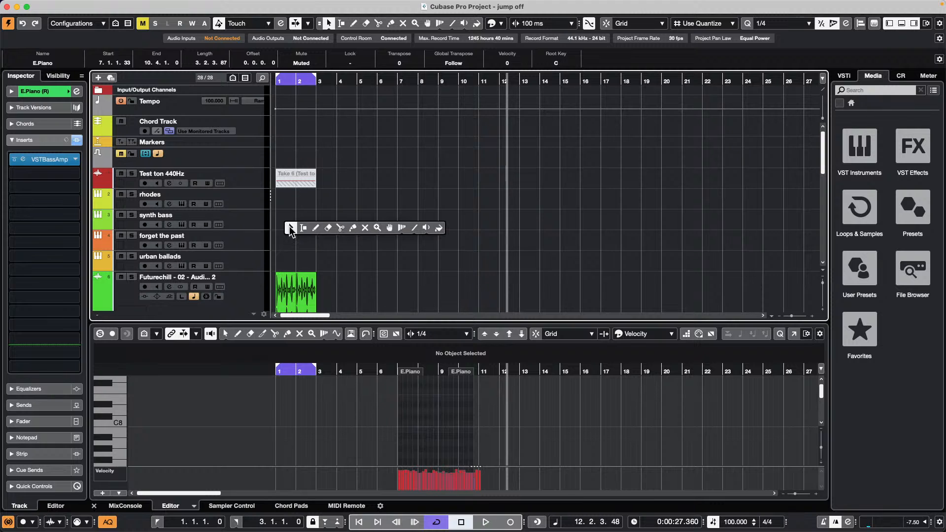
pyautogui.click(315, 228)
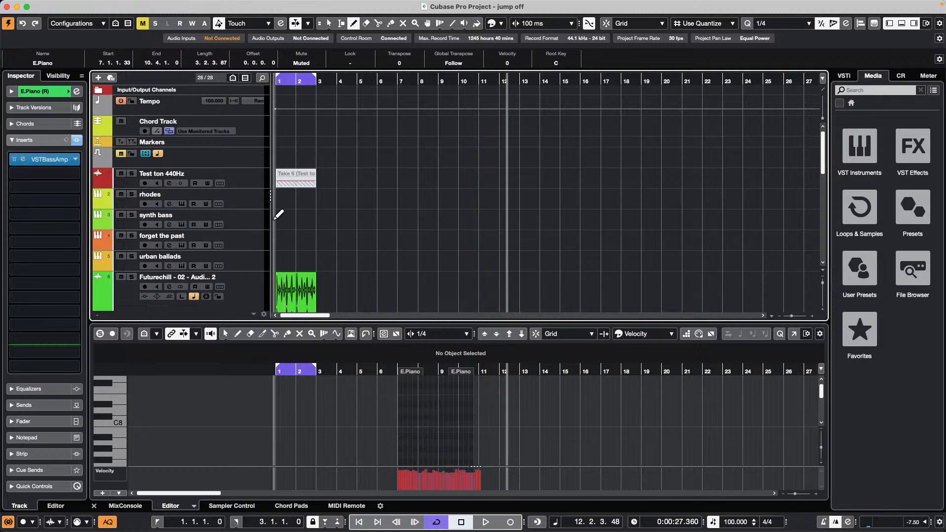
pyautogui.moveTo(277, 216); pyautogui.dragTo(318, 216)
pyautogui.rightClick(301, 222)
pyautogui.click(301, 220)
pyautogui.doubleClick(301, 223)
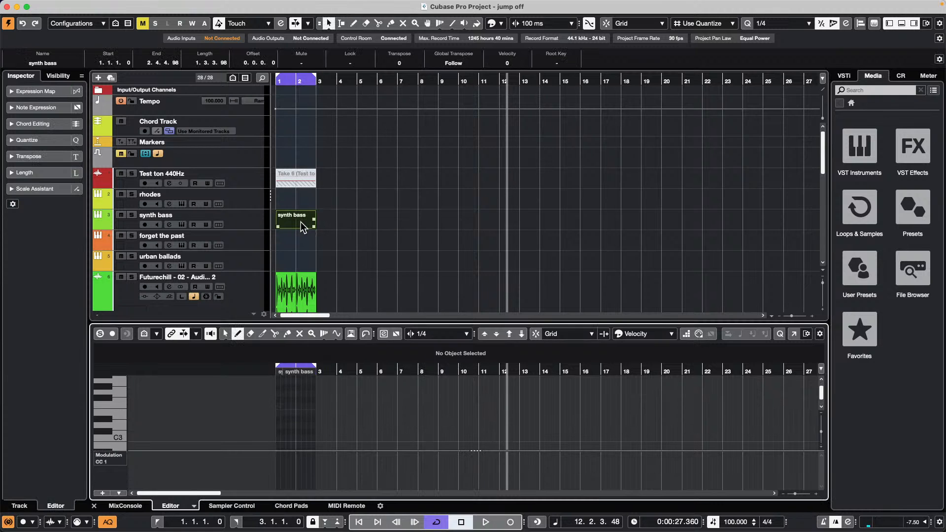
# - In a separate Key Editor zoomed to bars 1–3, draw C2, G2 and C3 notes
pyautogui.click(793, 334)
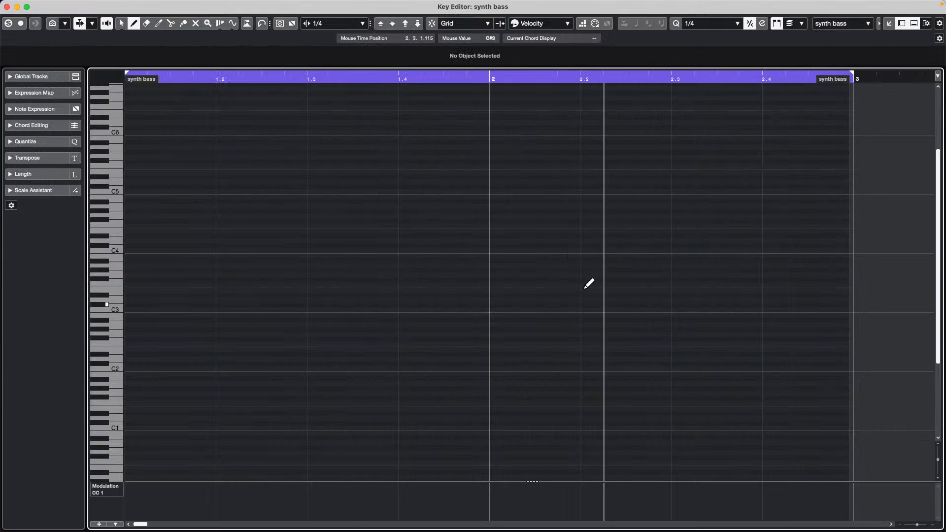
pyautogui.moveTo(325, 79); pyautogui.dragTo(197, 249)
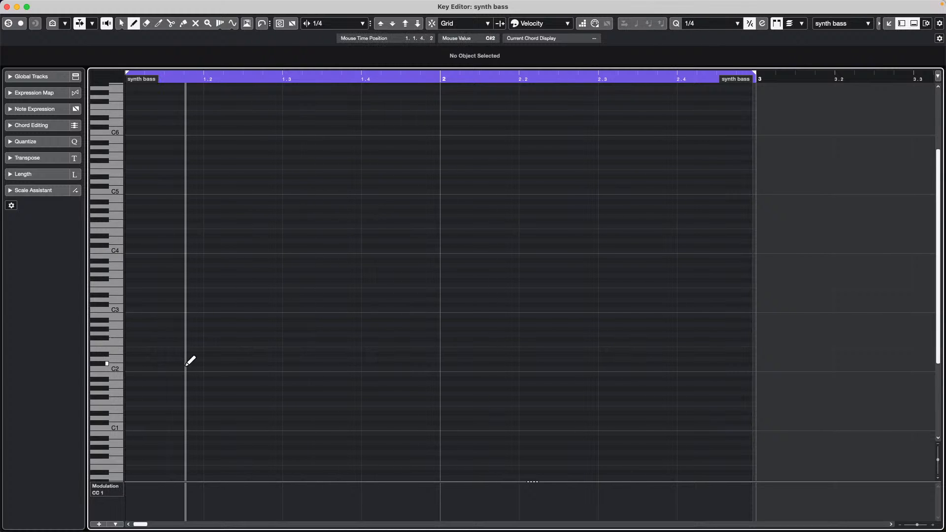
pyautogui.click(128, 368)
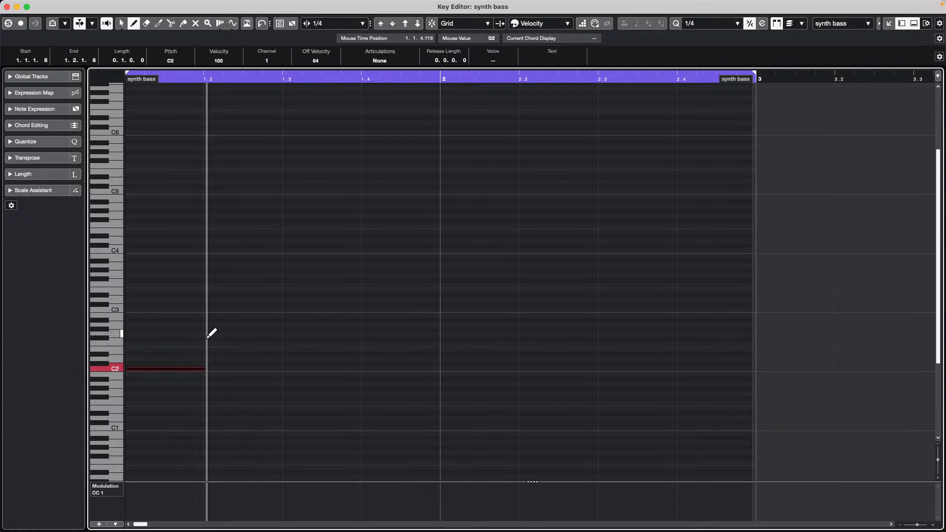
pyautogui.press('1')
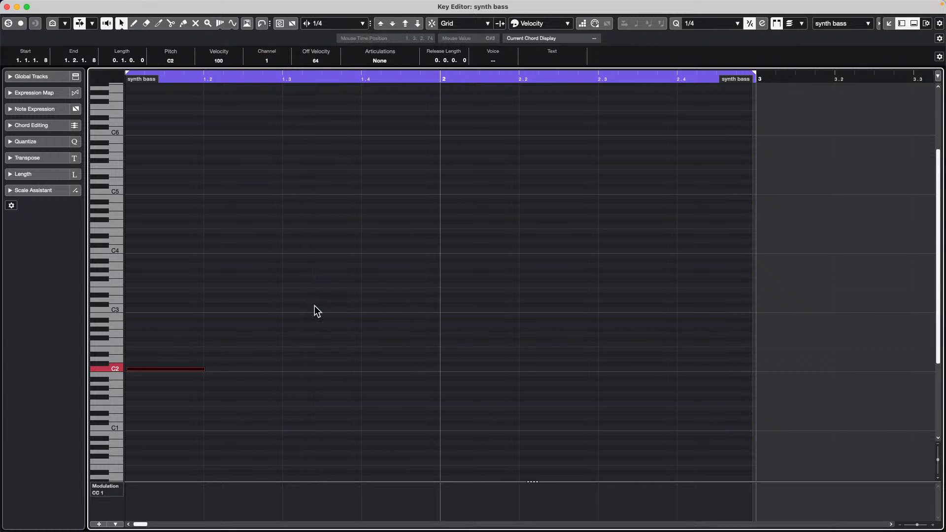
pyautogui.click(175, 327)
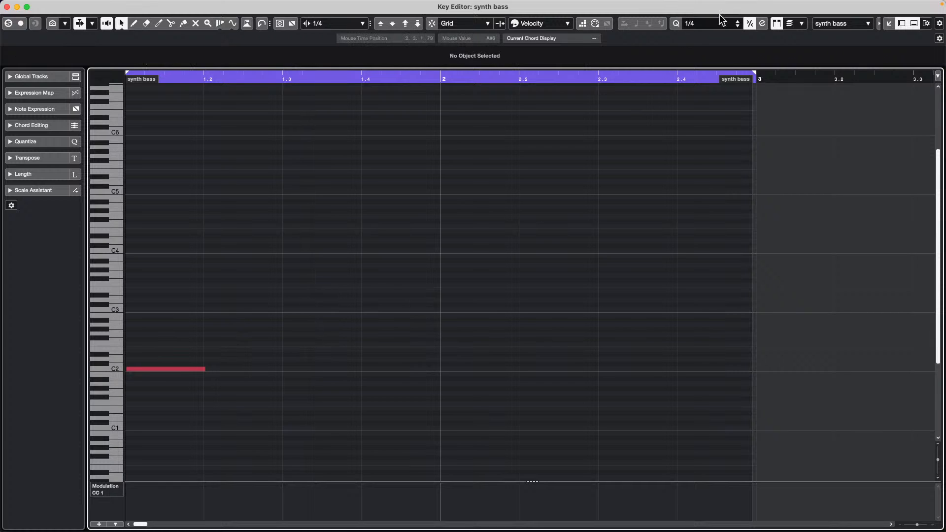
pyautogui.rightClick(218, 314)
pyautogui.click(226, 312)
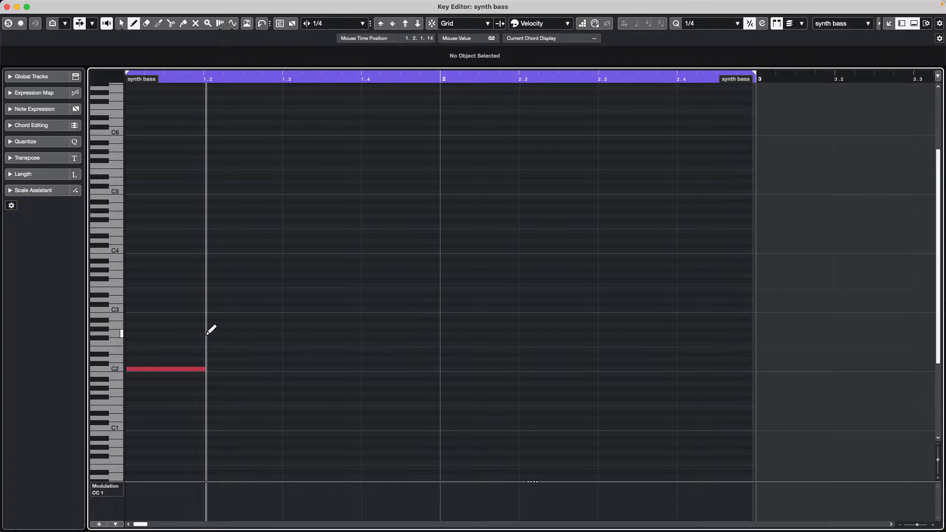
pyautogui.click(211, 334)
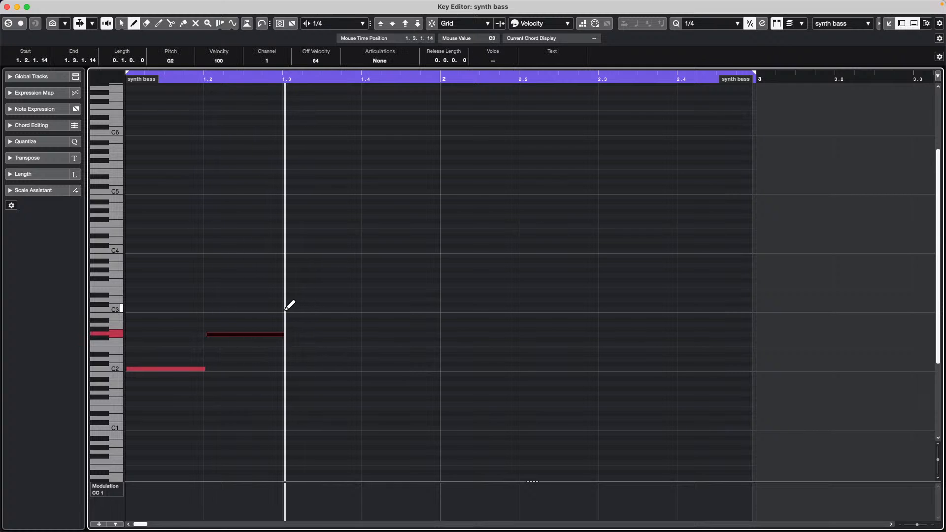
pyautogui.click(289, 310)
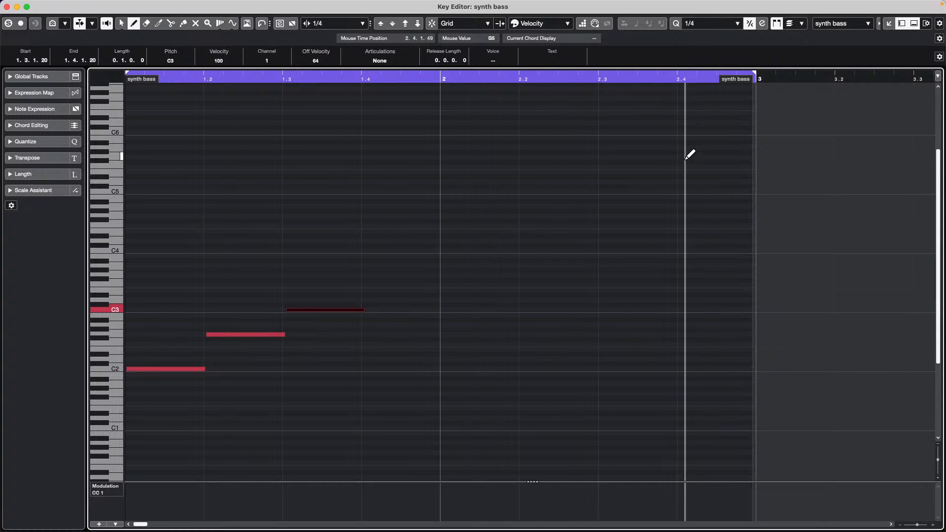
# - Turn on grid snapping and add notes from beat 1.4 through beat 2.4
pyautogui.press('j')
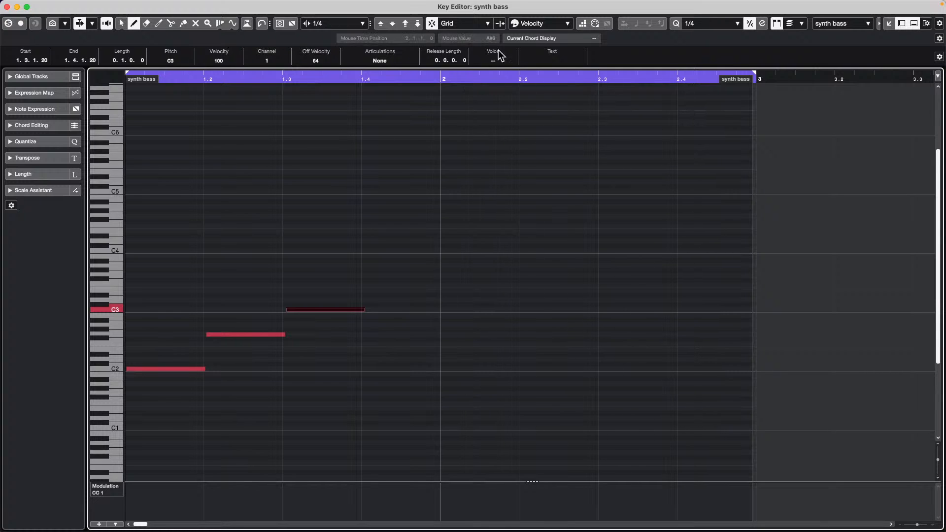
pyautogui.click(311, 241)
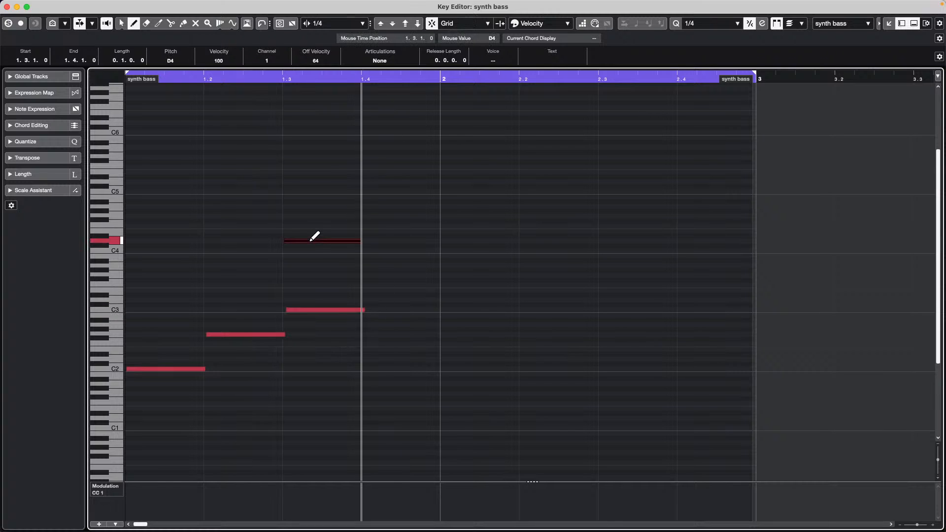
pyautogui.click(382, 335)
pyautogui.click(451, 295)
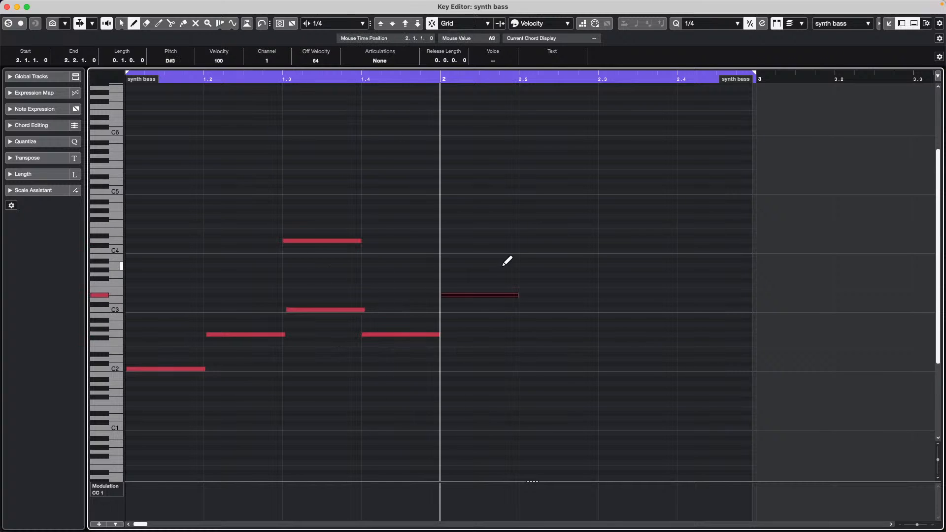
pyautogui.click(531, 260)
pyautogui.click(618, 285)
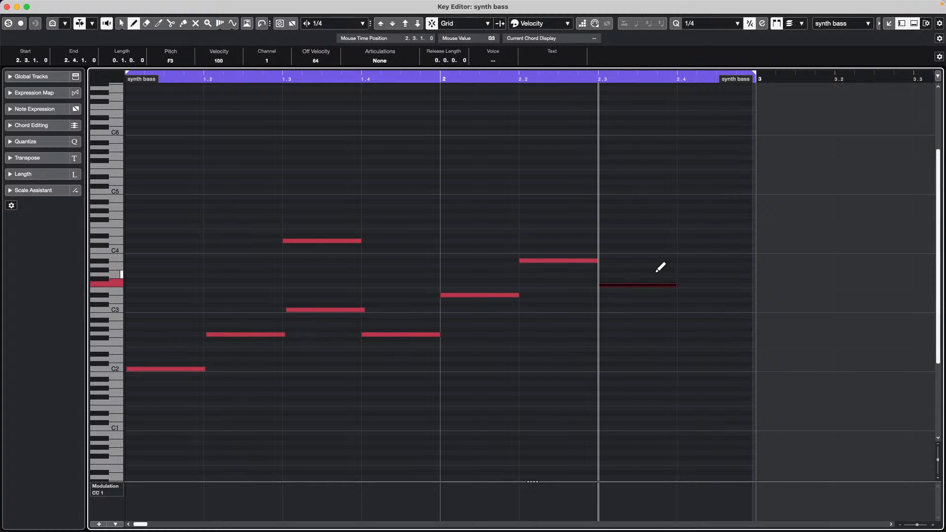
pyautogui.click(690, 344)
# - Erase the stray high note at beat 1.3 and select all eight notes
pyautogui.rightClick(295, 216)
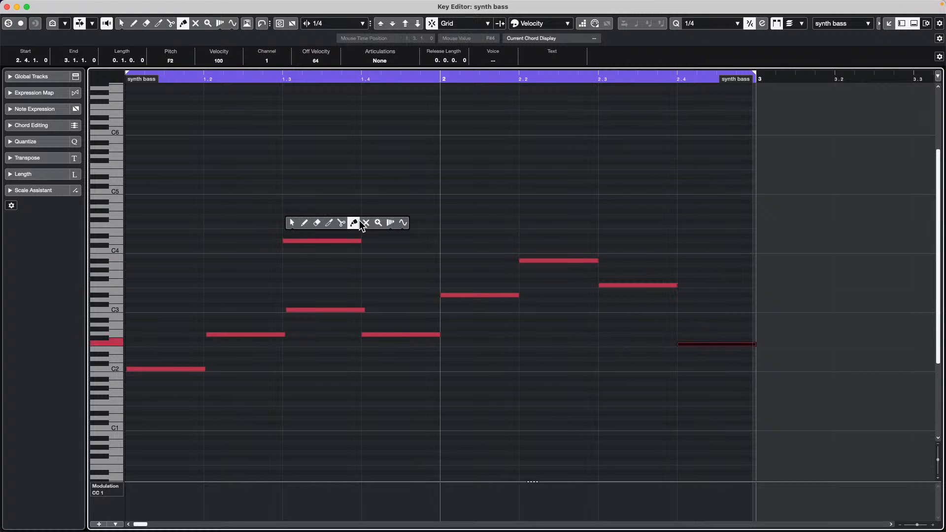
pyautogui.click(314, 220)
pyautogui.click(317, 240)
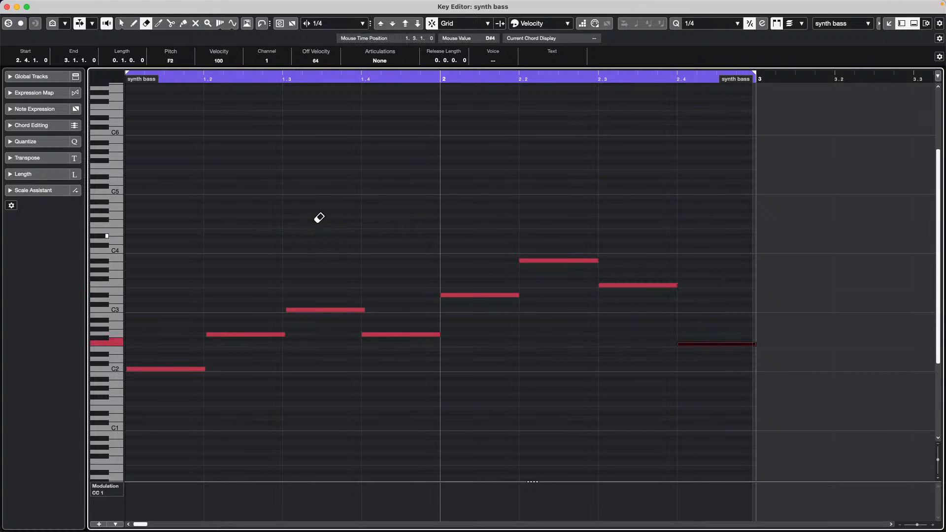
pyautogui.press('1')
pyautogui.click(667, 362)
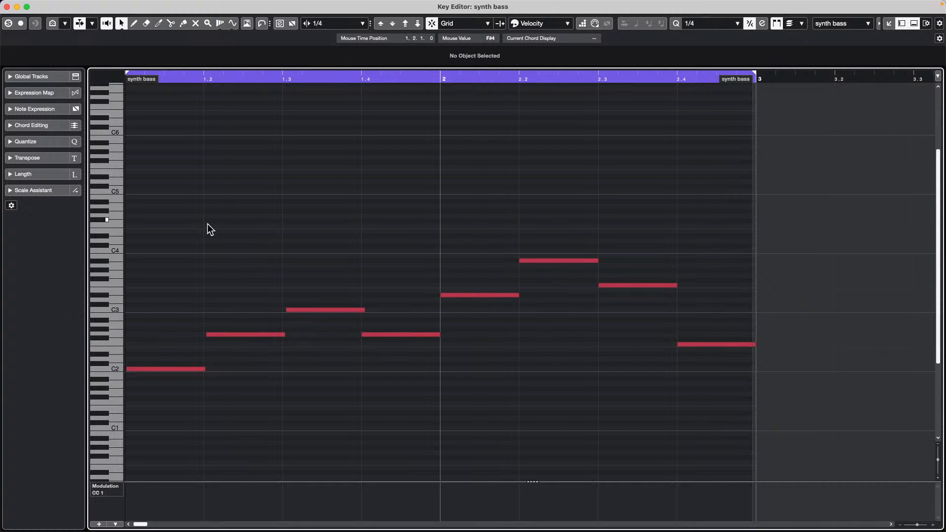
pyautogui.moveTo(148, 230); pyautogui.dragTo(761, 415)
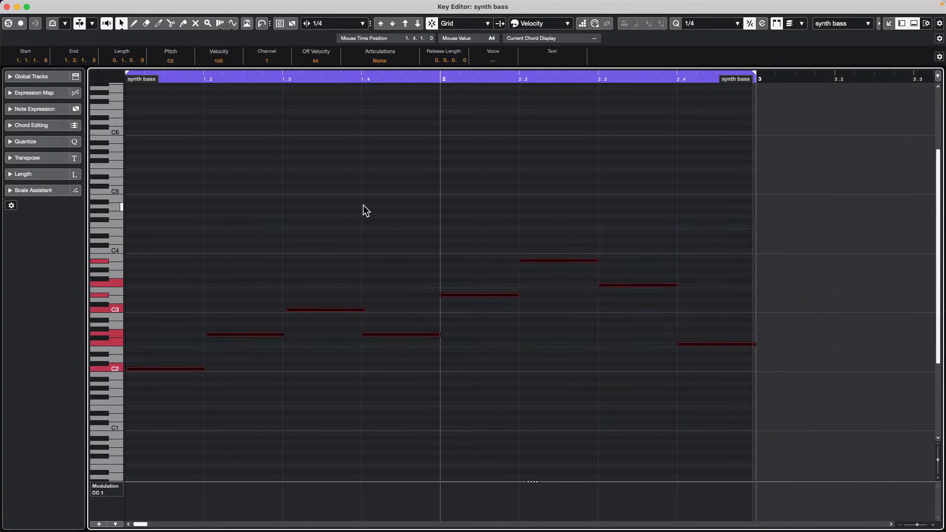
pyautogui.click(241, 148)
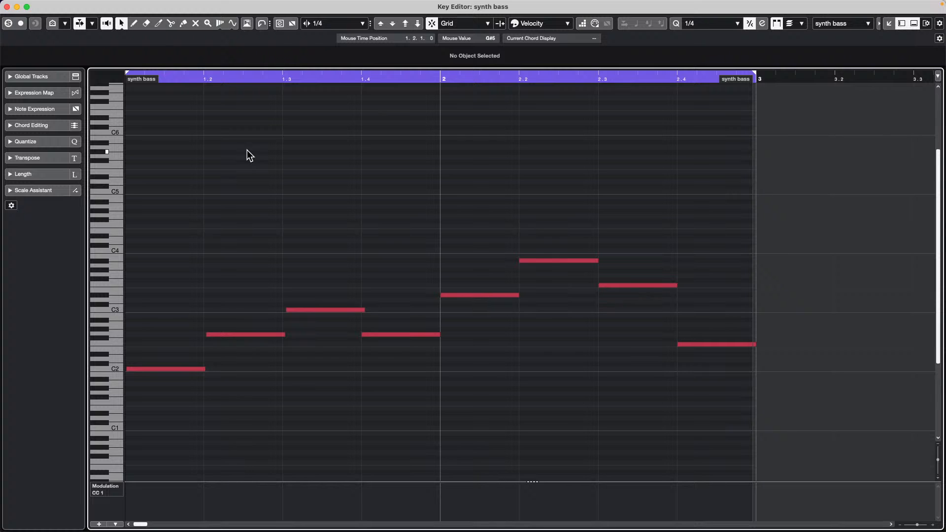
pyautogui.press('super+a')
pyautogui.click(167, 5)
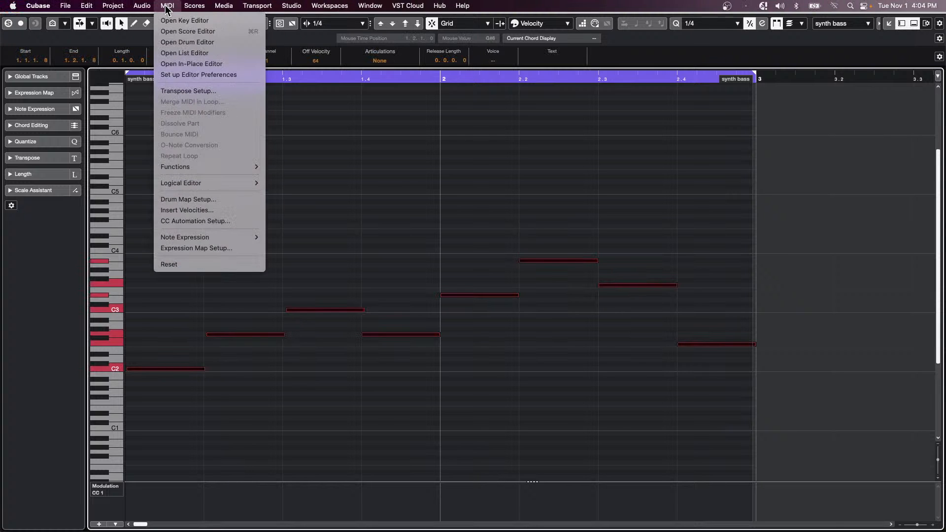
pyautogui.moveTo(213, 184)
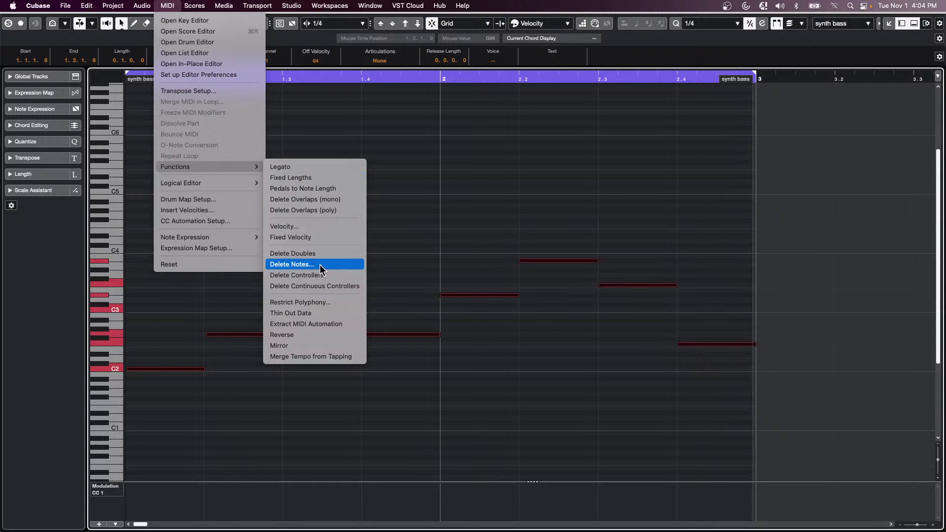
pyautogui.click(343, 334)
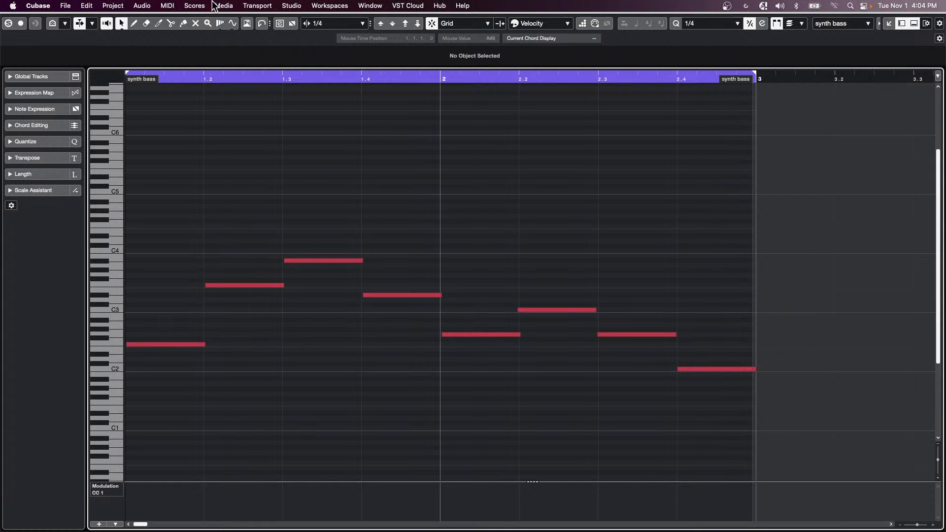
pyautogui.click(193, 6)
pyautogui.moveTo(167, 6)
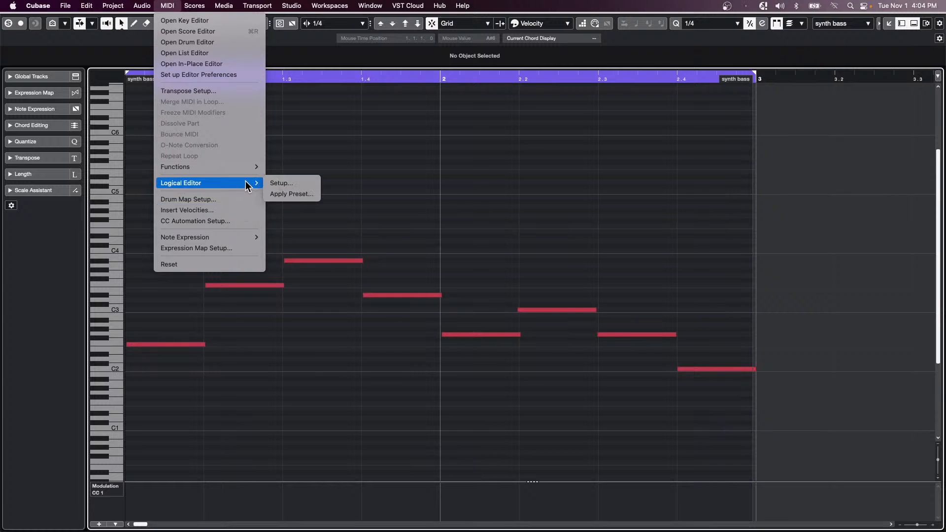
pyautogui.moveTo(238, 167)
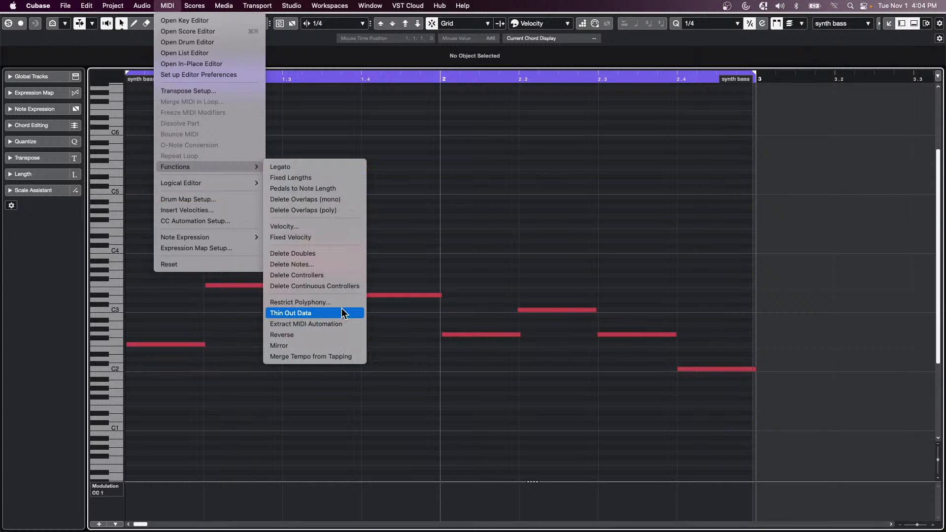
pyautogui.click(325, 344)
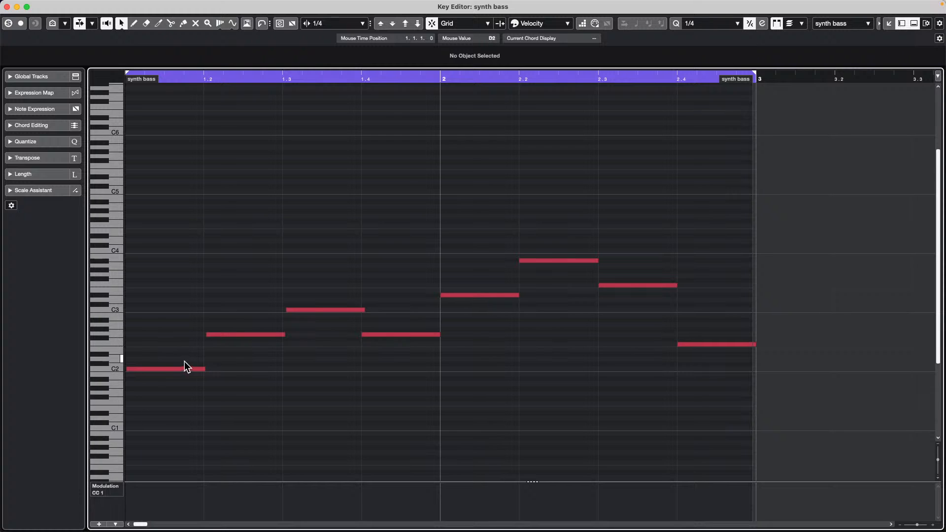
# - Lower the beat 1.2 note from G2 to F#2, then expand the Scale Assistant
pyautogui.rightClick(139, 401)
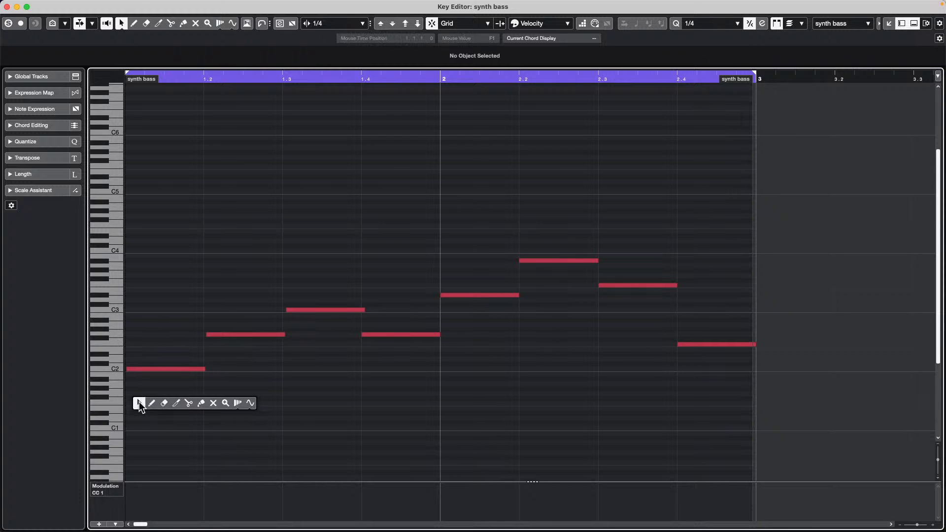
pyautogui.click(193, 406)
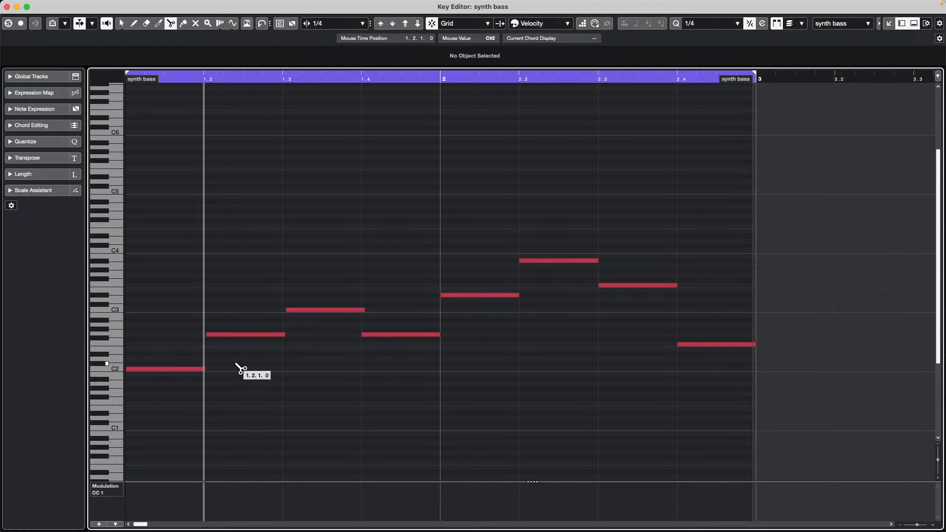
pyautogui.press('1')
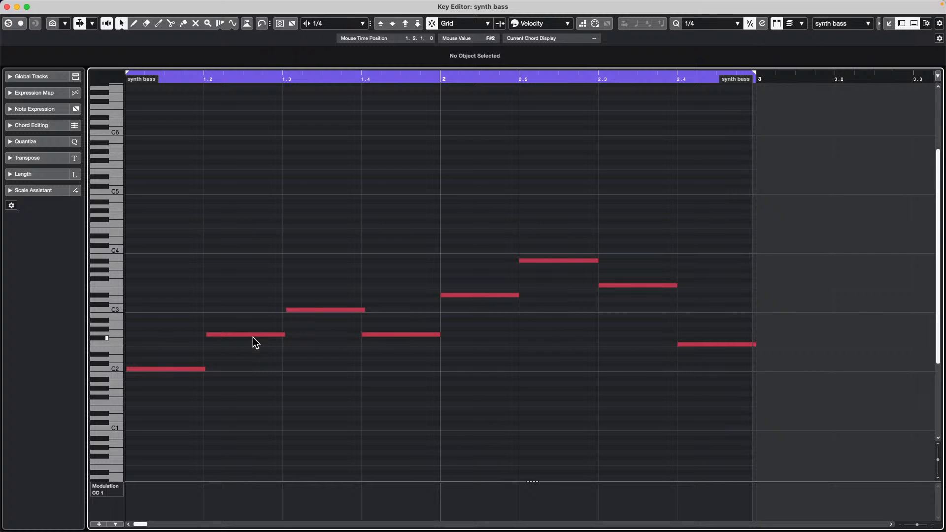
pyautogui.moveTo(253, 336); pyautogui.dragTo(253, 342)
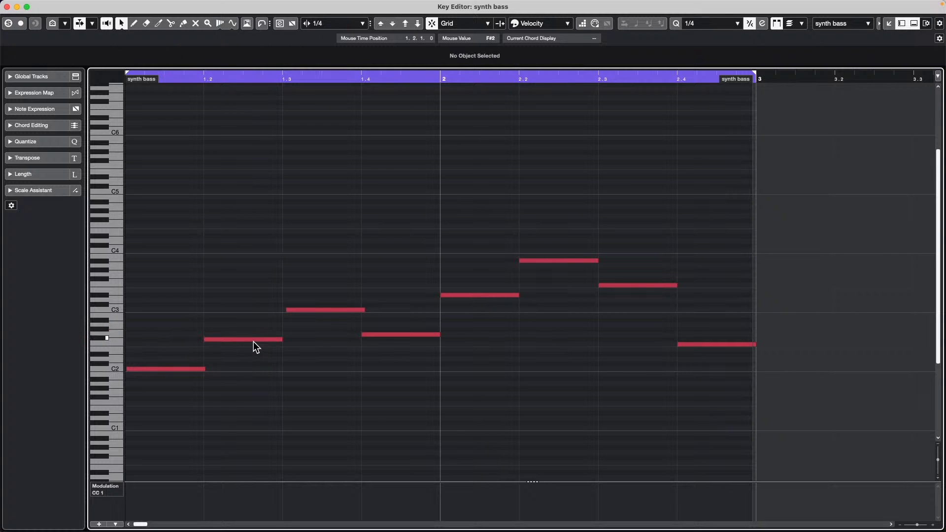
pyautogui.press('Delete')
pyautogui.press('super+z')
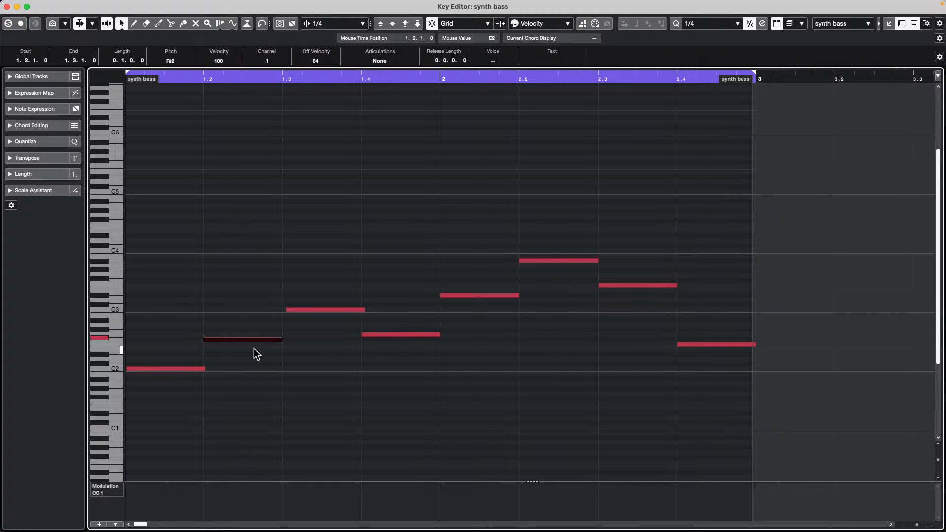
pyautogui.press('Up')
pyautogui.press('Up')
pyautogui.press('Up')
pyautogui.press('Up')
pyautogui.press('Up')
pyautogui.press('Up')
pyautogui.press('Up')
pyautogui.press('Up')
pyautogui.press('Up')
pyautogui.press('Up')
pyautogui.press('Up')
pyautogui.press('Up')
pyautogui.press('Up')
pyautogui.press('Up')
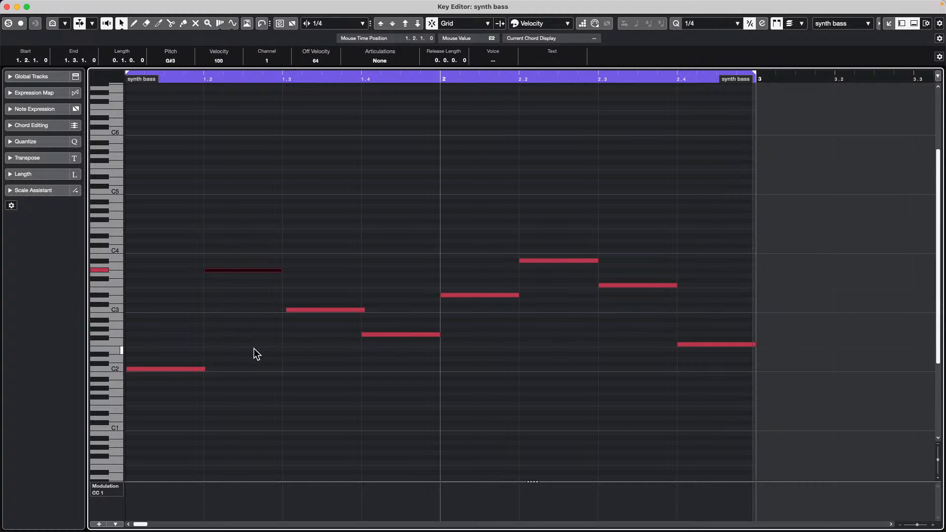
pyautogui.press('Down')
pyautogui.press('Down')
pyautogui.press('Down')
pyautogui.press('Down')
pyautogui.press('Down')
pyautogui.press('Down')
pyautogui.press('Down')
pyautogui.press('Down')
pyautogui.press('Down')
pyautogui.press('Down')
pyautogui.press('Down')
pyautogui.press('Down')
pyautogui.press('Down')
pyautogui.press('Down')
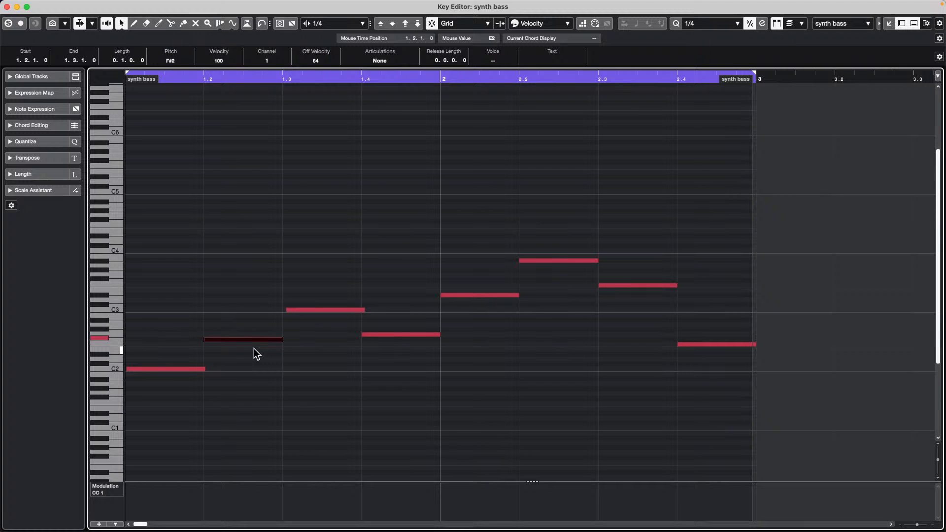
pyautogui.click(12, 191)
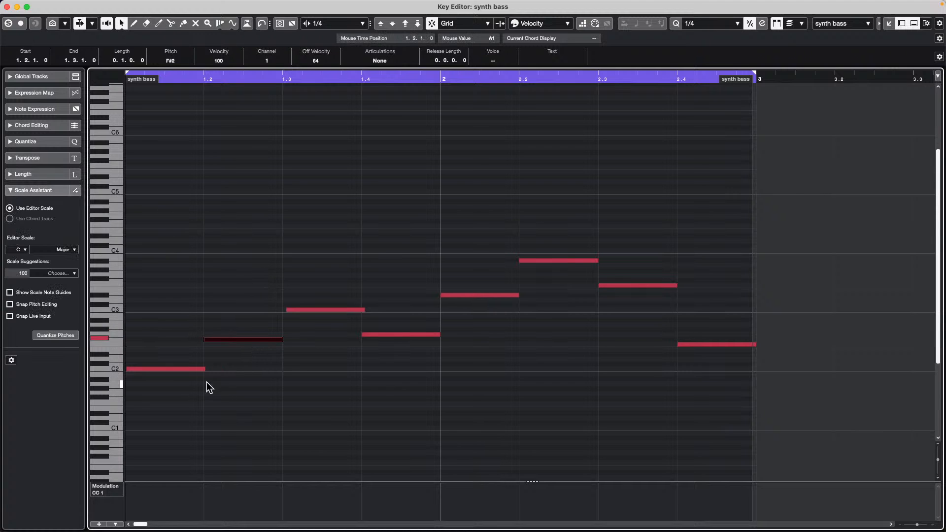
# - Set the Scale Assistant root to D Major and quantize all synth bass pitches to it
pyautogui.click(24, 250)
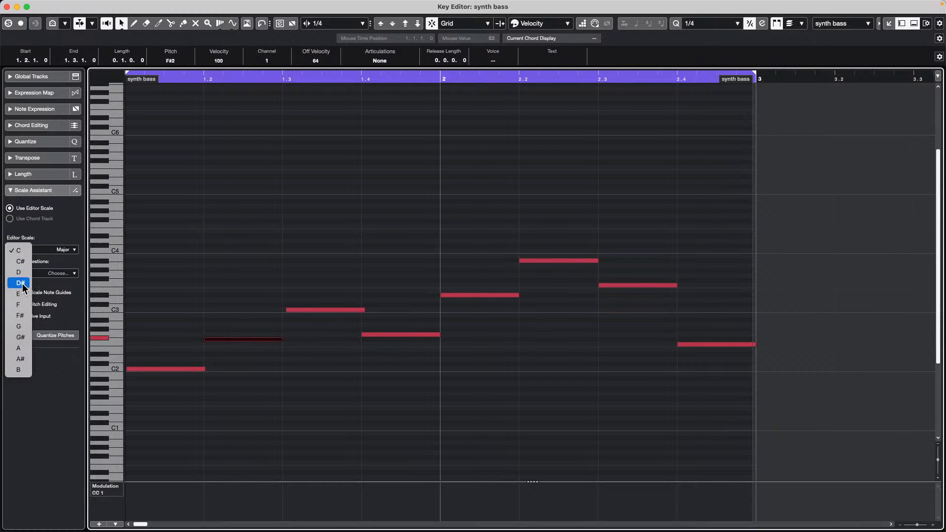
pyautogui.click(25, 273)
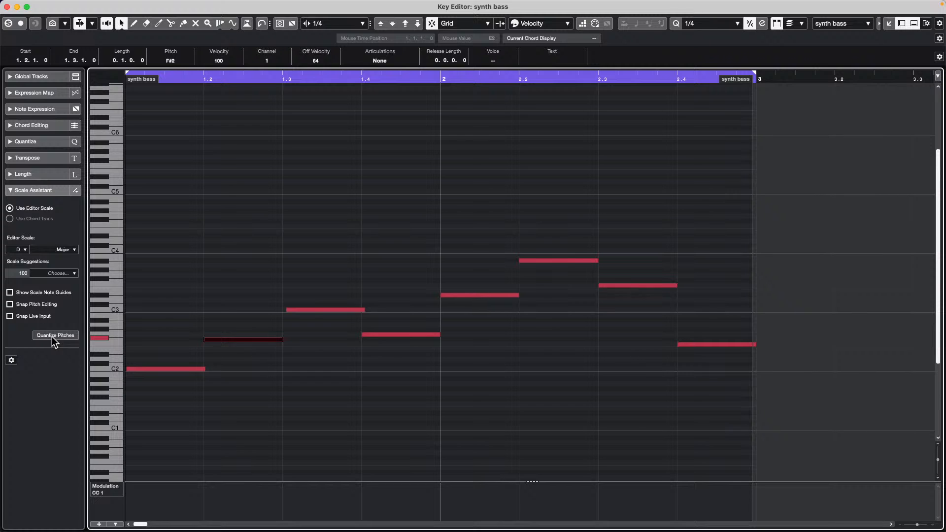
pyautogui.click(230, 273)
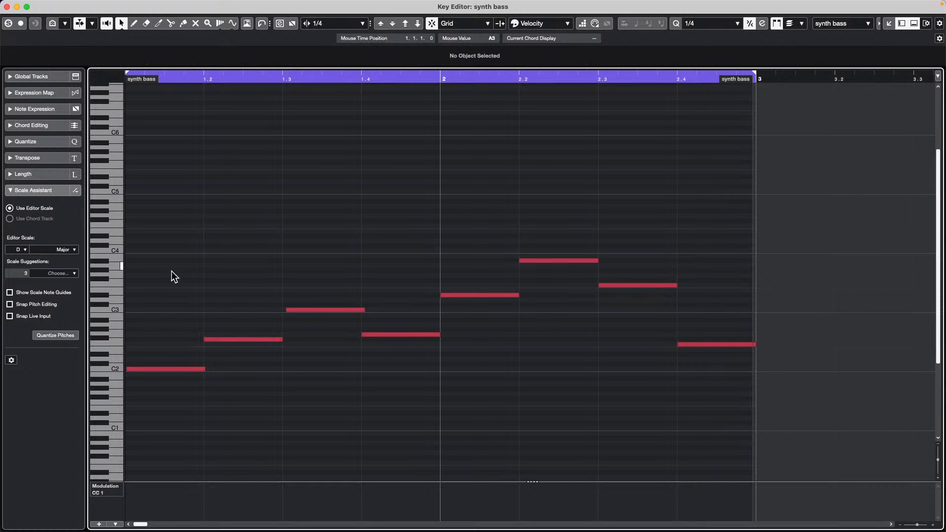
pyautogui.click(60, 336)
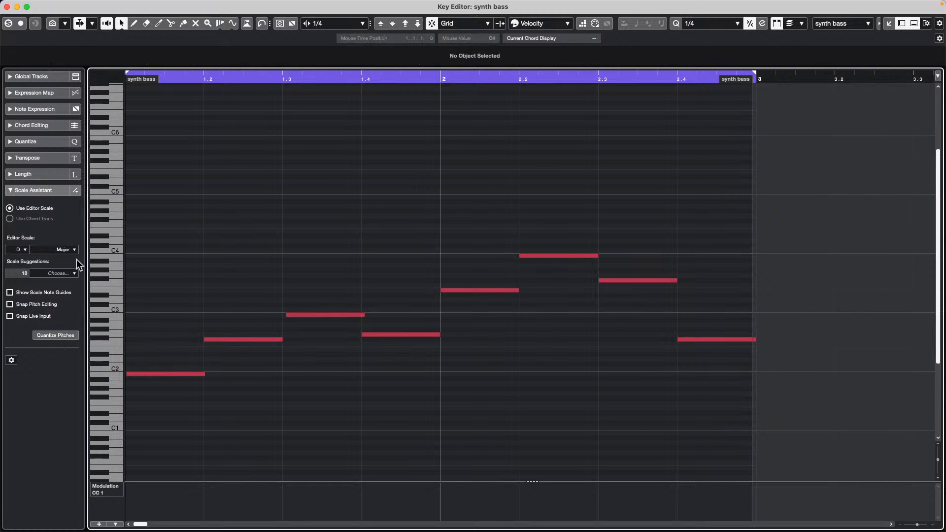
# - Fold the Key Editor to show only the pitch rows in use, then pick the Draw tool
pyautogui.click(62, 23)
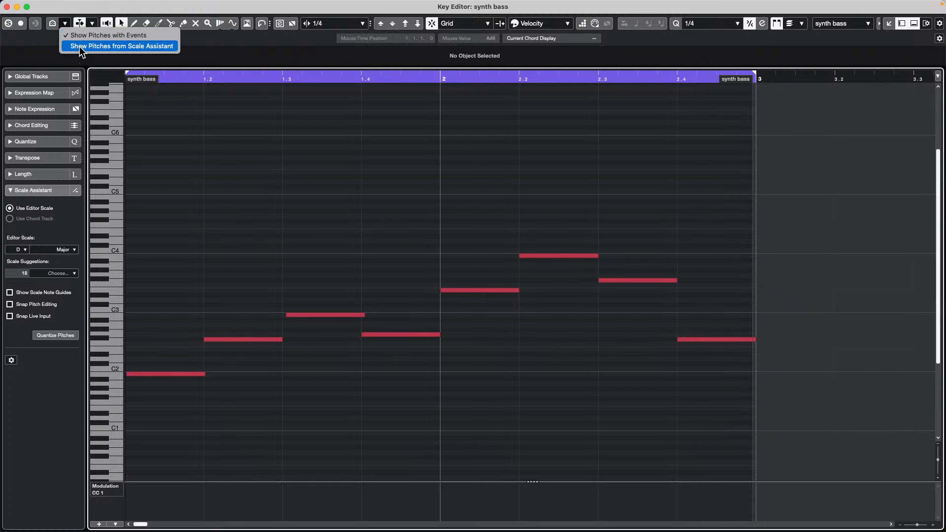
pyautogui.click(54, 25)
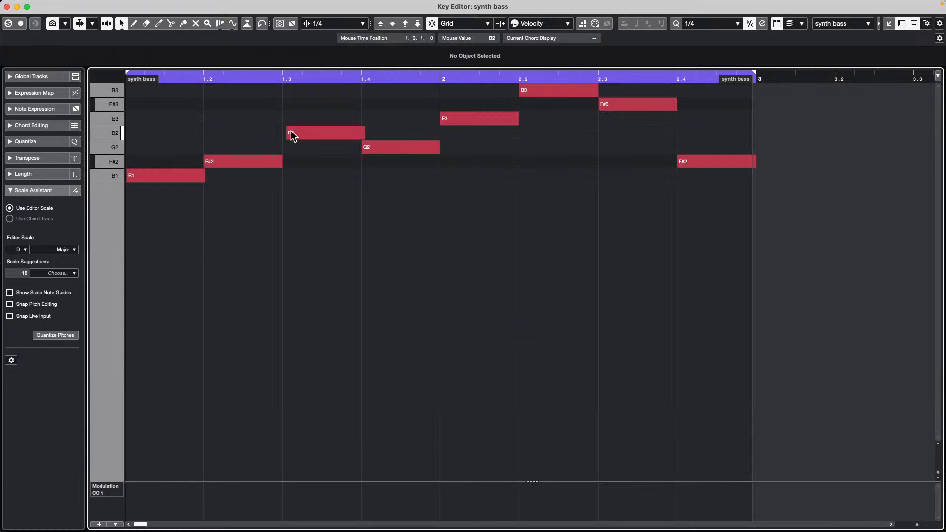
pyautogui.rightClick(149, 114)
pyautogui.click(164, 113)
# - Draw test notes E3, B3, G2 and B1, undo them, then show pitches from Scale Assistant
pyautogui.click(144, 115)
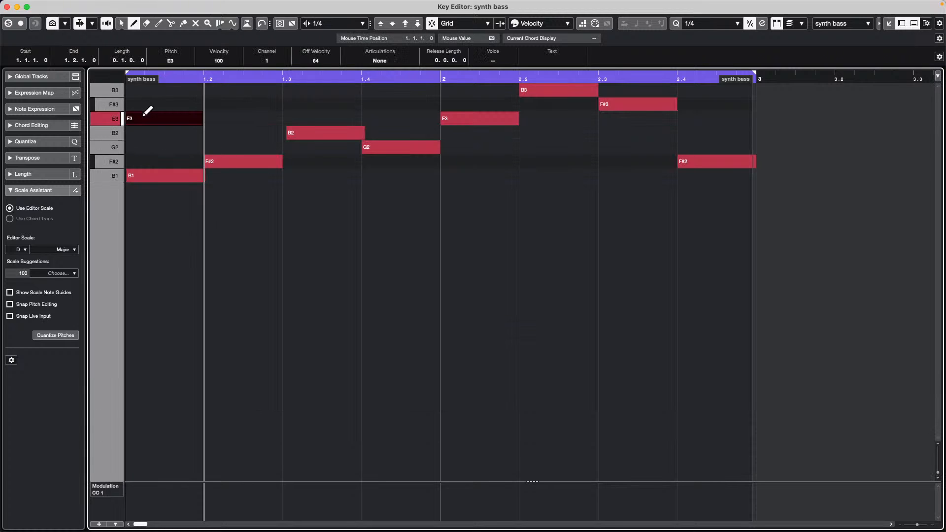
pyautogui.click(239, 89)
pyautogui.click(266, 147)
pyautogui.click(365, 176)
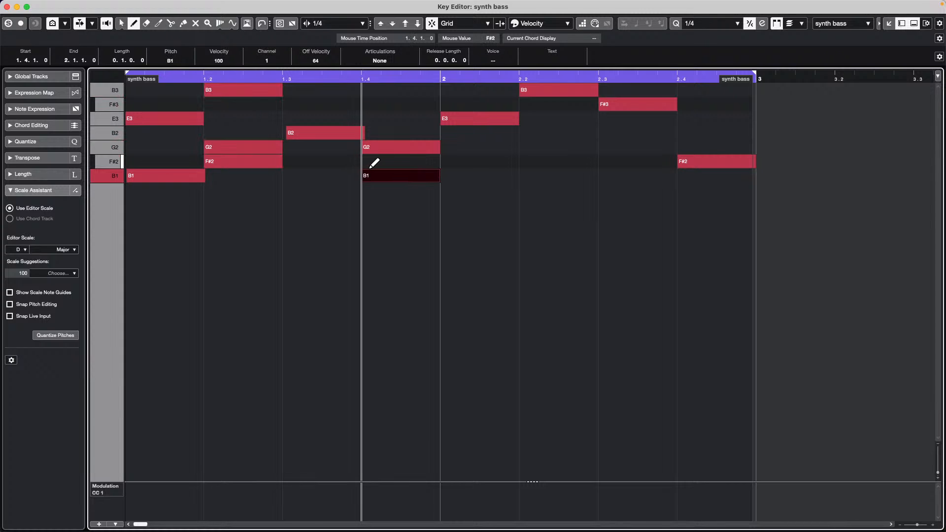
pyautogui.press('super+z')
pyautogui.press('super+z')
pyautogui.press('super+z')
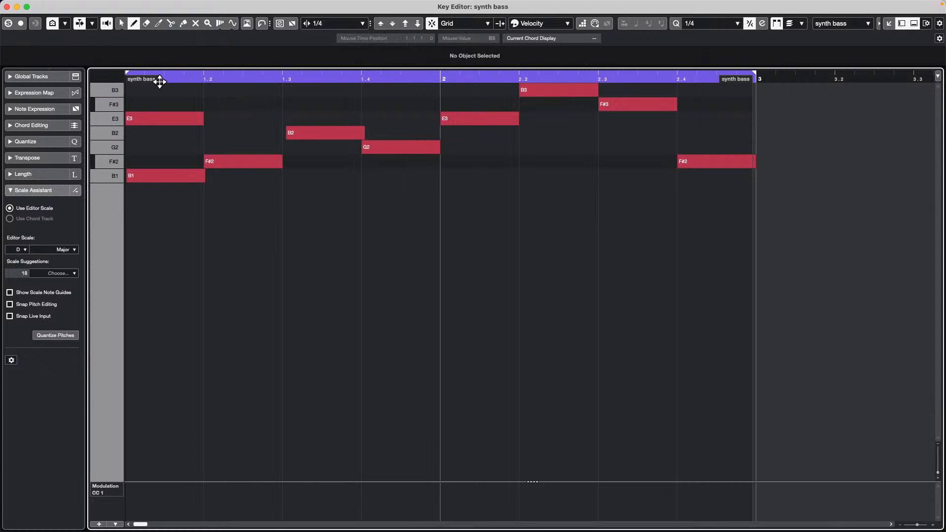
pyautogui.click(64, 22)
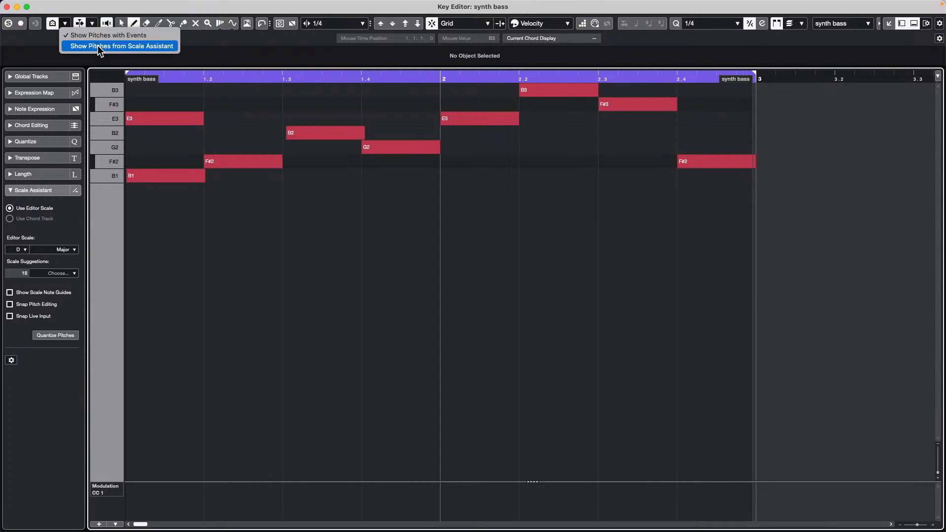
pyautogui.click(97, 45)
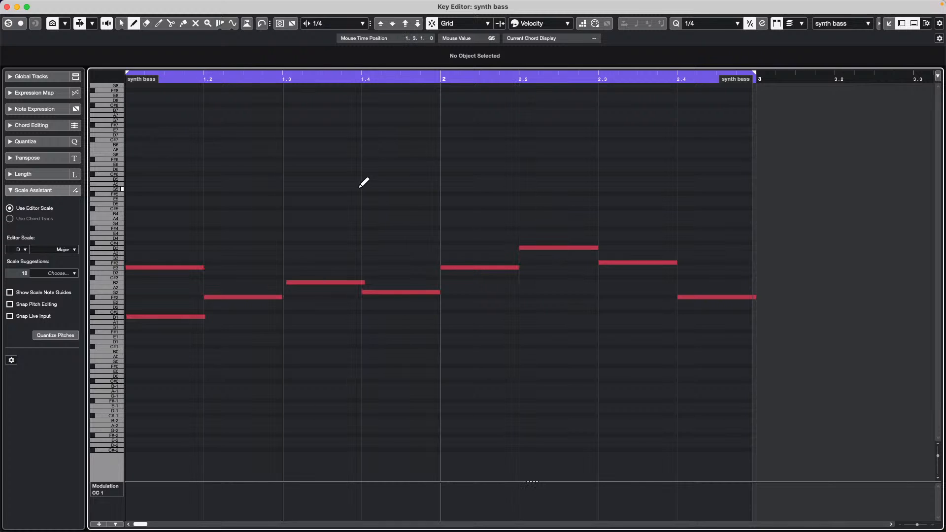
# - With piano keyboard view and Snap off, Alt-split the E3 note at bar 2 in half
pyautogui.click(51, 23)
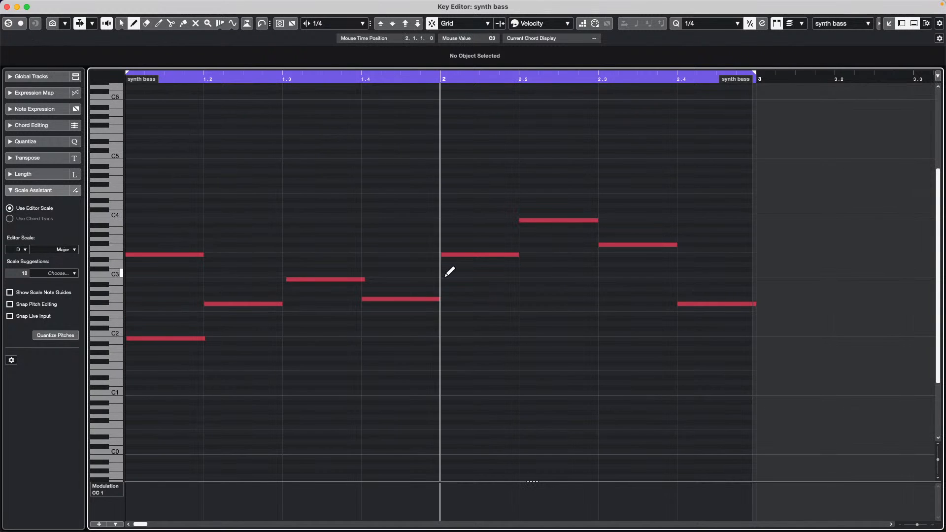
pyautogui.rightClick(439, 251)
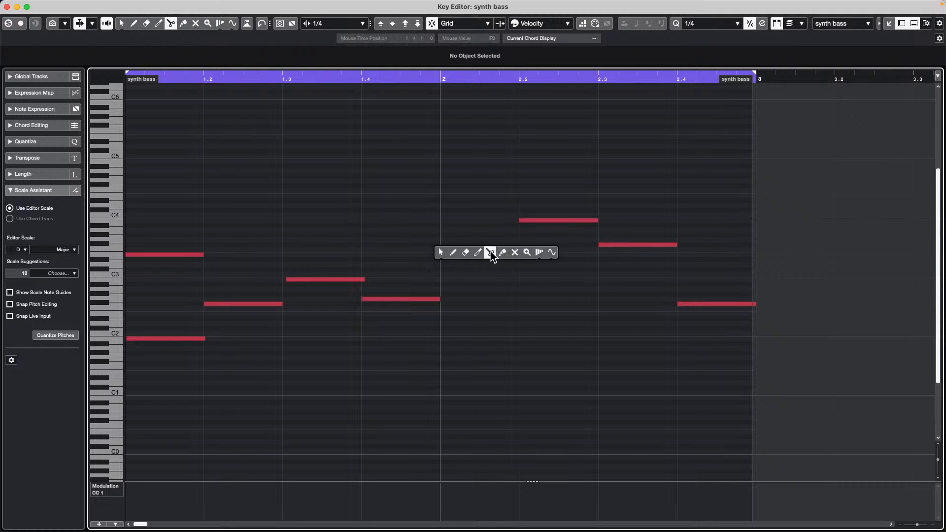
pyautogui.click(453, 253)
pyautogui.click(453, 255)
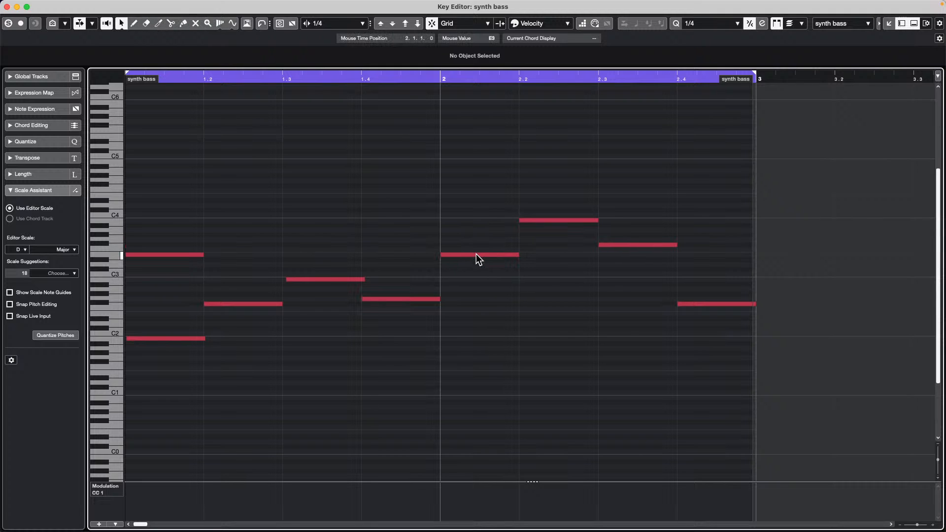
pyautogui.press('alt')
pyautogui.press('j')
pyautogui.keyDown('alt'); pyautogui.click(479, 254); pyautogui.keyUp('alt')
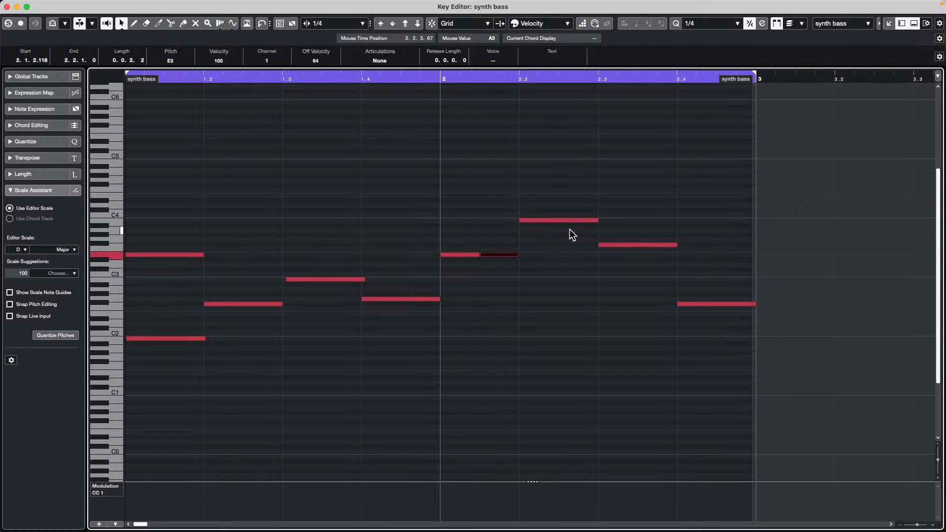
# - Chop the B3 note into equal short pieces with the Scissors and select them
pyautogui.rightClick(503, 228)
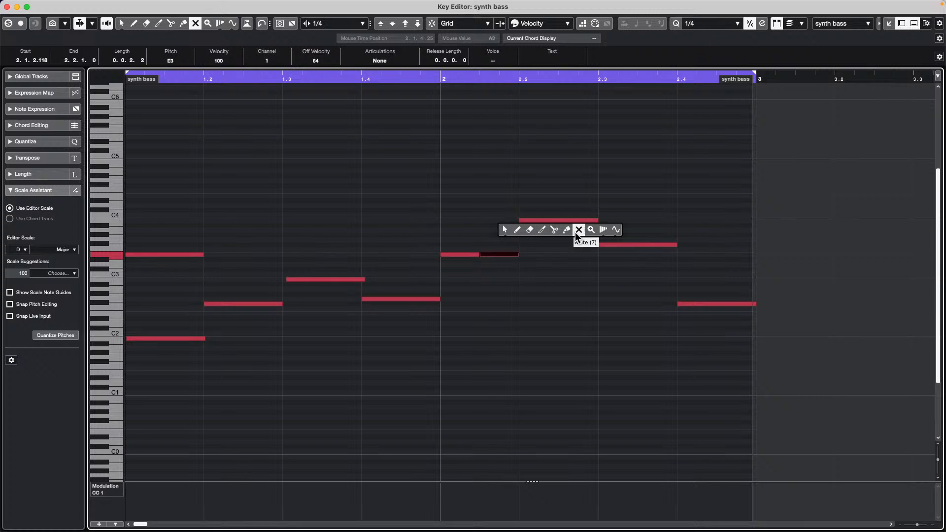
pyautogui.click(554, 229)
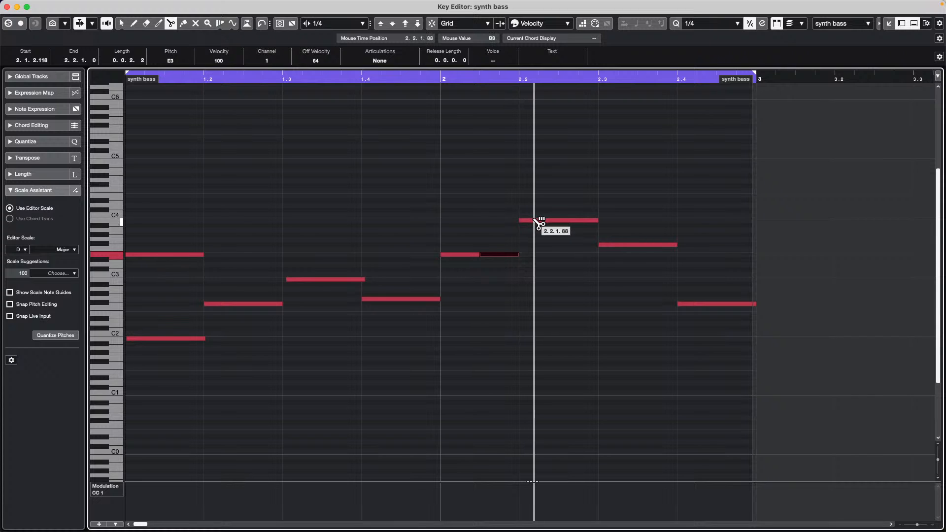
pyautogui.keyDown('alt'); pyautogui.click(534, 220); pyautogui.keyUp('alt')
pyautogui.rightClick(539, 229)
pyautogui.click(542, 240)
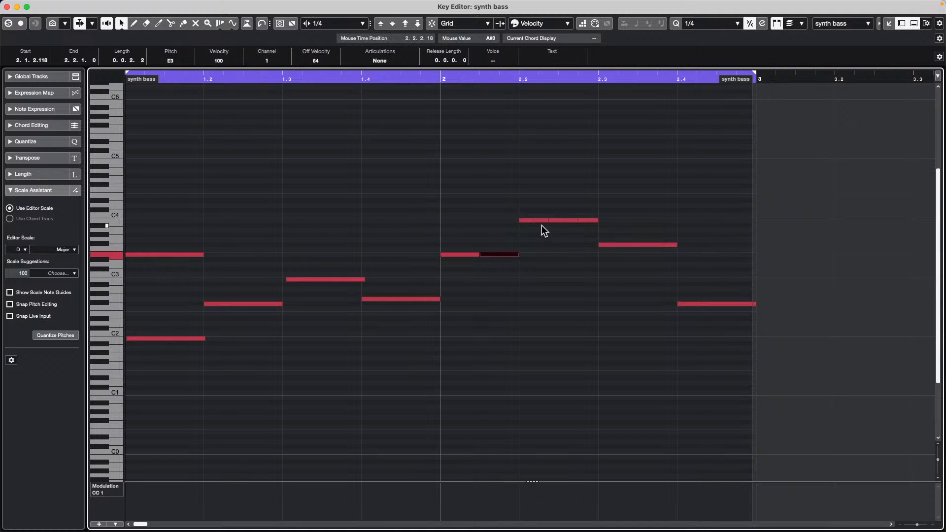
pyautogui.click(542, 221)
pyautogui.click(570, 220)
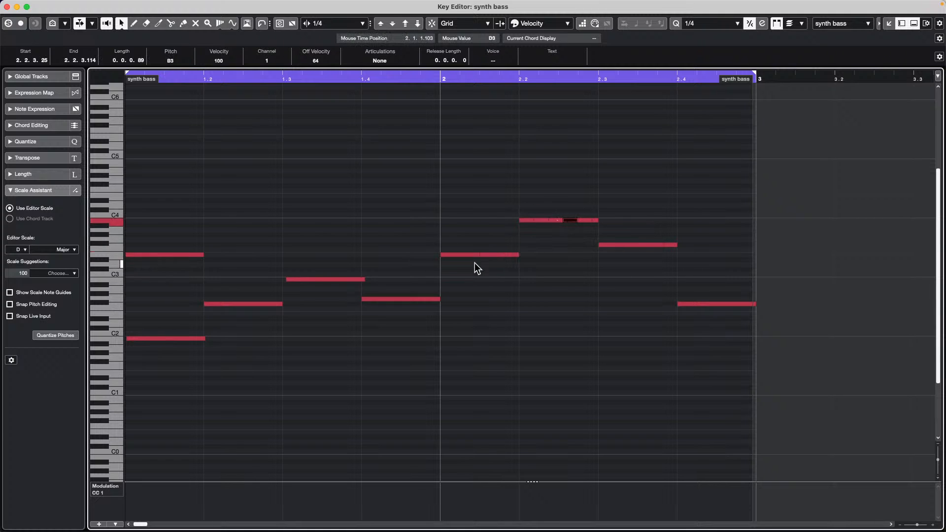
pyautogui.moveTo(530, 201); pyautogui.dragTo(572, 227)
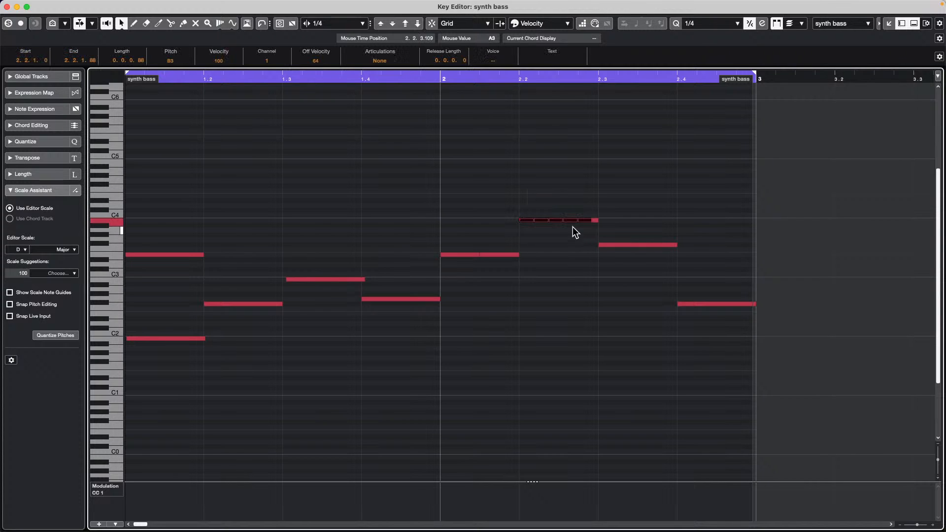
# - Transpose the pieces to C#4, A#3 and C#4 with the arrow keys, then deselect
pyautogui.click(543, 223)
pyautogui.press('Up')
pyautogui.press('Up')
pyautogui.press('Right')
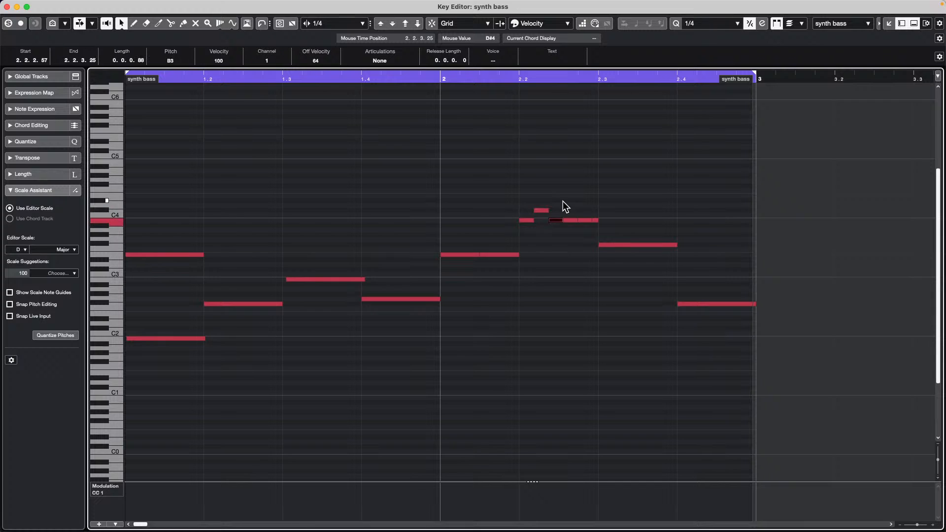
pyautogui.press('Down')
pyautogui.press('Right')
pyautogui.press('Right')
pyautogui.press('Up')
pyautogui.press('Up')
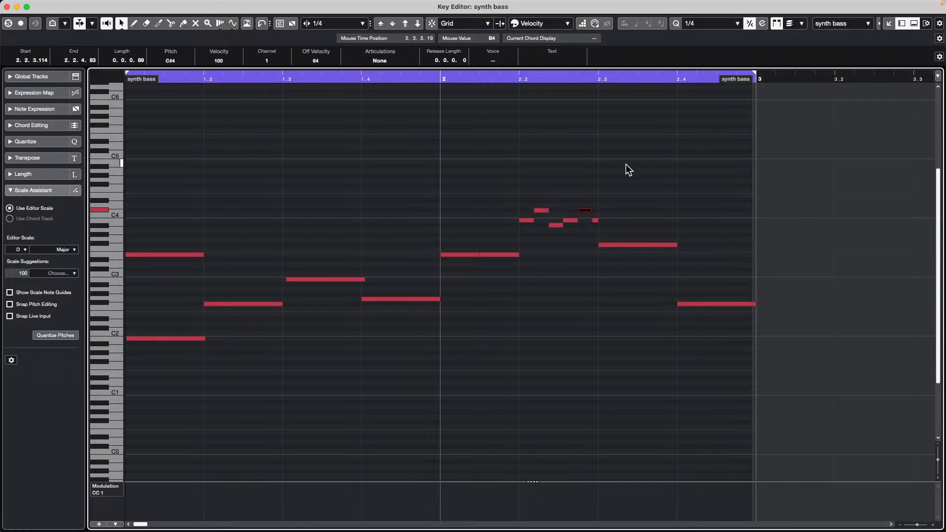
pyautogui.click(363, 228)
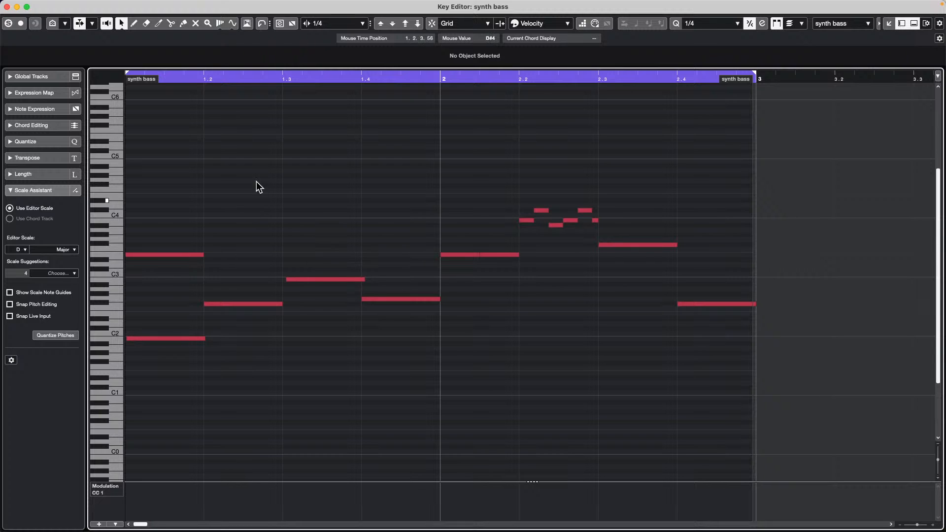
pyautogui.moveTo(175, 4)
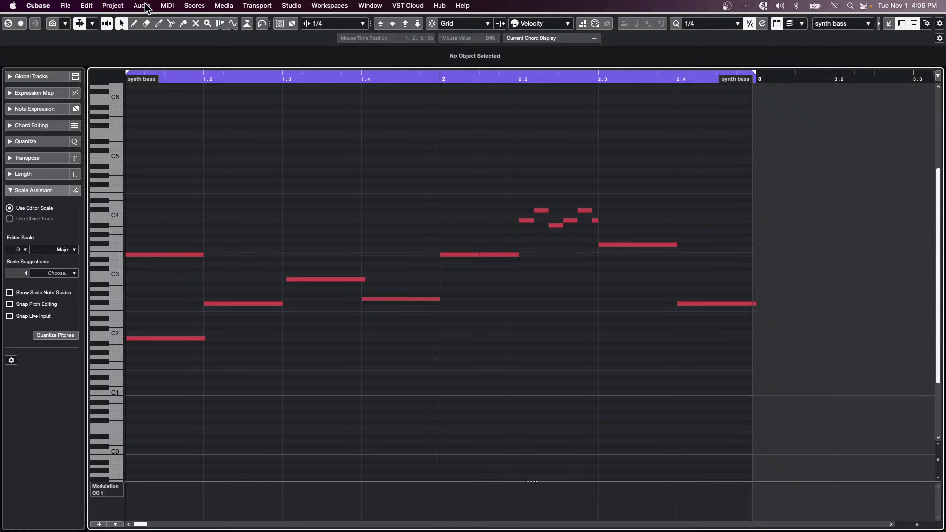
# - Show an enlarged Velocity controller lane and draw lower velocities for the middle notes
pyautogui.click(113, 485)
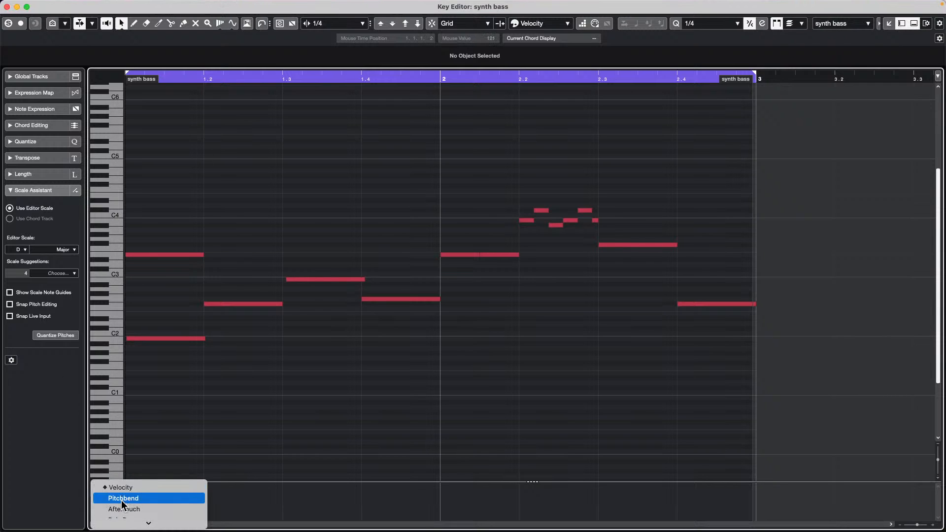
pyautogui.click(129, 487)
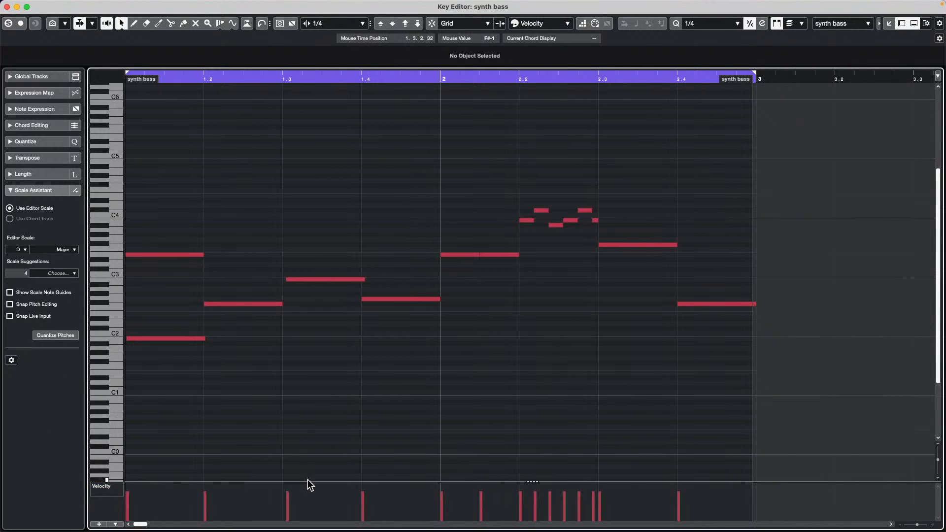
pyautogui.moveTo(307, 481); pyautogui.dragTo(309, 363)
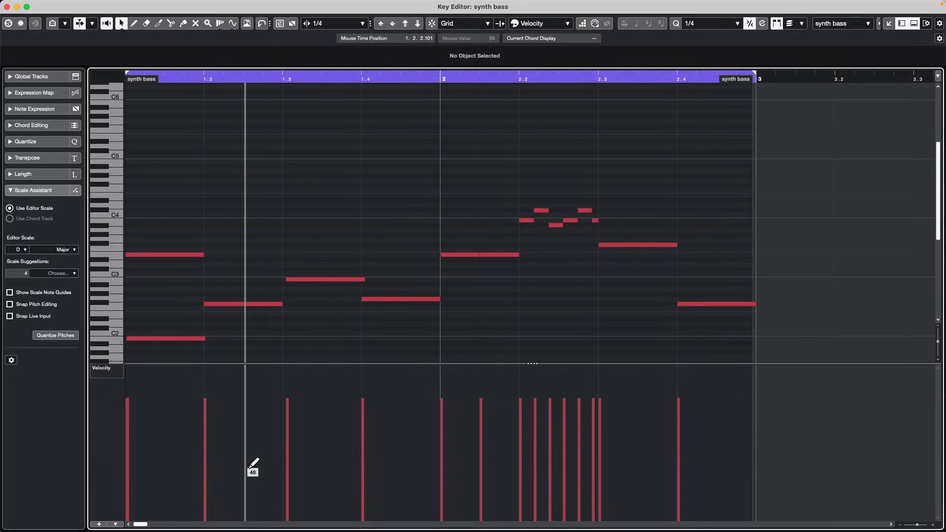
pyautogui.moveTo(249, 467)
pyautogui.mouseDown()
pyautogui.moveTo(631, 394)
pyautogui.moveTo(443, 413)
pyautogui.moveTo(568, 492)
pyautogui.moveTo(376, 440)
pyautogui.mouseUp()
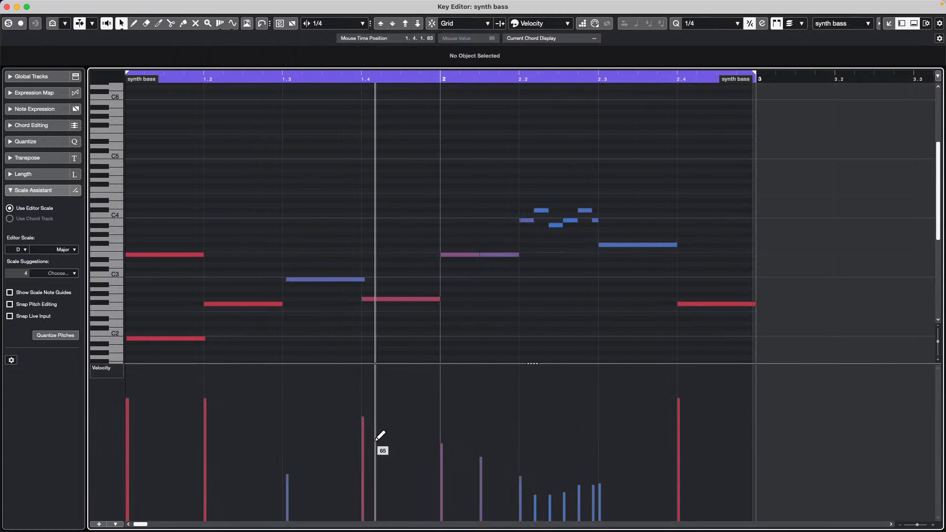
# - Select notes from beat 1.3 to 2.3 and tilt and compress their velocities into a rising ramp
pyautogui.rightClick(317, 439)
pyautogui.click(317, 439)
pyautogui.moveTo(267, 166); pyautogui.dragTo(682, 301)
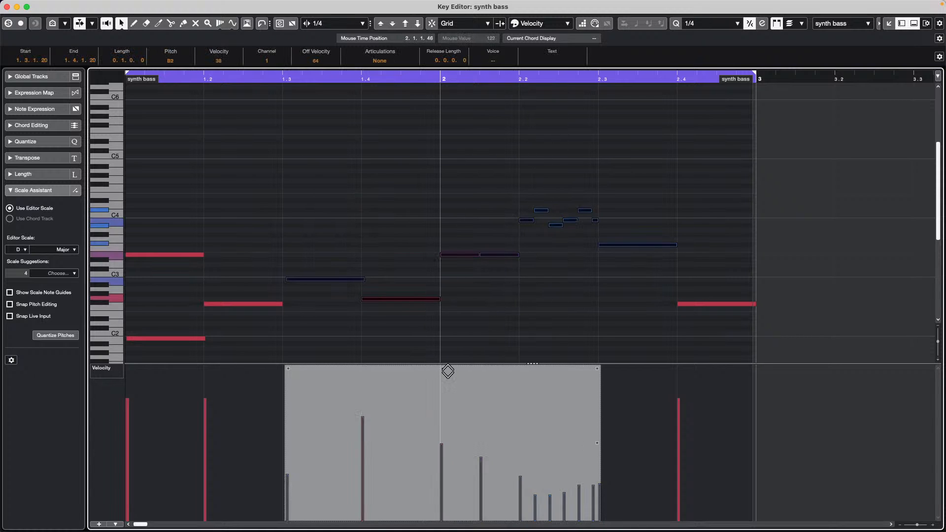
pyautogui.moveTo(447, 372)
pyautogui.mouseDown()
pyautogui.moveTo(428, 297)
pyautogui.moveTo(441, 358)
pyautogui.mouseUp()
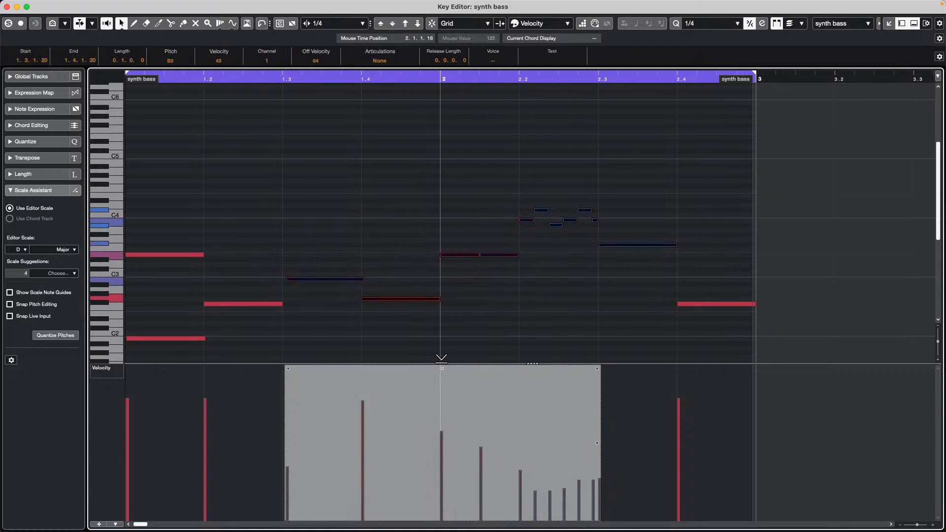
pyautogui.moveTo(597, 368); pyautogui.dragTo(589, 309)
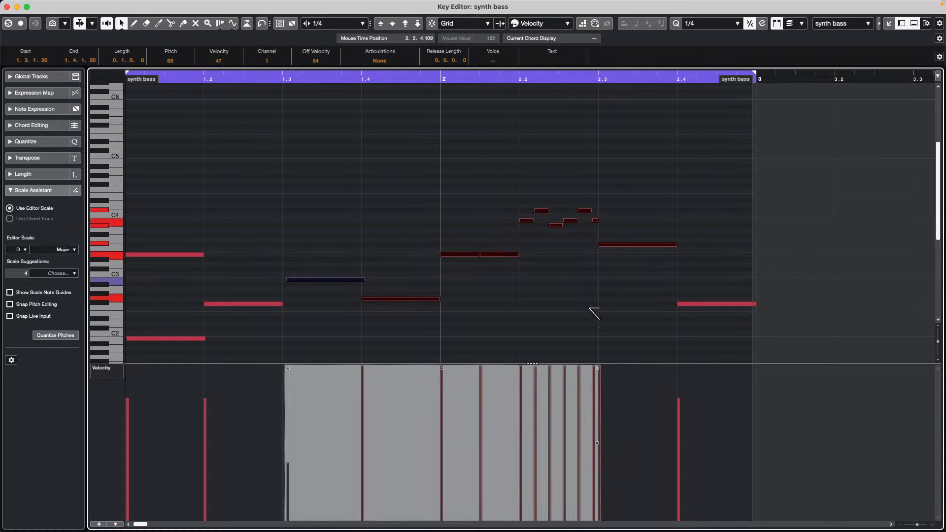
pyautogui.moveTo(288, 369); pyautogui.dragTo(264, 433)
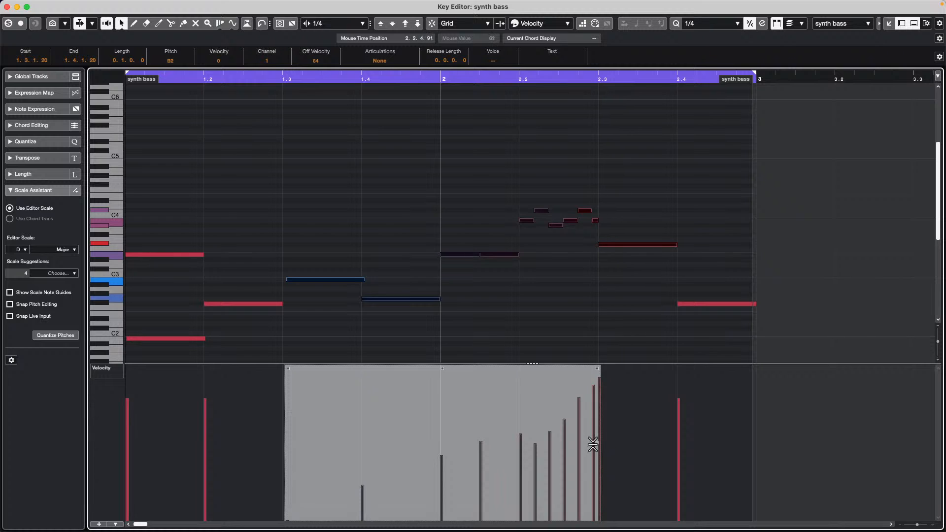
pyautogui.moveTo(592, 444); pyautogui.dragTo(584, 498)
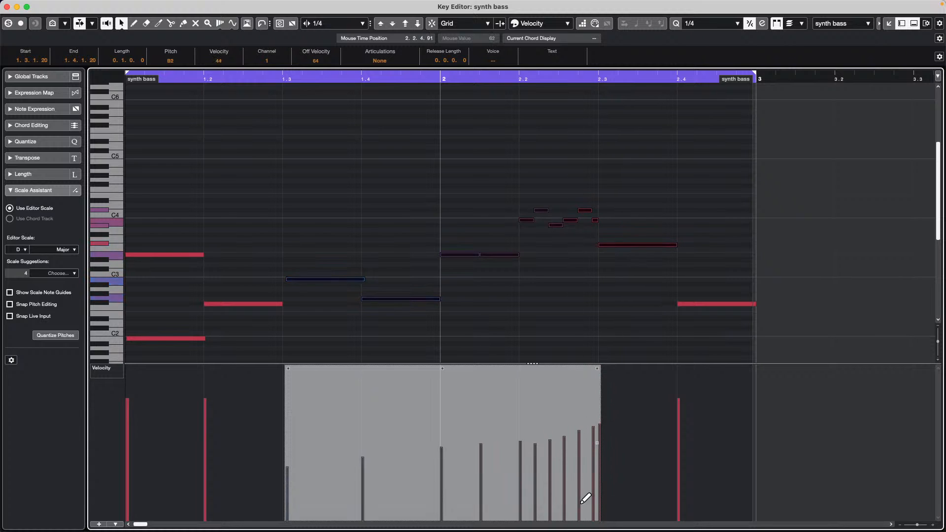
pyautogui.click(439, 235)
# - Switch back to the Draw tool and close the Key Editor
pyautogui.rightClick(378, 193)
pyautogui.click(404, 194)
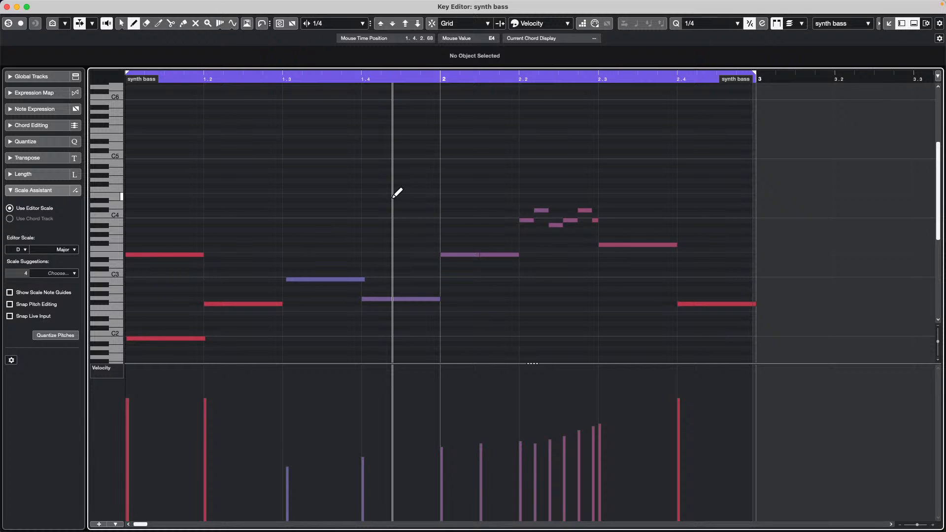
pyautogui.click(7, 6)
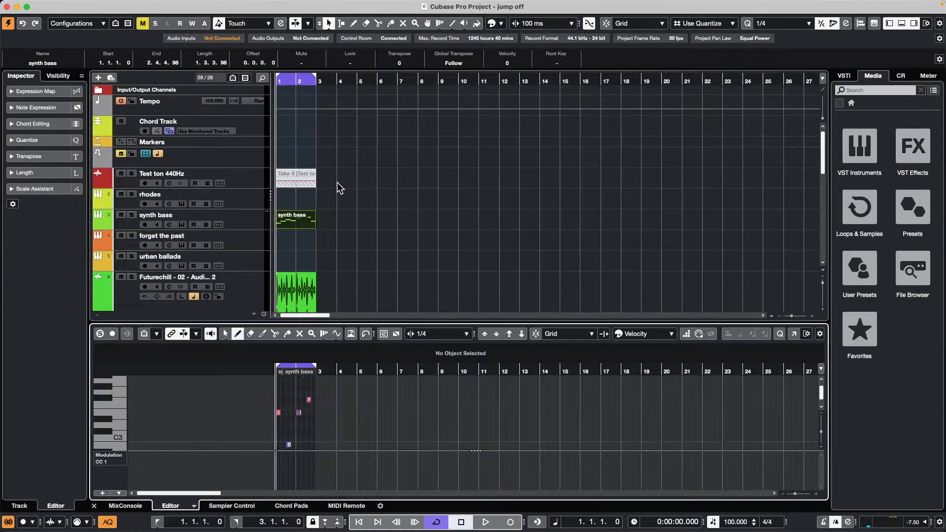
# - Switch between the synth bass and rhodes tracks, record-enabling rhodes and showing Inspector routing
pyautogui.click(303, 226)
pyautogui.click(250, 217)
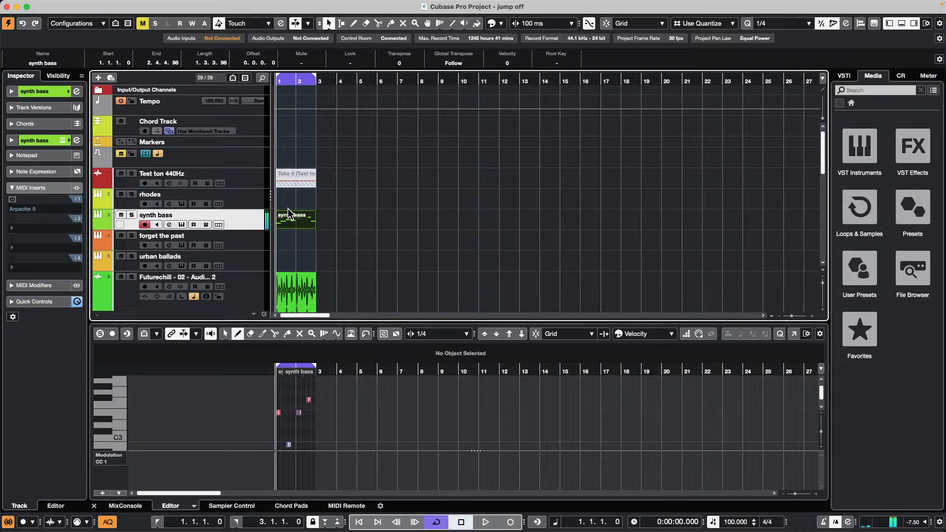
pyautogui.click(244, 201)
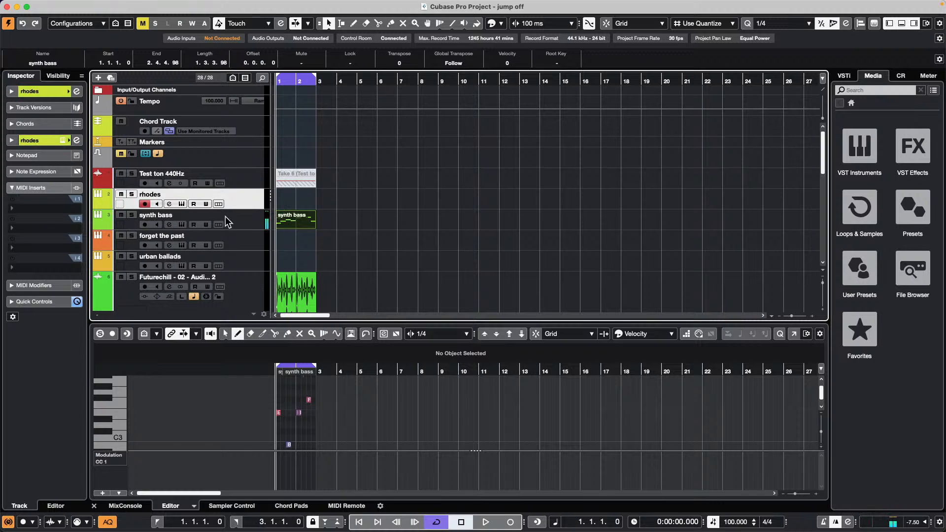
pyautogui.click(146, 229)
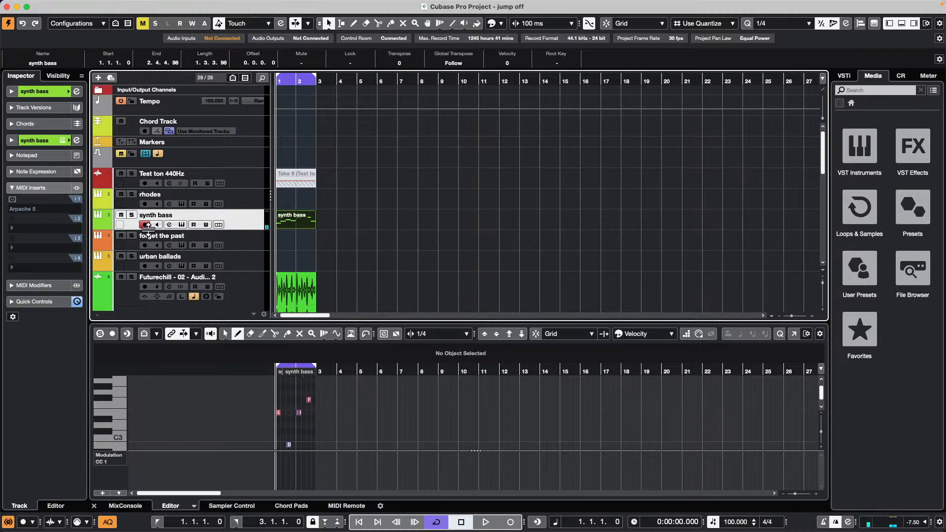
pyautogui.click(147, 203)
pyautogui.click(19, 93)
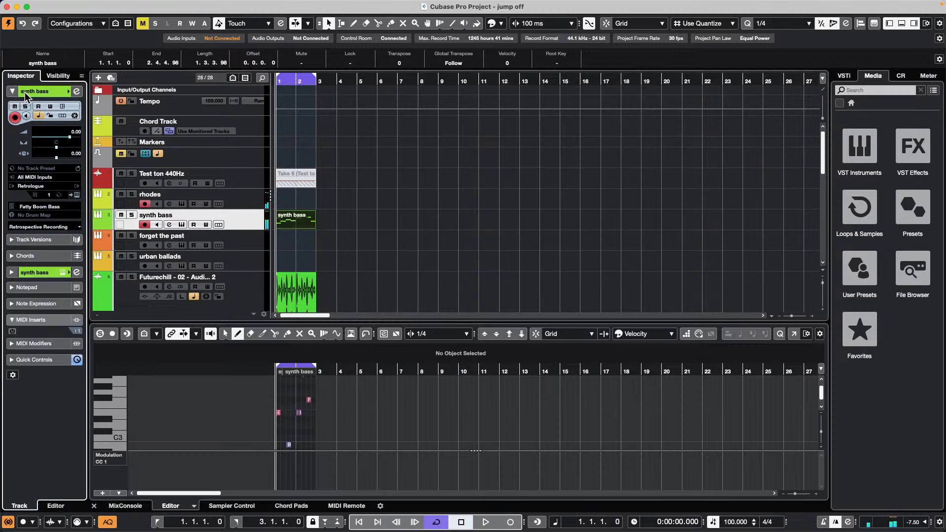
pyautogui.click(243, 197)
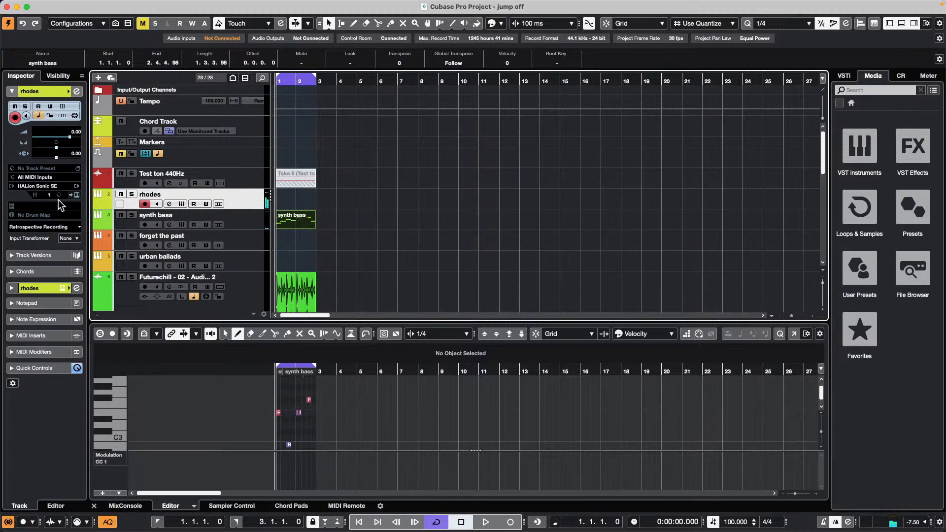
pyautogui.click(250, 221)
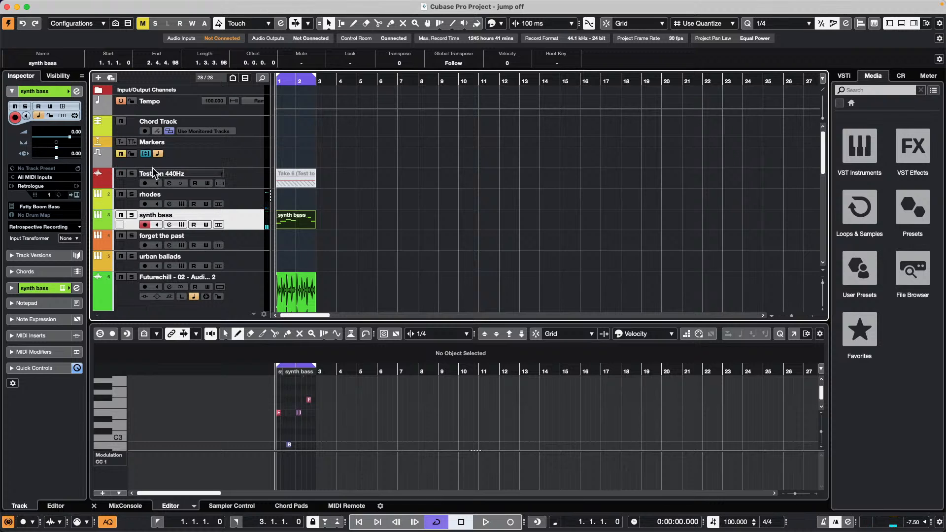
# - Set the rhodes track's MIDI input to Steinberg UR24C Port1
pyautogui.click(256, 196)
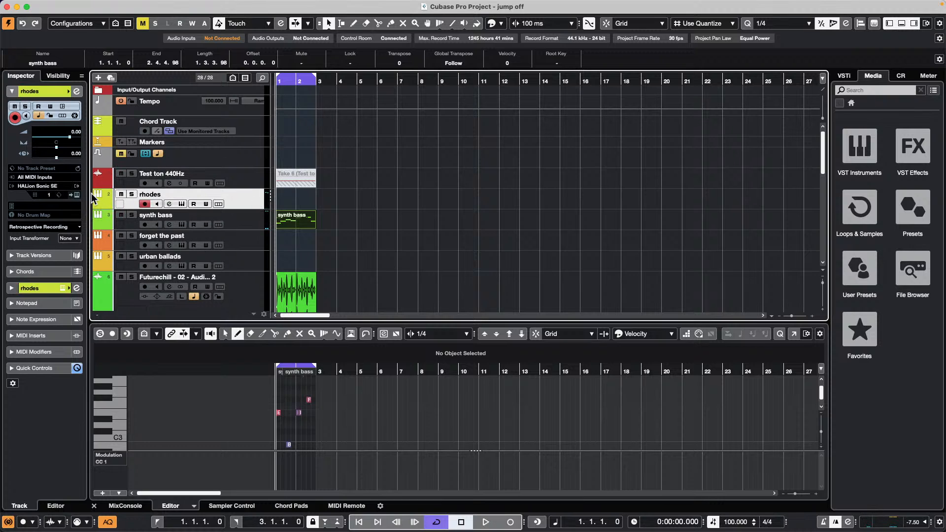
pyautogui.click(30, 177)
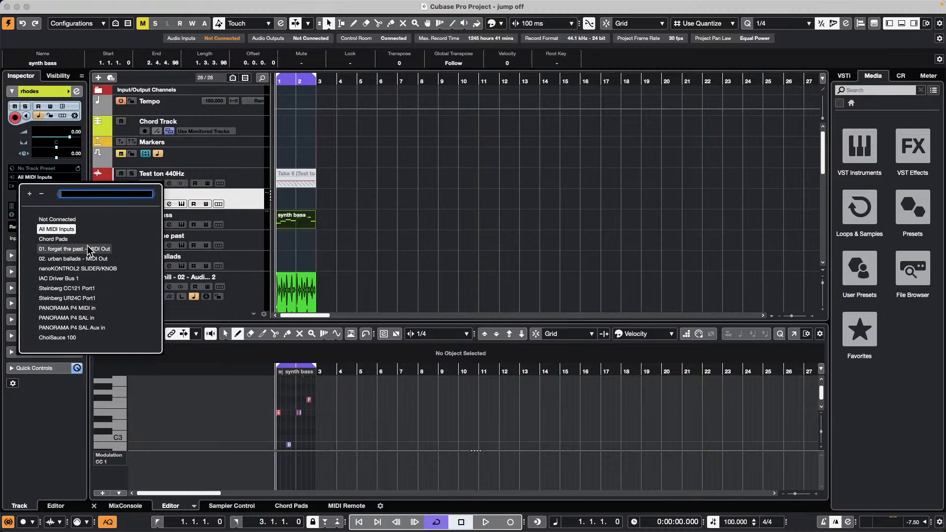
pyautogui.click(86, 299)
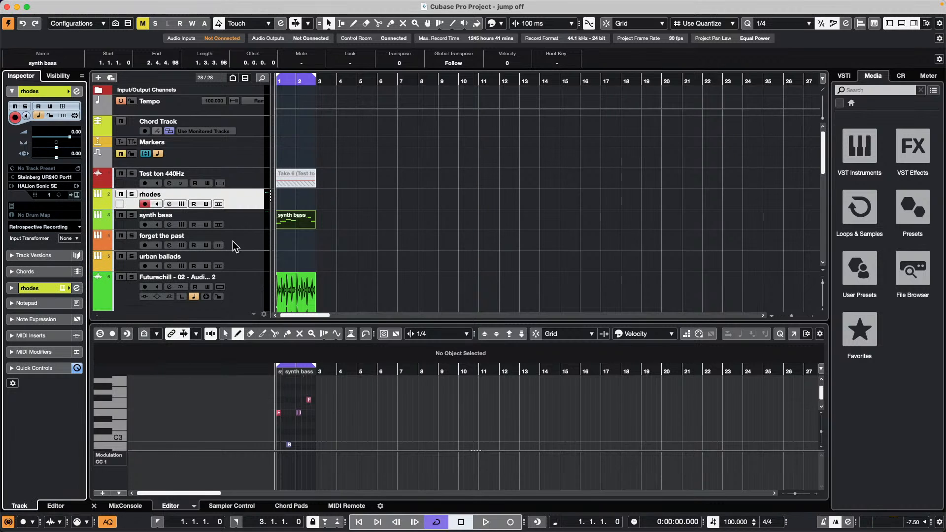
# - Keep Retrologue on synth bass and set its MIDI input to PANORAMA P4 MIDI in
pyautogui.click(247, 223)
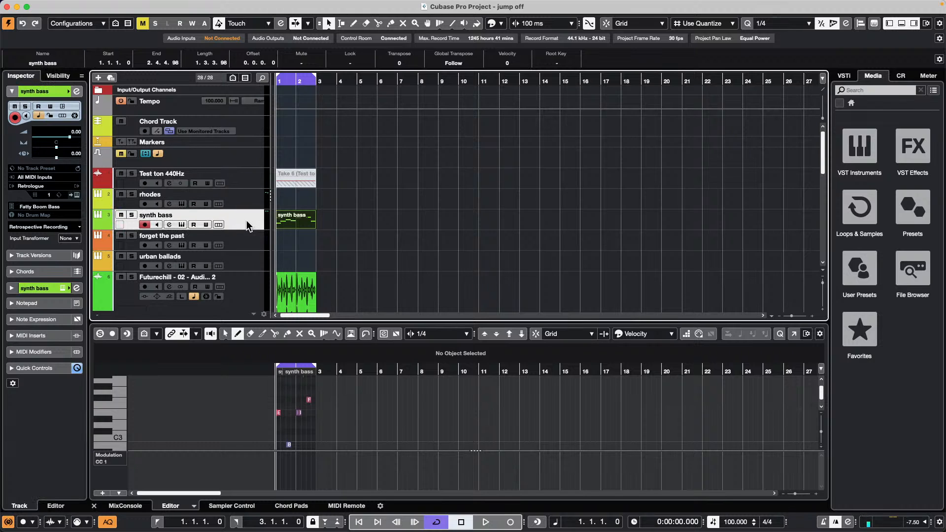
pyautogui.click(40, 185)
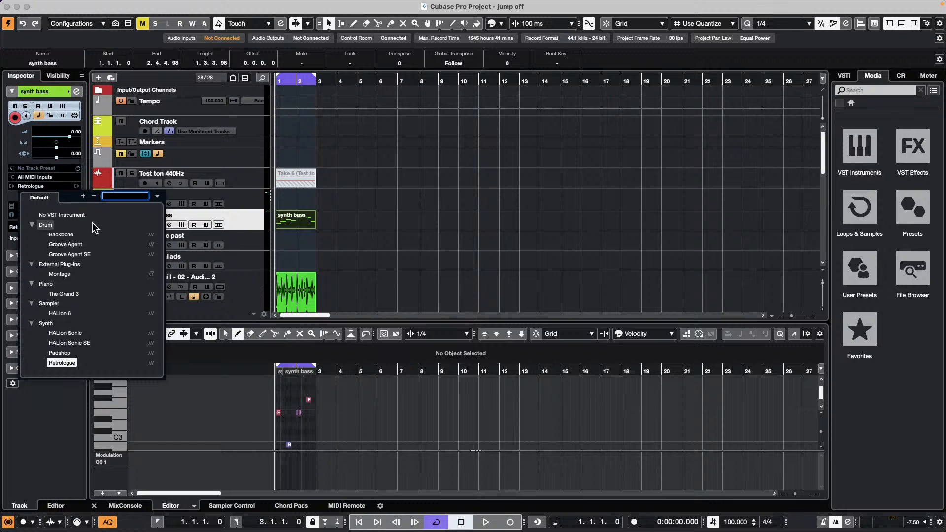
pyautogui.click(66, 181)
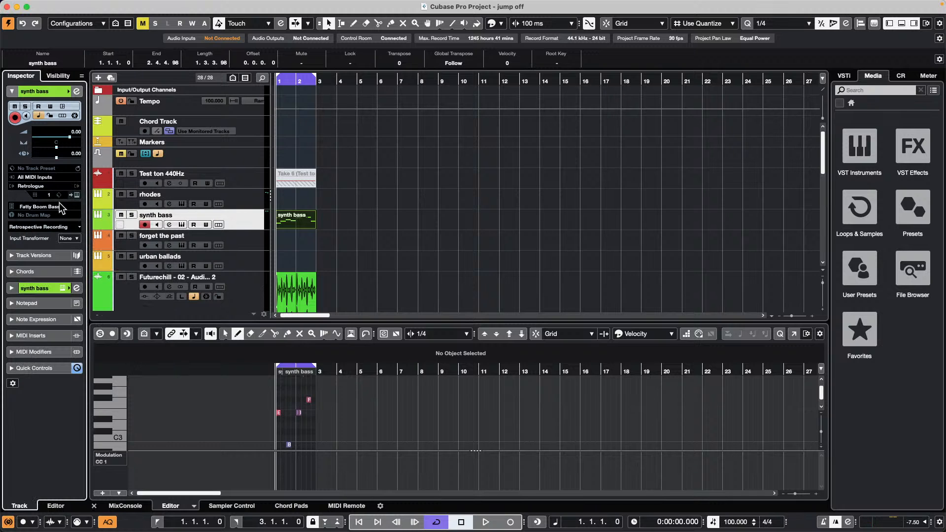
pyautogui.click(48, 177)
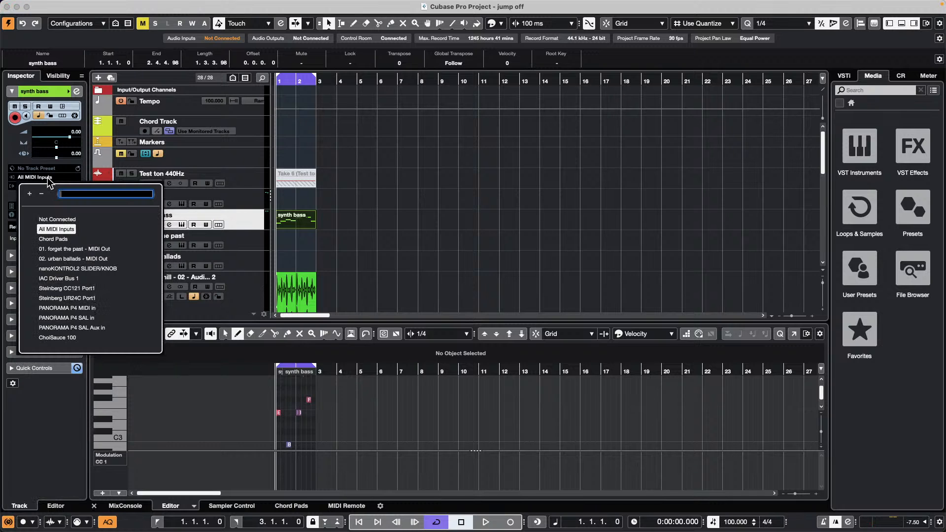
pyautogui.click(78, 309)
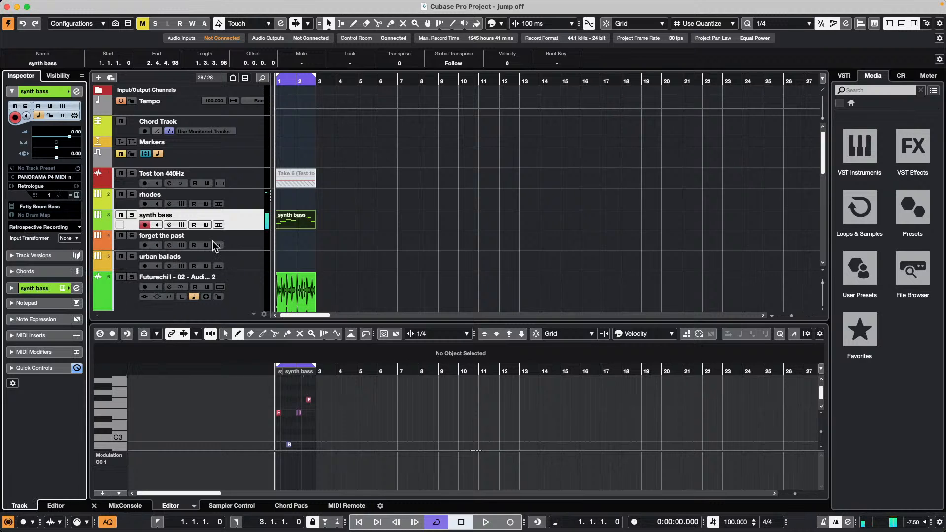
# - View the rhodes and synth bass context menus, then show synth bass's input list with PANORAMA P4 MIDI in
pyautogui.rightClick(256, 200)
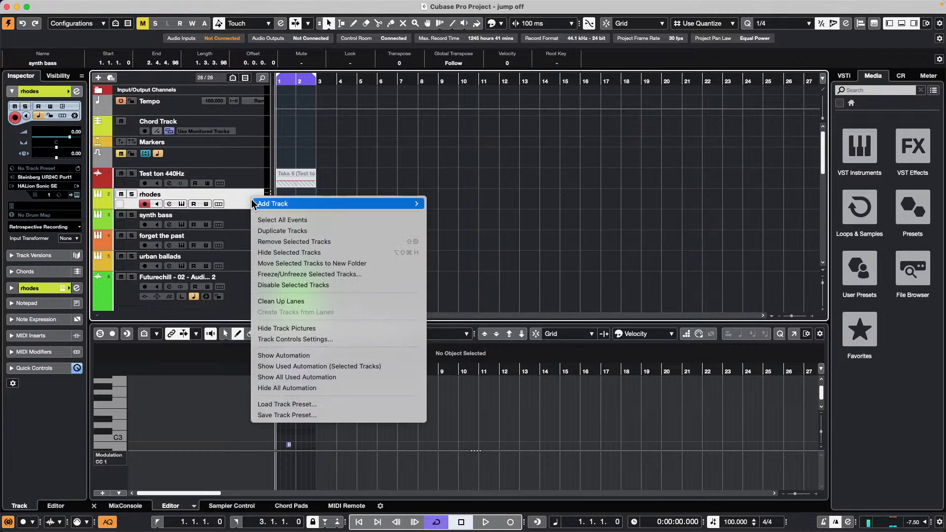
pyautogui.click(208, 220)
pyautogui.rightClick(240, 222)
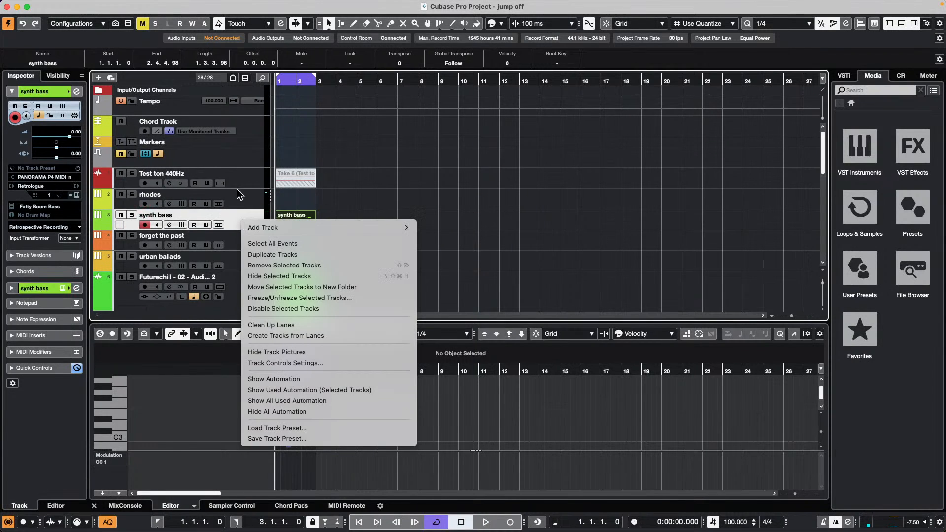
pyautogui.click(41, 177)
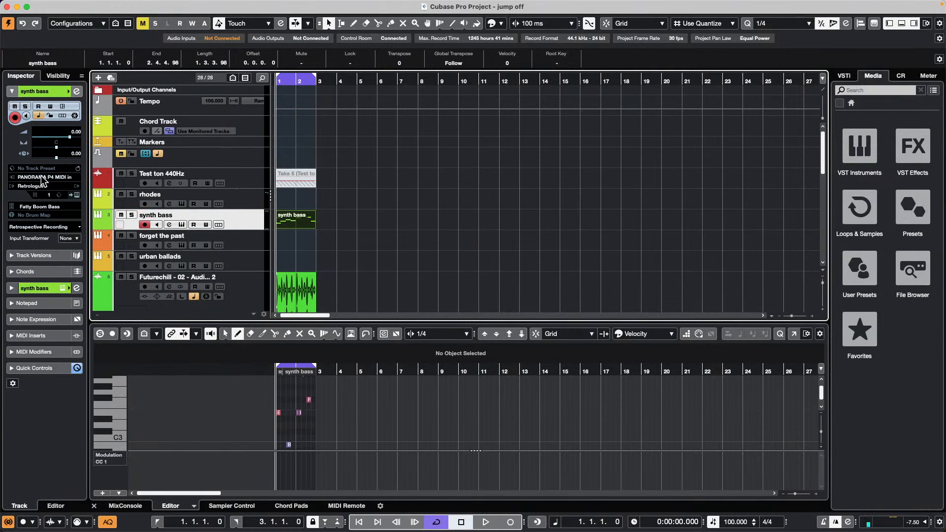
pyautogui.click(42, 178)
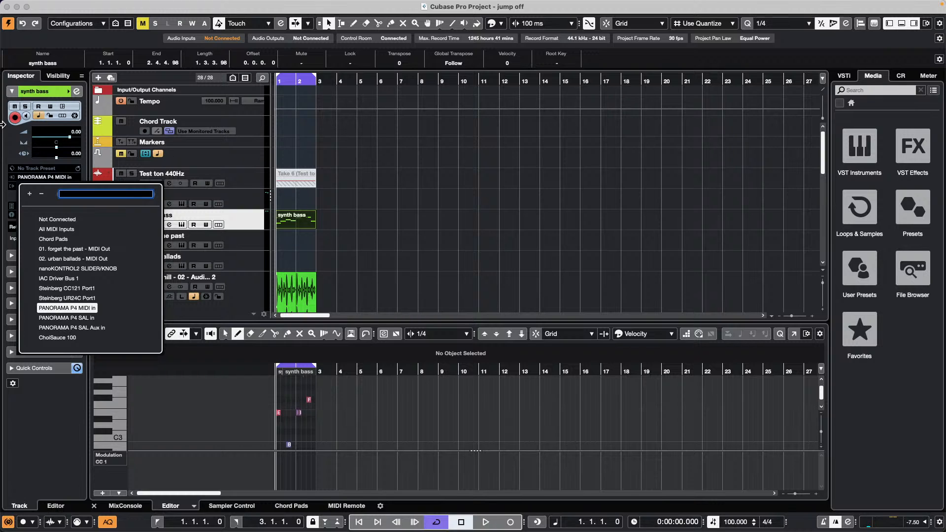
# - Import the We Are Steinberg .mp4 from the Export Video folder via File > Import > Video File
pyautogui.click(65, 5)
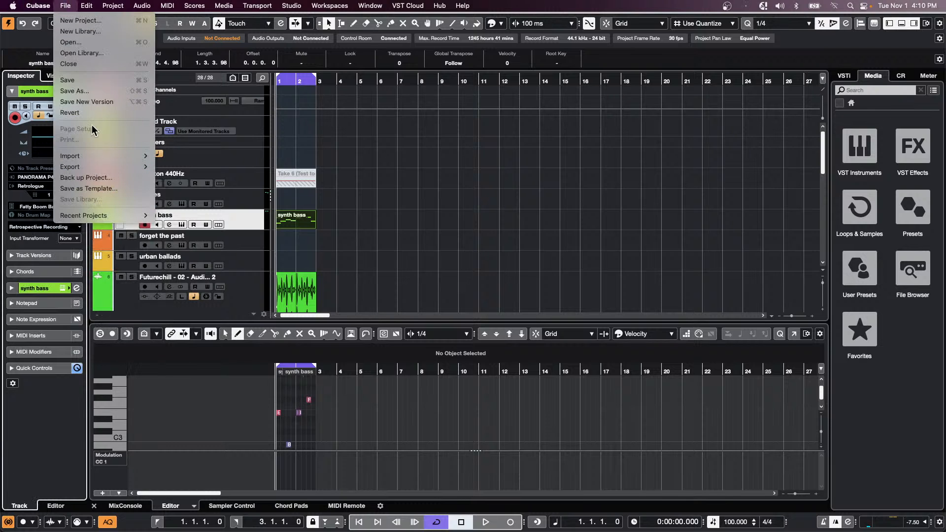
pyautogui.moveTo(101, 167)
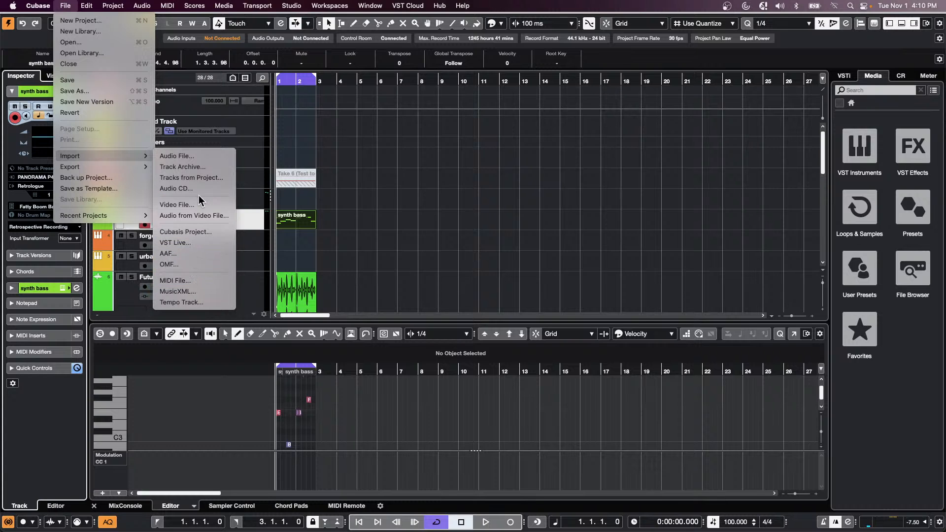
pyautogui.click(200, 216)
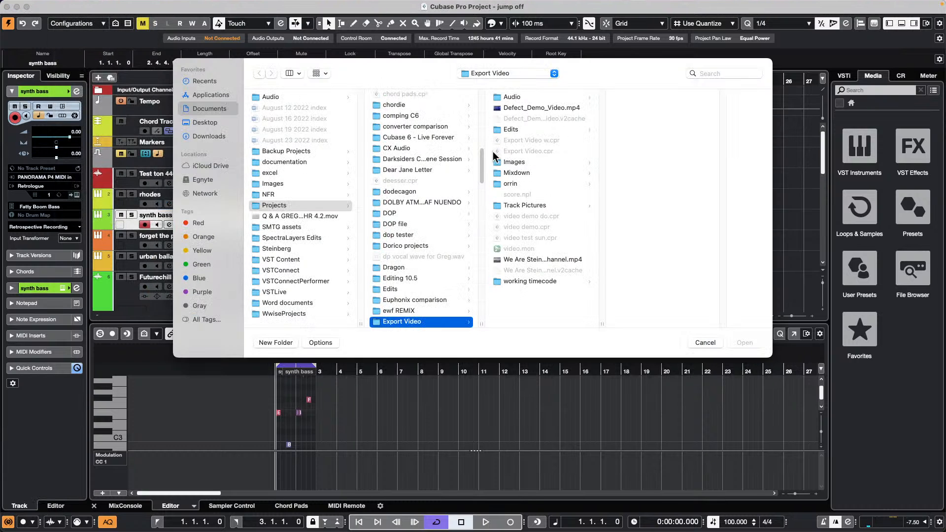
pyautogui.doubleClick(544, 259)
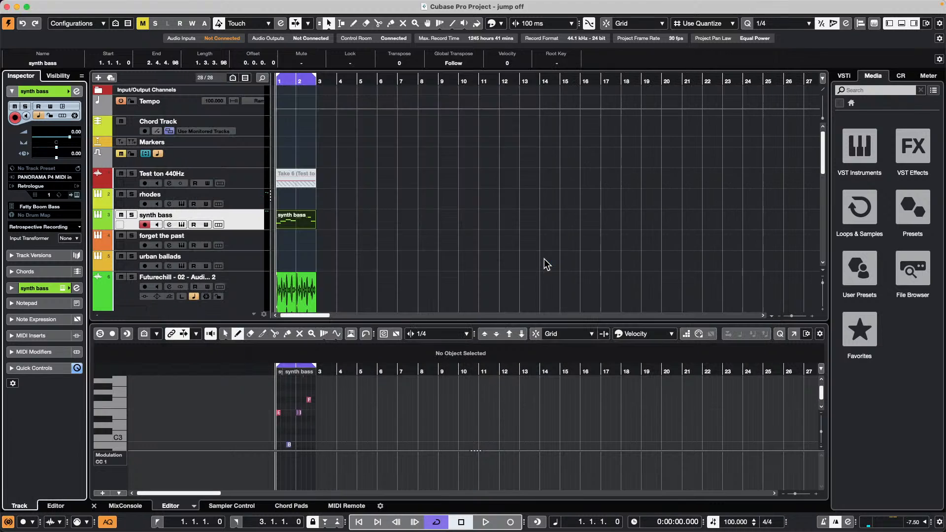
pyautogui.scroll(-15, 457, 194)
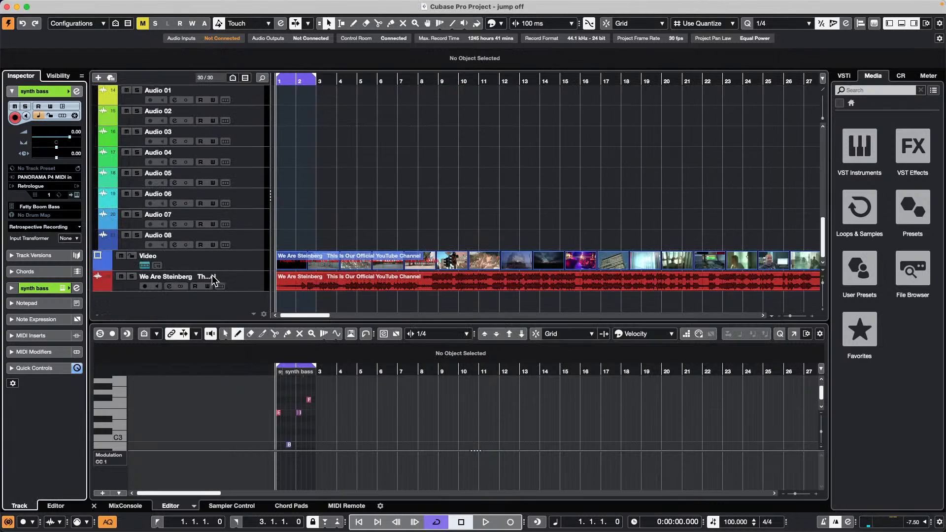
pyautogui.click(246, 266)
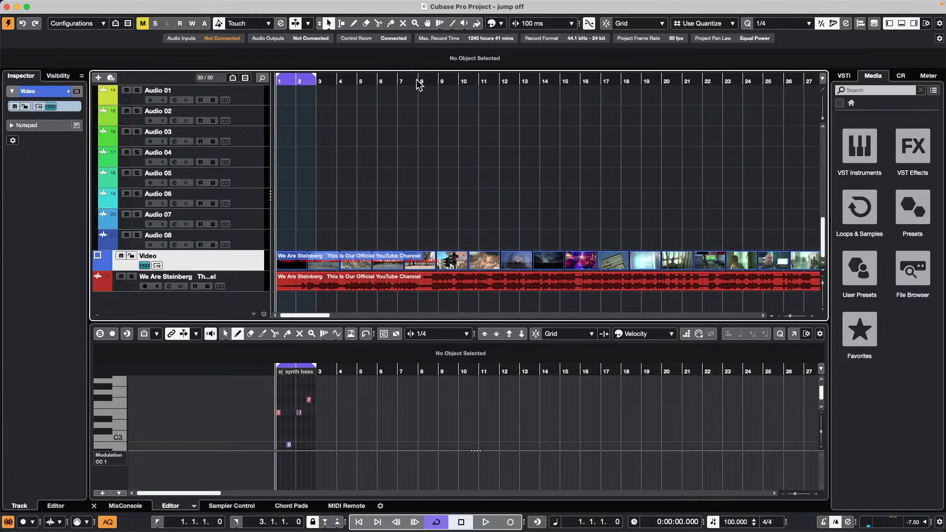
pyautogui.moveTo(419, 81); pyautogui.dragTo(422, 133)
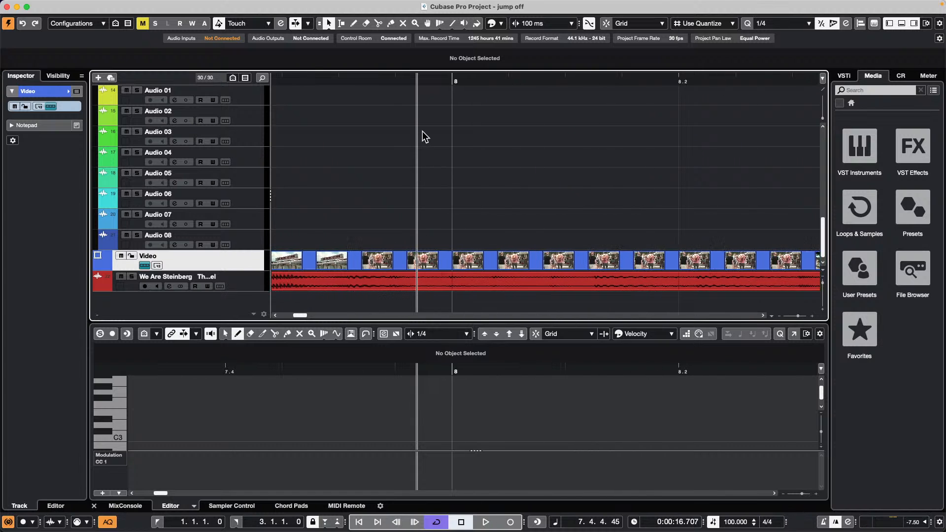
pyautogui.click(547, 78)
pyautogui.moveTo(548, 79); pyautogui.dragTo(469, 95)
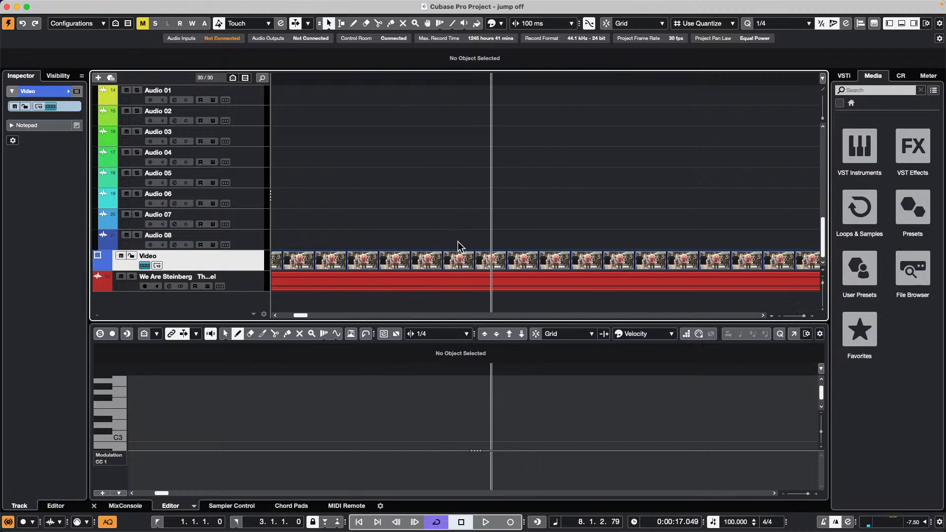
pyautogui.moveTo(497, 76); pyautogui.dragTo(494, 1)
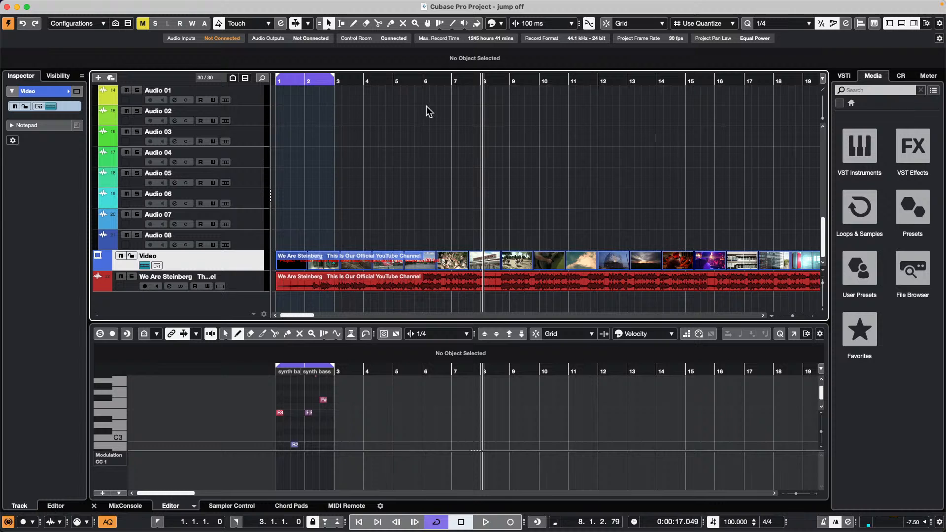
pyautogui.click(435, 81)
pyautogui.moveTo(435, 81); pyautogui.dragTo(467, 86)
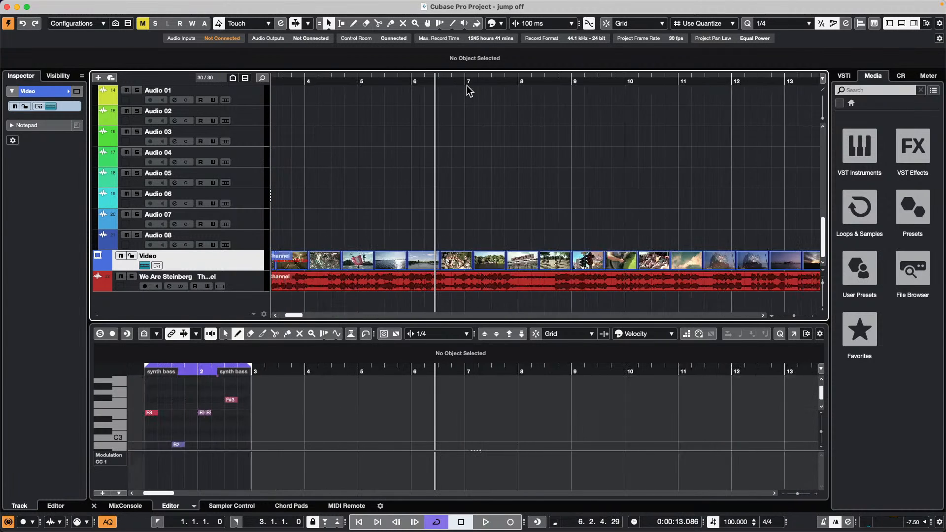
pyautogui.click(506, 82)
pyautogui.moveTo(545, 81); pyautogui.dragTo(601, 134)
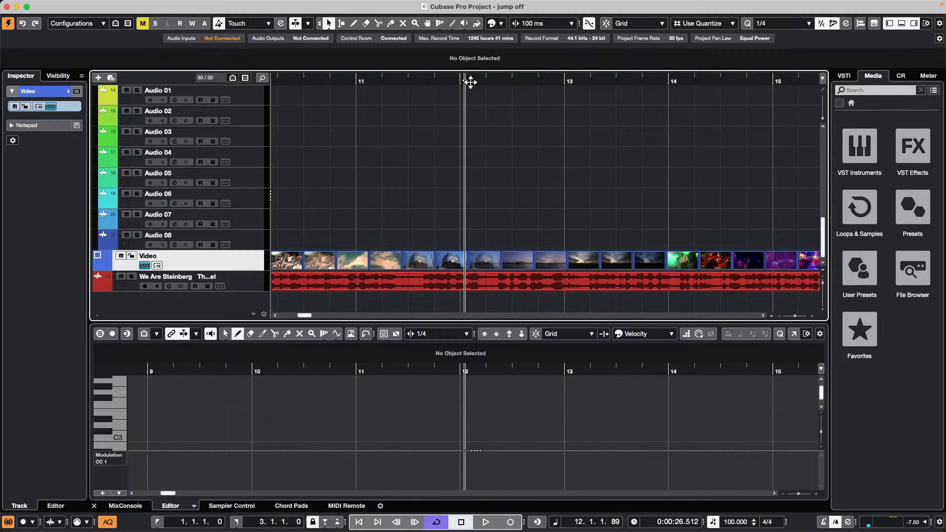
pyautogui.click(410, 81)
pyautogui.moveTo(411, 94); pyautogui.dragTo(677, 128)
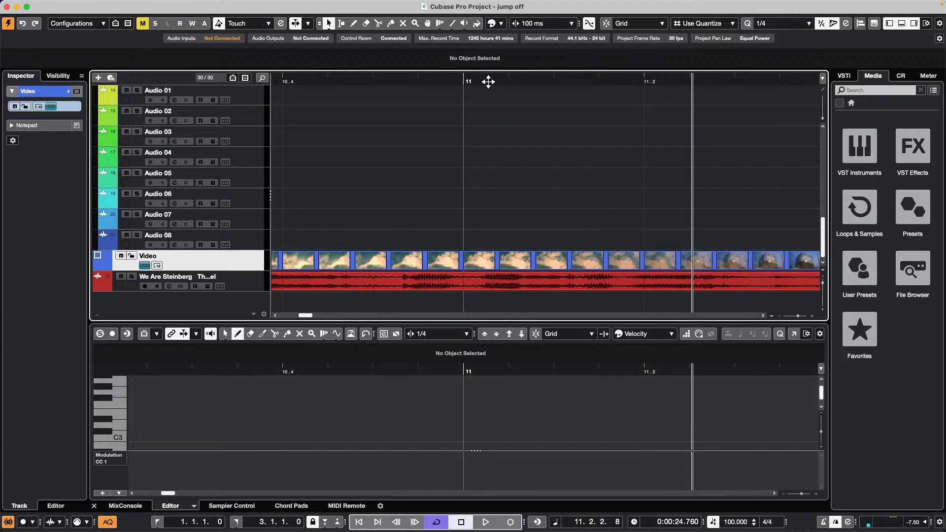
pyautogui.moveTo(488, 80); pyautogui.dragTo(472, 19)
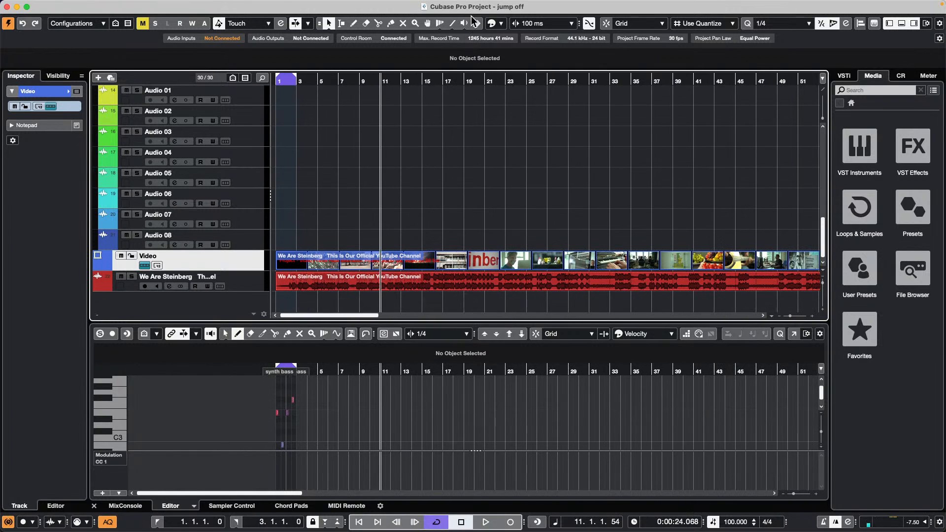
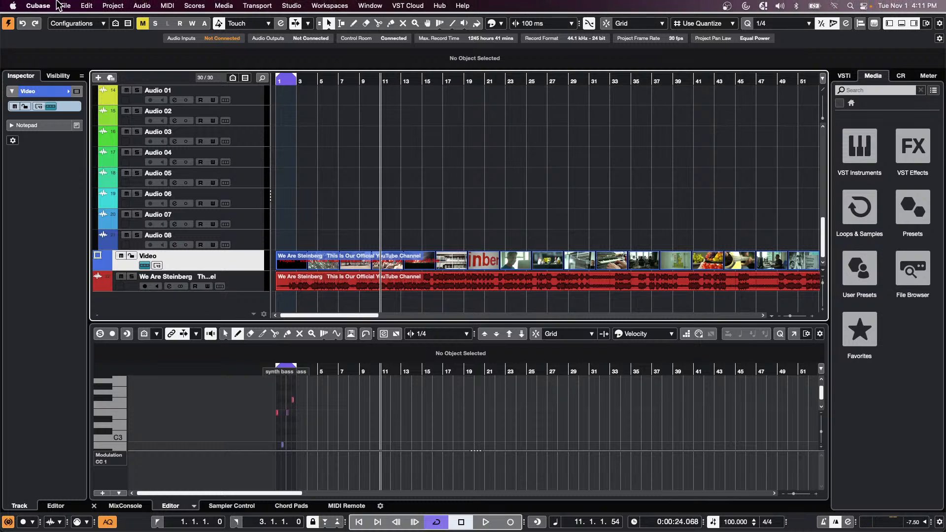
# - Create an empty project whose location is a new folder named 'October 31 2022'
pyautogui.click(38, 5)
pyautogui.moveTo(65, 6)
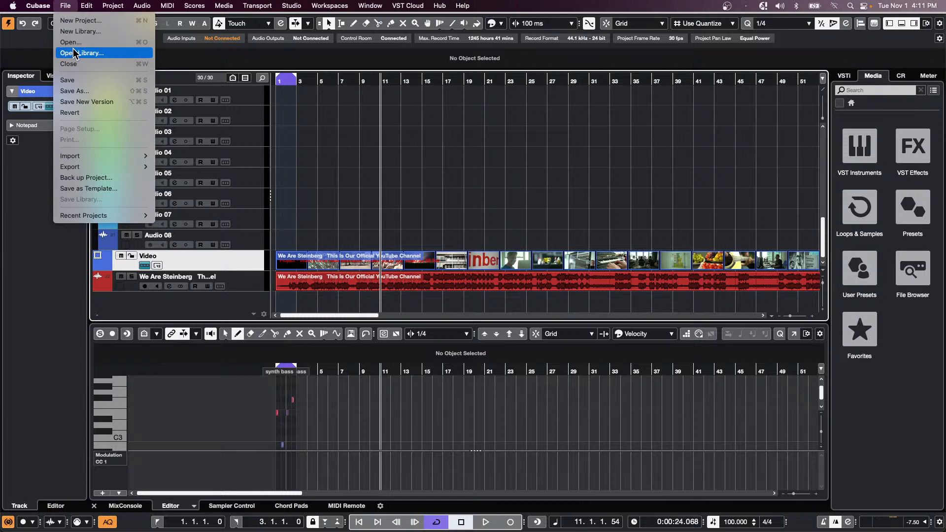
pyautogui.click(81, 22)
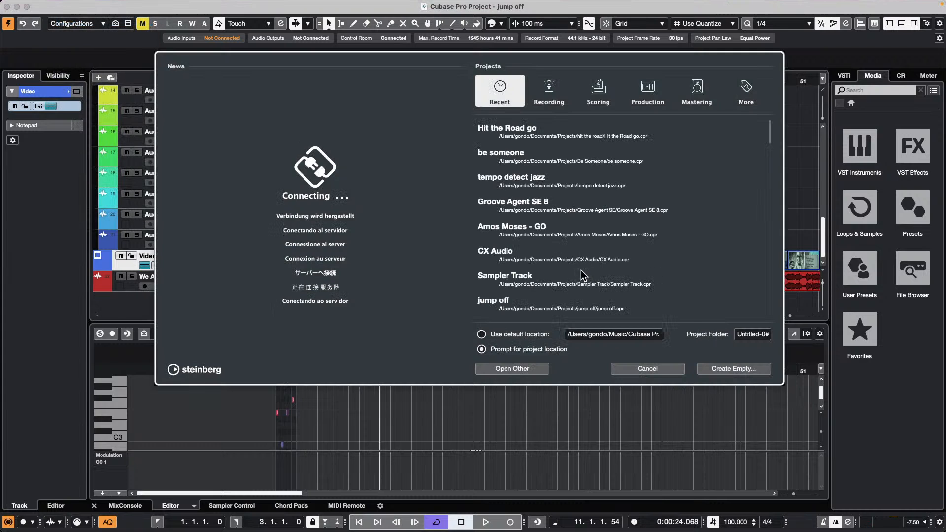
pyautogui.click(743, 370)
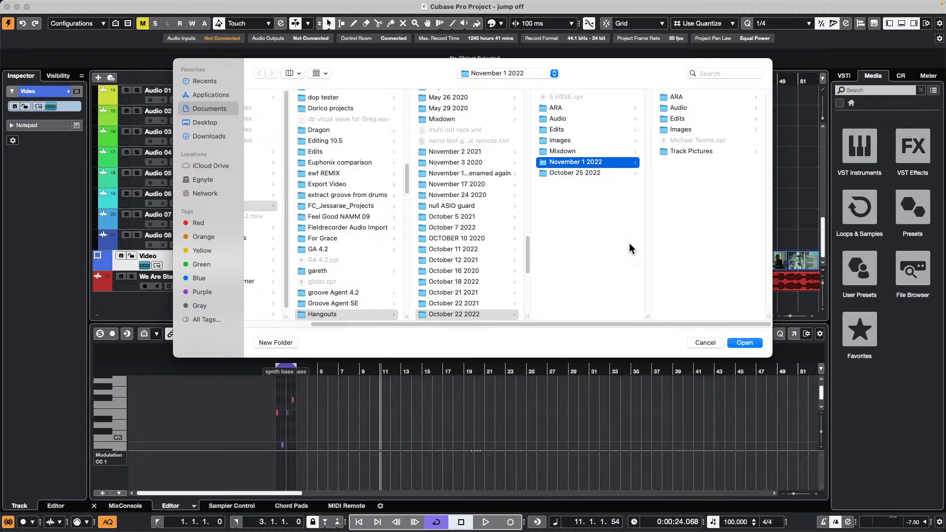
pyautogui.click(289, 344)
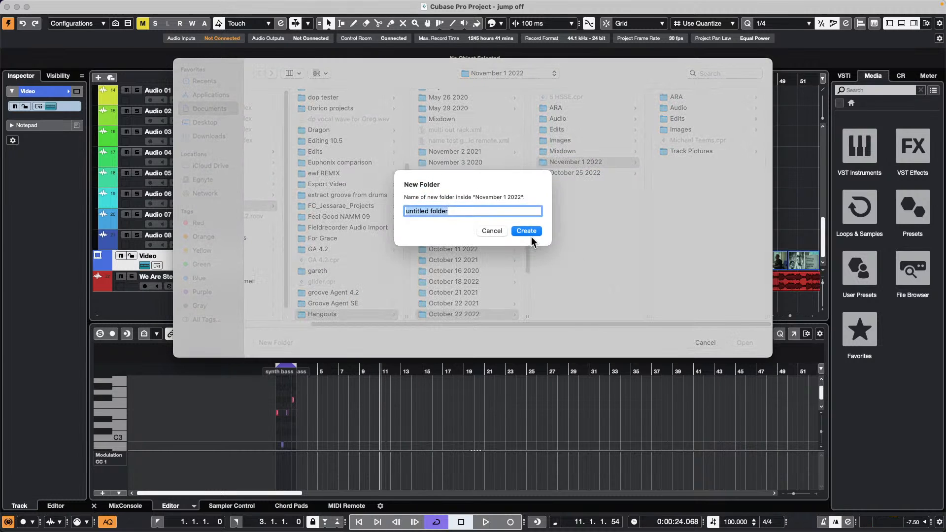
pyautogui.write('October 31 2022')
pyautogui.press('Return')
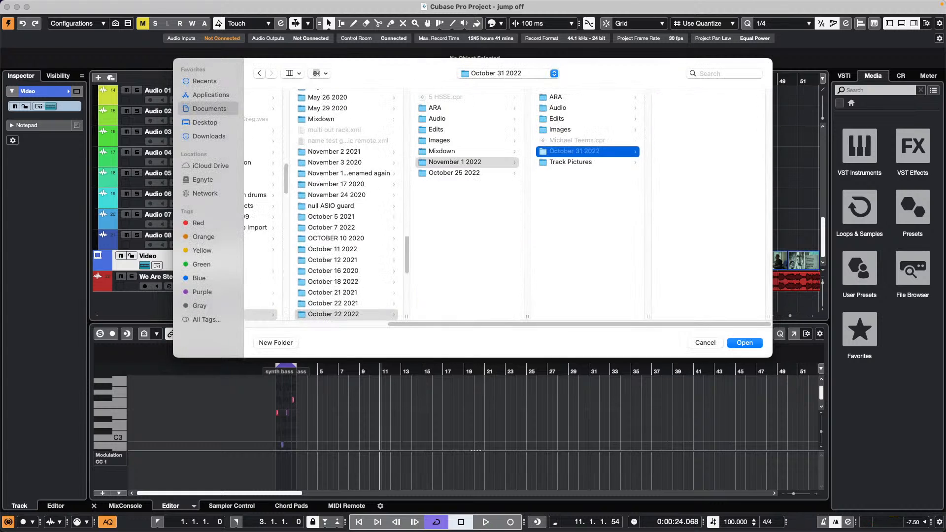
pyautogui.click(744, 343)
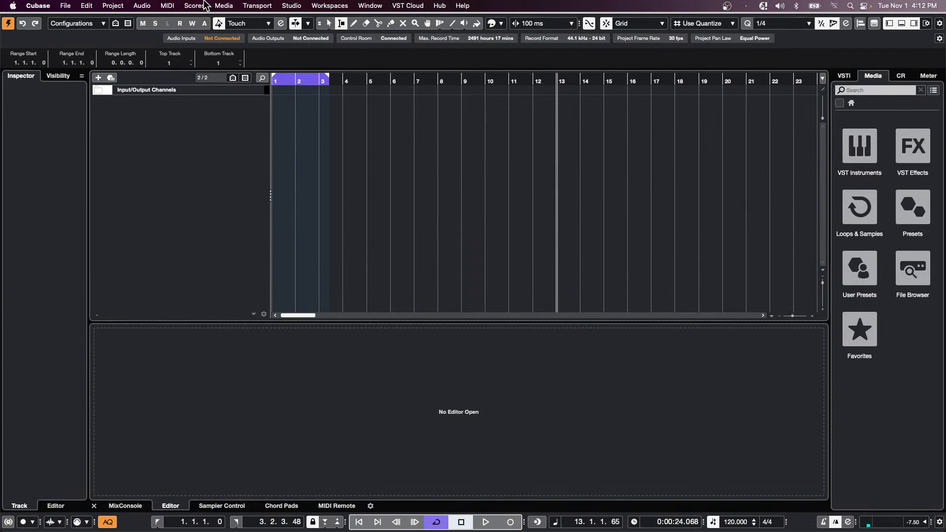
# - Import audio and video from the We Are Steinberg mp4 in the Export Video folder
pyautogui.click(67, 6)
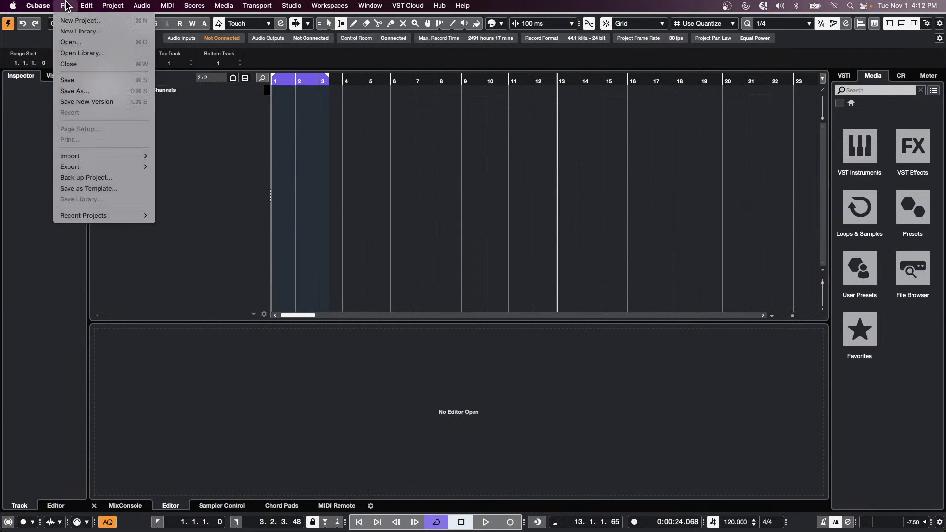
pyautogui.moveTo(101, 156)
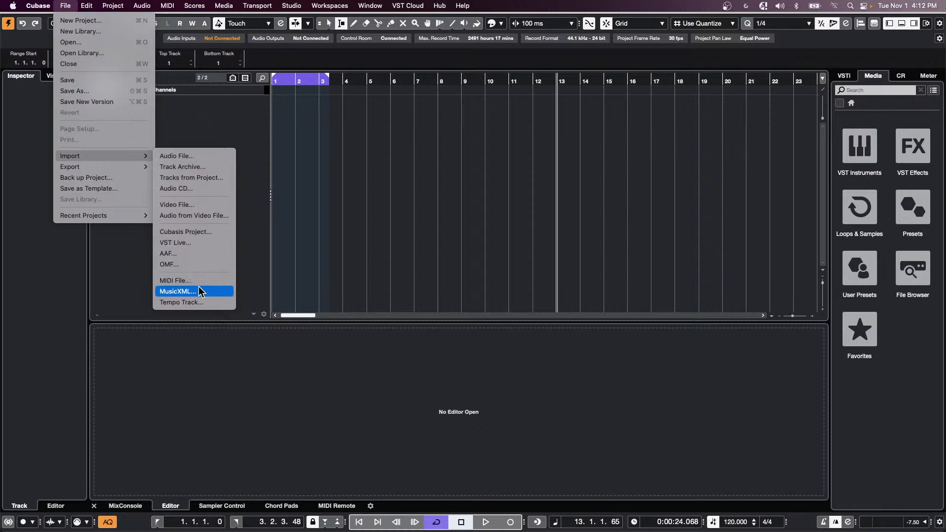
pyautogui.click(199, 215)
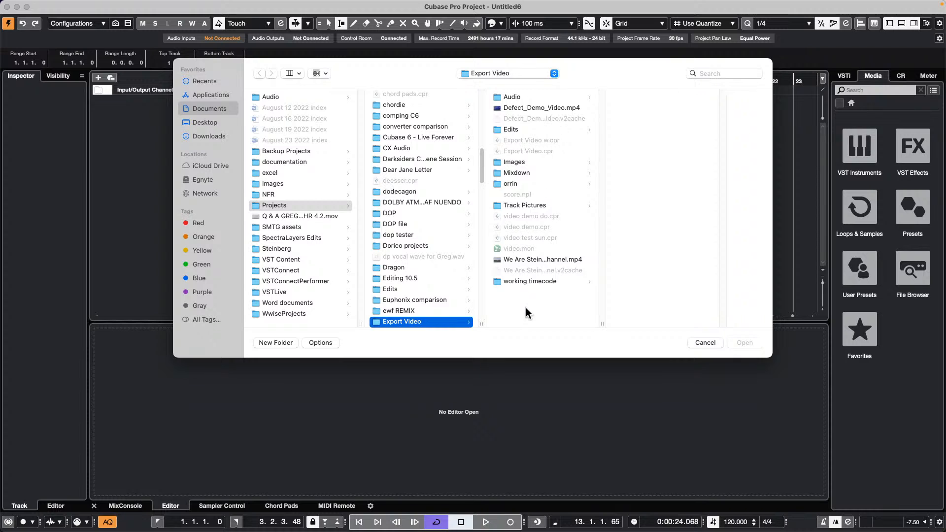
pyautogui.click(540, 261)
pyautogui.doubleClick(540, 261)
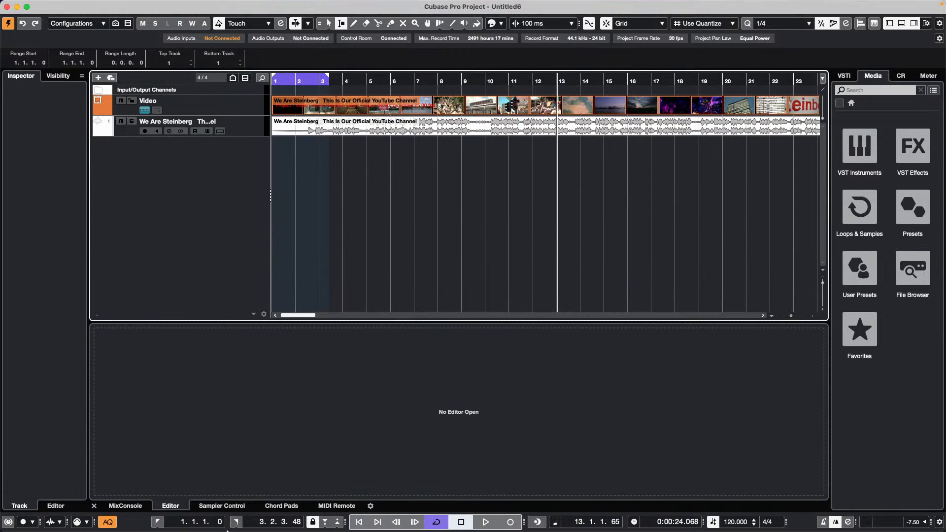
# - Bring up a Safari window and close it again
pyautogui.moveTo(227, 529)
pyautogui.click(228, 507)
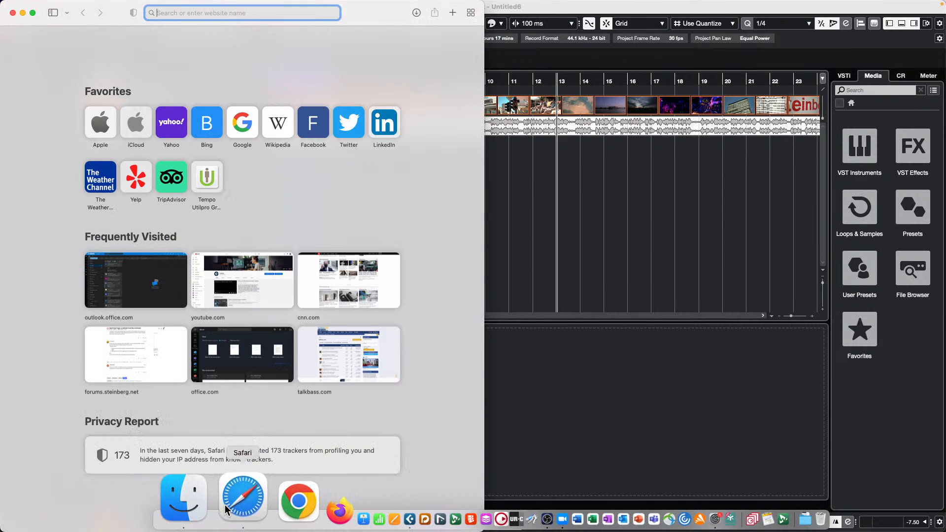
pyautogui.click(13, 12)
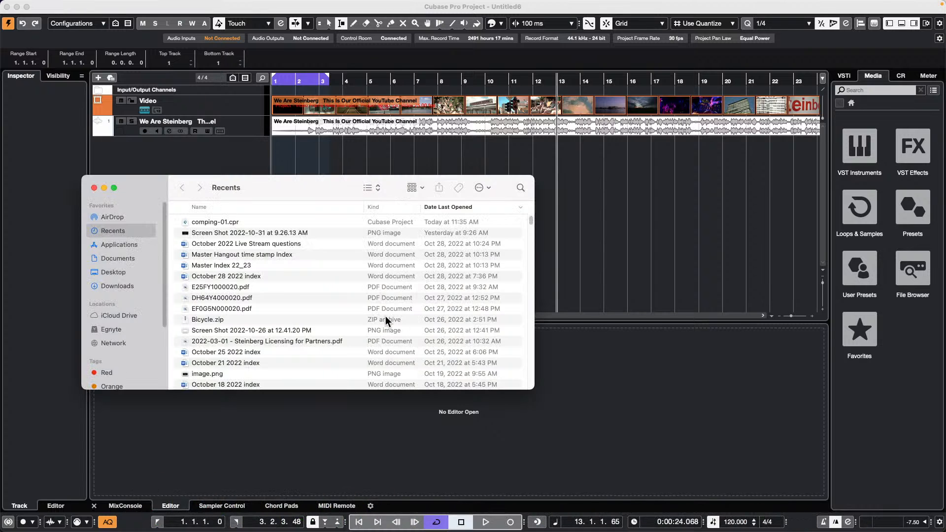
# - Open a Finder window on the Documents folder and scroll through it
pyautogui.click(137, 258)
pyautogui.scroll(-10, 238, 261)
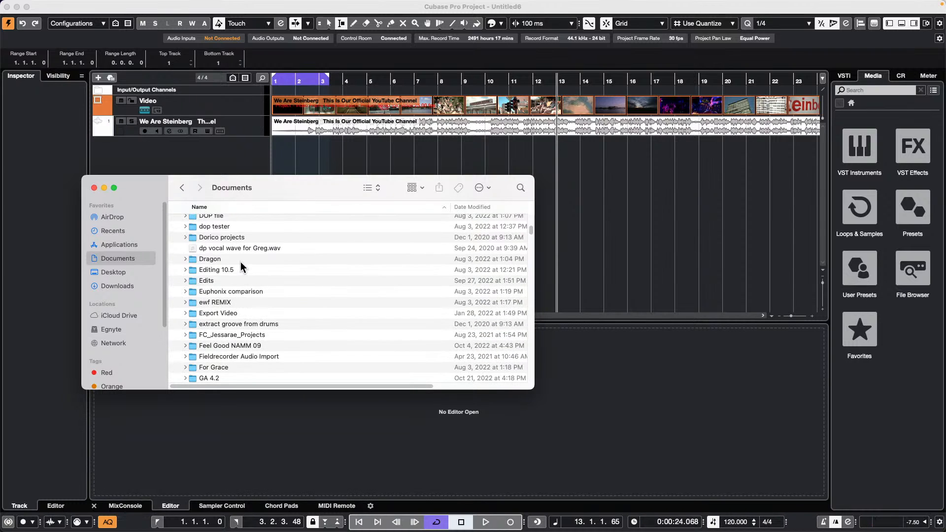
pyautogui.scroll(-3, 241, 266)
pyautogui.scroll(1, 241, 266)
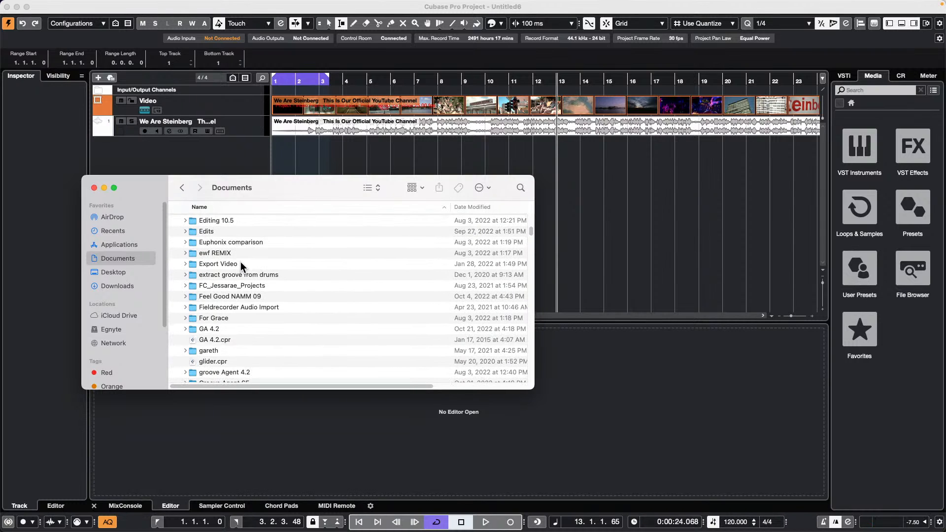
pyautogui.scroll(-3, 241, 261)
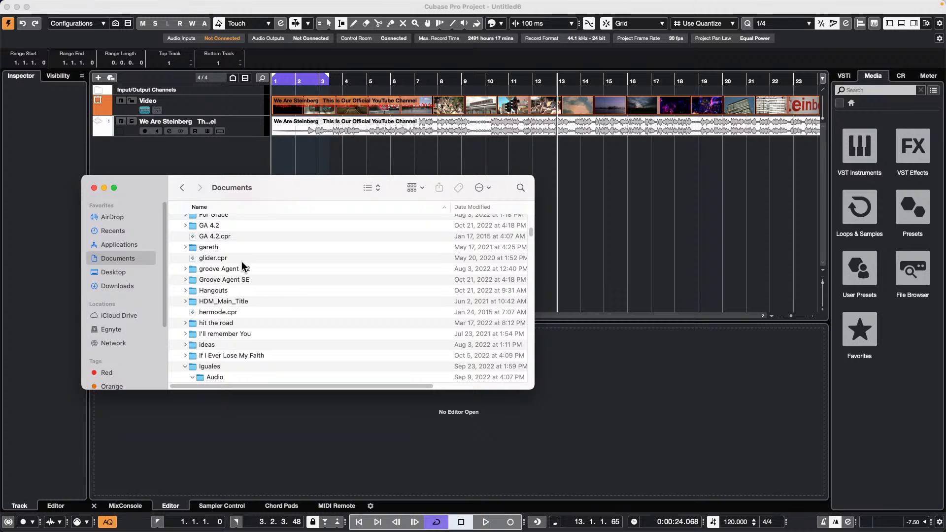
# - Expand the Hangouts folder and browse its dated subfolders
pyautogui.click(186, 290)
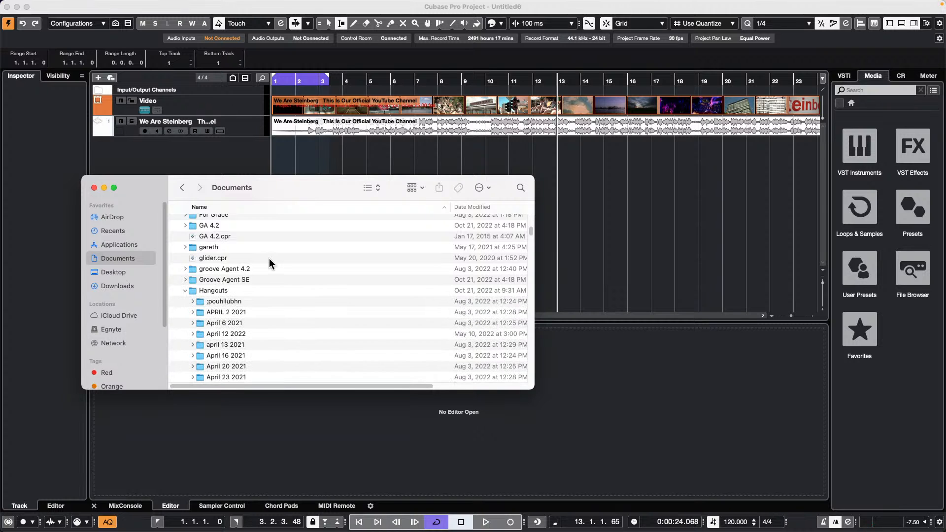
pyautogui.scroll(-10, 271, 263)
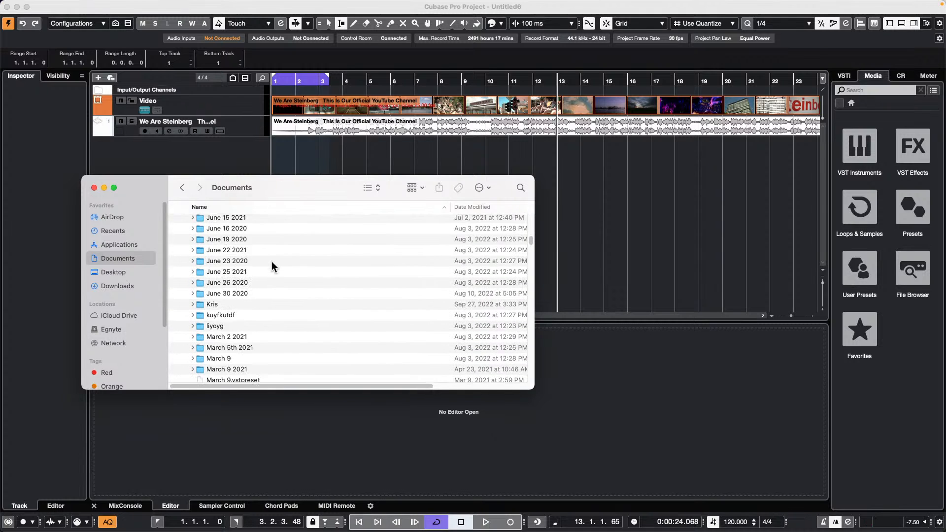
pyautogui.scroll(-10, 272, 263)
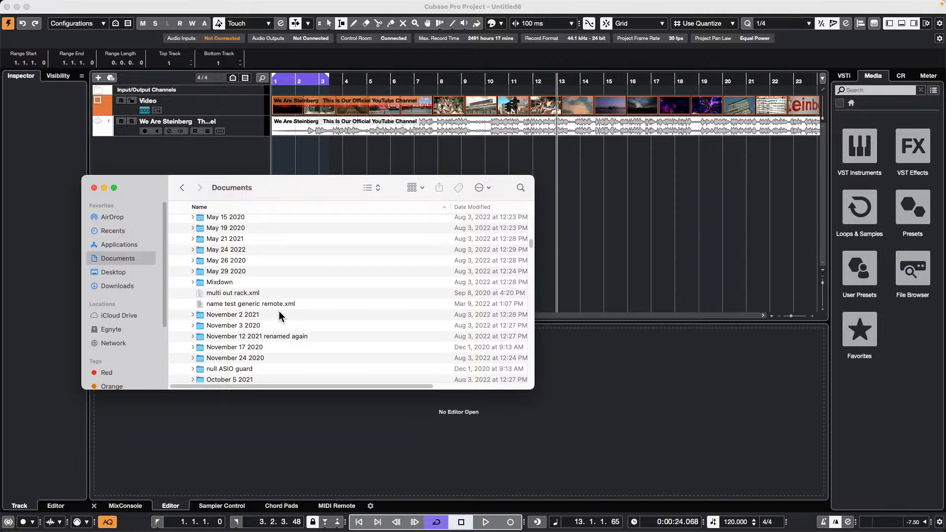
pyautogui.scroll(-5, 279, 311)
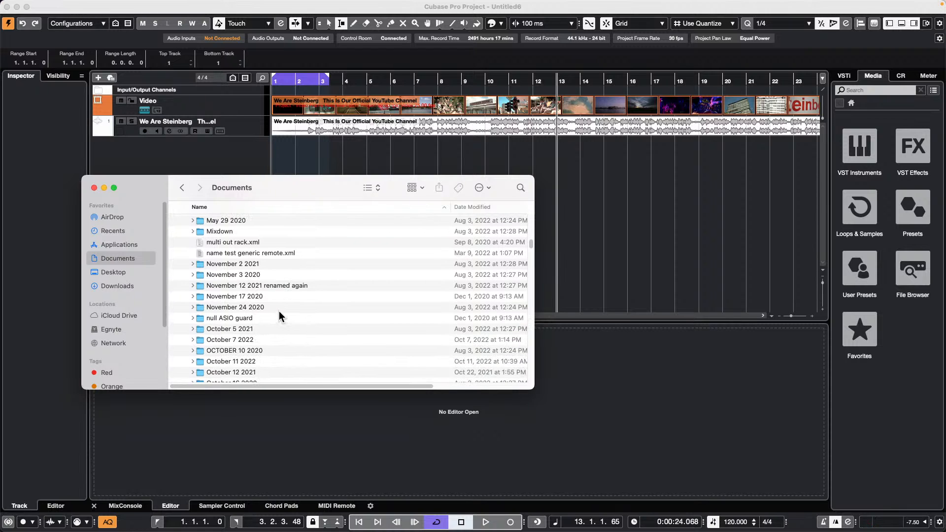
pyautogui.scroll(1, 280, 311)
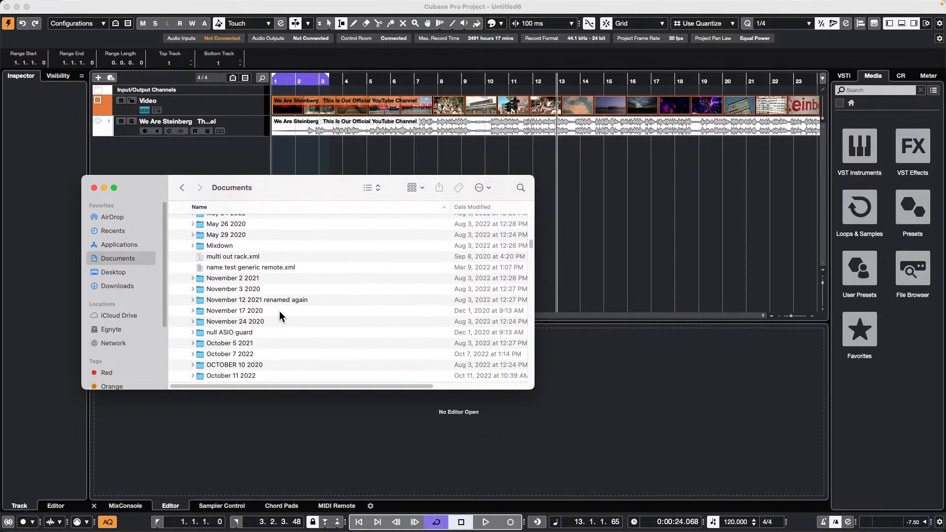
pyautogui.scroll(3, 280, 311)
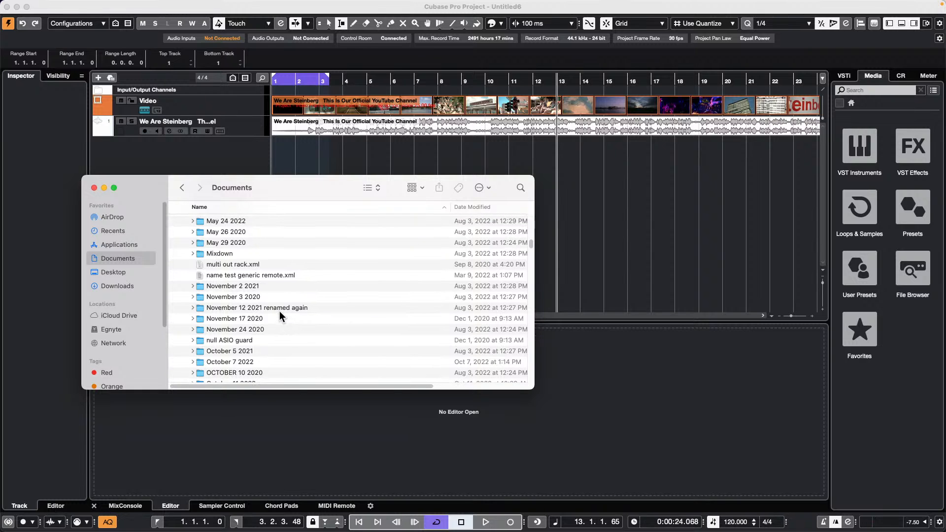
pyautogui.scroll(-6, 279, 311)
pyautogui.scroll(-6, 281, 314)
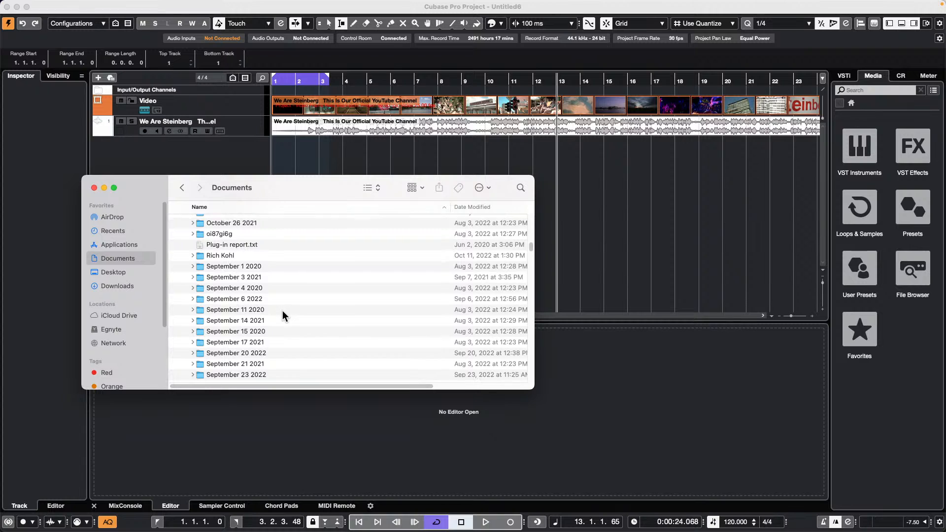
pyautogui.scroll(10, 282, 310)
pyautogui.scroll(6, 282, 311)
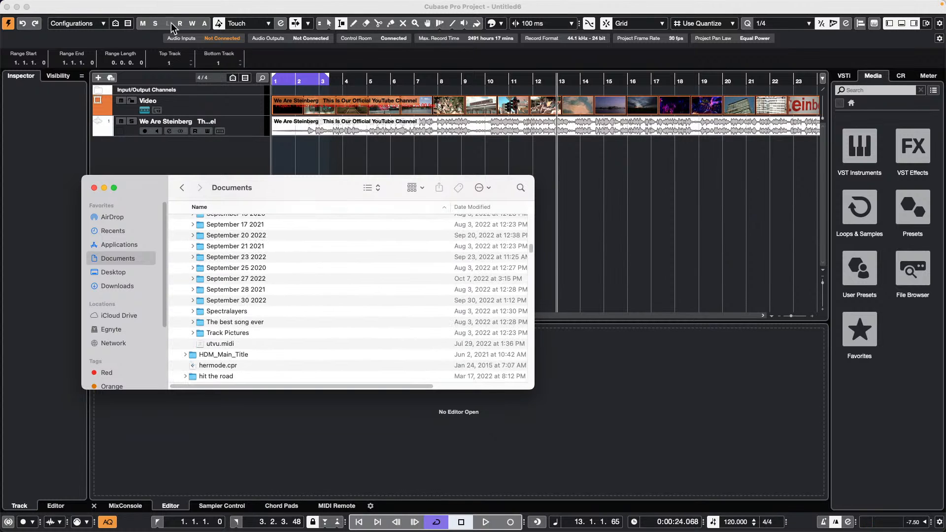
# - Return to Cubase and view Project Setup, closing it without changes
pyautogui.click(402, 143)
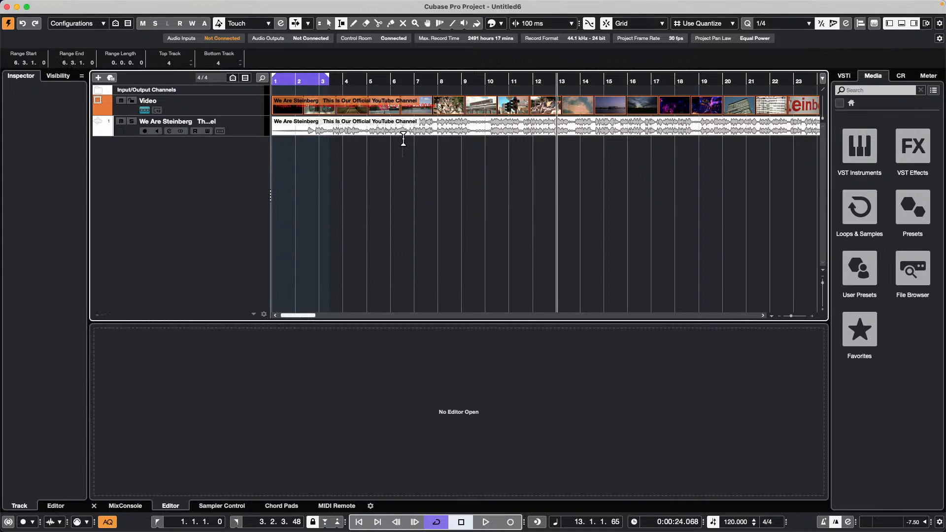
pyautogui.hotkey('shift', 's')
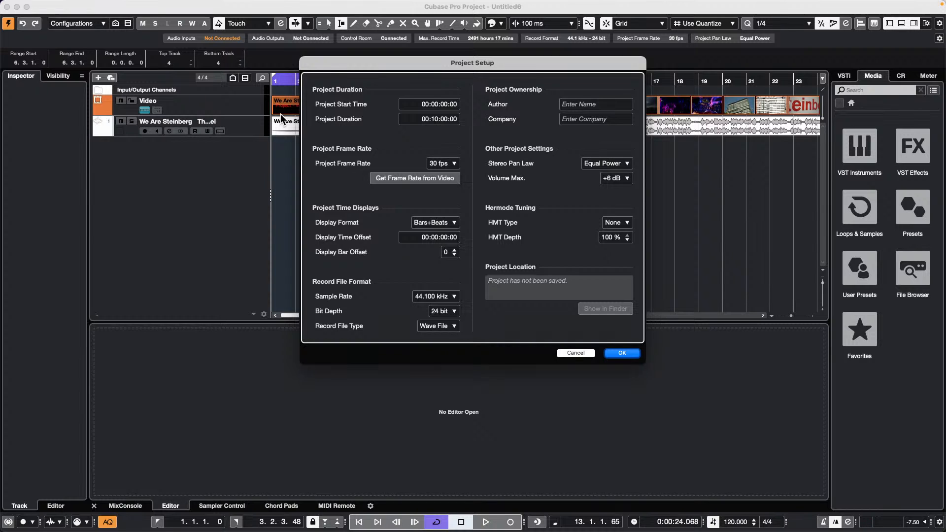
pyautogui.click(580, 352)
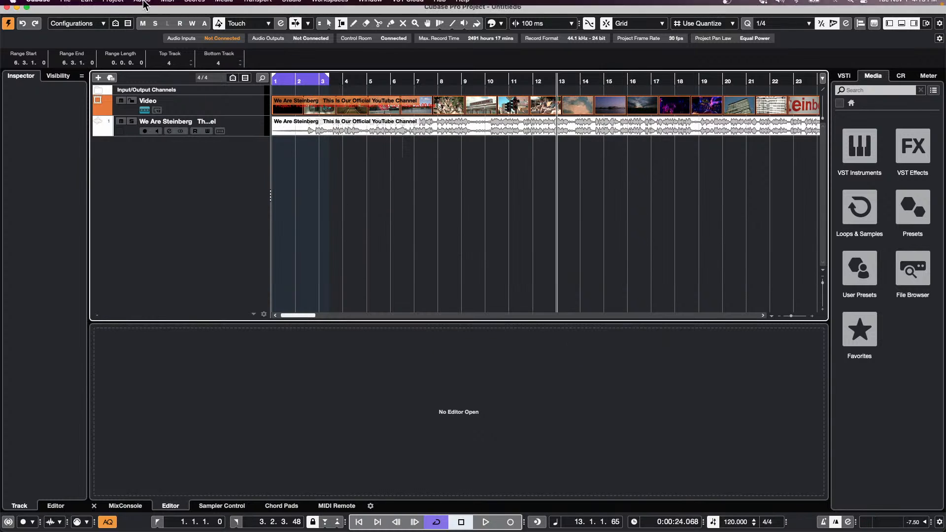
# - Save the project as 'video import' with File > Save As
pyautogui.click(65, 5)
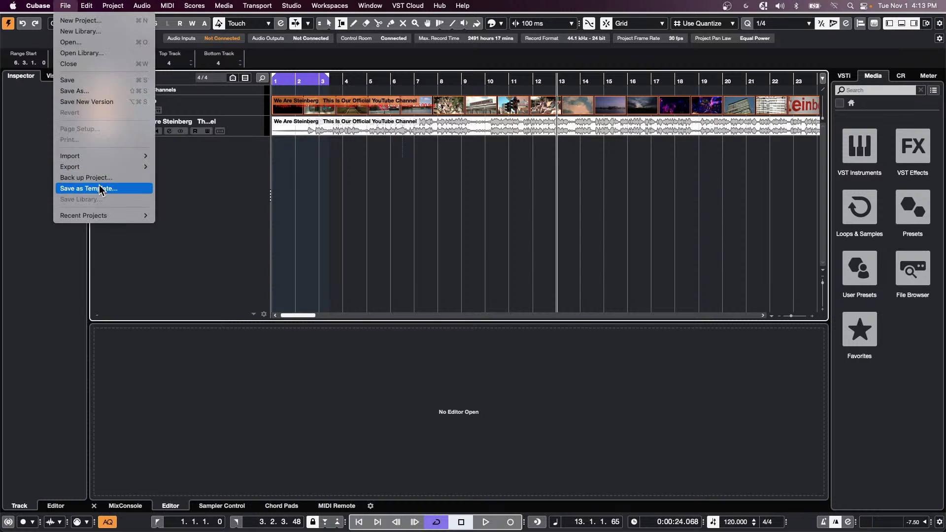
pyautogui.click(91, 91)
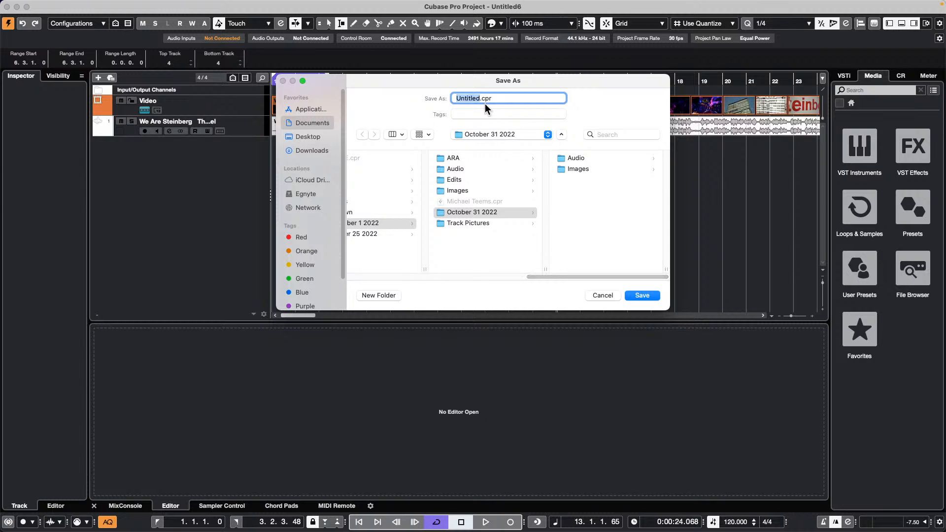
pyautogui.write('video import')
pyautogui.press('Return')
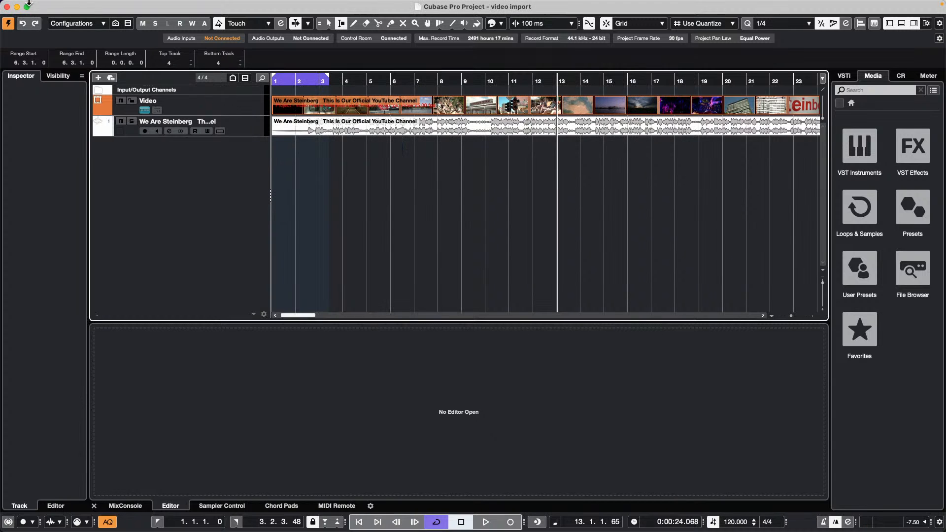
pyautogui.click(65, 6)
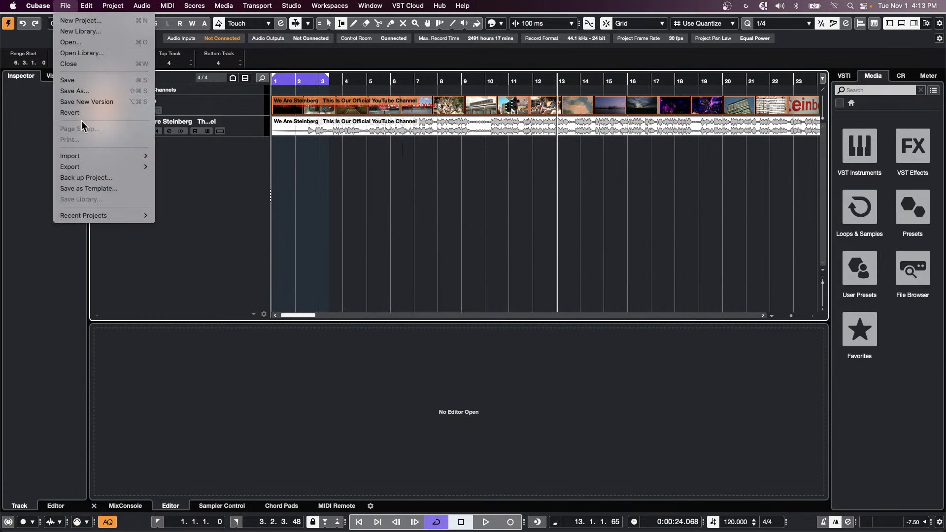
pyautogui.click(78, 333)
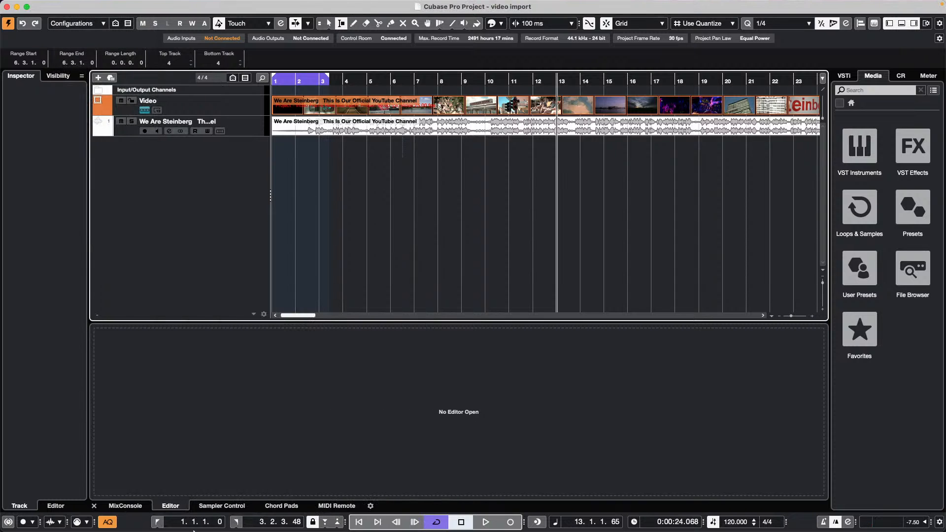
pyautogui.click(207, 495)
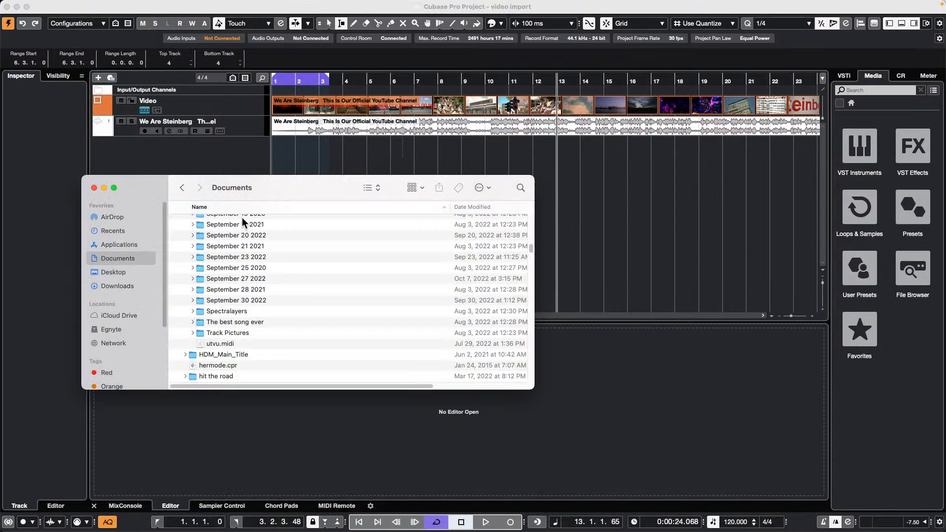
pyautogui.scroll(5, 277, 308)
pyautogui.scroll(3, 277, 308)
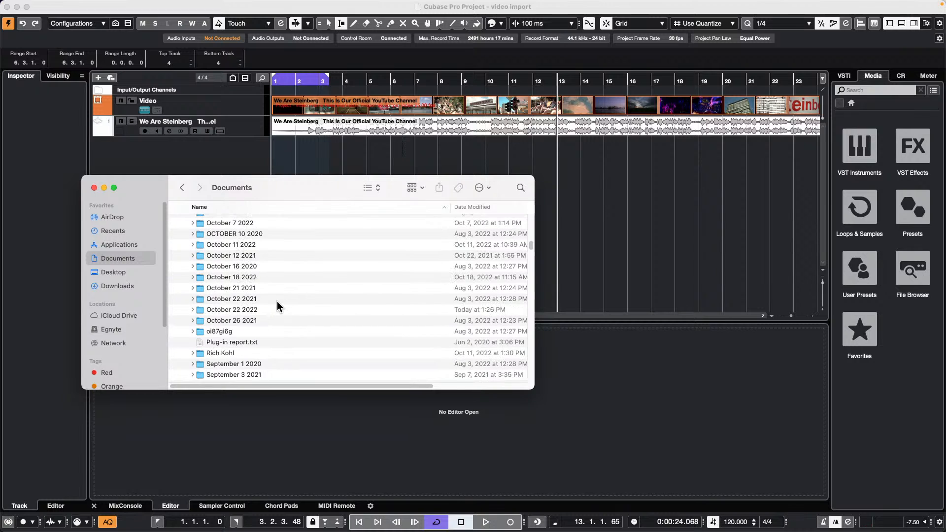
pyautogui.scroll(4, 278, 308)
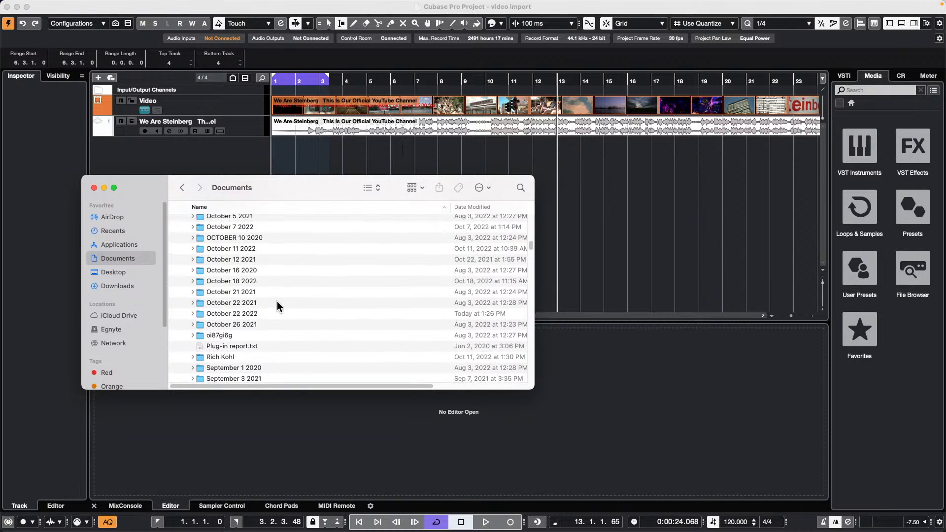
pyautogui.scroll(3, 277, 306)
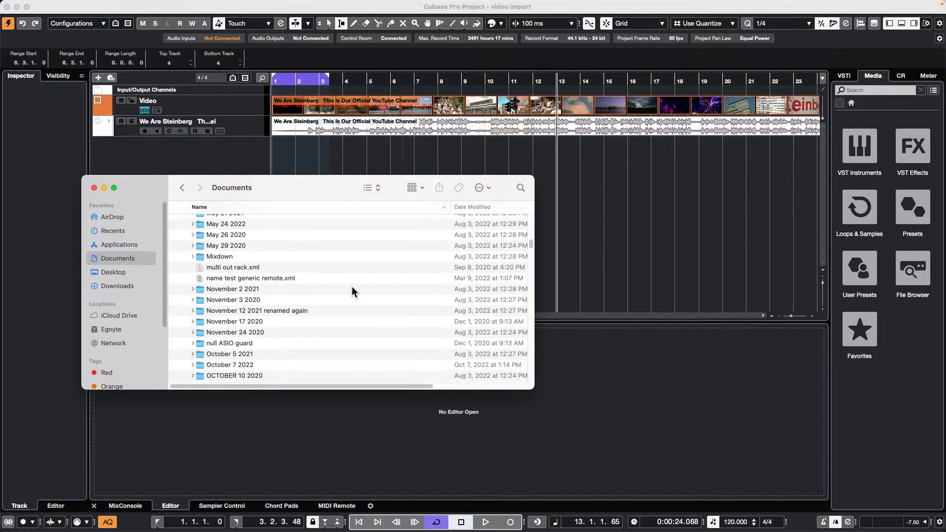
pyautogui.click(182, 188)
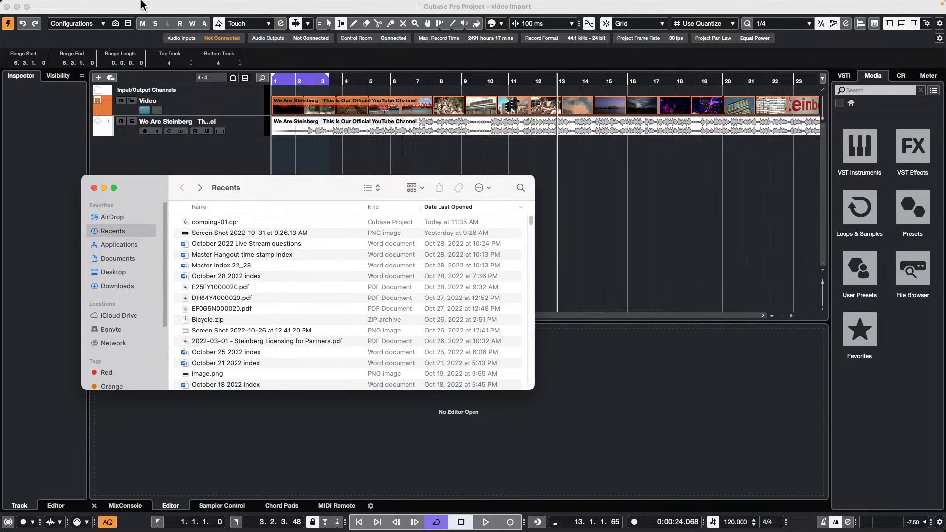
pyautogui.click(358, 154)
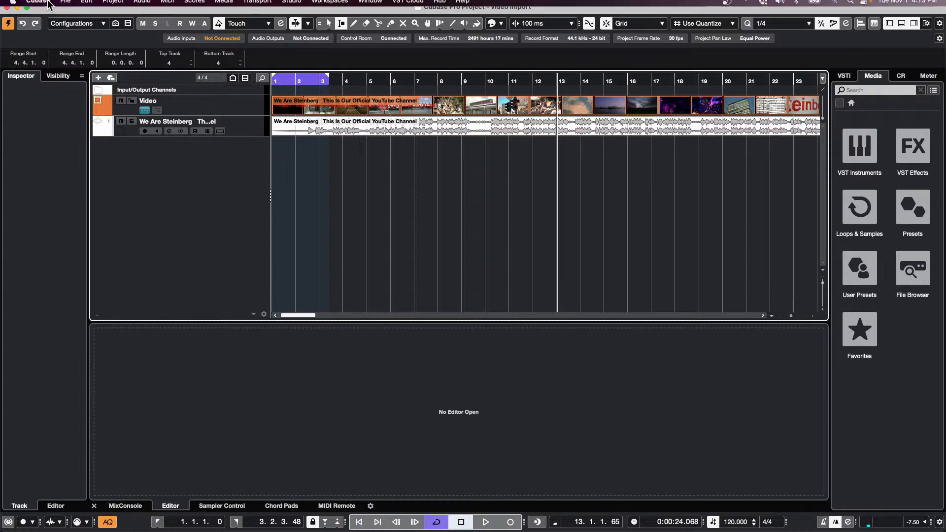
pyautogui.click(65, 6)
pyautogui.moveTo(86, 216)
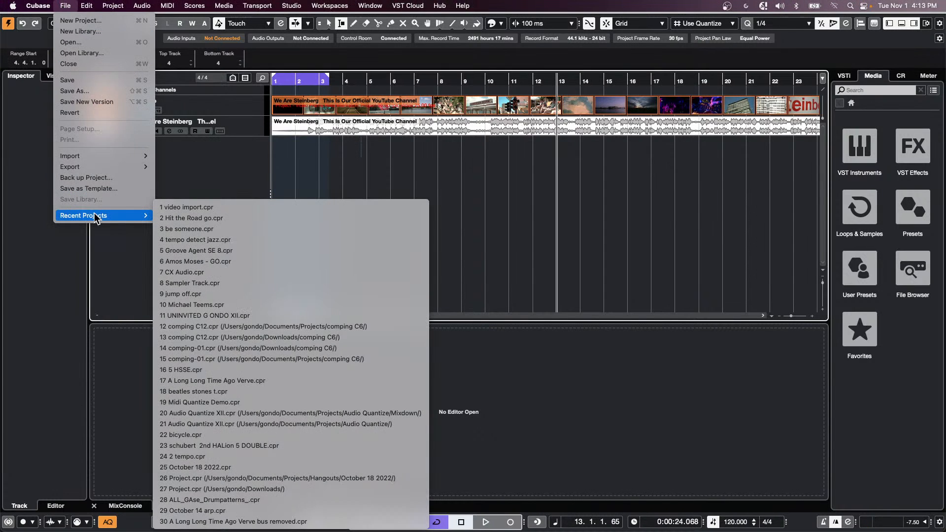
pyautogui.click(264, 158)
pyautogui.hotkey('shift', 's')
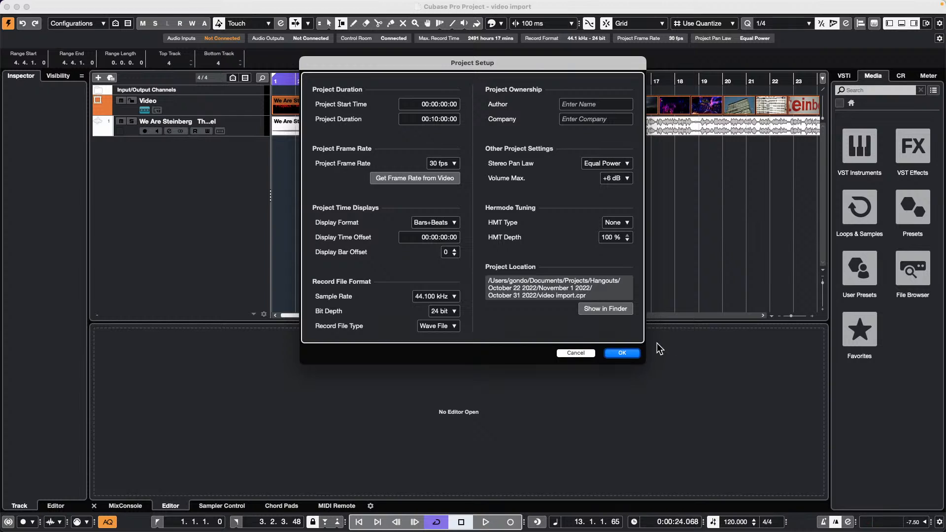
pyautogui.click(628, 354)
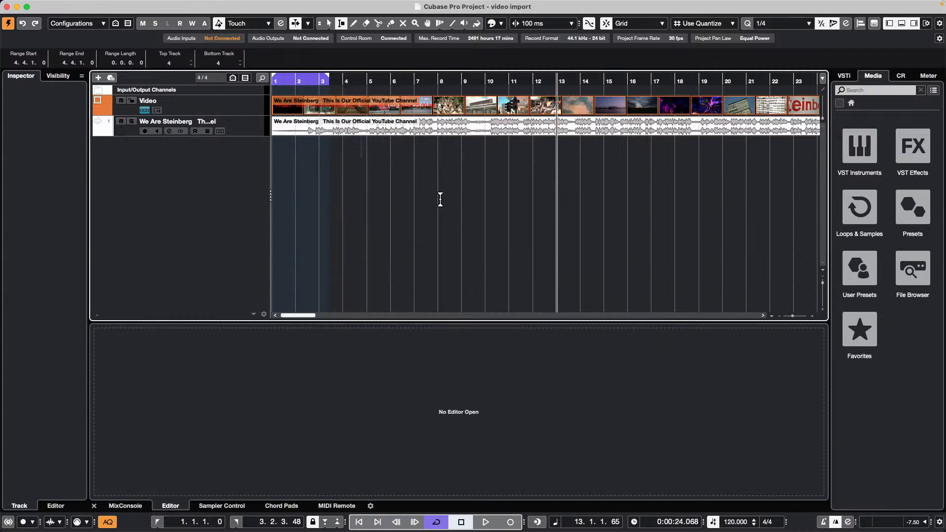
pyautogui.hotkey('shift', 's')
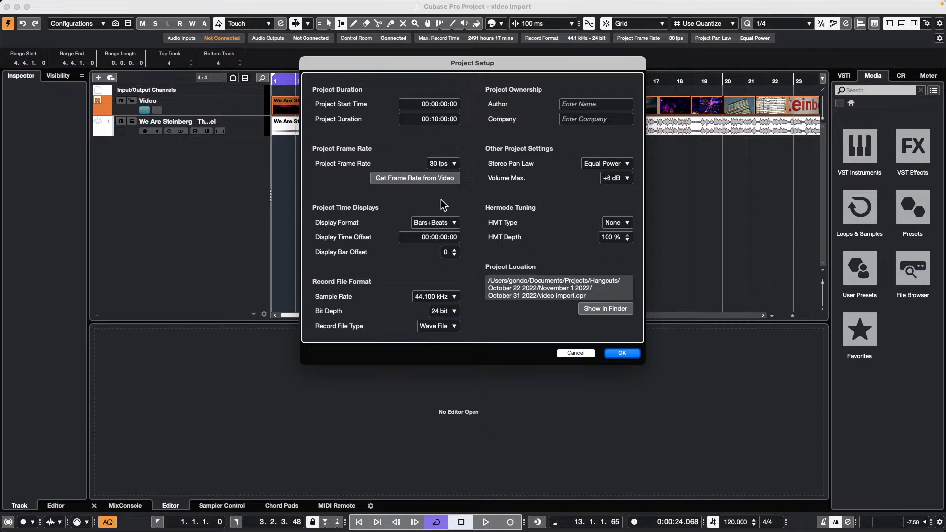
pyautogui.click(571, 354)
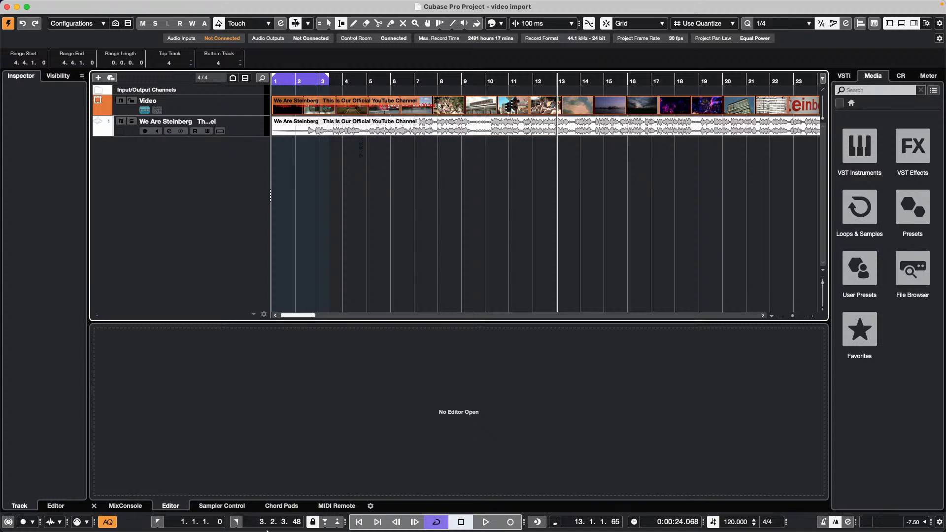
# - Open a Finder window and show the Documents folder
pyautogui.click(212, 521)
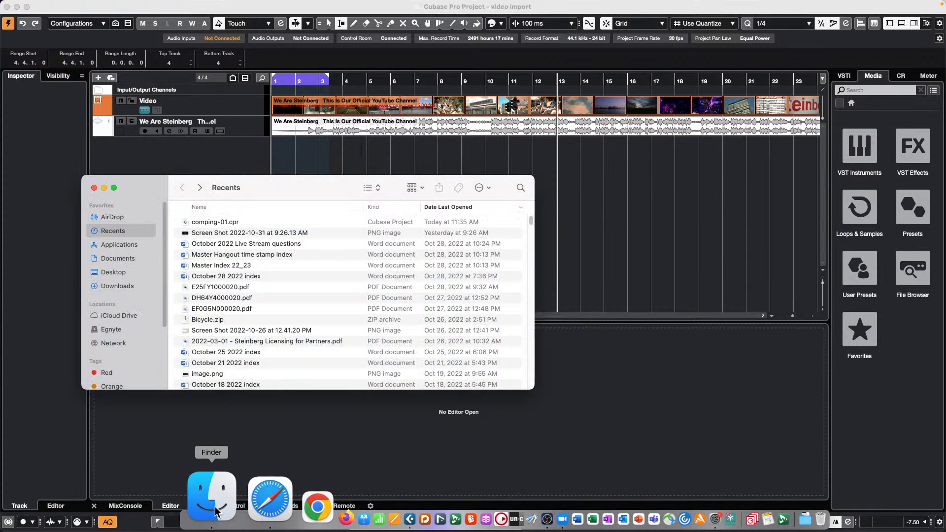
pyautogui.scroll(-3, 259, 298)
pyautogui.scroll(-10, 260, 298)
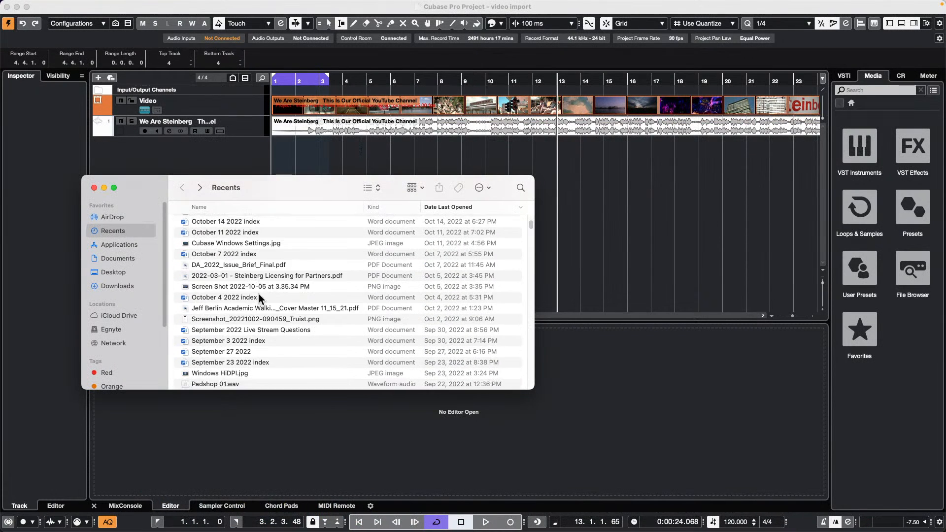
pyautogui.scroll(-10, 259, 295)
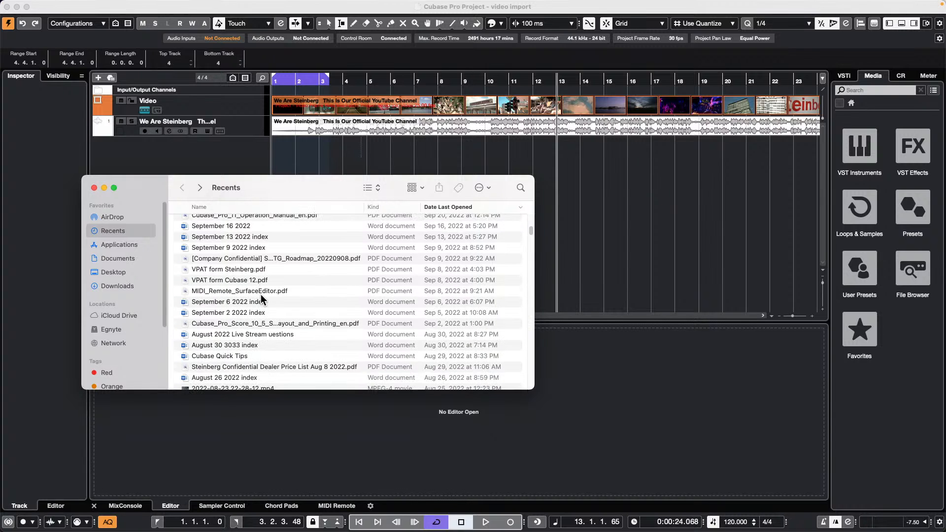
pyautogui.scroll(20, 260, 294)
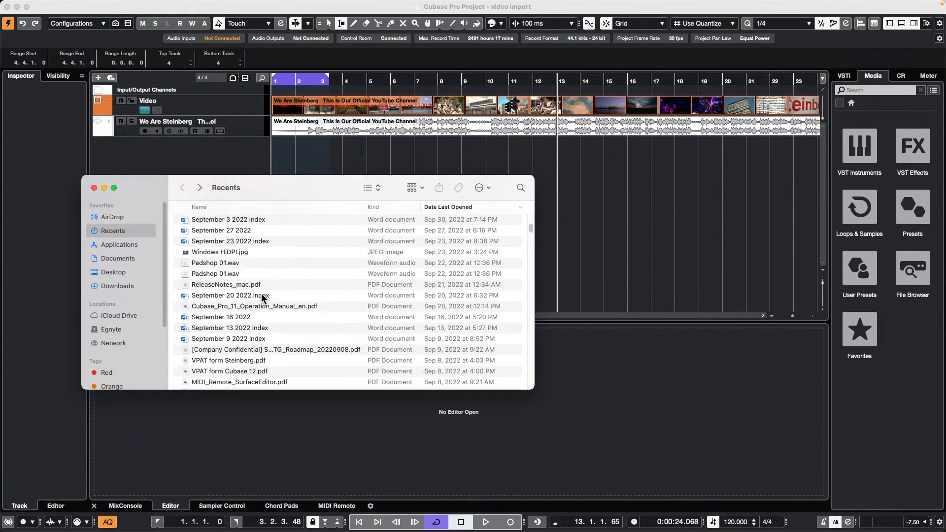
pyautogui.click(127, 258)
pyautogui.scroll(-15, 252, 288)
pyautogui.scroll(3, 254, 290)
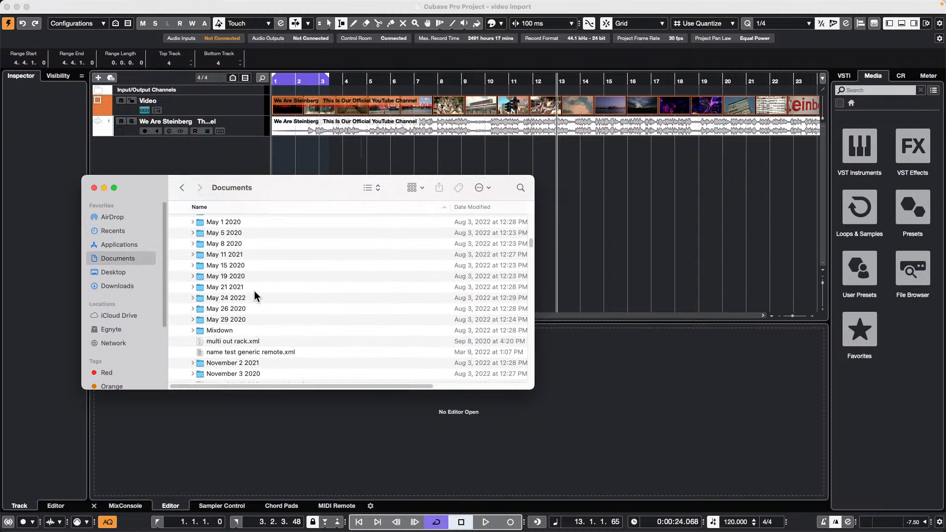
pyautogui.scroll(-5, 252, 293)
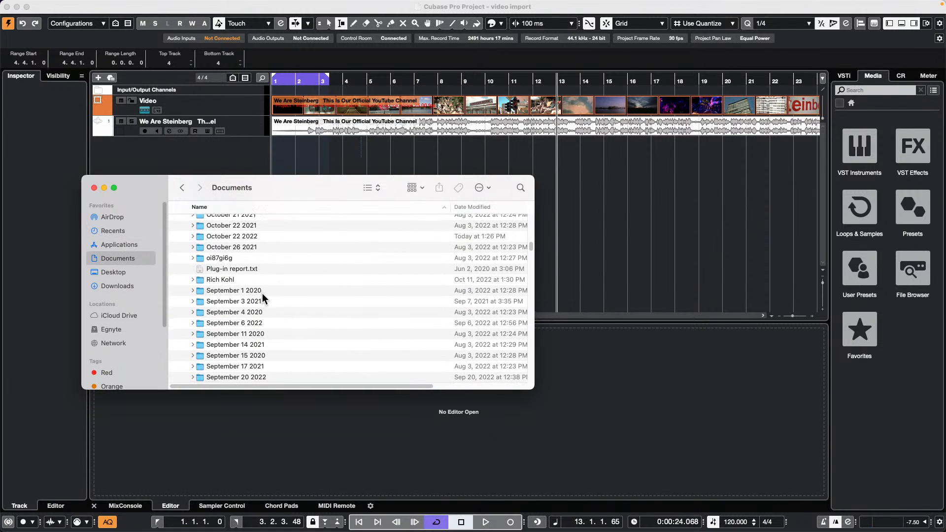
pyautogui.scroll(-3, 262, 293)
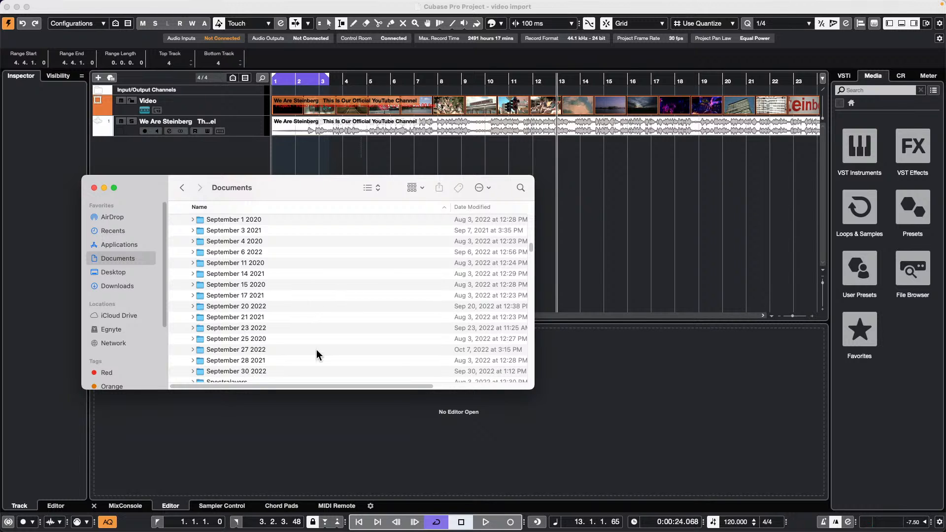
pyautogui.scroll(6, 248, 325)
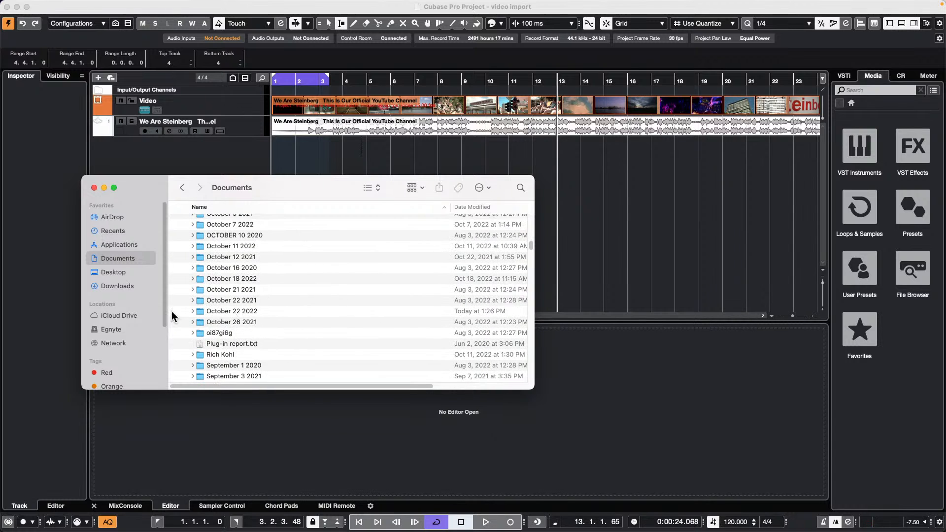
# - Expand October 22 2022 > November 1 2022 > October 31 2022, then its Audio and Images folders
pyautogui.click(192, 312)
pyautogui.scroll(-2, 281, 312)
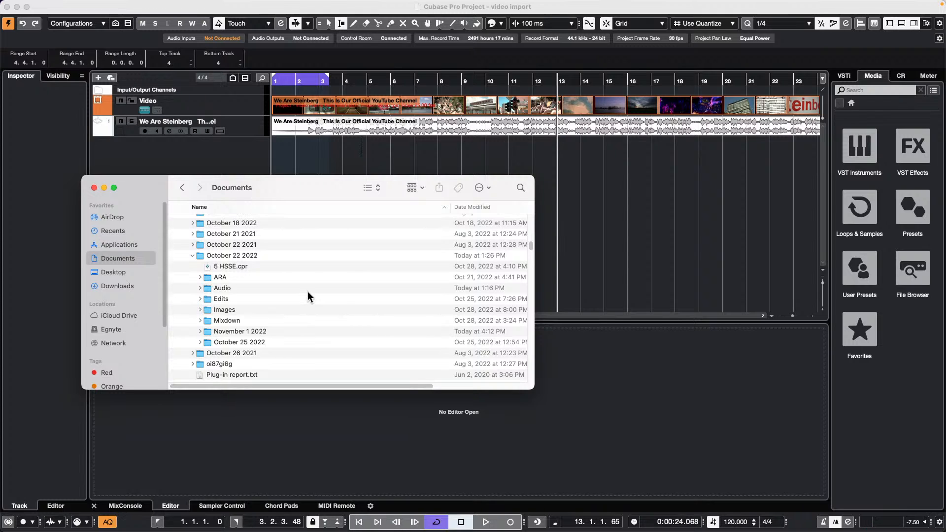
pyautogui.click(200, 331)
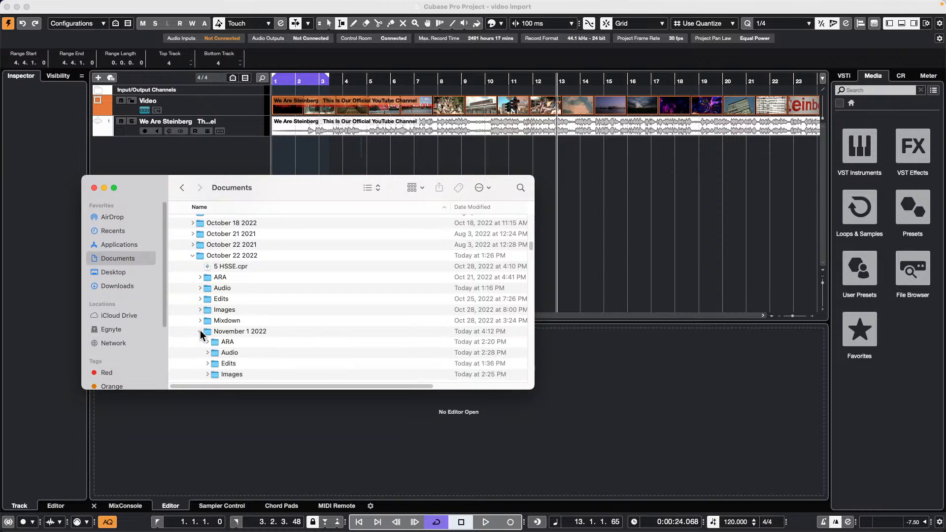
pyautogui.scroll(-3, 300, 326)
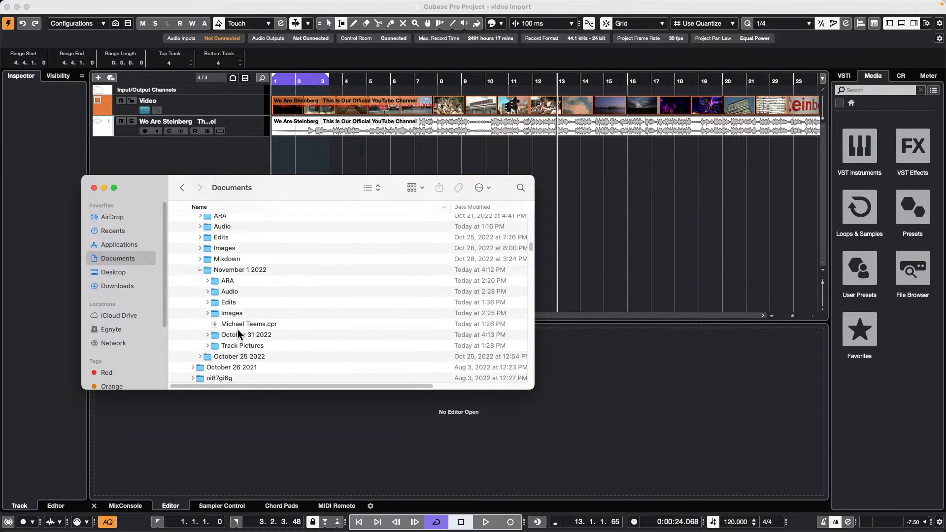
pyautogui.click(207, 334)
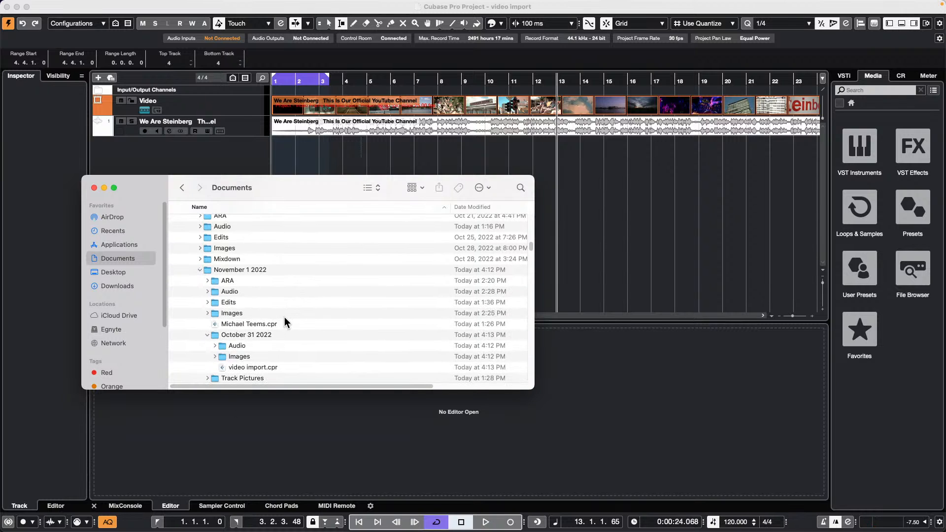
pyautogui.click(215, 345)
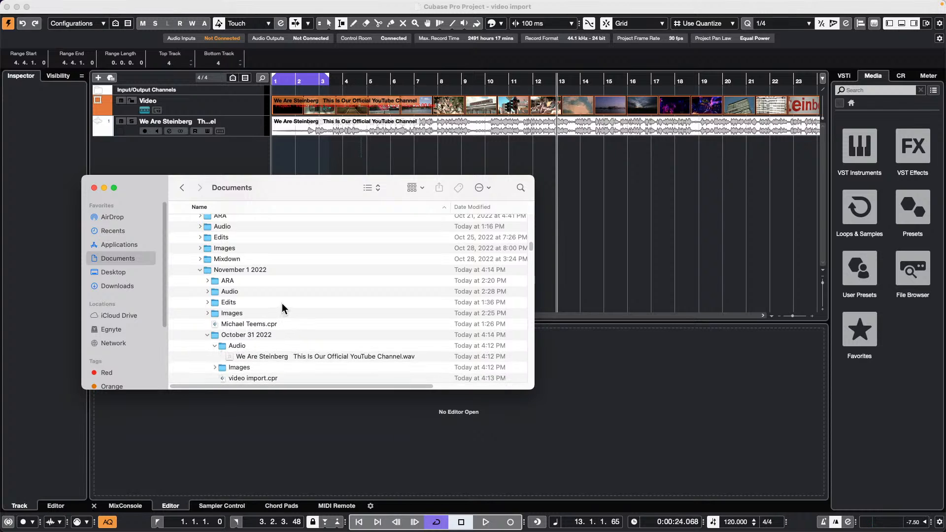
pyautogui.scroll(-2, 282, 305)
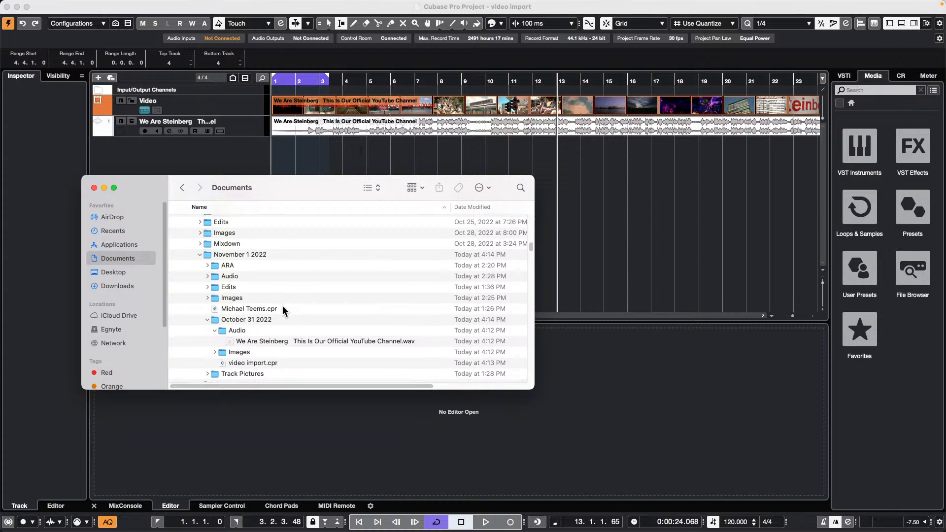
pyautogui.scroll(-1, 282, 306)
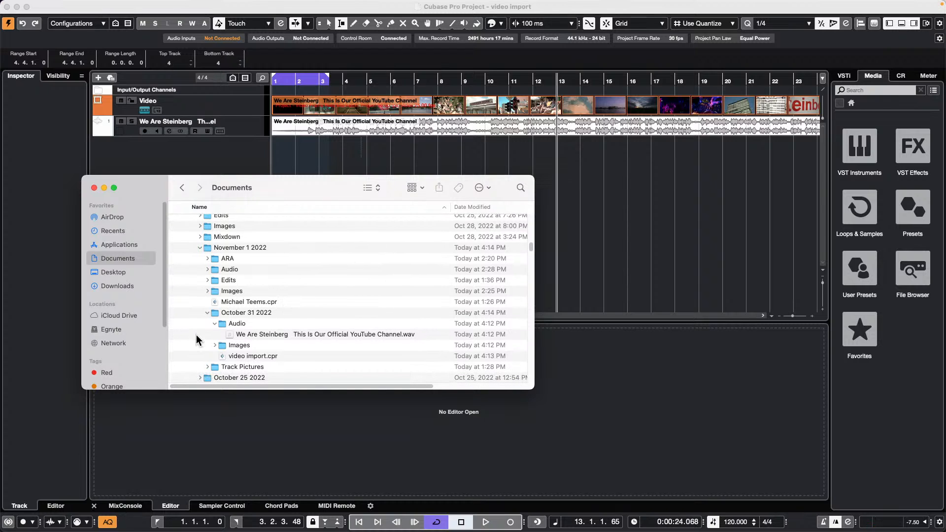
pyautogui.click(213, 345)
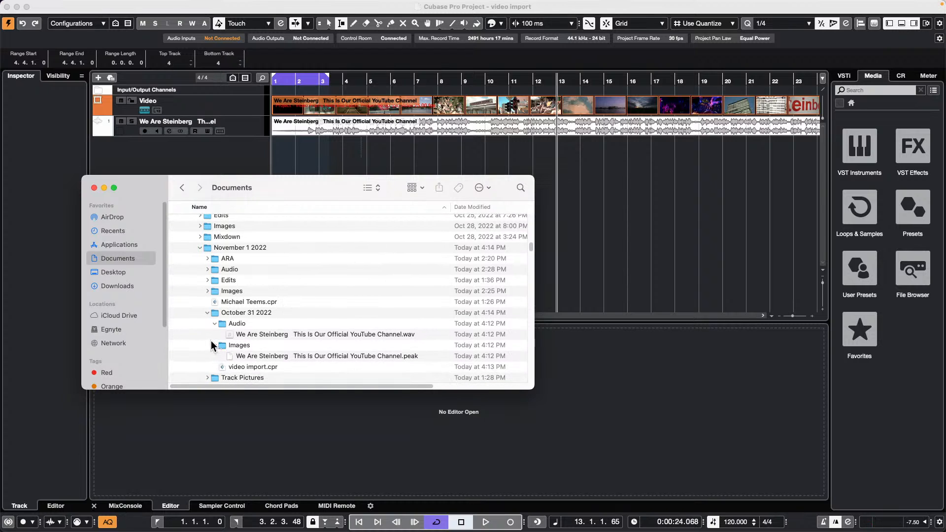
pyautogui.scroll(-2, 329, 309)
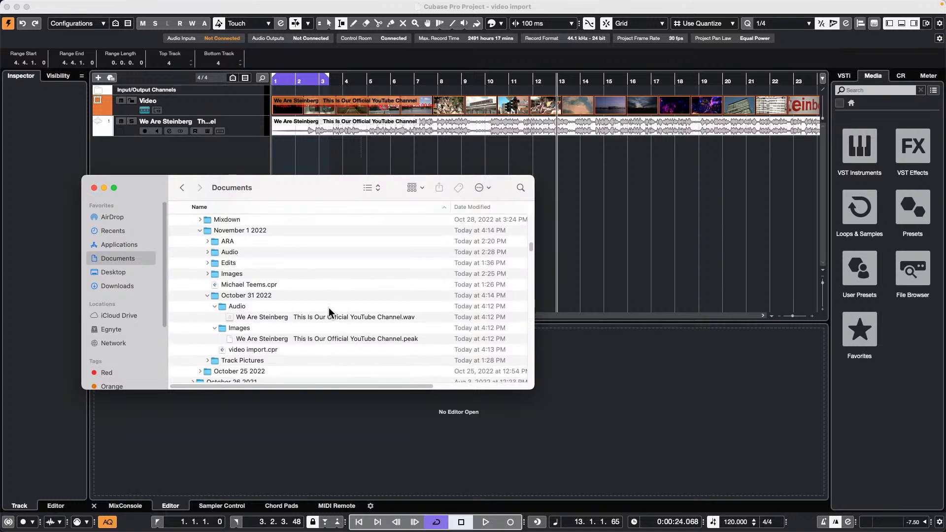
pyautogui.scroll(10, 329, 307)
pyautogui.click(94, 188)
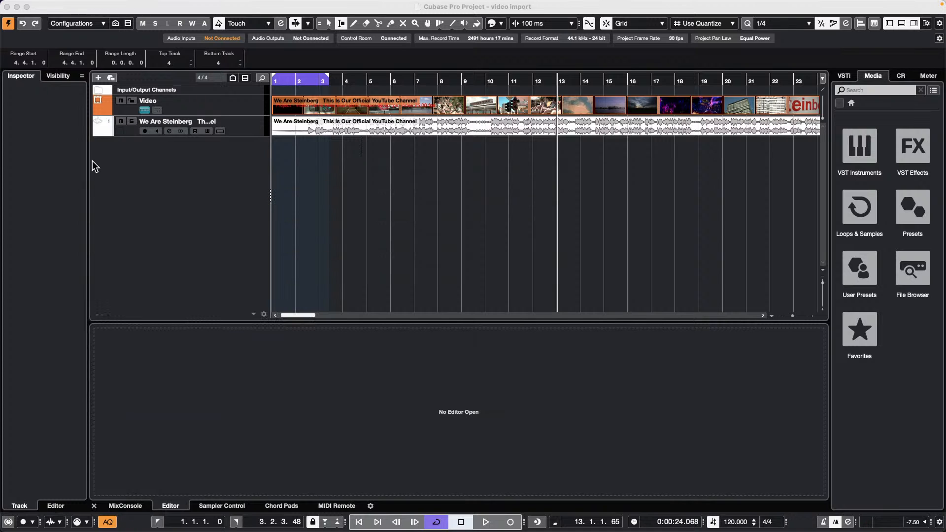
pyautogui.click(185, 224)
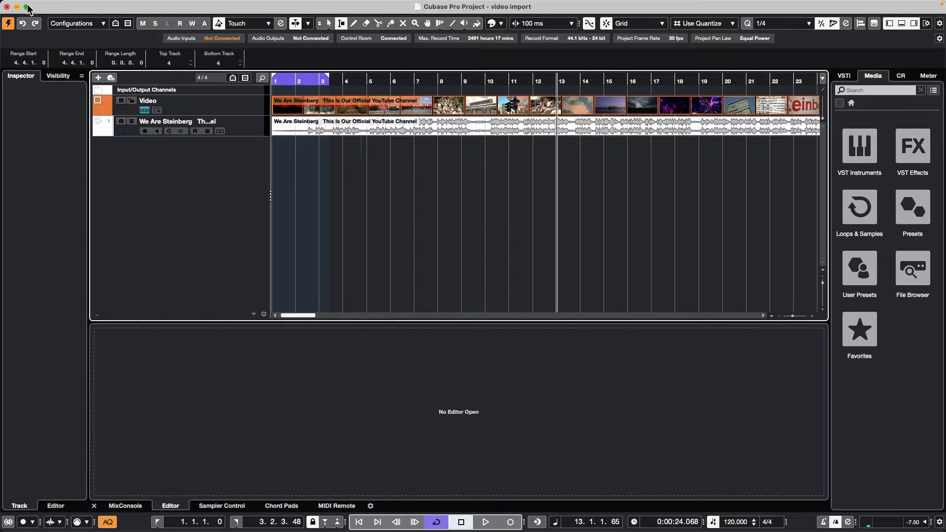
pyautogui.click(63, 5)
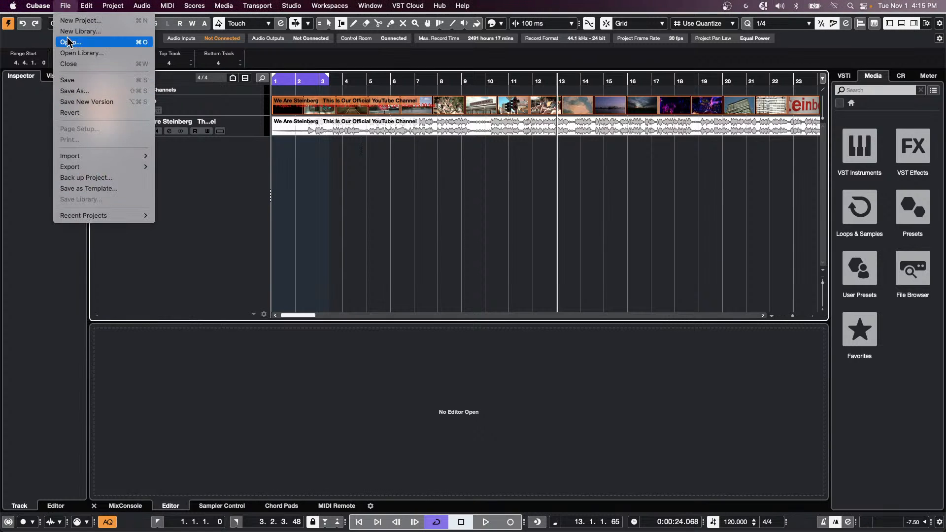
pyautogui.moveTo(38, 6)
pyautogui.click(44, 37)
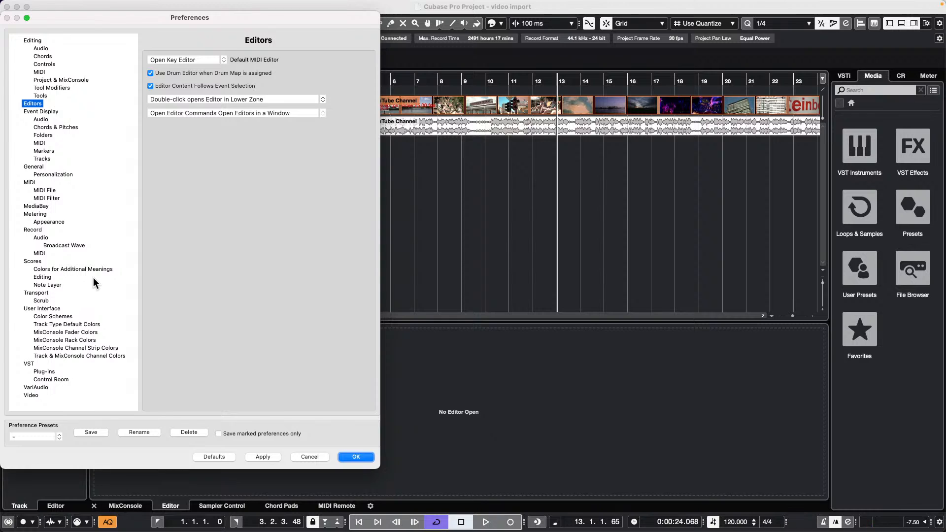
pyautogui.click(30, 395)
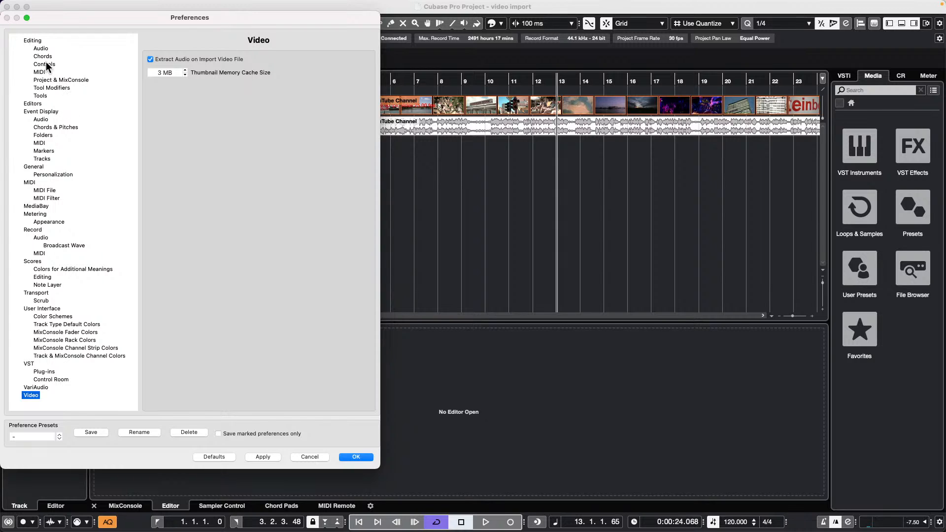
pyautogui.click(42, 48)
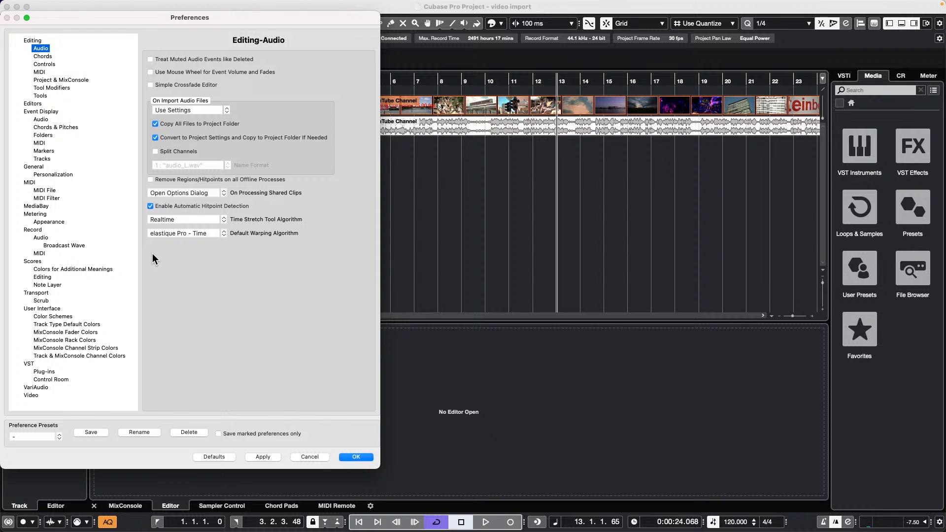
pyautogui.click(312, 455)
# - Start a project backup into a new 'video' folder, with video included
pyautogui.click(65, 6)
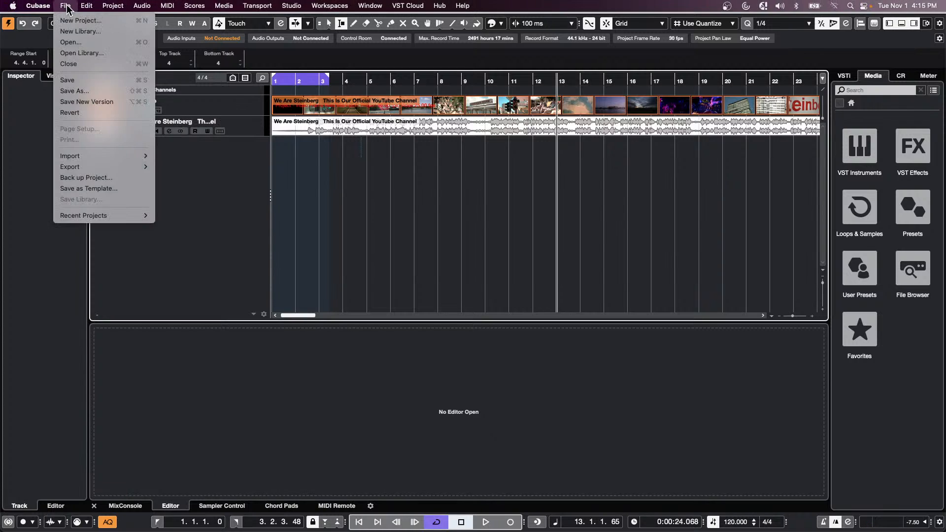
pyautogui.click(99, 177)
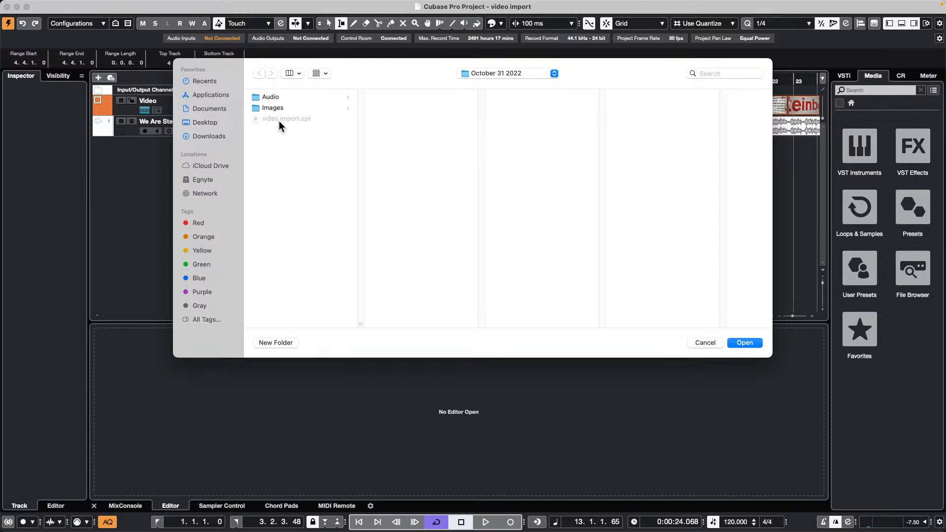
pyautogui.click(268, 342)
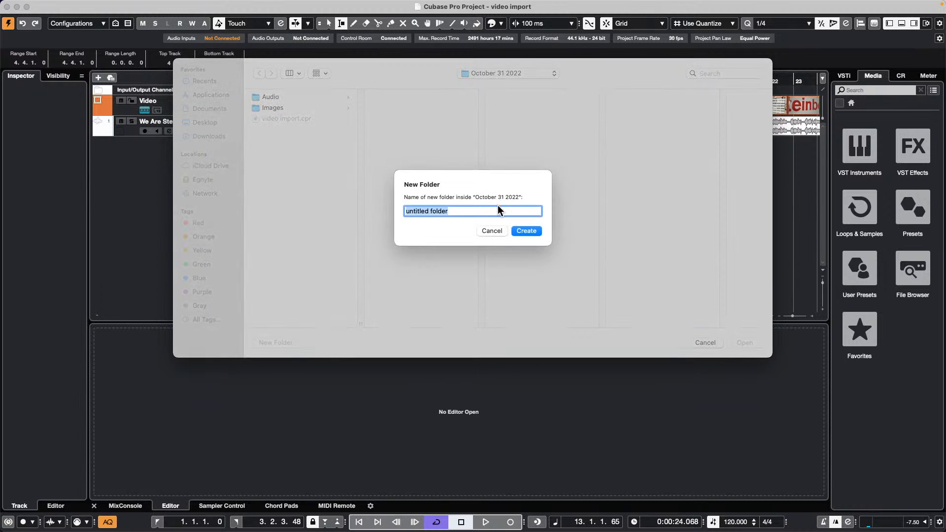
pyautogui.write('video')
pyautogui.click(534, 231)
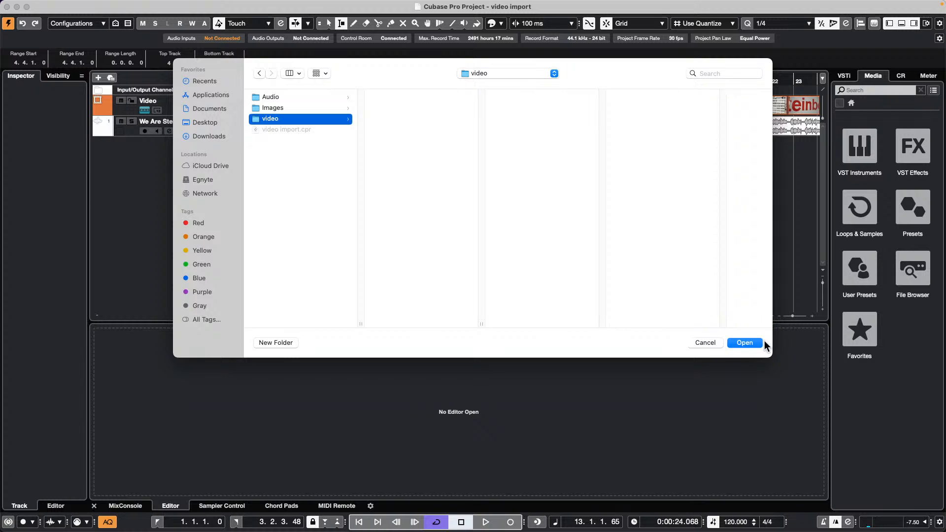
pyautogui.click(744, 342)
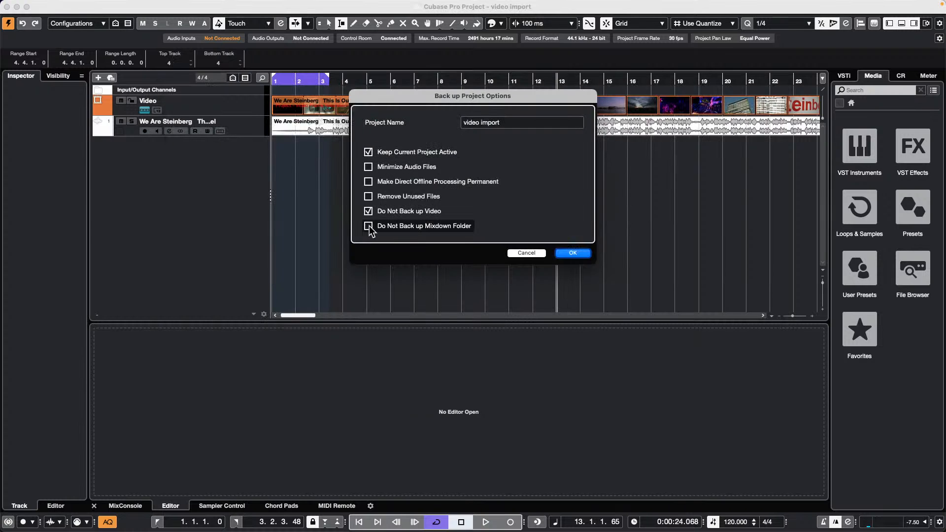
pyautogui.click(372, 212)
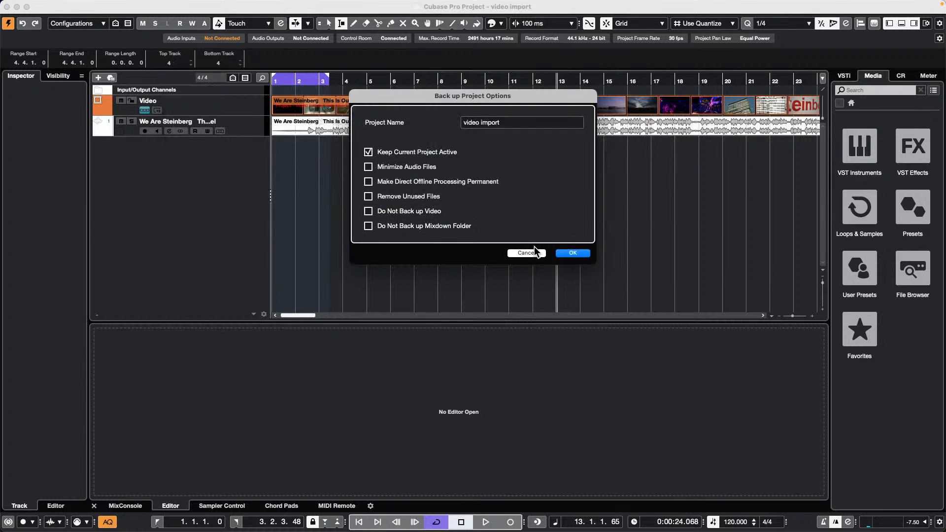
# - Confirm the backup options and switch over to Finder
pyautogui.click(576, 255)
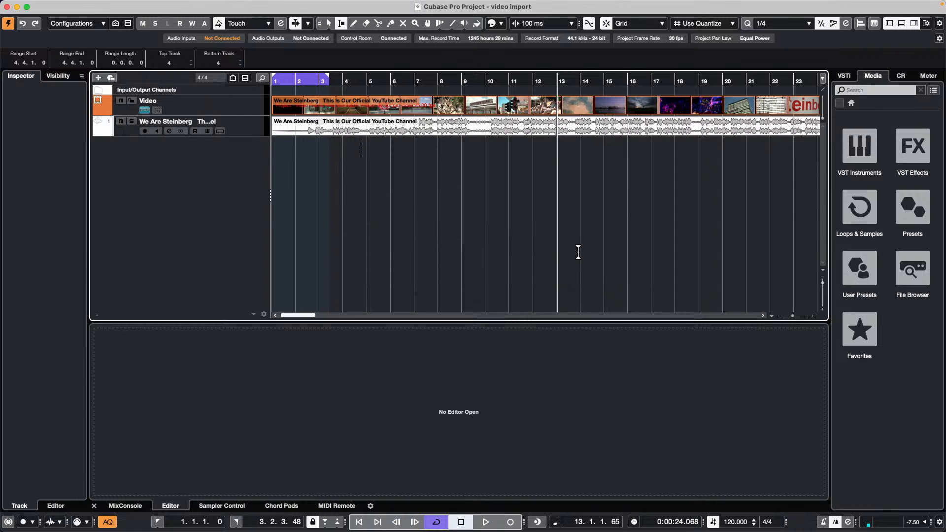
pyautogui.press('super+Tab')
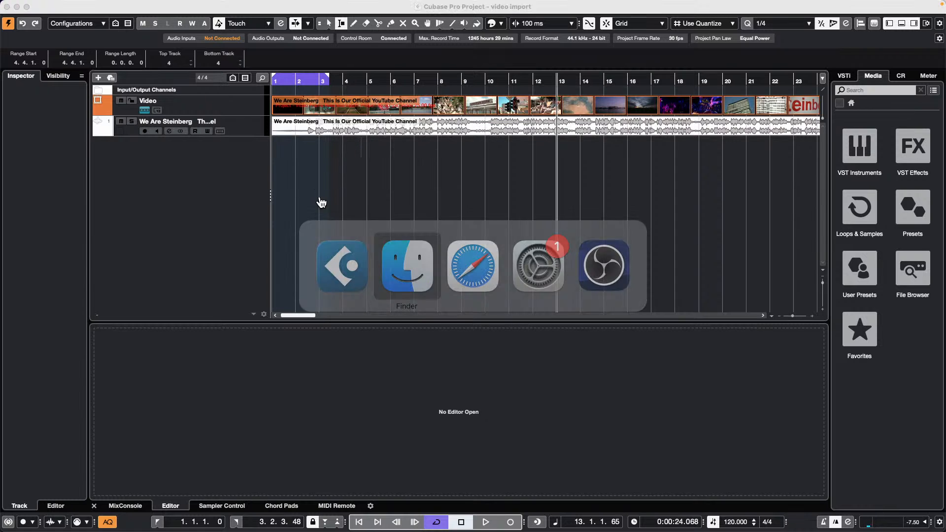
pyautogui.press('super+Tab')
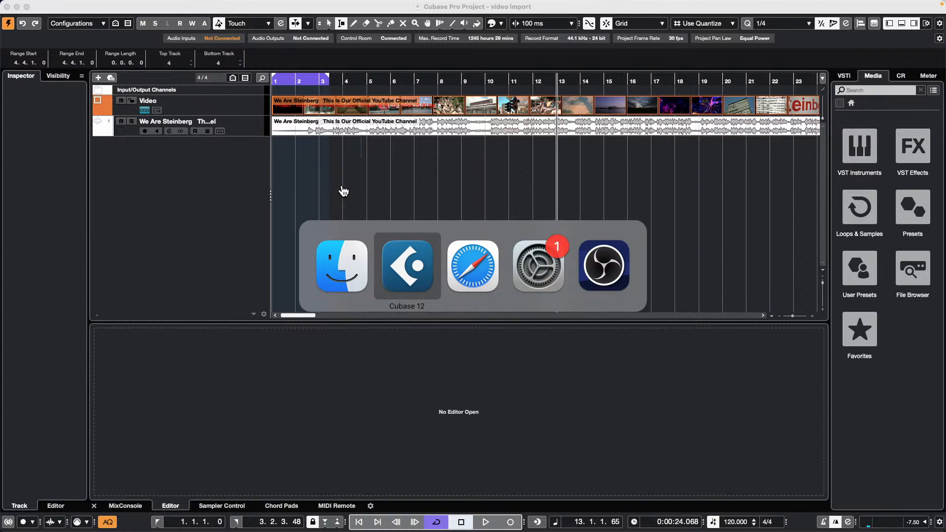
pyautogui.press('super+Tab')
pyautogui.press('super+Tab')
pyautogui.press('super+Tab')
pyautogui.press('super+Tab')
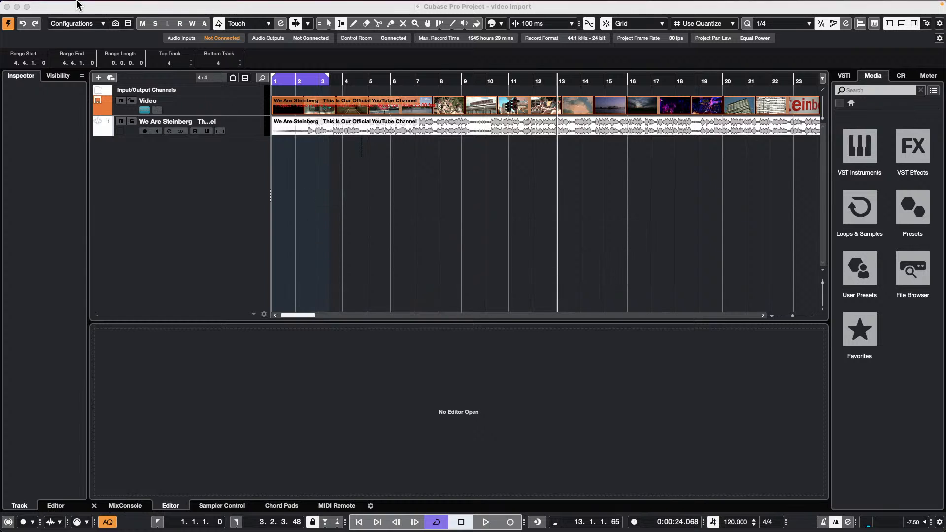
# - Open a new Finder window on Documents and expand the backed-up video folder
pyautogui.click(36, 6)
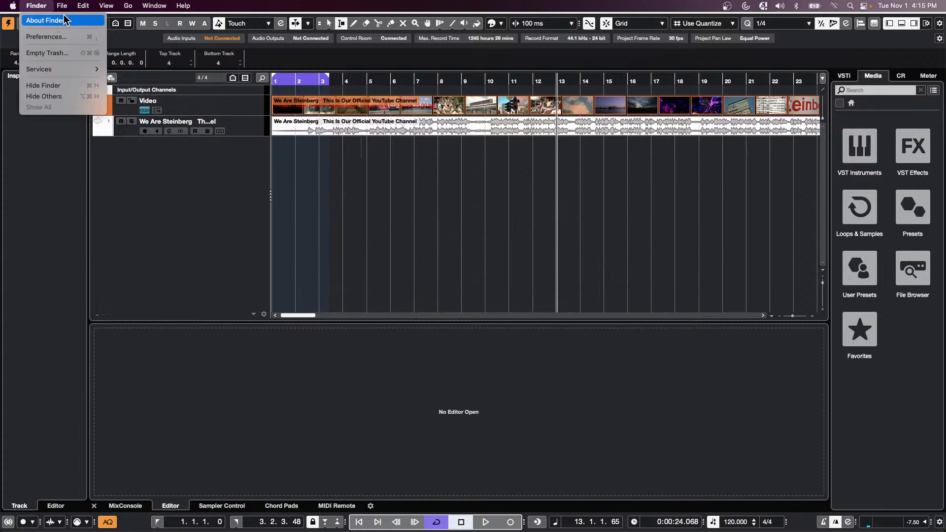
pyautogui.moveTo(62, 5)
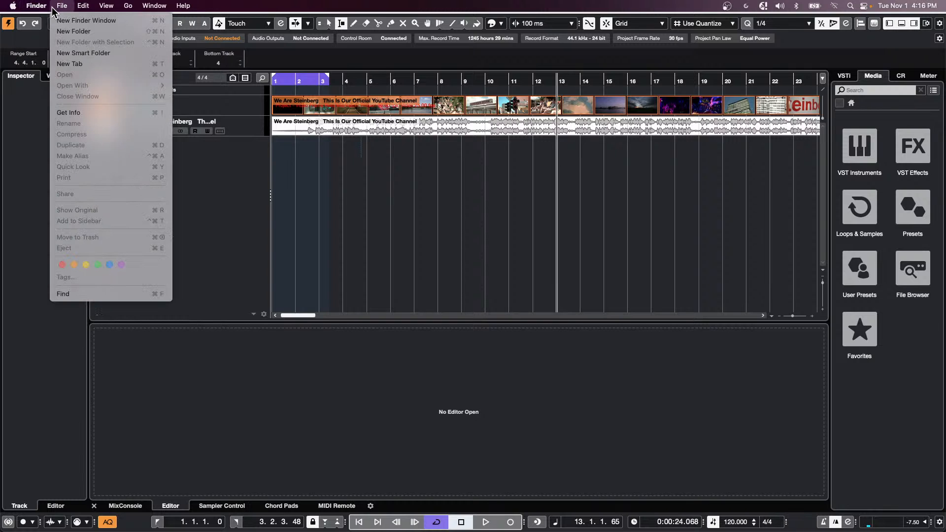
pyautogui.click(86, 20)
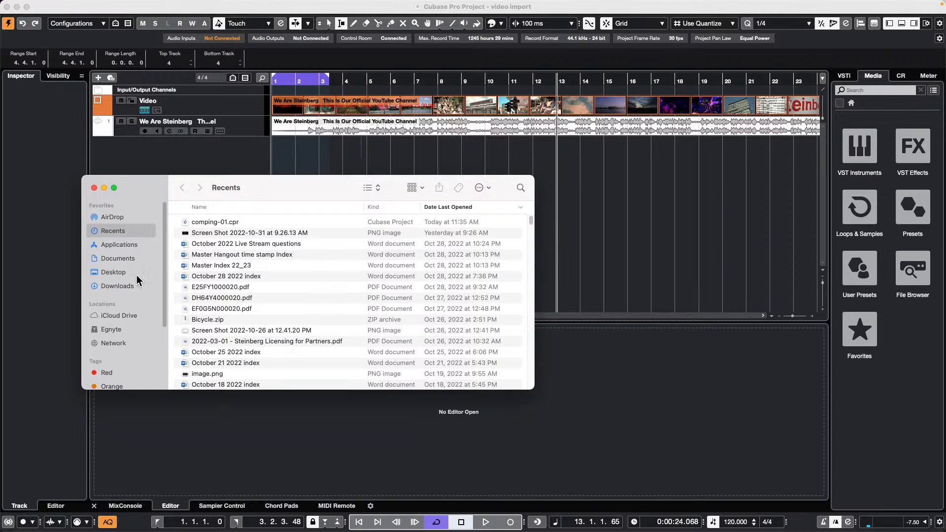
pyautogui.click(118, 258)
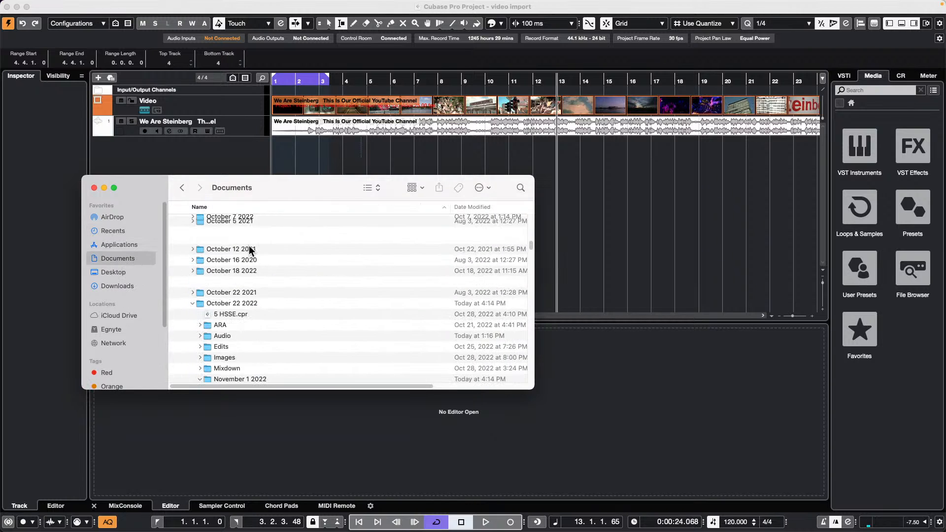
pyautogui.scroll(-2, 291, 261)
pyautogui.scroll(-4, 293, 291)
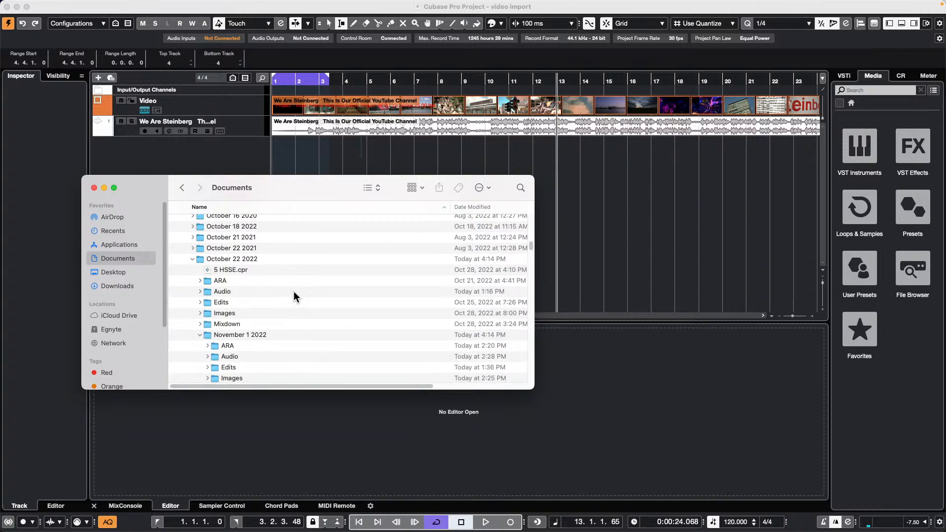
pyautogui.scroll(-3, 296, 290)
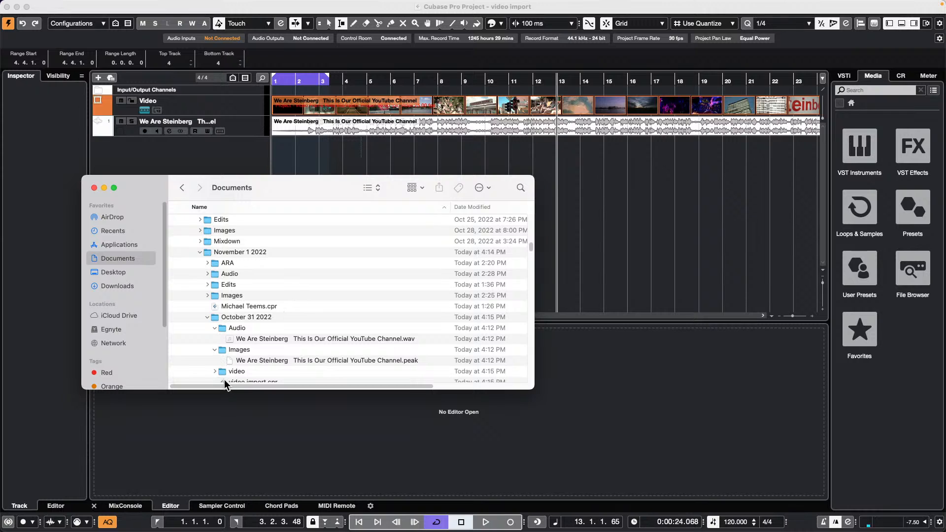
pyautogui.click(215, 371)
pyautogui.scroll(-2, 207, 296)
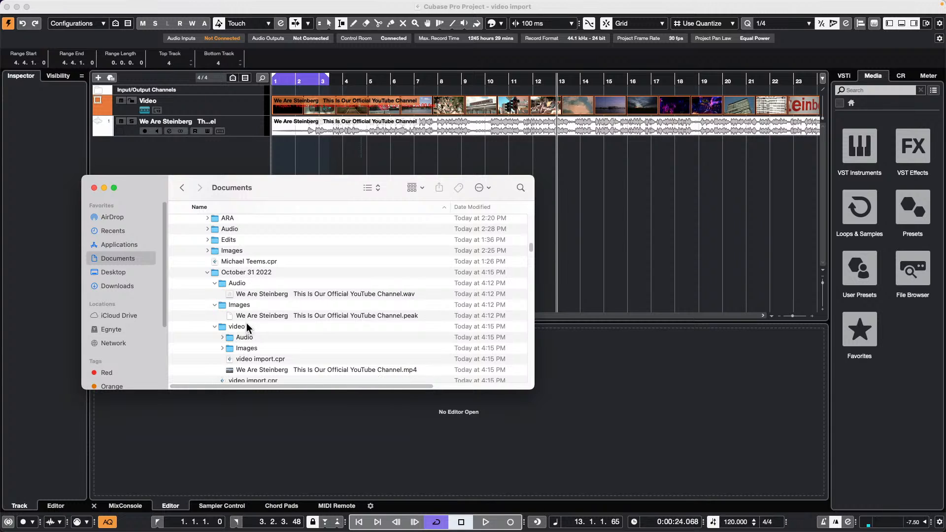
# - Close the Finder window to bring the video import project back
pyautogui.click(94, 187)
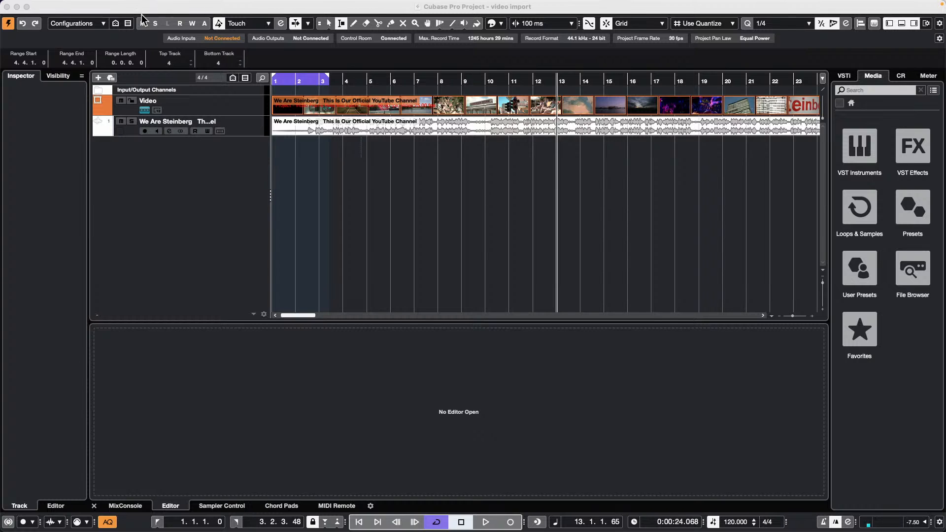
# - Open the VST Plug-in Manager from the Studio menu
pyautogui.click(356, 104)
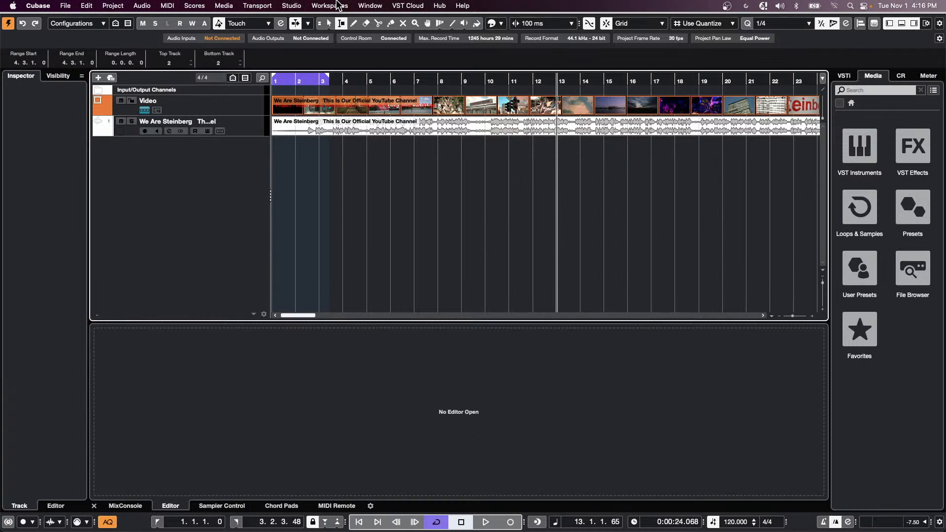
pyautogui.click(291, 5)
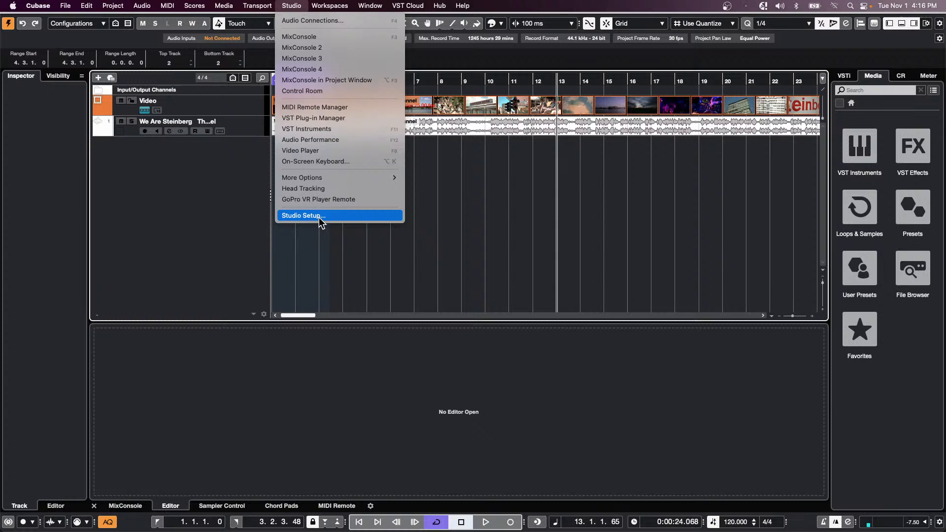
pyautogui.click(315, 121)
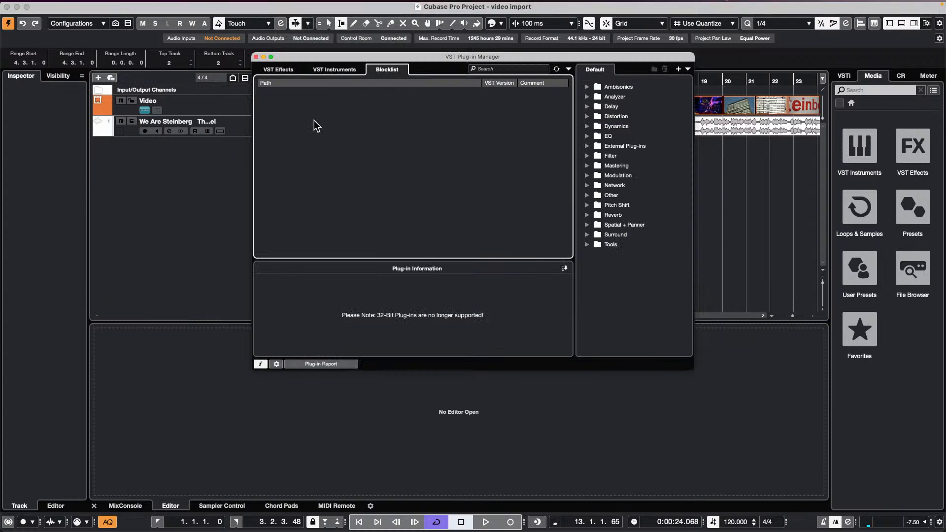
# - Save the plug-in report as Plug-in report.txt on the Desktop
pyautogui.click(339, 363)
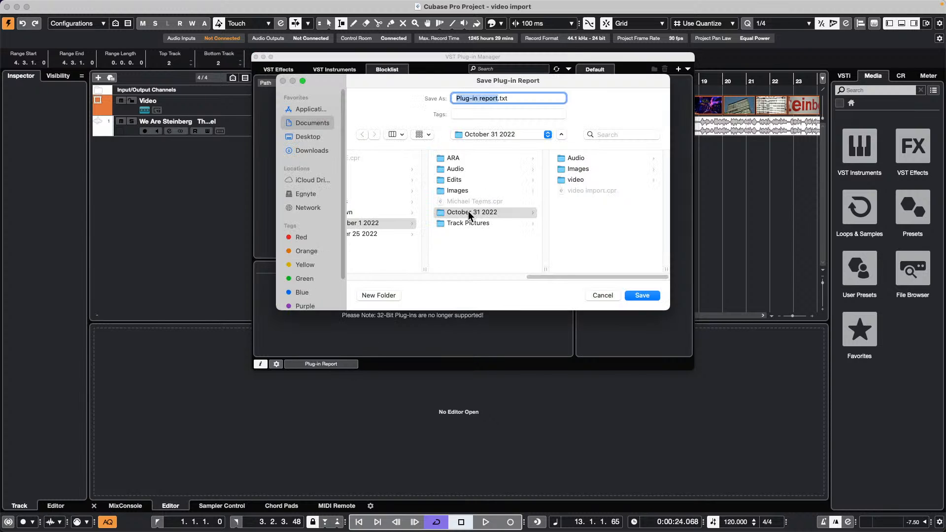
pyautogui.click(493, 135)
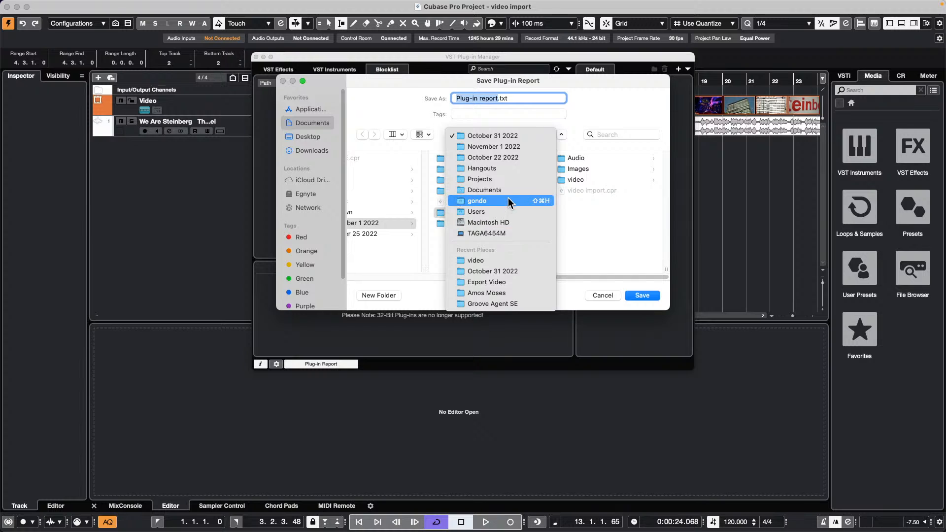
pyautogui.click(310, 137)
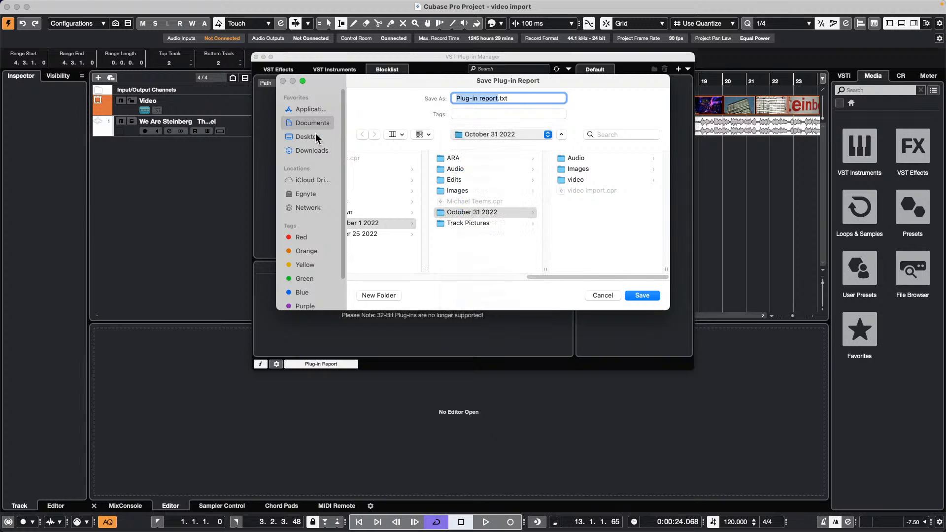
pyautogui.click(309, 136)
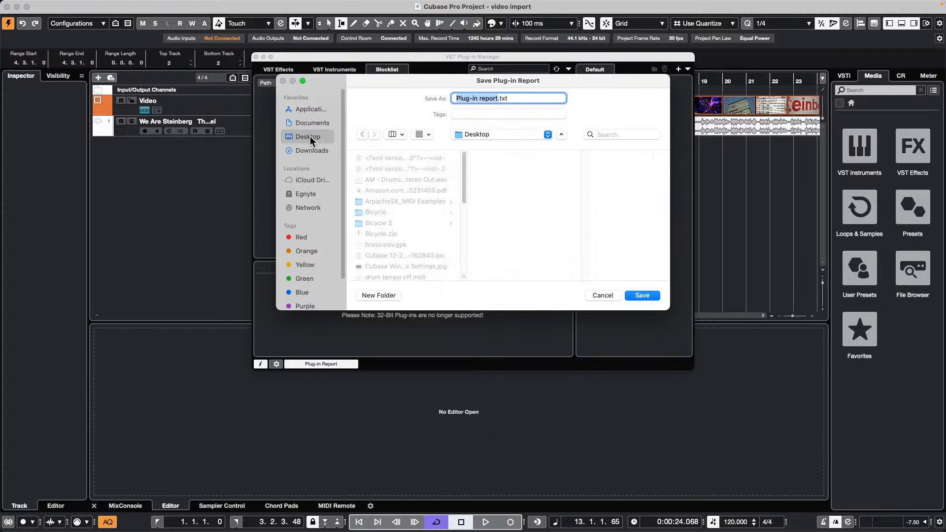
pyautogui.click(643, 296)
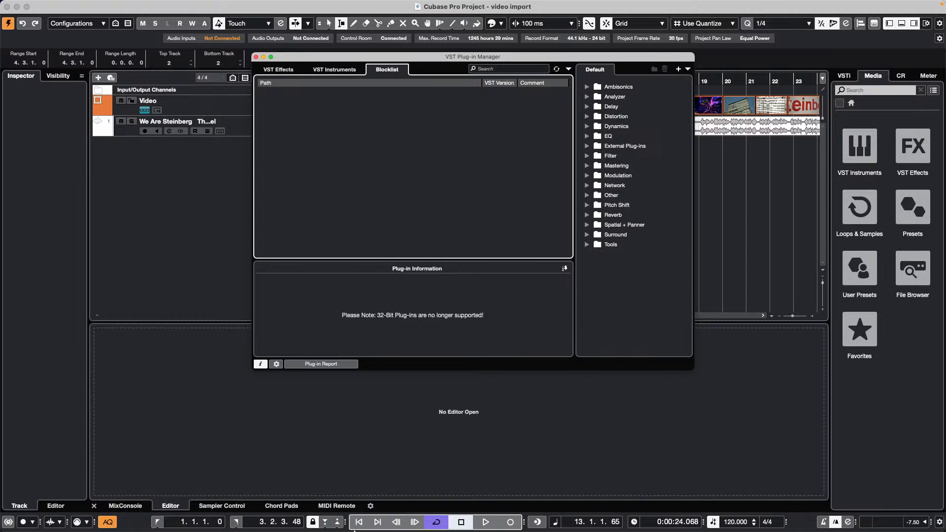
# - Open Finder's Desktop folder and open Plug-in report.txt from it
pyautogui.click(217, 505)
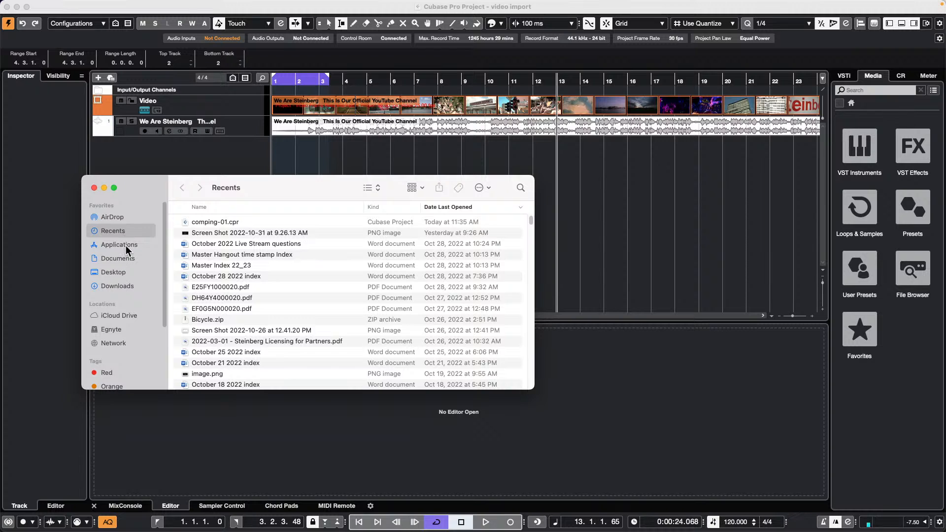
pyautogui.click(122, 271)
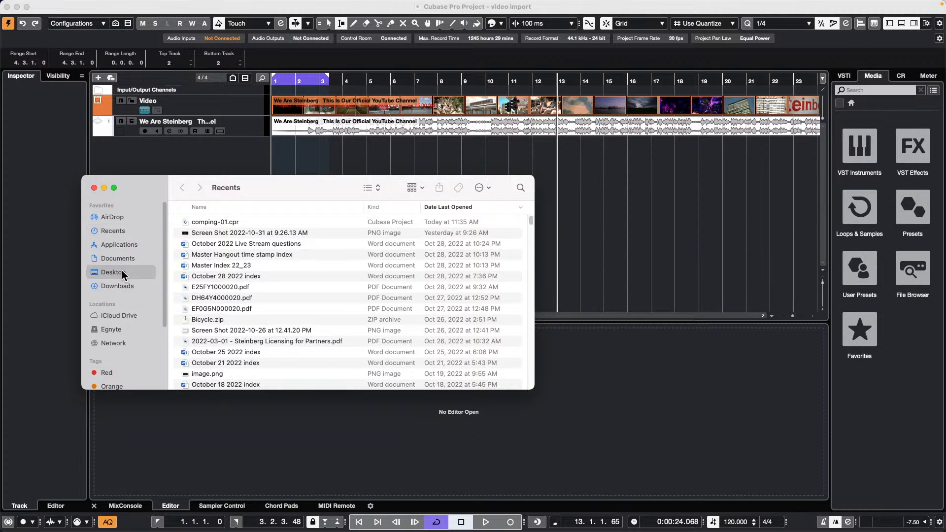
pyautogui.scroll(3, 206, 270)
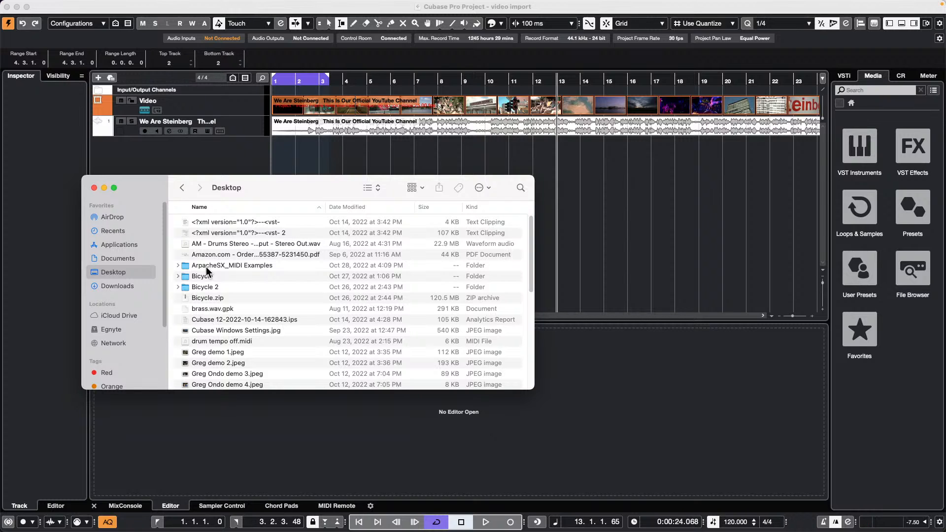
pyautogui.click(117, 230)
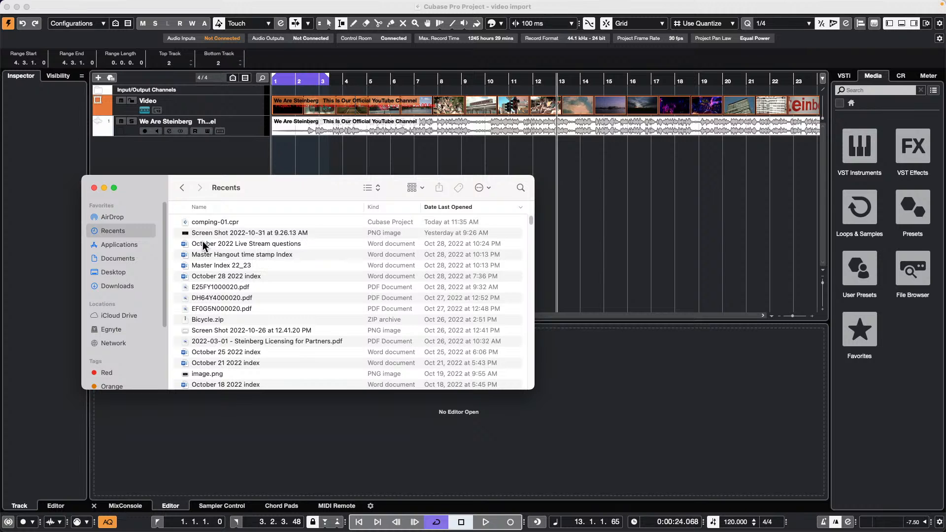
pyautogui.click(122, 271)
pyautogui.scroll(-5, 262, 253)
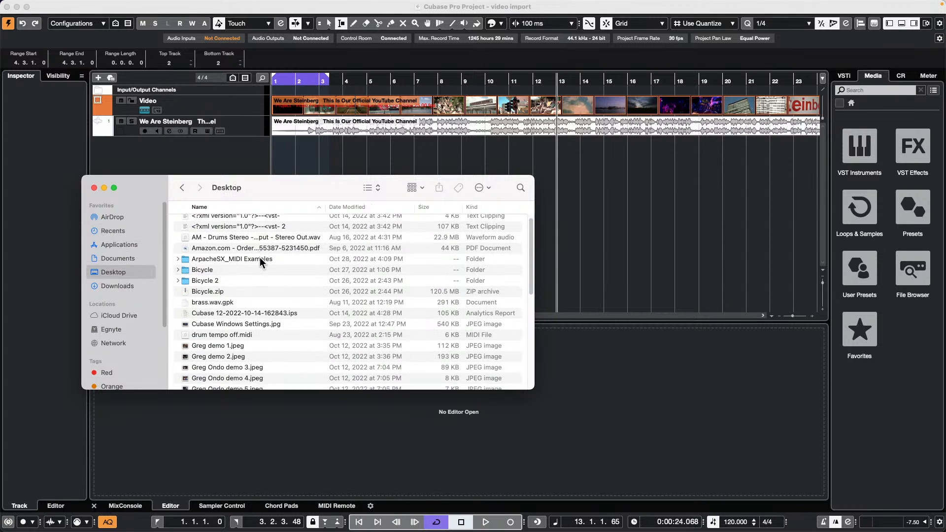
pyautogui.scroll(-1, 261, 260)
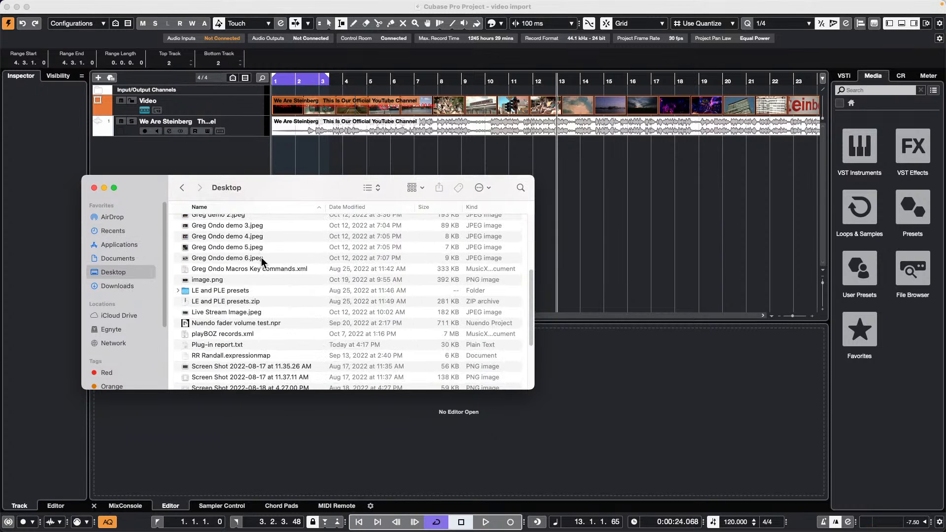
pyautogui.doubleClick(226, 344)
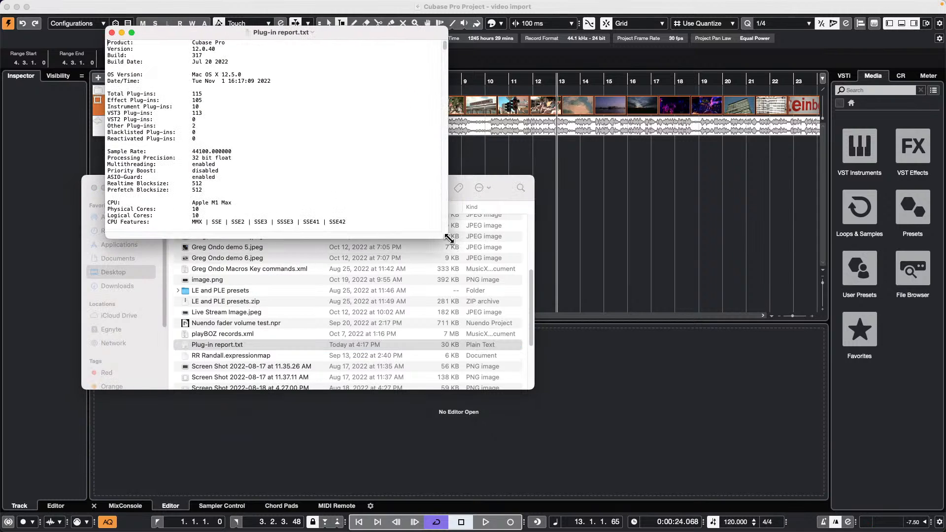
# - Enlarge the TextEdit plug-in report, scroll through its VST3 plug-in list, and return to Cubase
pyautogui.moveTo(446, 236); pyautogui.dragTo(542, 397)
pyautogui.scroll(-7, 321, 293)
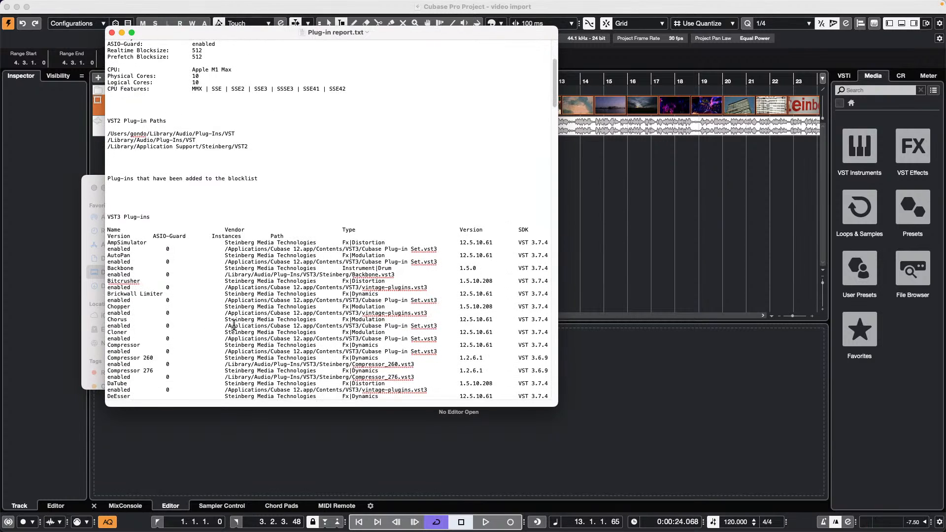
pyautogui.scroll(-3, 246, 321)
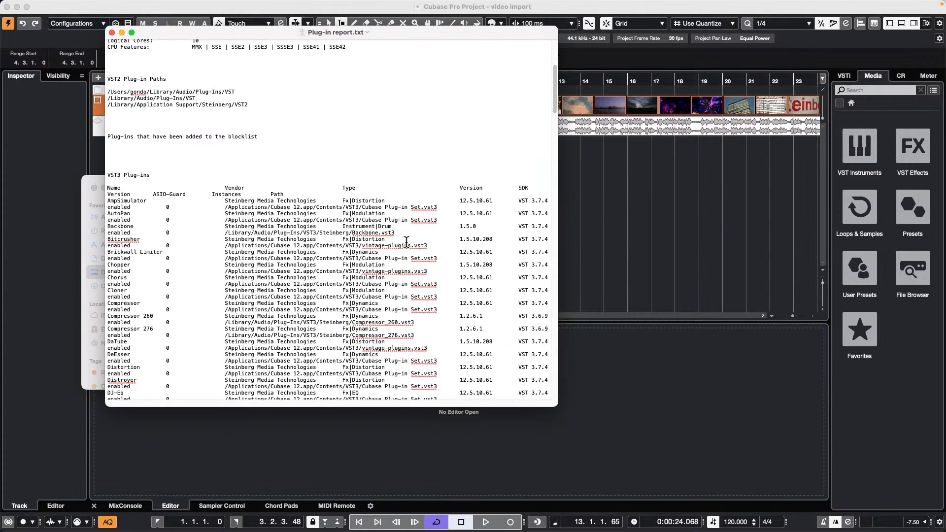
pyautogui.scroll(-2, 494, 209)
pyautogui.scroll(-8, 494, 209)
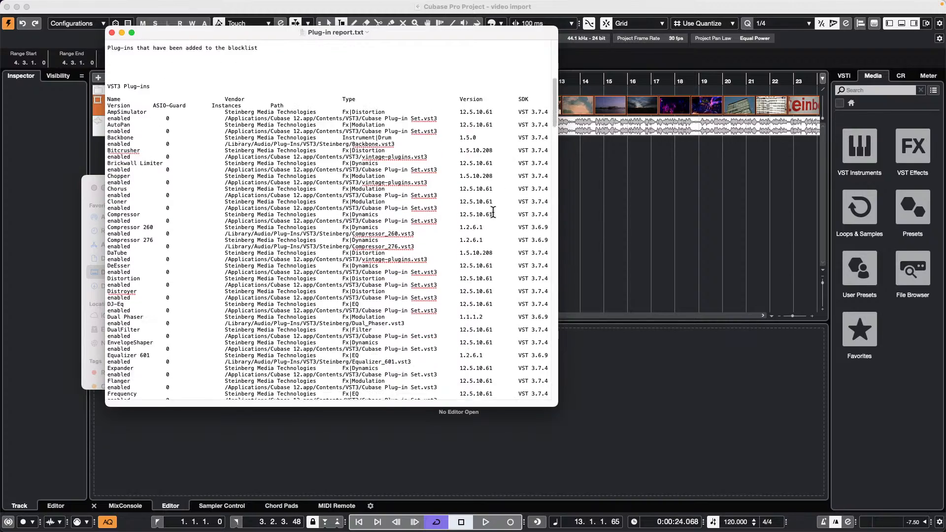
pyautogui.scroll(-10, 492, 214)
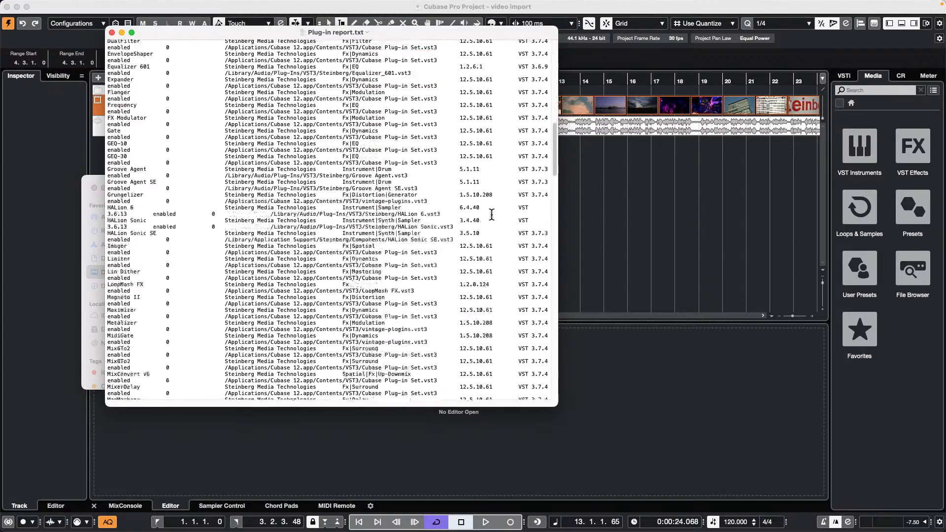
pyautogui.scroll(-3, 492, 214)
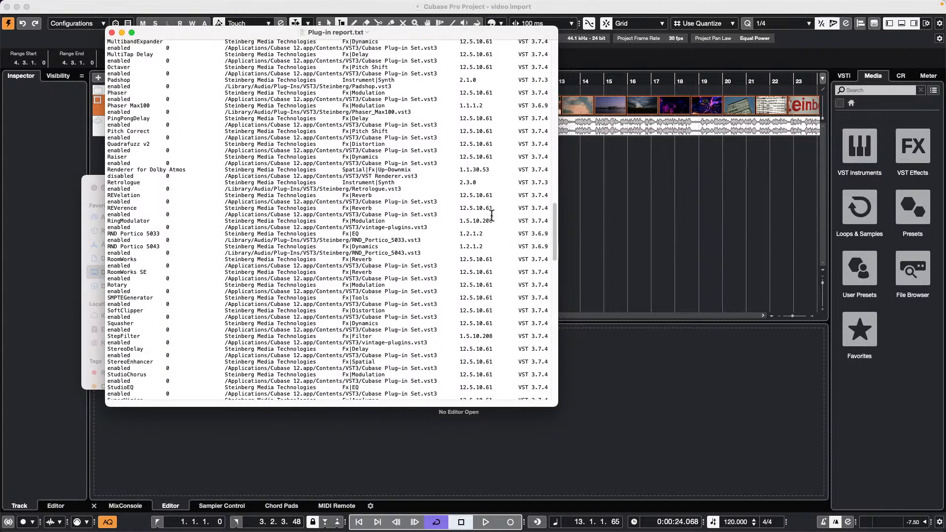
pyautogui.scroll(-6, 492, 215)
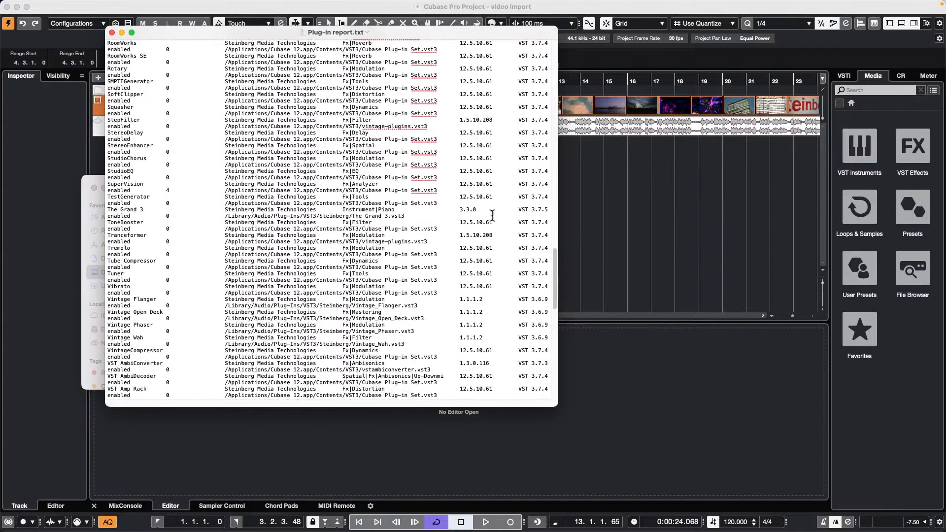
pyautogui.click(686, 215)
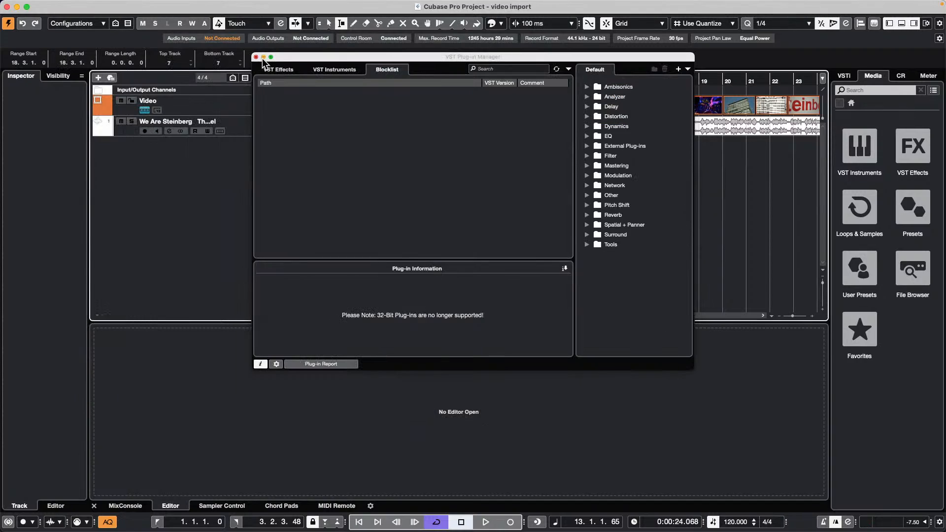
# - Close the VST Plug-in Manager, reopen it from the Studio menu, and close it again
pyautogui.click(256, 57)
pyautogui.click(318, 5)
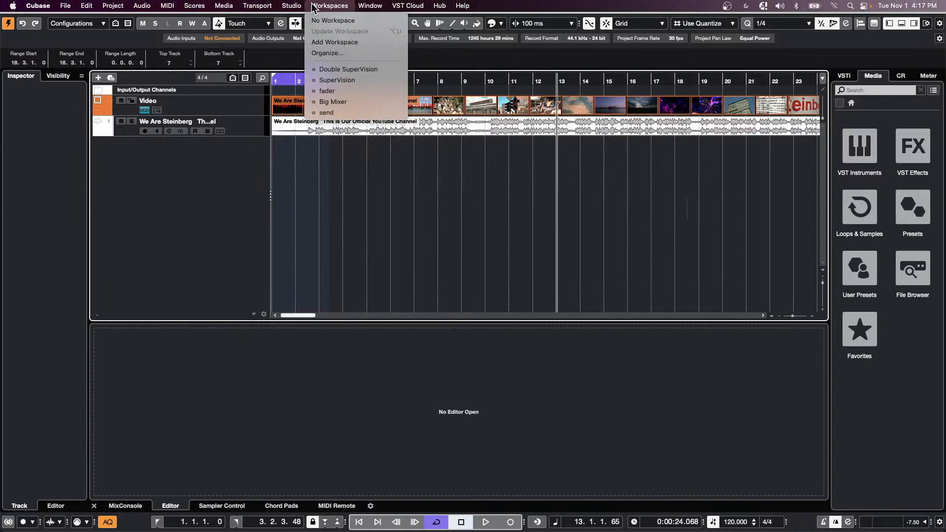
pyautogui.moveTo(286, 11)
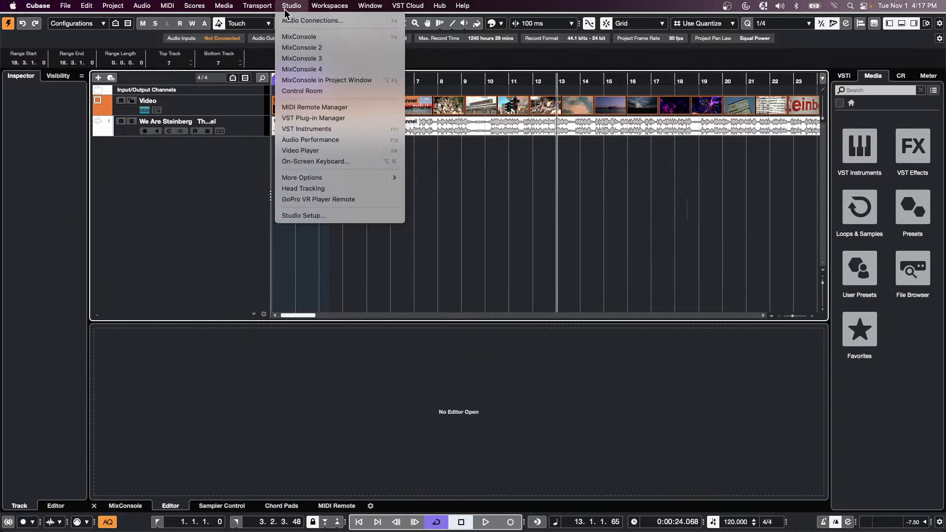
pyautogui.click(352, 123)
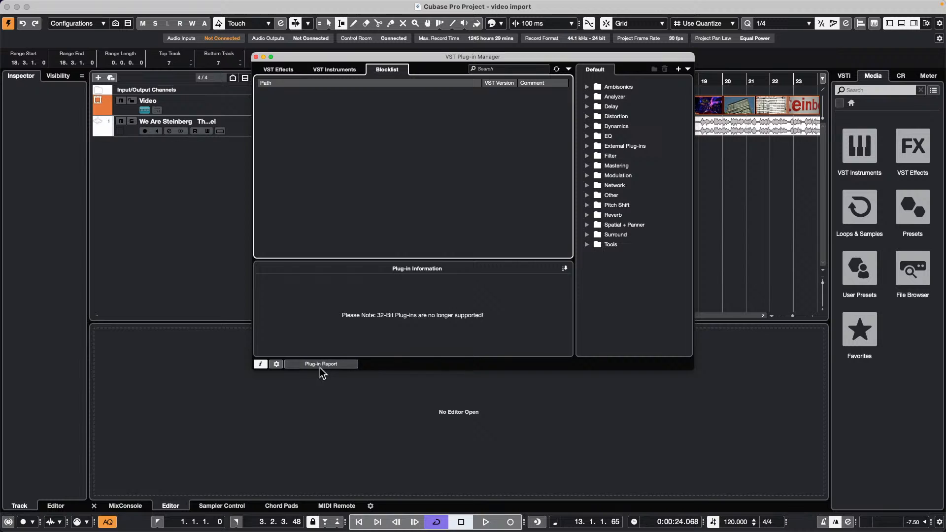
pyautogui.click(255, 57)
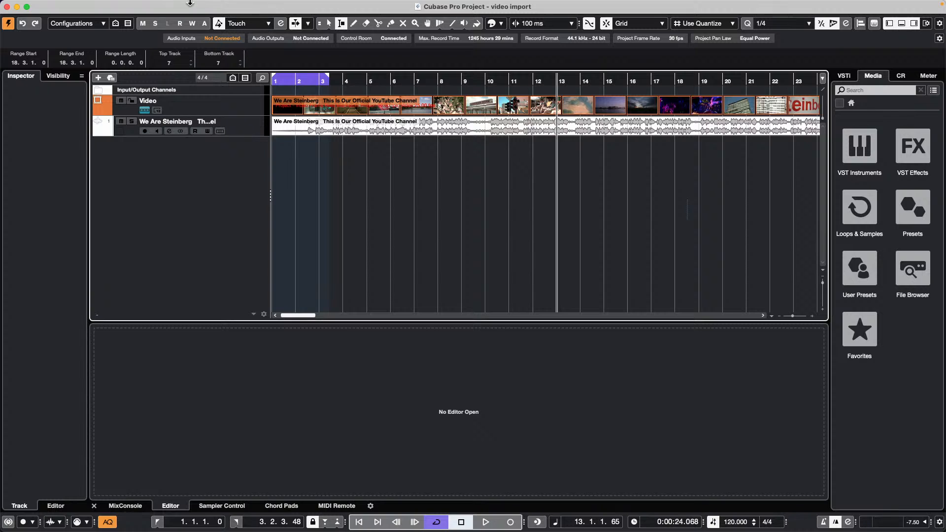
# - Open 'beatles stones t.cpr' from File > Recent Projects and activate it
pyautogui.moveTo(213, 5)
pyautogui.click(65, 6)
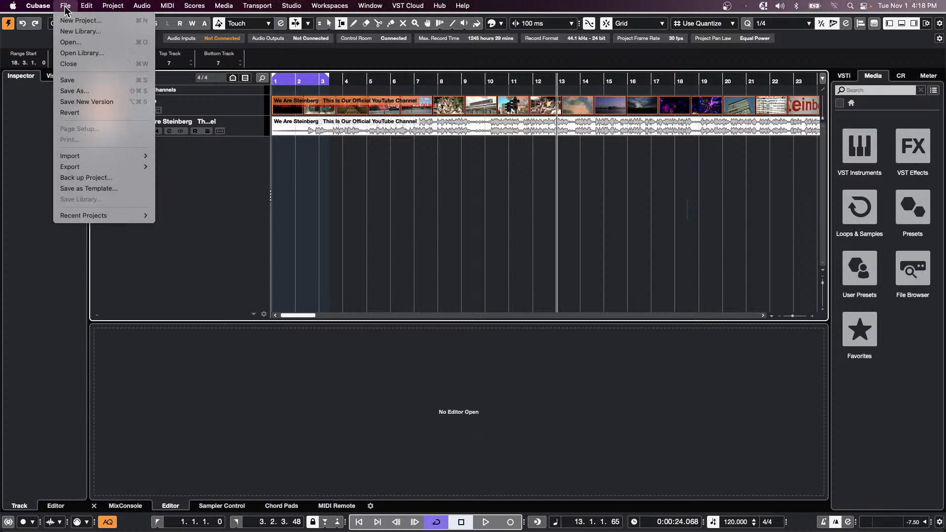
pyautogui.moveTo(86, 215)
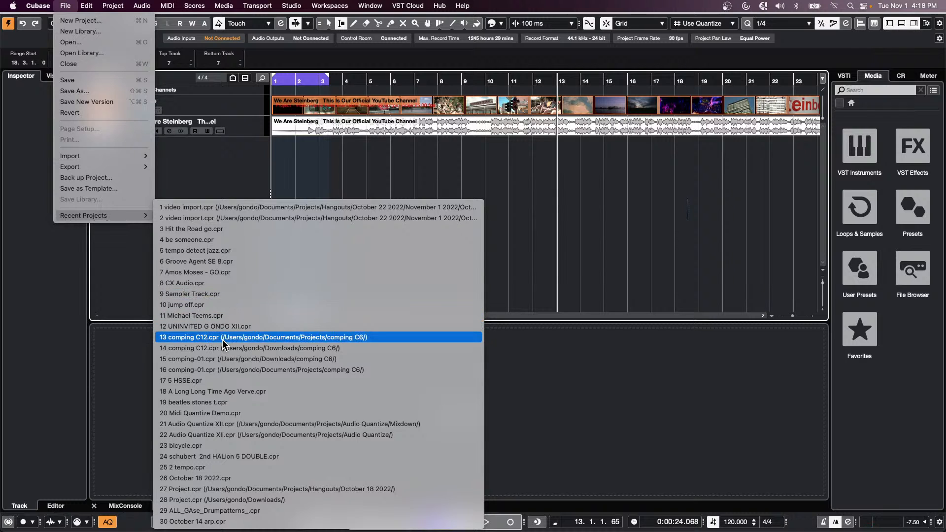
pyautogui.click(228, 402)
pyautogui.click(519, 179)
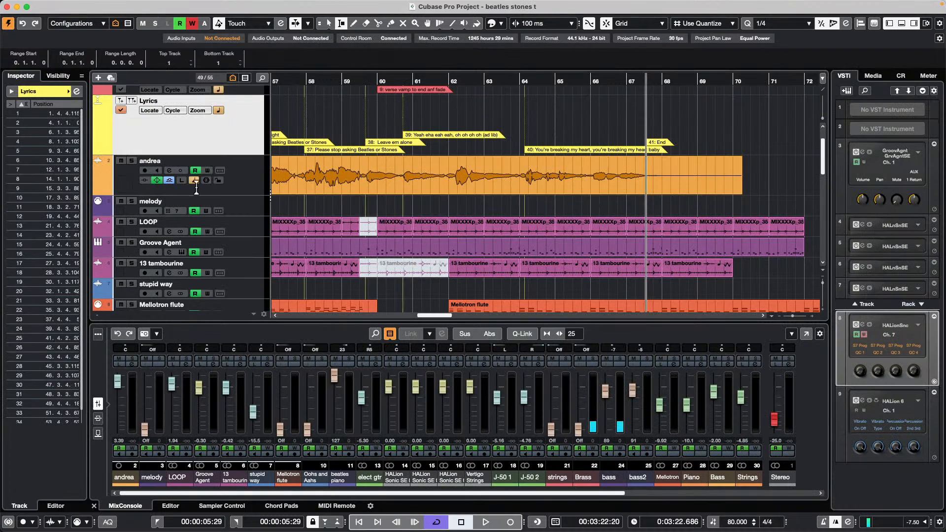
# - Dismiss the missing-files warning, show the Chord and Arrangement tracks, and open the Lyrics track's Markers window
pyautogui.click(472, 170)
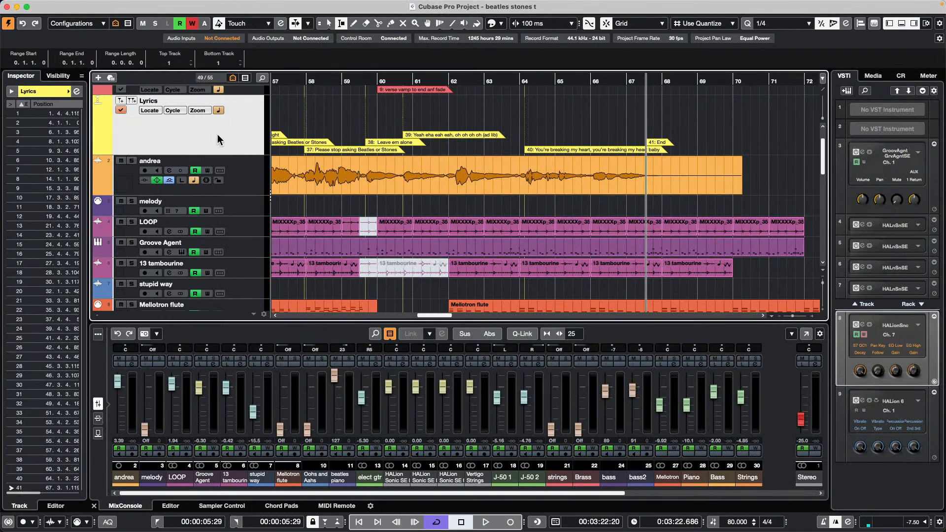
pyautogui.click(58, 77)
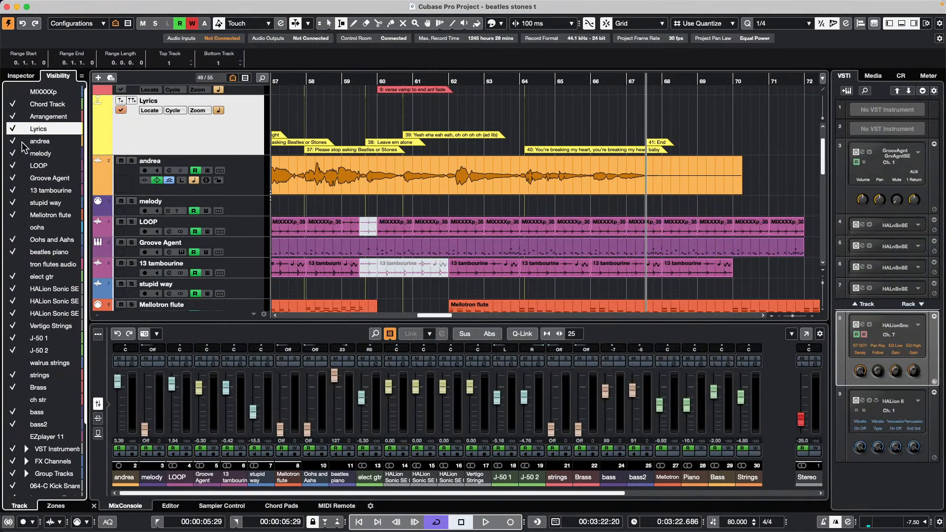
pyautogui.click(48, 128)
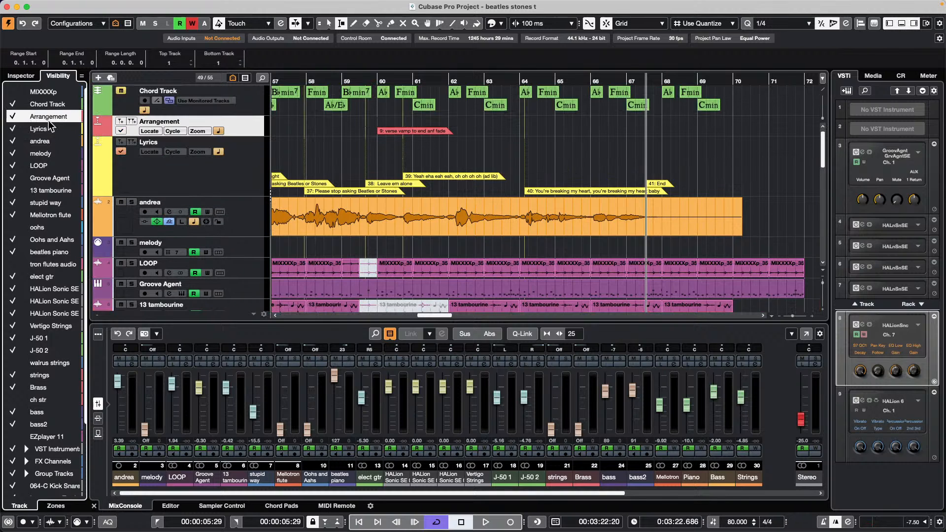
pyautogui.scroll(-1, 334, 192)
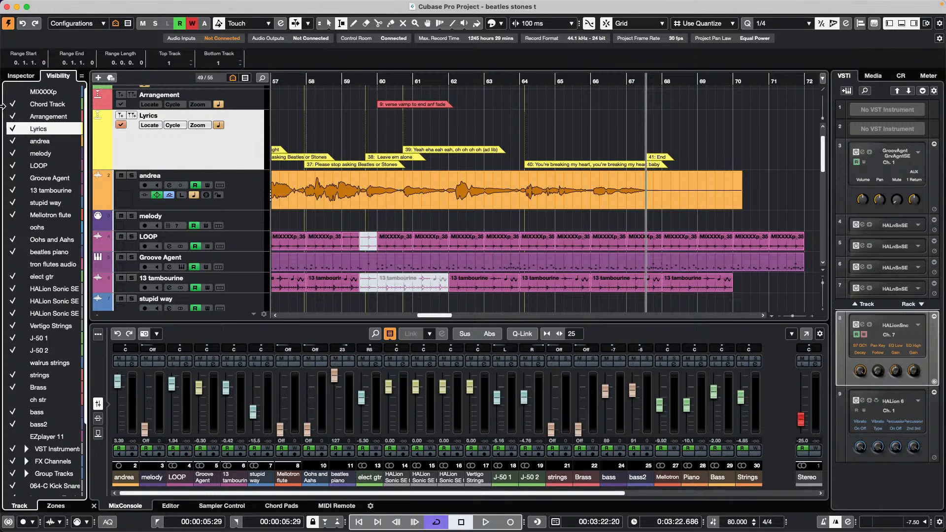
pyautogui.click(24, 78)
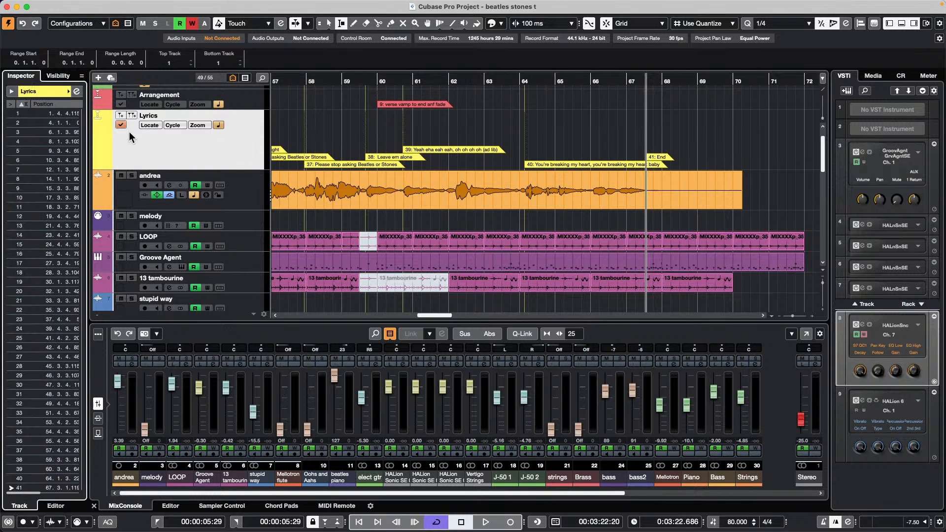
pyautogui.click(76, 92)
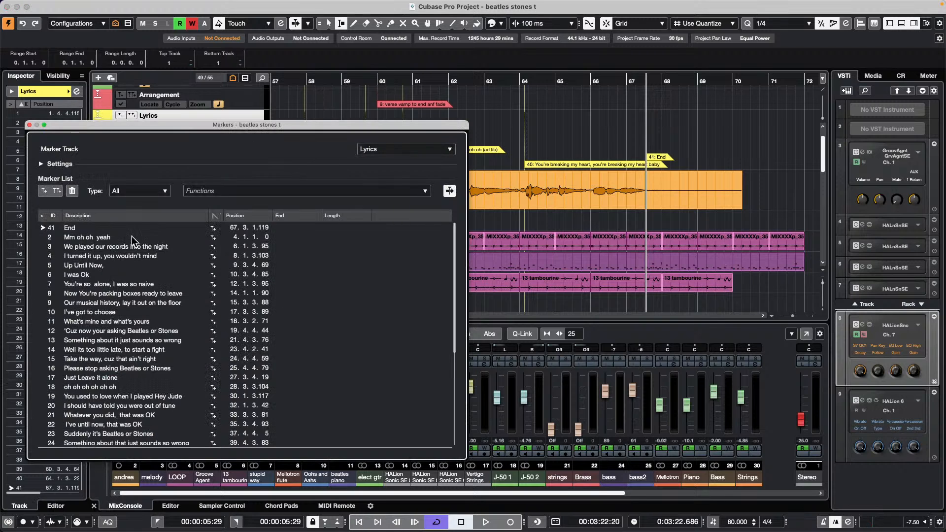
# - Locate to lyric markers 16, 18, 20 and 24 in the Markers window
pyautogui.scroll(-4, 112, 266)
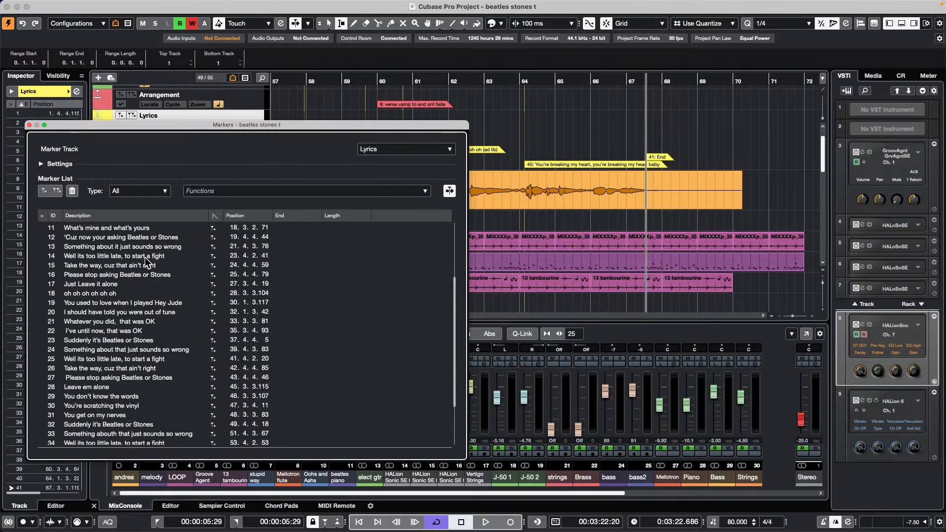
pyautogui.click(41, 277)
pyautogui.click(39, 293)
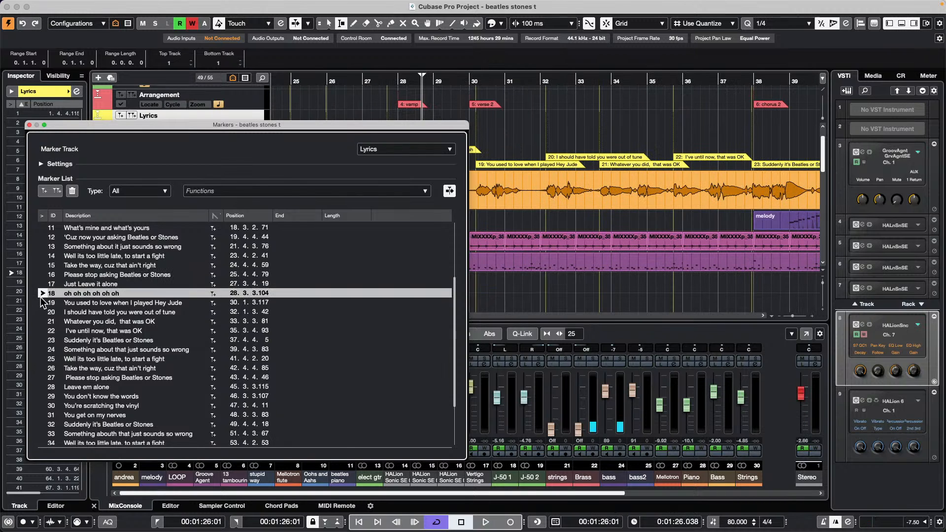
pyautogui.click(39, 311)
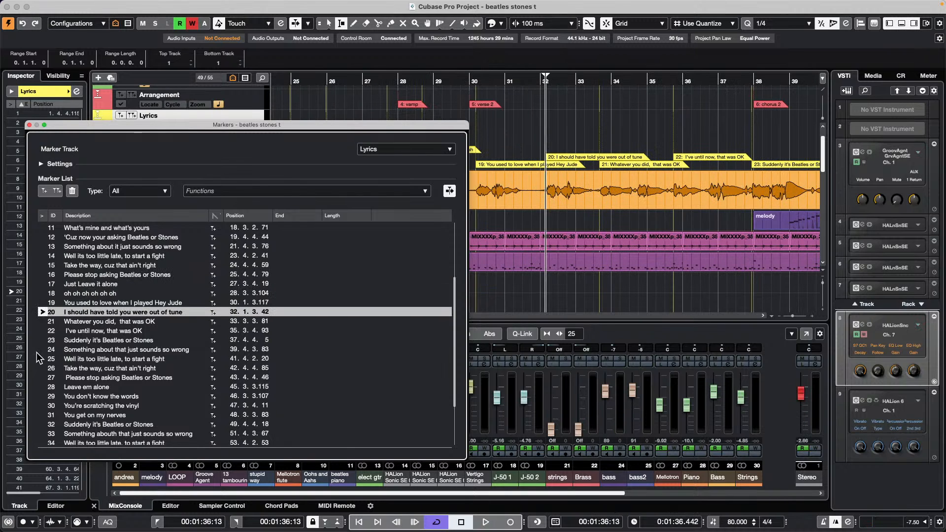
pyautogui.click(40, 348)
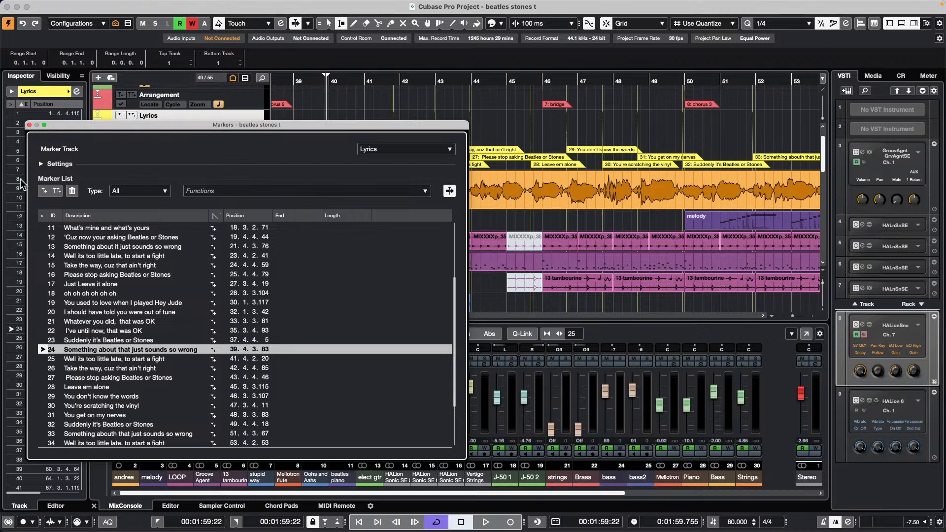
pyautogui.moveTo(126, 125); pyautogui.dragTo(470, 160)
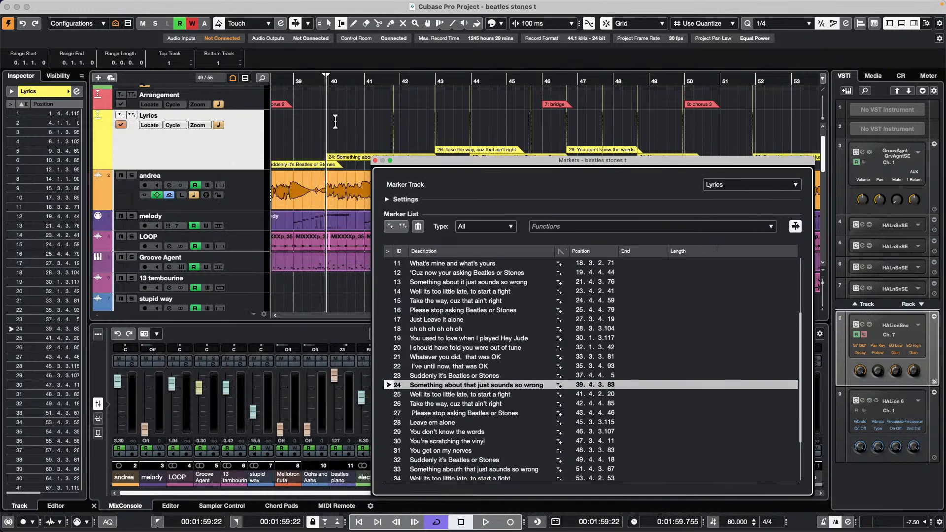
# - Play from marker 2 'Mm oh oh yeah', locate markers 13 and 9, then stop at 15.3.3.88
pyautogui.scroll(5, 386, 281)
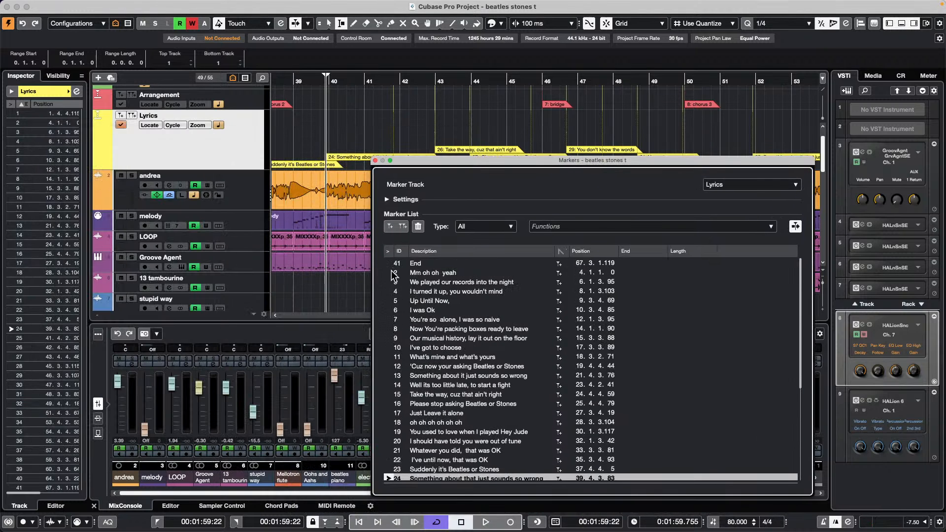
pyautogui.click(389, 272)
pyautogui.press('space')
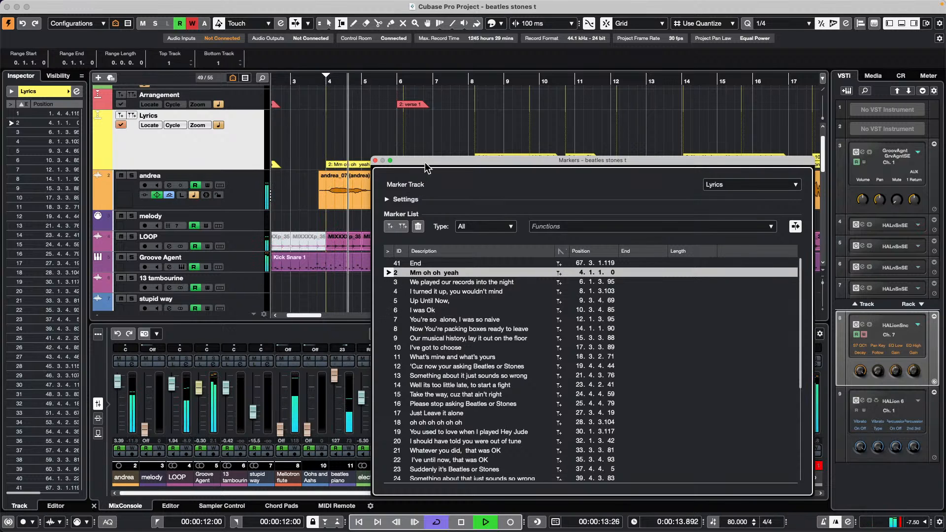
pyautogui.moveTo(425, 161); pyautogui.dragTo(519, 36)
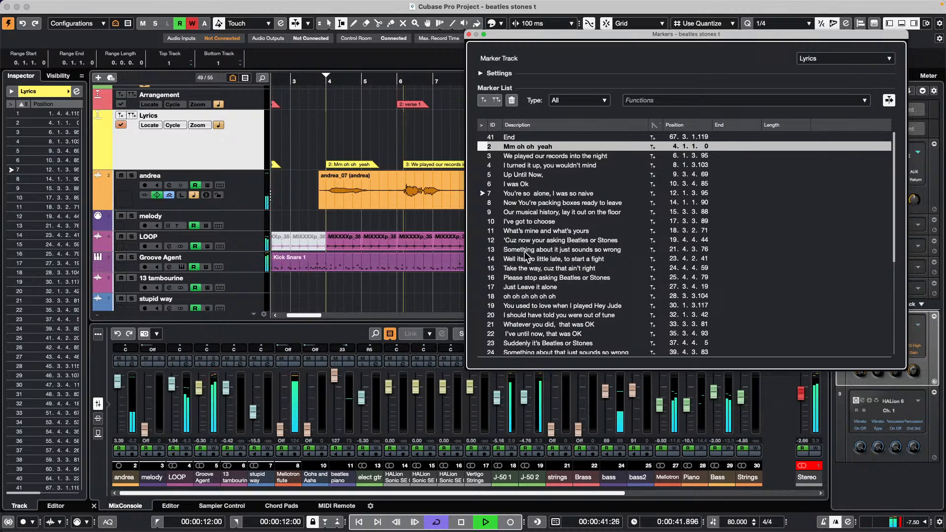
pyautogui.click(483, 249)
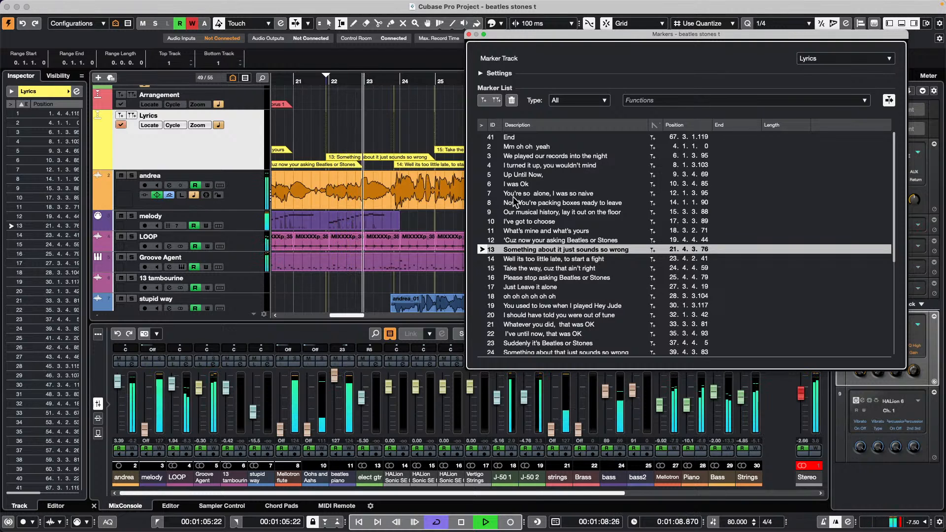
pyautogui.click(480, 212)
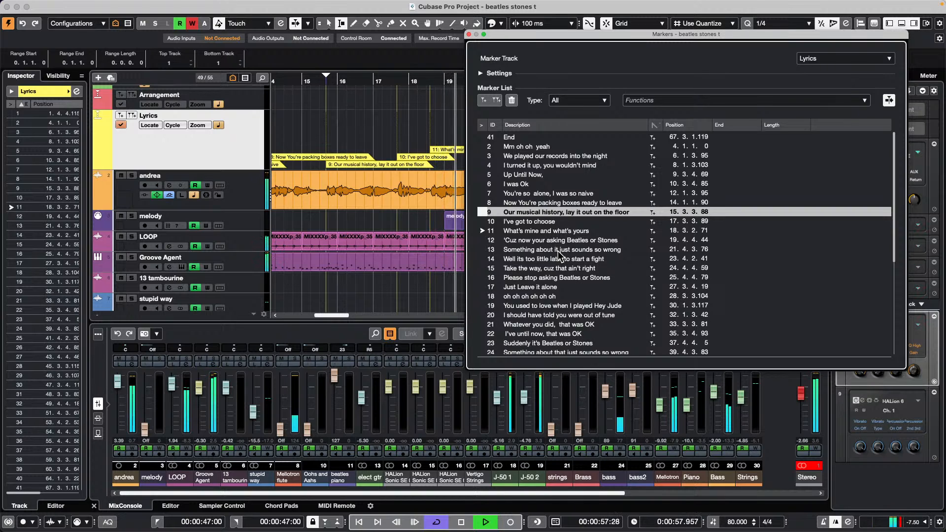
pyautogui.press('space')
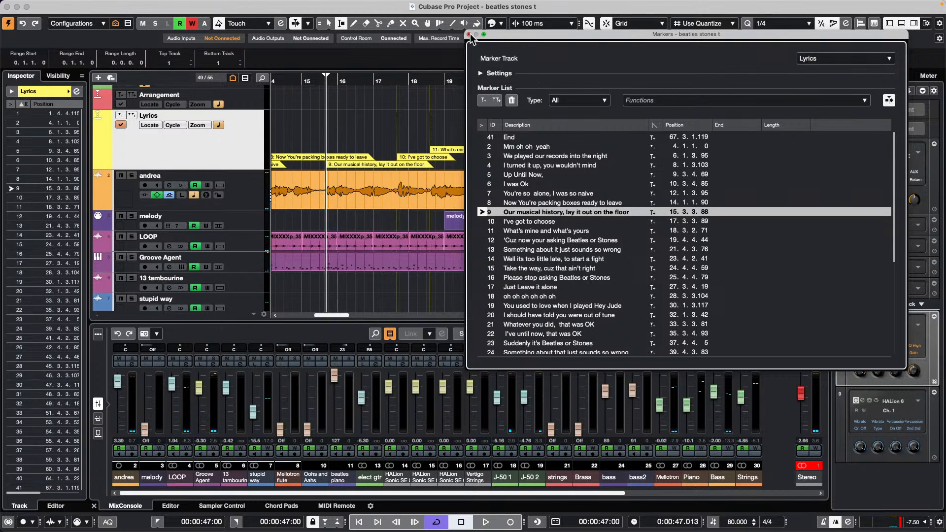
pyautogui.scroll(-6, 543, 245)
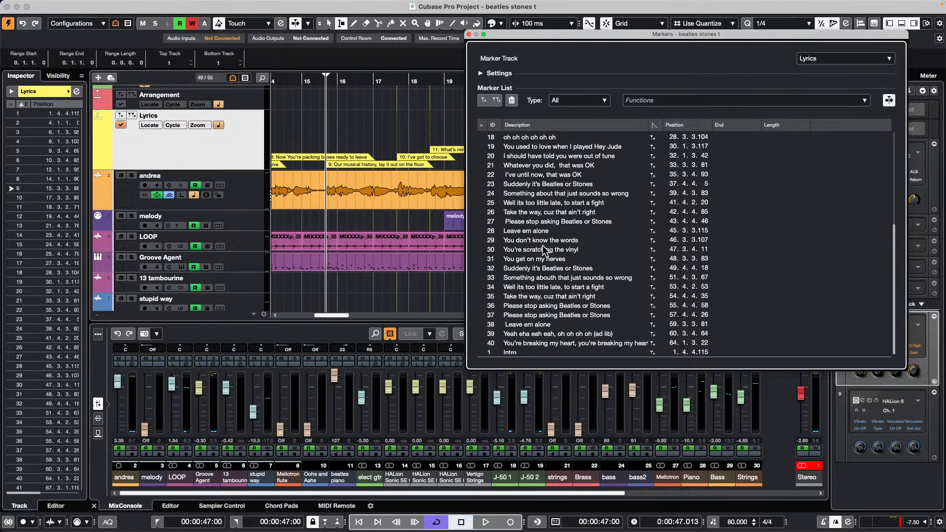
pyautogui.scroll(6, 542, 245)
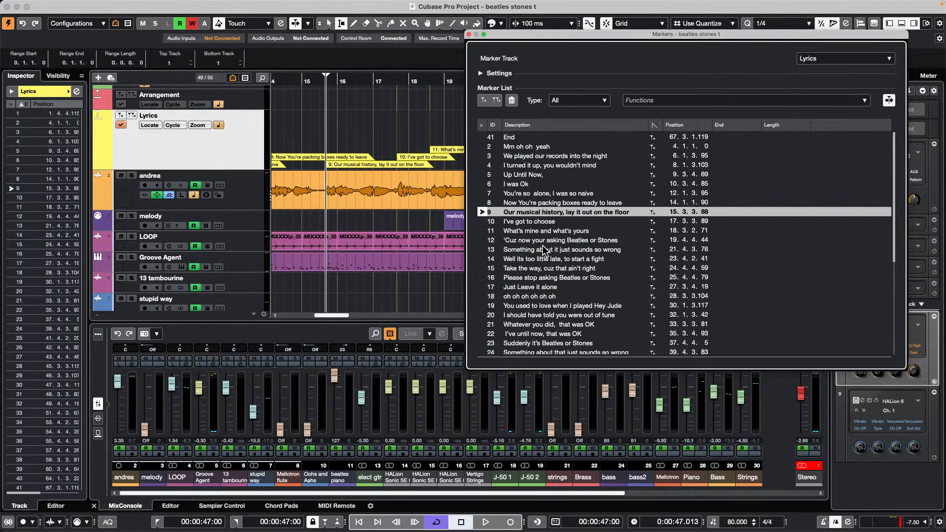
# - Close the Markers window, browse the Scores, MIDI and Audio menus, and open the Automation Panel
pyautogui.click(469, 35)
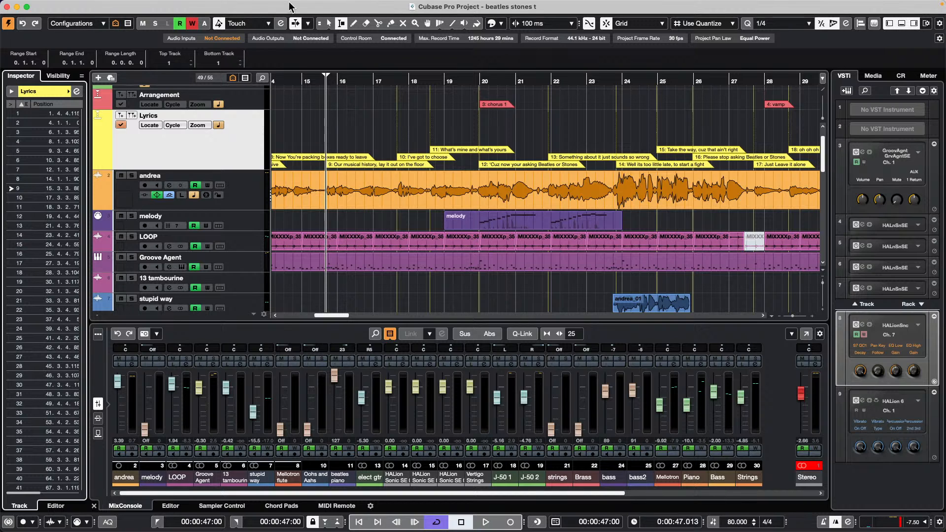
pyautogui.moveTo(248, 1)
pyautogui.click(200, 5)
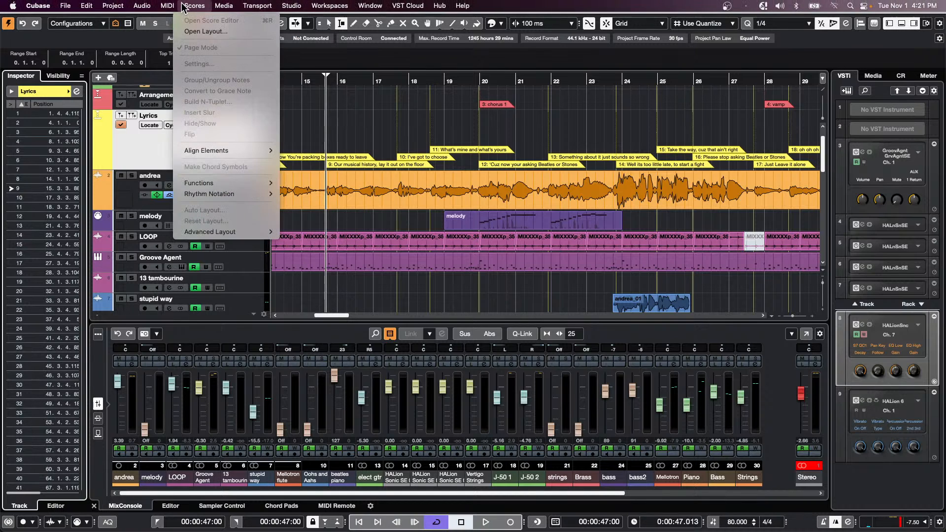
pyautogui.click(414, 116)
pyautogui.click(166, 7)
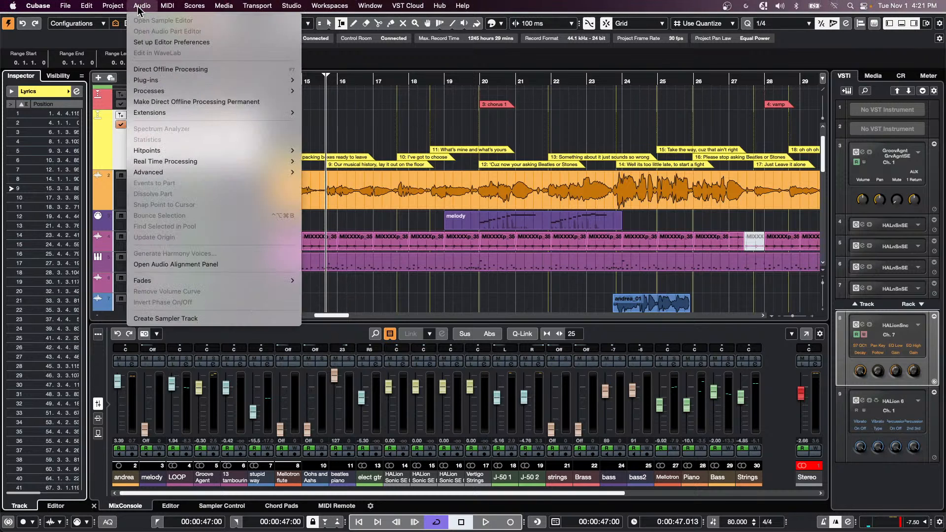
pyautogui.click(432, 115)
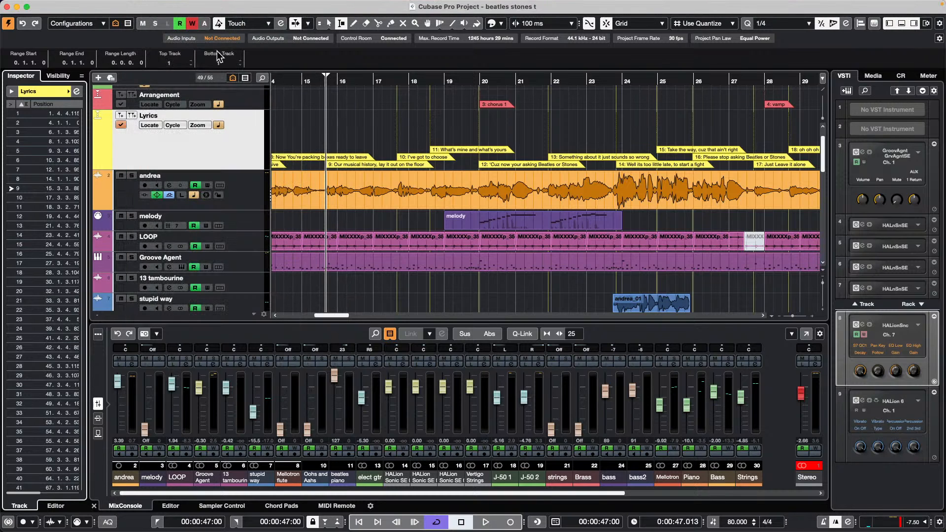
pyautogui.click(280, 23)
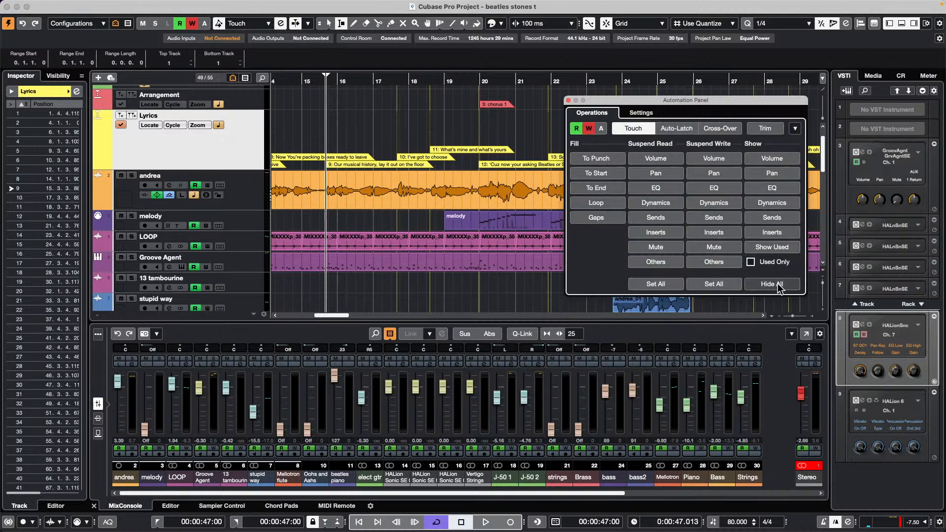
# - Draw volume automation curves on the andrea and LOOP Volume lanes with the Draw tool
pyautogui.click(779, 249)
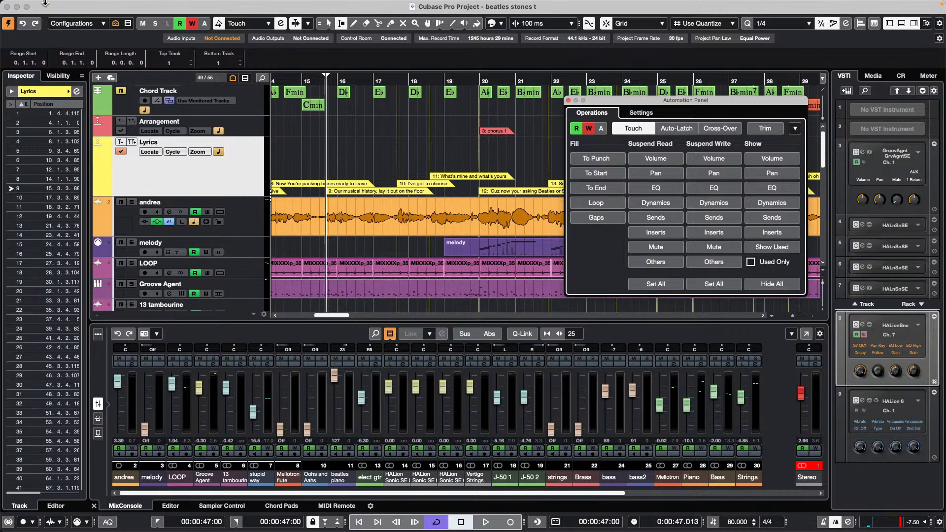
pyautogui.click(98, 231)
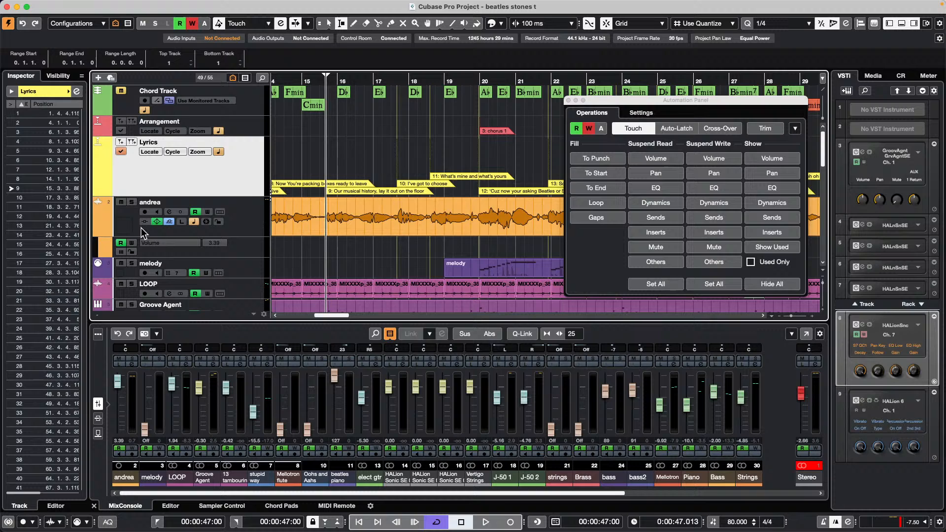
pyautogui.rightClick(342, 251)
pyautogui.click(371, 252)
pyautogui.moveTo(385, 244); pyautogui.dragTo(502, 238)
pyautogui.click(98, 294)
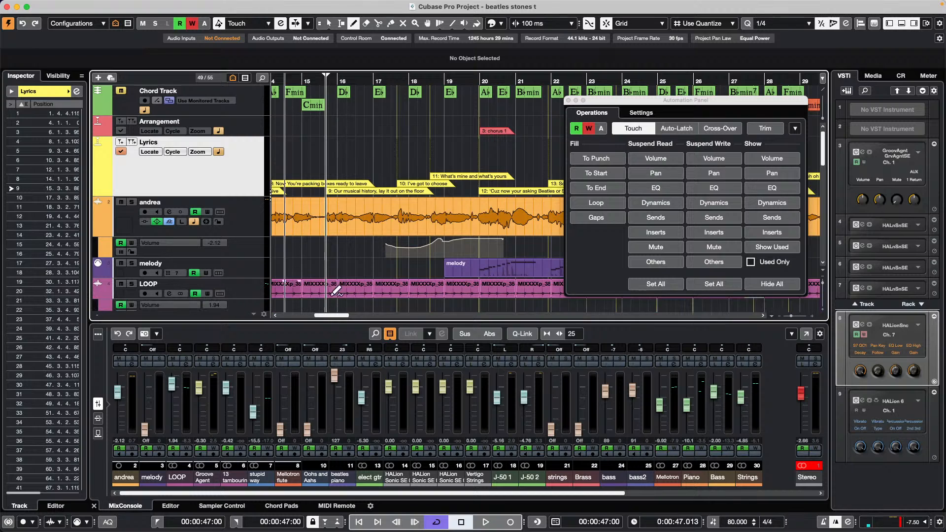
pyautogui.scroll(-1, 422, 250)
pyautogui.moveTo(389, 266); pyautogui.dragTo(565, 267)
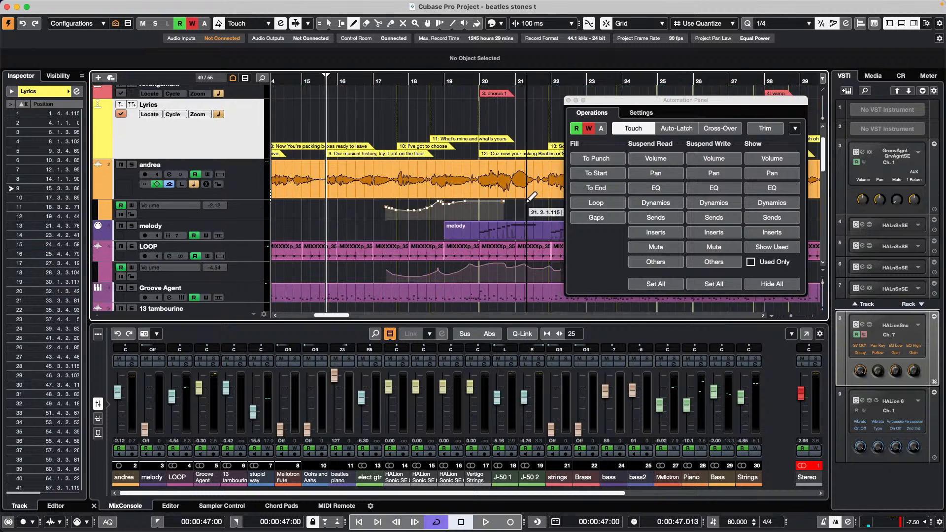
# - Toggle Show Used and Hide All automation lanes, ending with every lane hidden
pyautogui.click(771, 285)
pyautogui.click(785, 251)
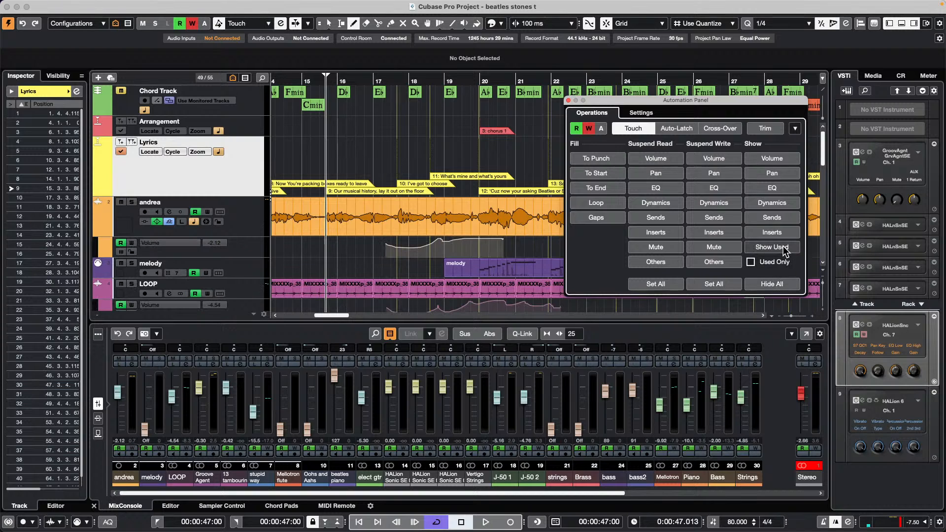
pyautogui.click(789, 284)
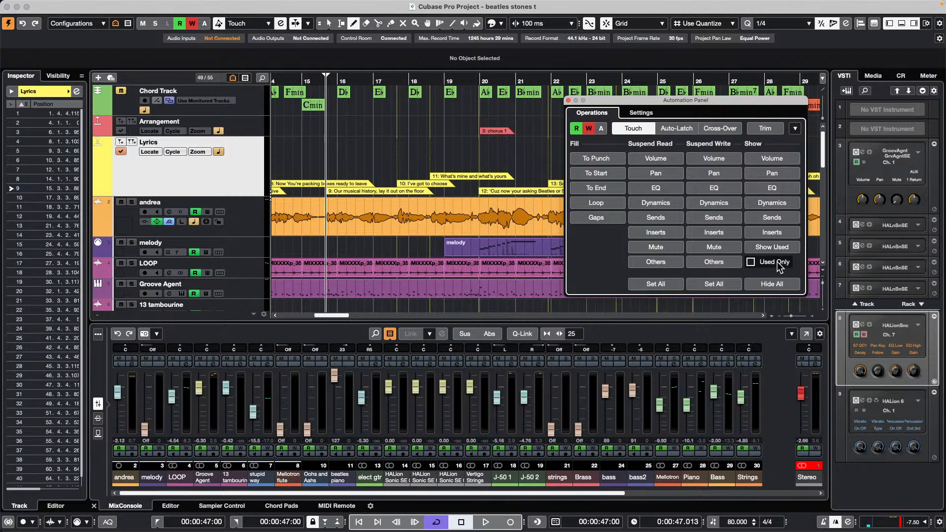
pyautogui.click(786, 252)
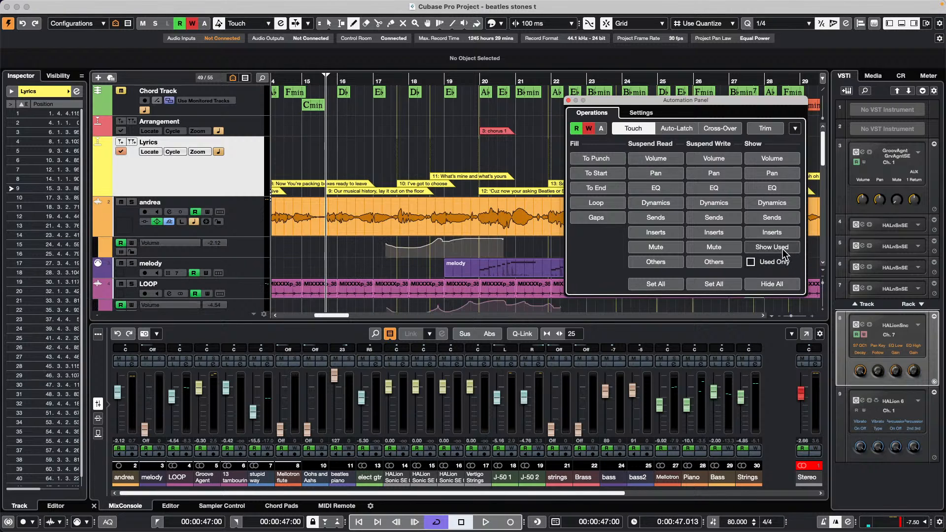
pyautogui.click(786, 284)
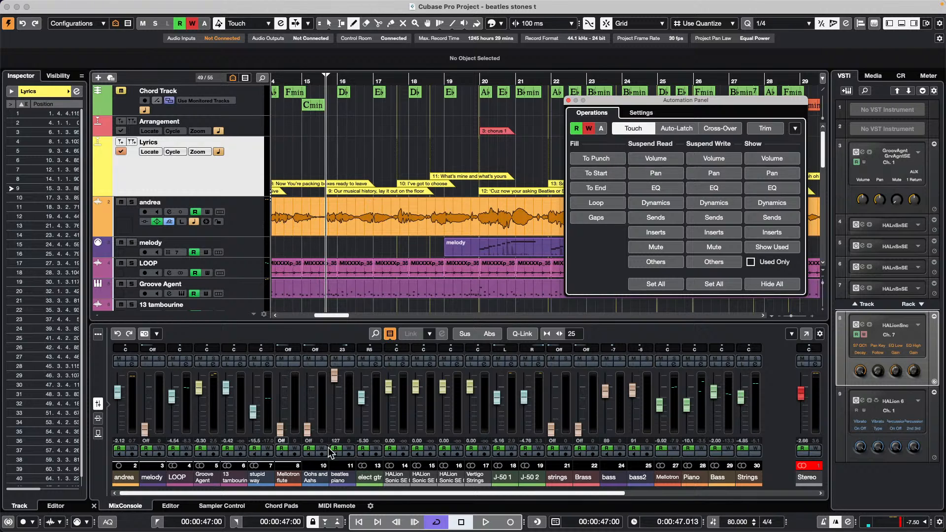
# - Open the melody part in the lower-zone Key Editor using the Object Selection tool
pyautogui.click(170, 506)
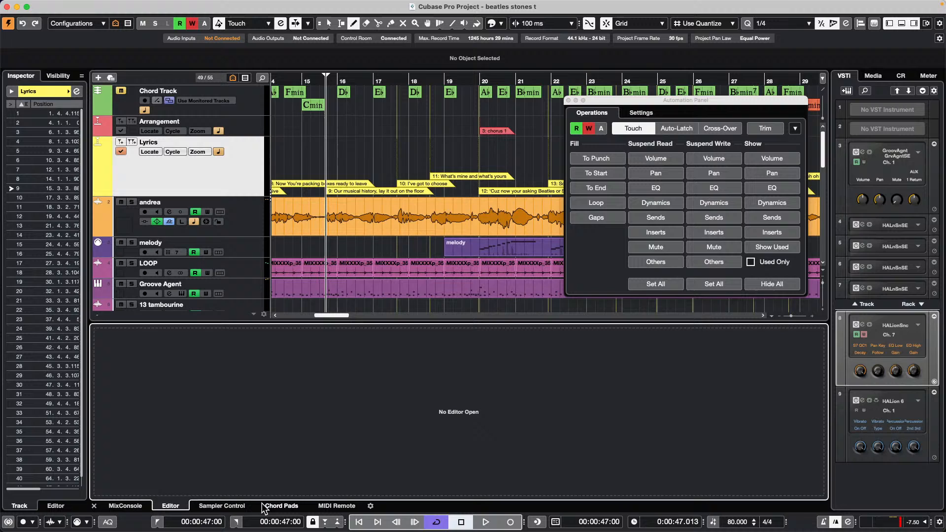
pyautogui.rightClick(359, 284)
pyautogui.click(363, 282)
pyautogui.doubleClick(502, 248)
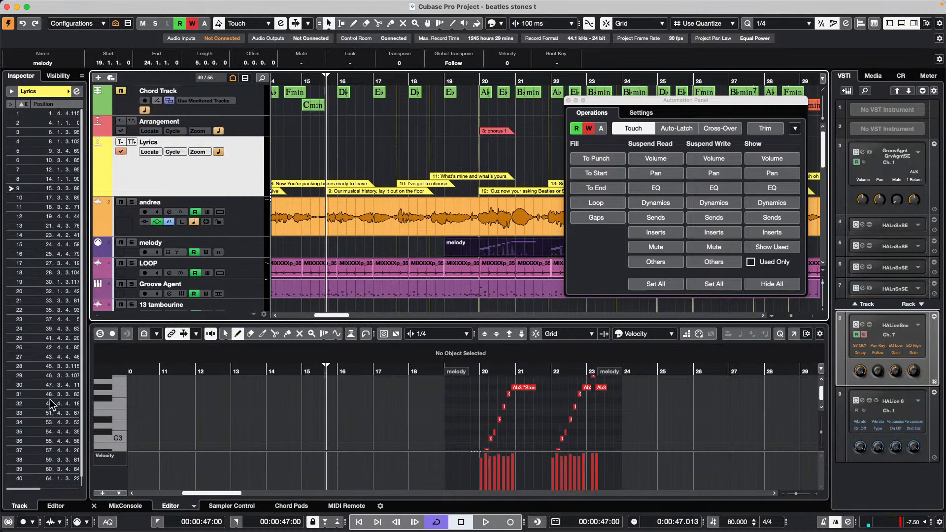
# - Show Aftertouch, then Pitchbend, in the controller lane and draw a rising pitchbend curve near bar 20
pyautogui.click(120, 456)
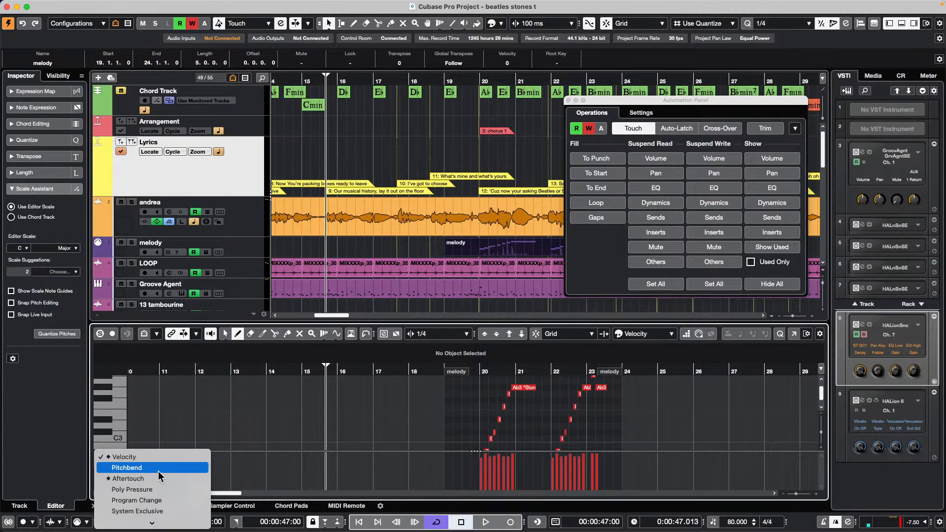
pyautogui.click(148, 479)
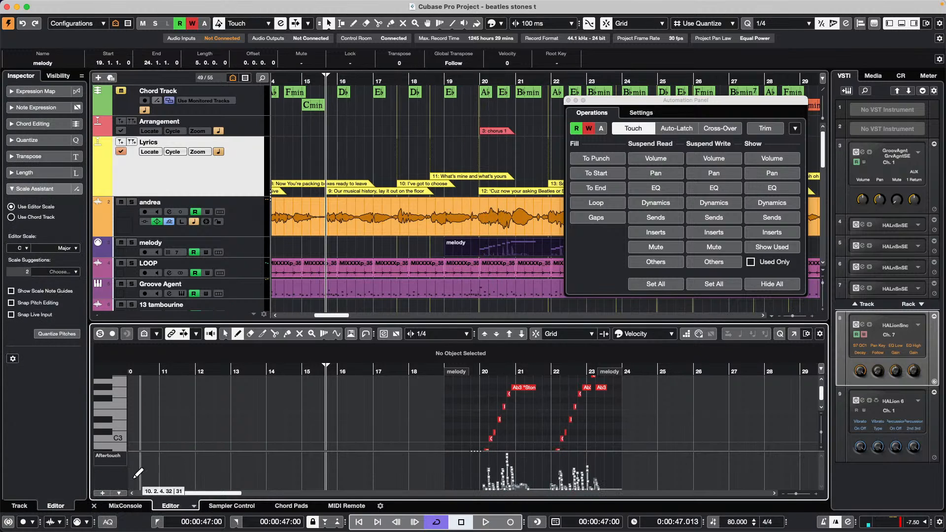
pyautogui.scroll(-1, 148, 466)
pyautogui.click(118, 457)
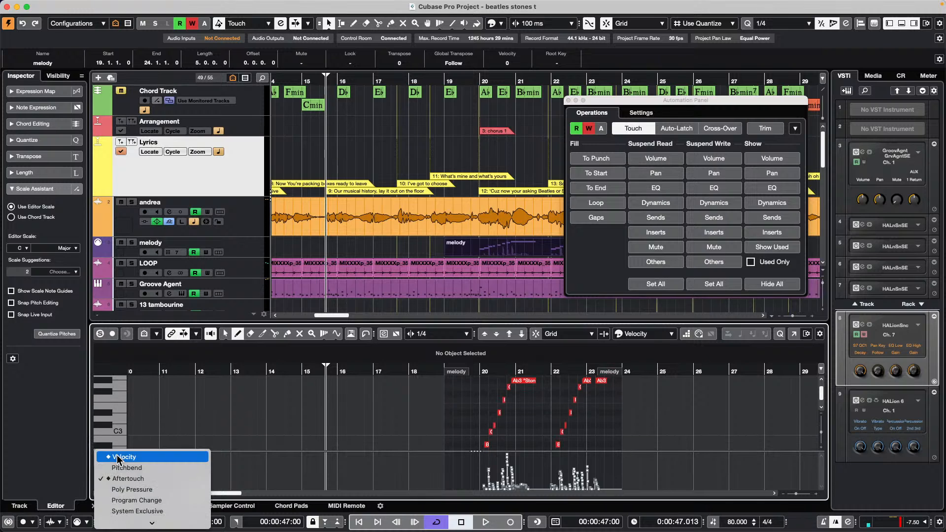
pyautogui.click(126, 468)
pyautogui.moveTo(462, 472)
pyautogui.mouseDown()
pyautogui.moveTo(554, 469)
pyautogui.moveTo(592, 484)
pyautogui.mouseUp()
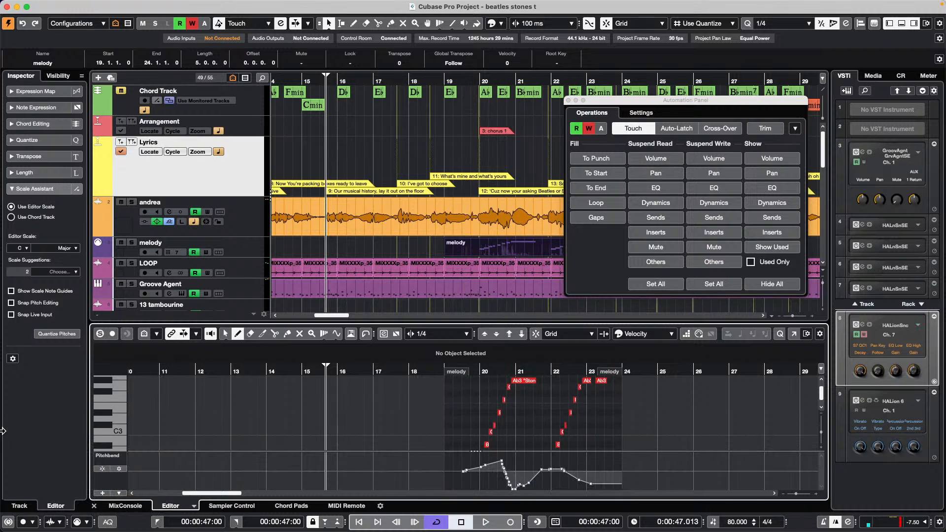
# - Apply the first saved controller-lane preset and open the part in a separate Key Editor window
pyautogui.click(118, 492)
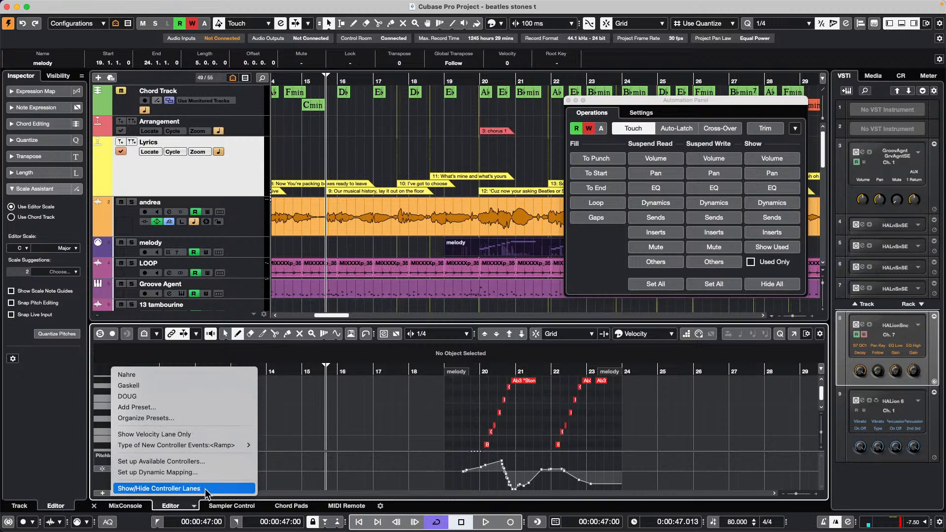
pyautogui.click(178, 378)
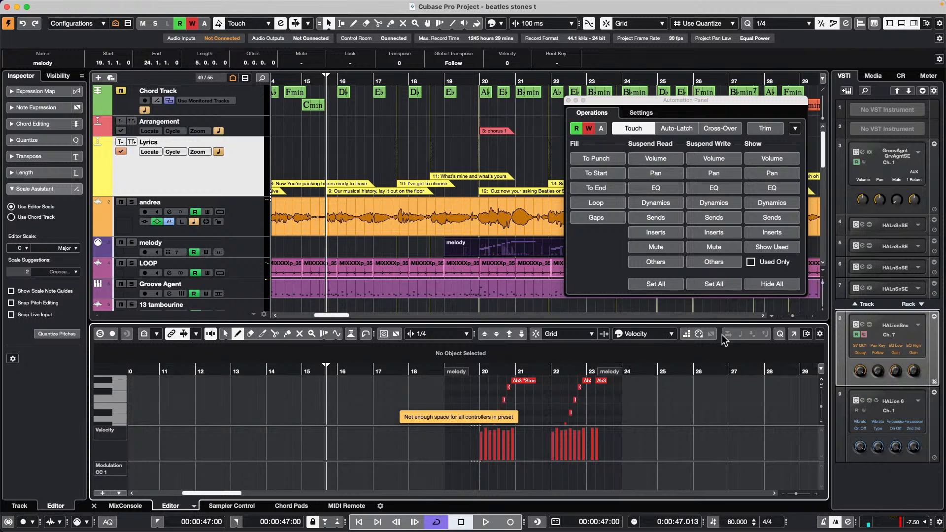
pyautogui.click(794, 333)
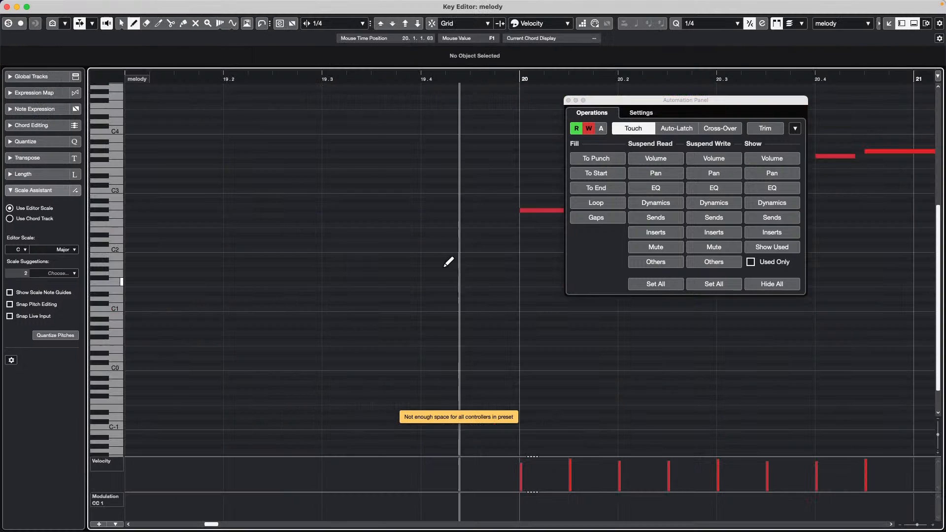
# - Close the Automation Panel, load the Velocity/Modulation/Expression/Main Volume lane preset, then reduce to Velocity only
pyautogui.click(568, 100)
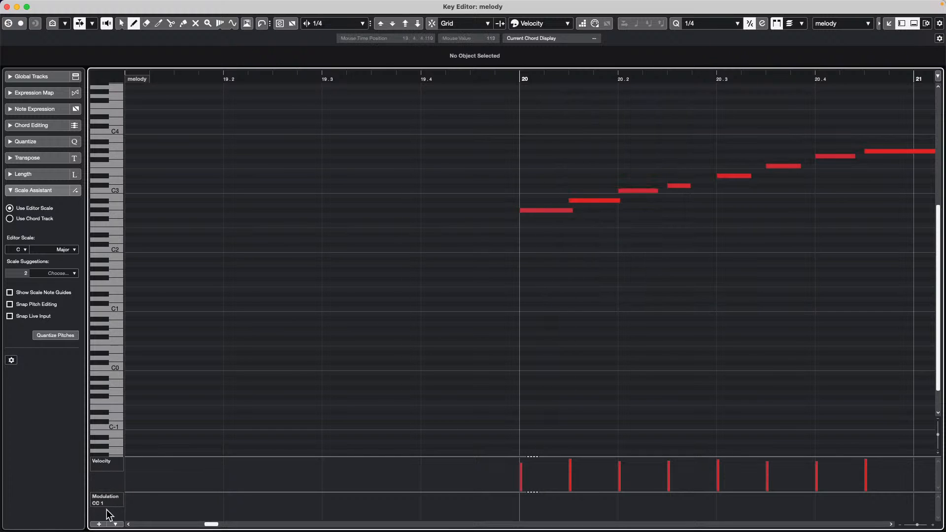
pyautogui.click(115, 524)
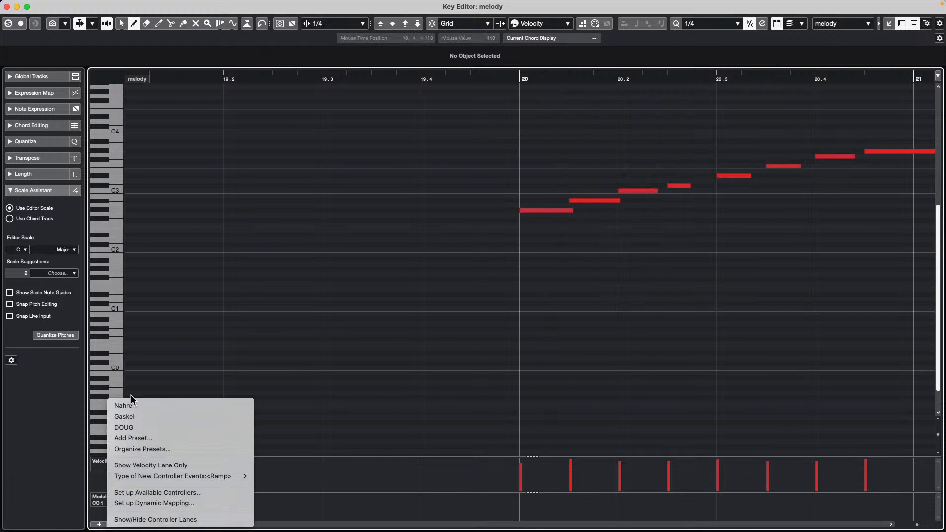
pyautogui.click(154, 406)
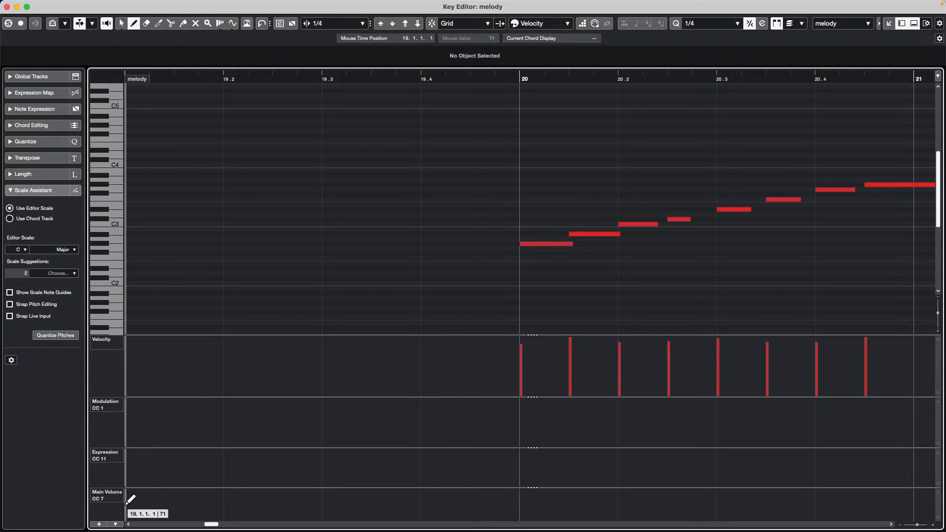
pyautogui.click(115, 525)
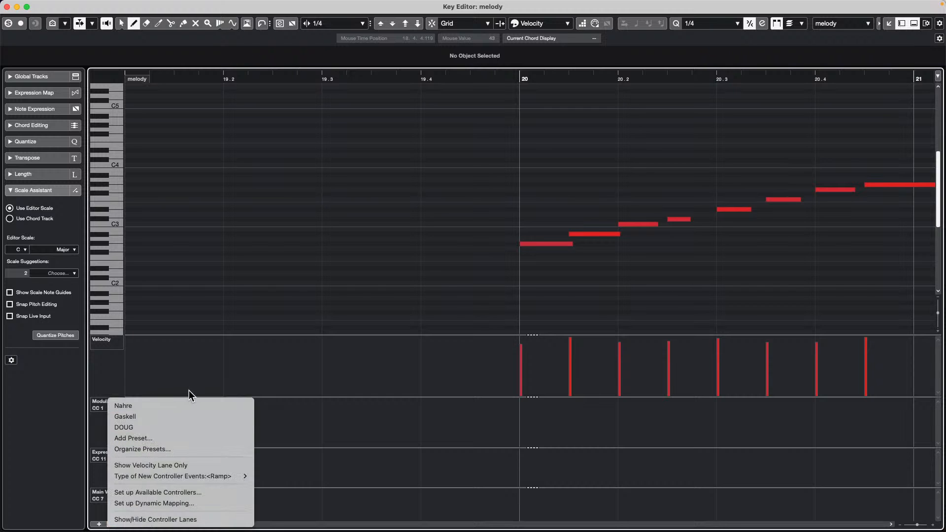
pyautogui.click(185, 464)
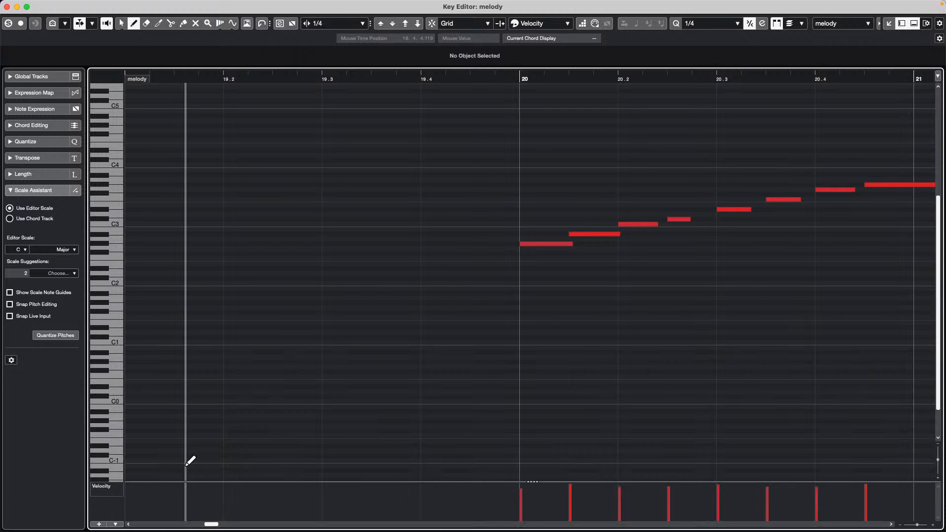
# - Browse the controller lane options and start adding a lane preset, then cancel it
pyautogui.click(115, 524)
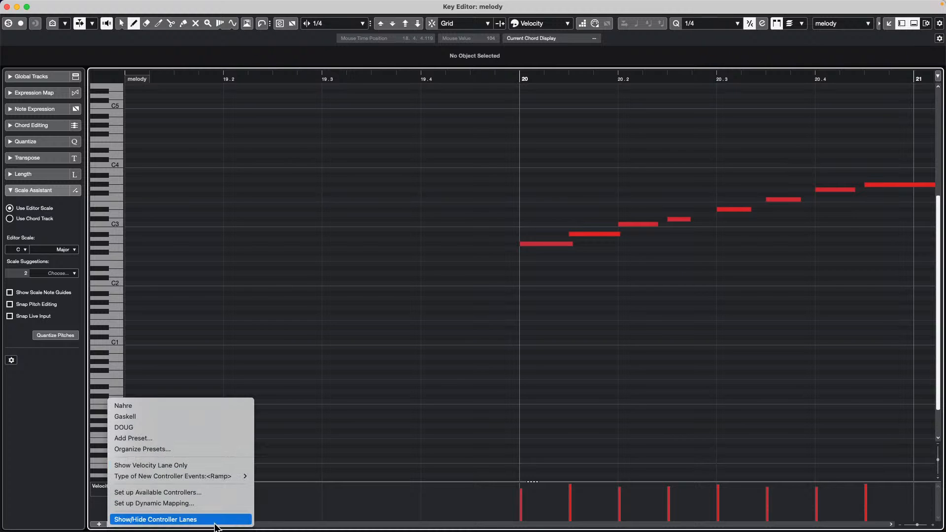
pyautogui.moveTo(215, 481)
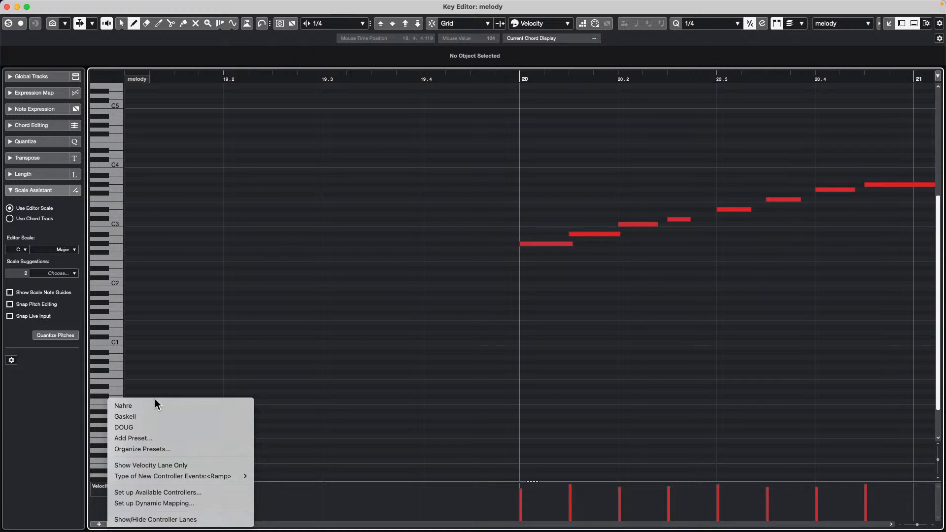
pyautogui.click(7, 422)
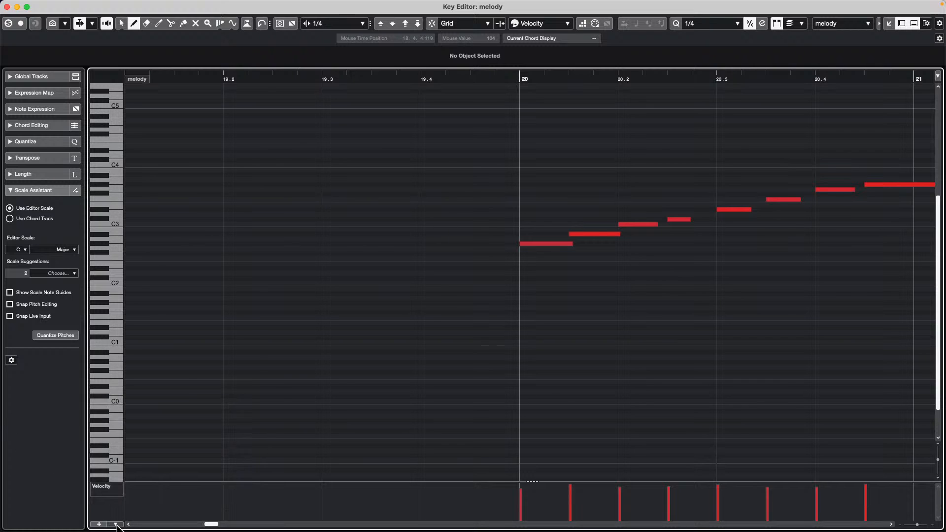
pyautogui.click(116, 525)
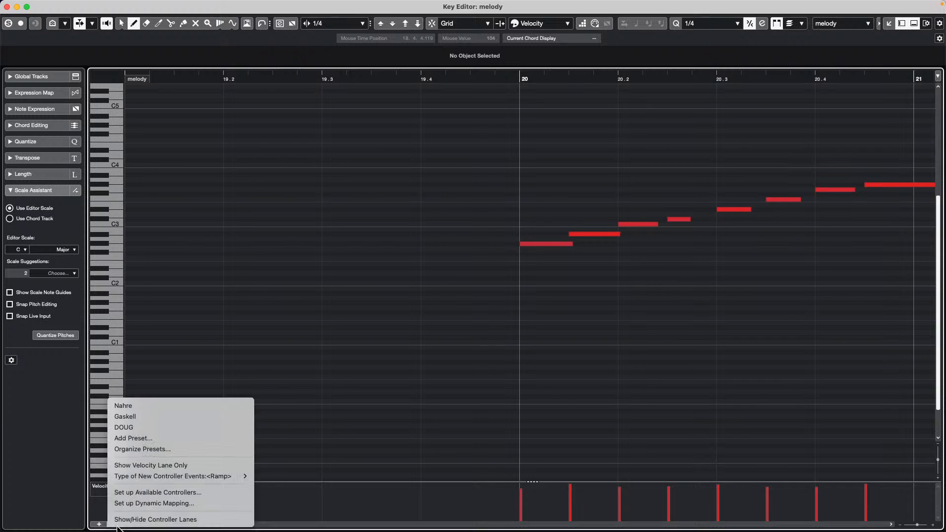
pyautogui.click(364, 433)
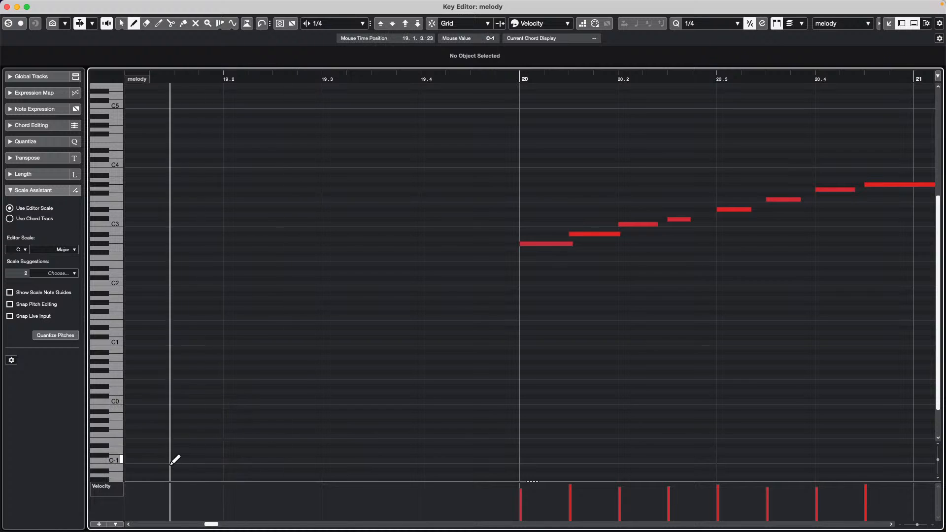
pyautogui.click(114, 524)
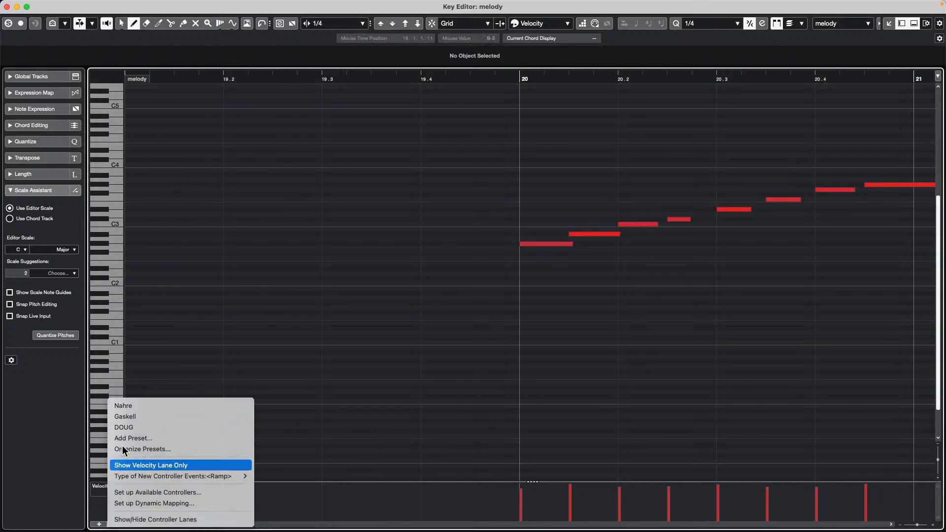
pyautogui.click(182, 438)
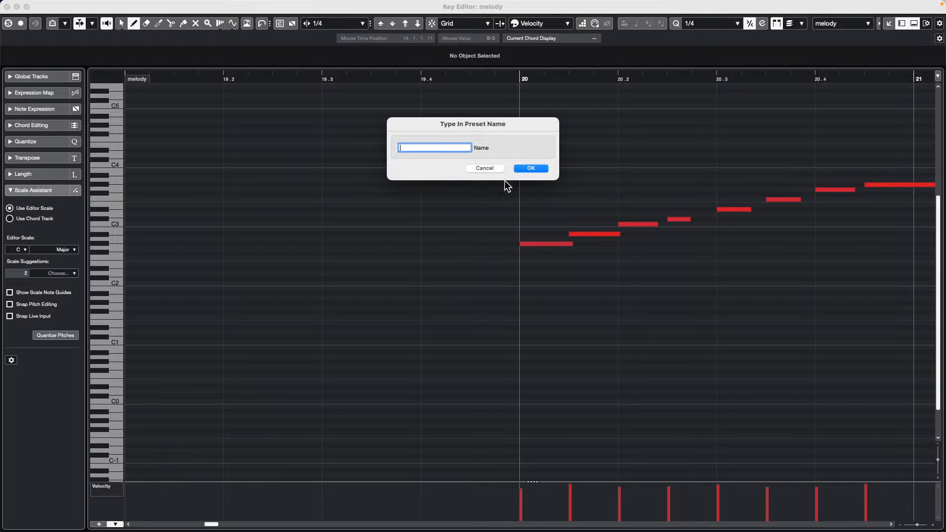
pyautogui.click(484, 167)
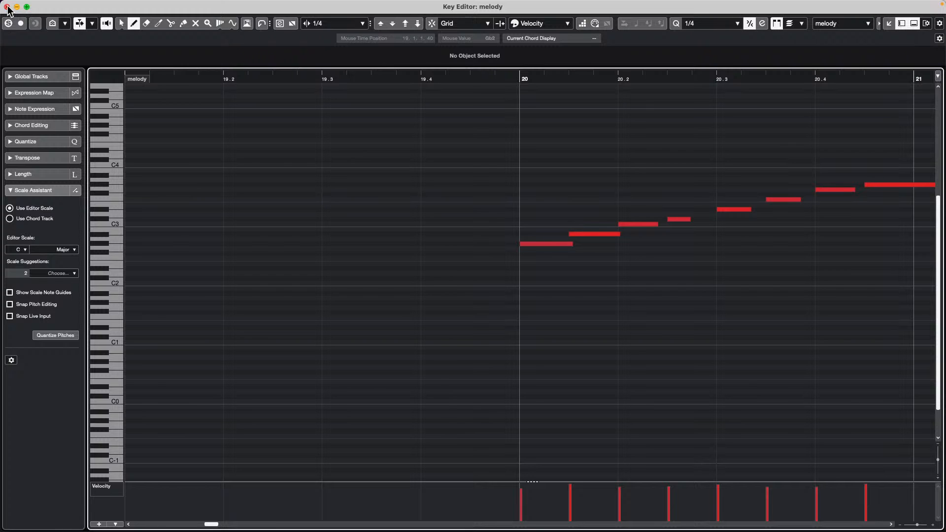
# - Hide the controller lanes, restore the four-lane preset, then show only the Velocity lane
pyautogui.click(115, 524)
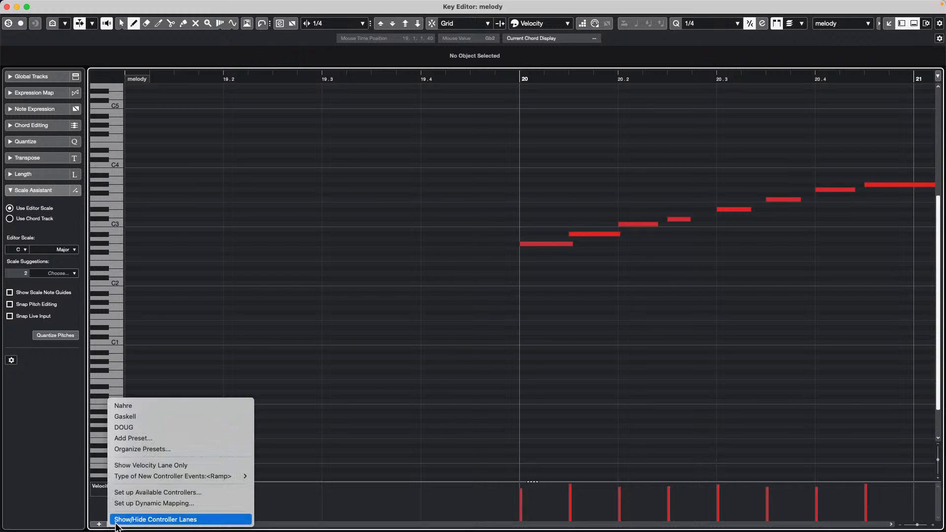
pyautogui.click(117, 521)
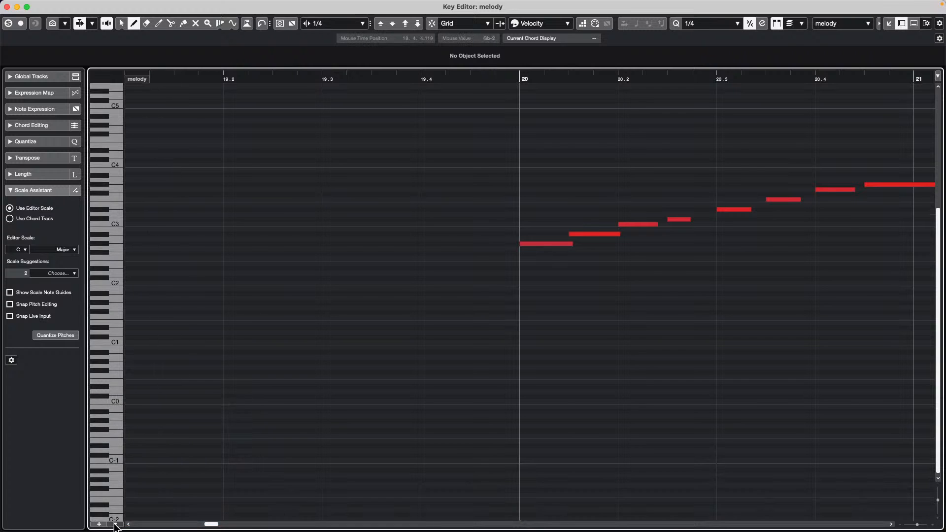
pyautogui.click(115, 524)
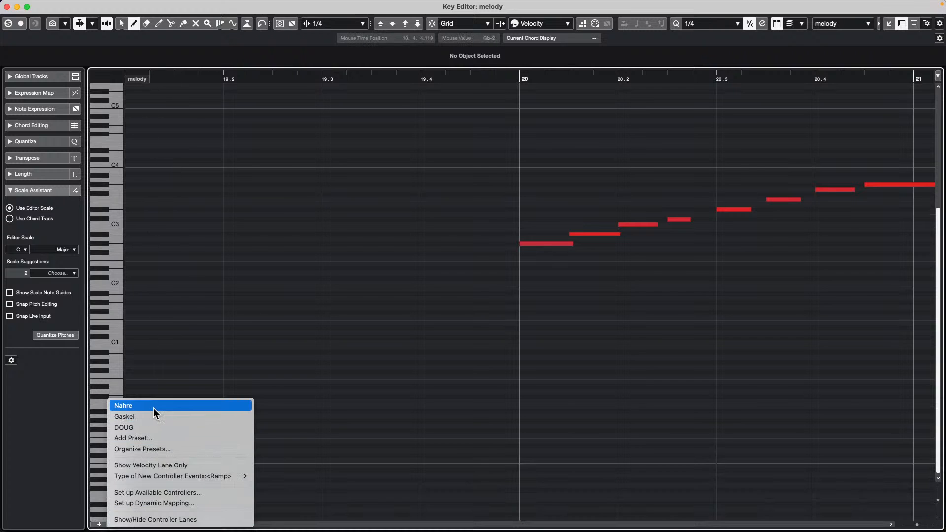
pyautogui.click(154, 412)
pyautogui.click(115, 524)
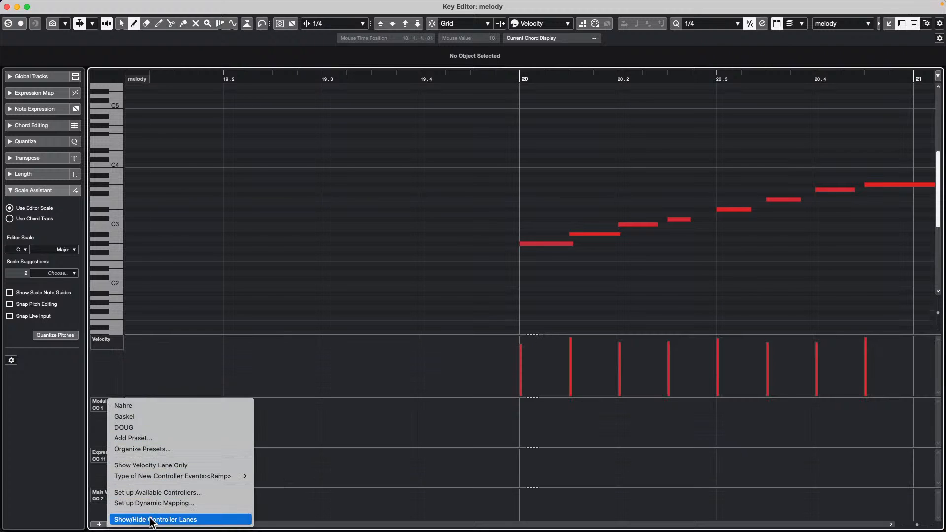
pyautogui.click(158, 466)
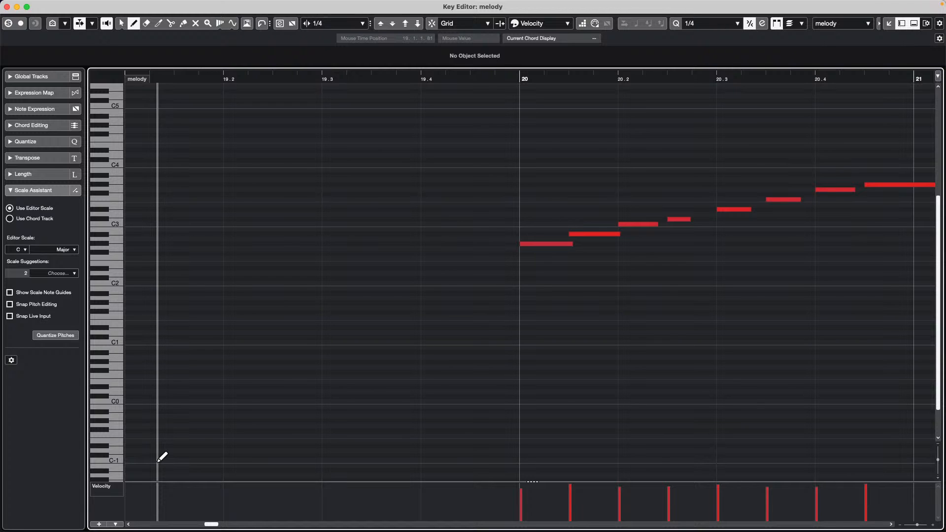
pyautogui.moveTo(334, 521)
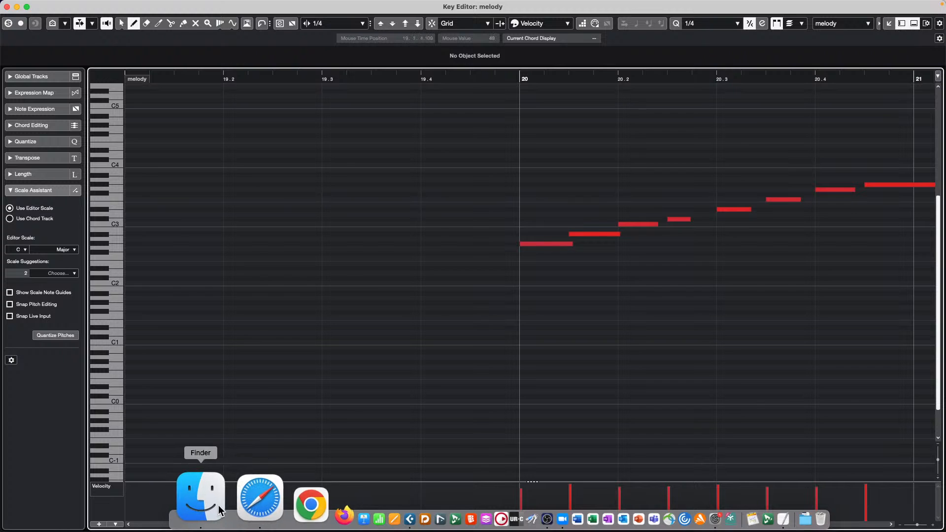
# - Open Applications in a Finder window, scroll to Steinberg Activation Manager and launch it
pyautogui.click(219, 510)
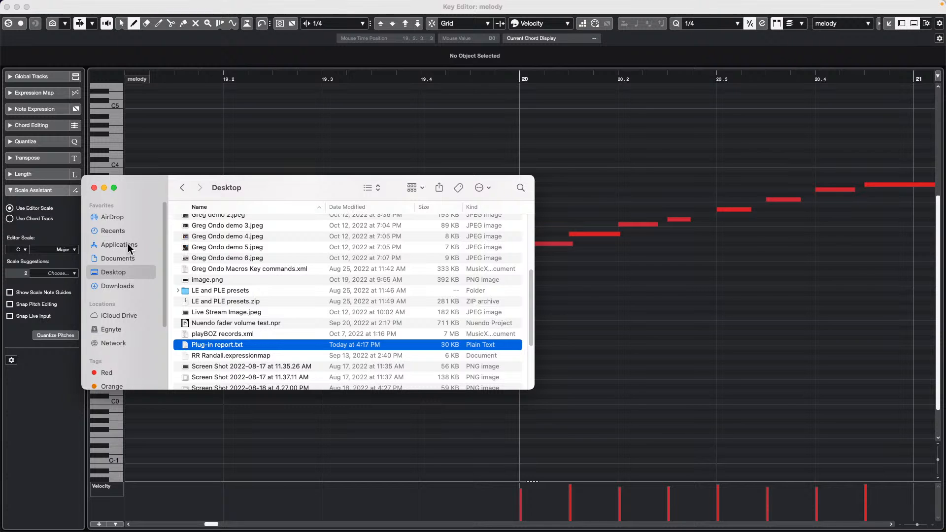
pyautogui.click(126, 248)
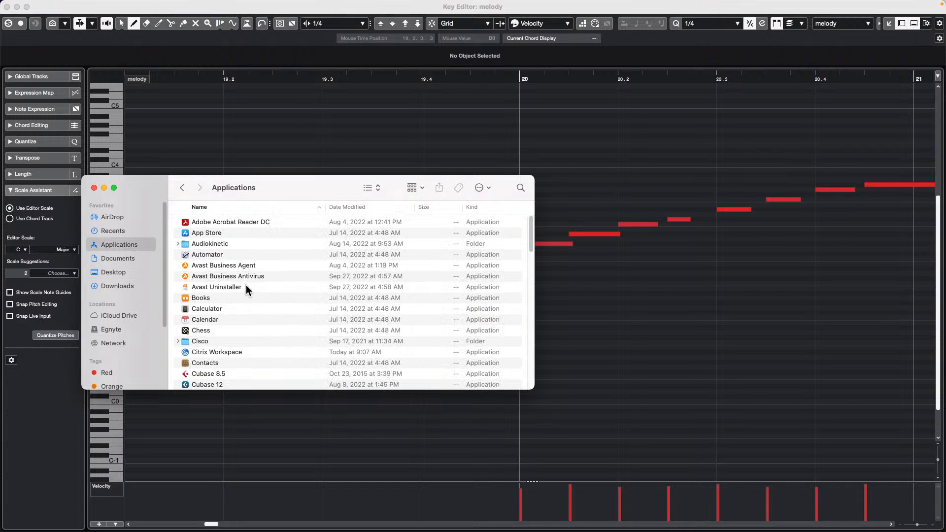
pyautogui.scroll(-2, 246, 291)
pyautogui.scroll(-10, 248, 291)
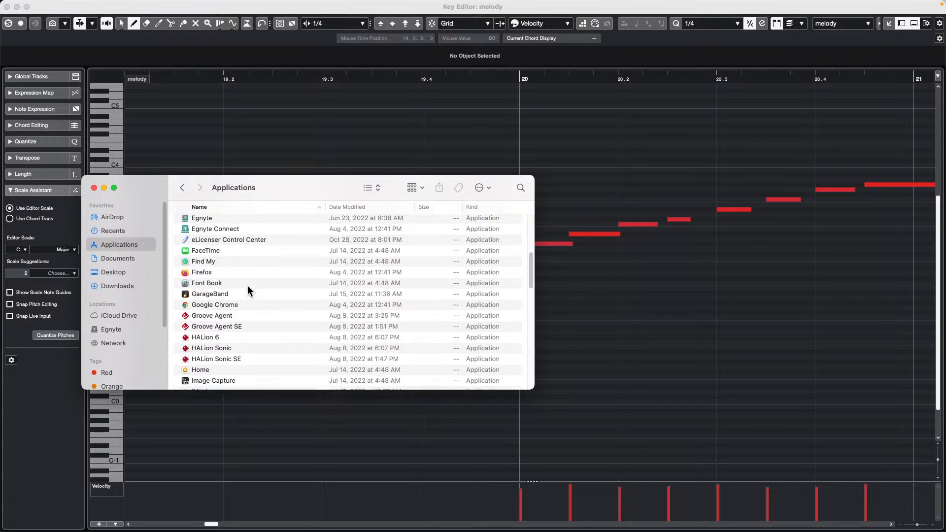
pyautogui.scroll(-20, 247, 290)
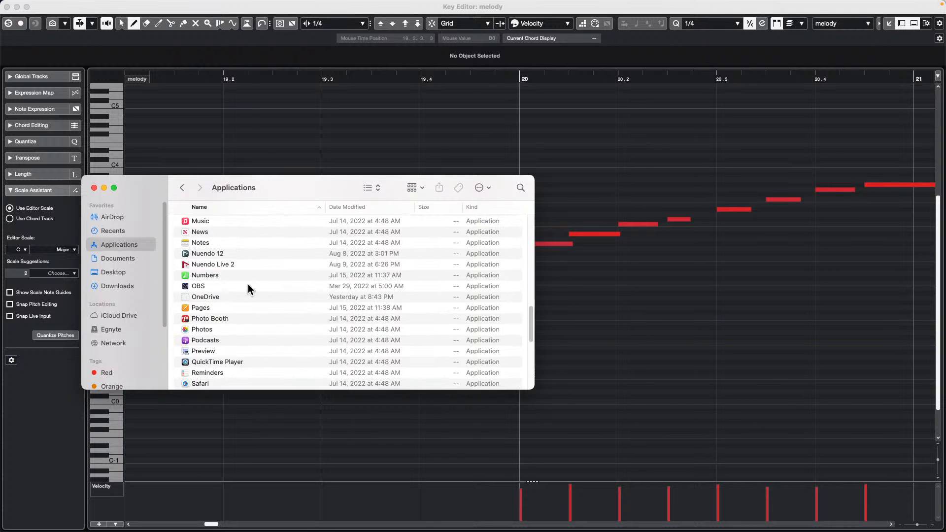
pyautogui.scroll(2, 248, 288)
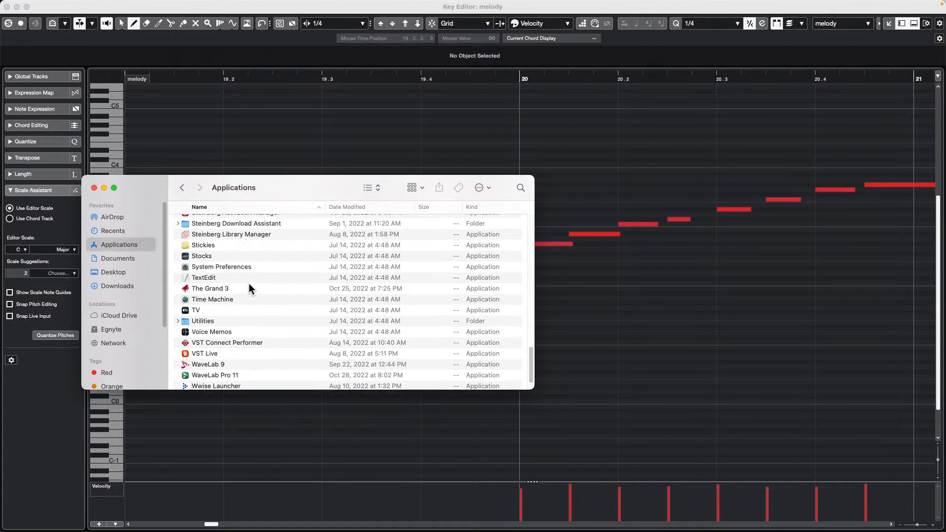
pyautogui.click(258, 222)
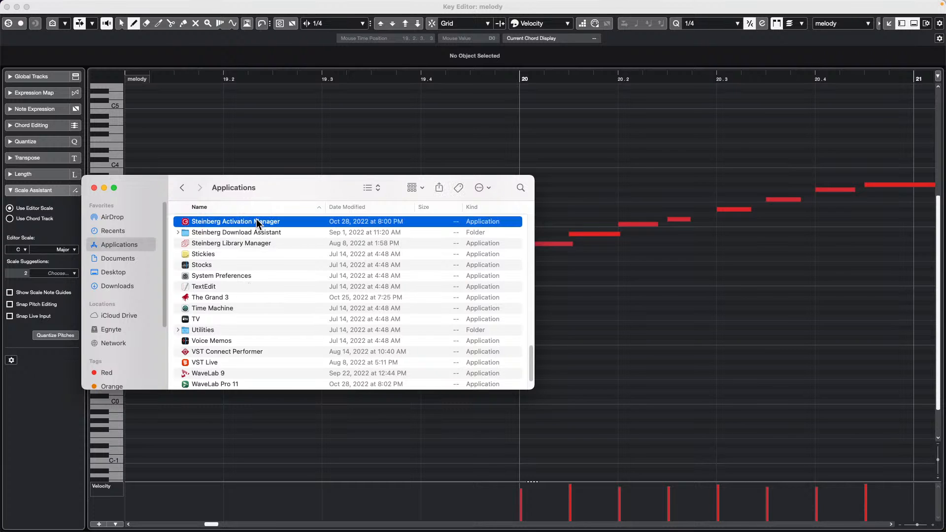
pyautogui.doubleClick(230, 220)
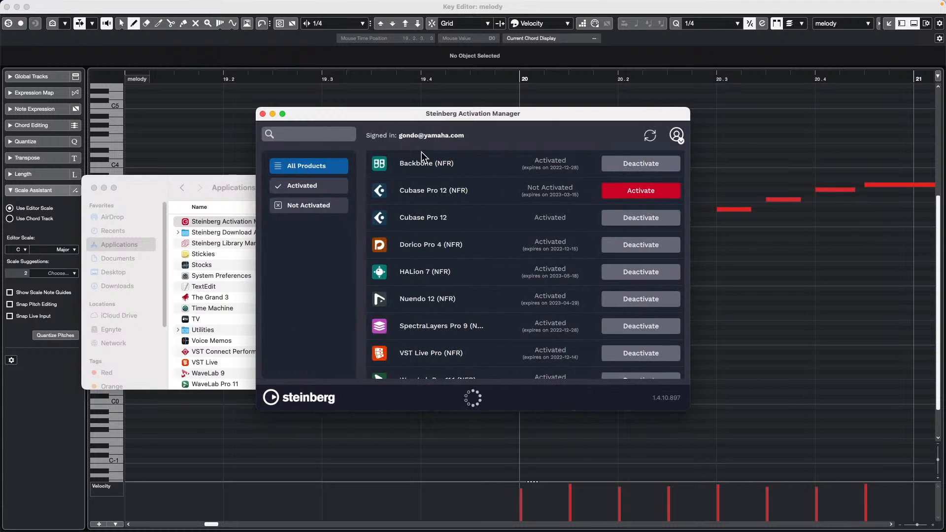
# - Close the Applications folder and Activation Manager, then add a one-beat F3 note near bar 19
pyautogui.click(678, 136)
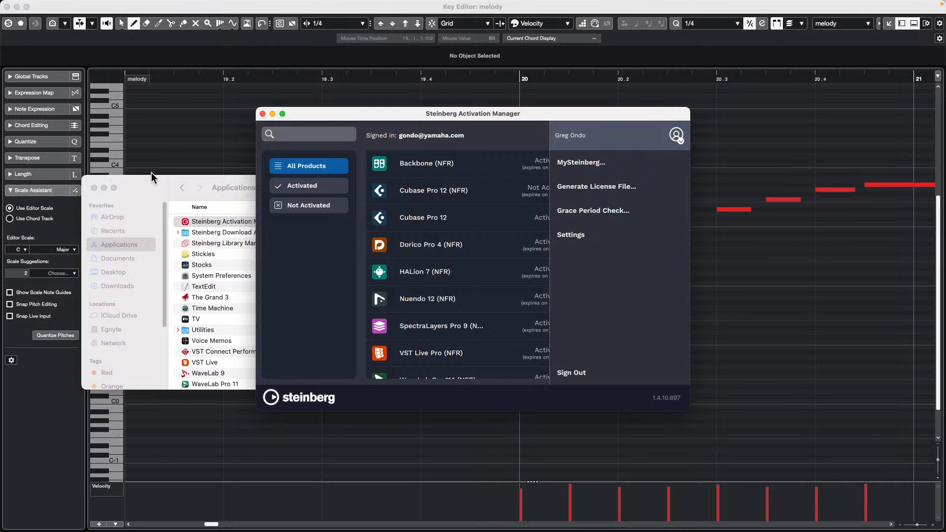
pyautogui.click(94, 188)
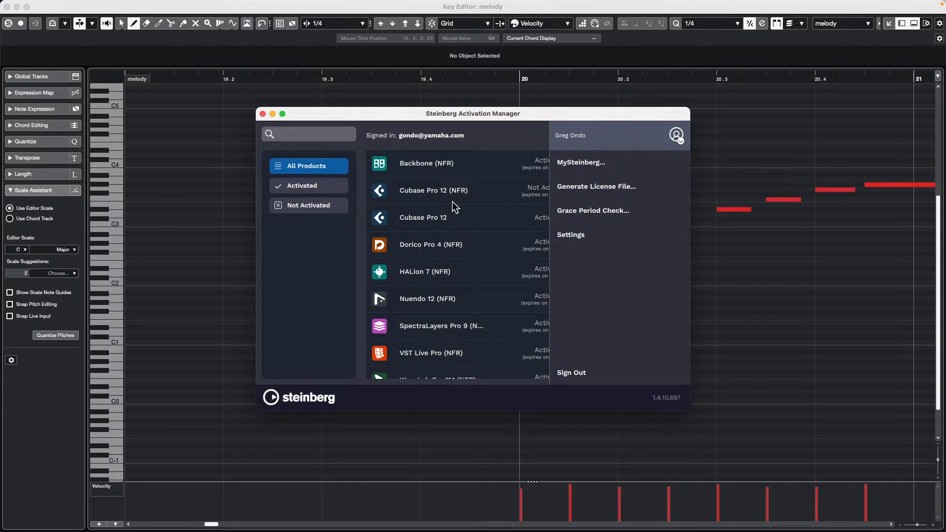
pyautogui.click(196, 203)
pyautogui.click(197, 200)
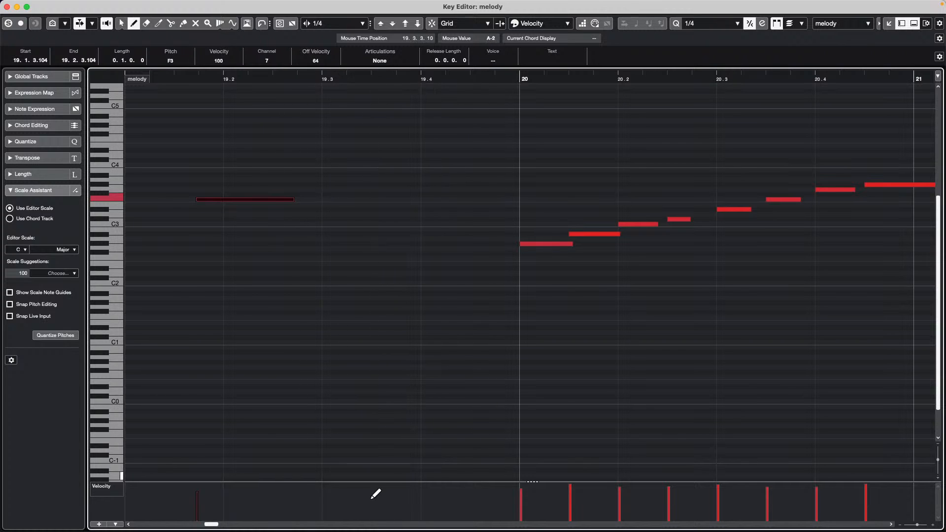
pyautogui.moveTo(364, 531)
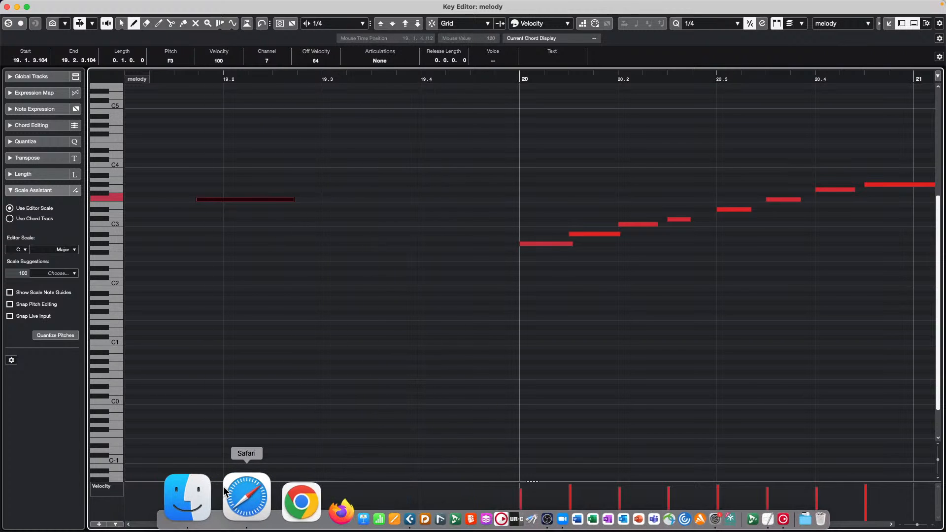
# - Load steinberg.net in Safari and make the browser window full screen
pyautogui.click(229, 492)
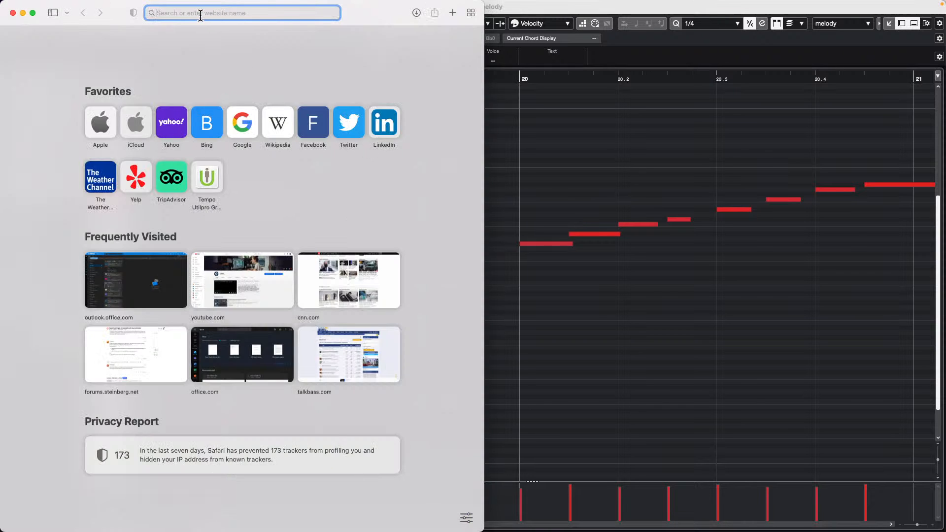
pyautogui.write('stein')
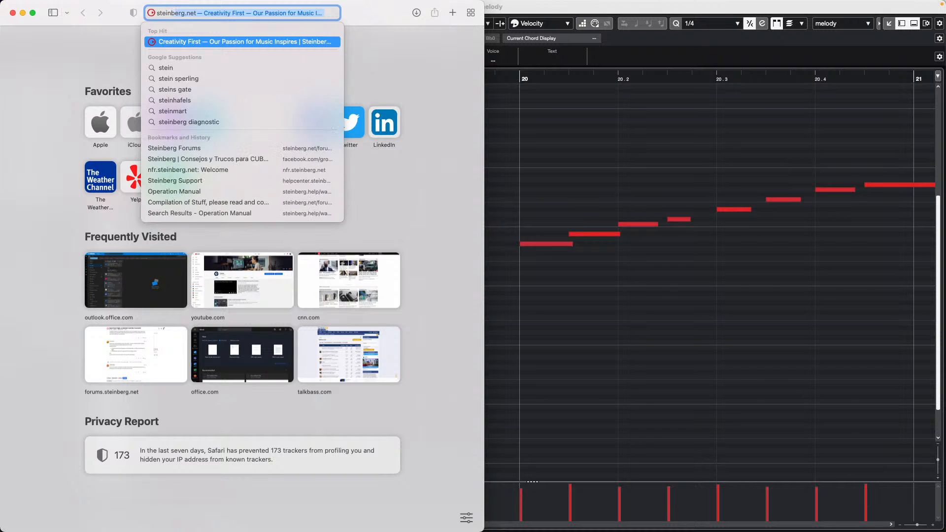
pyautogui.write('berg.net')
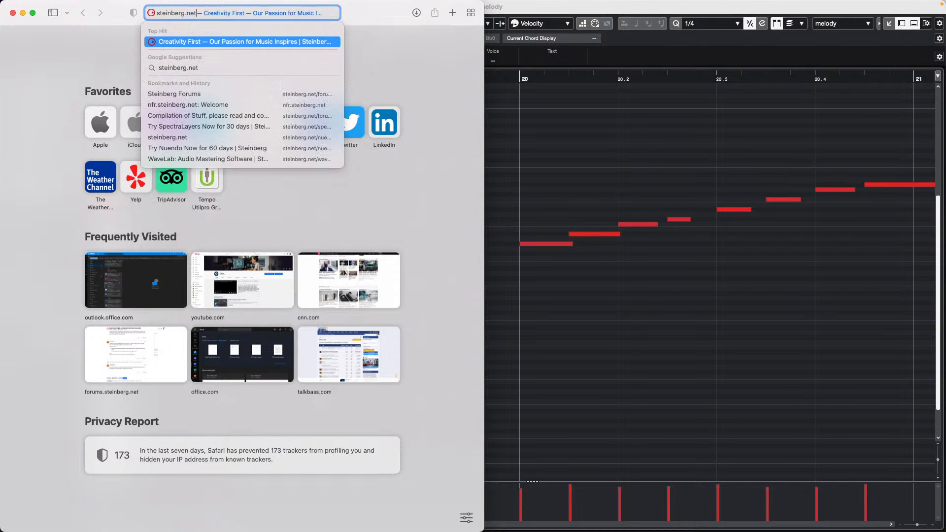
pyautogui.press('Return')
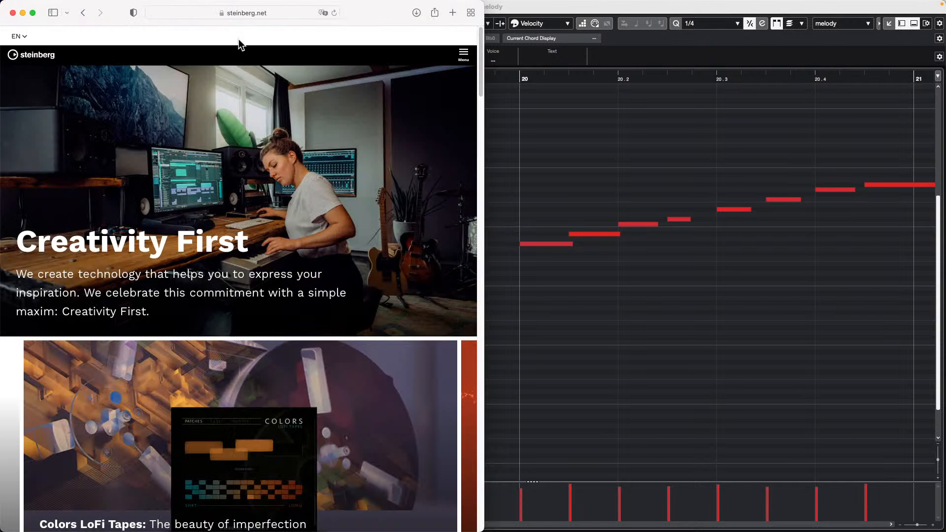
pyautogui.click(33, 13)
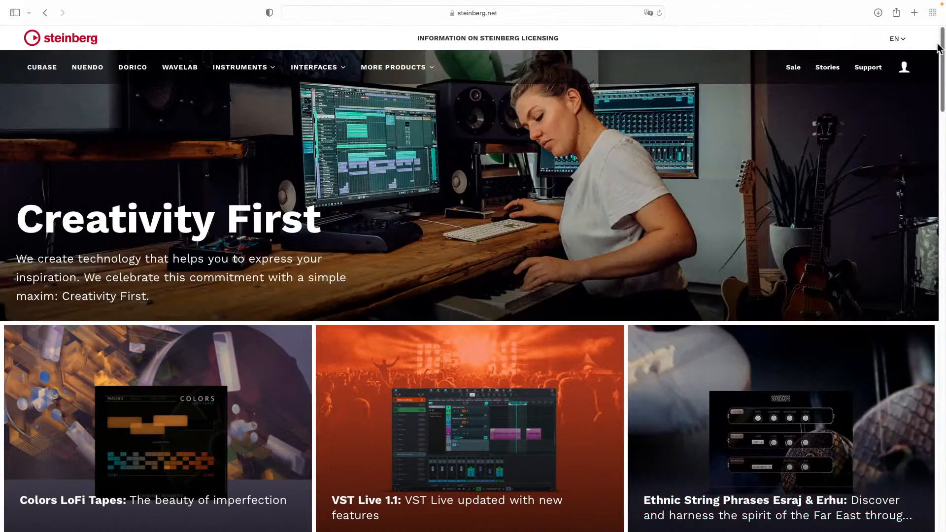
# - Sign in to the Steinberg account using the saved e-mail and password
pyautogui.click(895, 75)
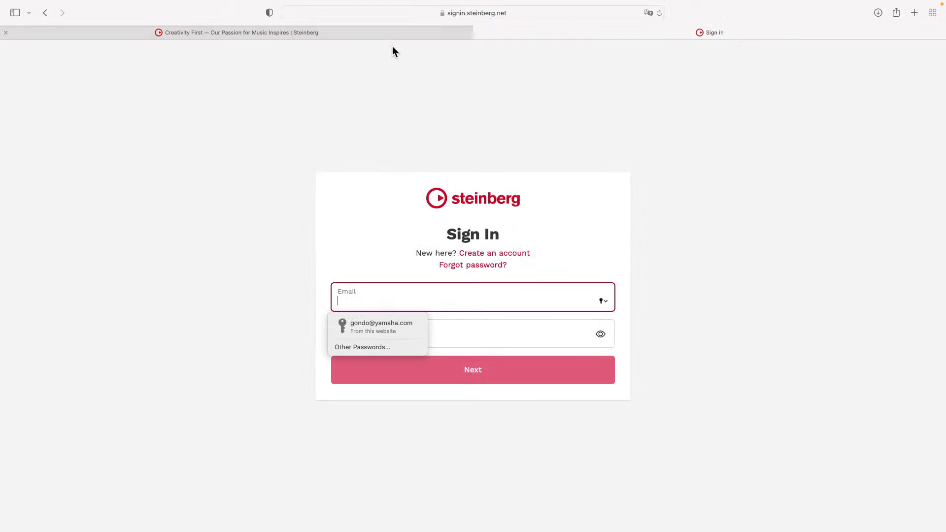
pyautogui.click(386, 328)
pyautogui.click(476, 366)
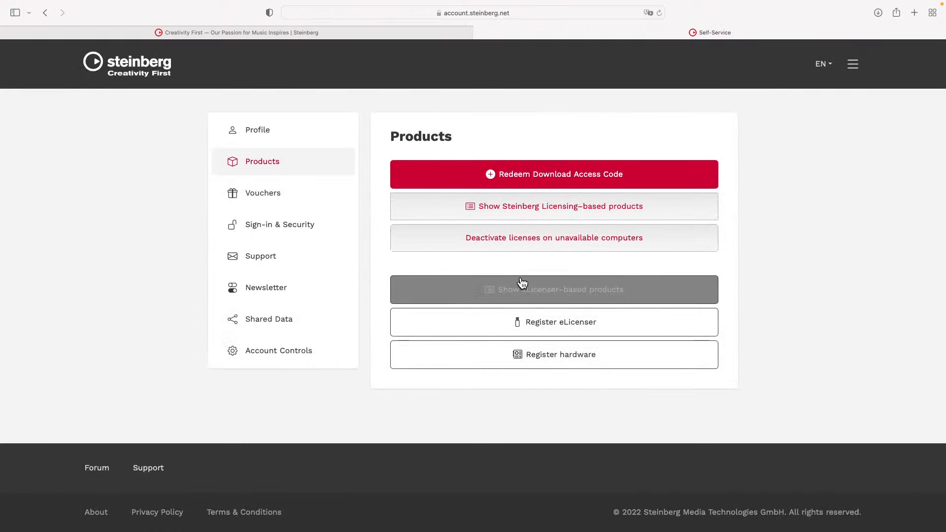
# - Review the Steinberg Licensing-based products list, then return to the main Products page
pyautogui.click(620, 212)
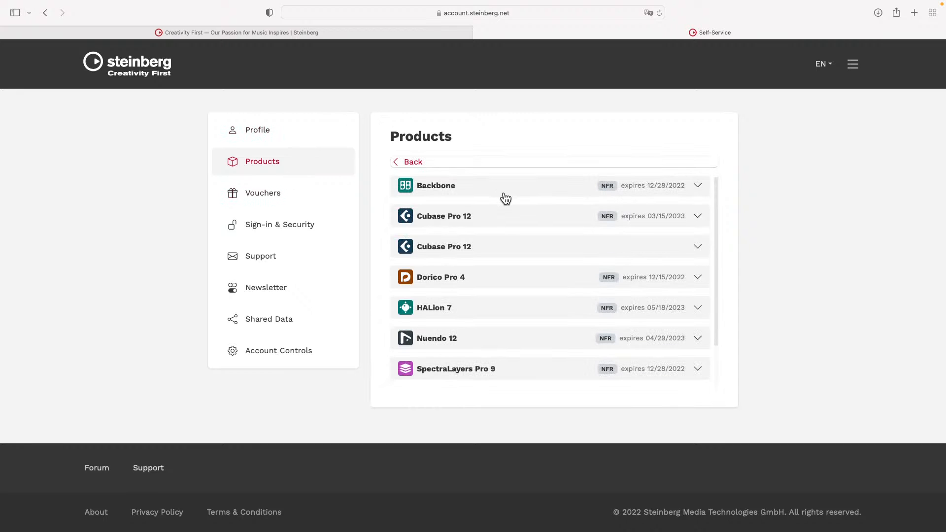
pyautogui.scroll(-3, 503, 196)
pyautogui.scroll(3, 502, 196)
pyautogui.scroll(-3, 489, 227)
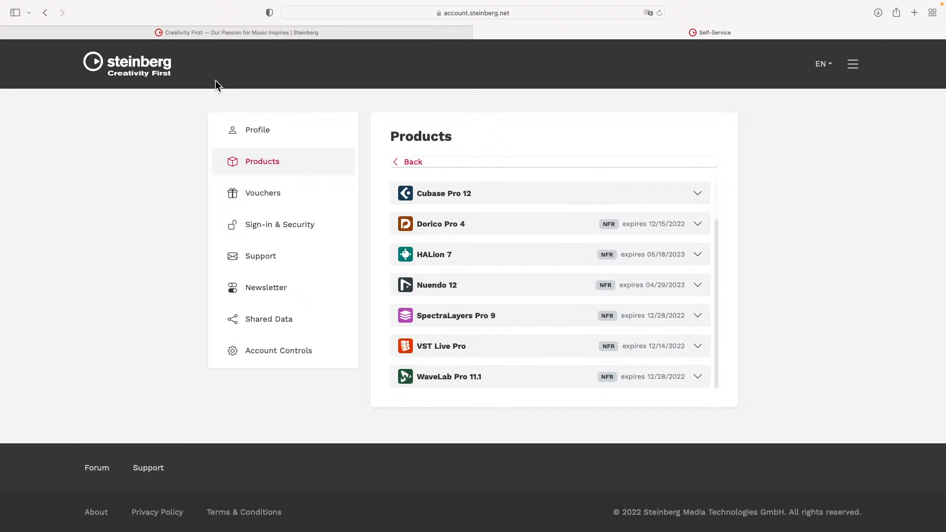
pyautogui.click(45, 12)
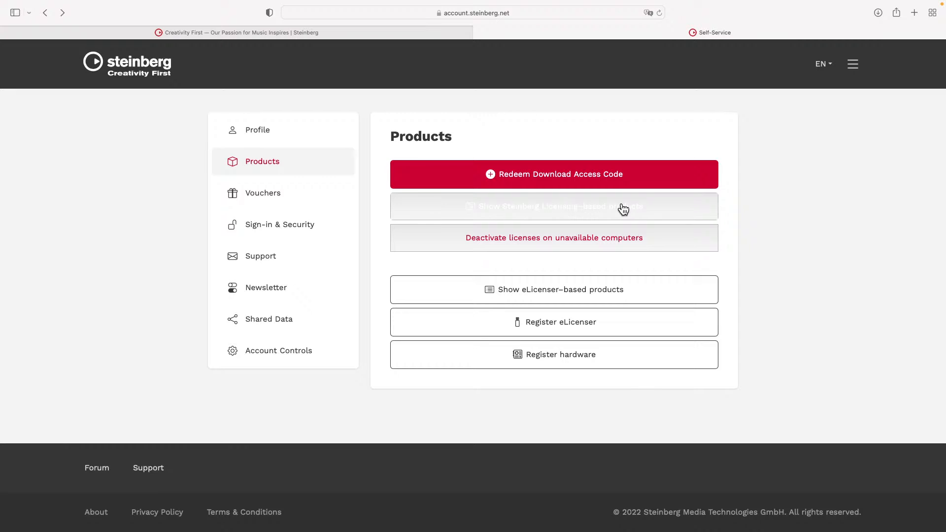
pyautogui.moveTo(31, 5)
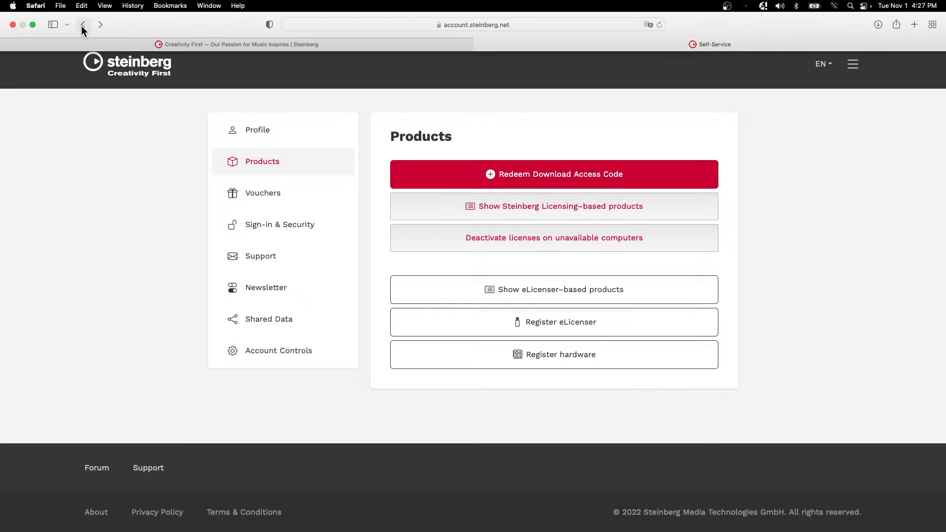
# - Quit Safari, close the melody Key Editor and Activation Manager, and bring the project window forward
pyautogui.click(35, 5)
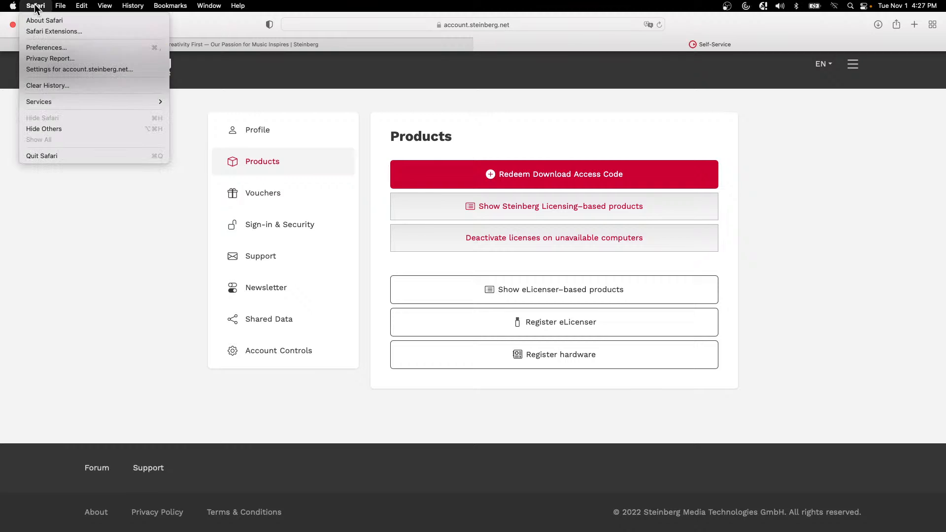
pyautogui.click(93, 156)
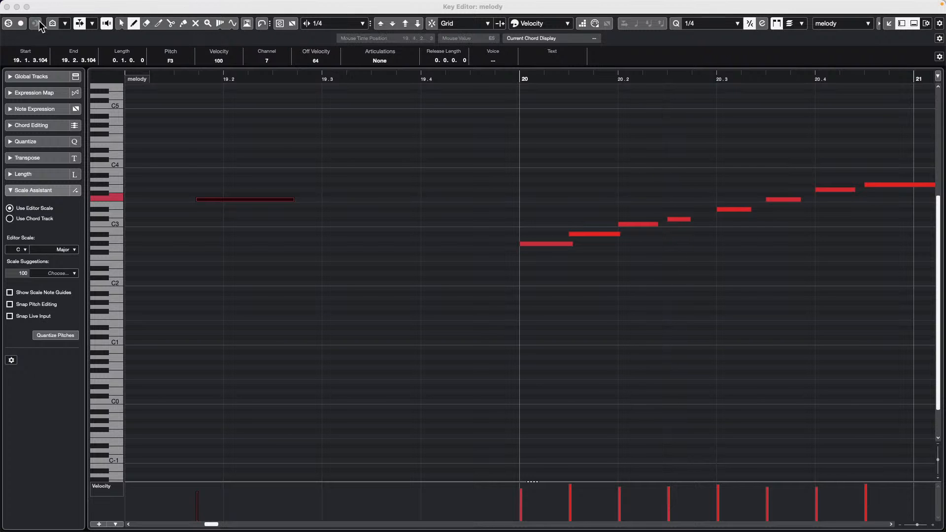
pyautogui.click(6, 6)
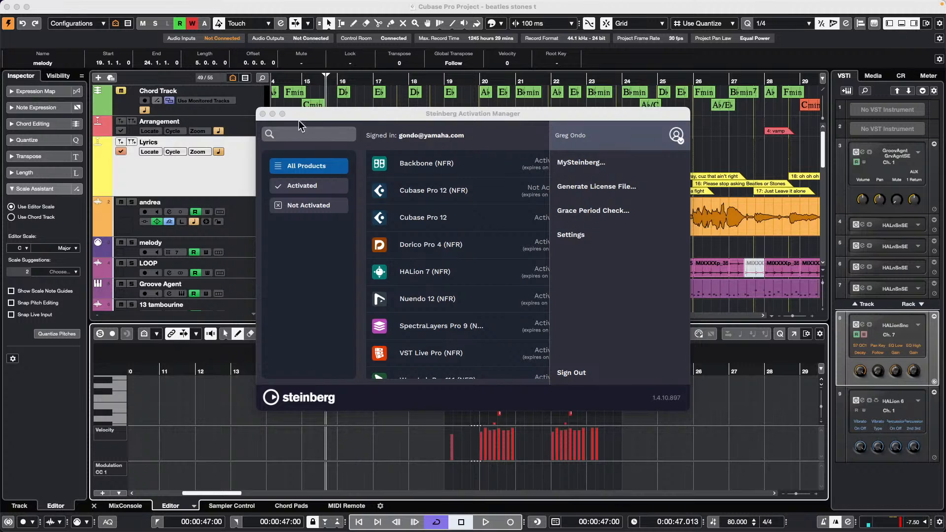
pyautogui.click(262, 114)
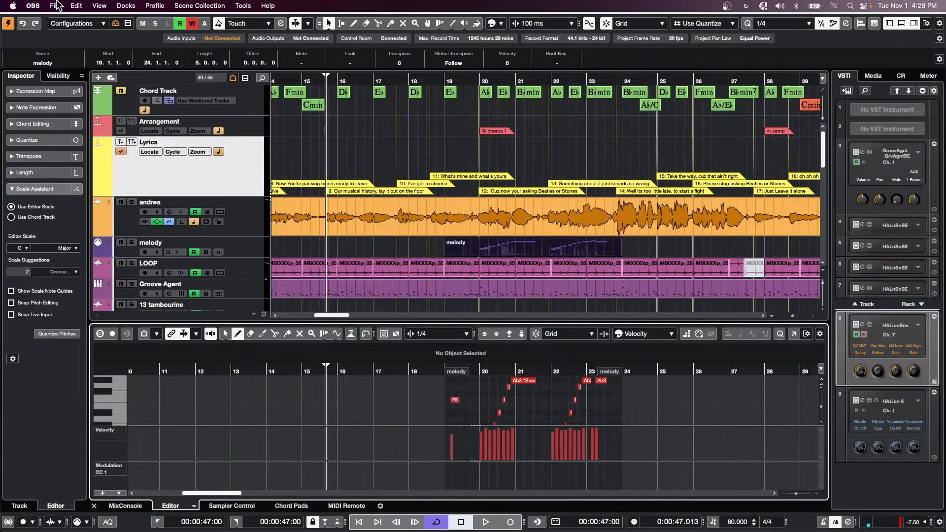
pyautogui.click(33, 6)
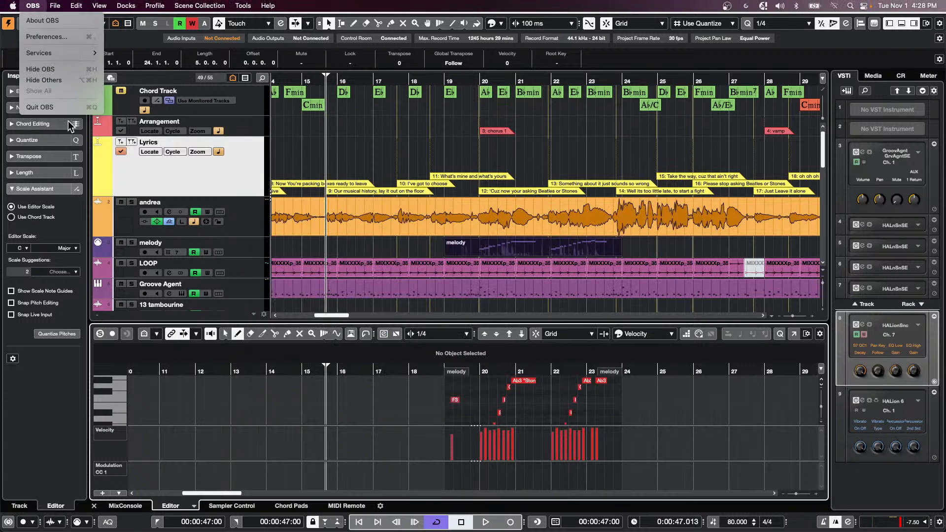
pyautogui.click(340, 158)
pyautogui.click(33, 5)
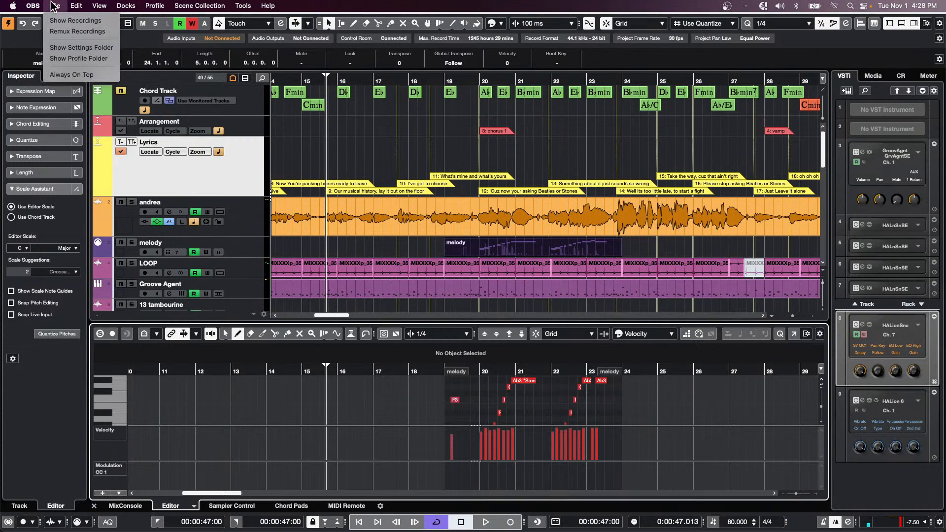
pyautogui.click(378, 137)
# - Open '11 jump off.cpr' from the File menu's Recent Projects list
pyautogui.click(65, 5)
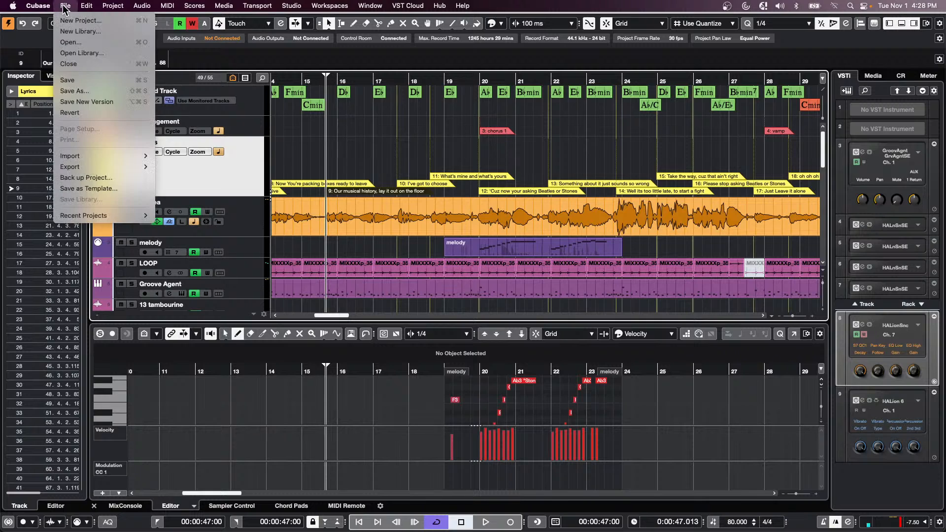
pyautogui.moveTo(83, 215)
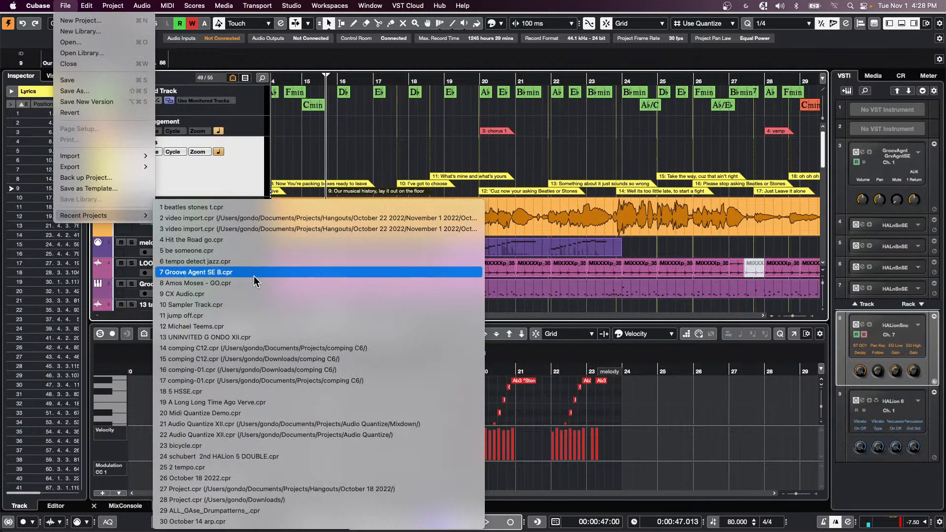
pyautogui.press('Up')
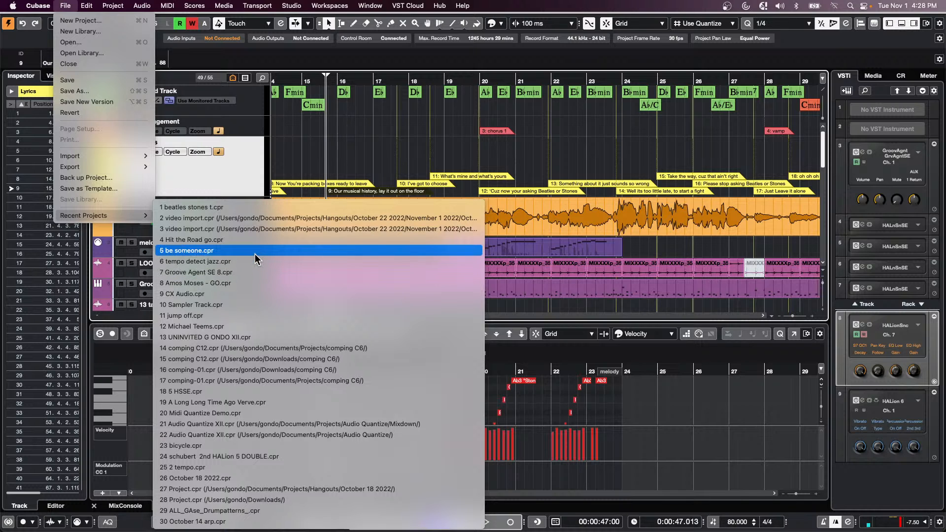
pyautogui.click(257, 312)
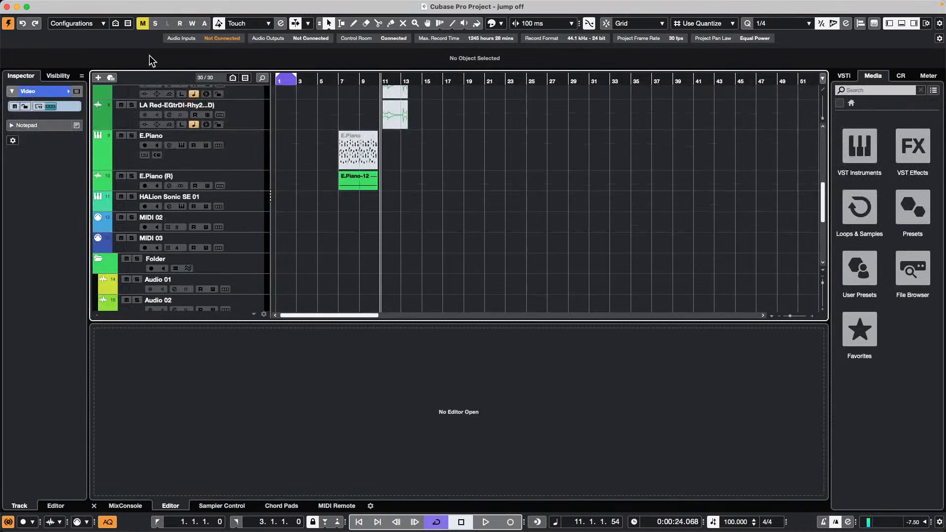
# - Zoom to bars 5–27 and erase the E.Piano-12 part from the E.Piano (R) track
pyautogui.click(342, 86)
pyautogui.moveTo(343, 87); pyautogui.dragTo(344, 102)
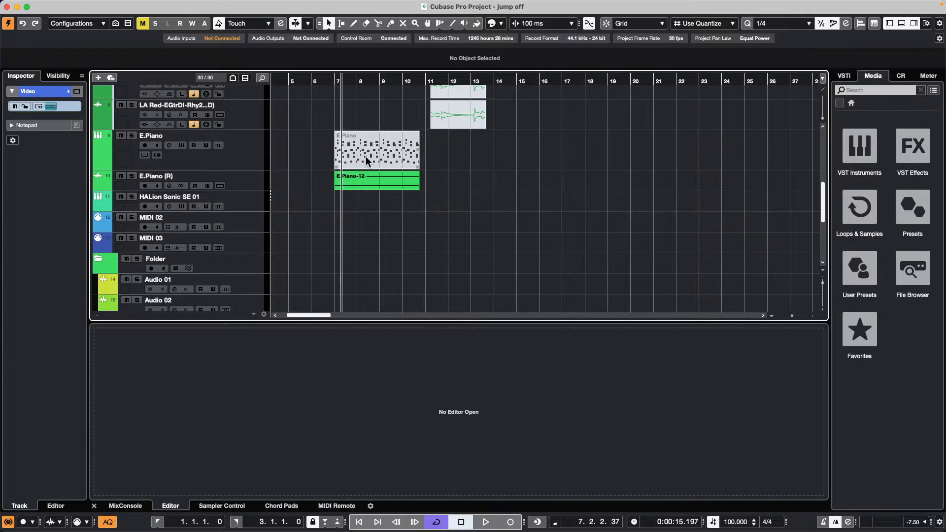
pyautogui.rightClick(443, 158)
pyautogui.click(442, 159)
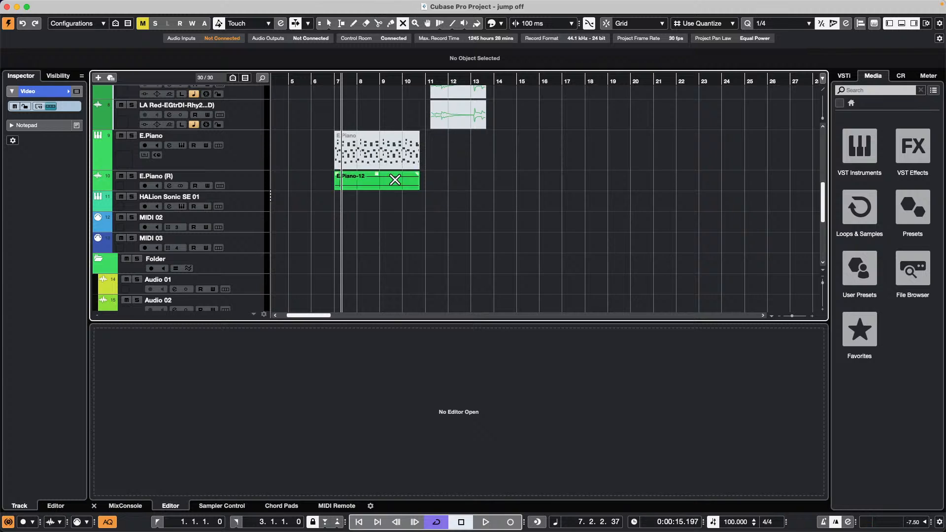
pyautogui.rightClick(373, 184)
pyautogui.click(411, 186)
pyautogui.click(347, 180)
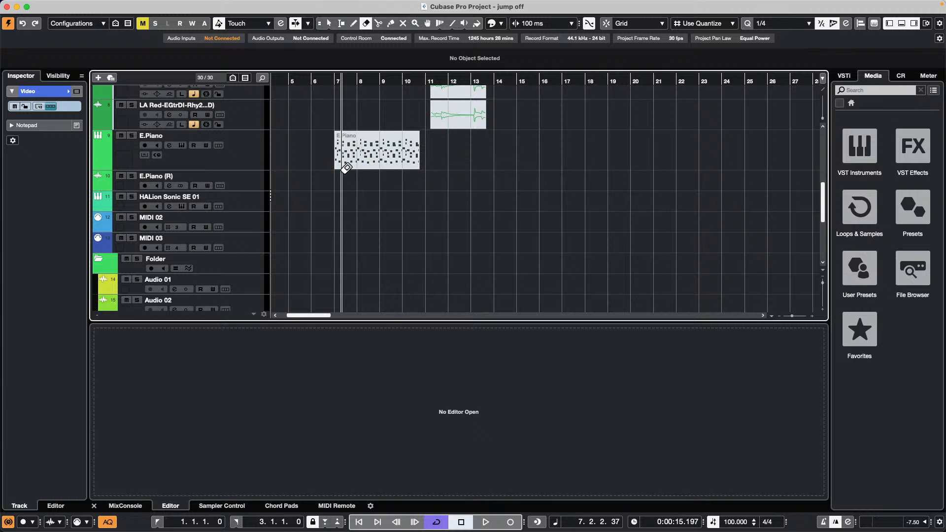
pyautogui.rightClick(347, 169)
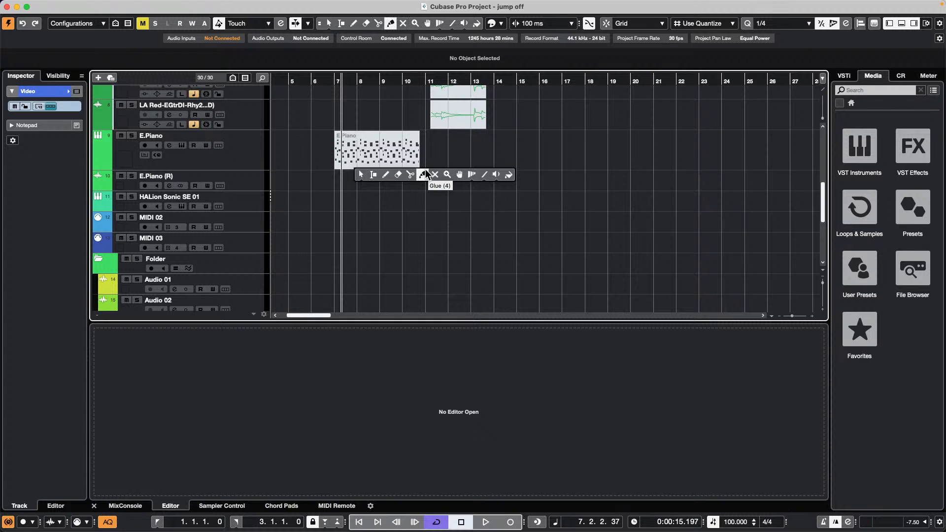
pyautogui.click(434, 174)
# - Show the E.Piano part in the lower editor and audition from position 6.4.1.79
pyautogui.click(368, 141)
pyautogui.click(345, 80)
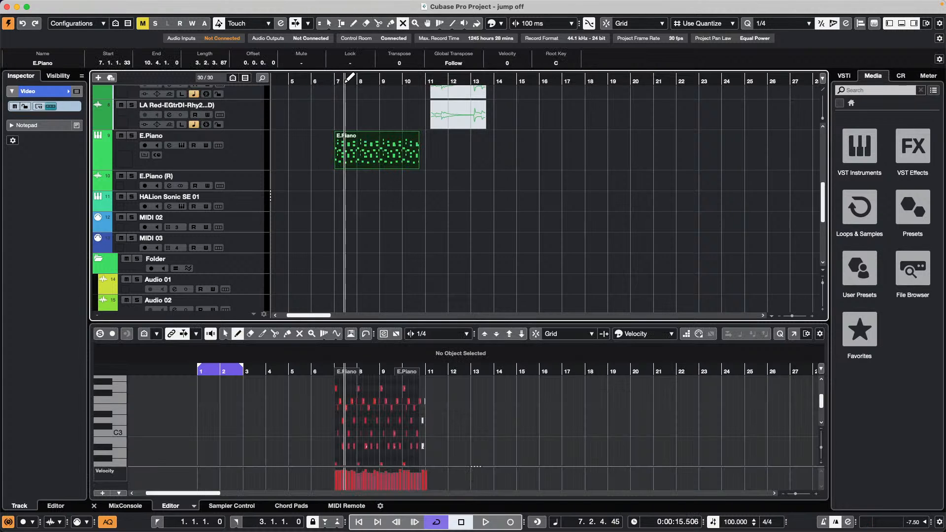
pyautogui.moveTo(330, 80); pyautogui.dragTo(323, 97)
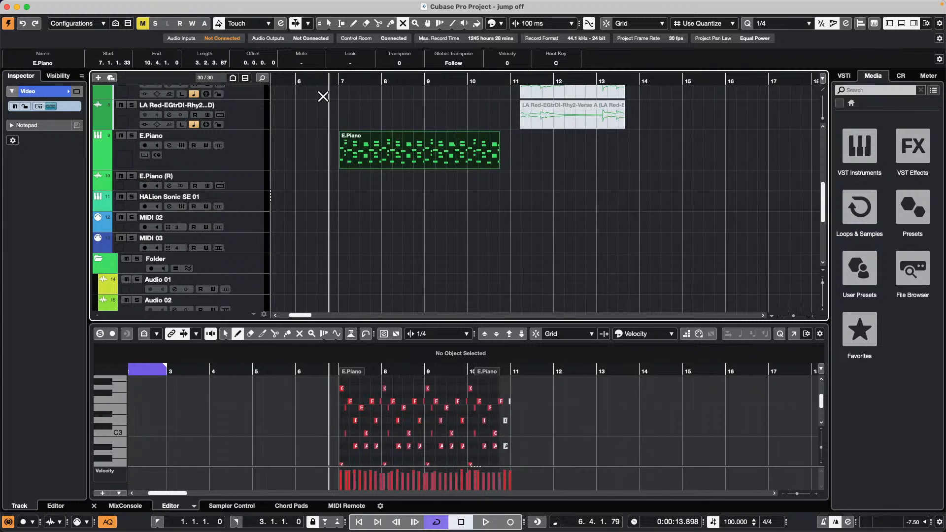
pyautogui.press('space')
pyautogui.press('space')
# - Solo the E.Piano track, play it, and move its part to start at 12.4.1.58
pyautogui.click(252, 156)
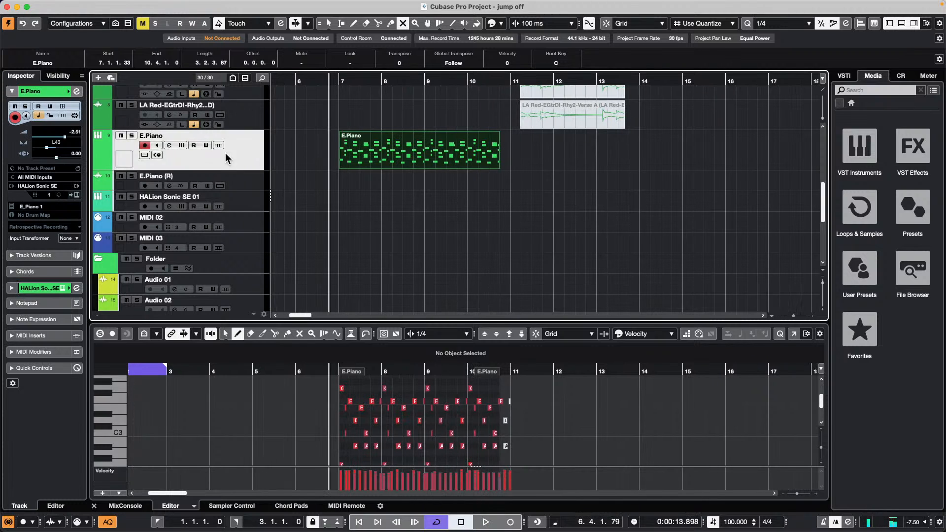
pyautogui.click(132, 135)
pyautogui.press('space')
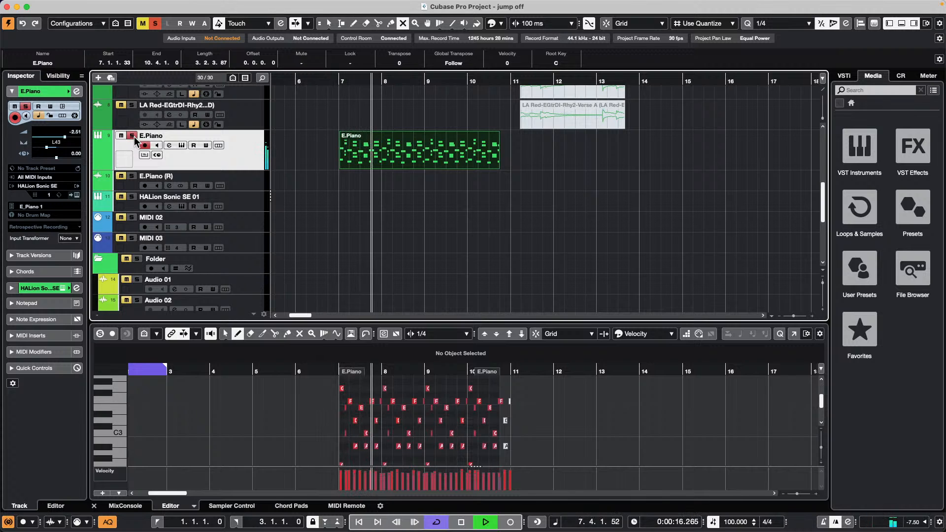
pyautogui.press('space')
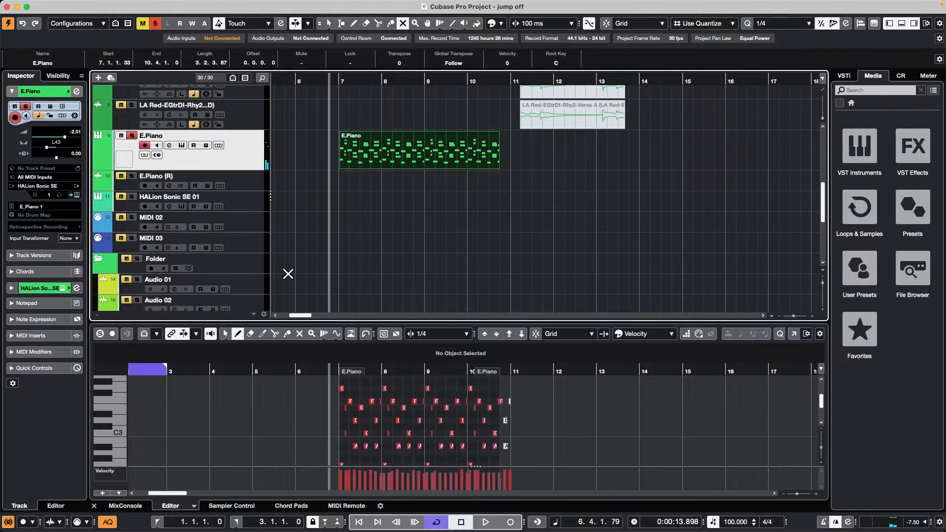
pyautogui.press('1')
pyautogui.moveTo(394, 156); pyautogui.dragTo(605, 163)
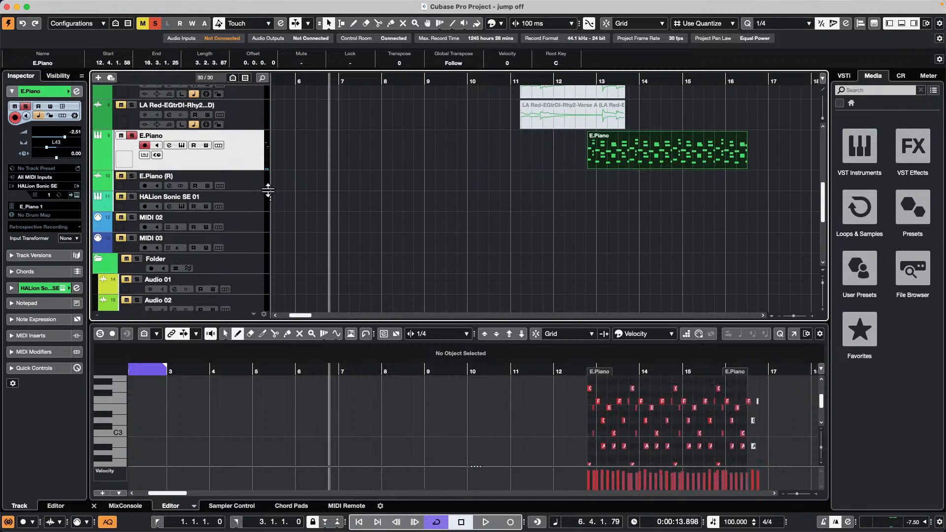
# - Reselect the E.Piano track, show the CR controls, and expand its MIDI Inserts in the Inspector
pyautogui.click(244, 187)
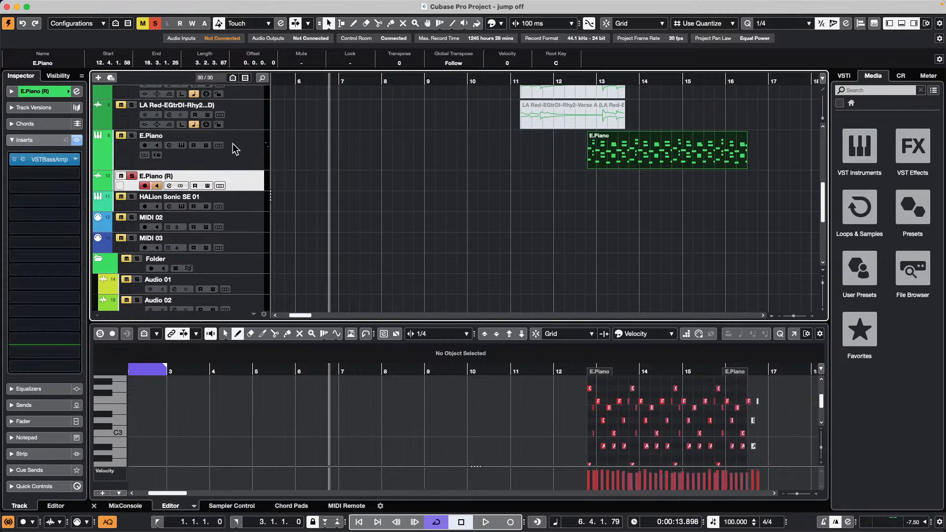
pyautogui.click(251, 158)
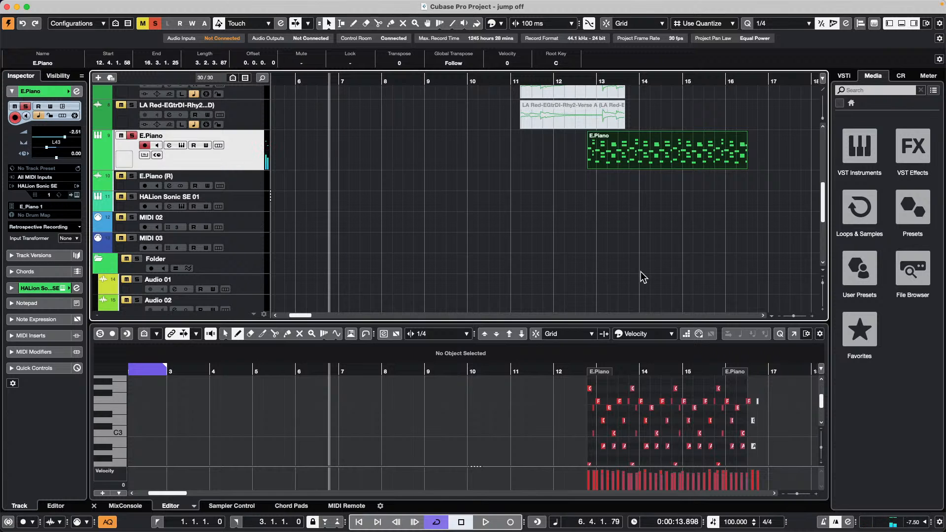
pyautogui.click(900, 74)
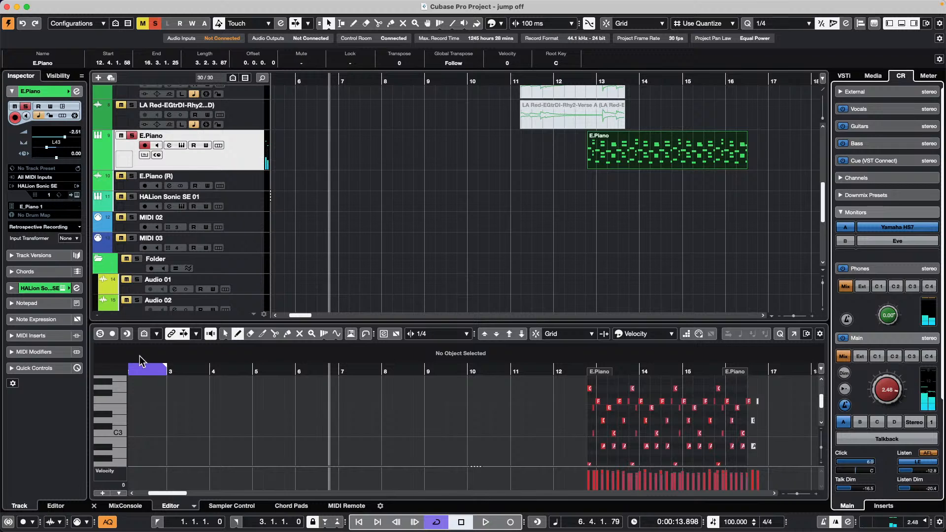
pyautogui.click(42, 337)
# - Insert Arpache SX in MIDI slot 1 in Sequence mode, using the E.Piano part as its sequence
pyautogui.click(49, 208)
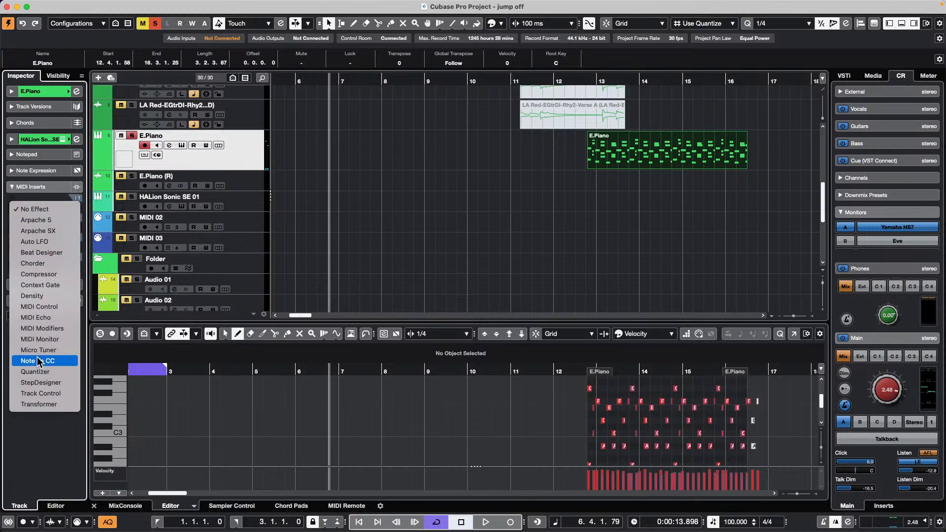
pyautogui.click(39, 230)
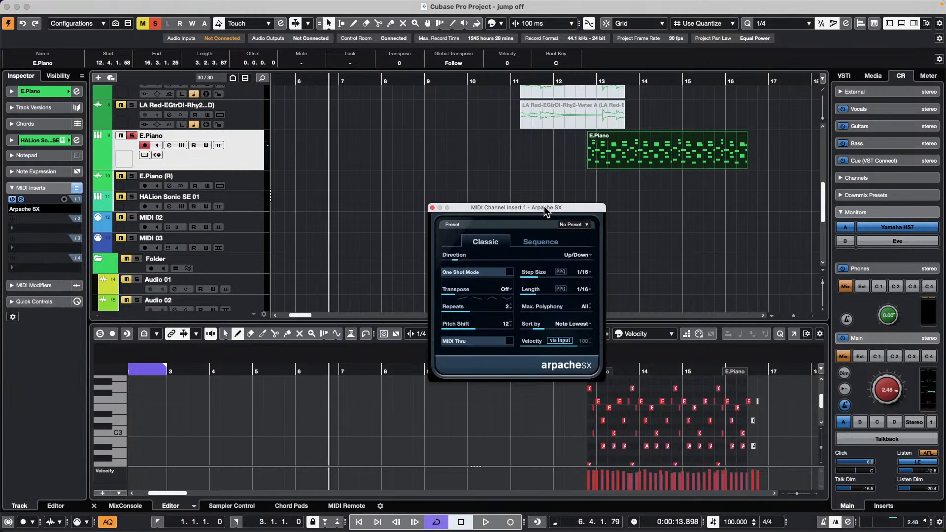
pyautogui.moveTo(544, 210); pyautogui.dragTo(444, 258)
pyautogui.moveTo(695, 156); pyautogui.dragTo(525, 375)
pyautogui.click(437, 291)
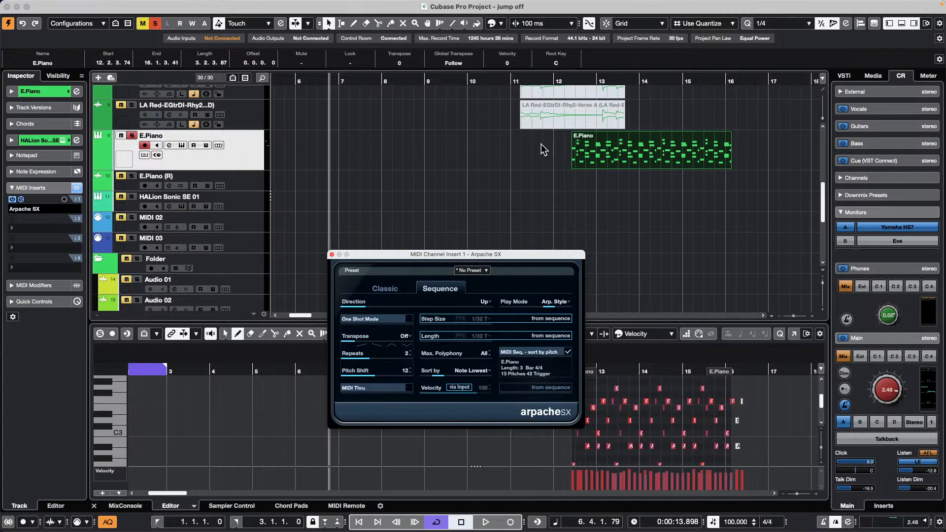
# - Erase the original E.Piano part with the Eraser tool
pyautogui.rightClick(546, 189)
pyautogui.click(585, 189)
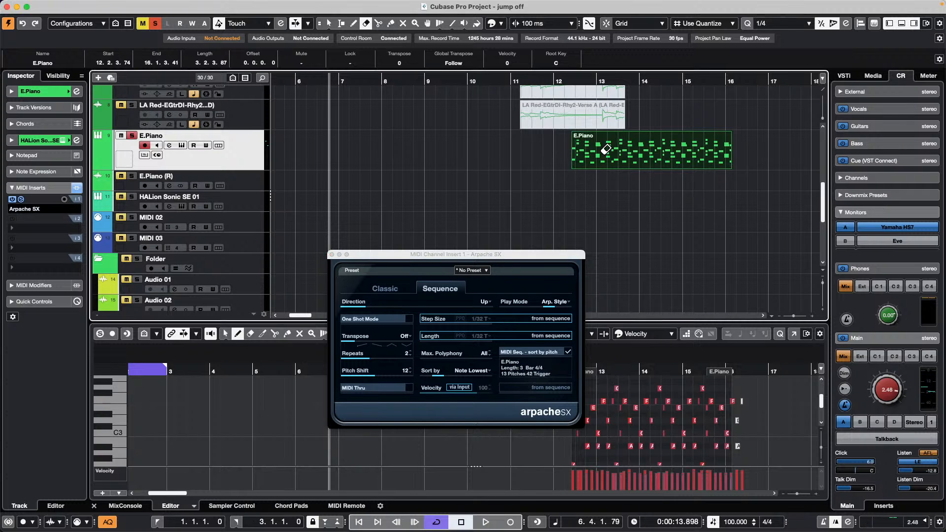
pyautogui.click(606, 148)
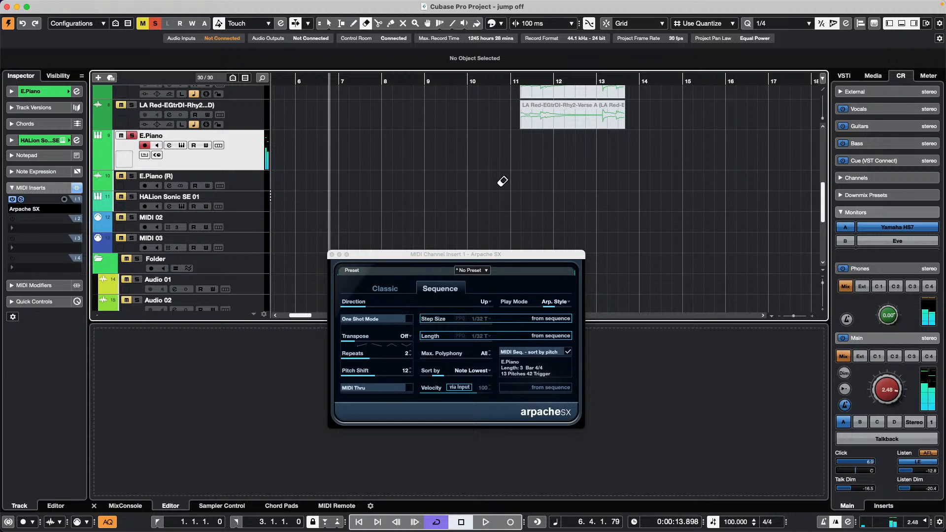
# - Arm the MIDI insert's record output and record Arpache SX onto E.Piano from bar 7 to 18
pyautogui.click(64, 200)
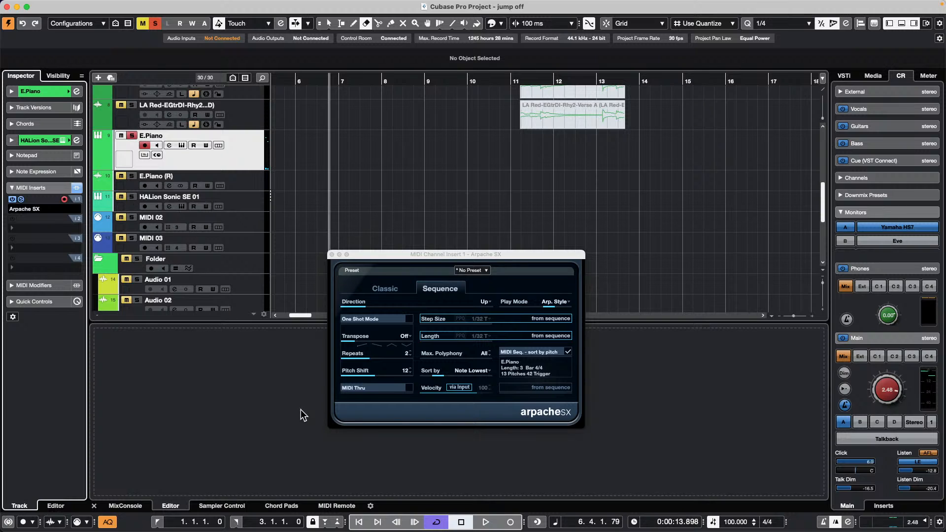
pyautogui.click(510, 522)
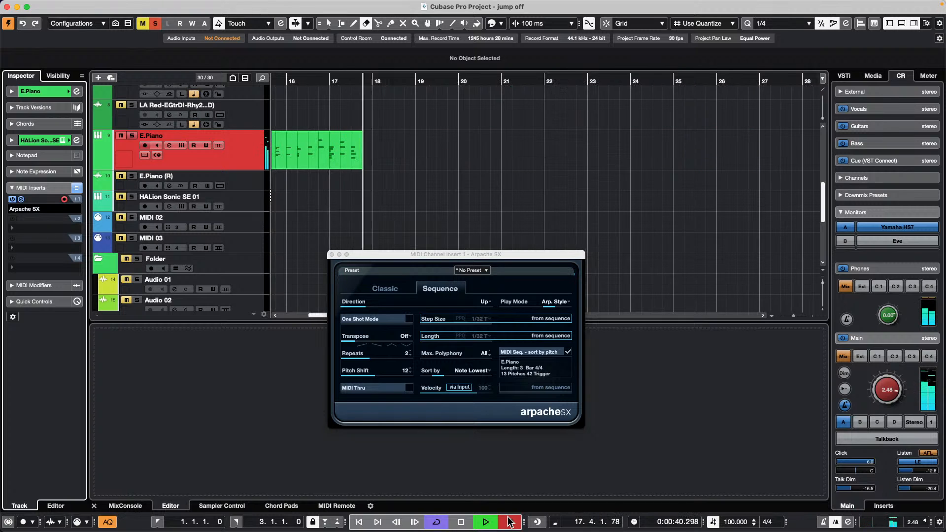
pyautogui.press('space')
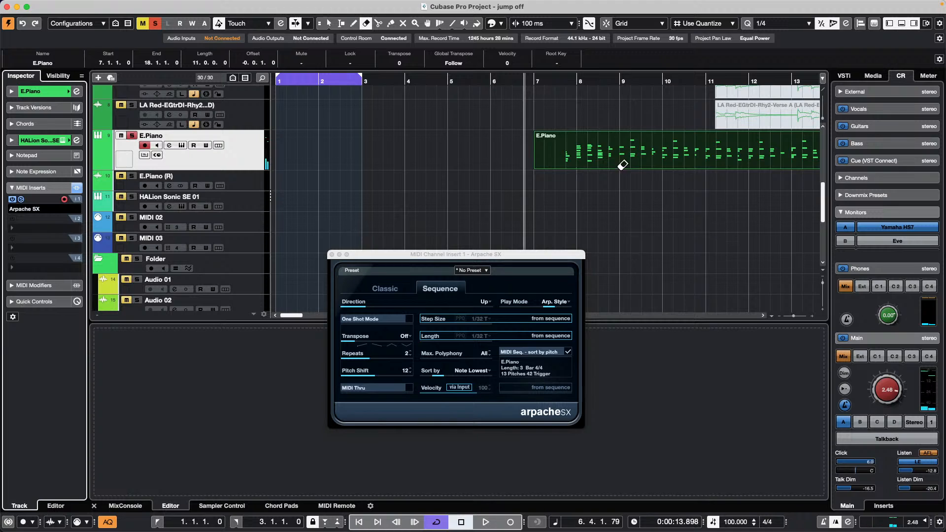
# - Disable auto quantize, reset quantize on the recorded part, and return to Object Selection
pyautogui.click(108, 521)
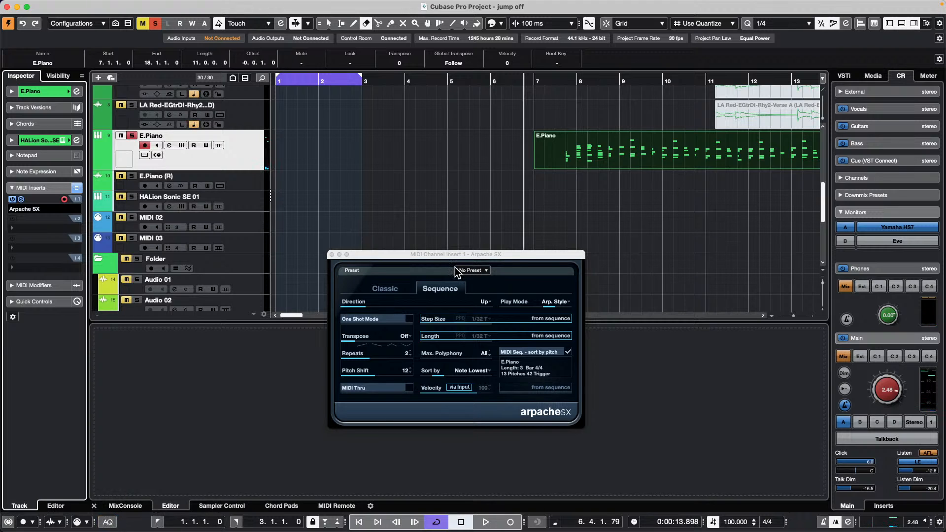
pyautogui.click(94, 6)
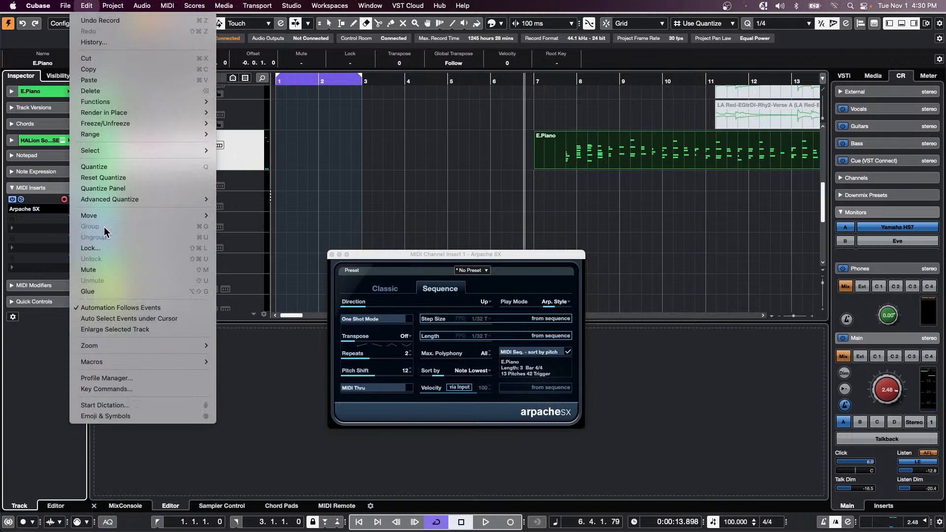
pyautogui.click(123, 179)
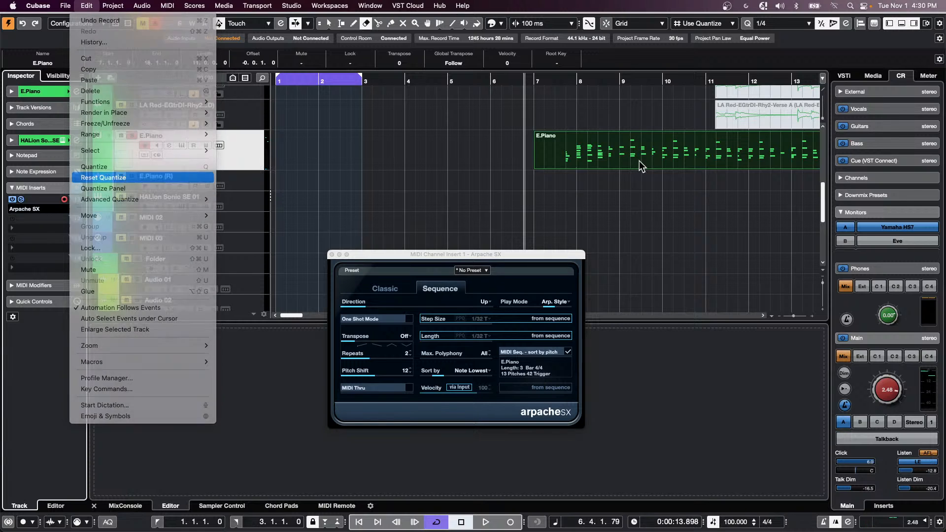
pyautogui.press('1')
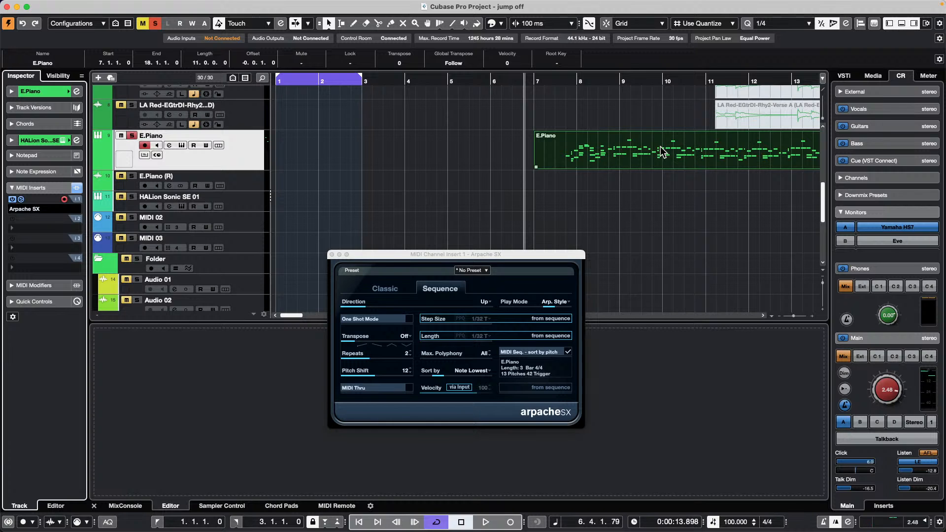
# - Freeze the E.Piano track's MIDI modifiers from the MIDI menu
pyautogui.moveTo(187, 3)
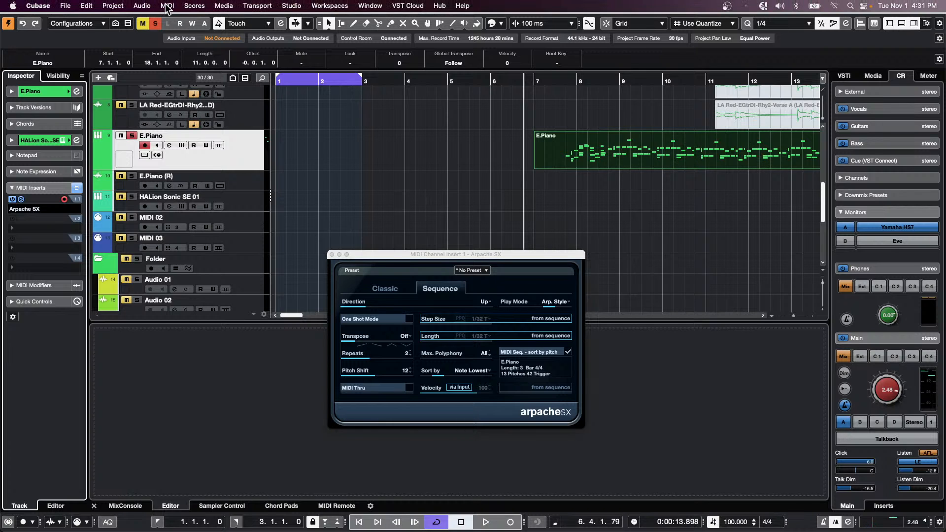
pyautogui.click(165, 6)
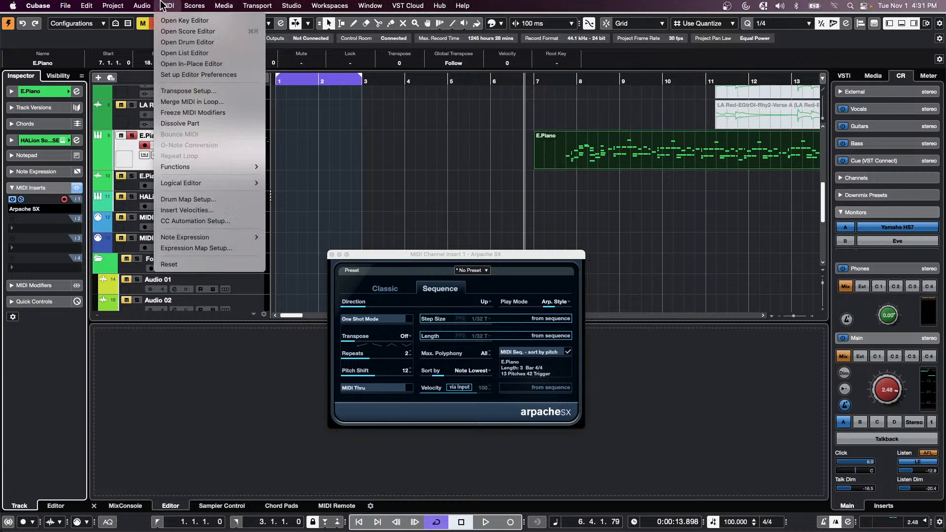
pyautogui.click(201, 116)
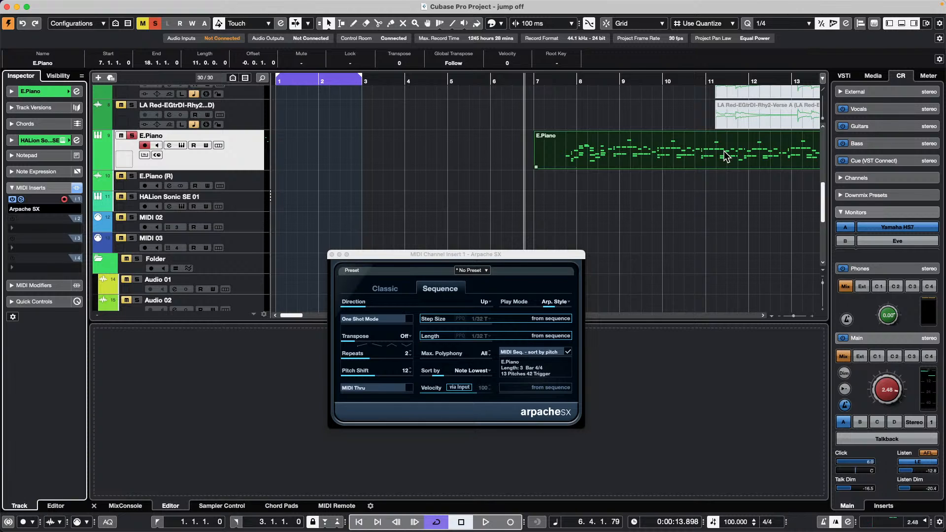
# - Close the Arpache SX panel and search the Key Commands for 'meter'
pyautogui.click(332, 255)
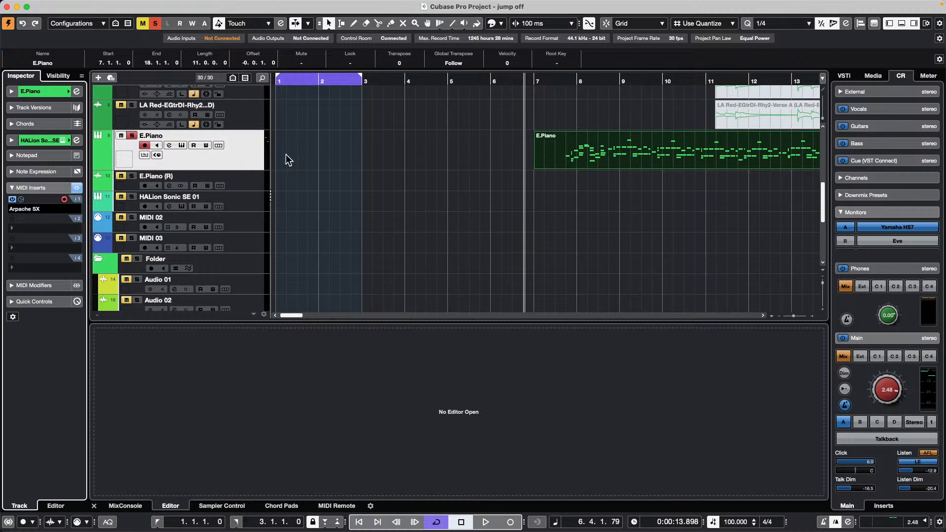
pyautogui.moveTo(142, 2)
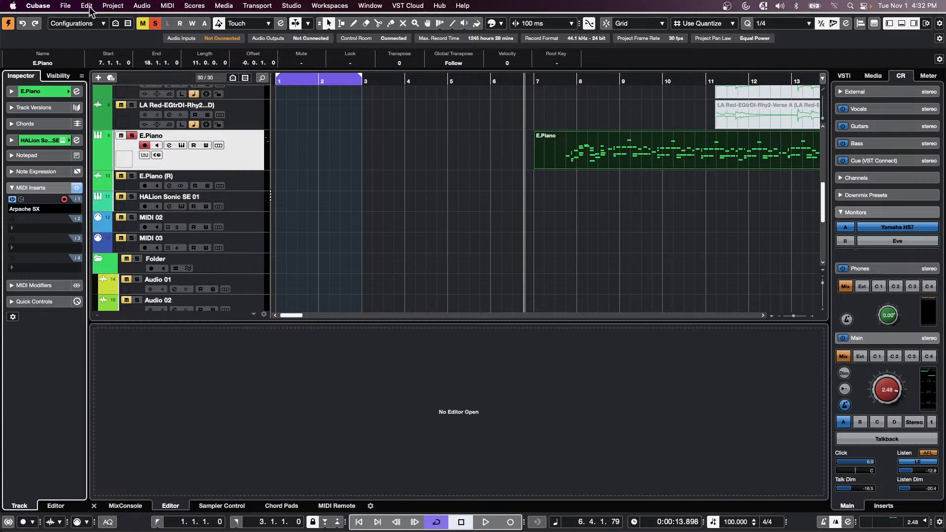
pyautogui.click(72, 8)
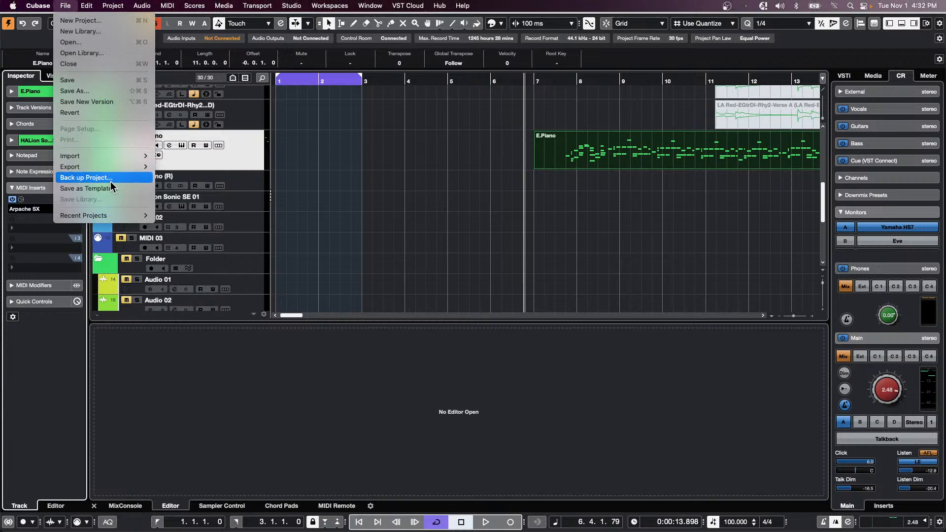
pyautogui.moveTo(115, 169)
pyautogui.moveTo(94, 6)
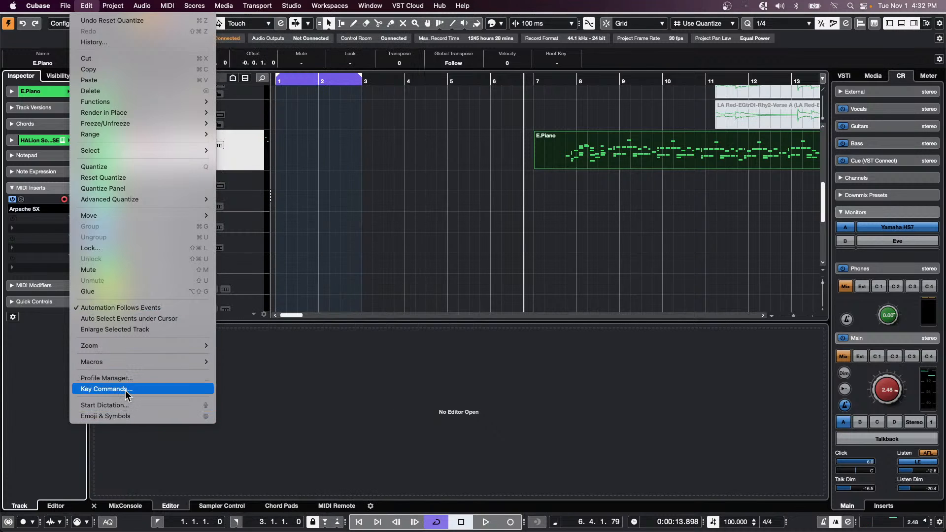
pyautogui.click(286, 372)
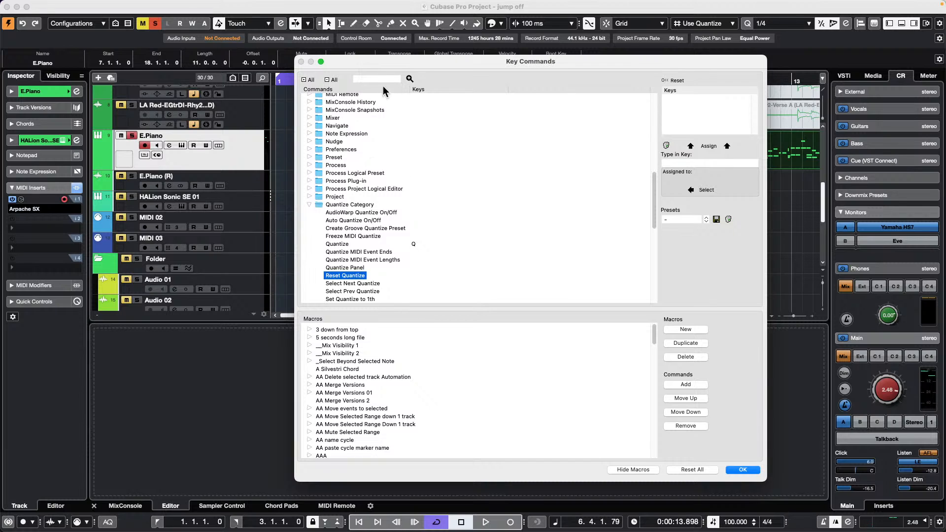
pyautogui.click(378, 78)
pyautogui.write('meter')
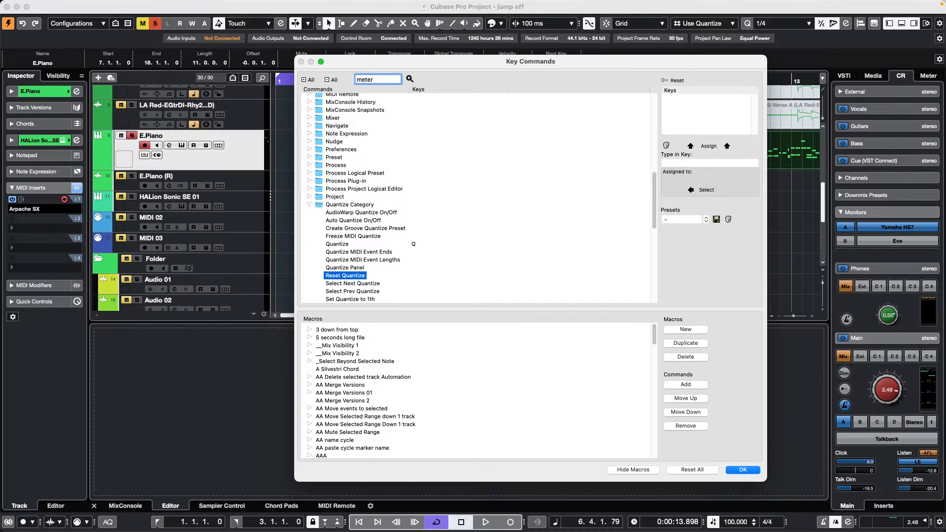
pyautogui.press('Return')
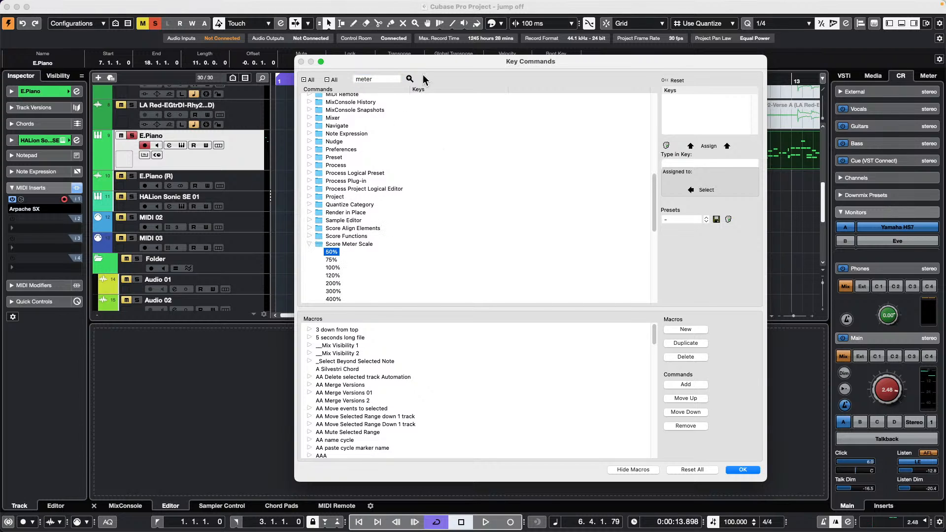
# - Step through the 'meter' matches to Meters: Reset, then close the Key Commands dialog
pyautogui.click(408, 80)
pyautogui.click(408, 80)
pyautogui.click(408, 80)
pyautogui.click(409, 81)
pyautogui.click(409, 81)
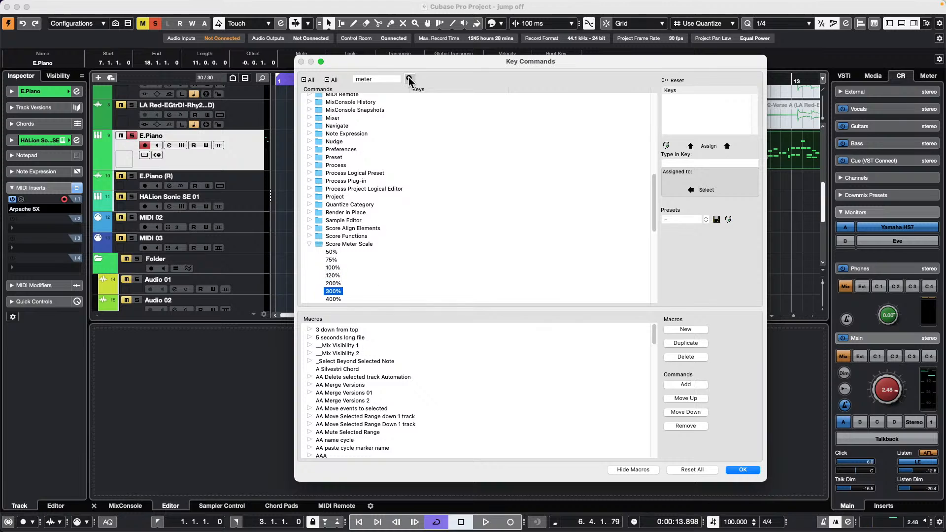
pyautogui.click(410, 82)
pyautogui.click(409, 81)
pyautogui.click(409, 81)
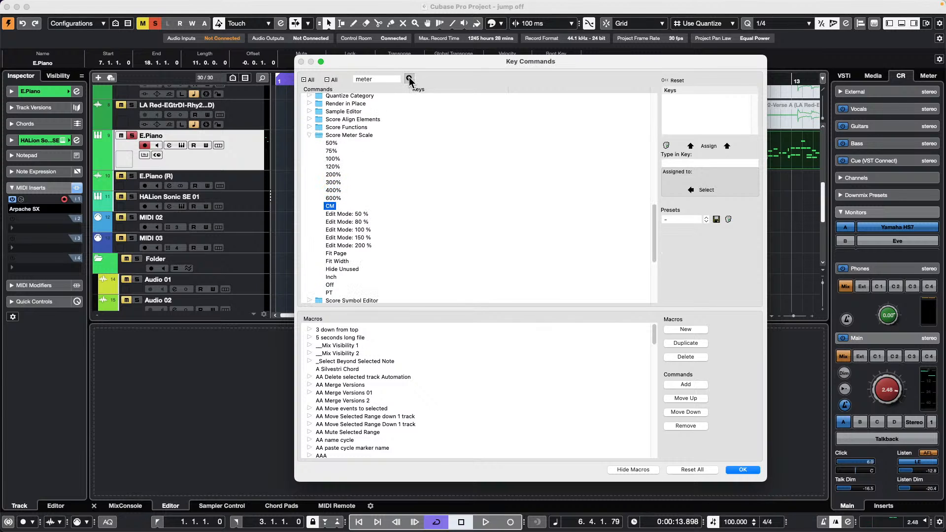
pyautogui.click(409, 81)
pyautogui.click(409, 80)
pyautogui.click(409, 81)
pyautogui.click(409, 81)
pyautogui.click(409, 81)
pyautogui.click(409, 81)
pyautogui.click(408, 81)
pyautogui.click(409, 81)
pyautogui.click(409, 81)
pyautogui.click(409, 81)
pyautogui.click(408, 81)
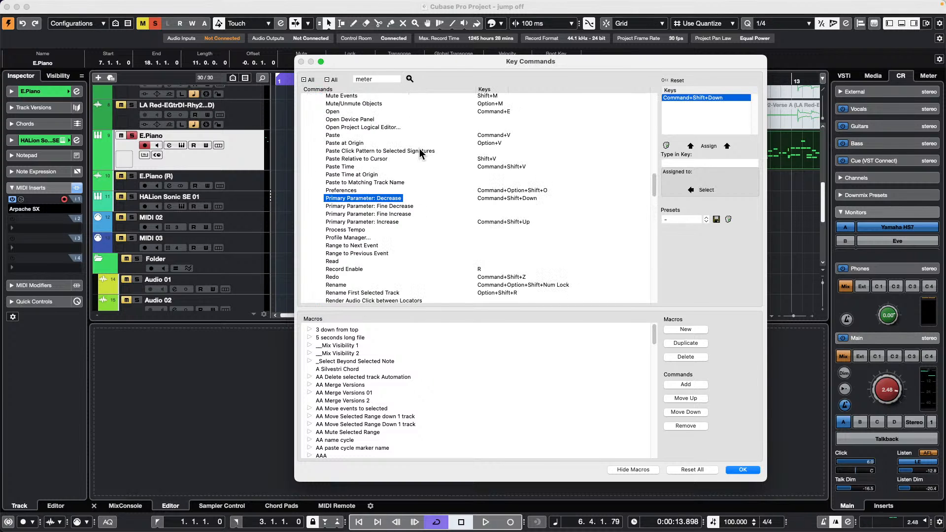
pyautogui.scroll(4, 421, 147)
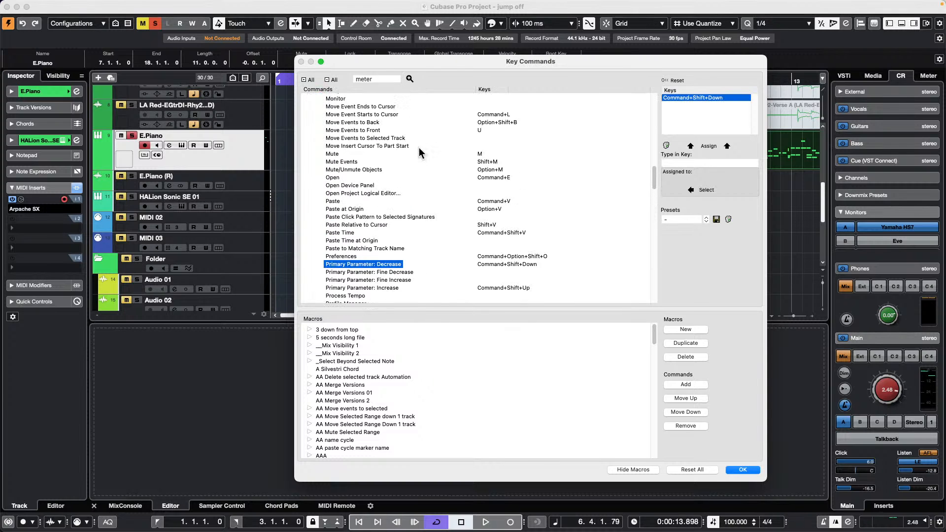
pyautogui.click(409, 80)
pyautogui.click(409, 80)
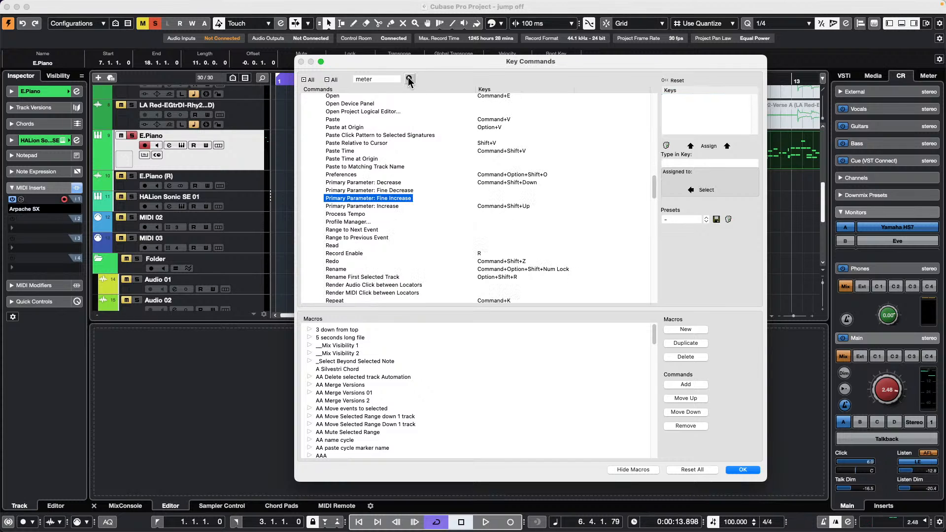
pyautogui.click(409, 80)
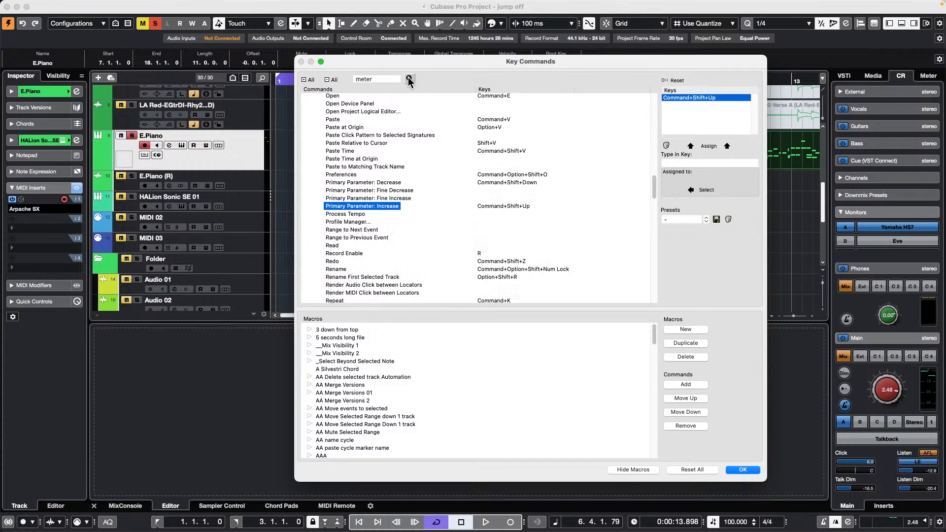
pyautogui.click(409, 80)
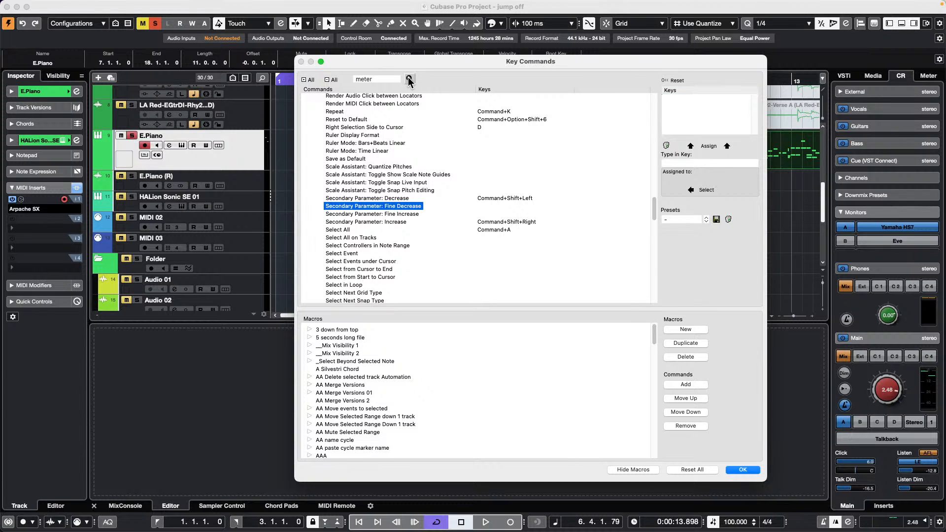
pyautogui.click(409, 80)
pyautogui.click(409, 80)
pyautogui.click(408, 80)
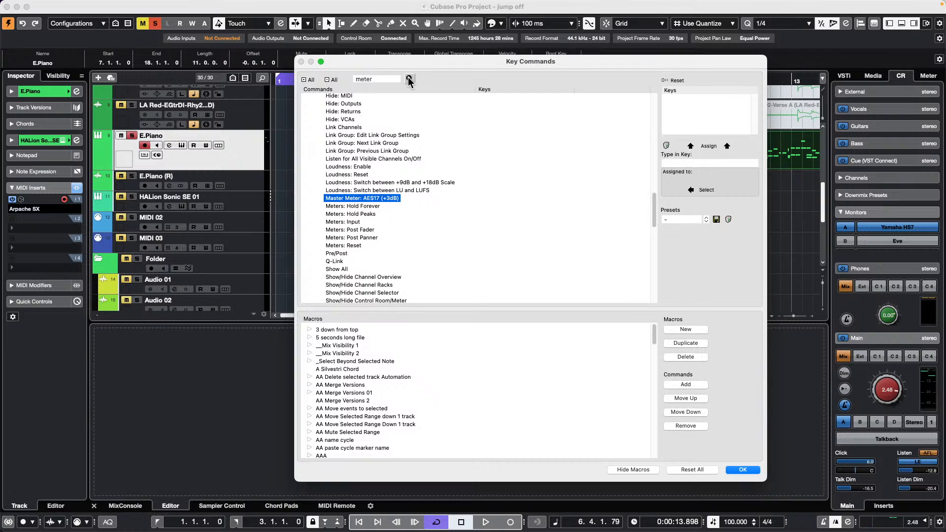
pyautogui.click(409, 79)
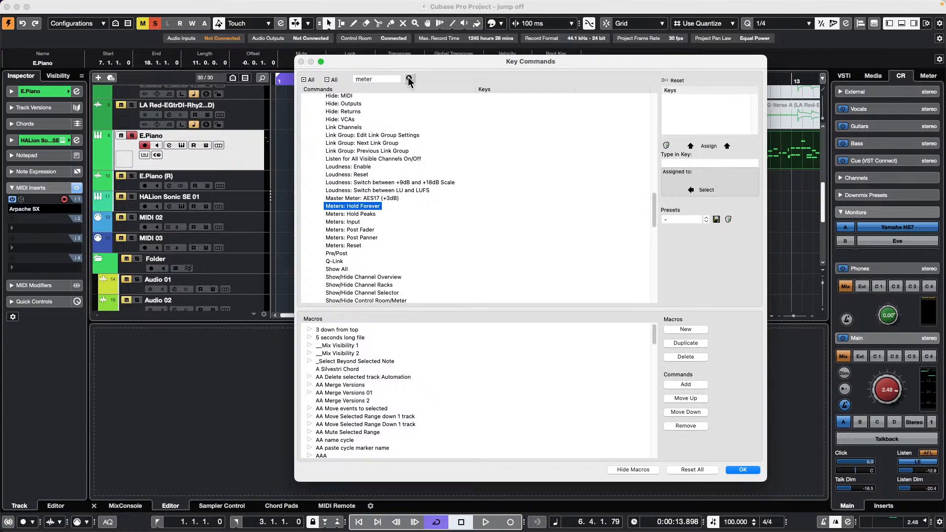
pyautogui.click(409, 79)
pyautogui.click(409, 80)
pyautogui.click(409, 80)
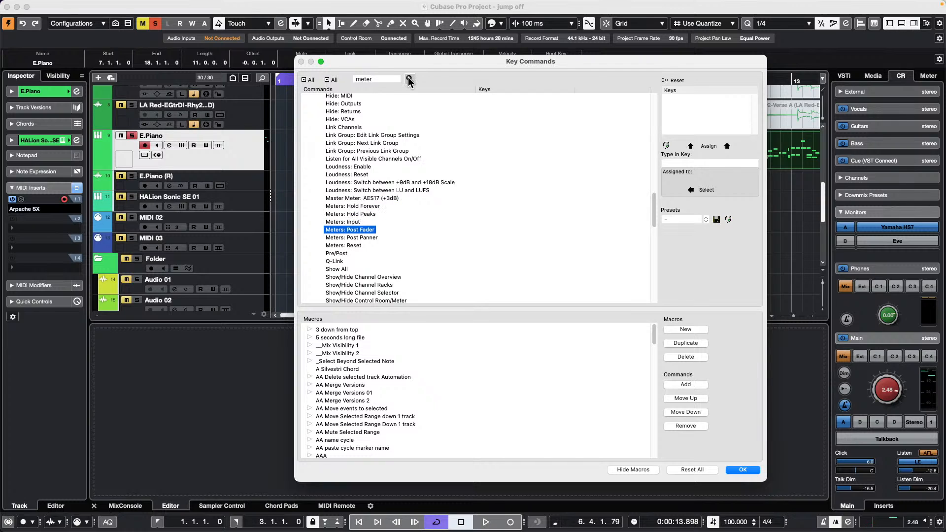
pyautogui.click(409, 80)
pyautogui.click(409, 80)
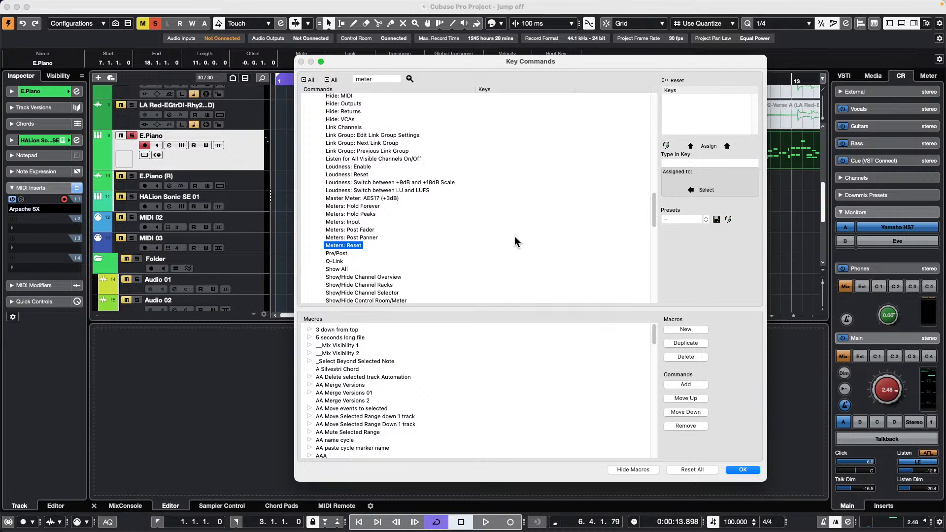
pyautogui.click(742, 469)
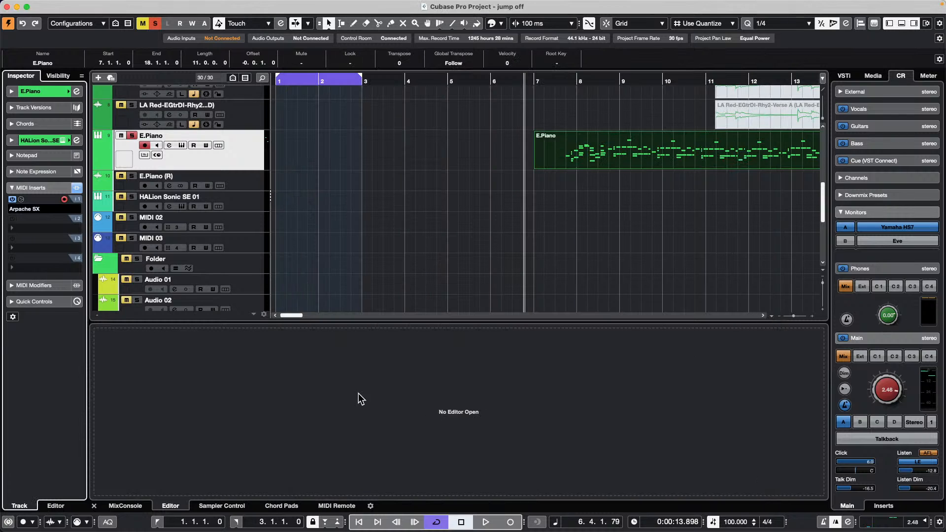
# - Show the MIDI Remote panel for the Korg nanoKONTROL2 and start mapping one of its controls
pyautogui.click(278, 505)
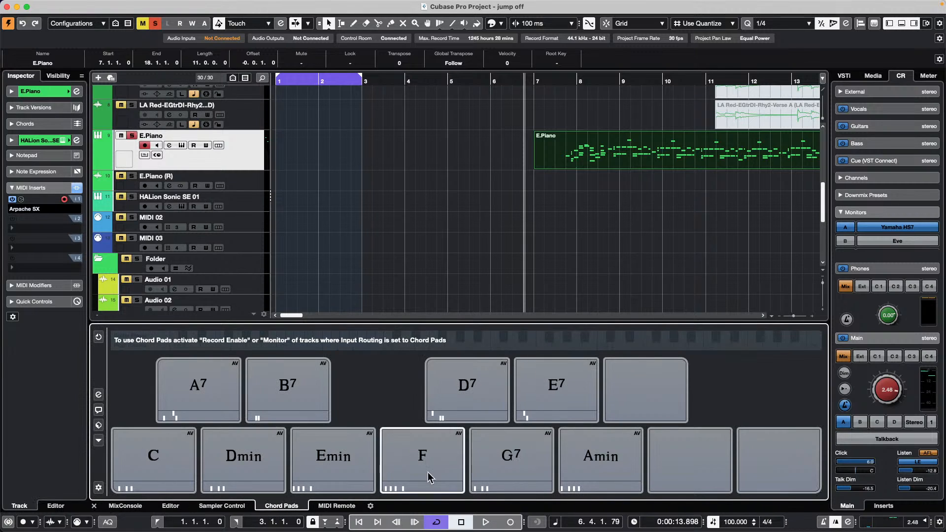
pyautogui.click(328, 505)
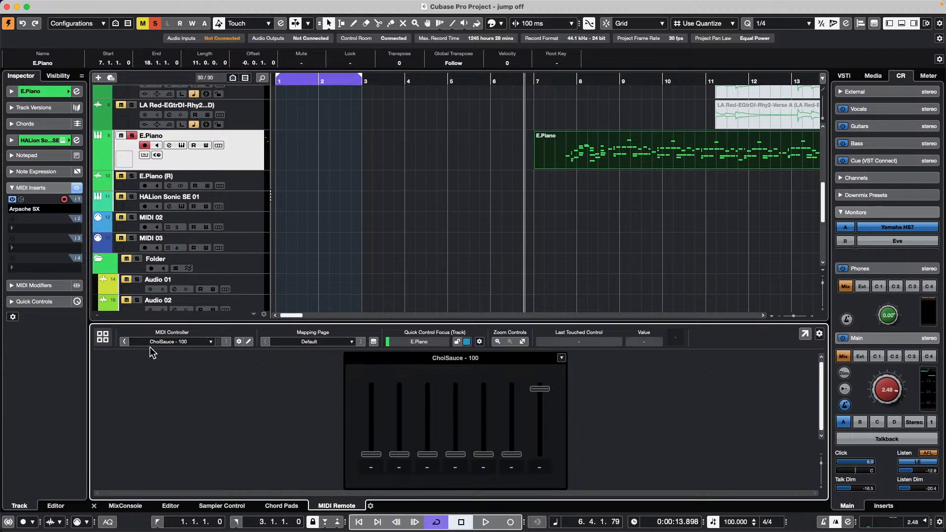
pyautogui.click(214, 341)
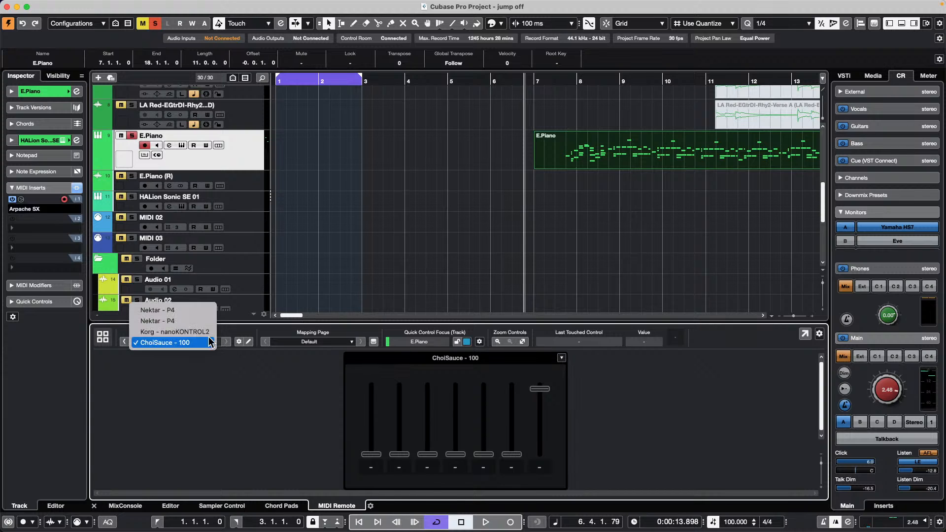
pyautogui.click(436, 362)
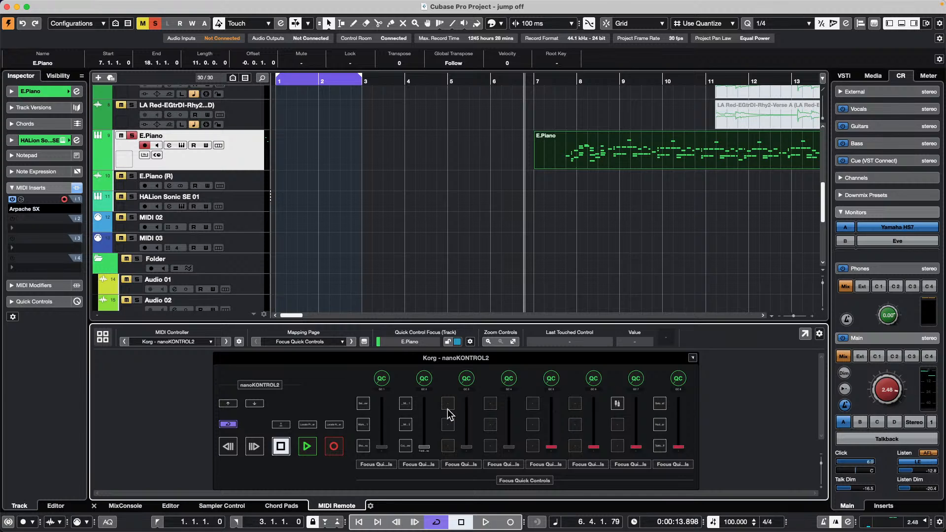
pyautogui.doubleClick(448, 405)
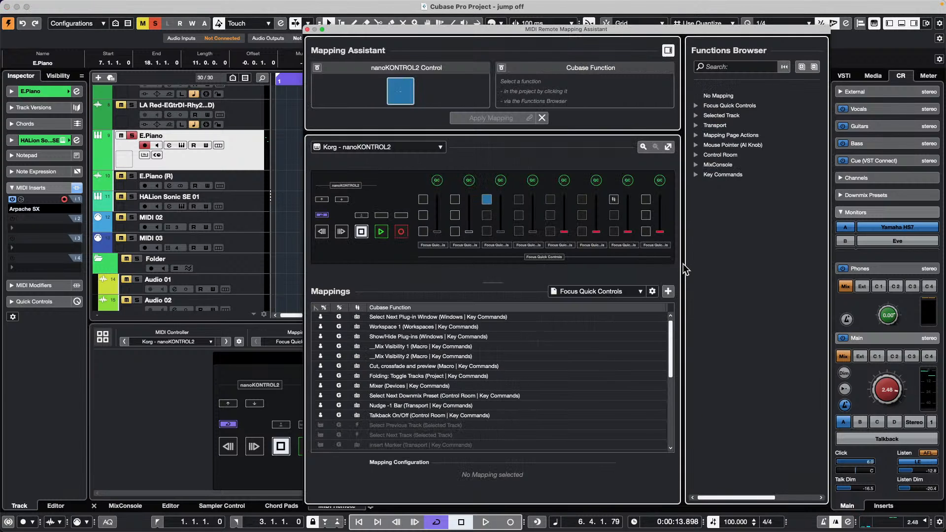
# - Find 'meter reset', assign Meters: Reset to the control, apply it, and close the assistant
pyautogui.click(732, 68)
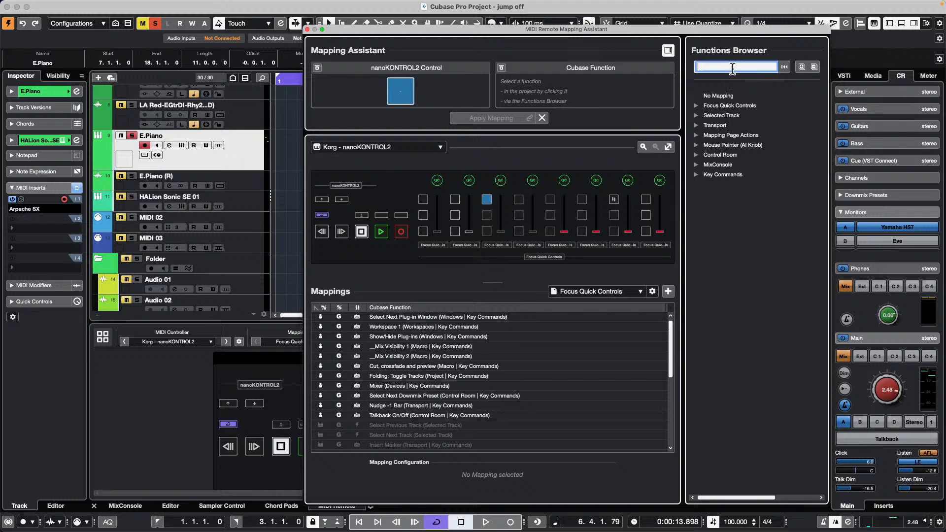
pyautogui.write('m')
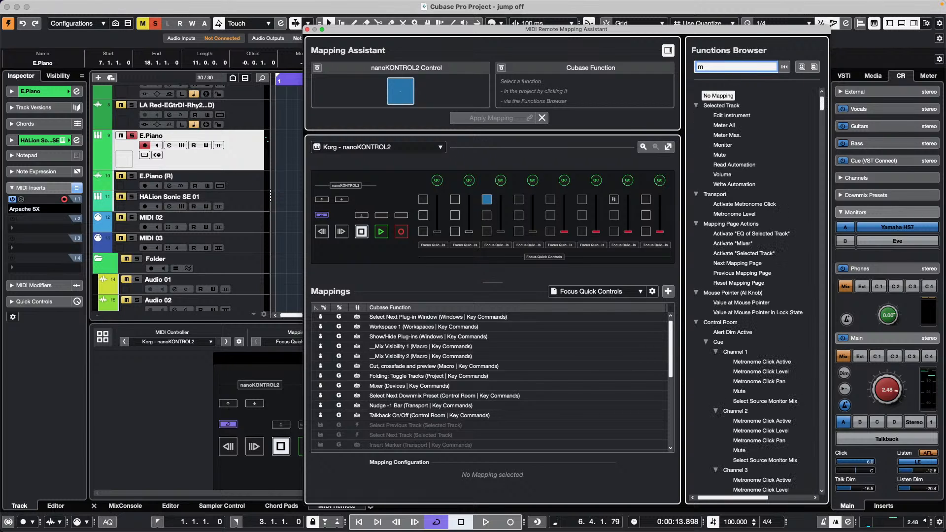
pyautogui.write('eter re')
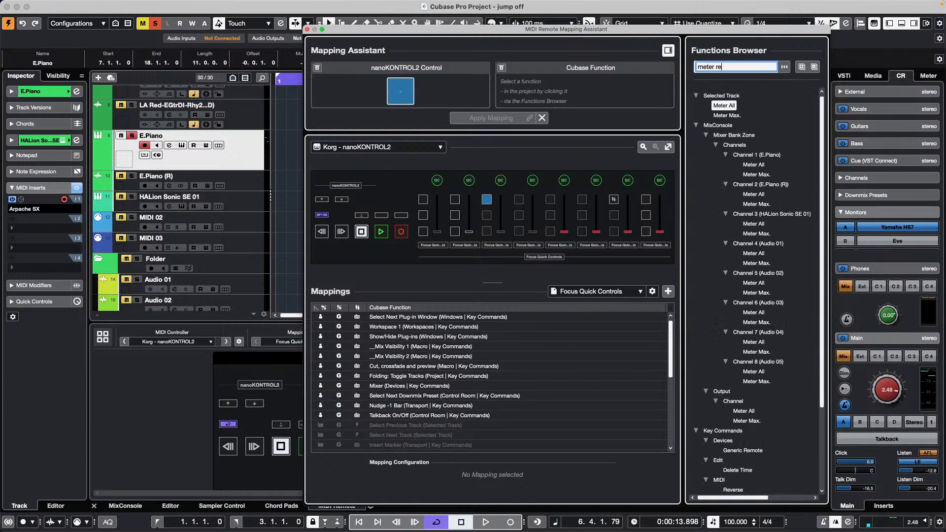
pyautogui.write('set')
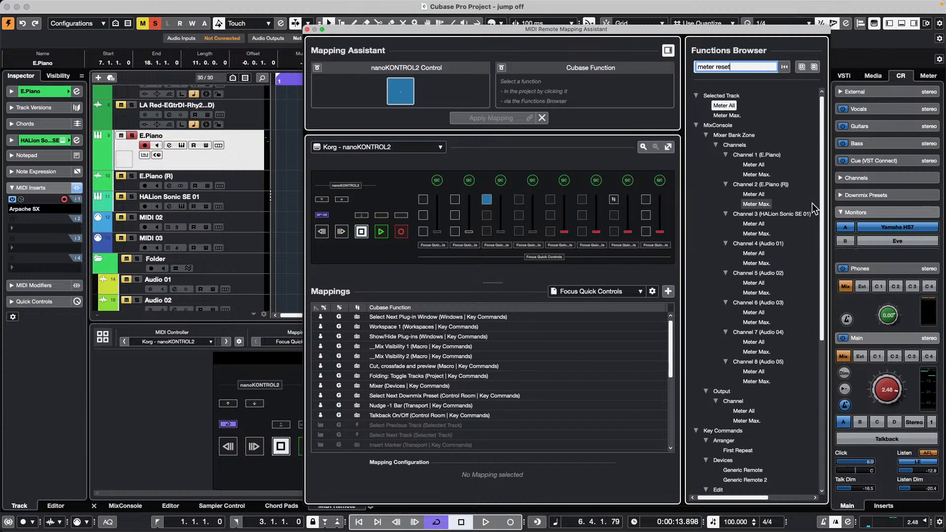
pyautogui.scroll(-7, 731, 208)
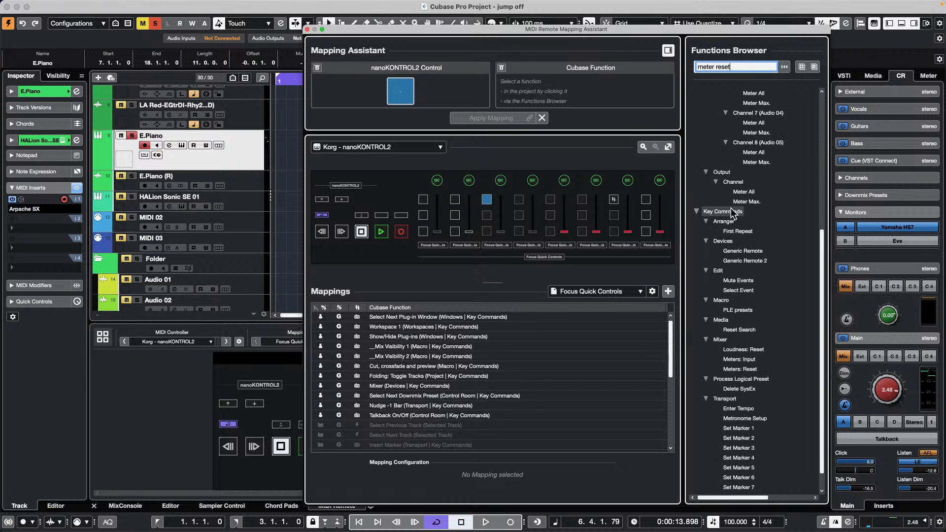
pyautogui.scroll(-1, 731, 212)
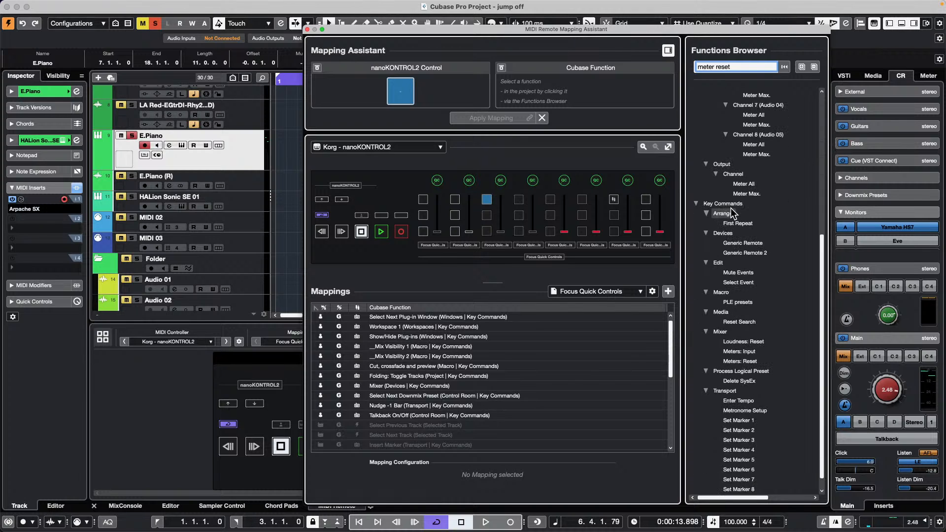
pyautogui.click(739, 361)
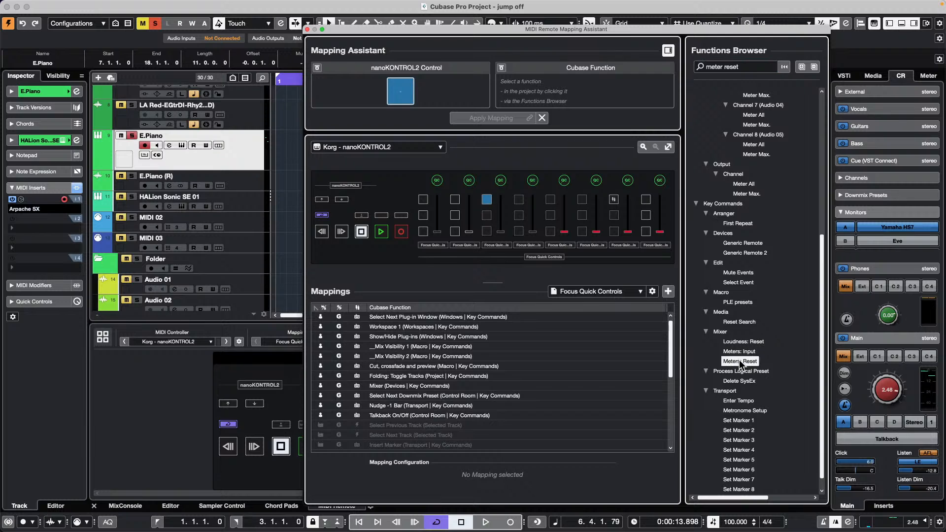
pyautogui.doubleClick(739, 361)
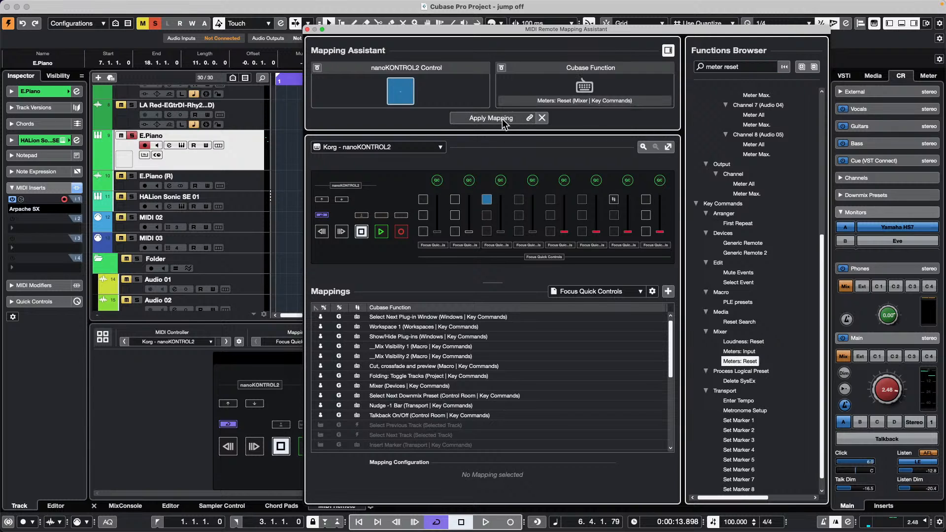
pyautogui.doubleClick(736, 363)
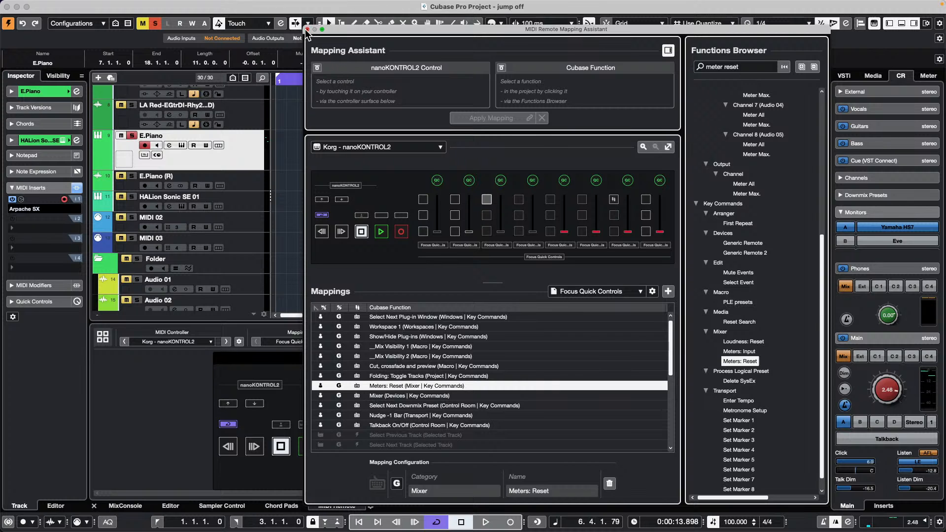
pyautogui.click(307, 30)
# - Play from bar 1 with Futurechill soloed and the main monitor level near -15, showing the MixConsole
pyautogui.scroll(5, 324, 141)
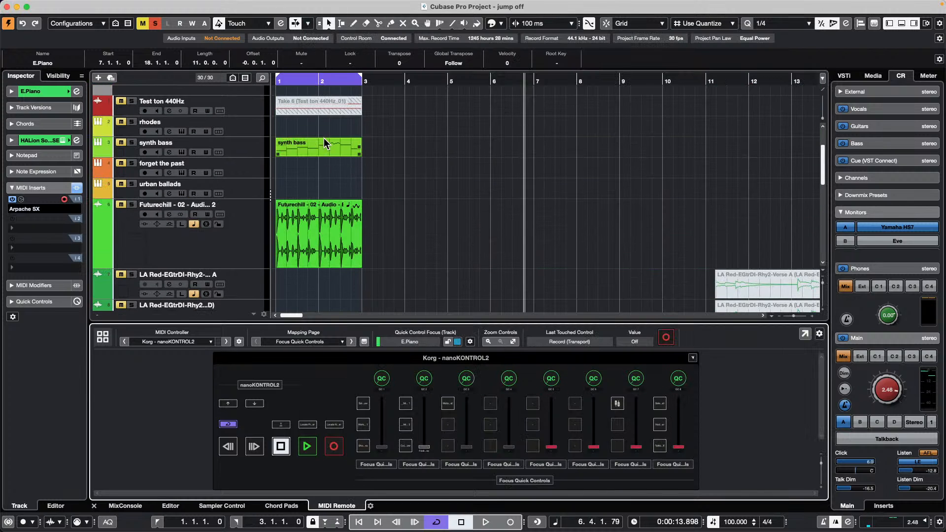
pyautogui.moveTo(314, 77); pyautogui.dragTo(181, 75)
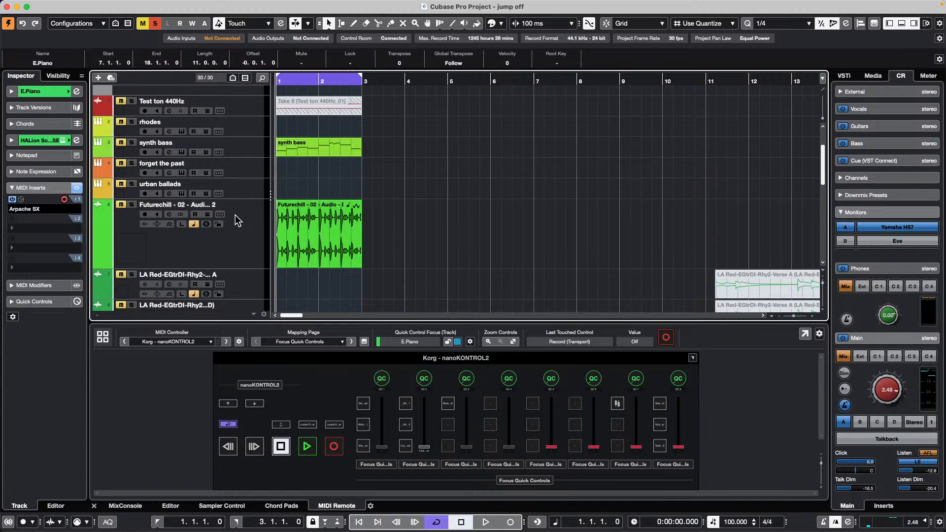
pyautogui.press('space')
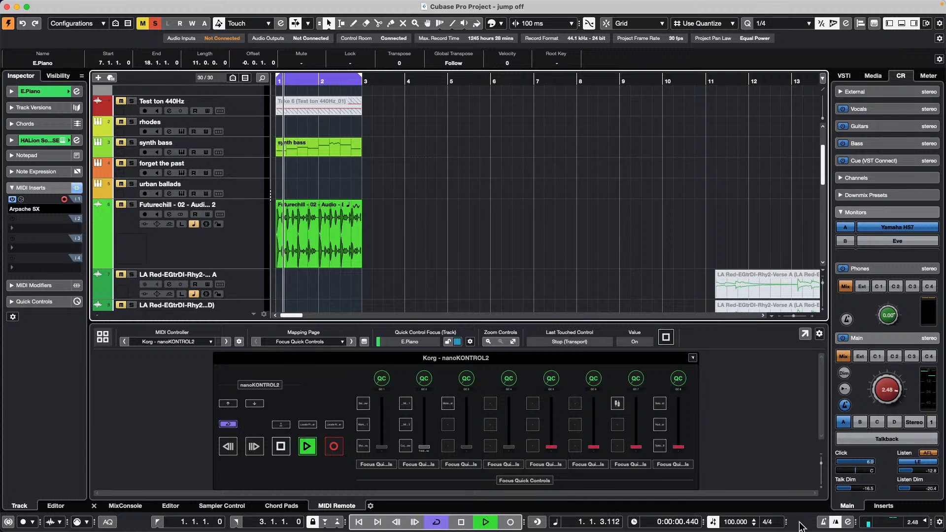
pyautogui.moveTo(888, 394); pyautogui.dragTo(882, 430)
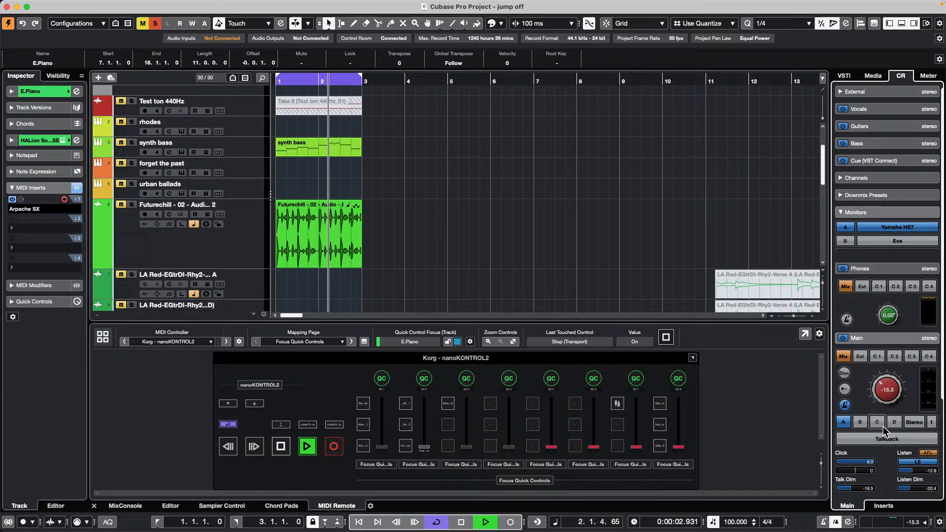
pyautogui.click(132, 205)
pyautogui.moveTo(320, 201); pyautogui.dragTo(337, 9)
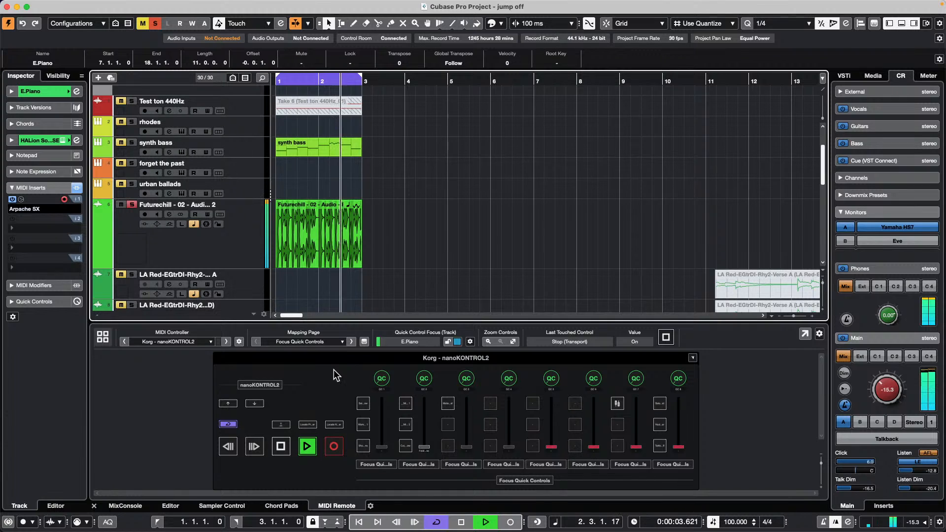
pyautogui.click(128, 505)
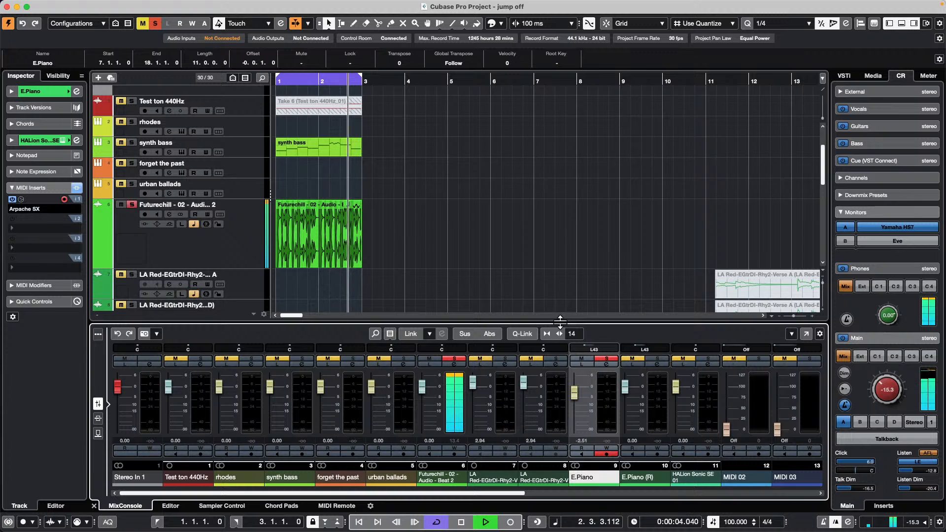
# - Restart playback from bar 1, engage recording, and select the Futurechill audio event
pyautogui.press('space')
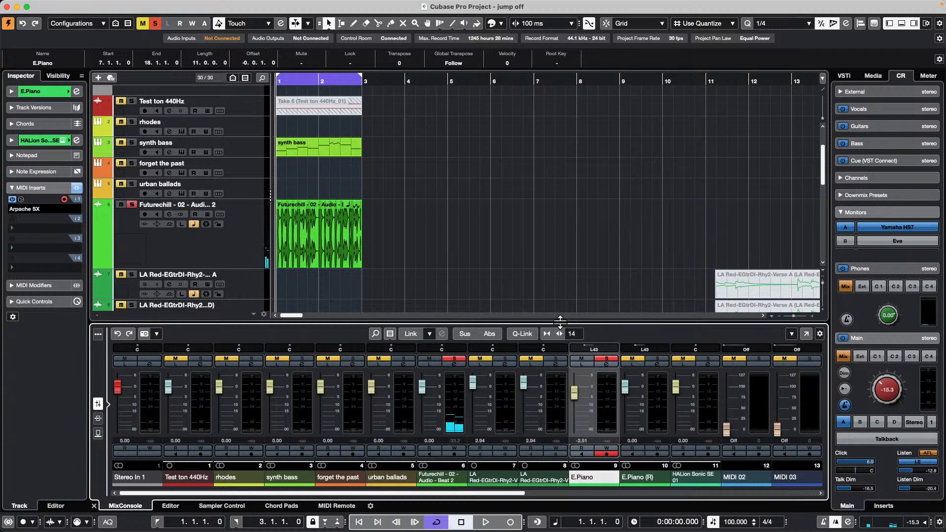
pyautogui.press('space')
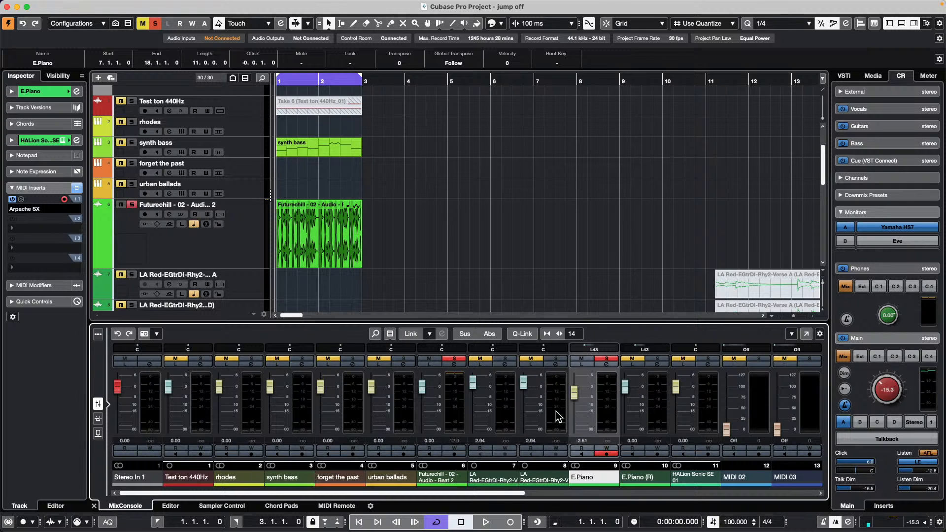
pyautogui.click(511, 521)
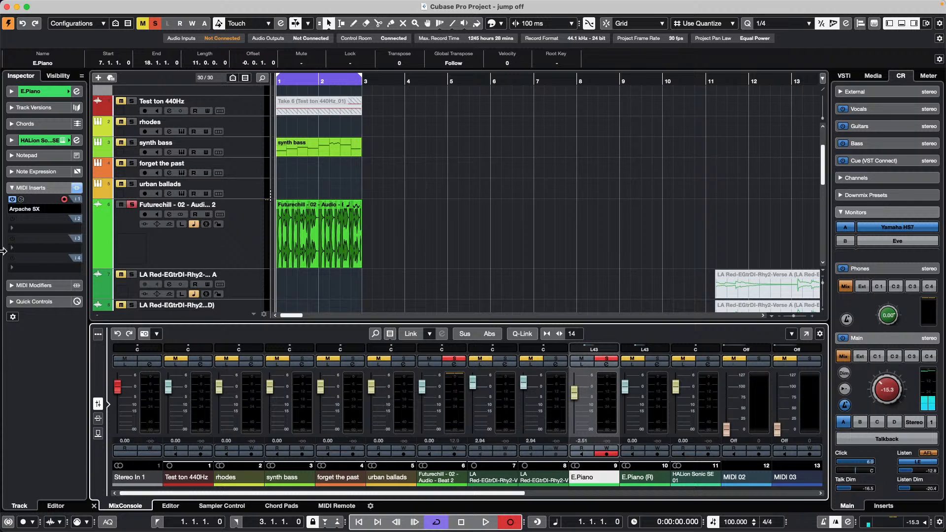
pyautogui.click(302, 243)
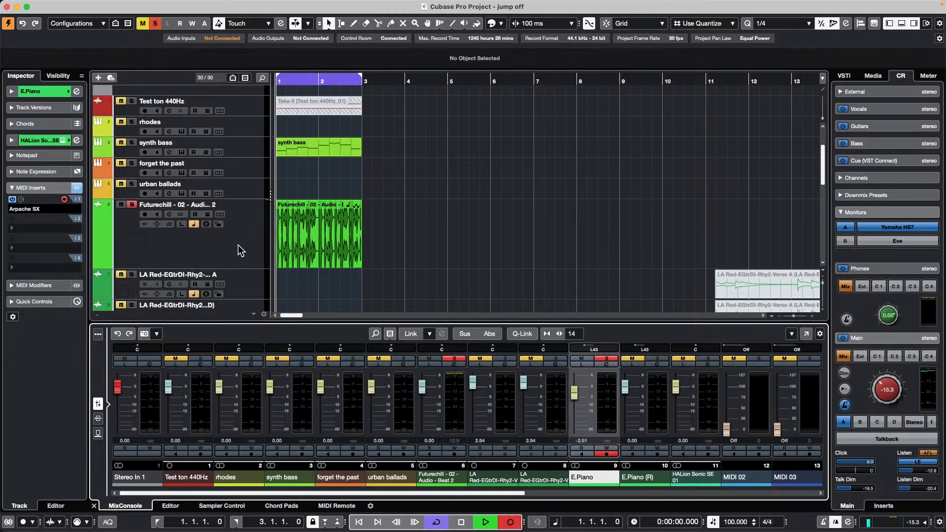
# - Stop playback and add a Group 01 channel for the selected Futurechill track
pyautogui.press('space')
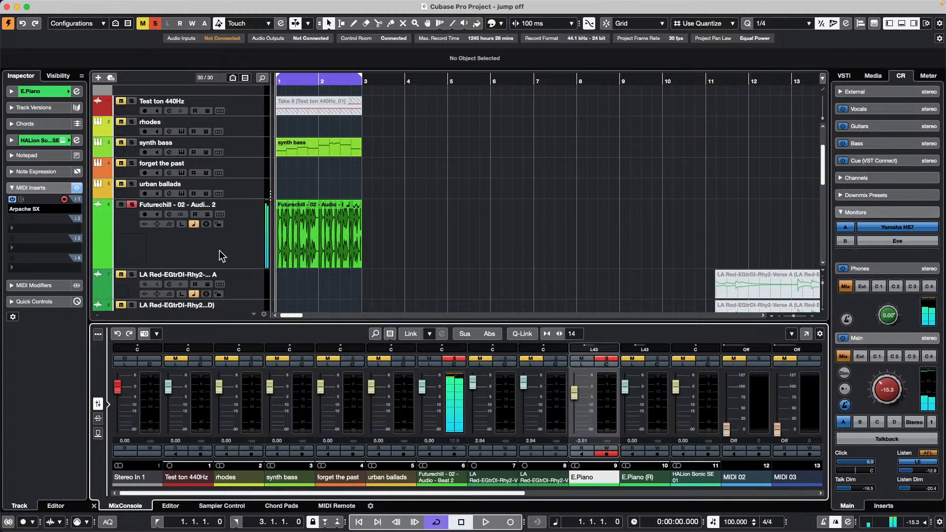
pyautogui.rightClick(223, 248)
pyautogui.moveTo(232, 253)
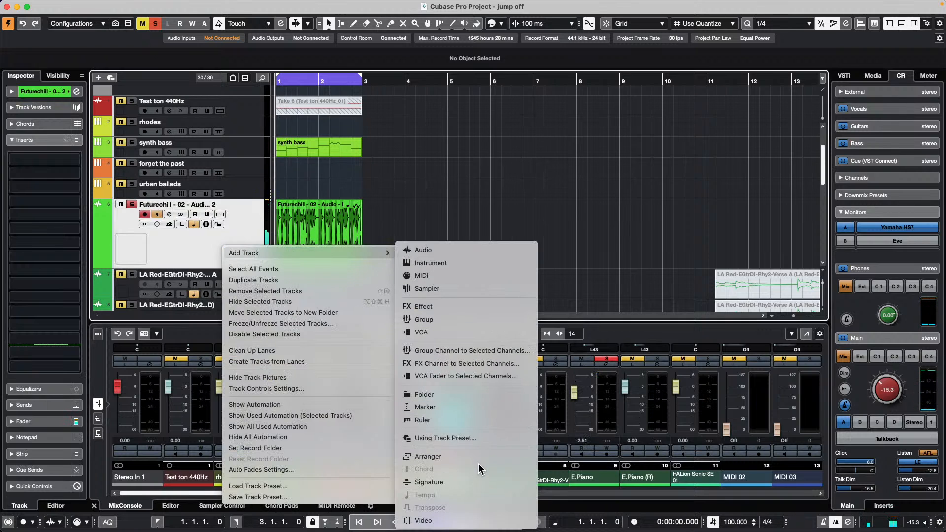
pyautogui.click(513, 351)
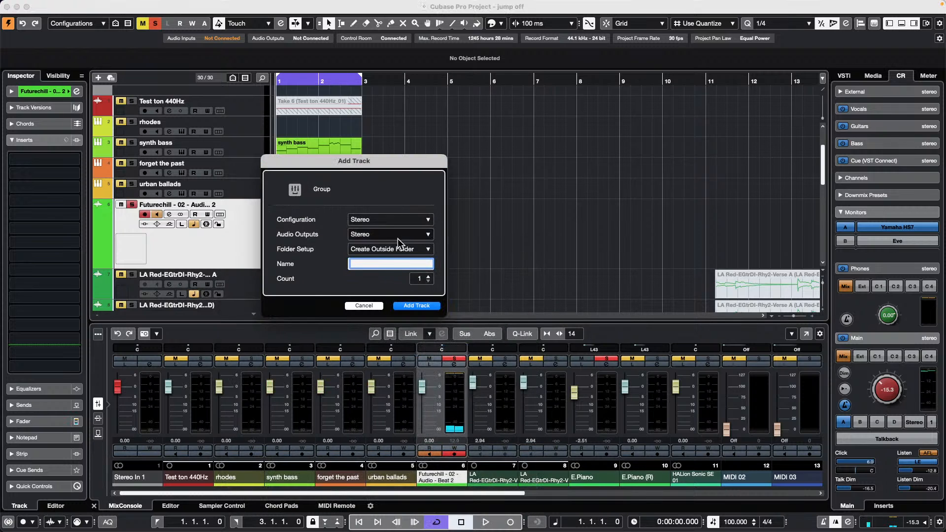
pyautogui.click(363, 305)
pyautogui.rightClick(237, 245)
pyautogui.moveTo(401, 246)
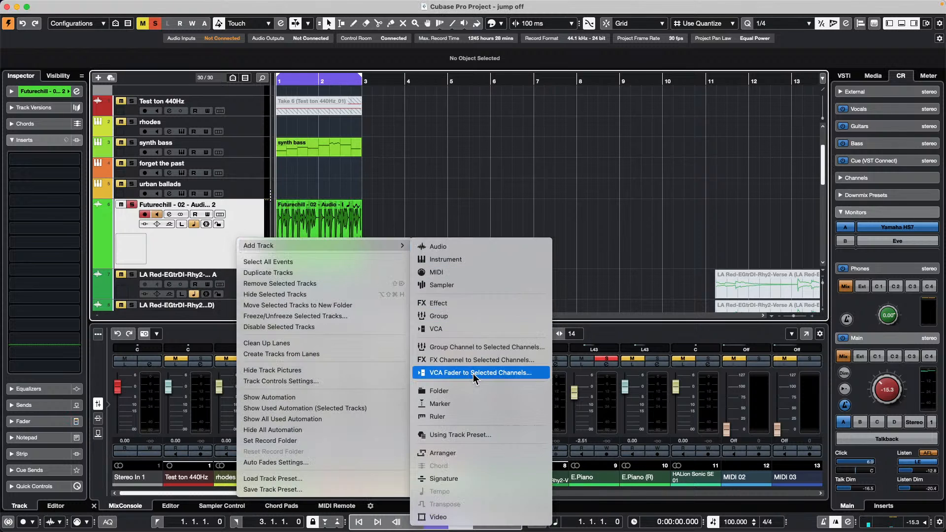
pyautogui.click(497, 348)
pyautogui.click(416, 305)
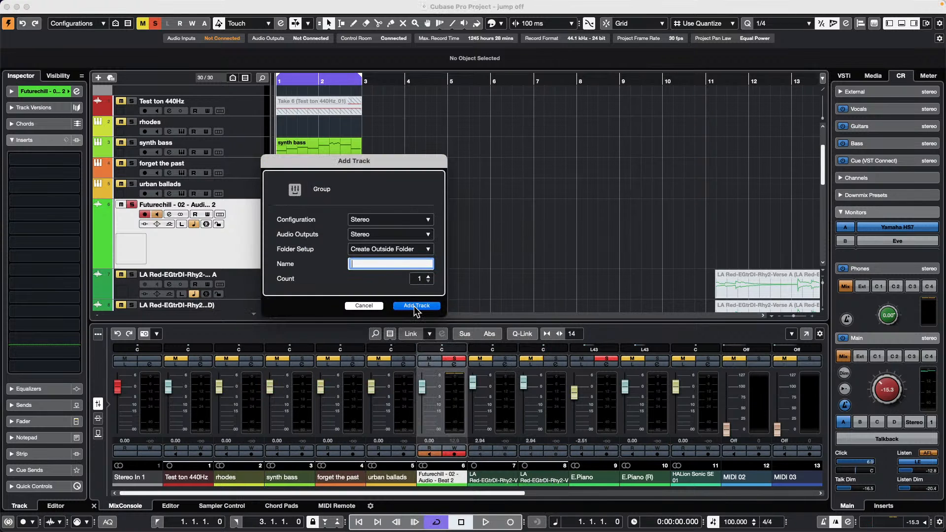
# - Add a new audio track, Audio 09, with its input set to Group 01
pyautogui.rightClick(252, 279)
pyautogui.moveTo(300, 285)
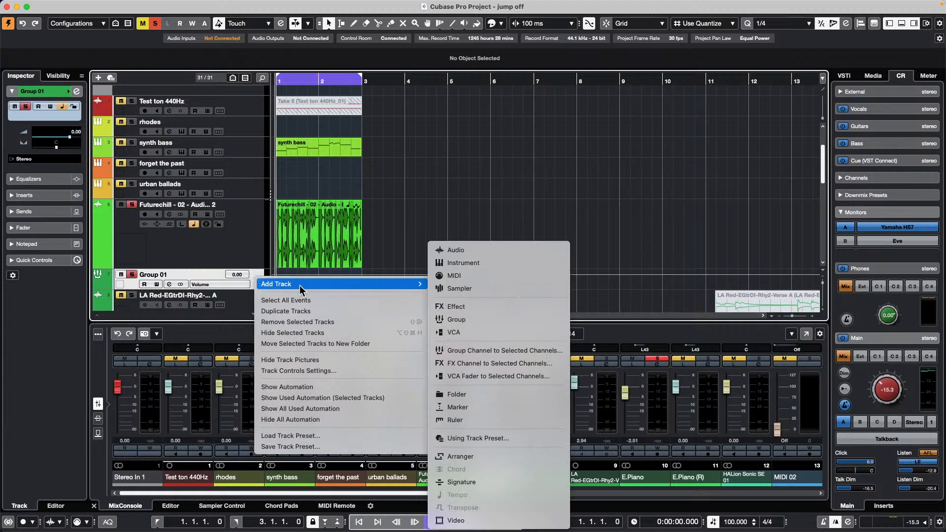
pyautogui.click(491, 250)
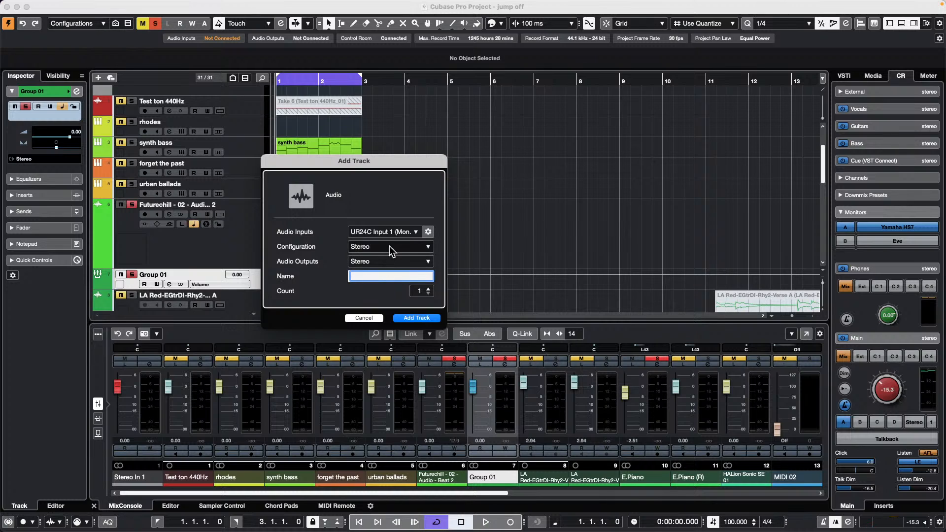
pyautogui.click(389, 231)
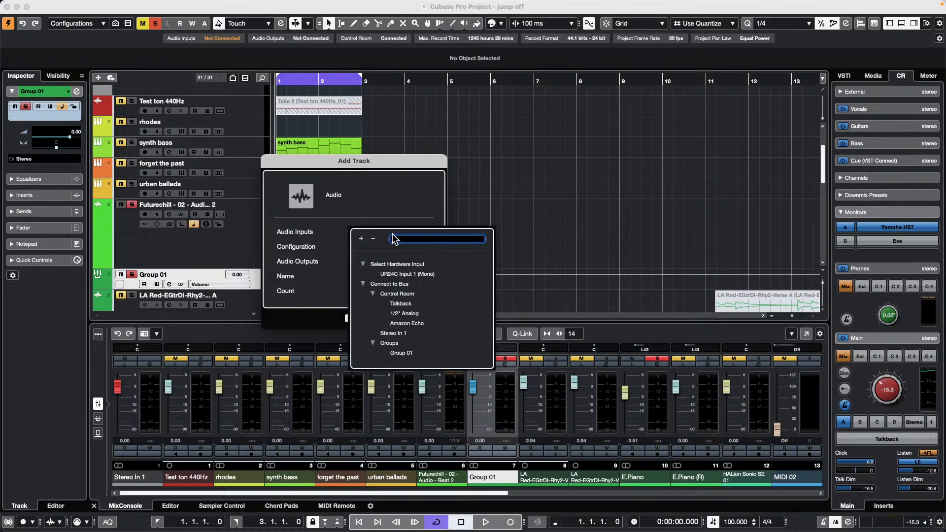
pyautogui.click(397, 352)
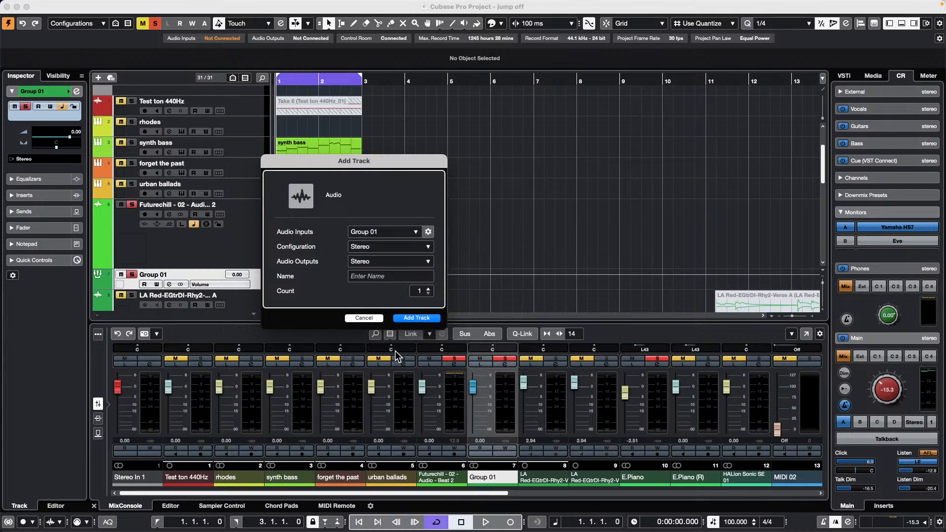
pyautogui.click(418, 318)
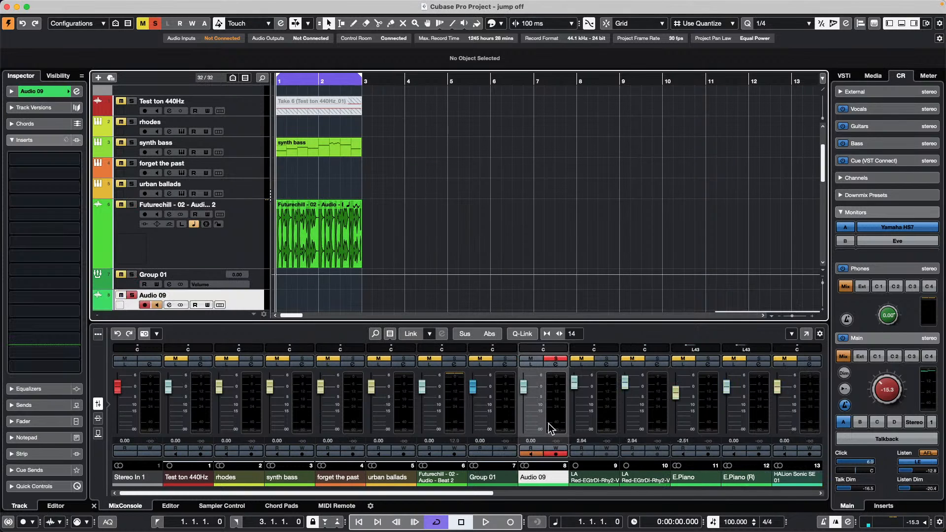
# - Raise Group 01 to 6.02 dB, solo Futurechill, lower the monitor to -17.6, and monitor Audio 09
pyautogui.moveTo(473, 386); pyautogui.dragTo(473, 374)
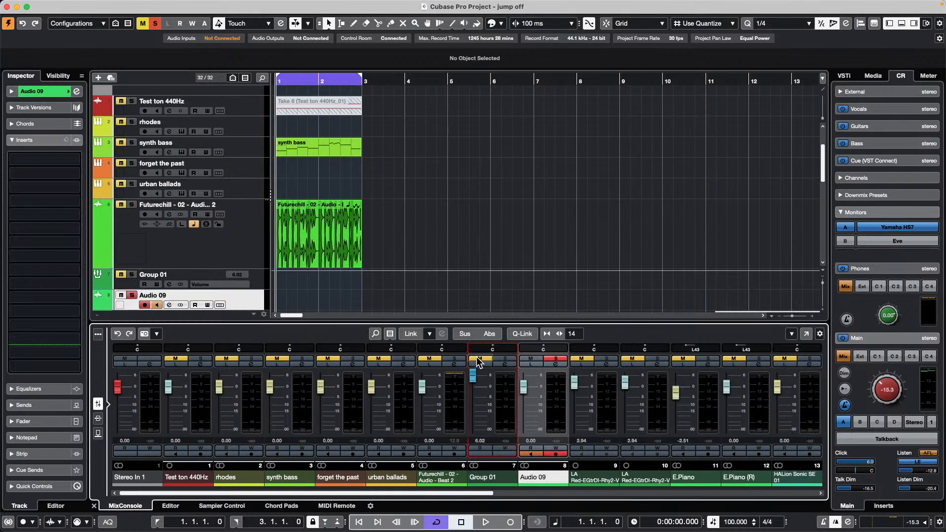
pyautogui.press('space')
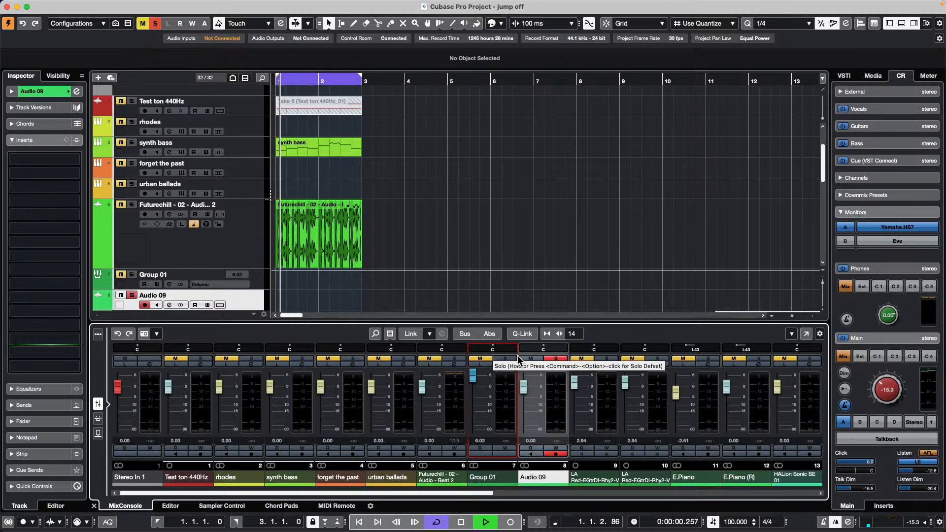
pyautogui.click(131, 204)
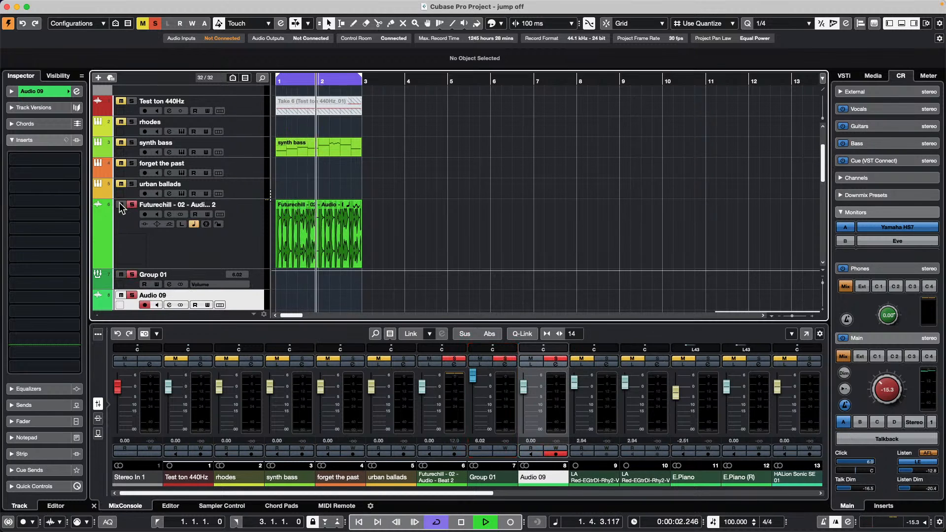
pyautogui.moveTo(888, 388); pyautogui.dragTo(886, 391)
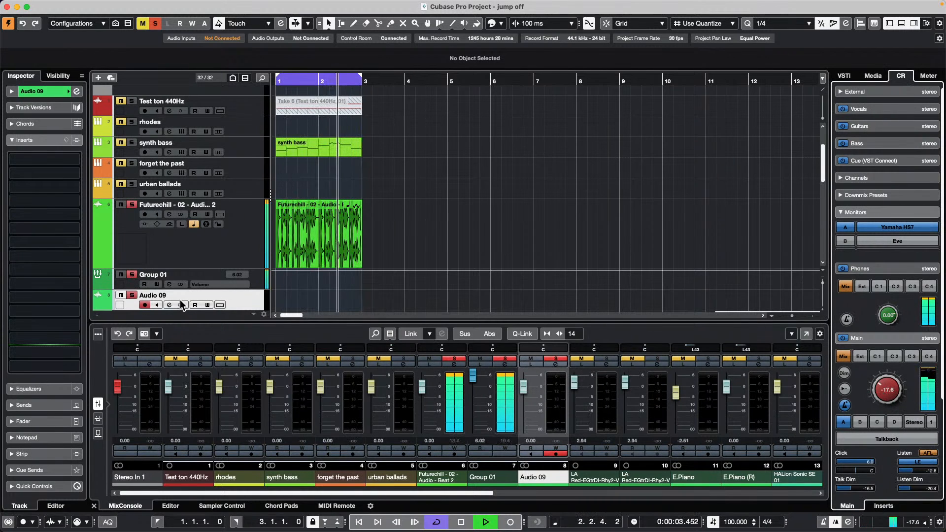
pyautogui.click(157, 305)
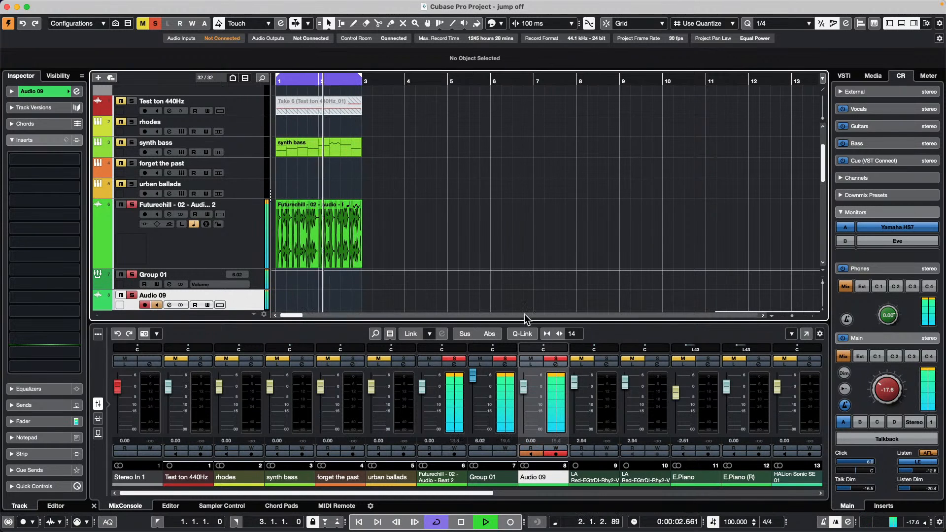
# - Stop playback and briefly replay the project from the start
pyautogui.press('space')
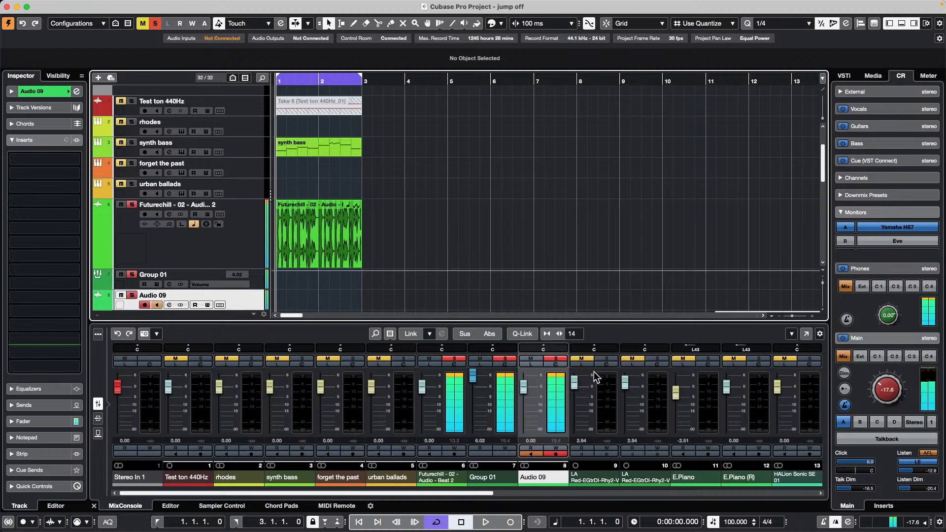
pyautogui.moveTo(3, 4)
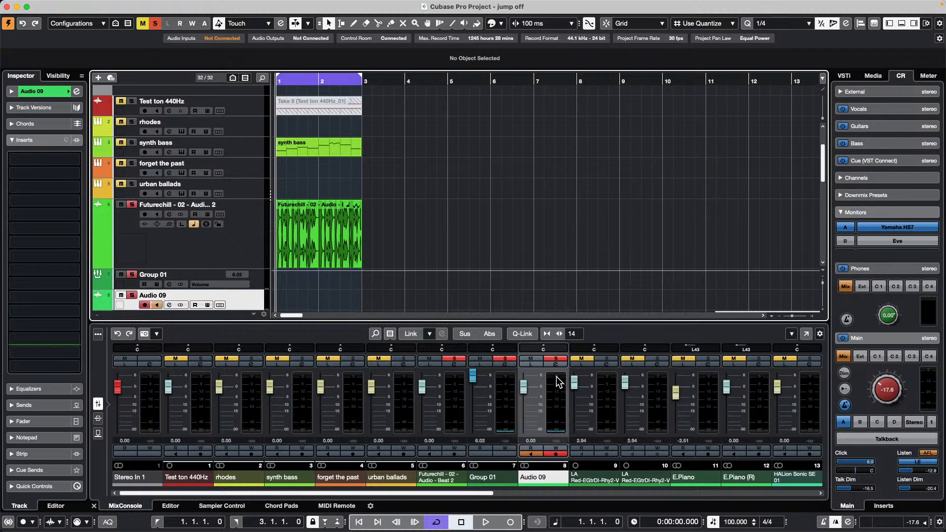
pyautogui.press('space')
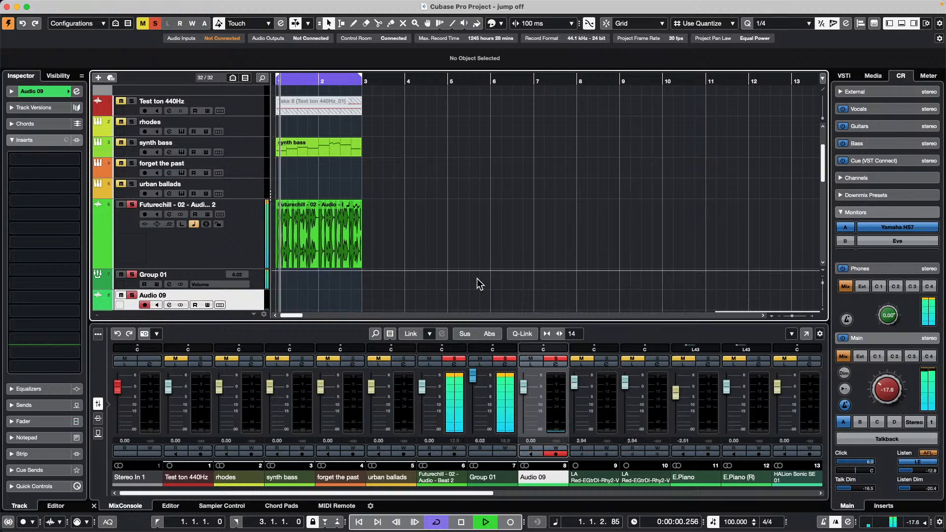
pyautogui.press('space')
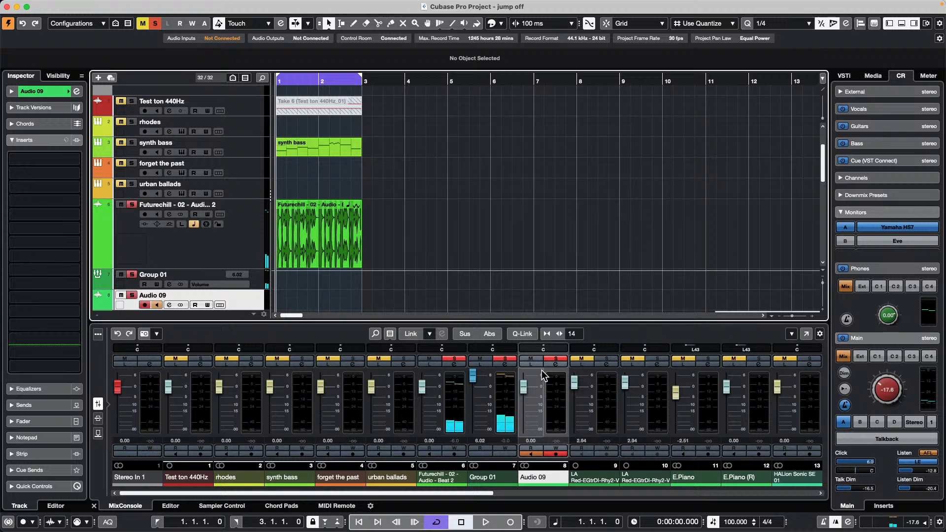
# - Set the global meter peak mode on Audio 09's channel to Hold Peaks
pyautogui.rightClick(559, 391)
pyautogui.moveTo(645, 522)
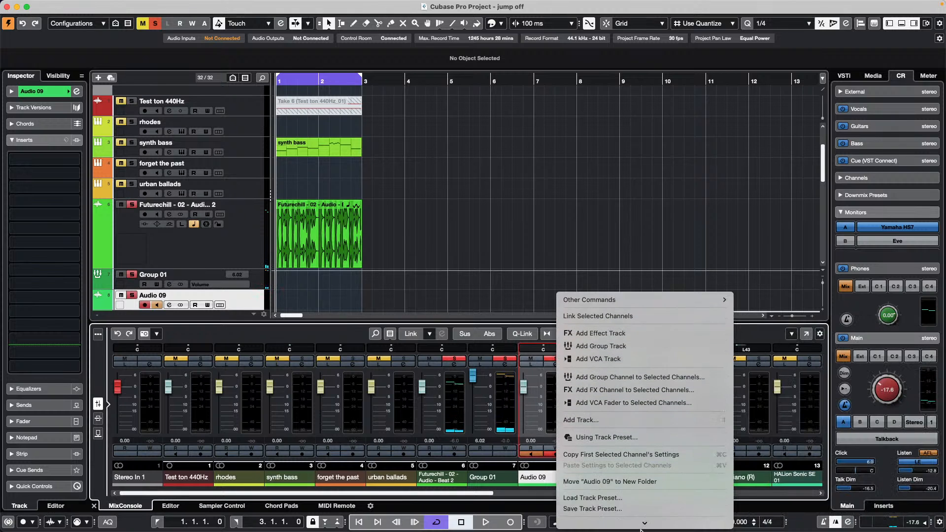
pyautogui.moveTo(668, 507)
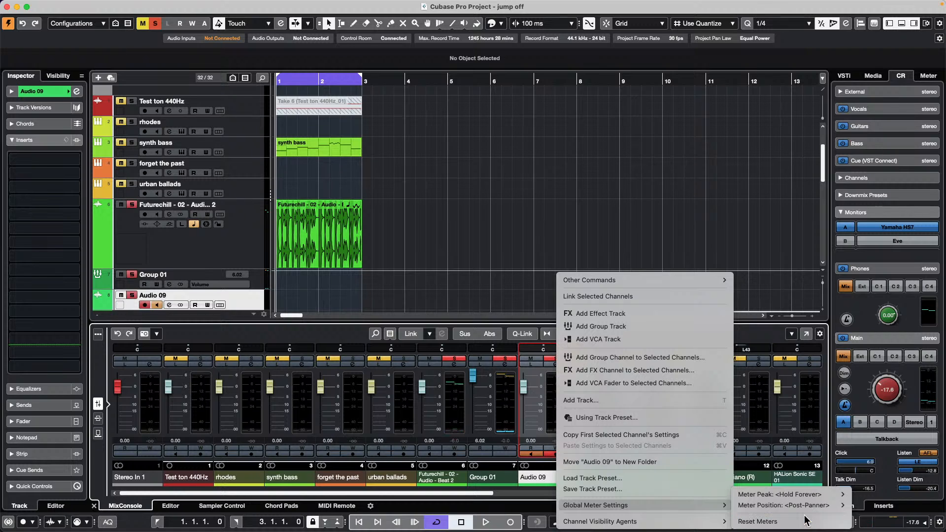
pyautogui.moveTo(814, 497)
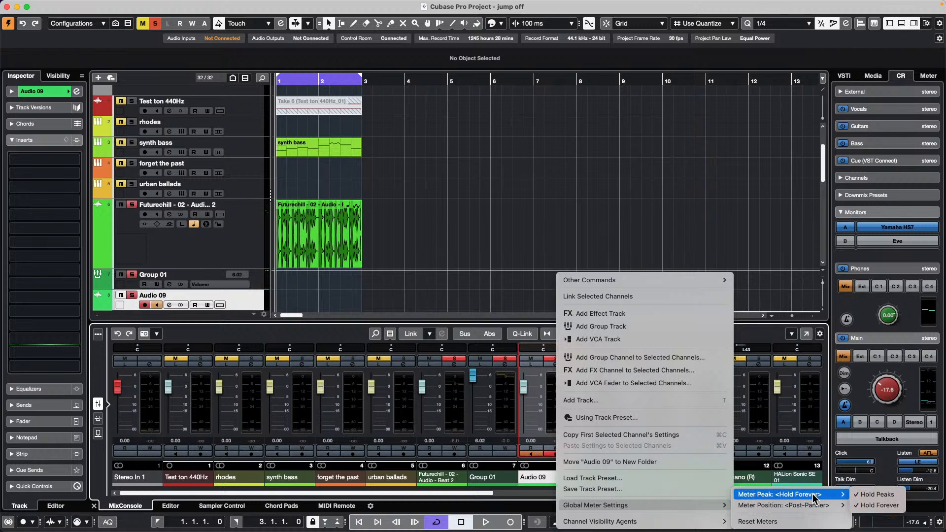
pyautogui.click(881, 495)
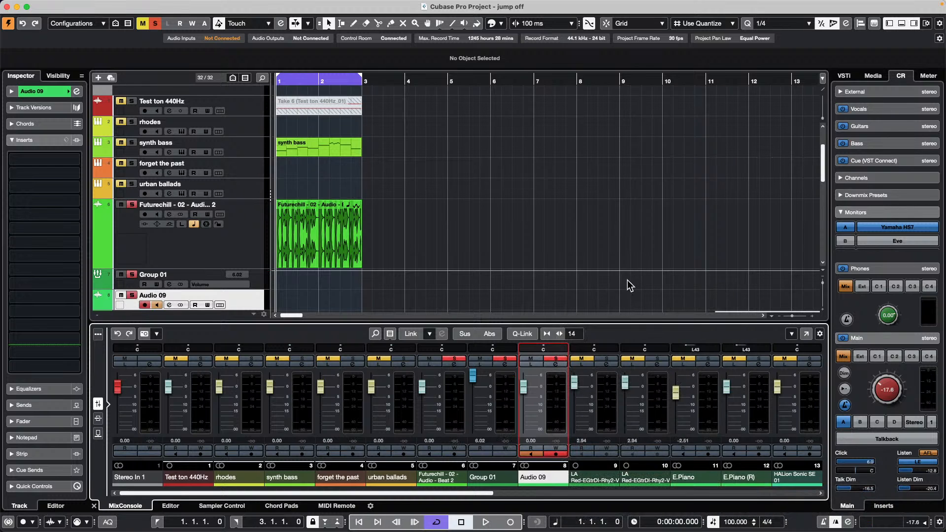
# - During playback, disarm recording and enable input monitoring on Audio 09, then stop
pyautogui.press('space')
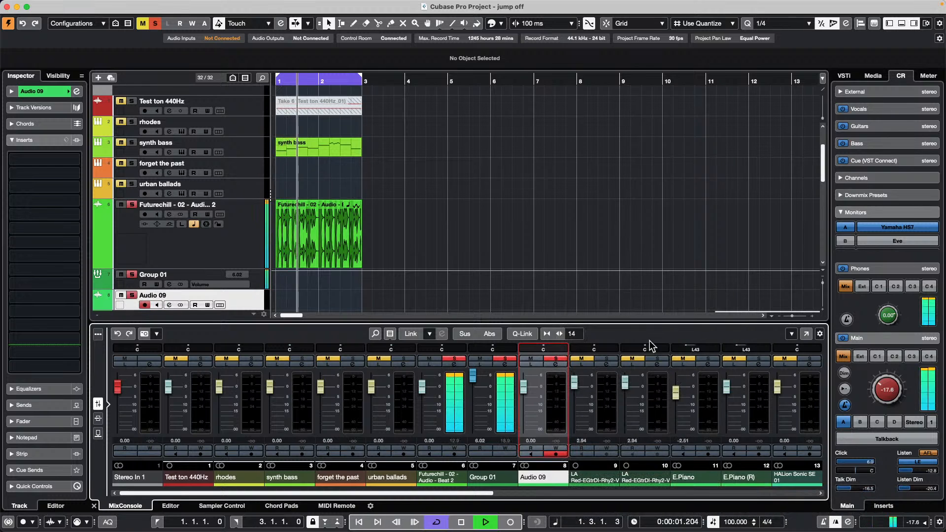
pyautogui.click(555, 453)
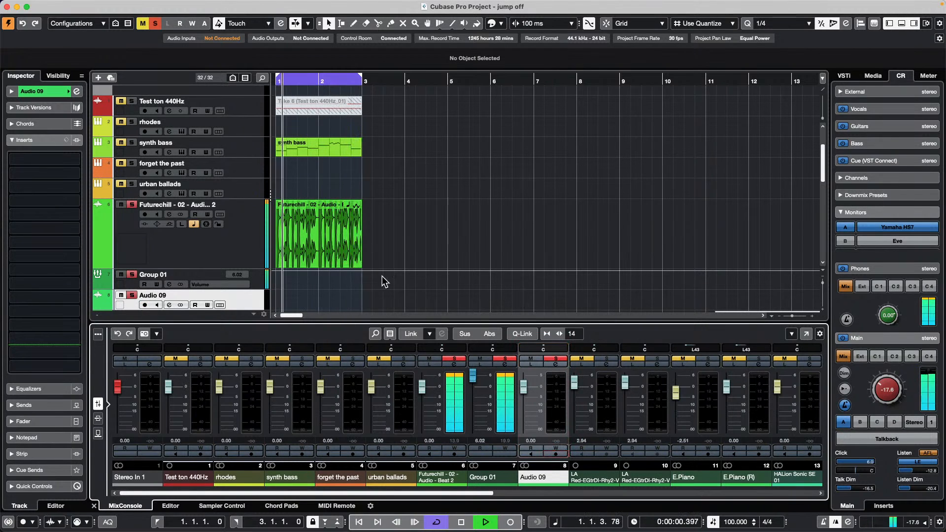
pyautogui.click(156, 304)
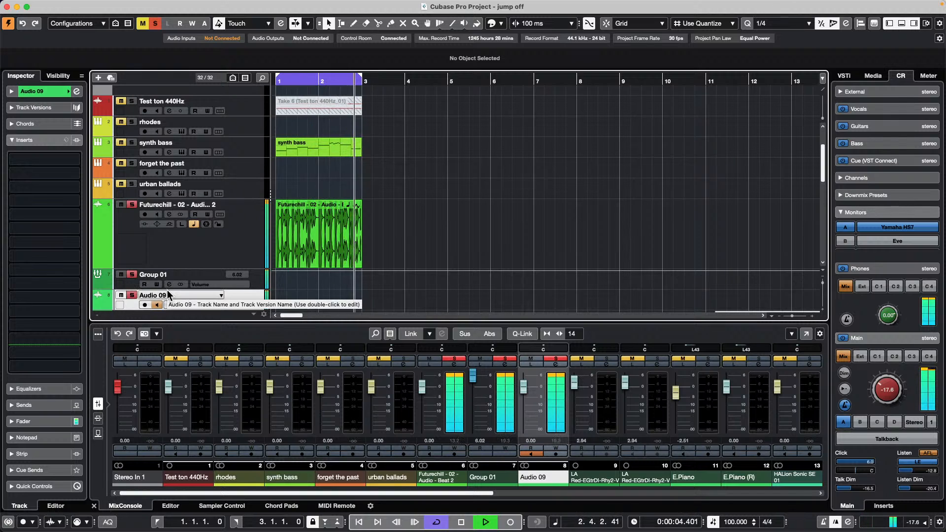
pyautogui.press('space')
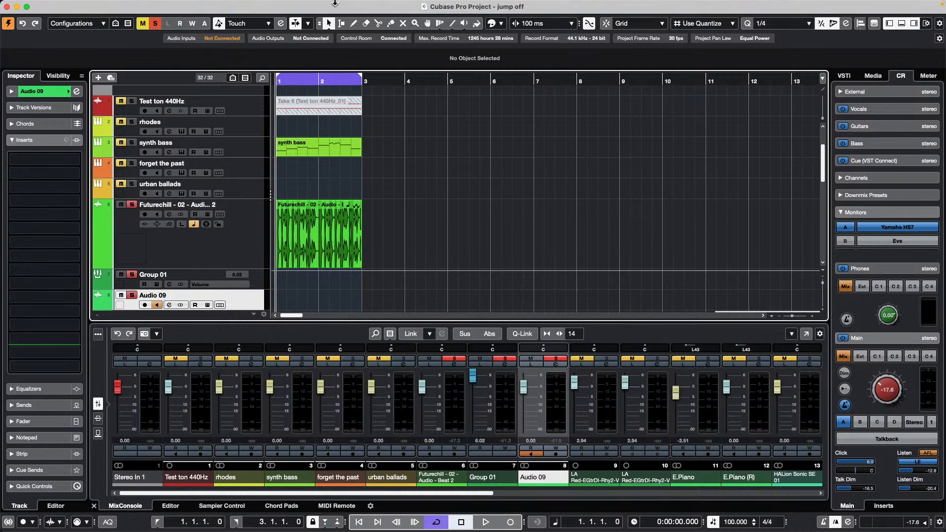
# - Open the MixConsole from the Studio menu in its own window and solo the synth bass channel
pyautogui.click(291, 6)
pyautogui.click(301, 69)
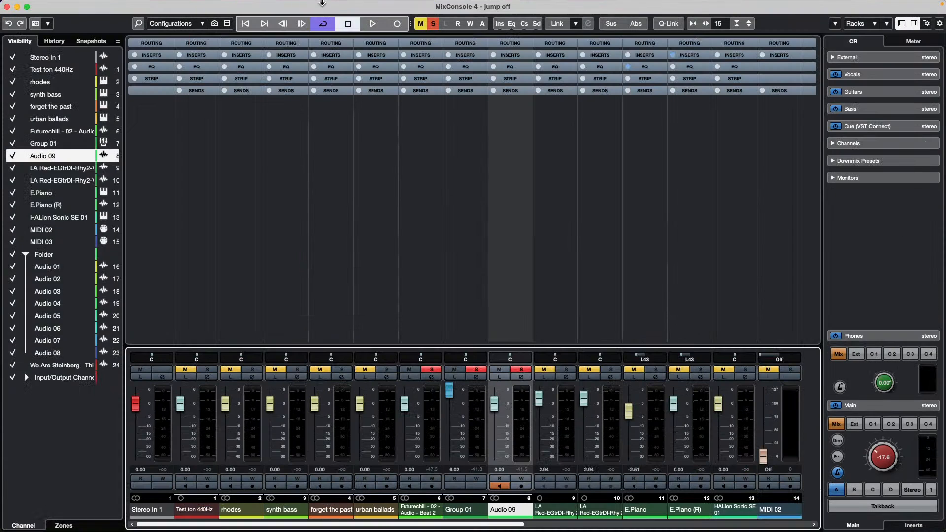
pyautogui.click(303, 145)
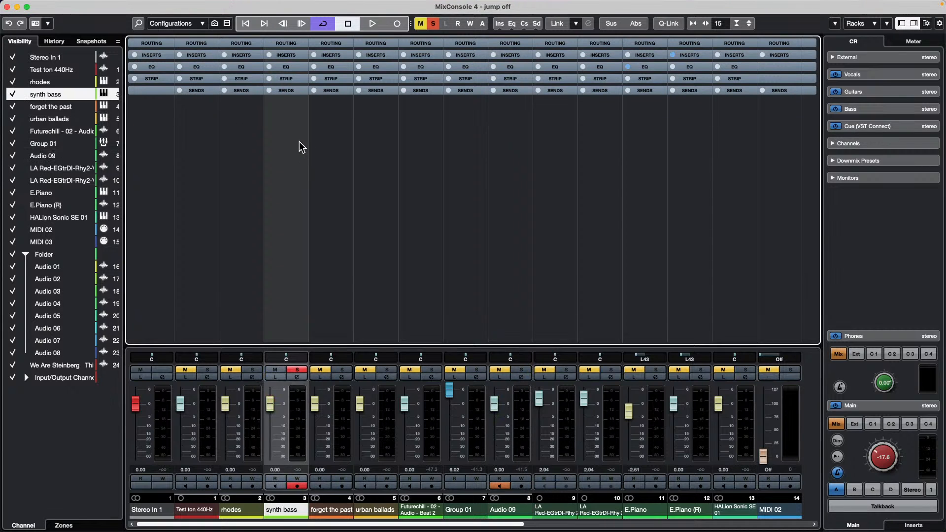
# - Toggle mixer windows with F3, then open and close Audio Connections with F4
pyautogui.press('F3')
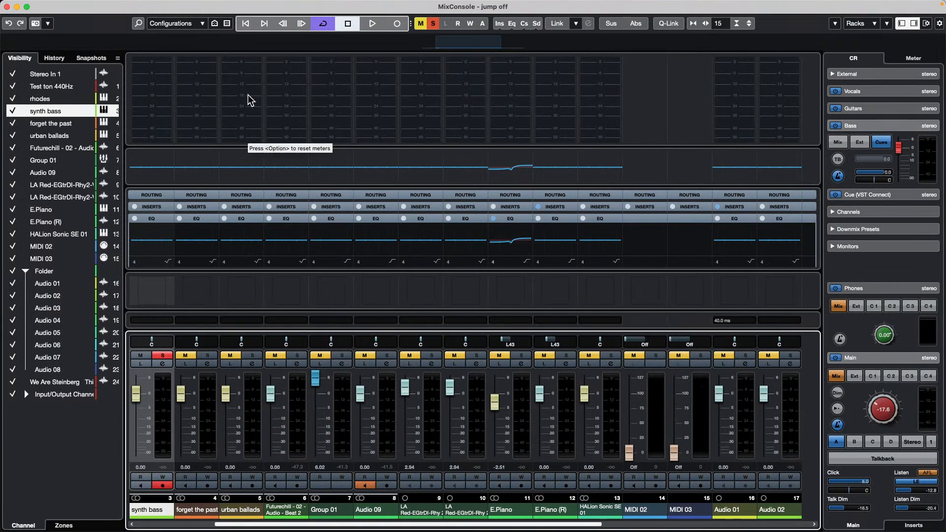
pyautogui.press('F3')
pyautogui.press('F3')
pyautogui.press('F4')
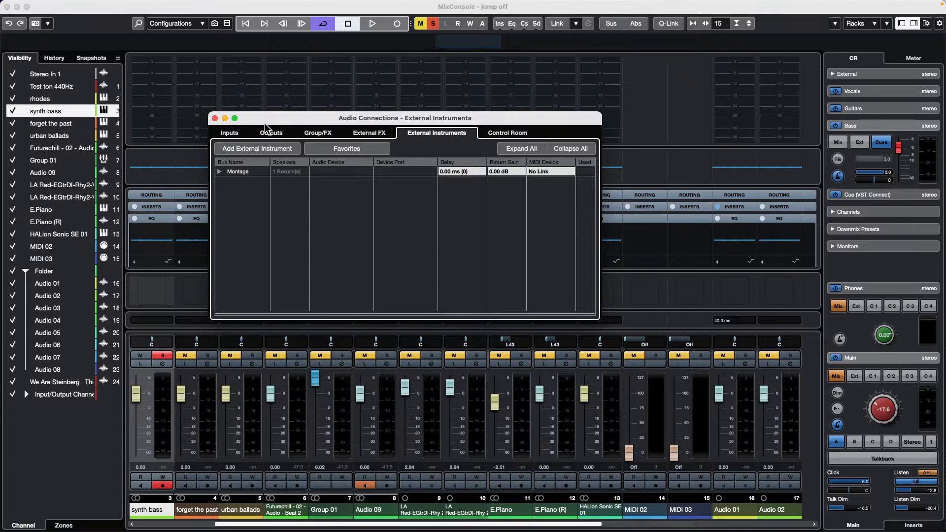
pyautogui.click(215, 119)
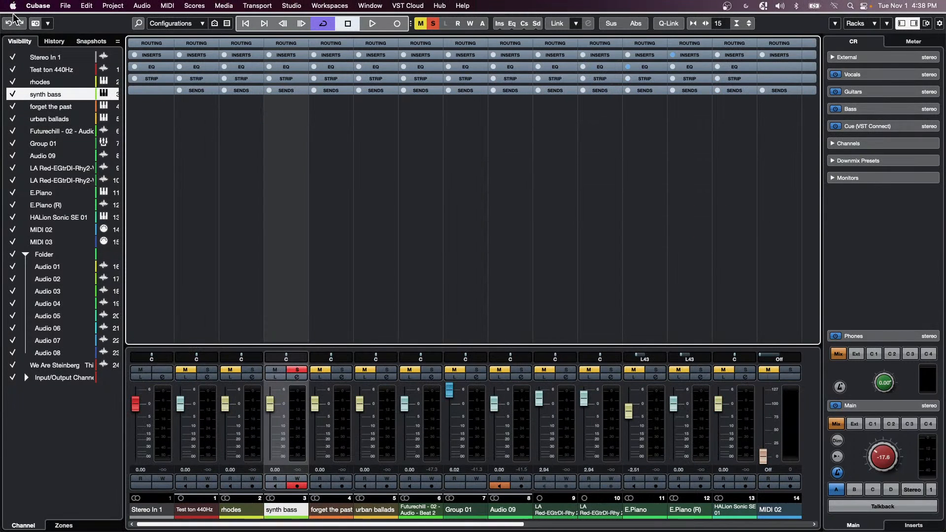
pyautogui.click(291, 5)
pyautogui.click(309, 216)
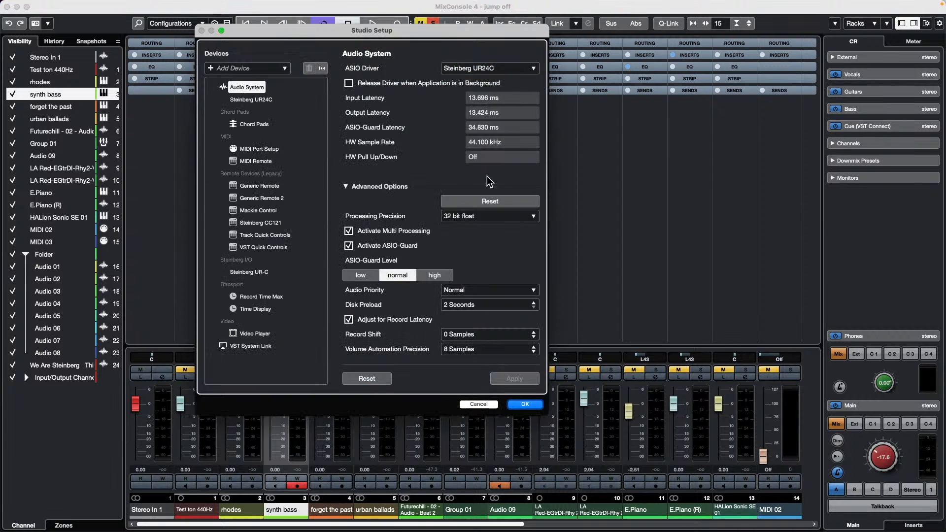
pyautogui.click(262, 100)
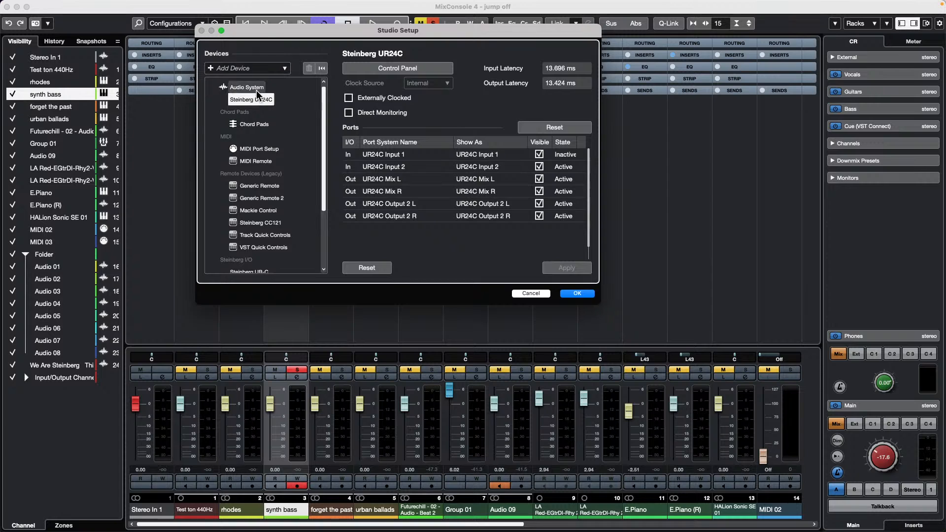
pyautogui.click(397, 69)
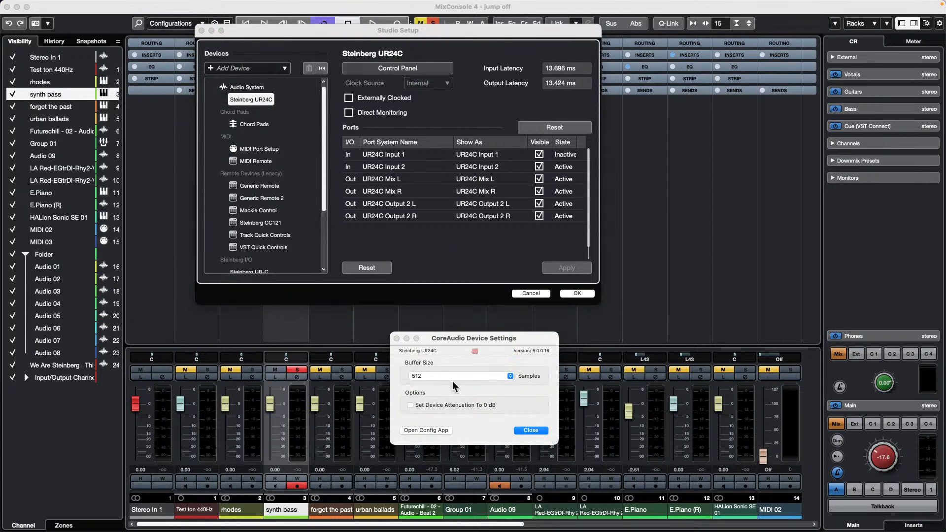
pyautogui.click(539, 432)
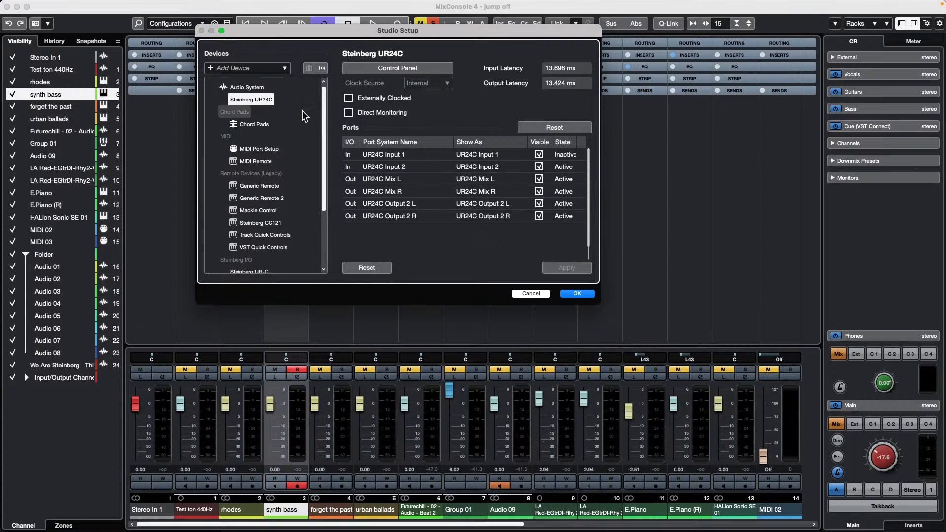
pyautogui.click(245, 87)
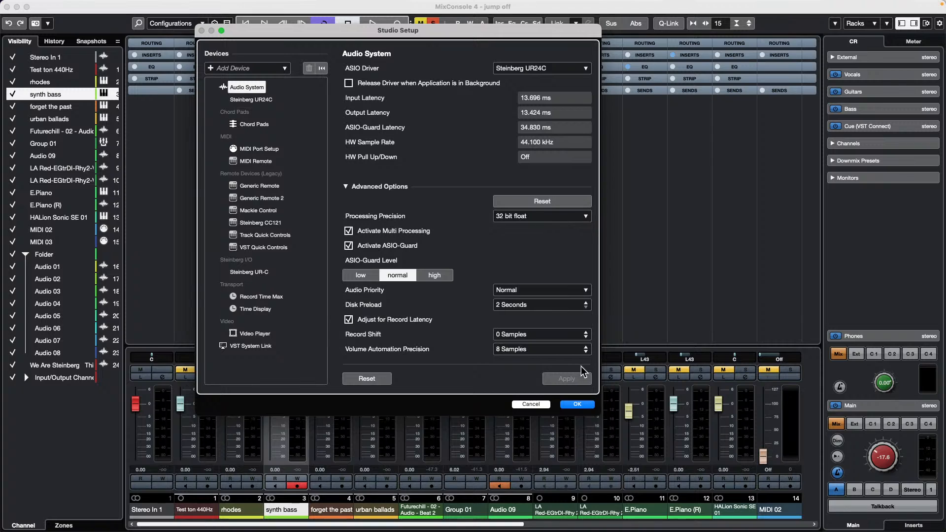
pyautogui.click(577, 405)
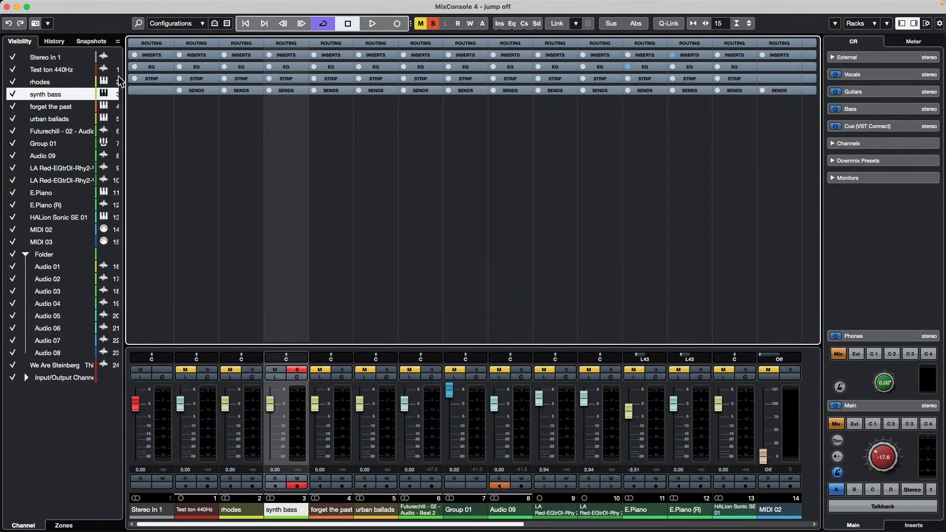
# - Close the separate MixConsole 4 window
pyautogui.click(7, 6)
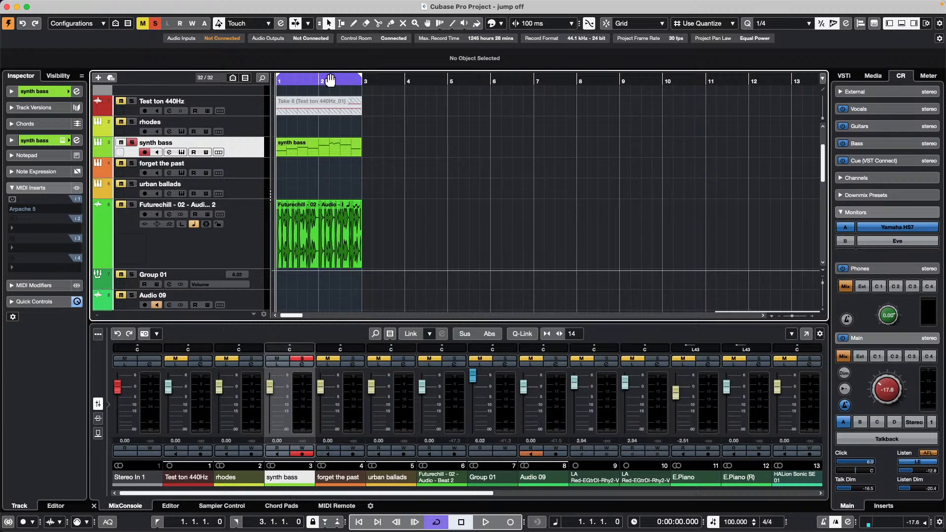
# - Zoom into the arrangement start and open the Futurechill event in the Sample Editor at sample level
pyautogui.moveTo(334, 80)
pyautogui.mouseDown()
pyautogui.moveTo(310, 193)
pyautogui.moveTo(315, 220)
pyautogui.moveTo(336, 188)
pyautogui.moveTo(457, 255)
pyautogui.mouseUp()
pyautogui.doubleClick(456, 244)
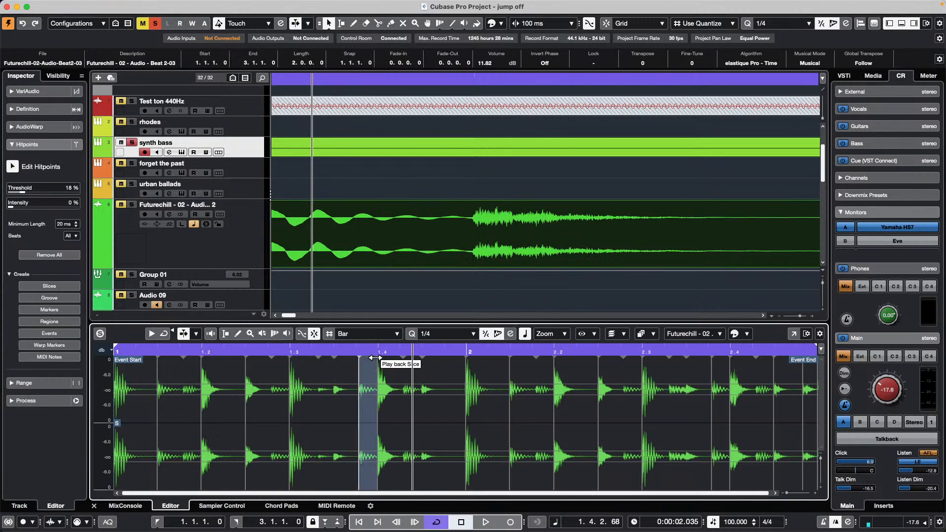
pyautogui.moveTo(380, 353); pyautogui.dragTo(374, 432)
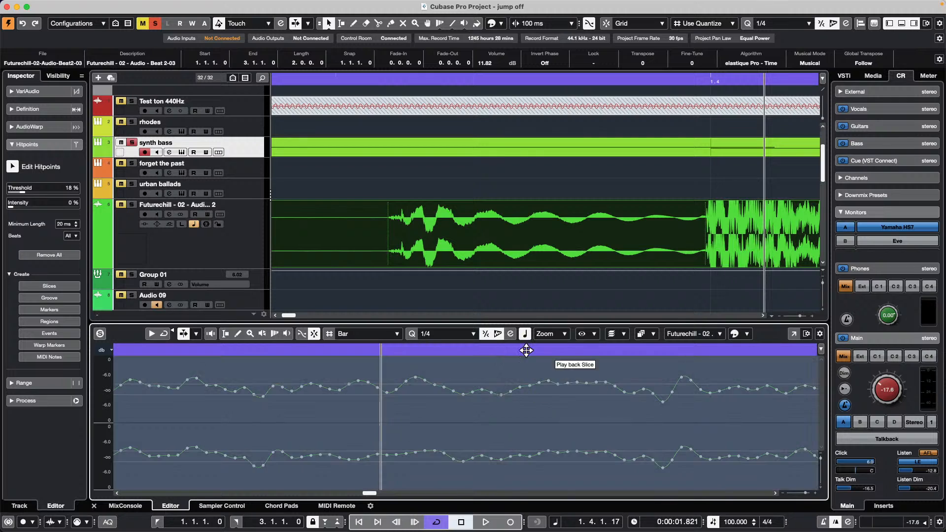
# - Redraw several short stretches of the Futurechill waveform with the Pencil
pyautogui.click(238, 334)
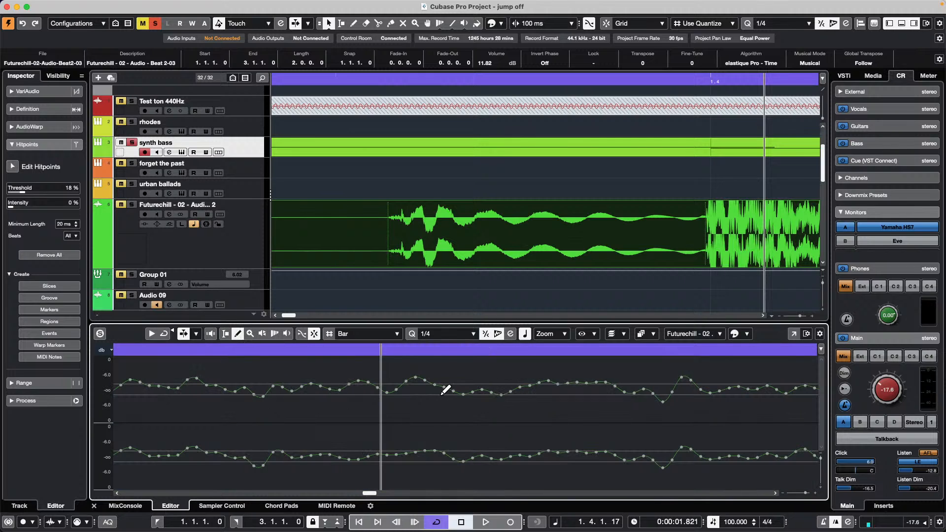
pyautogui.moveTo(443, 387); pyautogui.dragTo(454, 348)
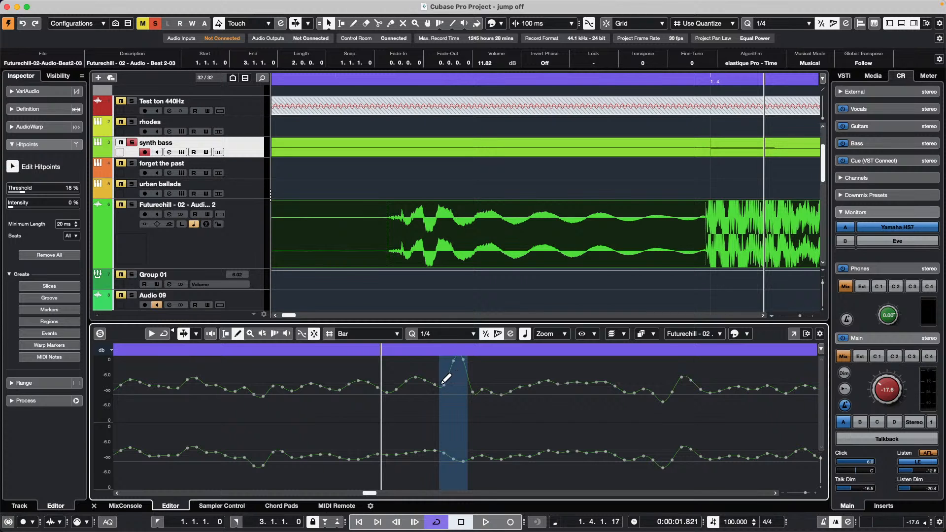
pyautogui.moveTo(442, 384)
pyautogui.mouseDown()
pyautogui.moveTo(457, 346)
pyautogui.moveTo(411, 338)
pyautogui.moveTo(412, 329)
pyautogui.mouseUp()
pyautogui.moveTo(461, 409)
pyautogui.mouseDown()
pyautogui.moveTo(520, 413)
pyautogui.moveTo(555, 401)
pyautogui.mouseUp()
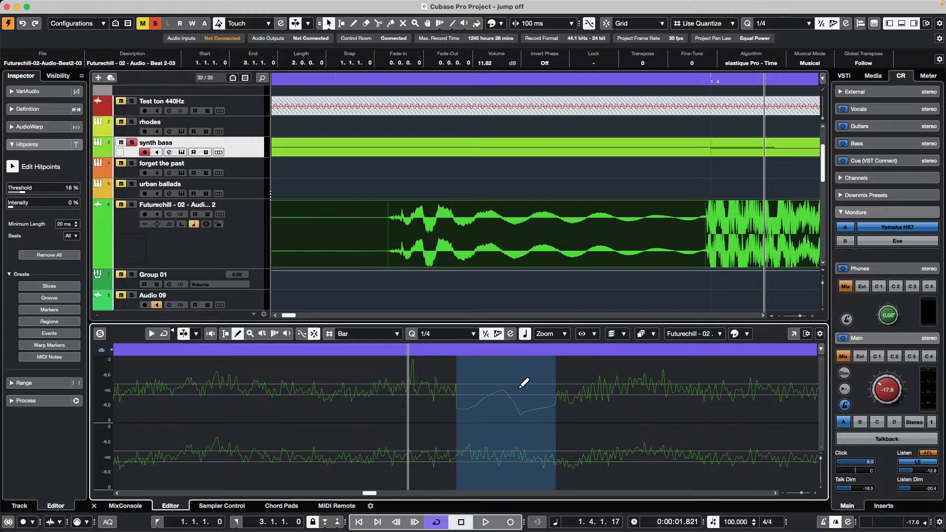
pyautogui.moveTo(465, 379); pyautogui.dragTo(563, 386)
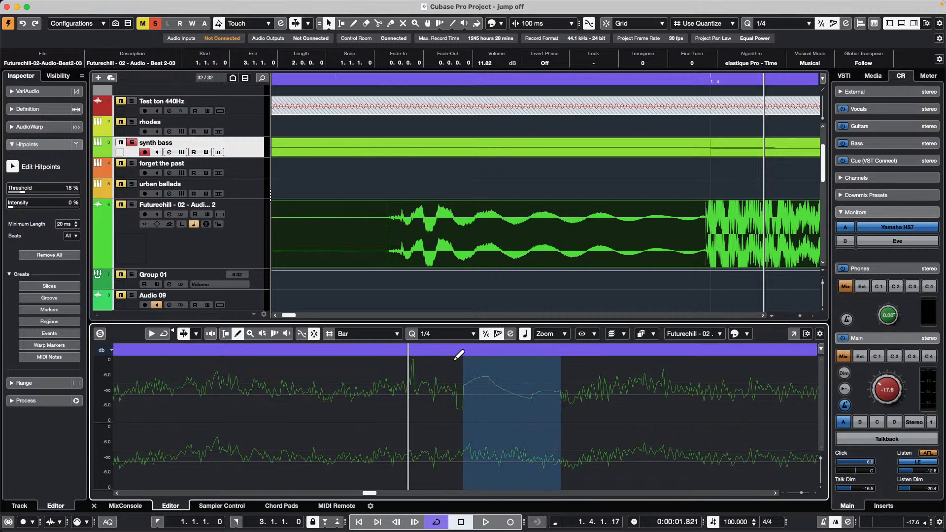
pyautogui.moveTo(451, 349); pyautogui.dragTo(454, 335)
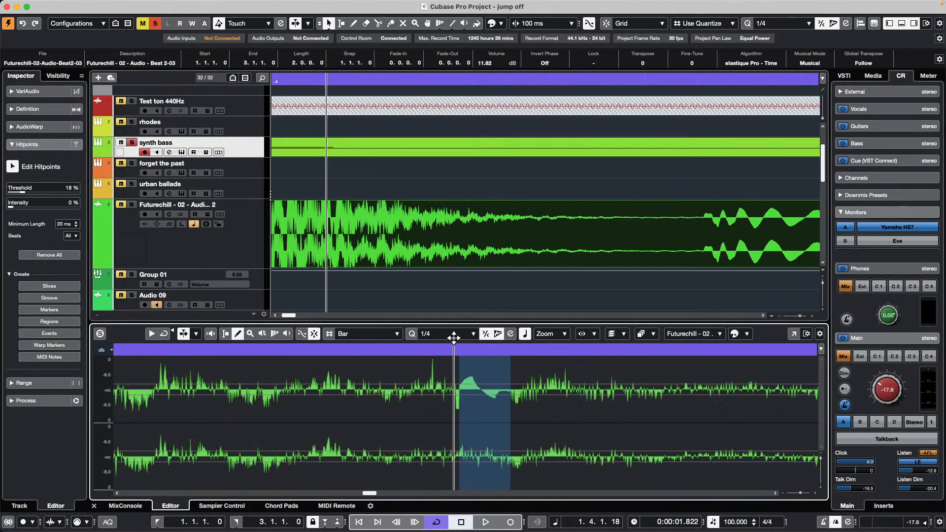
# - Dismiss the zoom resolution warning, then undo the pencil edits and the Audio 09 track with Cmd+Z
pyautogui.click(577, 392)
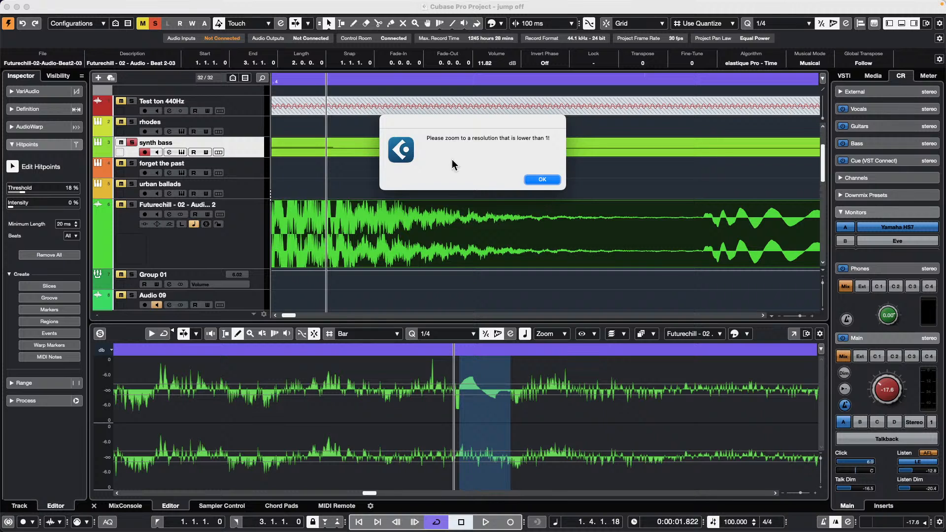
pyautogui.click(538, 180)
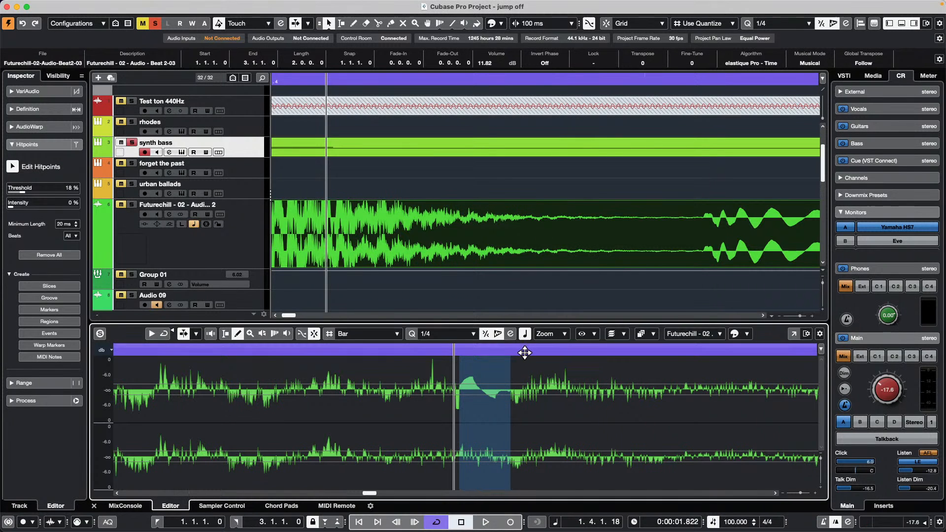
pyautogui.moveTo(524, 352)
pyautogui.mouseDown()
pyautogui.moveTo(523, 398)
pyautogui.moveTo(570, 386)
pyautogui.moveTo(553, 380)
pyautogui.moveTo(560, 365)
pyautogui.moveTo(564, 410)
pyautogui.moveTo(551, 402)
pyautogui.moveTo(607, 398)
pyautogui.mouseUp()
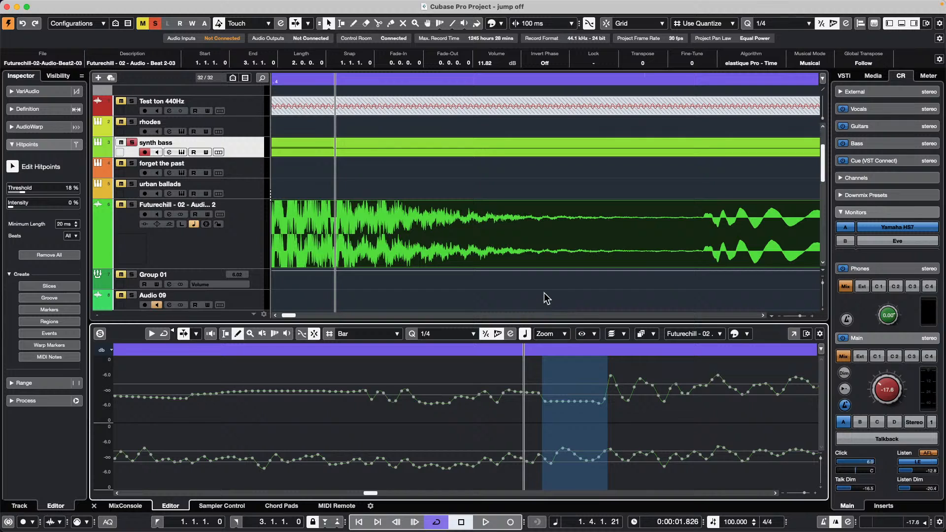
pyautogui.press('super+z')
pyautogui.press('super+z')
pyautogui.press('super+z')
pyautogui.press('super+z')
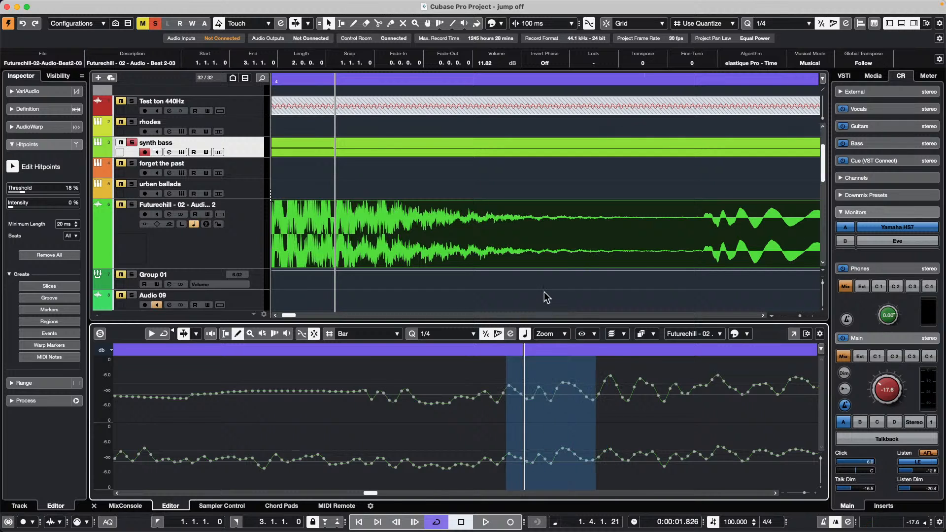
pyautogui.press('super+z')
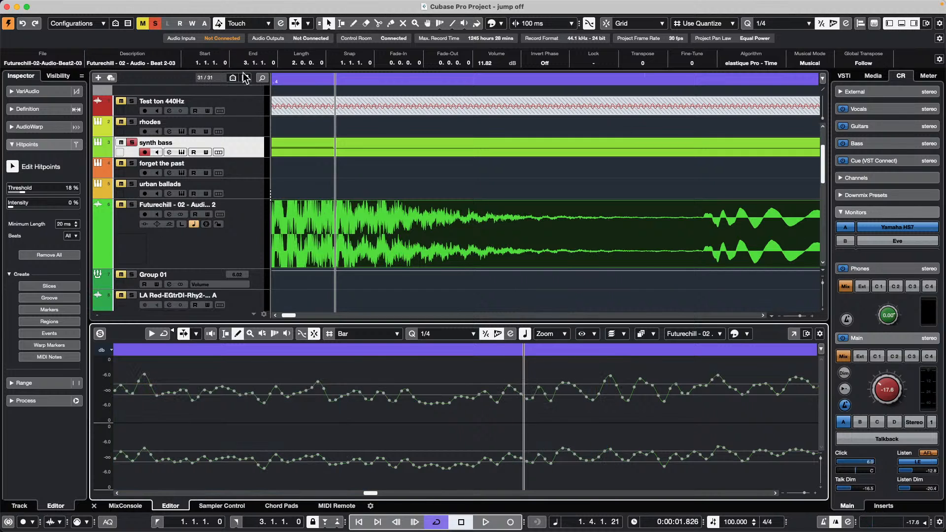
# - Load DeEsser into the Tools module of the Futurechill channel strip
pyautogui.click(197, 248)
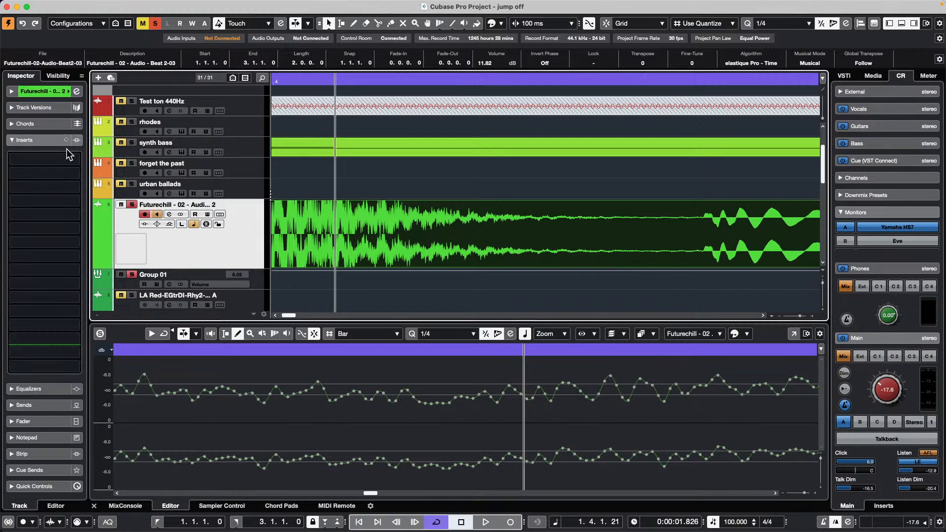
pyautogui.click(76, 91)
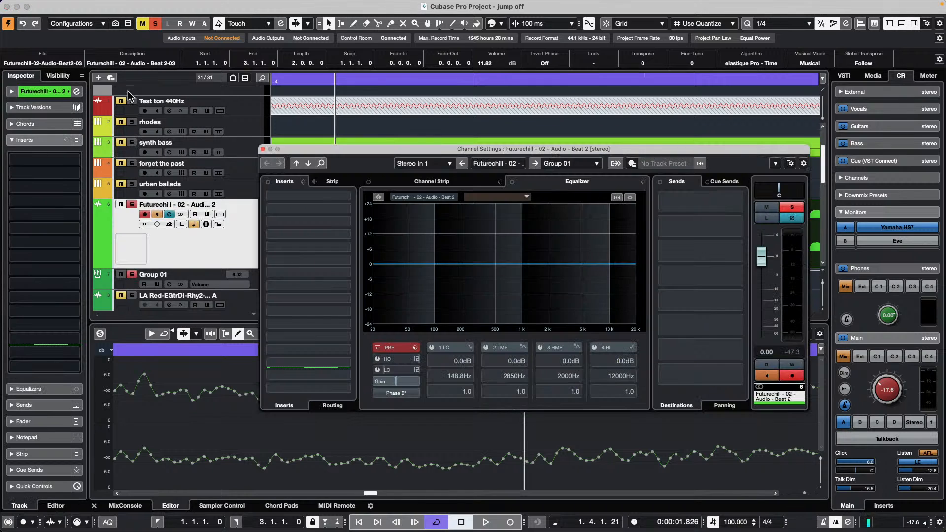
pyautogui.click(445, 182)
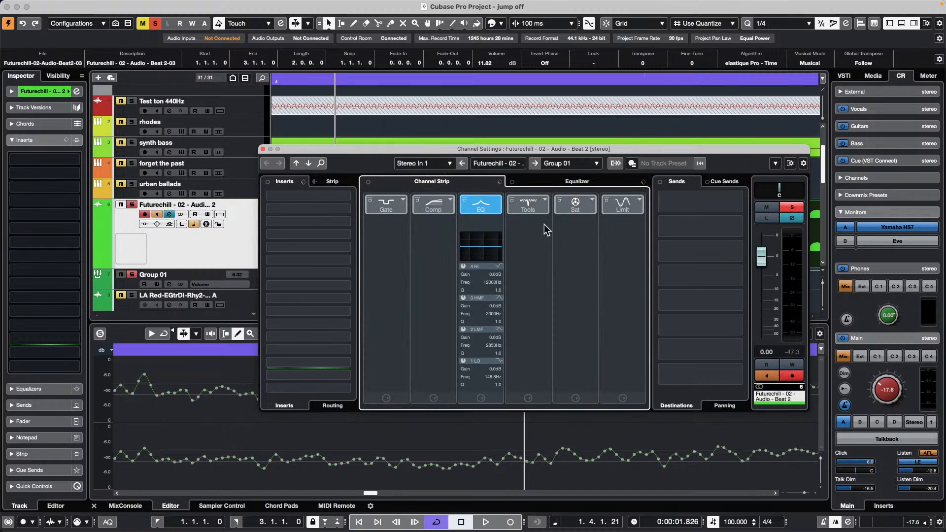
pyautogui.click(542, 207)
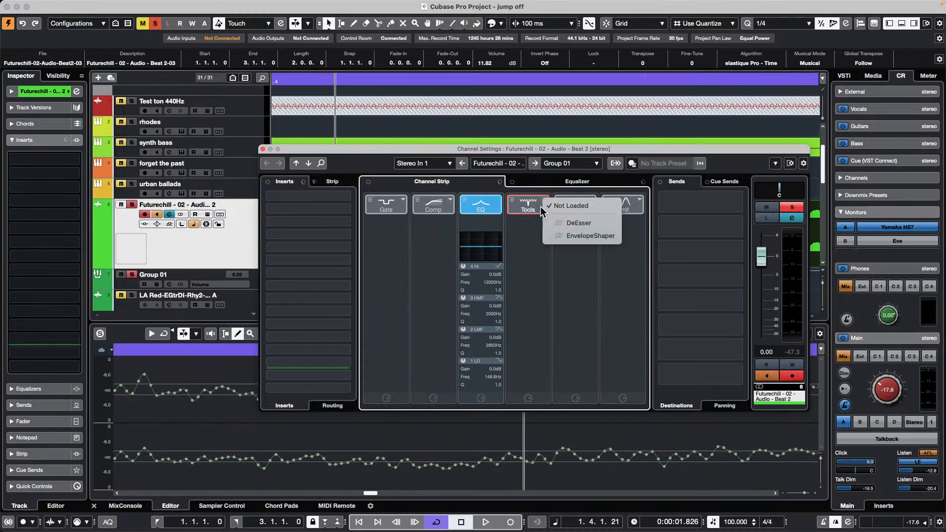
pyautogui.click(581, 224)
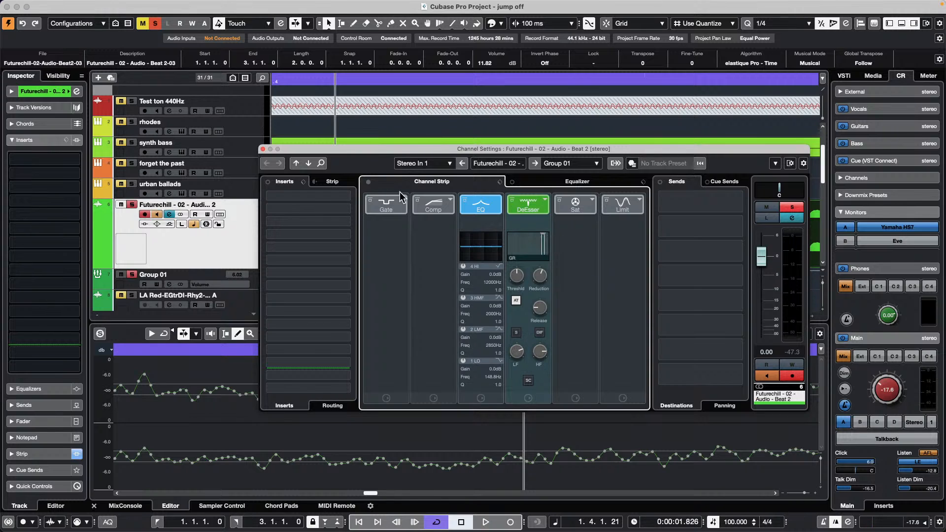
# - Add DeEsser to insert slot 1 and narrow its band to 3.50–11.77 kHz
pyautogui.click(349, 196)
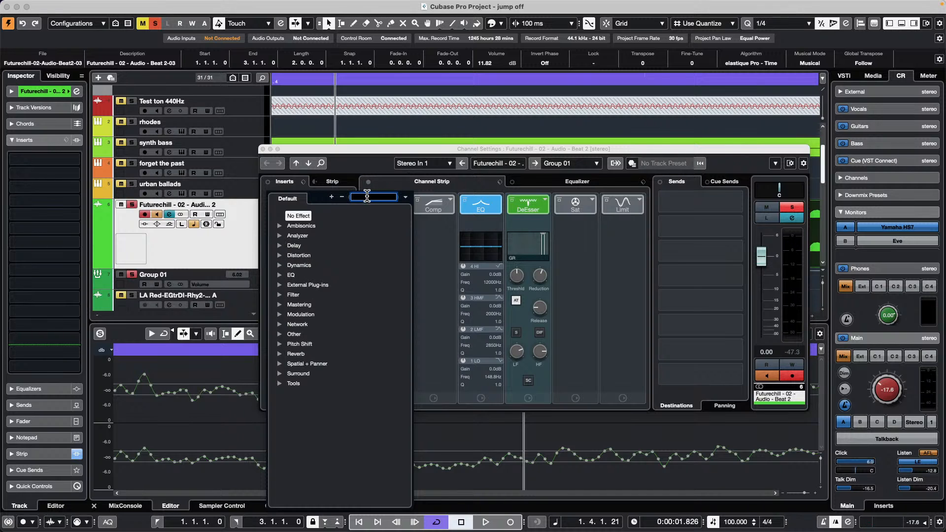
pyautogui.write('dee')
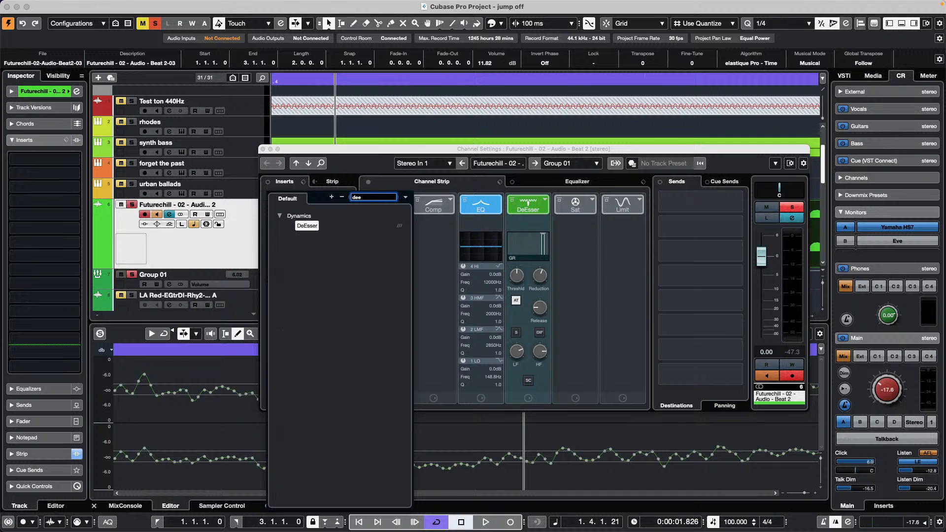
pyautogui.click(312, 226)
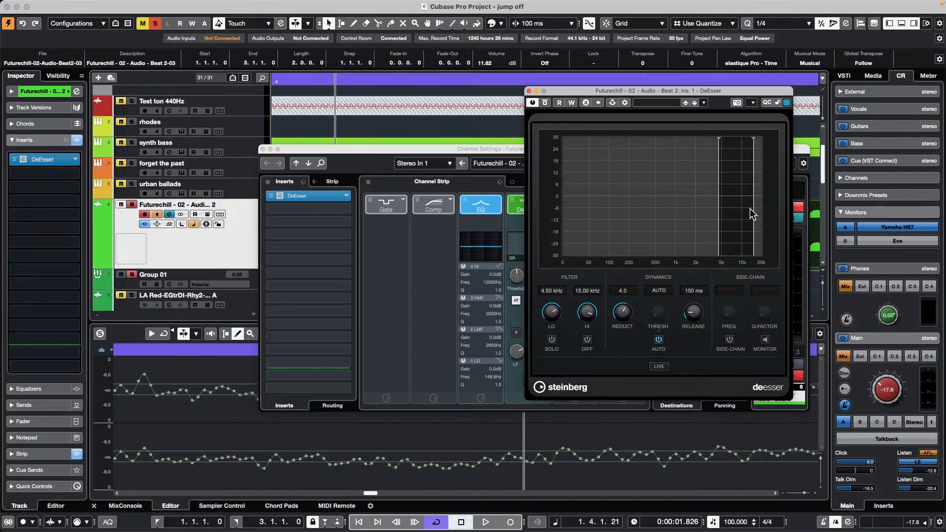
pyautogui.moveTo(738, 215)
pyautogui.mouseDown()
pyautogui.moveTo(698, 218)
pyautogui.moveTo(731, 219)
pyautogui.mouseUp()
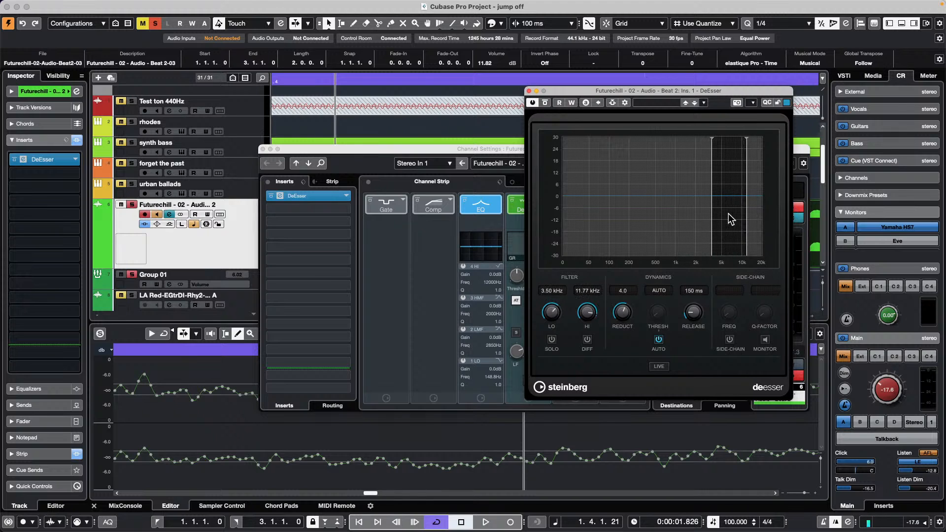
# - Load the BGVs Lead Vox Carved preset, then close the plugin and channel settings windows
pyautogui.click(658, 103)
pyautogui.click(681, 218)
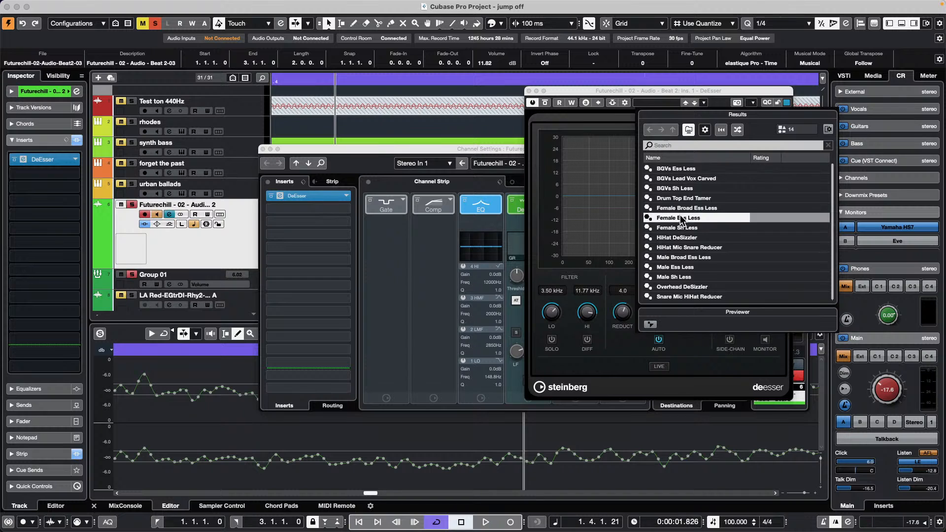
pyautogui.click(685, 178)
pyautogui.click(713, 90)
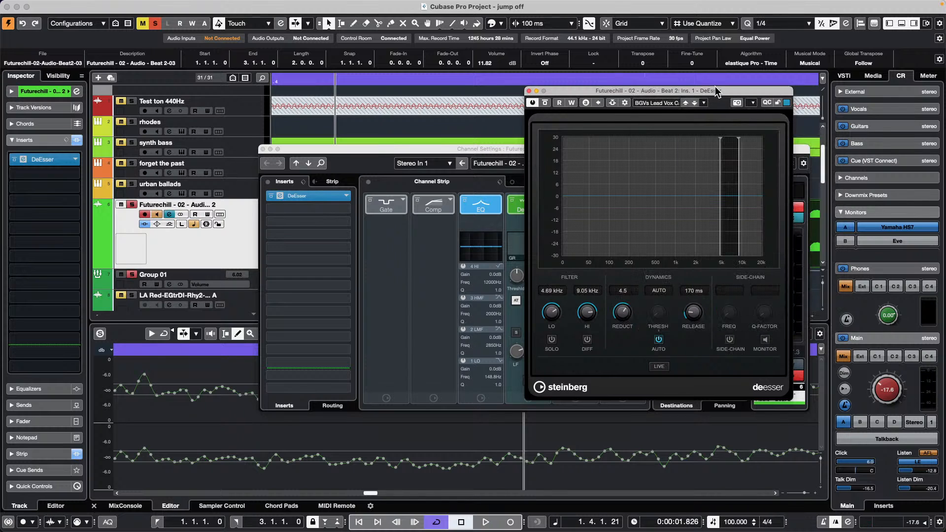
pyautogui.click(529, 91)
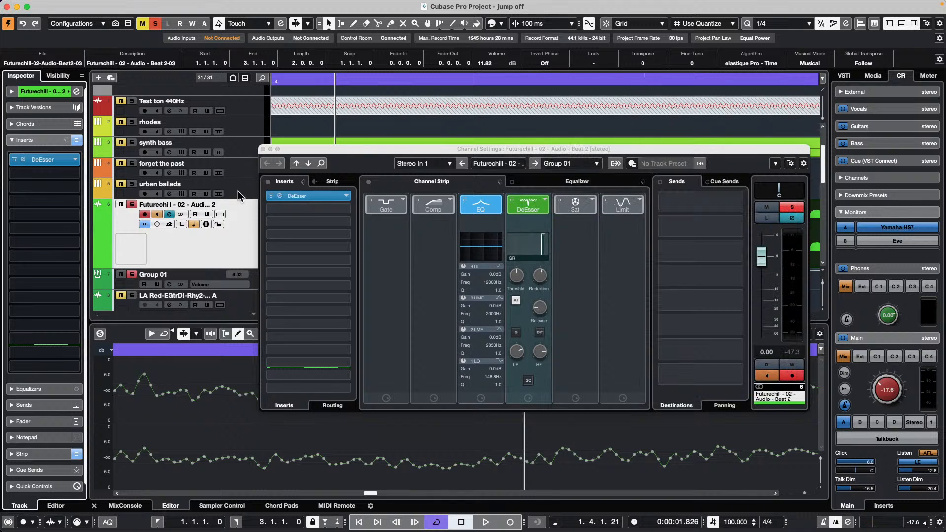
pyautogui.click(263, 149)
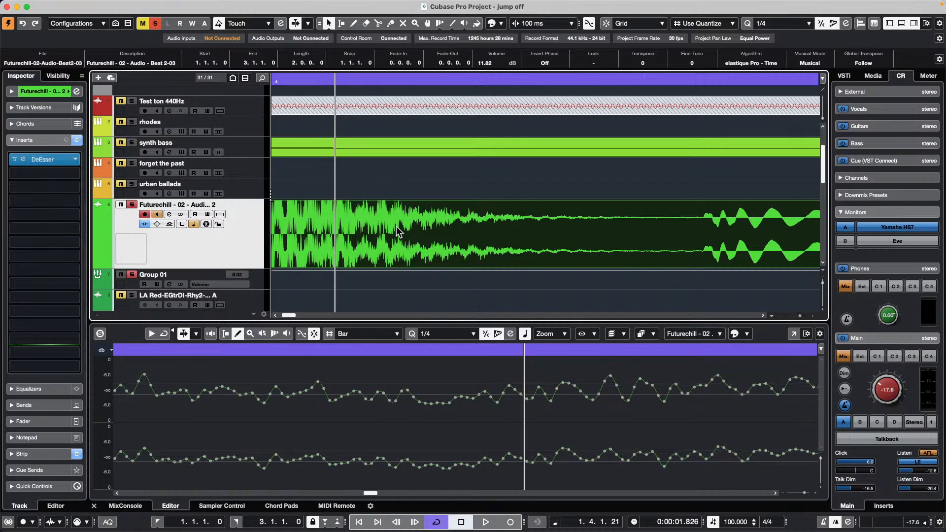
# - Mark a short range on the Futurechill event with the Range tool and apply DeEsser from Audio > Plug-ins > Dynamics
pyautogui.press('2')
pyautogui.moveTo(446, 209); pyautogui.dragTo(426, 212)
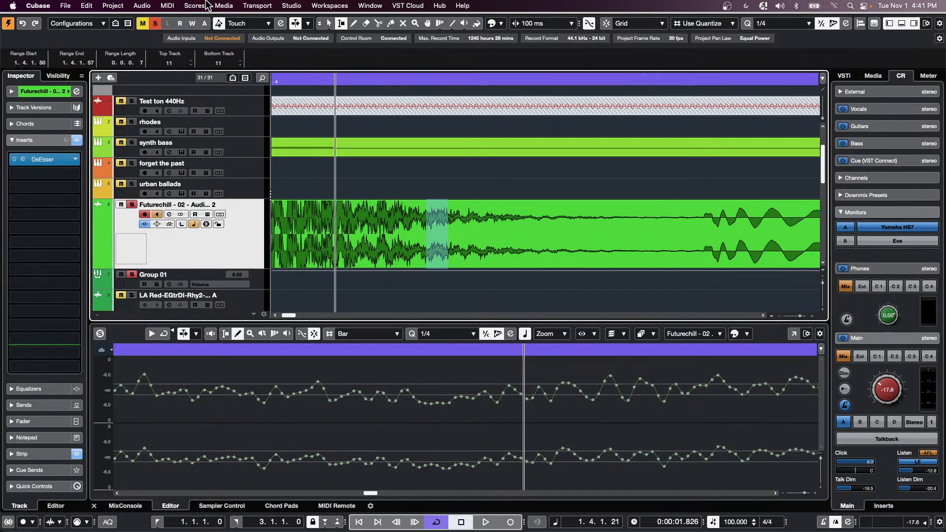
pyautogui.click(207, 5)
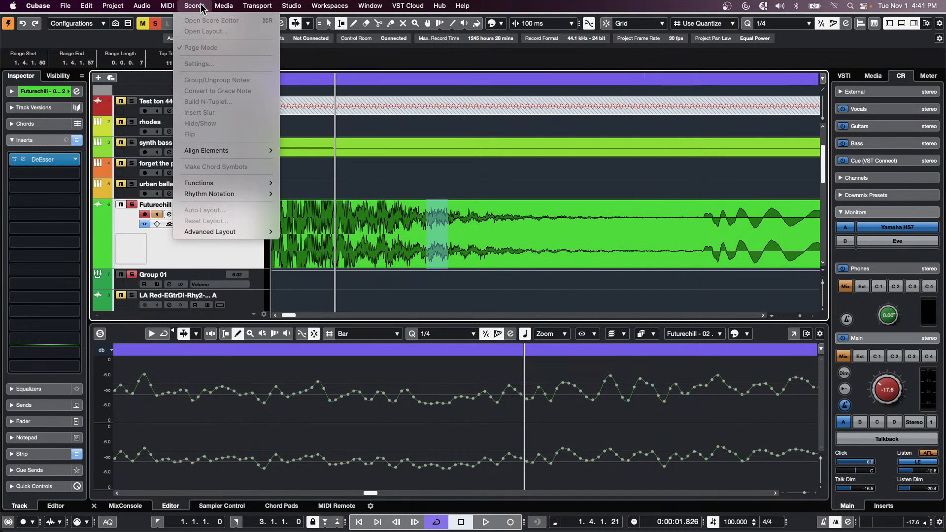
pyautogui.moveTo(153, 7)
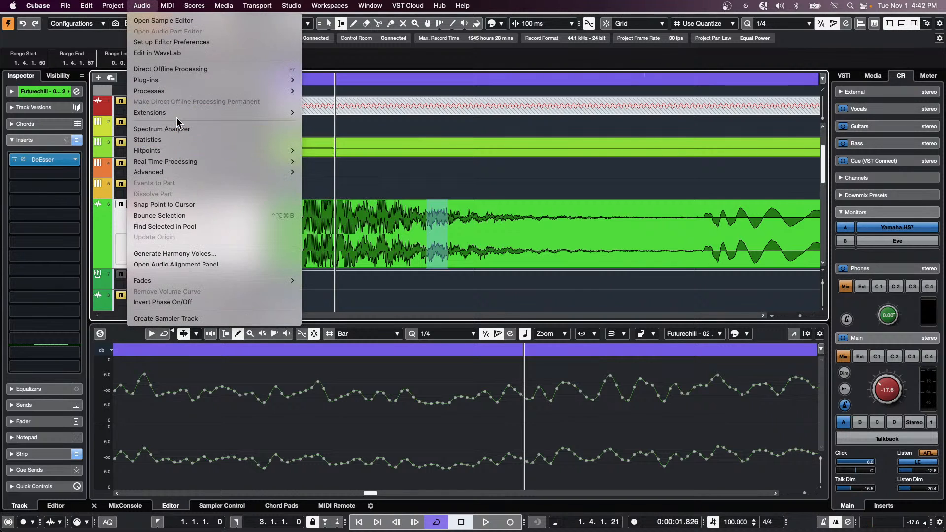
pyautogui.moveTo(181, 90)
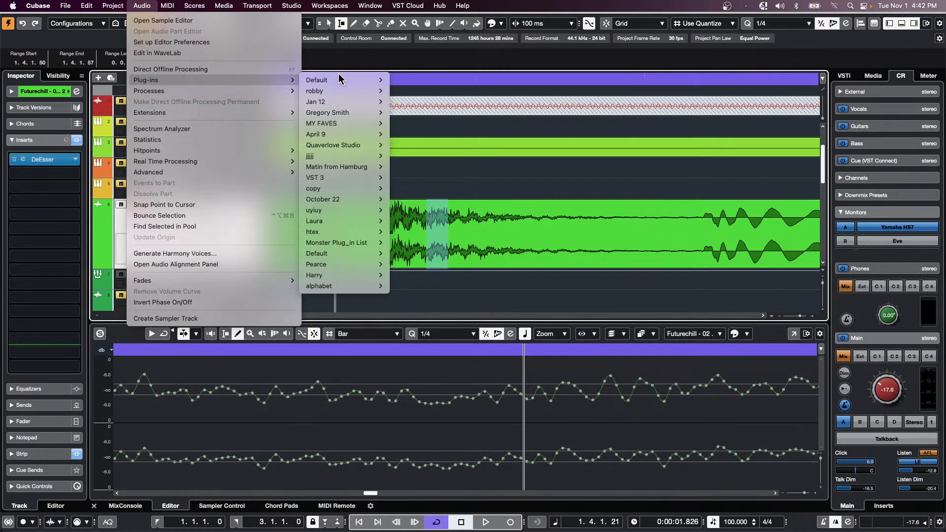
pyautogui.moveTo(339, 79)
pyautogui.moveTo(440, 126)
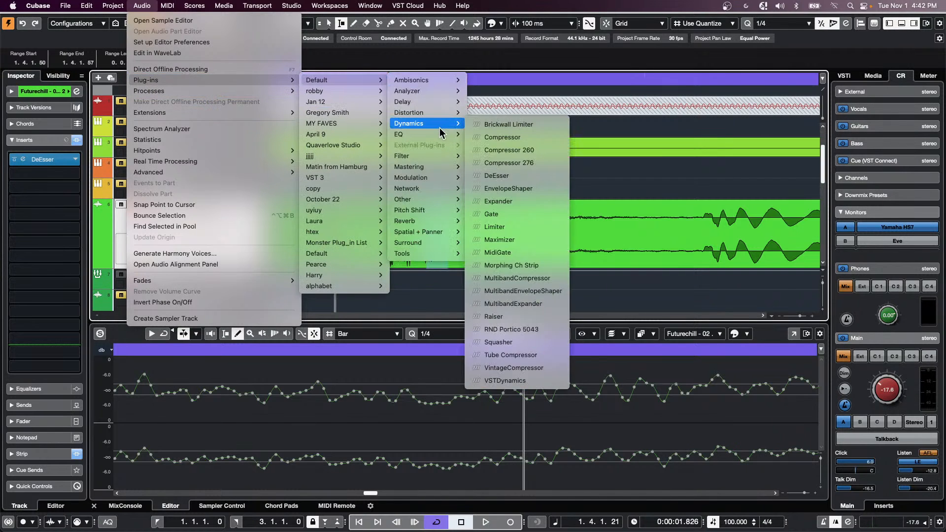
pyautogui.click(522, 179)
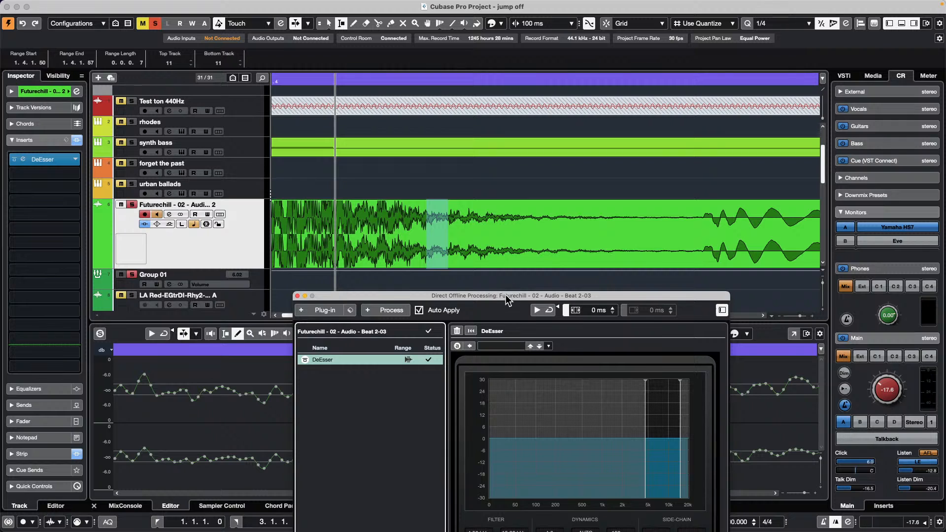
# - Raise the DeEsser low filter to 5.64 kHz, mark a later Futurechill range, and close the offline window
pyautogui.moveTo(506, 295); pyautogui.dragTo(184, 89)
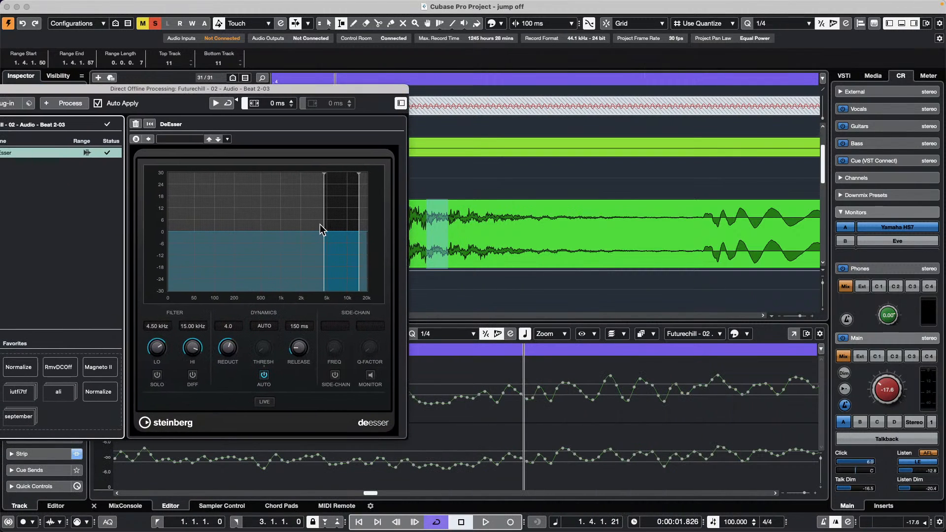
pyautogui.moveTo(321, 229); pyautogui.dragTo(332, 228)
pyautogui.moveTo(287, 87); pyautogui.dragTo(379, 112)
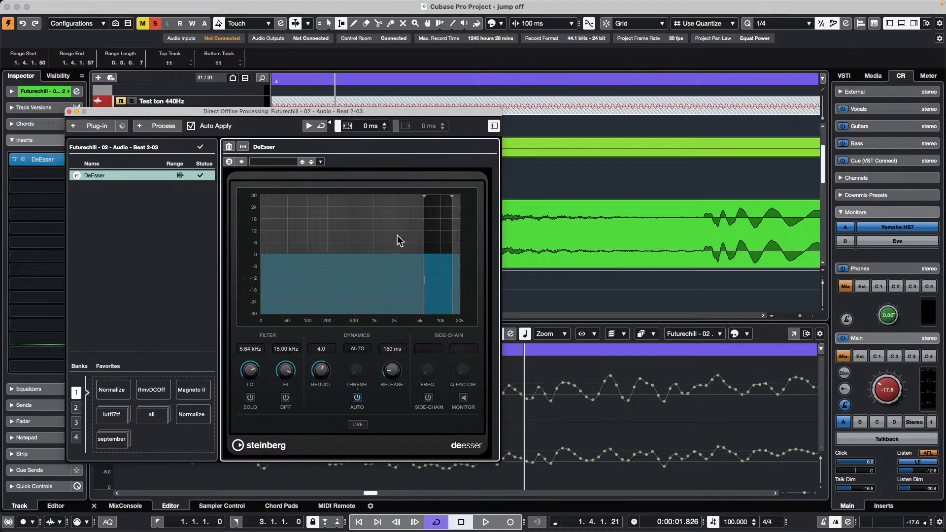
pyautogui.click(690, 239)
pyautogui.moveTo(682, 232); pyautogui.dragTo(762, 232)
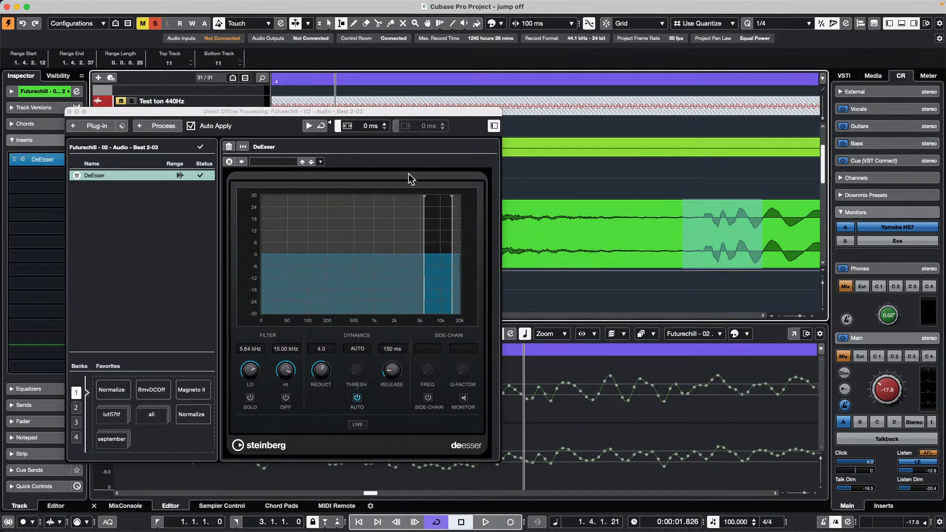
pyautogui.click(76, 112)
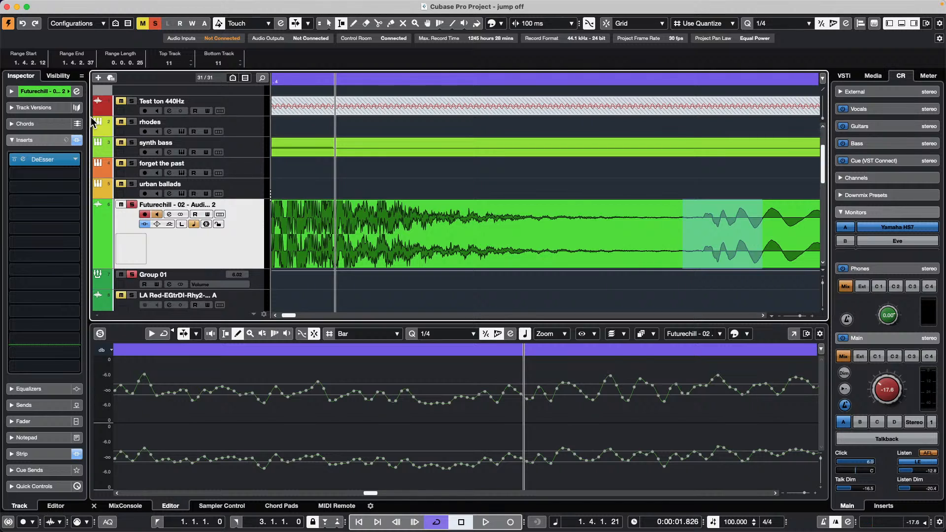
# - Try reopening comping-01 from Recent Projects and remove the missing entry from the list
pyautogui.click(66, 6)
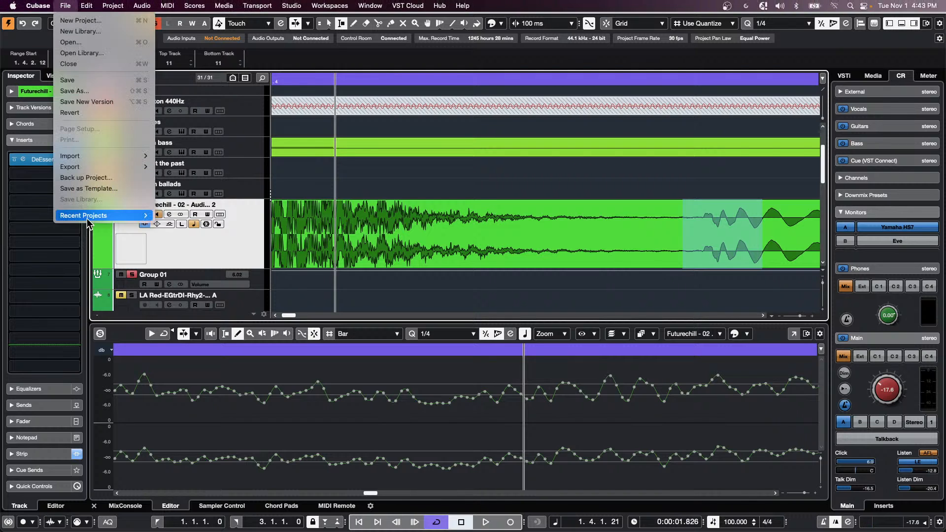
pyautogui.moveTo(86, 218)
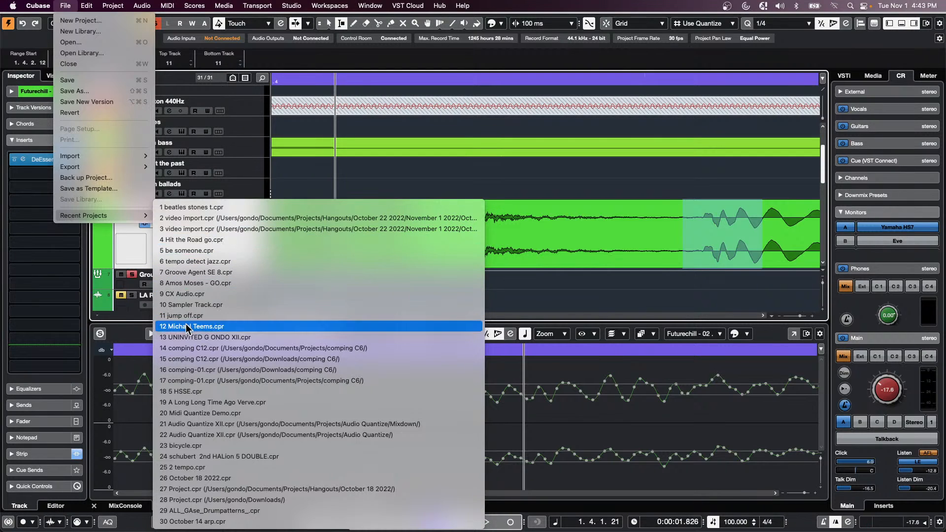
pyautogui.click(227, 371)
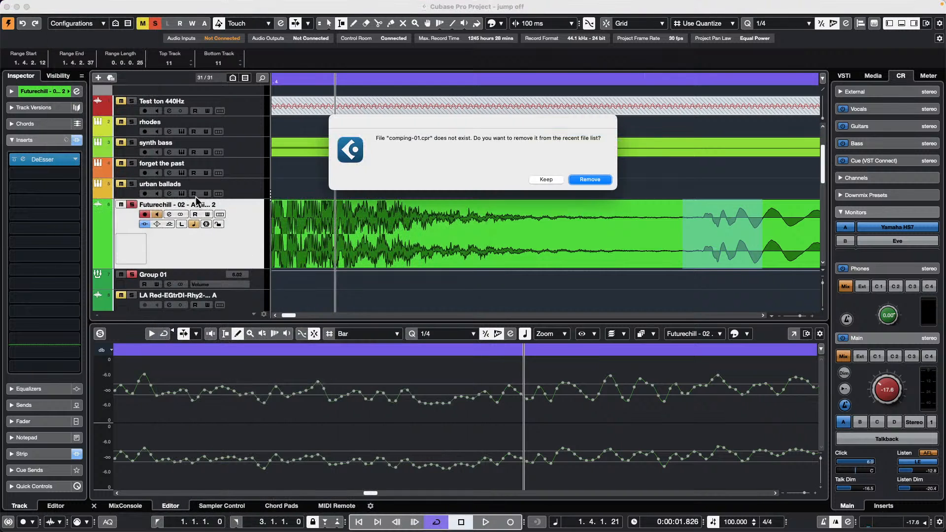
pyautogui.click(589, 180)
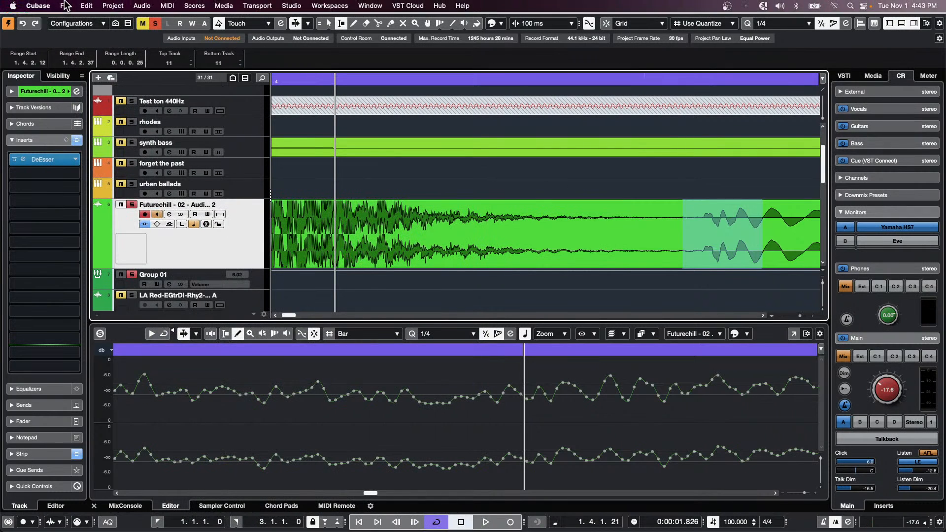
# - Open comping-01.cpr from the comping C6 folder
pyautogui.click(65, 5)
pyautogui.click(84, 42)
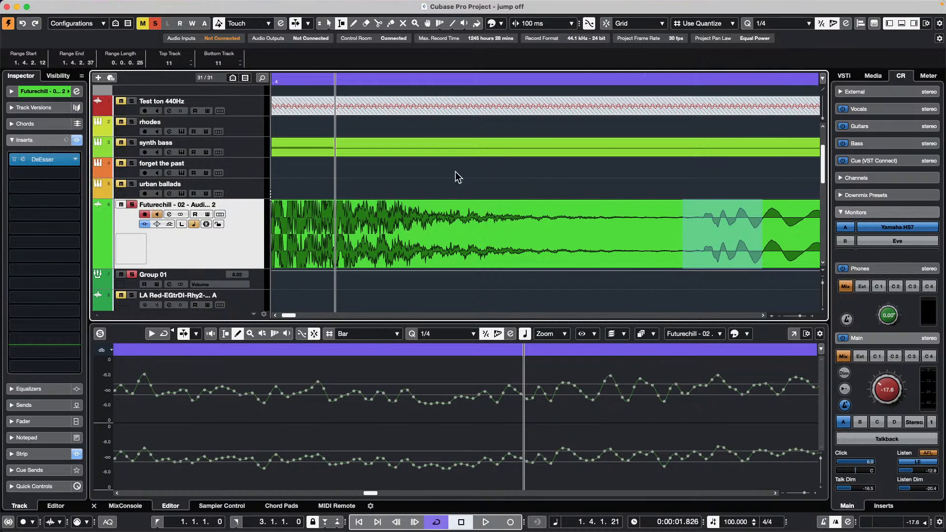
pyautogui.scroll(-3, 420, 273)
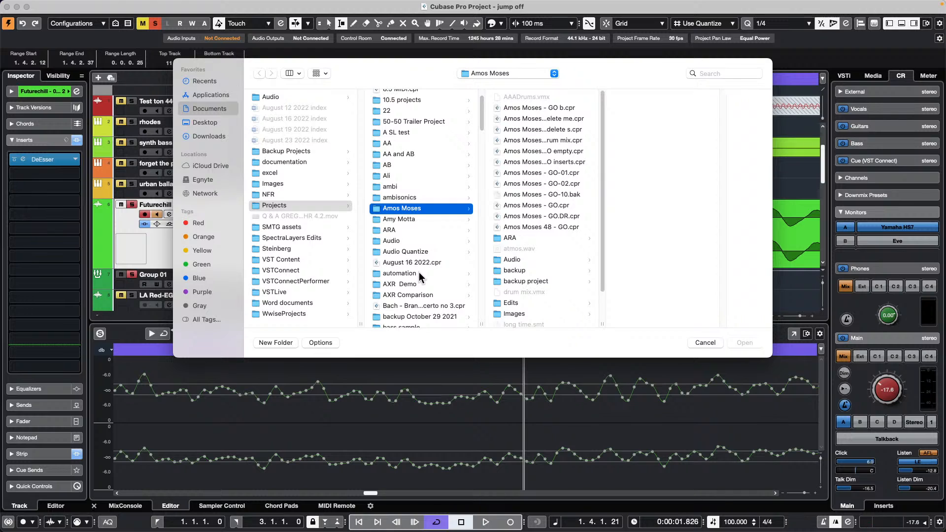
pyautogui.scroll(-3, 419, 273)
pyautogui.scroll(-5, 419, 271)
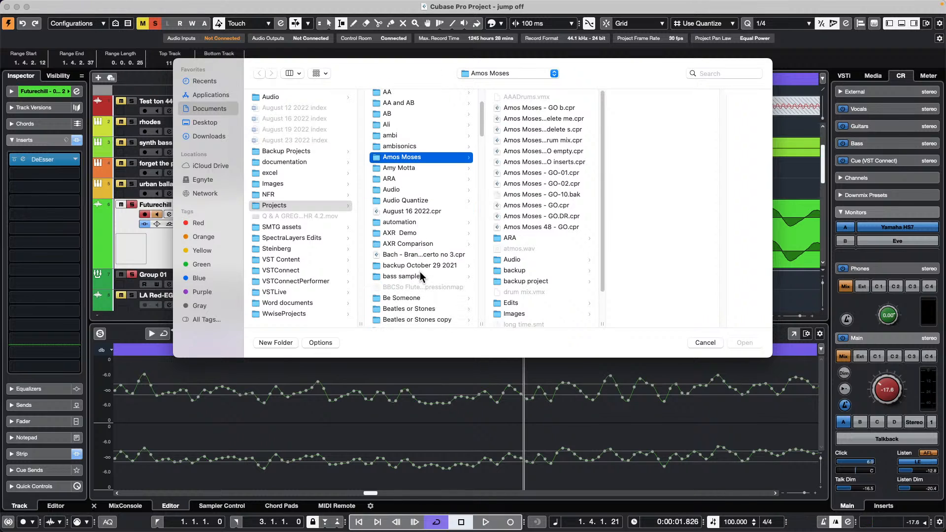
pyautogui.scroll(-7, 421, 270)
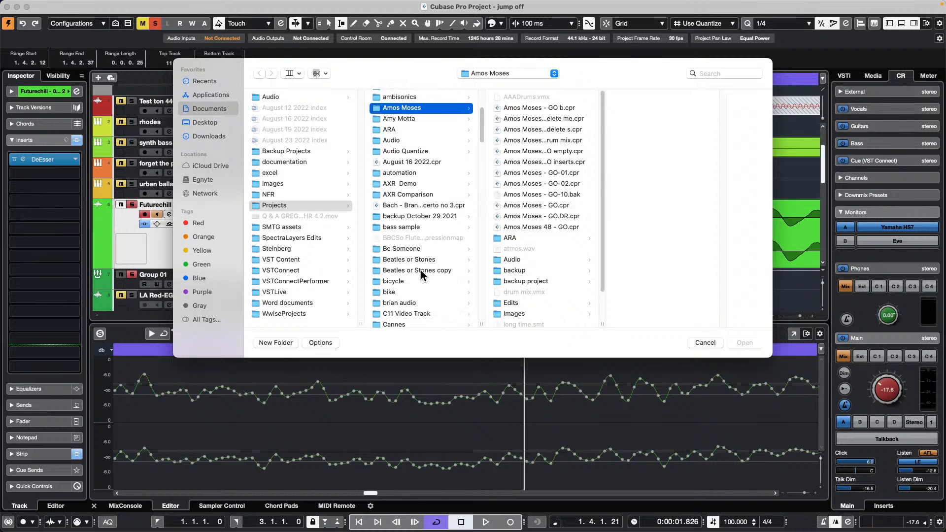
pyautogui.scroll(-7, 421, 273)
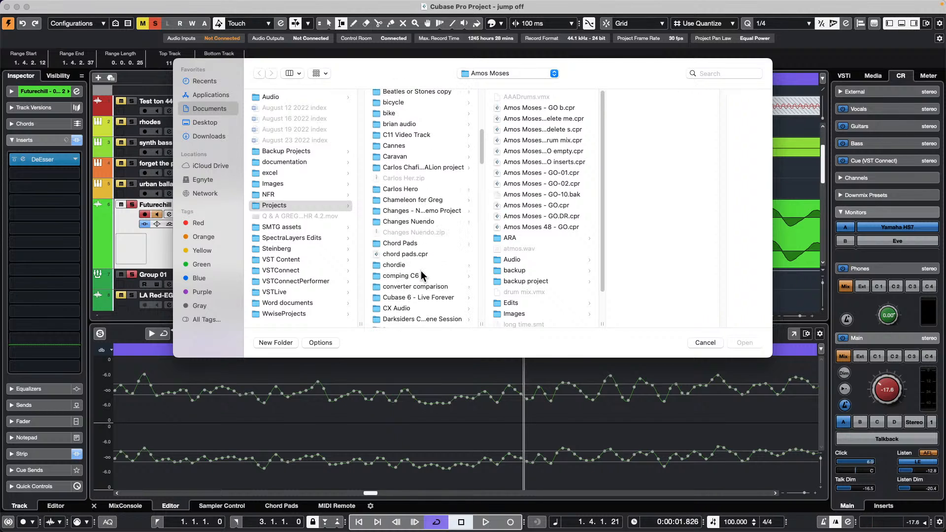
pyautogui.click(371, 275)
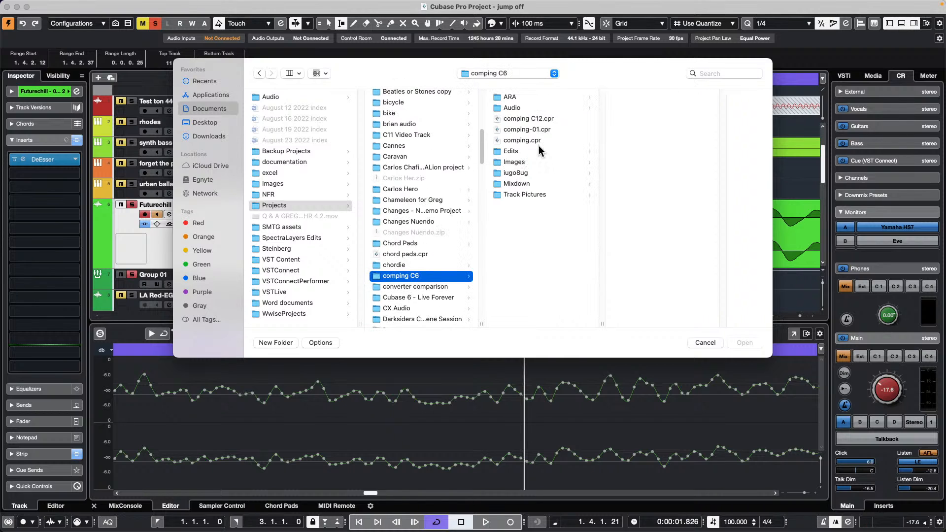
pyautogui.doubleClick(537, 129)
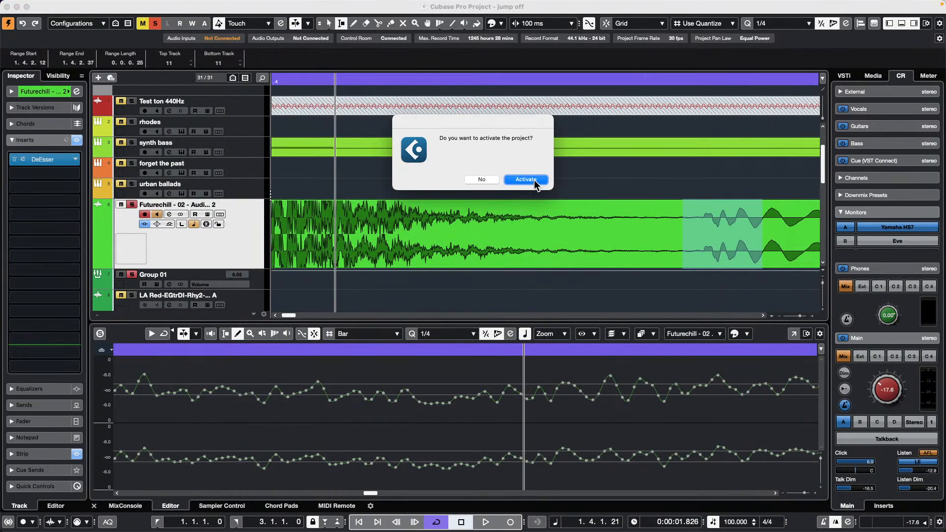
# - Activate the project and dismiss the missing Groove Agent ONE and missing files warnings
pyautogui.click(534, 180)
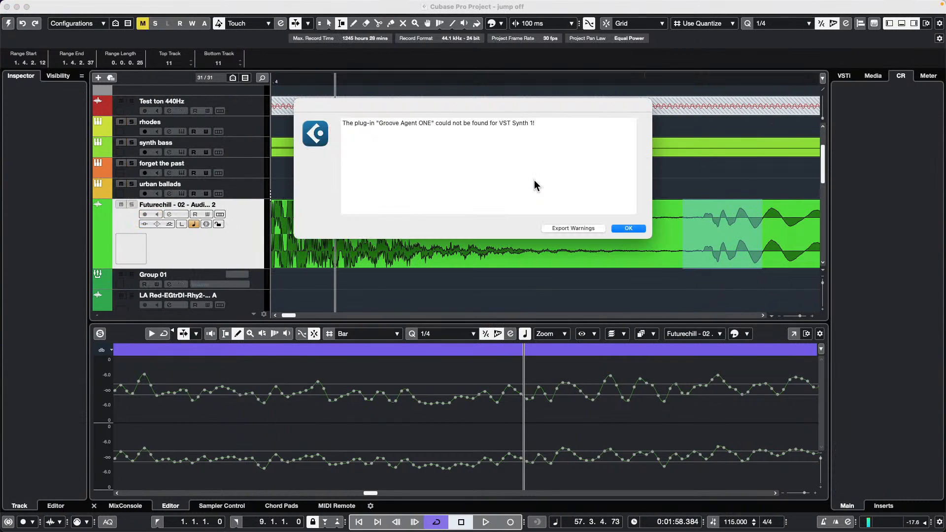
pyautogui.click(628, 228)
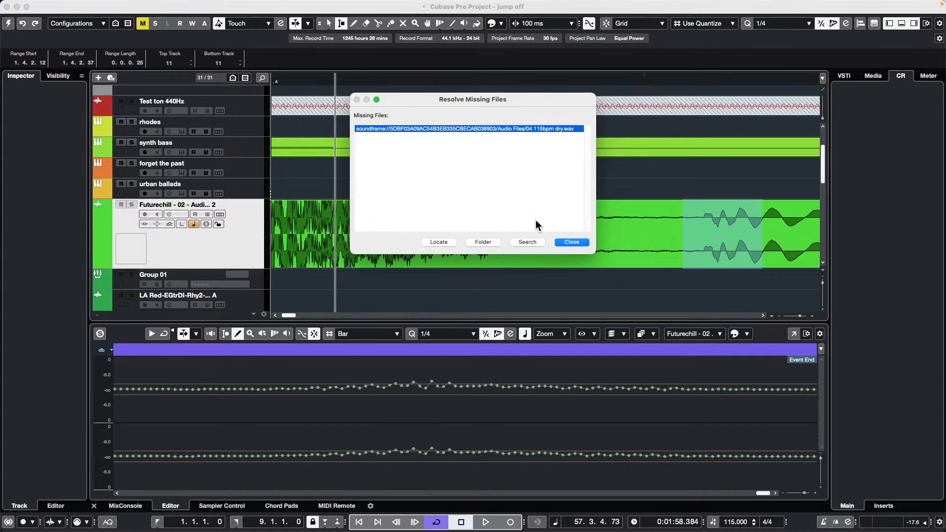
pyautogui.click(572, 241)
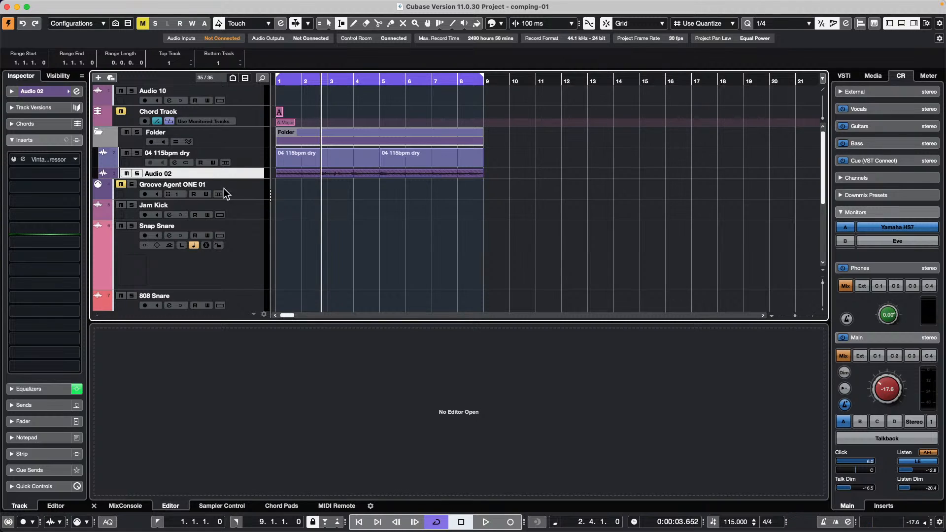
# - Make Audio 02 taller, show its take lanes, and select the Comp tool
pyautogui.moveTo(230, 178); pyautogui.dragTo(223, 198)
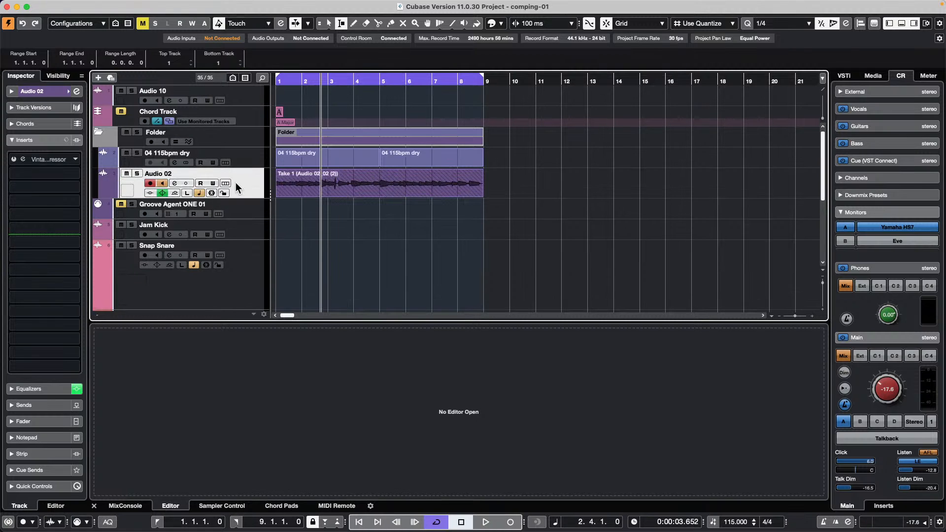
pyautogui.click(225, 183)
pyautogui.rightClick(345, 255)
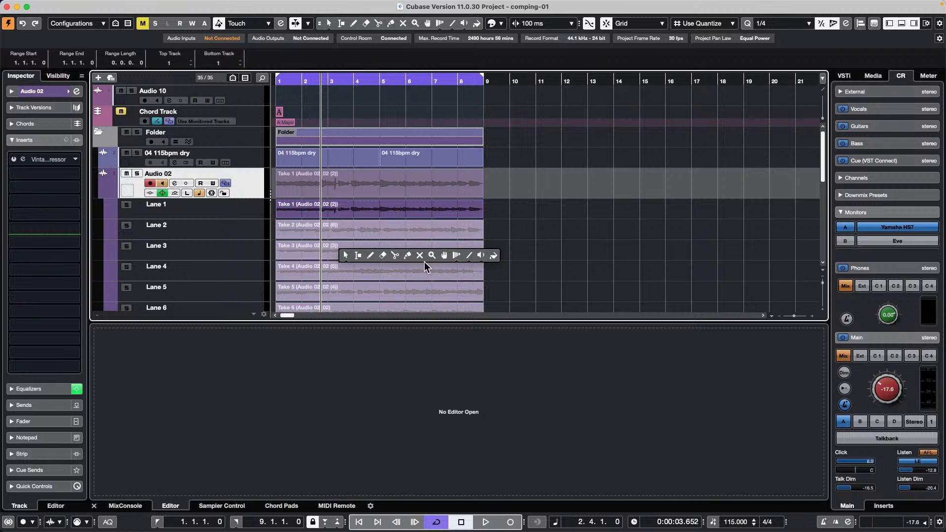
pyautogui.click(444, 255)
# - Comp in Take 3 from Lane 3 and the Lane 4 take around bars 6–7
pyautogui.moveTo(327, 255); pyautogui.dragTo(450, 249)
pyautogui.scroll(-3, 408, 272)
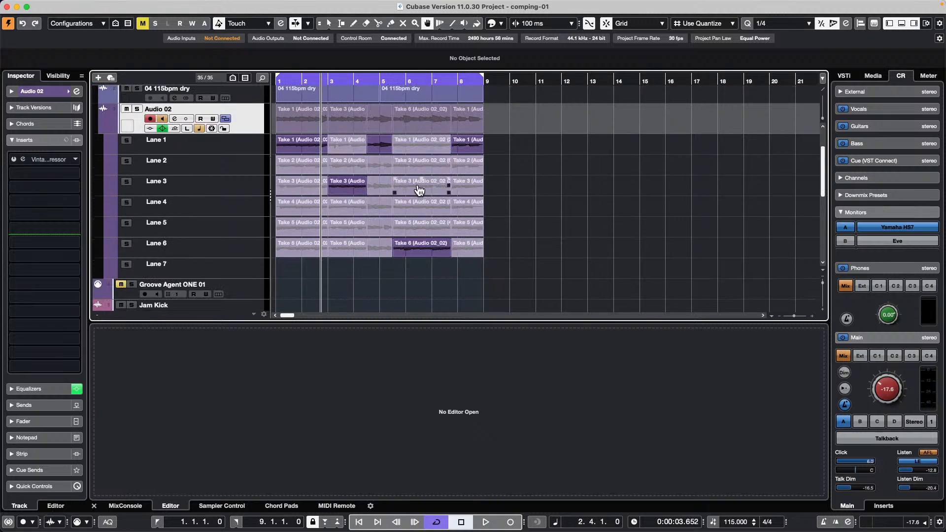
pyautogui.moveTo(406, 210); pyautogui.dragTo(432, 210)
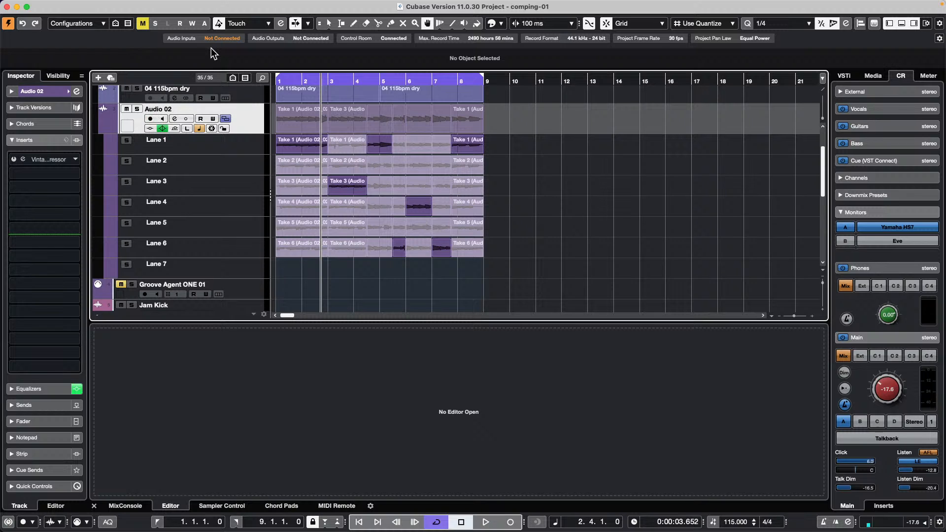
# - Arm Audio 02 for recording, turn on its input monitoring, then disarm recording again
pyautogui.click(150, 119)
pyautogui.click(163, 120)
pyautogui.click(151, 119)
# - Launch dspMixFx_UR-C from Finder's Applications folder
pyautogui.moveTo(295, 530)
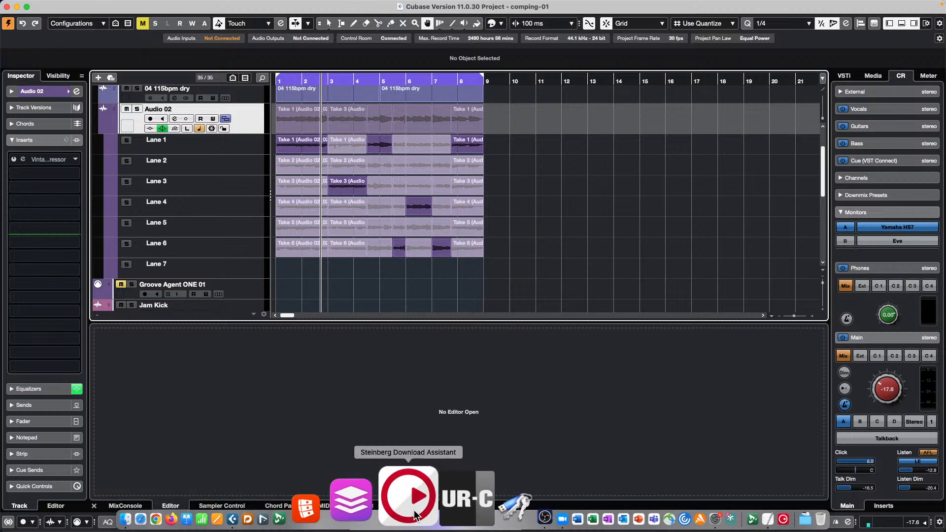
pyautogui.click(198, 498)
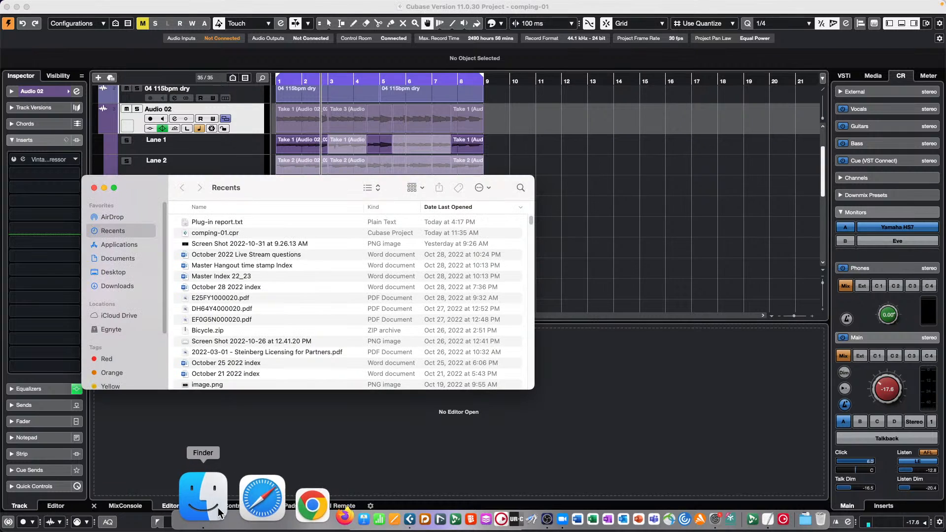
pyautogui.scroll(-1, 242, 332)
pyautogui.scroll(-5, 242, 332)
pyautogui.scroll(5, 241, 332)
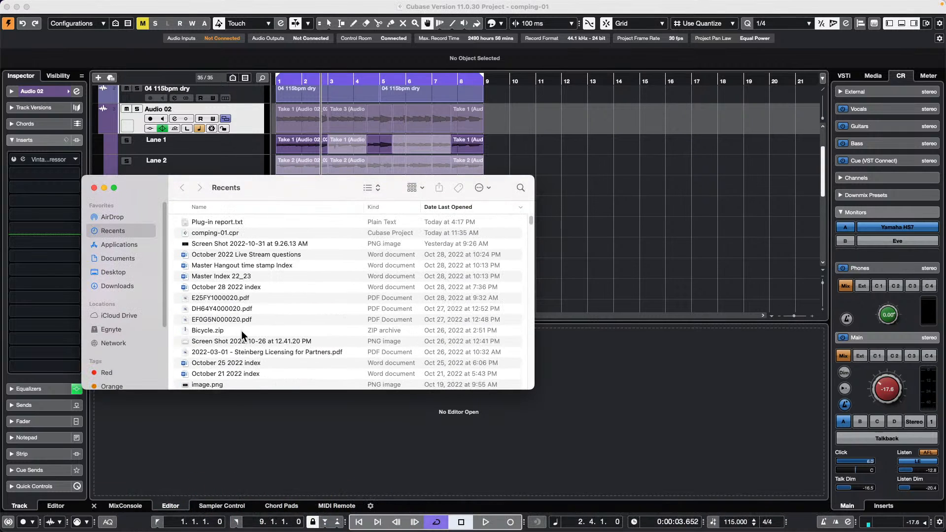
pyautogui.click(131, 245)
pyautogui.scroll(-3, 262, 337)
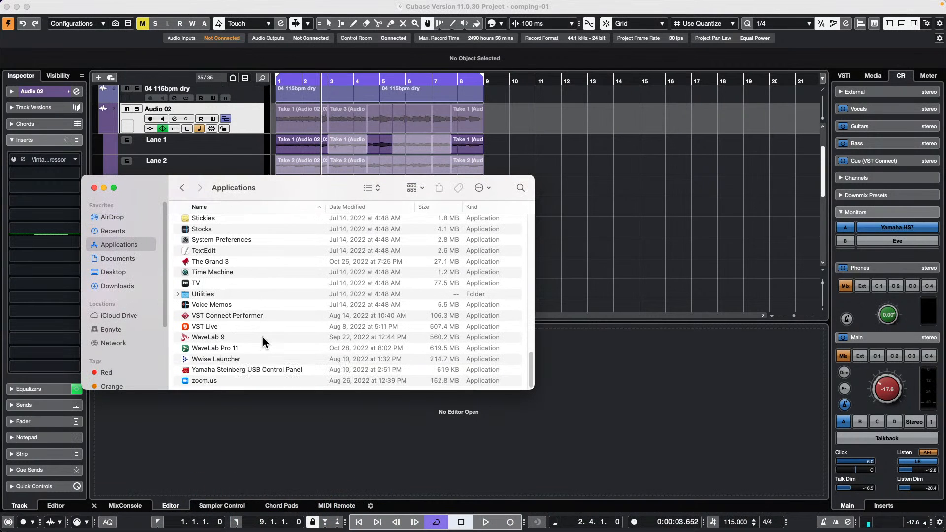
pyautogui.scroll(15, 262, 336)
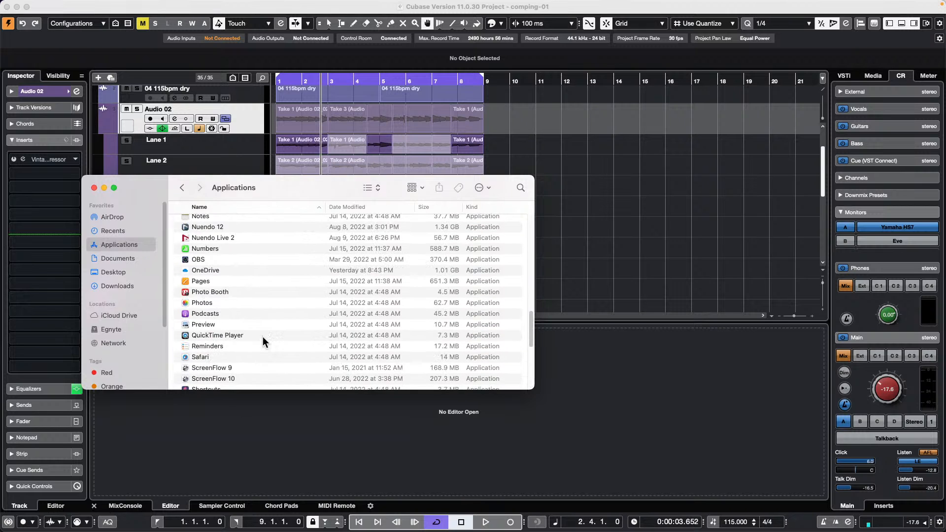
pyautogui.scroll(10, 262, 336)
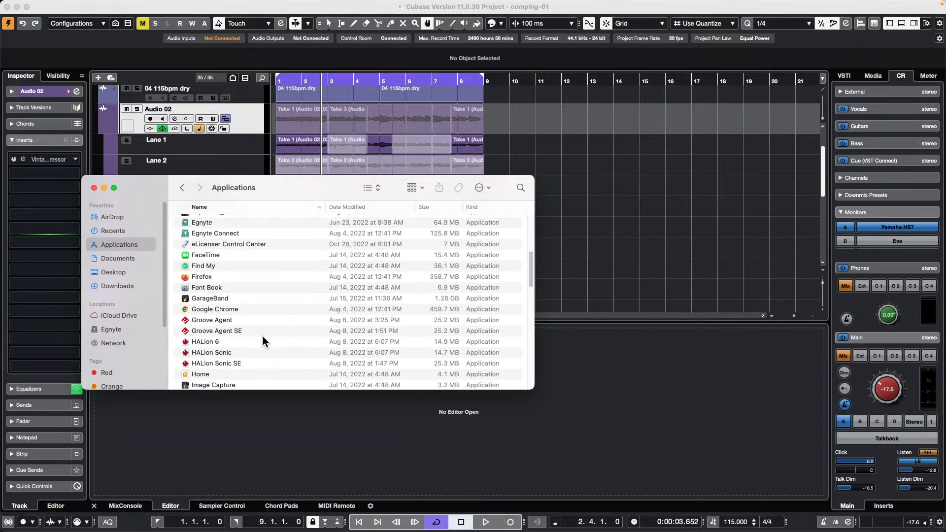
pyautogui.scroll(-3, 264, 333)
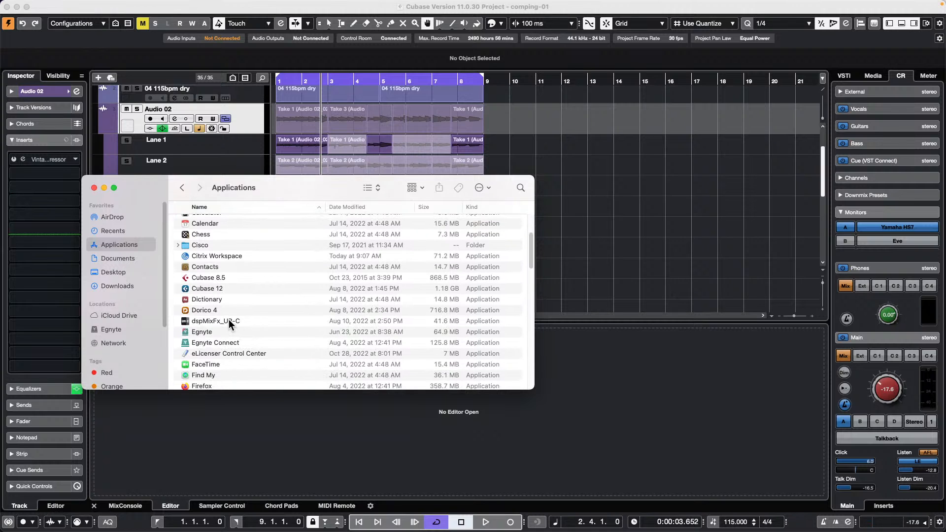
pyautogui.doubleClick(228, 320)
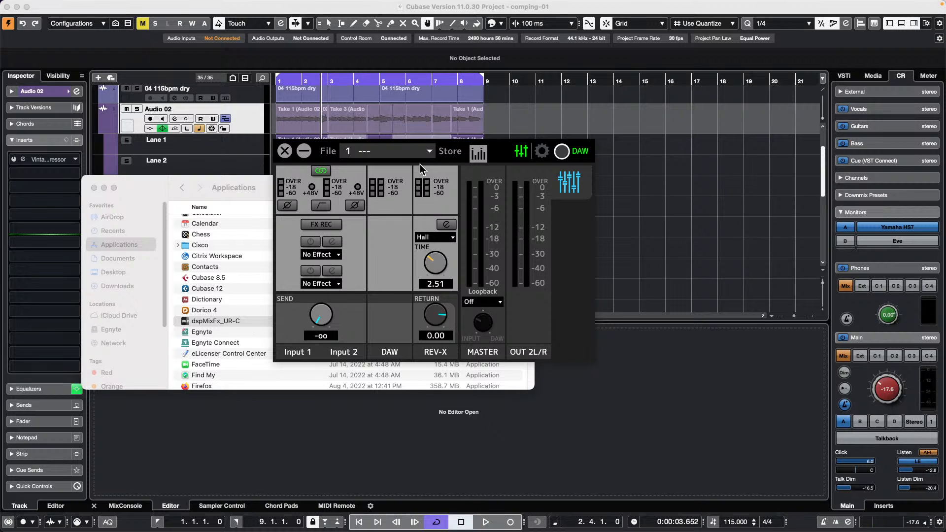
# - Dismiss the mixer preset list, then close the dspMixFx mixer and the Finder Applications window
pyautogui.click(429, 151)
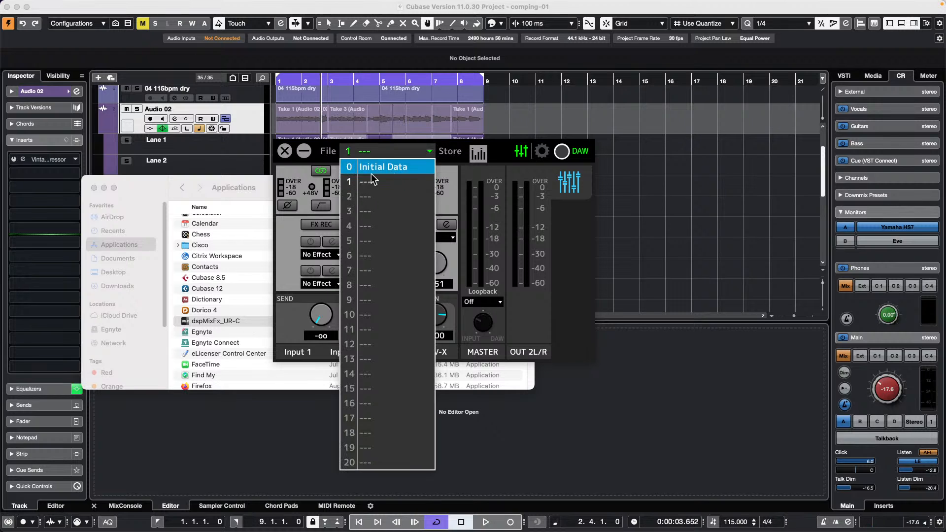
pyautogui.click(284, 152)
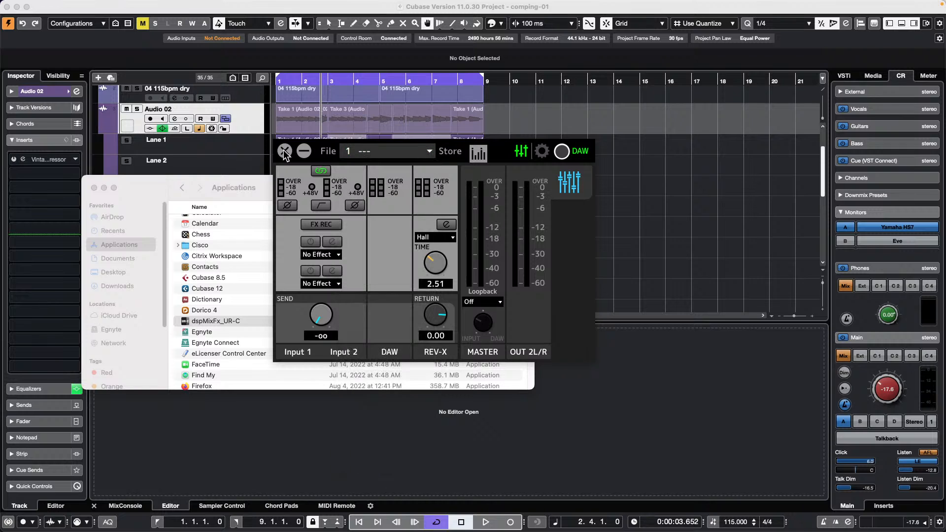
pyautogui.click(285, 152)
pyautogui.click(93, 188)
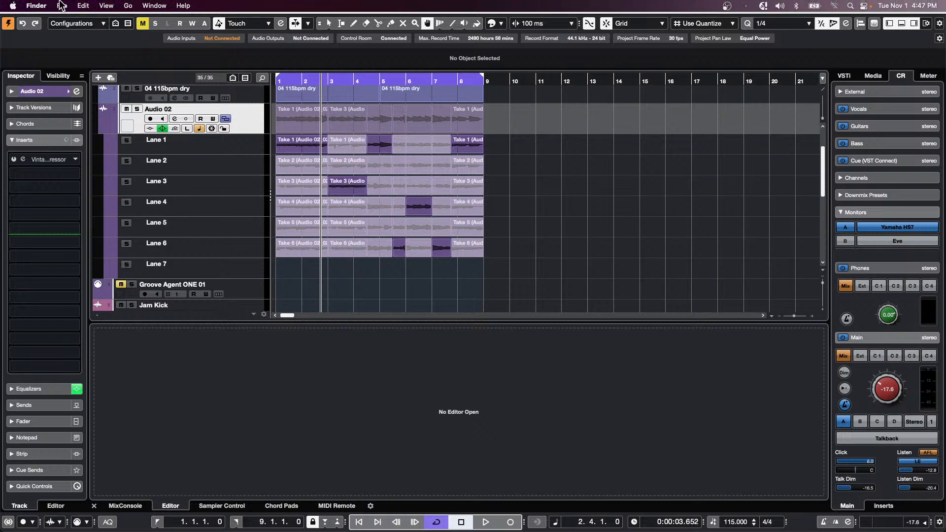
# - Open the recent video import.cpr project and activate it
pyautogui.click(61, 6)
pyautogui.click(627, 228)
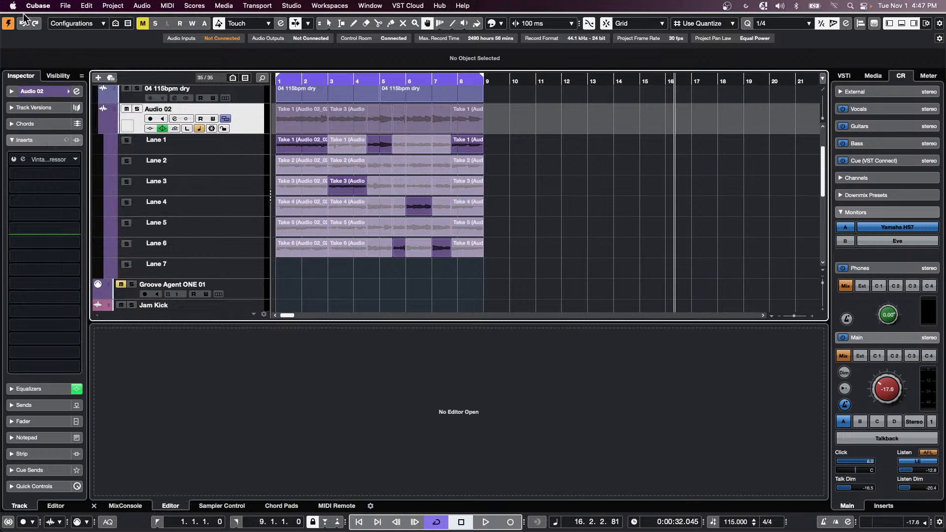
pyautogui.click(65, 6)
pyautogui.moveTo(97, 167)
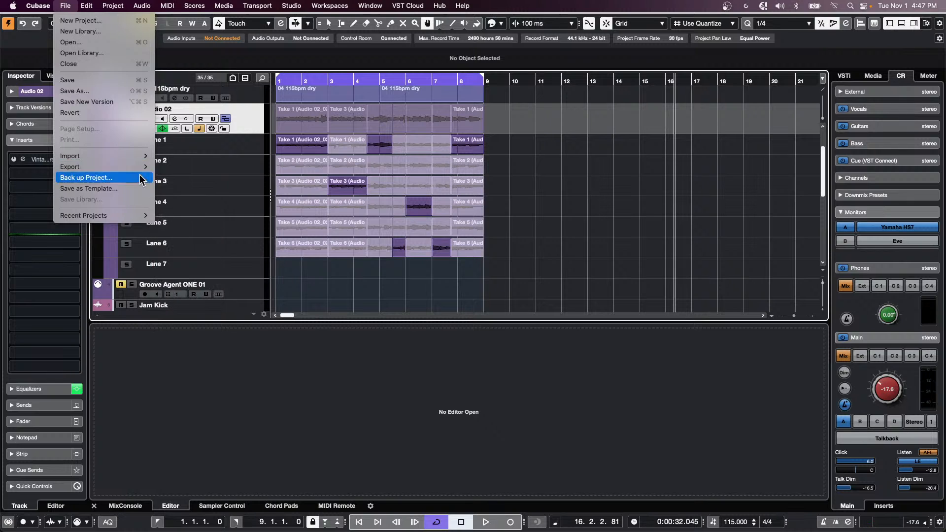
pyautogui.moveTo(105, 218)
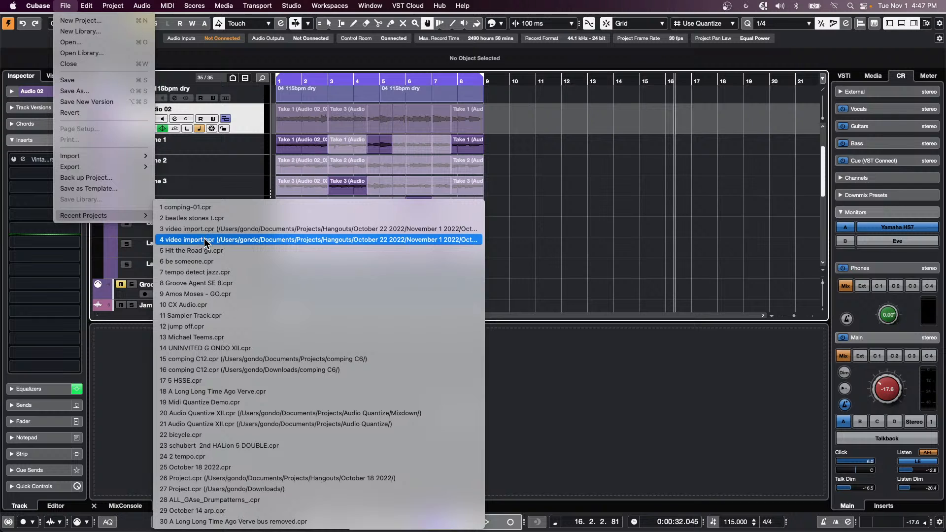
pyautogui.click(249, 241)
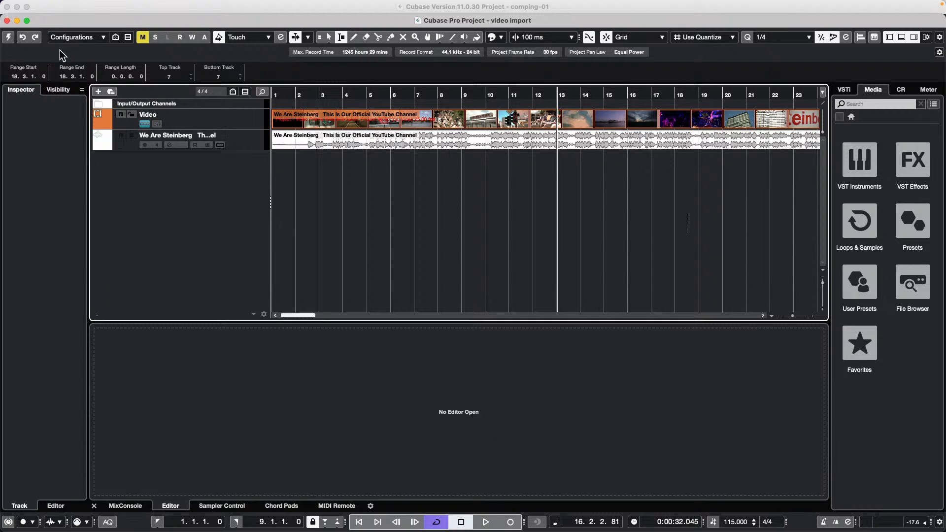
pyautogui.click(8, 37)
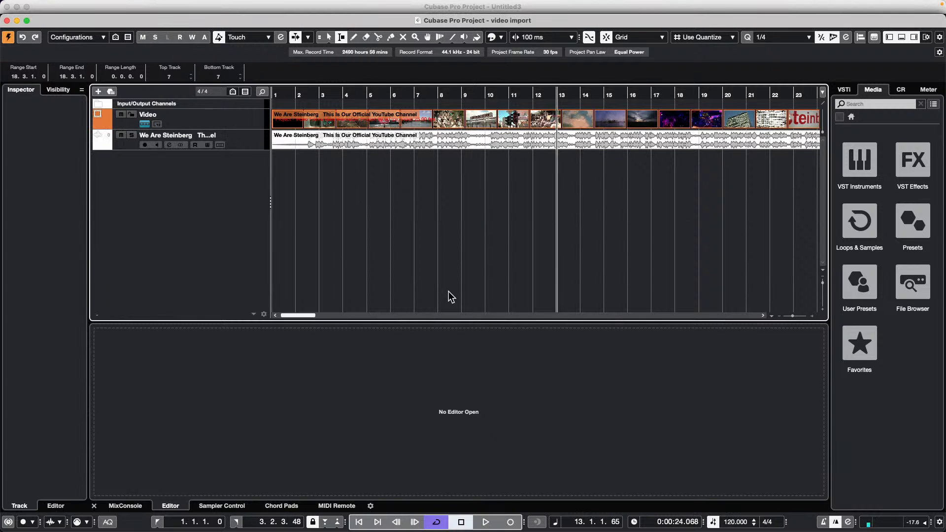
# - Zoom in around bars 8–9, open the audio event in the Sample Editor, and play it
pyautogui.moveTo(452, 79); pyautogui.dragTo(433, 134)
pyautogui.rightClick(436, 137)
pyautogui.click(436, 135)
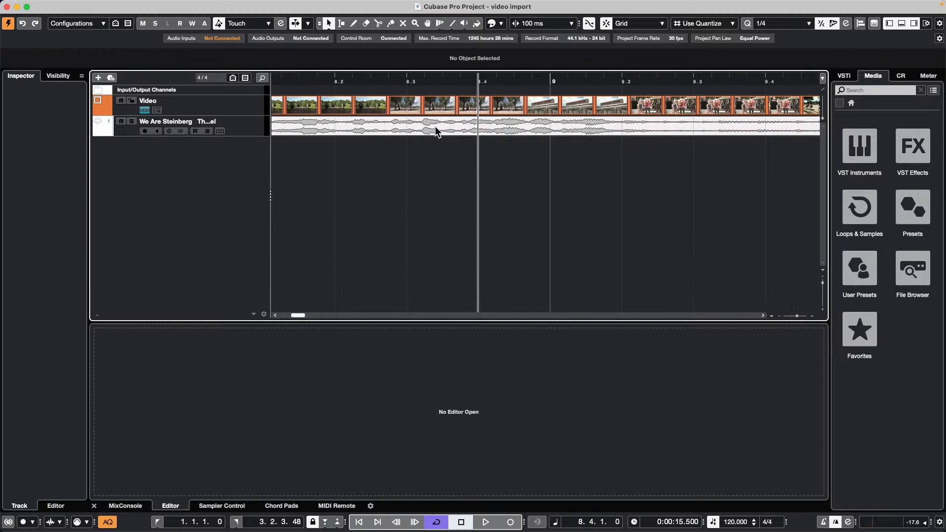
pyautogui.click(432, 129)
pyautogui.press('space')
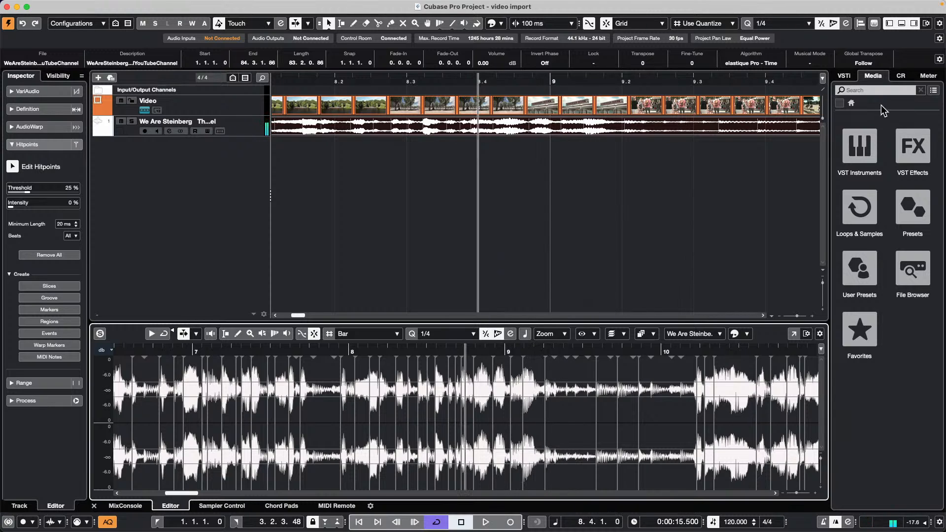
pyautogui.click(900, 75)
pyautogui.moveTo(894, 391); pyautogui.dragTo(897, 350)
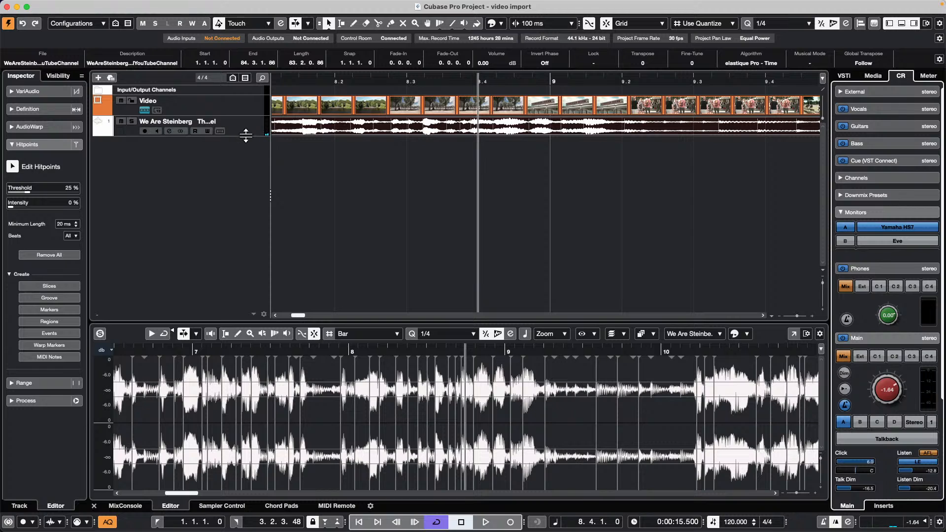
pyautogui.moveTo(245, 136); pyautogui.dragTo(238, 164)
pyautogui.press('space')
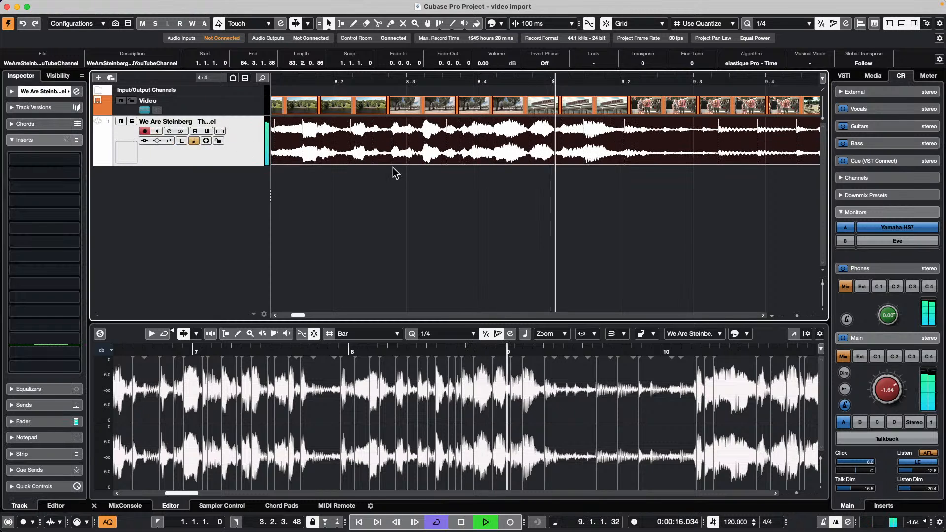
pyautogui.press('space')
pyautogui.rightClick(461, 138)
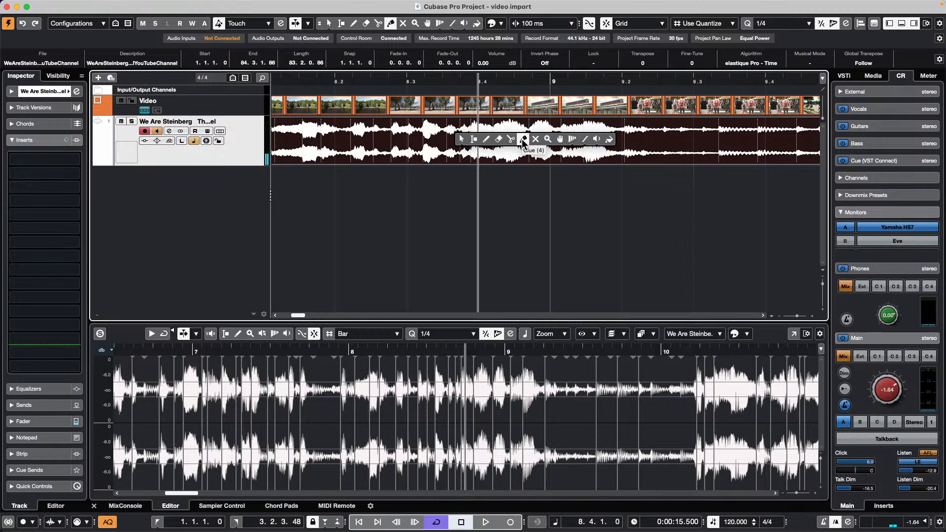
pyautogui.click(595, 139)
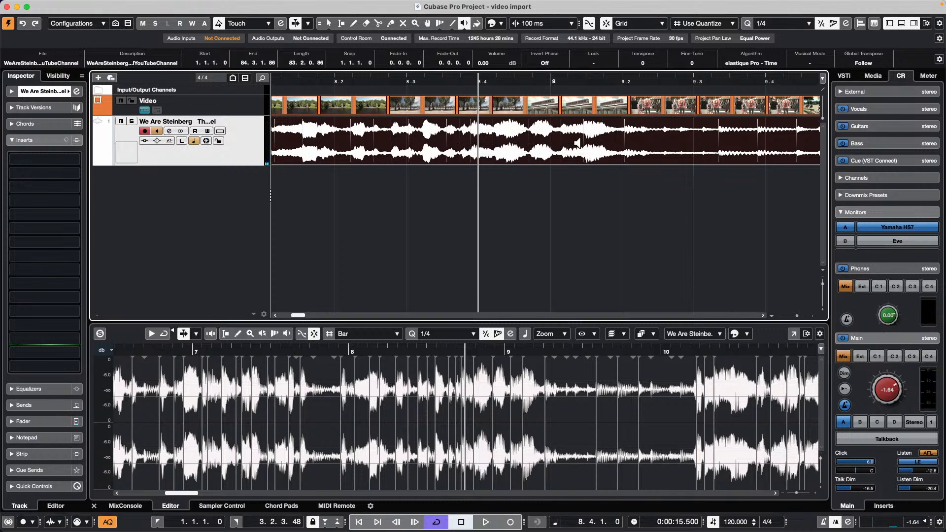
pyautogui.click(459, 140)
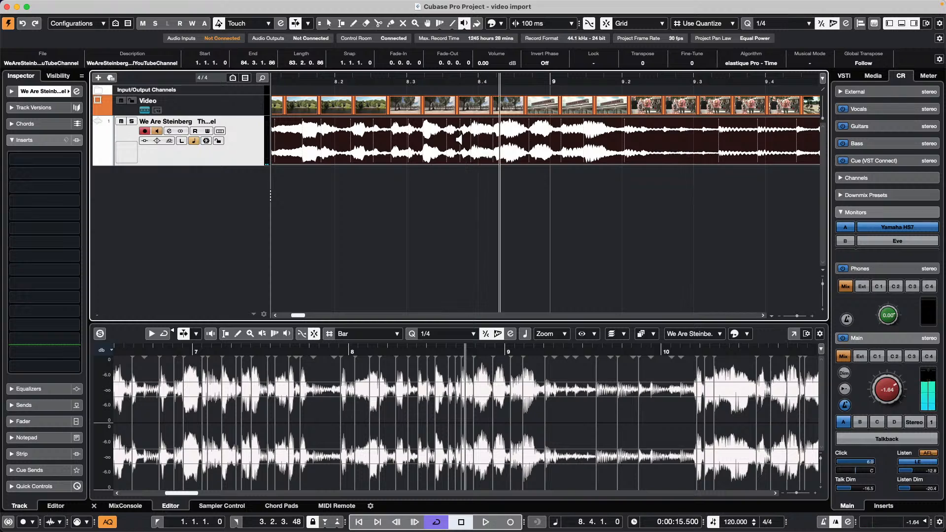
pyautogui.click(459, 140)
pyautogui.click(459, 140)
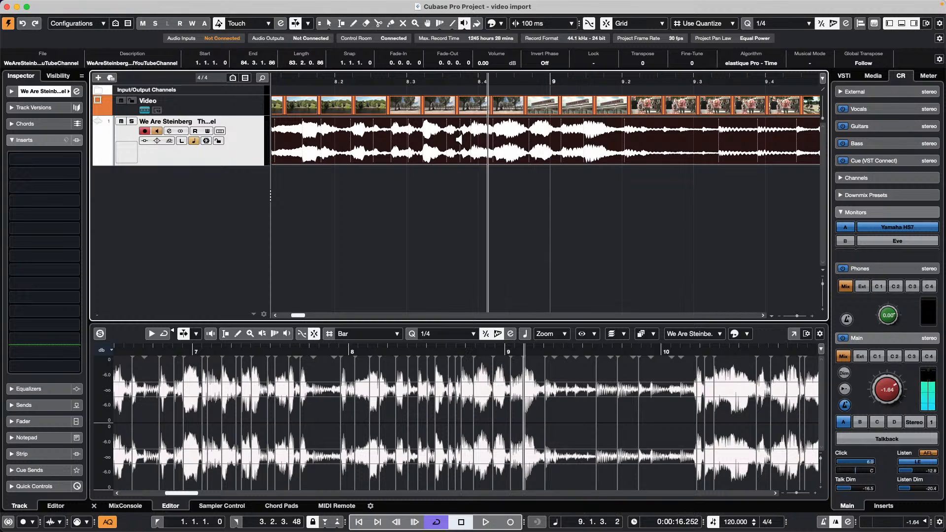
pyautogui.click(459, 140)
pyautogui.click(459, 140)
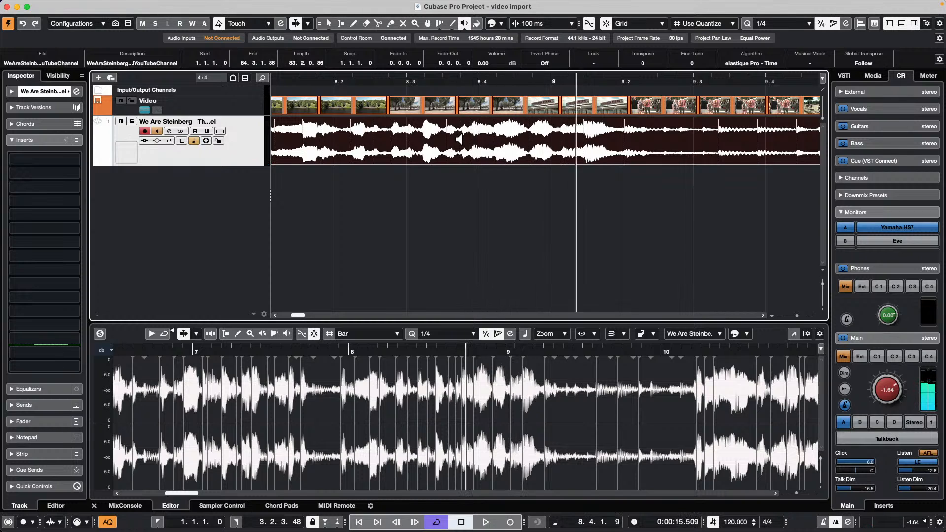
pyautogui.click(459, 140)
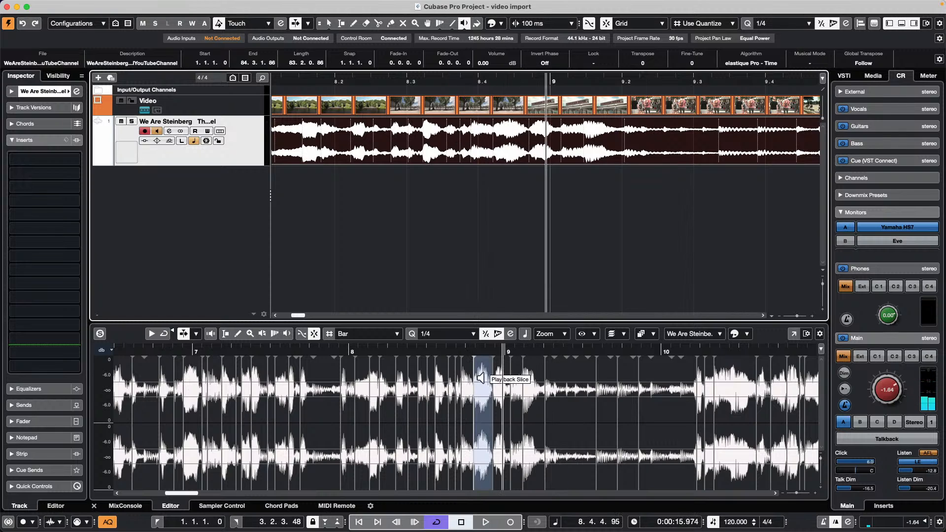
pyautogui.click(501, 422)
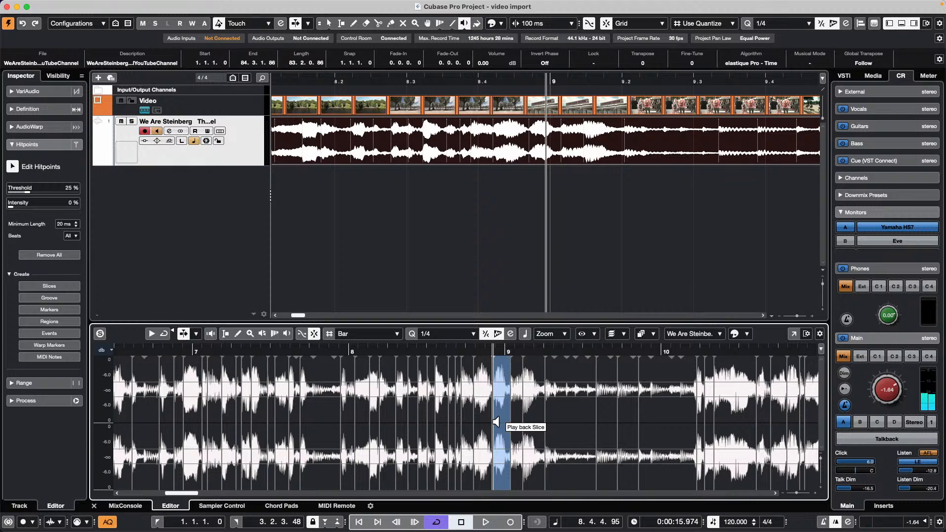
pyautogui.click(497, 420)
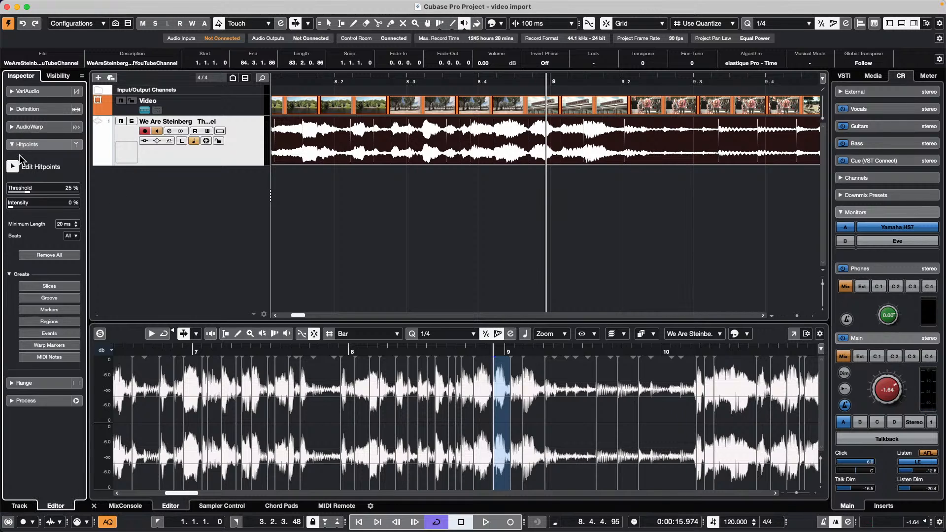
pyautogui.click(27, 145)
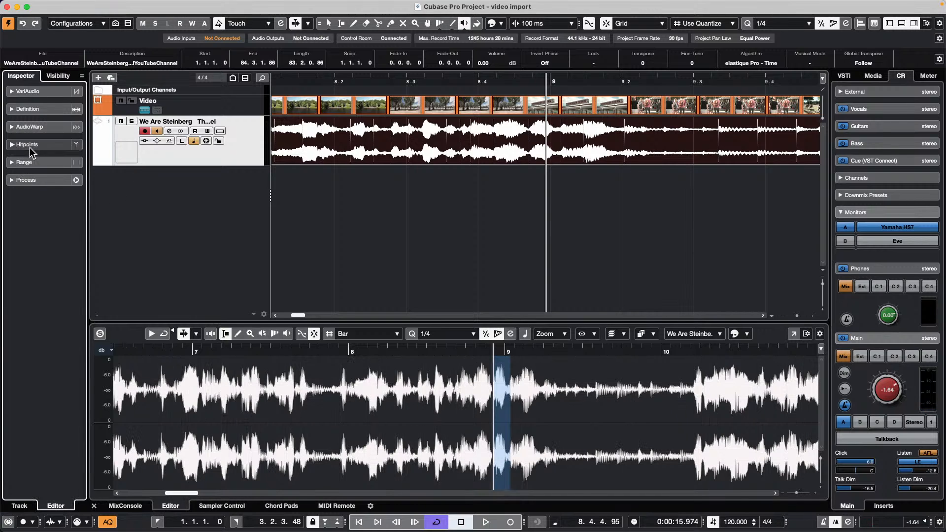
pyautogui.rightClick(490, 414)
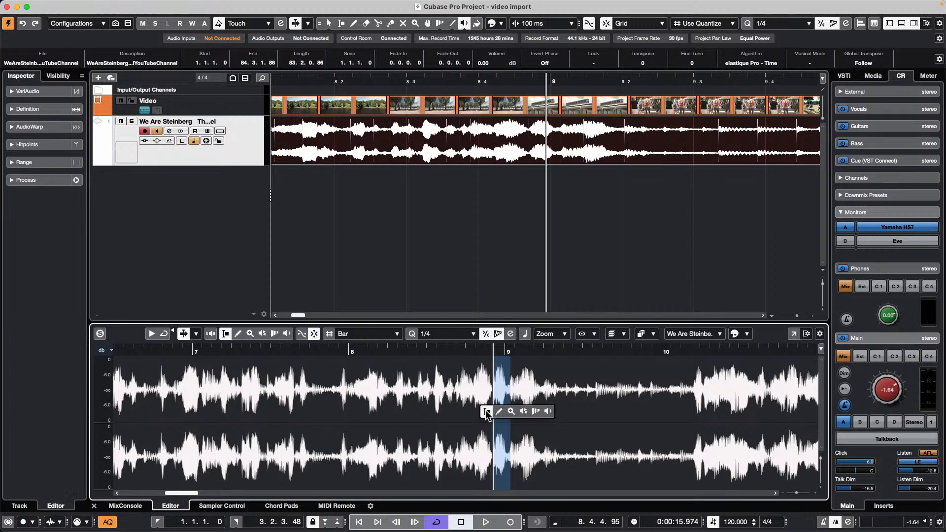
pyautogui.click(548, 413)
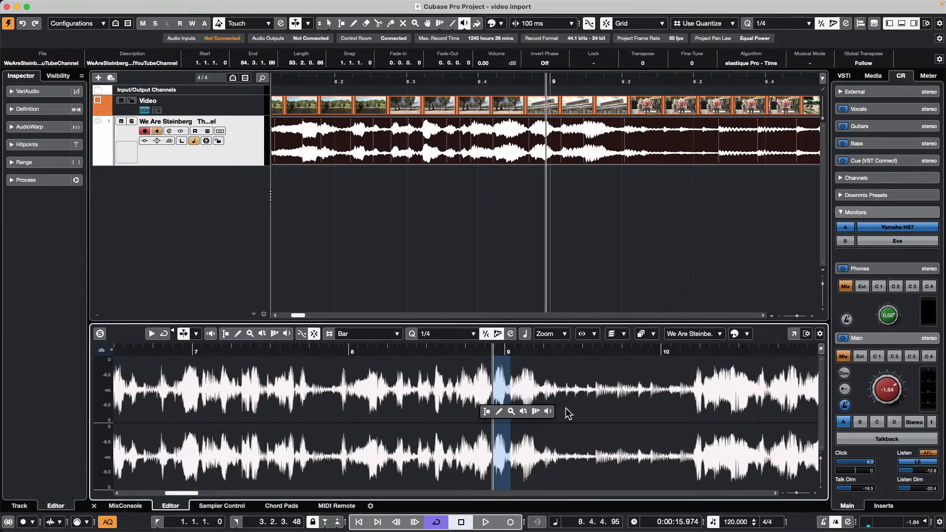
pyautogui.click(476, 420)
pyautogui.click(443, 421)
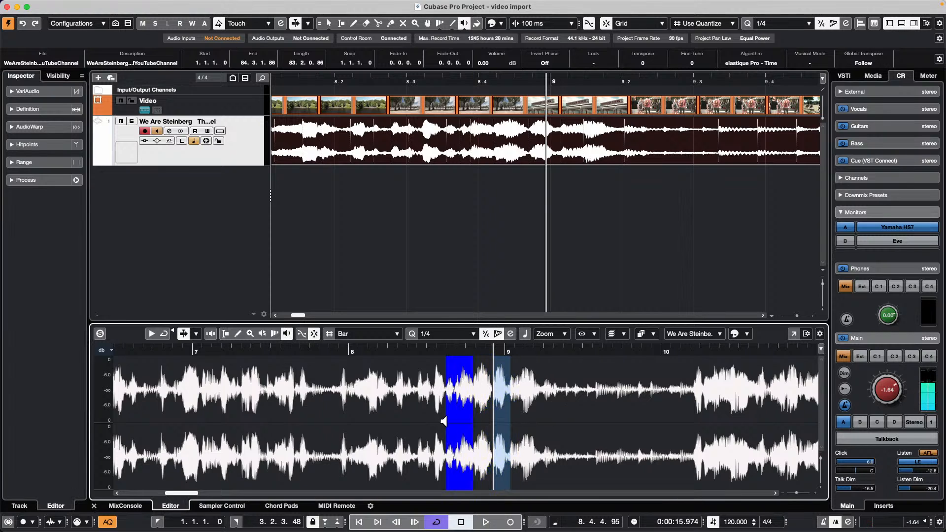
pyautogui.click(443, 422)
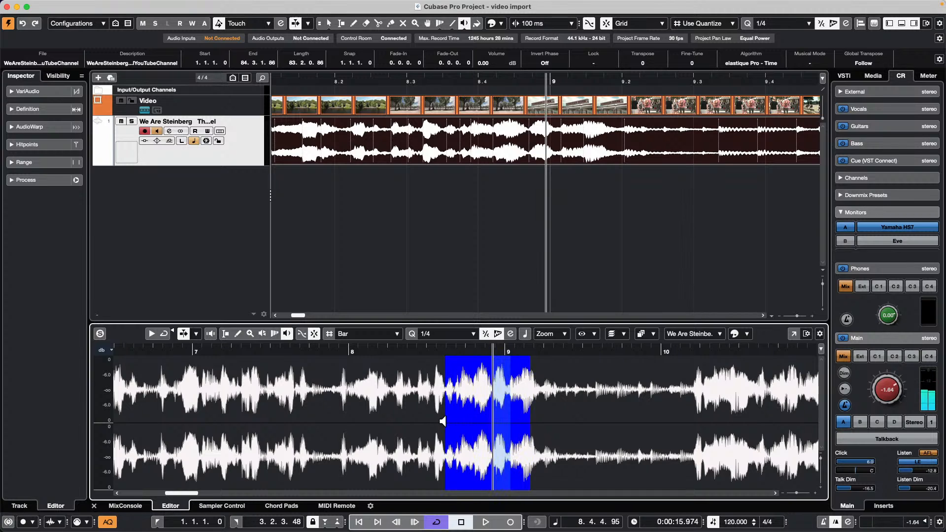
pyautogui.click(444, 421)
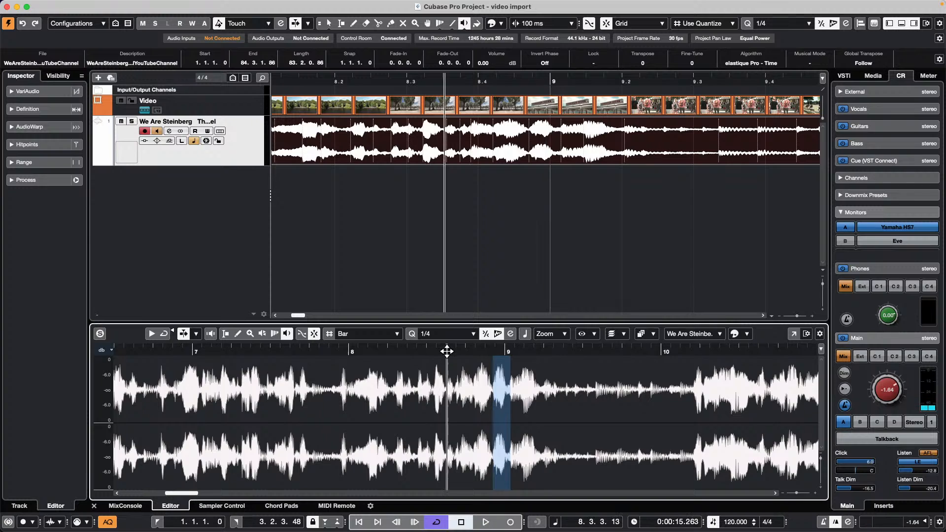
pyautogui.scroll(4, 438, 367)
pyautogui.click(436, 427)
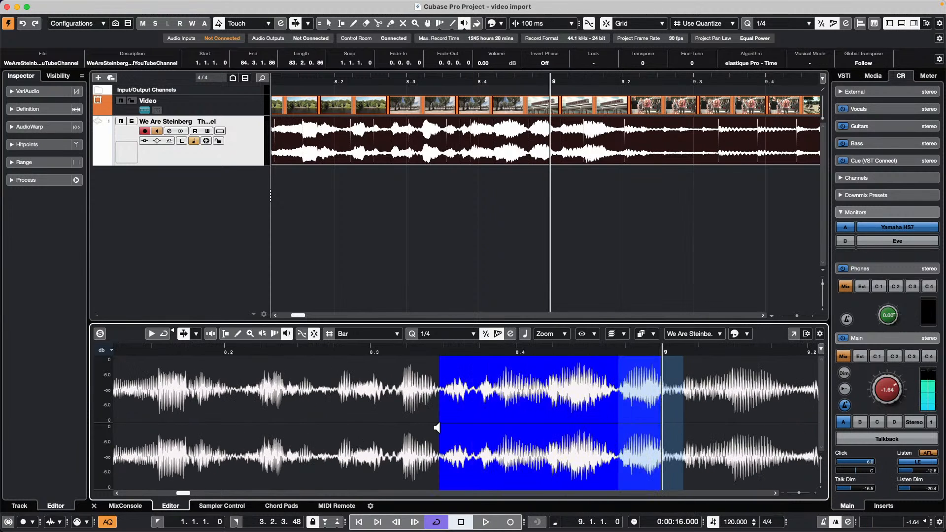
pyautogui.click(438, 426)
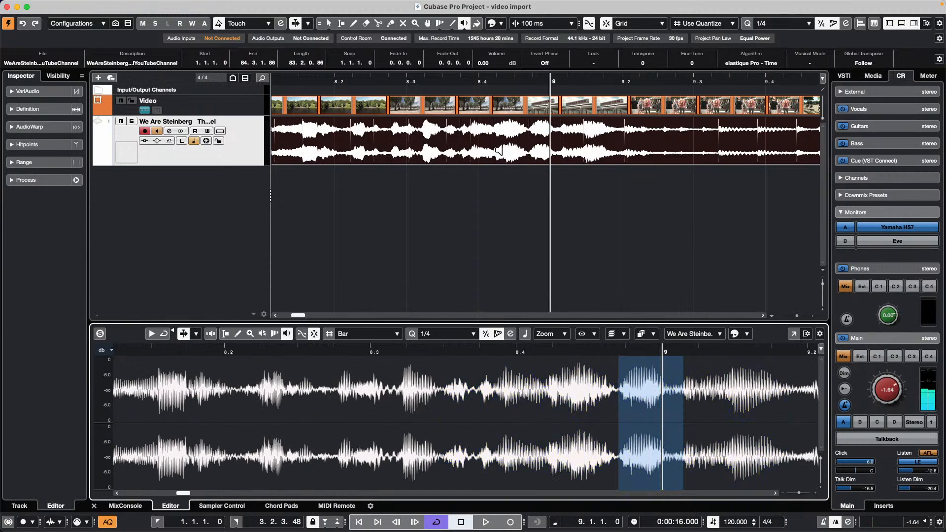
pyautogui.click(523, 131)
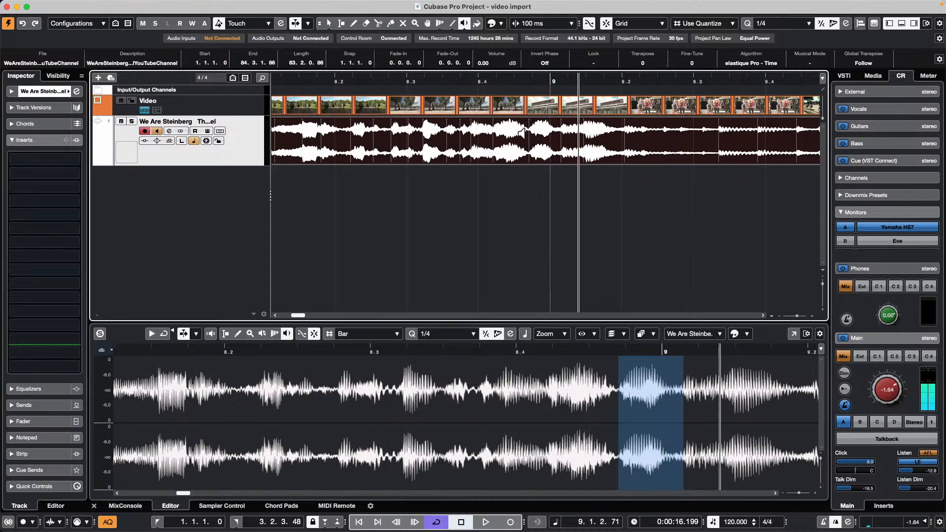
pyautogui.click(414, 137)
pyautogui.click(462, 135)
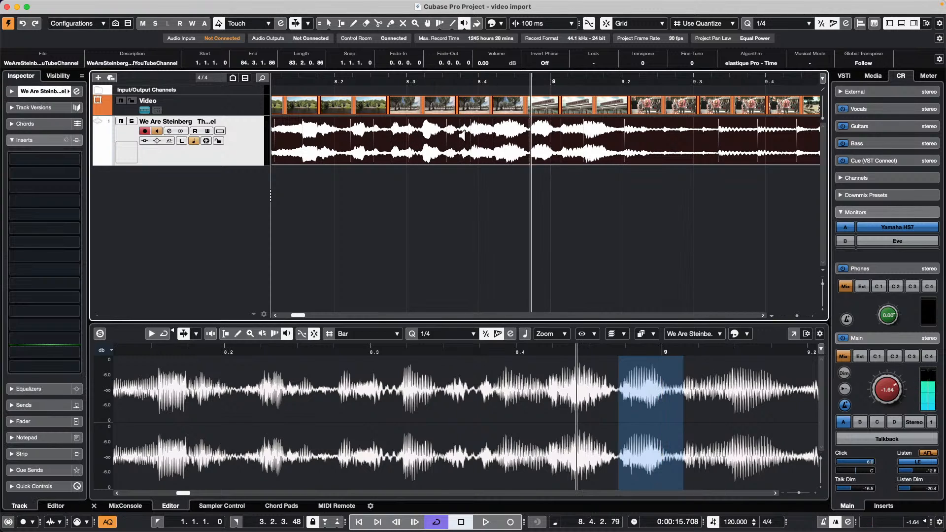
pyautogui.click(451, 136)
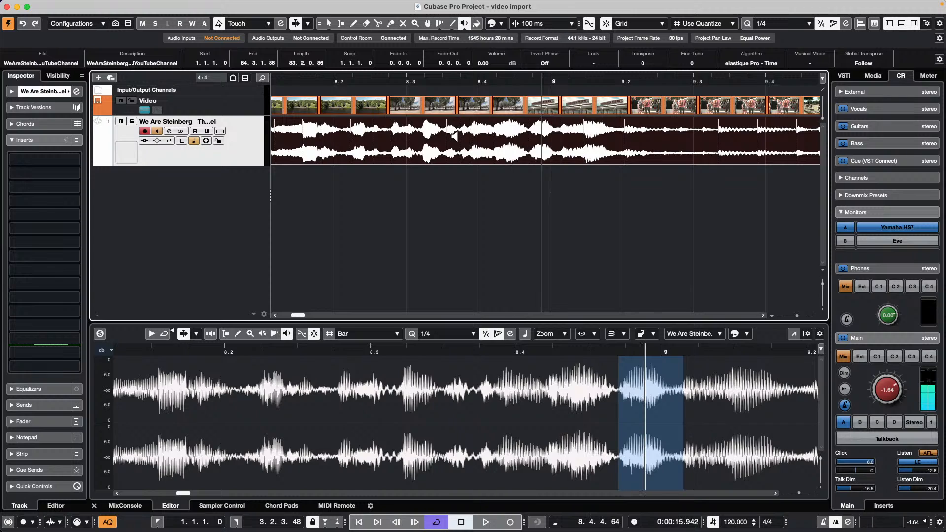
pyautogui.click(452, 136)
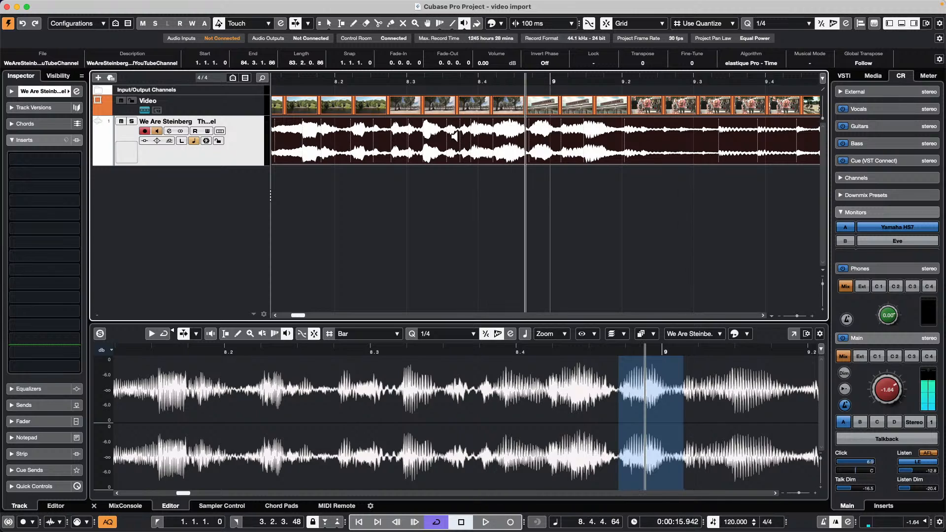
pyautogui.click(437, 405)
pyautogui.click(229, 417)
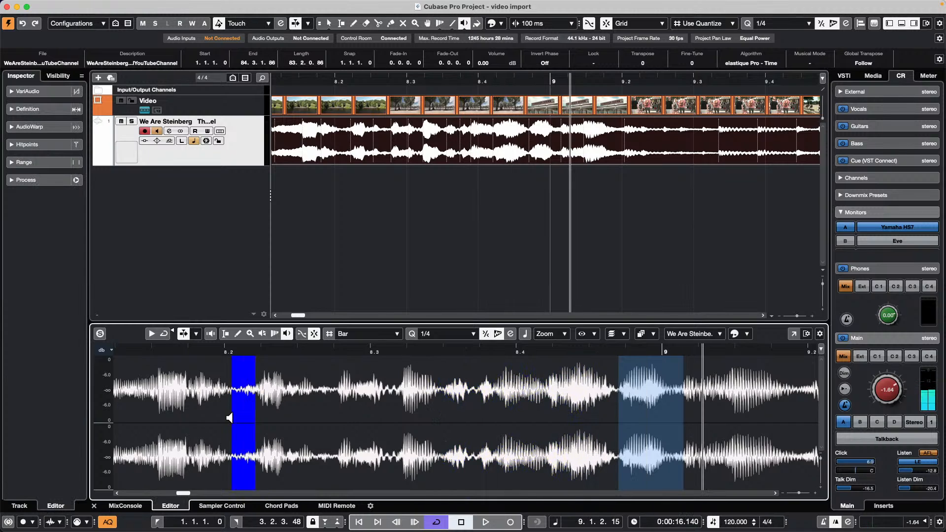
pyautogui.click(229, 418)
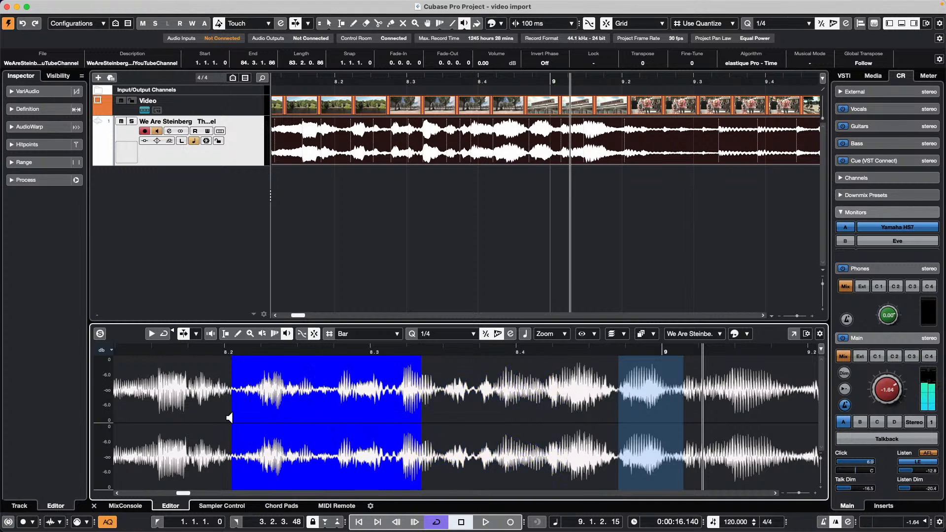
pyautogui.click(229, 418)
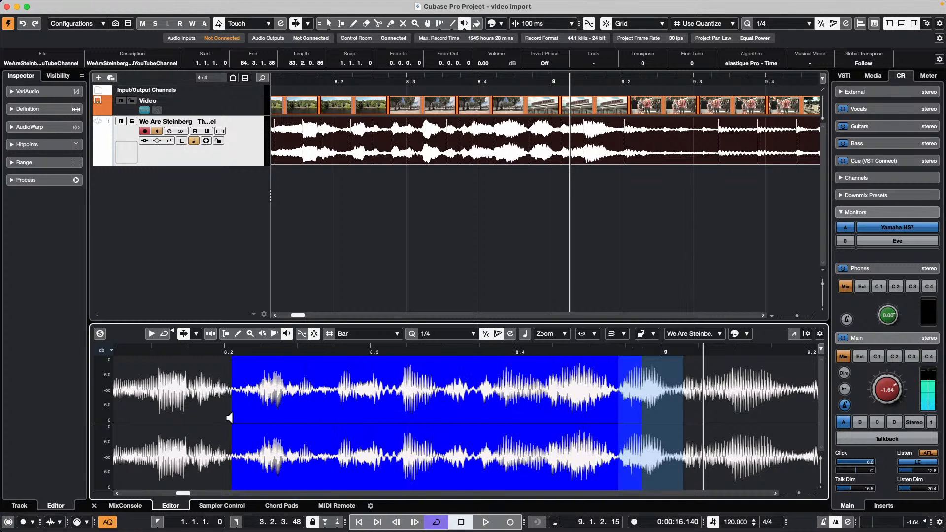
pyautogui.click(229, 418)
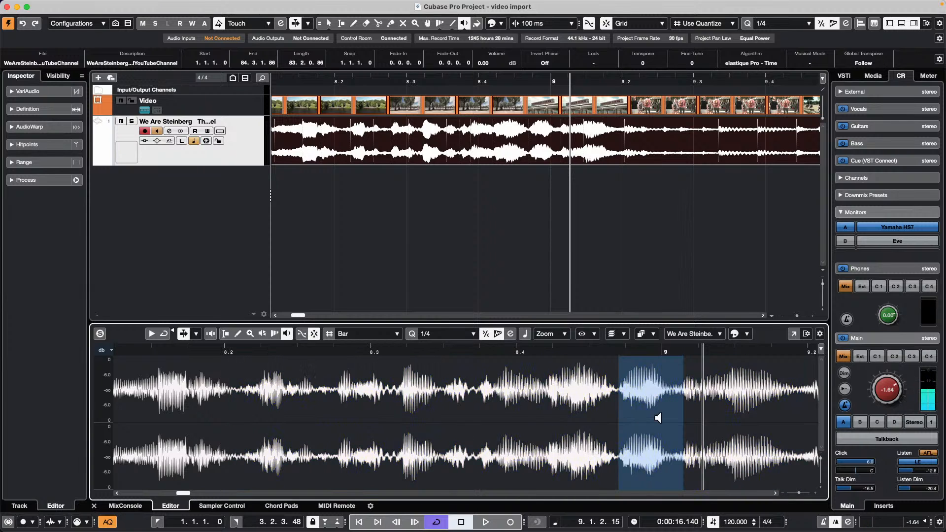
pyautogui.click(607, 420)
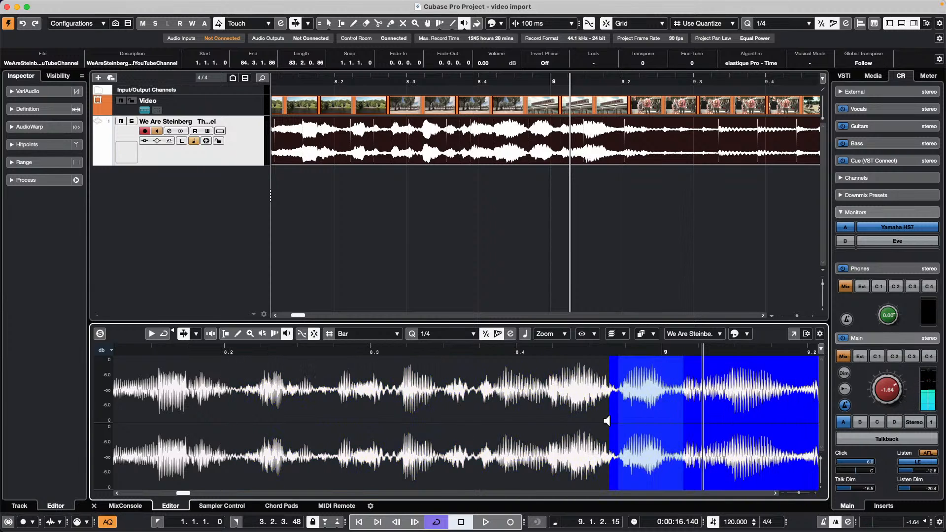
pyautogui.click(607, 420)
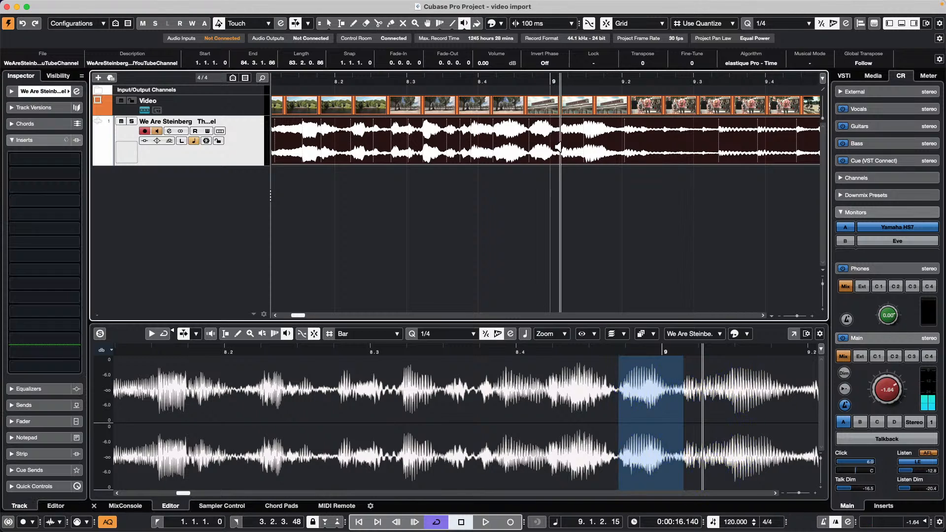
pyautogui.click(557, 152)
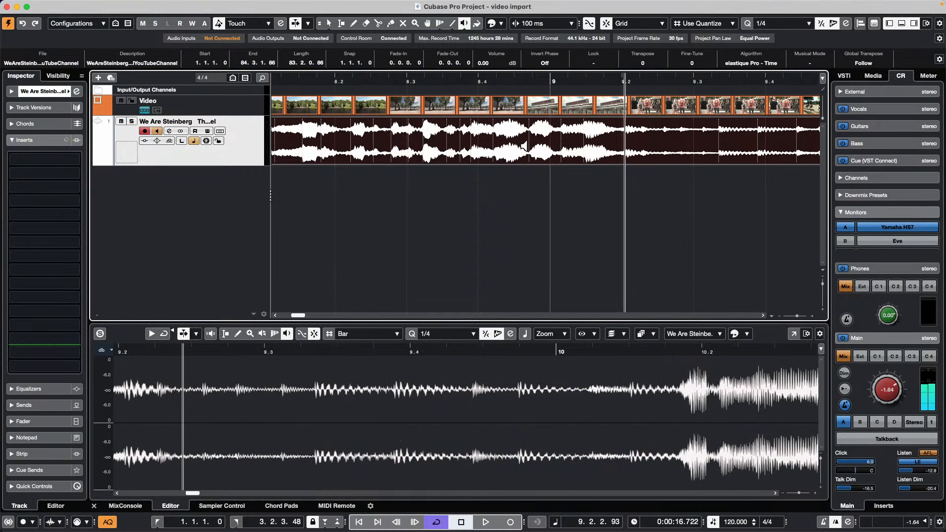
pyautogui.click(681, 400)
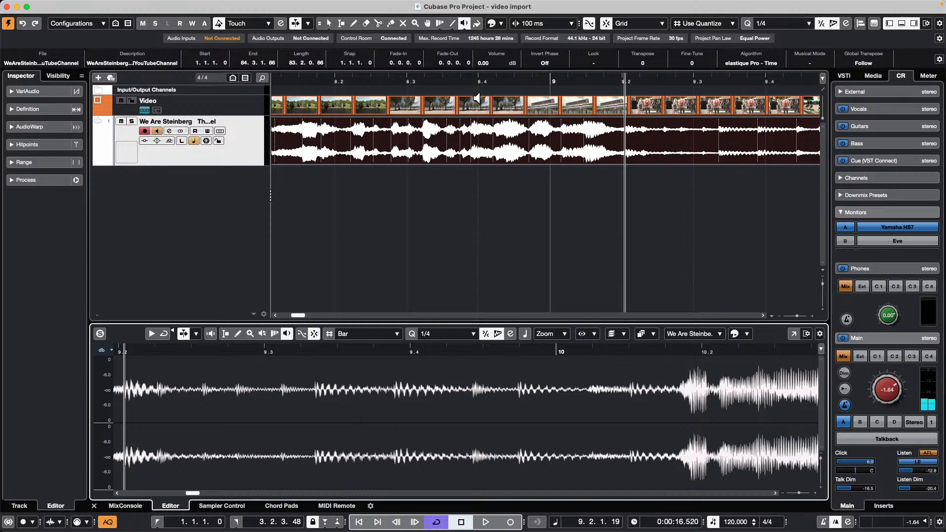
pyautogui.moveTo(512, 75); pyautogui.dragTo(509, 42)
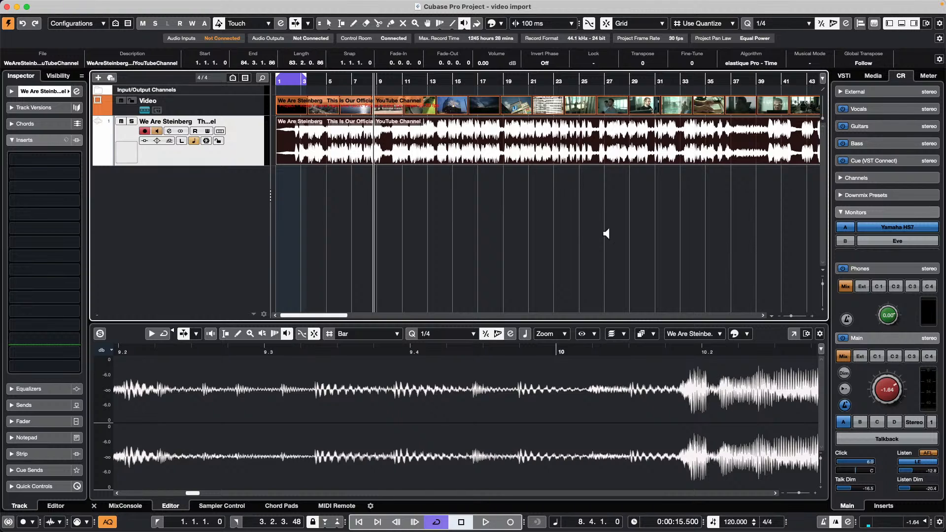
# - Add a Chord Track and draw a chord event at bar 7 with the Pencil
pyautogui.rightClick(209, 190)
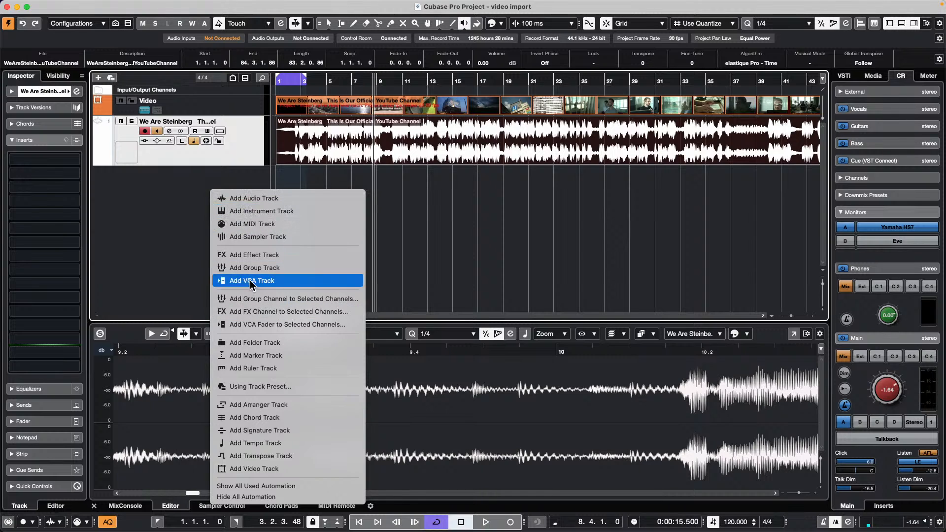
pyautogui.click(292, 419)
pyautogui.rightClick(348, 181)
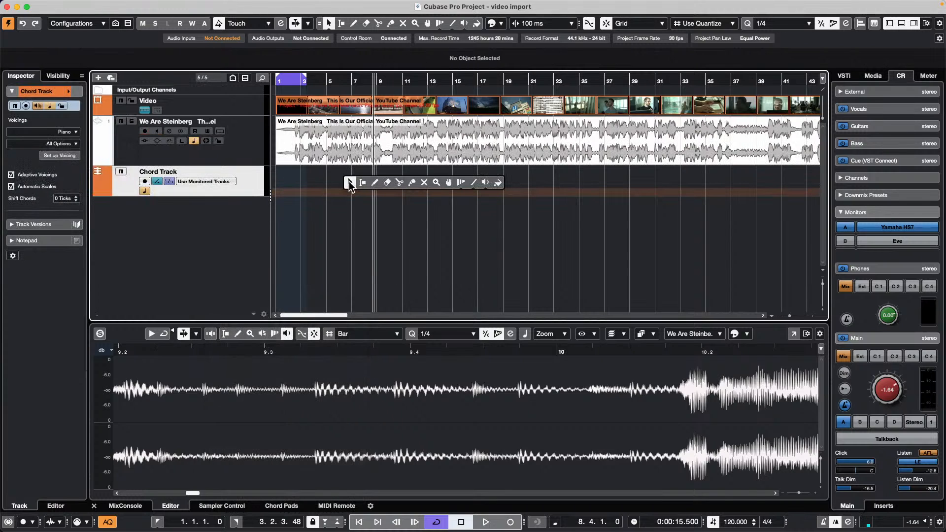
pyautogui.click(373, 182)
pyautogui.click(352, 178)
pyautogui.press('1')
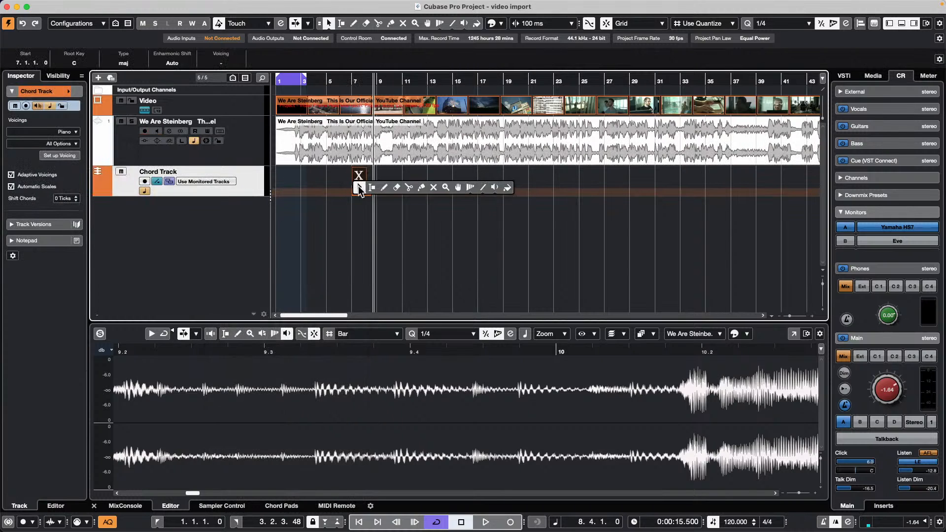
# - Set the chord event to Cmin7/b5: root C, diminished type, with the 7th
pyautogui.doubleClick(360, 175)
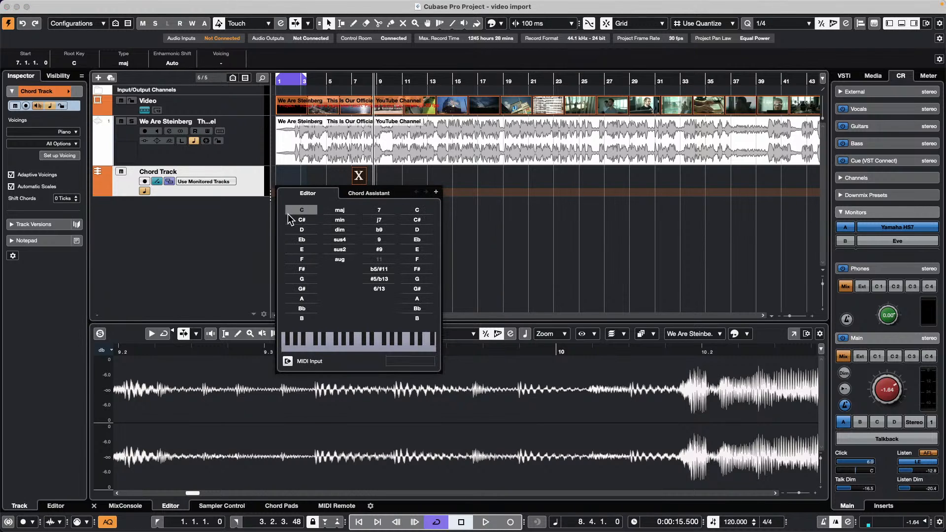
pyautogui.click(301, 210)
pyautogui.click(339, 229)
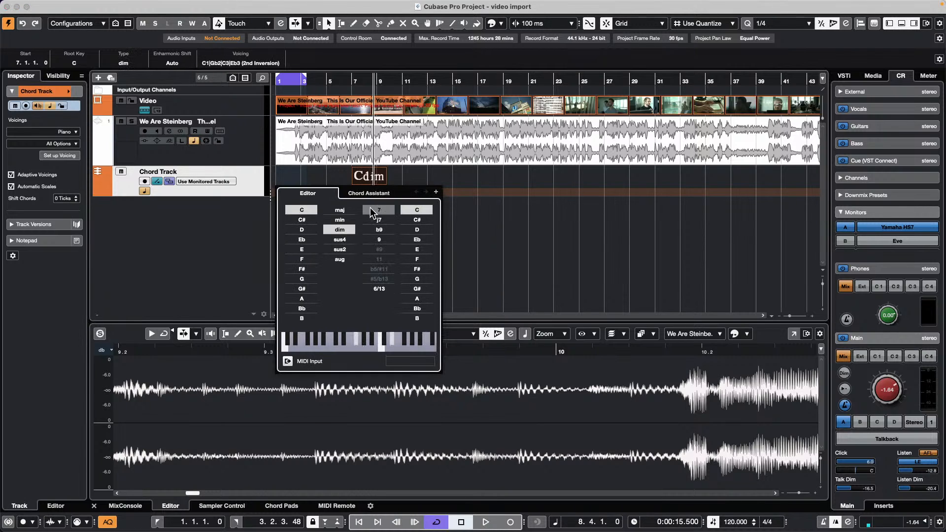
pyautogui.click(373, 212)
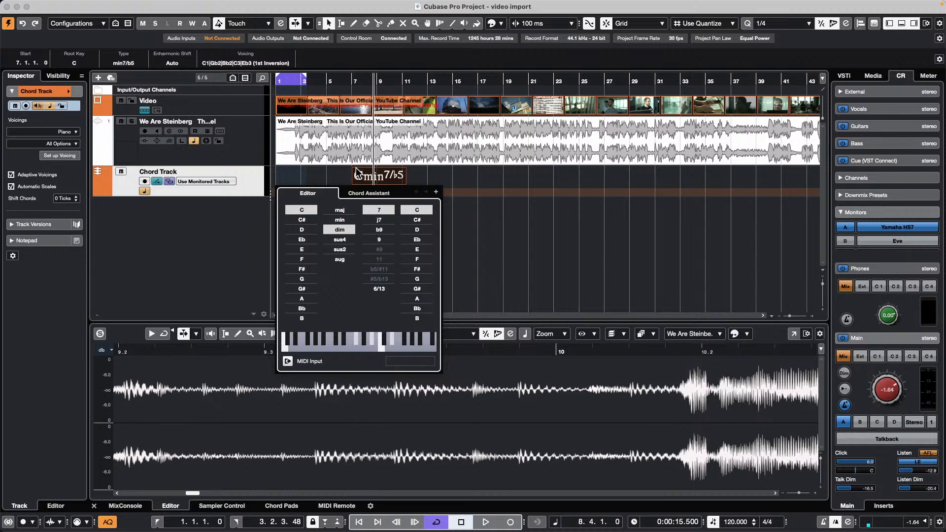
pyautogui.click(331, 180)
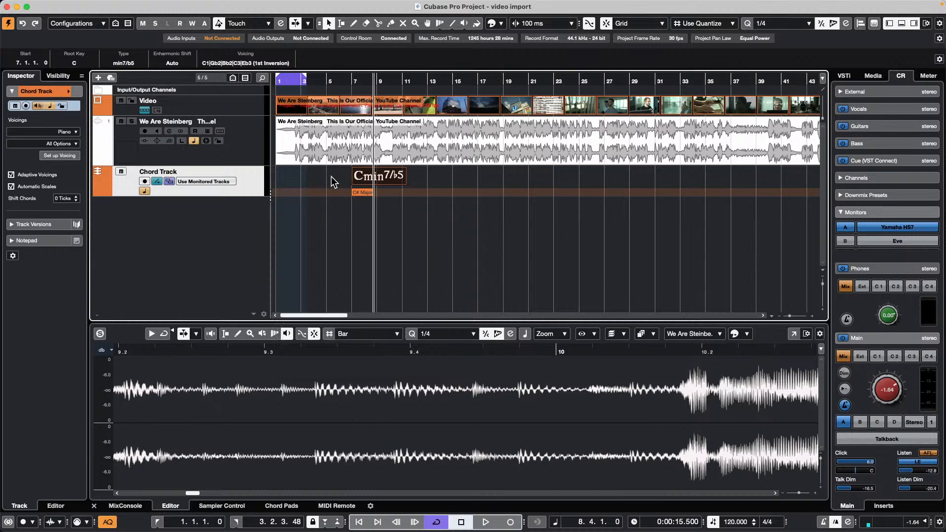
# - Enlarge the chord track, set the chord type to dim, and set Enharmonic Shift to flats
pyautogui.moveTo(346, 80); pyautogui.dragTo(345, 131)
pyautogui.moveTo(214, 195); pyautogui.dragTo(214, 245)
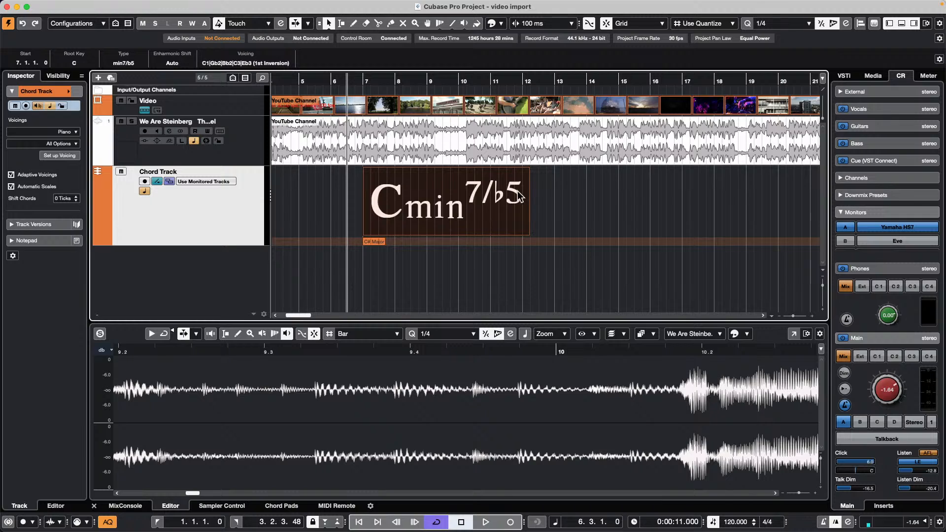
pyautogui.click(132, 63)
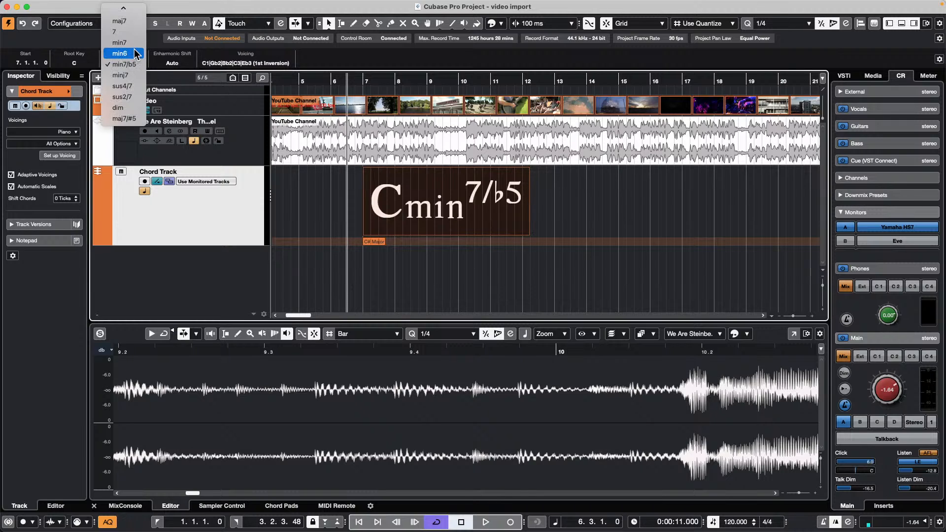
pyautogui.moveTo(124, 7)
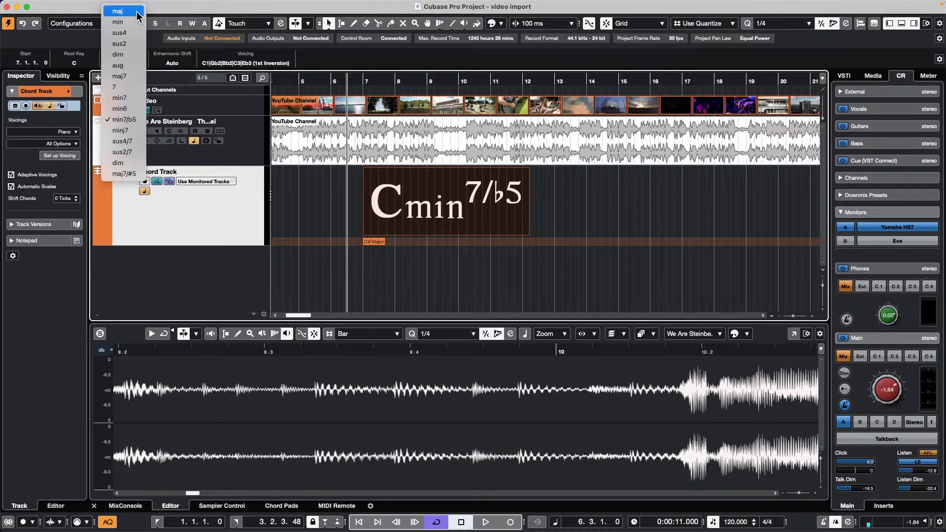
pyautogui.click(135, 163)
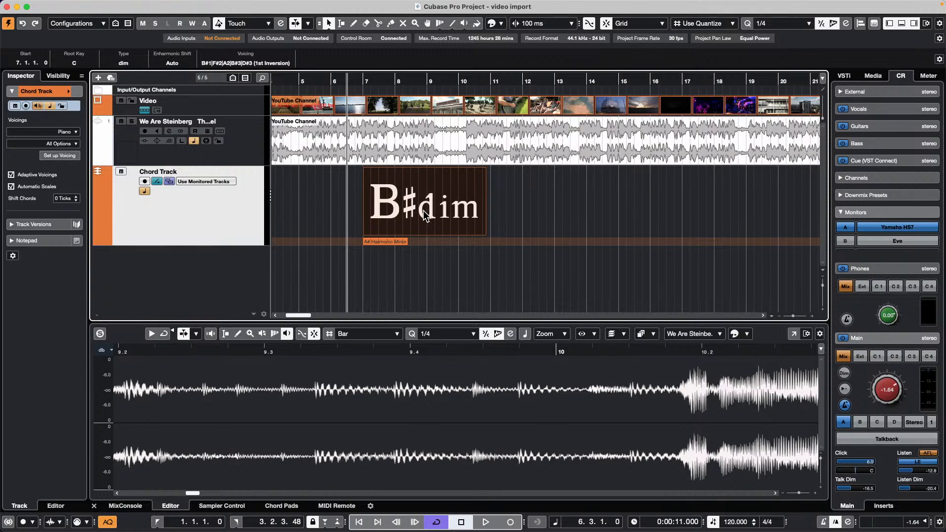
pyautogui.click(172, 63)
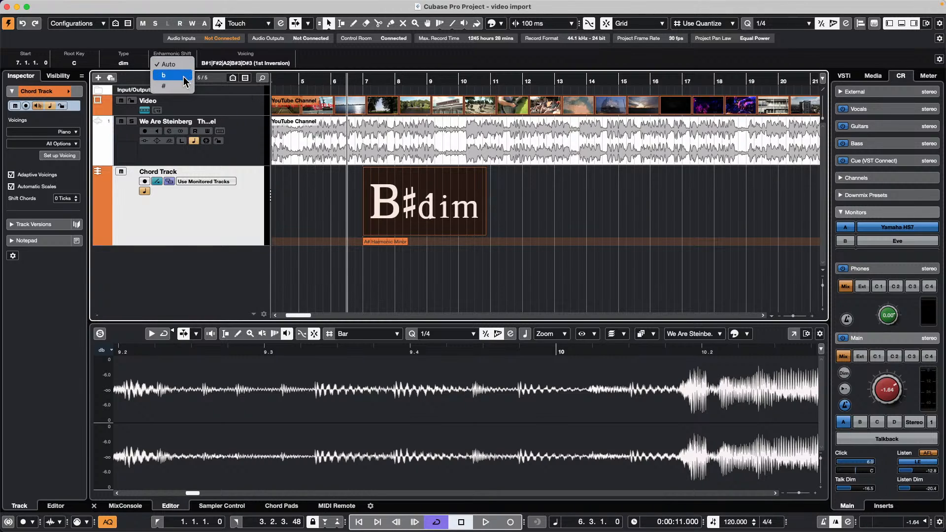
pyautogui.click(183, 75)
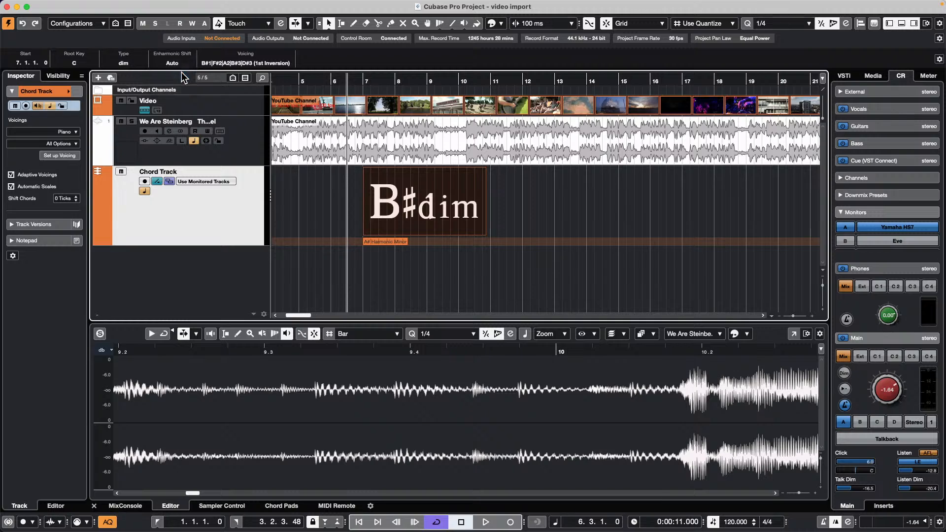
# - Re-edit the chord back to Cmin7/b5 by adjusting its 7th and 13th tensions
pyautogui.doubleClick(450, 202)
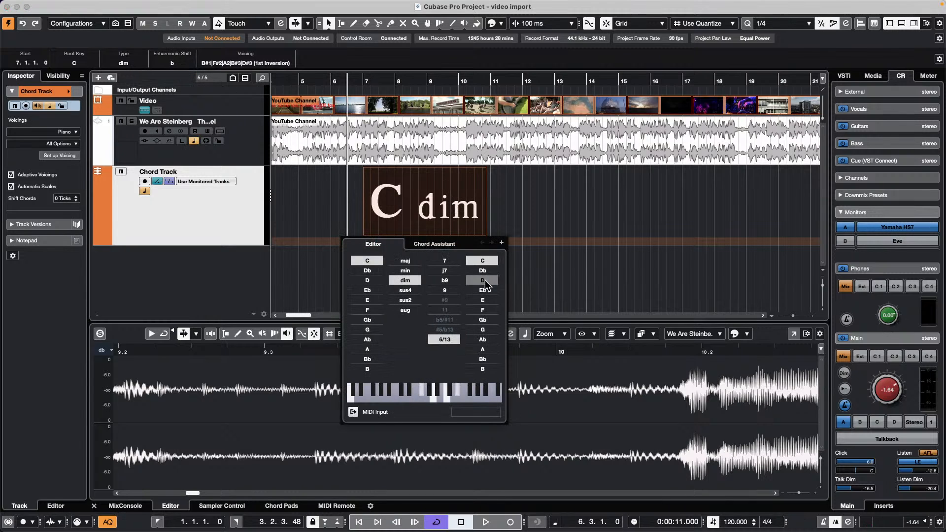
pyautogui.click(446, 261)
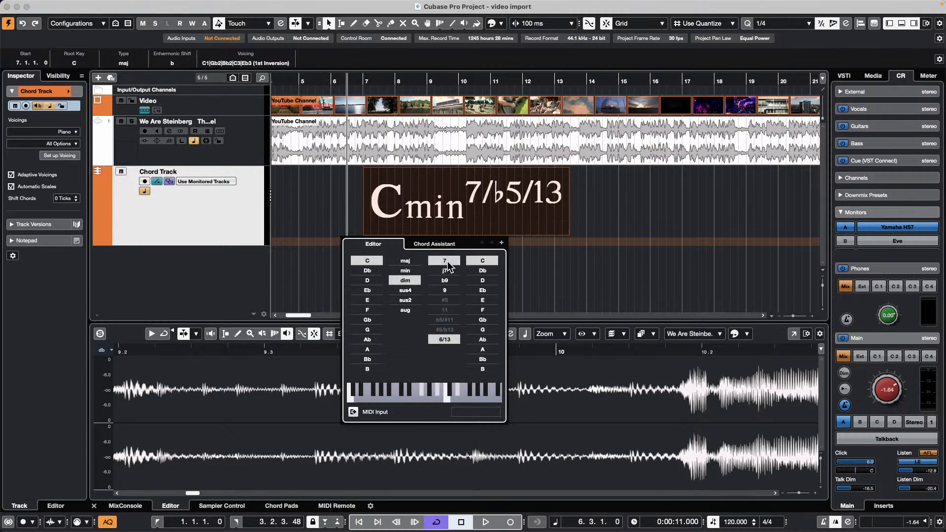
pyautogui.click(454, 340)
pyautogui.click(448, 263)
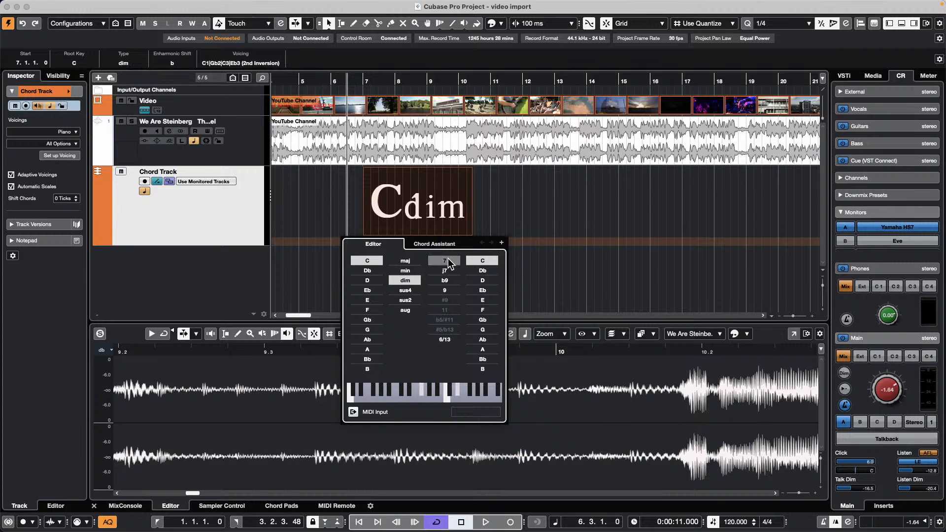
pyautogui.click(449, 263)
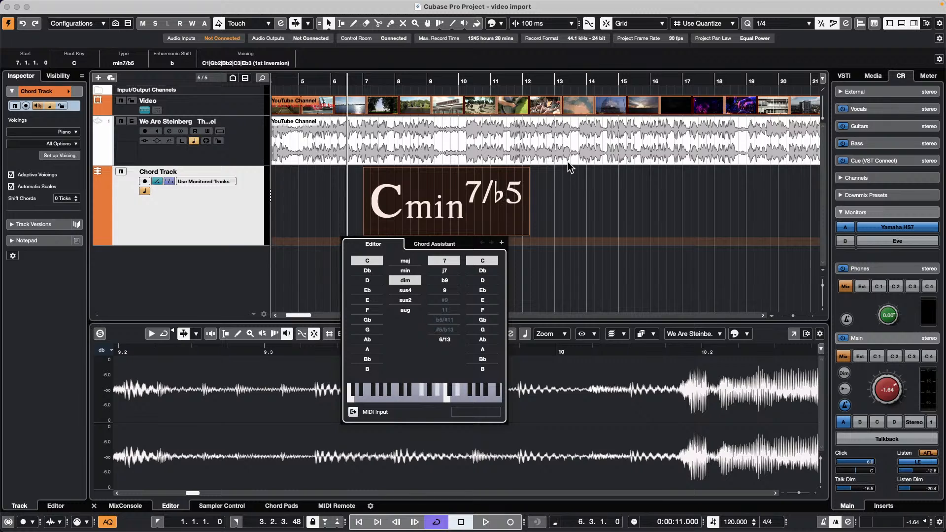
pyautogui.click(566, 202)
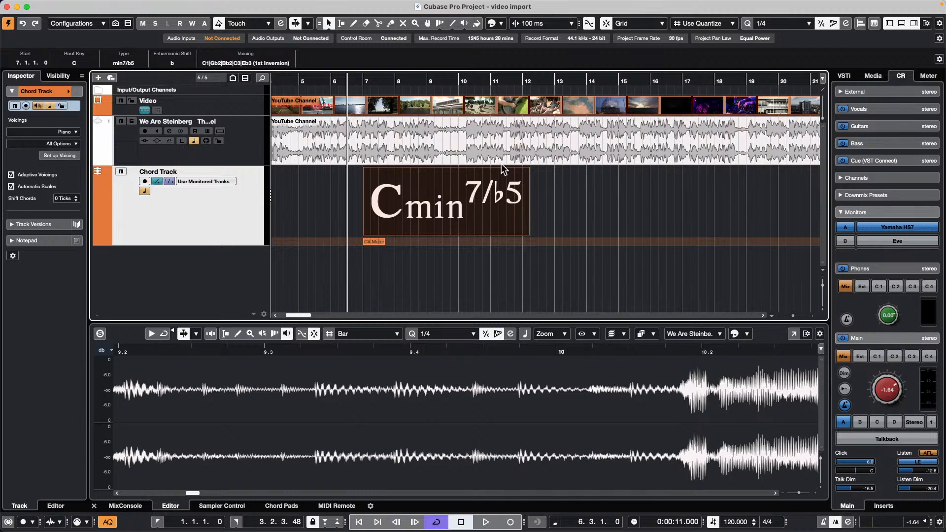
# - Draw a chord event at bar 16 and set it to C6 in the Chord Editor
pyautogui.rightClick(625, 204)
pyautogui.click(651, 203)
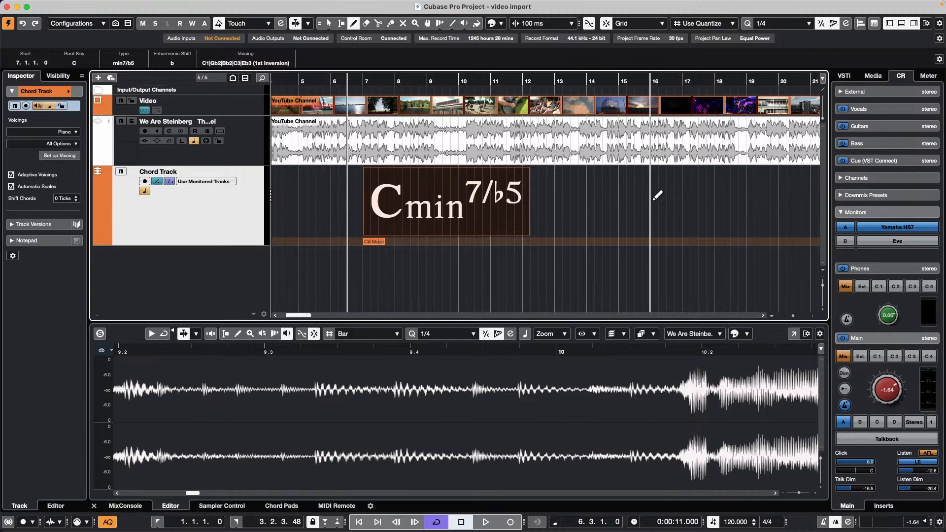
pyautogui.click(657, 195)
pyautogui.press('1')
pyautogui.doubleClick(682, 201)
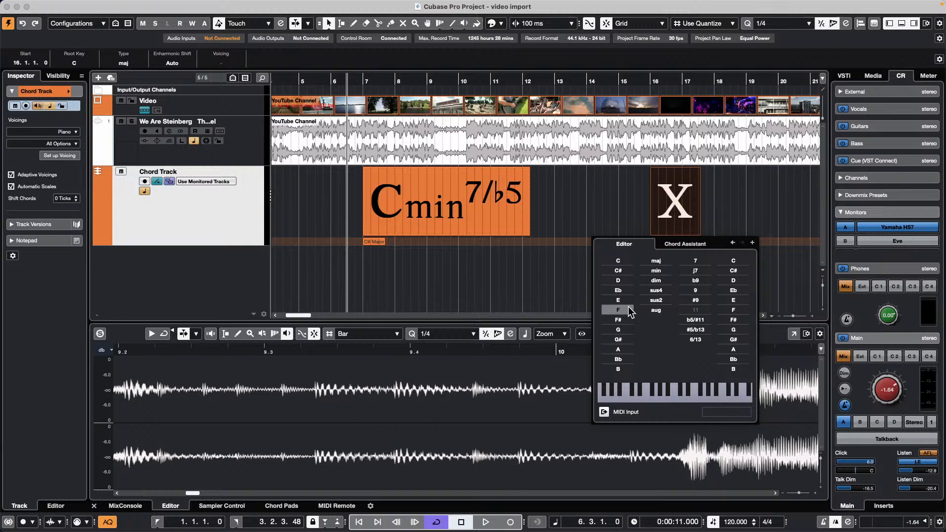
pyautogui.click(625, 261)
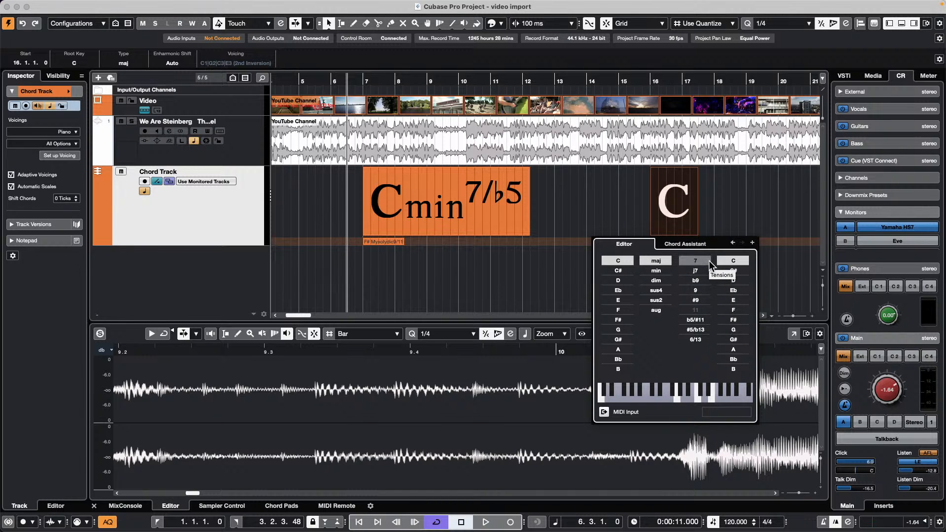
pyautogui.click(705, 339)
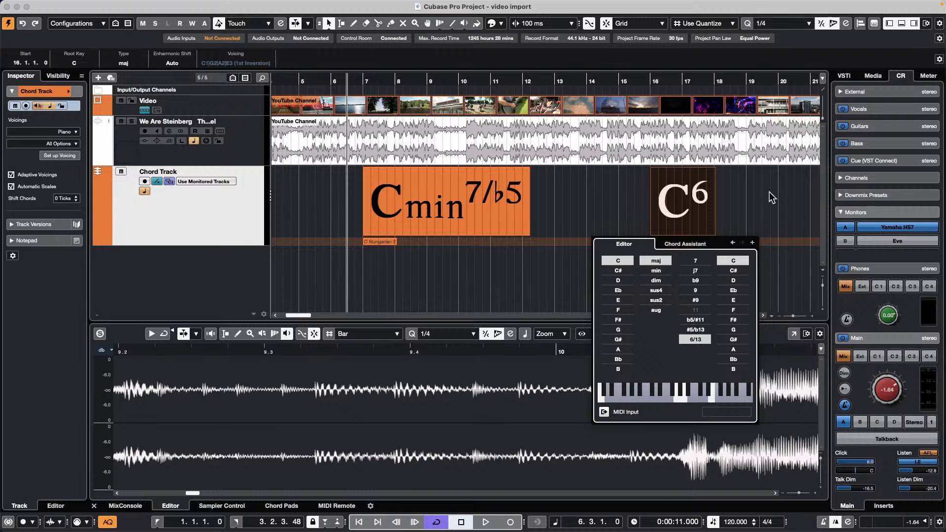
# - Add a chord event at bar 19 and make it a C9 chord
pyautogui.rightClick(746, 207)
pyautogui.click(776, 208)
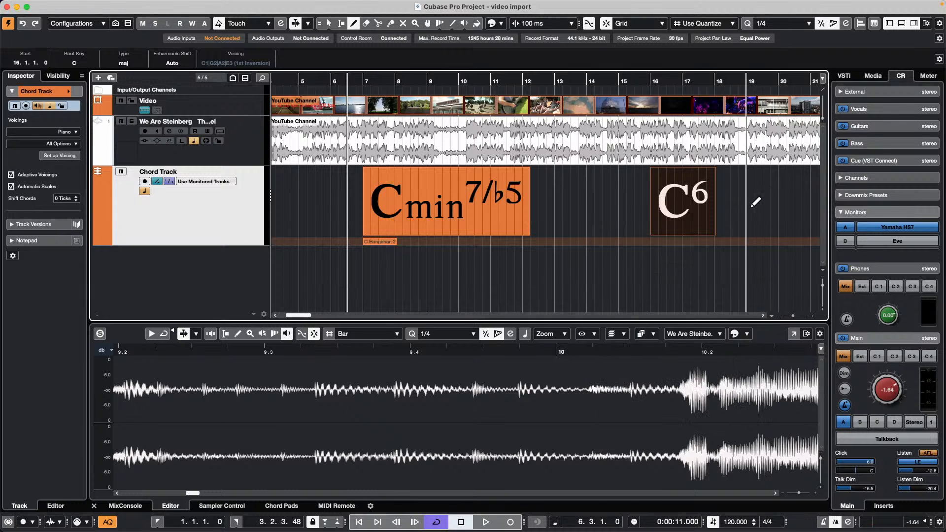
pyautogui.click(747, 207)
pyautogui.rightClick(751, 208)
pyautogui.click(751, 208)
pyautogui.doubleClick(771, 205)
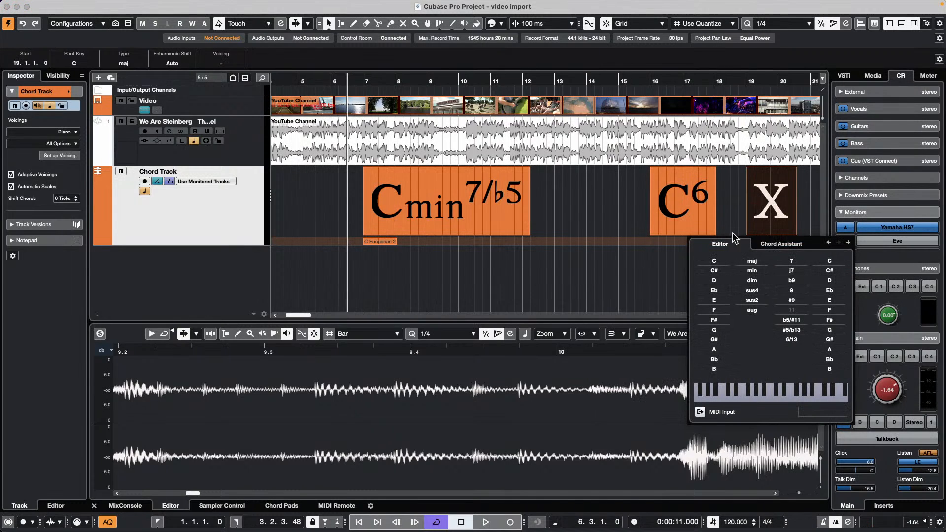
pyautogui.click(797, 292)
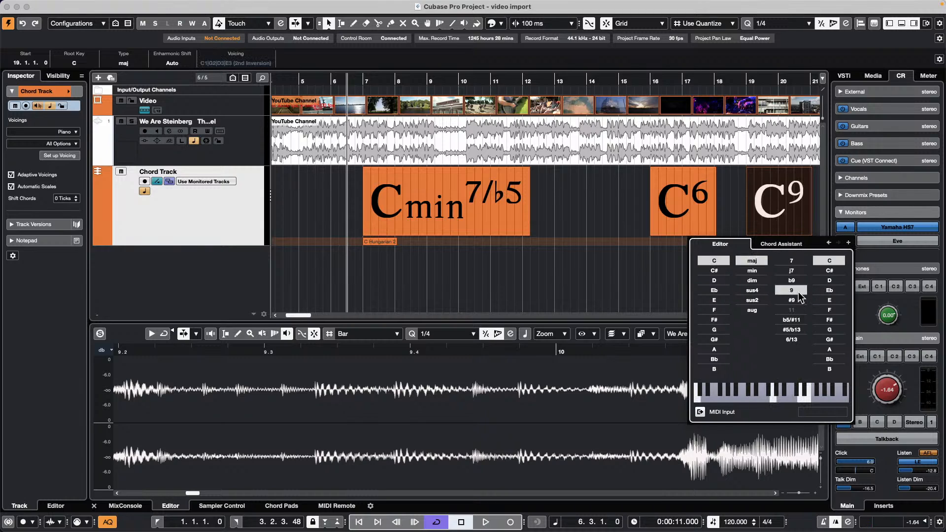
# - Add a chord event at bar 25 and set it to C6/9
pyautogui.click(542, 79)
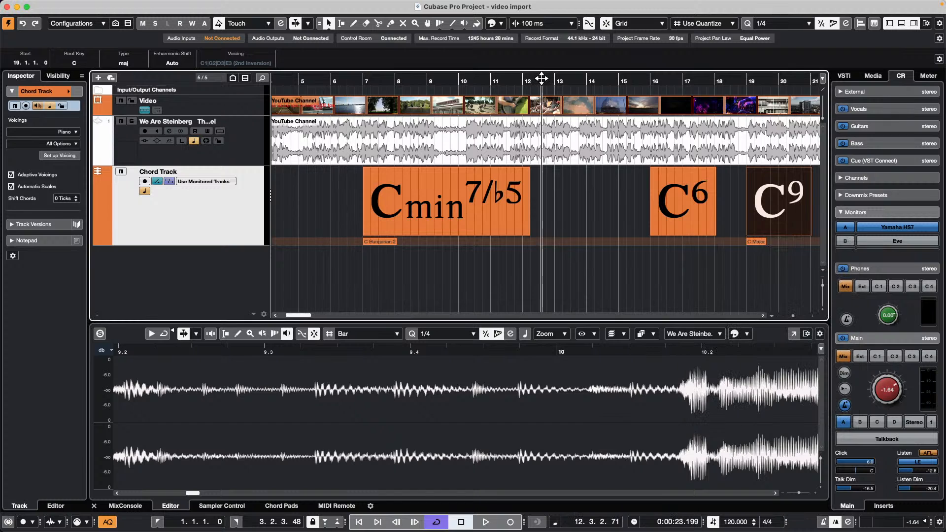
pyautogui.moveTo(541, 63); pyautogui.dragTo(542, 58)
pyautogui.rightClick(619, 200)
pyautogui.click(646, 200)
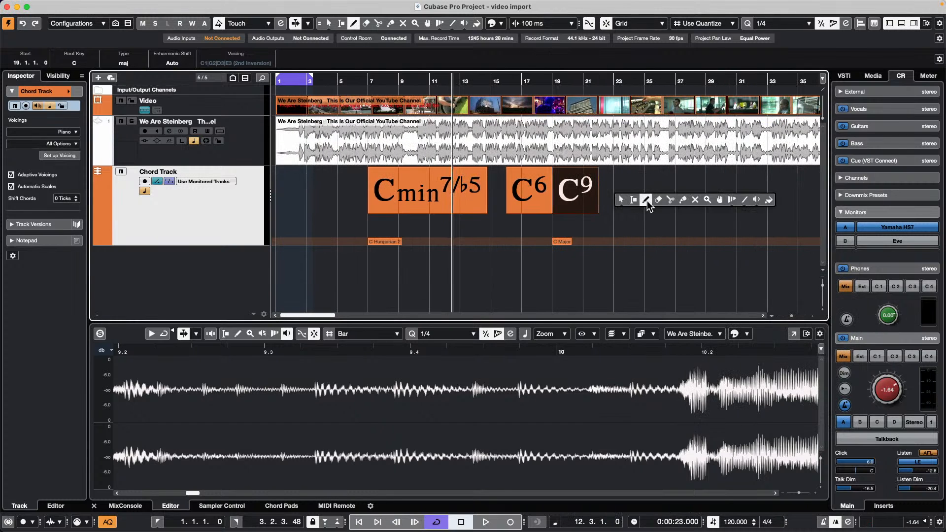
pyautogui.click(648, 200)
pyautogui.press('1')
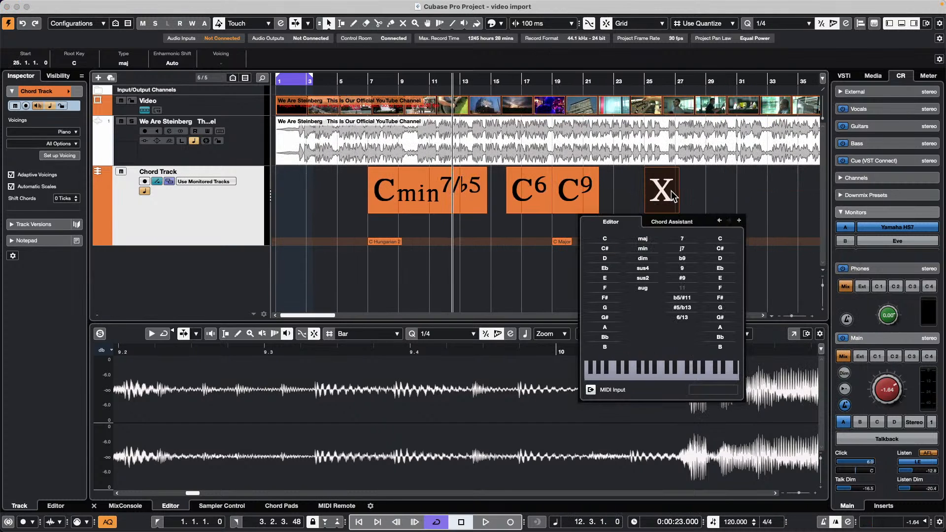
pyautogui.doubleClick(672, 197)
pyautogui.click(606, 238)
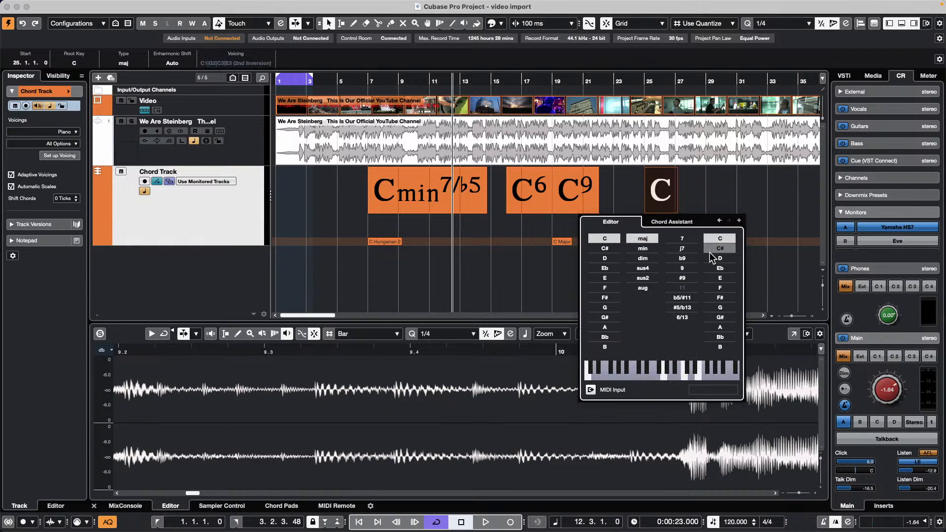
pyautogui.click(684, 317)
pyautogui.click(682, 268)
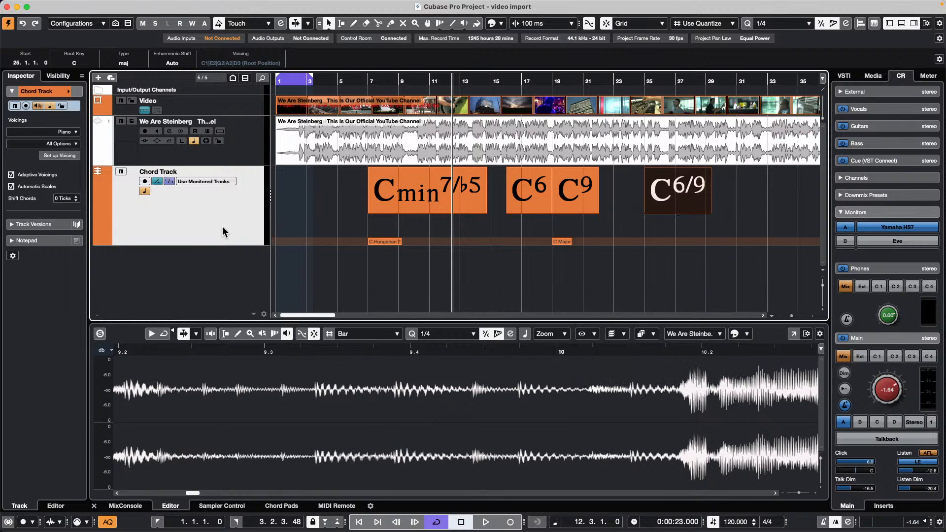
pyautogui.rightClick(205, 227)
pyautogui.moveTo(258, 230)
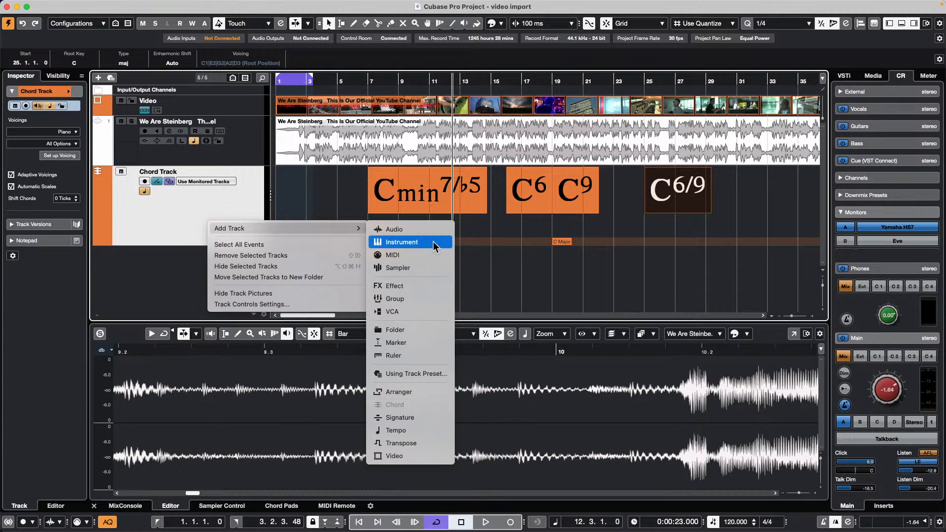
# - Add an instrument track with No VST Instrument
pyautogui.click(474, 229)
pyautogui.click(389, 231)
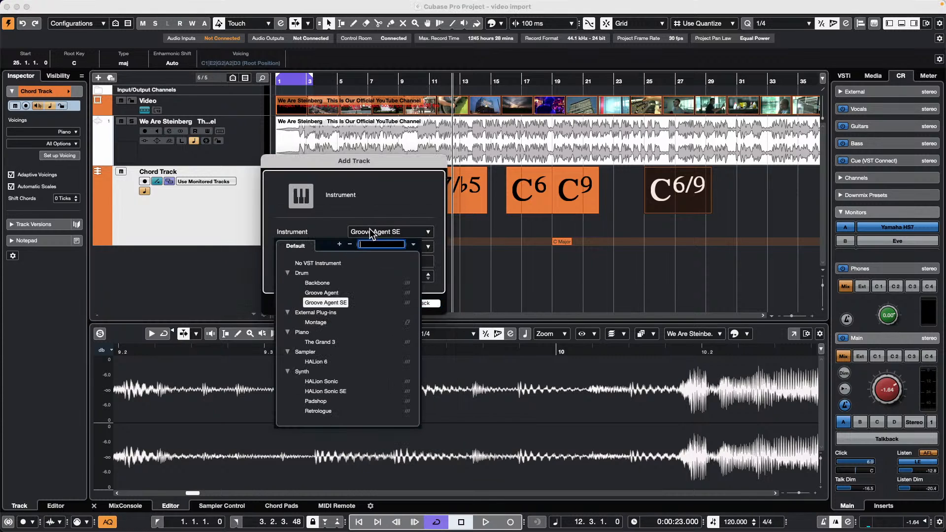
pyautogui.click(327, 263)
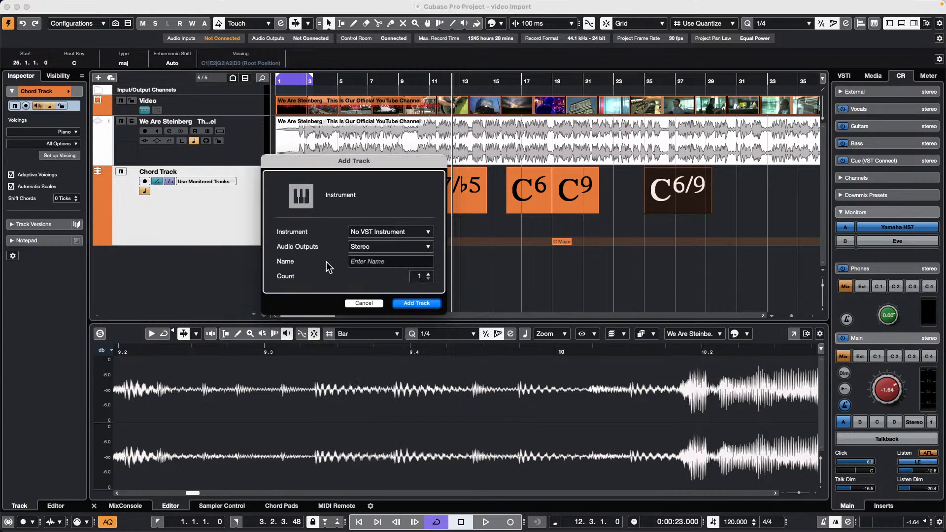
pyautogui.click(416, 304)
# - Draw an empty MIDI part from bar 2 to 35 and open it in the Score Editor
pyautogui.rightClick(350, 274)
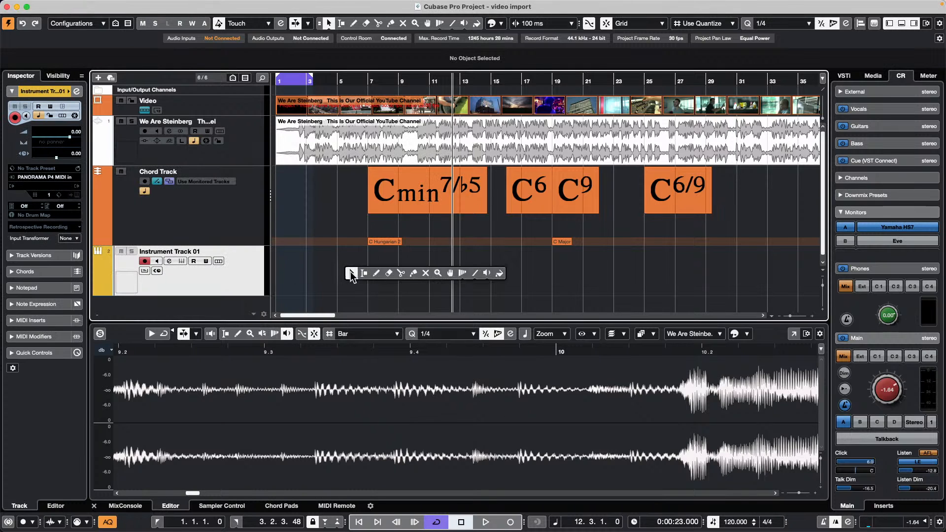
pyautogui.click(376, 273)
pyautogui.moveTo(297, 269); pyautogui.dragTo(805, 276)
pyautogui.press('super+r')
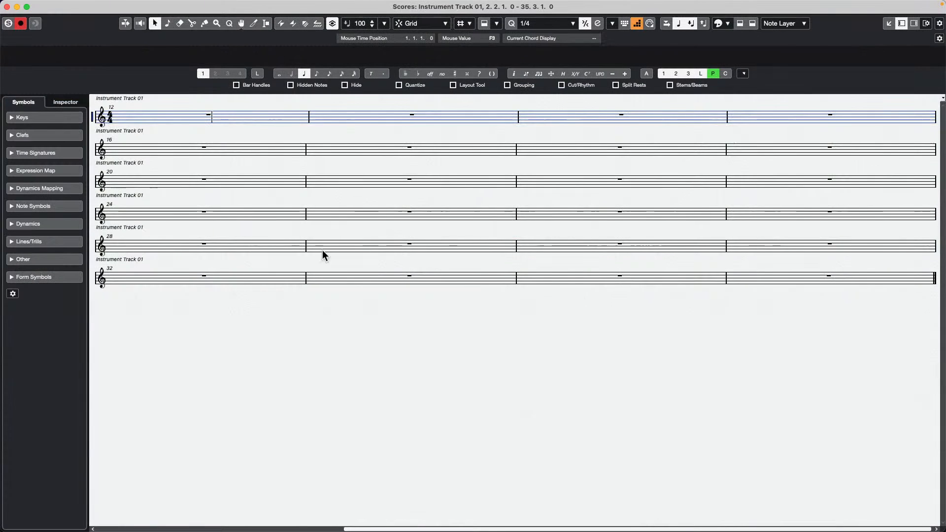
# - Show the chord symbols Cmin7/b5, C6, C9 and C6/9 above the staves and switch to Page Mode
pyautogui.click(168, 6)
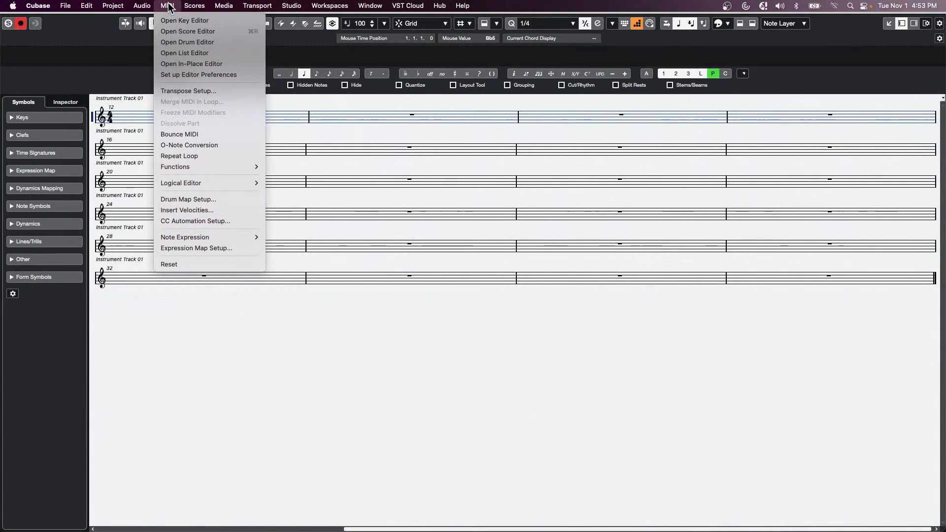
pyautogui.moveTo(244, 234)
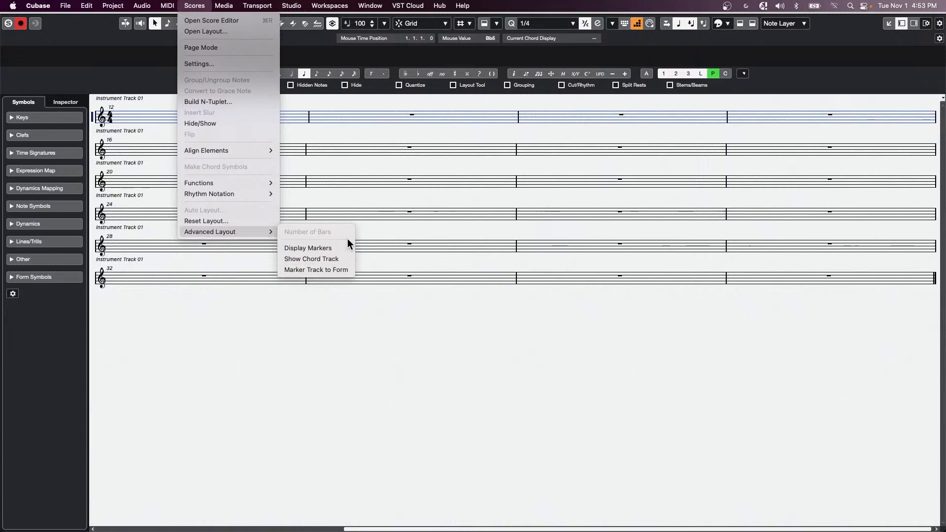
pyautogui.click(345, 258)
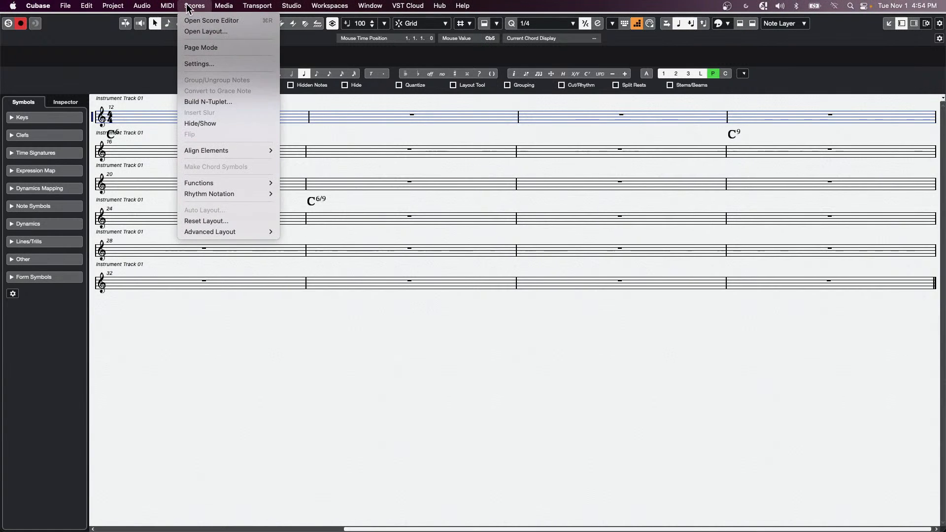
pyautogui.click(194, 5)
pyautogui.click(197, 47)
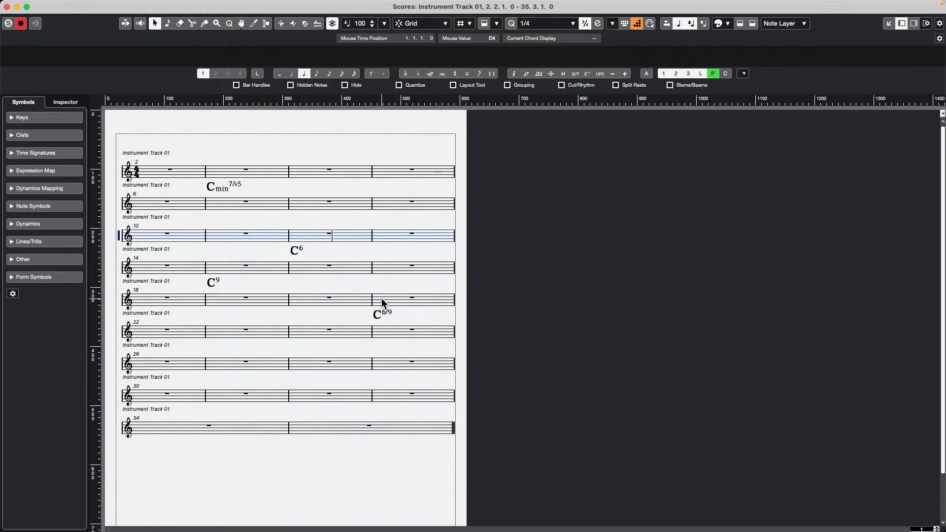
# - Close the Score Editor and add a group track named test
pyautogui.click(7, 6)
pyautogui.rightClick(228, 293)
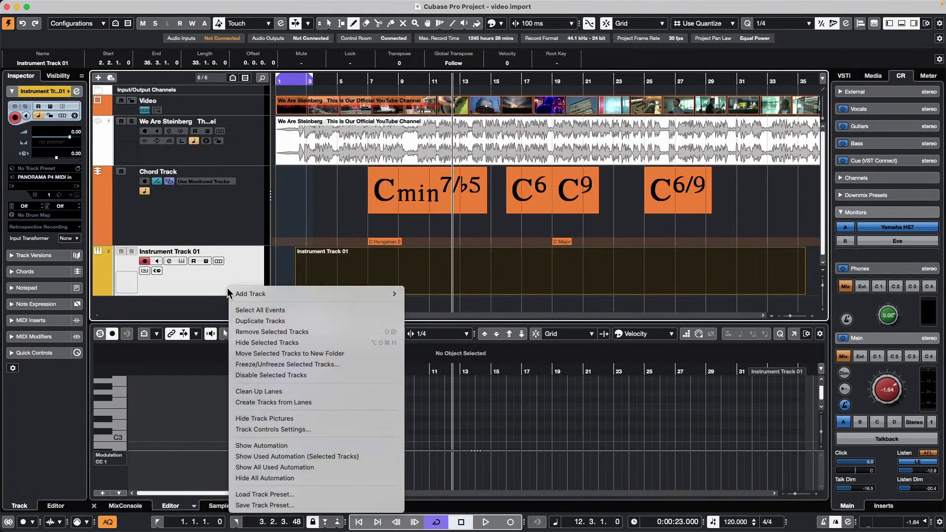
pyautogui.moveTo(234, 294)
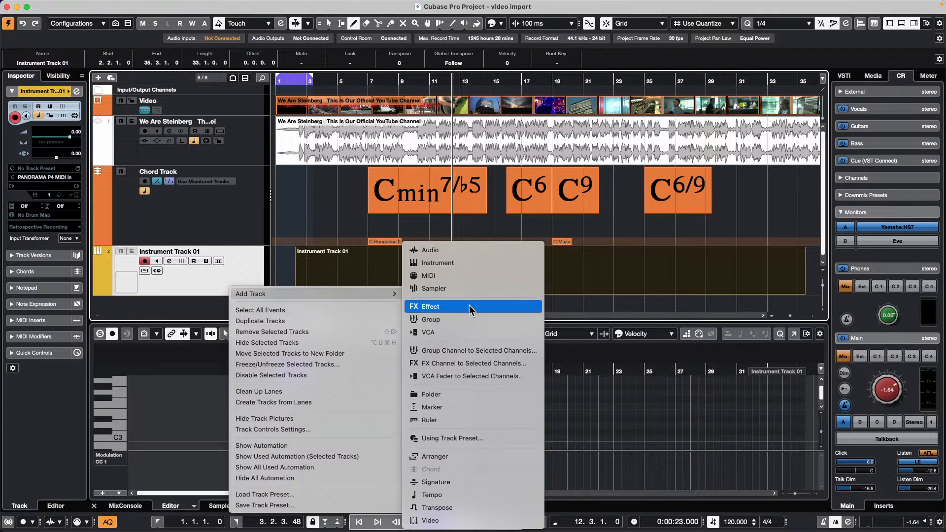
pyautogui.click(472, 319)
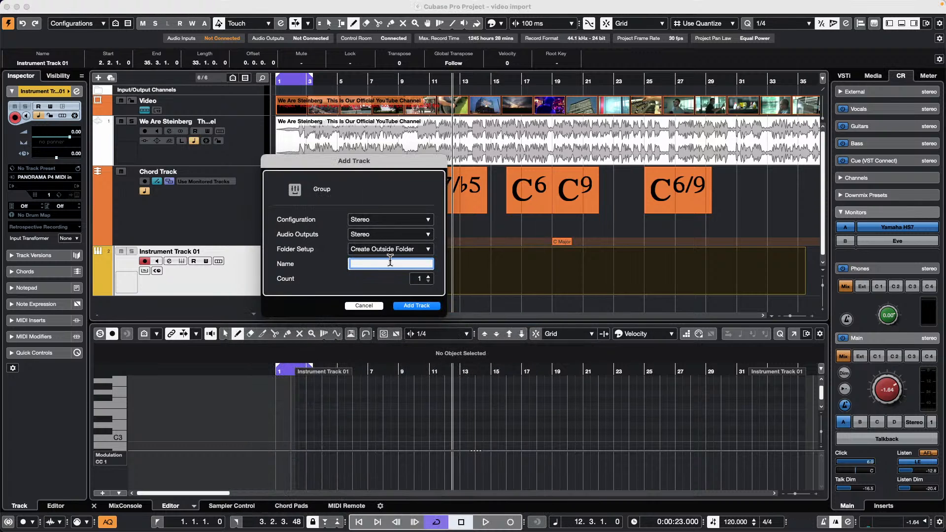
pyautogui.write('test')
pyautogui.press('Return')
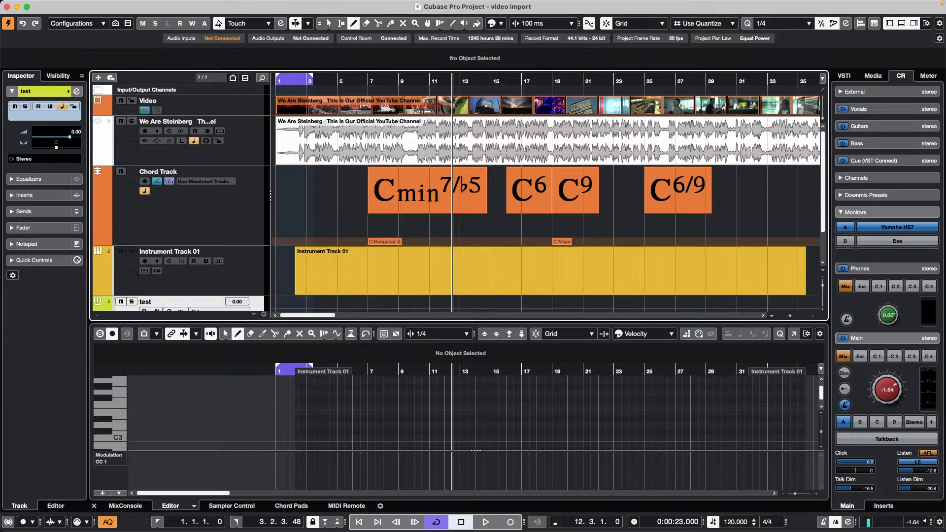
# - Add four audio tracks, Audio 01 to Audio 04
pyautogui.rightClick(209, 279)
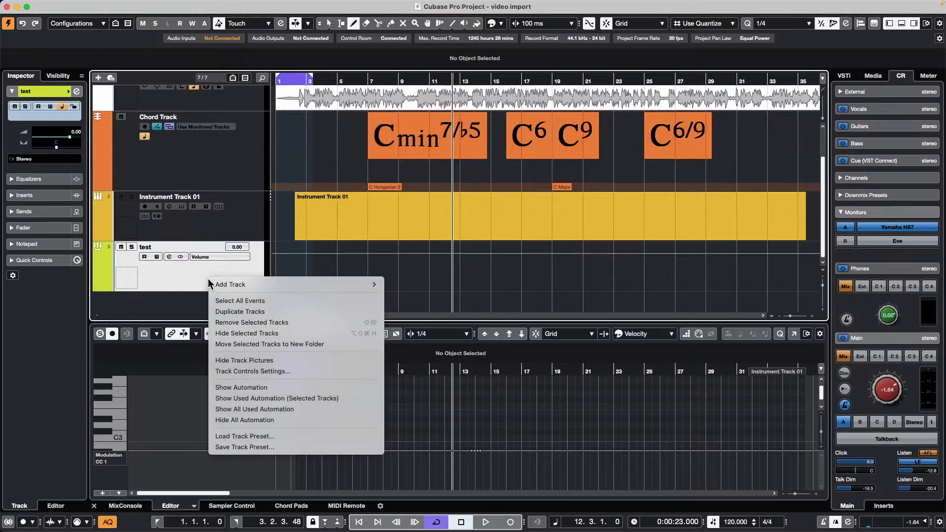
pyautogui.moveTo(345, 284)
pyautogui.click(423, 250)
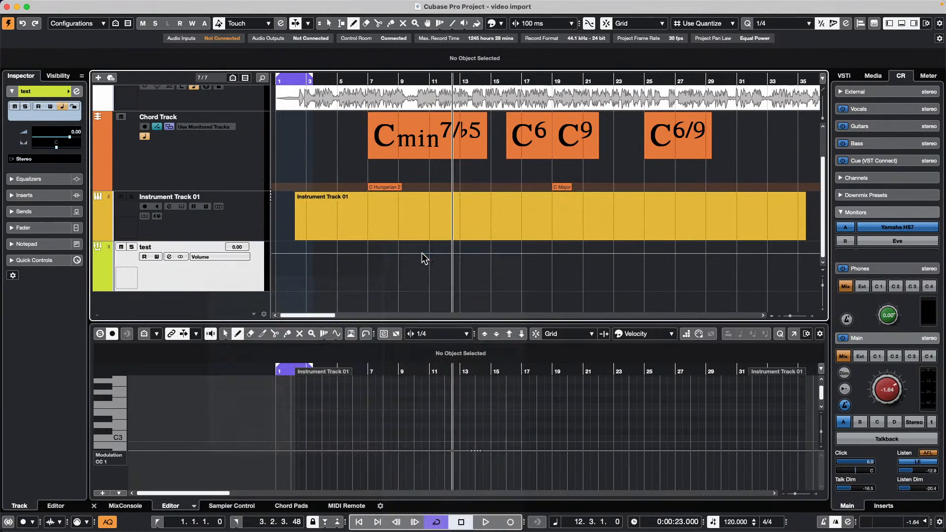
pyautogui.tripleClick(428, 289)
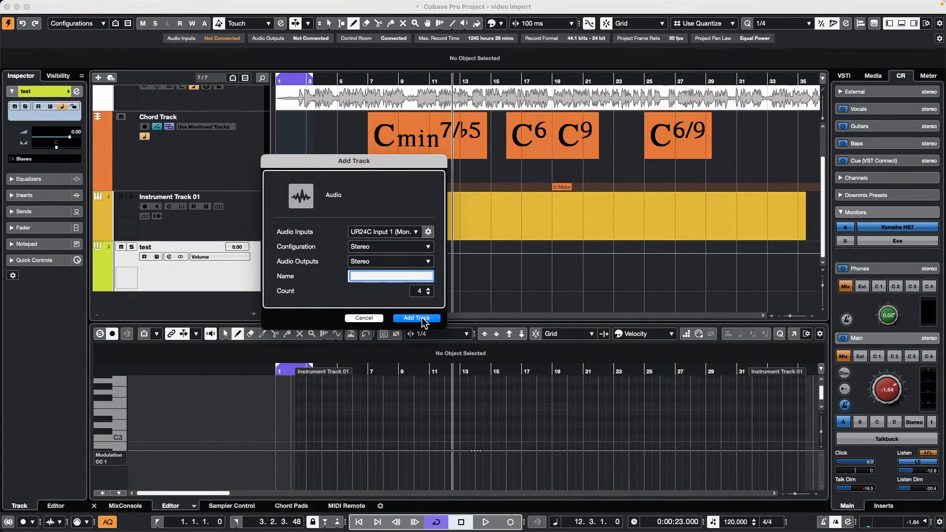
pyautogui.click(416, 317)
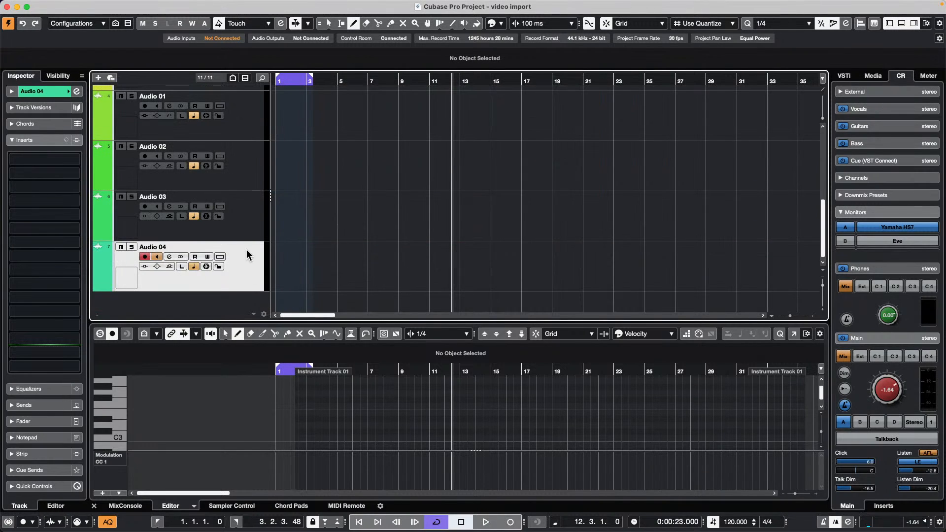
# - Select Audio 01–04 and set their Inspector output routing to Groups > test
pyautogui.scroll(1, 249, 261)
pyautogui.click(244, 158)
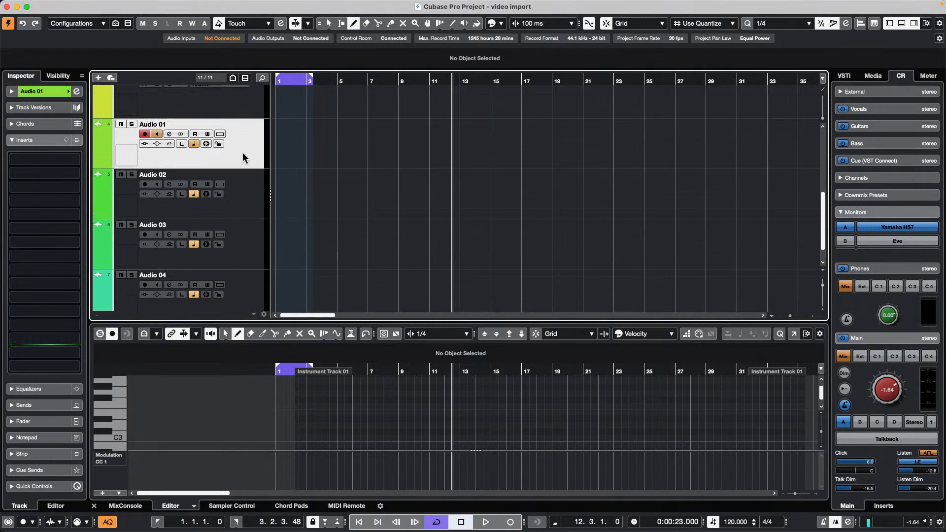
pyautogui.click(35, 92)
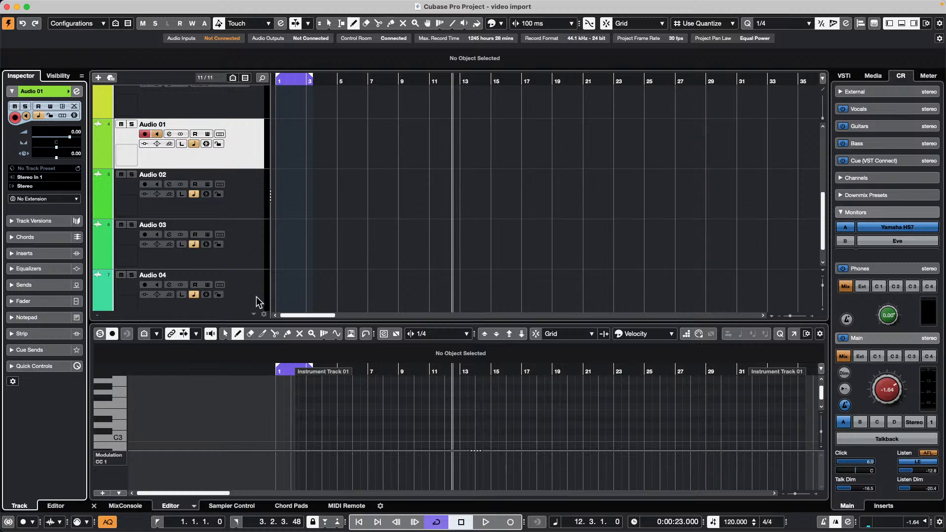
pyautogui.scroll(-1, 258, 297)
pyautogui.keyDown('shift'); pyautogui.click(220, 274); pyautogui.keyUp('shift')
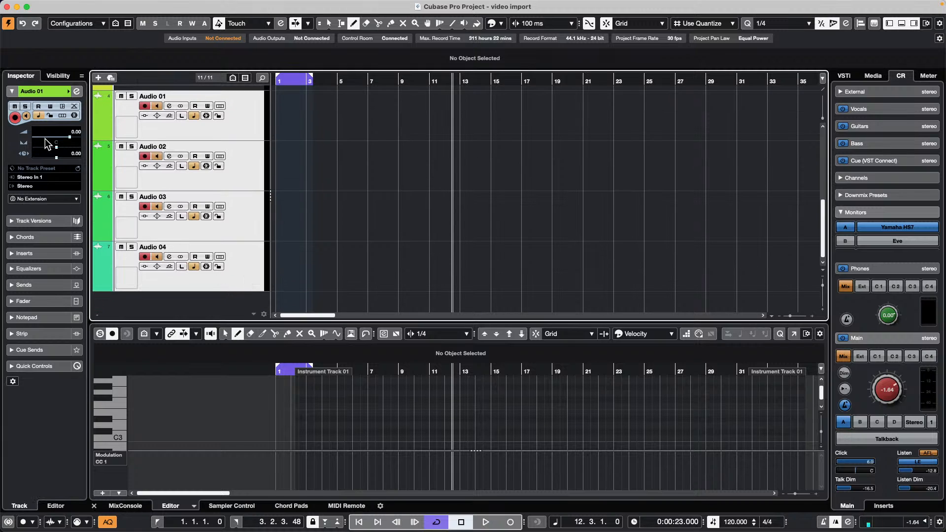
pyautogui.click(37, 185)
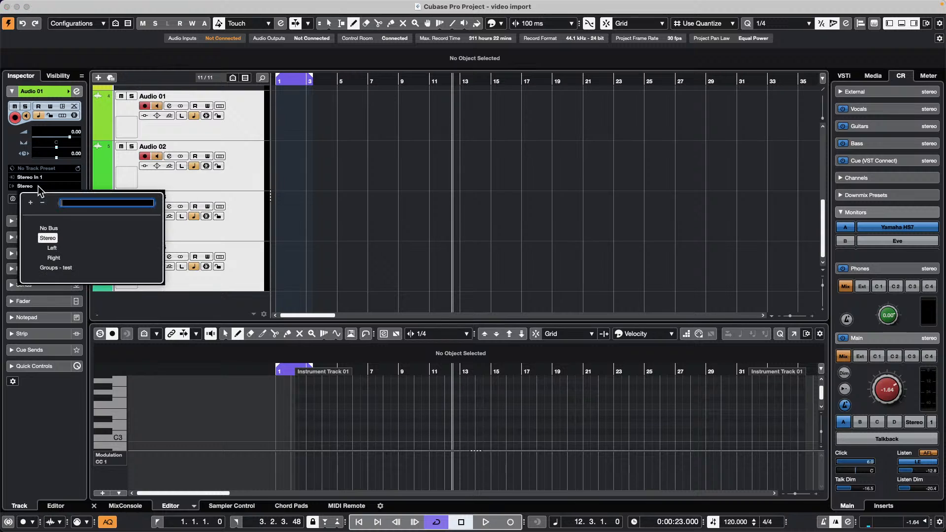
pyautogui.click(61, 269)
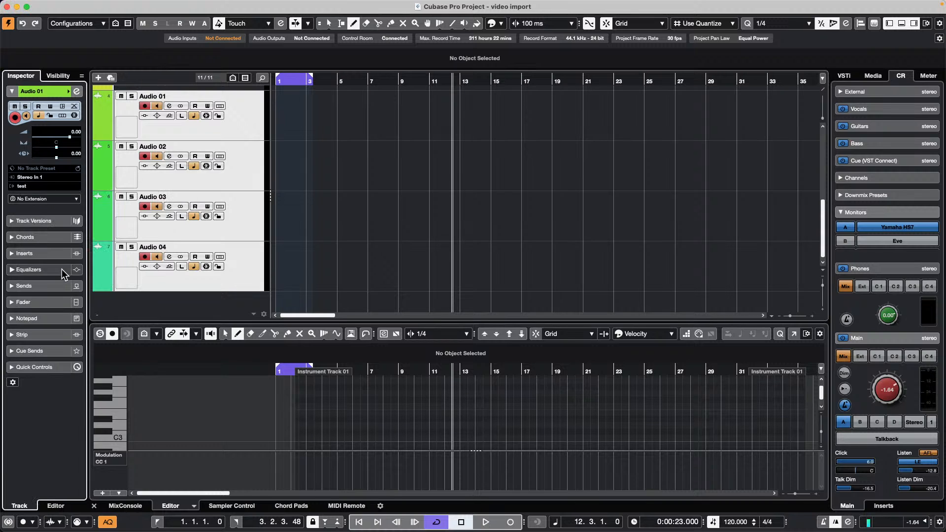
# - Check that Audio 01's output is routed to the test group, leaving it unchanged
pyautogui.click(236, 263)
pyautogui.click(245, 221)
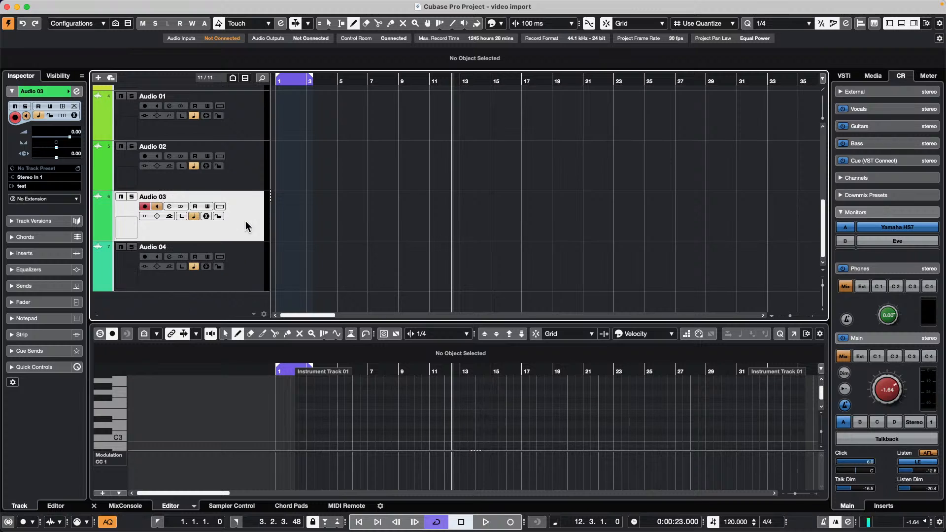
pyautogui.press('Up')
pyautogui.press('Up')
pyautogui.press('Up')
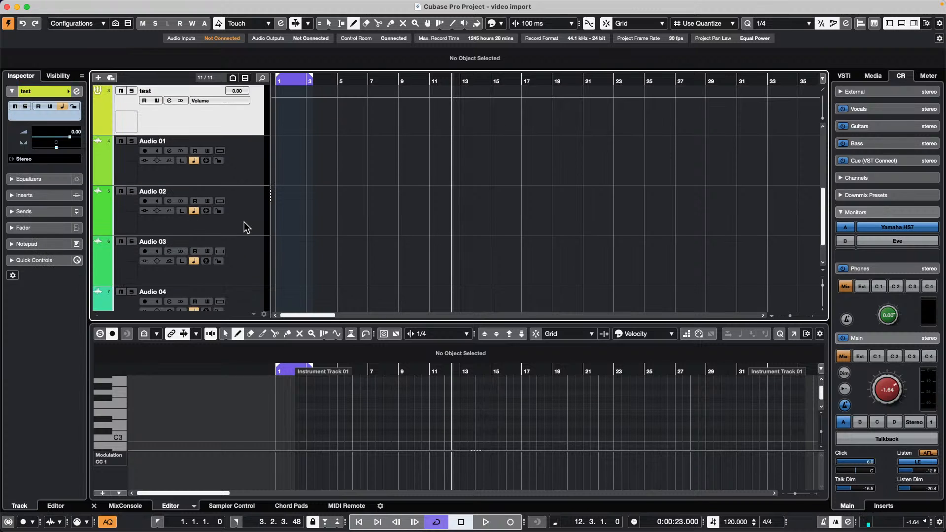
pyautogui.press('Down')
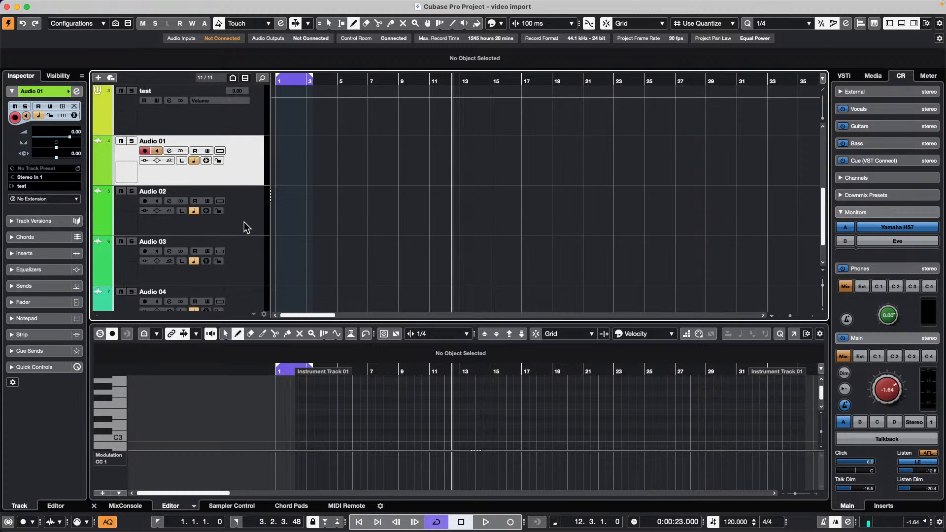
pyautogui.click(36, 184)
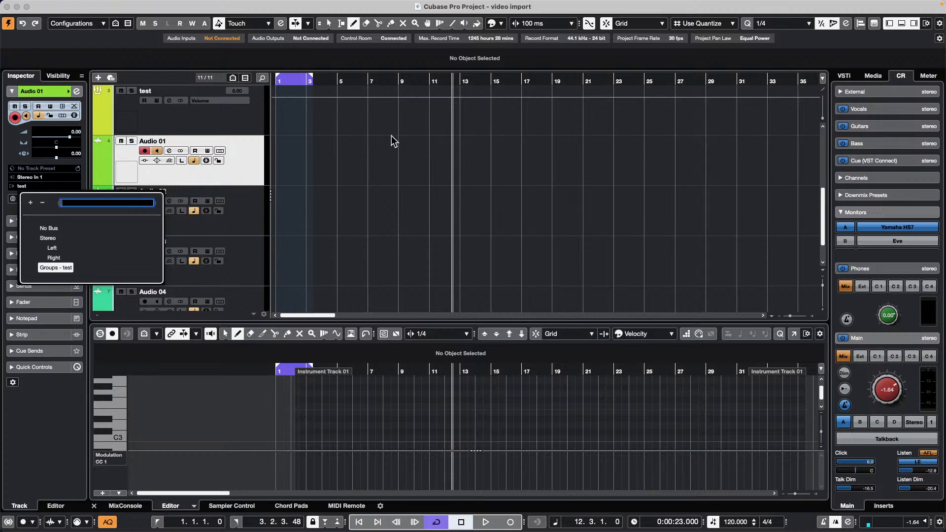
pyautogui.click(243, 163)
pyautogui.scroll(5, 287, 138)
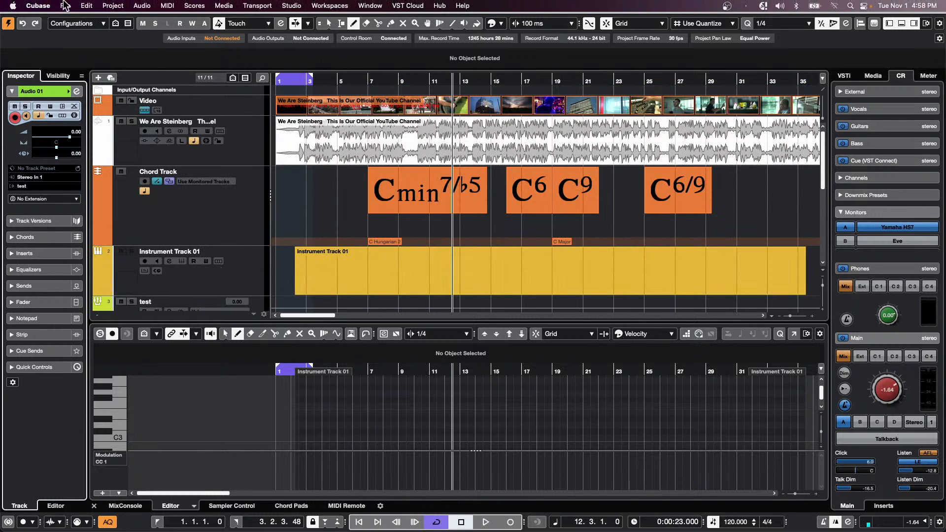
# - Open tempo detect jazz.cpr from Recent Projects and confirm activating it
pyautogui.click(65, 5)
pyautogui.moveTo(98, 217)
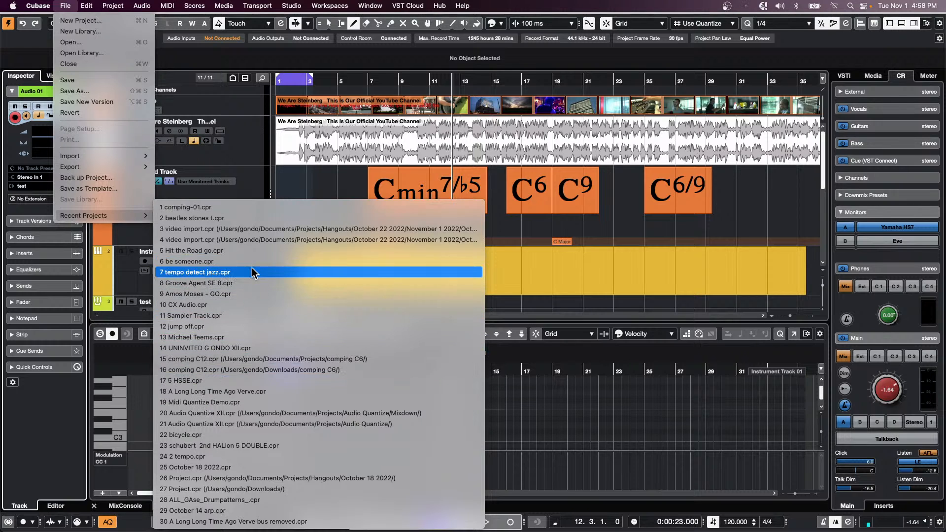
pyautogui.click(253, 272)
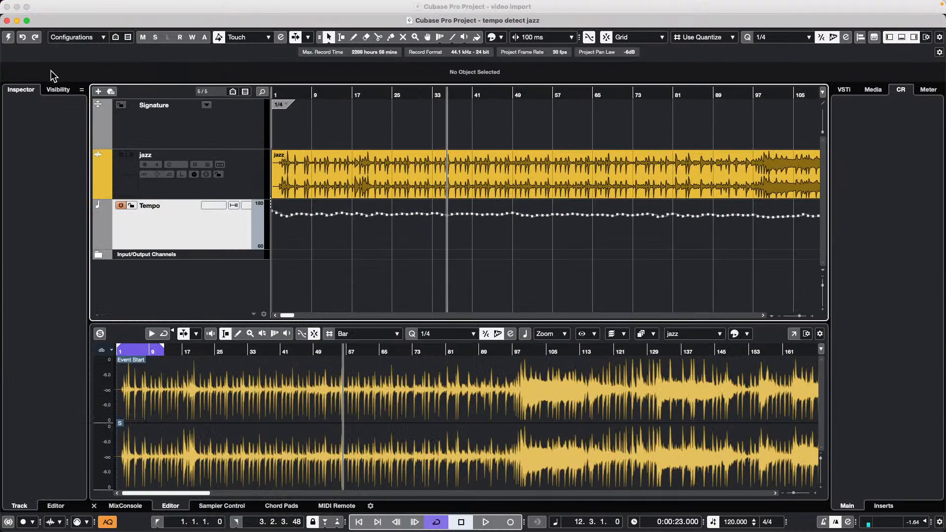
pyautogui.press('Return')
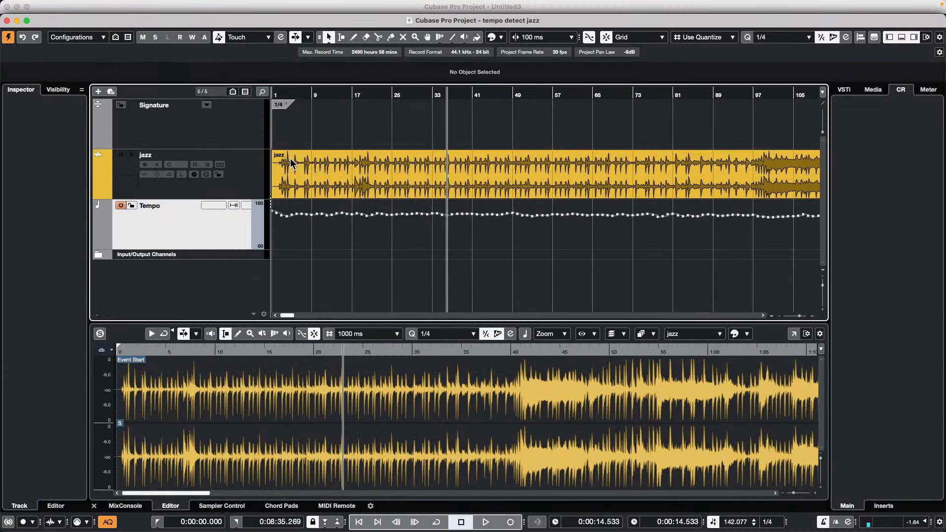
# - Run Create Chord Events on the jazz audio event and zoom out to view the detected chords
pyautogui.click(243, 167)
pyautogui.doubleClick(352, 165)
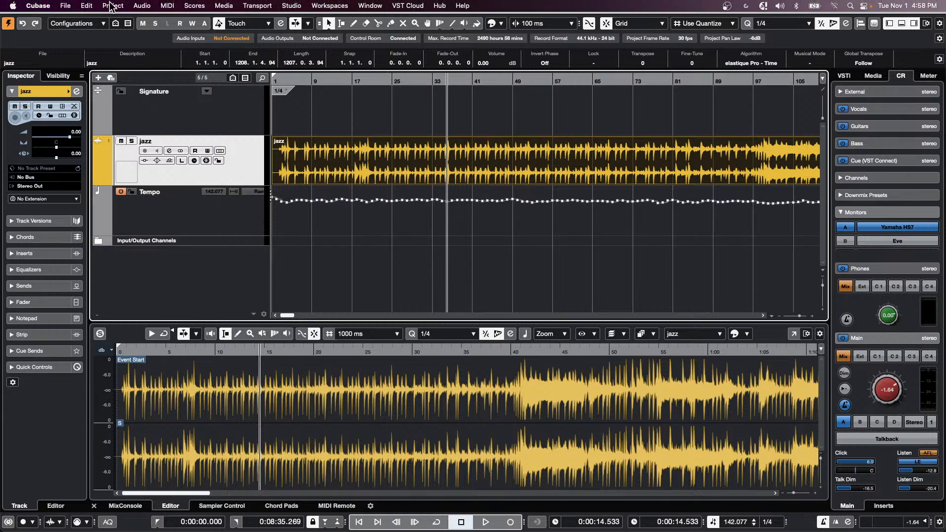
pyautogui.click(113, 6)
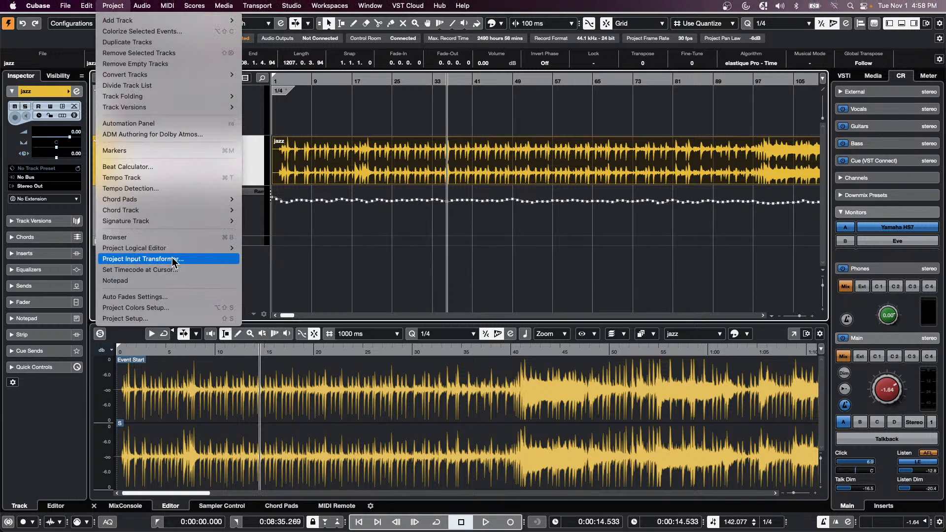
pyautogui.click(353, 268)
pyautogui.click(115, 3)
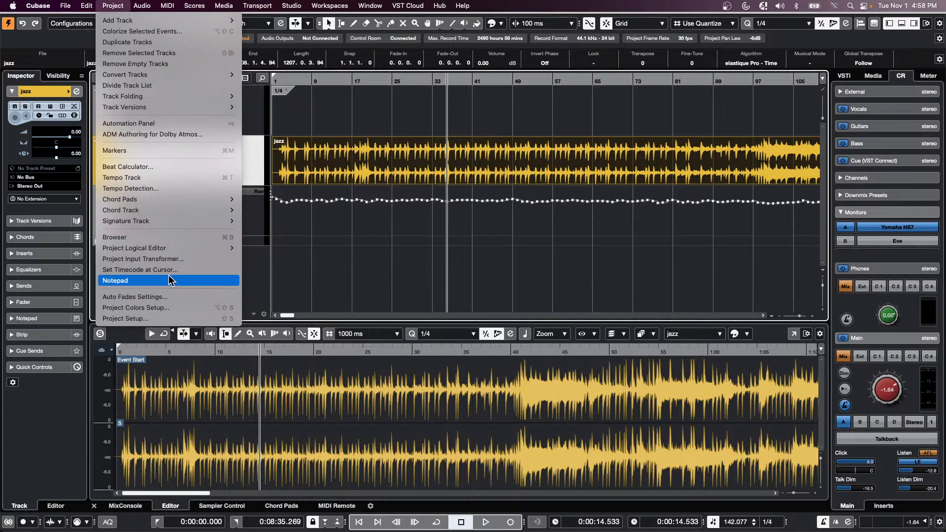
pyautogui.moveTo(171, 212)
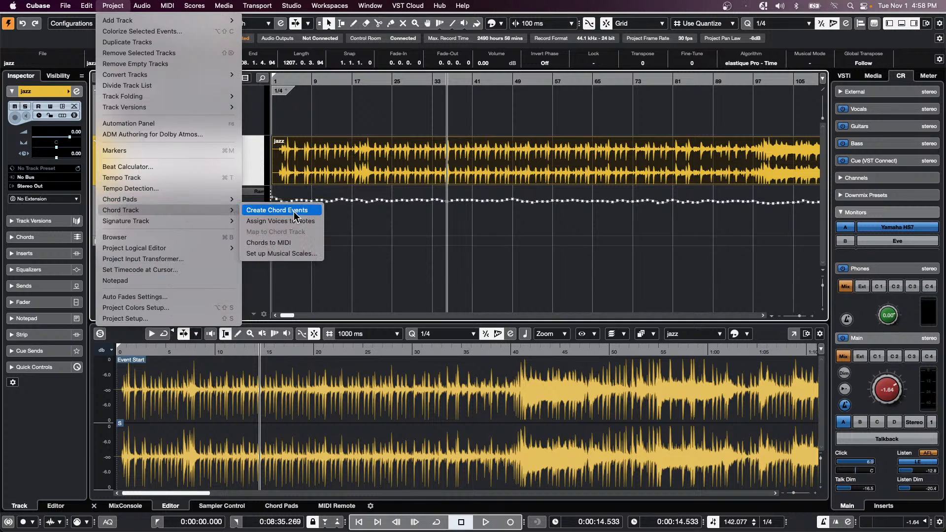
pyautogui.click(302, 213)
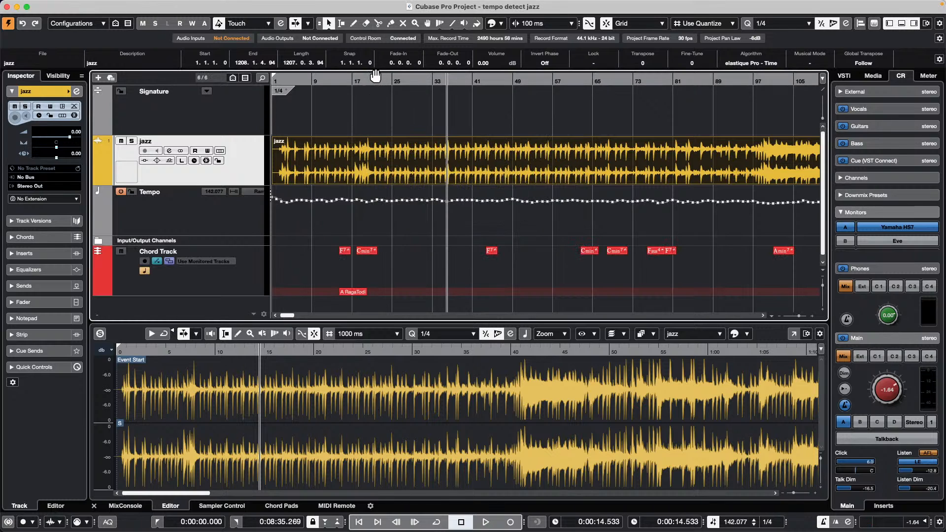
pyautogui.moveTo(374, 81); pyautogui.dragTo(373, 61)
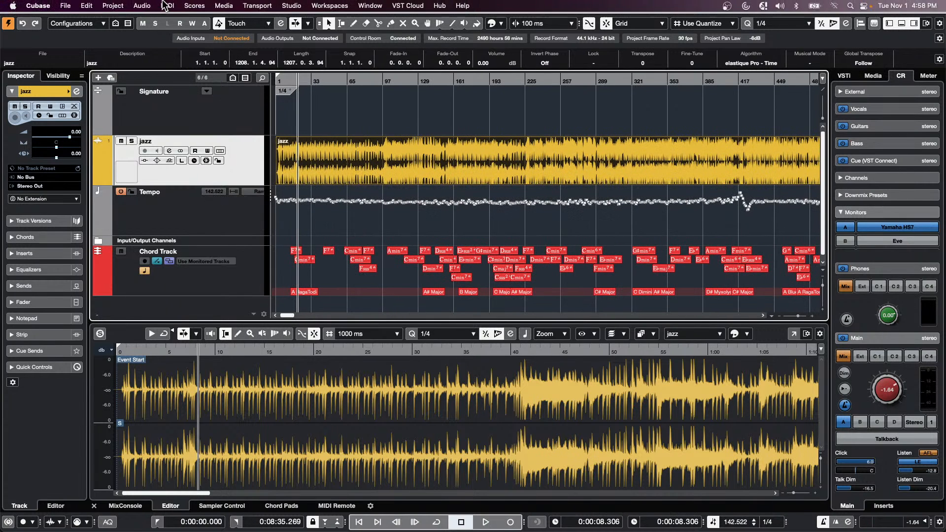
# - Remove the detected Chord Track and rerun Create Chord Events on the jazz audio
pyautogui.moveTo(158, 1)
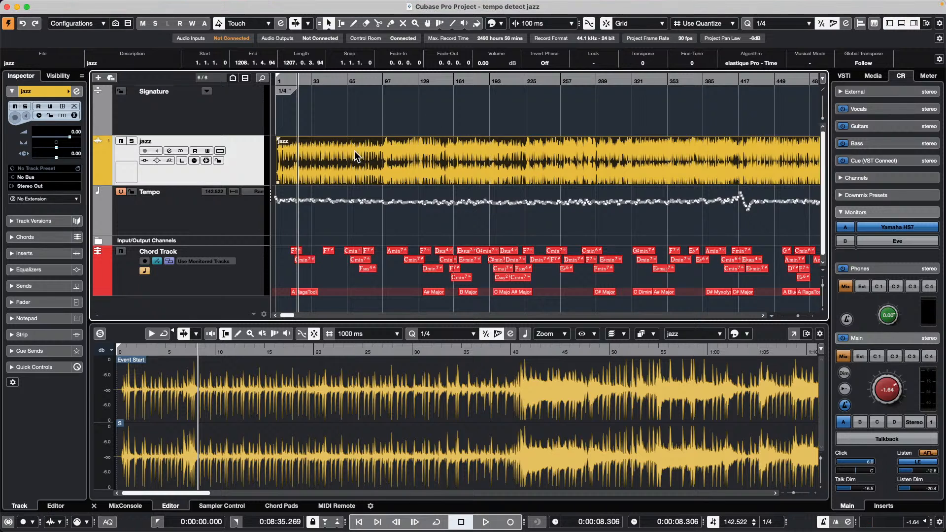
pyautogui.press('super+z')
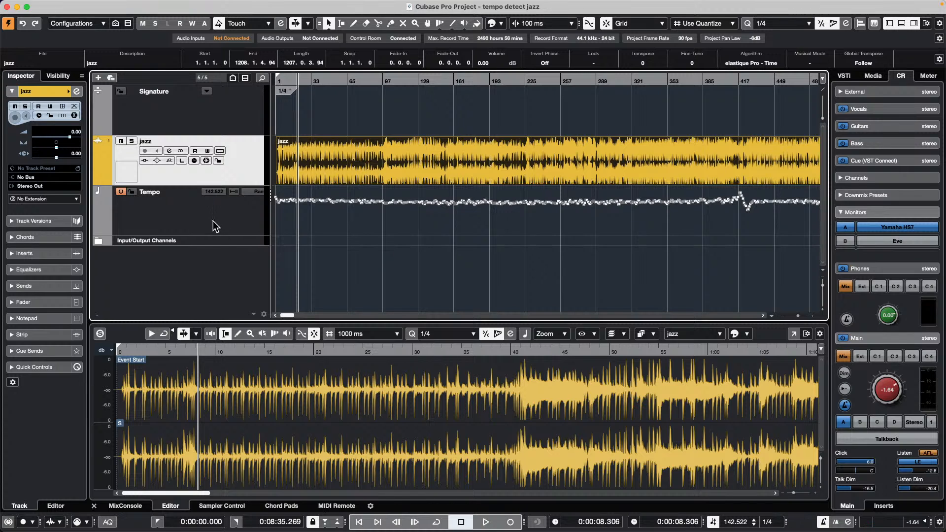
pyautogui.click(124, 6)
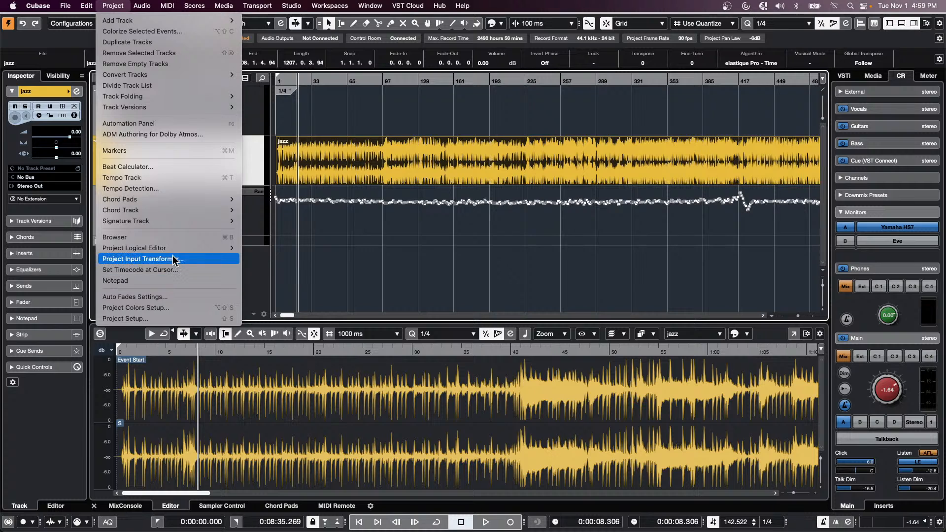
pyautogui.moveTo(175, 250)
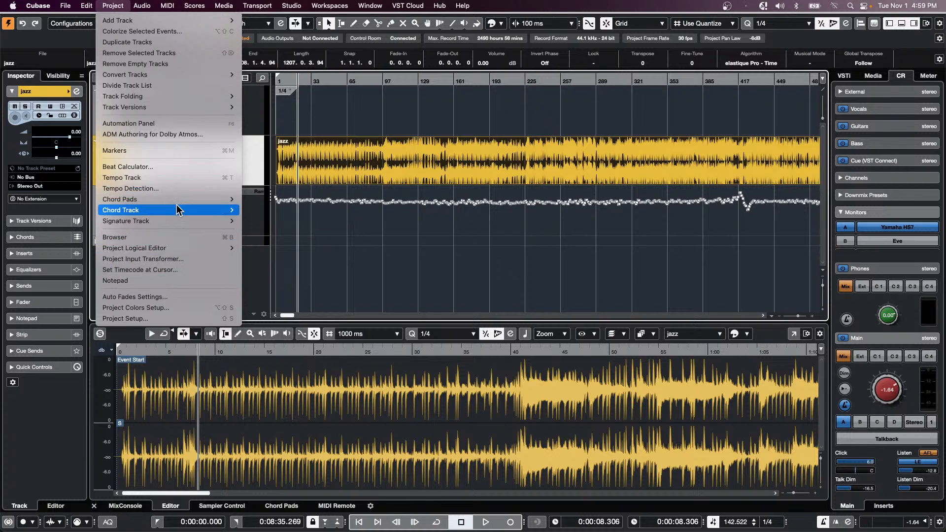
pyautogui.moveTo(180, 210)
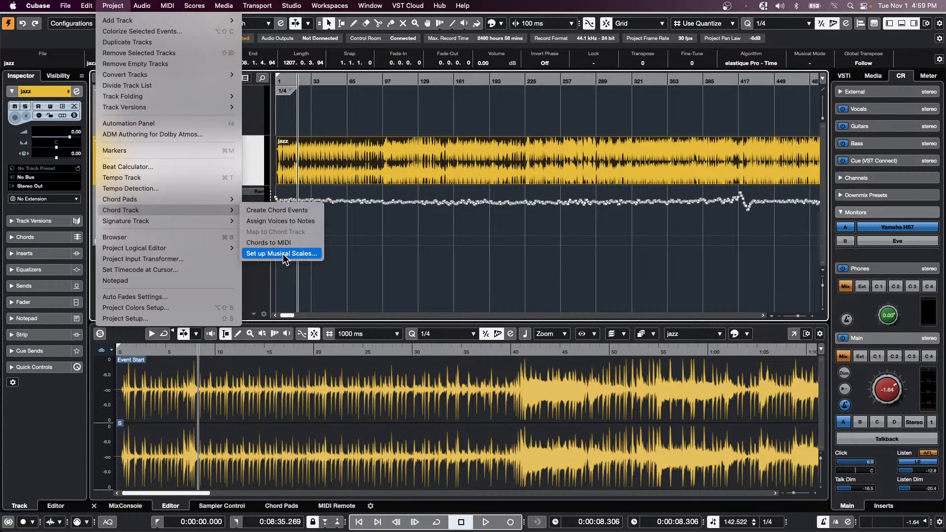
pyautogui.click(298, 211)
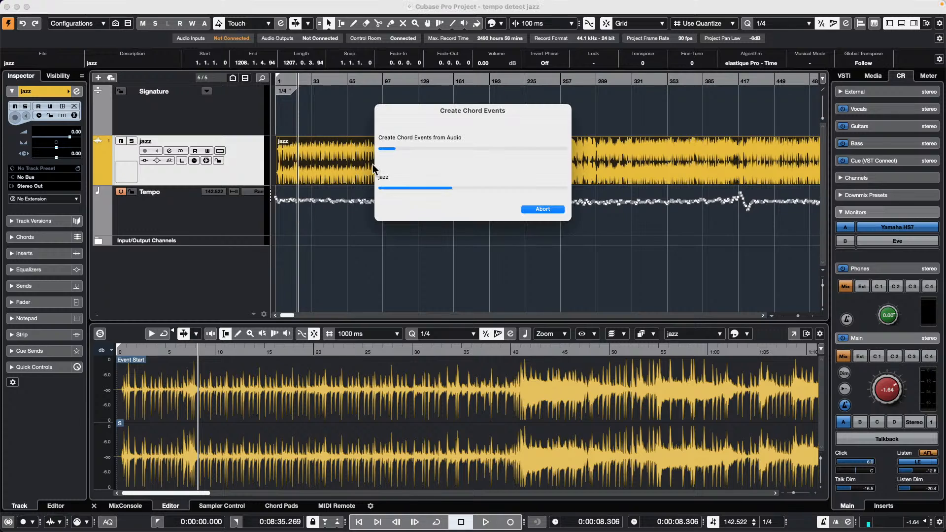